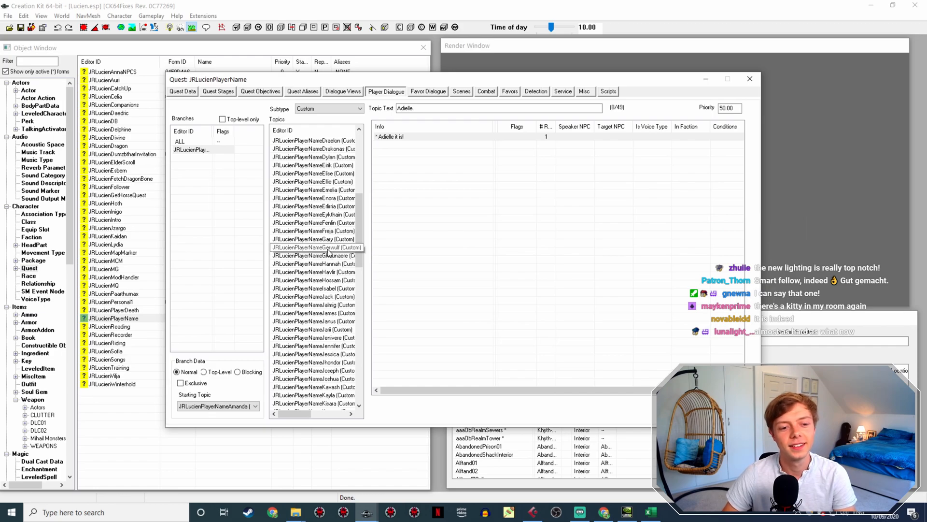
Step: Look through the player-name topics, and switch to Cubase to examine the recorded custom-name clips around the five-minute mark
{"action": "scroll", "coordinate": [329, 266], "scroll_direction": "down", "scroll_amount": 3}
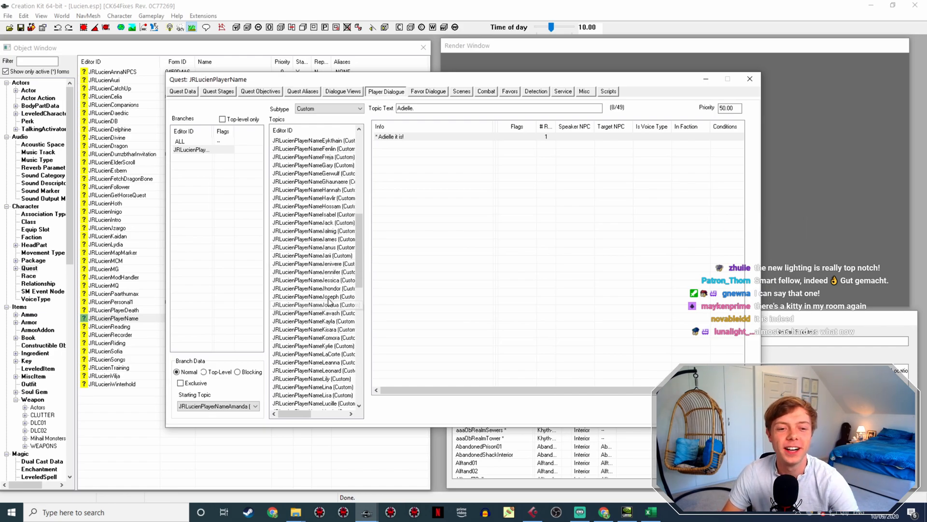
{"action": "scroll", "coordinate": [333, 295], "scroll_direction": "down", "scroll_amount": 3}
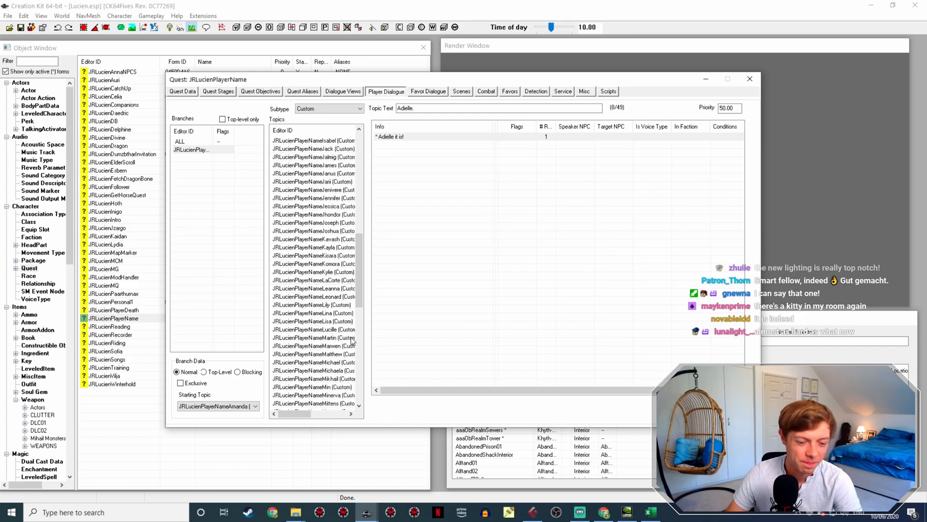
{"action": "left_click", "coordinate": [536, 512]}
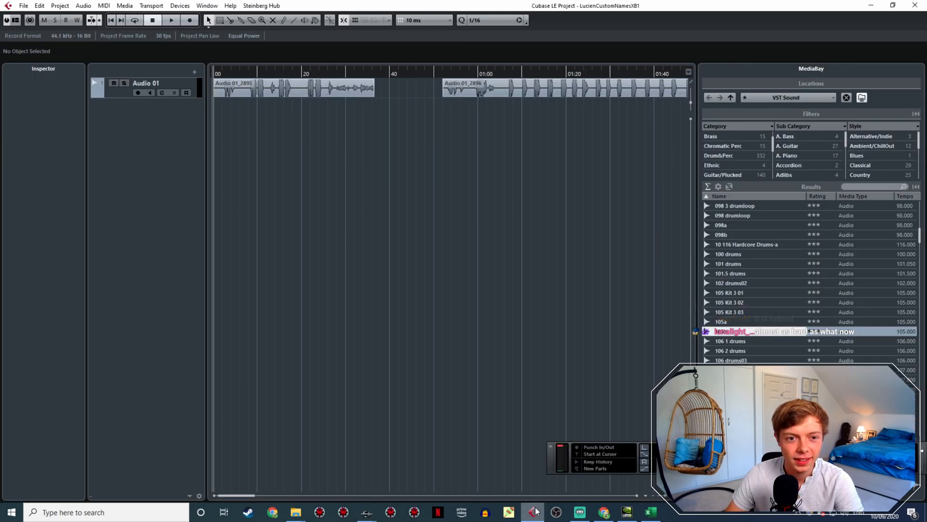
{"action": "scroll", "coordinate": [362, 159], "scroll_direction": "down", "scroll_amount": 4, "text": "ctrl"}
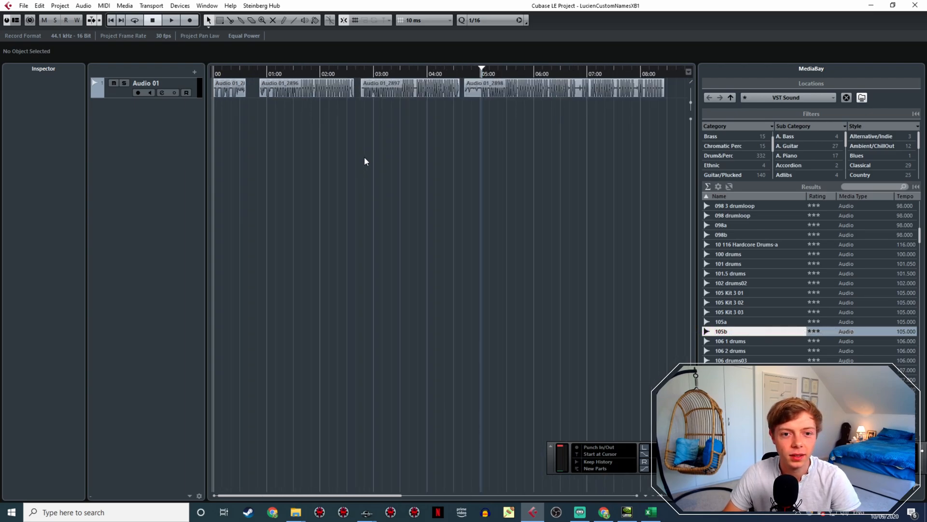
{"action": "scroll", "coordinate": [480, 77], "scroll_direction": "up", "scroll_amount": 1, "text": "ctrl"}
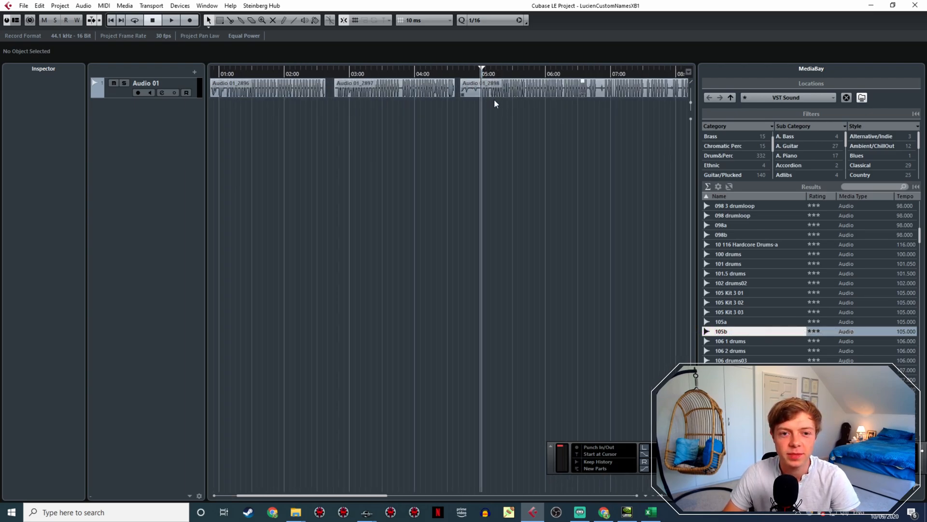
{"action": "scroll", "coordinate": [498, 113], "scroll_direction": "up", "scroll_amount": 4, "text": "ctrl"}
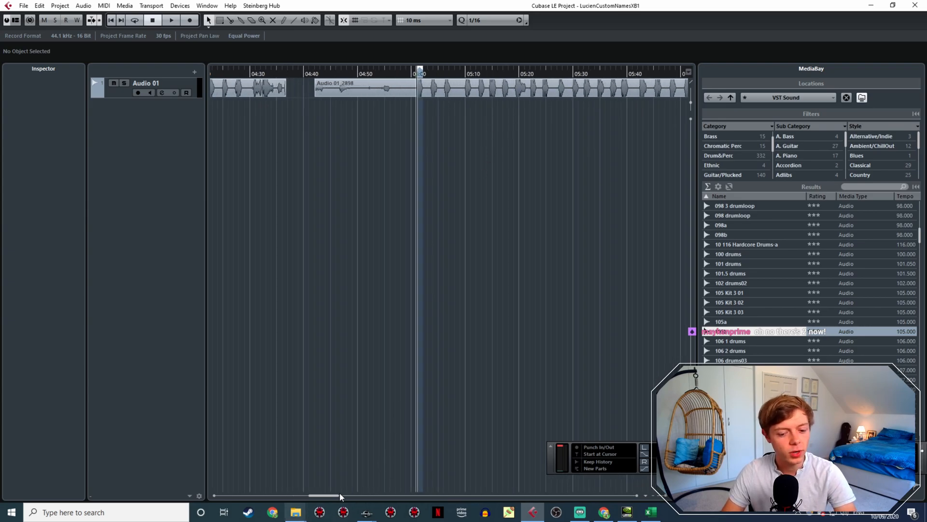
Step: Switch to the JRLucienVoice folder in File Explorer and find the LucienCustomNamesItIs WAV recordings that still need renaming
{"action": "left_click", "coordinate": [371, 511]}
{"action": "left_click", "coordinate": [404, 482]}
{"action": "left_click", "coordinate": [289, 512]}
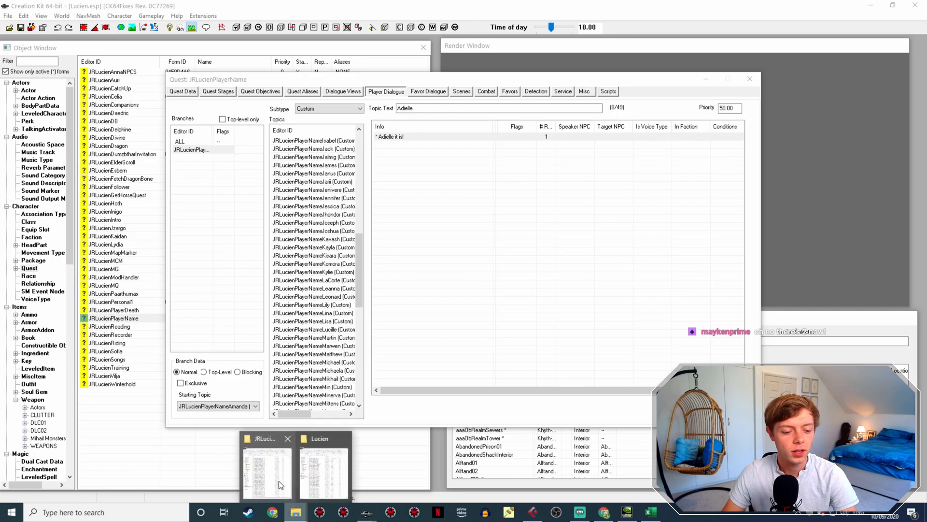
{"action": "left_click", "coordinate": [281, 484]}
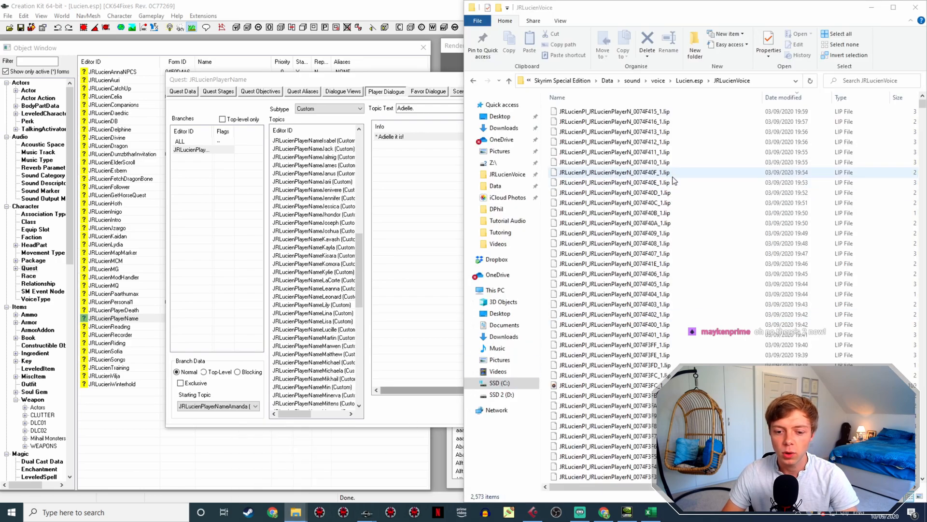
{"action": "scroll", "coordinate": [699, 289], "scroll_direction": "down", "scroll_amount": 6}
{"action": "scroll", "coordinate": [699, 290], "scroll_direction": "down", "scroll_amount": 9}
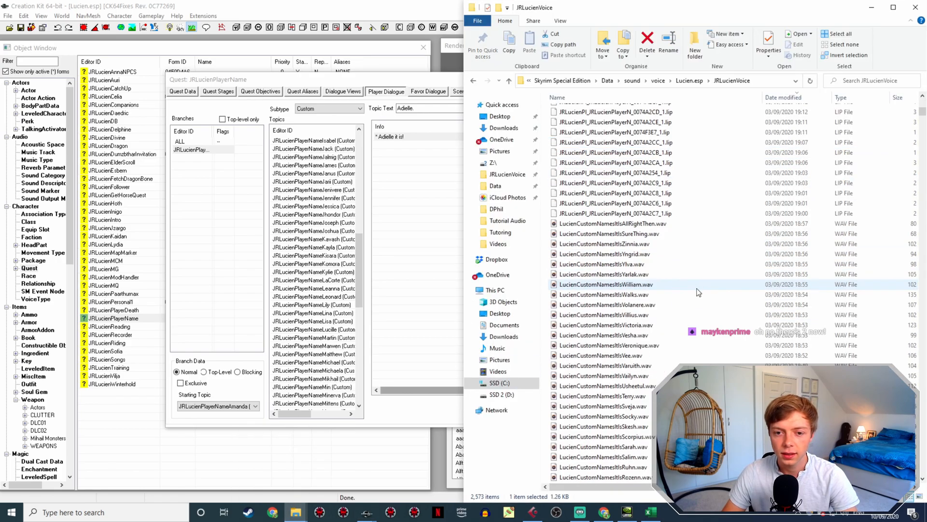
{"action": "scroll", "coordinate": [696, 292], "scroll_direction": "down", "scroll_amount": 10}
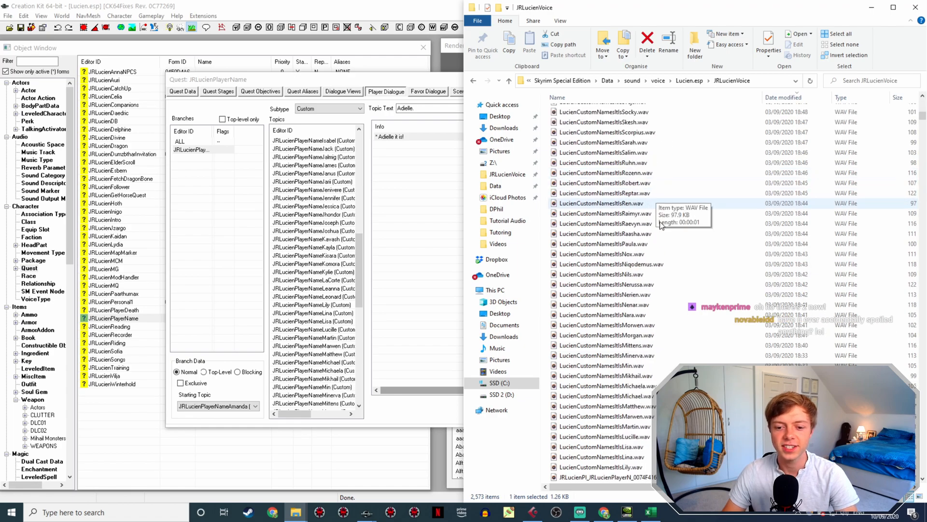
{"action": "scroll", "coordinate": [663, 223], "scroll_direction": "down", "scroll_amount": 3}
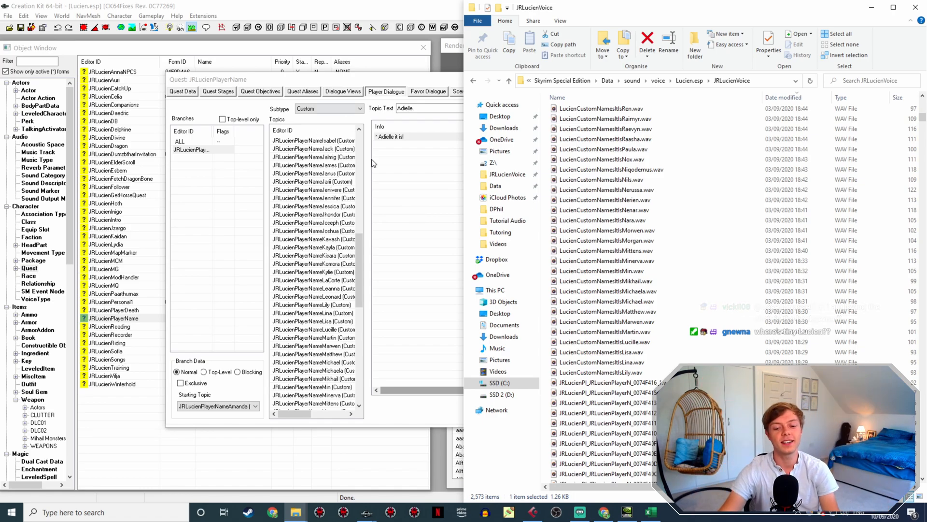
{"action": "left_click", "coordinate": [605, 511]}
{"action": "left_click", "coordinate": [107, 382]}
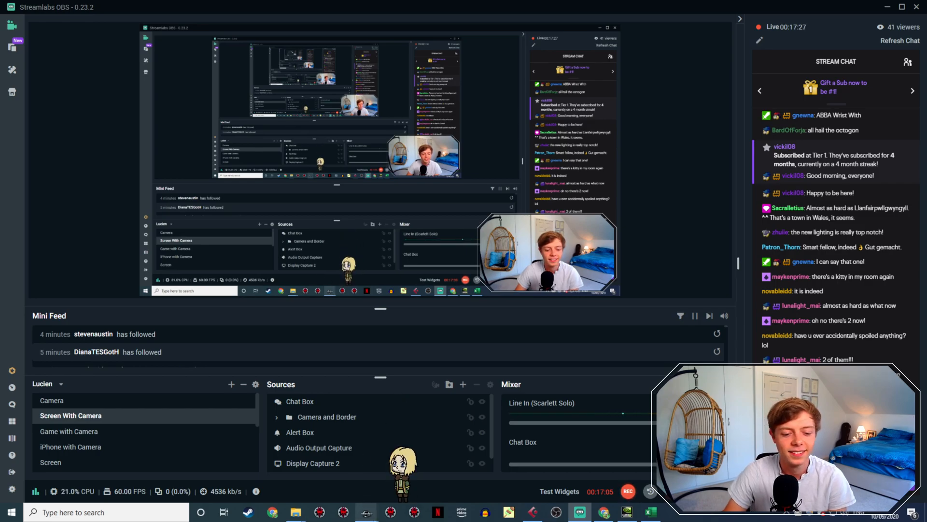
{"action": "mouse_move", "coordinate": [368, 511]}
{"action": "left_click", "coordinate": [411, 458]}
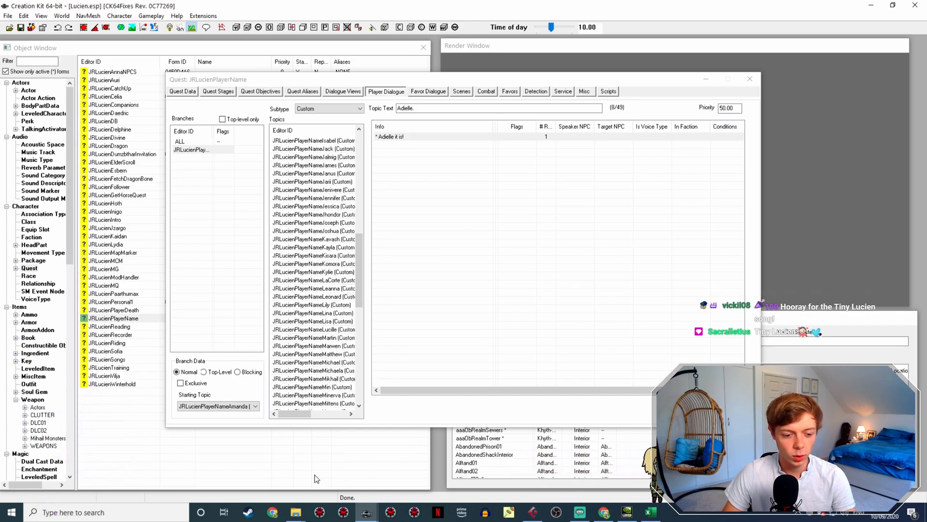
Step: Check the next recording in the JRLucienVoice folder and copy the voice filename of the "Lily it is!" response in the Creation Kit
{"action": "mouse_move", "coordinate": [296, 512]}
{"action": "left_click", "coordinate": [222, 467]}
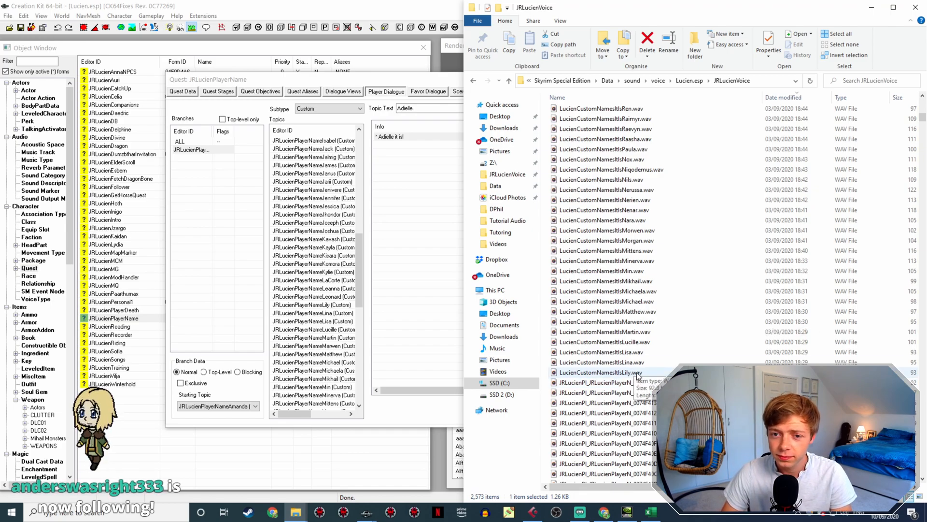
{"action": "left_click", "coordinate": [338, 307]}
{"action": "double_click", "coordinate": [403, 137]}
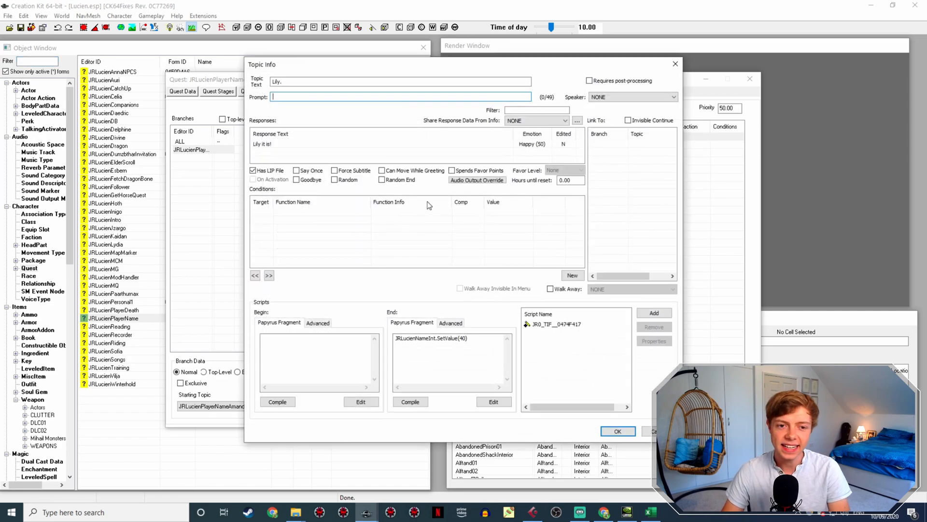
{"action": "double_click", "coordinate": [269, 144]}
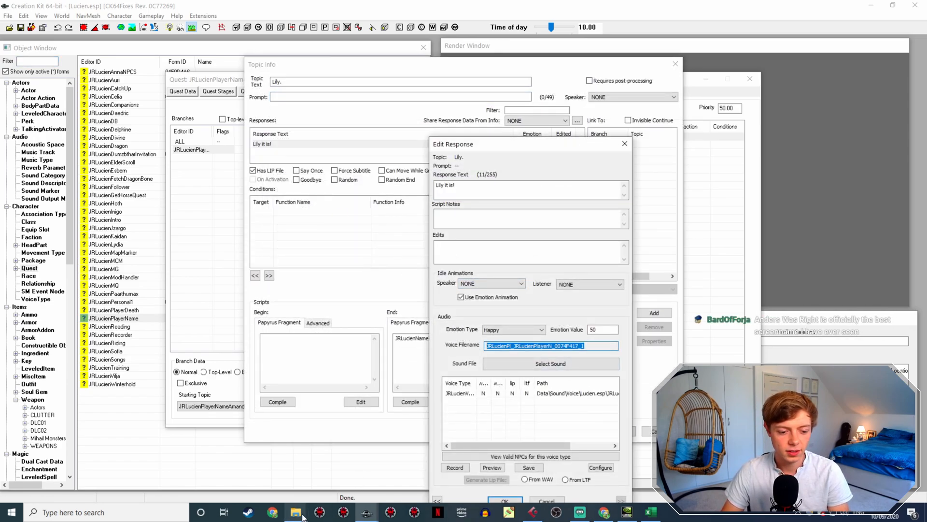
Step: Rename LucienCustomNamesItIsLily.wav in the JRLucienVoice folder to JRLucienPl_JRLucienPlayerN_0074F417_1
{"action": "mouse_move", "coordinate": [304, 516]}
{"action": "left_click", "coordinate": [234, 472]}
{"action": "left_click", "coordinate": [655, 376]}
{"action": "left_click", "coordinate": [632, 374]}
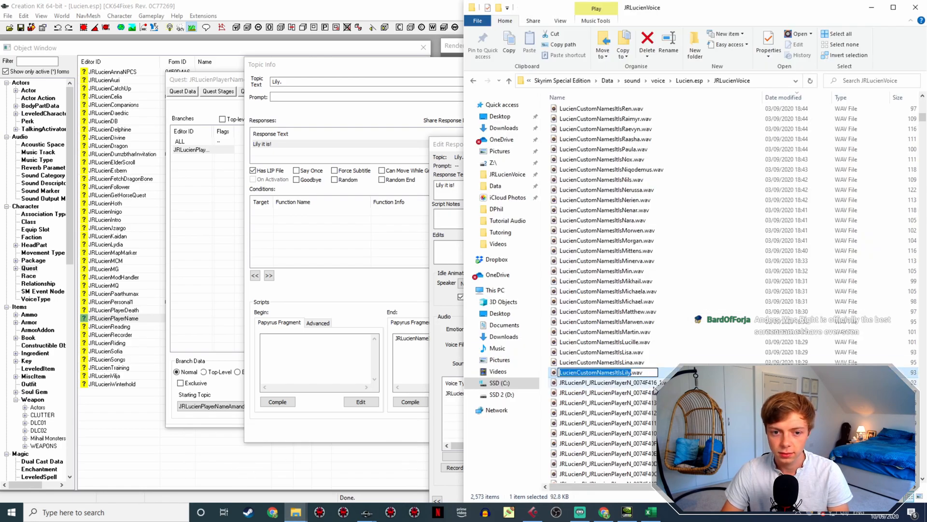
{"action": "type", "text": "JRLucienPl_JRLucienPlayerN_0074F417_1"}
{"action": "key", "text": "Return"}
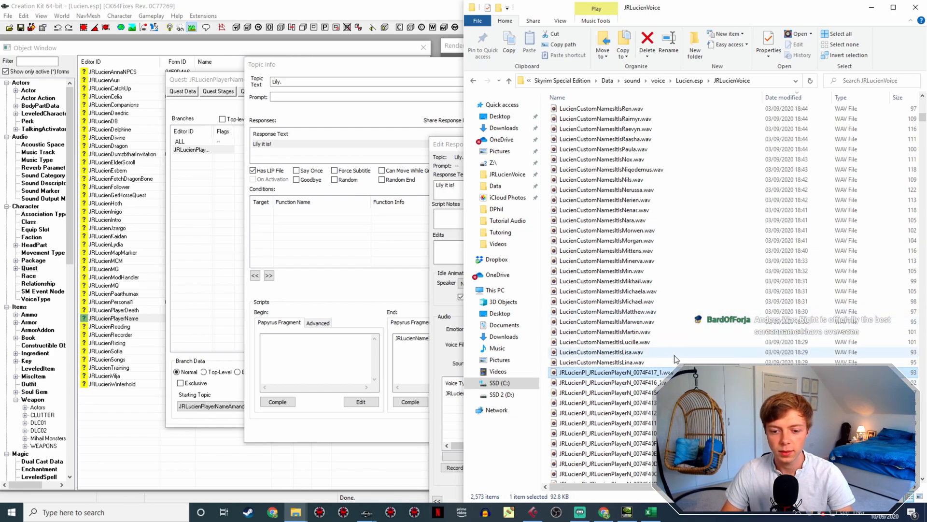
Step: Generate the lip file from the WAV for the "Lily it is!" response in the Creation Kit and accept the topic info
{"action": "left_click", "coordinate": [435, 278]}
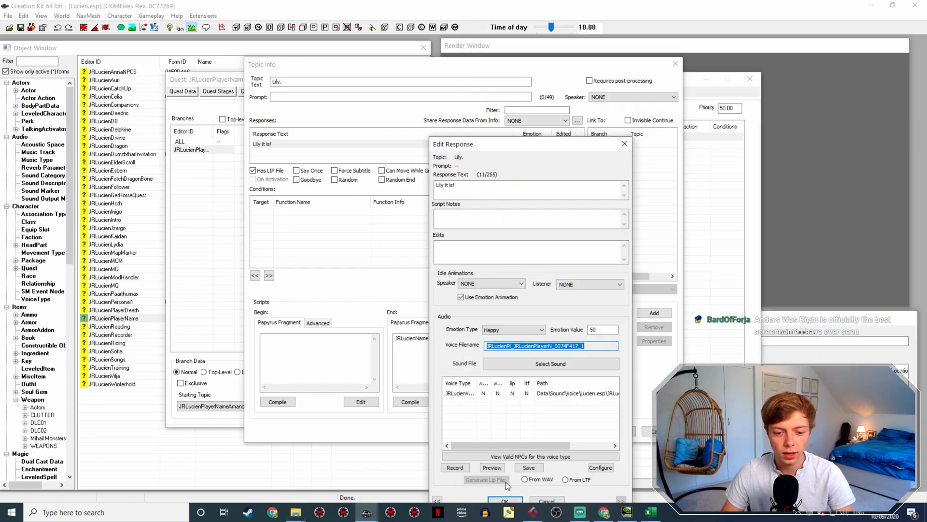
{"action": "left_click", "coordinate": [505, 500]}
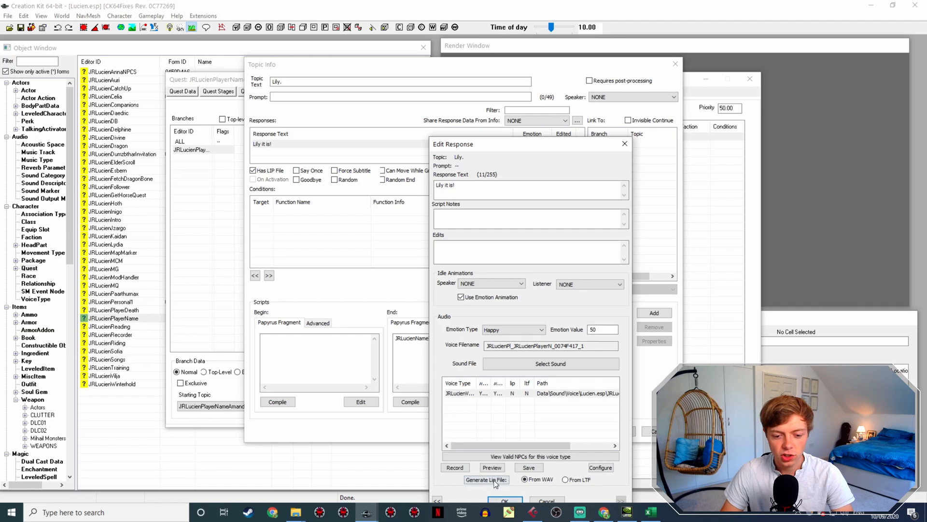
{"action": "left_click", "coordinate": [505, 501]}
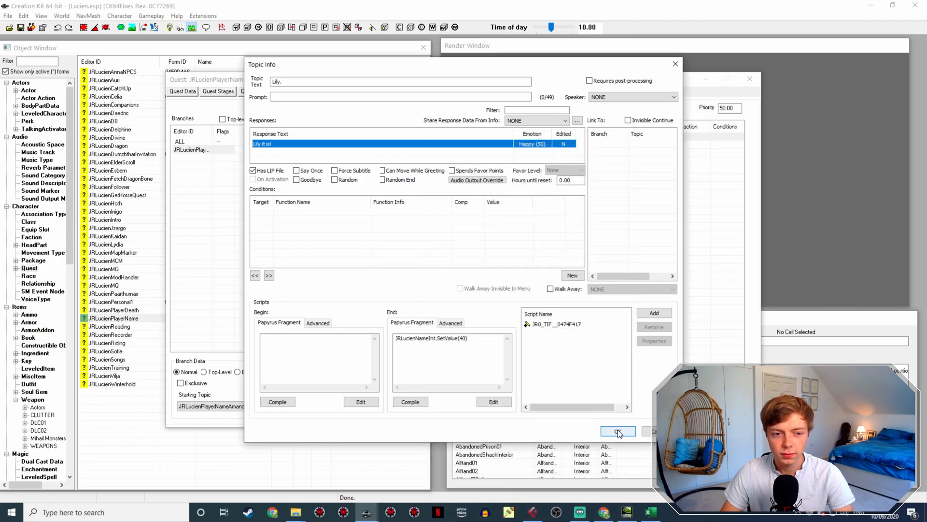
{"action": "left_click", "coordinate": [618, 431]}
Step: Open the "Lina it is!" response of the JRLucienPlayerNameLina topic and copy its voice filename
{"action": "left_click", "coordinate": [335, 313]}
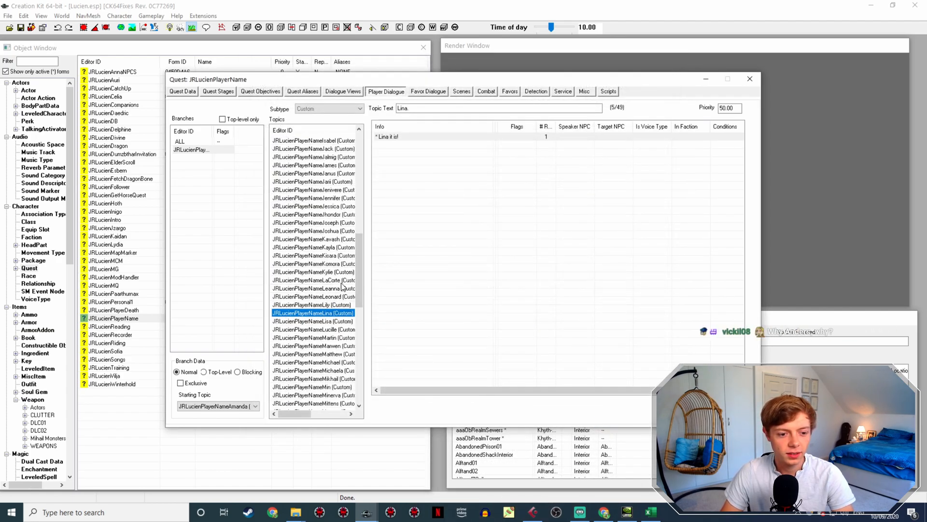
{"action": "double_click", "coordinate": [405, 140]}
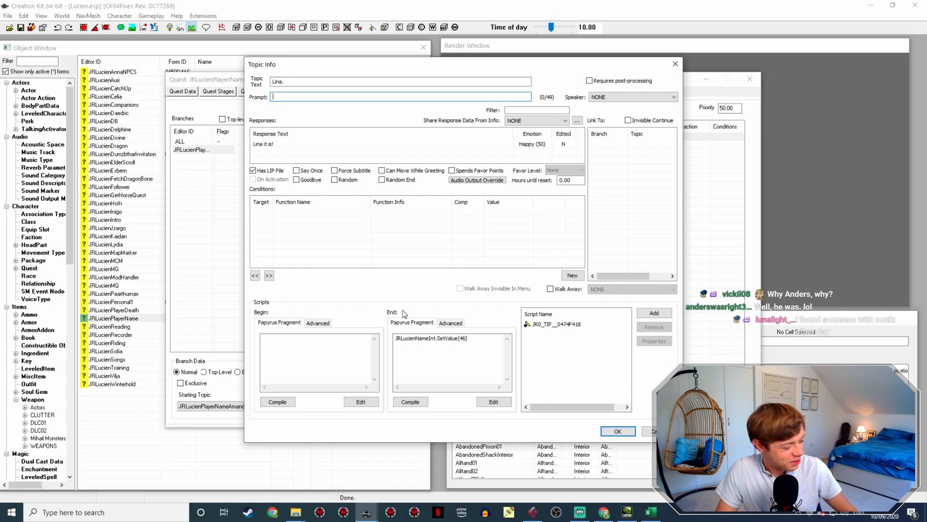
{"action": "double_click", "coordinate": [265, 142]}
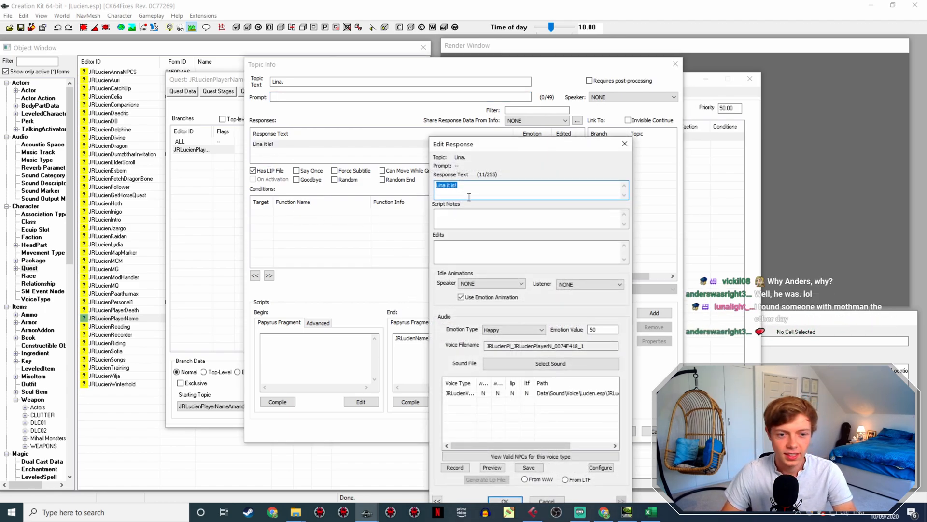
{"action": "left_click_drag", "start_coordinate": [570, 342], "coordinate": [422, 404]}
{"action": "key", "text": "ctrl+c"}
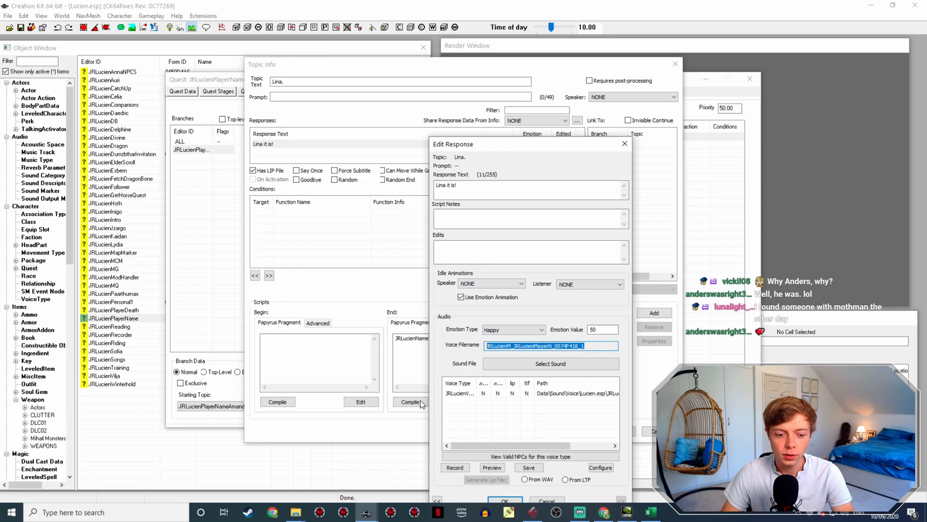
Step: Rename LucienCustomNamesItIsLina.wav in the JRLucienVoice folder to JRLucienPl_JRLucienPlayerN_0074F418_1
{"action": "left_click", "coordinate": [290, 513]}
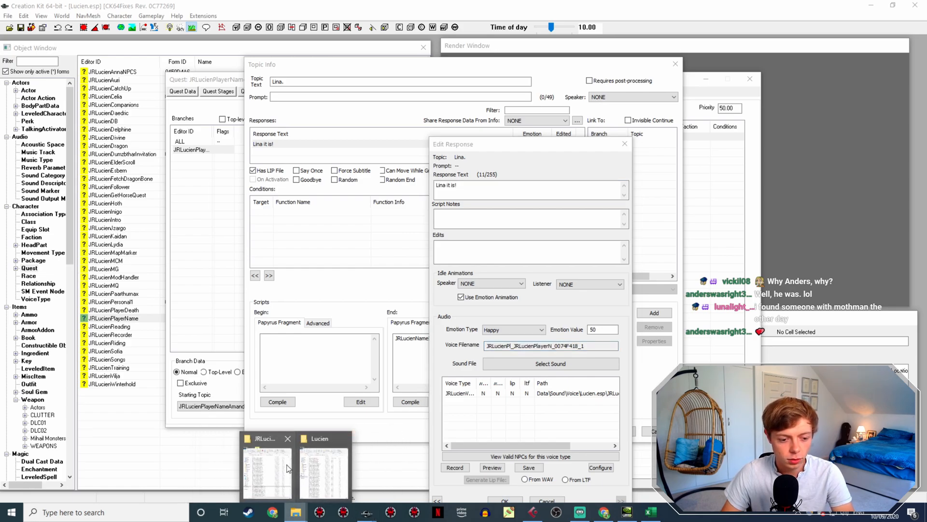
{"action": "left_click", "coordinate": [288, 467]}
{"action": "left_click", "coordinate": [650, 373]}
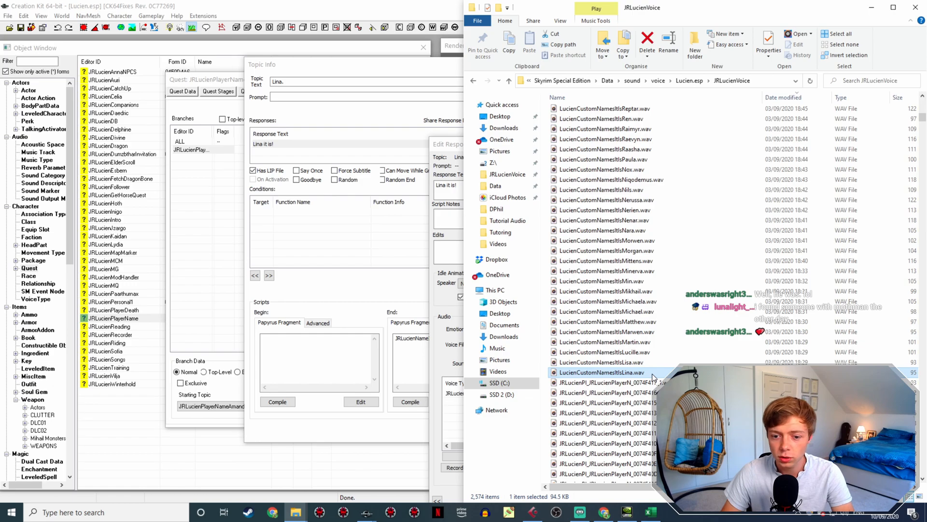
{"action": "key", "text": "F2"}
{"action": "key", "text": "ctrl+v"}
{"action": "key", "text": "Return"}
Step: Reopen the "Lina it is!" response in the Creation Kit, generate its lip file from the WAV, and accept the topic info
{"action": "left_click", "coordinate": [442, 355]}
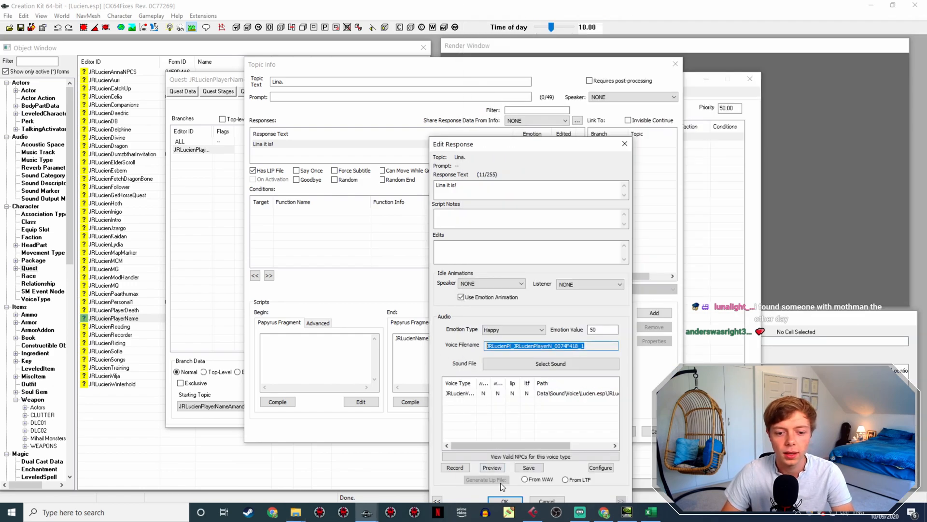
{"action": "left_click", "coordinate": [506, 501]}
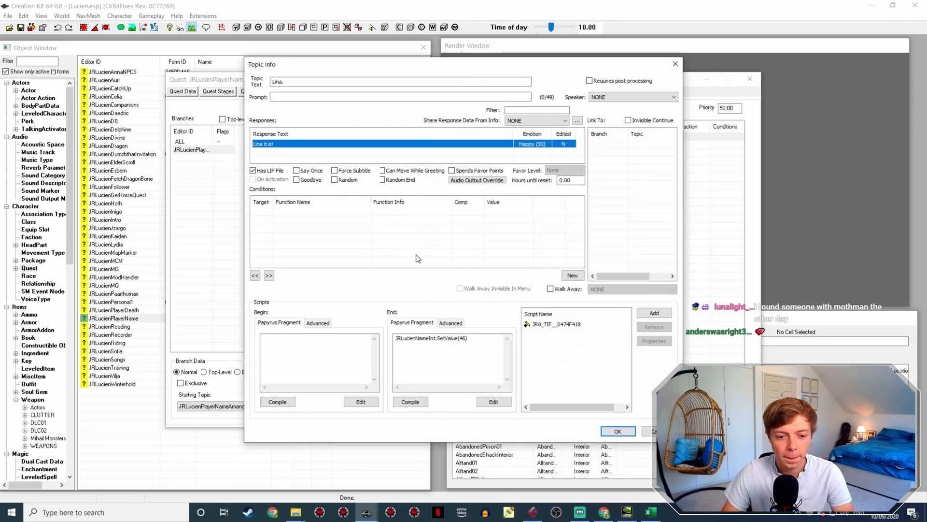
{"action": "double_click", "coordinate": [356, 142]}
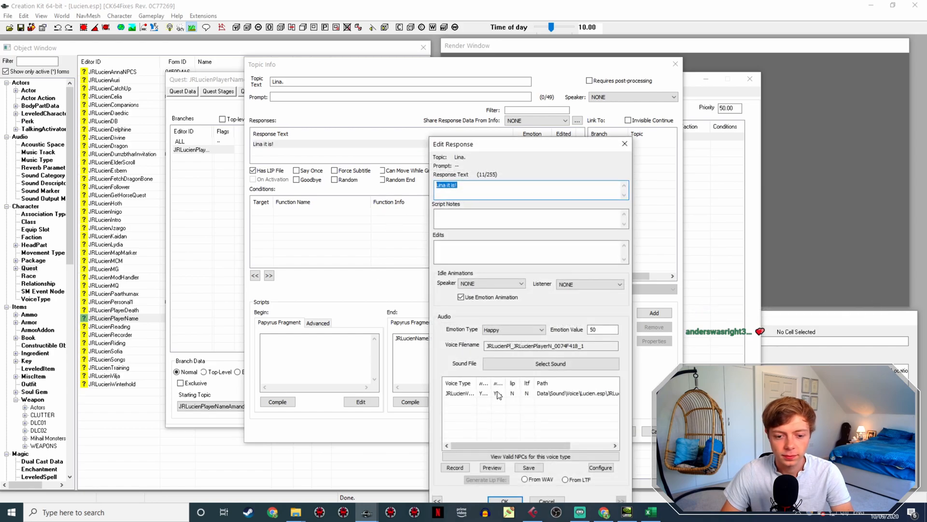
{"action": "left_click", "coordinate": [499, 394]}
{"action": "left_click", "coordinate": [548, 480]}
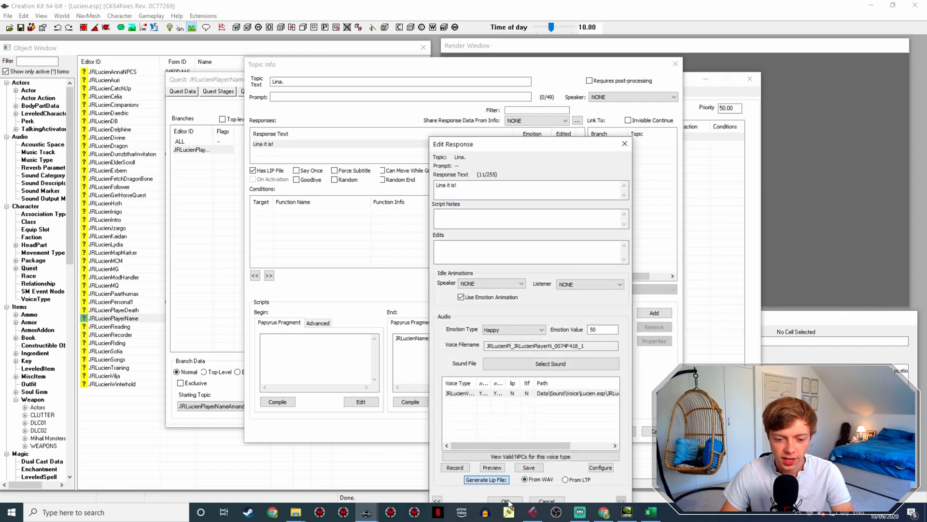
{"action": "left_click", "coordinate": [507, 502]}
{"action": "left_click", "coordinate": [619, 431]}
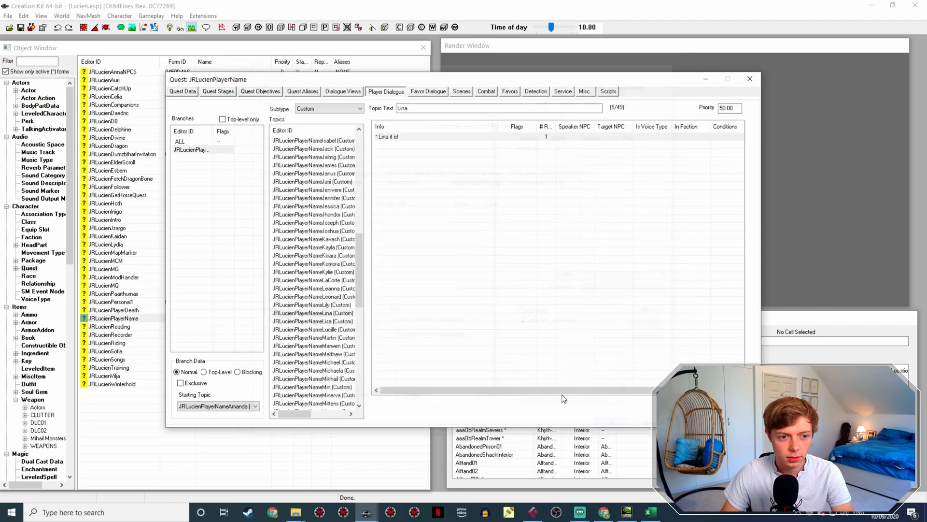
Step: Open the "Lisa it is!" response of the JRLucienPlayerNameLisa topic and copy its voice filename
{"action": "left_click", "coordinate": [327, 321]}
{"action": "double_click", "coordinate": [434, 137]}
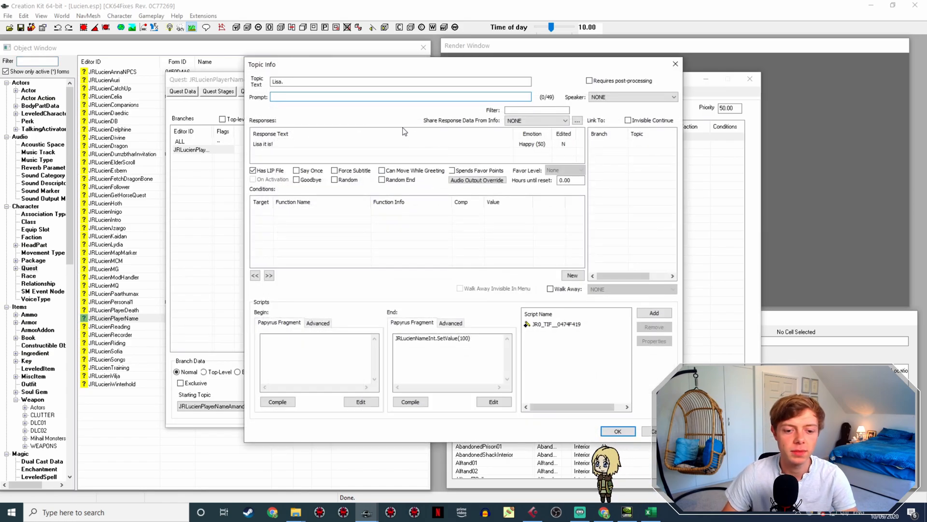
{"action": "left_click", "coordinate": [348, 144]}
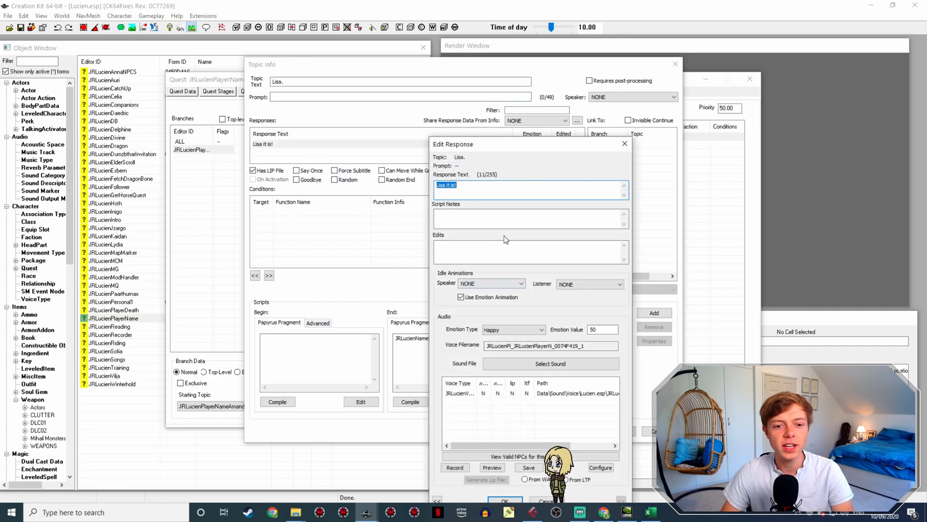
{"action": "left_click_drag", "start_coordinate": [594, 346], "coordinate": [471, 335]}
{"action": "key", "text": "ctrl+c"}
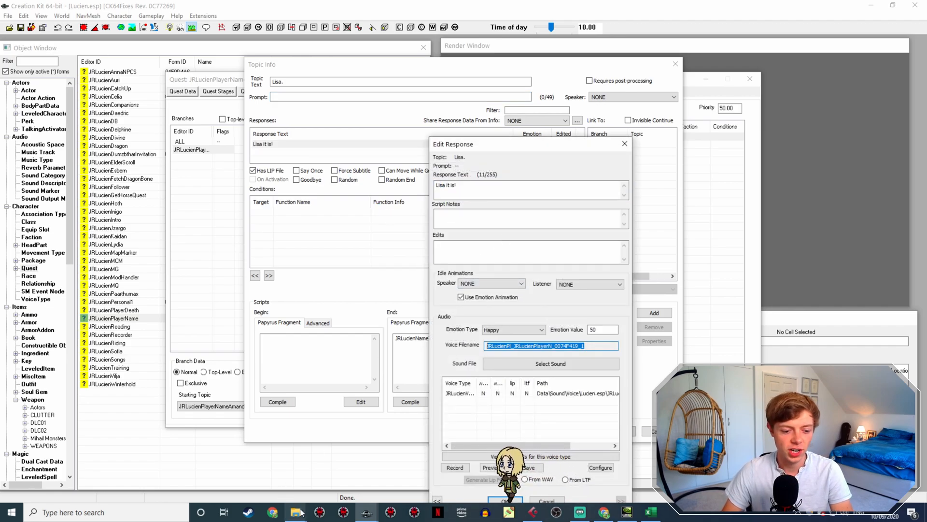
Step: Rename LucienCustomNamesItIsLisa.wav in the JRLucienVoice folder to JRLucienPl_JRLucienPlayerN_0074F419_1
{"action": "mouse_move", "coordinate": [295, 512]}
{"action": "left_click", "coordinate": [314, 464]}
{"action": "left_click", "coordinate": [646, 375]}
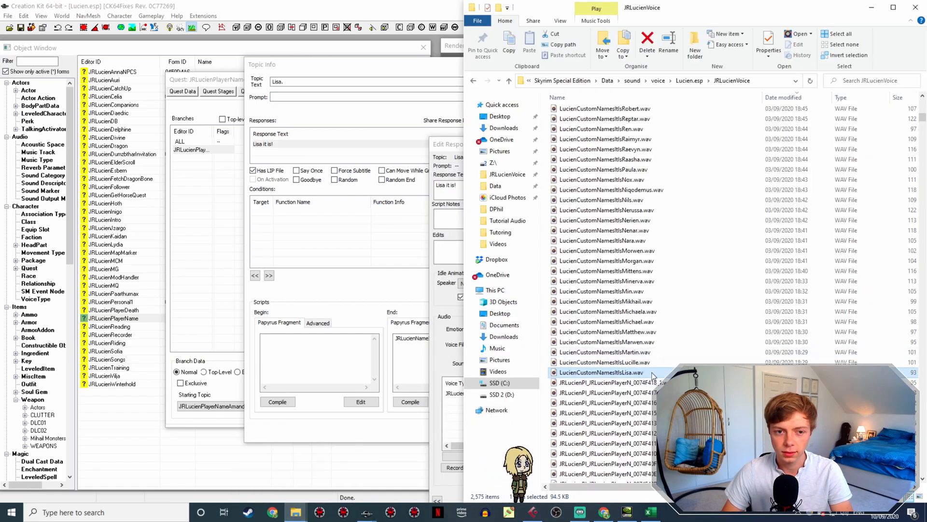
{"action": "key", "text": "F2"}
{"action": "key", "text": "ctrl+v"}
{"action": "key", "text": "Return"}
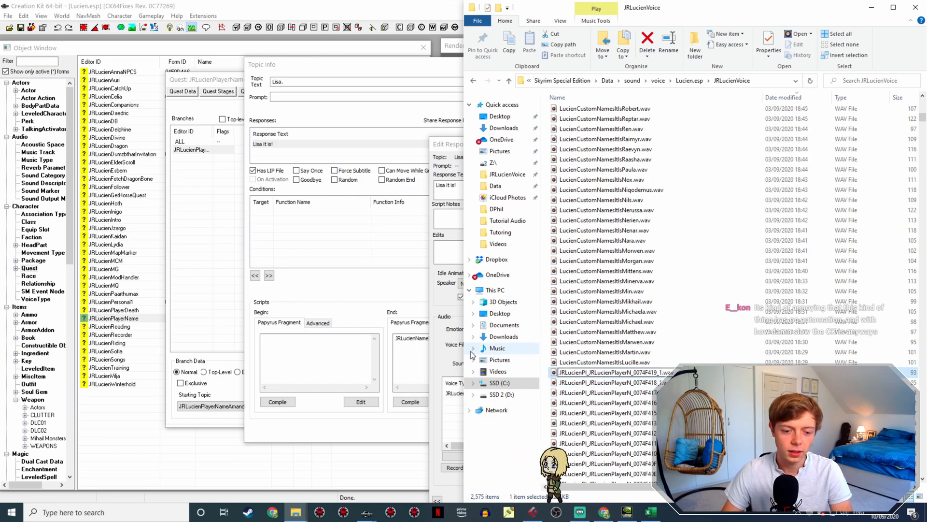
Step: Reopen the "Lisa it is!" response in the Creation Kit, generate its lip file from the WAV, and accept the topic info
{"action": "left_click", "coordinate": [457, 401]}
{"action": "left_click", "coordinate": [501, 499]}
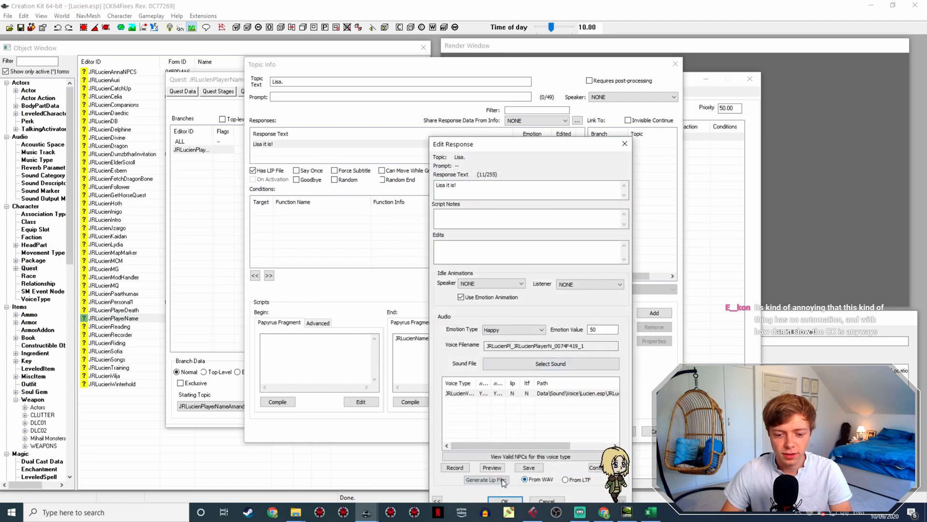
{"action": "left_click", "coordinate": [505, 500]}
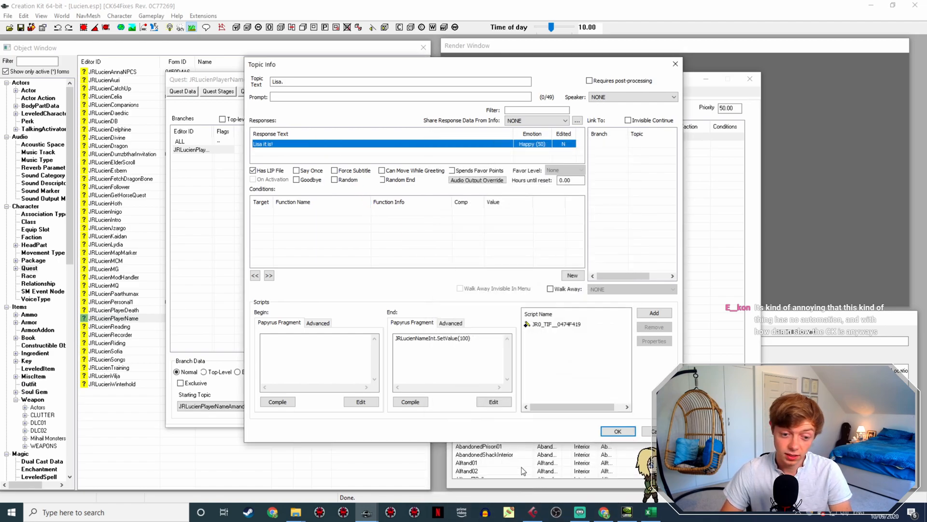
{"action": "left_click", "coordinate": [618, 431]}
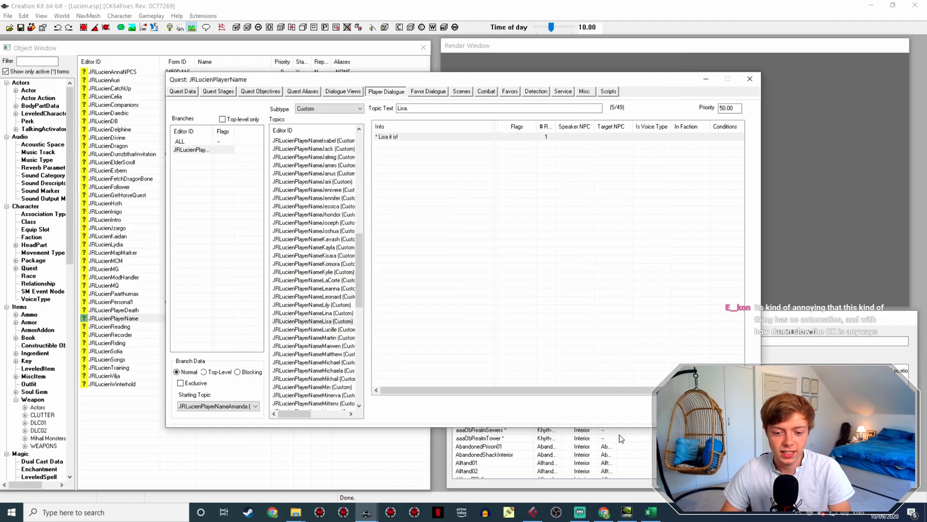
Step: Open the "Lucille it is!" response of the JRLucienPlayerNameLucille topic and copy its voice filename
{"action": "left_click", "coordinate": [346, 329]}
{"action": "double_click", "coordinate": [401, 137]}
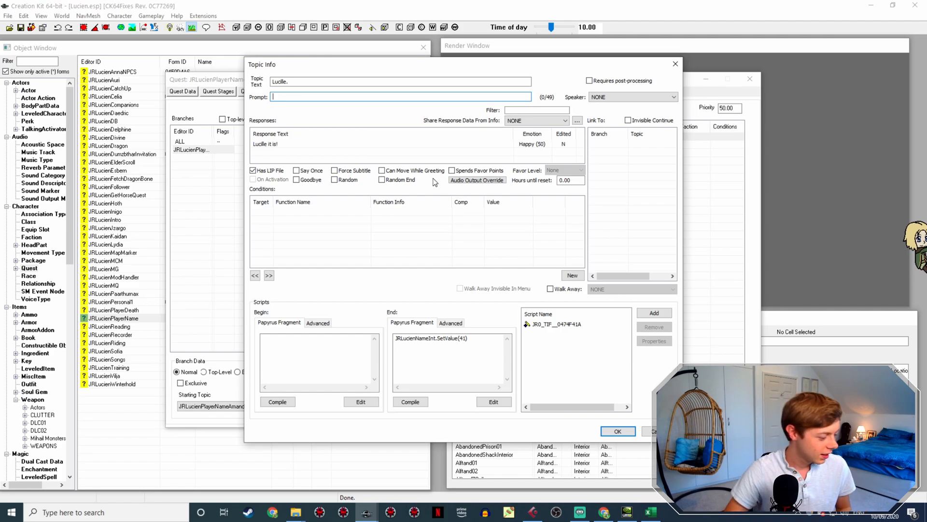
{"action": "double_click", "coordinate": [278, 144]}
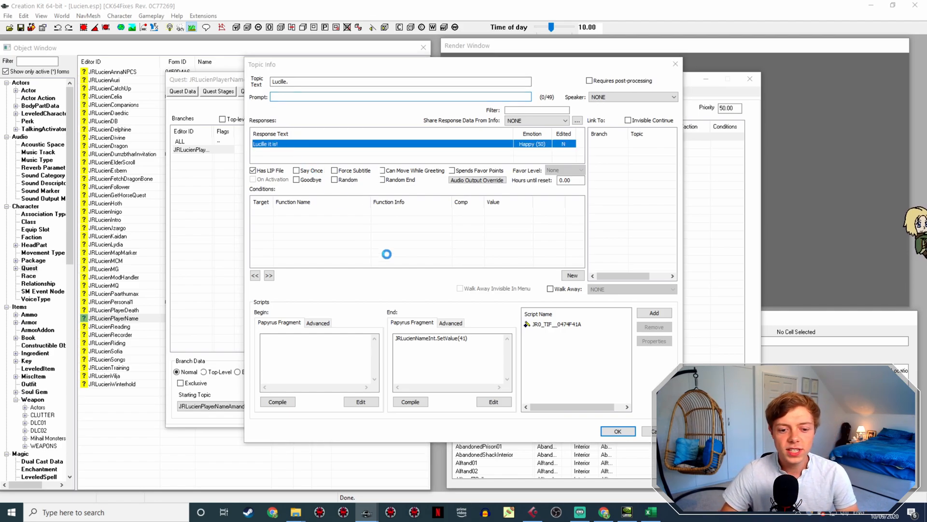
{"action": "left_click_drag", "start_coordinate": [591, 346], "coordinate": [447, 352]}
{"action": "key", "text": "ctrl+c"}
Step: Rename LucienCustomNamesItIsLucille.wav in the JRLucienVoice folder to JRLucienPl_JRLucienPlayerN_0074F41A_1
{"action": "left_click", "coordinate": [297, 512]}
{"action": "left_click", "coordinate": [268, 465]}
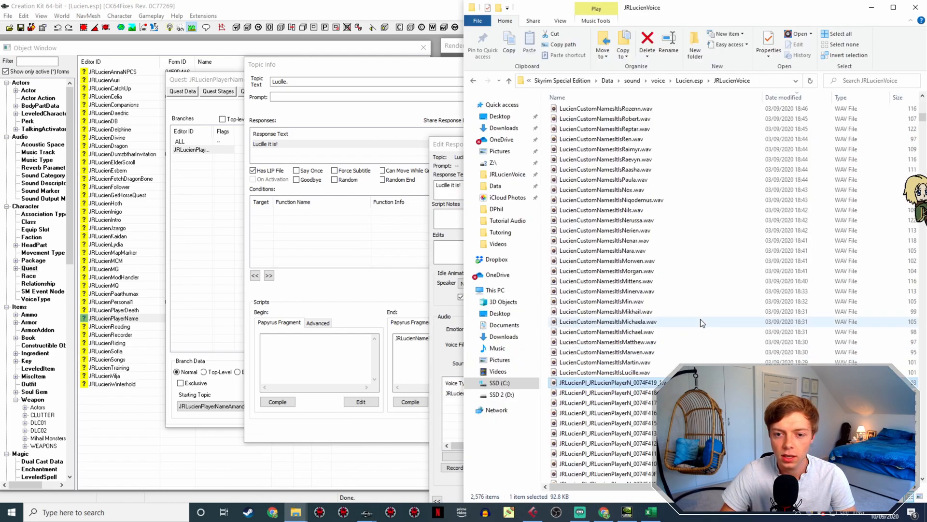
{"action": "left_click", "coordinate": [665, 375]}
{"action": "key", "text": "F2"}
{"action": "key", "text": "ctrl+v"}
Step: Reopen the "Lucille it is!" response in the Creation Kit, generate its lip file from the WAV, and accept the topic info
{"action": "left_click", "coordinate": [450, 310]}
{"action": "left_click", "coordinate": [506, 496]}
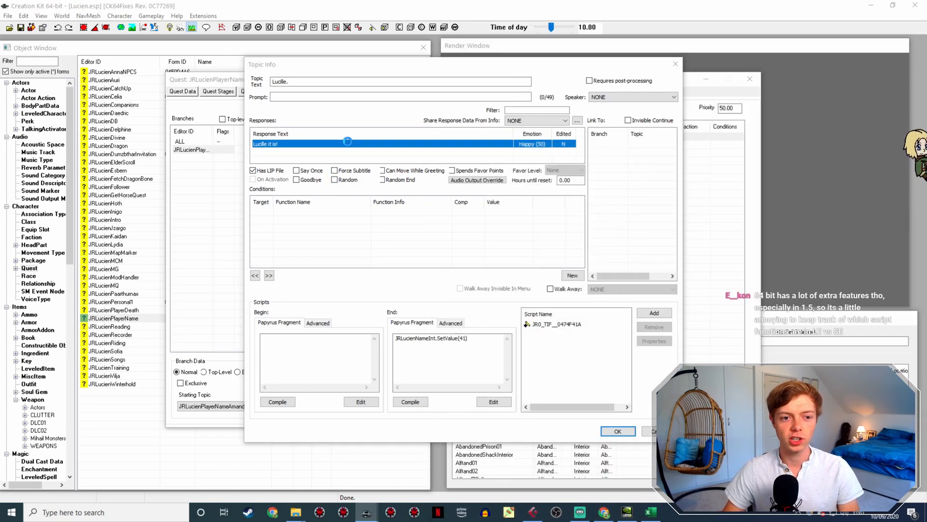
{"action": "double_click", "coordinate": [351, 144]}
{"action": "left_click", "coordinate": [555, 392]}
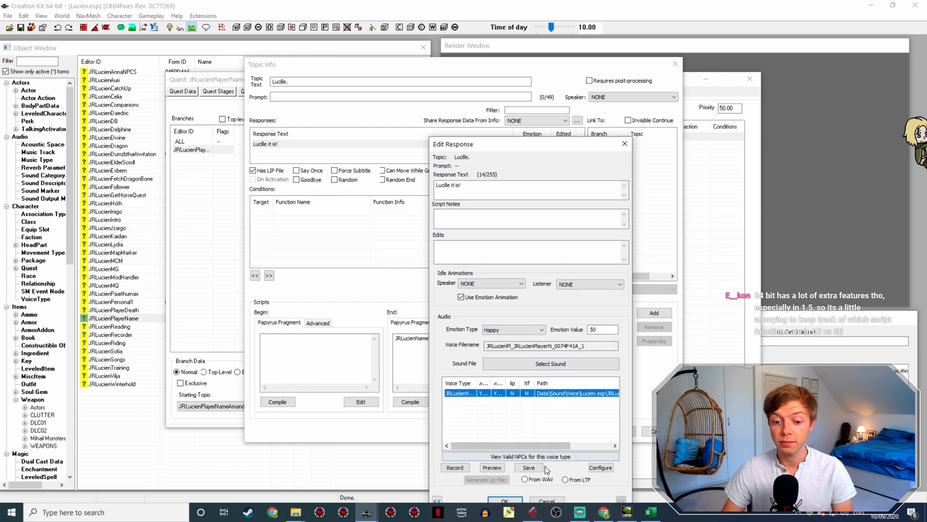
{"action": "left_click", "coordinate": [525, 479]}
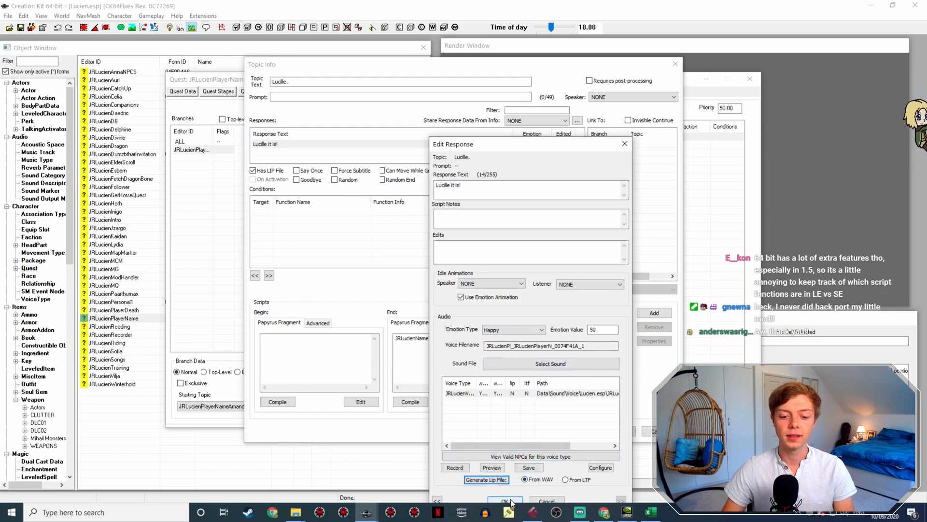
{"action": "left_click", "coordinate": [505, 498]}
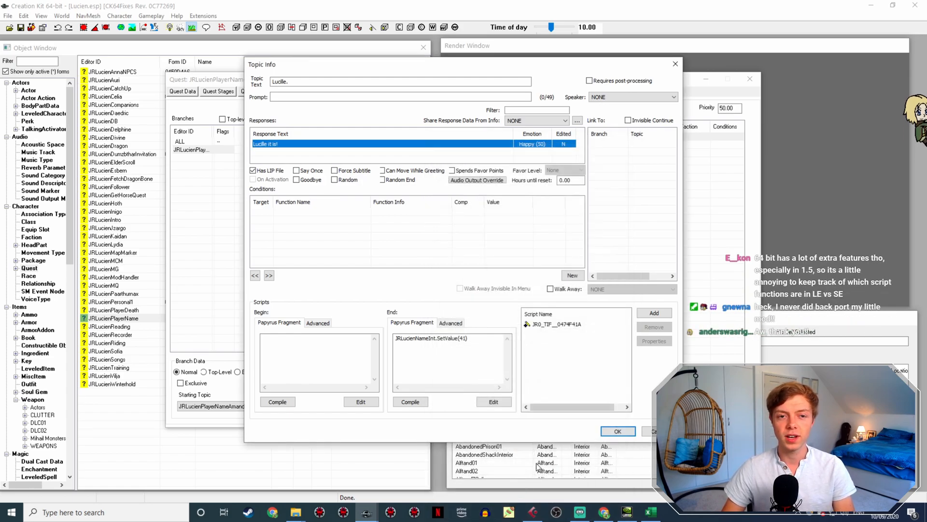
{"action": "left_click", "coordinate": [609, 431]}
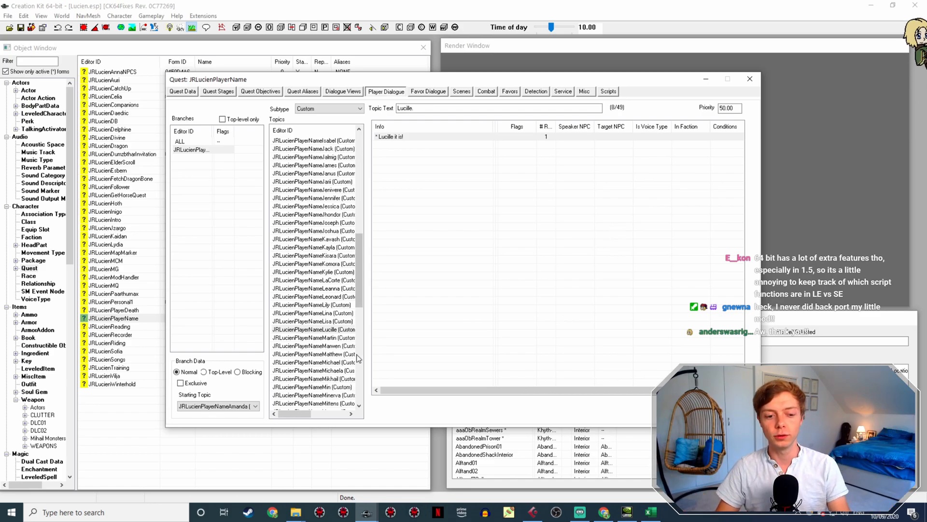
Step: Open the "Martin it is!" response of the JRLucienPlayerNameMartin topic, copy its voice filename, and close the response
{"action": "left_click", "coordinate": [344, 339]}
{"action": "double_click", "coordinate": [400, 136]}
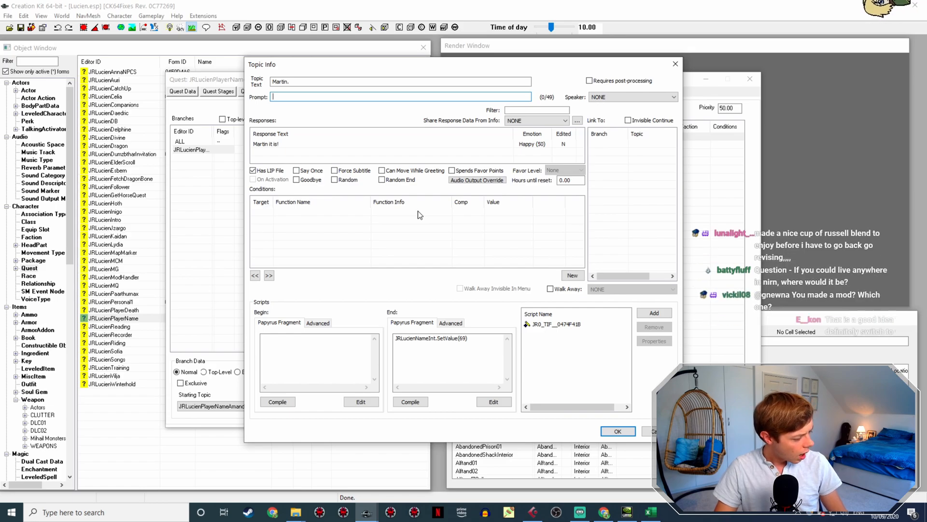
{"action": "double_click", "coordinate": [282, 145]}
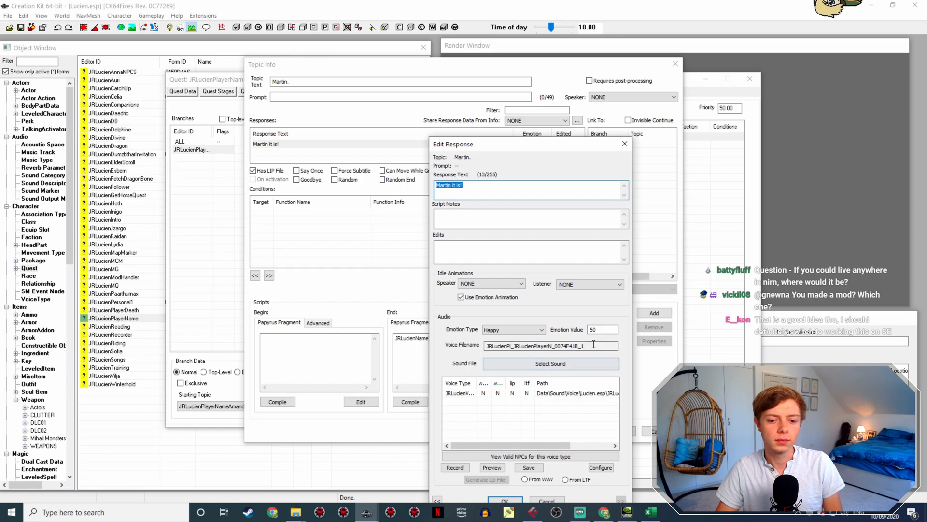
{"action": "double_click", "coordinate": [488, 345]}
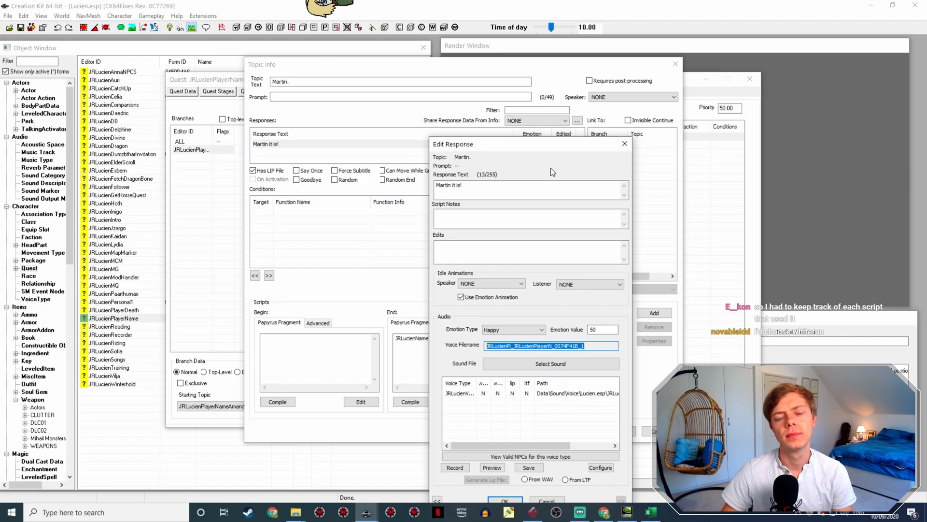
{"action": "left_click_drag", "start_coordinate": [555, 143], "coordinate": [543, 57]}
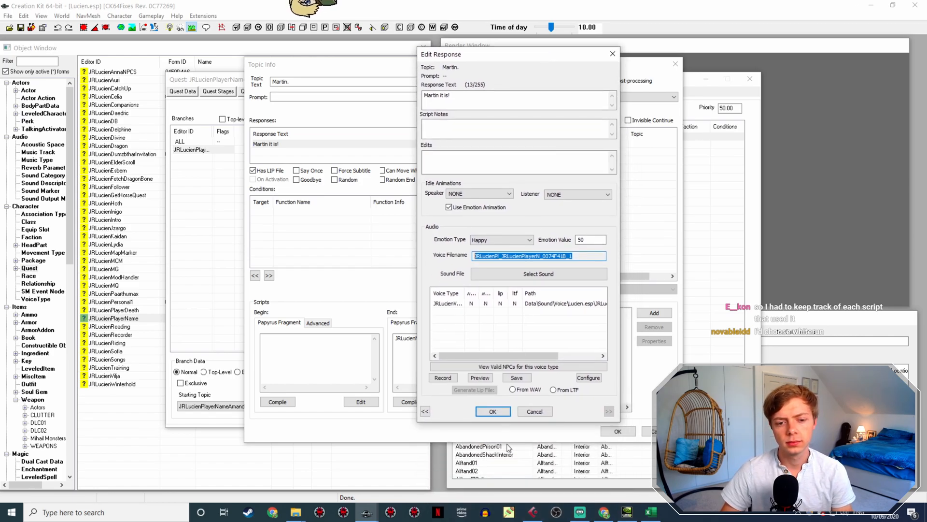
{"action": "left_click", "coordinate": [505, 410]}
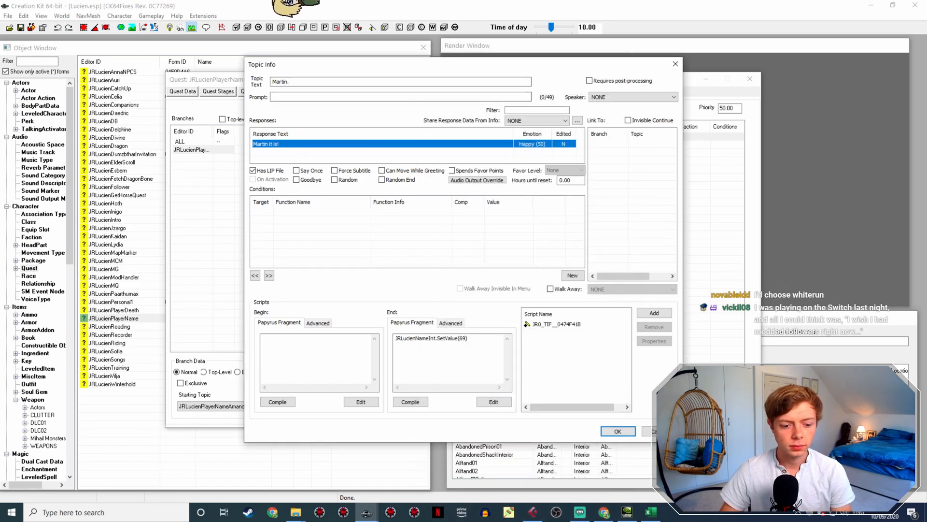
Step: Rename LucienCustomNamesItIsMartin.wav in the JRLucienVoice folder to JRLucienPl_JRLucienPlayerN_0074F41B_1
{"action": "mouse_move", "coordinate": [296, 512]}
{"action": "left_click", "coordinate": [275, 481]}
{"action": "left_click", "coordinate": [636, 376]}
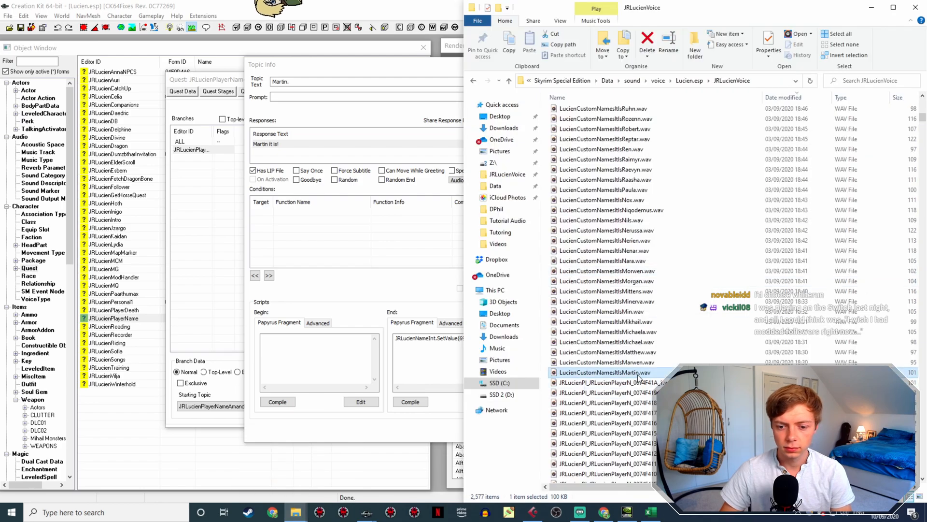
Step: Reopen the "Martin it is!" response in the Creation Kit, generate its lip file from the WAV, and accept the topic info
{"action": "left_click", "coordinate": [321, 259]}
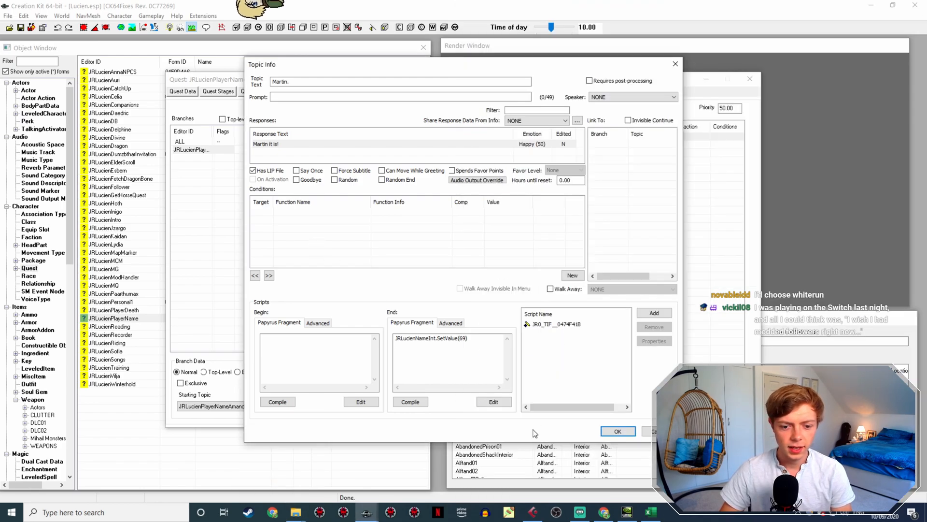
{"action": "double_click", "coordinate": [277, 144]}
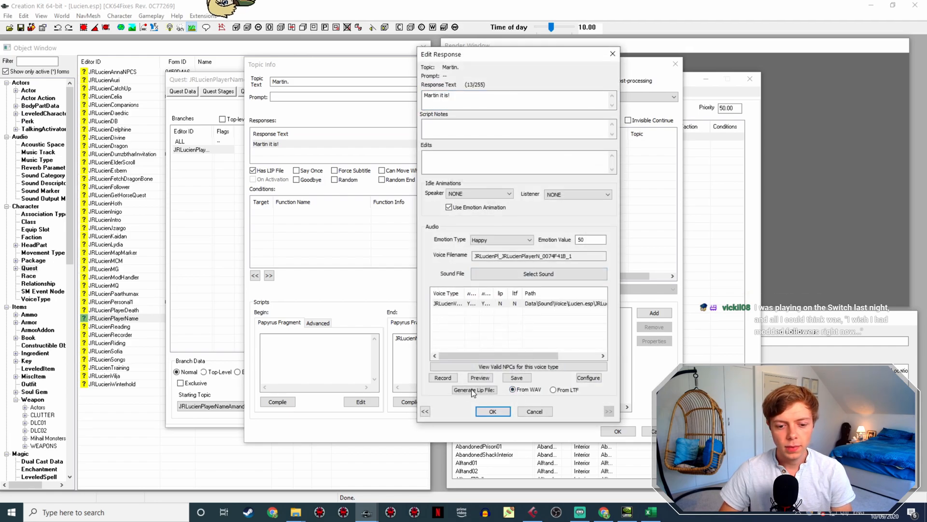
{"action": "left_click", "coordinate": [493, 411]}
{"action": "left_click", "coordinate": [416, 402]}
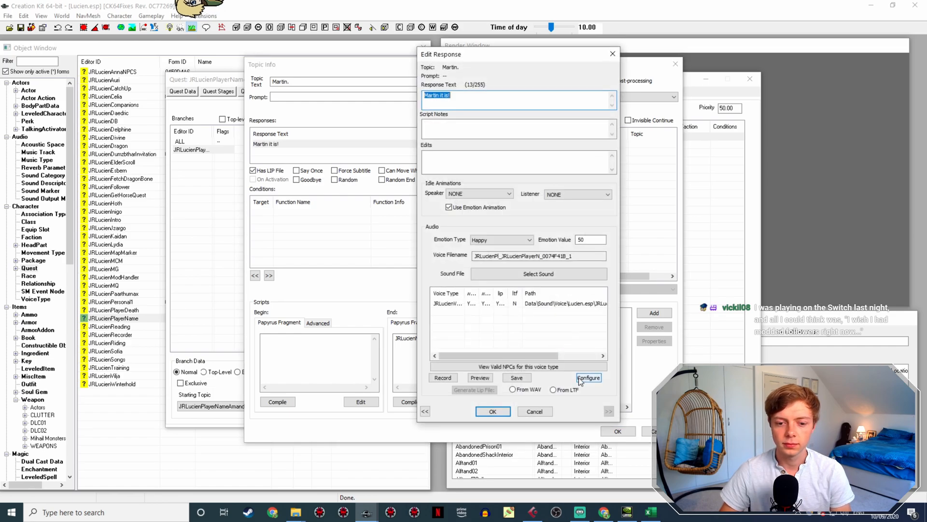
{"action": "left_click", "coordinate": [502, 410]}
{"action": "left_click", "coordinate": [620, 428]}
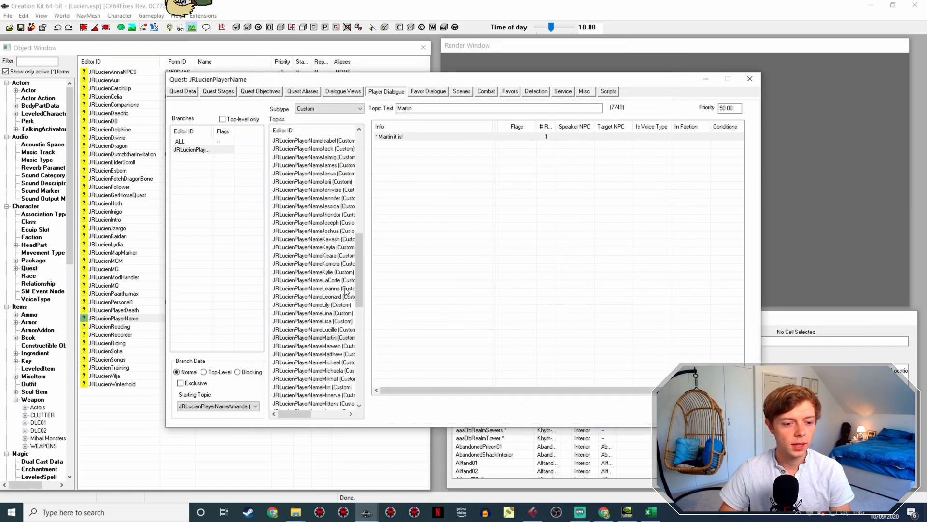
Step: Open the "Marwen it is!" response of the JRLucienPlayerNameMarwen topic and copy its voice filename
{"action": "left_click", "coordinate": [342, 345]}
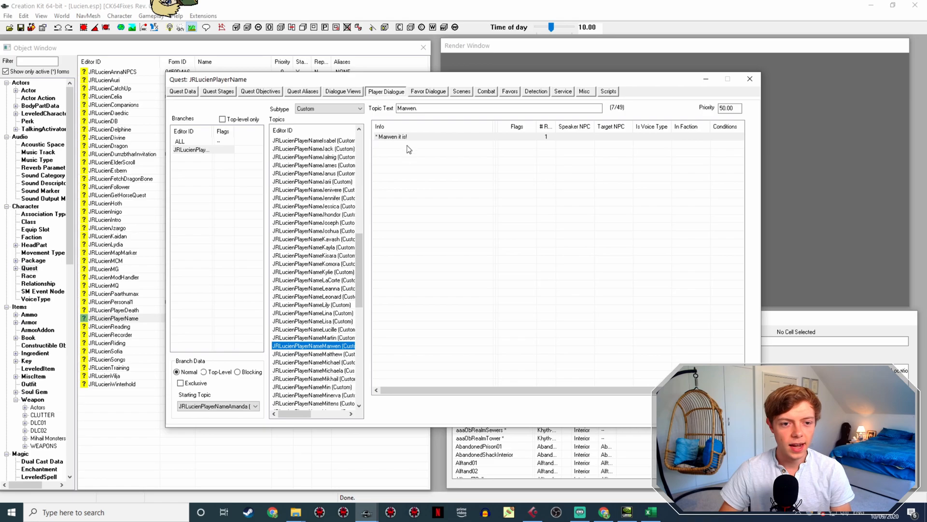
{"action": "double_click", "coordinate": [405, 138]}
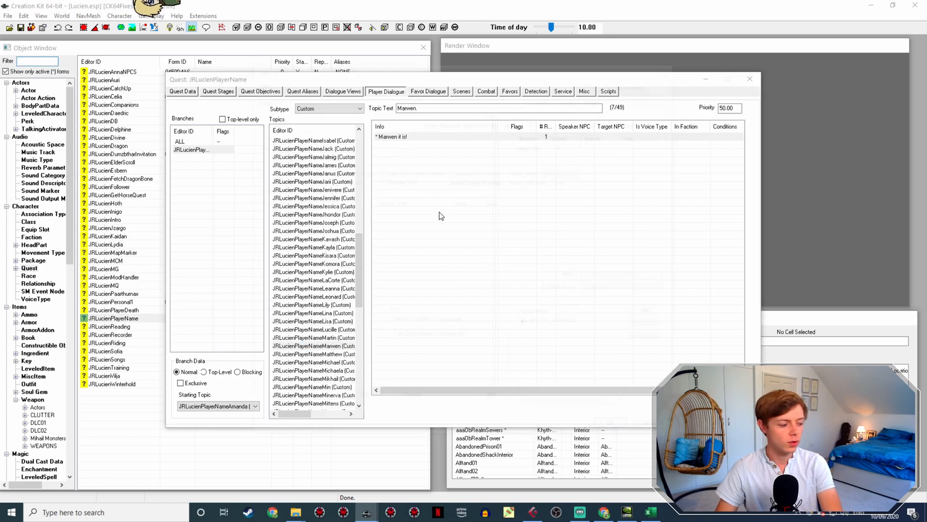
{"action": "left_click", "coordinate": [280, 145]}
{"action": "double_click", "coordinate": [281, 145]}
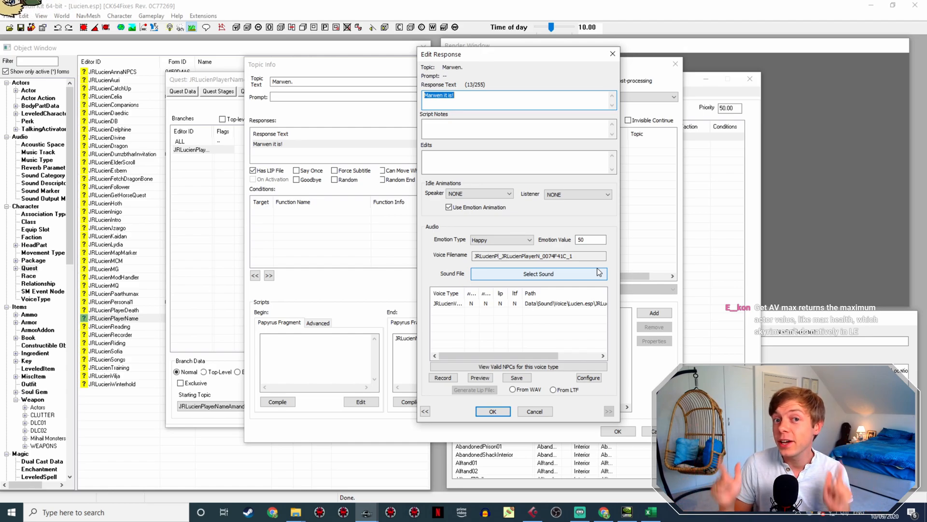
{"action": "left_click_drag", "start_coordinate": [574, 256], "coordinate": [478, 258]}
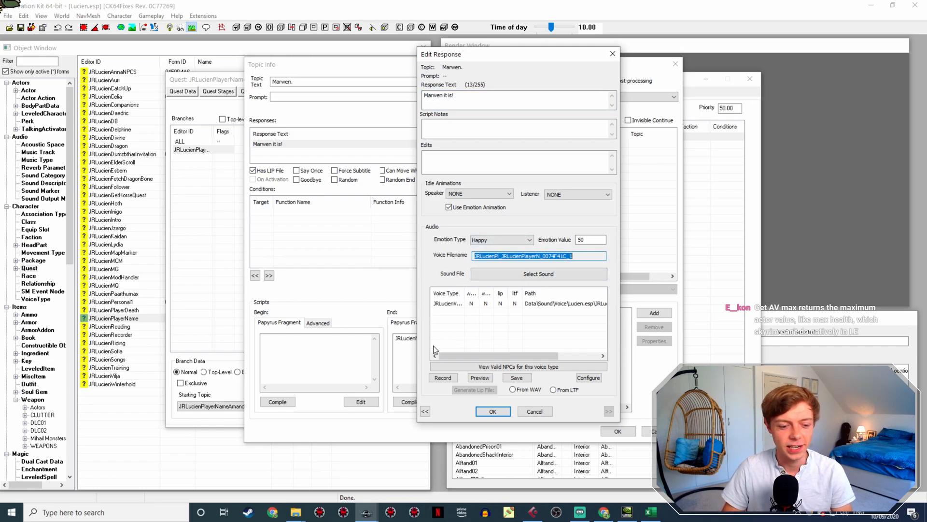
Step: Rename LucienCustomNamesItIsMarwen.wav in the JRLucienVoice folder to JRLucienPl_JRLucienPlayerN_0074F41C_1 and return to the Creation Kit
{"action": "left_click", "coordinate": [319, 466]}
{"action": "left_click", "coordinate": [669, 373]}
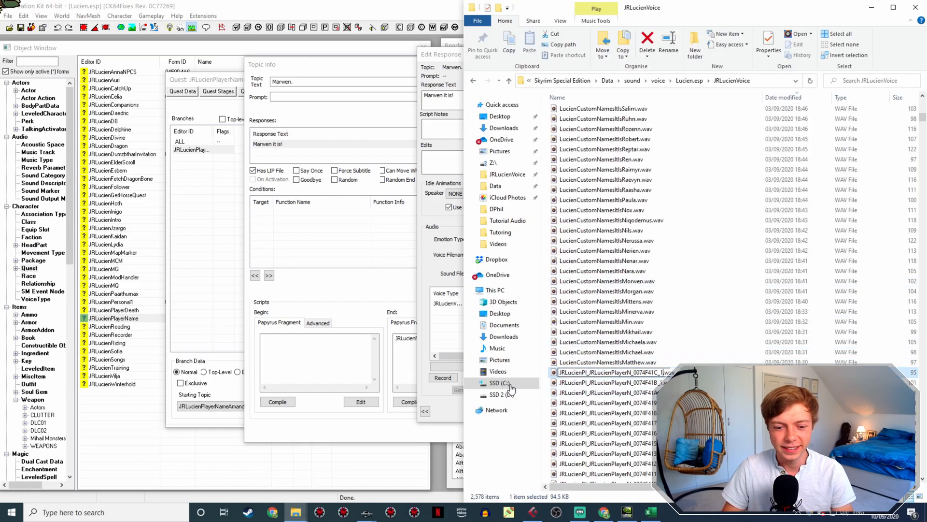
{"action": "left_click", "coordinate": [431, 398]}
Step: Reopen the "Marwen it is!" response, generate its lip file from the WAV, check the voice file entry, and accept the topic info
{"action": "left_click", "coordinate": [492, 411]}
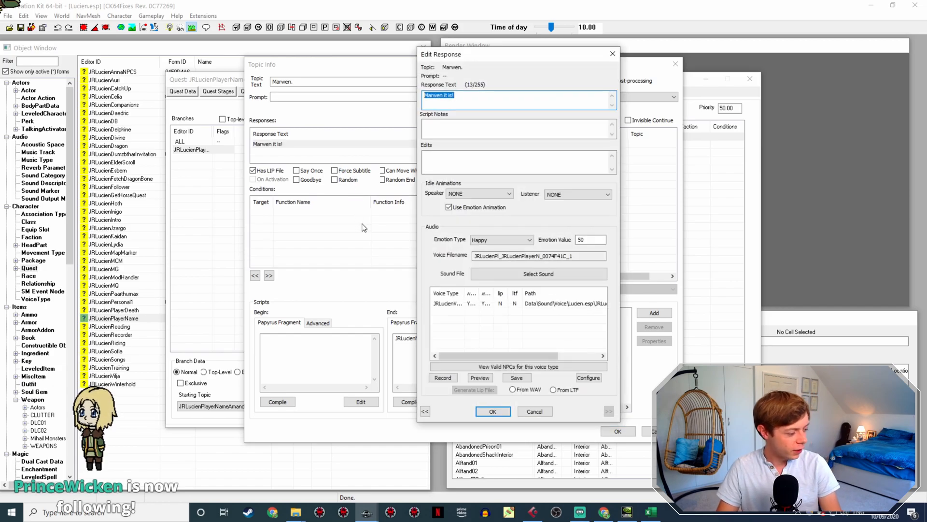
{"action": "left_click", "coordinate": [552, 303]}
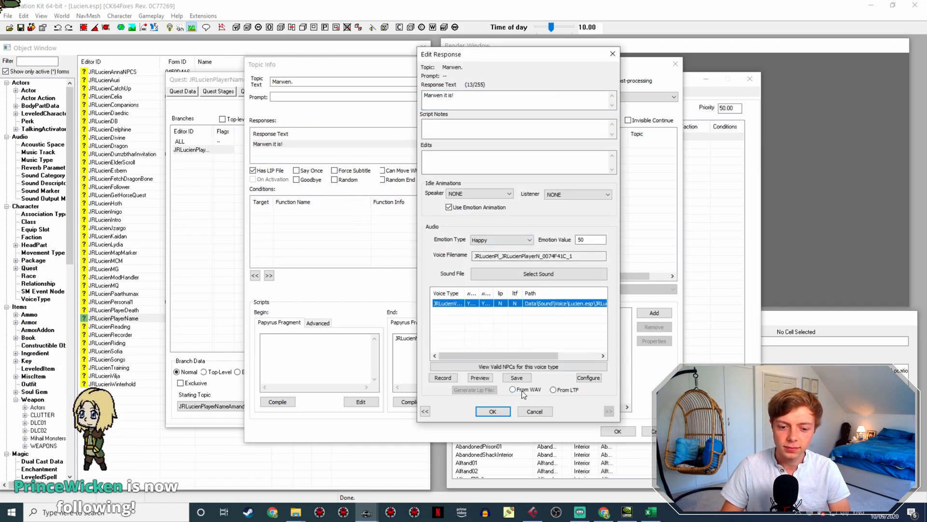
{"action": "left_click", "coordinate": [483, 389]}
{"action": "left_click", "coordinate": [493, 412]}
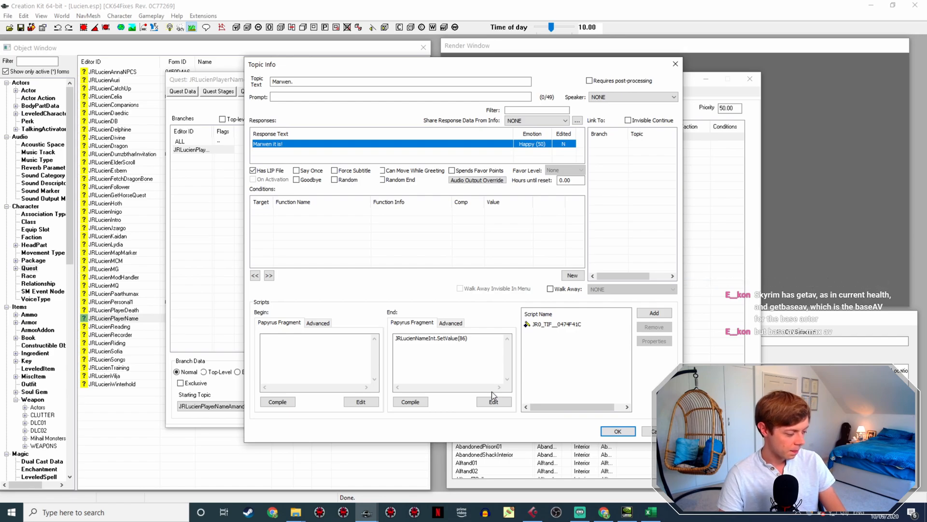
{"action": "double_click", "coordinate": [288, 143]}
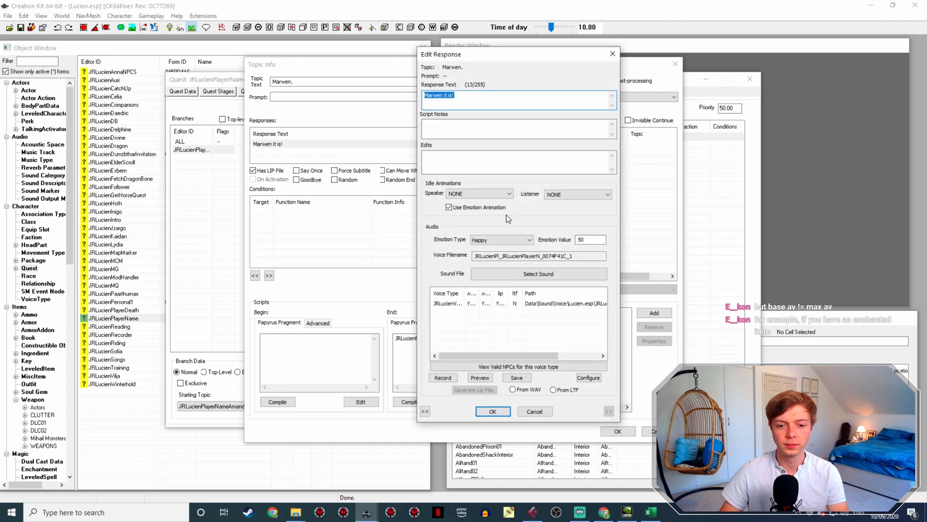
{"action": "left_click", "coordinate": [493, 411]}
{"action": "left_click", "coordinate": [617, 432]}
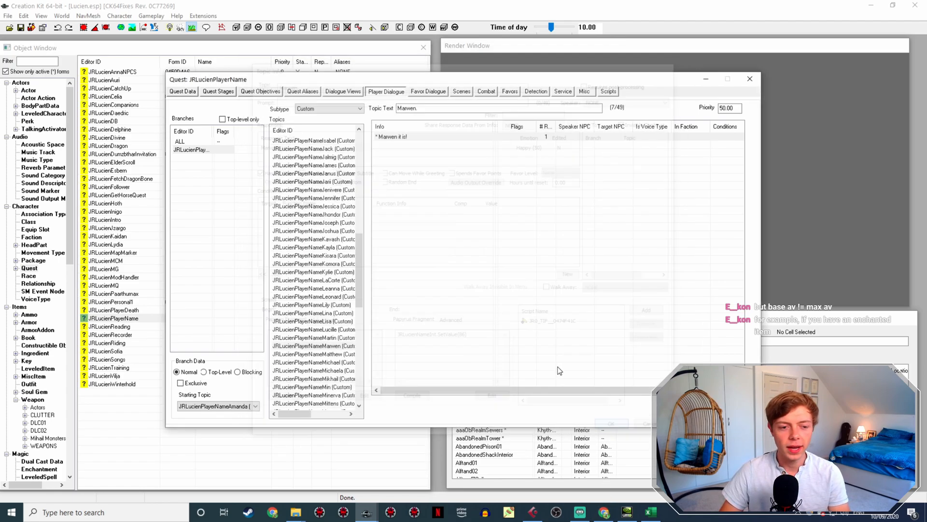
Step: Open the "Matthew it is!" response of the JRLucienPlayerNameMatthew topic and copy its voice filename
{"action": "left_click", "coordinate": [332, 354]}
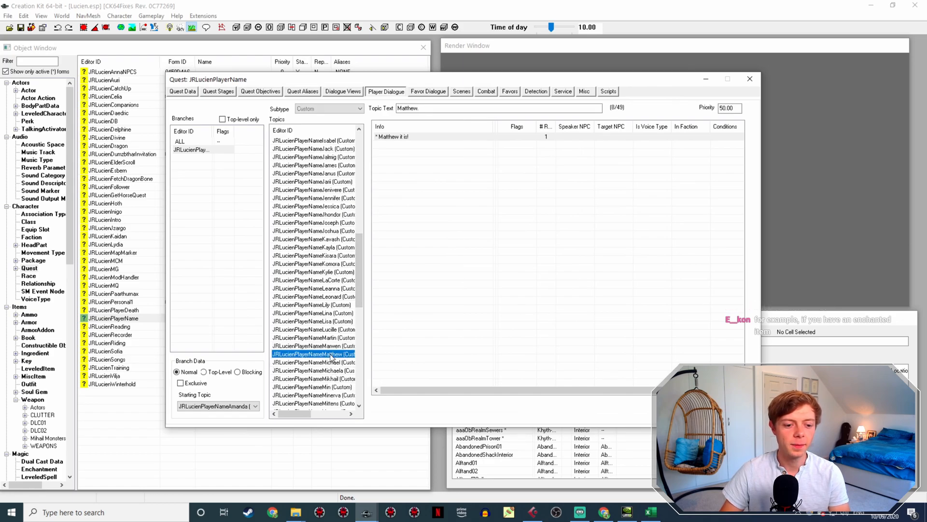
{"action": "double_click", "coordinate": [427, 137]}
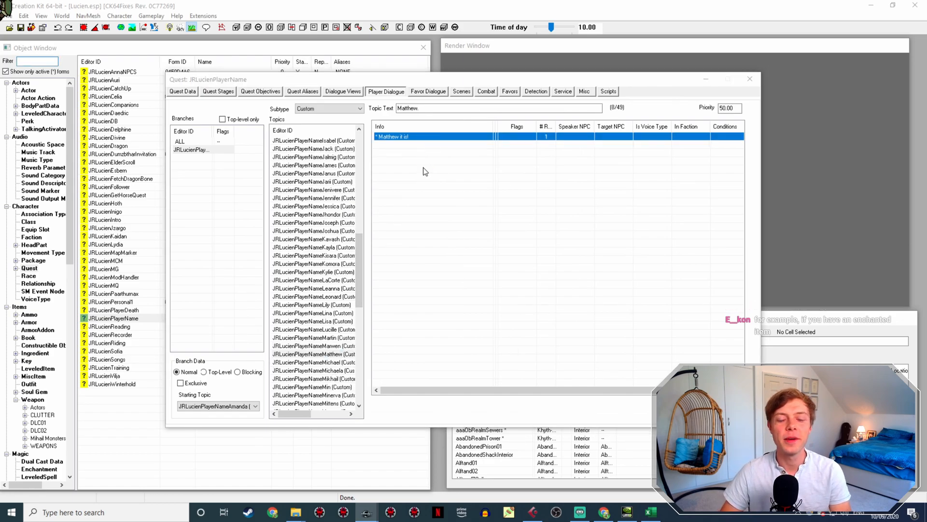
{"action": "left_click", "coordinate": [312, 144]}
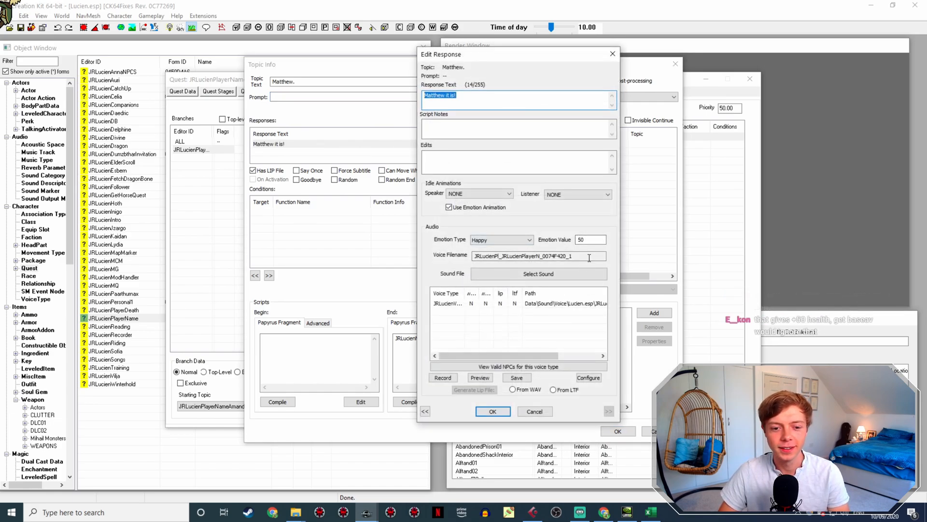
{"action": "left_click_drag", "start_coordinate": [575, 256], "coordinate": [487, 255]}
Step: Rename the Matthew recording in the JRLucienVoice folder to JRLucienPl_JRLucienPlayerN_0074F420_1 and return to the Creation Kit
{"action": "left_click", "coordinate": [292, 509]}
{"action": "left_click", "coordinate": [268, 483]}
{"action": "left_click", "coordinate": [652, 374]}
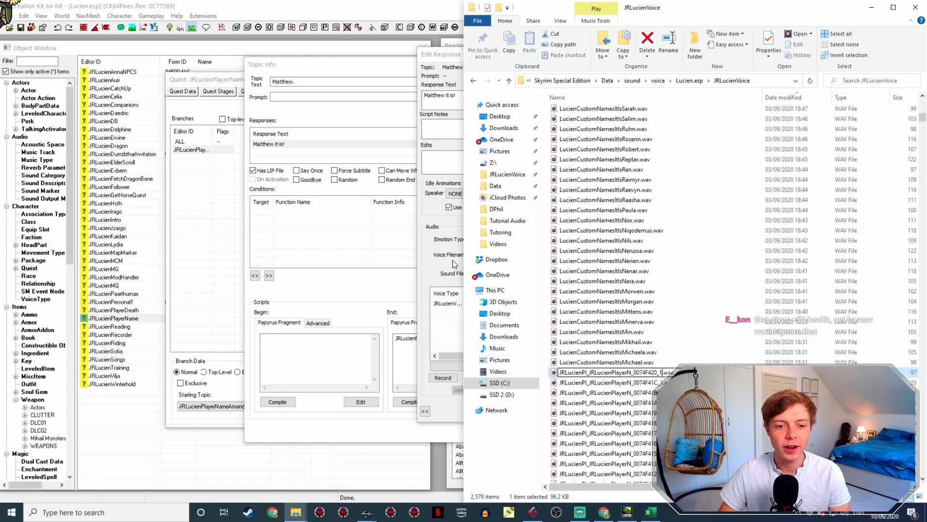
{"action": "left_click", "coordinate": [434, 249]}
Step: Reload the "Matthew it is!" response, generate its lip file from the WAV, and accept the response
{"action": "left_click", "coordinate": [493, 411]}
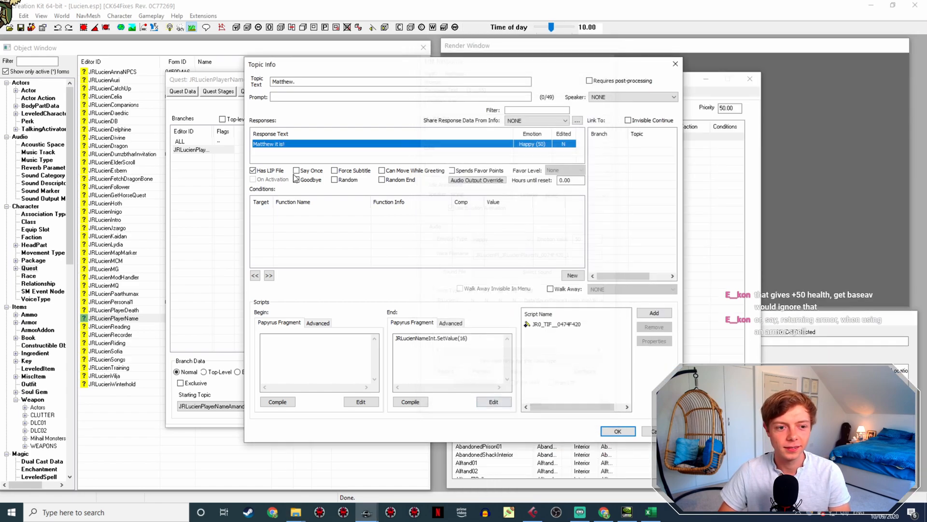
{"action": "double_click", "coordinate": [281, 144]}
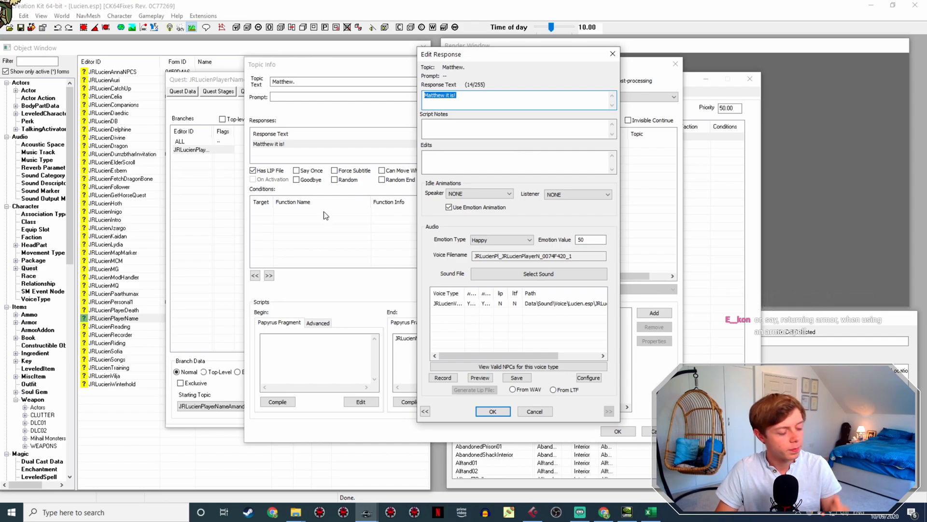
{"action": "left_click", "coordinate": [541, 304]}
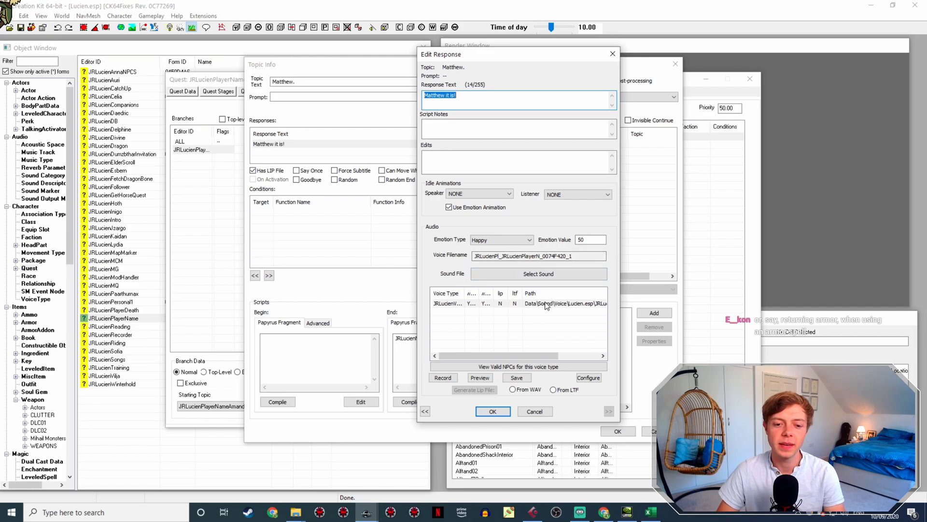
{"action": "left_click", "coordinate": [513, 389]}
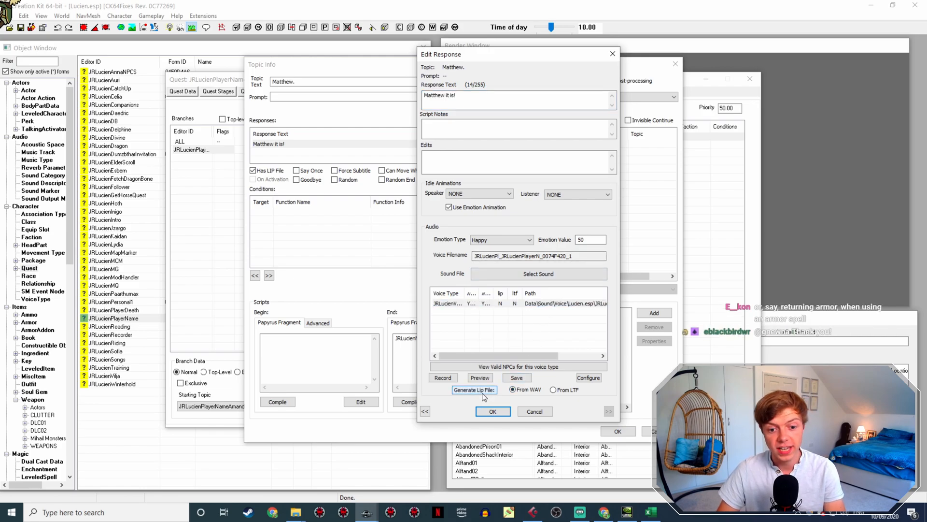
{"action": "left_click", "coordinate": [506, 411]}
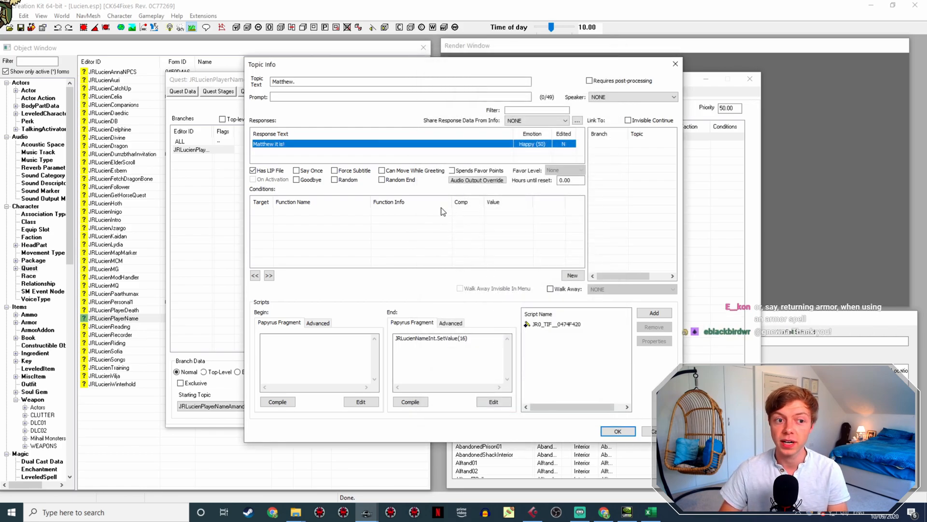
Step: Check the voice file entry of the "Matthew it is!" response and accept the topic info
{"action": "double_click", "coordinate": [406, 143]}
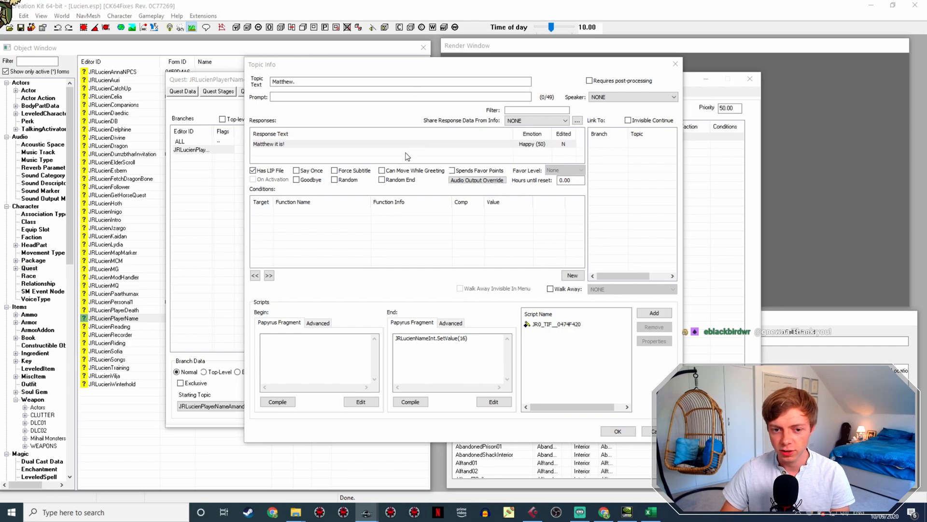
{"action": "left_click", "coordinate": [502, 414]}
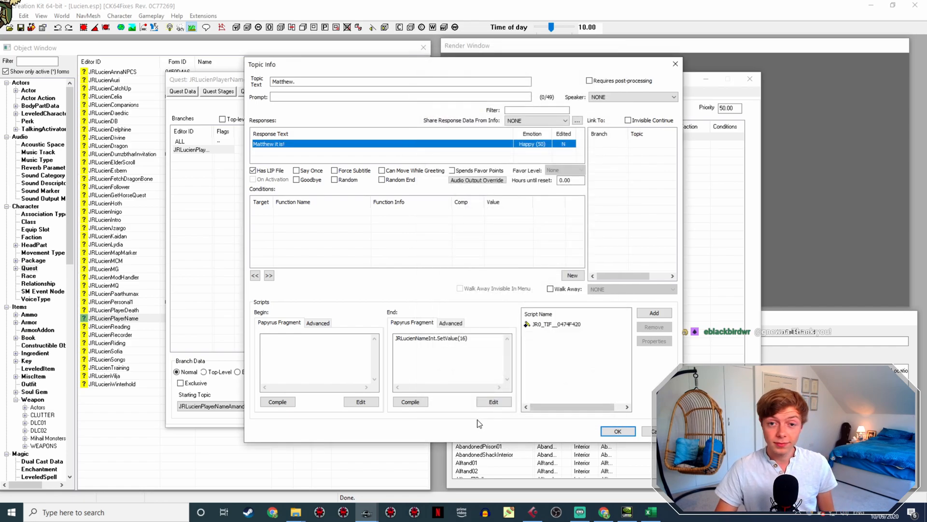
{"action": "left_click", "coordinate": [619, 431]}
Step: Open the "Michael it is!" response of the JRLucienPlayerNameMichael topic and copy its voice filename
{"action": "left_click", "coordinate": [328, 363]}
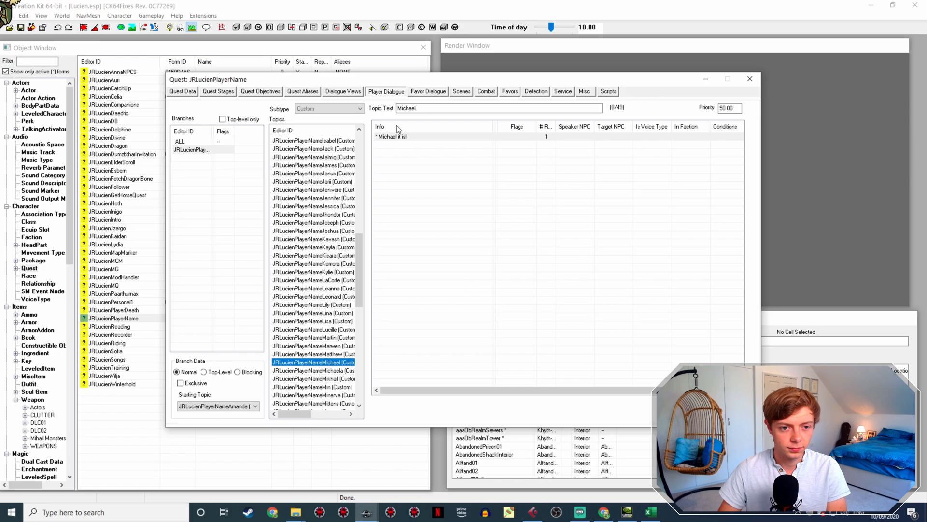
{"action": "double_click", "coordinate": [394, 137]}
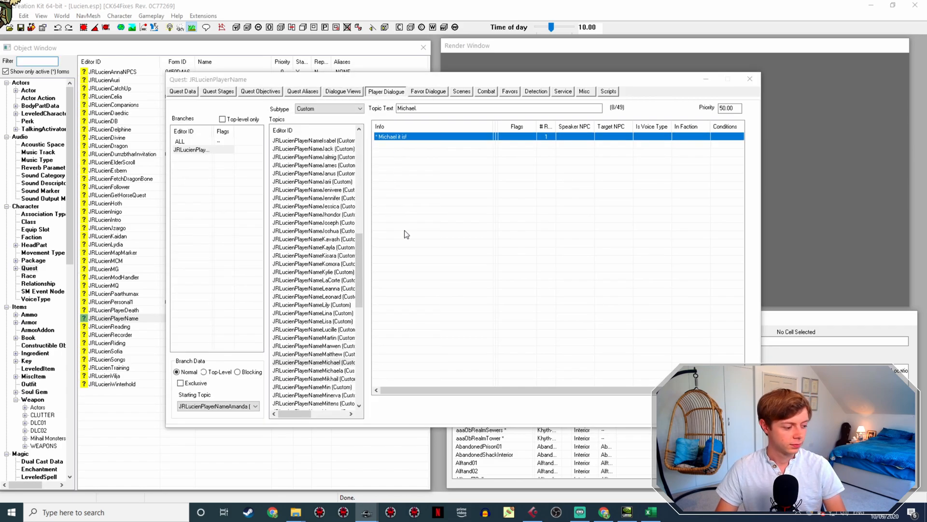
{"action": "double_click", "coordinate": [310, 143]}
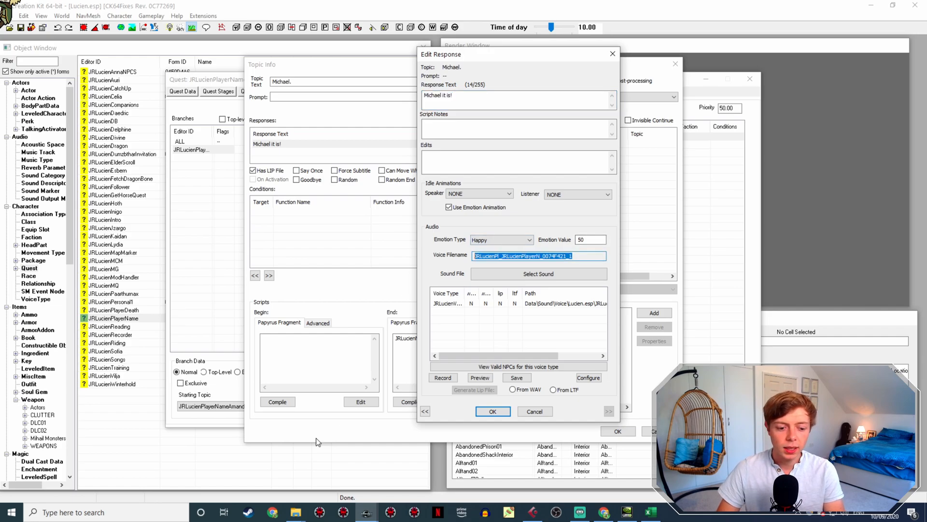
Step: Rename LucienCustomNamesItIsMichael.wav in the JRLucienVoice folder to JRLucienPl_JRLucienPlayerN_0074F421_1 and return to the Creation Kit
{"action": "left_click", "coordinate": [295, 512]}
{"action": "left_click", "coordinate": [274, 478]}
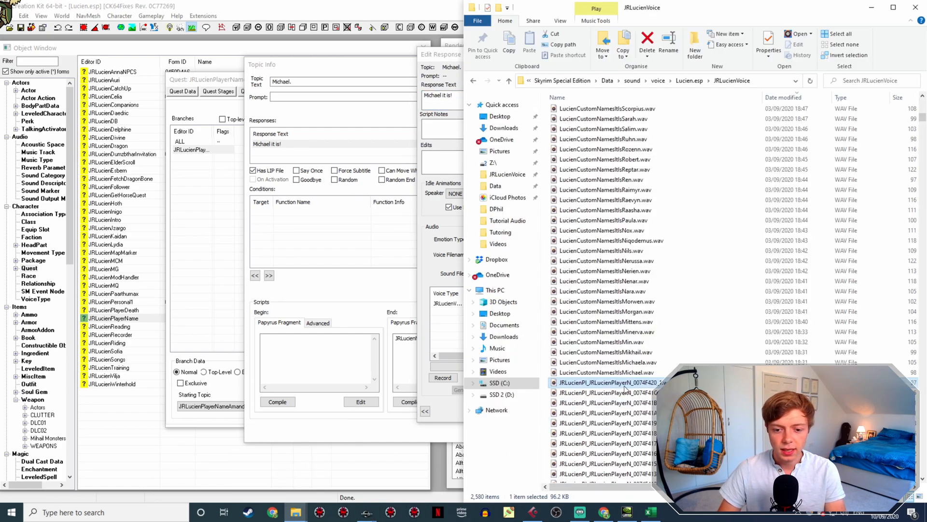
{"action": "left_click", "coordinate": [628, 372]}
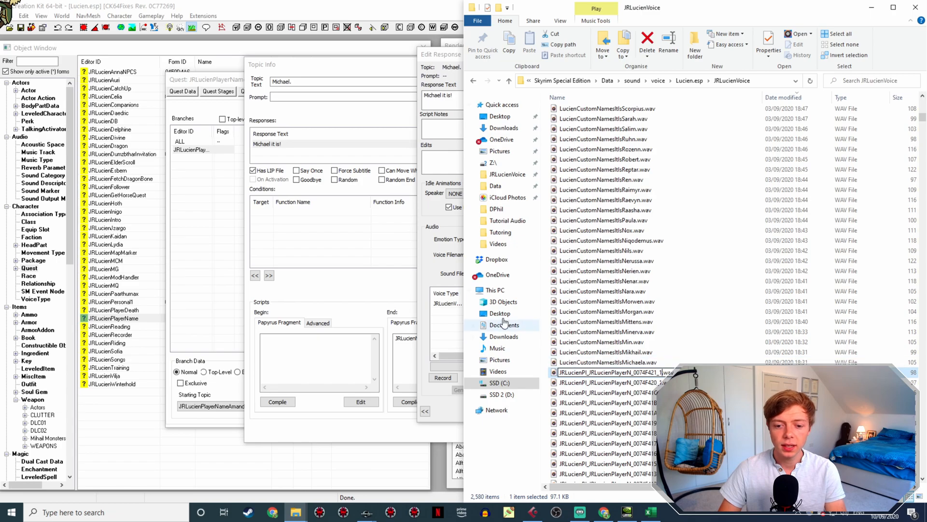
{"action": "key", "text": "alt+Tab"}
Step: Reopen the "Michael it is!" response, generate its lip file from the WAV, and accept the topic info
{"action": "left_click", "coordinate": [493, 411]}
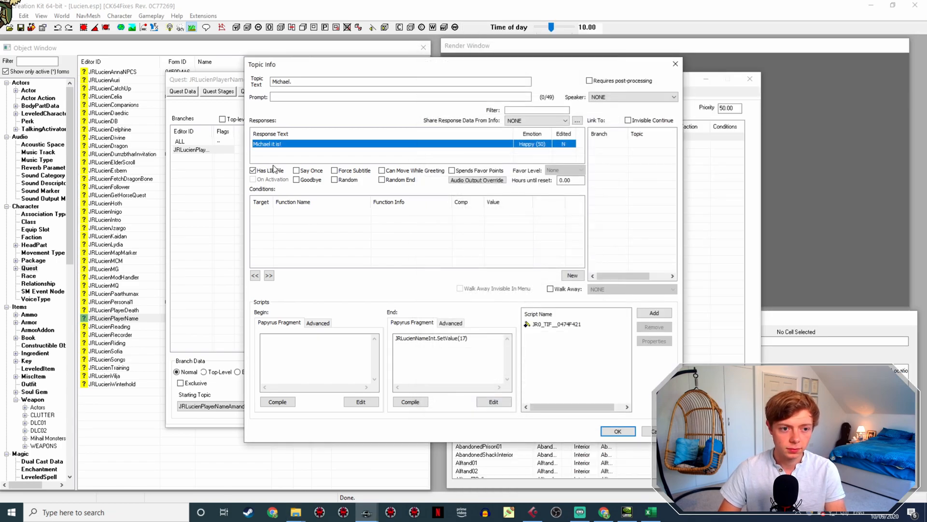
{"action": "double_click", "coordinate": [289, 145]}
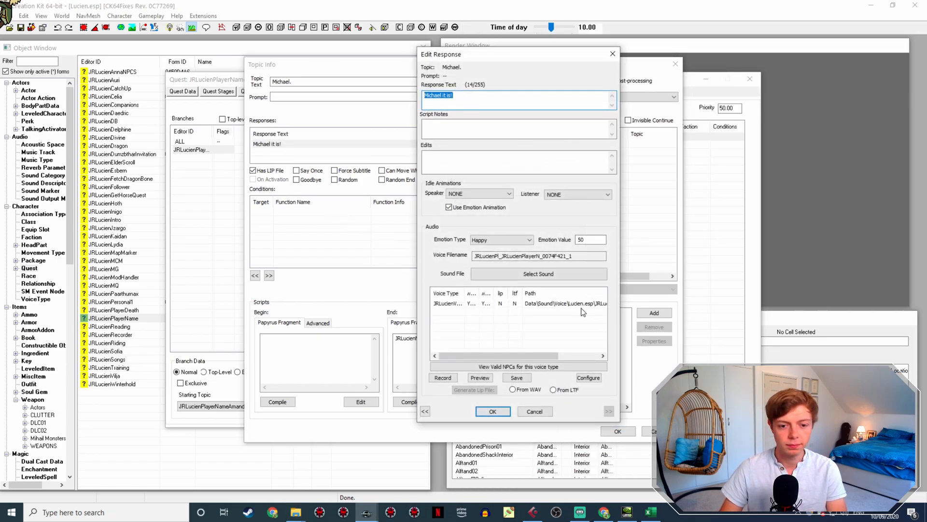
{"action": "left_click", "coordinate": [579, 304]}
{"action": "left_click", "coordinate": [489, 390]}
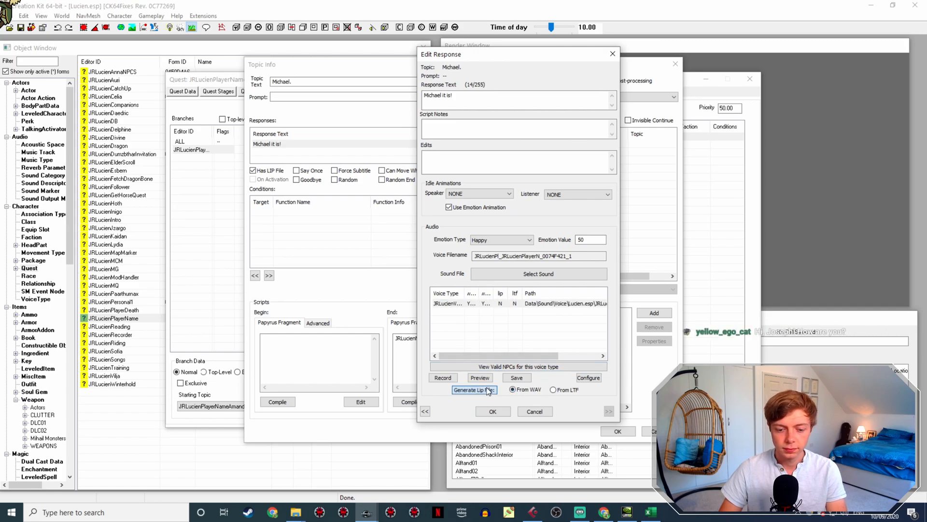
{"action": "left_click", "coordinate": [502, 411]}
{"action": "left_click", "coordinate": [620, 429]}
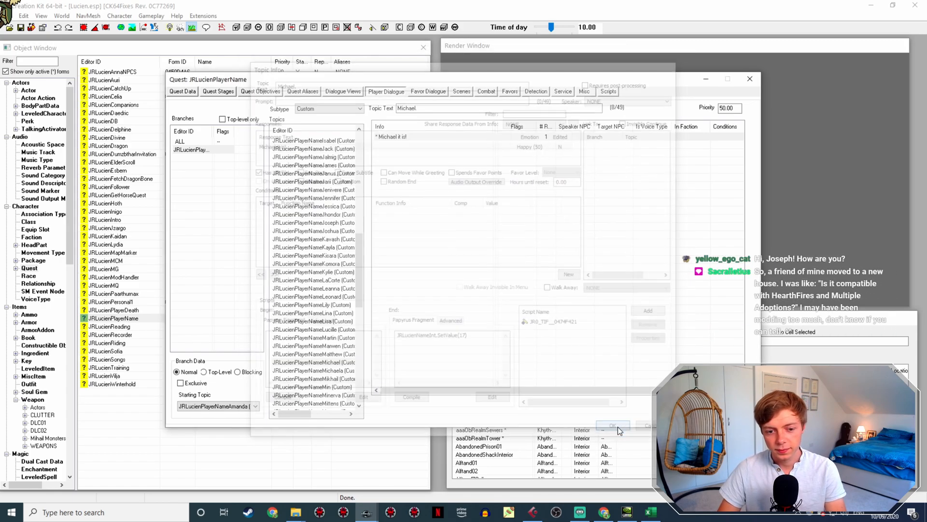
Step: Copy the "Michaela it is!" response's voice filename and rename LucienCustomNamesItIsMichaela.wav to JRLucienPl_JRLucienPlayerN_0074F422_1, returning to the Creation Kit
{"action": "left_click", "coordinate": [332, 247]}
{"action": "double_click", "coordinate": [420, 137]}
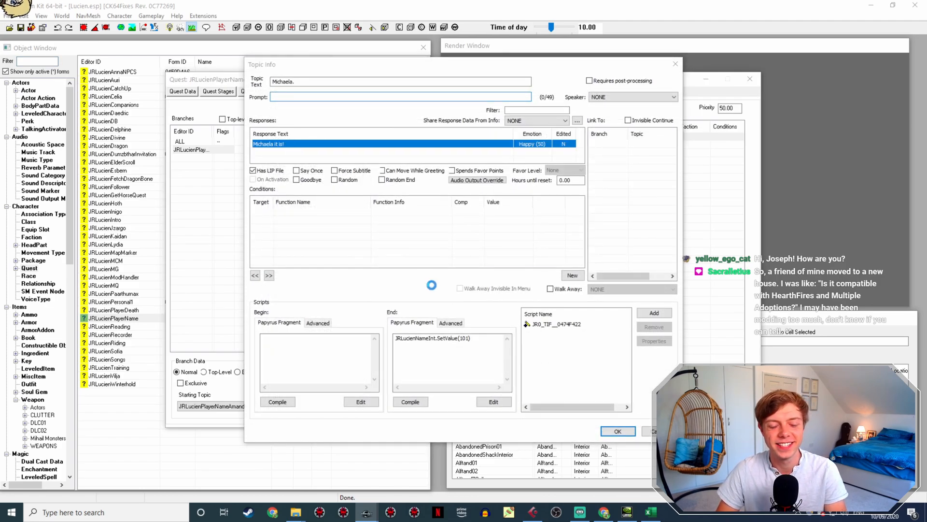
{"action": "left_click", "coordinate": [296, 516]}
{"action": "left_click", "coordinate": [276, 470]}
{"action": "left_click", "coordinate": [656, 372]}
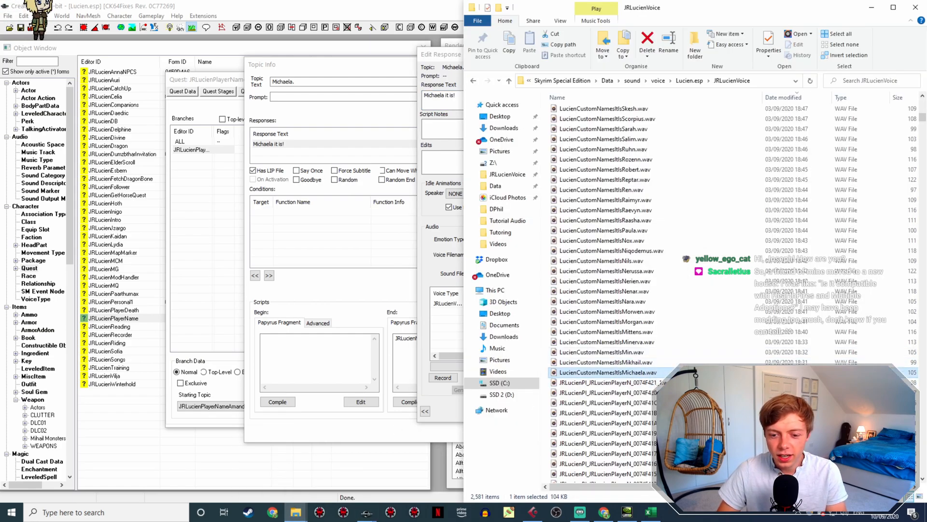
{"action": "left_click", "coordinate": [434, 402]}
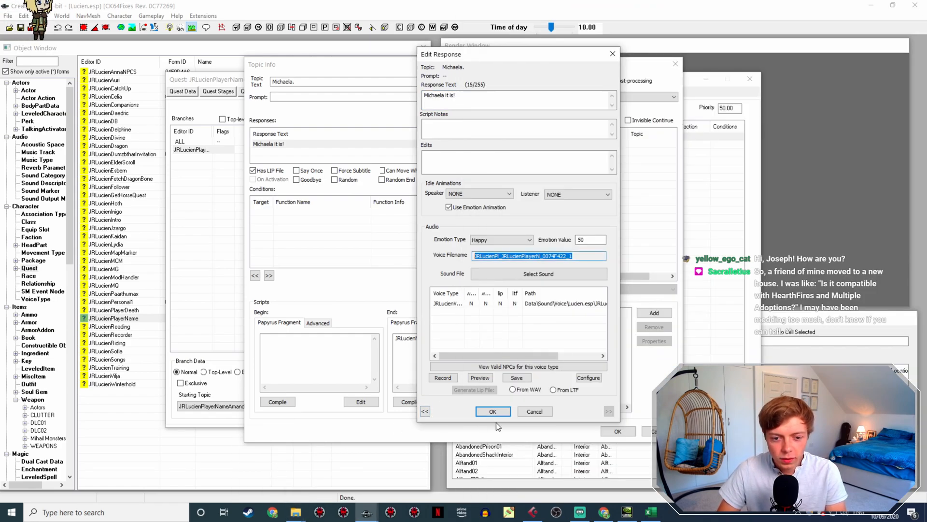
Step: Reload the "Michaela it is!" response, generate its lip file from the WAV, and accept the response
{"action": "left_click", "coordinate": [493, 411]}
{"action": "double_click", "coordinate": [284, 148]}
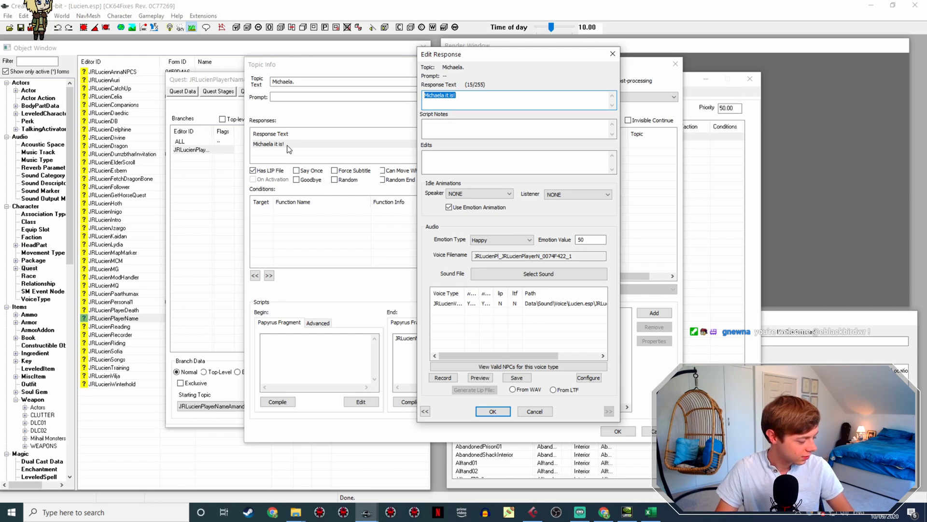
{"action": "left_click", "coordinate": [519, 304]}
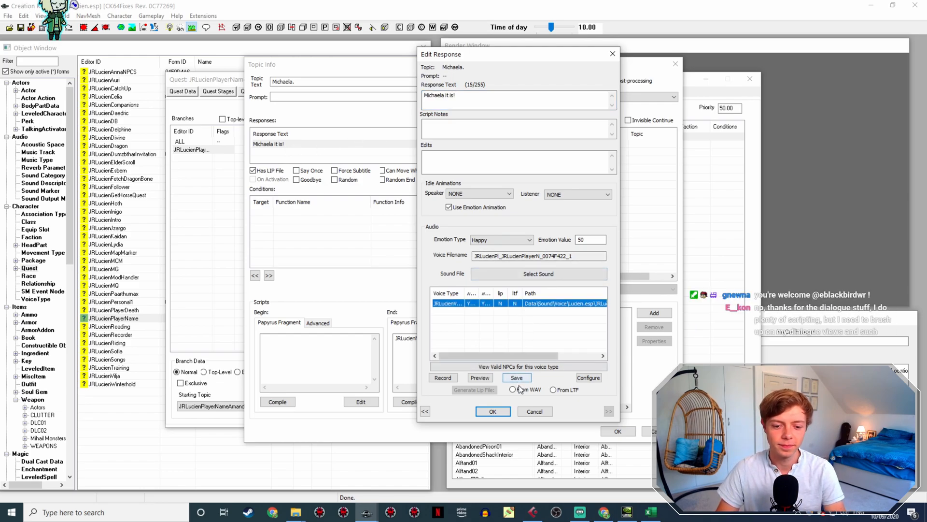
{"action": "left_click", "coordinate": [493, 411]}
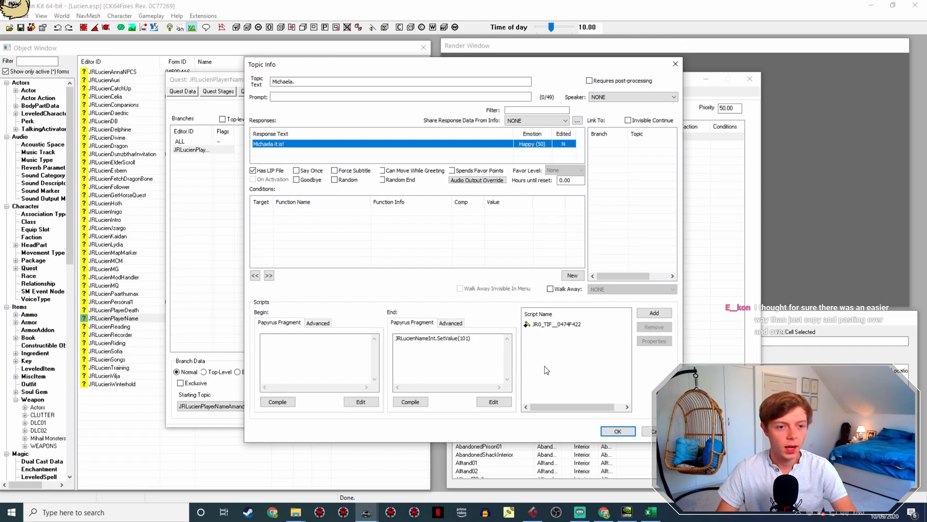
Step: Check the voice file entry of the "Michaela it is!" response and accept the topic info
{"action": "double_click", "coordinate": [405, 143]}
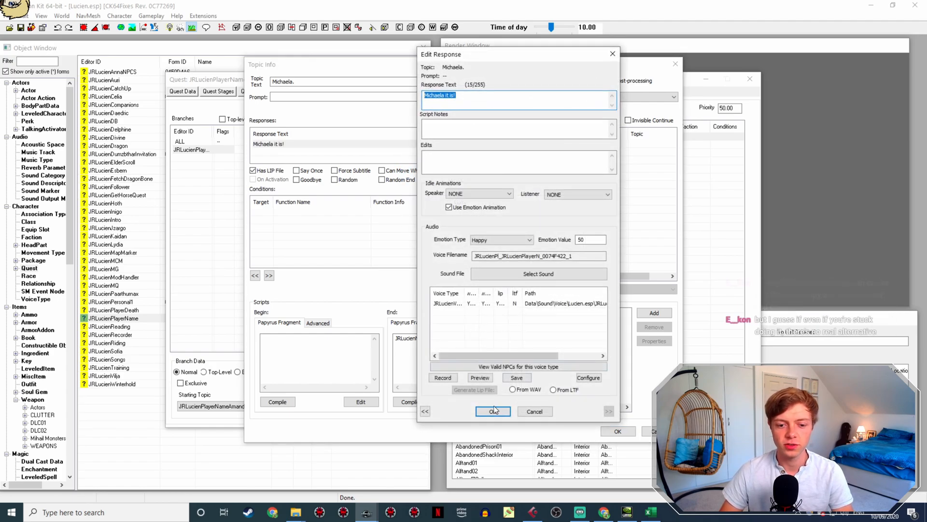
{"action": "left_click", "coordinate": [494, 413]}
{"action": "left_click", "coordinate": [618, 432]}
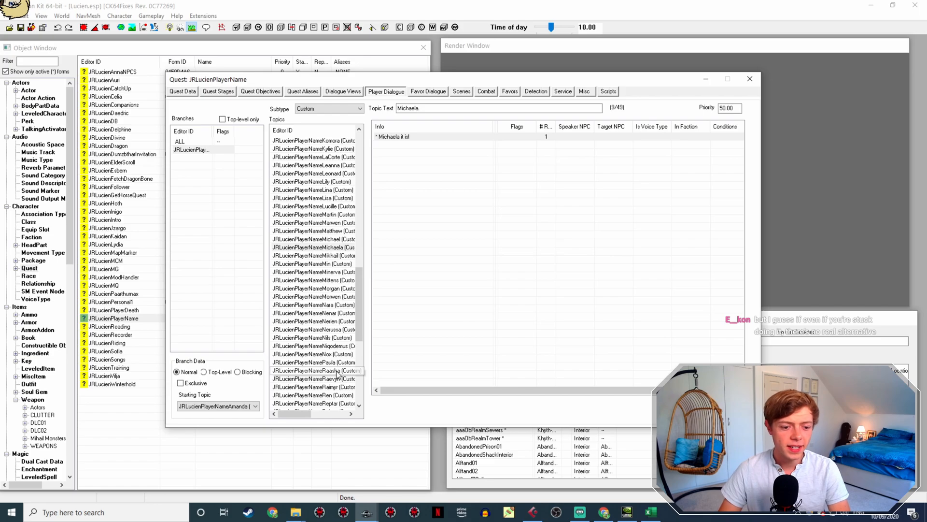
Step: Open the "Mikhail it is!" response of the JRLucienPlayerNameMikhail topic and copy its voice filename
{"action": "scroll", "coordinate": [354, 282], "scroll_direction": "down", "scroll_amount": 2}
{"action": "left_click", "coordinate": [336, 206]}
{"action": "double_click", "coordinate": [422, 136]}
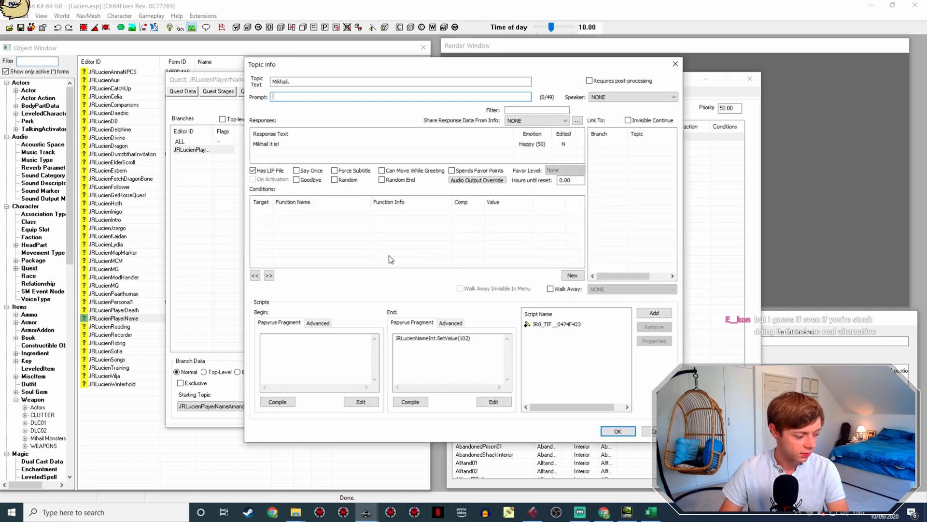
{"action": "double_click", "coordinate": [303, 144]}
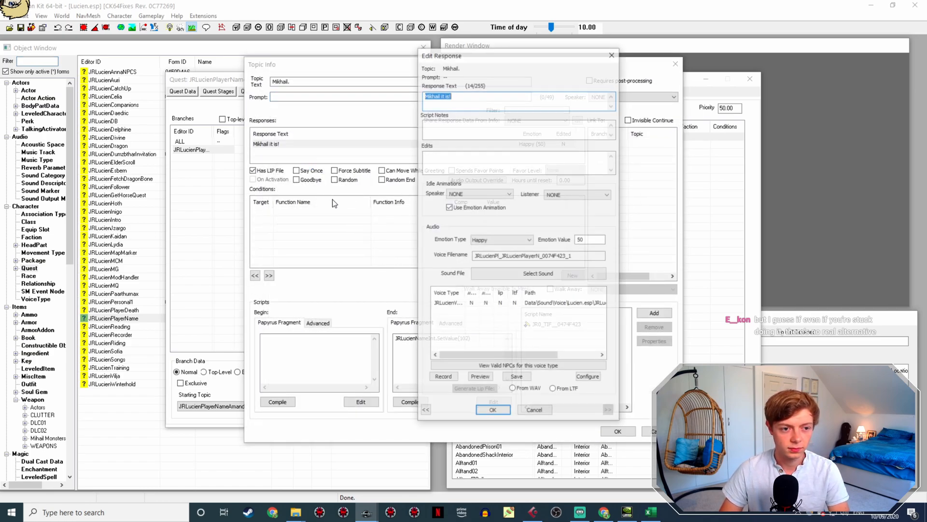
{"action": "double_click", "coordinate": [591, 254]}
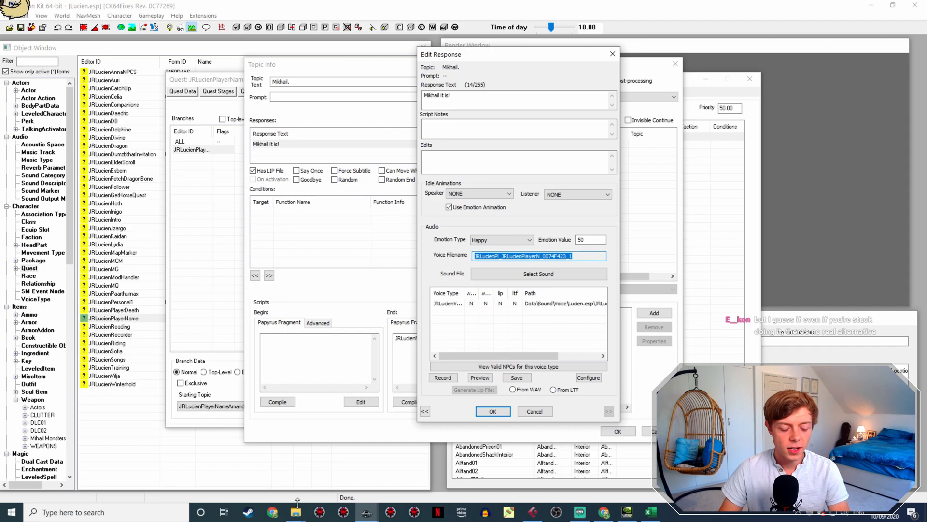
Step: Rename LucienCustomNamesItIsMikhail.wav in the JRLucienVoice folder to JRLucienPl_JRLucienPlayerN_0074F423_1 and return to the Creation Kit
{"action": "mouse_move", "coordinate": [296, 511]}
{"action": "left_click", "coordinate": [289, 475]}
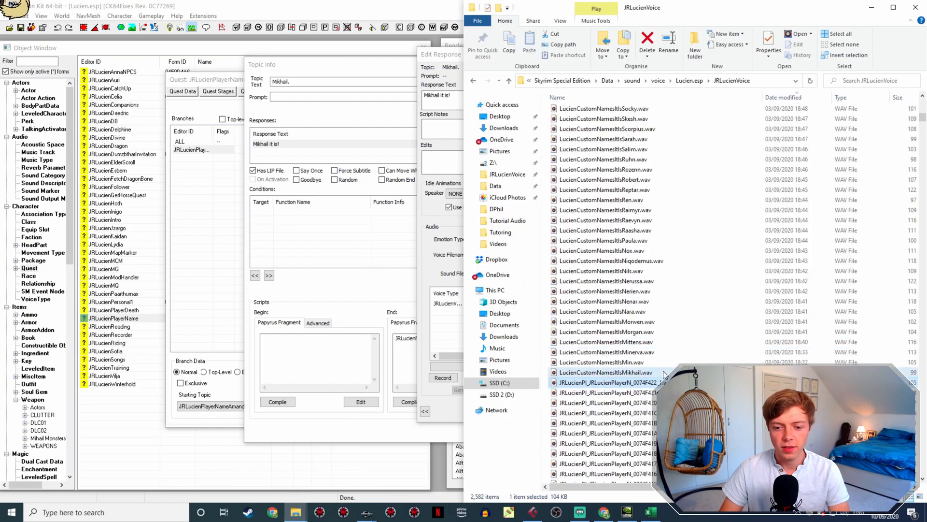
{"action": "left_click", "coordinate": [647, 372]}
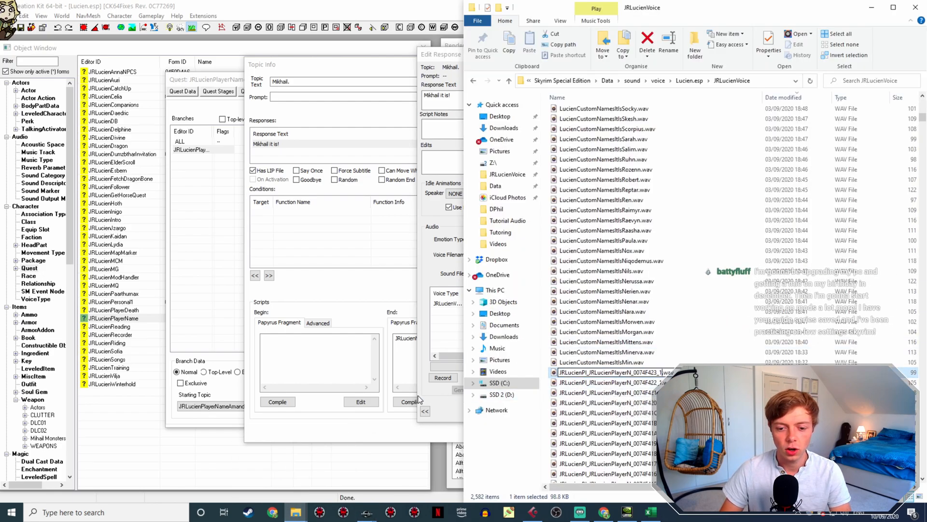
{"action": "left_click", "coordinate": [419, 395]}
Step: Reopen the "Mikhail it is!" response, generate its lip file from the WAV, and accept the response
{"action": "left_click", "coordinate": [526, 414]}
{"action": "double_click", "coordinate": [282, 145]}
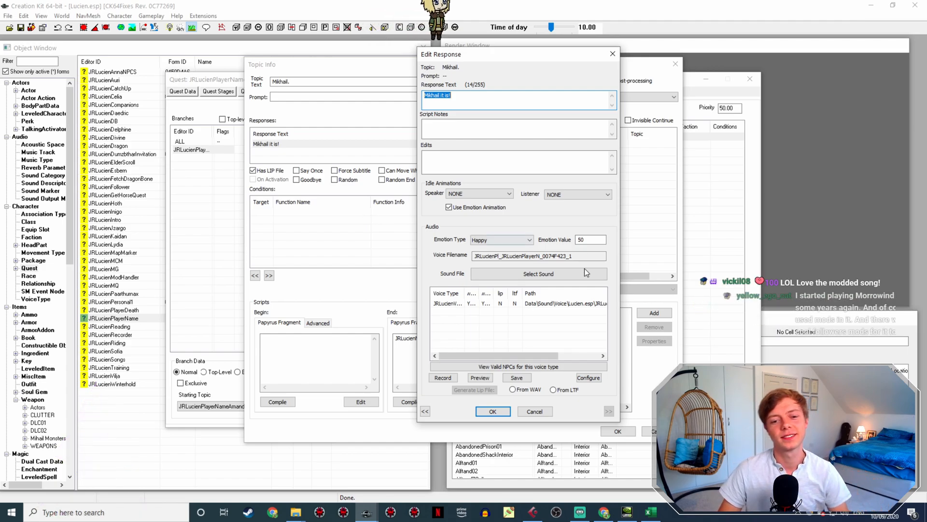
{"action": "left_click", "coordinate": [530, 303]}
{"action": "left_click", "coordinate": [517, 390]}
{"action": "left_click", "coordinate": [495, 392]}
{"action": "left_click", "coordinate": [492, 411]}
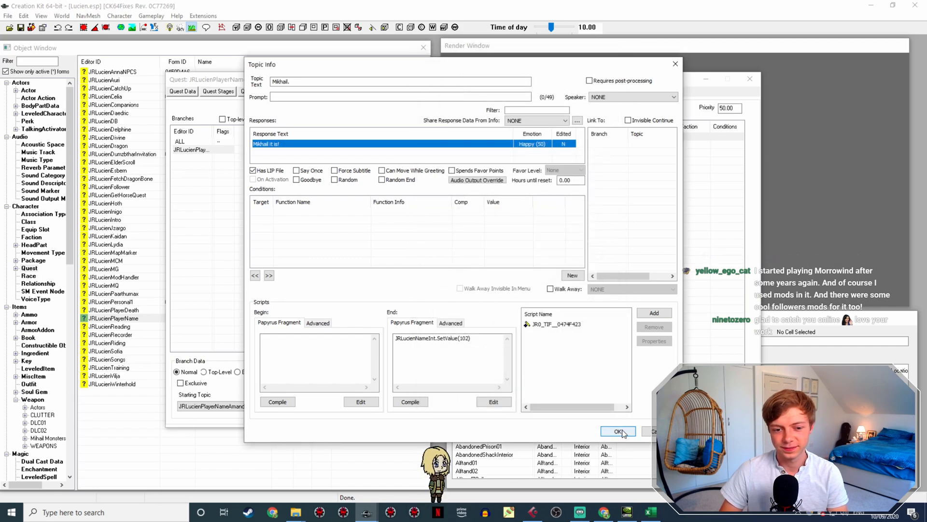
Step: Accept the Mikhail topic info, open the "Min it is!" response of the JRLucienPlayerNameMin topic, and copy its voice filename
{"action": "left_click", "coordinate": [619, 432]}
{"action": "left_click", "coordinate": [336, 215]}
{"action": "double_click", "coordinate": [419, 139]}
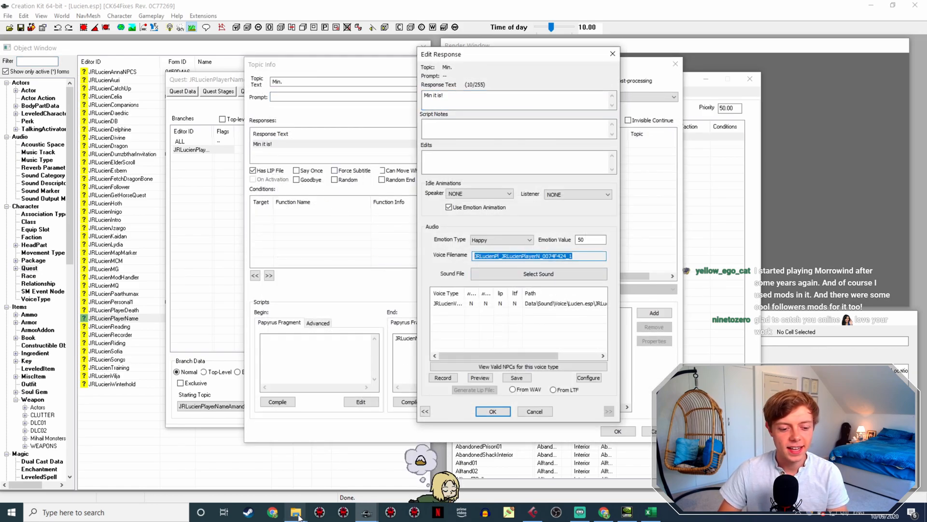
Step: Rename LucienCustomNamesItIsMin.wav in the JRLucienVoice folder to JRLucienPl_JRLucienPlayerN_0074F424_1, return to the Creation Kit, and accept the response
{"action": "left_click", "coordinate": [289, 470]}
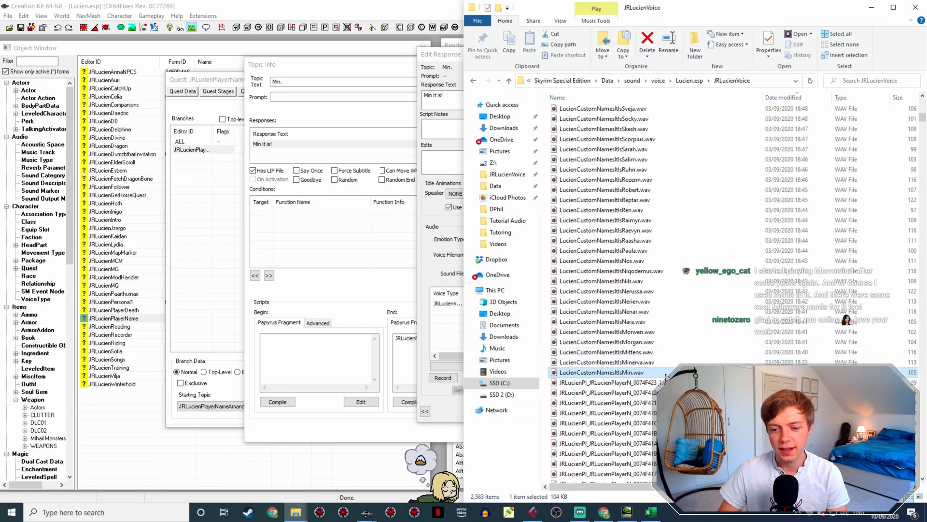
{"action": "left_click", "coordinate": [439, 272]}
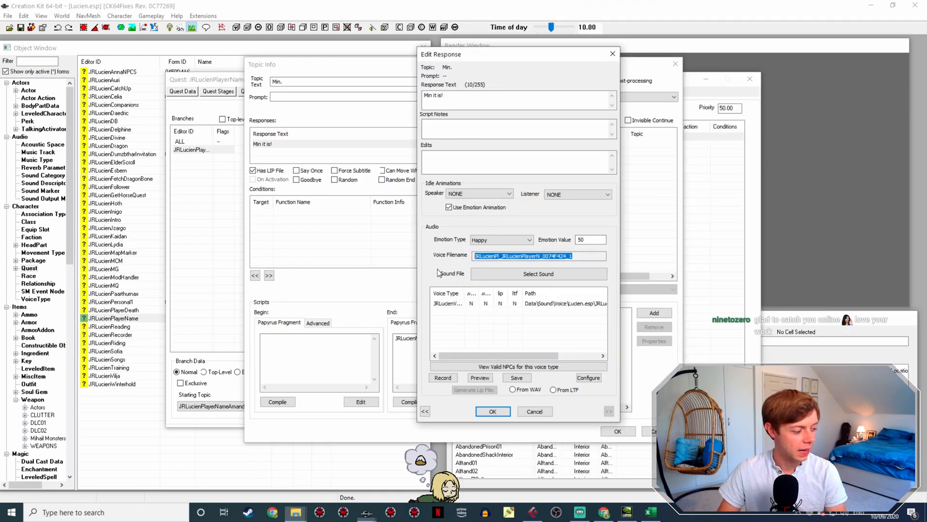
{"action": "left_click", "coordinate": [505, 414]}
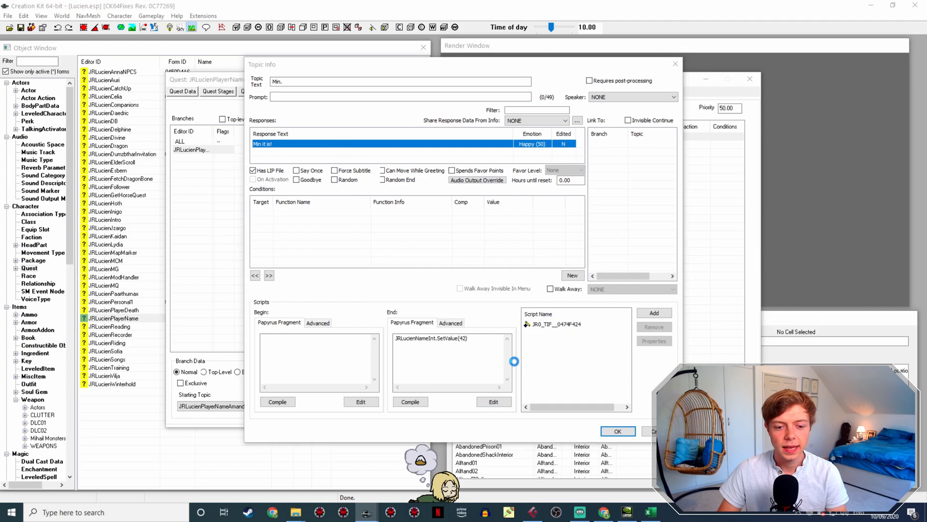
Step: Reopen the "Min it is!" response, generate its lip file from the WAV, and accept the response and topic info
{"action": "left_click", "coordinate": [515, 303]}
{"action": "left_click", "coordinate": [512, 389]}
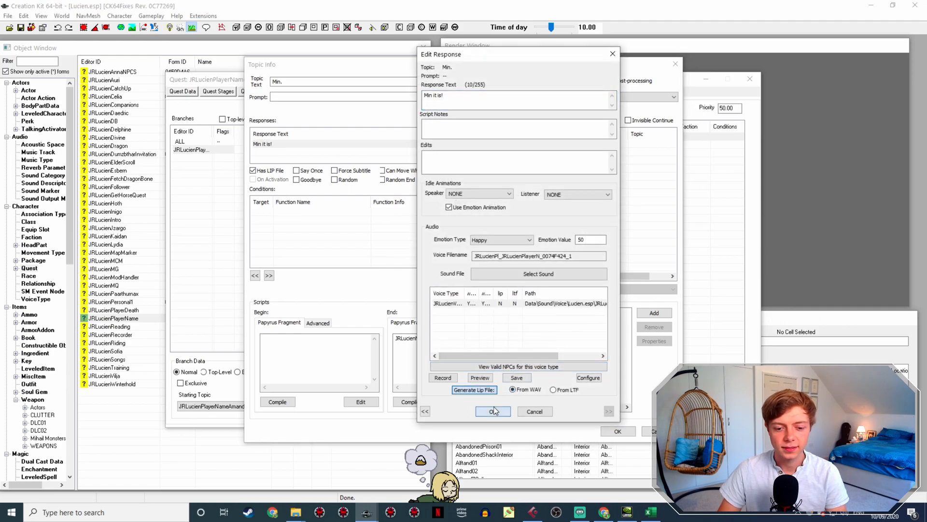
{"action": "left_click", "coordinate": [493, 410]}
{"action": "left_click", "coordinate": [617, 429]}
Step: Open the "Minerva it is!" response of the JRLucienPlayerNameMinerva topic and copy its voice filename
{"action": "left_click", "coordinate": [328, 223]}
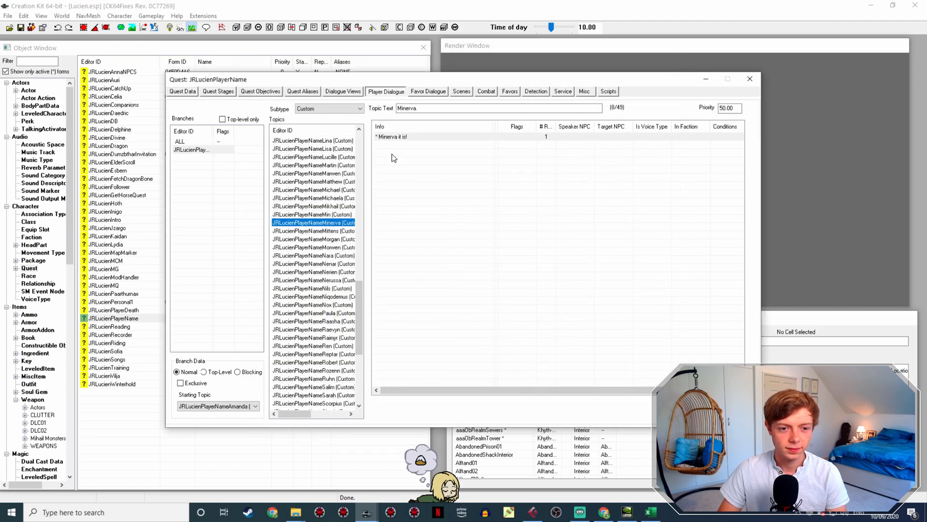
{"action": "double_click", "coordinate": [417, 137]}
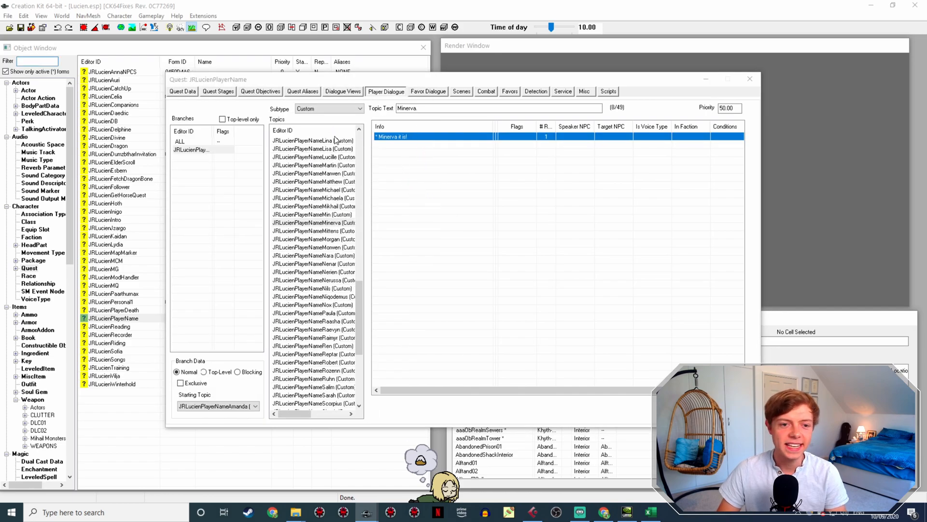
{"action": "double_click", "coordinate": [336, 143]}
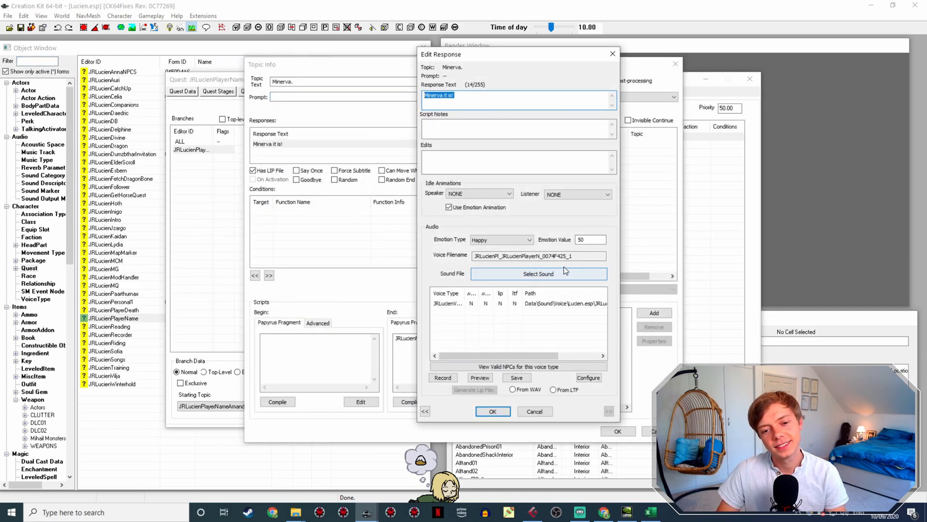
Step: Rename LucienCustomNamesItIsMinerva.wav in the JRLucienVoice folder to JRLucienPl_JRLucienPlayerN_0074F425_1, return to the Creation Kit, and accept the response
{"action": "left_click", "coordinate": [296, 512]}
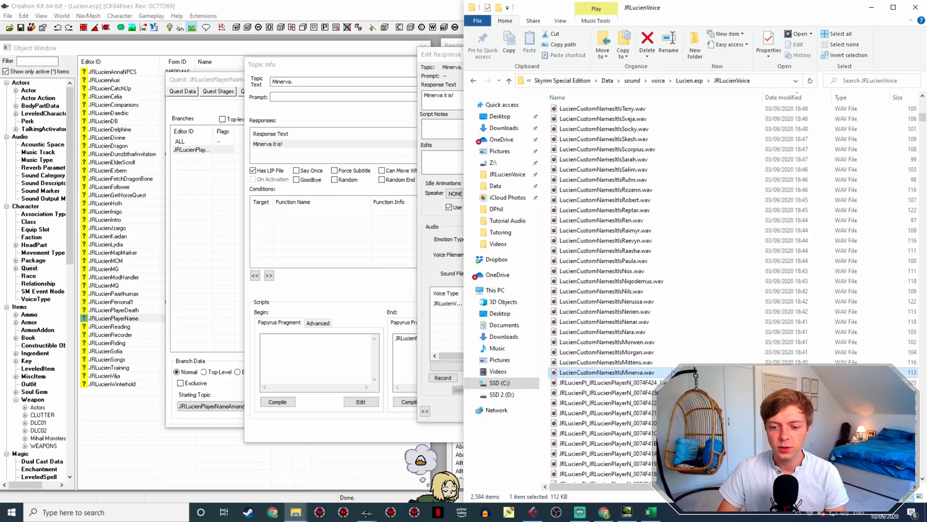
{"action": "key", "text": "F2"}
{"action": "type", "text": "JRLucienPl_JRLucienPlayerN_0074F425_1"}
{"action": "left_click", "coordinate": [394, 378]}
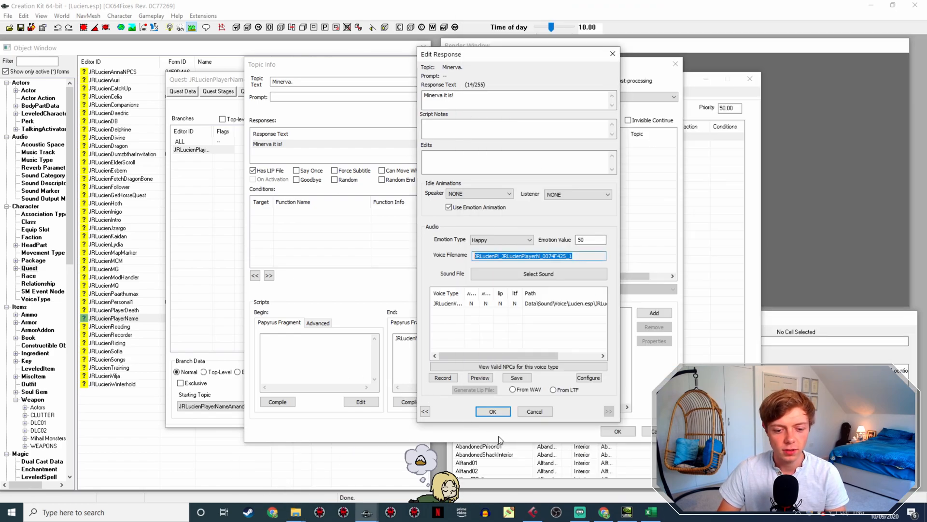
{"action": "left_click", "coordinate": [504, 412]}
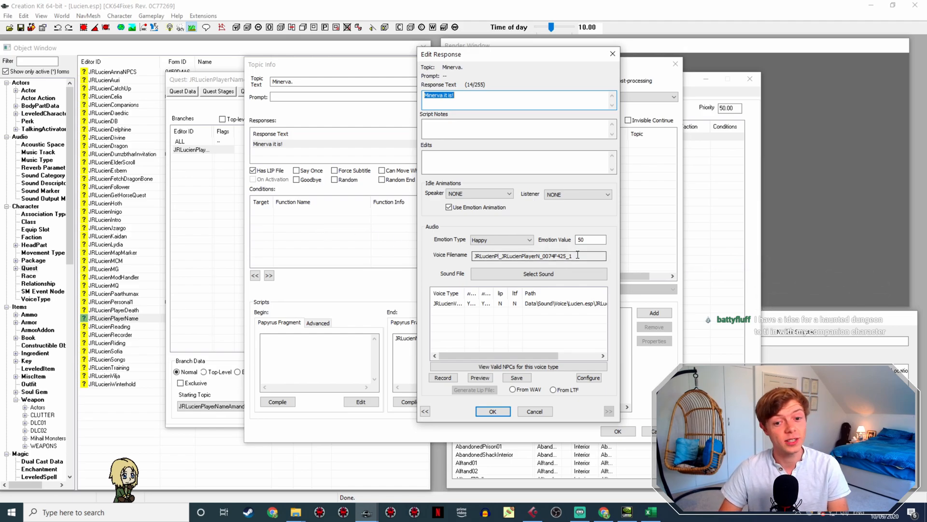
Step: Check the renamed Minerva file in the JRLucienVoice folder, generate the response's lip file from the WAV, and accept the response
{"action": "mouse_move", "coordinate": [296, 512]}
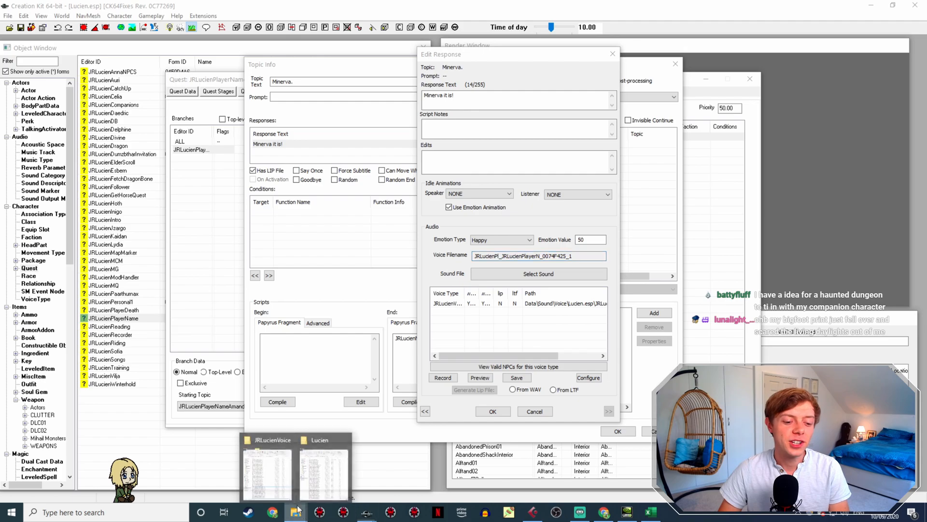
{"action": "left_click", "coordinate": [280, 478]}
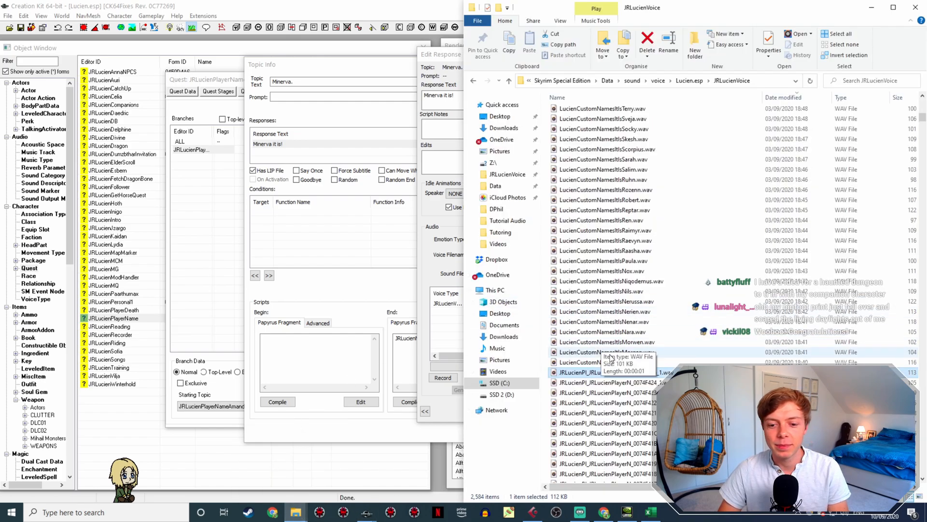
{"action": "left_click", "coordinate": [439, 269]}
{"action": "left_click", "coordinate": [516, 305]}
{"action": "left_click", "coordinate": [519, 388]}
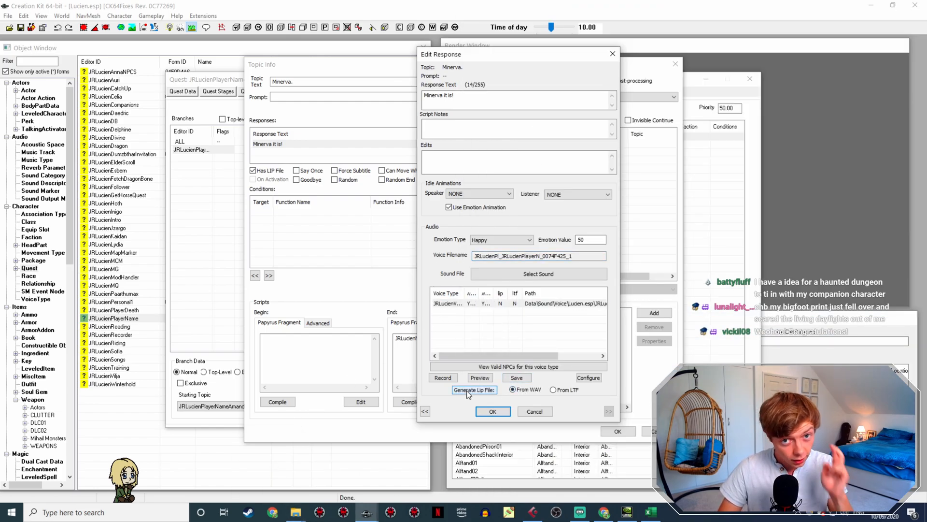
{"action": "left_click", "coordinate": [492, 411]}
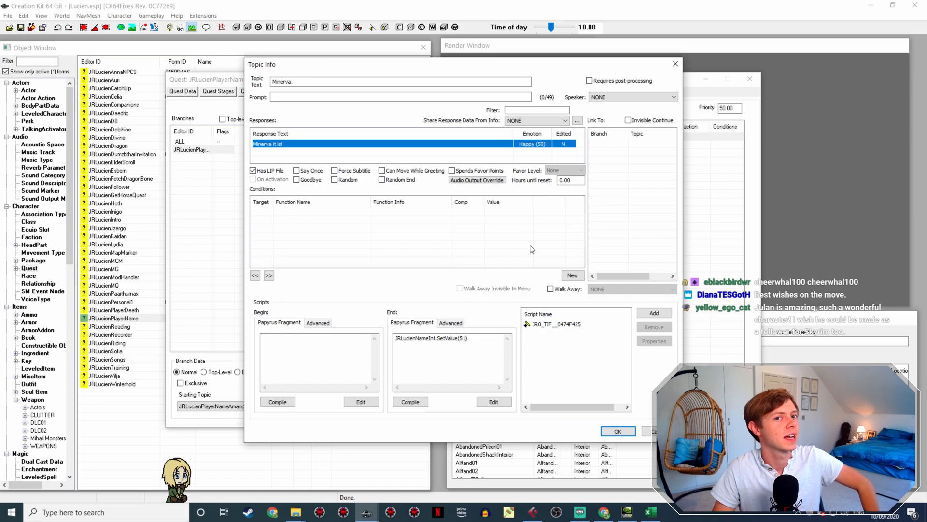
Step: Check the voice file entry of the "Minerva it is!" response and accept the topic info
{"action": "double_click", "coordinate": [464, 141]}
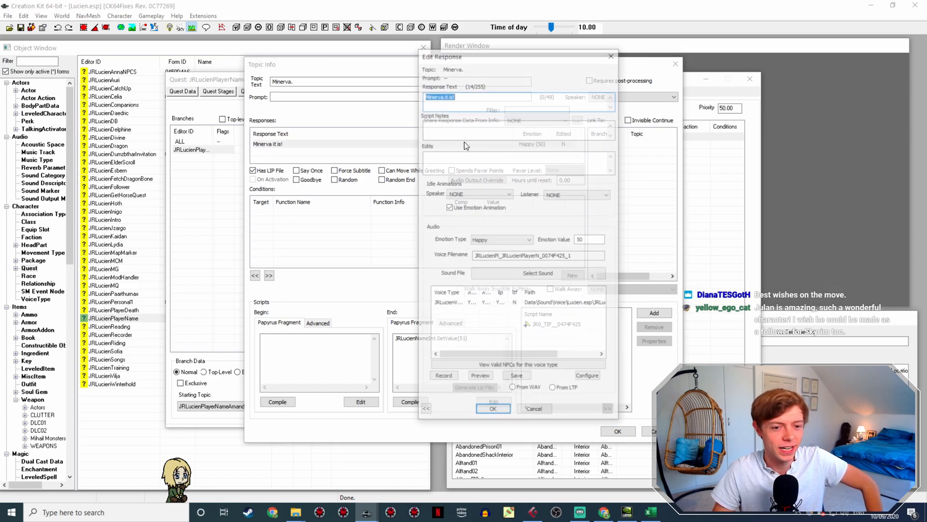
{"action": "left_click", "coordinate": [502, 411]}
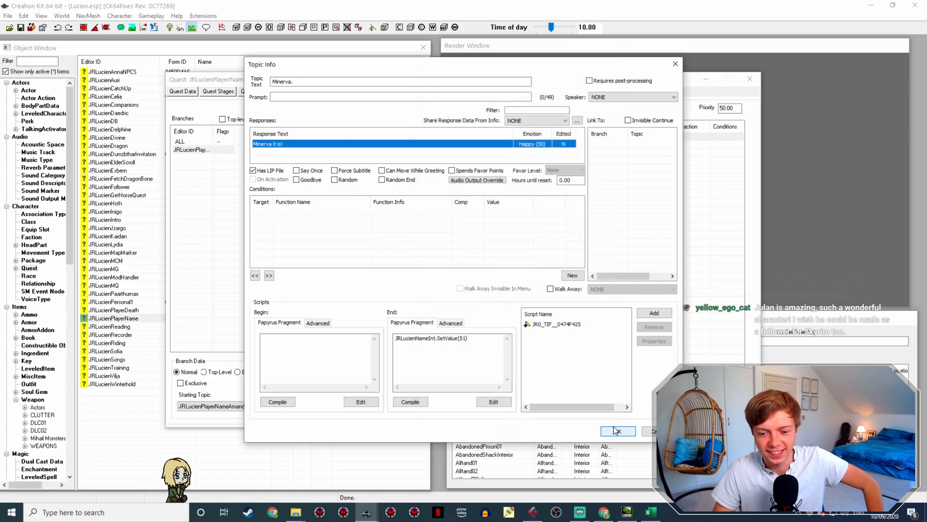
{"action": "left_click", "coordinate": [618, 431]}
Step: Open the "Mittens it is!" response of the JRLucienPlayerNameMittens topic and copy its voice filename
{"action": "left_click", "coordinate": [332, 231]}
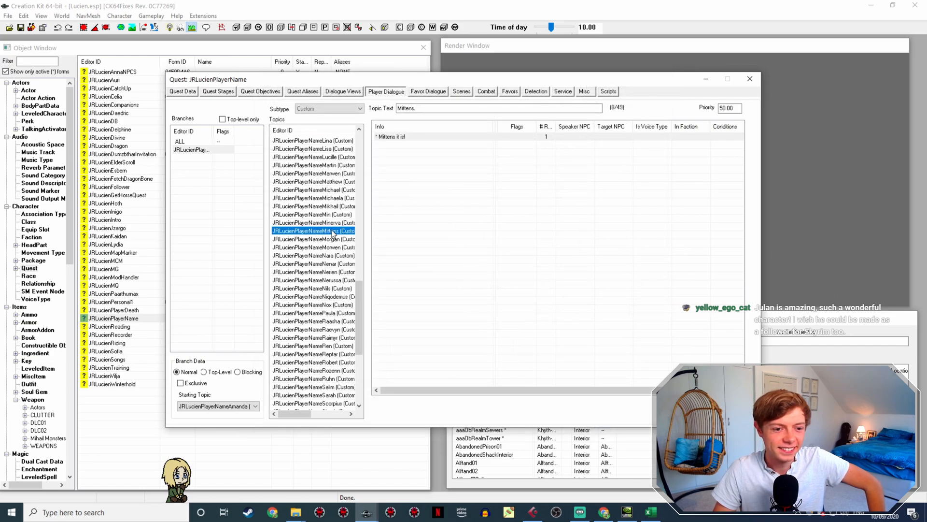
{"action": "double_click", "coordinate": [426, 138]}
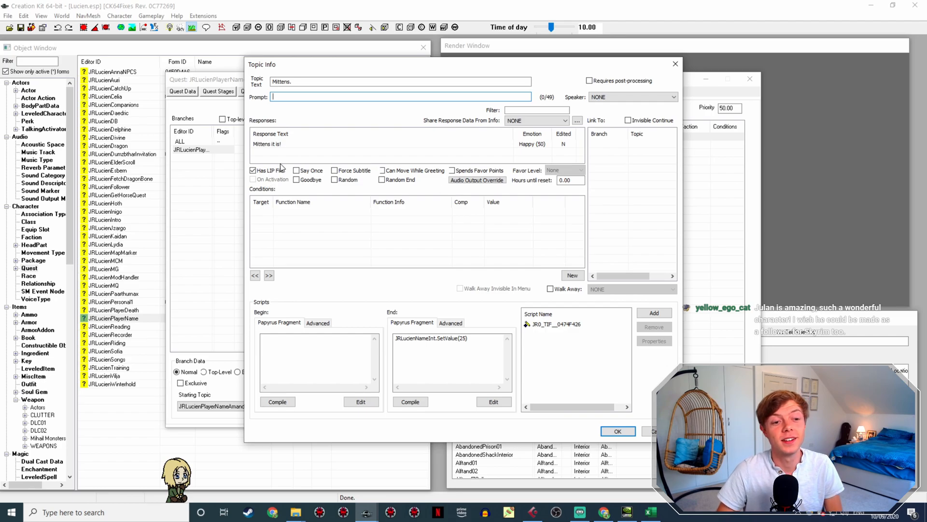
{"action": "double_click", "coordinate": [299, 141]}
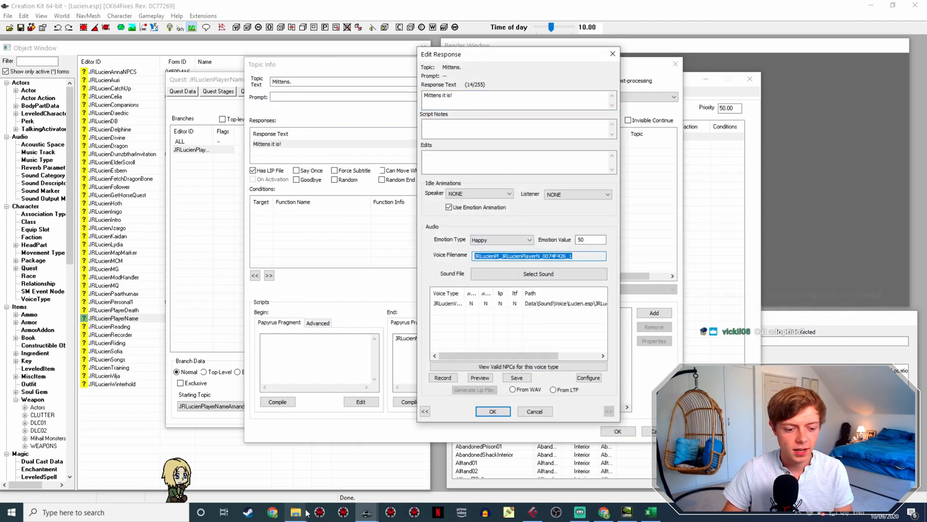
Step: Rename LucienCustomNamesItIsMittens.wav in the JRLucienVoice folder to JRLucienPl_JRLucienPlayerN_0074F426_1, return to the Creation Kit, and accept the response
{"action": "mouse_move", "coordinate": [295, 512]}
{"action": "left_click", "coordinate": [265, 464]}
{"action": "left_click", "coordinate": [651, 372]}
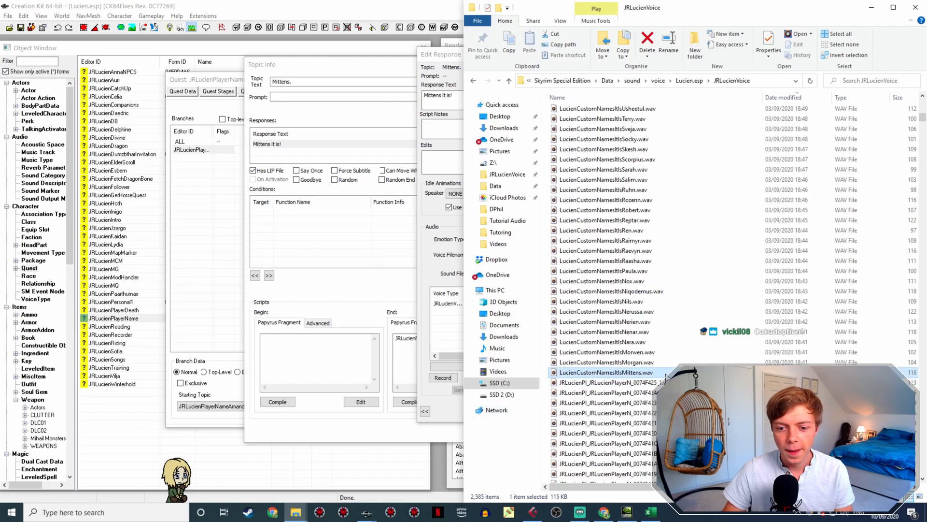
{"action": "key", "text": "F2"}
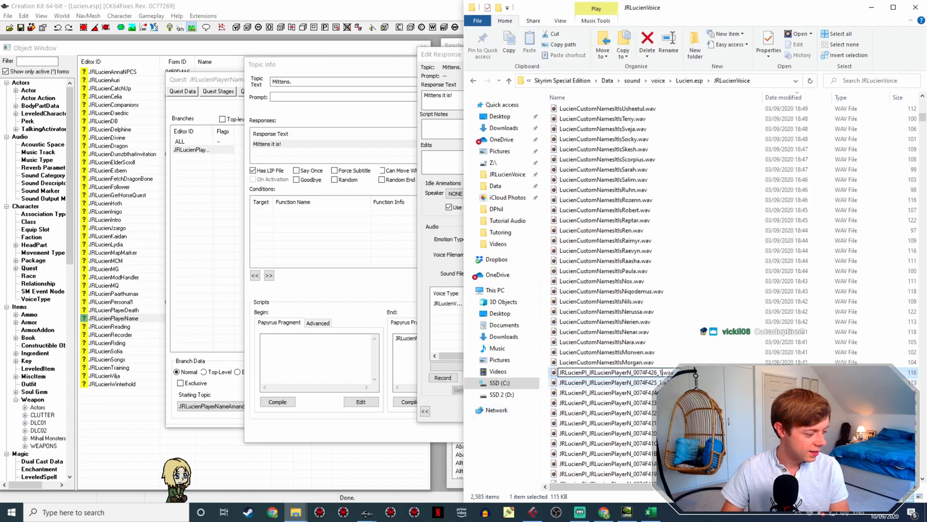
{"action": "left_click", "coordinate": [433, 346]}
{"action": "left_click", "coordinate": [494, 413]}
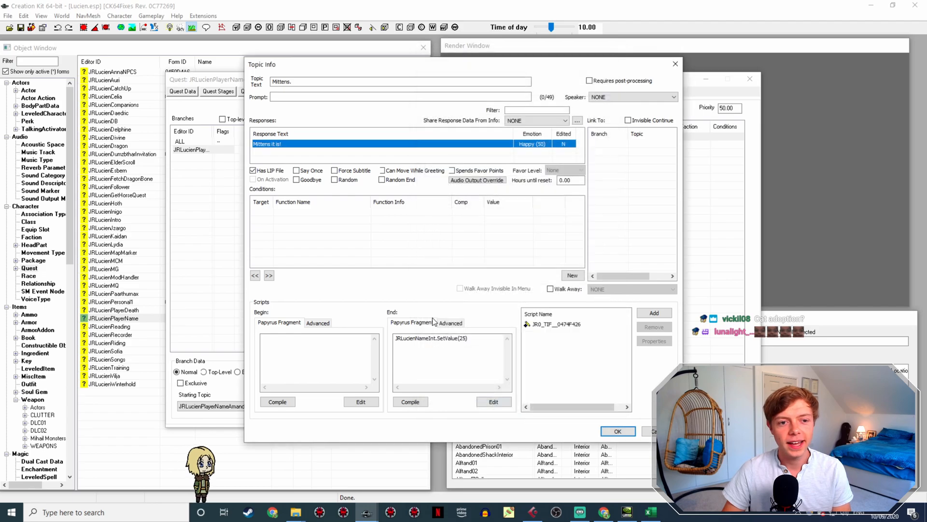
Step: Reopen the "Mittens it is!" response, generate its lip file from the WAV, and accept the response
{"action": "double_click", "coordinate": [269, 144]}
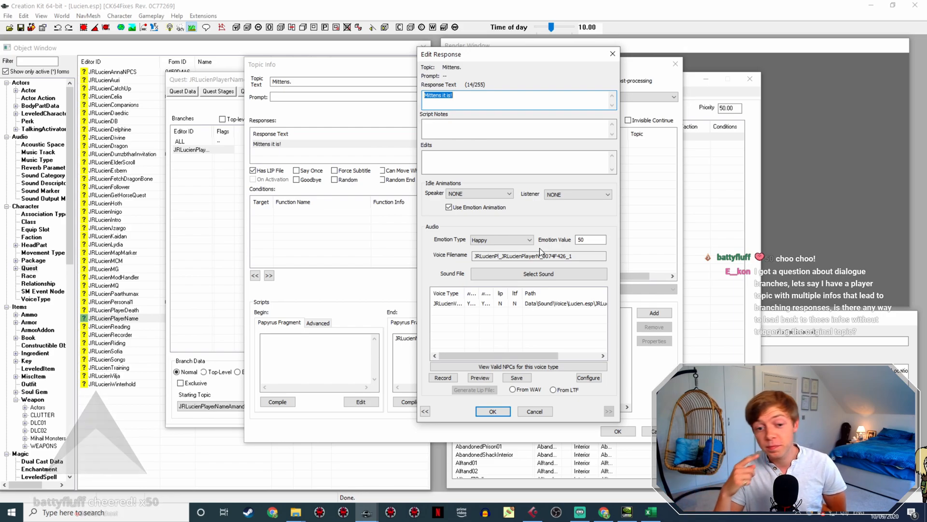
{"action": "left_click", "coordinate": [493, 411]}
{"action": "double_click", "coordinate": [379, 144]}
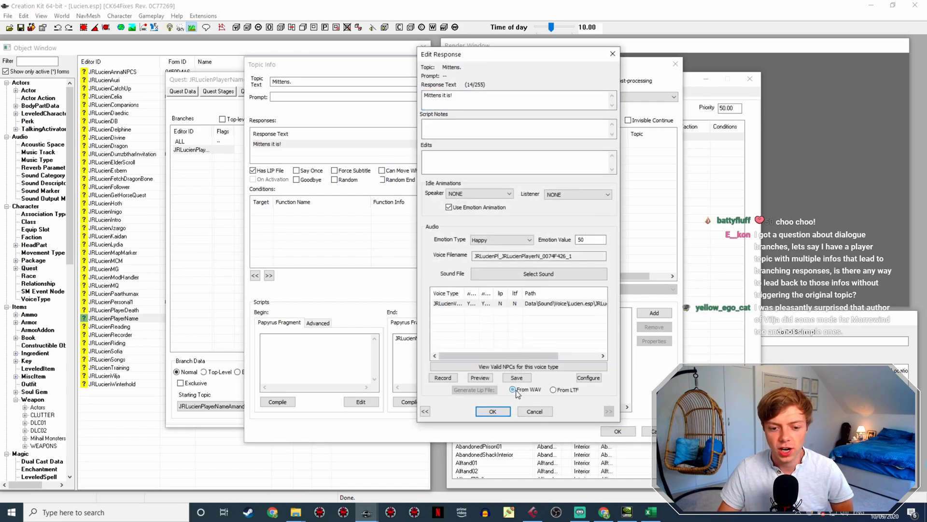
{"action": "left_click", "coordinate": [505, 412]}
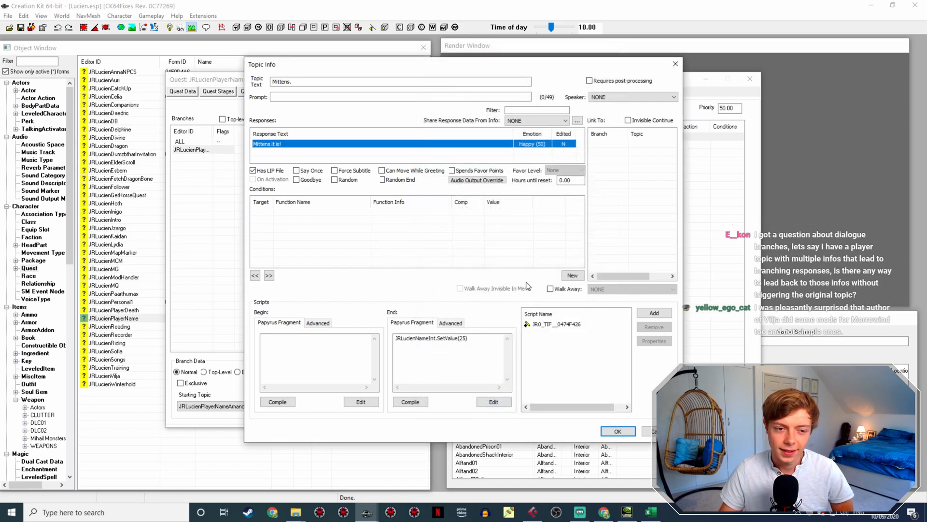
Step: Accept the Mittens topic info and open the "Morgan it is!" response of the JRLucienPlayerNameMorgan topic
{"action": "left_click", "coordinate": [624, 431]}
{"action": "left_click", "coordinate": [332, 240]}
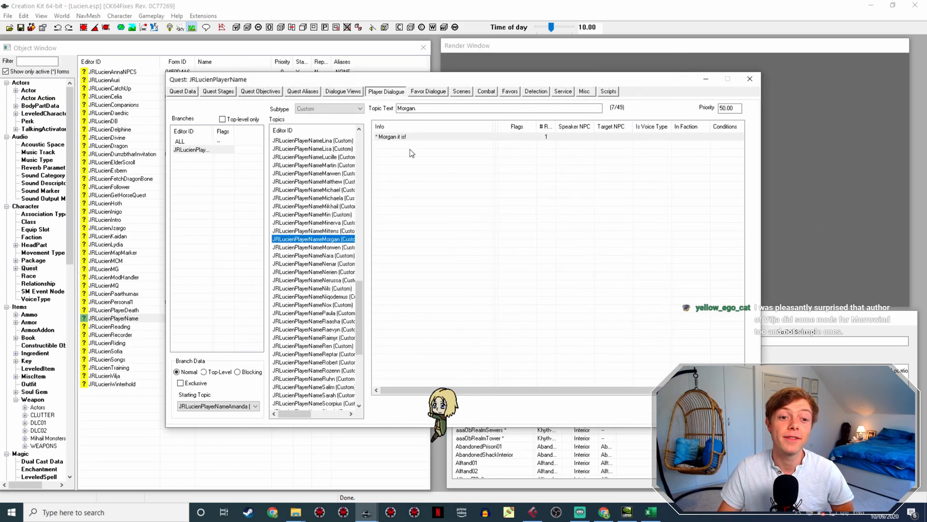
{"action": "double_click", "coordinate": [421, 138]}
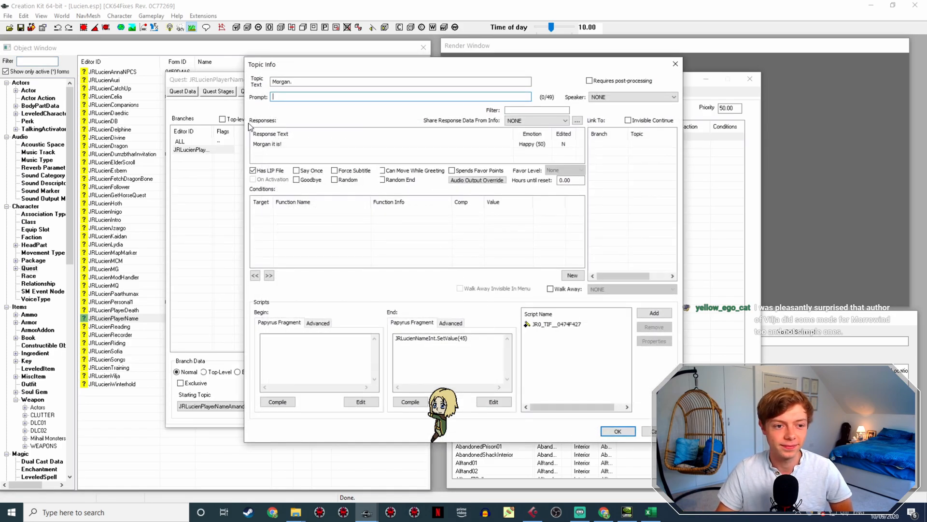
{"action": "double_click", "coordinate": [283, 145]}
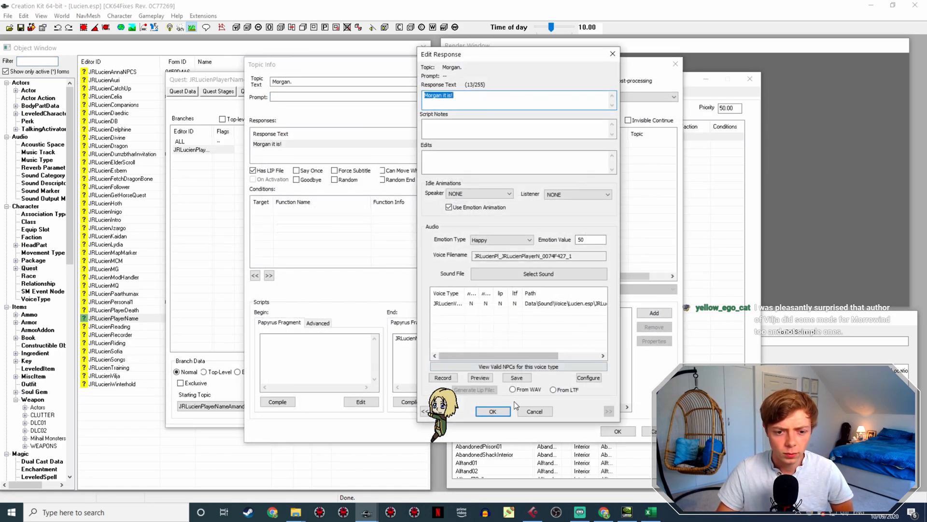
Step: Move the response window aside, reload the "Morgan it is!" response, and copy its voice filename
{"action": "left_click_drag", "start_coordinate": [578, 256], "coordinate": [449, 236]}
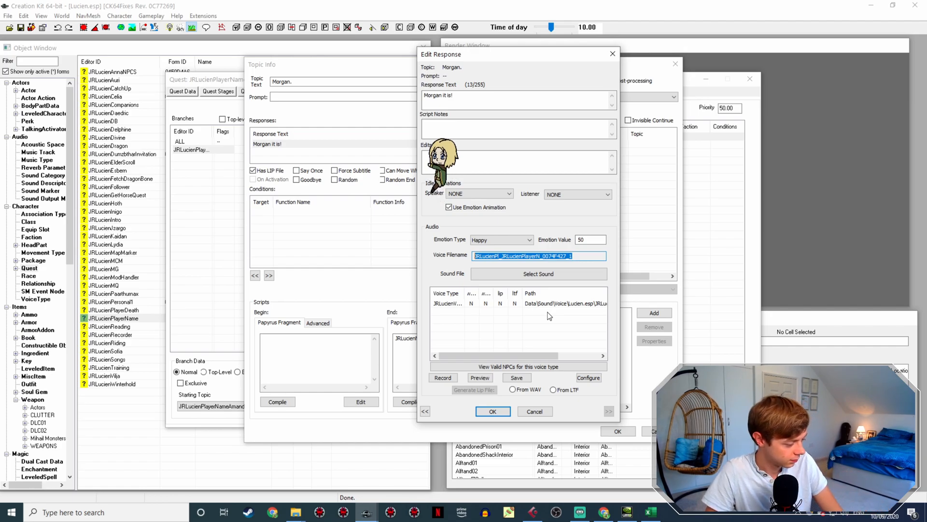
{"action": "left_click_drag", "start_coordinate": [520, 54], "coordinate": [362, 41]}
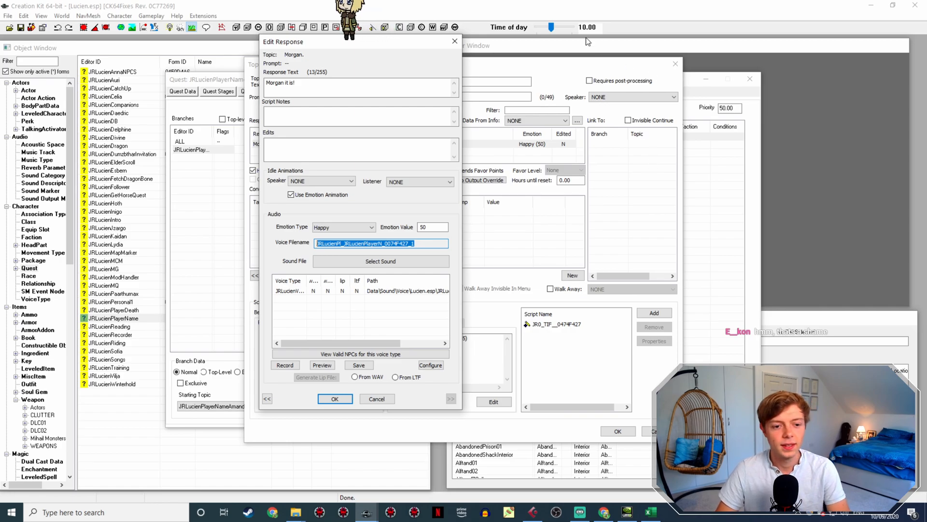
{"action": "left_click", "coordinate": [335, 398]}
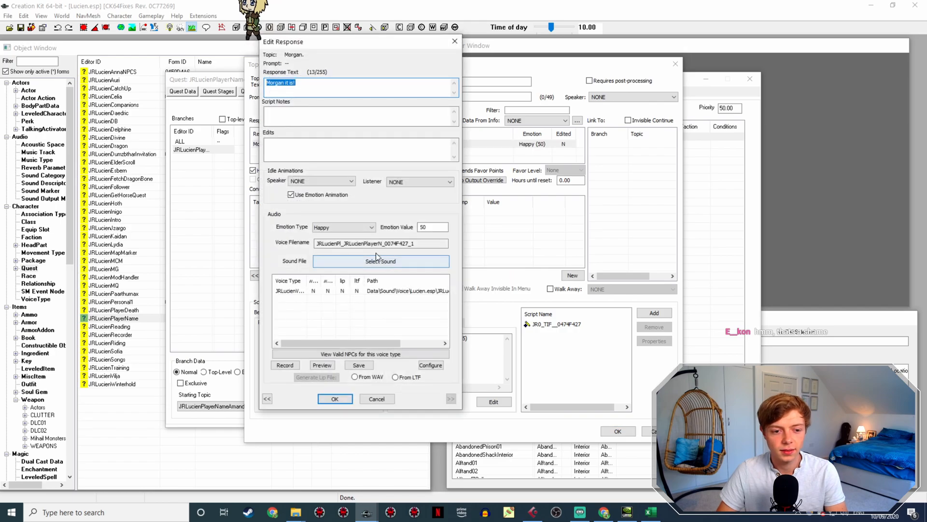
{"action": "left_click_drag", "start_coordinate": [316, 243], "coordinate": [415, 243]}
{"action": "key", "text": "ctrl+c"}
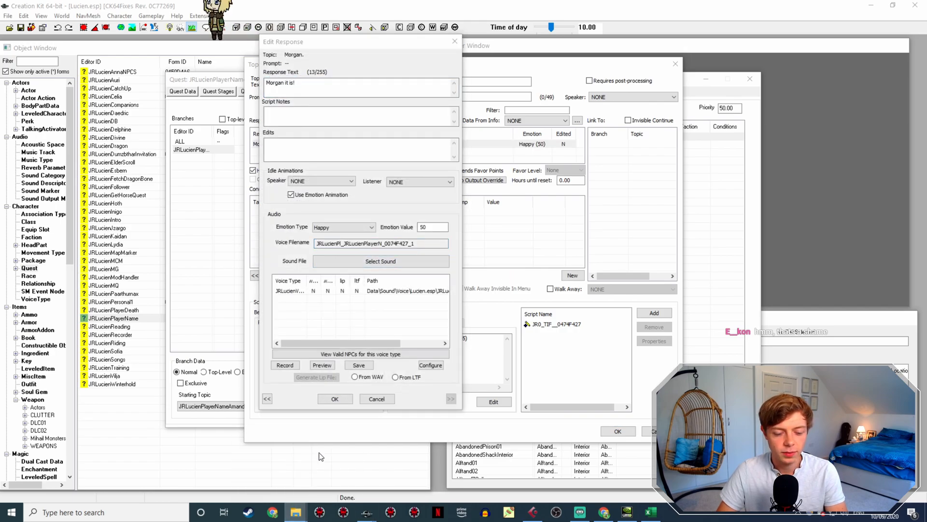
Step: Rename the Morgan WAV in the JRLucienVoice folder to JRLucienPl_JRLucienPlayerN_0074F427_1, then accept and reopen the "Morgan it is!" response in the Creation Kit
{"action": "left_click", "coordinate": [296, 511]}
{"action": "key", "text": "F2"}
{"action": "key", "text": "ctrl+v"}
{"action": "left_click", "coordinate": [269, 383]}
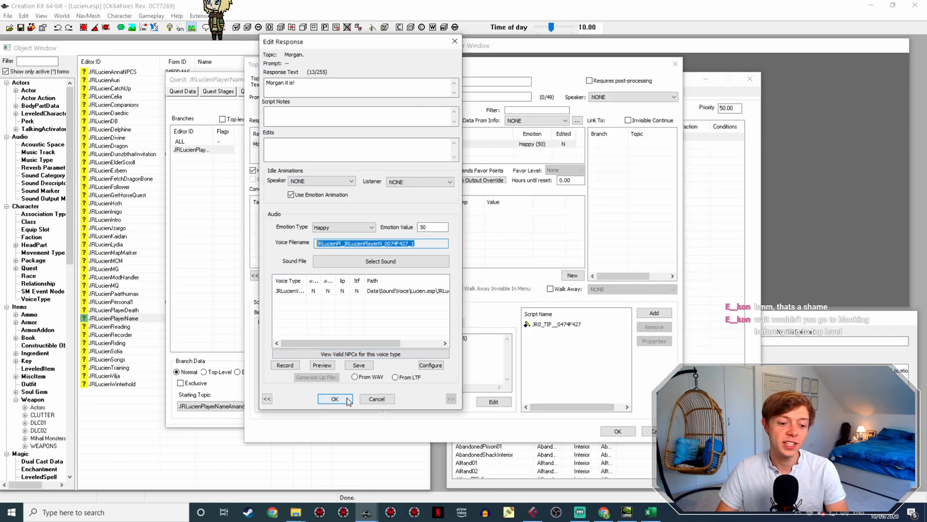
{"action": "left_click", "coordinate": [347, 400]}
{"action": "double_click", "coordinate": [331, 144]}
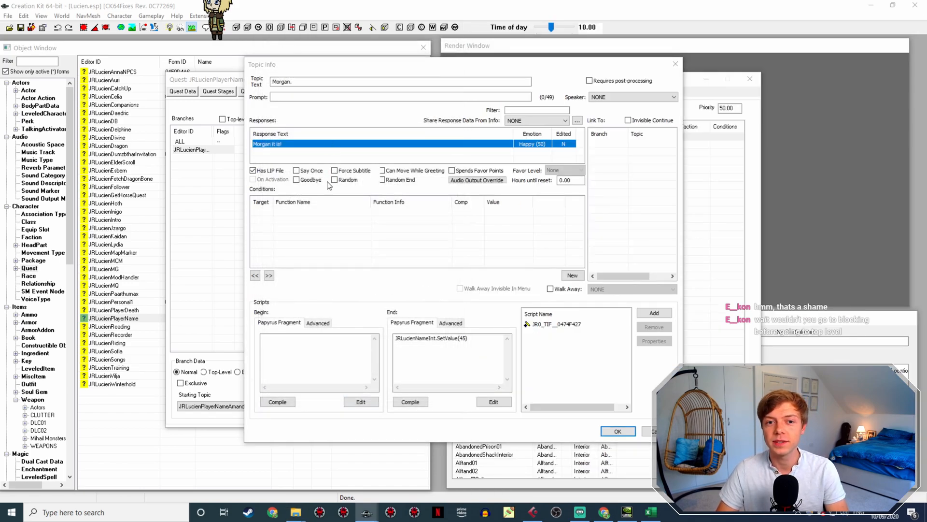
Step: Generate the lip file for the "Morgan it is!" response from its WAV, and accept the response and the Morgan topic info
{"action": "left_click_drag", "start_coordinate": [343, 290], "coordinate": [305, 306]}
{"action": "left_click", "coordinate": [317, 290]}
{"action": "left_click", "coordinate": [363, 378]}
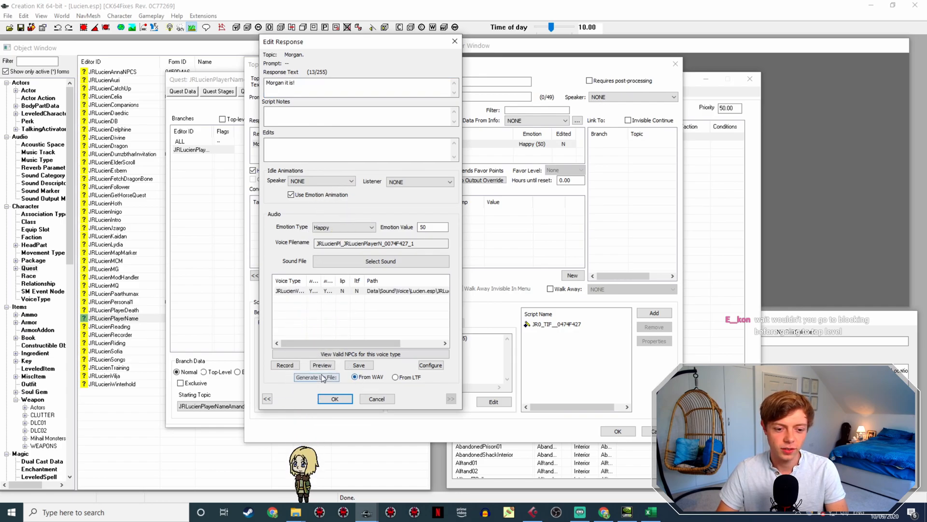
{"action": "left_click", "coordinate": [335, 399]}
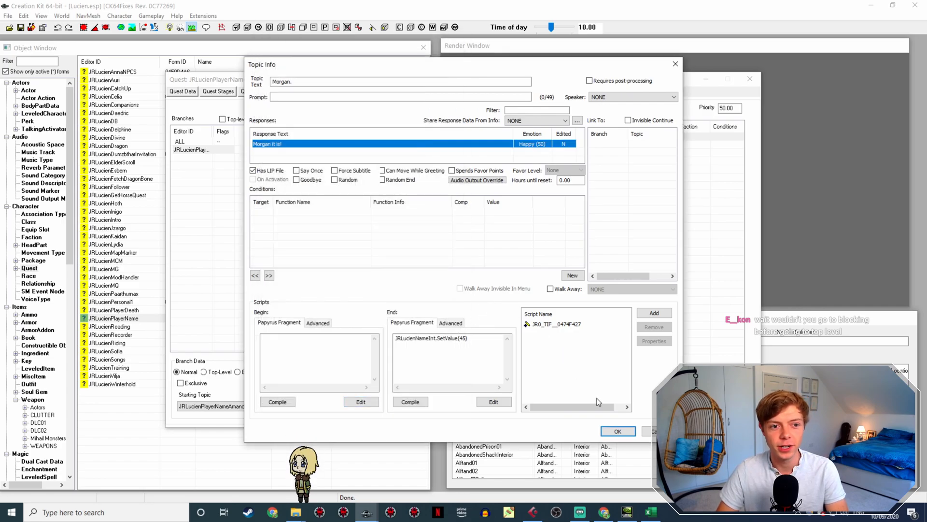
{"action": "left_click", "coordinate": [617, 431]}
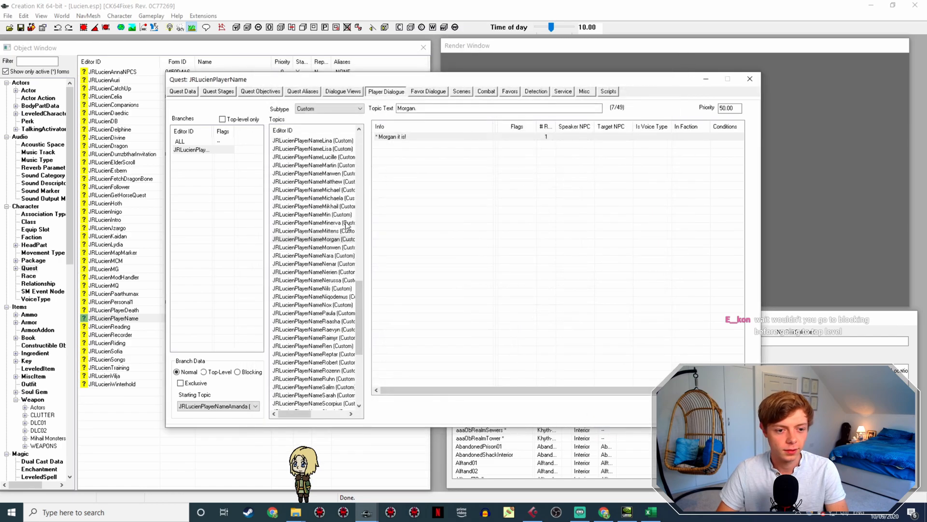
Step: Open the "Morwen it is!" response of the JRLucienPlayerNameMorwen topic and copy its voice filename
{"action": "left_click", "coordinate": [338, 247]}
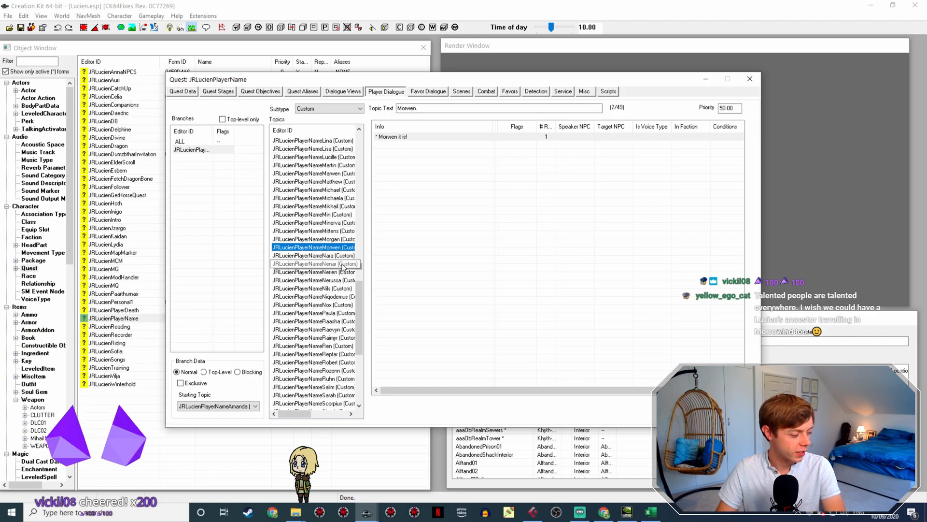
{"action": "double_click", "coordinate": [413, 139]}
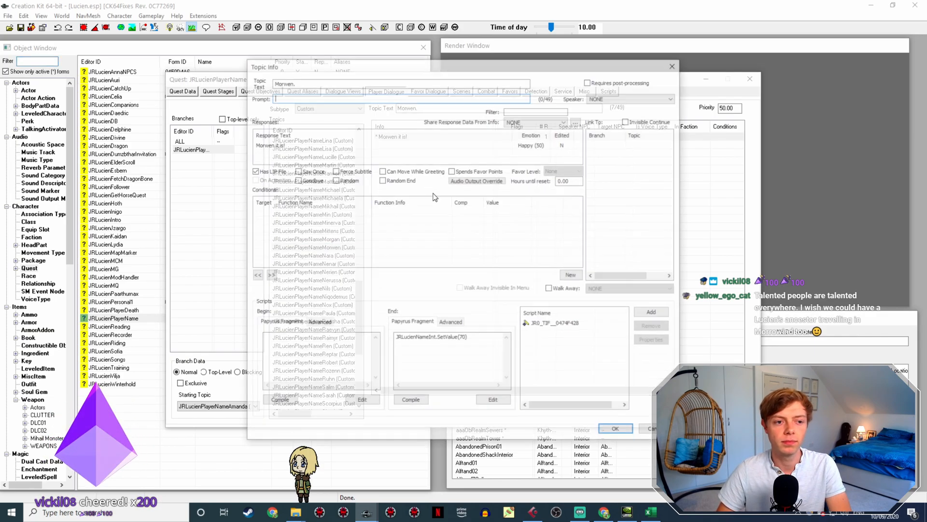
{"action": "double_click", "coordinate": [352, 144]}
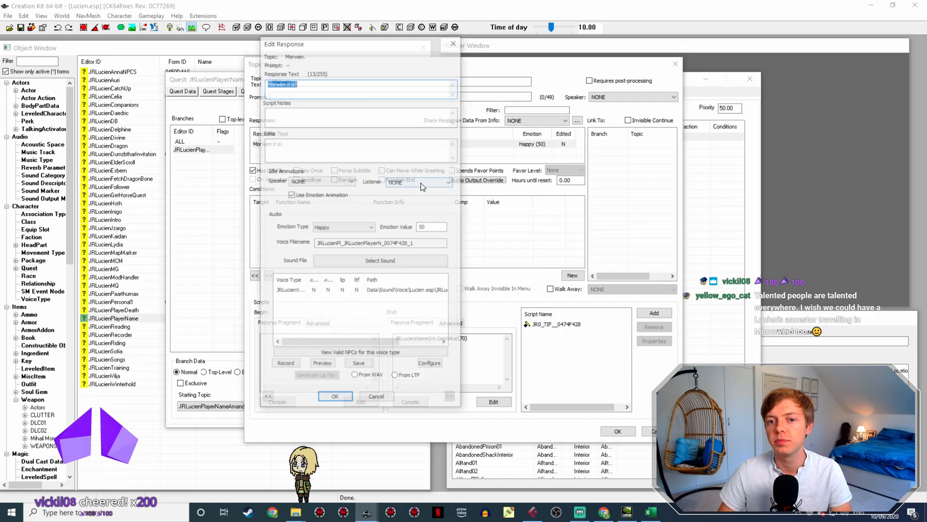
{"action": "left_click_drag", "start_coordinate": [426, 244], "coordinate": [309, 241]}
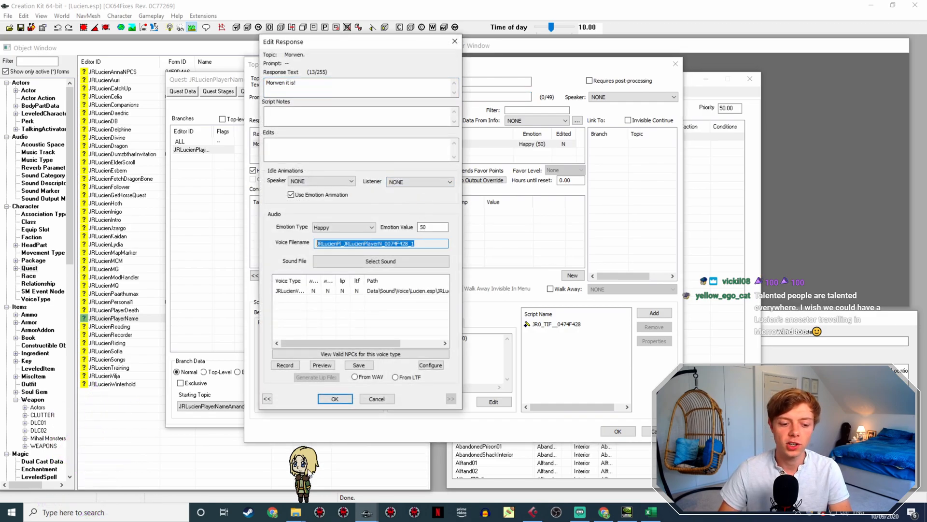
Step: Rename the Morwen WAV in the JRLucienVoice folder to JRLucienPl_JRLucienPlayerN_0074F428_1, then accept and reopen the "Morwen it is!" response in the Creation Kit
{"action": "left_click", "coordinate": [298, 510]}
{"action": "left_click", "coordinate": [269, 473]}
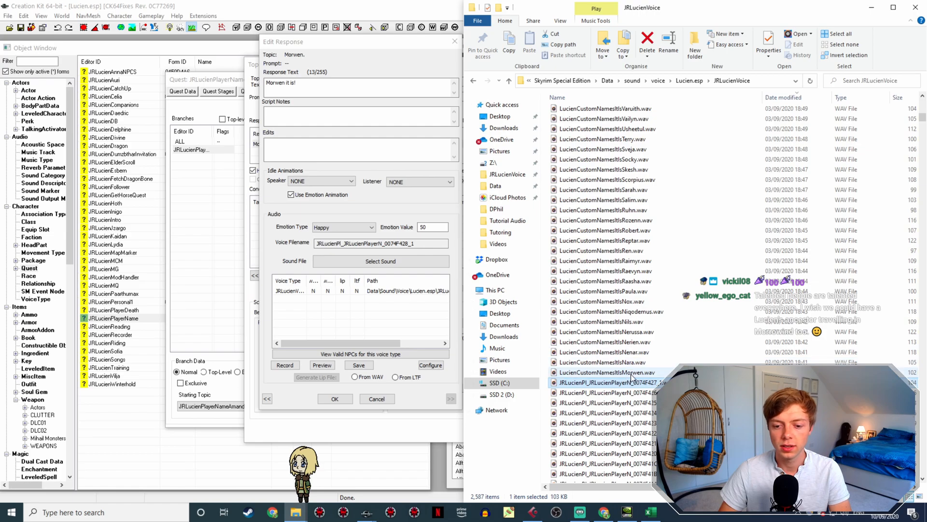
{"action": "left_click", "coordinate": [652, 375]}
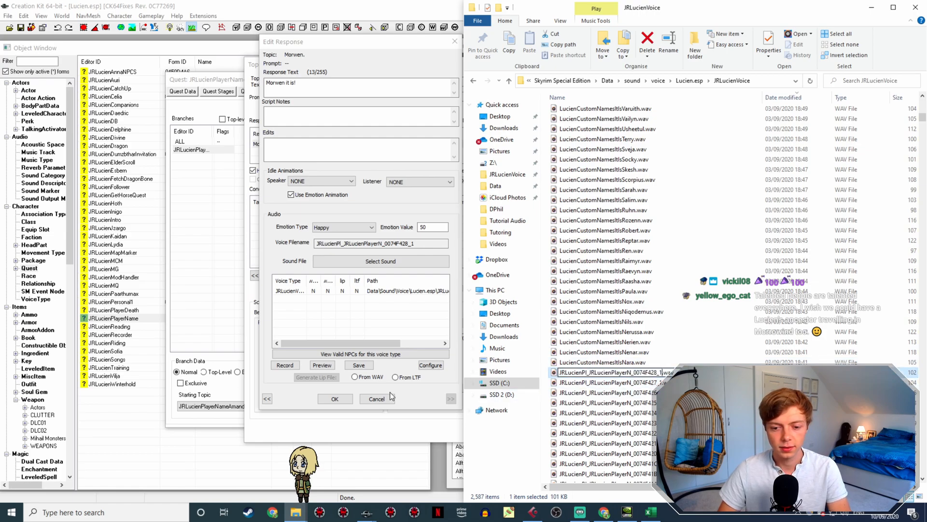
{"action": "left_click", "coordinate": [325, 399]}
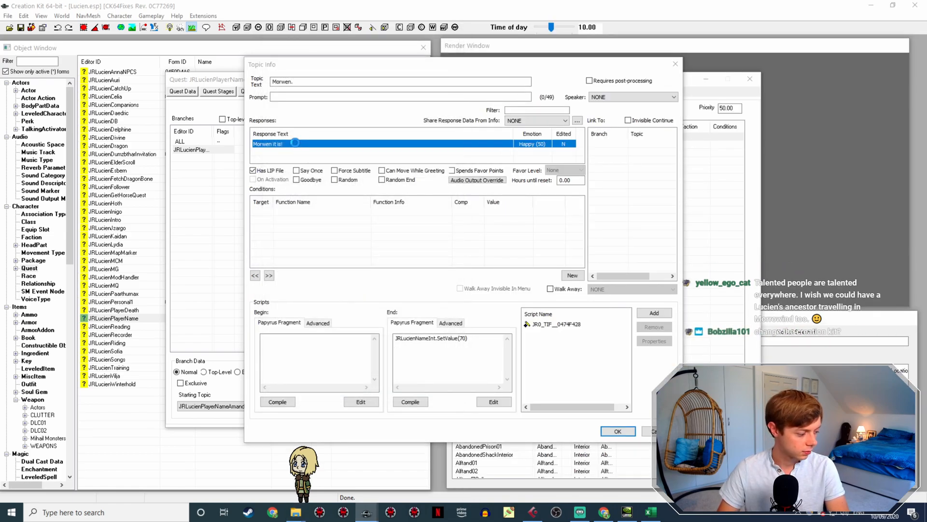
{"action": "double_click", "coordinate": [297, 144]}
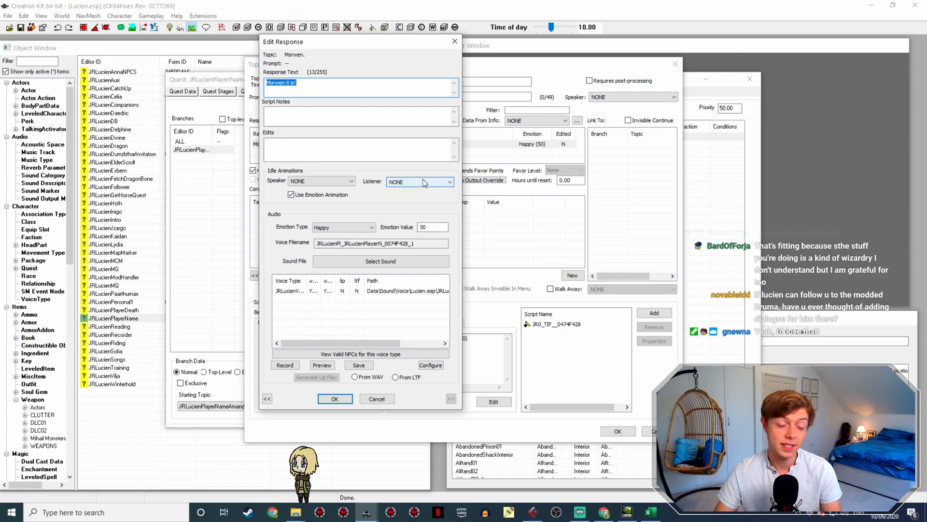
Step: Generate the Morwen lip file from the WAV, reopen the response to check it, and accept the response and topic info
{"action": "left_click", "coordinate": [377, 291]}
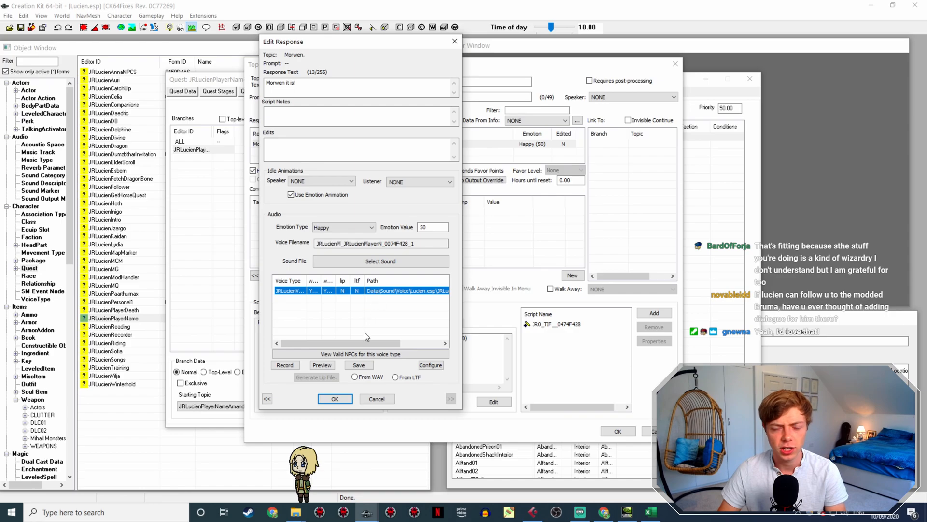
{"action": "left_click", "coordinate": [335, 399]}
{"action": "double_click", "coordinate": [287, 145]}
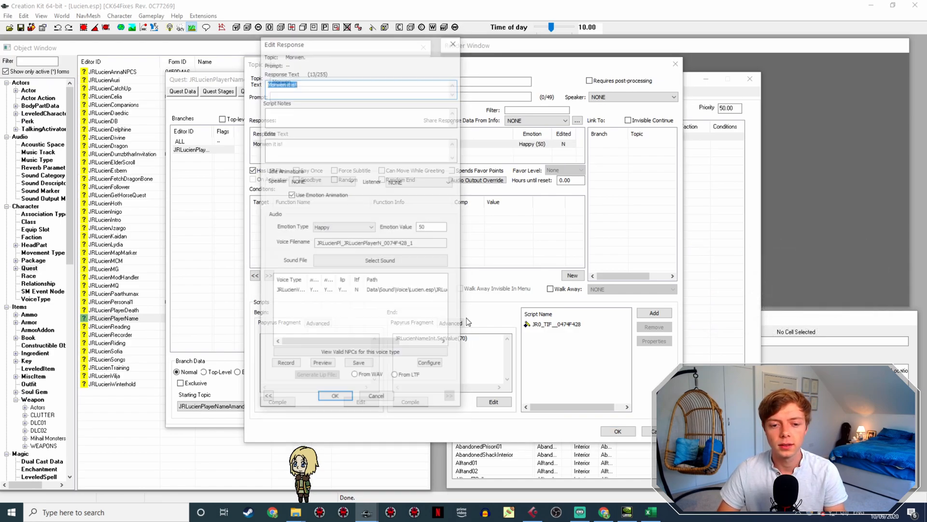
{"action": "left_click", "coordinate": [335, 399]}
{"action": "left_click", "coordinate": [617, 430]}
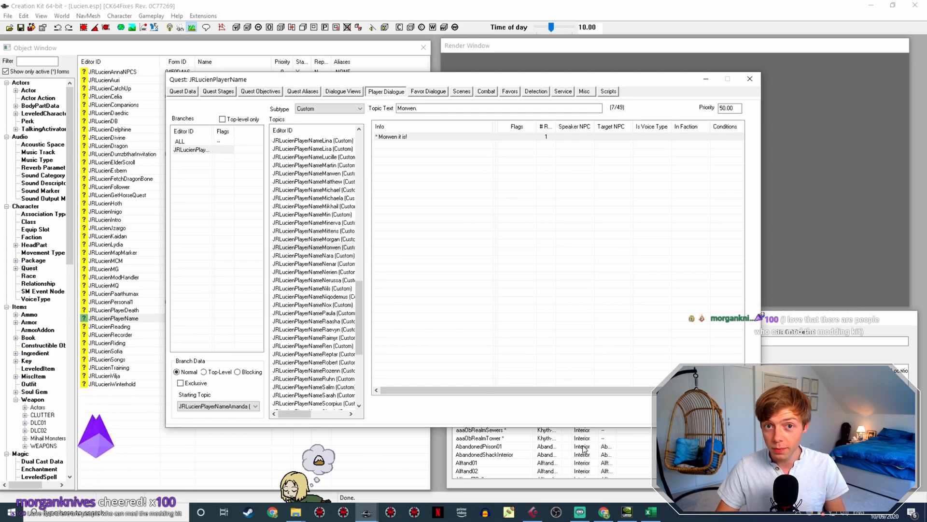
{"action": "left_click", "coordinate": [580, 512]}
{"action": "left_click", "coordinate": [115, 401]}
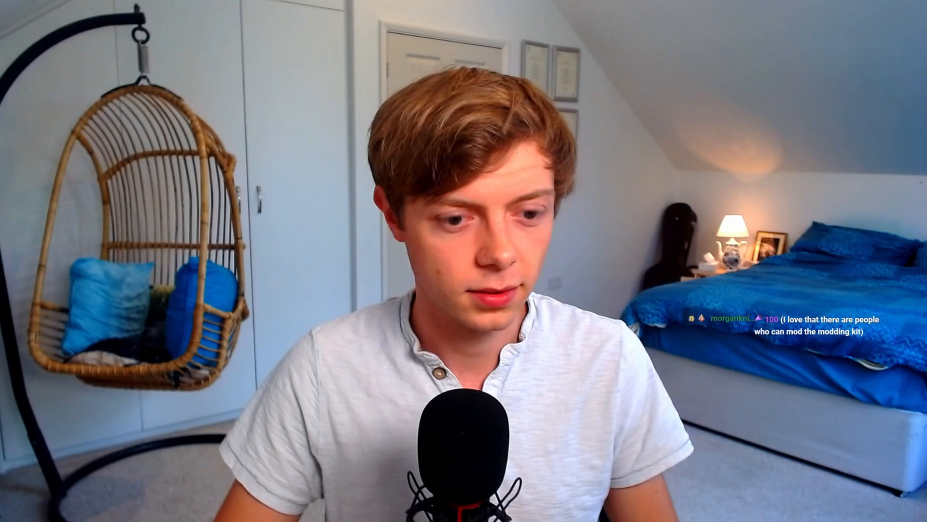
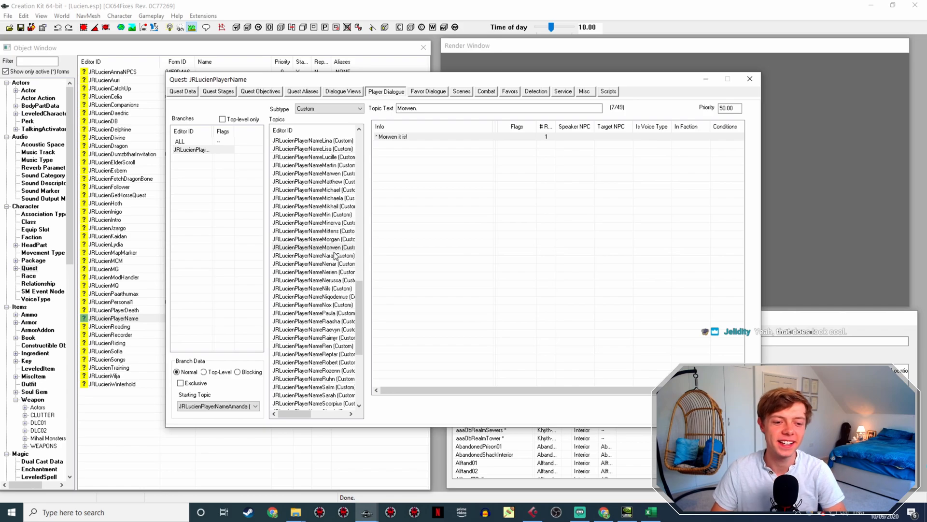
Step: Recheck the audio files listed for the "Morwen it is!" response, cancel the response window, and close its topic info
{"action": "double_click", "coordinate": [408, 137]}
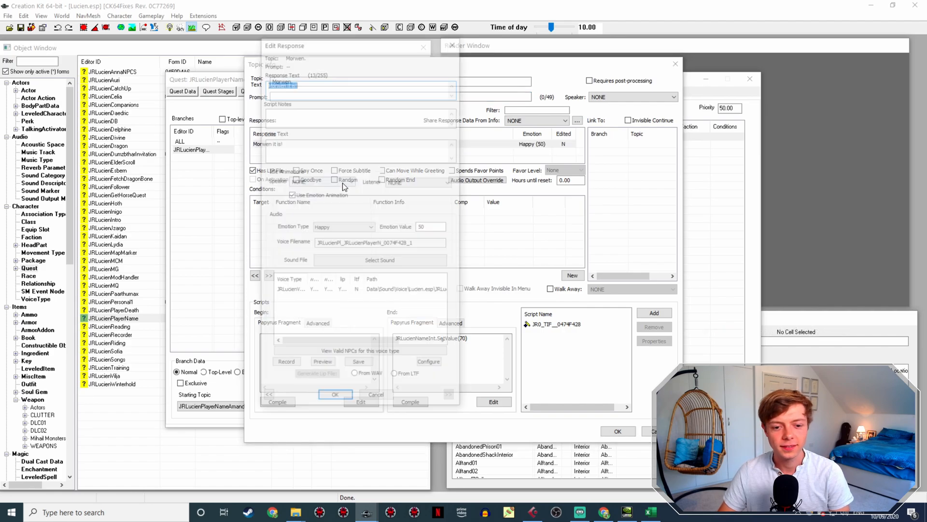
{"action": "left_click", "coordinate": [377, 400]}
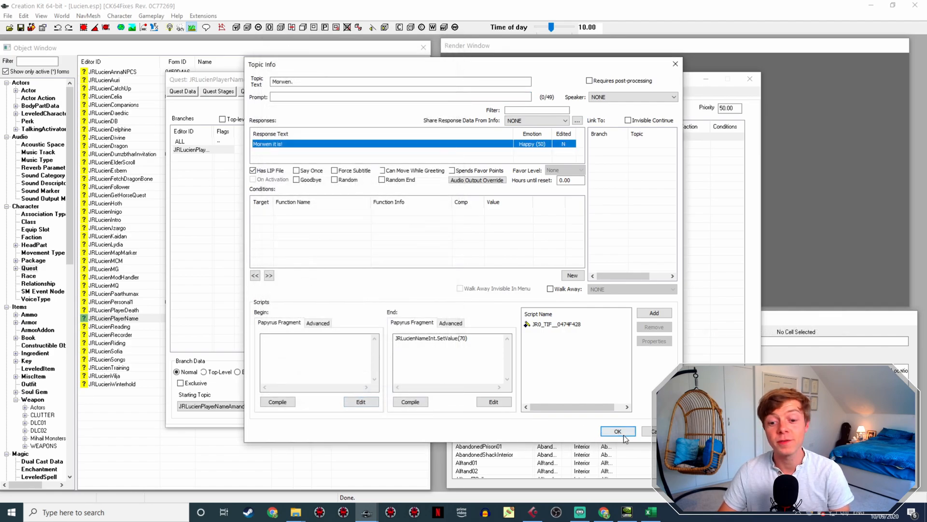
{"action": "left_click", "coordinate": [617, 430]}
Step: Open the "Nara it is!" response of the JRLucienPlayerNameNara topic and copy its voice filename
{"action": "left_click", "coordinate": [337, 256]}
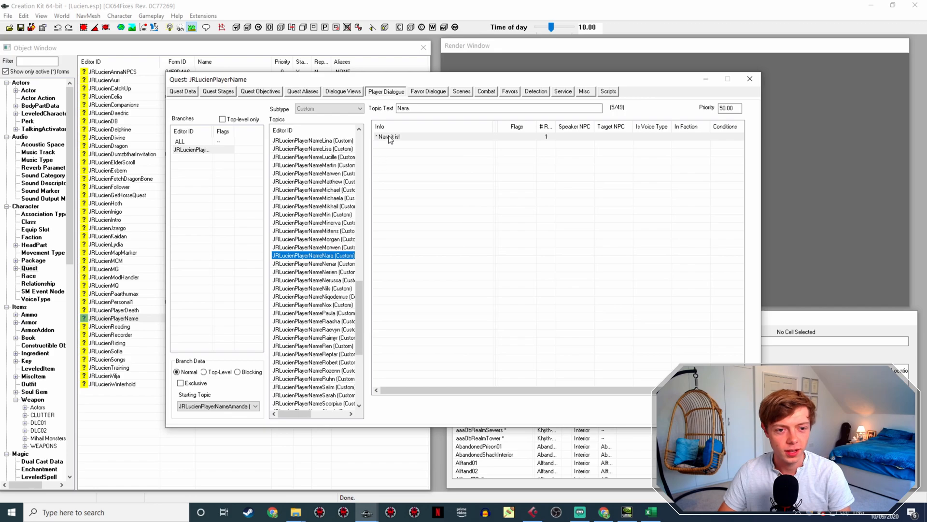
{"action": "double_click", "coordinate": [390, 137]}
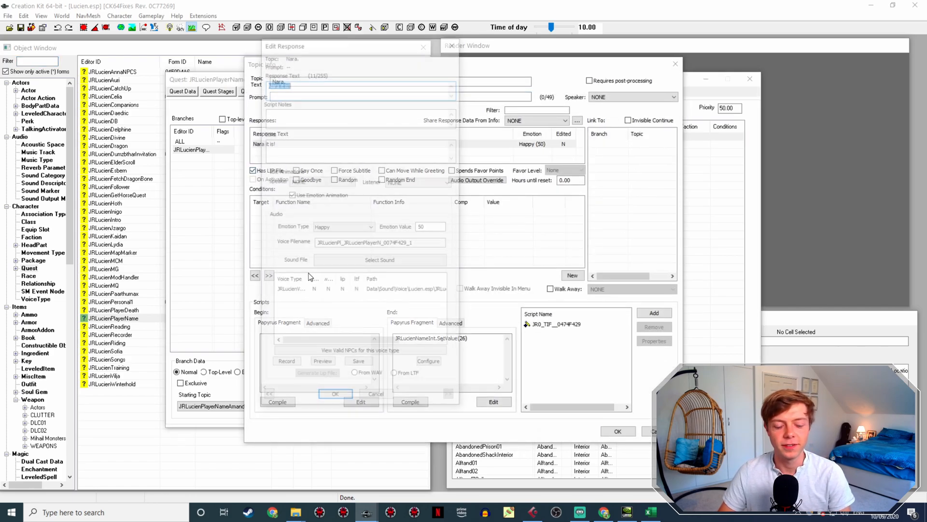
{"action": "left_click_drag", "start_coordinate": [427, 243], "coordinate": [305, 233]}
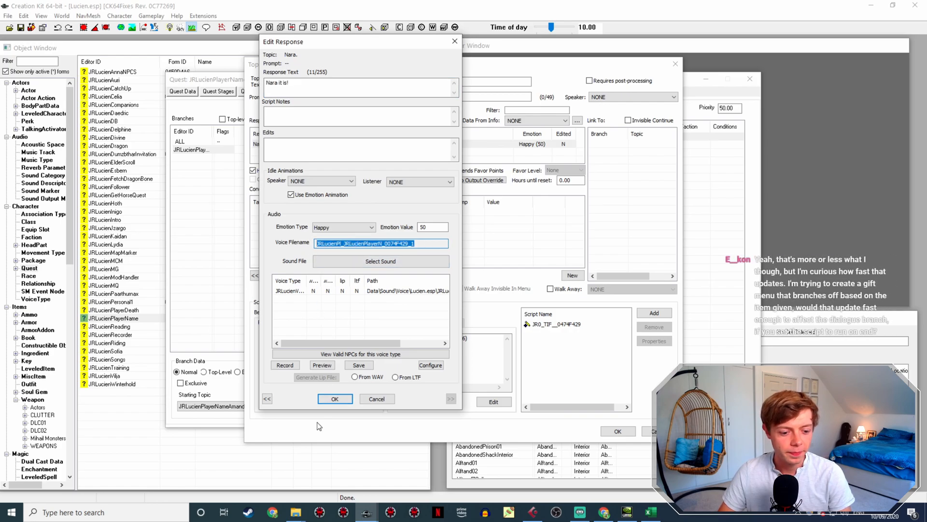
Step: Rename the Nara WAV in the JRLucienVoice folder to JRLucienPl_JRLucienPlayerN_0074F429_1, then accept and reopen the "Nara it is!" response in the Creation Kit
{"action": "mouse_move", "coordinate": [302, 511]}
{"action": "left_click", "coordinate": [280, 461]}
{"action": "left_click", "coordinate": [632, 373]}
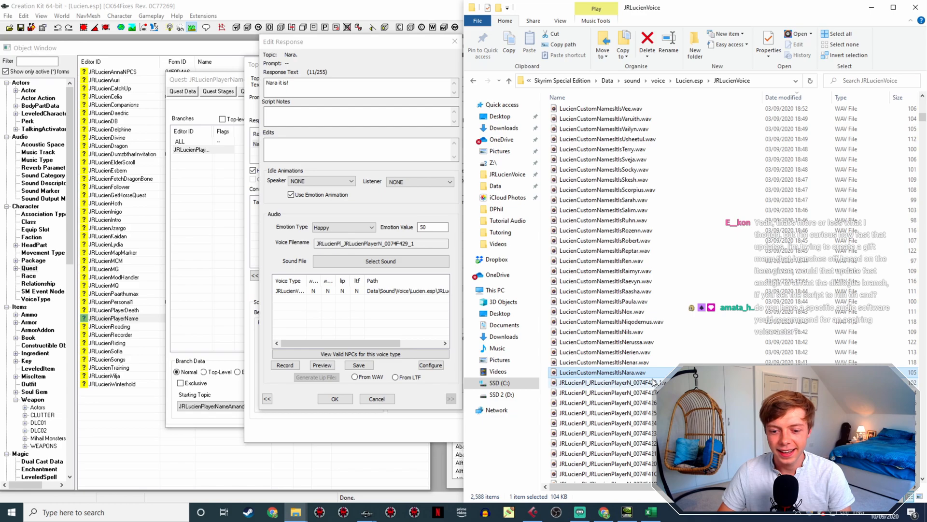
{"action": "left_click", "coordinate": [332, 411]}
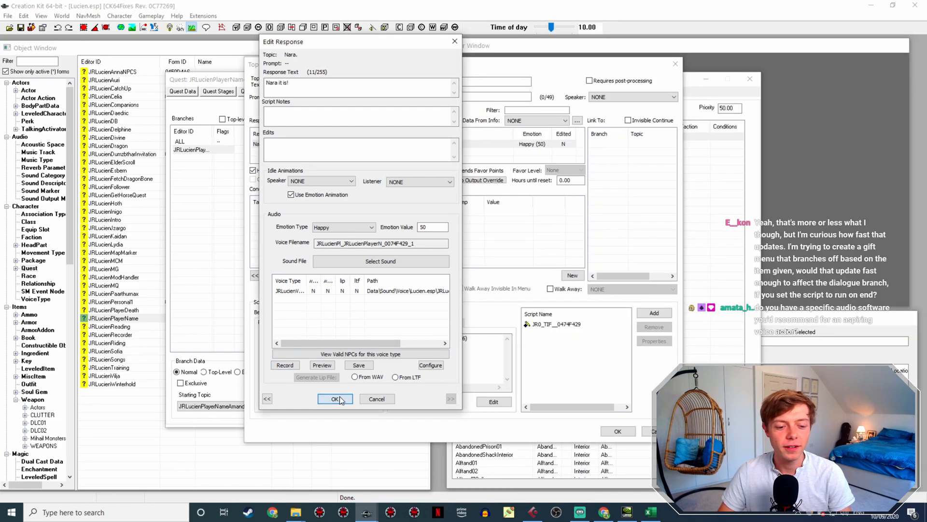
{"action": "left_click", "coordinate": [334, 399]}
Step: Generate the lip file for the "Nara it is!" response from its WAV, and accept the response and the Nara topic info
{"action": "left_click", "coordinate": [409, 292]}
{"action": "left_click", "coordinate": [369, 378]}
{"action": "left_click", "coordinate": [334, 379]}
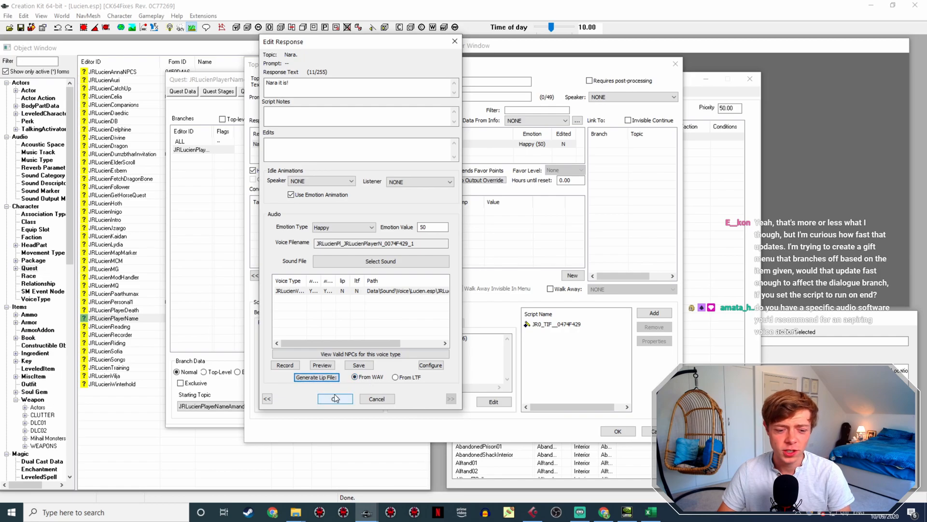
{"action": "left_click", "coordinate": [335, 399]}
{"action": "left_click", "coordinate": [619, 430]}
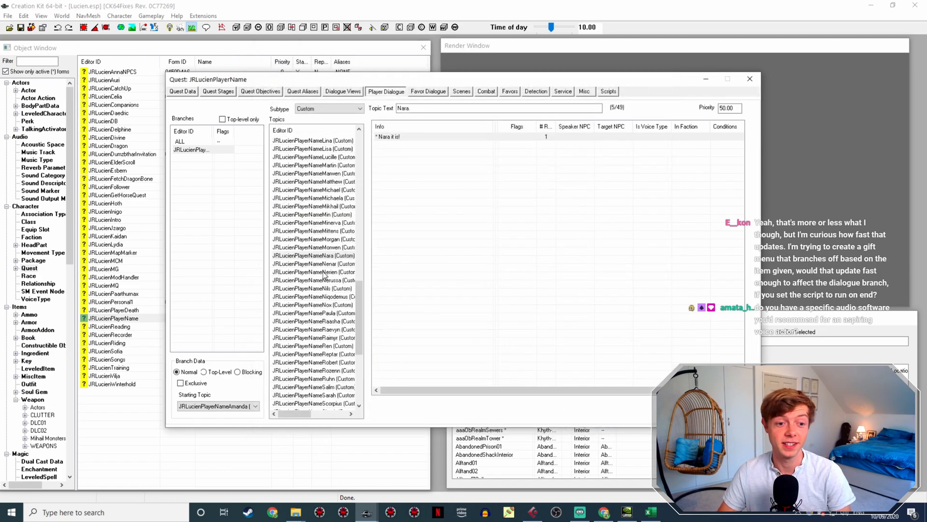
Step: Open the "Ne'nar it is!" response of the JRLucienPlayerNameNenar topic and copy its voice filename
{"action": "left_click", "coordinate": [332, 263]}
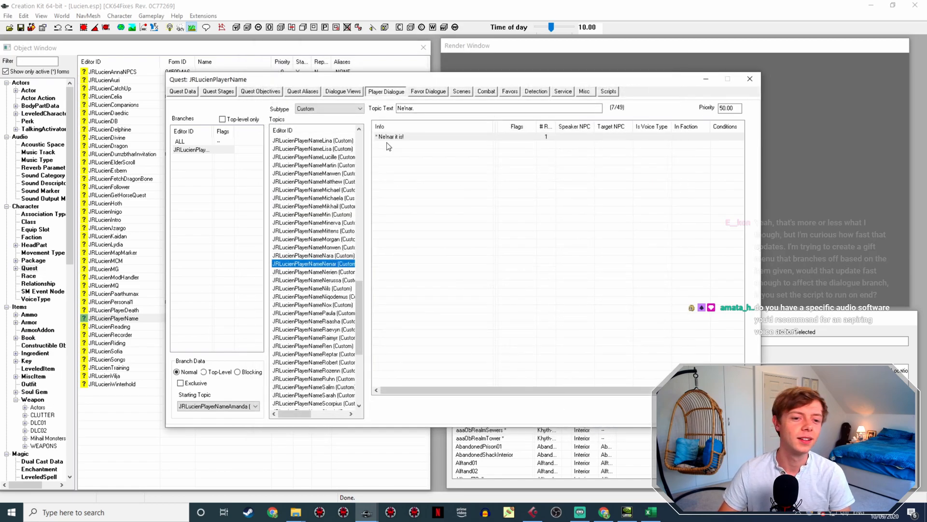
{"action": "double_click", "coordinate": [391, 136]}
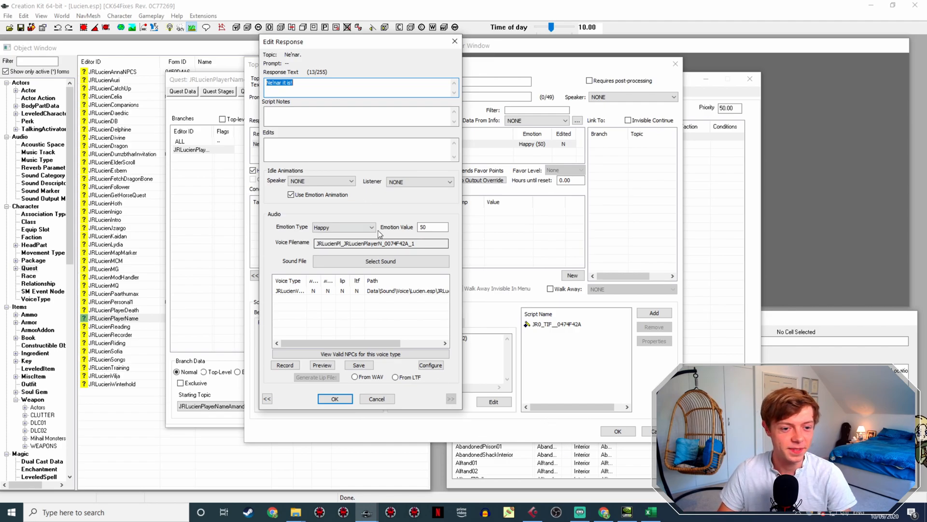
{"action": "left_click_drag", "start_coordinate": [445, 244], "coordinate": [275, 245]}
Step: Rename the Nenar WAV in the JRLucienVoice folder to JRLucienPl_JRLucienPlayerN_0074F42A_1, then accept and reopen the "Ne'nar it is!" response in the Creation Kit
{"action": "left_click", "coordinate": [298, 510]}
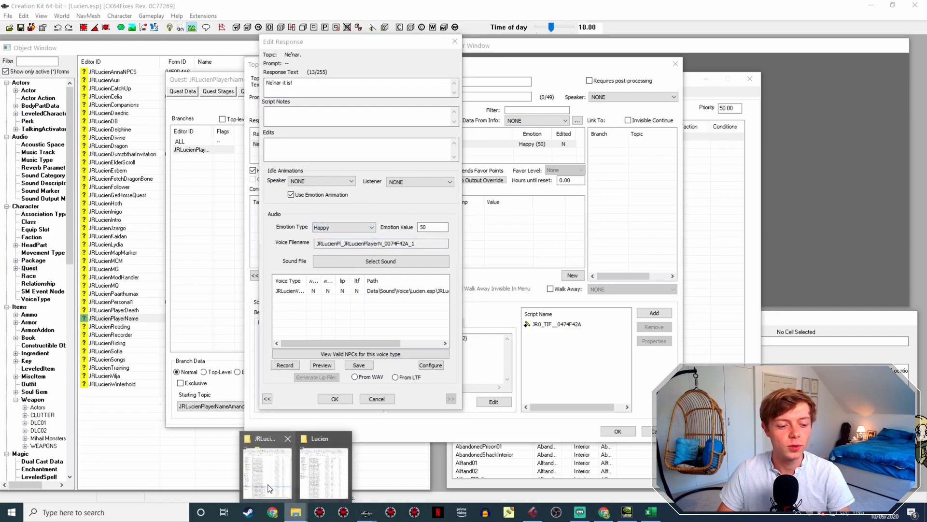
{"action": "left_click", "coordinate": [334, 466]}
{"action": "left_click", "coordinate": [637, 372]}
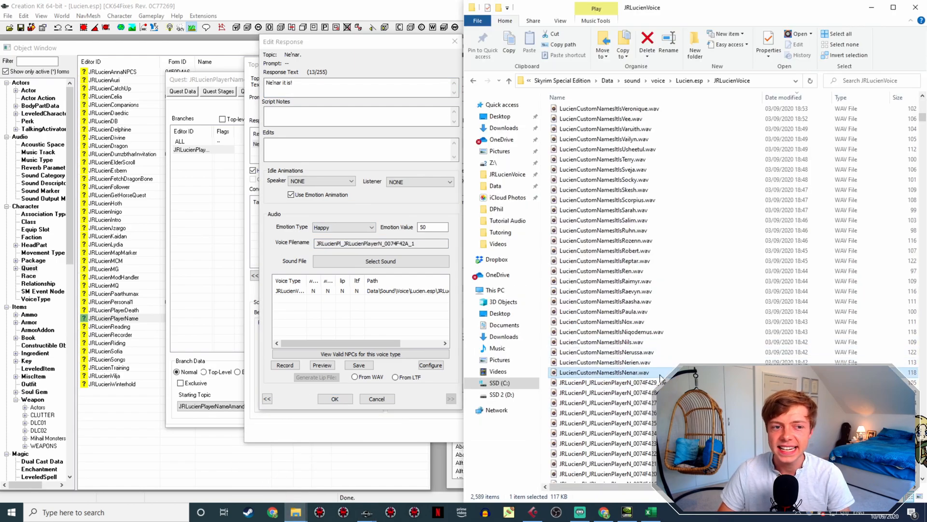
{"action": "left_click", "coordinate": [335, 398]}
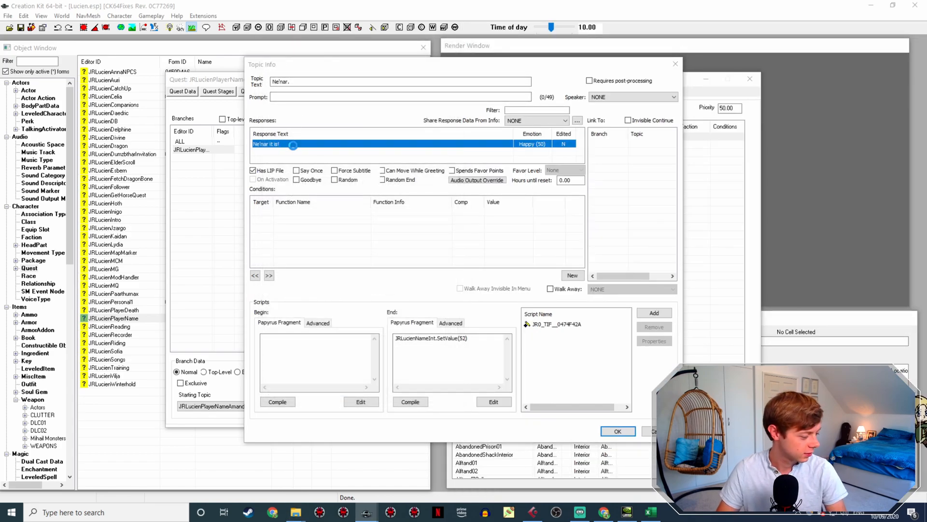
{"action": "double_click", "coordinate": [294, 143]}
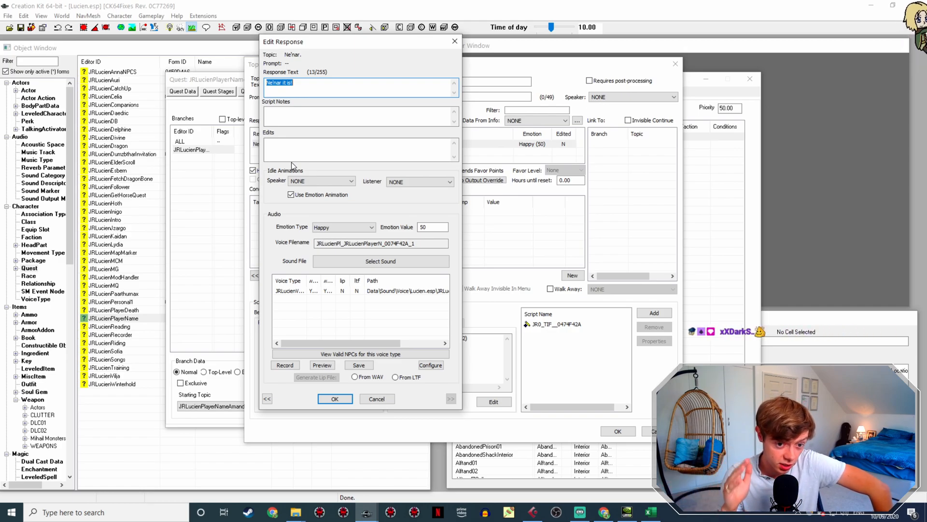
Step: Move the response window aside, generate the lip file for "Ne'nar it is!" from its WAV, and accept the response
{"action": "left_click_drag", "start_coordinate": [366, 49], "coordinate": [804, 111]}
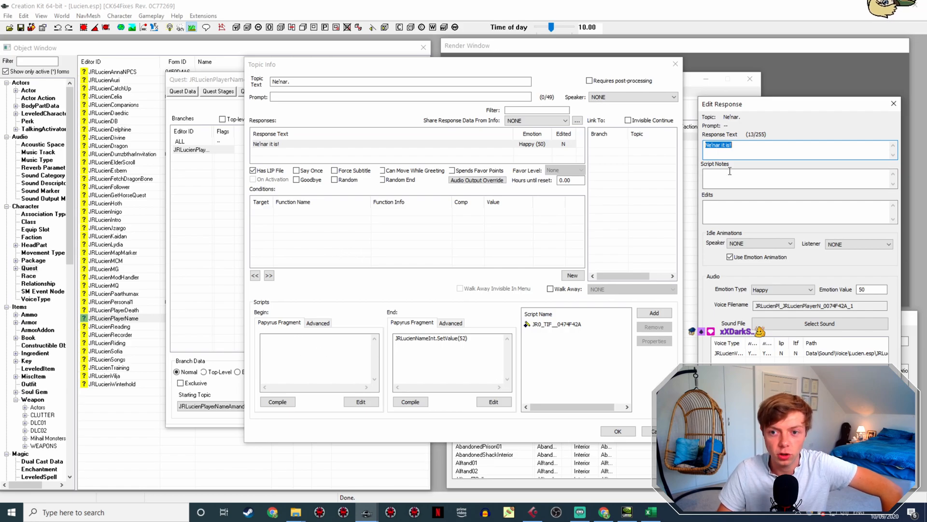
{"action": "left_click_drag", "start_coordinate": [765, 103], "coordinate": [529, 68]}
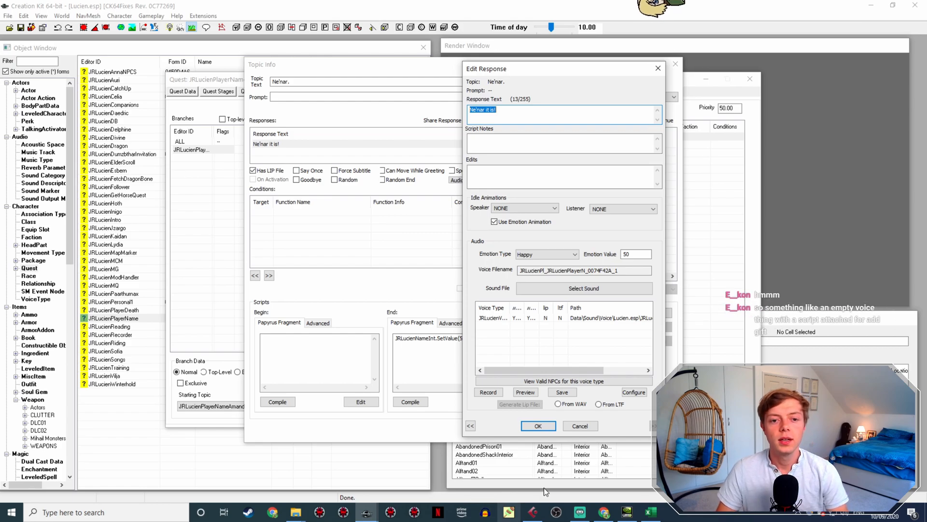
{"action": "left_click", "coordinate": [583, 317]}
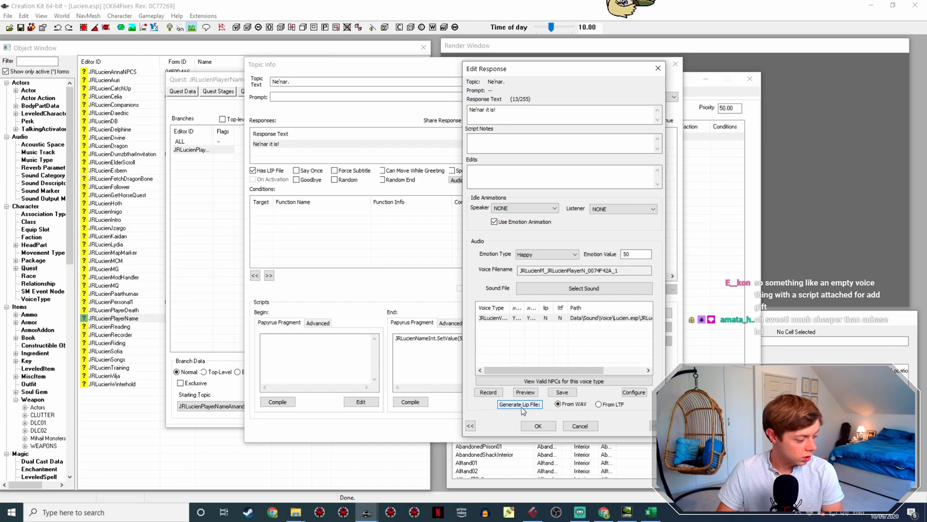
{"action": "left_click", "coordinate": [539, 426]}
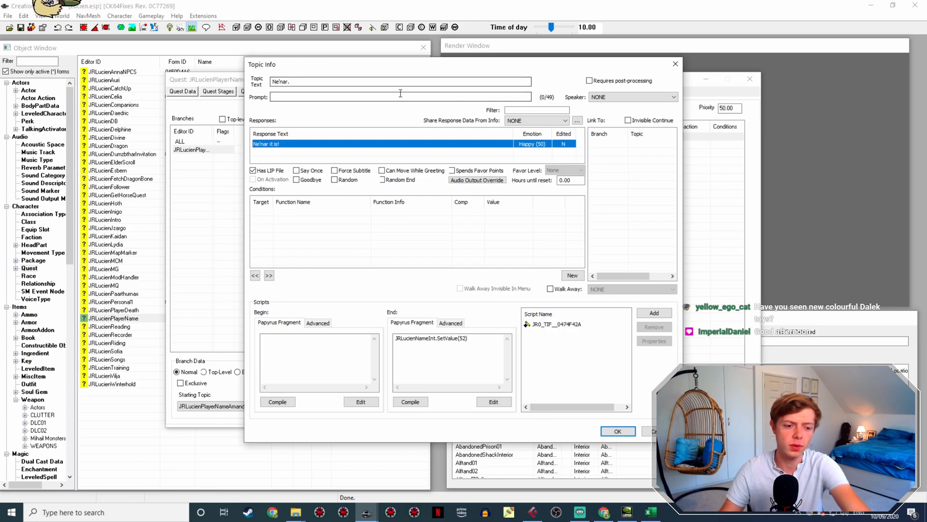
Step: Accept the Ne'nar topic info and return to the JRLucienPlayerName quest's player dialogue
{"action": "left_click", "coordinate": [309, 358]}
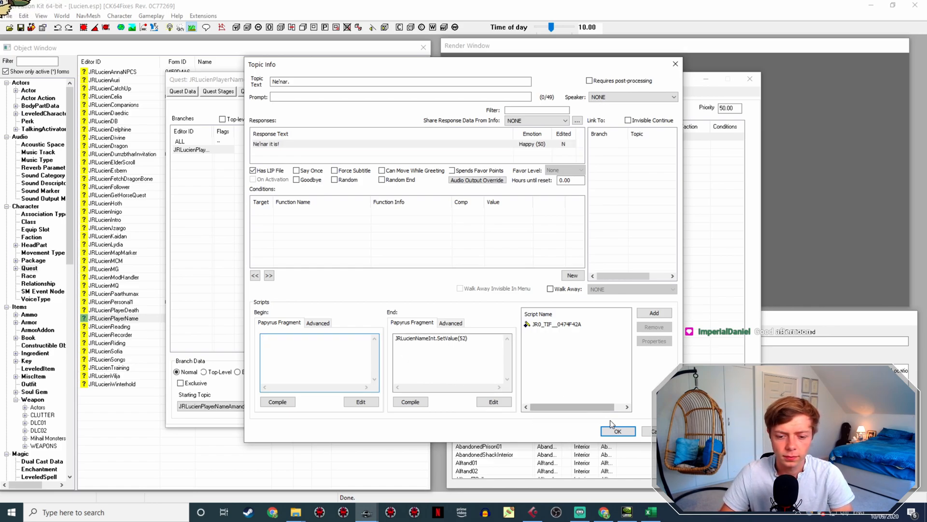
{"action": "left_click", "coordinate": [619, 431]}
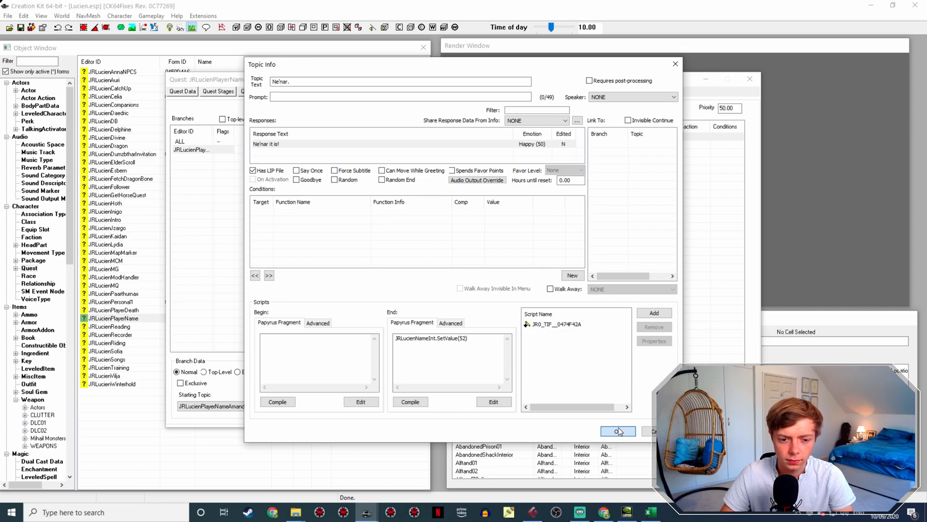
{"action": "left_click", "coordinate": [481, 342]}
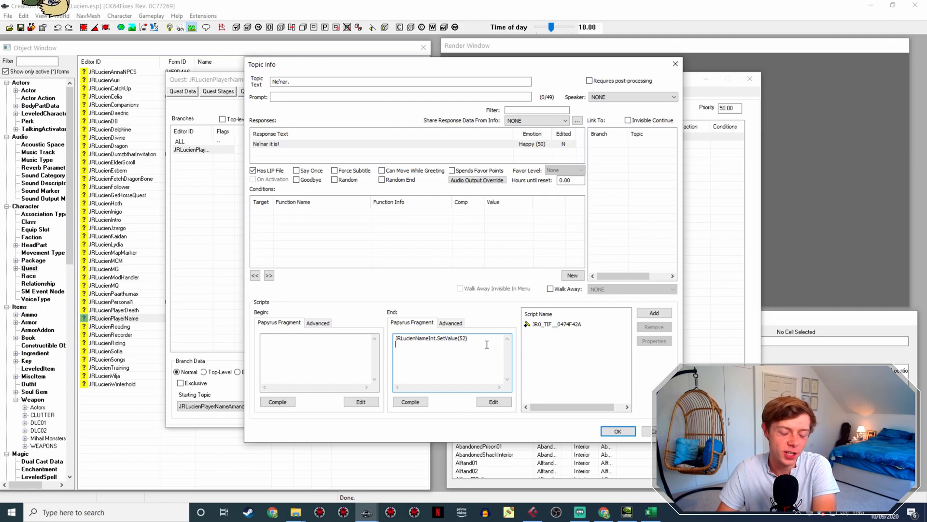
{"action": "left_click", "coordinate": [618, 431]}
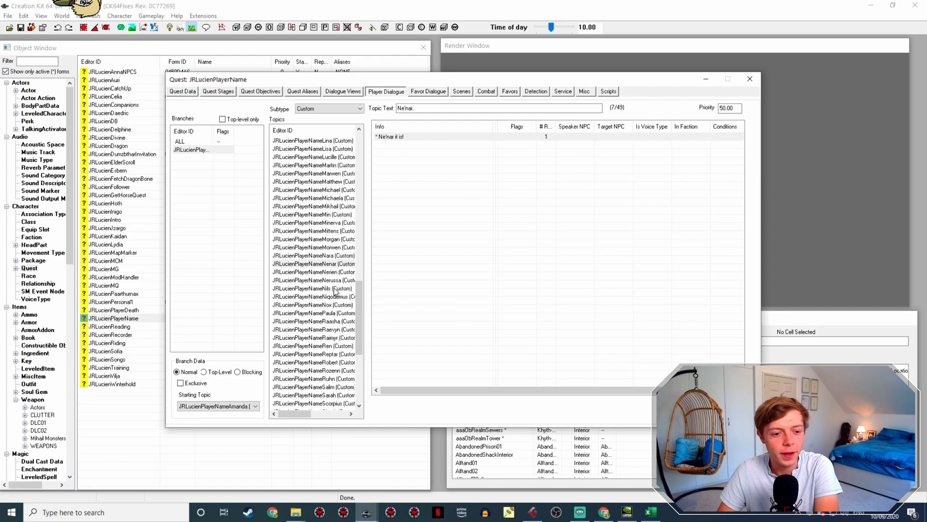
Step: Open the "Nerien it is!" response of the JRLucienPlayerNameNerien topic and copy its voice filename
{"action": "left_click", "coordinate": [342, 272]}
{"action": "double_click", "coordinate": [411, 136]}
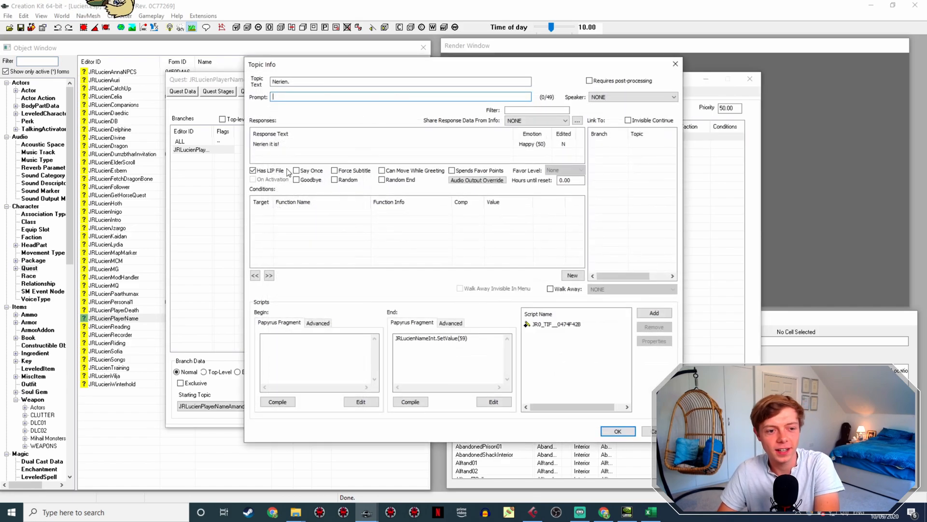
{"action": "double_click", "coordinate": [269, 146]}
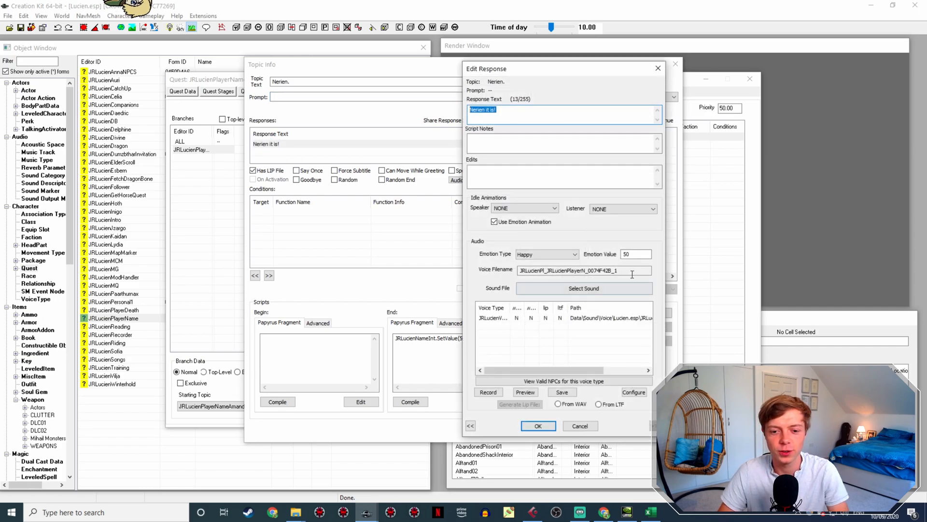
Step: Rename the Nerien WAV in the JRLucienVoice folder to JRLucienPl_JRLucienPlayerN_0074F42B_1, then accept and reopen the "Nerien it is!" response in the Creation Kit
{"action": "left_click", "coordinate": [295, 517]}
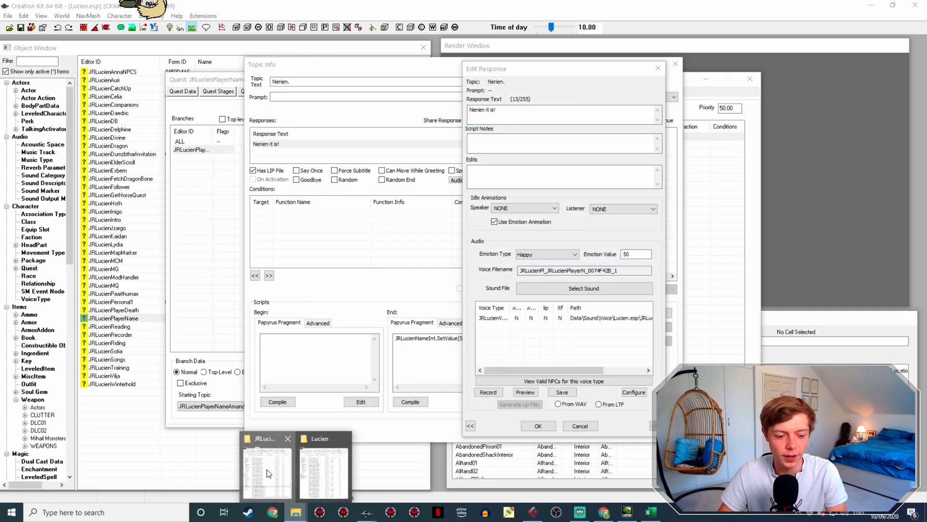
{"action": "left_click", "coordinate": [270, 468]}
{"action": "left_click", "coordinate": [624, 374]}
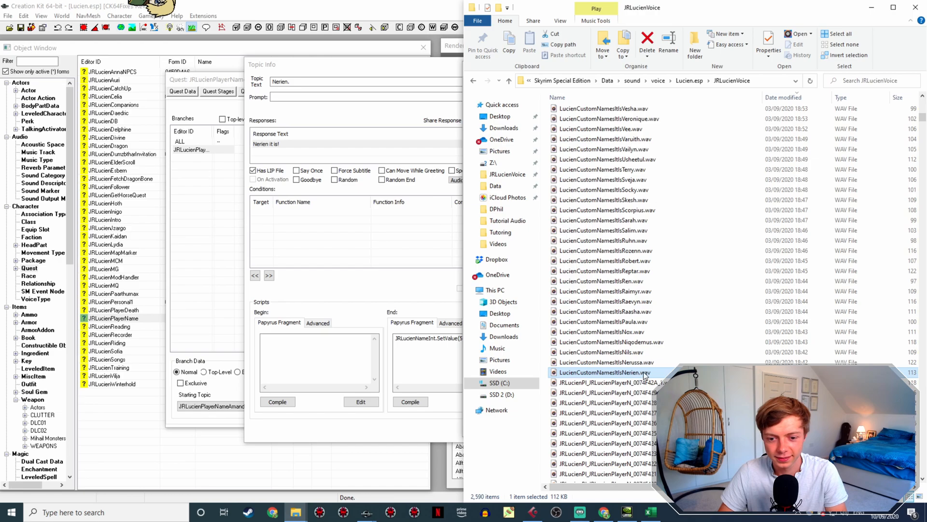
{"action": "left_click", "coordinate": [390, 263]}
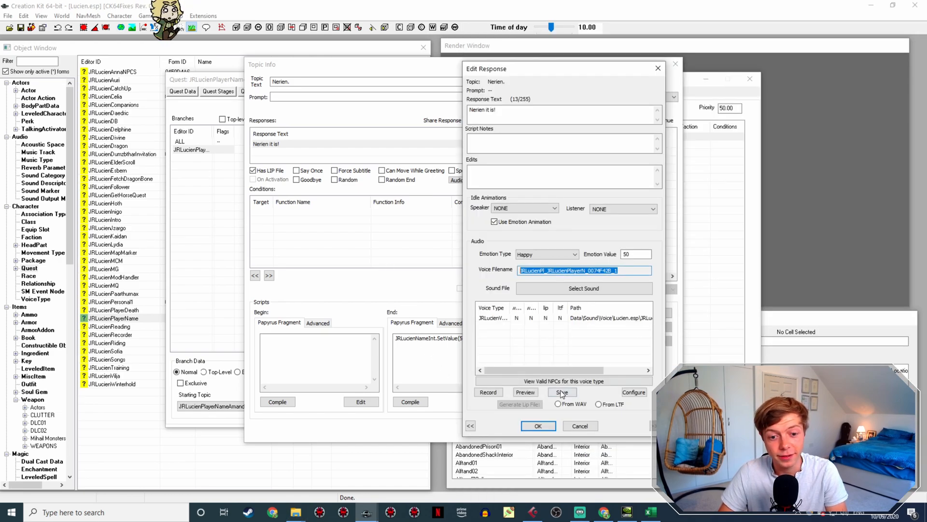
{"action": "left_click", "coordinate": [538, 427]}
{"action": "double_click", "coordinate": [291, 144]}
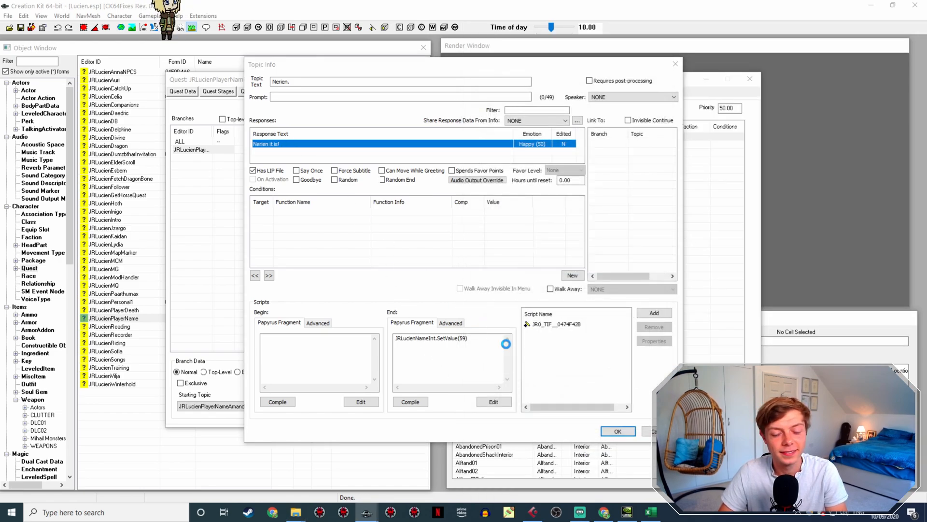
Step: Generate the lip file for "Nerien it is!" from its WAV, and accept the response and the Nerien topic info
{"action": "left_click", "coordinate": [555, 319]}
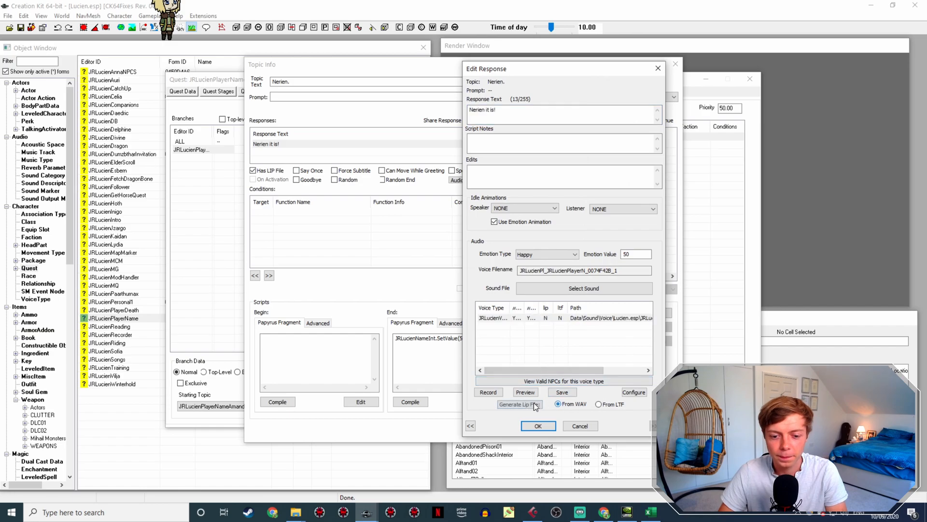
{"action": "left_click", "coordinate": [538, 426]}
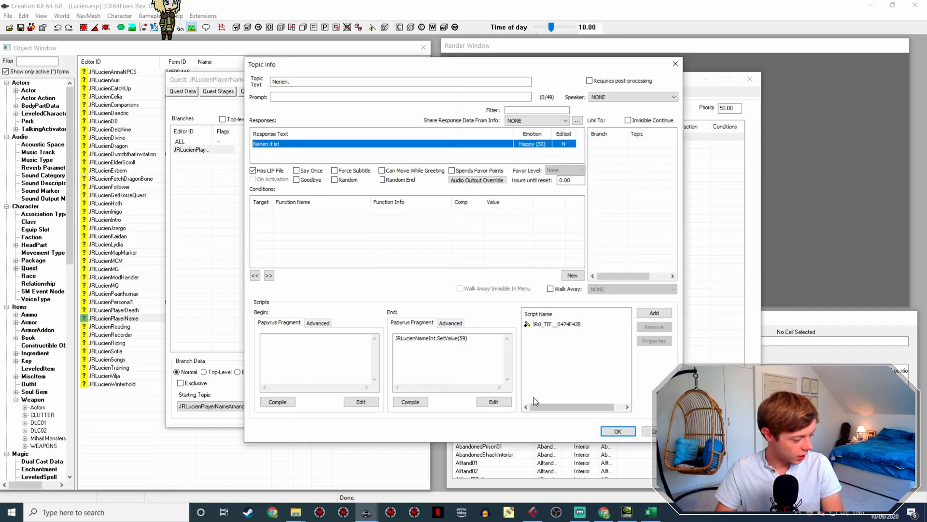
{"action": "left_click", "coordinate": [618, 431]}
Step: Open the "Nerussa it is!" response of the JRLucienPlayerNameNerussa topic and copy its voice filename
{"action": "left_click", "coordinate": [309, 280]}
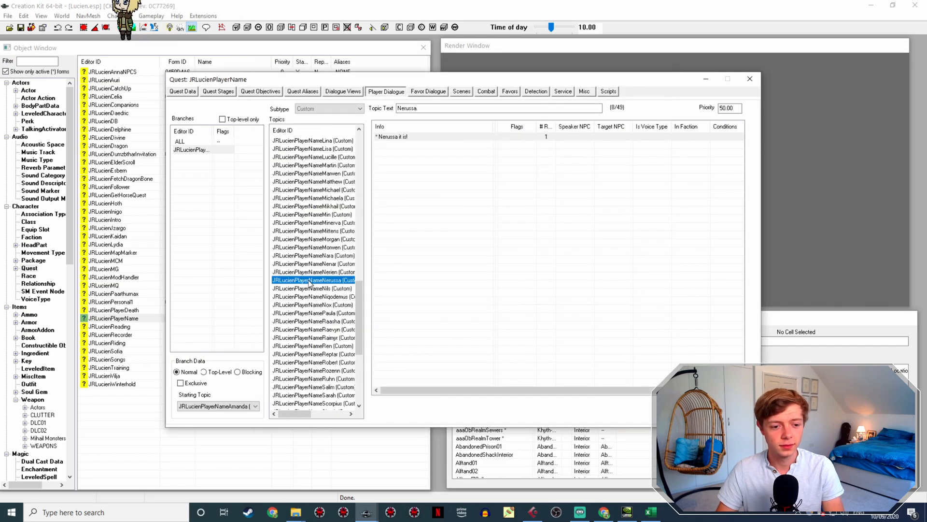
{"action": "double_click", "coordinate": [411, 137]}
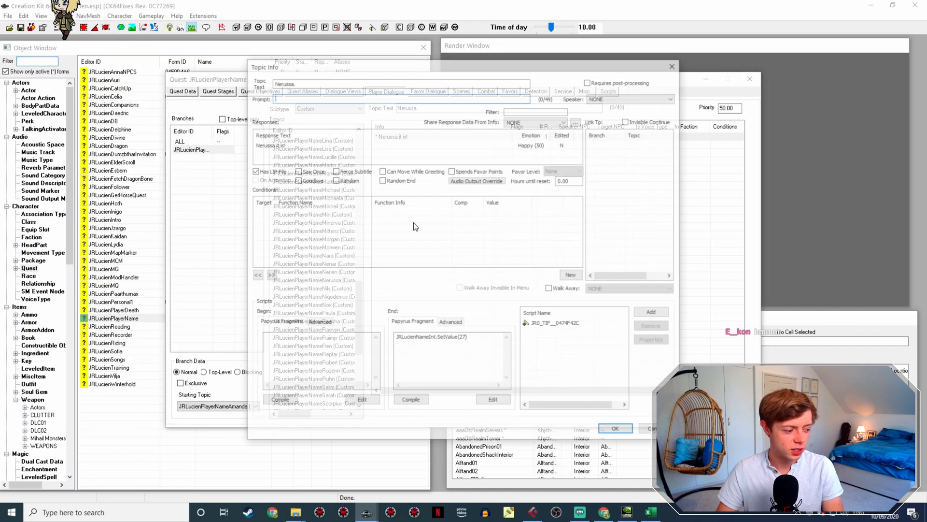
{"action": "double_click", "coordinate": [284, 144]}
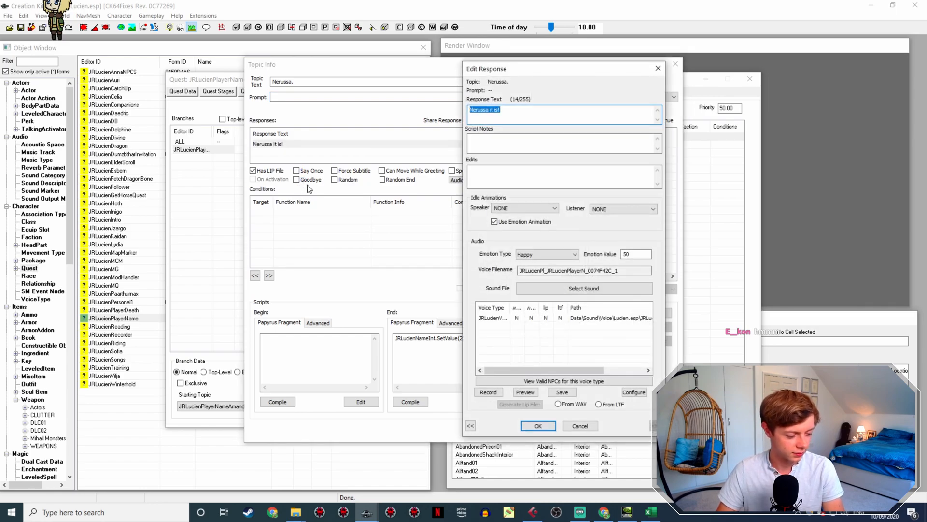
{"action": "left_click_drag", "start_coordinate": [621, 270], "coordinate": [523, 263]}
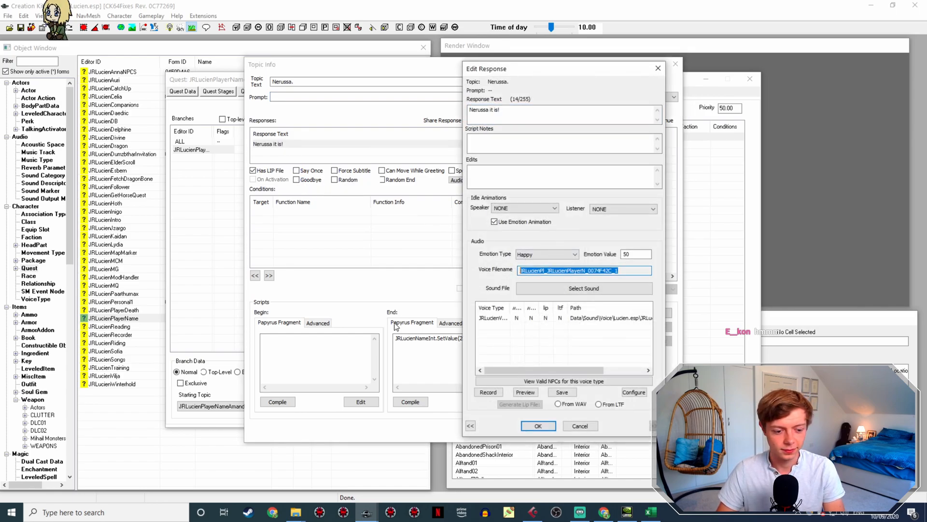
Step: Rename the Nerussa WAV in the JRLucienVoice folder to JRLucienPl_JRLucienPlayerN_0074F42C_1, then accept the "Nerussa it is!" response in the Creation Kit
{"action": "mouse_move", "coordinate": [301, 516]}
{"action": "left_click", "coordinate": [306, 459]}
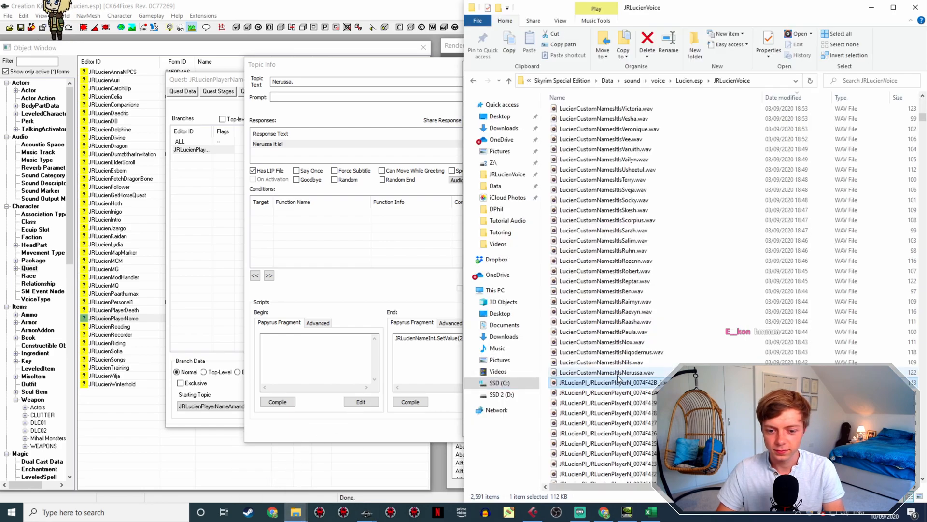
{"action": "left_click", "coordinate": [382, 268]}
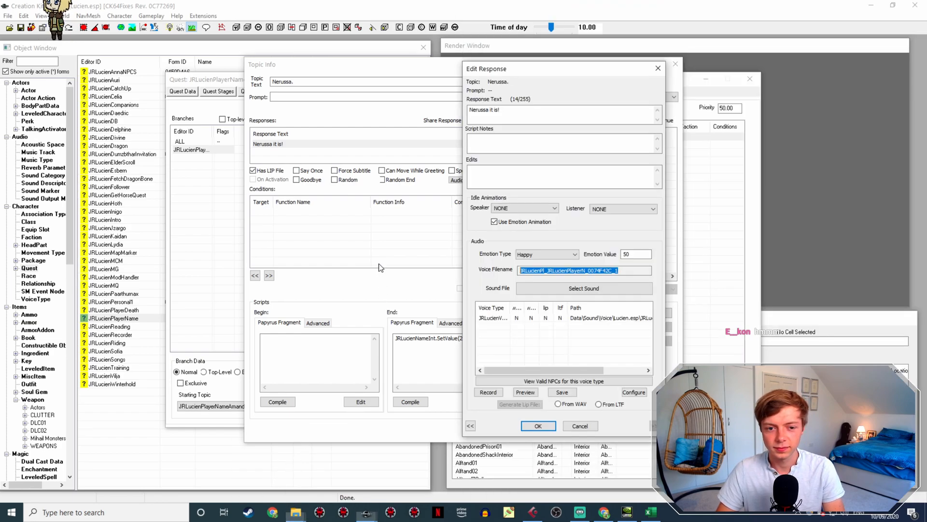
{"action": "left_click", "coordinate": [537, 427]}
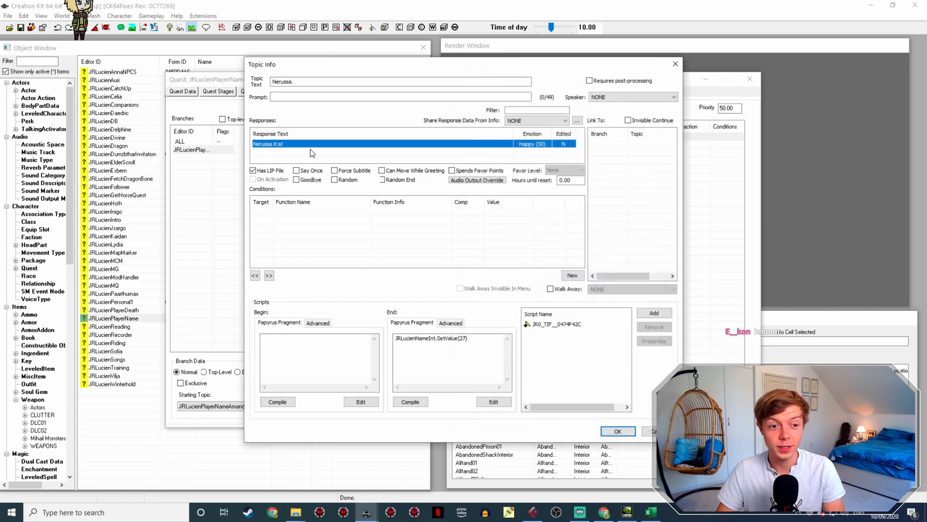
Step: Generate the lip file for the reopened "Nerussa it is!" response from its WAV, and accept the response and its topic info
{"action": "left_click", "coordinate": [516, 318]}
{"action": "left_click", "coordinate": [569, 404]}
{"action": "left_click", "coordinate": [539, 425]}
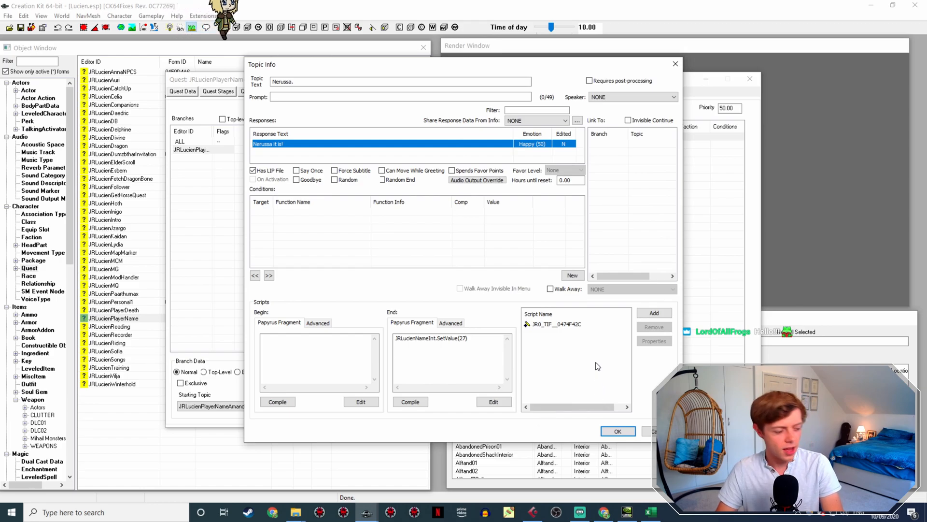
{"action": "left_click", "coordinate": [623, 431]}
Step: Copy the voice filename of the "Nils it is!" response and rename the Nils WAV in the JRLucienVoice folder to JRLucienPl_JRLucienPlayerN_0074F42D_1
{"action": "left_click", "coordinate": [300, 289]}
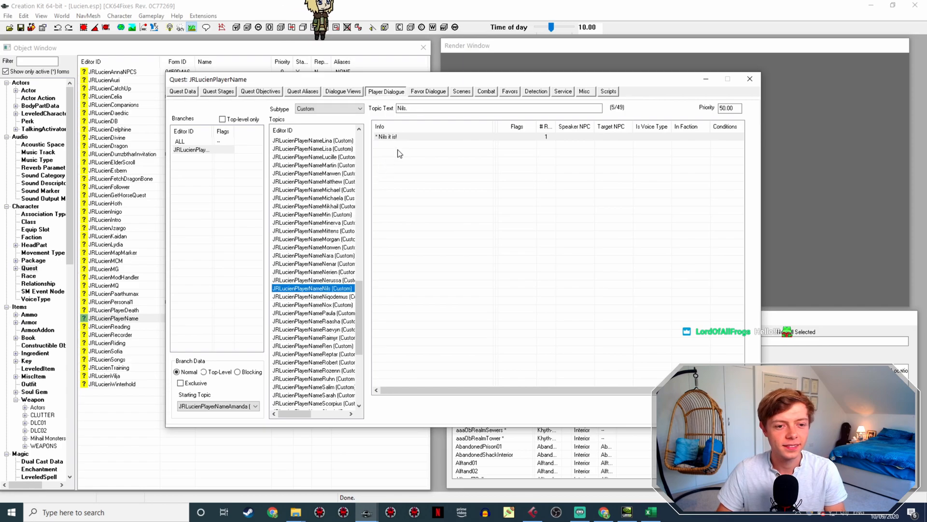
{"action": "double_click", "coordinate": [414, 138]}
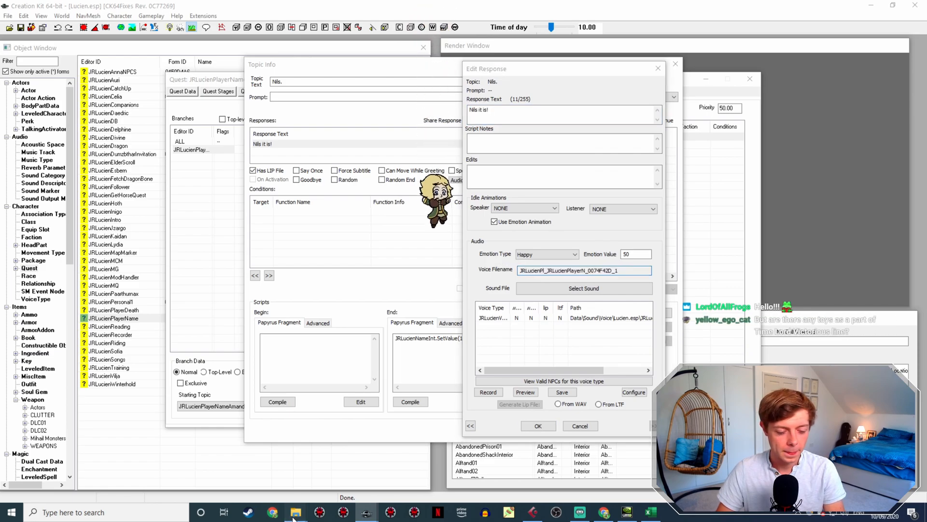
{"action": "left_click", "coordinate": [352, 434]}
{"action": "left_click", "coordinate": [649, 372]}
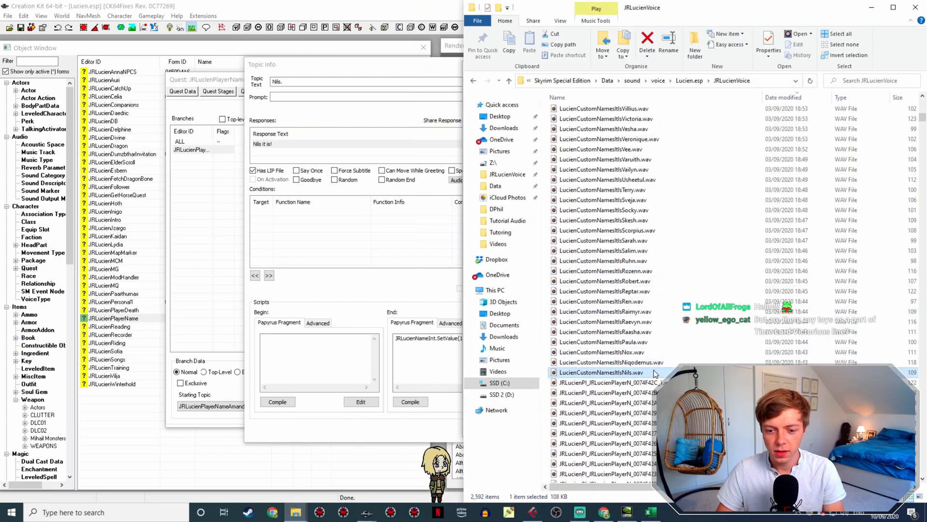
{"action": "key", "text": "F2"}
{"action": "type", "text": "JRLucienPl_JRLucienPlayerN_0074F42D_1"}
{"action": "key", "text": "Return"}
Step: Accept and reopen the "Nils it is!" response in the Creation Kit, generate its lip file from the WAV, and accept the response and topic info
{"action": "left_click", "coordinate": [412, 323]}
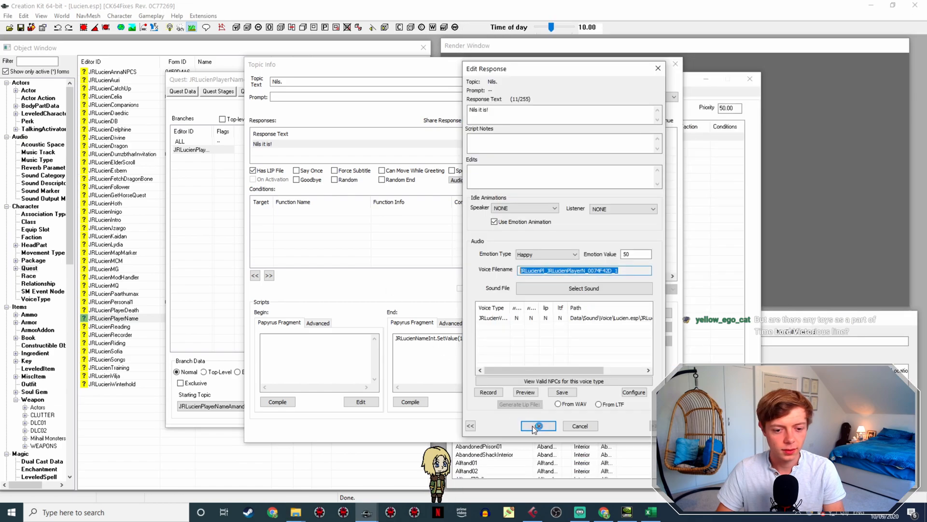
{"action": "left_click", "coordinate": [539, 426]}
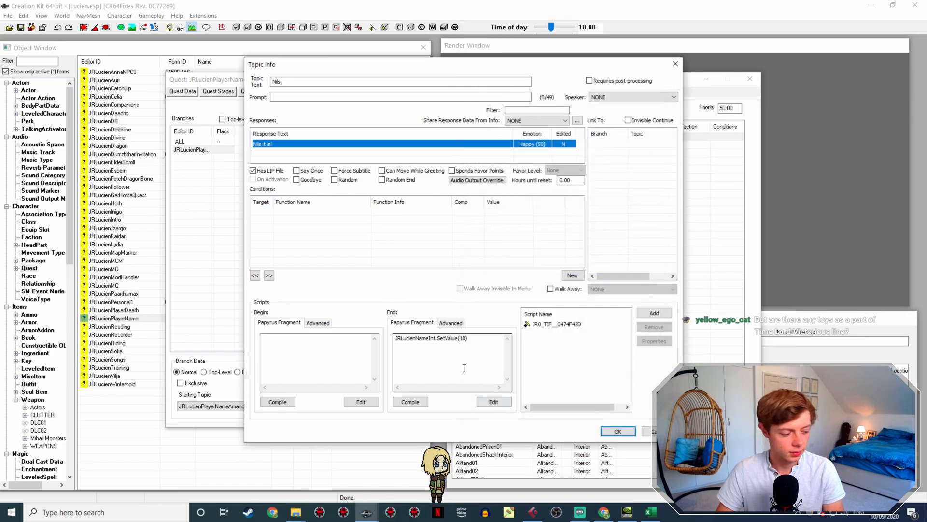
{"action": "double_click", "coordinate": [291, 145]}
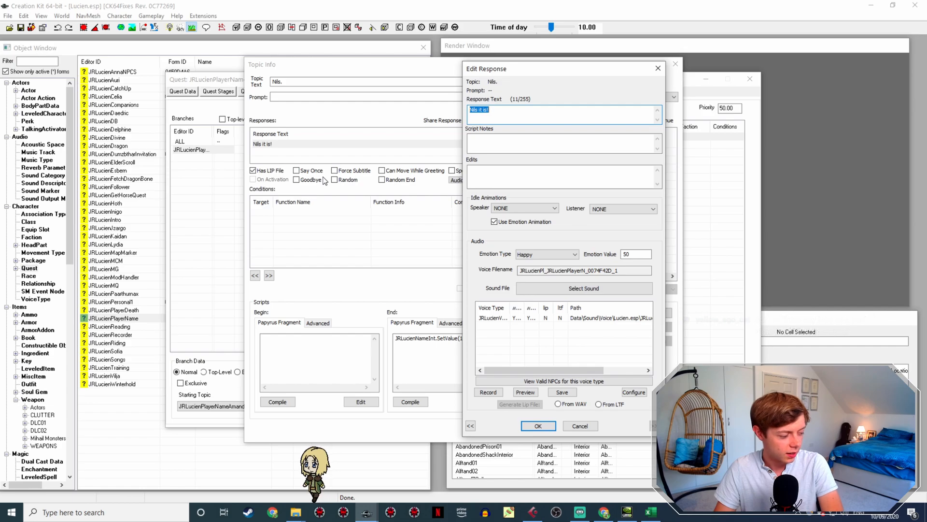
{"action": "left_click", "coordinate": [586, 318]}
{"action": "left_click", "coordinate": [567, 406]}
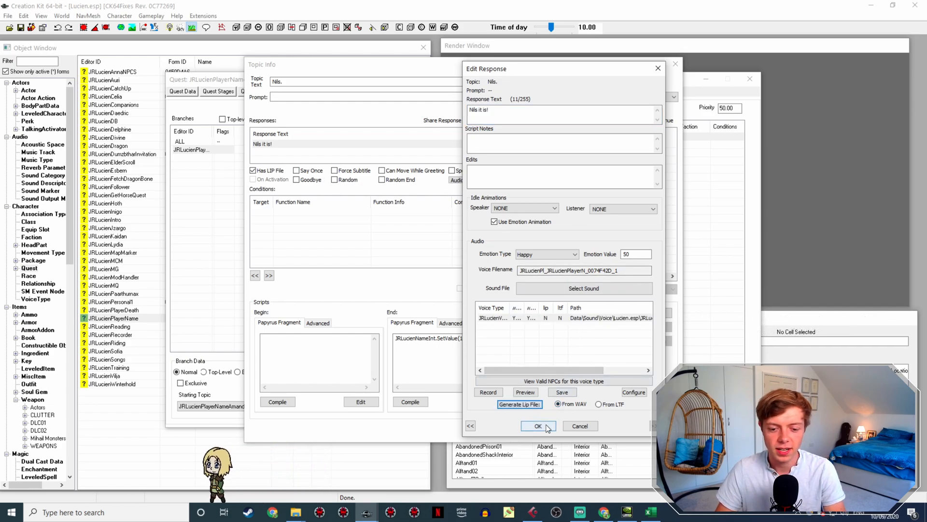
{"action": "left_click", "coordinate": [538, 426]}
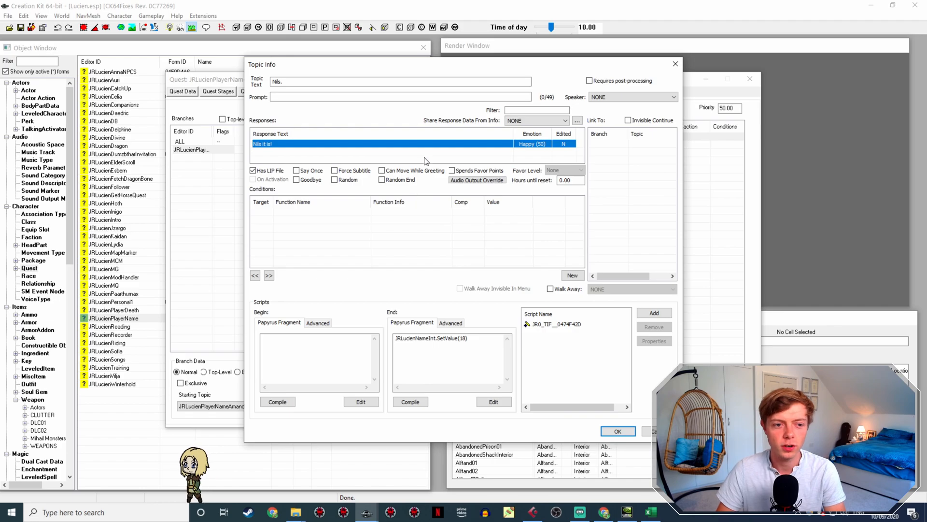
{"action": "left_click", "coordinate": [618, 431]}
Step: Open the "Niqodemus it is!" response of the JRLucienPlayerNameNiqodemus topic and copy its voice filename
{"action": "left_click", "coordinate": [323, 296]}
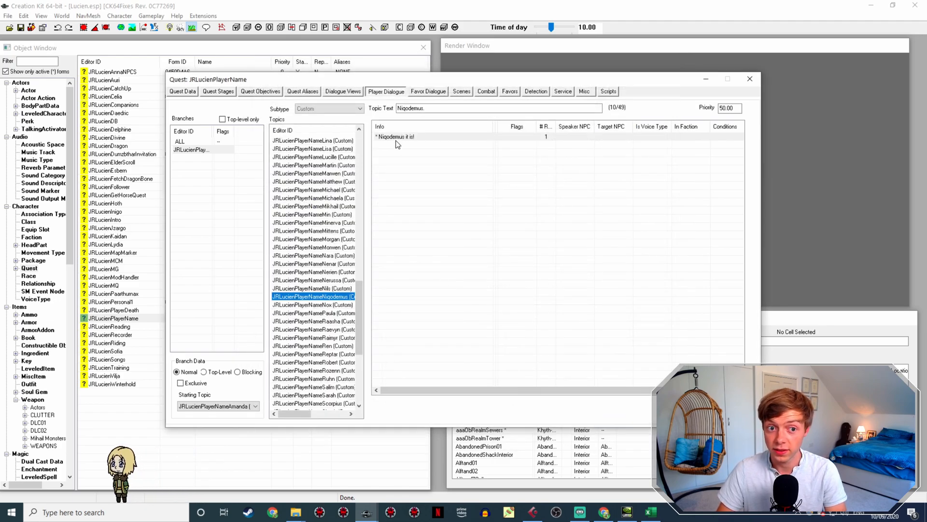
{"action": "left_click", "coordinate": [407, 136]}
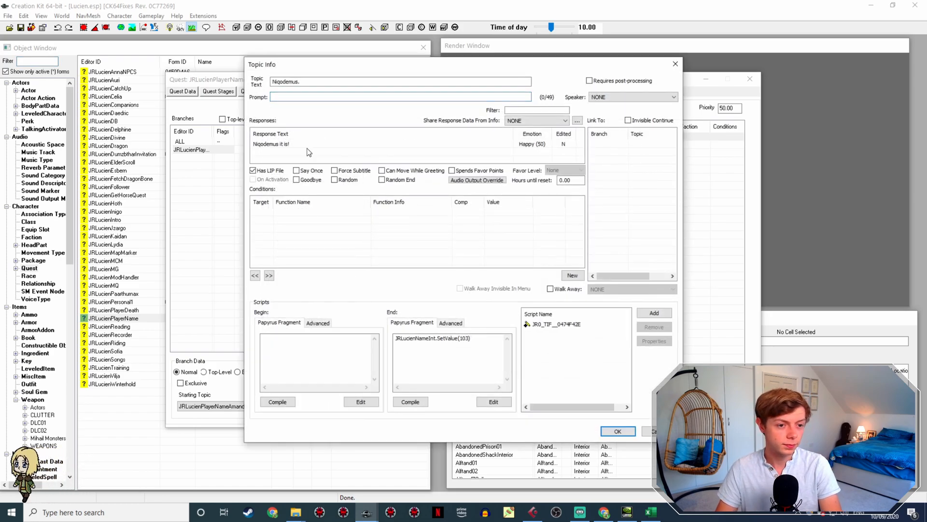
{"action": "double_click", "coordinate": [300, 144]}
{"action": "left_click_drag", "start_coordinate": [647, 270], "coordinate": [507, 271]}
{"action": "key", "text": "ctrl+c"}
Step: Rename the Niqodemus WAV in the JRLucienVoice folder to JRLucienPl_JRLucienPlayerN_0074F42E_1, then accept and reopen the "Niqodemus it is!" response in the Creation Kit
{"action": "left_click", "coordinate": [296, 513]}
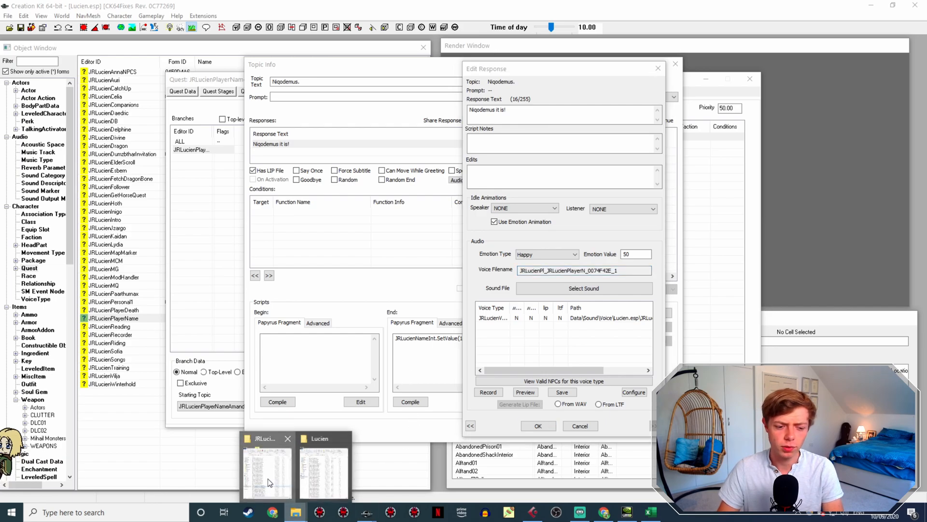
{"action": "left_click", "coordinate": [269, 474]}
{"action": "left_click", "coordinate": [657, 373]}
{"action": "left_click", "coordinate": [661, 376]}
{"action": "key", "text": "ctrl+v"}
{"action": "left_click", "coordinate": [412, 289]}
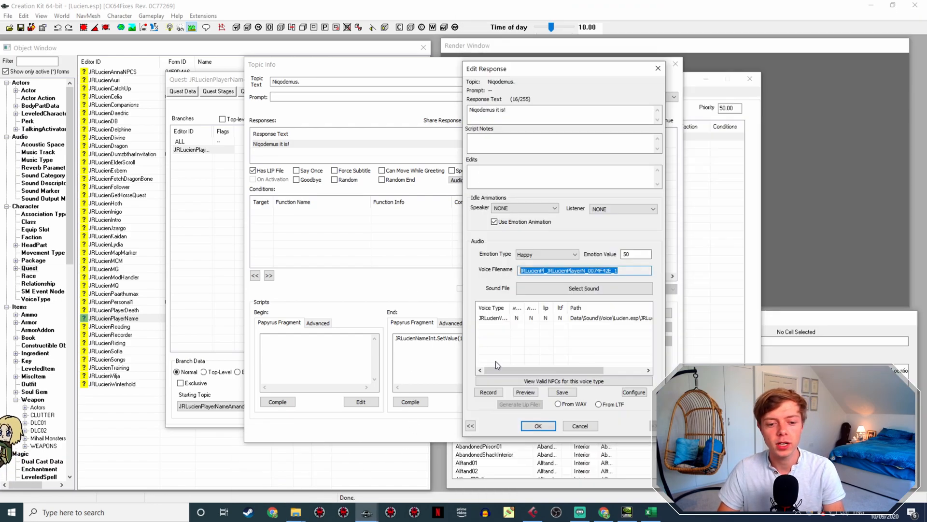
{"action": "left_click", "coordinate": [539, 425]}
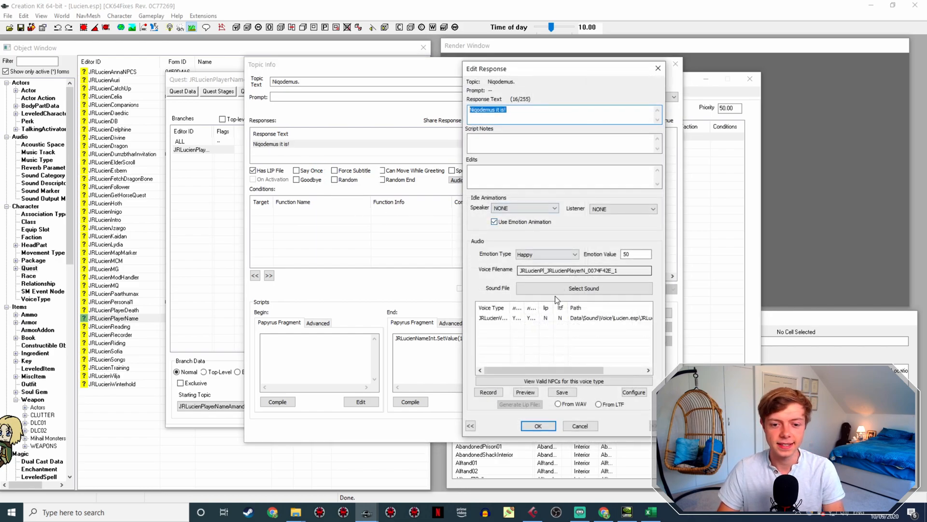
Step: Generate the lip file for "Niqodemus it is!" from its WAV, and accept the response and the Niqodemus topic info
{"action": "left_click", "coordinate": [565, 314]}
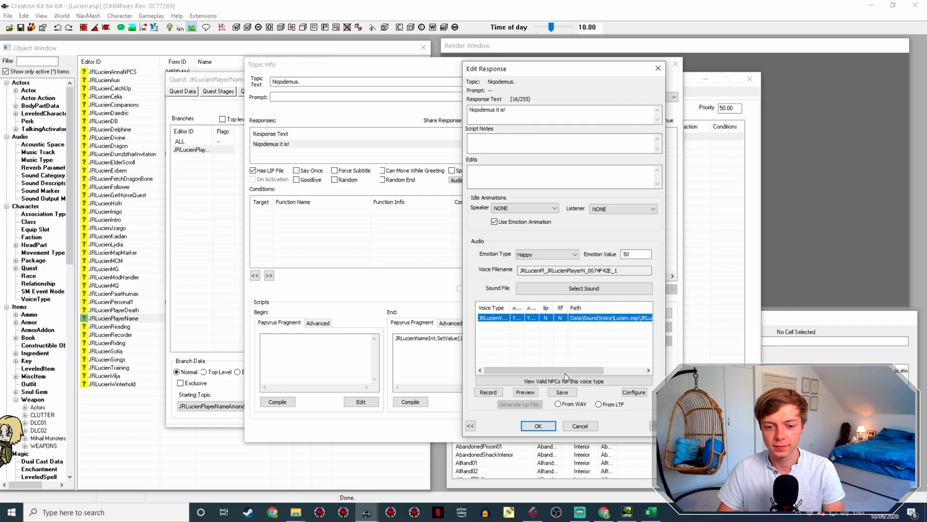
{"action": "left_click", "coordinate": [540, 425]}
{"action": "left_click", "coordinate": [616, 430]}
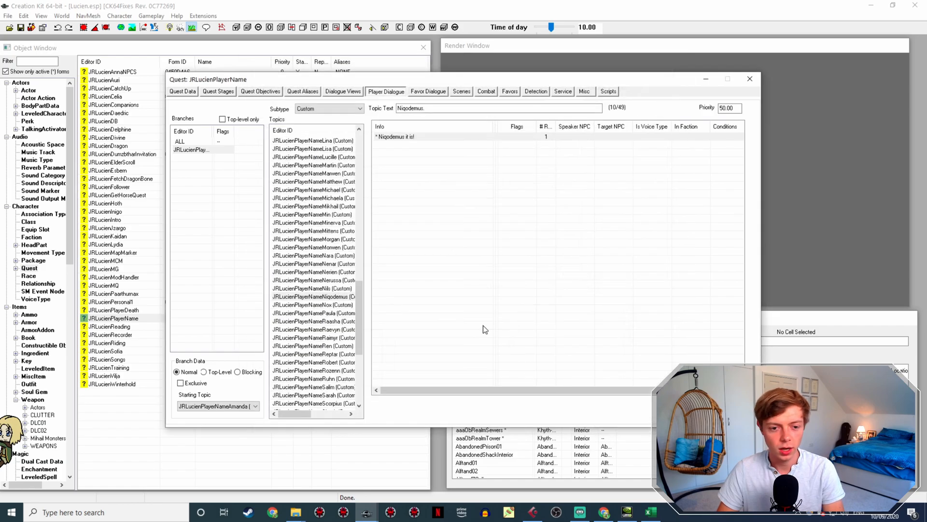
Step: Open the "Nox it is!" response of the JRLucienPlayerNameNox topic and copy its voice filename
{"action": "left_click", "coordinate": [312, 305]}
{"action": "double_click", "coordinate": [414, 137]}
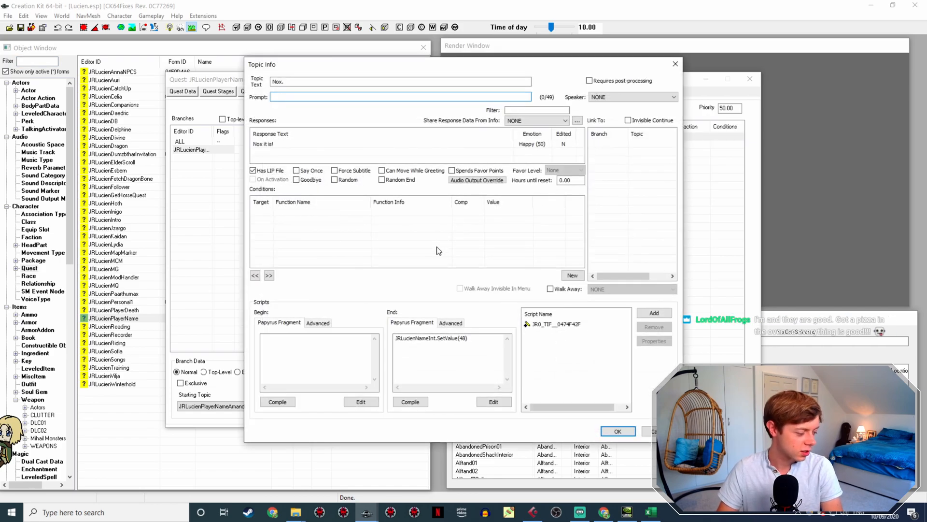
{"action": "double_click", "coordinate": [279, 144]}
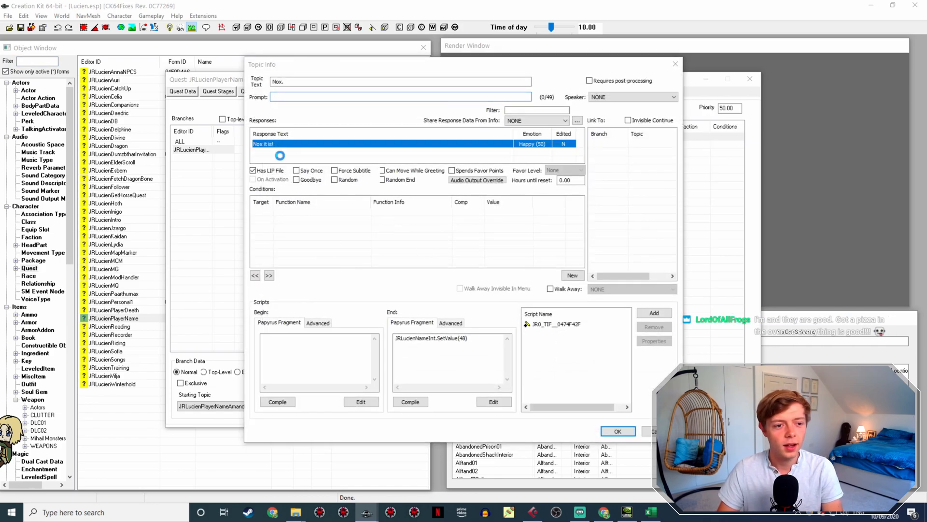
{"action": "left_click_drag", "start_coordinate": [614, 272], "coordinate": [506, 276]}
{"action": "key", "text": "ctrl+c"}
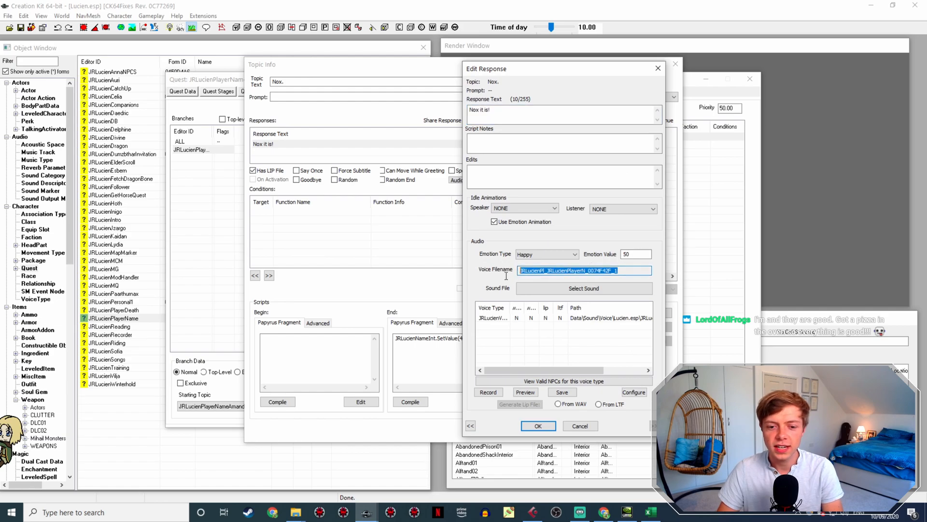
Step: In File Explorer, rename LucienCustomNamesItIsNox.wav in the JRLucienVoice folder to JRLucienPl_JRLucienPlayerN_0074F42F_1
{"action": "left_click", "coordinate": [296, 512]}
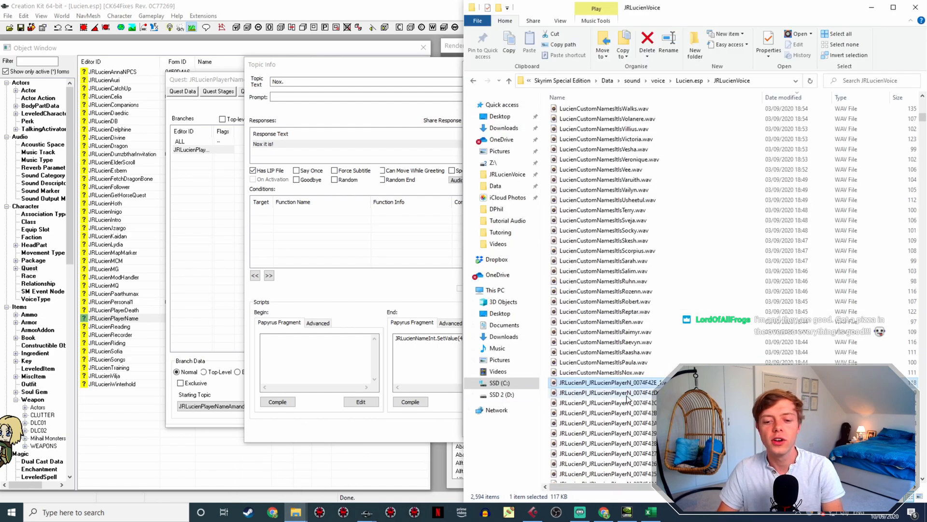
{"action": "left_click", "coordinate": [658, 373]}
{"action": "key", "text": "F2"}
{"action": "key", "text": "ctrl+v"}
Step: In the Creation Kit, accept and reopen the "Nox it is!" response, then generate its lip file from the WAV and accept the topic info
{"action": "left_click", "coordinate": [356, 260]}
{"action": "left_click", "coordinate": [544, 421]}
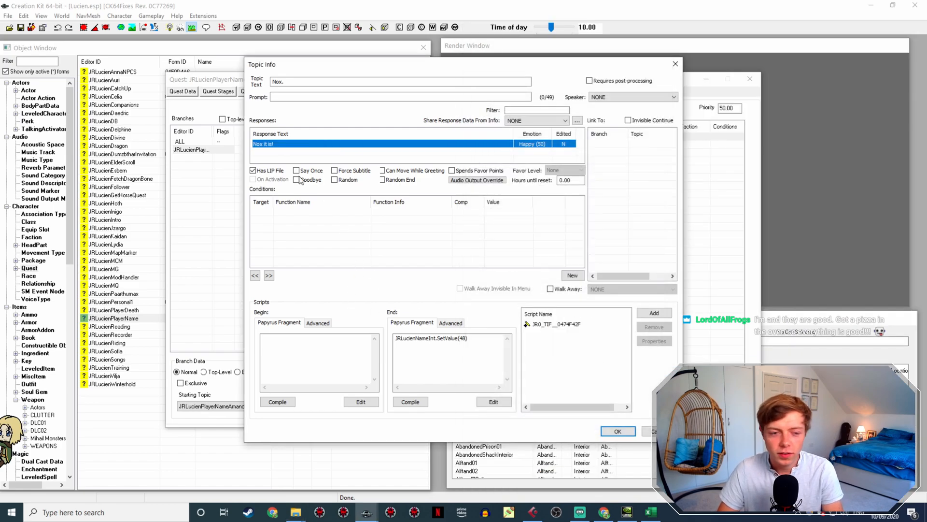
{"action": "double_click", "coordinate": [317, 144]}
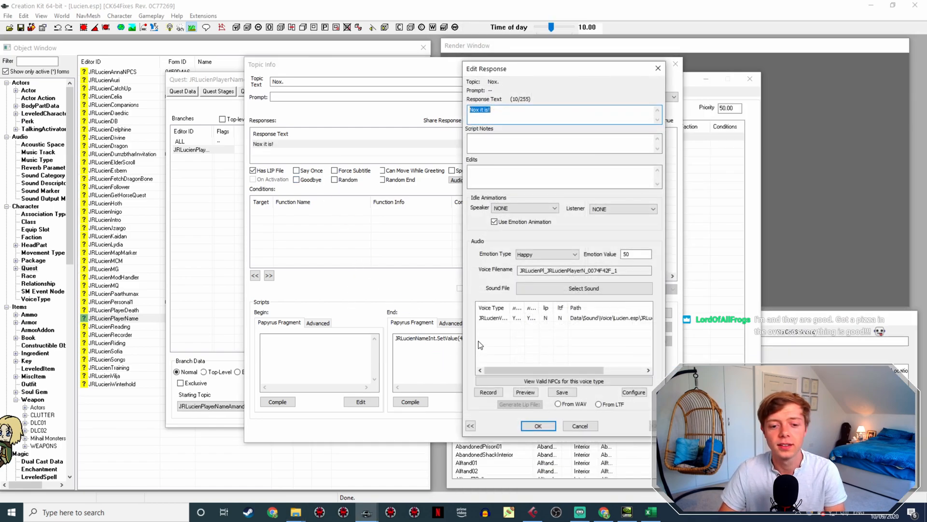
{"action": "left_click", "coordinate": [558, 319]}
{"action": "left_click", "coordinate": [533, 403]}
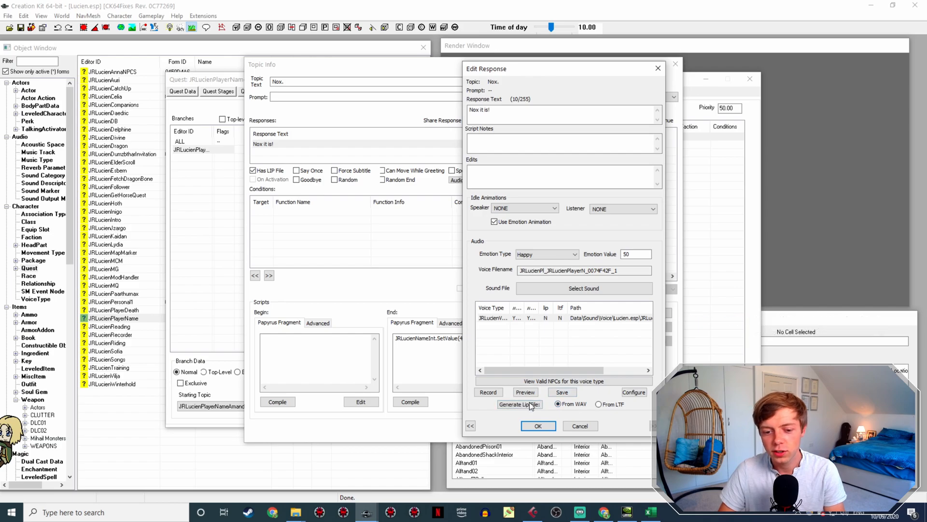
{"action": "left_click", "coordinate": [538, 426]}
{"action": "left_click", "coordinate": [619, 432]}
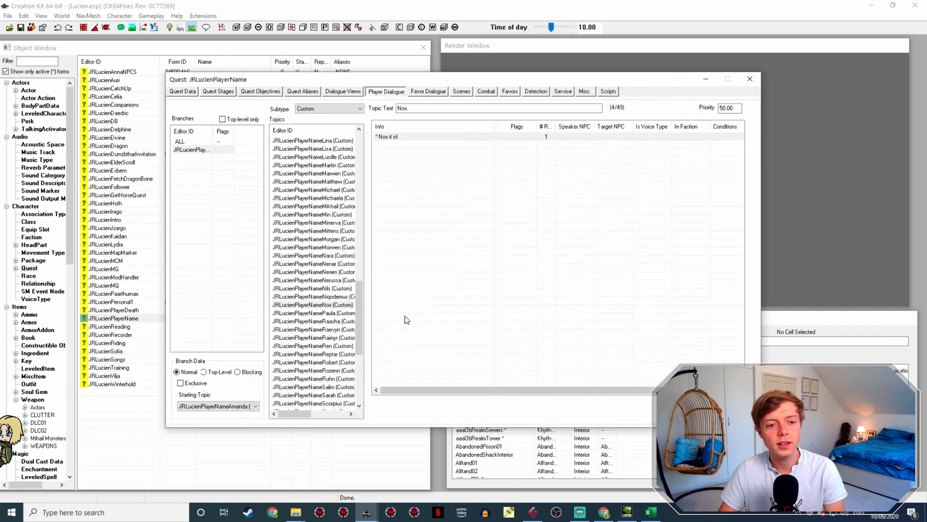
Step: Open the "Paula it is!" response of the JRLucienPlayerNamePaula topic and copy its voice filename
{"action": "left_click", "coordinate": [348, 314]}
{"action": "double_click", "coordinate": [434, 137]}
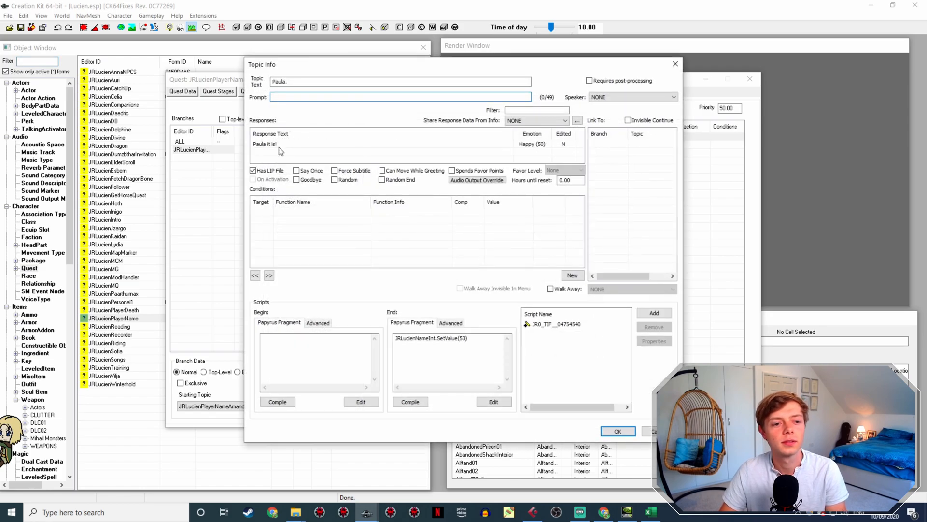
{"action": "double_click", "coordinate": [282, 143]}
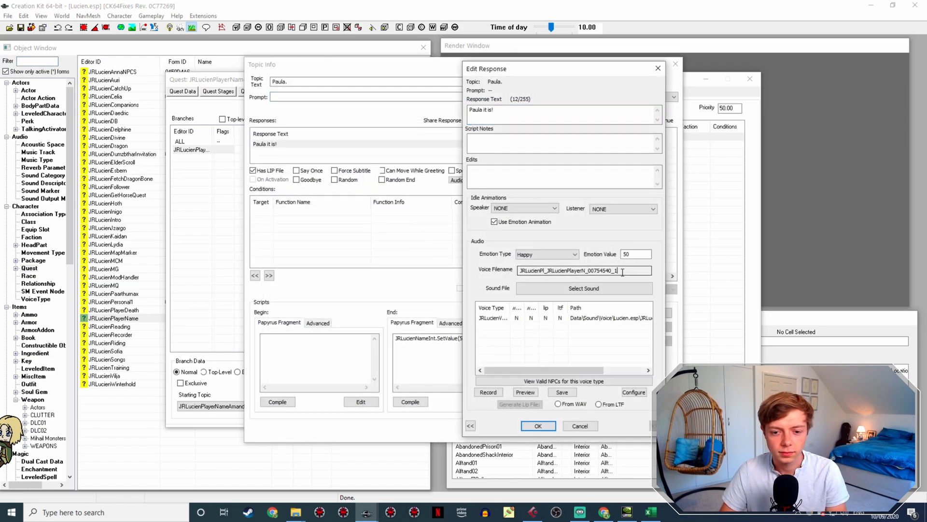
{"action": "double_click", "coordinate": [626, 272]}
{"action": "key", "text": "ctrl+c"}
Step: In File Explorer, rename LucienCustomNamesItIsPaula.wav in the JRLucienVoice folder to JRLucienPl_JRLucienPlayerN_00754540_1
{"action": "left_click", "coordinate": [296, 513]}
{"action": "left_click", "coordinate": [268, 461]}
{"action": "left_click", "coordinate": [608, 373]}
{"action": "key", "text": "F2"}
{"action": "key", "text": "ctrl+v"}
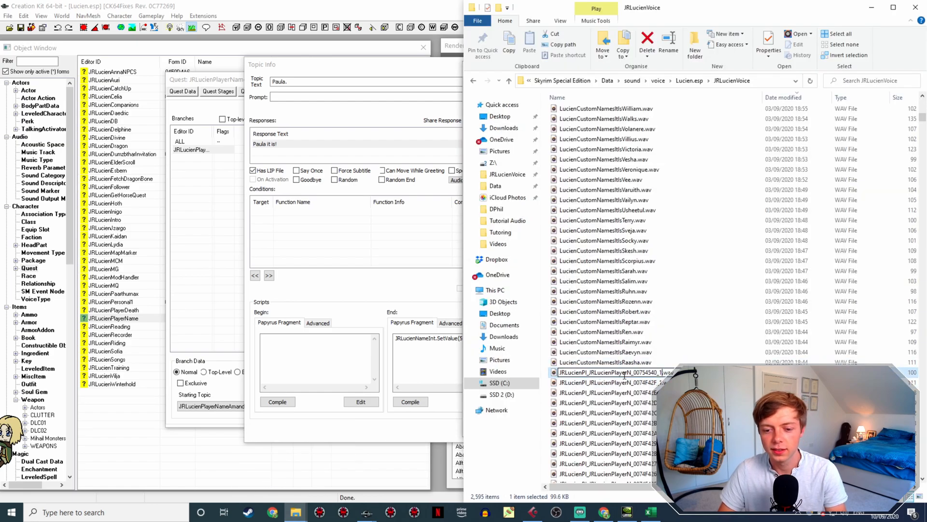
{"action": "key", "text": "Return"}
Step: In the Creation Kit, accept and reopen the "Paula it is!" response, then generate its lip file from the WAV and accept the topic info
{"action": "left_click", "coordinate": [417, 286]}
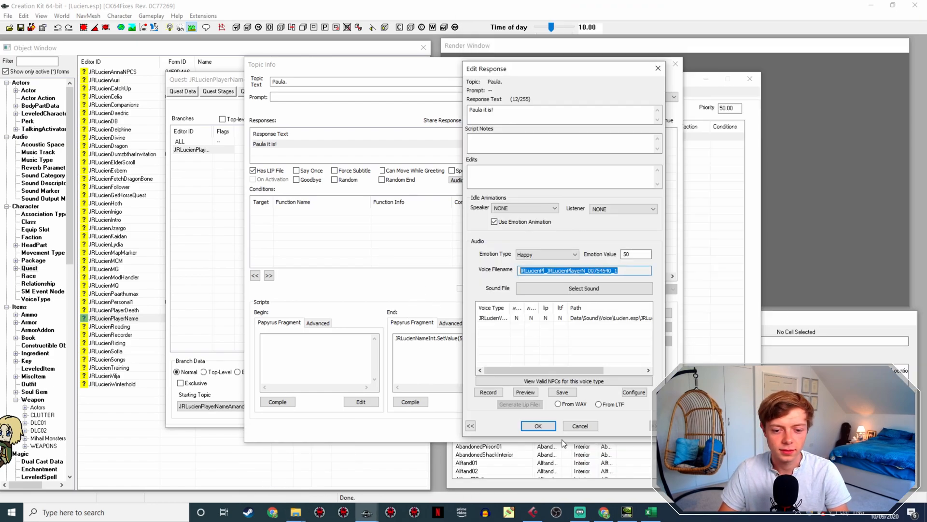
{"action": "left_click", "coordinate": [540, 428]}
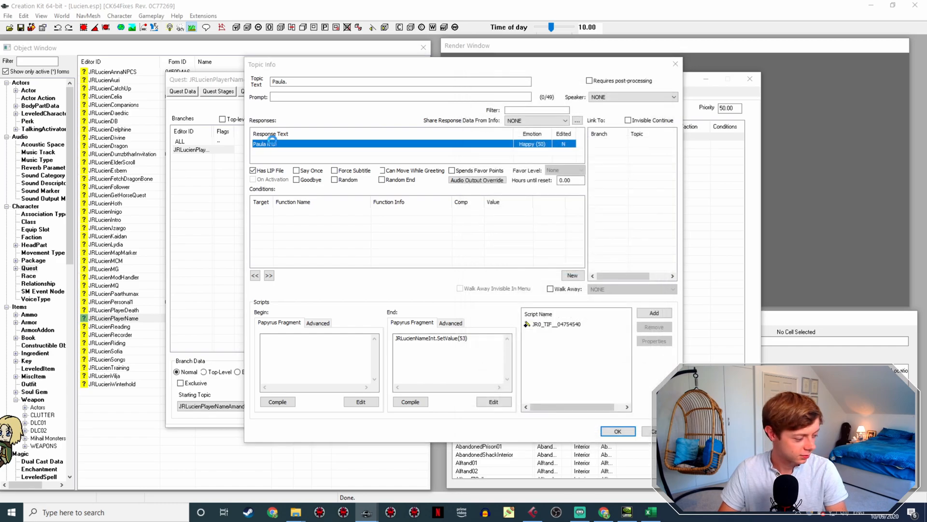
{"action": "double_click", "coordinate": [273, 144]}
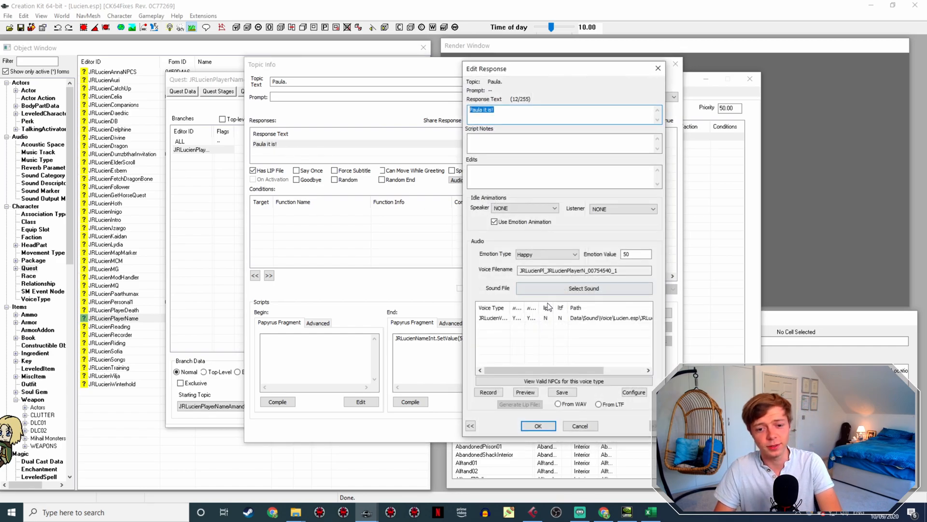
{"action": "left_click", "coordinate": [568, 319]}
{"action": "left_click", "coordinate": [559, 405]}
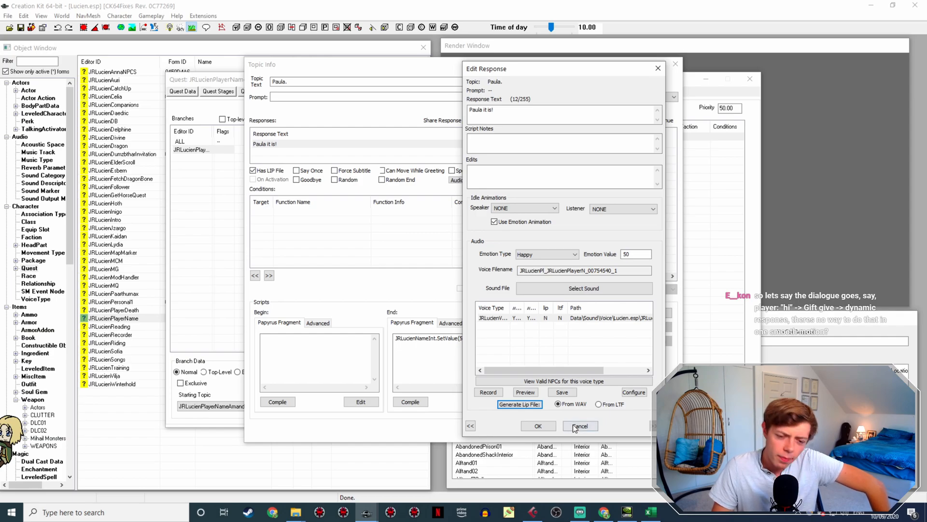
{"action": "left_click", "coordinate": [538, 425]}
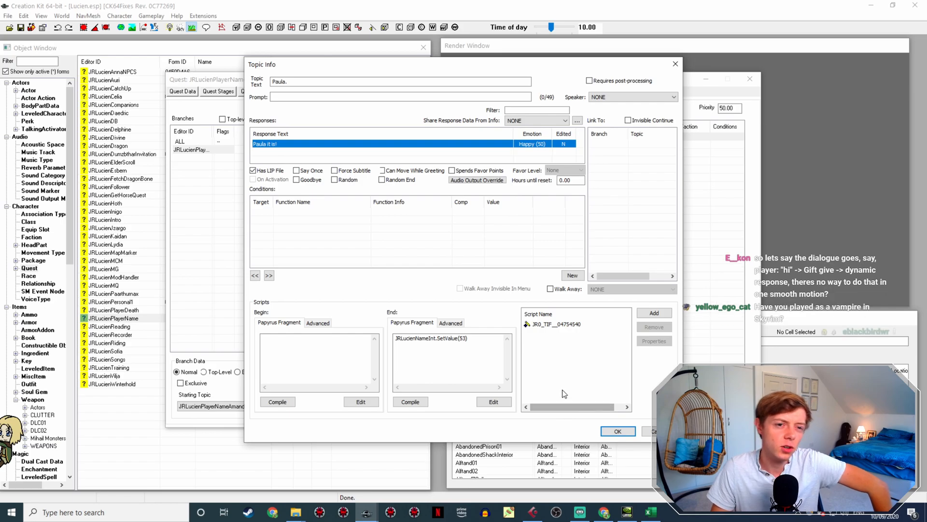
{"action": "left_click", "coordinate": [618, 431]}
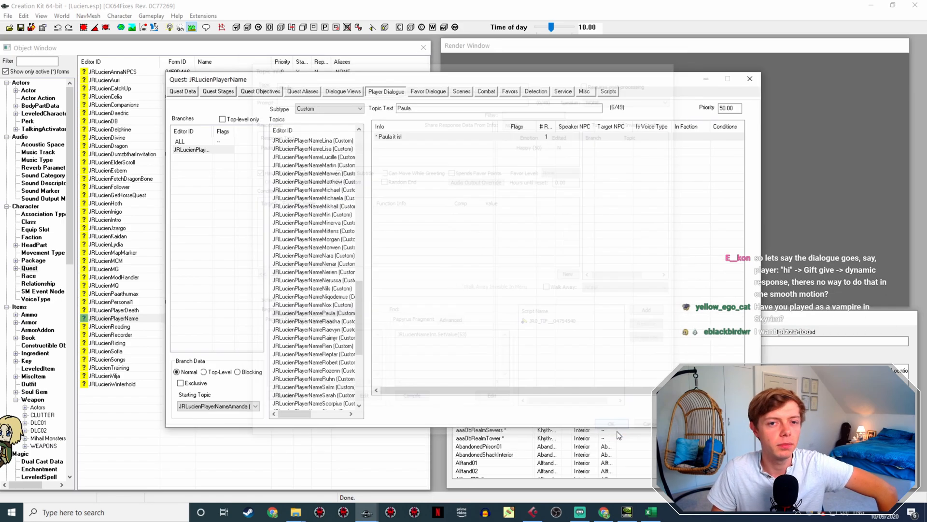
Step: Open the "Ra'asha it is!" response of the JRLucienPlayerNameRaasha topic and copy its voice filename
{"action": "left_click", "coordinate": [330, 321]}
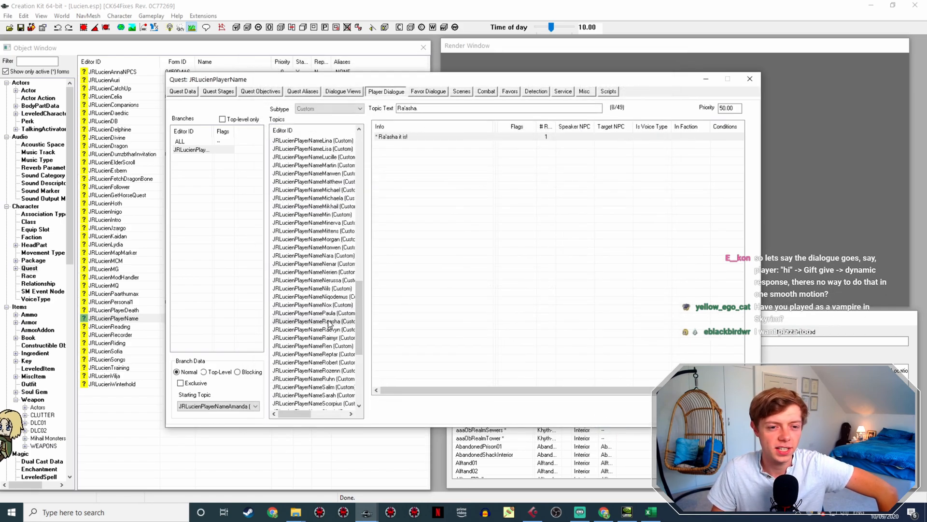
{"action": "double_click", "coordinate": [412, 137]}
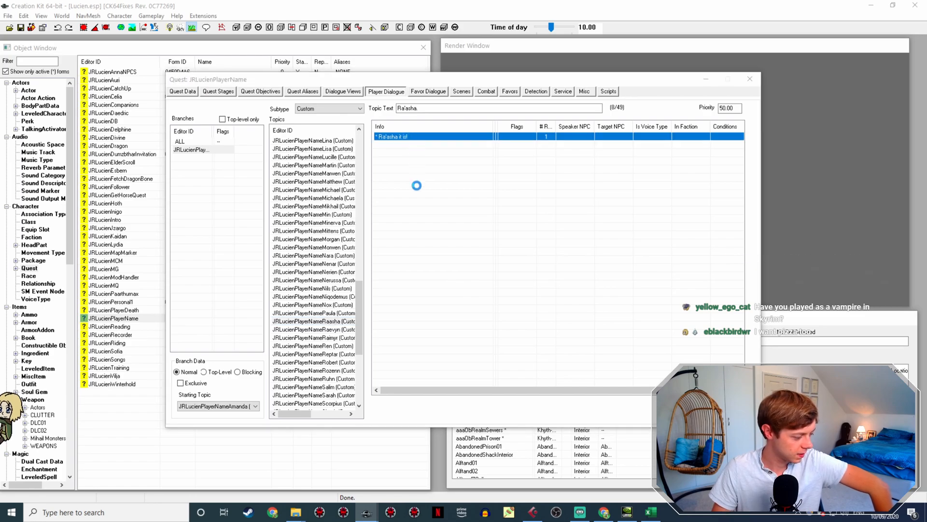
{"action": "double_click", "coordinate": [266, 144]}
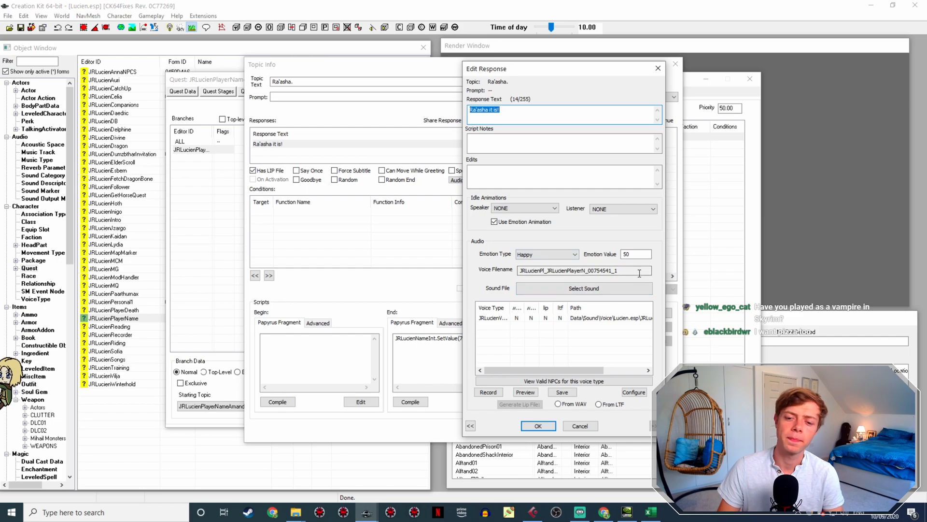
{"action": "double_click", "coordinate": [536, 271]}
{"action": "key", "text": "ctrl+c"}
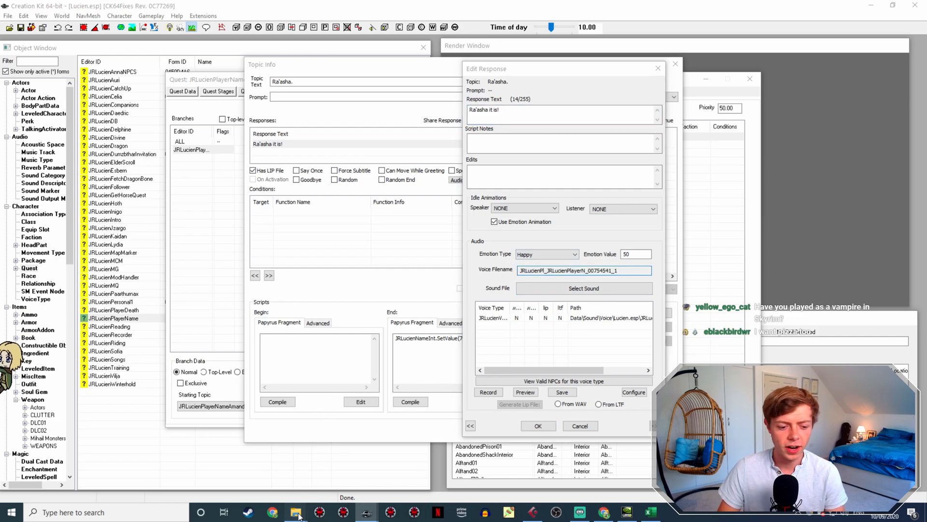
Step: In File Explorer, rename LucienCustomNamesItIsRaasha.wav in the JRLucienVoice folder to JRLucienPl_JRLucienPlayerN_00754541_1
{"action": "left_click", "coordinate": [295, 512]}
{"action": "left_click", "coordinate": [623, 372]}
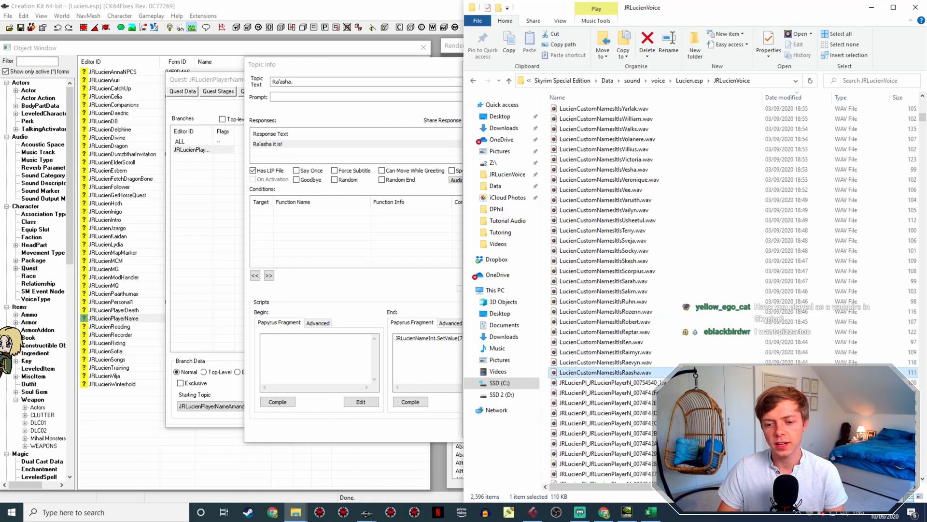
{"action": "key", "text": "F2"}
{"action": "key", "text": "ctrl+v"}
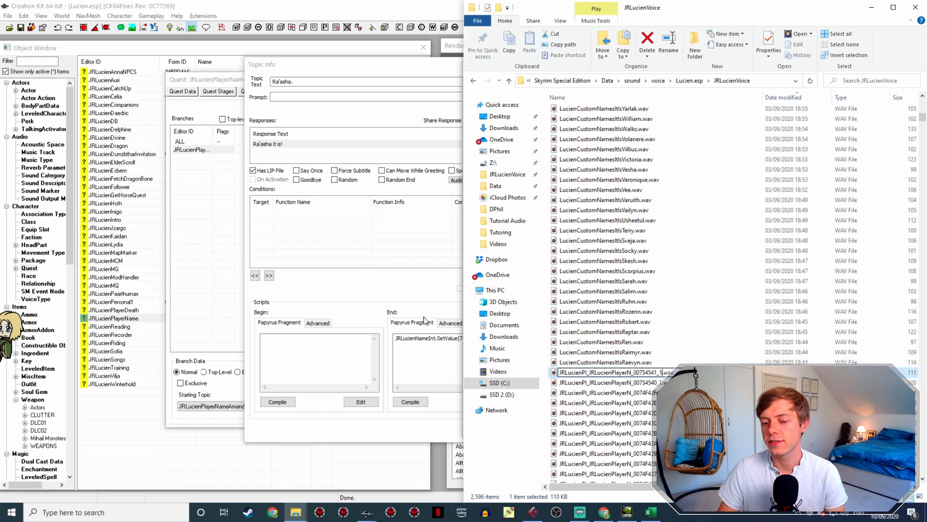
Step: In the Creation Kit, accept and reopen the "Ra'asha it is!" response, then generate its lip file from the WAV and accept the topic info
{"action": "left_click", "coordinate": [332, 250]}
{"action": "left_click", "coordinate": [545, 428]}
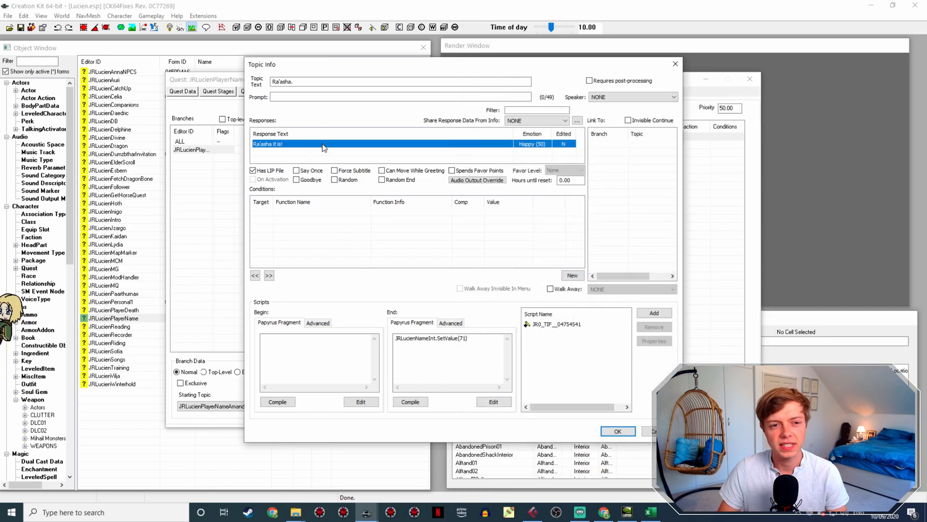
{"action": "double_click", "coordinate": [324, 144]}
{"action": "left_click", "coordinate": [566, 404]}
{"action": "left_click", "coordinate": [535, 406]}
{"action": "left_click", "coordinate": [540, 426]}
{"action": "left_click", "coordinate": [619, 431]}
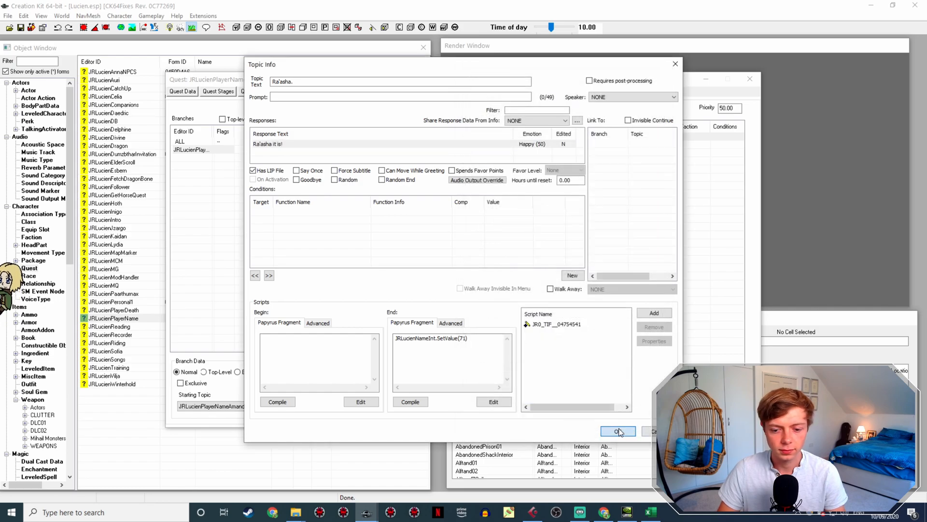
Step: Open the "Raevyn it is!" response of the JRLucienPlayerNameRaevyn topic and copy its voice filename
{"action": "left_click", "coordinate": [317, 329]}
{"action": "left_click", "coordinate": [394, 137]}
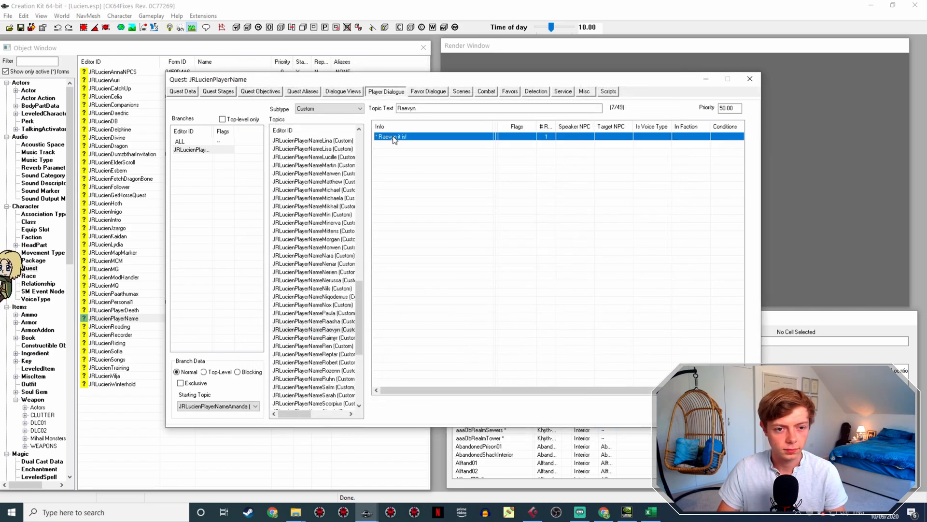
{"action": "double_click", "coordinate": [393, 137]}
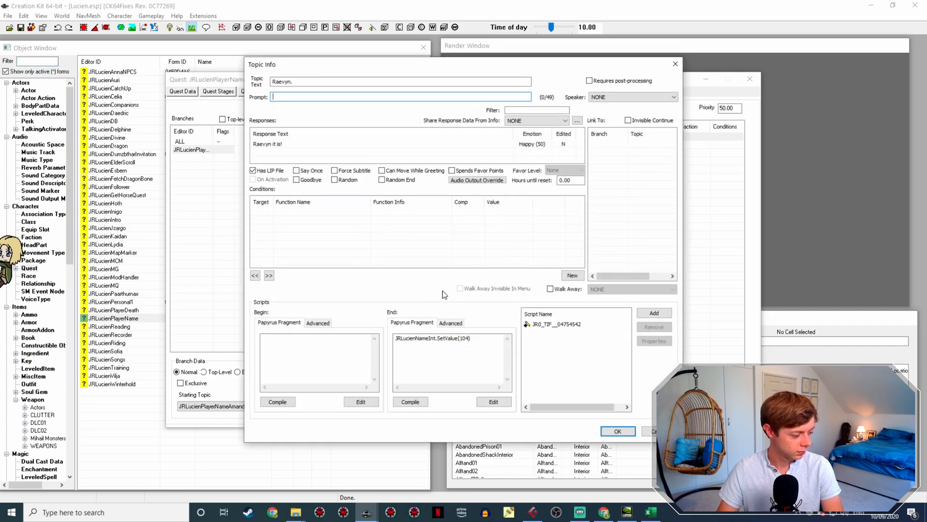
{"action": "double_click", "coordinate": [313, 144]}
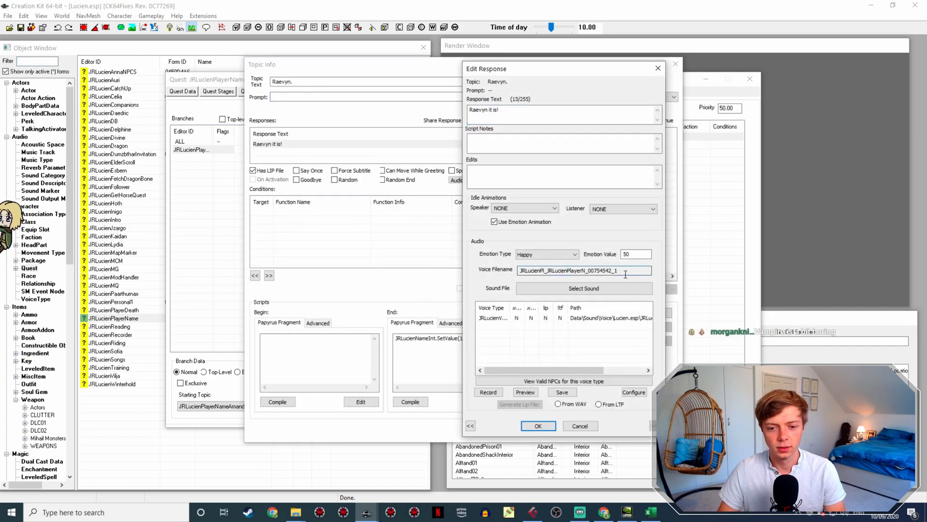
{"action": "double_click", "coordinate": [647, 273]}
{"action": "key", "text": "ctrl+c"}
Step: In File Explorer, rename LucienCustomNamesItIsRaevyn.wav in the JRLucienVoice folder to JRLucienPl_JRLucienPlayerN_00754542_1
{"action": "left_click", "coordinate": [296, 512]}
{"action": "left_click", "coordinate": [262, 484]}
{"action": "left_click", "coordinate": [627, 372]}
{"action": "key", "text": "F2"}
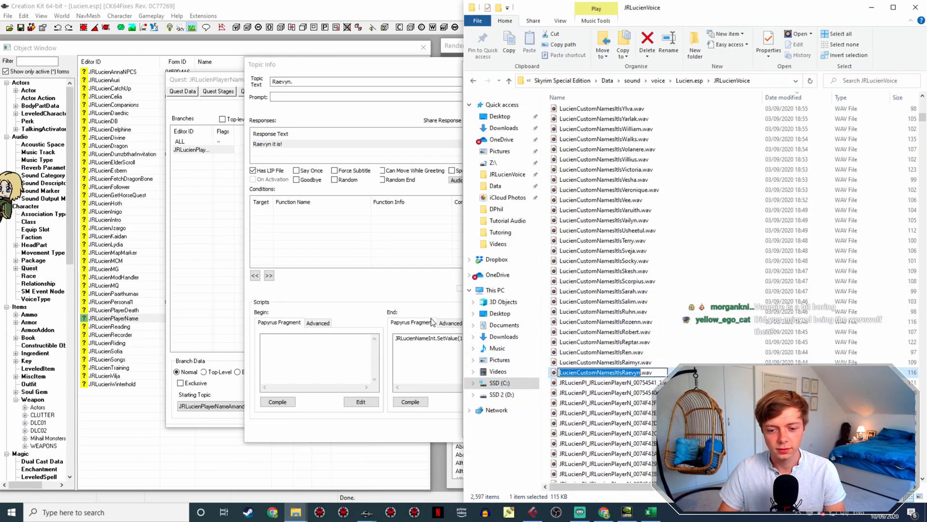
{"action": "key", "text": "ctrl+v"}
Step: In the Creation Kit, accept and reopen the "Raevyn it is!" response, then generate its lip file from the WAV and accept the topic info
{"action": "left_click", "coordinate": [393, 298]}
{"action": "left_click", "coordinate": [538, 427]}
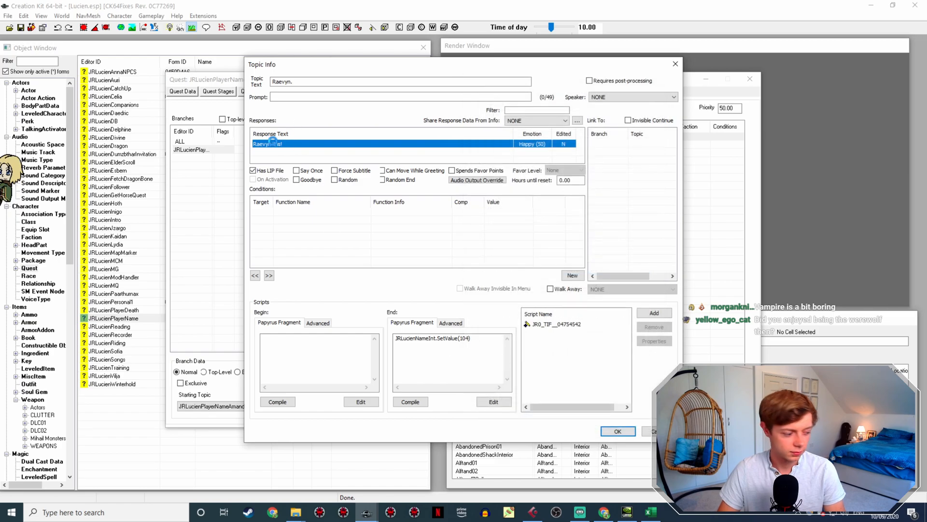
{"action": "double_click", "coordinate": [273, 143]}
{"action": "left_click", "coordinate": [579, 318]}
{"action": "left_click", "coordinate": [581, 405]}
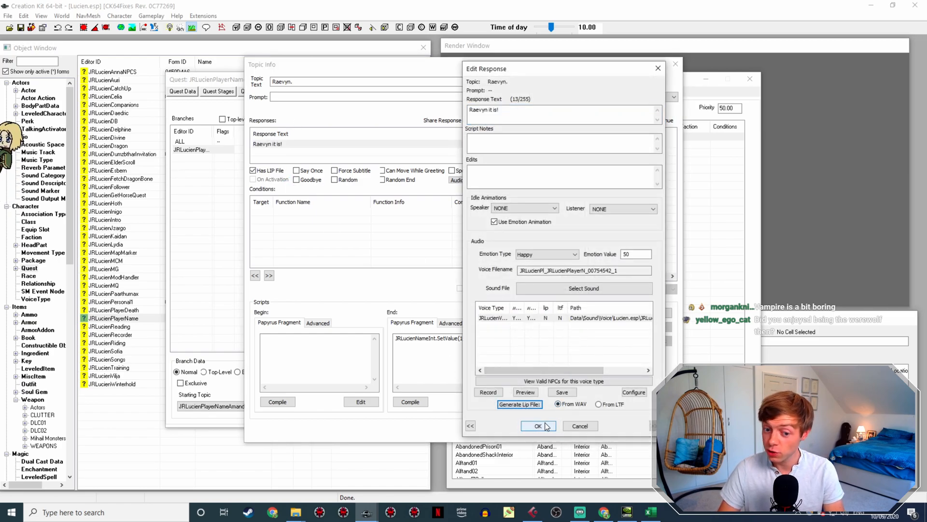
{"action": "left_click", "coordinate": [538, 426]}
{"action": "left_click", "coordinate": [606, 427]}
Step: Open the "Raimyr it is!" response of the JRLucienPlayerNameRaimyr topic and copy its voice filename
{"action": "left_click", "coordinate": [329, 337]}
{"action": "left_click", "coordinate": [396, 137]}
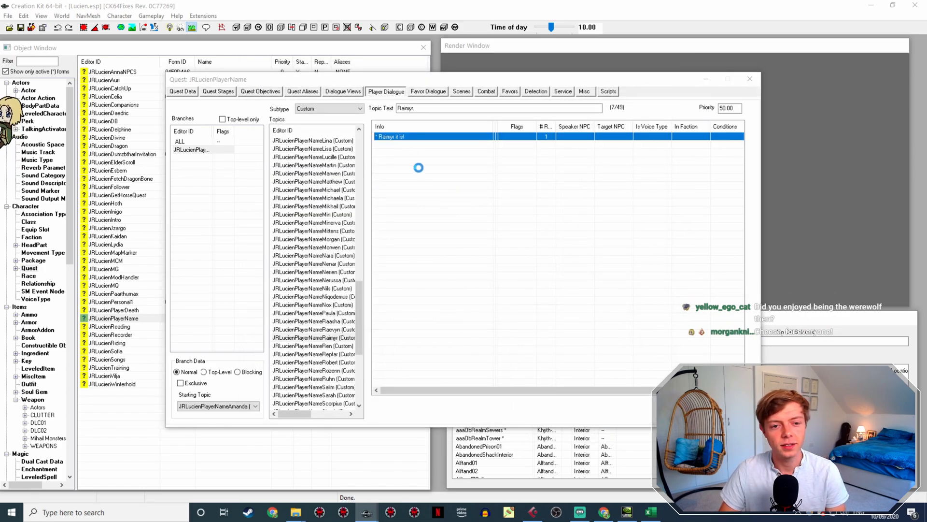
{"action": "double_click", "coordinate": [288, 144]}
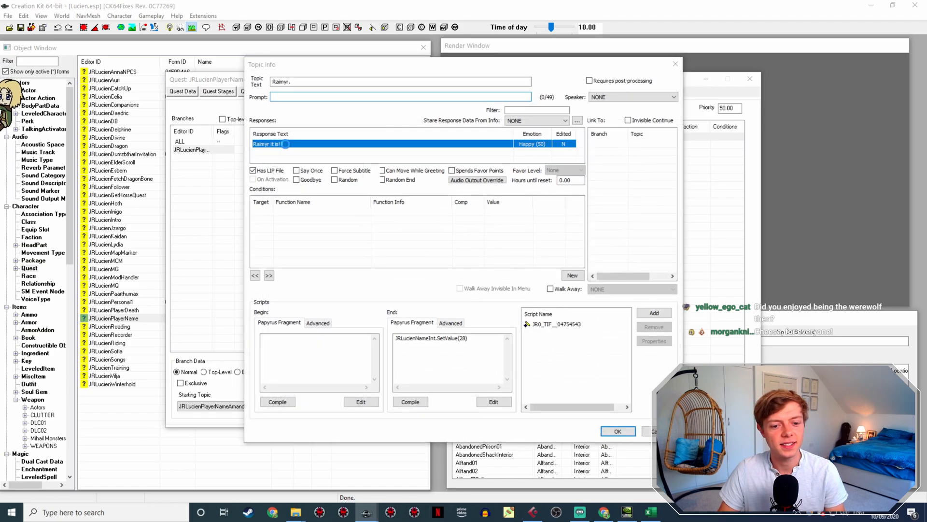
{"action": "left_click_drag", "start_coordinate": [622, 272], "coordinate": [503, 274]}
{"action": "key", "text": "ctrl+c"}
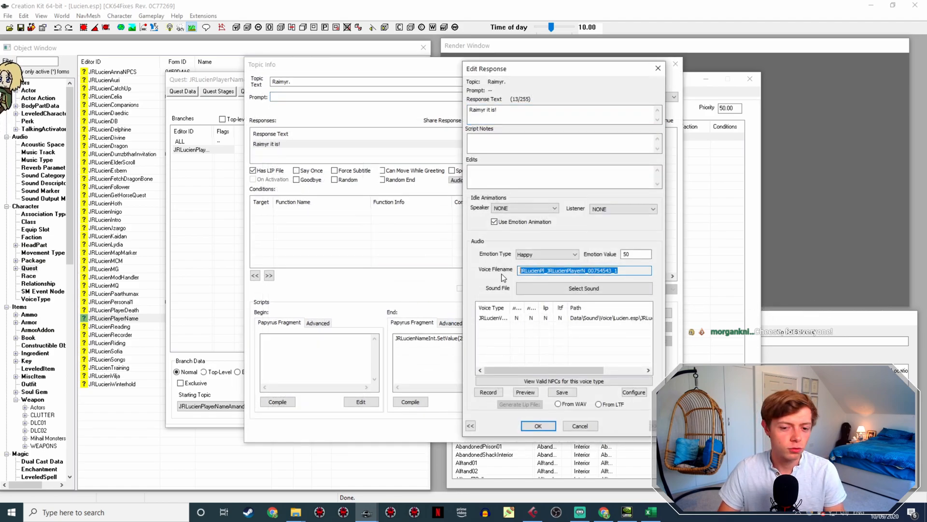
Step: In File Explorer, rename LucienCustomNamesItIsRaimyr.wav in the JRLucienVoice folder to JRLucienPl_JRLucienPlayerN_00754543_1
{"action": "mouse_move", "coordinate": [294, 511]}
{"action": "left_click", "coordinate": [265, 471]}
{"action": "left_click", "coordinate": [628, 373]}
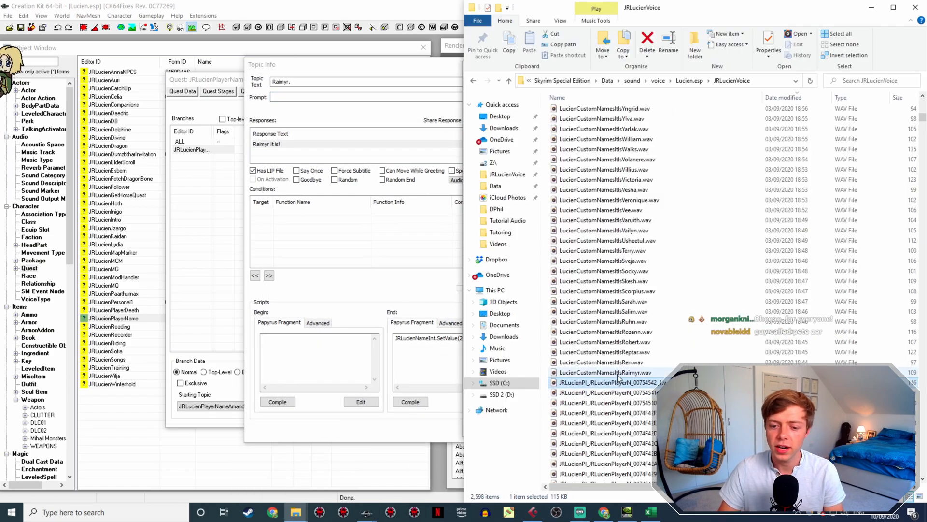
{"action": "key", "text": "F2"}
{"action": "key", "text": "ctrl+v"}
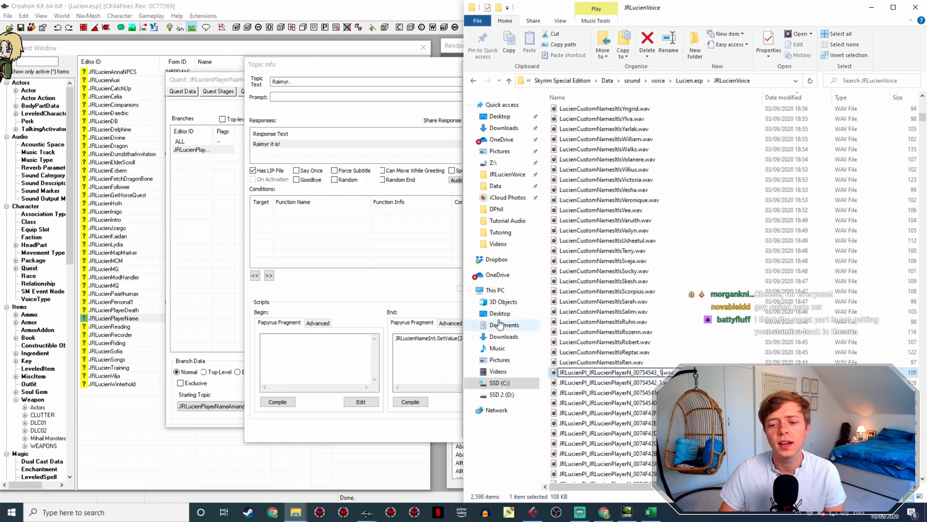
Step: In the Creation Kit, accept and reopen the "Raimyr it is!" response, then generate its lip file from the WAV and accept the topic info
{"action": "left_click", "coordinate": [401, 251]}
{"action": "left_click", "coordinate": [538, 426]}
{"action": "double_click", "coordinate": [320, 144]}
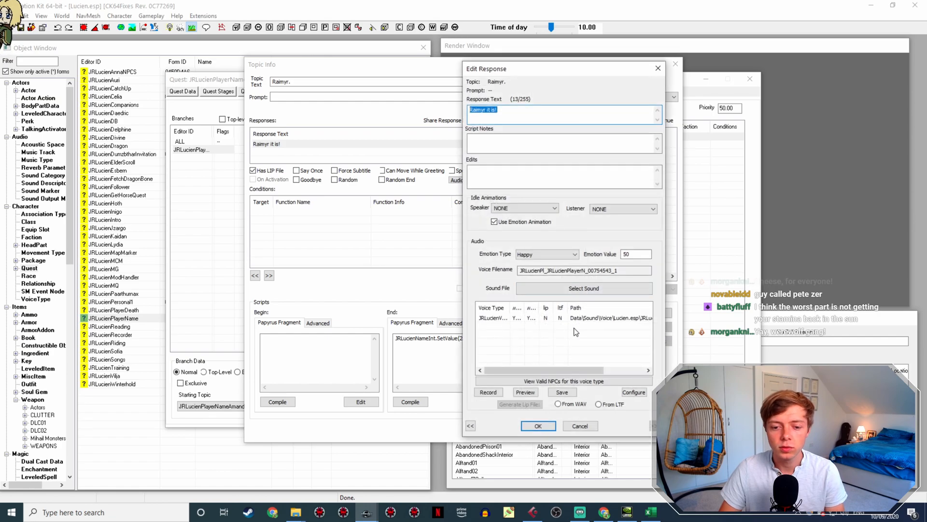
{"action": "left_click", "coordinate": [559, 404]}
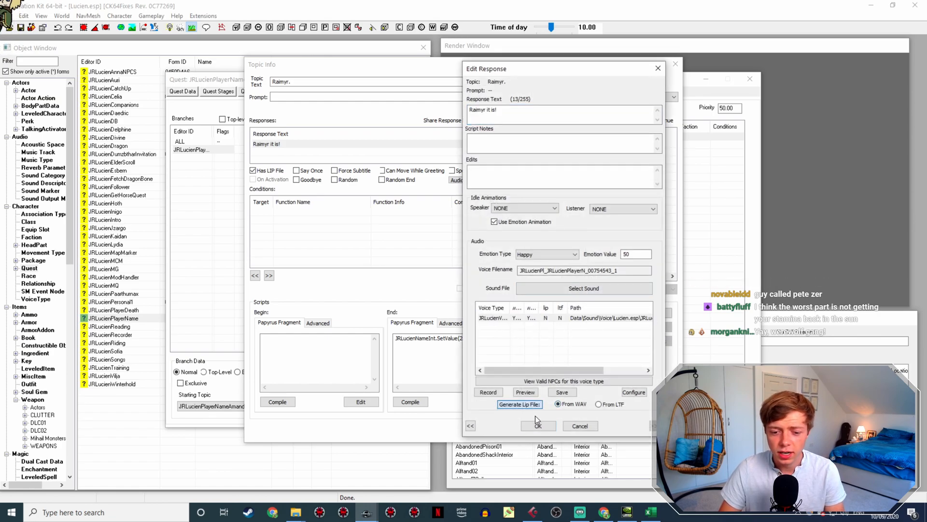
{"action": "left_click", "coordinate": [537, 425]}
{"action": "left_click", "coordinate": [604, 426]}
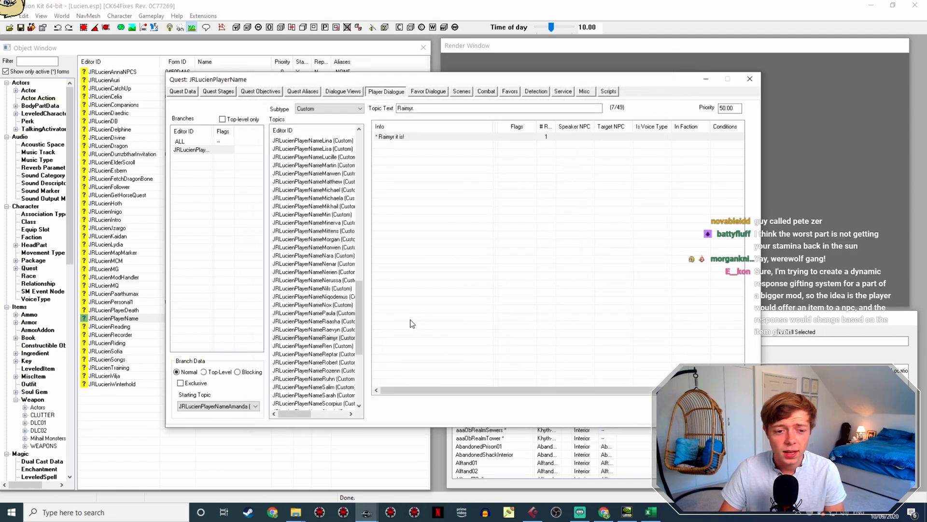
Step: Open the "Ren it is!" response of the JRLucienPlayerNameRen topic and copy its voice filename
{"action": "left_click", "coordinate": [338, 346]}
{"action": "double_click", "coordinate": [395, 138]}
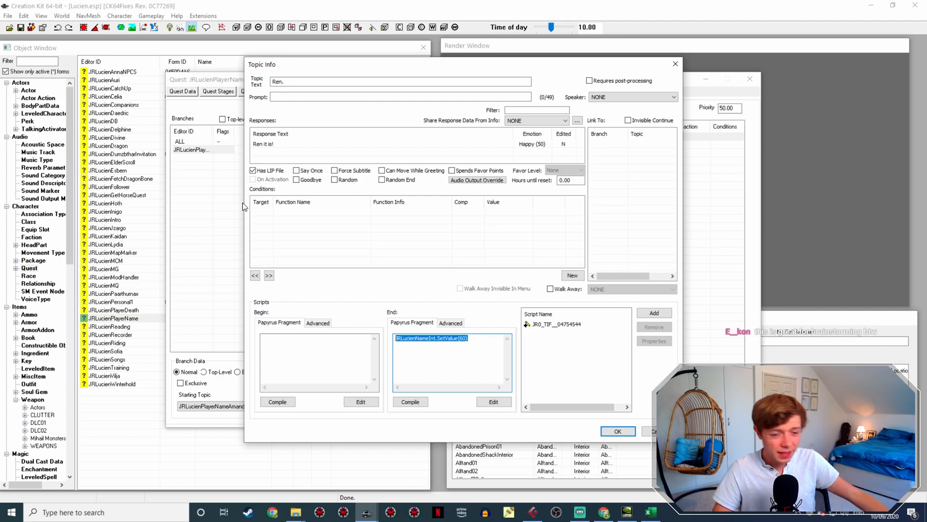
{"action": "double_click", "coordinate": [299, 144]}
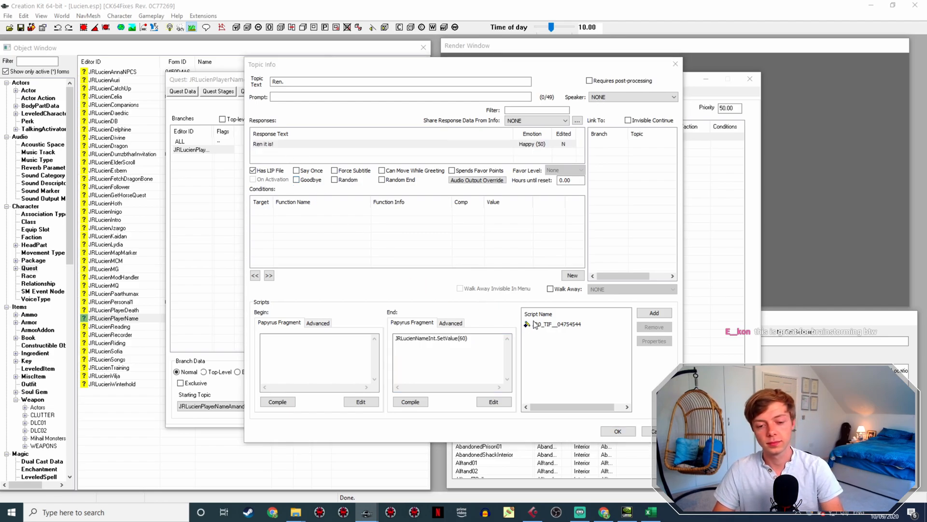
{"action": "double_click", "coordinate": [579, 271]}
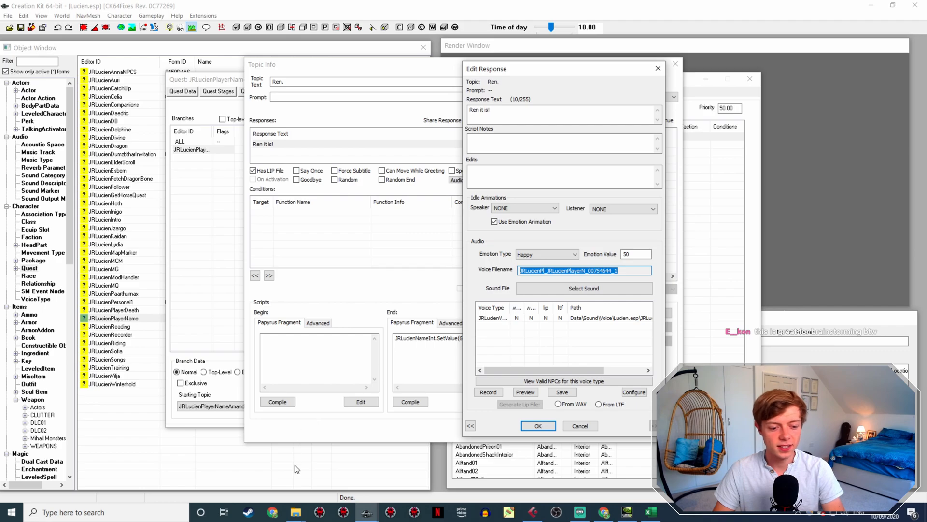
Step: In File Explorer, rename LucienCustomNamesItIsRen.wav in the JRLucienVoice folder to JRLucienPl_JRLucienPlayerN_00754544_1
{"action": "left_click", "coordinate": [295, 512]}
{"action": "left_click", "coordinate": [636, 372]}
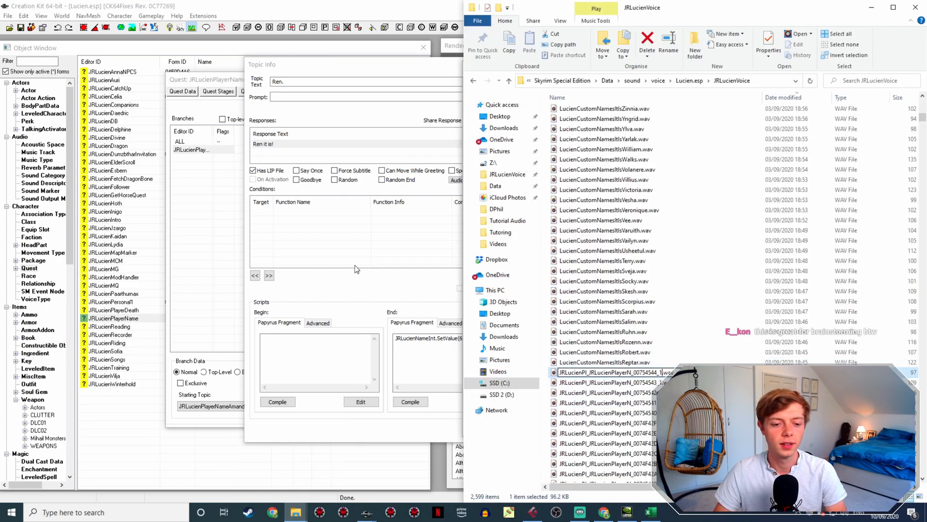
Step: In the Creation Kit, accept and reopen the "Ren it is!" response, then generate its lip file from the WAV and accept the topic info
{"action": "left_click", "coordinate": [352, 267]}
{"action": "double_click", "coordinate": [305, 144]}
{"action": "left_click", "coordinate": [558, 318]}
{"action": "left_click", "coordinate": [560, 404]}
{"action": "left_click", "coordinate": [534, 404]}
{"action": "left_click", "coordinate": [538, 426]}
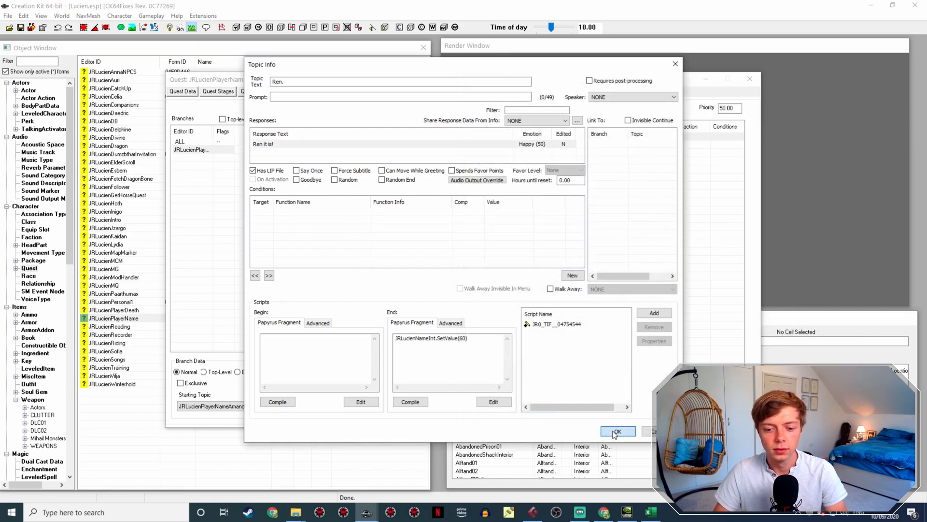
{"action": "left_click", "coordinate": [616, 428]}
Step: Open the "Reptar it is!" response of the JRLucienPlayerNameReptar topic and copy its voice filename
{"action": "left_click", "coordinate": [344, 354]}
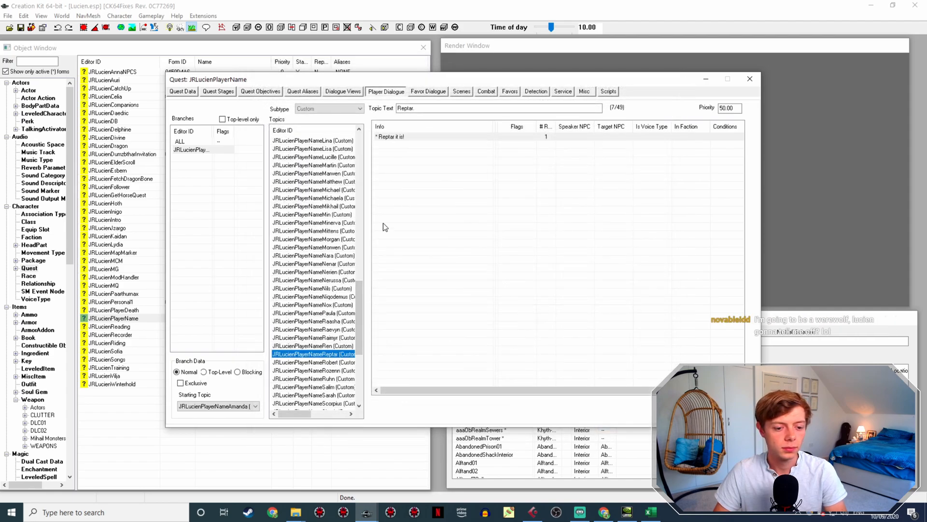
{"action": "double_click", "coordinate": [410, 137]}
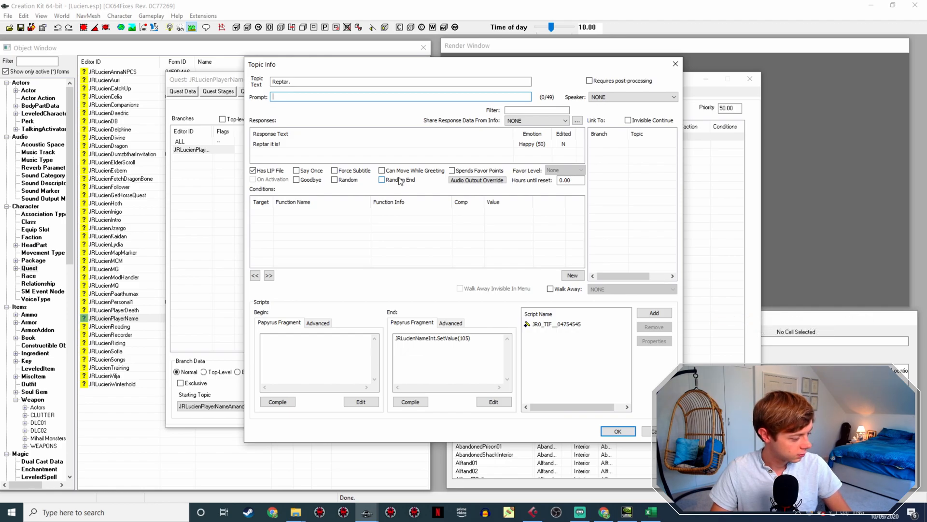
{"action": "double_click", "coordinate": [318, 144]}
{"action": "left_click_drag", "start_coordinate": [624, 270], "coordinate": [407, 264]}
{"action": "key", "text": "ctrl+c"}
Step: In File Explorer, rename LucienCustomNamesItIsReptar.wav in the JRLucienVoice folder to JRLucienPl_JRLucienPlayerN_00754545_1
{"action": "left_click", "coordinate": [296, 512]}
{"action": "left_click", "coordinate": [275, 478]}
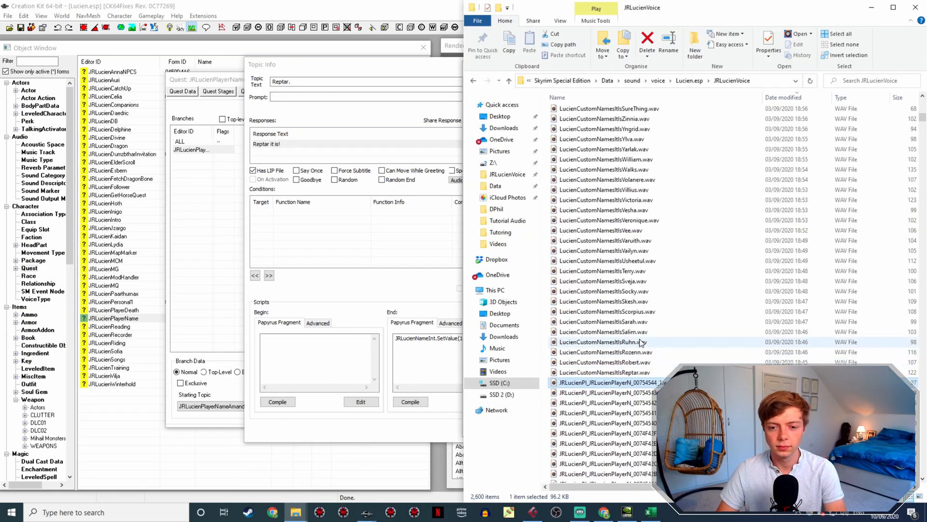
{"action": "left_click", "coordinate": [657, 374]}
{"action": "key", "text": "F2"}
{"action": "key", "text": "ctrl+v"}
Step: In the Creation Kit, accept and reopen the "Reptar it is!" response, then generate its lip file from the WAV and accept the topic info
{"action": "left_click", "coordinate": [348, 275]}
{"action": "left_click", "coordinate": [537, 425]}
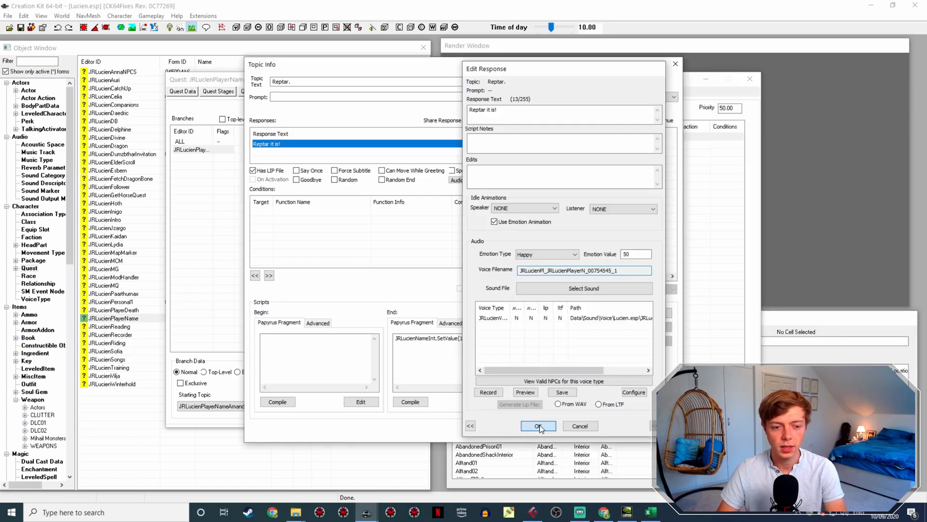
{"action": "double_click", "coordinate": [315, 144]}
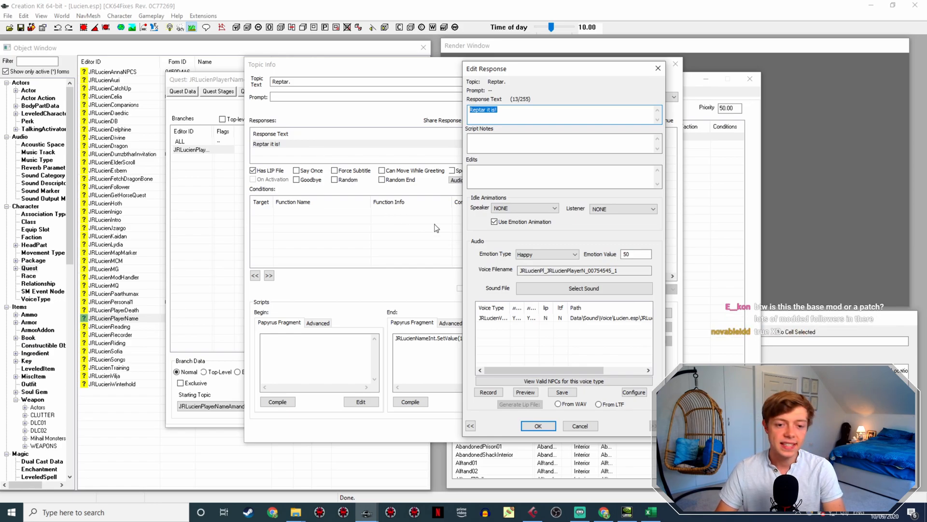
{"action": "left_click", "coordinate": [582, 318]}
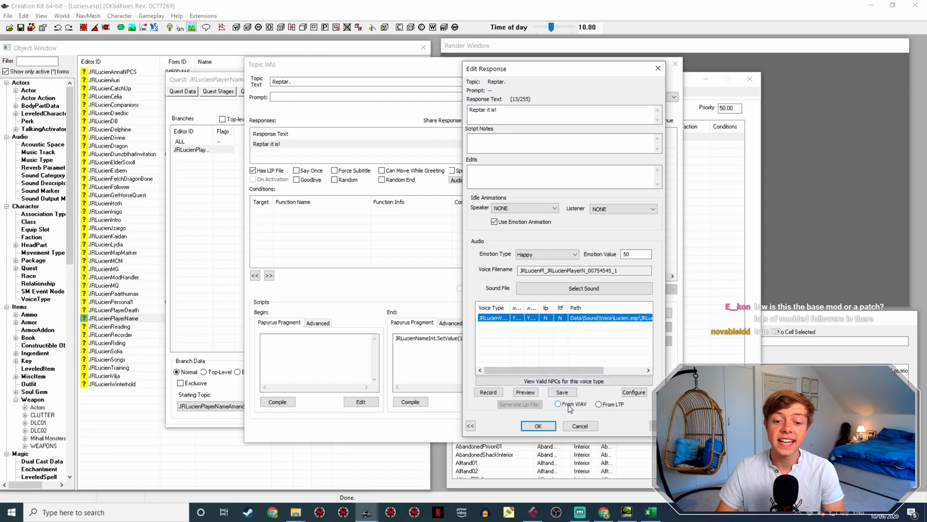
{"action": "left_click", "coordinate": [570, 405]}
{"action": "left_click", "coordinate": [538, 425]}
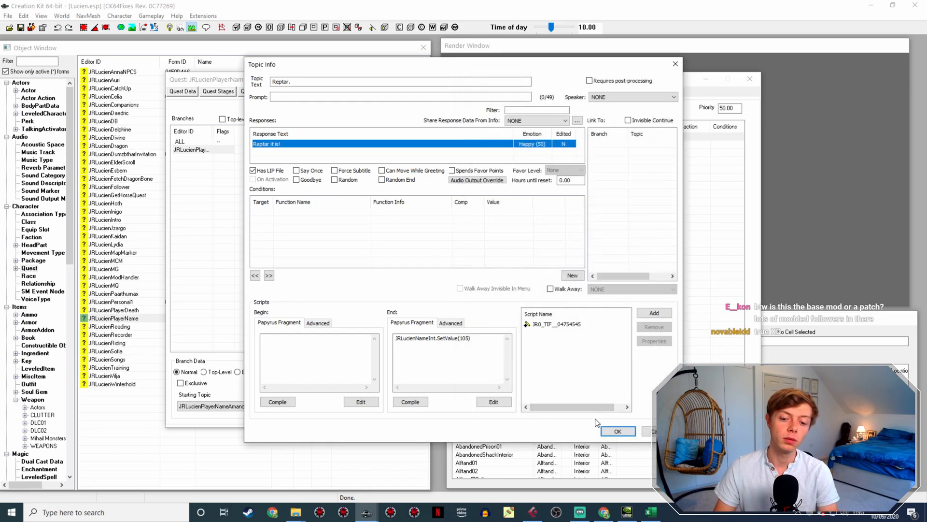
{"action": "left_click", "coordinate": [617, 431]}
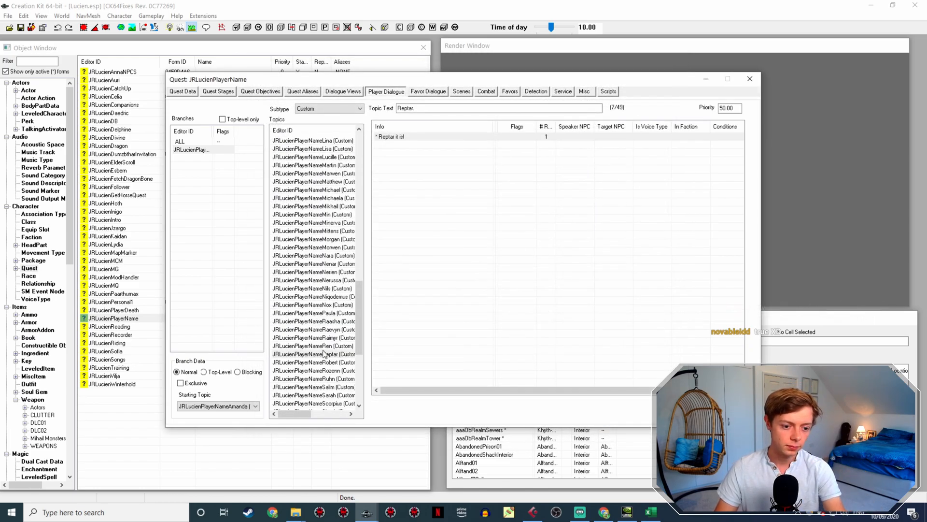
Step: Open the "Robert it is!" response of the JRLucienPlayerNameRobert topic and copy its voice filename
{"action": "left_click", "coordinate": [328, 362]}
{"action": "double_click", "coordinate": [416, 137]}
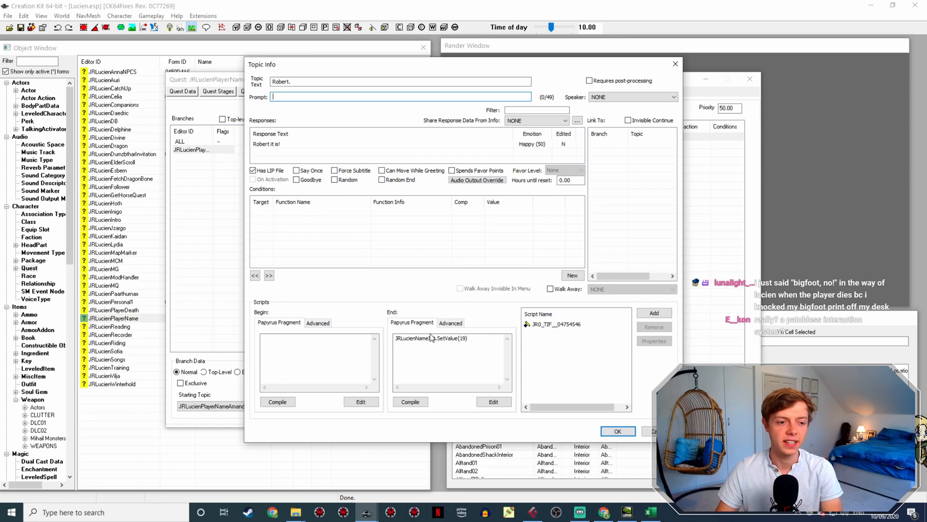
{"action": "double_click", "coordinate": [289, 145]}
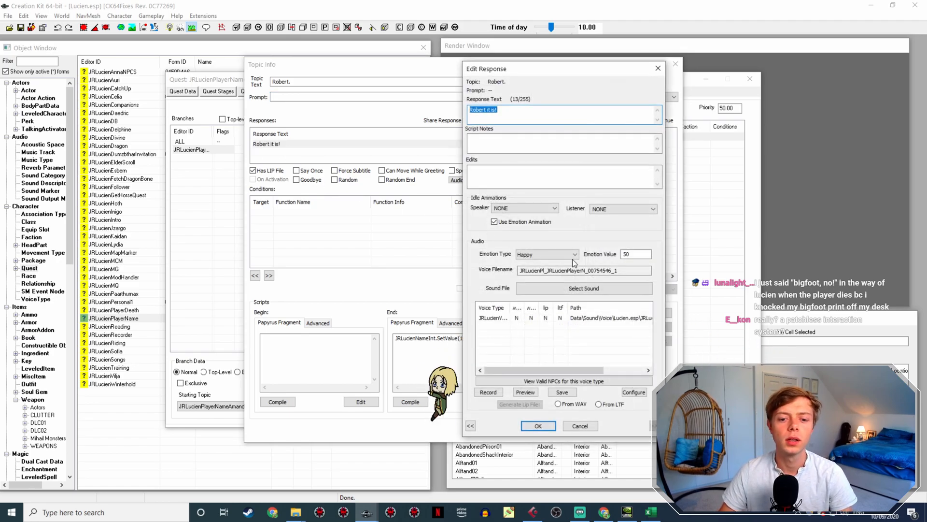
{"action": "left_click_drag", "start_coordinate": [622, 270], "coordinate": [509, 269]}
{"action": "key", "text": "ctrl+c"}
Step: In File Explorer, rename LucienCustomNamesItIsRobert.wav in the JRLucienVoice folder to JRLucienPl_JRLucienPlayerN_00754546_1
{"action": "left_click", "coordinate": [295, 513]}
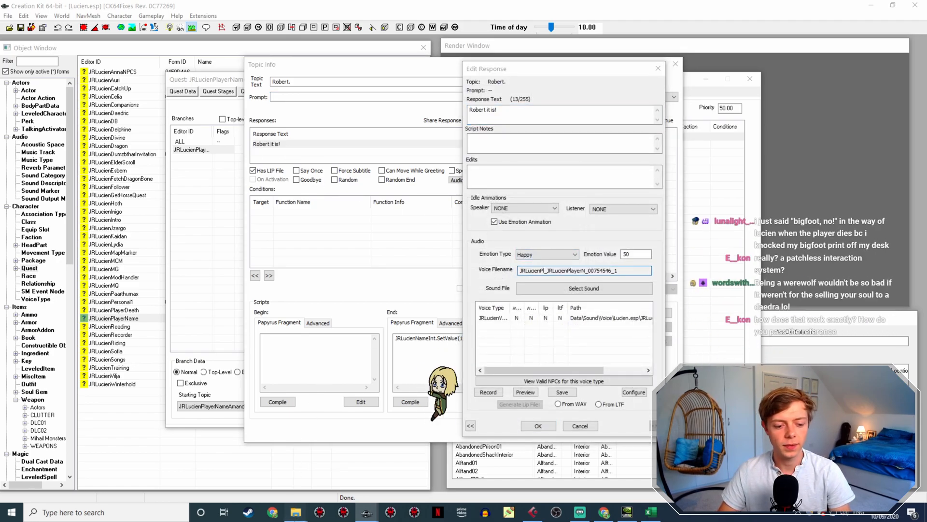
{"action": "left_click", "coordinate": [274, 488]}
{"action": "left_click", "coordinate": [649, 374]}
{"action": "left_click", "coordinate": [649, 374]}
{"action": "key", "text": "ctrl+v"}
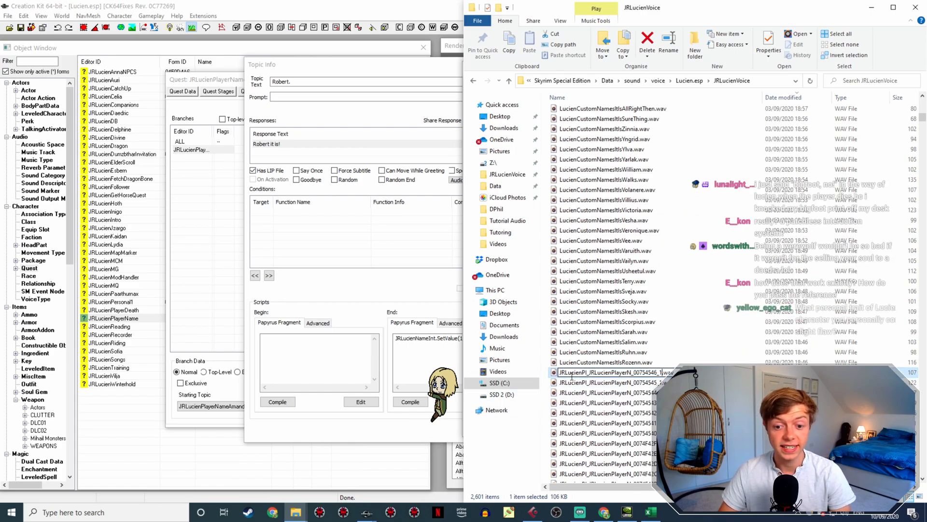
Step: In the Creation Kit, accept and reopen the "Robert it is!" response, then generate its lip file from the WAV and accept the topic info
{"action": "left_click", "coordinate": [352, 266]}
{"action": "left_click", "coordinate": [535, 426]}
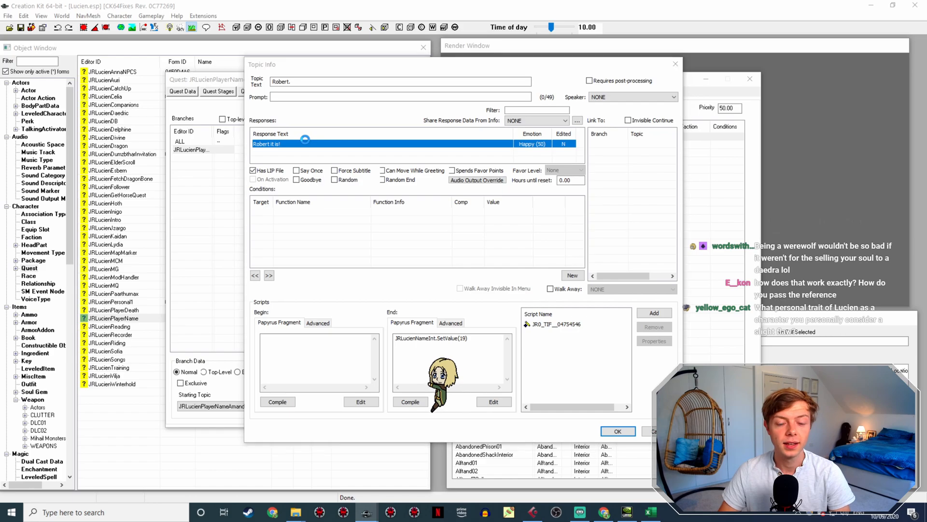
{"action": "left_click", "coordinate": [530, 319]}
{"action": "left_click", "coordinate": [562, 393]}
{"action": "left_click", "coordinate": [538, 426]}
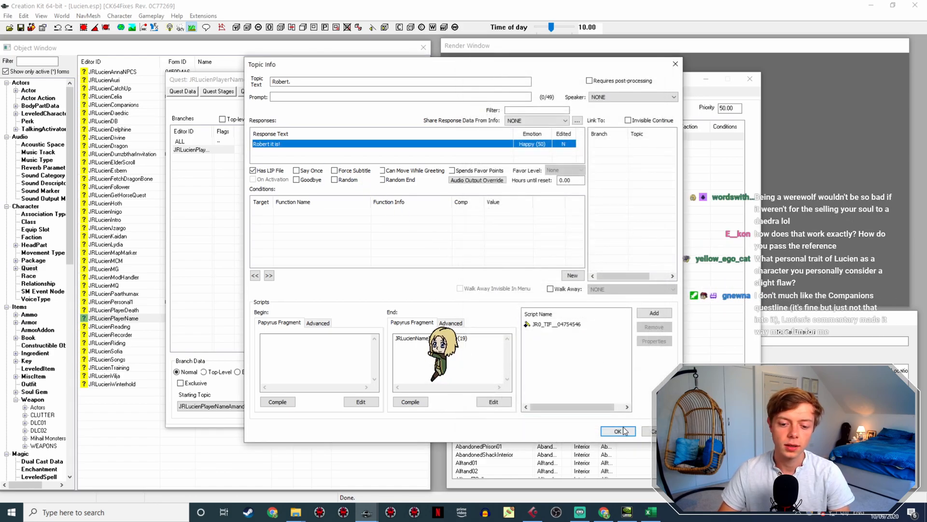
{"action": "left_click", "coordinate": [619, 430]}
Step: Open the "Rozenn it is!" response of the JRLucienPlayerNameRozenn topic and copy its voice filename
{"action": "left_click", "coordinate": [328, 370]}
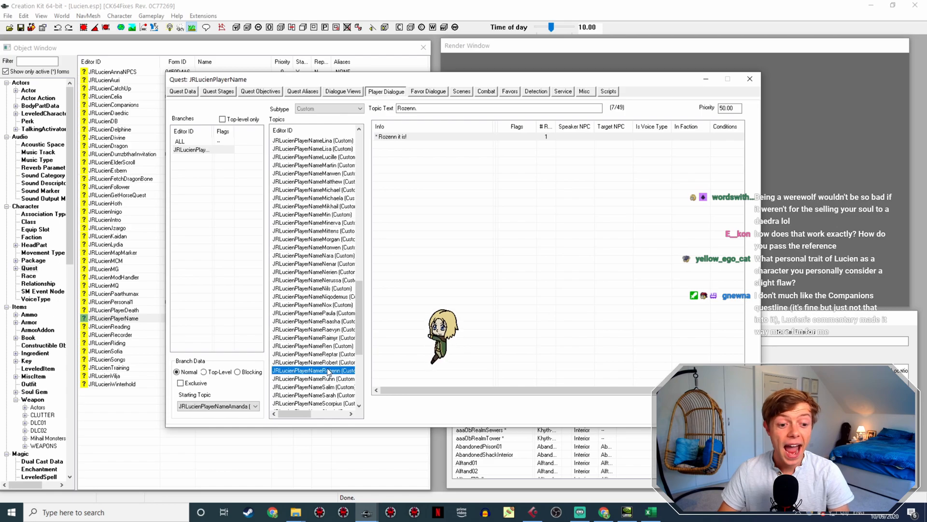
{"action": "double_click", "coordinate": [413, 137]}
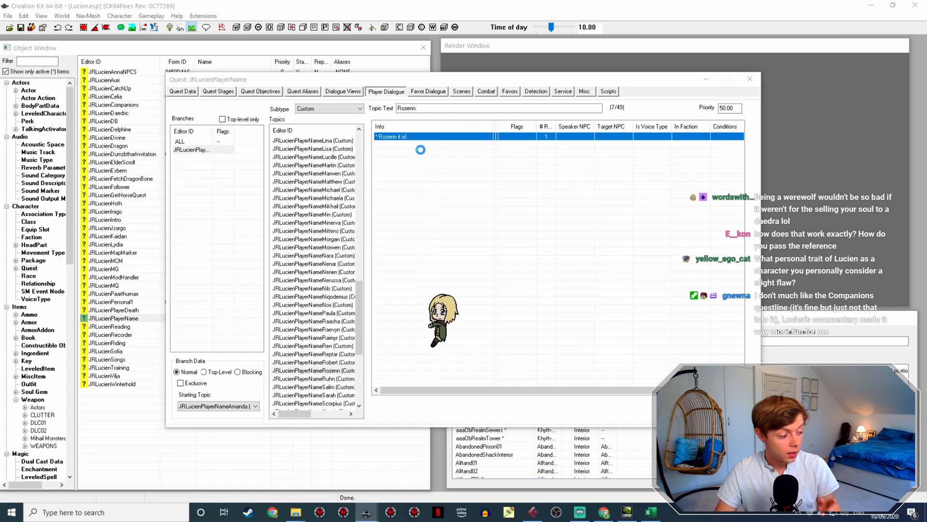
{"action": "double_click", "coordinate": [330, 144]}
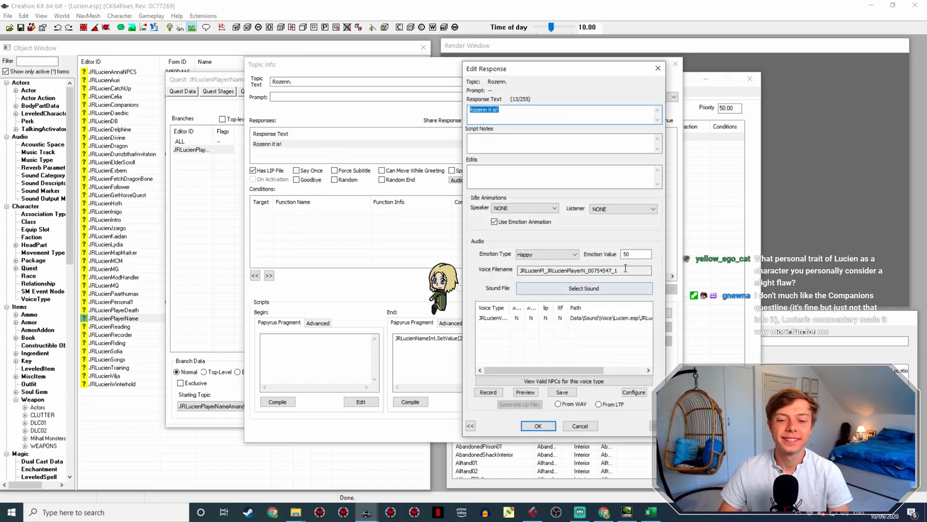
{"action": "double_click", "coordinate": [625, 270]}
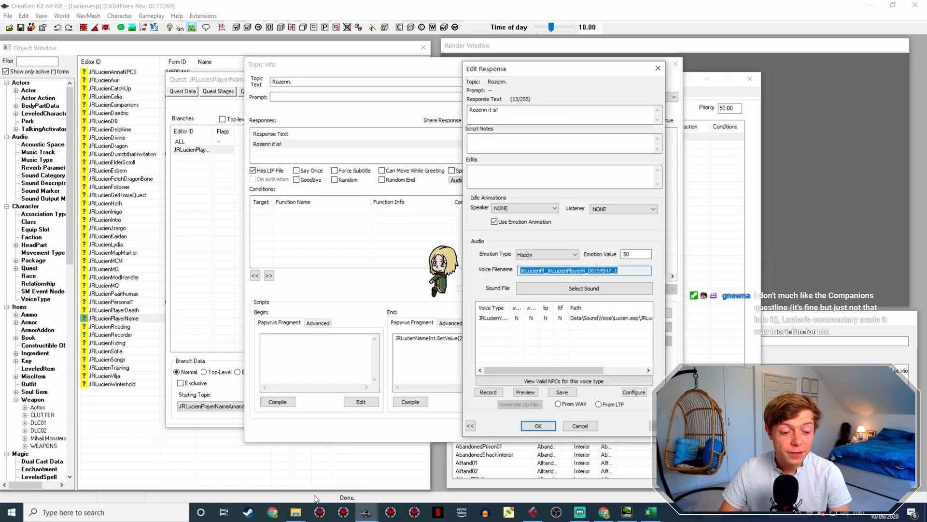
Step: In File Explorer, rename LucienCustomNamesItIsRozenn.wav in the JRLucienVoice folder to JRLucienPl_JRLucienPlayerN_00754547_1
{"action": "left_click", "coordinate": [296, 512]}
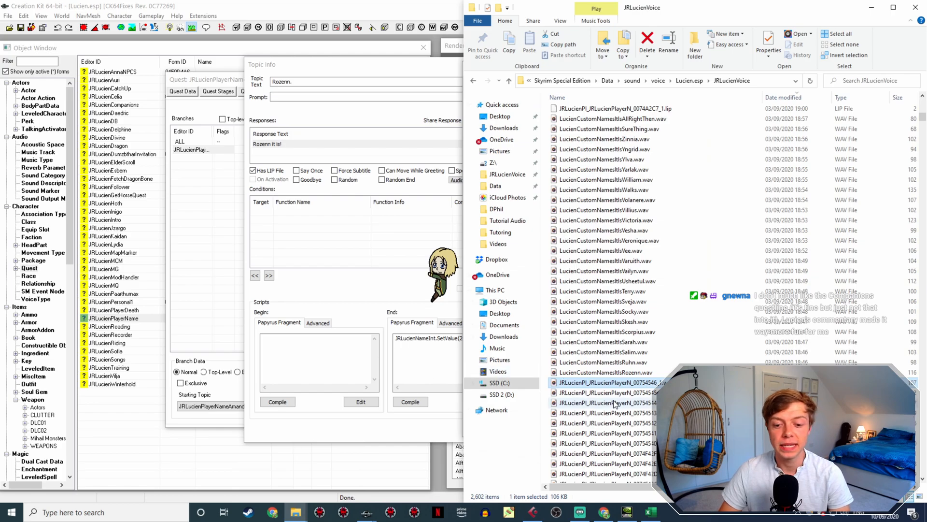
{"action": "left_click", "coordinate": [642, 373]}
{"action": "left_click", "coordinate": [622, 374]}
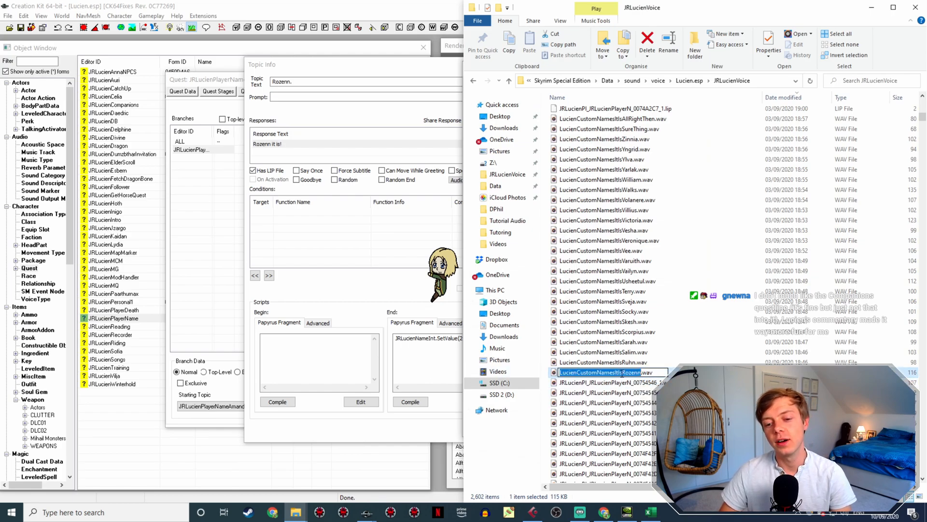
Step: In the Creation Kit, accept and reopen the "Rozenn it is!" response, then generate its lip file from the WAV and accept the topic info
{"action": "left_click", "coordinate": [386, 236]}
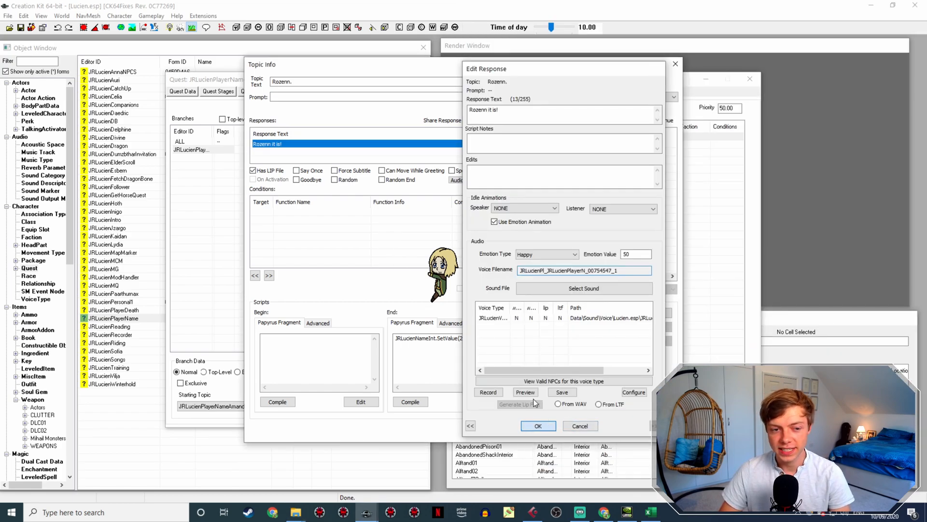
{"action": "left_click", "coordinate": [540, 424]}
{"action": "double_click", "coordinate": [325, 144]}
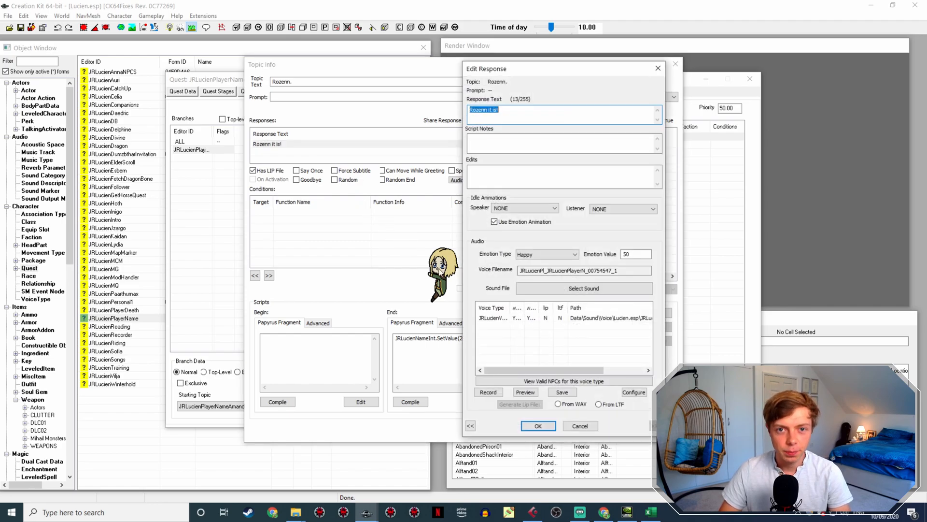
{"action": "left_click", "coordinate": [560, 320]}
{"action": "left_click", "coordinate": [559, 405]}
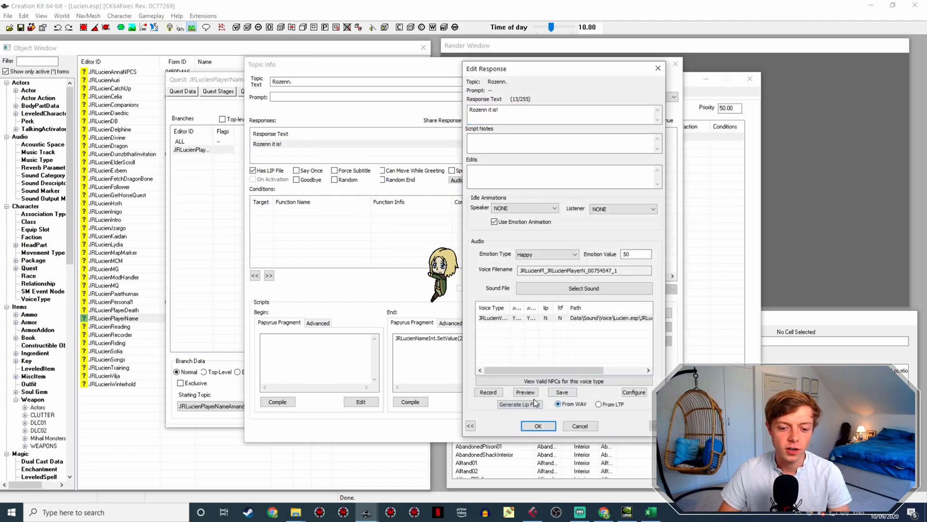
{"action": "left_click", "coordinate": [539, 425]}
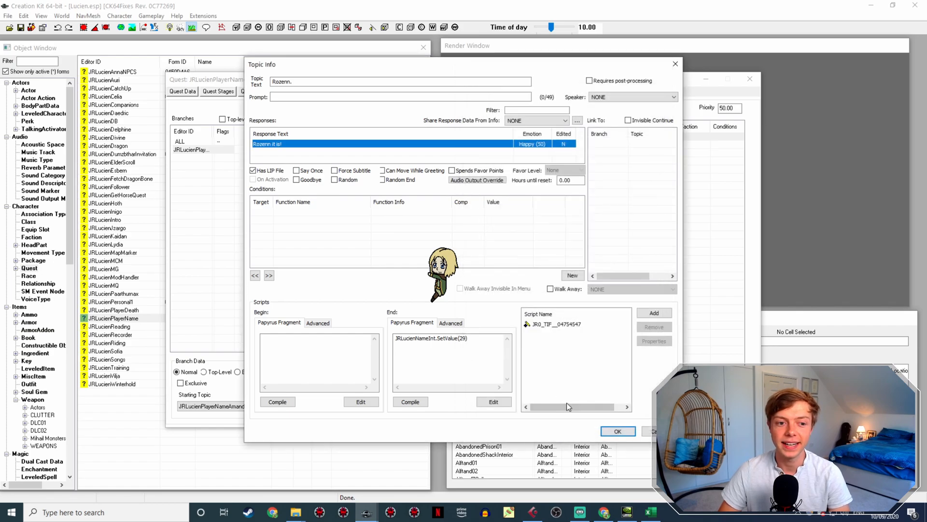
{"action": "left_click", "coordinate": [618, 431]}
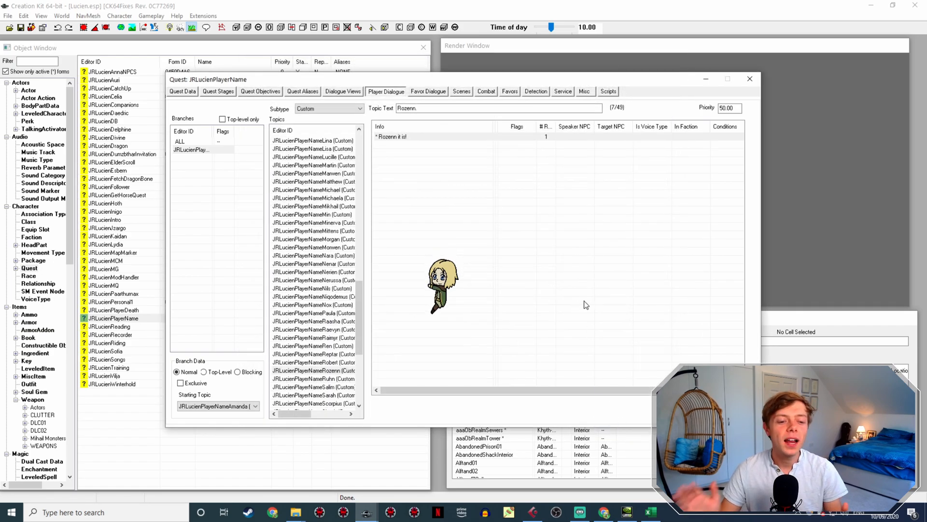
Step: Open the "Ruhn it is!" response of the JRLucienPlayerNameRuhn topic and copy its voice filename
{"action": "left_click", "coordinate": [338, 378]}
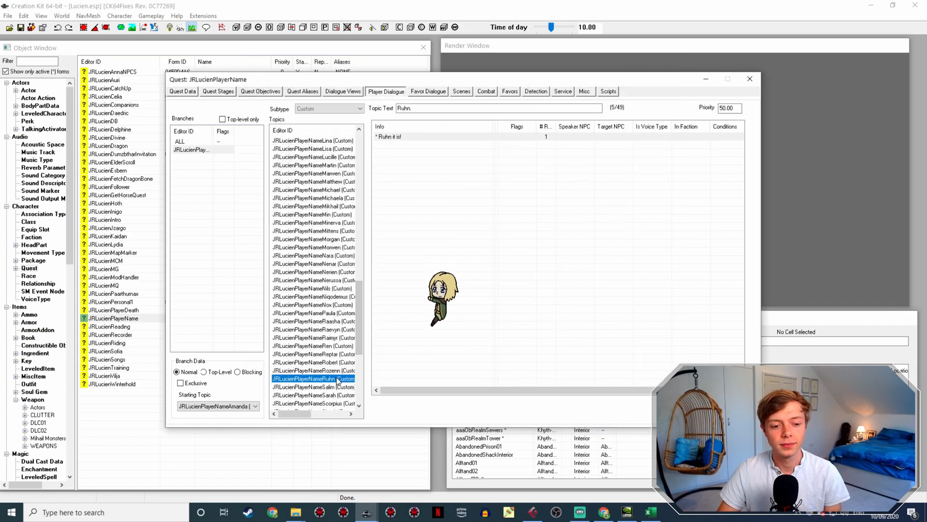
{"action": "double_click", "coordinate": [419, 138]}
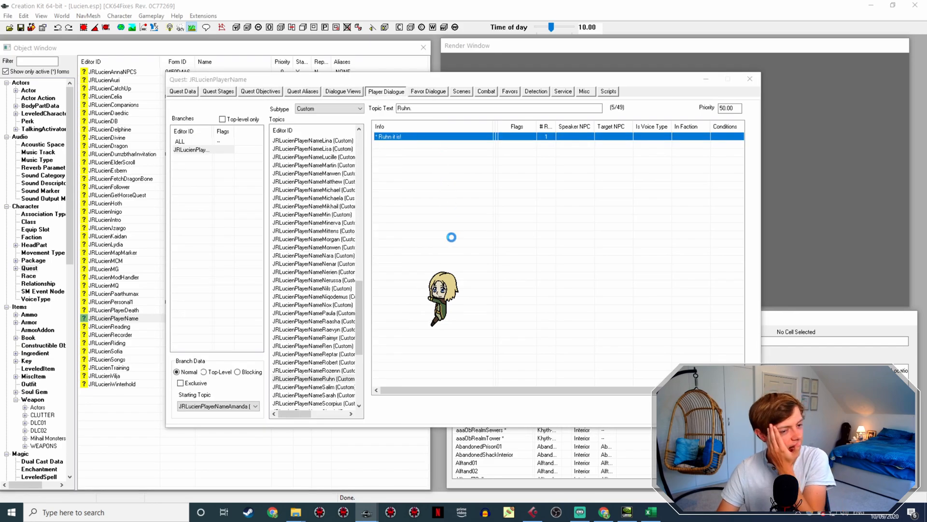
{"action": "double_click", "coordinate": [264, 144]}
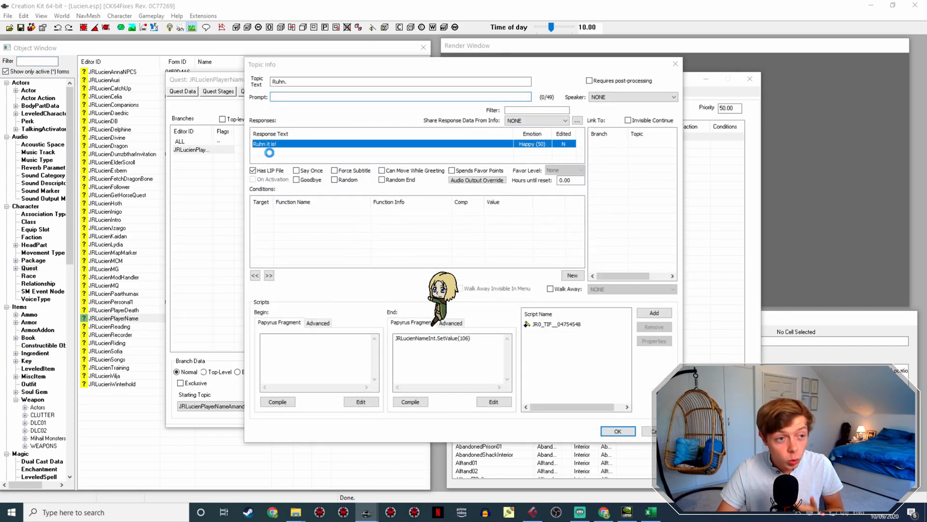
{"action": "double_click", "coordinate": [627, 271]}
{"action": "key", "text": "ctrl+c"}
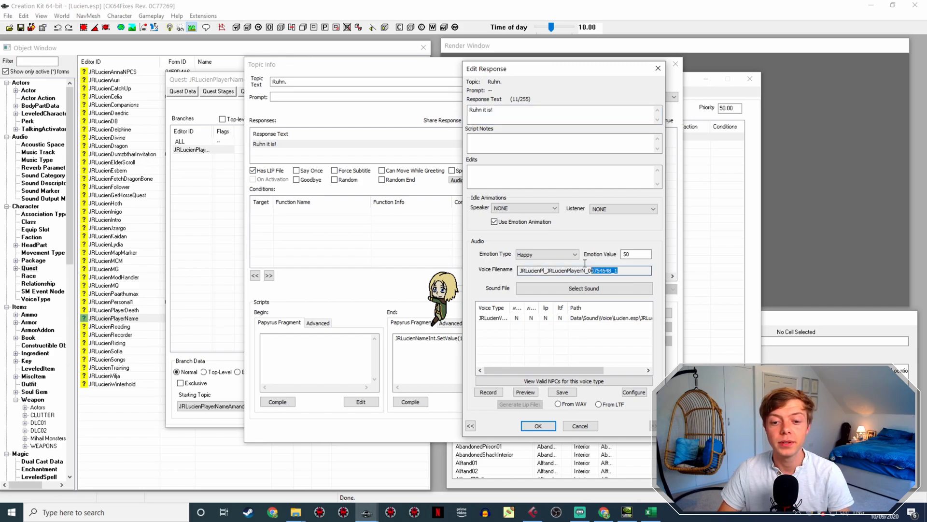
Step: In File Explorer, rename the Ruhn voice WAV in the JRLucienVoice folder to JRLucienPl_JRLucienPlayerN_00754548_1
{"action": "mouse_move", "coordinate": [296, 512]}
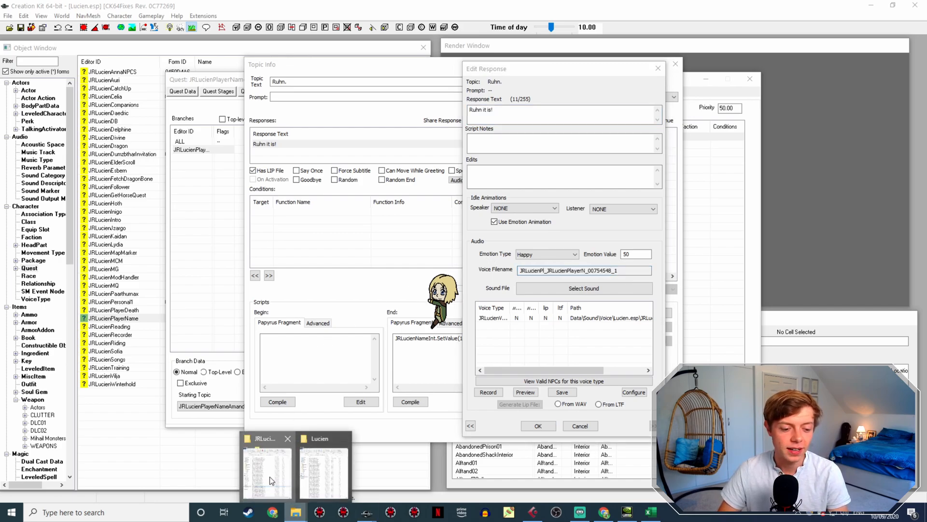
{"action": "left_click", "coordinate": [319, 461]}
{"action": "left_click", "coordinate": [661, 375]}
{"action": "key", "text": "F2"}
{"action": "key", "text": "ctrl+v"}
{"action": "left_click", "coordinate": [390, 256]}
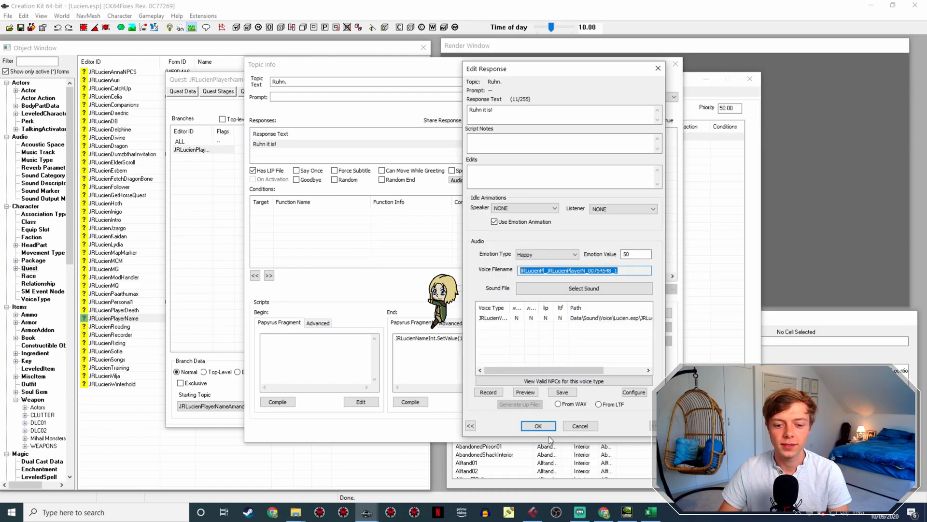
Step: In the Creation Kit, accept and reopen the "Ruhn it is!" response, then generate its lip file from the WAV and accept the topic info
{"action": "left_click", "coordinate": [540, 427]}
{"action": "double_click", "coordinate": [347, 143]}
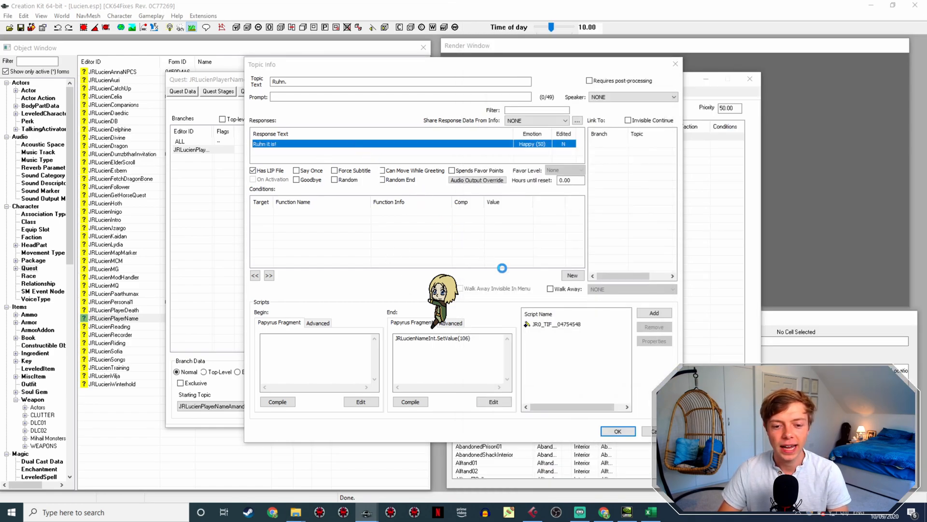
{"action": "left_click", "coordinate": [566, 318]}
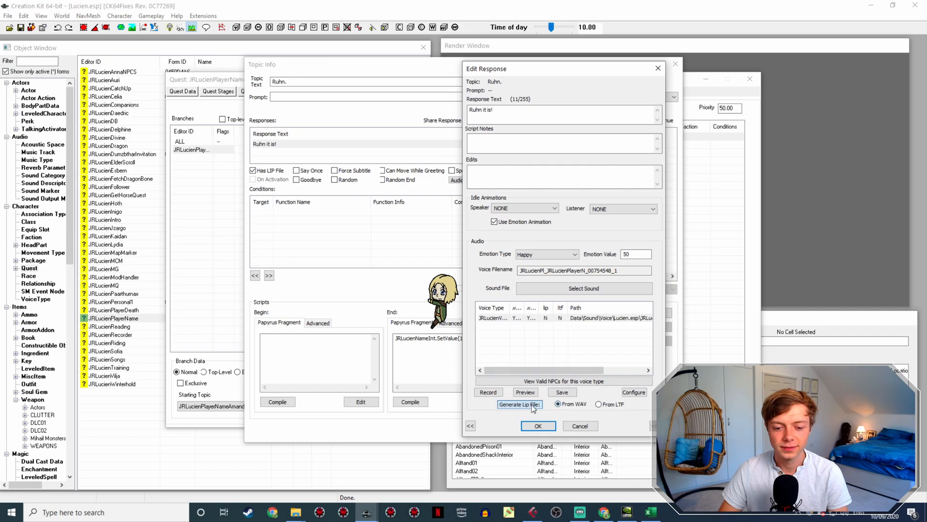
{"action": "left_click", "coordinate": [538, 426]}
{"action": "left_click", "coordinate": [612, 435]}
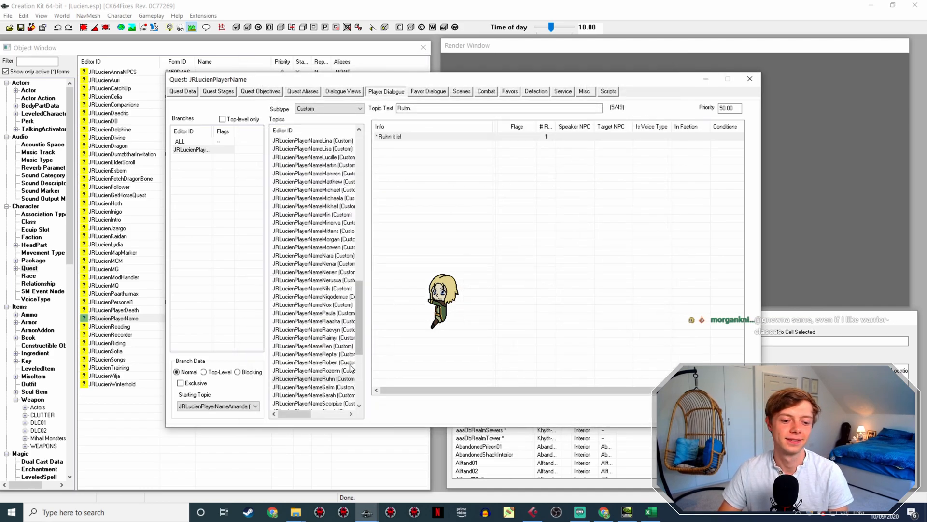
Step: Open the "Salim it is!" response of the JRLucienPlayerNameSalim topic and copy its voice filename
{"action": "left_click", "coordinate": [344, 386]}
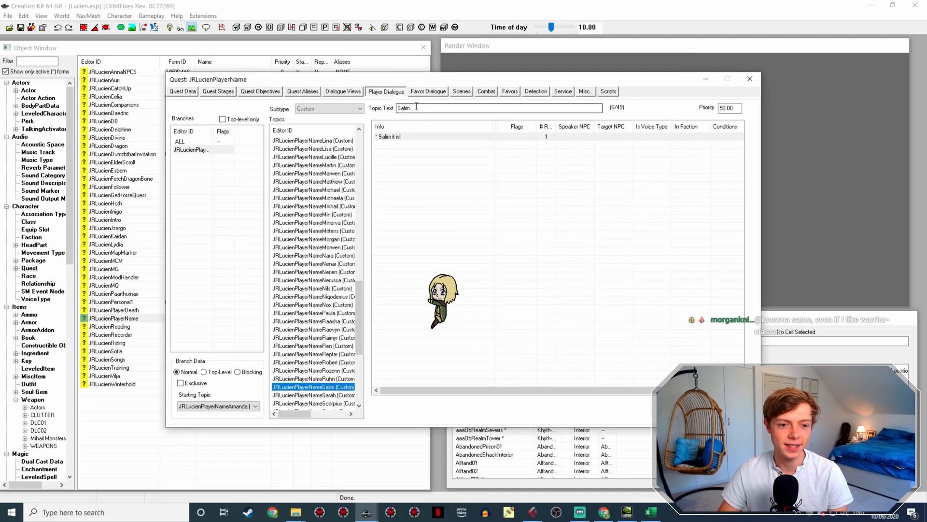
{"action": "double_click", "coordinate": [403, 138]}
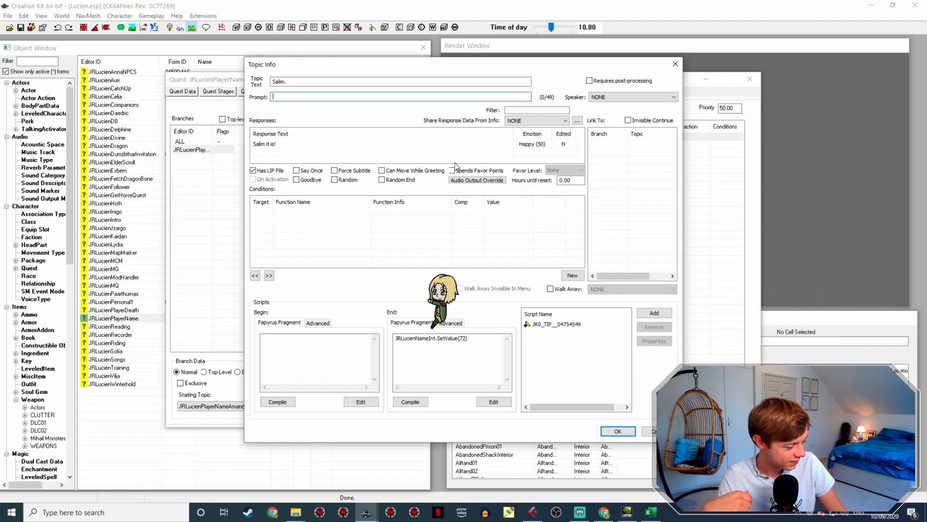
{"action": "double_click", "coordinate": [306, 144]}
{"action": "left_click_drag", "start_coordinate": [639, 270], "coordinate": [510, 264]}
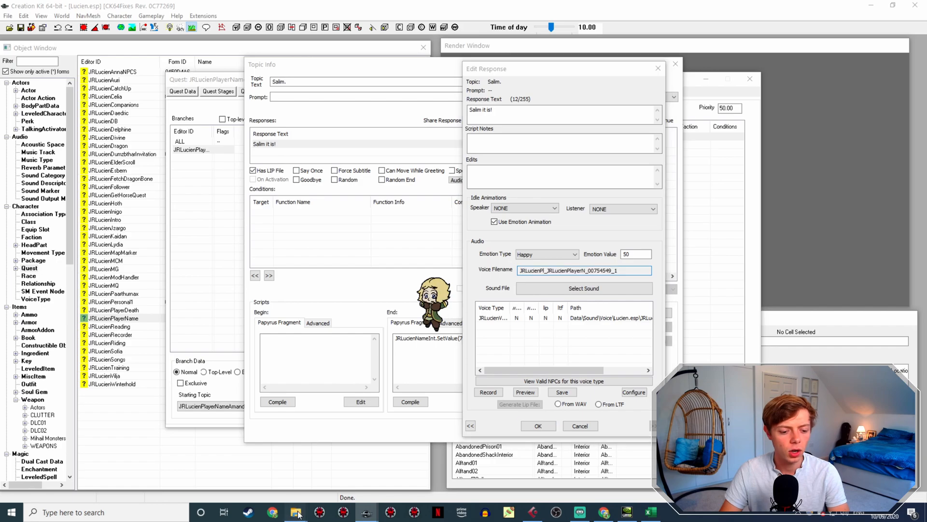
Step: In File Explorer, rename LucienCustomNamesItIsSalim.wav in the JRLucienVoice folder to JRLucienPl_JRLucienPlayerN_00754549_1
{"action": "left_click", "coordinate": [296, 512]}
{"action": "left_click", "coordinate": [664, 375]}
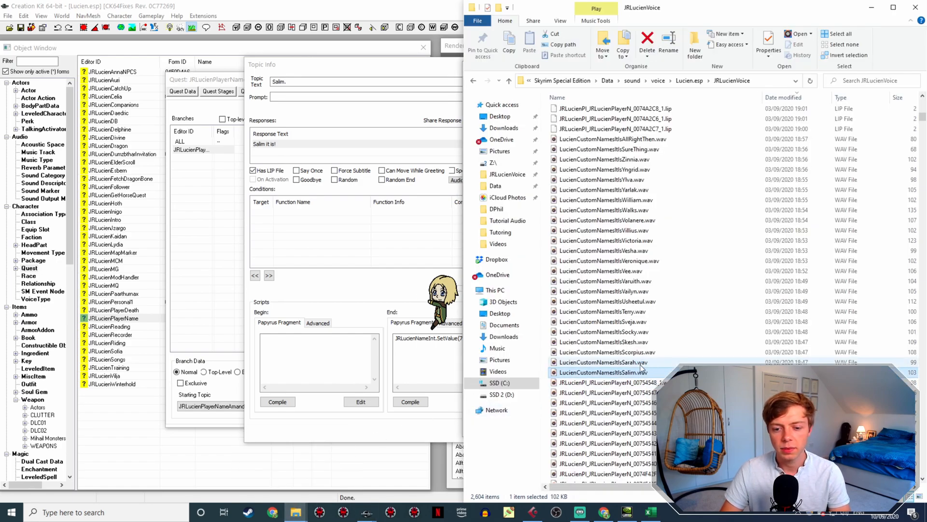
{"action": "left_click", "coordinate": [420, 285]}
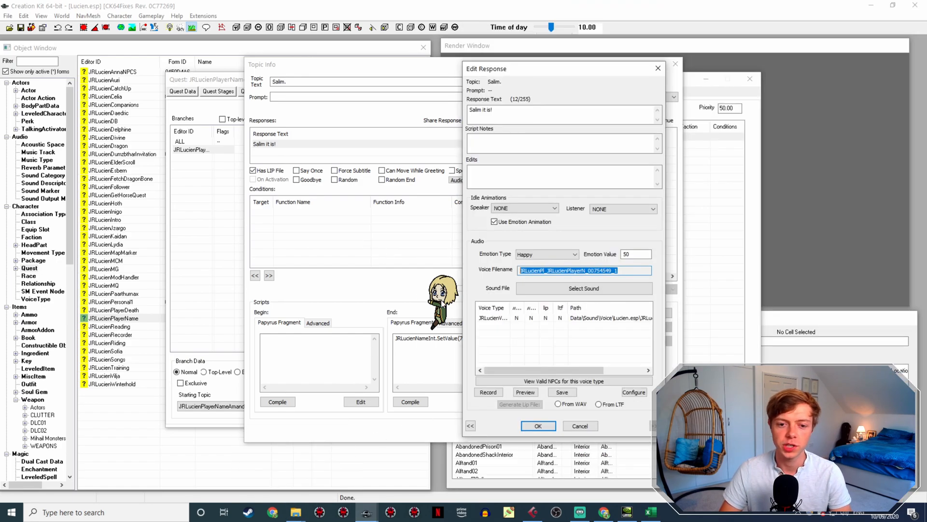
Step: In the Creation Kit, accept and reopen the "Salim it is!" response, generate its lip file from the WAV, then accept the topic info and quest
{"action": "left_click", "coordinate": [538, 426]}
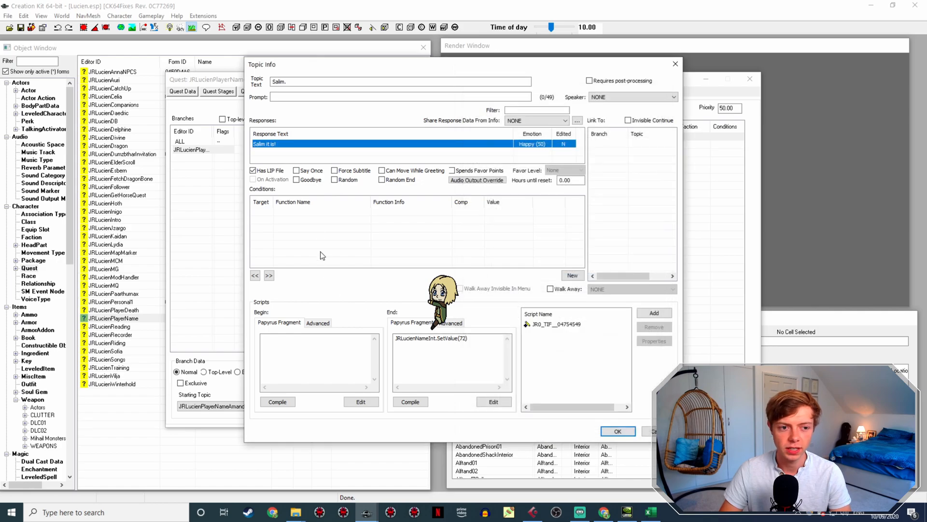
{"action": "double_click", "coordinate": [298, 144]}
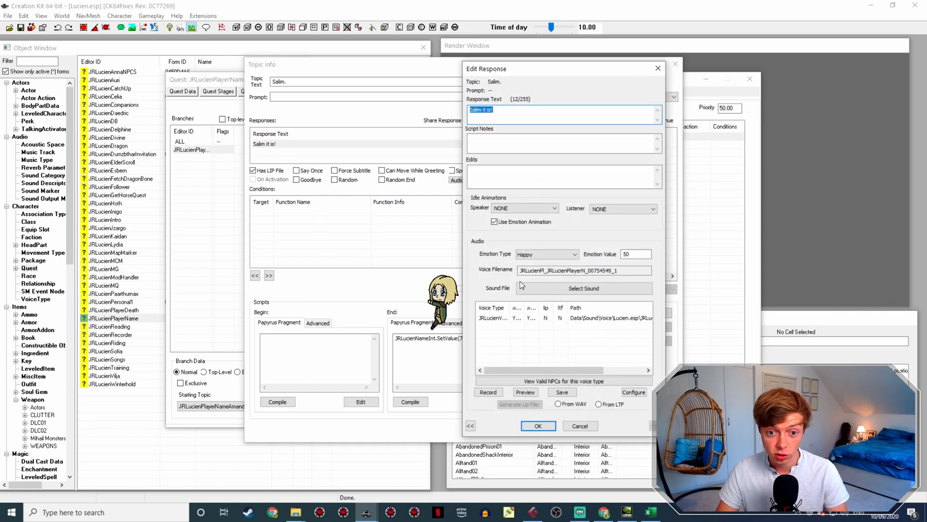
{"action": "left_click", "coordinate": [560, 320]}
{"action": "left_click", "coordinate": [559, 404]}
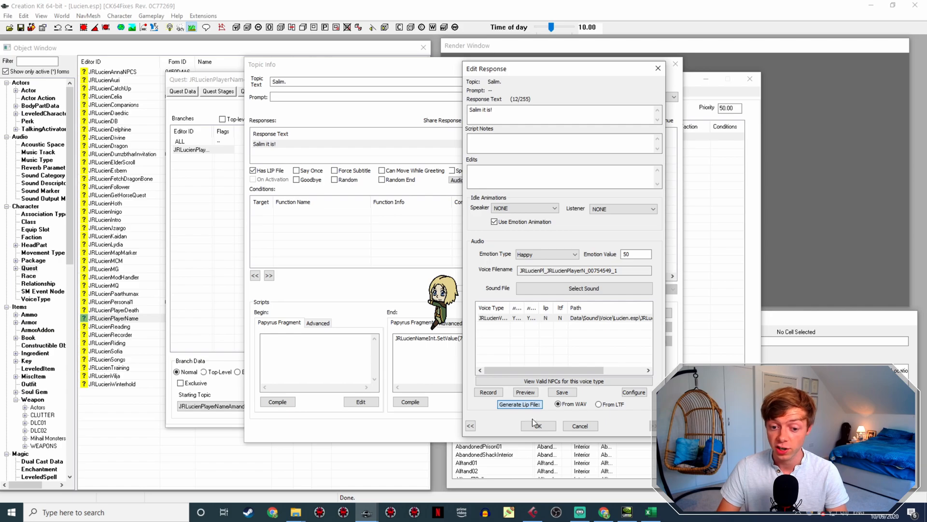
{"action": "left_click", "coordinate": [538, 425]}
{"action": "left_click", "coordinate": [618, 429]}
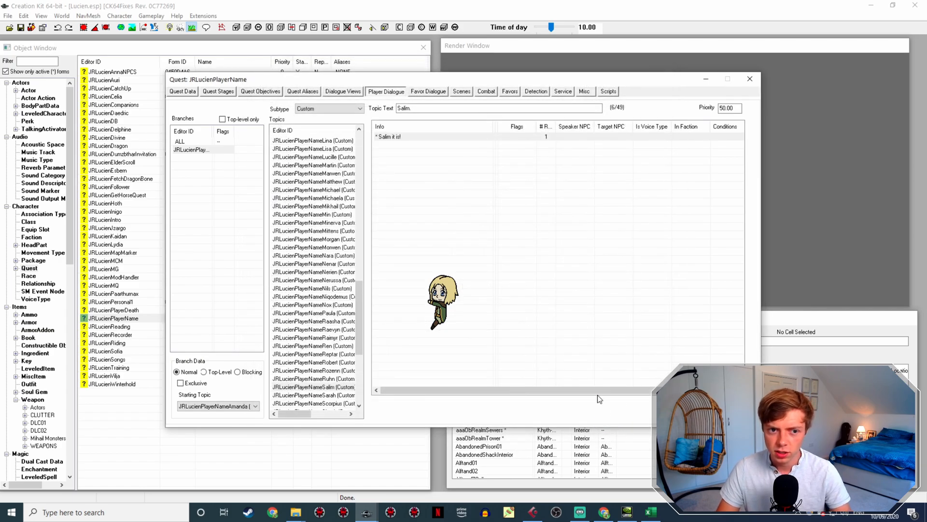
{"action": "left_click", "coordinate": [690, 411]}
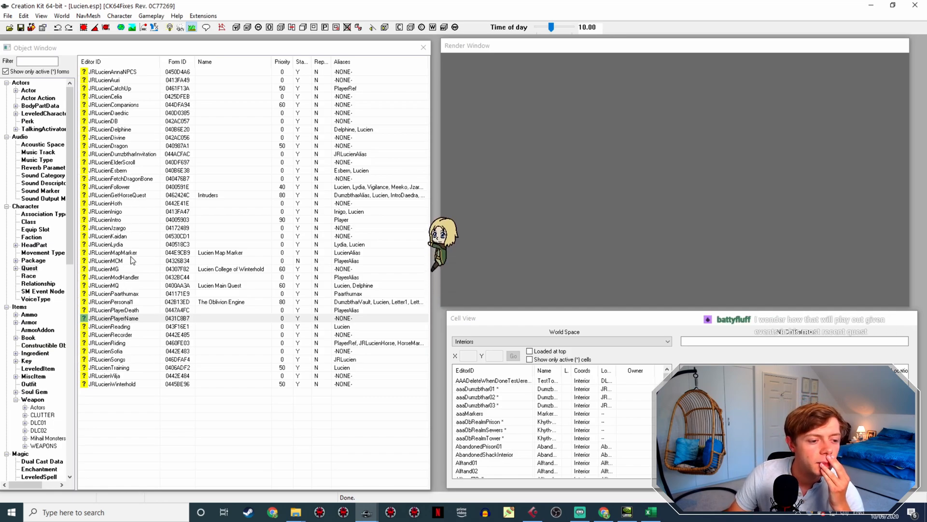
Step: Open the source of the JR_ModChecker script attached to the PlayerAlias of the JRLucienModHandler quest
{"action": "double_click", "coordinate": [124, 277]}
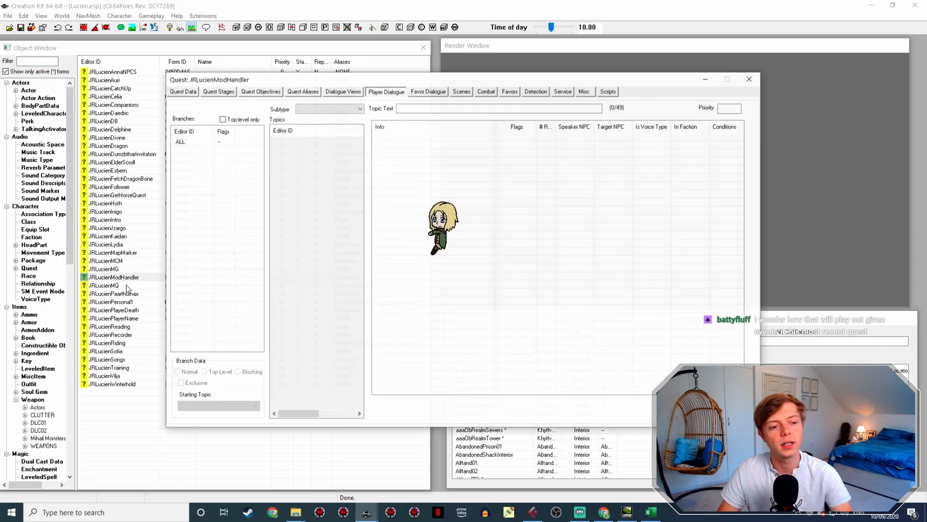
{"action": "left_click", "coordinate": [301, 92]}
{"action": "double_click", "coordinate": [270, 138]}
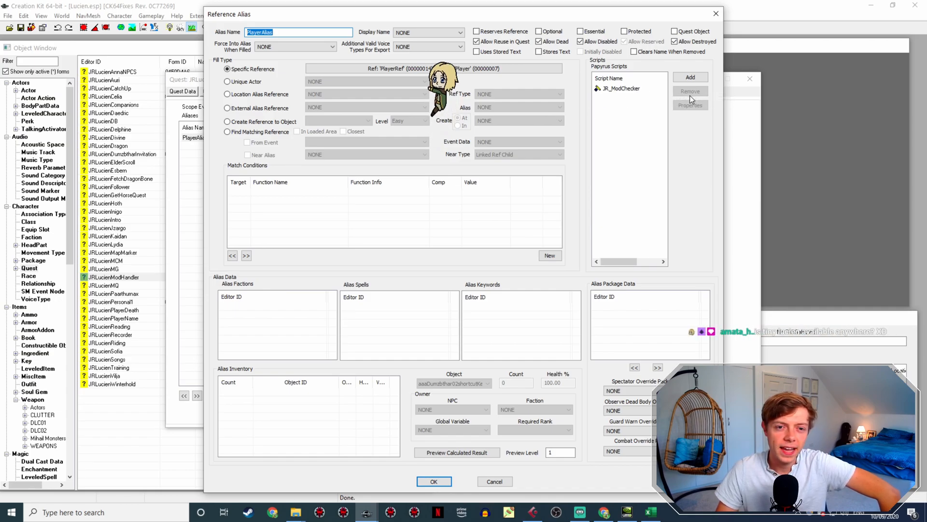
{"action": "right_click", "coordinate": [641, 88]}
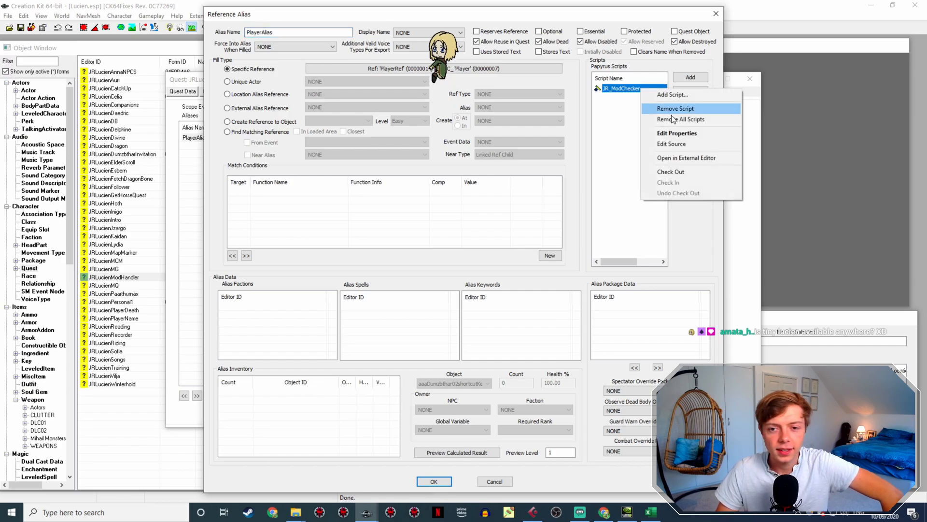
{"action": "left_click", "coordinate": [685, 144]}
{"action": "left_click_drag", "start_coordinate": [467, 130], "coordinate": [602, 71]}
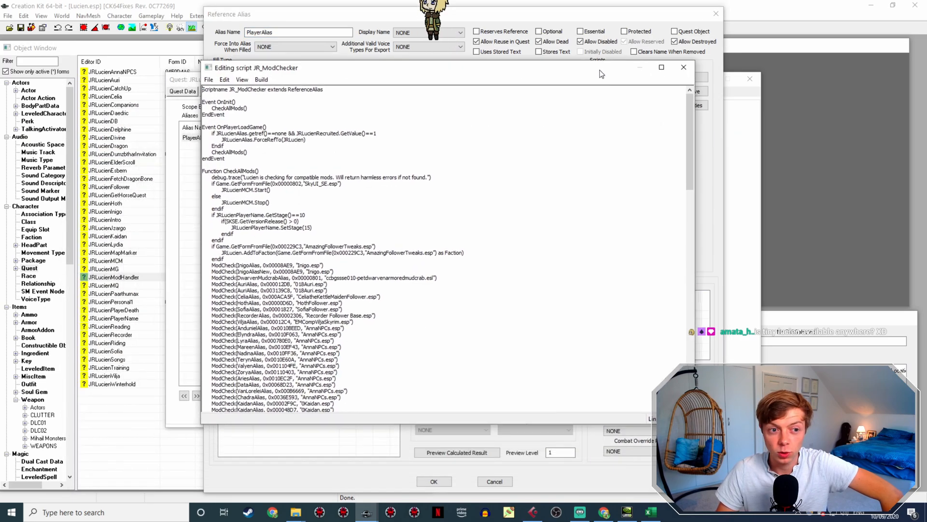
Step: Examine the load events and the CheckAllMods function in JR_ModChecker, including the ModCheck call for InigoAlias
{"action": "scroll", "coordinate": [542, 181], "scroll_direction": "down", "scroll_amount": 4}
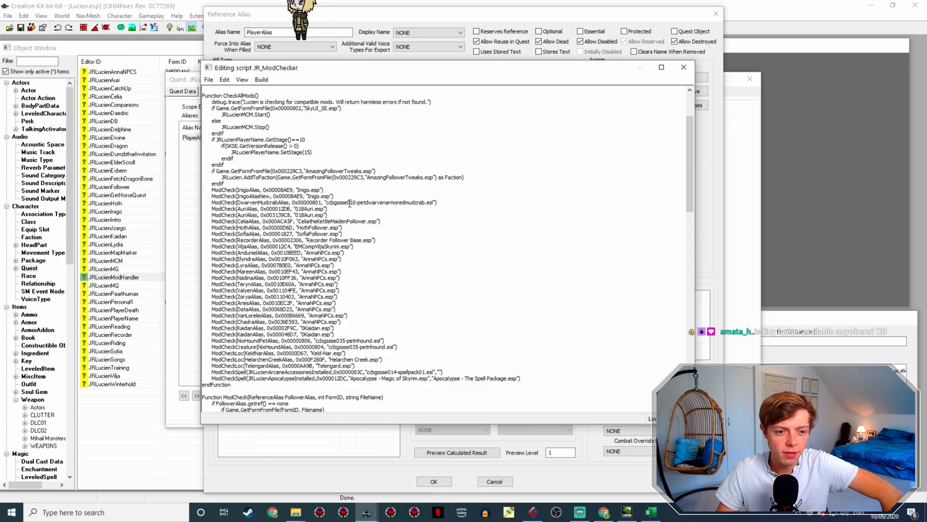
{"action": "scroll", "coordinate": [350, 203], "scroll_direction": "up", "scroll_amount": 4}
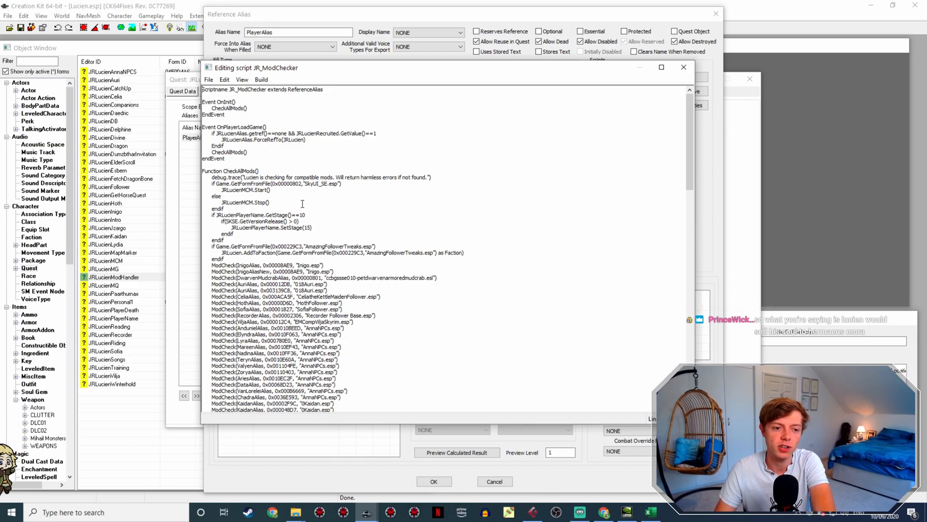
{"action": "scroll", "coordinate": [301, 204], "scroll_direction": "down", "scroll_amount": 4}
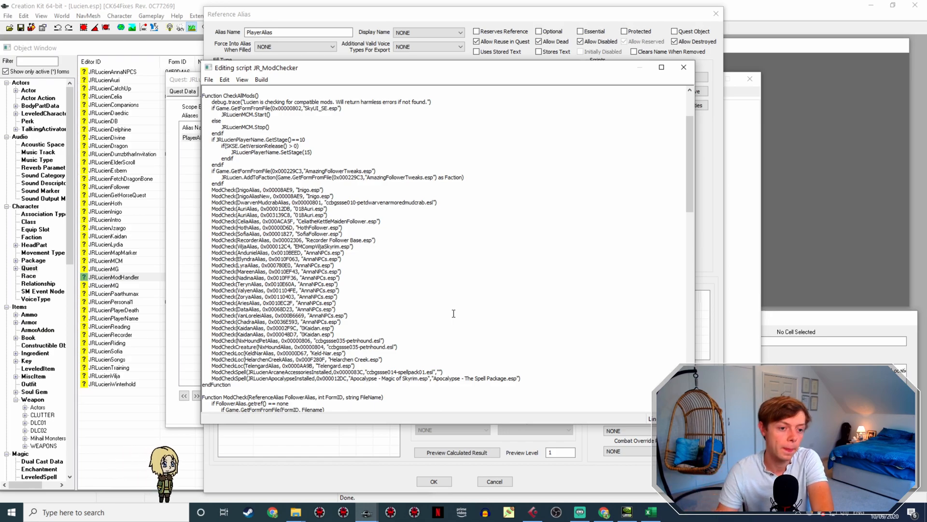
{"action": "scroll", "coordinate": [310, 190], "scroll_direction": "up", "scroll_amount": 2}
{"action": "scroll", "coordinate": [310, 190], "scroll_direction": "up", "scroll_amount": 3}
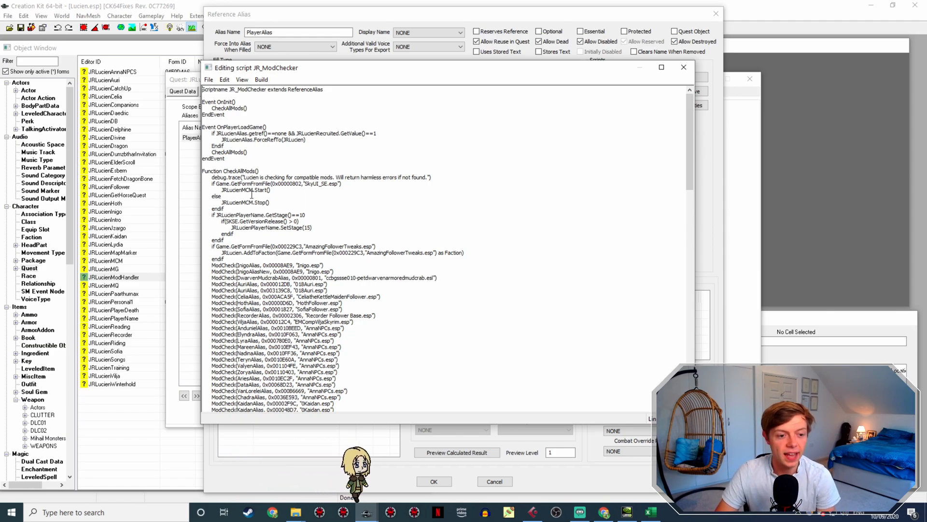
{"action": "scroll", "coordinate": [222, 188], "scroll_direction": "down", "scroll_amount": 4}
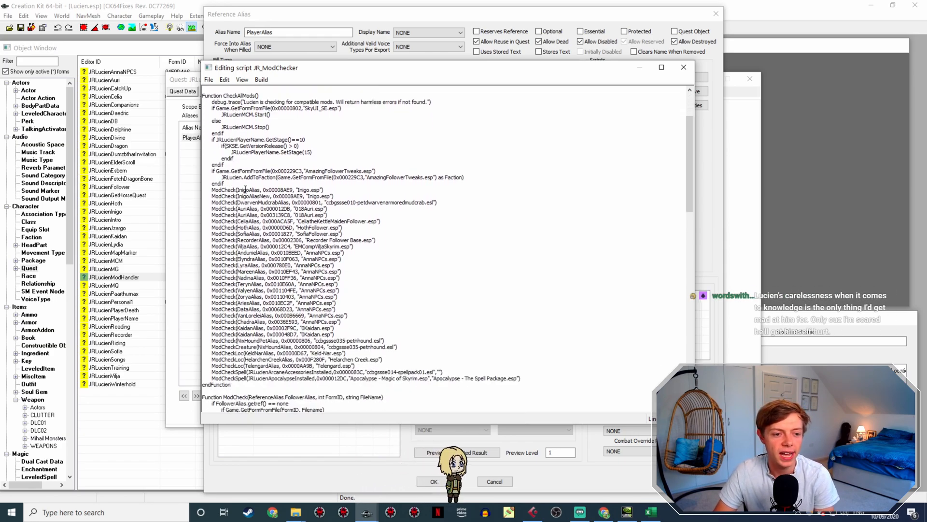
{"action": "left_click_drag", "start_coordinate": [333, 192], "coordinate": [203, 191]}
{"action": "left_click", "coordinate": [251, 189]}
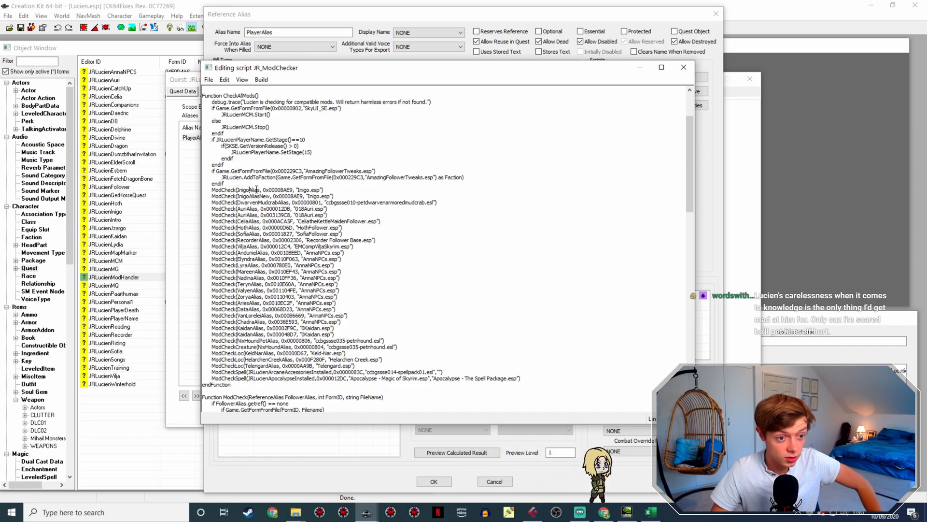
Step: Examine the KaidanAlias ModCheck call for 0Kaidan.esp and how the ModCheck function uses FormID and FileName in GetFormFromFile
{"action": "scroll", "coordinate": [256, 233], "scroll_direction": "down", "scroll_amount": 2}
{"action": "scroll", "coordinate": [256, 232], "scroll_direction": "down", "scroll_amount": 4}
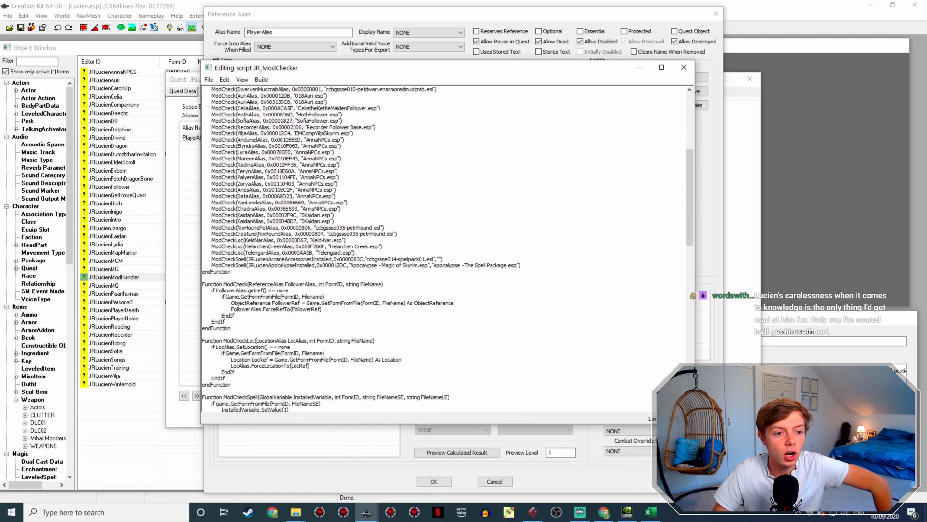
{"action": "scroll", "coordinate": [246, 136], "scroll_direction": "down", "scroll_amount": 2}
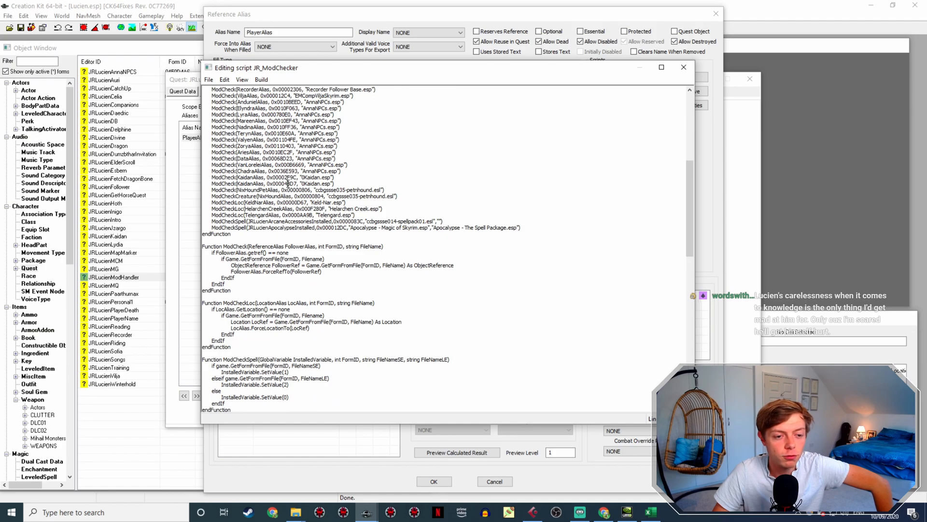
{"action": "scroll", "coordinate": [276, 174], "scroll_direction": "down", "scroll_amount": 1}
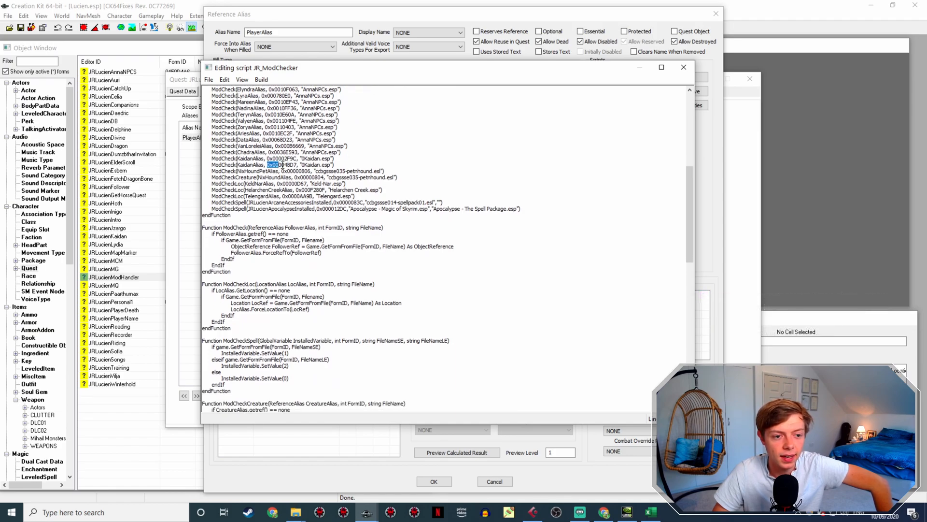
{"action": "left_click", "coordinate": [321, 167]}
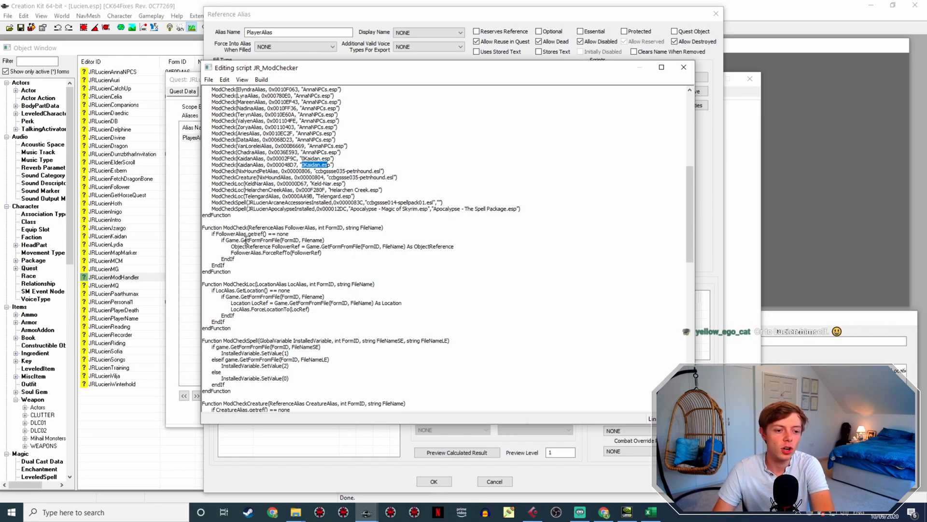
{"action": "left_click_drag", "start_coordinate": [244, 240], "coordinate": [327, 240]}
{"action": "left_click", "coordinate": [328, 241]}
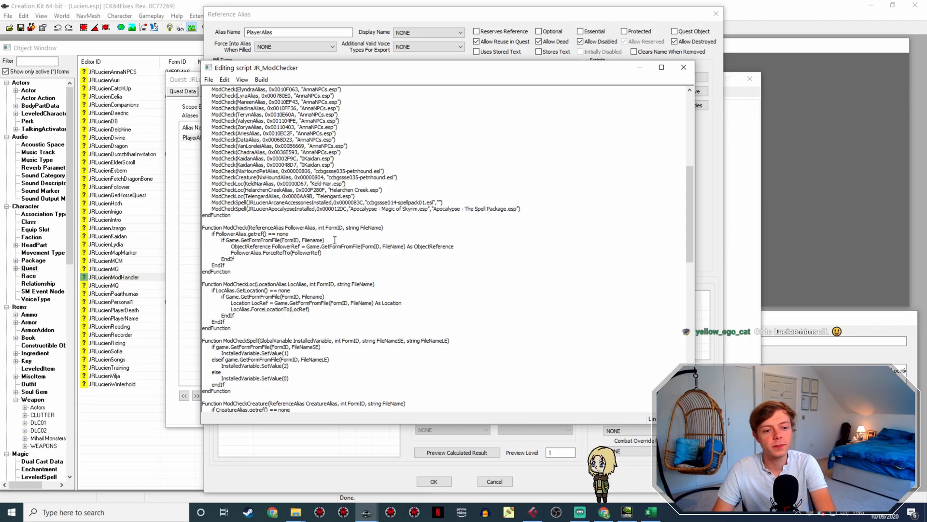
{"action": "double_click", "coordinate": [289, 241]}
{"action": "left_click", "coordinate": [308, 240]}
{"action": "double_click", "coordinate": [308, 240]}
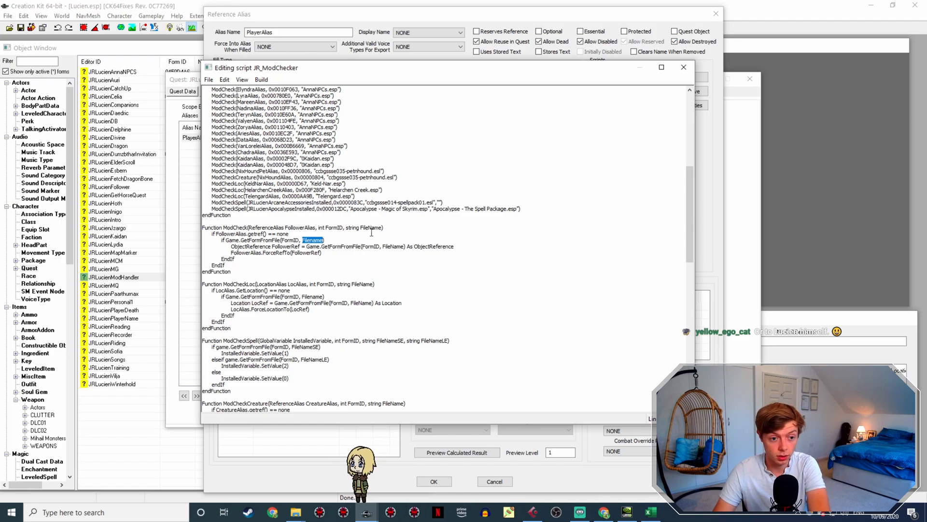
Step: Compare the GetFormFromFile condition in the ModCheck function with the FormID and file name passed by the second KaidanAlias call
{"action": "left_click", "coordinate": [326, 234]}
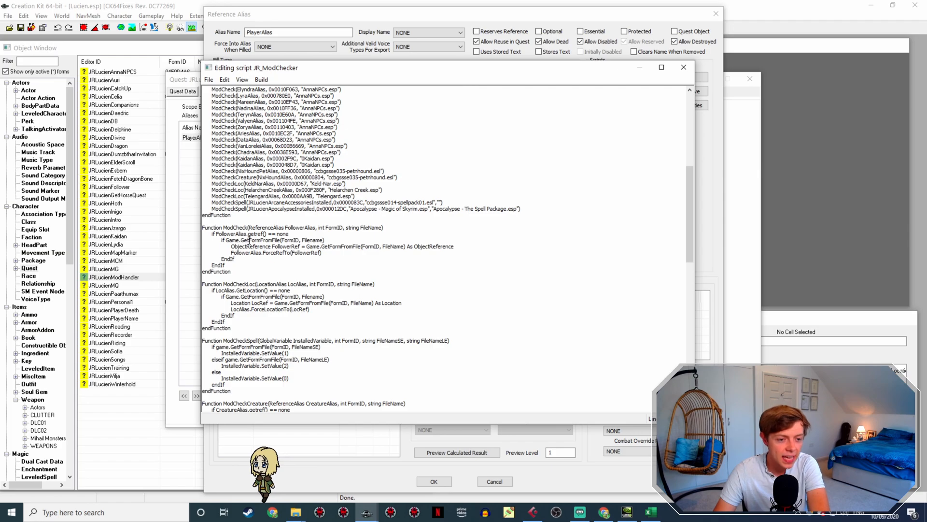
{"action": "left_click_drag", "start_coordinate": [225, 240], "coordinate": [321, 240]}
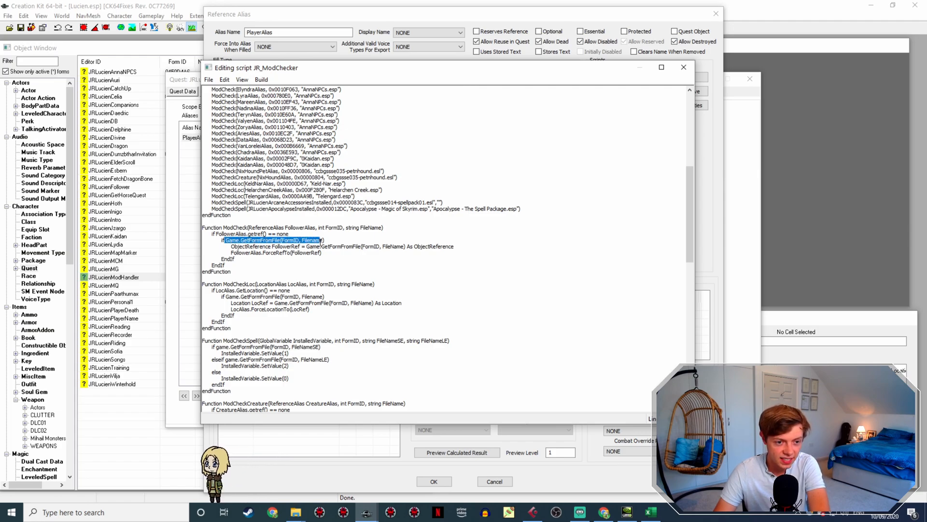
{"action": "double_click", "coordinate": [280, 165]}
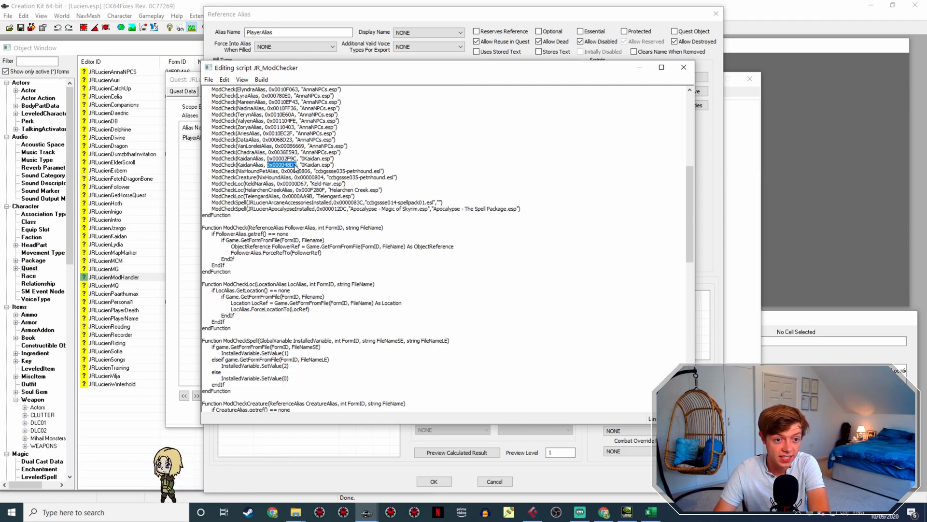
{"action": "double_click", "coordinate": [311, 165]}
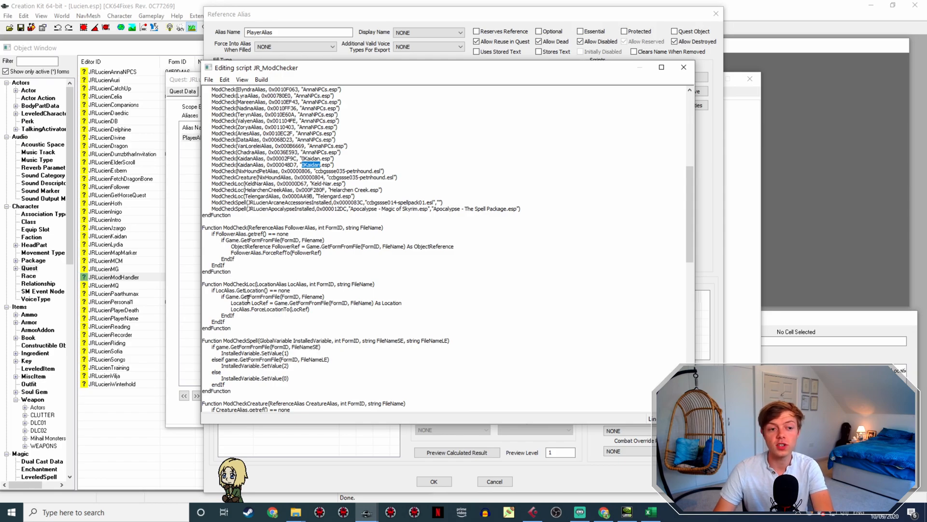
Step: Examine the ModCheckLoc calls for Keld-Nar, Helarchen Creek and Telengard and the two ModCheckSpell calls in CheckAllMods
{"action": "scroll", "coordinate": [246, 298], "scroll_direction": "up", "scroll_amount": 5}
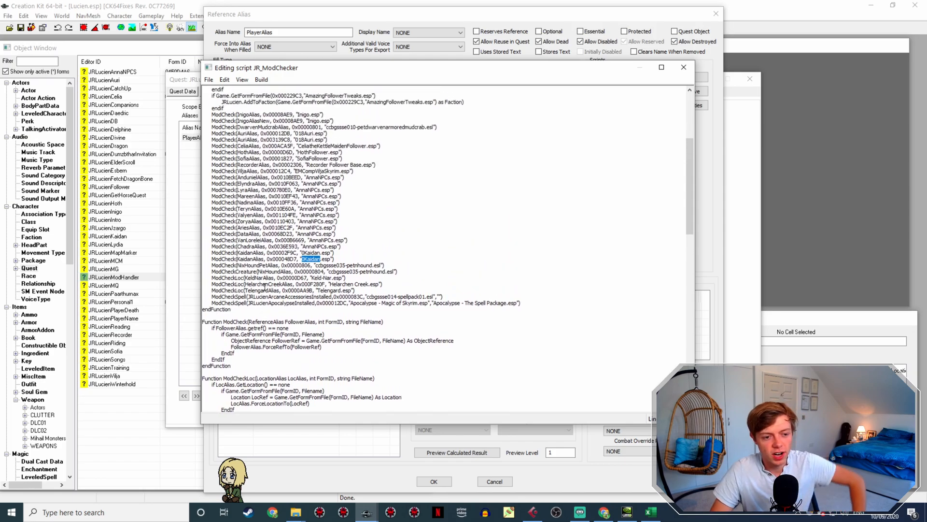
{"action": "left_click", "coordinate": [248, 277]}
{"action": "left_click_drag", "start_coordinate": [246, 278], "coordinate": [366, 290]}
{"action": "left_click", "coordinate": [373, 292]}
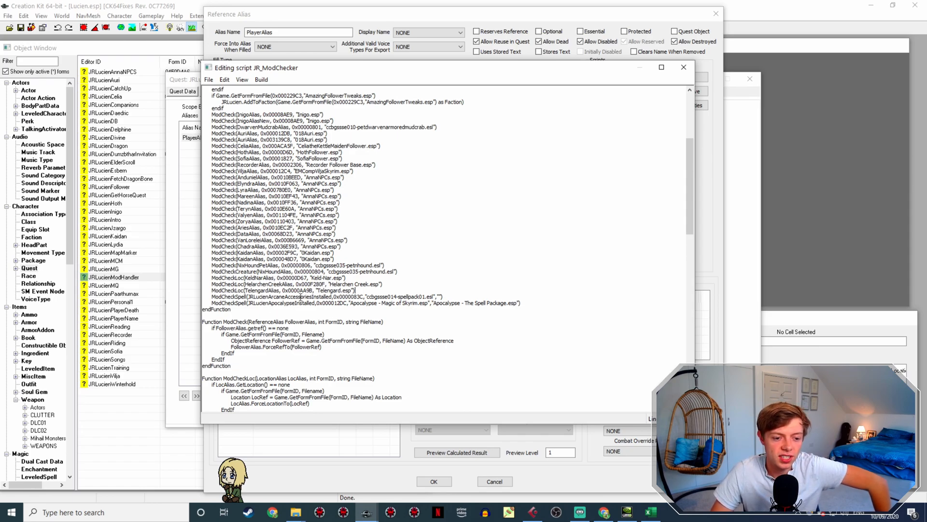
{"action": "triple_click", "coordinate": [295, 297]}
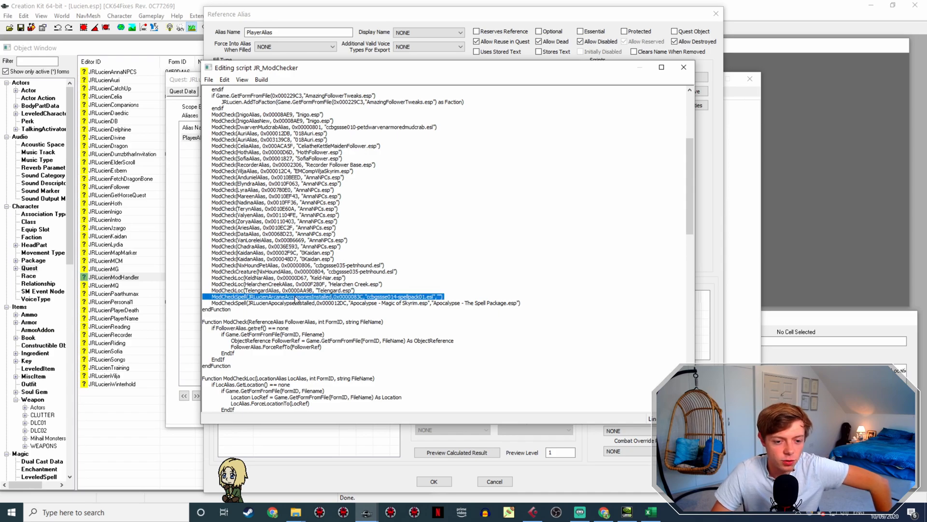
{"action": "triple_click", "coordinate": [304, 304]}
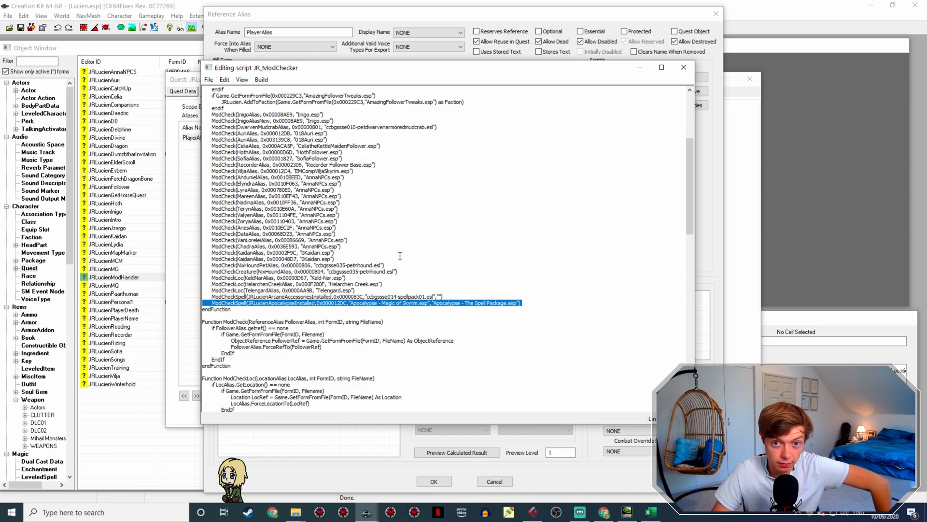
Step: Review the GetFormFromFile check in ModCheck alongside the load events and the full CheckAllMods call list
{"action": "scroll", "coordinate": [399, 255], "scroll_direction": "down", "scroll_amount": 2}
{"action": "triple_click", "coordinate": [251, 297]}
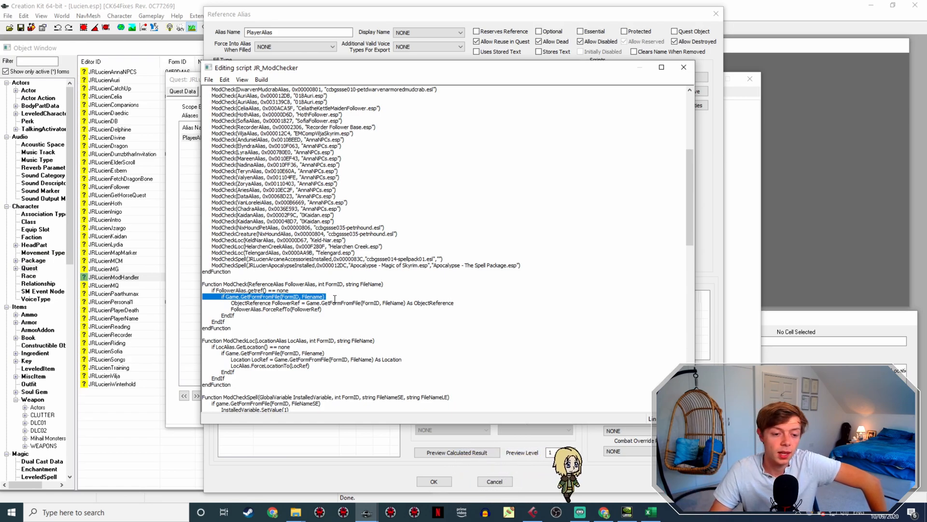
{"action": "scroll", "coordinate": [388, 315], "scroll_direction": "up", "scroll_amount": 7}
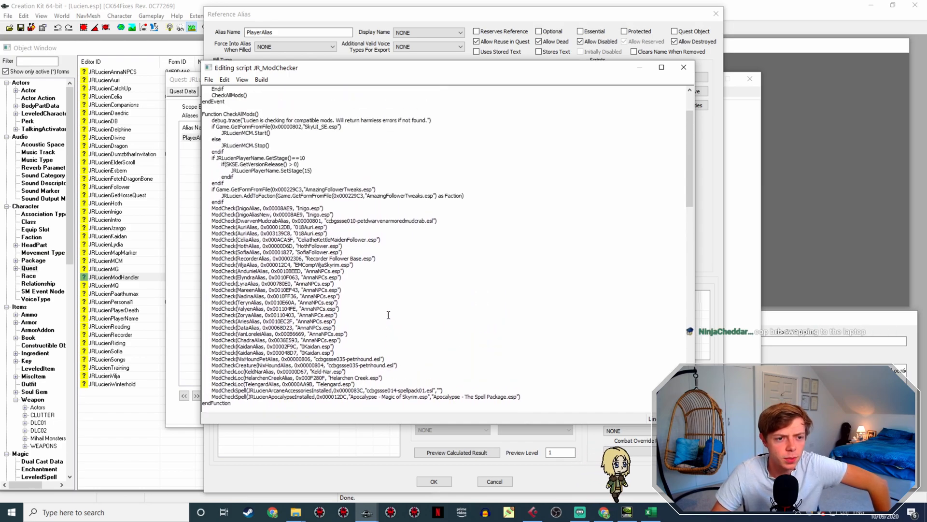
{"action": "scroll", "coordinate": [389, 315], "scroll_direction": "up", "scroll_amount": 3}
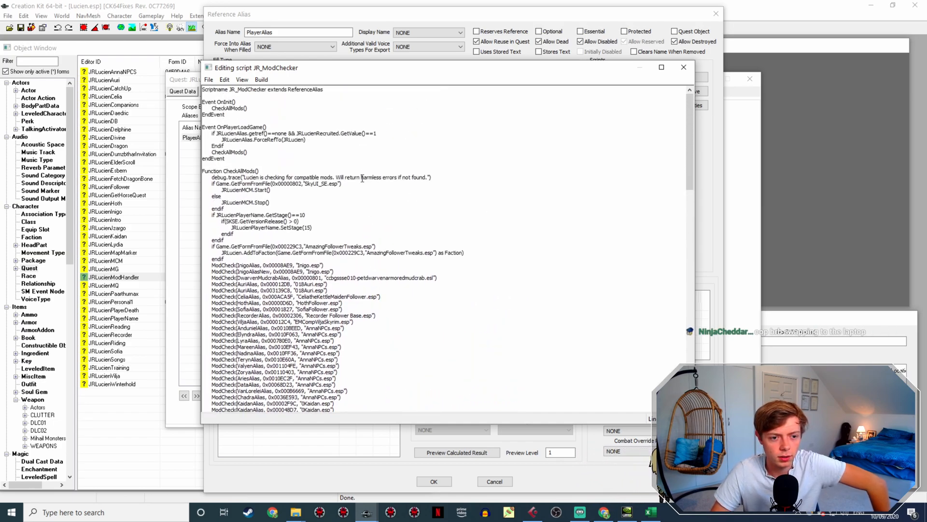
{"action": "scroll", "coordinate": [363, 177], "scroll_direction": "down", "scroll_amount": 10}
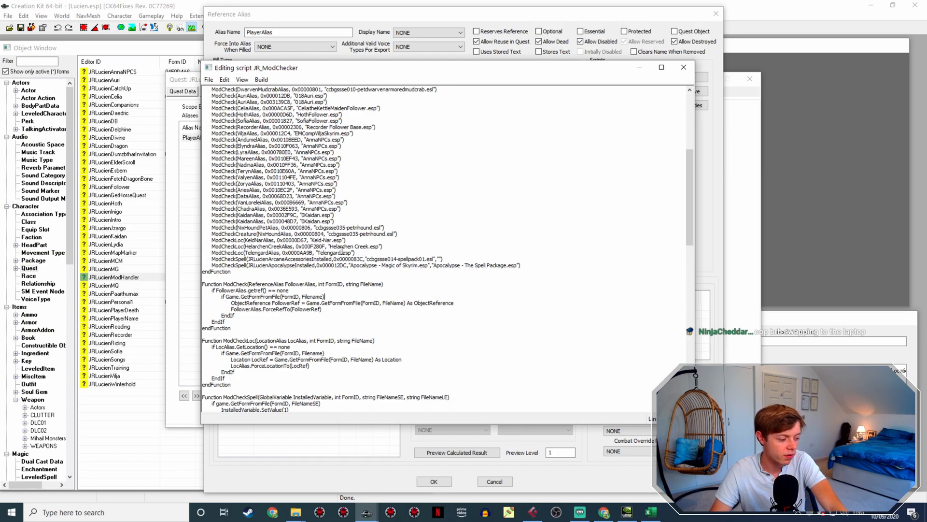
{"action": "scroll", "coordinate": [341, 270], "scroll_direction": "up", "scroll_amount": 10}
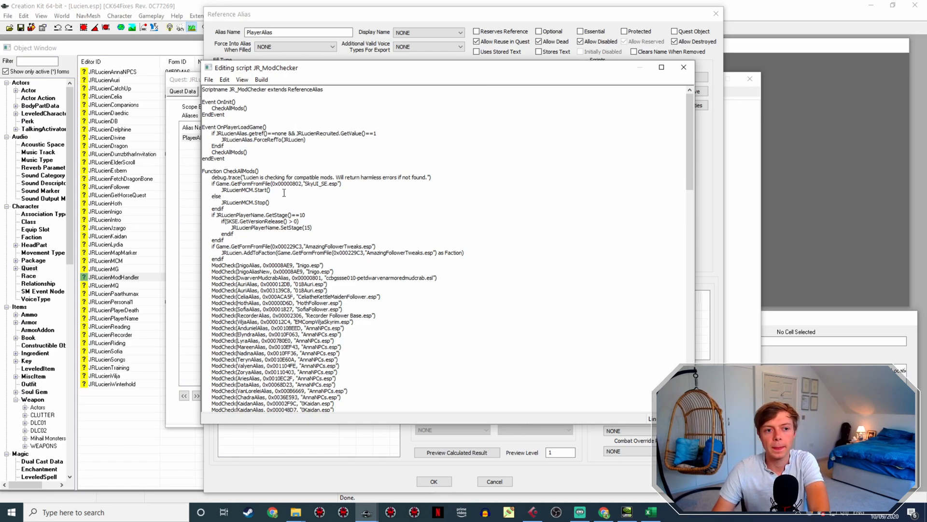
{"action": "scroll", "coordinate": [285, 191], "scroll_direction": "down", "scroll_amount": 11}
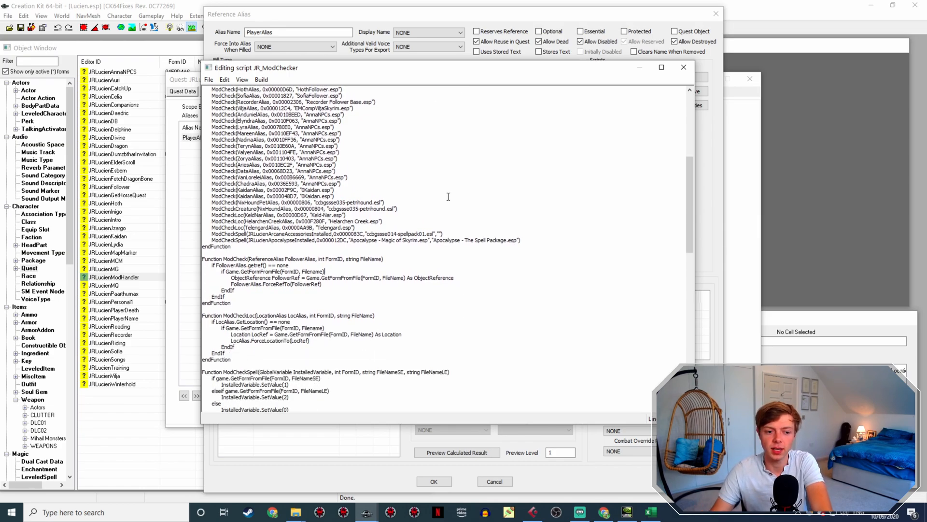
Step: Examine the ModCheckCreature function with its PlaceAtMe line, together with the NixHoundAlias call and the neighbouring location and spell check functions
{"action": "scroll", "coordinate": [448, 196], "scroll_direction": "down", "scroll_amount": 10}
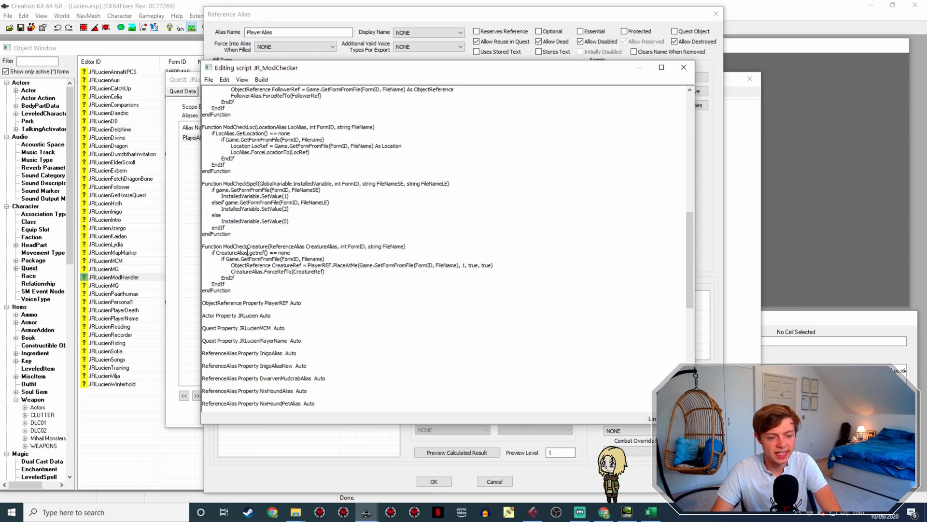
{"action": "scroll", "coordinate": [297, 249], "scroll_direction": "up", "scroll_amount": 2}
{"action": "scroll", "coordinate": [297, 248], "scroll_direction": "up", "scroll_amount": 9}
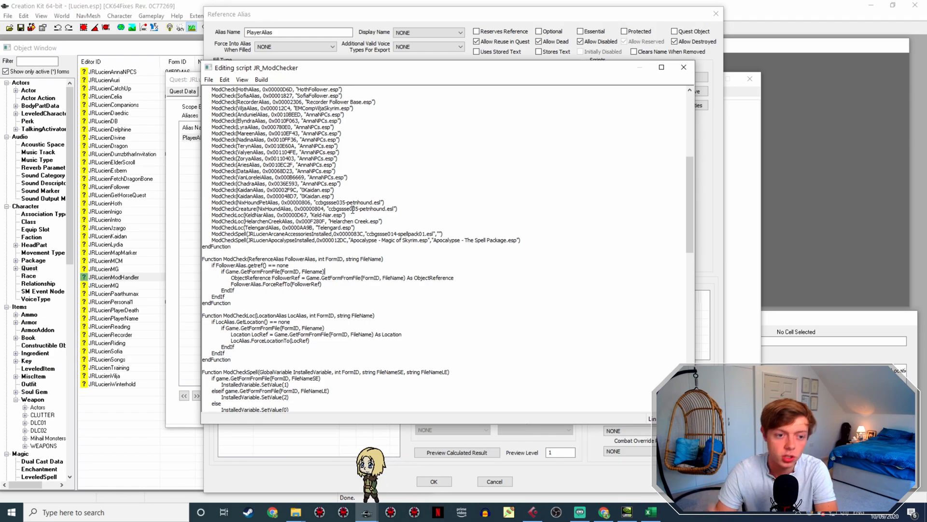
{"action": "scroll", "coordinate": [314, 199], "scroll_direction": "down", "scroll_amount": 2}
{"action": "scroll", "coordinate": [314, 199], "scroll_direction": "down", "scroll_amount": 6}
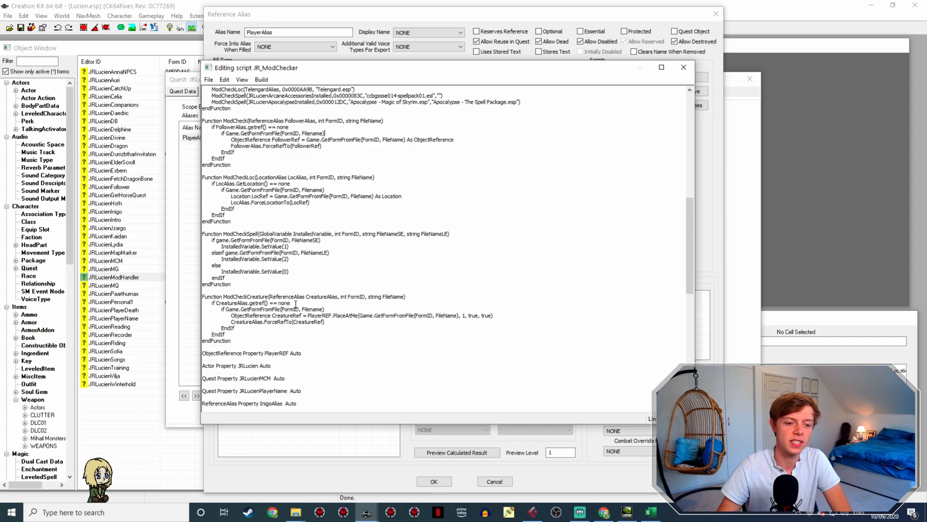
{"action": "scroll", "coordinate": [507, 203], "scroll_direction": "down", "scroll_amount": 4}
Step: Close the JR_ModChecker source and accept the PlayerAlias and the JRLucienModHandler quest
{"action": "left_click", "coordinate": [683, 67]}
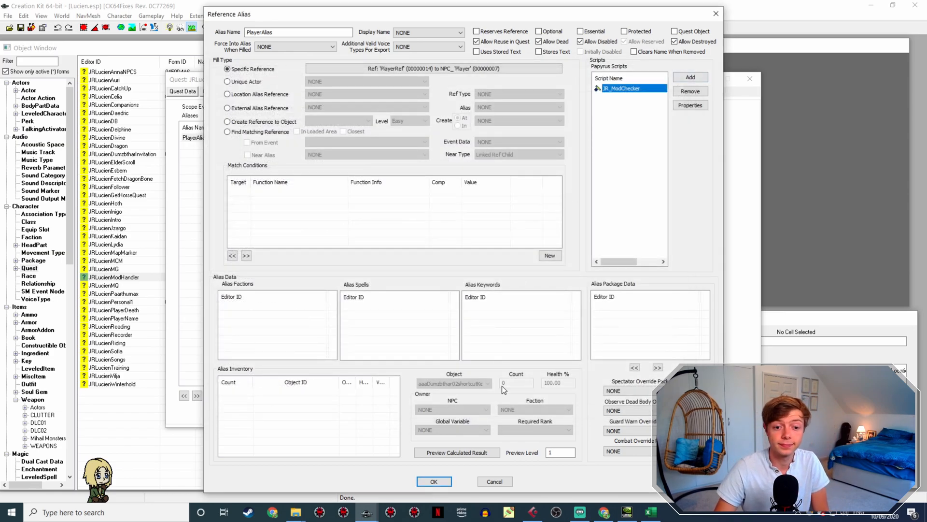
{"action": "left_click", "coordinate": [438, 480]}
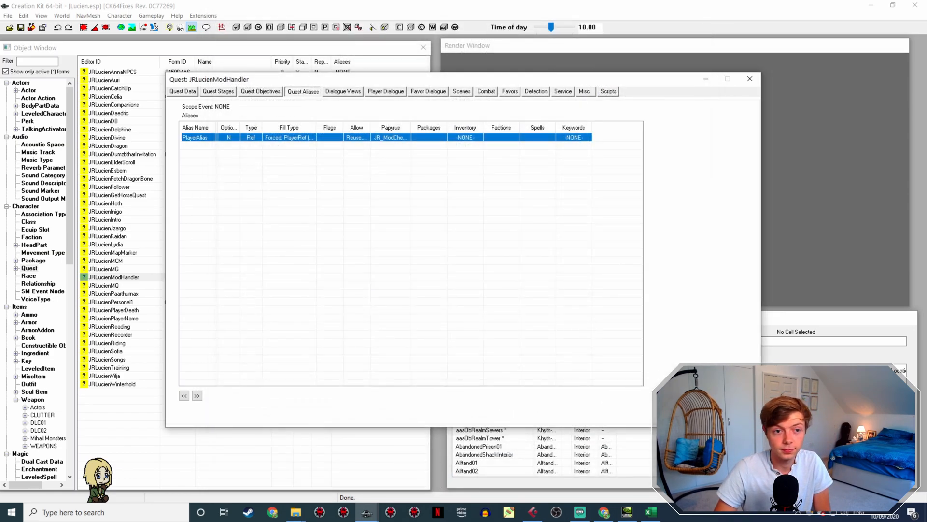
{"action": "left_click", "coordinate": [732, 415]}
Step: Open the JRLucienPlayerName quest and list the player dialogue topics of its only branch
{"action": "left_click", "coordinate": [125, 317]}
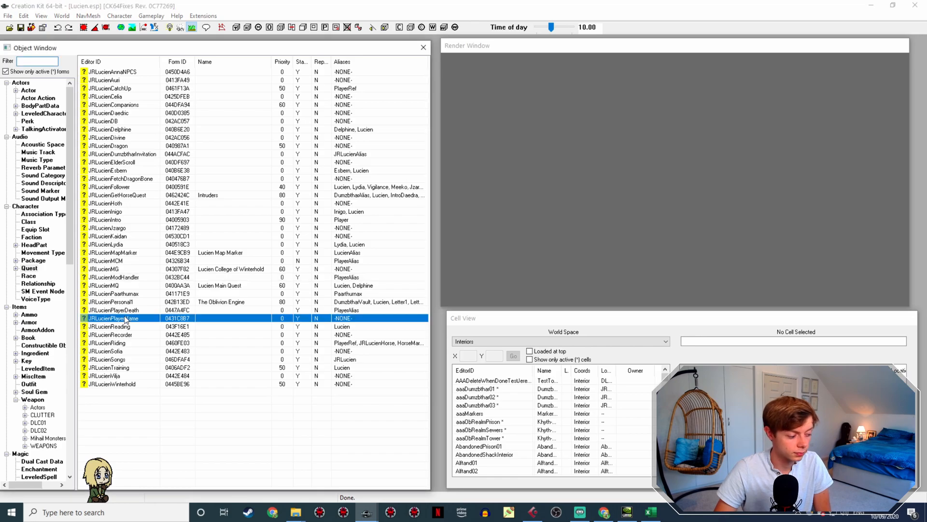
{"action": "double_click", "coordinate": [125, 318]}
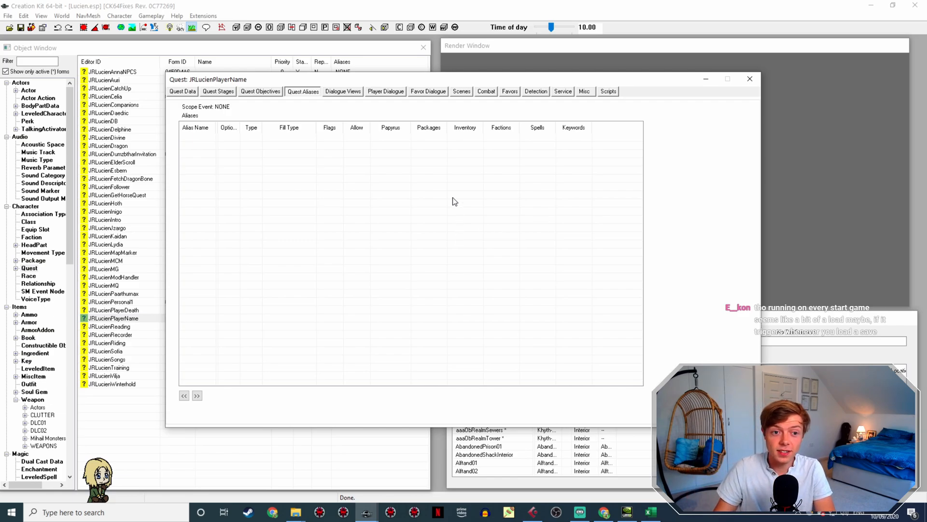
{"action": "left_click", "coordinate": [389, 92]}
{"action": "left_click", "coordinate": [185, 150]}
Step: Check the info lines of the player-name topics for Lisa, Lucille, Martin and Marwen
{"action": "scroll", "coordinate": [323, 189], "scroll_direction": "down", "scroll_amount": 15}
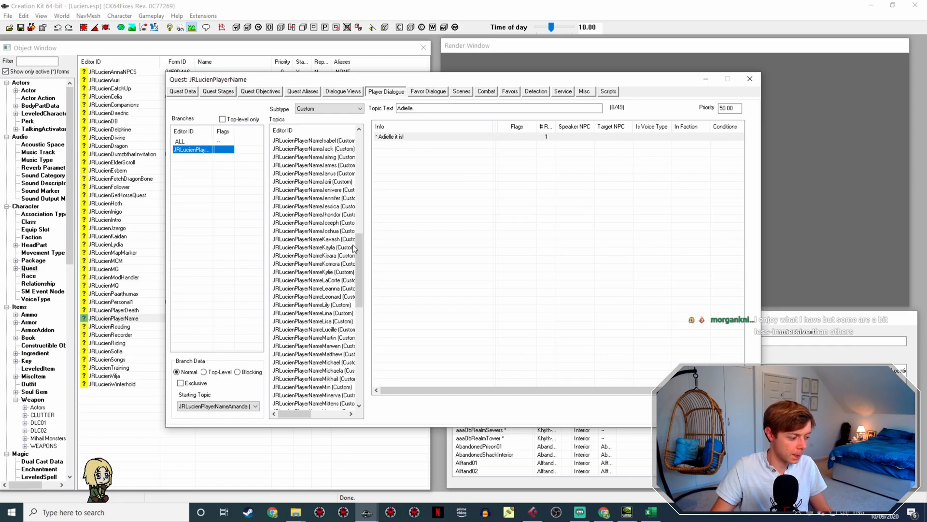
{"action": "scroll", "coordinate": [346, 207], "scroll_direction": "down", "scroll_amount": 3}
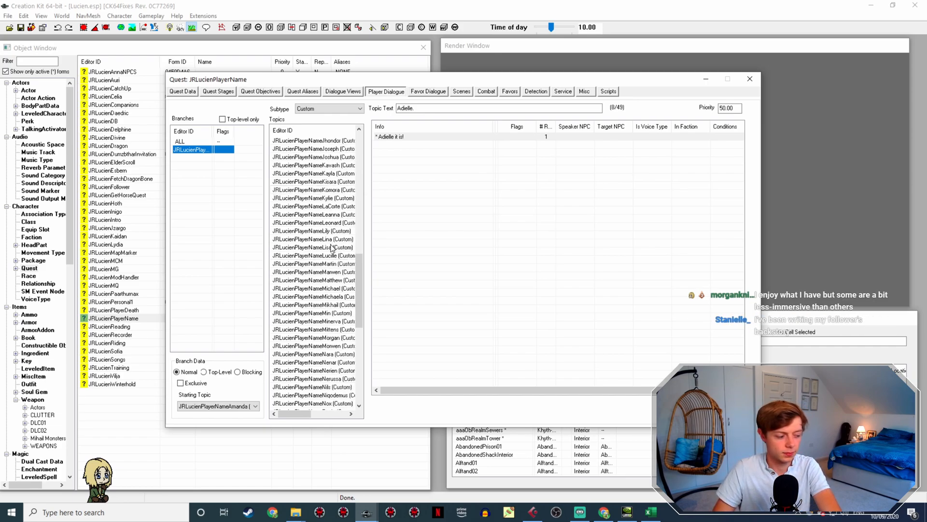
{"action": "left_click", "coordinate": [328, 248]}
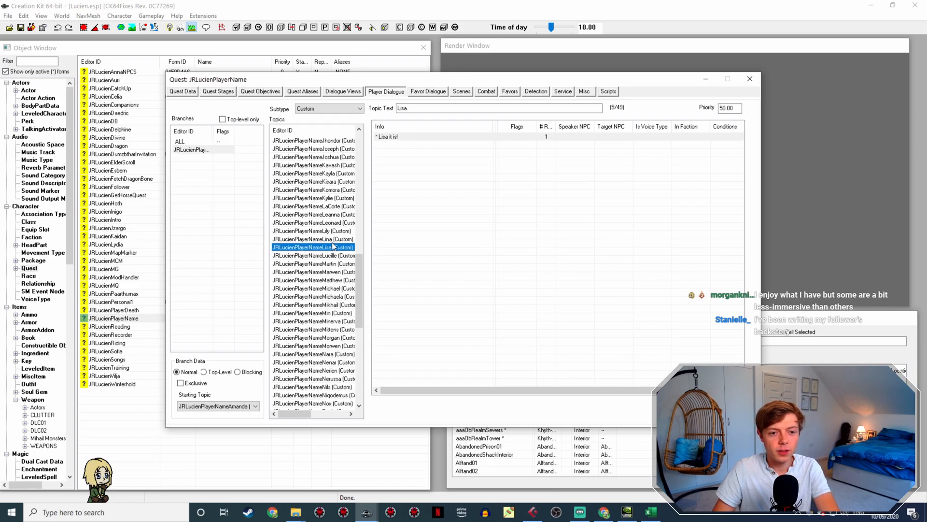
{"action": "left_click", "coordinate": [330, 256]}
{"action": "left_click", "coordinate": [327, 263]}
{"action": "left_click", "coordinate": [326, 272]}
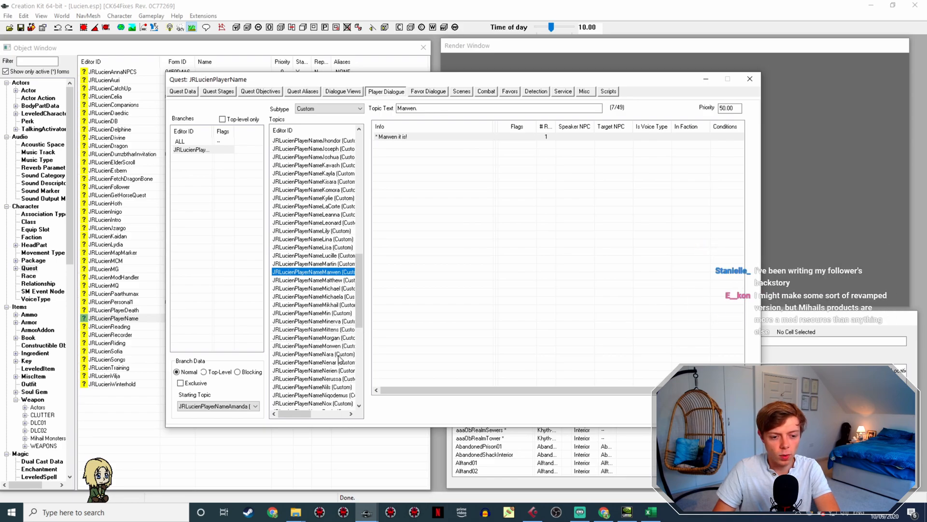
Step: Inspect the "Nerien it is!" response in the JRLucienPlayerNameNerien topic, then accept the response and topic info
{"action": "left_click", "coordinate": [333, 370]}
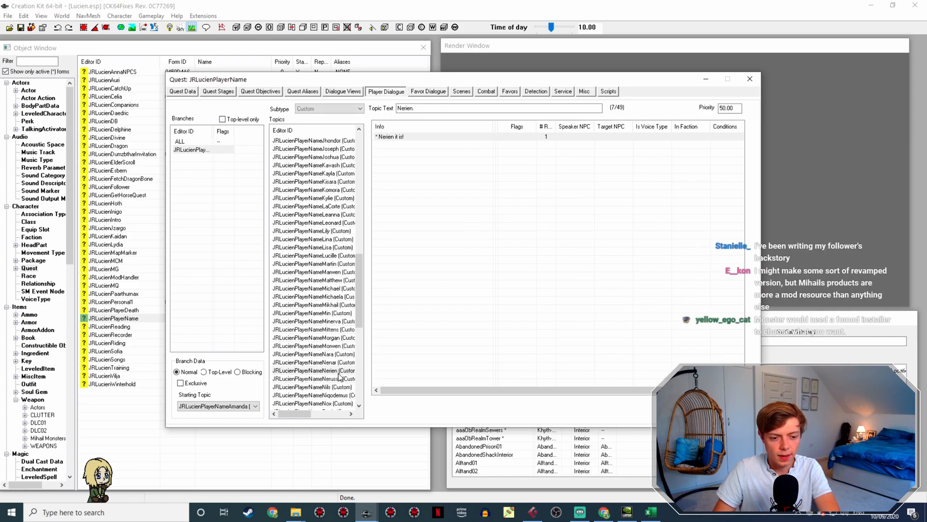
{"action": "double_click", "coordinate": [401, 137]}
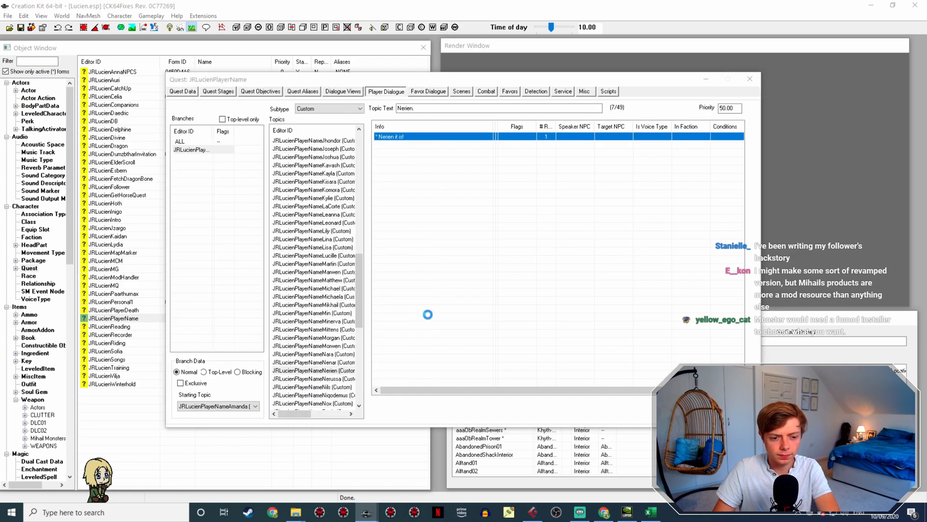
{"action": "double_click", "coordinate": [316, 144]}
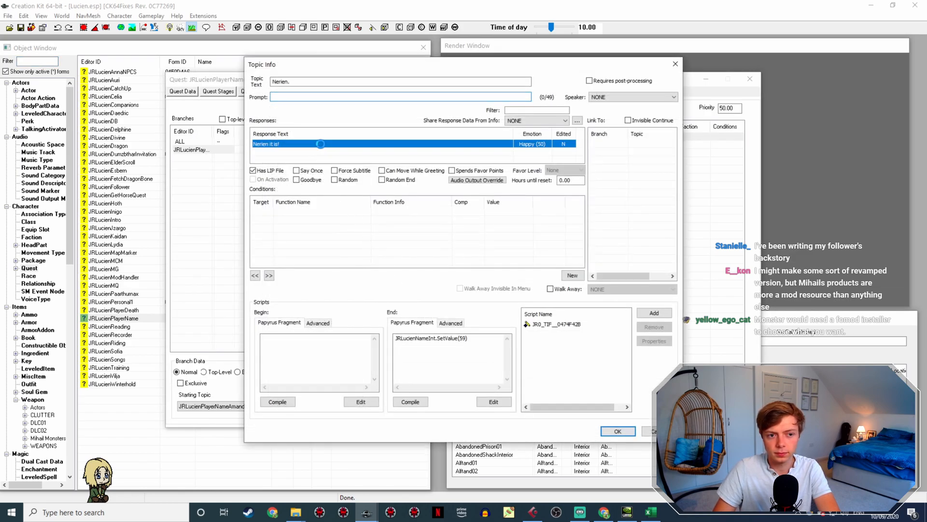
{"action": "left_click", "coordinate": [550, 426]}
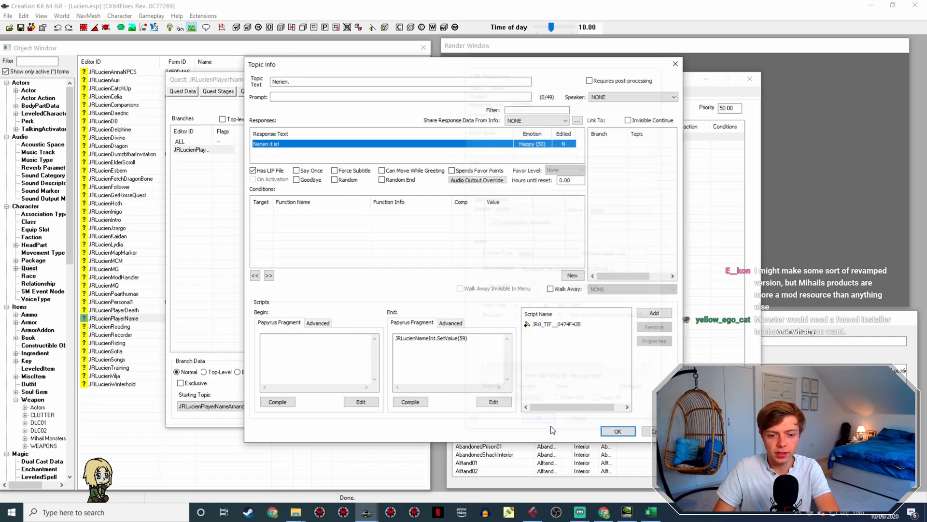
{"action": "left_click", "coordinate": [612, 430]}
Step: Inspect the voice files of the "Nerussa it is!" response in the JRLucienPlayerNameNerussa topic, then accept the response and topic info
{"action": "left_click", "coordinate": [337, 379]}
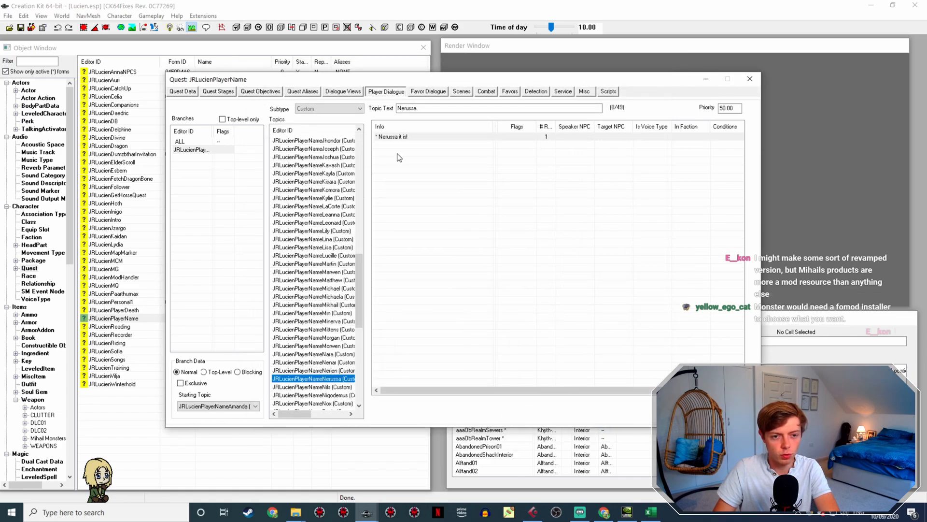
{"action": "double_click", "coordinate": [419, 138]}
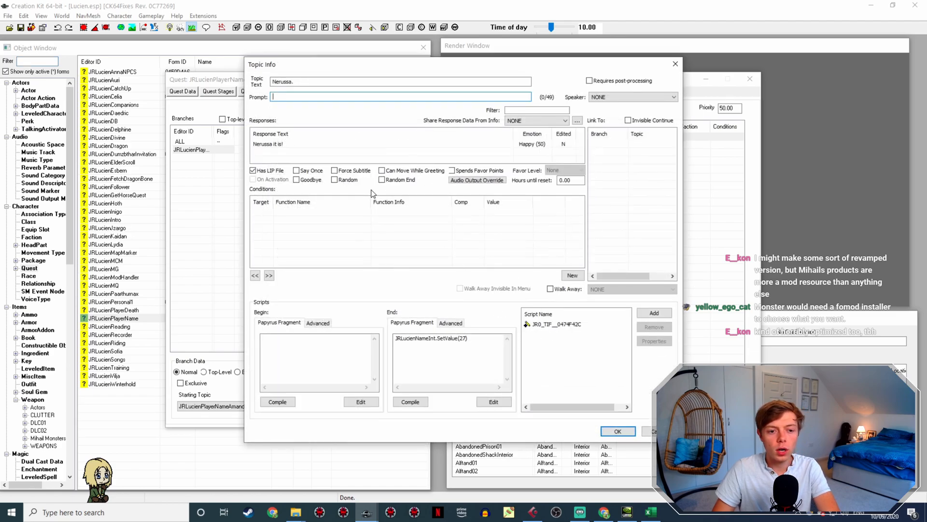
{"action": "double_click", "coordinate": [292, 144]}
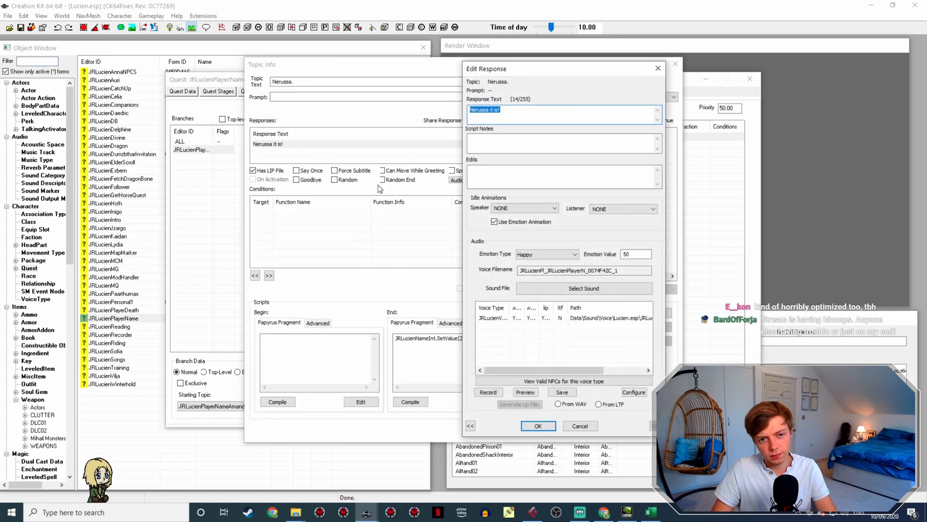
{"action": "left_click", "coordinate": [539, 427]}
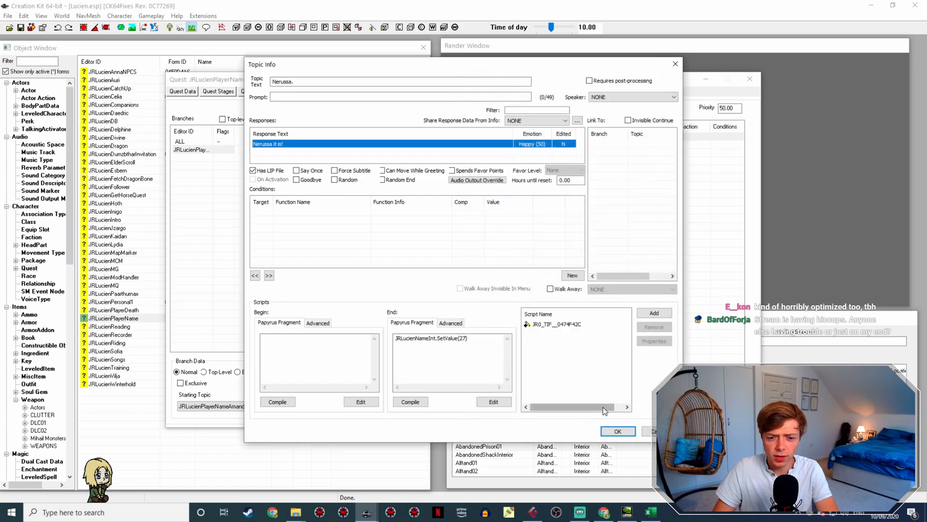
{"action": "left_click", "coordinate": [620, 425]}
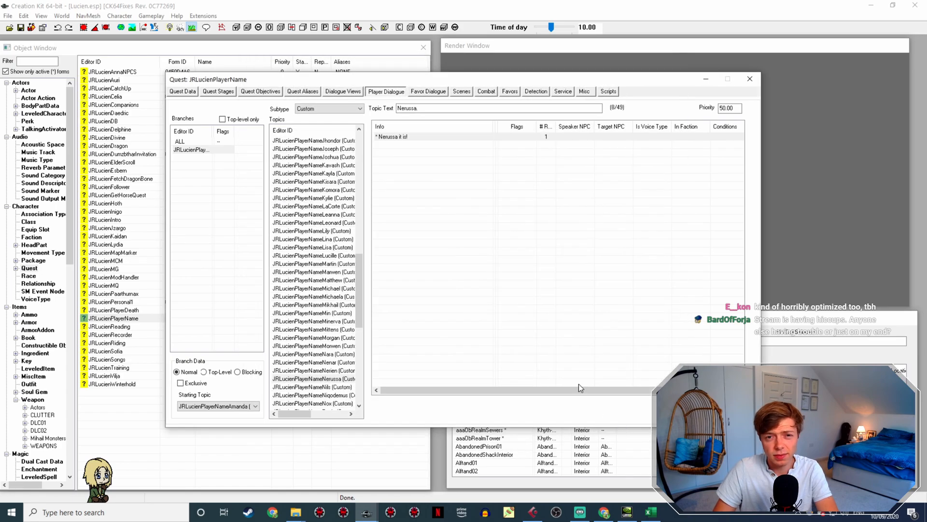
Step: Inspect the voice files of the "Nils it is!" response in the JRLucienPlayerNameNils topic, then accept the response and topic info
{"action": "left_click", "coordinate": [341, 387]}
{"action": "double_click", "coordinate": [406, 137]}
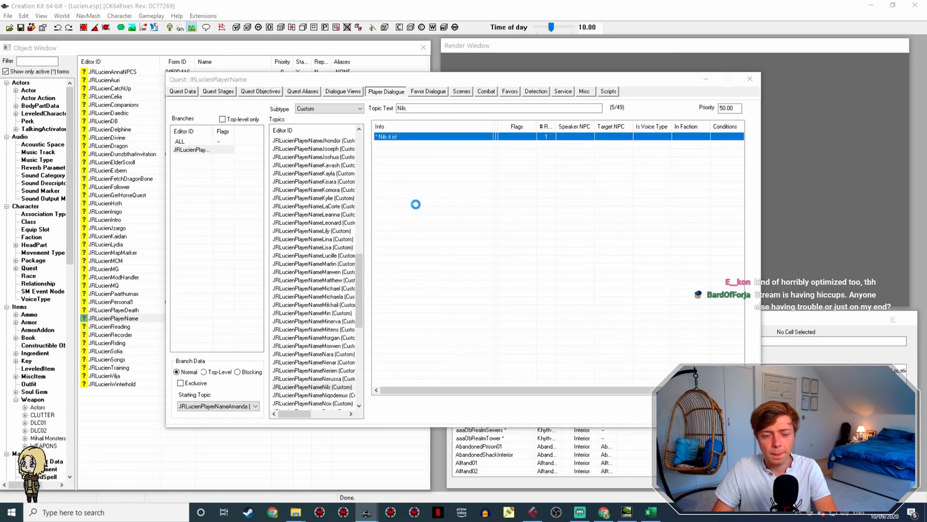
{"action": "double_click", "coordinate": [264, 143]}
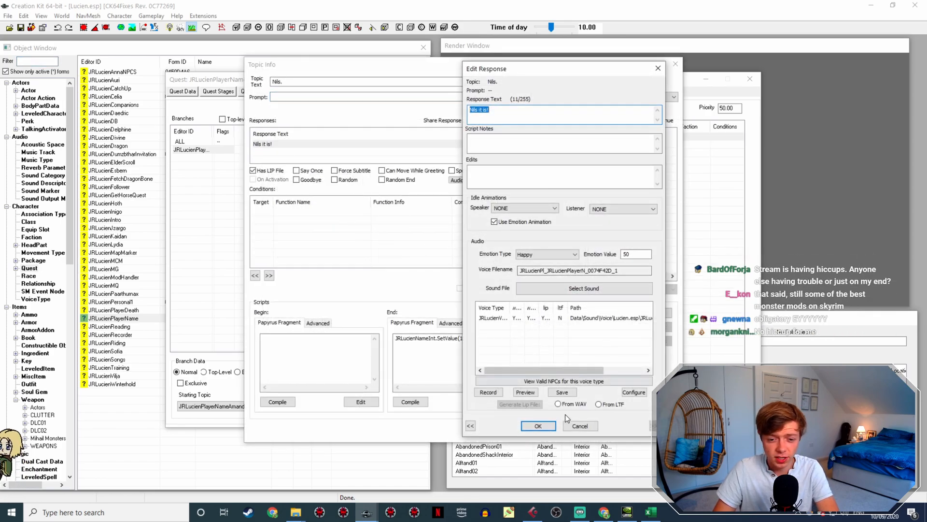
{"action": "left_click", "coordinate": [538, 425]}
{"action": "left_click", "coordinate": [611, 425]}
Step: Check the info lines of the player-name topics for Robert and Sarah
{"action": "scroll", "coordinate": [328, 342], "scroll_direction": "down", "scroll_amount": 3}
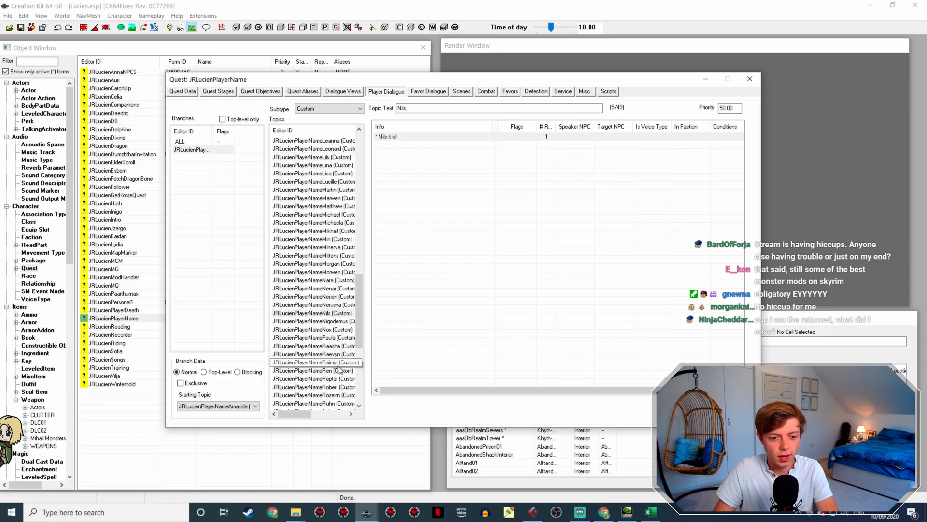
{"action": "scroll", "coordinate": [341, 360], "scroll_direction": "down", "scroll_amount": 2}
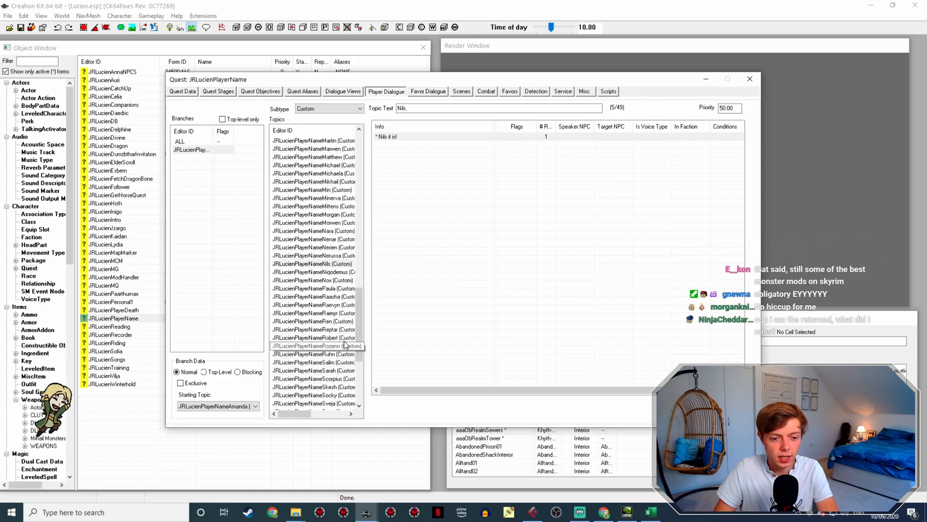
{"action": "left_click", "coordinate": [333, 337]}
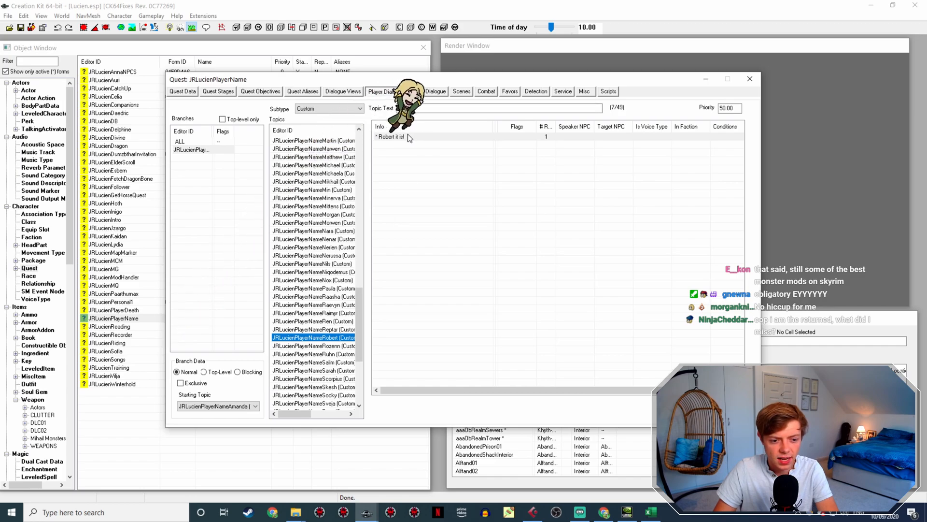
{"action": "left_click", "coordinate": [340, 370]}
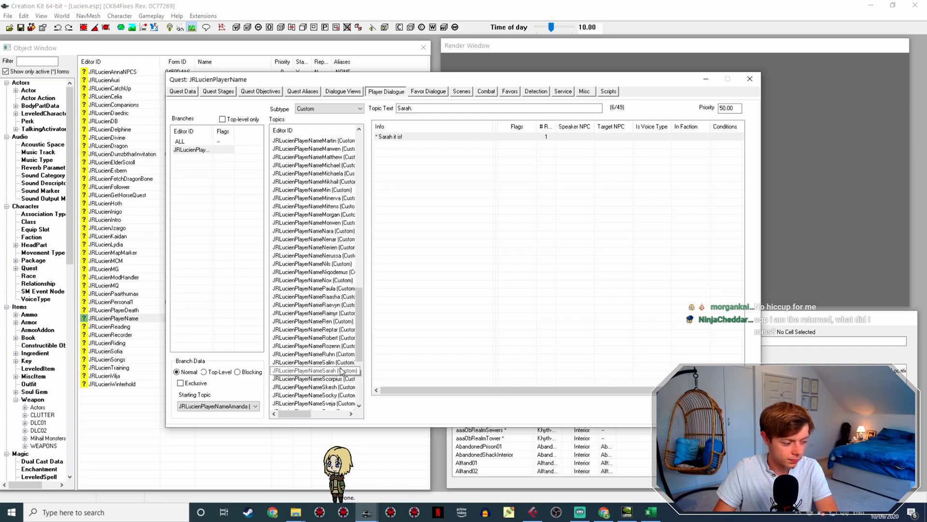
Step: Open the "Sarah it is!" response in the JRLucienPlayerNameSarah topic and copy its voice filename
{"action": "left_click", "coordinate": [341, 370]}
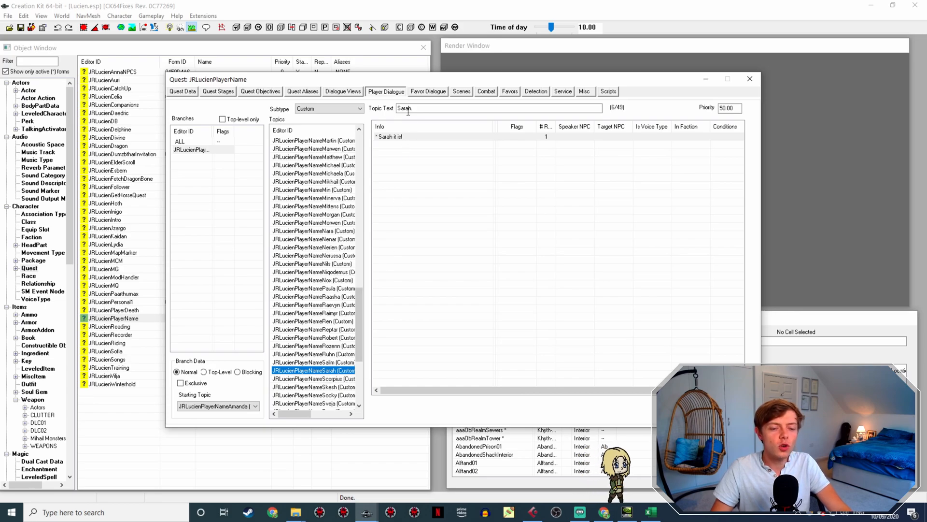
{"action": "double_click", "coordinate": [399, 137]}
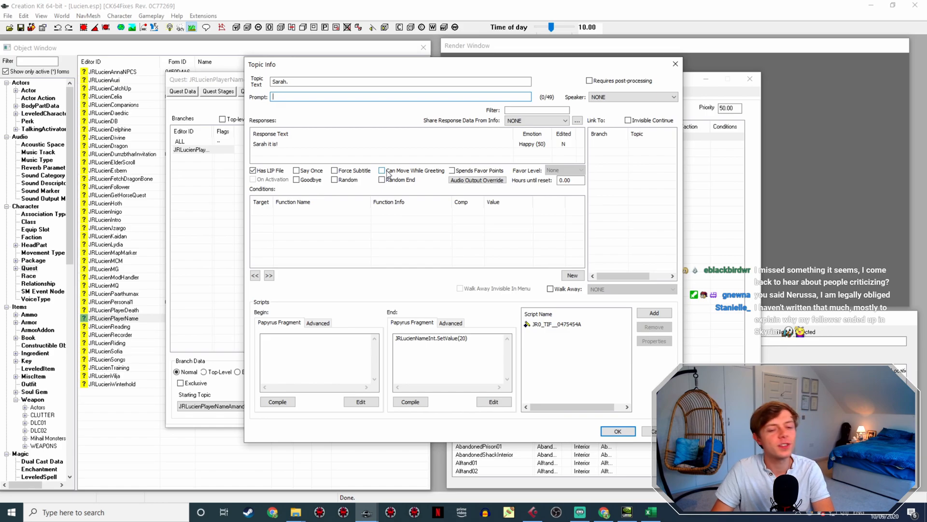
{"action": "double_click", "coordinate": [284, 144]}
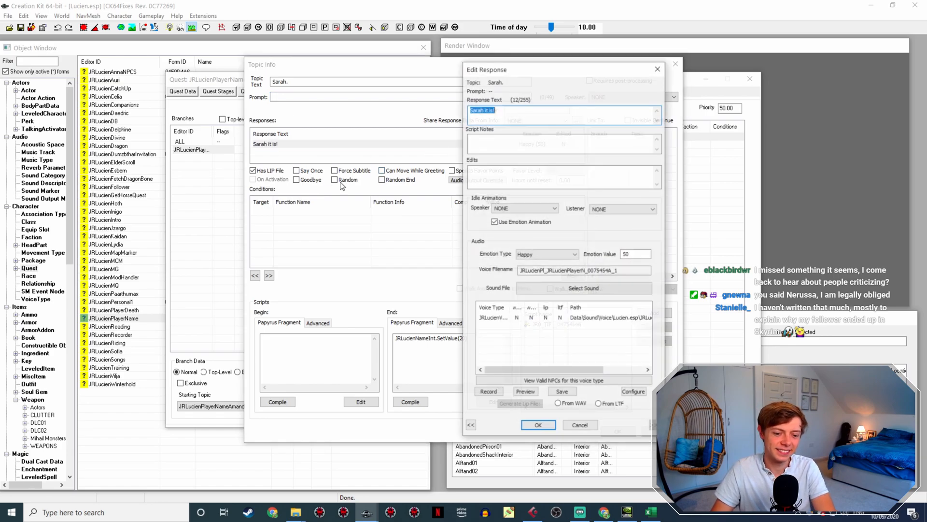
{"action": "left_click_drag", "start_coordinate": [639, 269], "coordinate": [486, 265]}
{"action": "key", "text": "ctrl+c"}
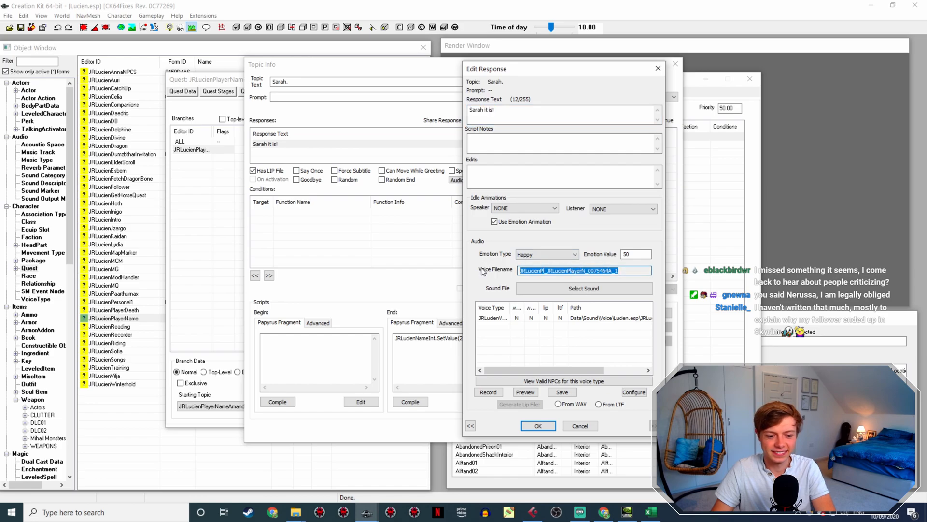
Step: In File Explorer's JRLucienVoice folder, rename LucienCustomNamesItIsSarah.wav as JRLucienPl_JRLucienPlayerN_0075454A_1, then return to the response in Creation Kit
{"action": "mouse_move", "coordinate": [296, 513]}
{"action": "left_click", "coordinate": [294, 473]}
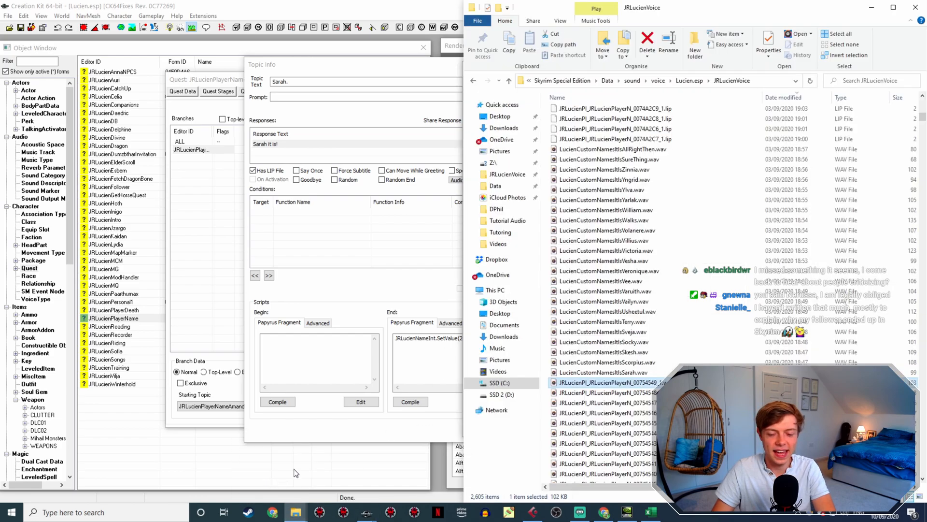
{"action": "left_click", "coordinate": [642, 373]}
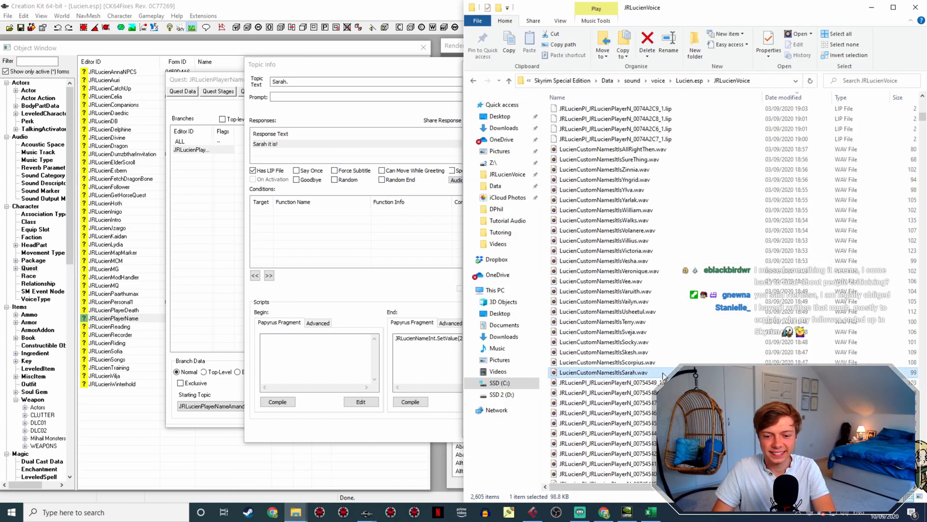
{"action": "left_click", "coordinate": [643, 373]}
{"action": "key", "text": "ctrl+v"}
{"action": "left_click", "coordinate": [356, 242]}
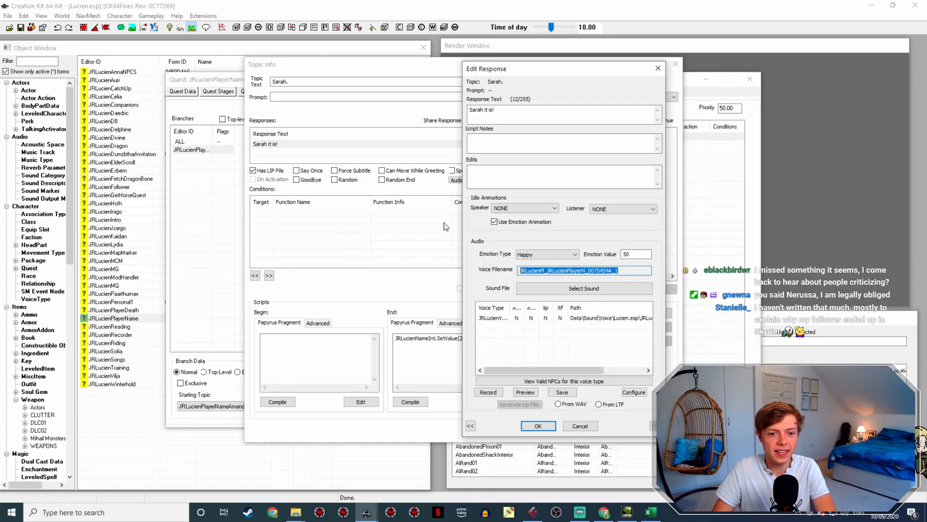
Step: Reload the Sarah response, generate its lip file from the WAV, and close the topic info
{"action": "left_click", "coordinate": [548, 428]}
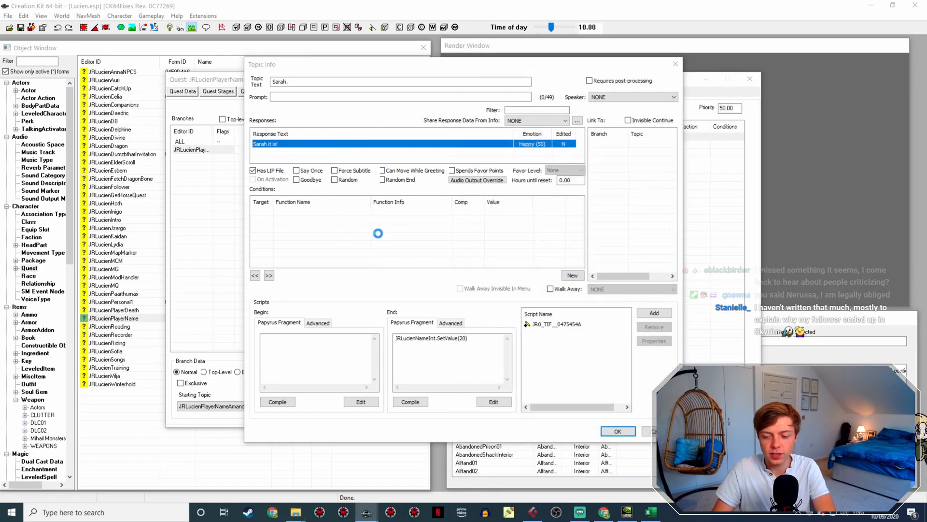
{"action": "double_click", "coordinate": [338, 144]}
{"action": "left_click", "coordinate": [563, 318]}
{"action": "left_click", "coordinate": [546, 427]}
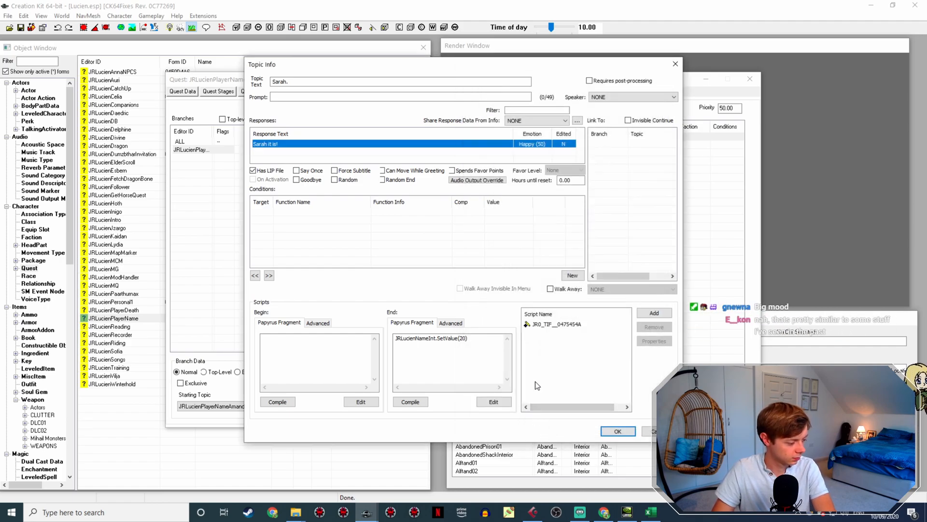
{"action": "left_click", "coordinate": [618, 431]}
Step: Open the topic info of the "Scorpius it is!" response in the Scorpius player dialogue topic
{"action": "left_click", "coordinate": [340, 379]}
{"action": "double_click", "coordinate": [425, 136]}
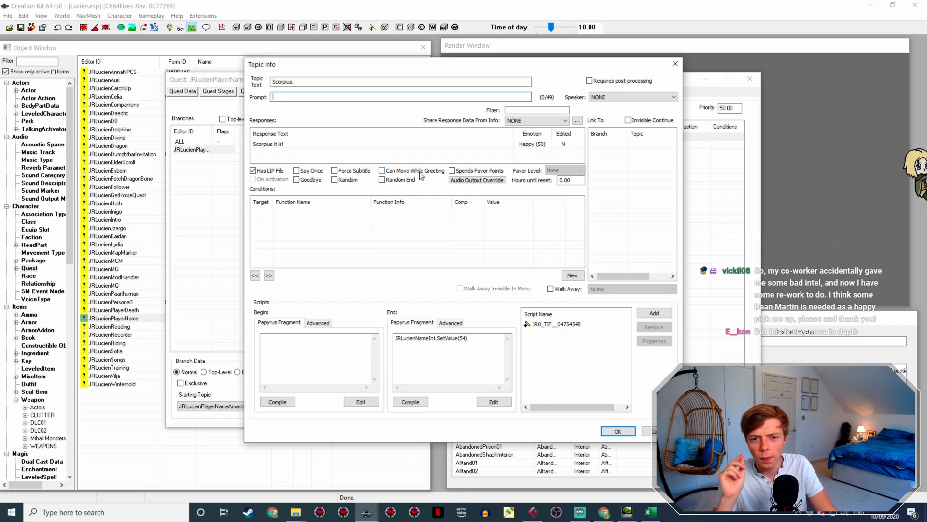
{"action": "left_click", "coordinate": [581, 513]}
{"action": "left_click", "coordinate": [73, 399]}
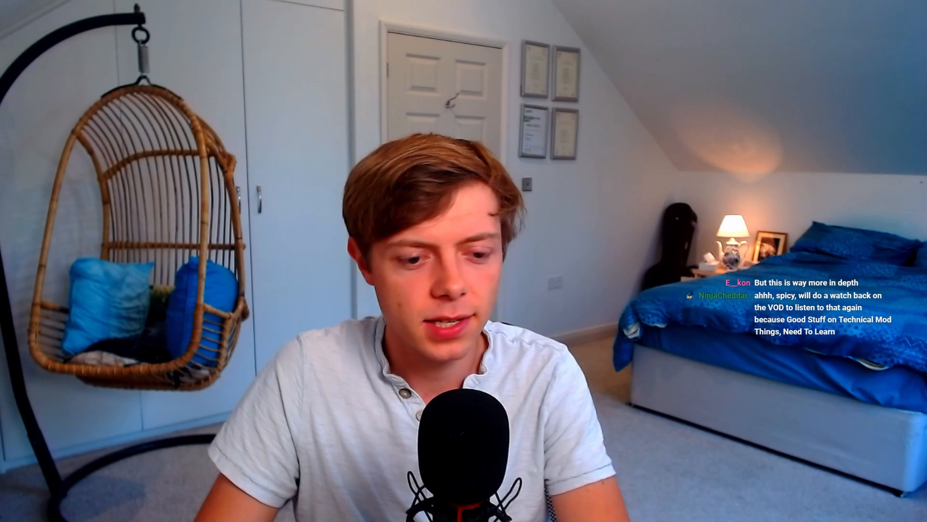
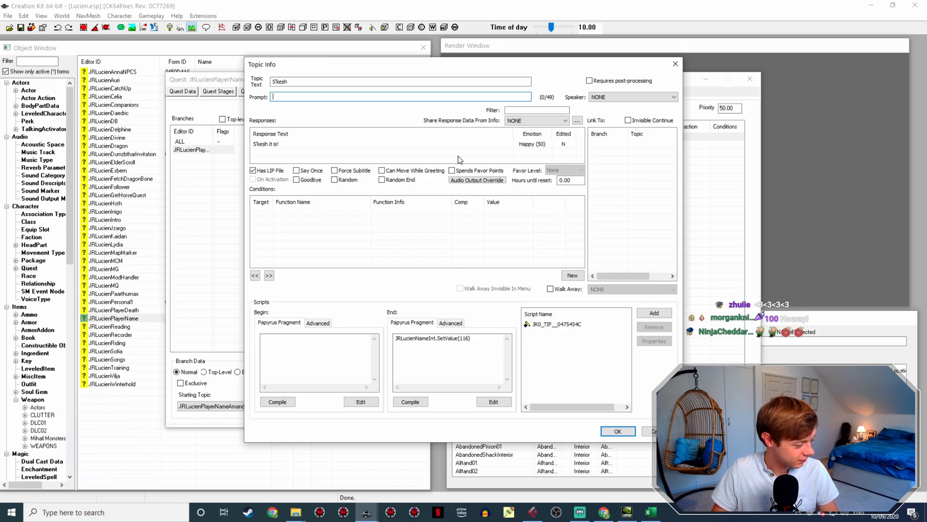
Step: Rename LucienCustomNamesItIsSkesh.wav in the JRLucienVoice folder to the S'kesh response's voice filename, JRLucienPl_JRLucienPlayerN_0075454C_1
{"action": "double_click", "coordinate": [290, 143]}
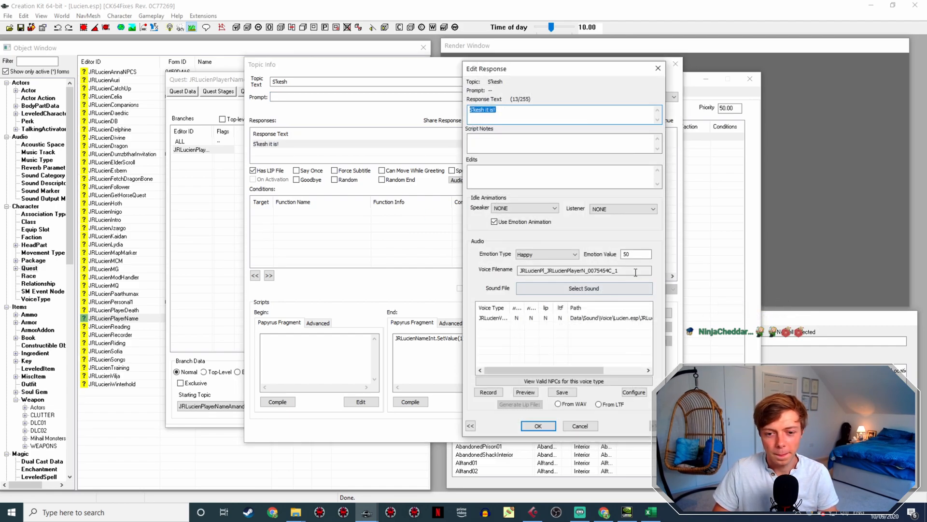
{"action": "left_click_drag", "start_coordinate": [636, 273], "coordinate": [542, 267]}
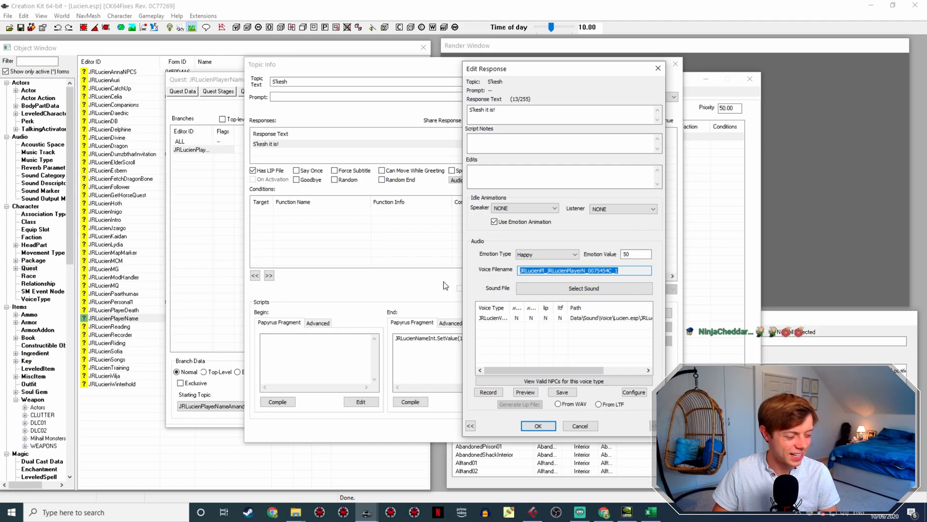
{"action": "left_click", "coordinate": [300, 512]}
{"action": "left_click", "coordinate": [329, 459]}
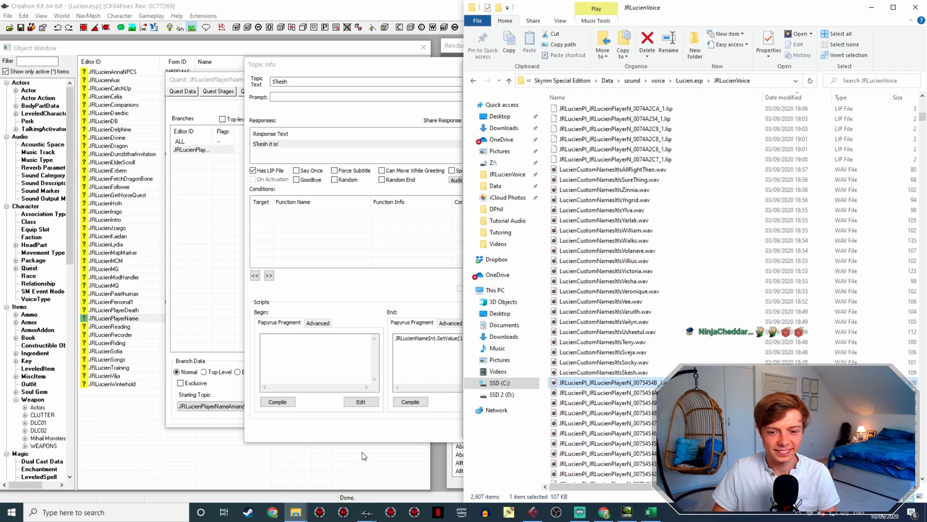
{"action": "left_click", "coordinate": [653, 373]}
{"action": "key", "text": "F2"}
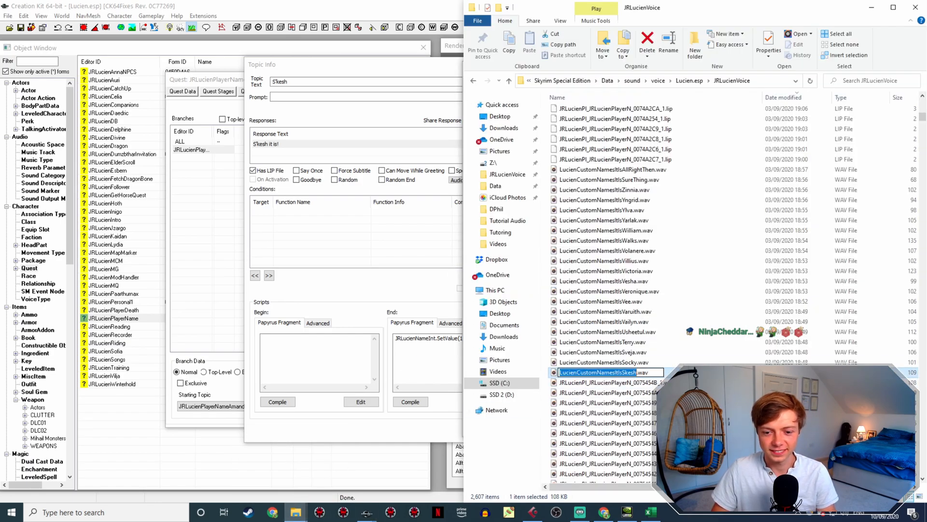
{"action": "type", "text": "JRLucienPl_JRLucienPlayerN_0075454C_1"}
{"action": "key", "text": "Return"}
Step: Reload the S'kesh response in Creation Kit, generate its lip file from the WAV, and close the topic info
{"action": "left_click", "coordinate": [395, 274]}
{"action": "left_click", "coordinate": [527, 424]}
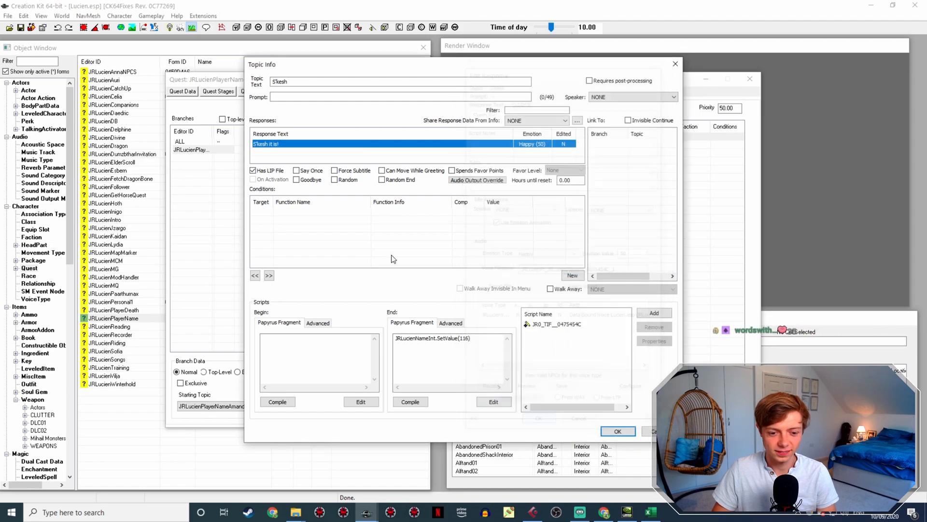
{"action": "double_click", "coordinate": [332, 144]}
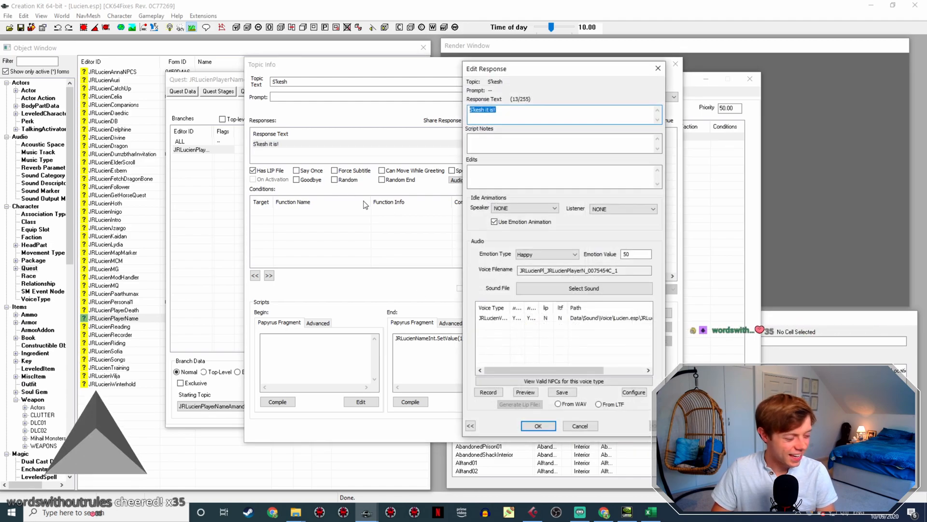
{"action": "left_click", "coordinate": [507, 318]}
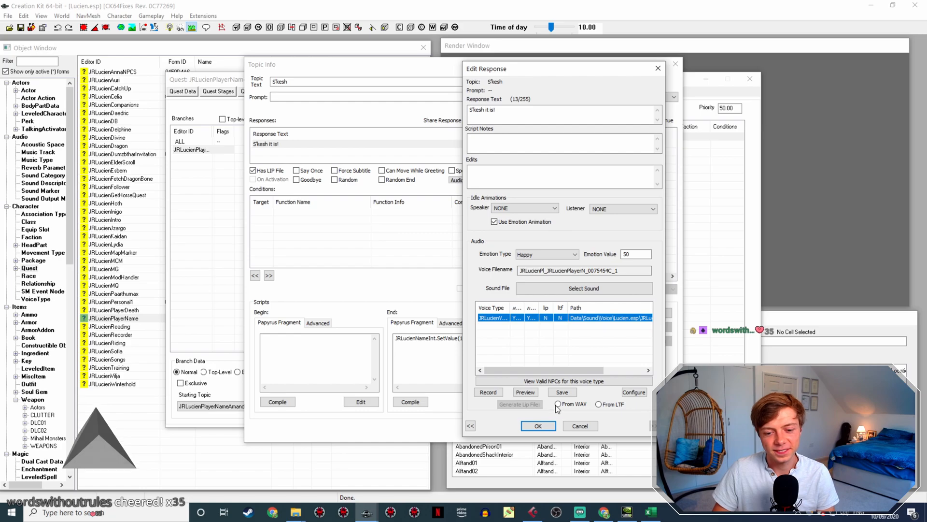
{"action": "left_click", "coordinate": [539, 425]}
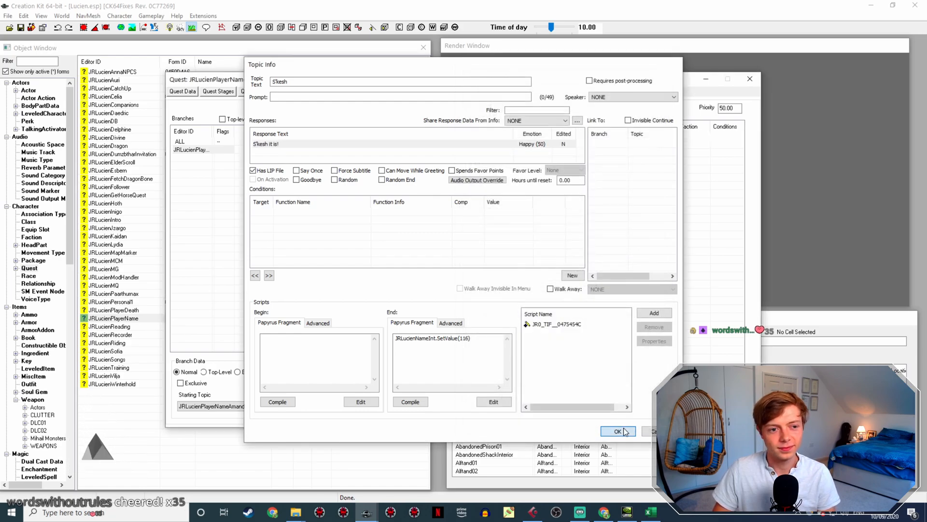
{"action": "left_click", "coordinate": [617, 430]}
Step: Rename LucienCustomNamesItIsSocky.wav in the JRLucienVoice folder to the Socky response's voice filename, JRLucienPl_JRLucienPlayerN_0075454D_1
{"action": "left_click", "coordinate": [314, 395]}
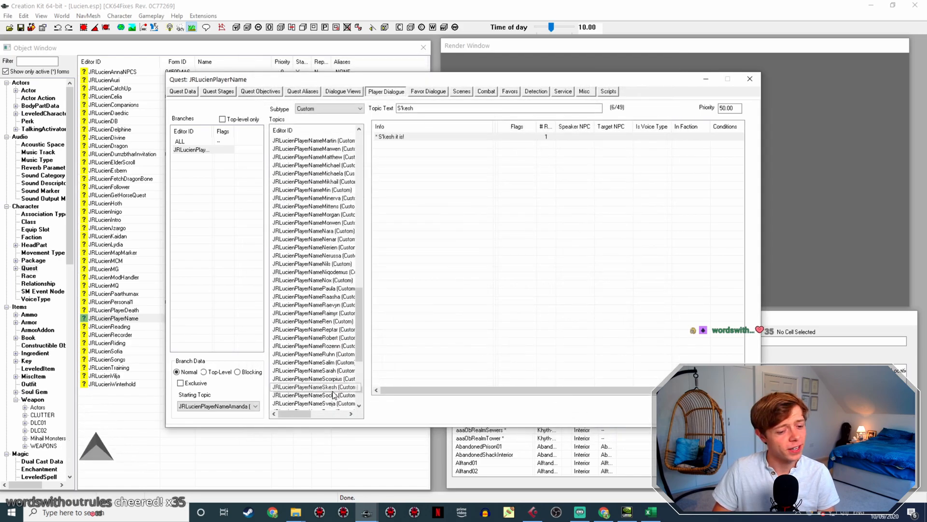
{"action": "double_click", "coordinate": [432, 137]}
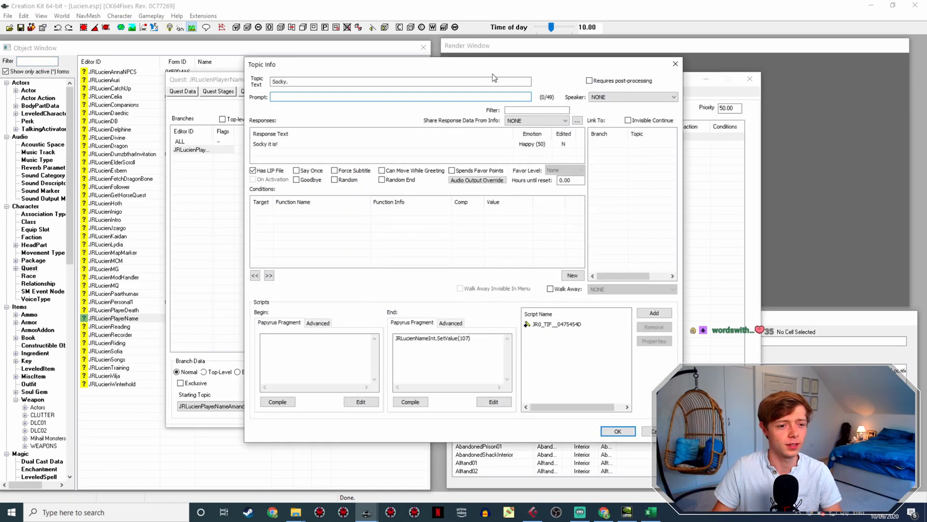
{"action": "double_click", "coordinate": [272, 143]}
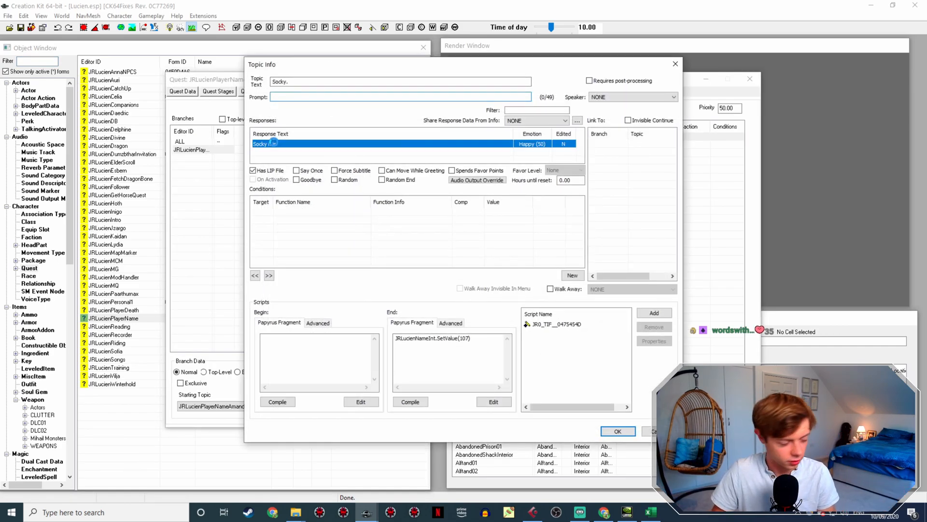
{"action": "double_click", "coordinate": [615, 270]}
{"action": "key", "text": "ctrl+c"}
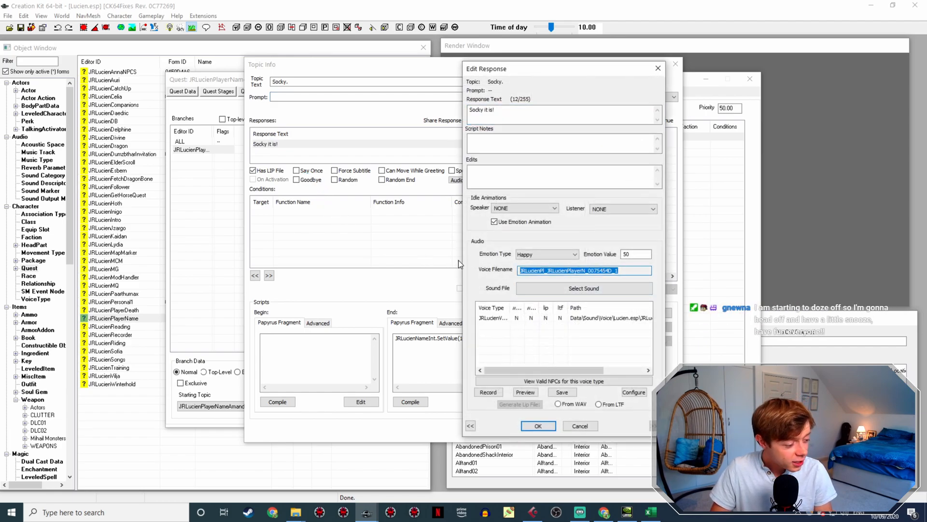
{"action": "left_click", "coordinate": [293, 518]}
{"action": "left_click", "coordinate": [265, 478]}
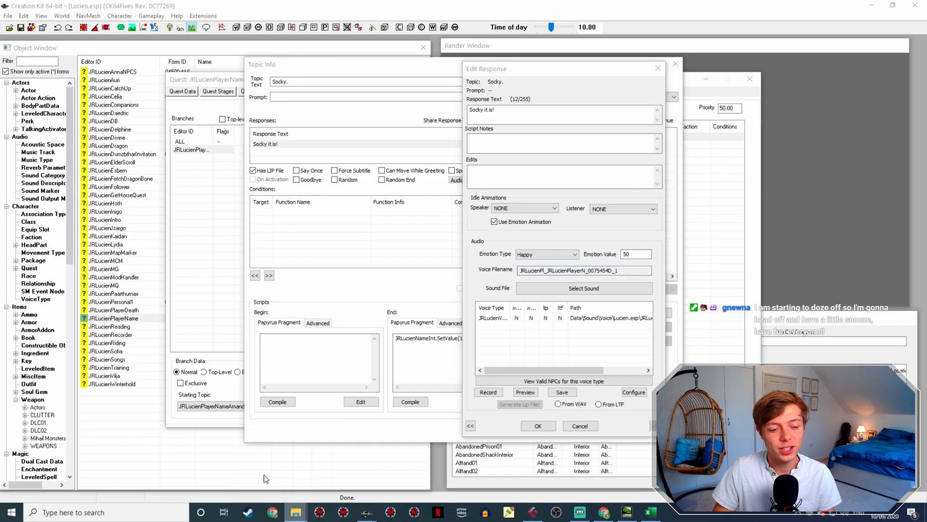
{"action": "left_click", "coordinate": [641, 374]}
{"action": "key", "text": "F2"}
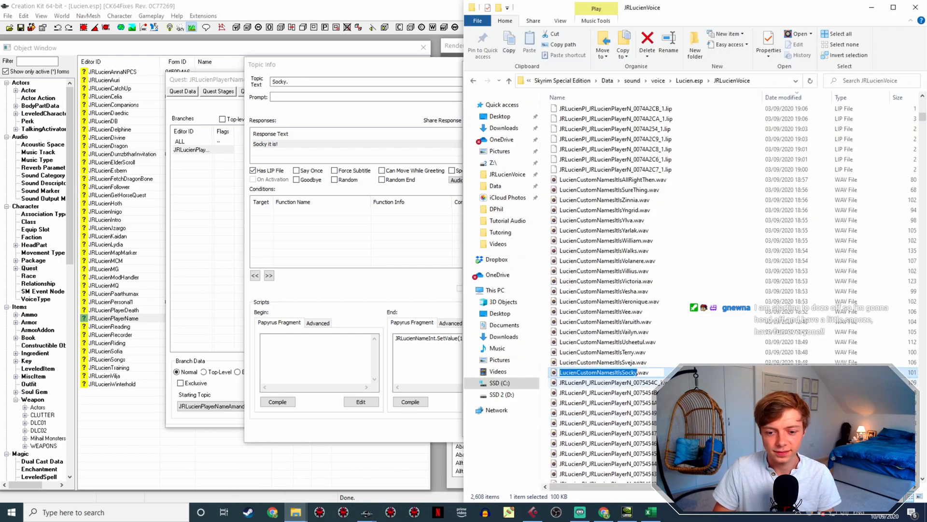
{"action": "key", "text": "ctrl+v"}
{"action": "key", "text": "Return"}
Step: Reload the Socky response in Creation Kit, generate its lip file from the WAV, and close the topic info
{"action": "left_click", "coordinate": [328, 278]}
{"action": "left_click", "coordinate": [537, 425]}
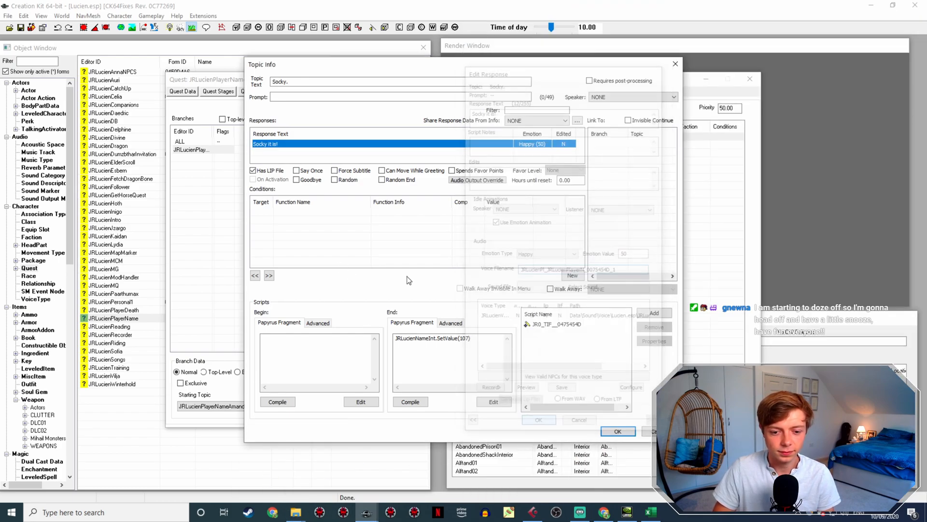
{"action": "double_click", "coordinate": [321, 143]}
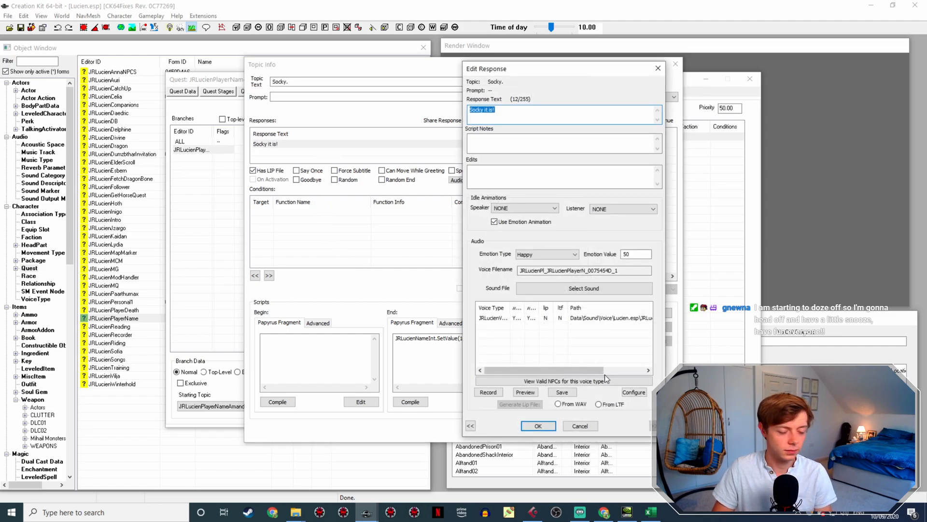
{"action": "left_click", "coordinate": [594, 317]}
{"action": "left_click", "coordinate": [566, 404]}
{"action": "left_click", "coordinate": [525, 405]}
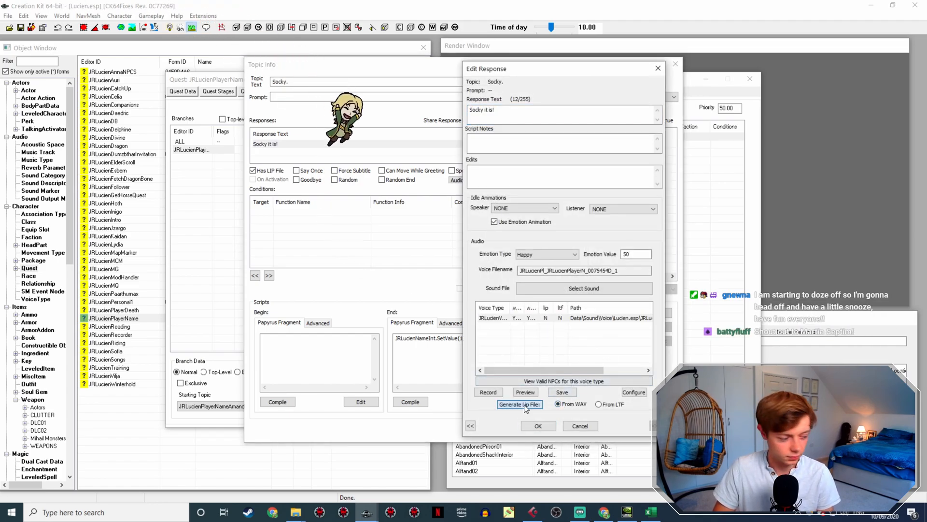
{"action": "left_click", "coordinate": [539, 425]}
{"action": "left_click", "coordinate": [620, 431]}
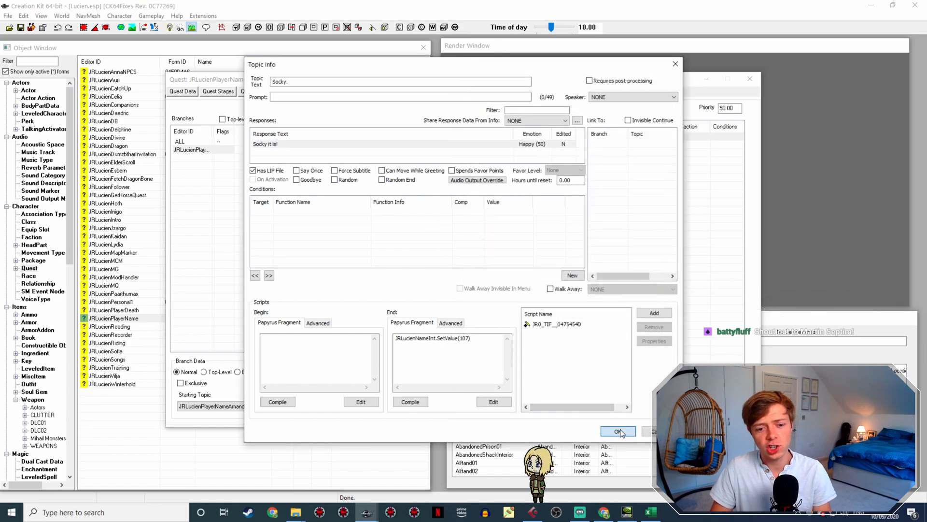
Step: Reopen the Socky response to check its voice and lip file status, and close it again
{"action": "left_click", "coordinate": [338, 403]}
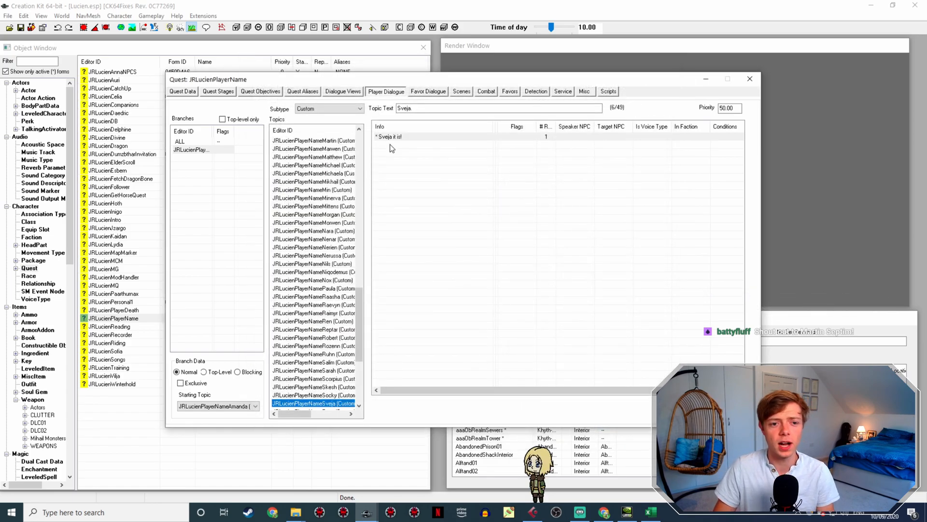
{"action": "left_click", "coordinate": [337, 395]}
{"action": "double_click", "coordinate": [416, 137]}
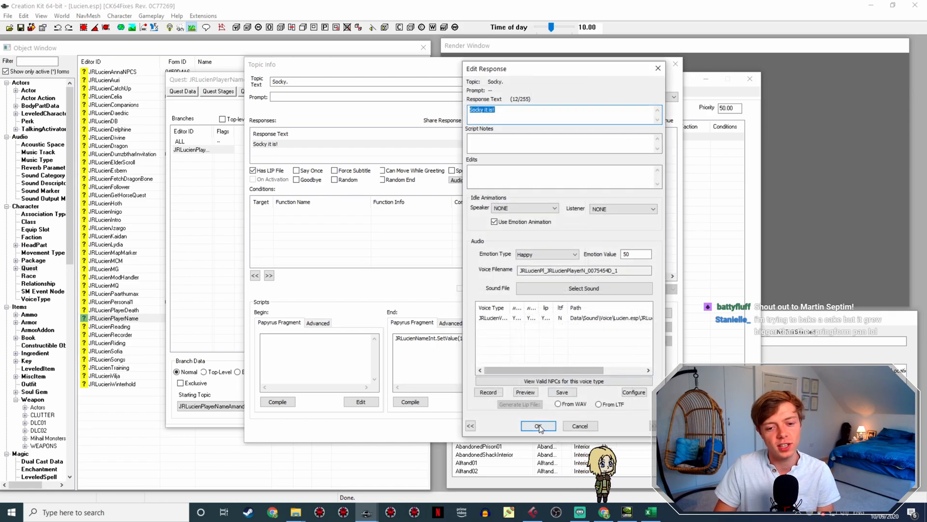
{"action": "left_click", "coordinate": [536, 425]}
{"action": "left_click", "coordinate": [620, 432]}
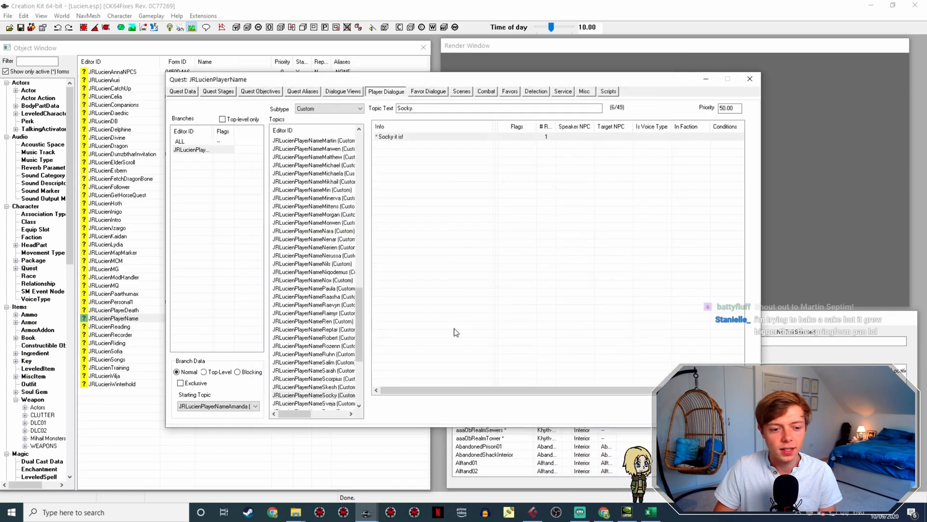
Step: Rename LucienCustomNamesItIsSveja.wav in the JRLucienVoice folder to the Sveja response's voice filename, JRLucienPl_JRLucienPlayerN_0075454E_1
{"action": "left_click", "coordinate": [344, 404]}
{"action": "double_click", "coordinate": [392, 136]}
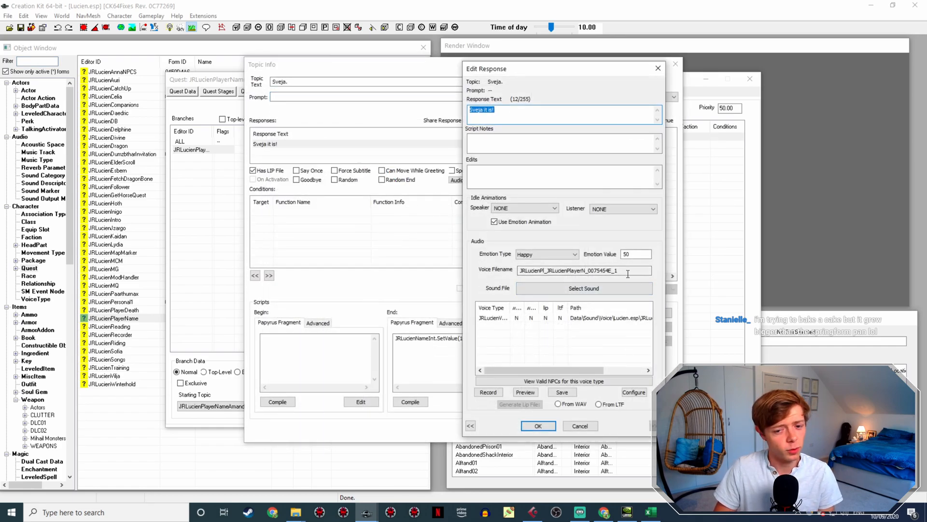
{"action": "left_click_drag", "start_coordinate": [628, 274], "coordinate": [503, 265]}
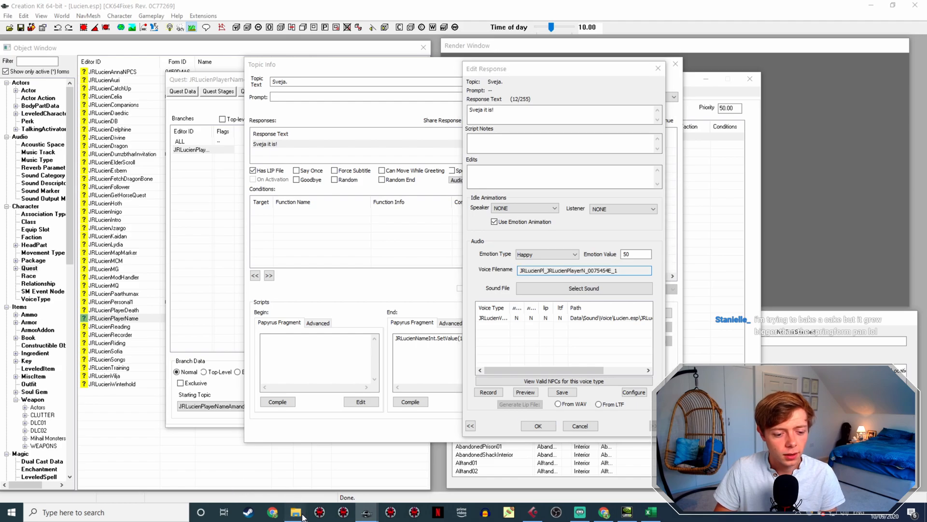
{"action": "left_click", "coordinate": [295, 511]}
{"action": "left_click", "coordinate": [666, 371]}
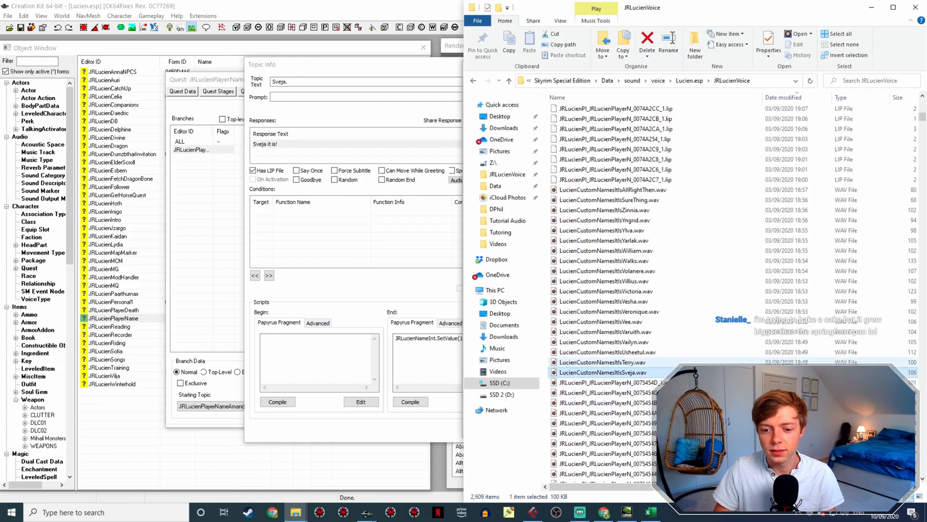
{"action": "key", "text": "F2"}
{"action": "key", "text": "ctrl+v"}
{"action": "left_click", "coordinate": [392, 255]}
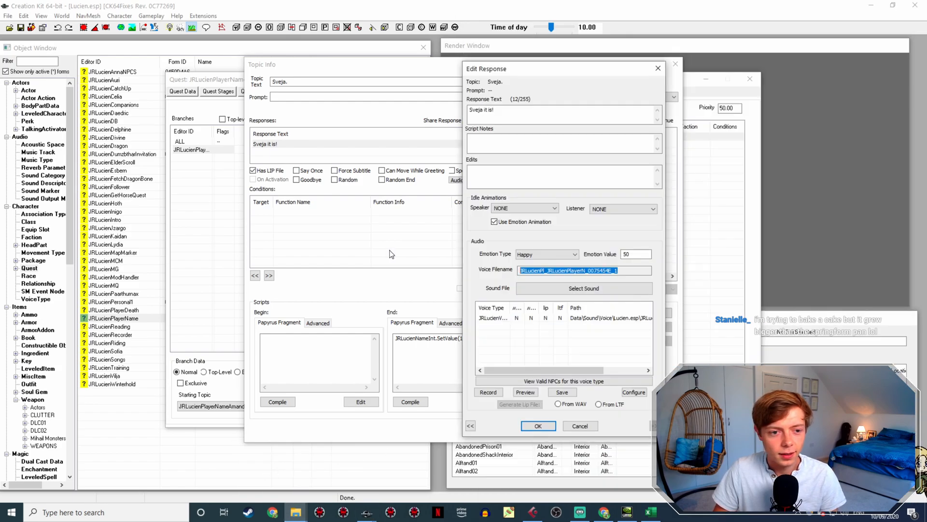
Step: Reload the Sveja response, generate its lip file from the WAV, and close the topic info
{"action": "key", "text": "Return"}
{"action": "double_click", "coordinate": [316, 143]}
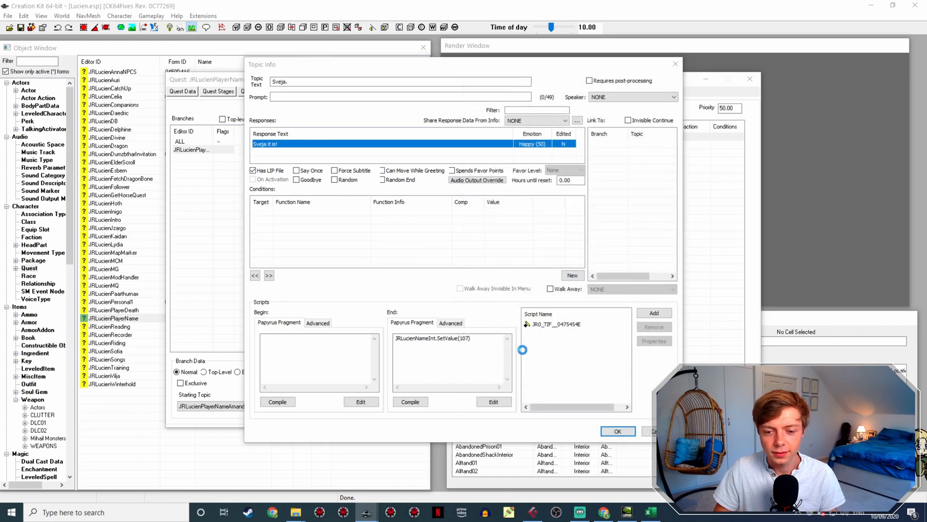
{"action": "left_click", "coordinate": [603, 317]}
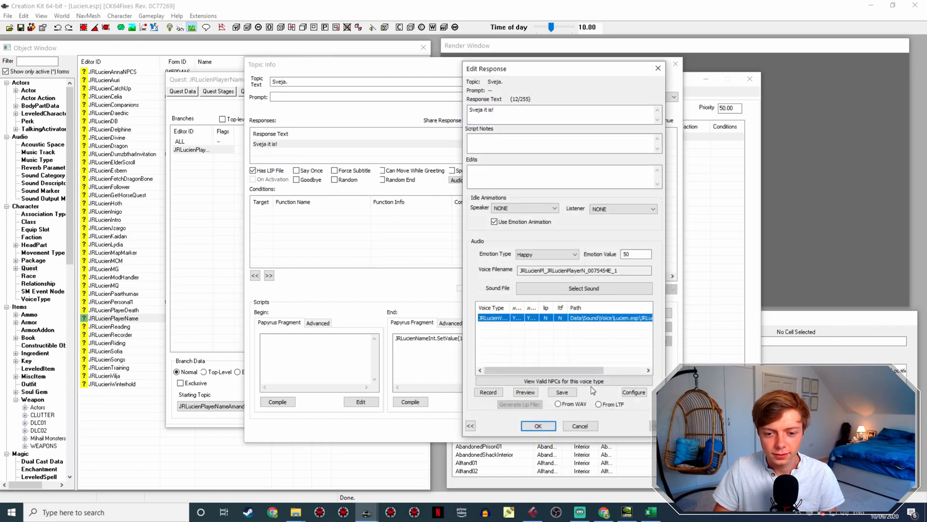
{"action": "left_click", "coordinate": [520, 404]}
{"action": "left_click", "coordinate": [538, 426]}
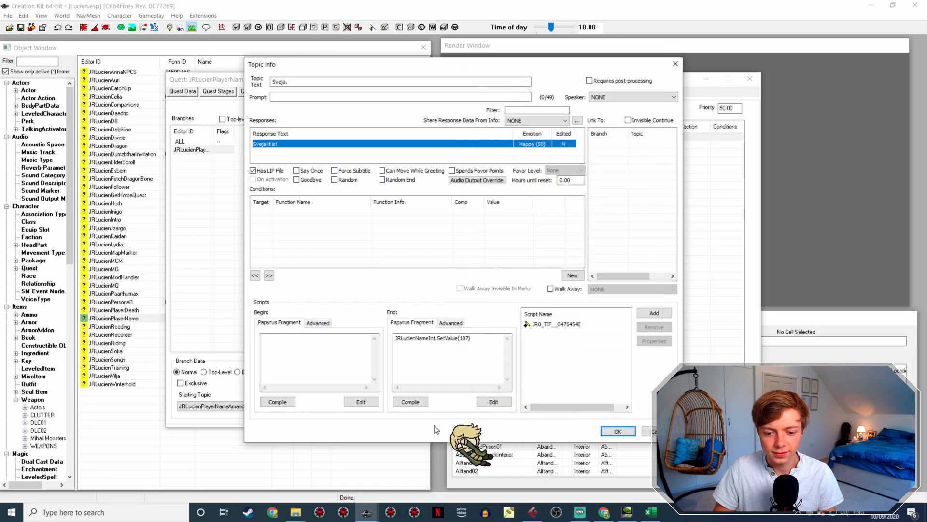
{"action": "left_click", "coordinate": [619, 431]}
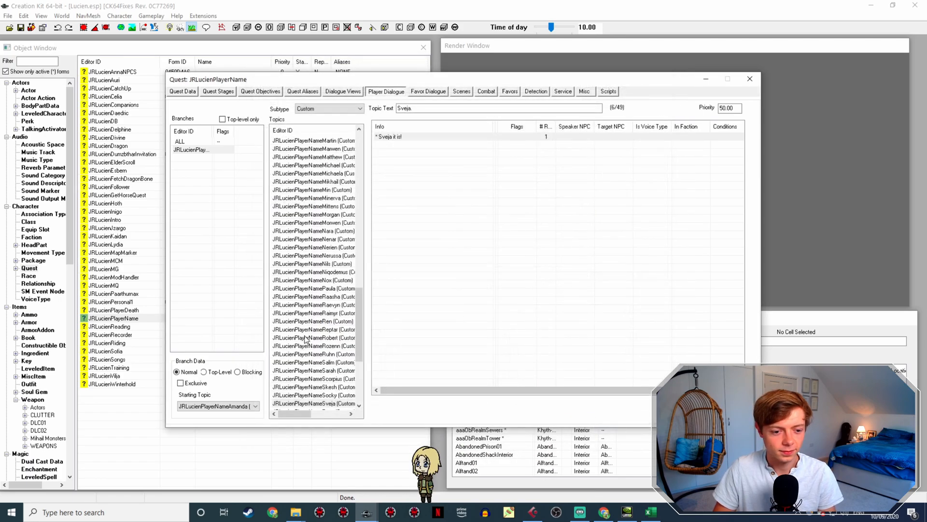
Step: Open the Terry topic's "Terry it is!" response for editing and copy its voice filename
{"action": "scroll", "coordinate": [333, 391], "scroll_direction": "down", "scroll_amount": 3}
{"action": "left_click", "coordinate": [319, 338]}
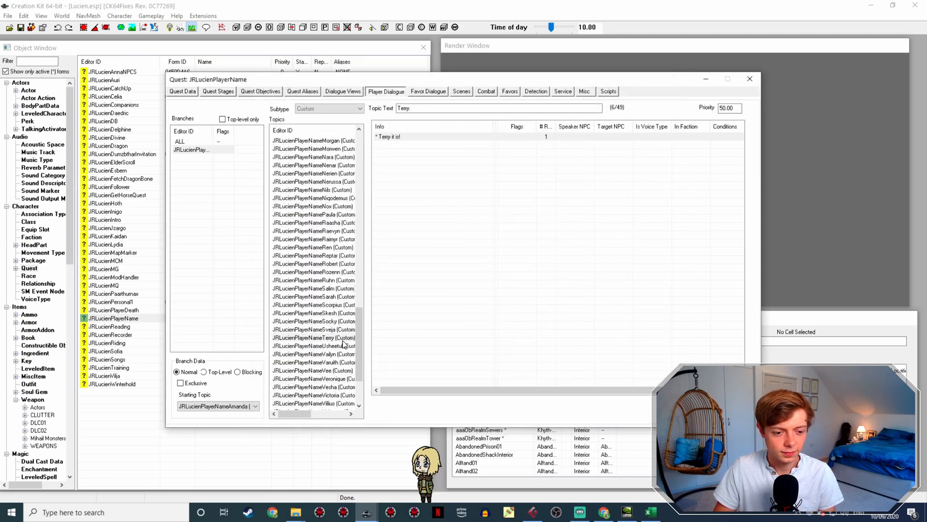
{"action": "double_click", "coordinate": [424, 138]}
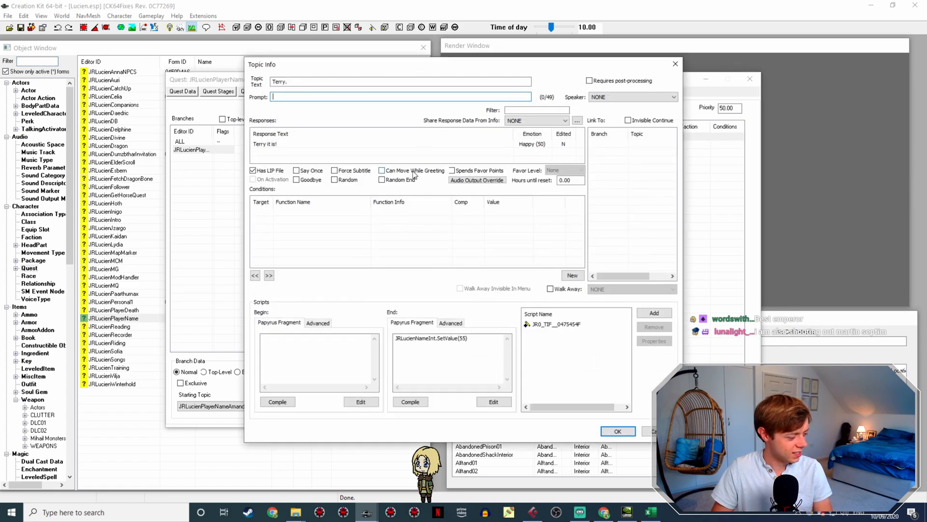
{"action": "double_click", "coordinate": [285, 145]}
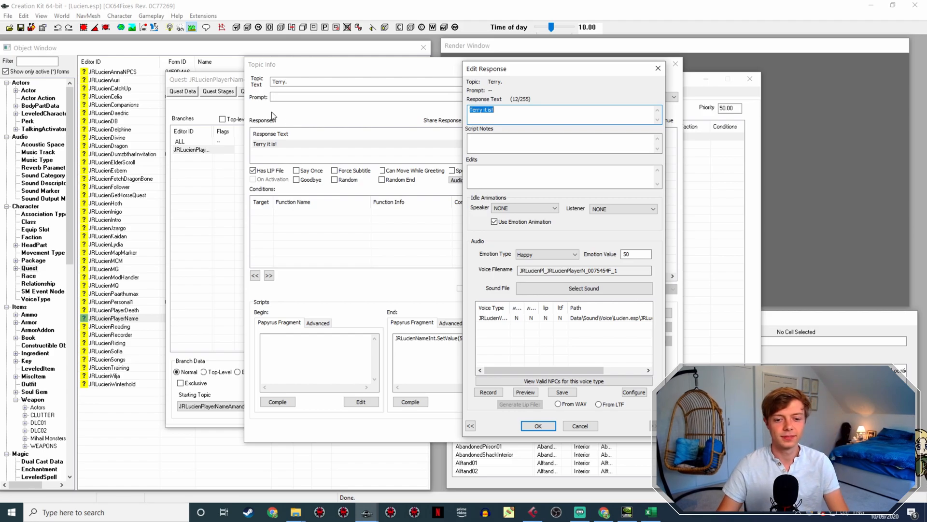
{"action": "left_click_drag", "start_coordinate": [649, 270], "coordinate": [512, 270]}
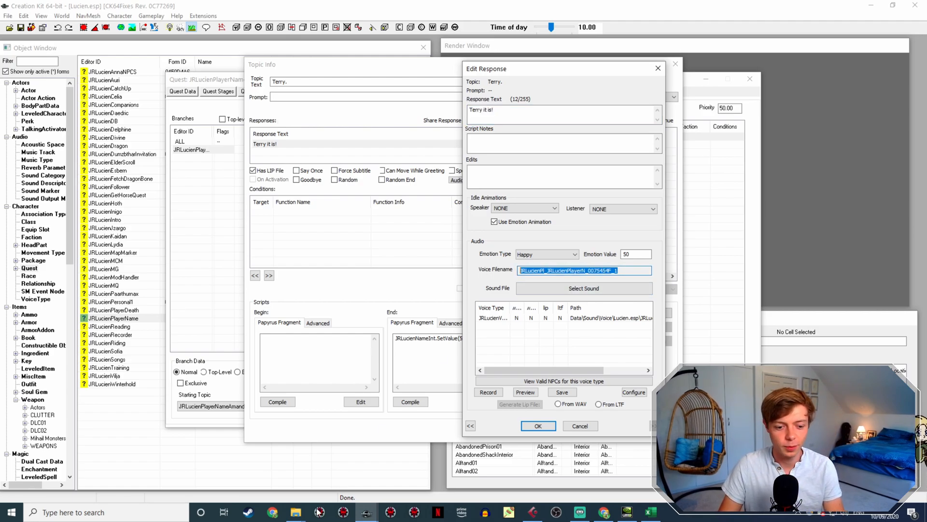
Step: Rename LucienCustomNamesItIsTerry.wav in File Explorer's JRLucienVoice folder to the copied voice filename, JRLucienPl_JRLucienPlayerN_0075454F_1
{"action": "left_click", "coordinate": [295, 512]}
{"action": "left_click", "coordinate": [620, 372]}
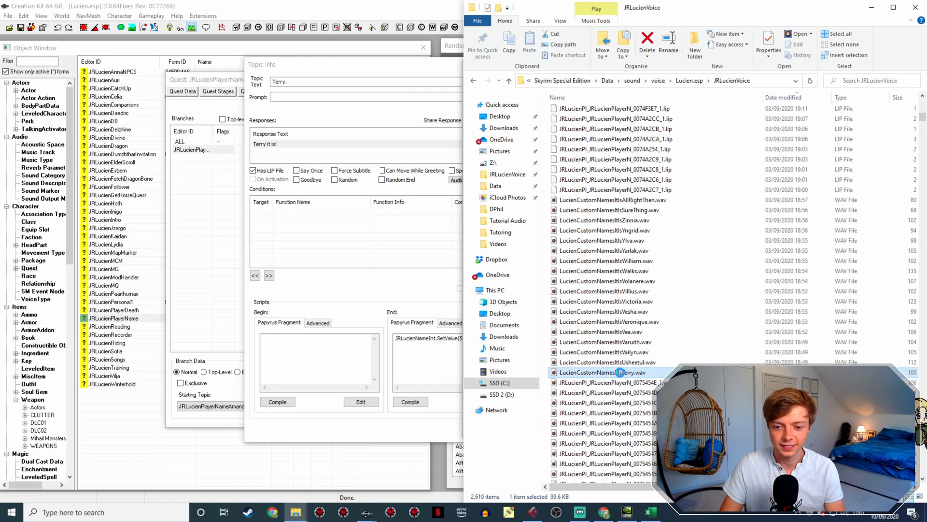
{"action": "left_click", "coordinate": [635, 375]}
{"action": "type", "text": "JRLucienPl_JRLucienPlayerN_0075454F_1"}
{"action": "left_click", "coordinate": [402, 305]}
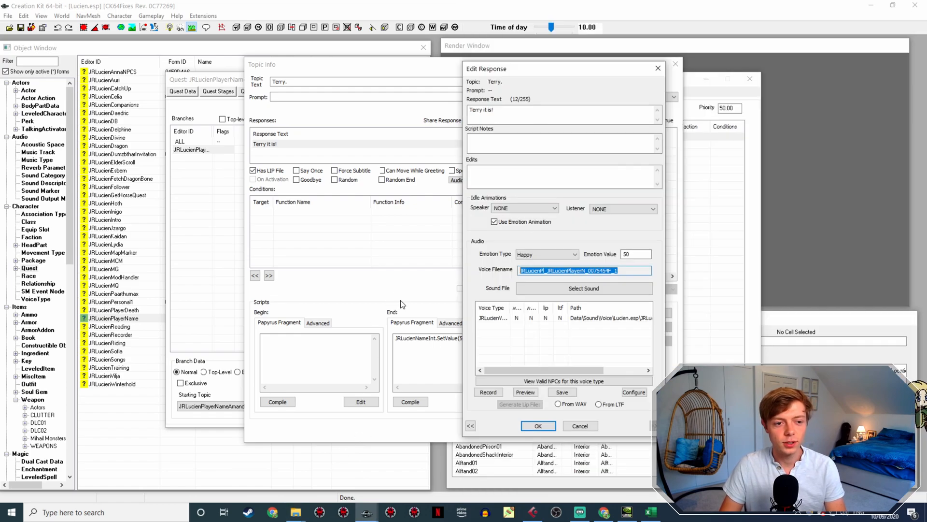
Step: Reload the Terry response in Creation Kit, generate its lip file from the WAV, and accept the response
{"action": "left_click", "coordinate": [538, 426]}
{"action": "double_click", "coordinate": [262, 144]}
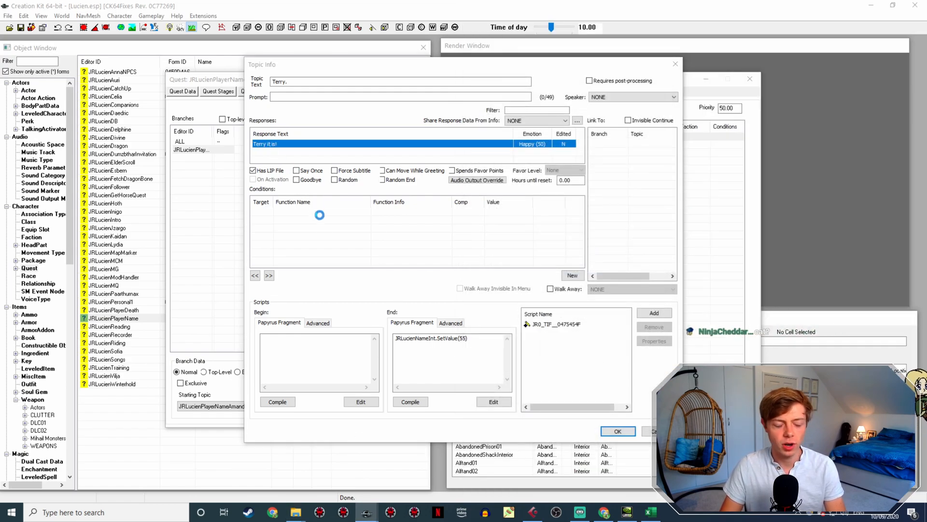
{"action": "left_click", "coordinate": [548, 318]}
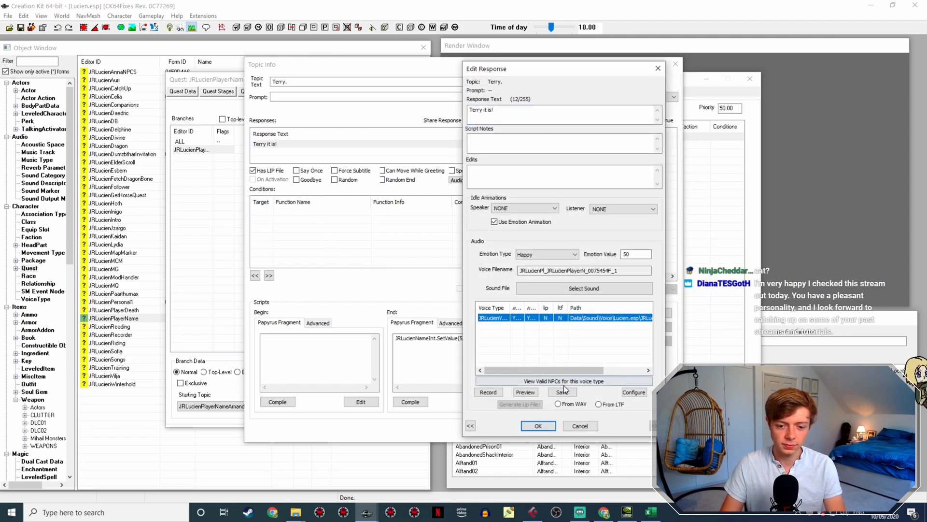
{"action": "left_click", "coordinate": [561, 405]}
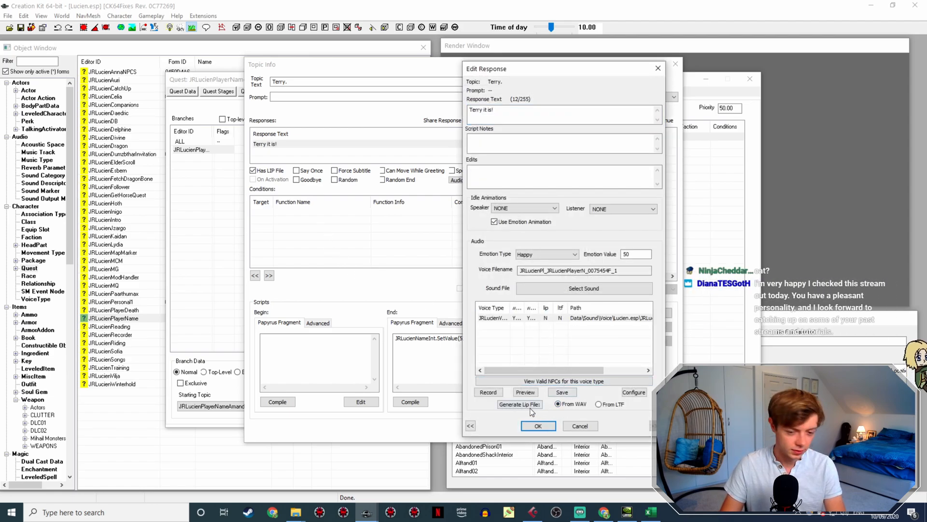
{"action": "left_click", "coordinate": [538, 426]}
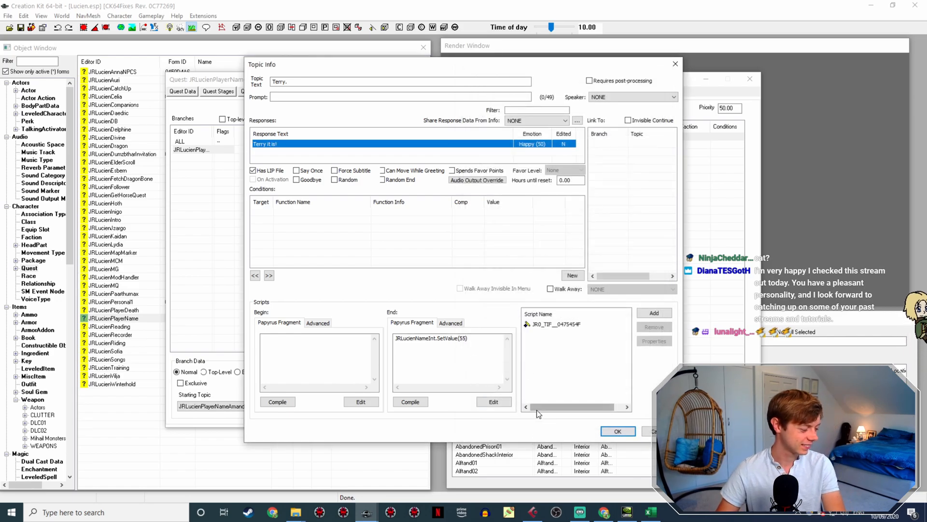
Step: Reopen the Terry response to check its voice and lip file status, and close the topic info
{"action": "double_click", "coordinate": [268, 144]}
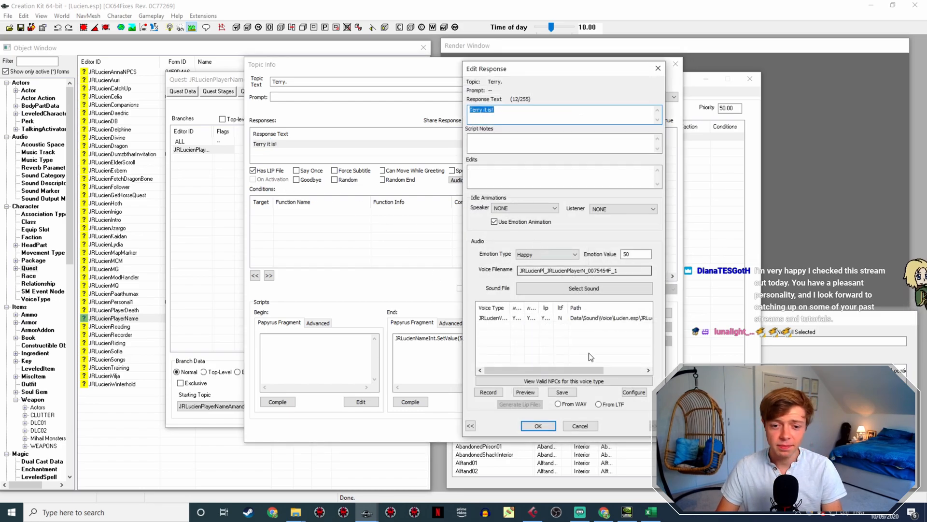
{"action": "left_click", "coordinate": [538, 425]}
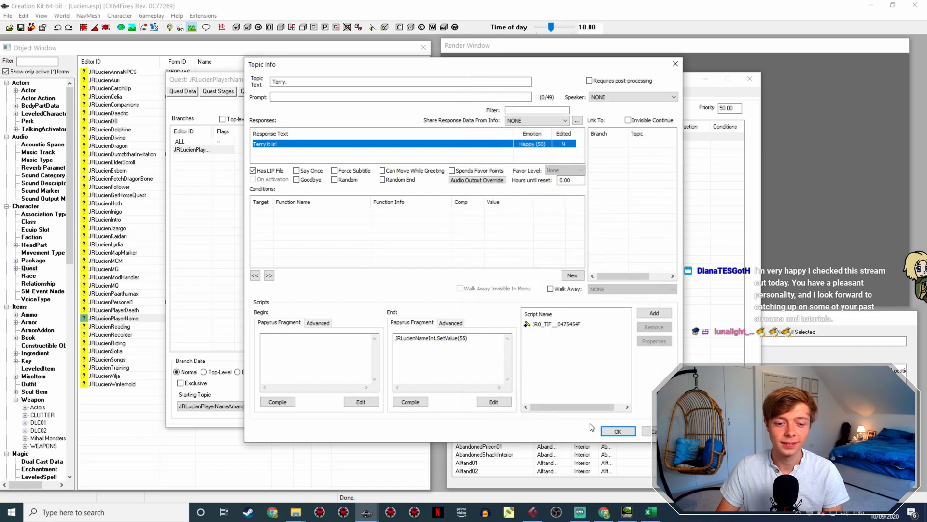
{"action": "left_click", "coordinate": [618, 427]}
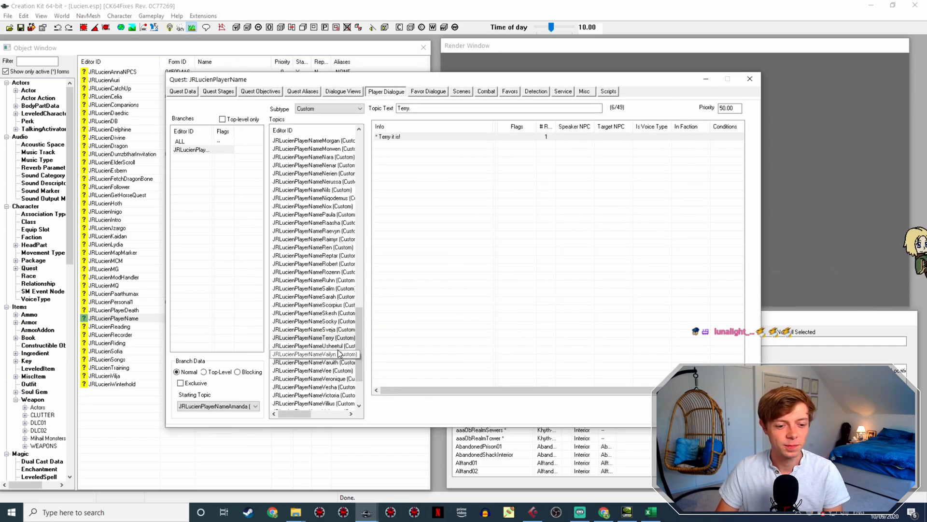
Step: Open the Usheetul topic's "Usheetul it is!" response for editing and copy its voice filename
{"action": "left_click", "coordinate": [318, 346]}
{"action": "double_click", "coordinate": [436, 137]}
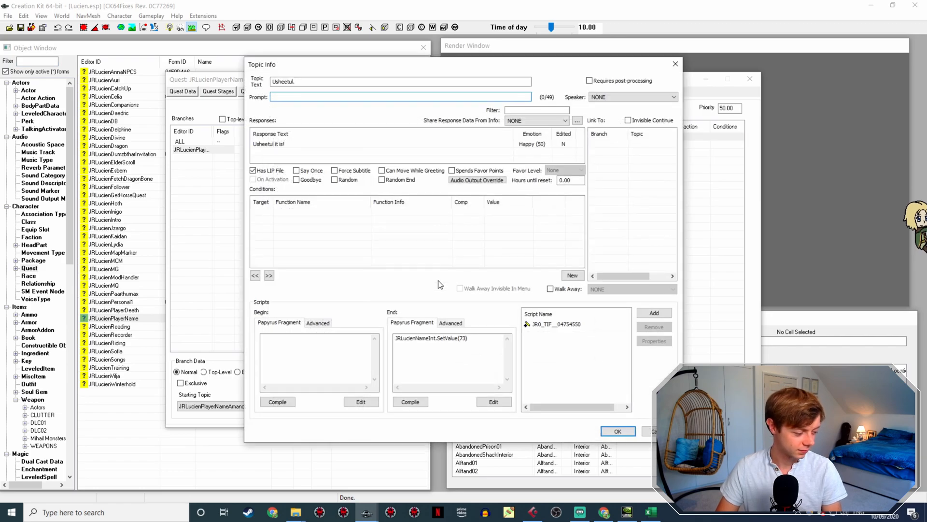
{"action": "double_click", "coordinate": [283, 144]}
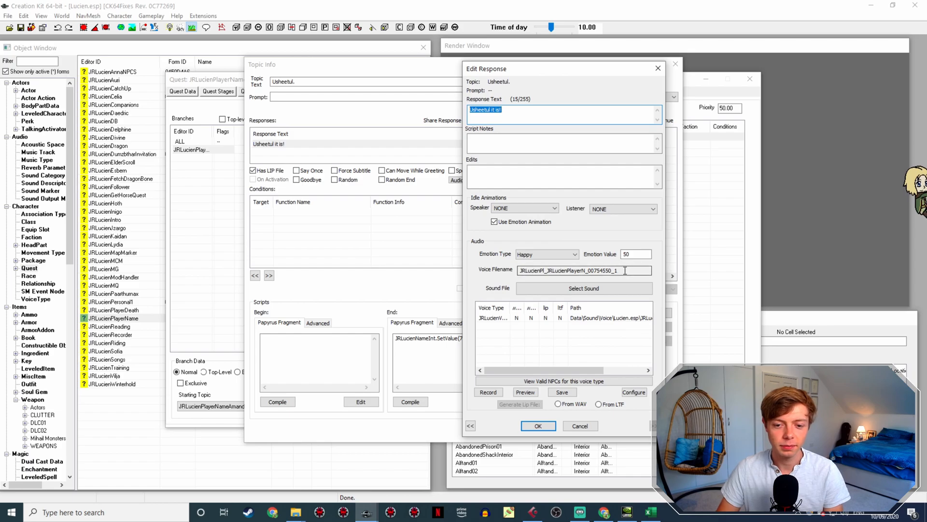
{"action": "double_click", "coordinate": [625, 270]}
Step: Rename LucienCustomNamesItIsUsheetul.wav in File Explorer's JRLucienVoice folder to the copied voice filename, JRLucienPl_JRLucienPlayerN_00754550_1
{"action": "left_click", "coordinate": [295, 512]}
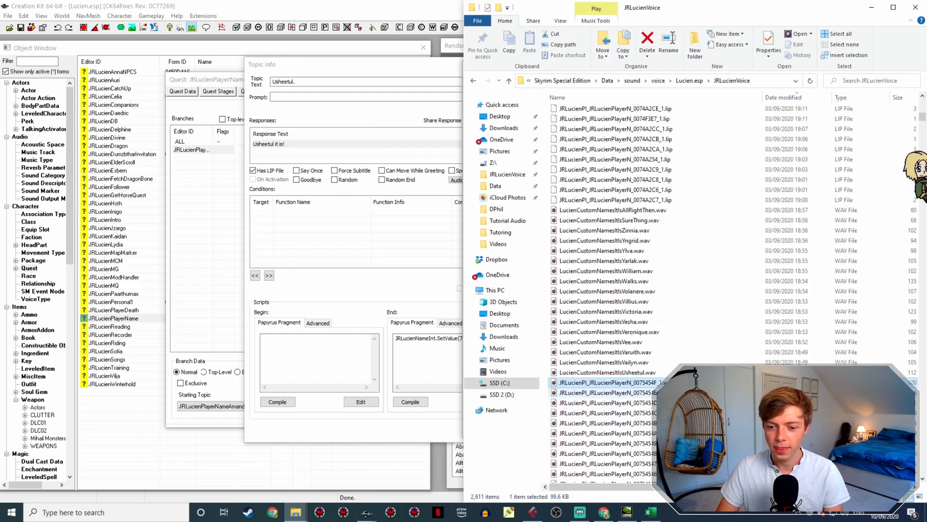
{"action": "left_click", "coordinate": [624, 373]}
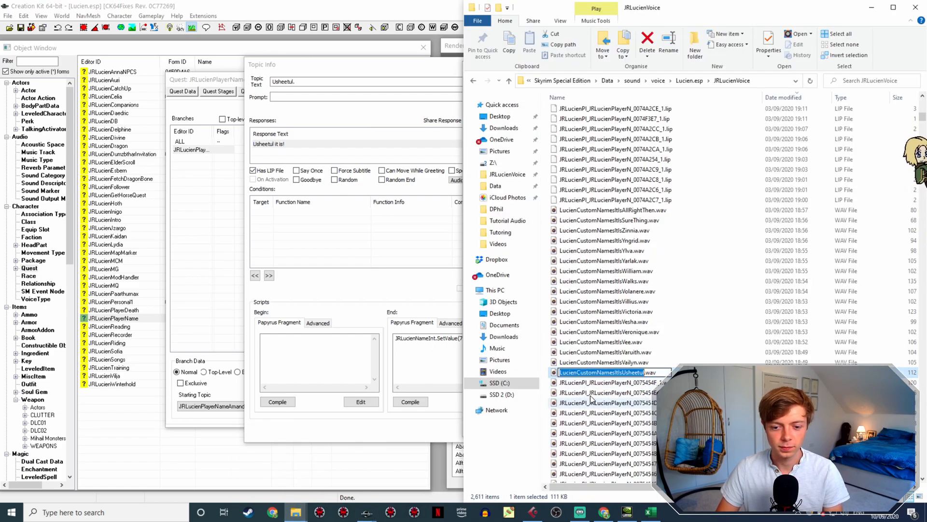
{"action": "left_click", "coordinate": [419, 276]}
Step: Reload the Usheetul response in Creation Kit, generate its lip file from the WAV, and close the topic info
{"action": "left_click", "coordinate": [538, 426]}
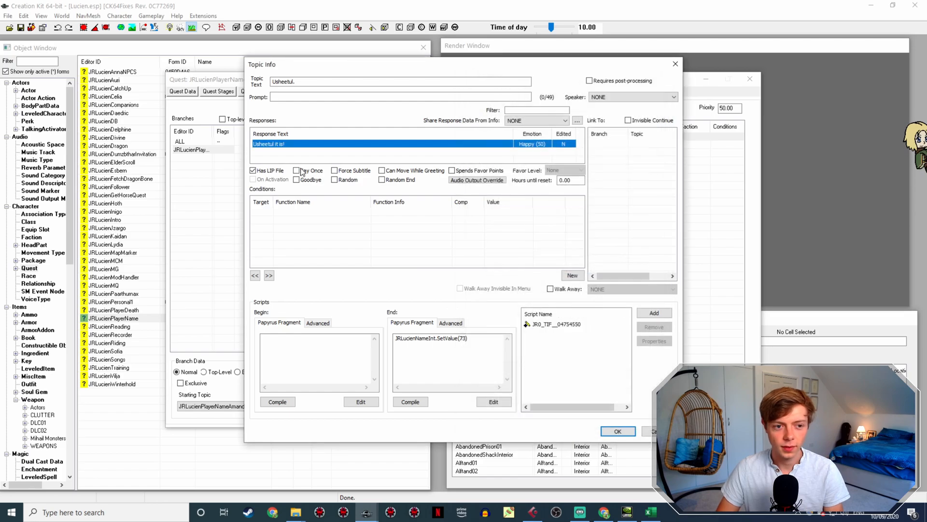
{"action": "double_click", "coordinate": [319, 144]}
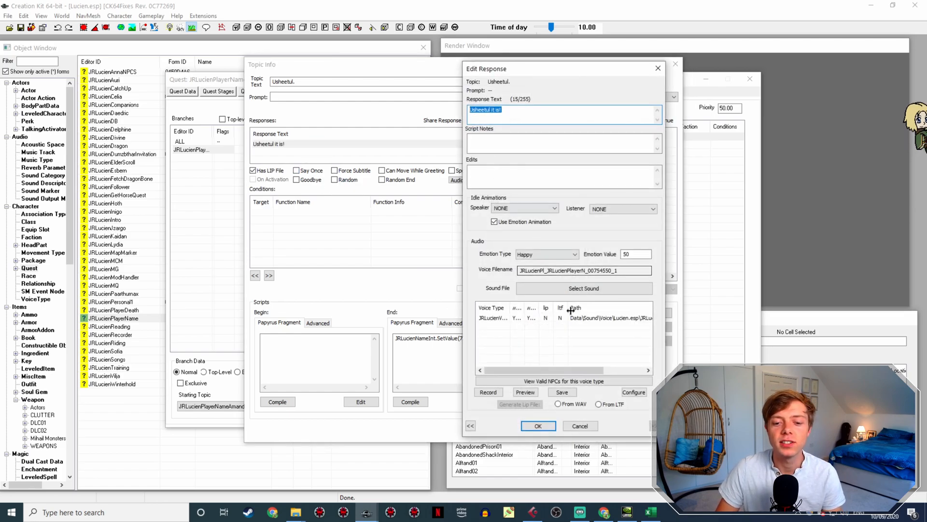
{"action": "left_click", "coordinate": [570, 317]}
{"action": "left_click", "coordinate": [558, 404]}
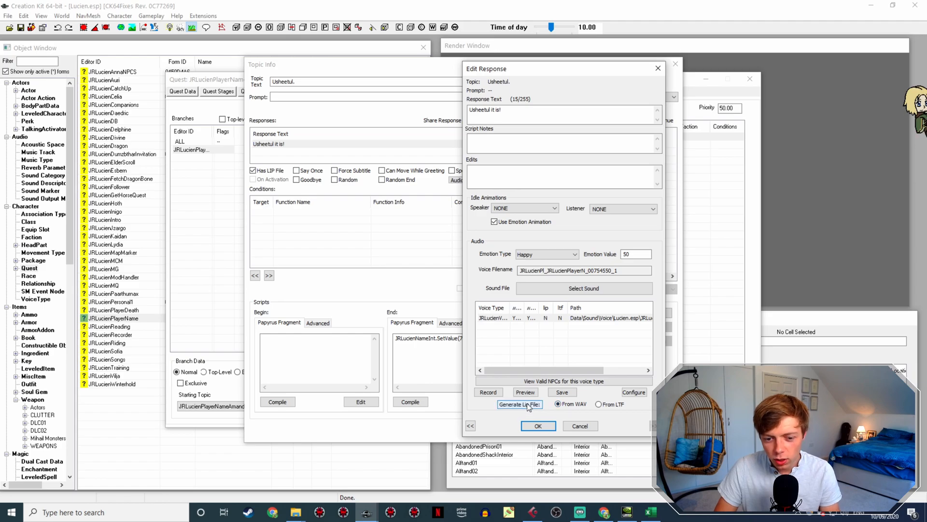
{"action": "left_click", "coordinate": [528, 405]}
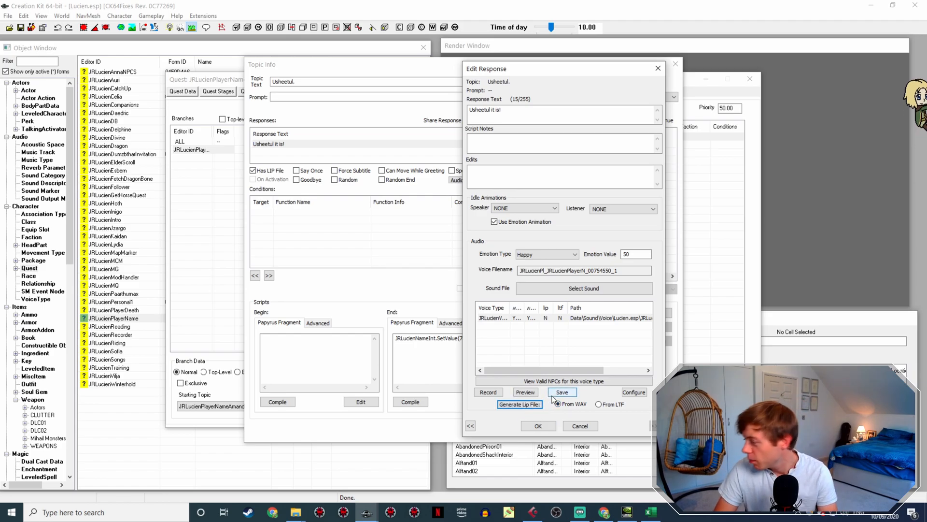
{"action": "left_click", "coordinate": [541, 426]}
{"action": "left_click", "coordinate": [618, 430]}
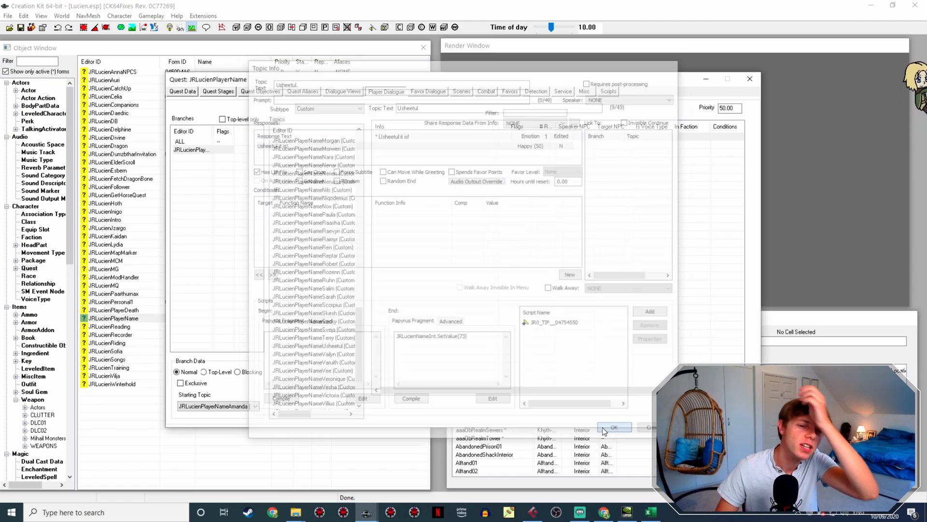
Step: Open the Vailyn topic's "Vailyn it is!" response for editing and copy its voice filename
{"action": "key", "text": "Down"}
{"action": "double_click", "coordinate": [439, 137]}
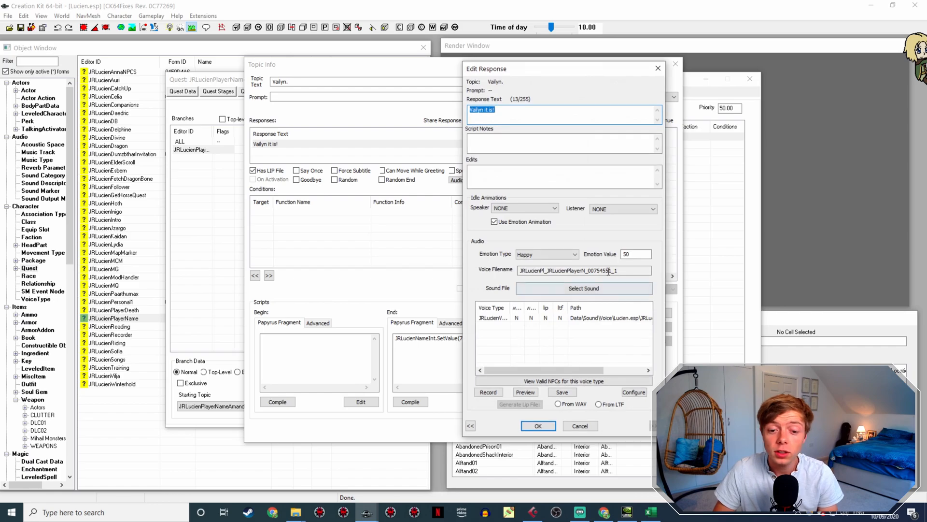
{"action": "left_click_drag", "start_coordinate": [622, 270], "coordinate": [502, 269]}
{"action": "key", "text": "ctrl+c"}
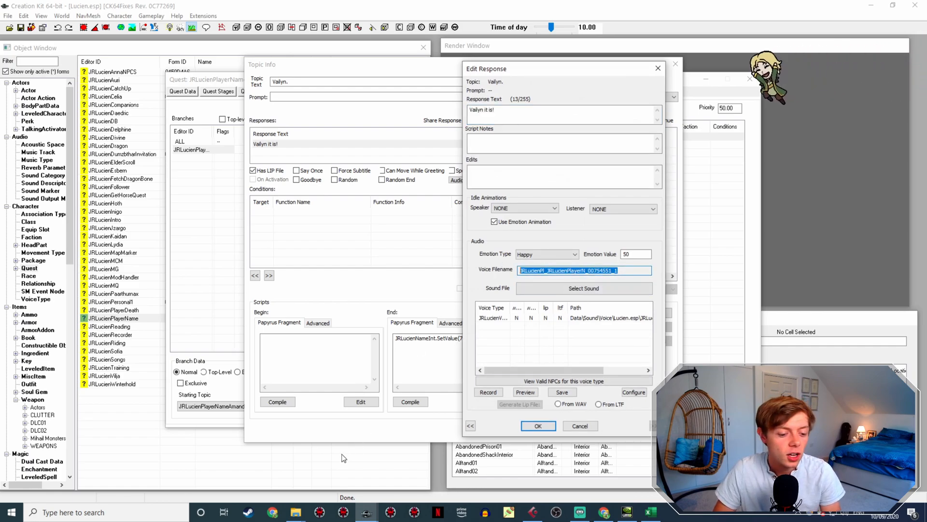
Step: Rename LucienCustomNamesItIsVailyn.wav in File Explorer's JRLucienVoice folder to the copied voice filename, JRLucienPl_JRLucienPlayerN_00754551_1
{"action": "left_click", "coordinate": [295, 512]}
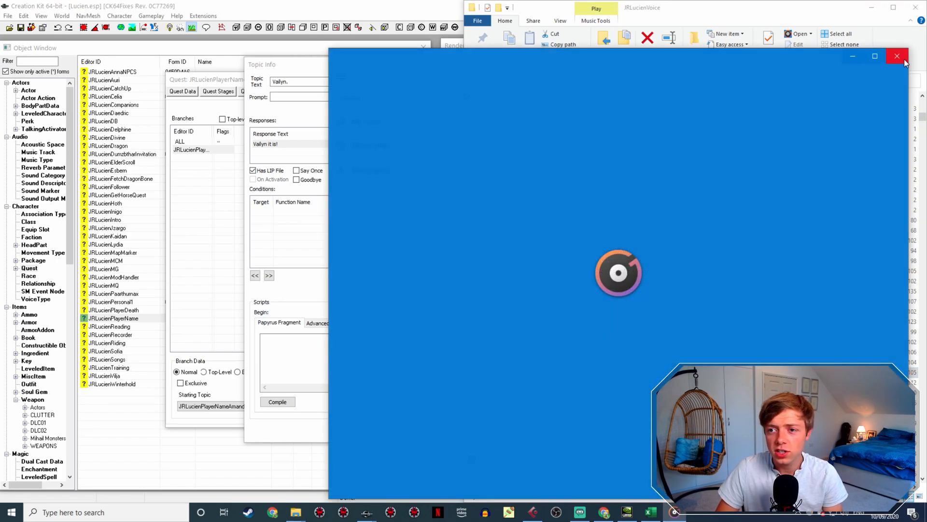
{"action": "left_click", "coordinate": [904, 59]}
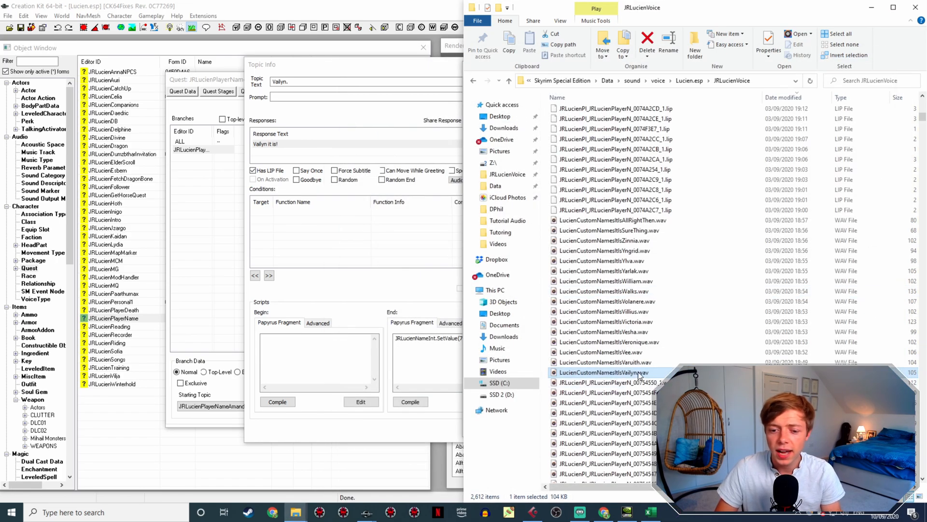
{"action": "key", "text": "F2"}
{"action": "key", "text": "ctrl+v"}
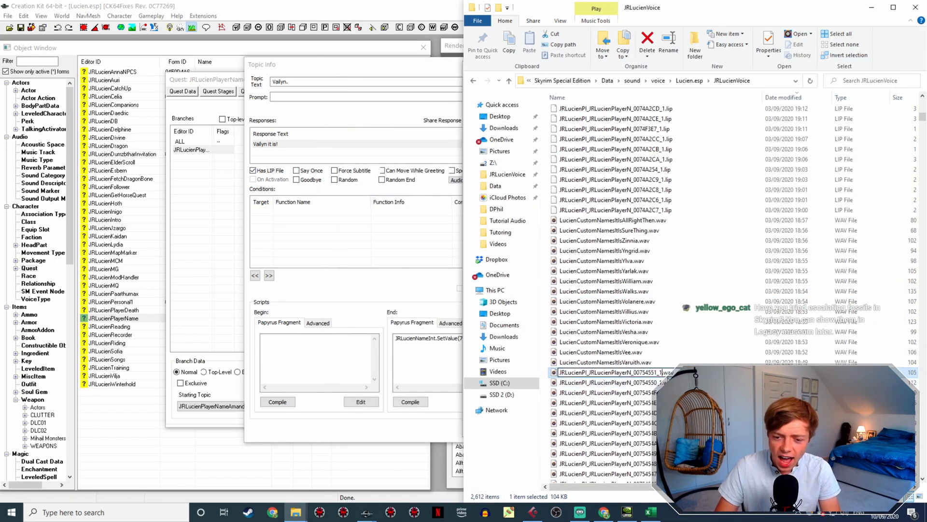
{"action": "left_click", "coordinate": [314, 229]}
Step: Reload the Vailyn response in Creation Kit, generate its lip file from the WAV, and close the topic info
{"action": "left_click", "coordinate": [538, 426]}
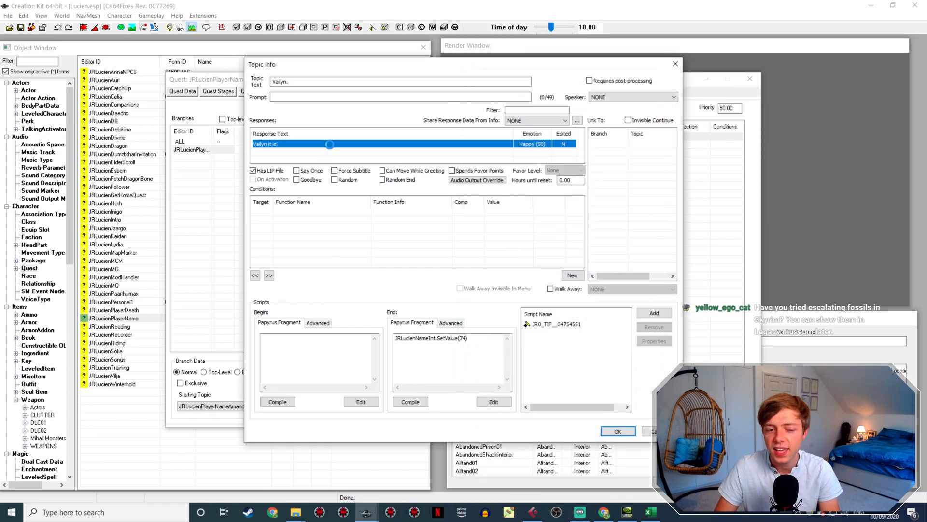
{"action": "double_click", "coordinate": [329, 144]}
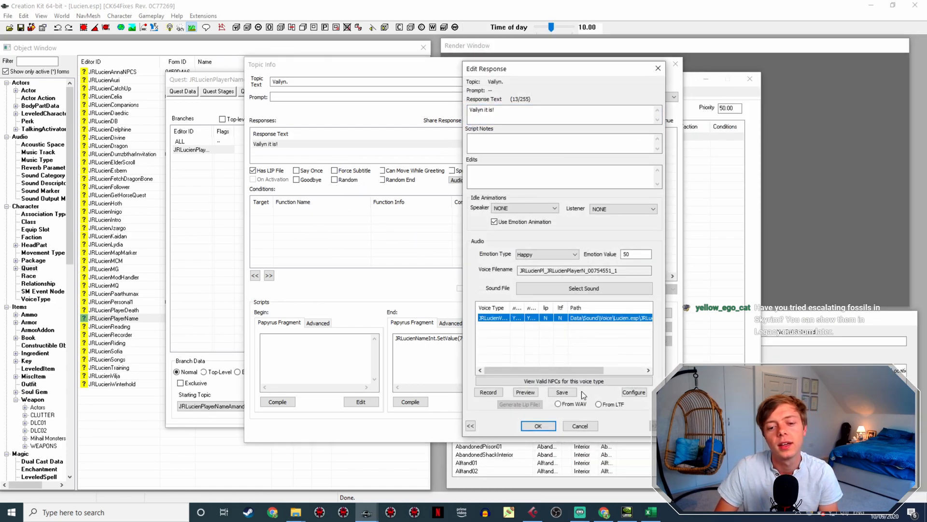
{"action": "left_click", "coordinate": [558, 404]}
{"action": "left_click", "coordinate": [538, 426]}
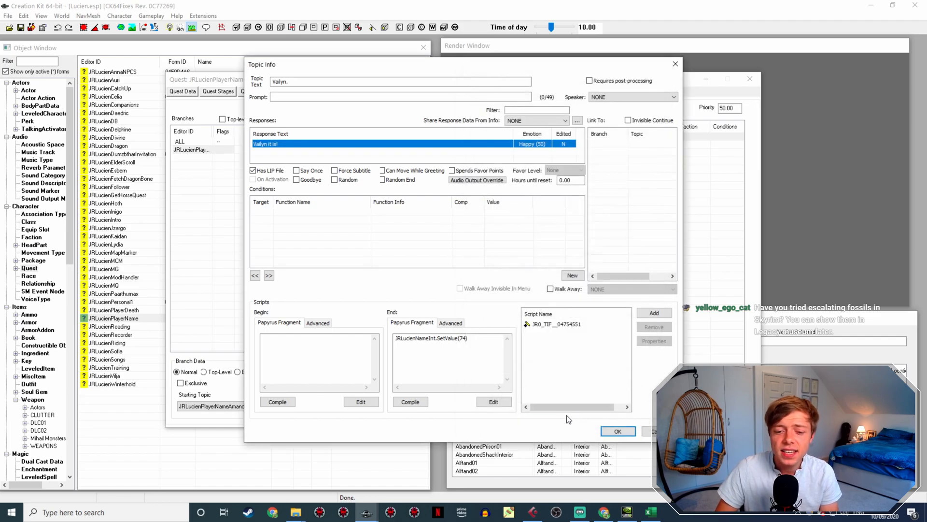
{"action": "left_click", "coordinate": [618, 431]}
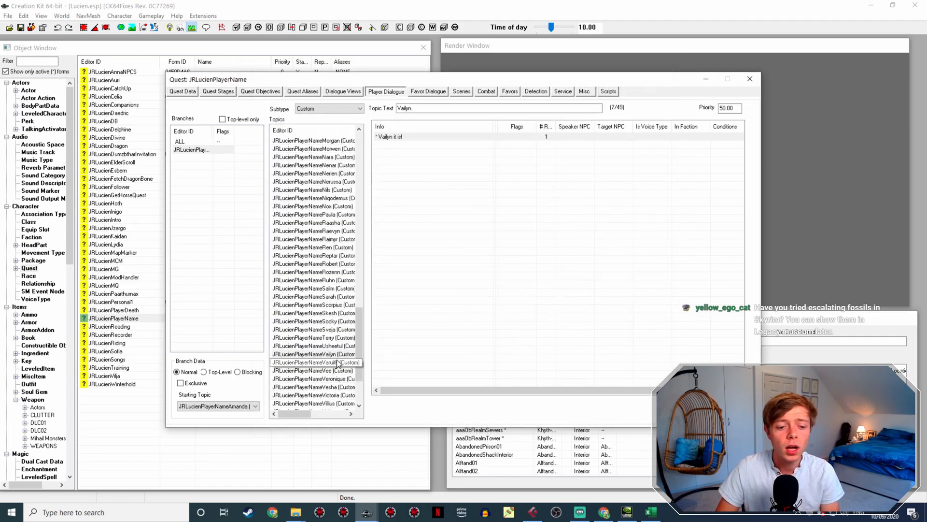
Step: Copy the voice filename of the Varuith topic's "Varuith it is!" response and switch to the JRLucienVoice folder in File Explorer
{"action": "left_click", "coordinate": [314, 362]}
{"action": "double_click", "coordinate": [404, 137]}
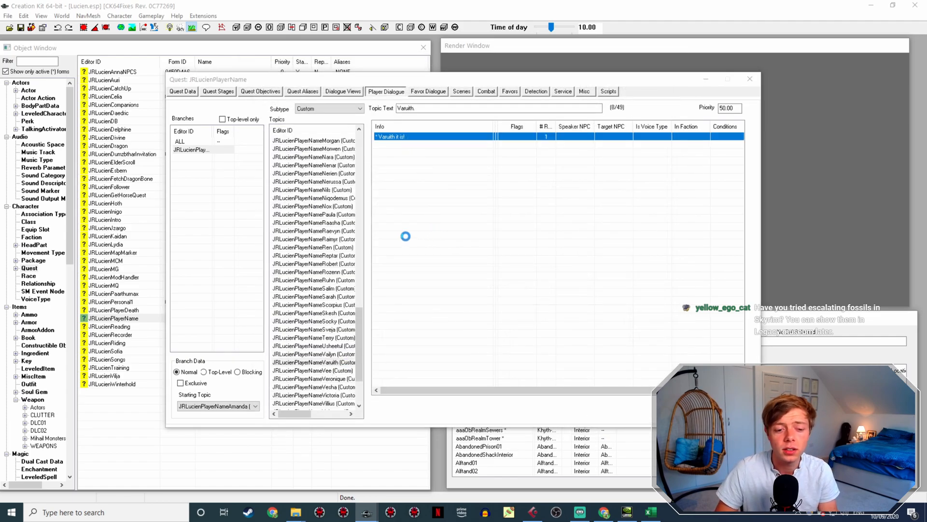
{"action": "double_click", "coordinate": [351, 143]}
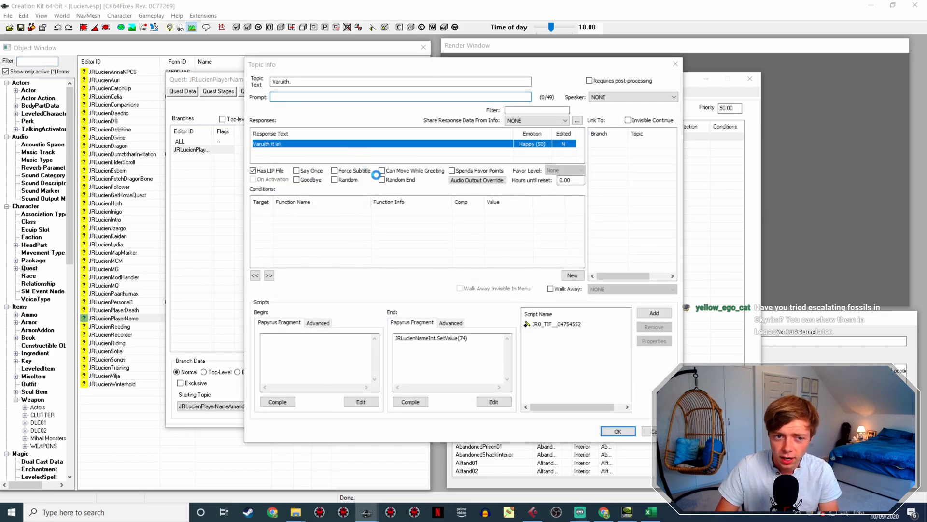
{"action": "double_click", "coordinate": [594, 271]}
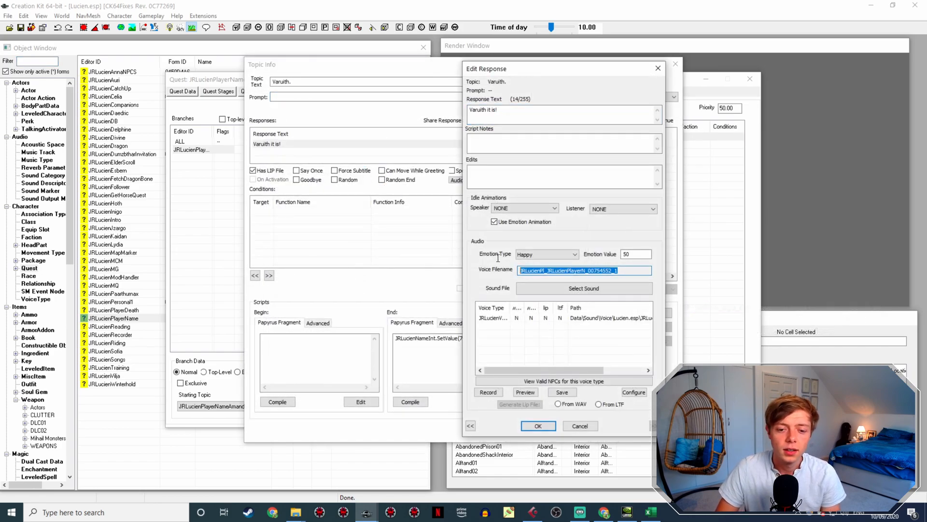
{"action": "mouse_move", "coordinate": [298, 511]}
{"action": "left_click", "coordinate": [277, 480]}
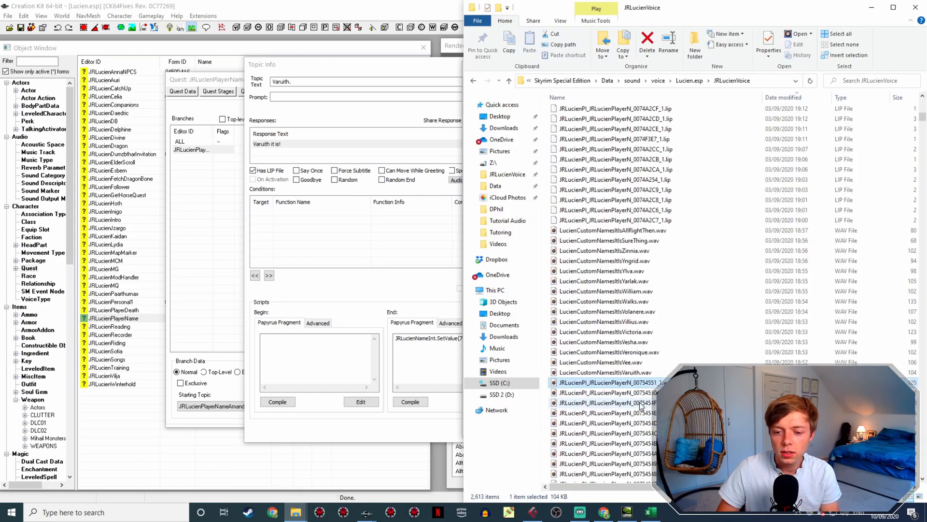
Step: Rename LucienCustomNamesItIsVaruith.wav as JRLucienPl_JRLucienPlayerN_00754552_1 and reload the "Varuith it is!" response in Creation Kit
{"action": "left_click", "coordinate": [644, 373]}
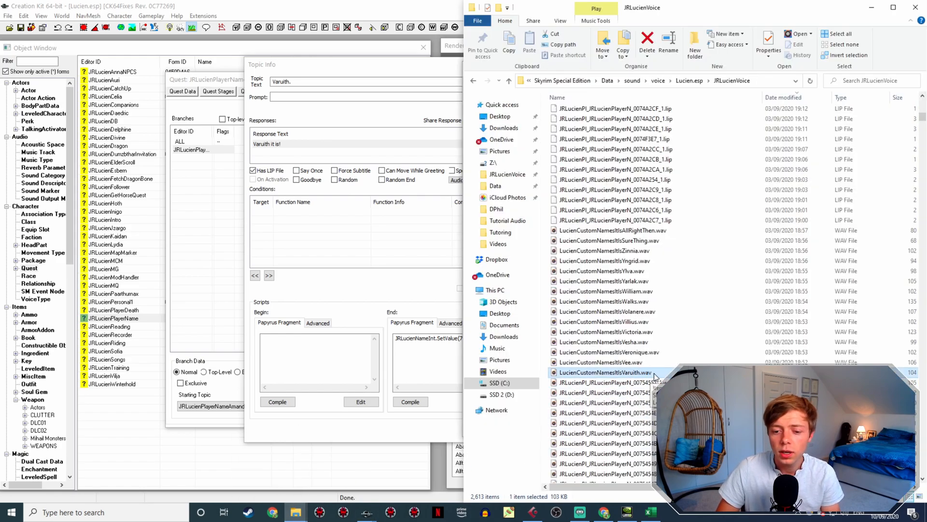
{"action": "left_click", "coordinate": [406, 286]}
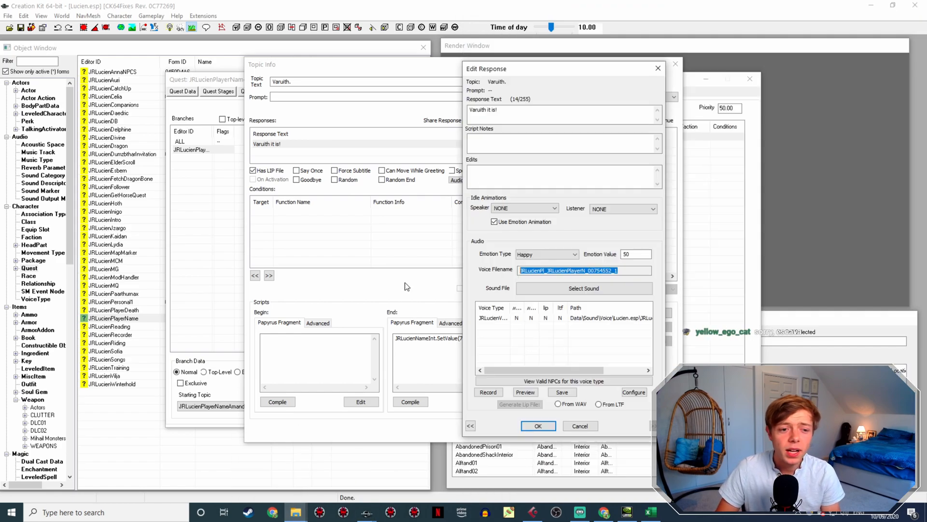
{"action": "left_click", "coordinate": [538, 426]}
{"action": "double_click", "coordinate": [288, 144]}
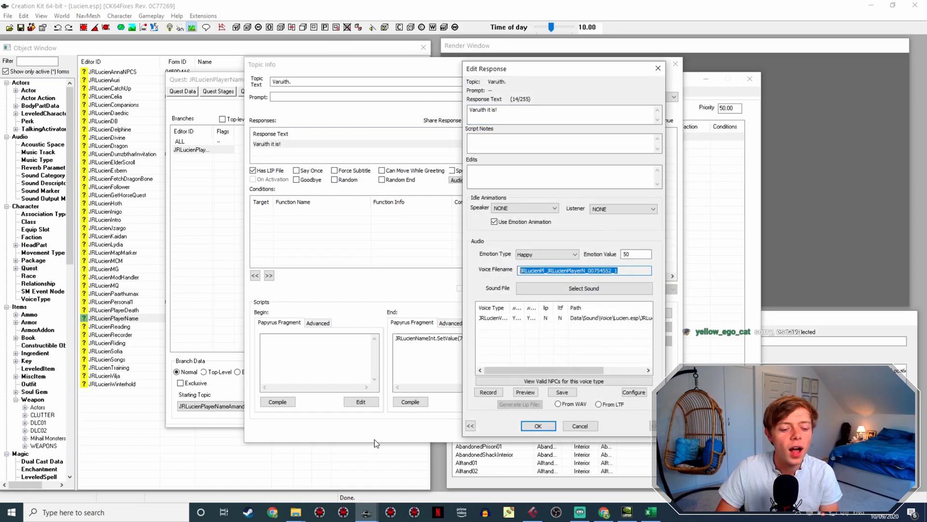
Step: Generate the Varuith response's lip file from the WAV for its voice type and close the topic info
{"action": "mouse_move", "coordinate": [310, 516]}
{"action": "left_click", "coordinate": [319, 464]}
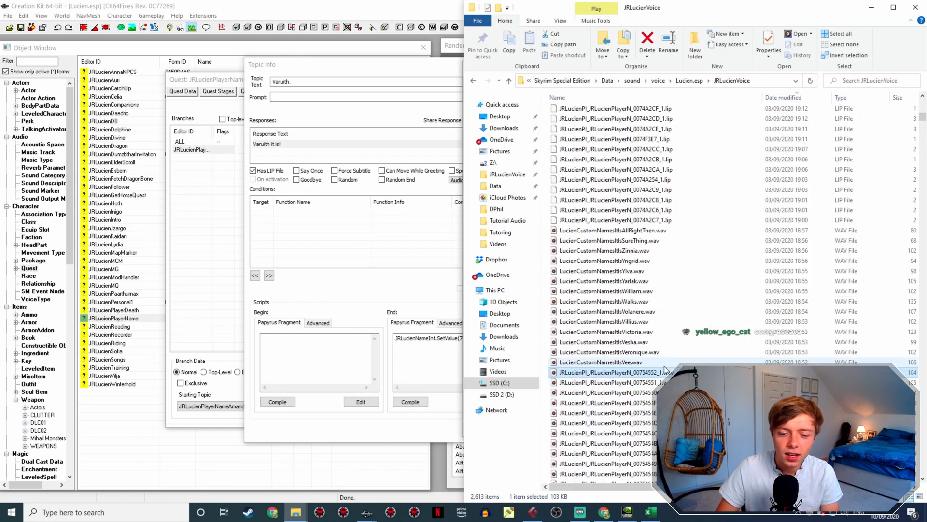
{"action": "left_click", "coordinate": [400, 349]}
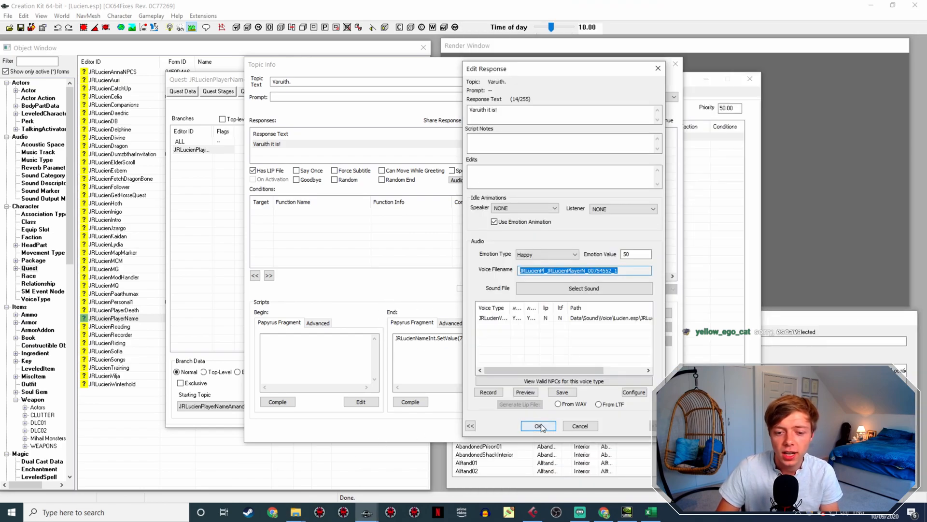
{"action": "left_click", "coordinate": [570, 318]}
{"action": "left_click", "coordinate": [559, 403]}
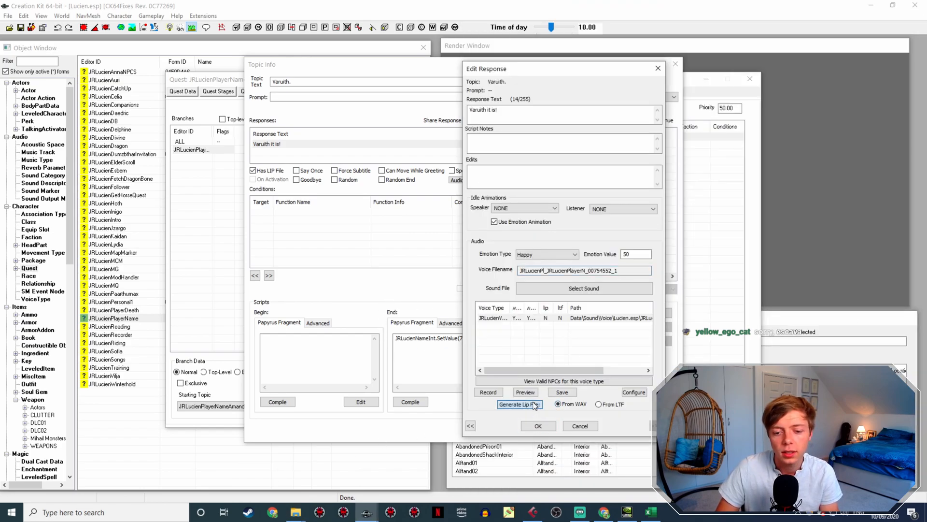
{"action": "left_click", "coordinate": [545, 426]}
{"action": "left_click", "coordinate": [617, 432]}
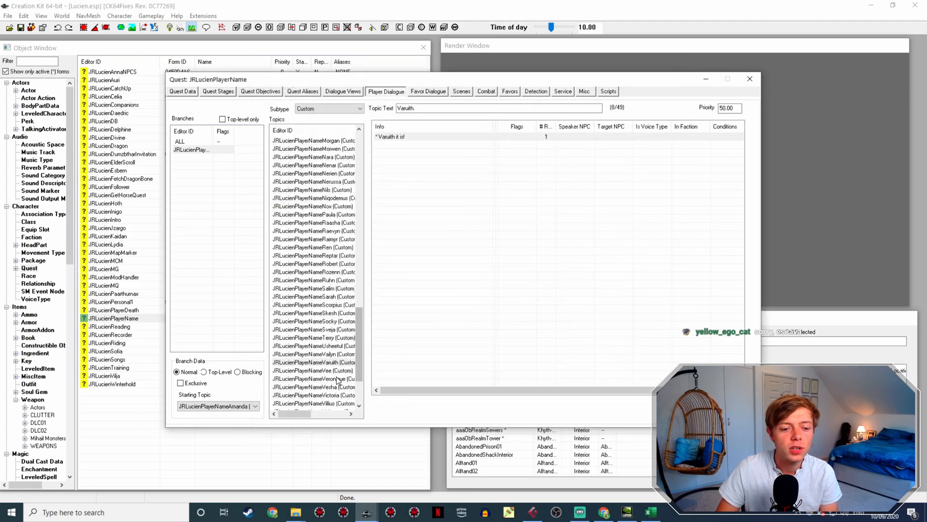
Step: Copy the voice filename of the Vee topic's "Vee it is!" response and switch to the JRLucienVoice folder in File Explorer
{"action": "left_click", "coordinate": [319, 371]}
{"action": "double_click", "coordinate": [419, 137]}
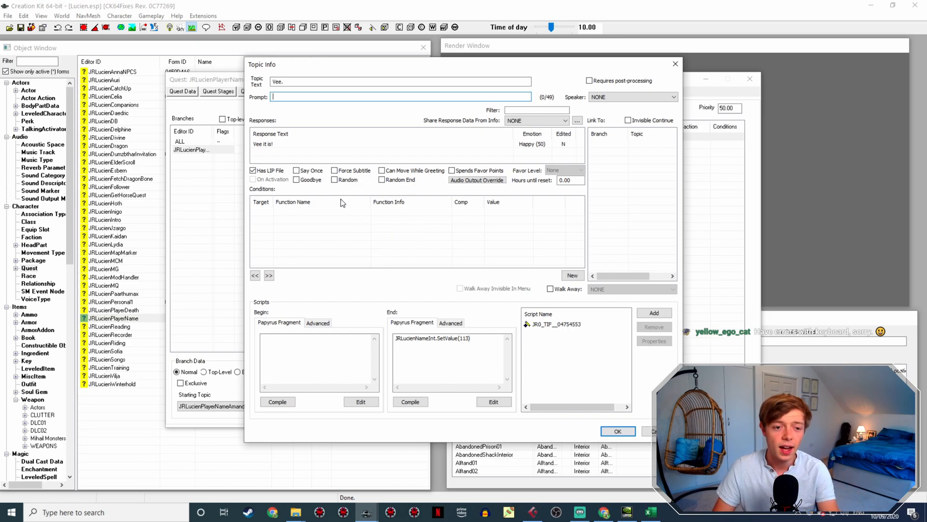
{"action": "double_click", "coordinate": [280, 145]}
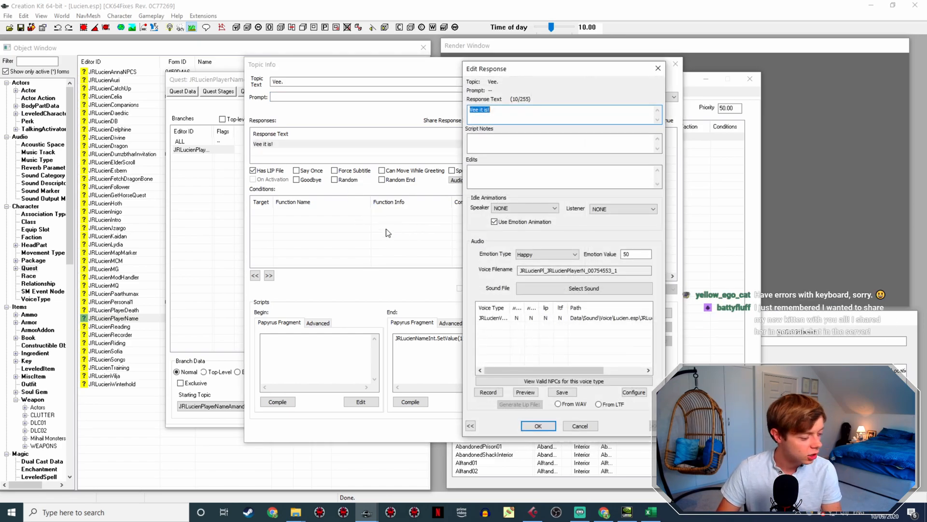
{"action": "mouse_move", "coordinate": [297, 516]}
{"action": "left_click", "coordinate": [280, 469]}
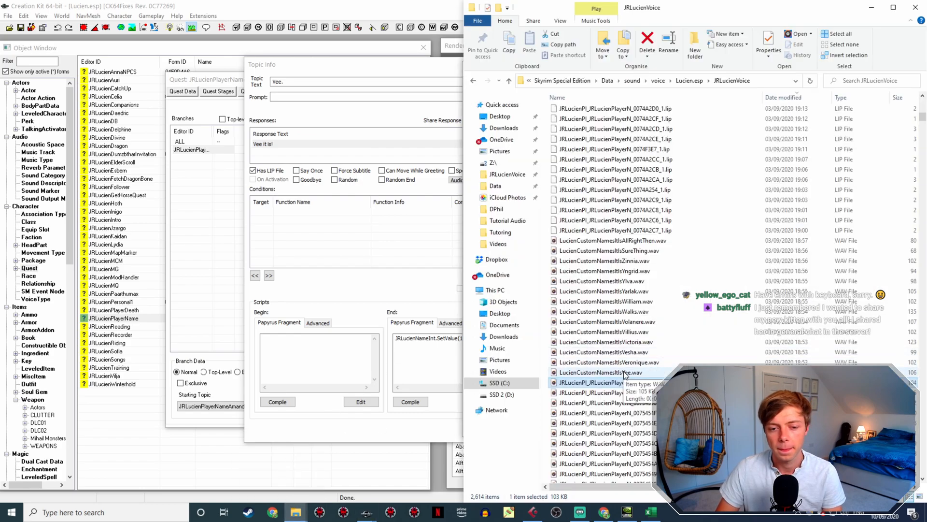
Step: Rename LucienCustomNamesItIsVee.wav as JRLucienPl_JRLucienPlayerN_00754553_1 and return to Creation Kit
{"action": "right_click", "coordinate": [642, 372]}
{"action": "key", "text": "F2"}
{"action": "type", "text": "JRLucienPl_JRLucienPlayerN_00754553_1"}
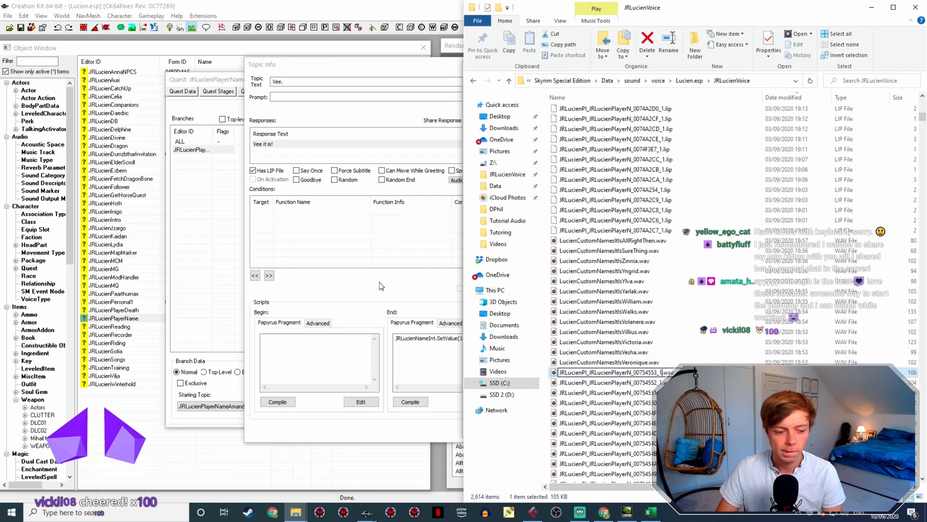
{"action": "left_click", "coordinate": [390, 276]}
Step: Reload the Vee response, generate its lip file from the WAV, and close the topic info
{"action": "left_click", "coordinate": [538, 427]}
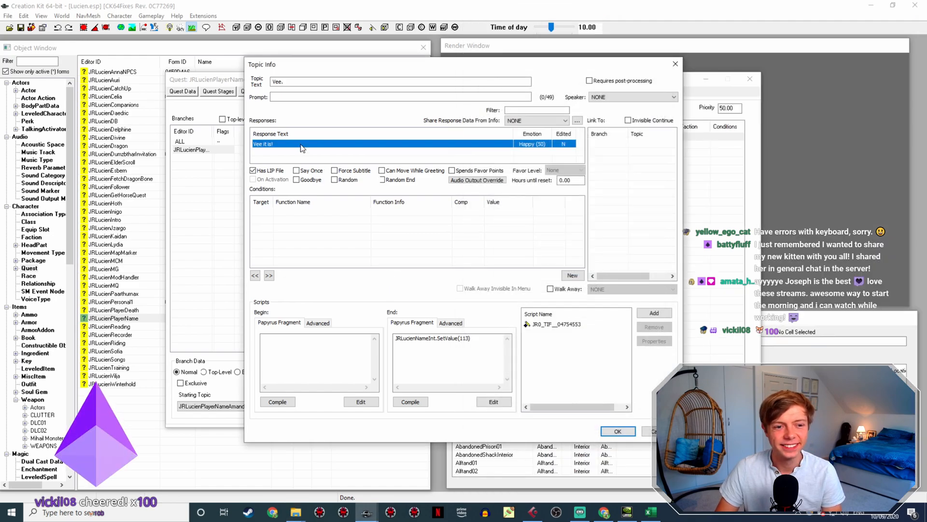
{"action": "double_click", "coordinate": [300, 144]}
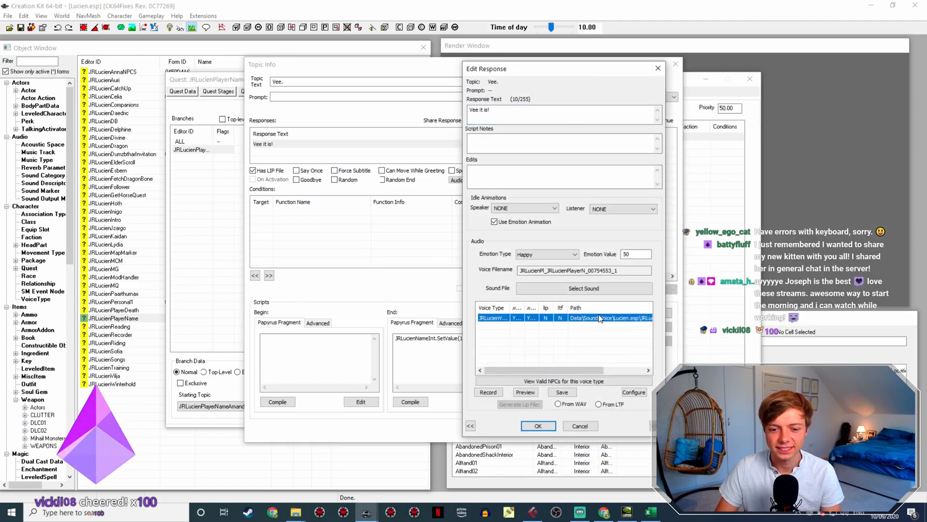
{"action": "left_click", "coordinate": [538, 426]}
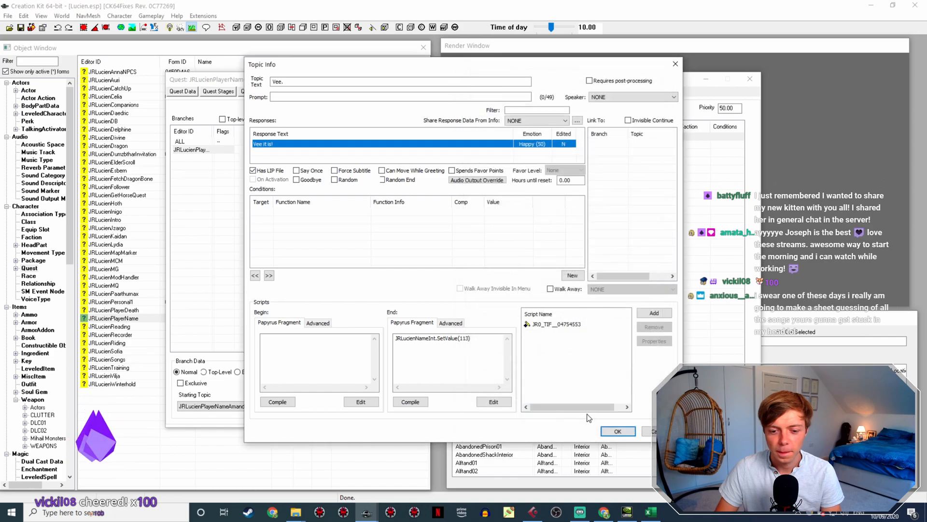
{"action": "left_click", "coordinate": [618, 432]}
Step: Open the Veronique topic's "Veronique it is!" response for editing and copy its voice filename
{"action": "left_click", "coordinate": [323, 380]}
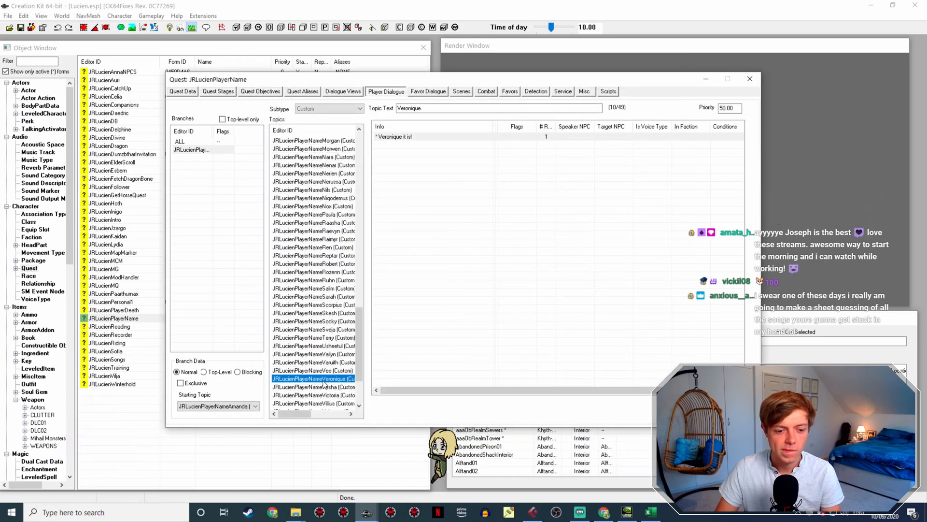
{"action": "double_click", "coordinate": [408, 138]}
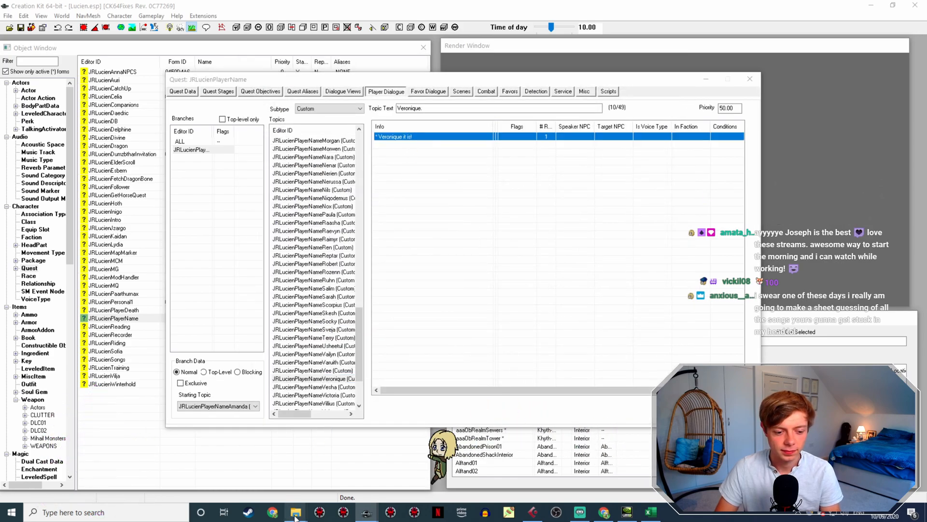
{"action": "left_click", "coordinate": [296, 513]}
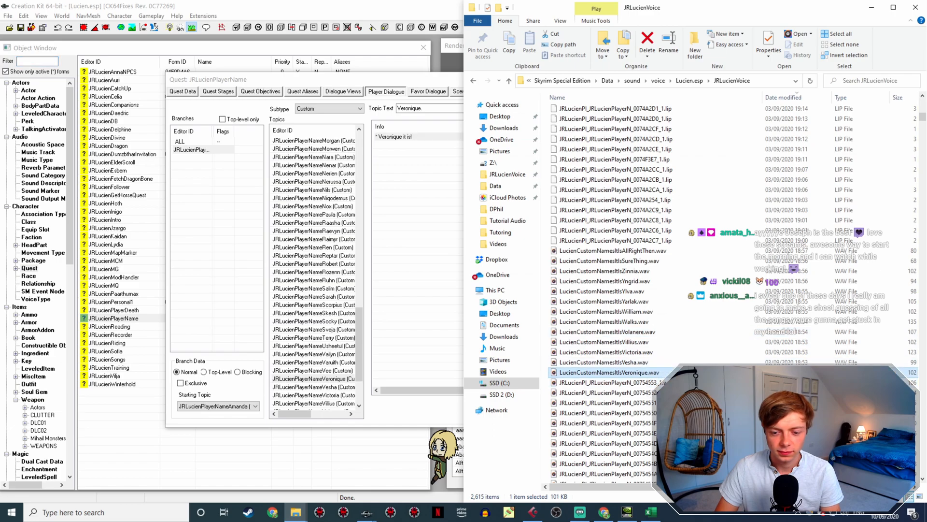
{"action": "left_click", "coordinate": [314, 144]}
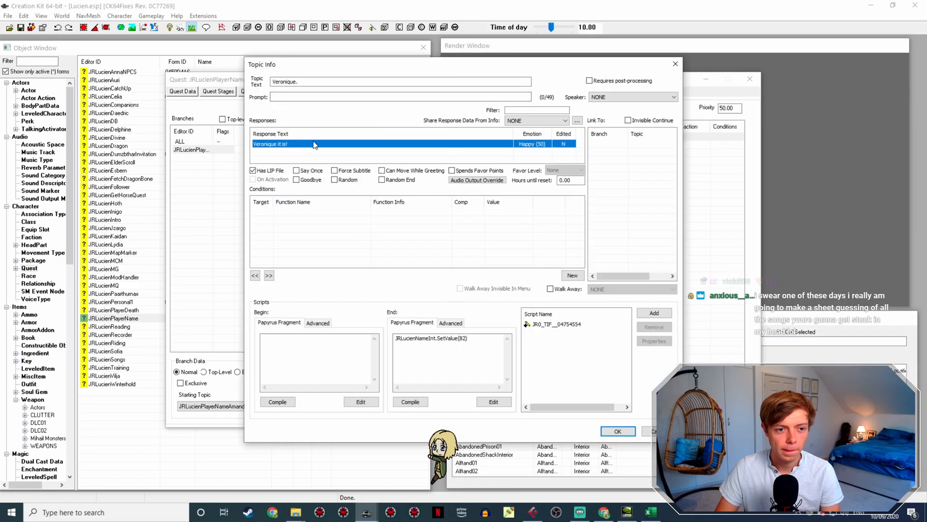
{"action": "double_click", "coordinate": [322, 144]}
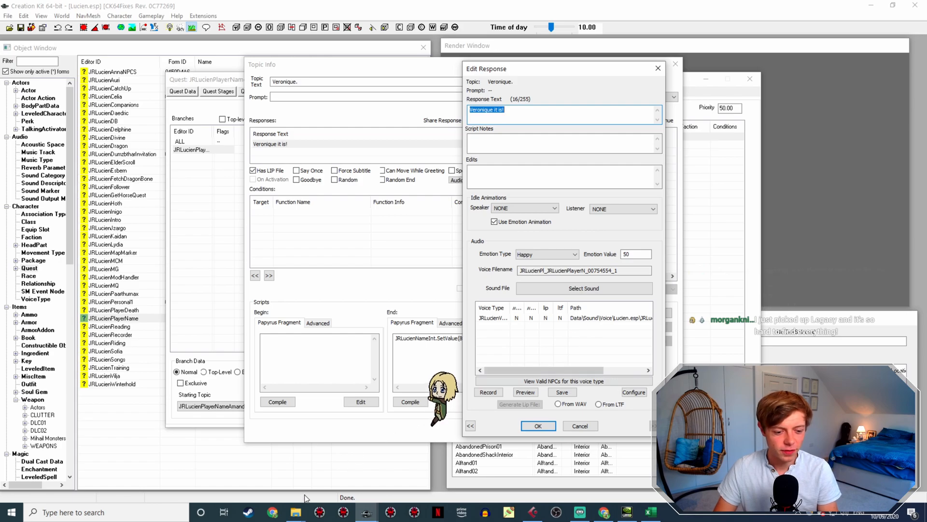
{"action": "mouse_move", "coordinate": [296, 511]}
{"action": "left_click", "coordinate": [269, 474]}
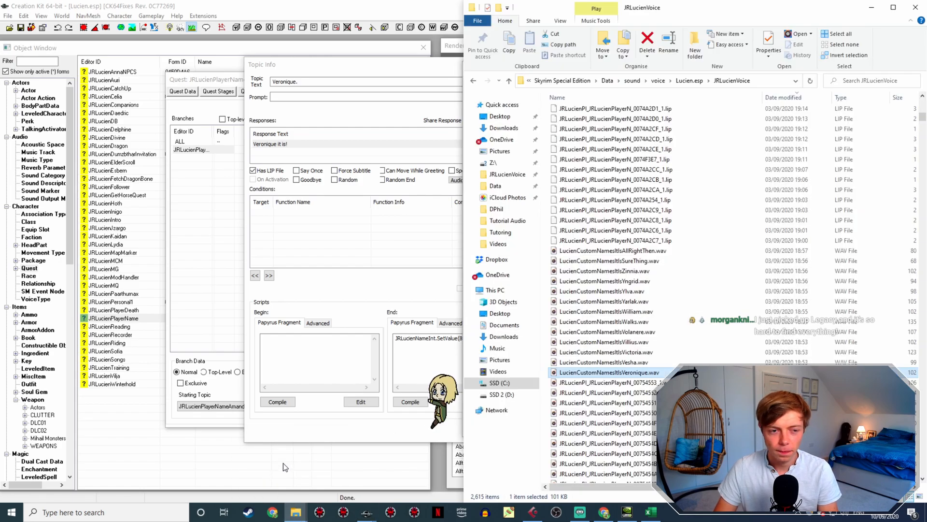
{"action": "left_click", "coordinate": [410, 284]}
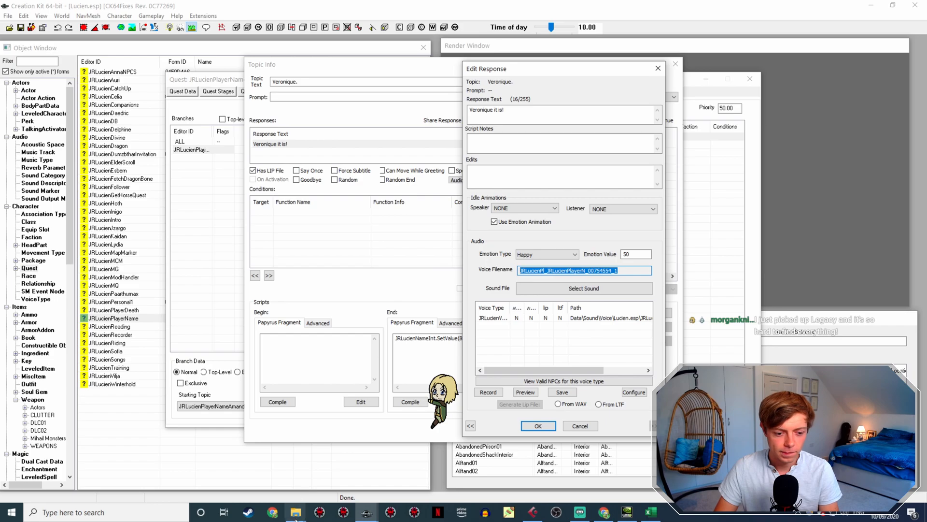
Step: Rename LucienCustomNamesItIsVeronique.wav in File Explorer's JRLucienVoice folder as JRLucienPl_JRLucienPlayerN_00754554_1 and return to Creation Kit
{"action": "mouse_move", "coordinate": [296, 513]}
{"action": "left_click", "coordinate": [268, 468]}
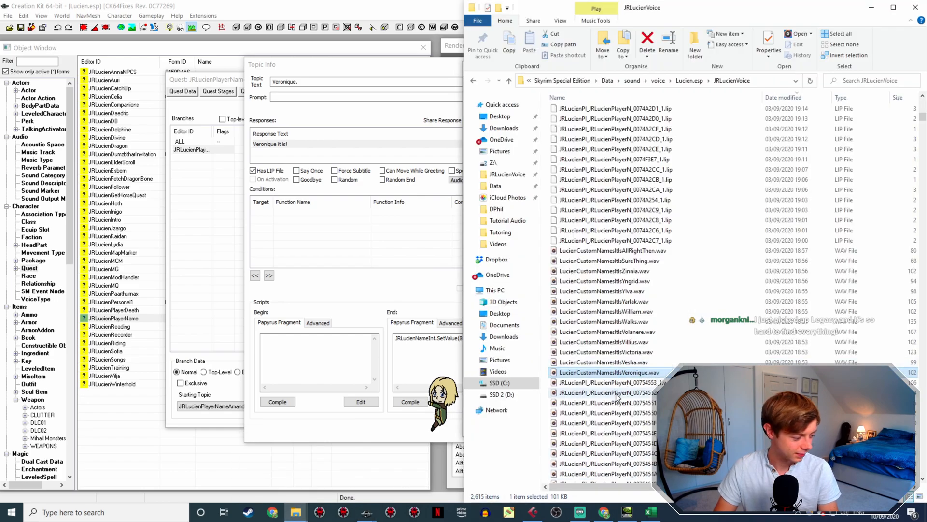
{"action": "key", "text": "F2"}
{"action": "left_click", "coordinate": [389, 301]}
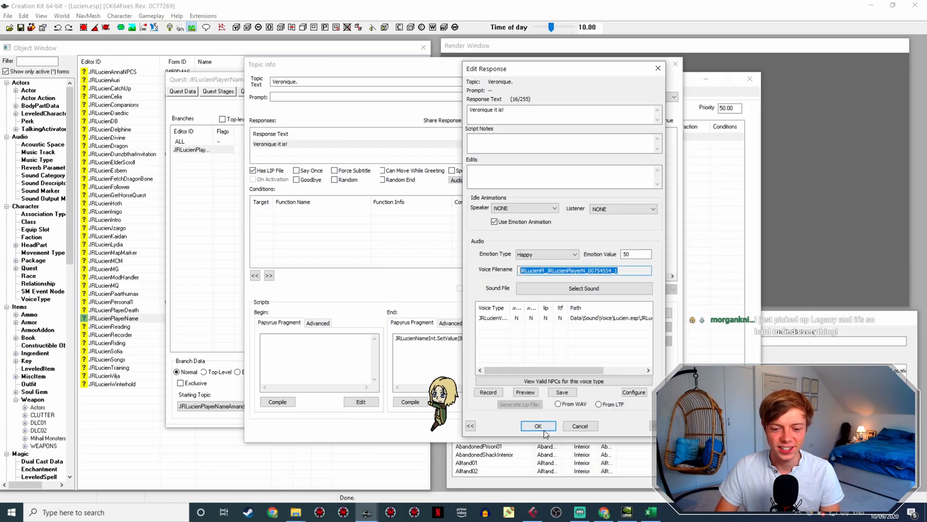
Step: Reload the Veronique response, generate its lip file from the WAV, and close the topic info
{"action": "left_click", "coordinate": [538, 425]}
{"action": "double_click", "coordinate": [292, 143]}
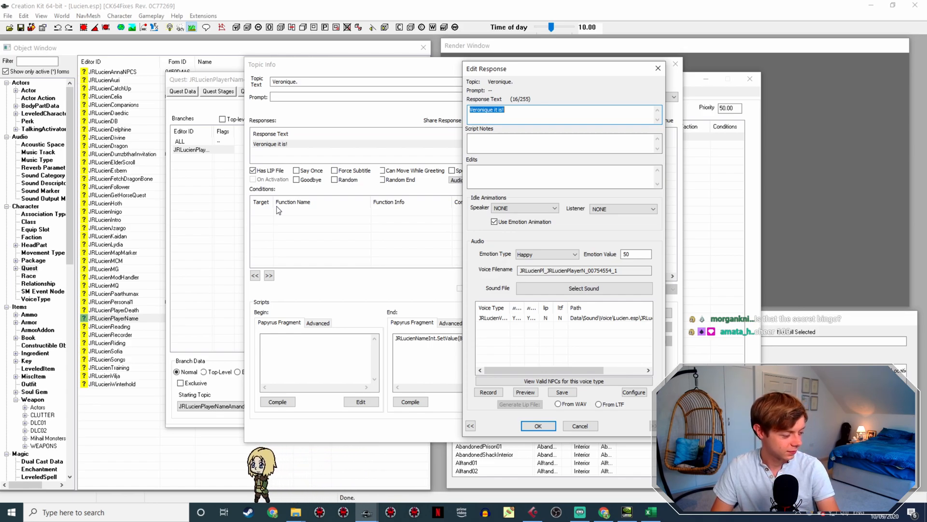
{"action": "left_click", "coordinate": [626, 272]}
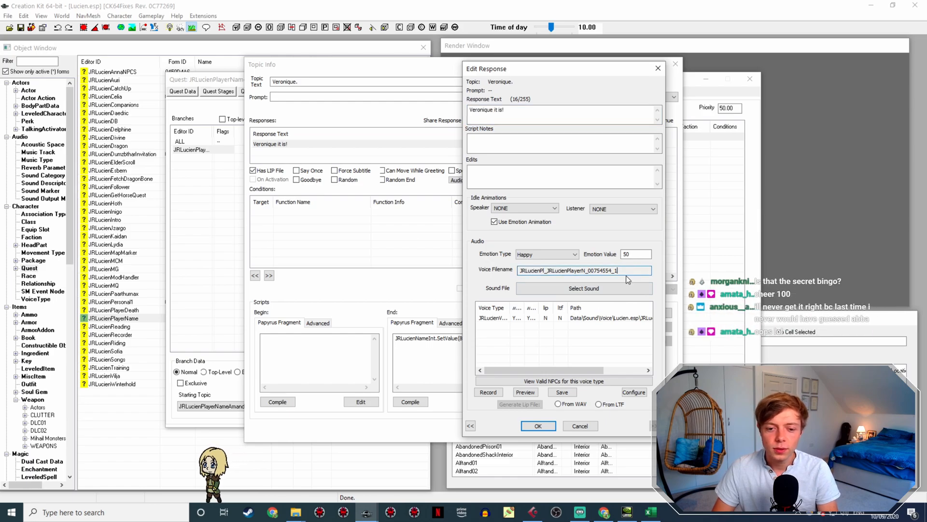
{"action": "left_click", "coordinate": [587, 318]}
{"action": "left_click", "coordinate": [558, 404]}
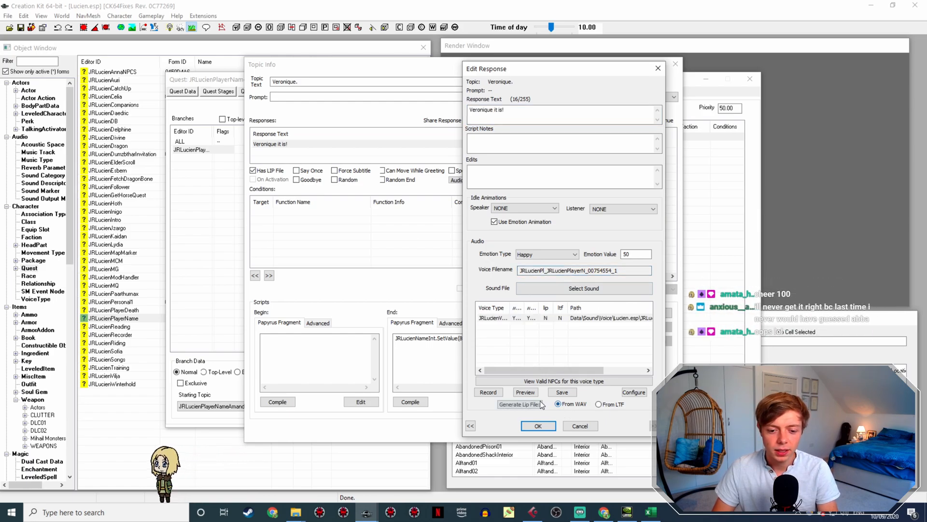
{"action": "left_click", "coordinate": [543, 426]}
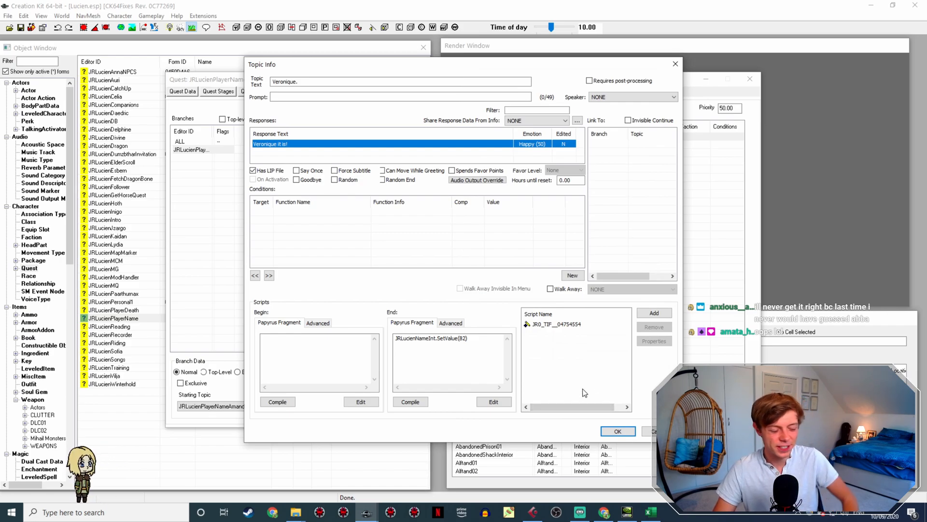
{"action": "double_click", "coordinate": [288, 145]}
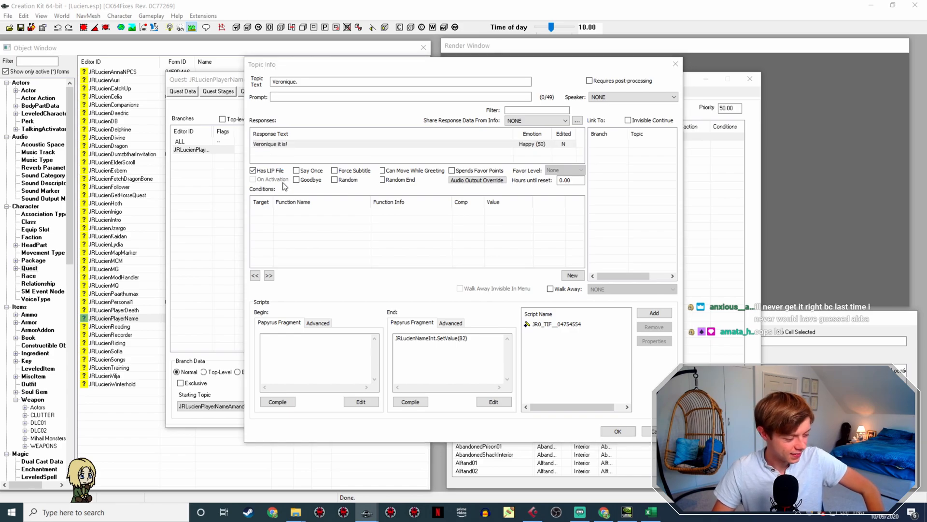
{"action": "left_click", "coordinate": [538, 425]}
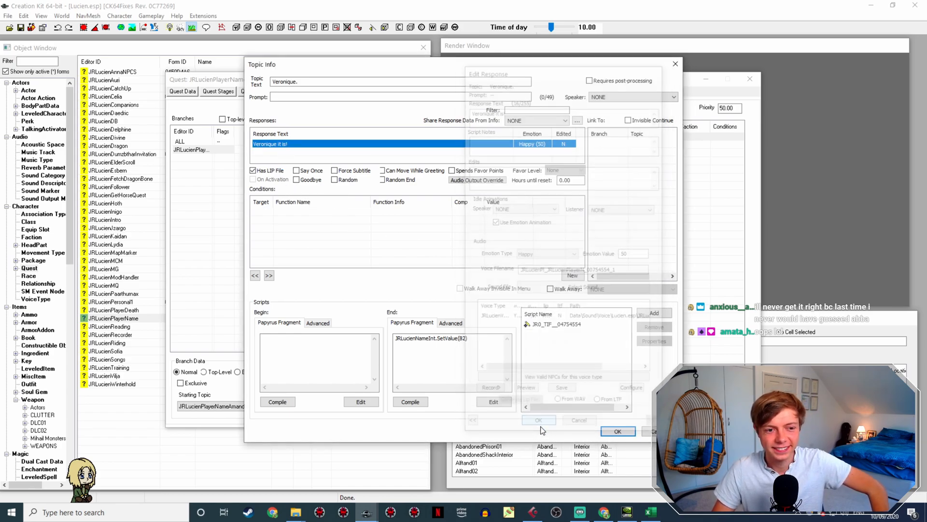
{"action": "left_click", "coordinate": [616, 431]}
Step: Copy the voice filename of the Vesha topic's "Vesha it is!" response and select LucienCustomNamesItIsVesha.wav in File Explorer's JRLucienVoice folder
{"action": "left_click", "coordinate": [342, 387]}
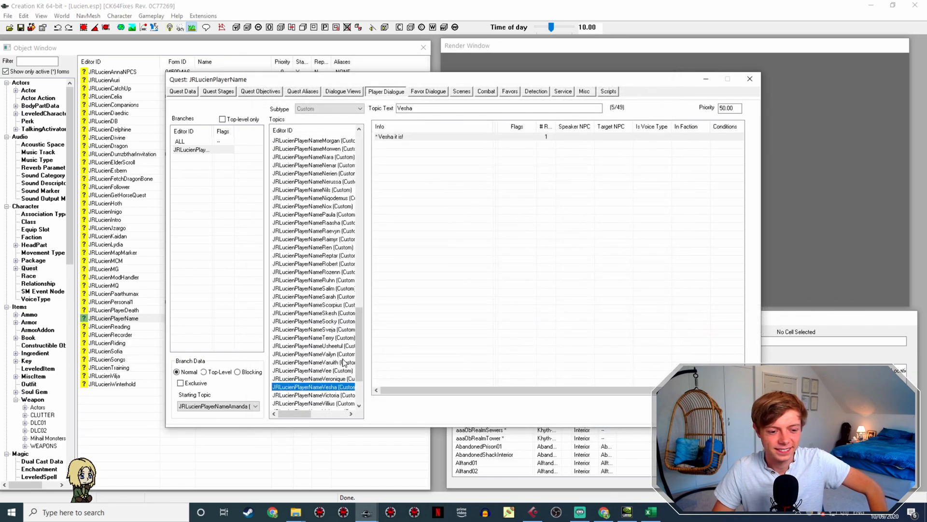
{"action": "double_click", "coordinate": [407, 137]}
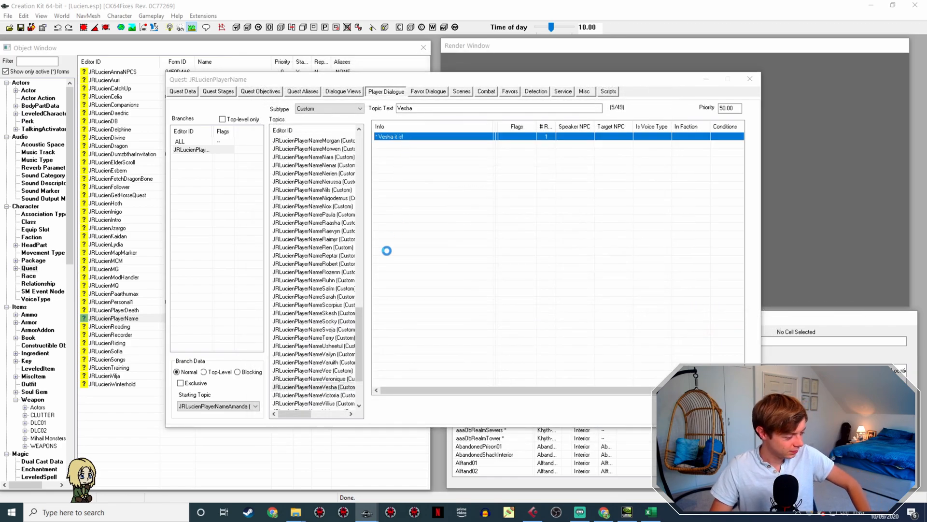
{"action": "left_click", "coordinate": [318, 145]}
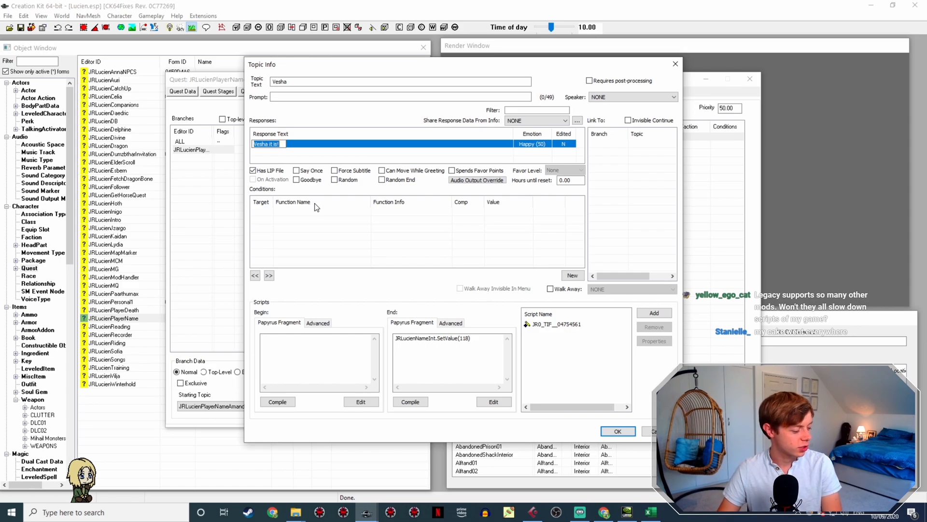
{"action": "double_click", "coordinate": [317, 145]}
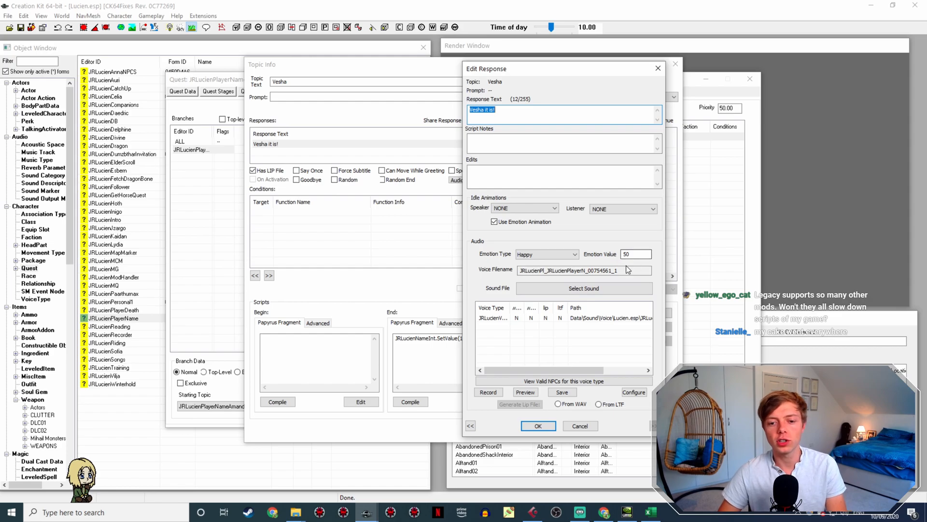
{"action": "left_click_drag", "start_coordinate": [626, 269], "coordinate": [522, 272]}
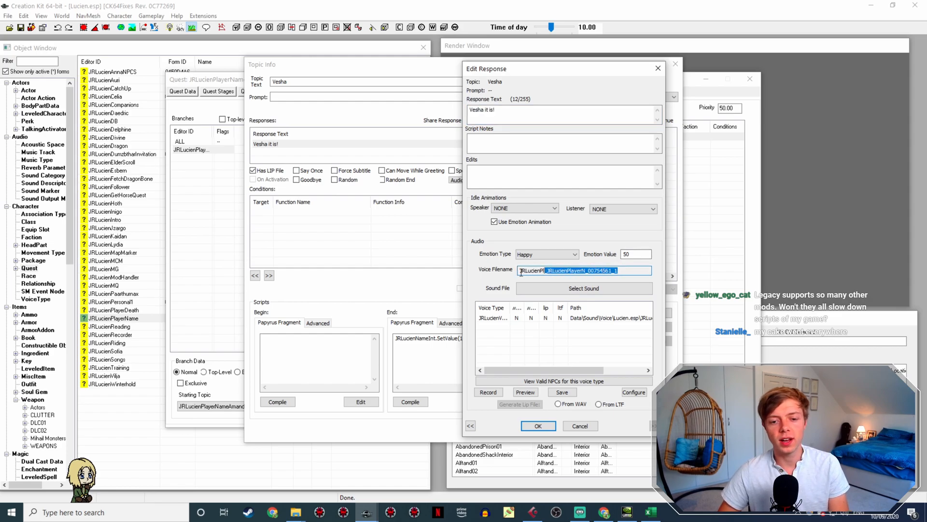
{"action": "left_click", "coordinate": [296, 512]}
{"action": "left_click", "coordinate": [655, 372]}
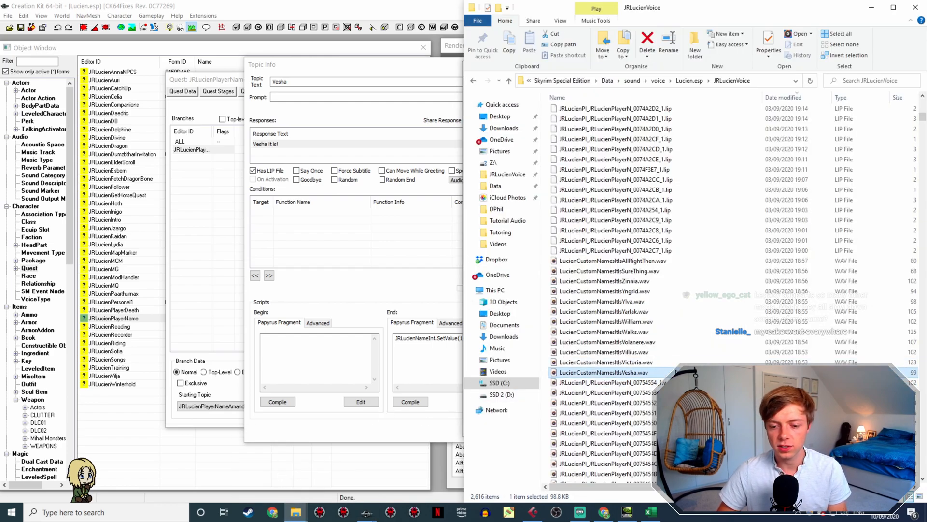
Step: Rename the selected Vesha WAV as JRLucienPl_JRLucienPlayerN_00754561_1, return to Creation Kit, and reload the "Vesha it is!" response
{"action": "left_click", "coordinate": [387, 276]}
{"action": "left_click", "coordinate": [538, 426]}
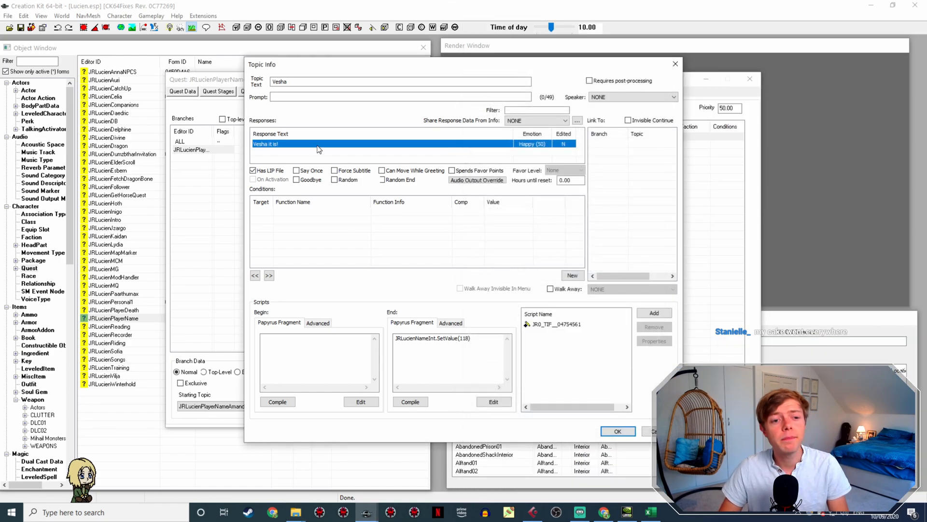
{"action": "double_click", "coordinate": [318, 145]}
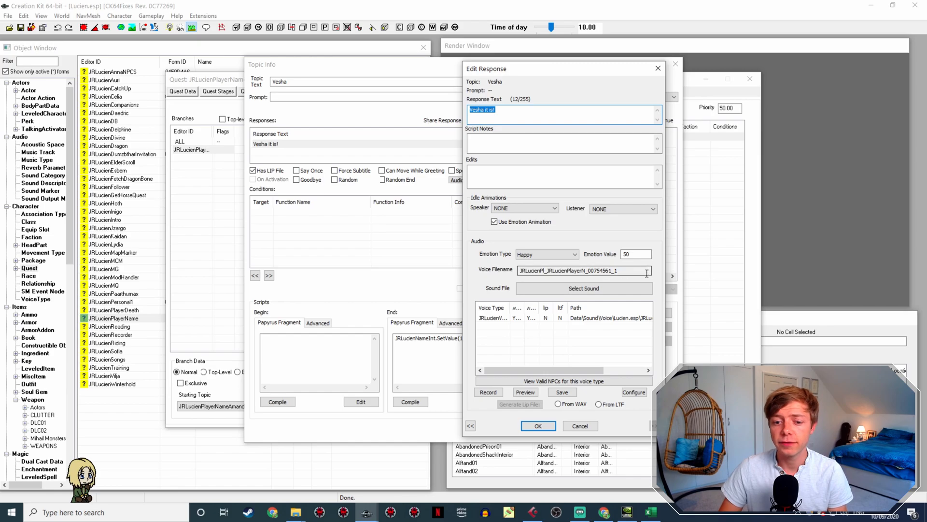
Step: Generate the Vesha response's lip file from the WAV and close the topic info
{"action": "left_click", "coordinate": [601, 318]}
{"action": "left_click", "coordinate": [558, 404]}
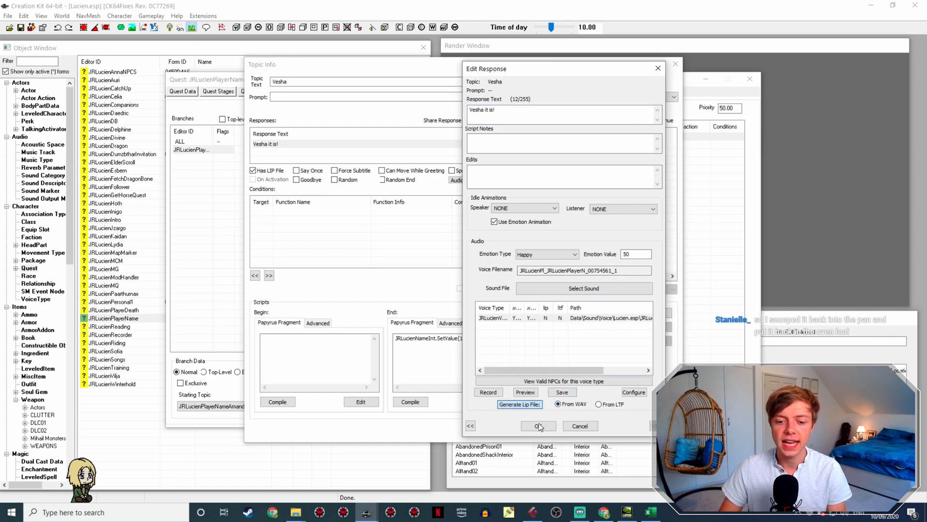
{"action": "left_click", "coordinate": [538, 426]}
{"action": "left_click", "coordinate": [618, 431]}
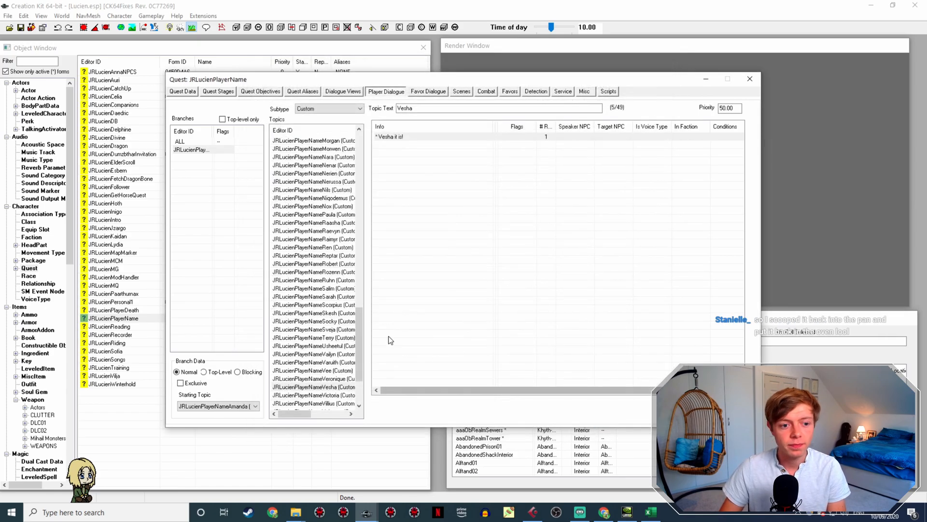
Step: Open the Victoria topic's "Victoria it is!" response for editing and copy its voice filename
{"action": "left_click", "coordinate": [346, 396]}
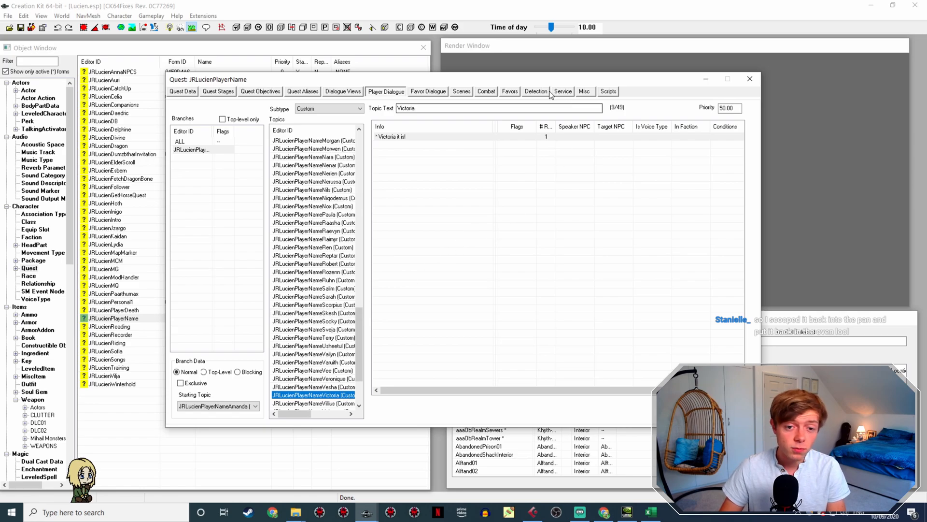
{"action": "double_click", "coordinate": [400, 136]}
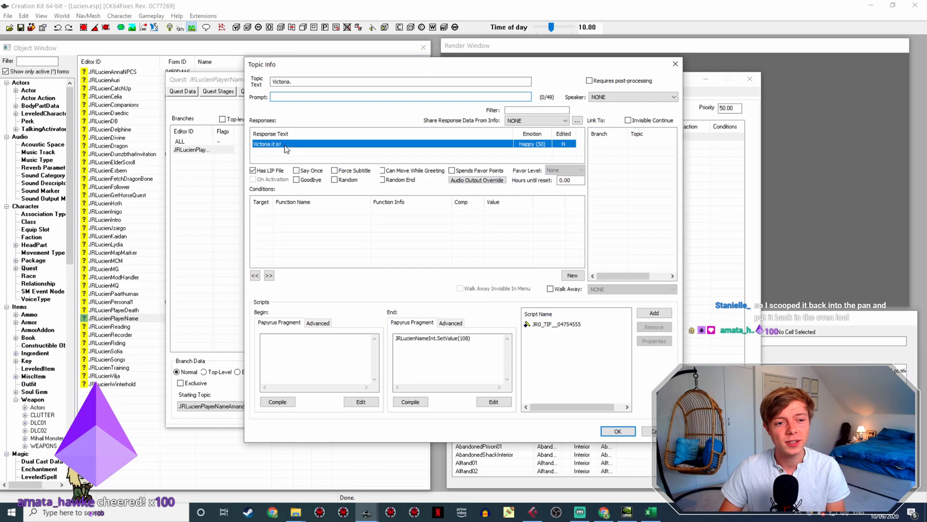
{"action": "left_click_drag", "start_coordinate": [622, 271], "coordinate": [457, 292]}
{"action": "key", "text": "ctrl+c"}
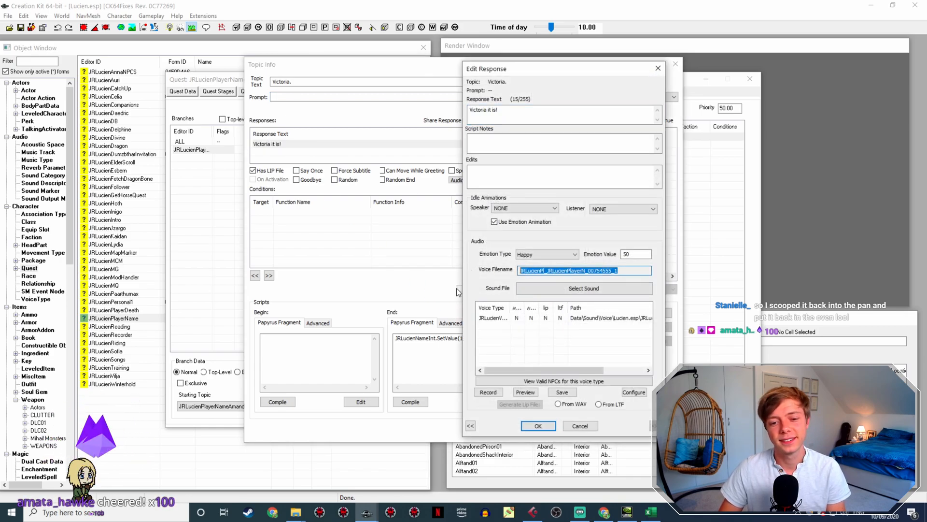
Step: Rename LucienCustomNamesItIsVictoria.wav in File Explorer's JRLucienVoice folder as JRLucienPl_JRLucienPlayerN_00754555_1 and return to Creation Kit
{"action": "left_click", "coordinate": [295, 512]}
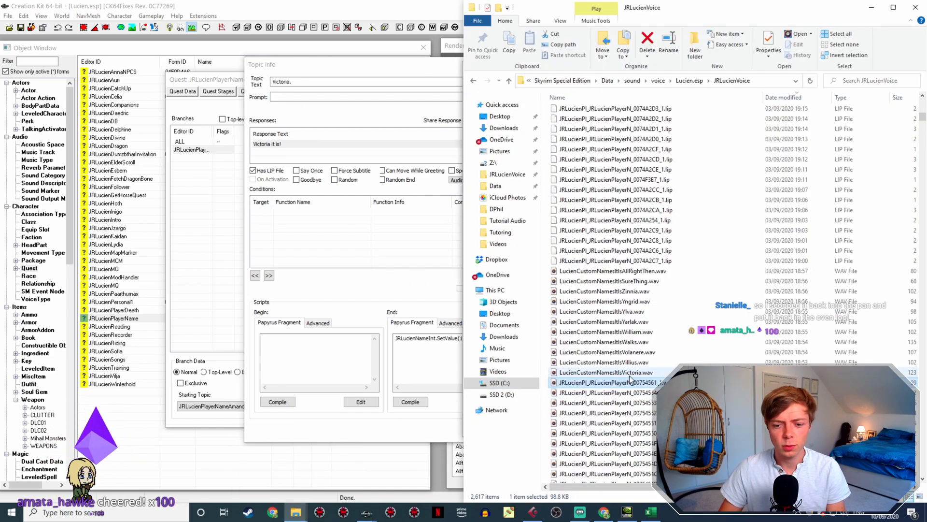
{"action": "left_click", "coordinate": [607, 372]}
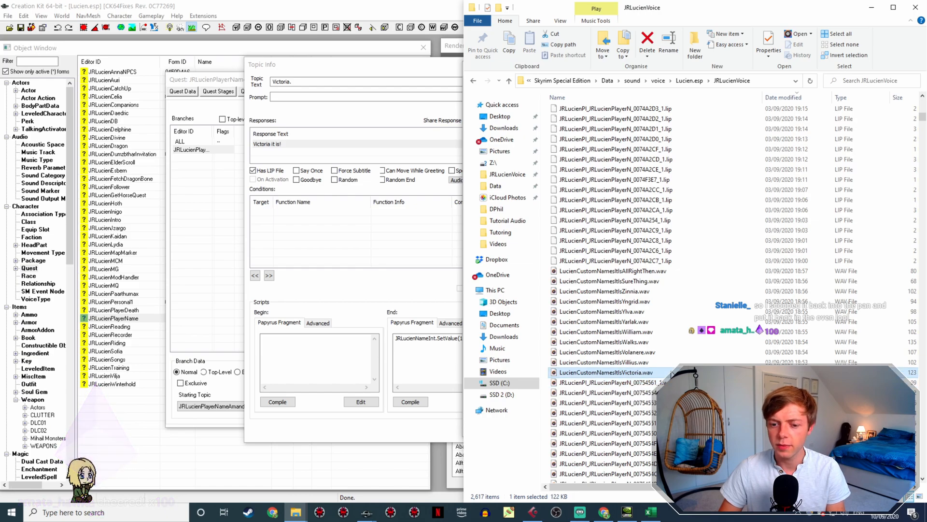
{"action": "key", "text": "F2"}
{"action": "key", "text": "ctrl+v"}
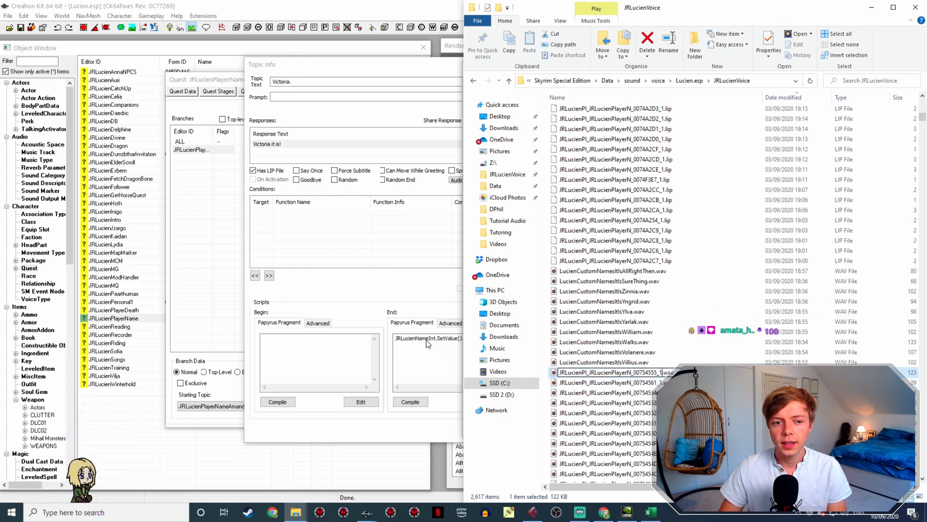
{"action": "left_click", "coordinate": [418, 308]}
Step: Reload the Victoria response, generate its lip file from the WAV, and close the topic info
{"action": "left_click", "coordinate": [534, 427]}
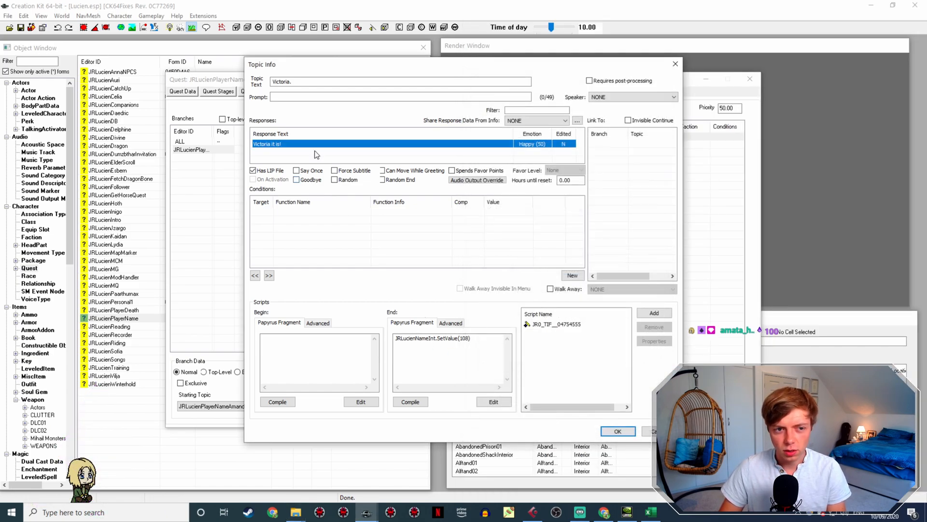
{"action": "double_click", "coordinate": [327, 144]}
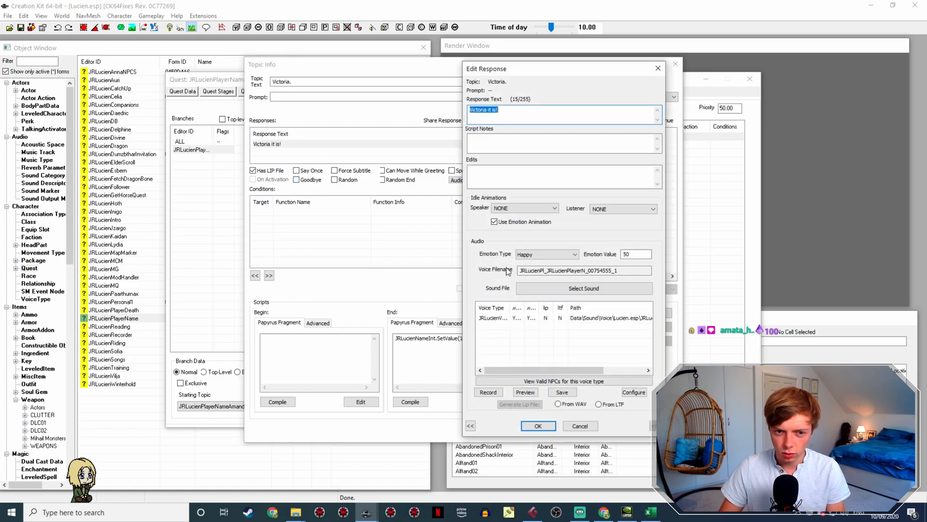
{"action": "left_click", "coordinate": [597, 318]}
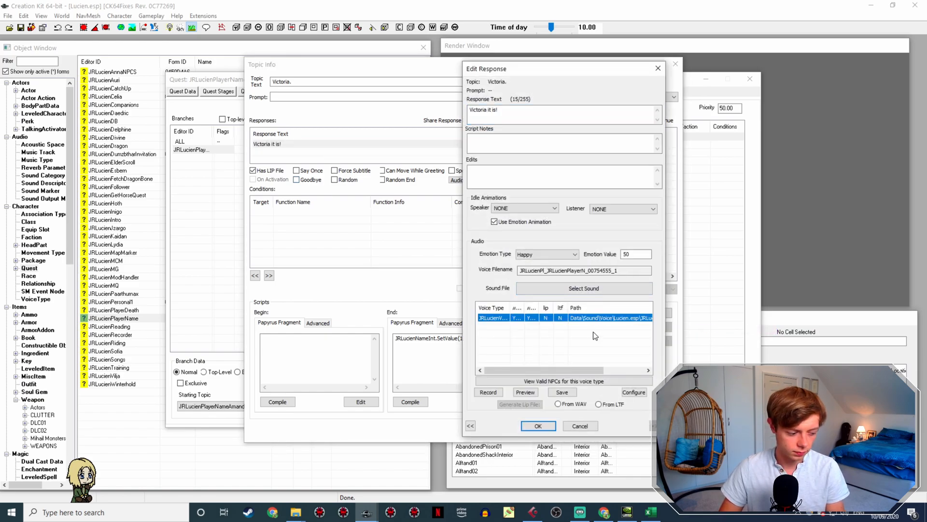
{"action": "left_click", "coordinate": [564, 406]}
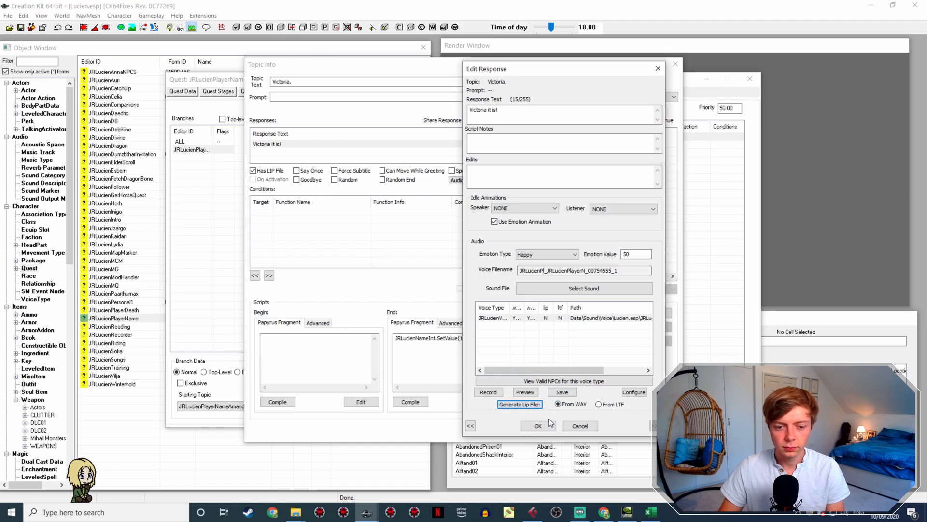
{"action": "left_click", "coordinate": [550, 425]}
{"action": "left_click", "coordinate": [618, 432]}
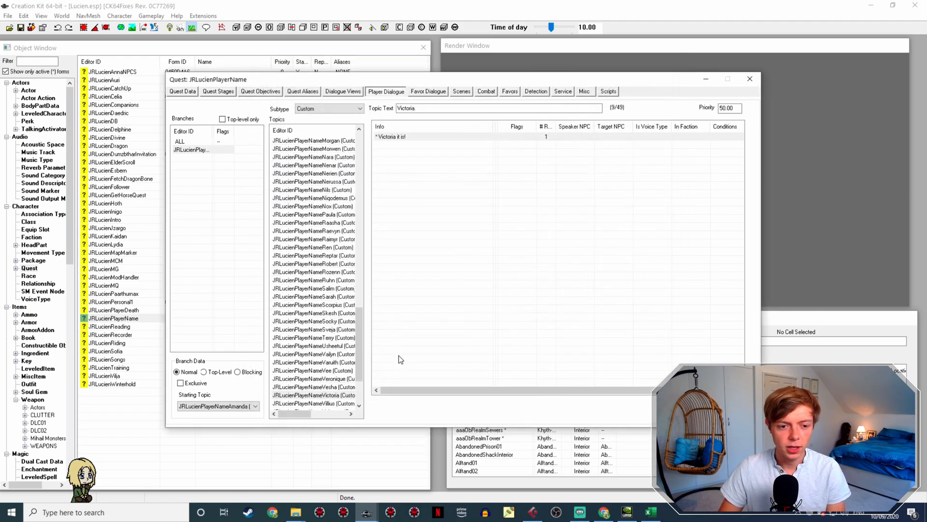
Step: Open the Villius topic's "Villius it is!" response for editing and copy its voice filename
{"action": "left_click", "coordinate": [334, 403]}
{"action": "double_click", "coordinate": [389, 137]}
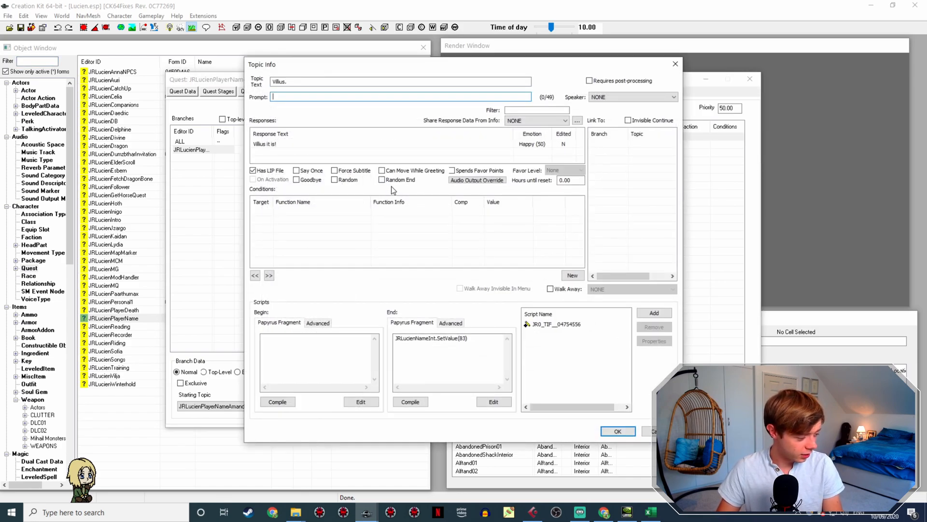
{"action": "double_click", "coordinate": [299, 144]}
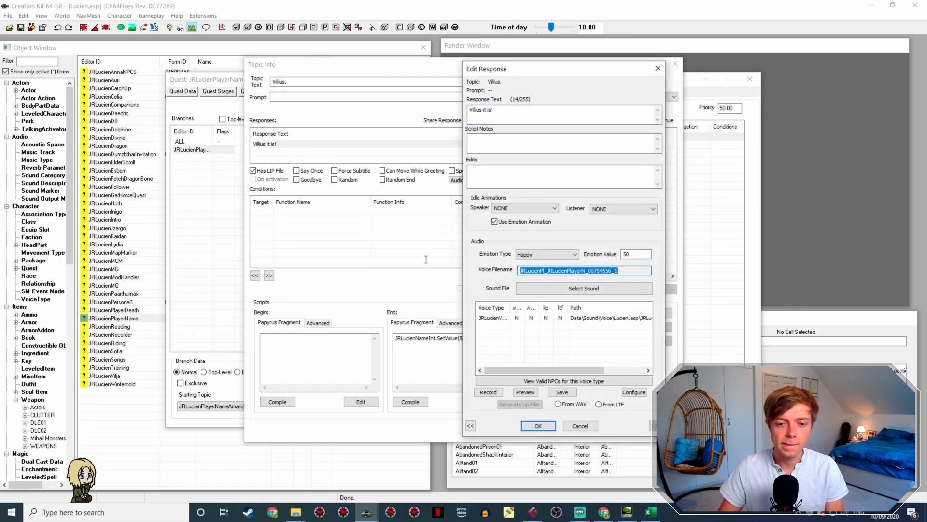
Step: Rename LucienCustomNamesItIsVillius.wav in File Explorer's JRLucienVoice folder as JRLucienPl_JRLucienPlayerN_00754556_1 and return to Creation Kit
{"action": "mouse_move", "coordinate": [295, 512]}
{"action": "left_click", "coordinate": [274, 479]}
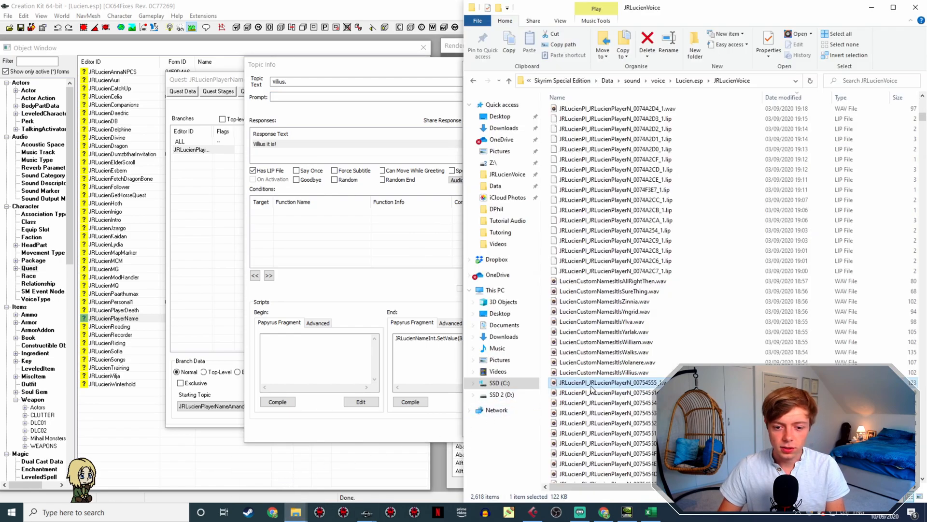
{"action": "left_click", "coordinate": [603, 372]}
{"action": "key", "text": "F2"}
{"action": "type", "text": "JRLucienPl_JRLucienPlayerN_00754556_1"}
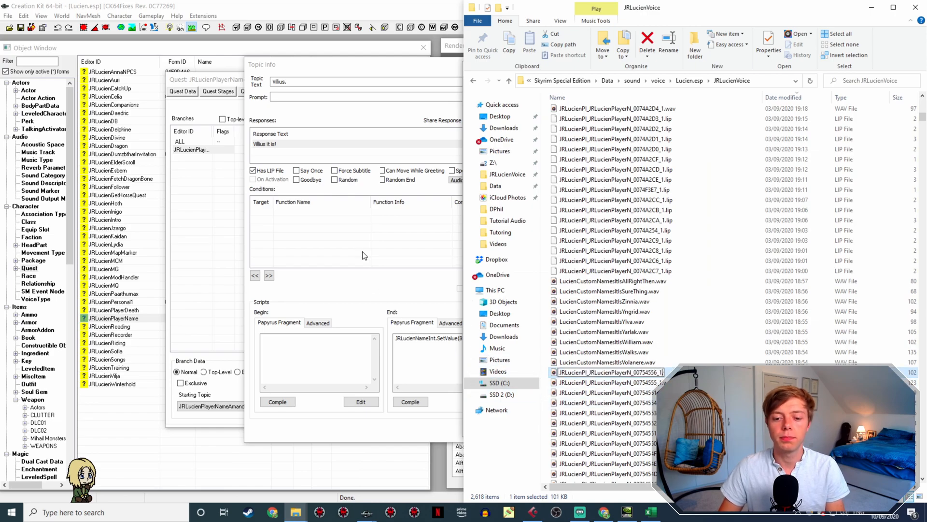
{"action": "left_click", "coordinate": [364, 256]}
Step: Reload the Villius response, generate its lip file from the WAV, and close the topic info
{"action": "left_click", "coordinate": [548, 428]}
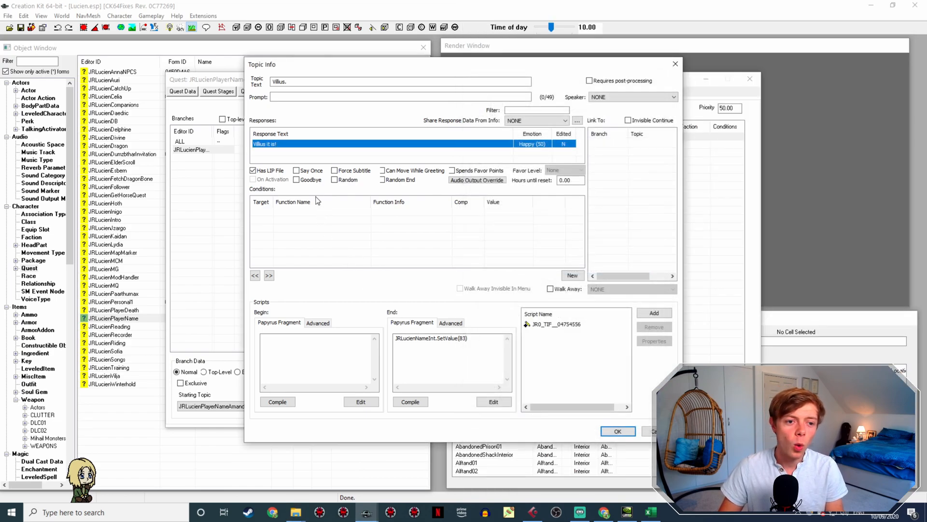
{"action": "double_click", "coordinate": [273, 145]}
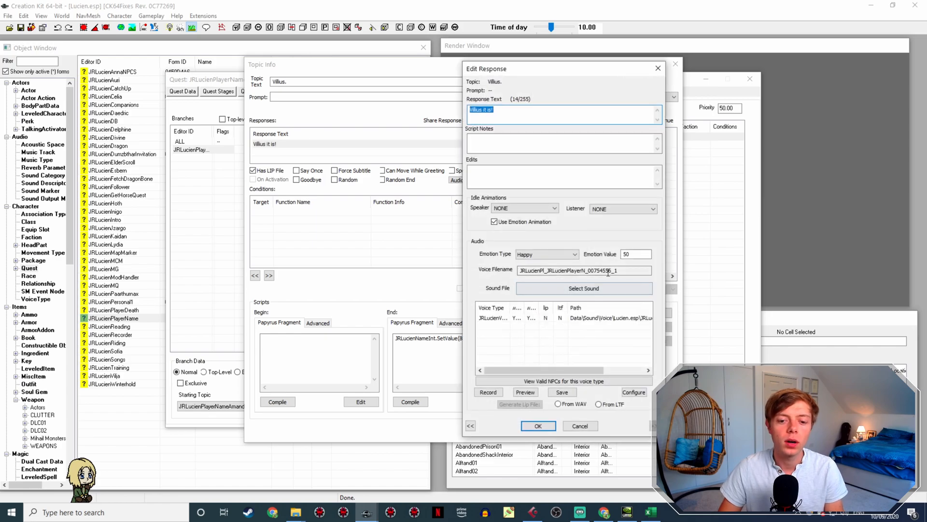
{"action": "left_click", "coordinate": [585, 320]}
{"action": "left_click", "coordinate": [564, 404]}
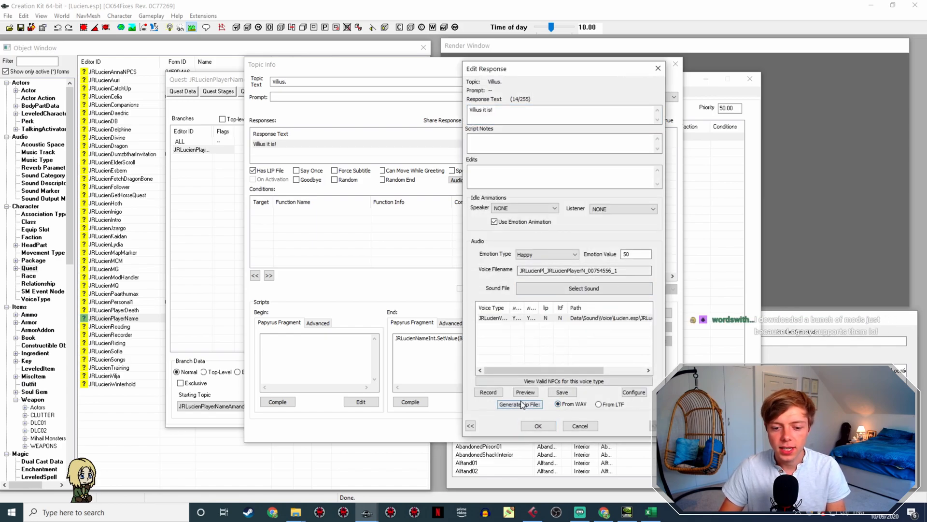
{"action": "left_click", "coordinate": [540, 426]}
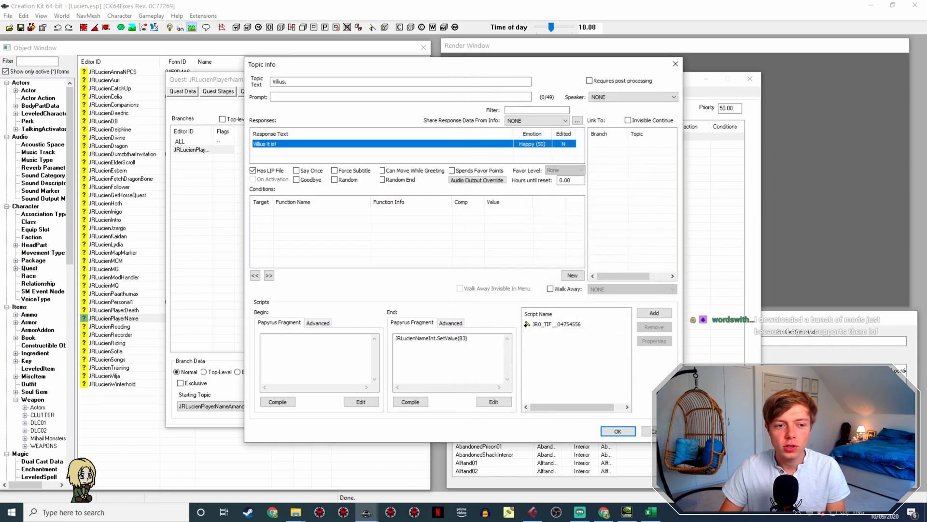
{"action": "left_click", "coordinate": [618, 431]}
Step: Open the Volanere topic's "Volanere it is!" response for editing and copy its voice filename
{"action": "scroll", "coordinate": [338, 376], "scroll_direction": "down", "scroll_amount": 2}
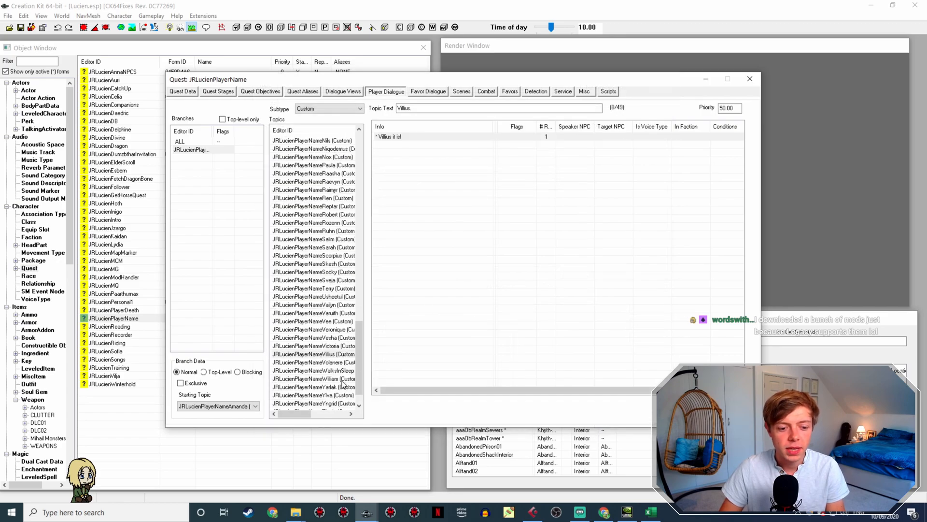
{"action": "left_click", "coordinate": [338, 362]}
{"action": "double_click", "coordinate": [407, 138]}
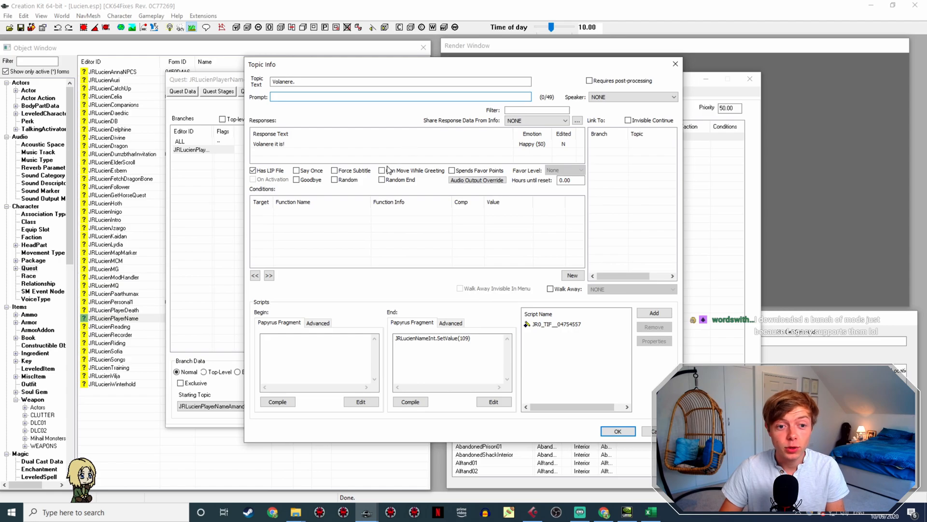
{"action": "double_click", "coordinate": [379, 144]}
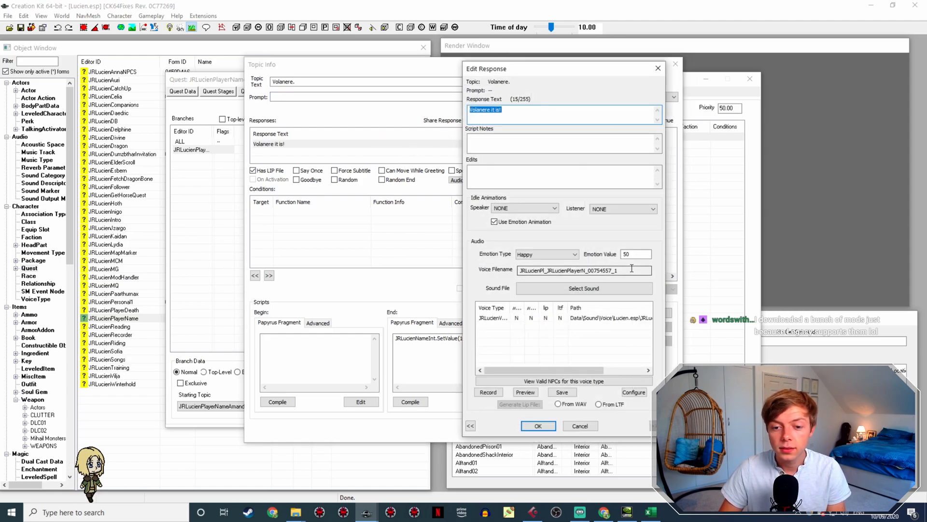
{"action": "double_click", "coordinate": [632, 268]}
{"action": "key", "text": "ctrl+c"}
Step: Rename LucienCustomNamesItIsVolanere.wav in File Explorer's JRLucienVoice folder as JRLucienPl_JRLucienPlayerN_00754557_1, then return to Creation Kit and reload the Volanere response
{"action": "left_click", "coordinate": [296, 512]}
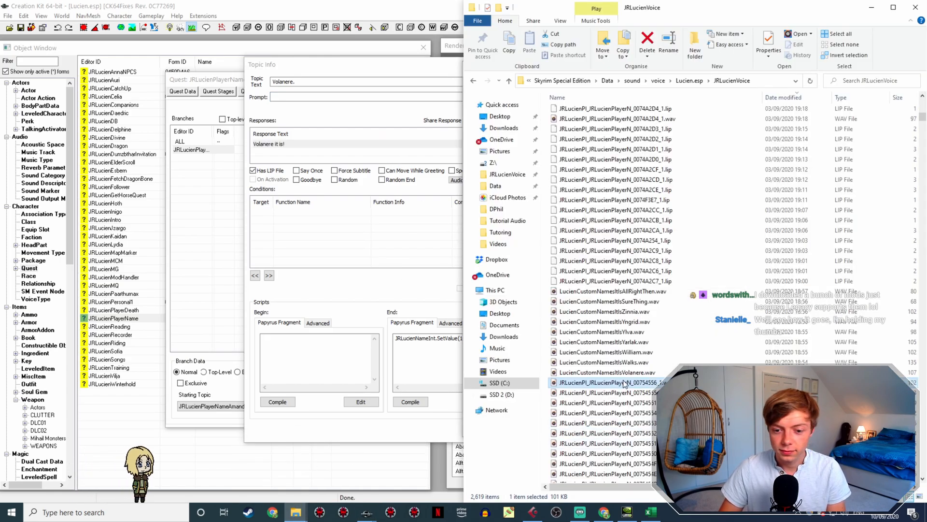
{"action": "left_click", "coordinate": [661, 372]}
{"action": "key", "text": "F2"}
{"action": "key", "text": "ctrl+v"}
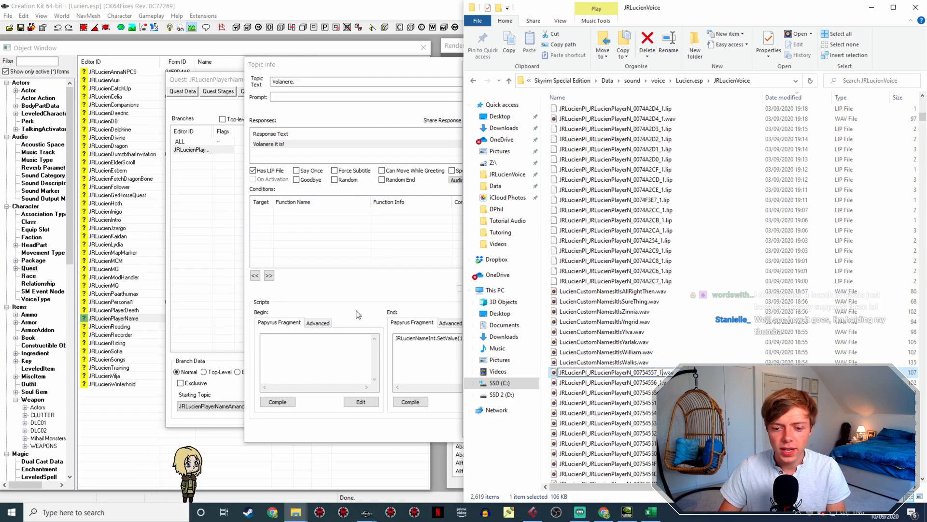
{"action": "left_click", "coordinate": [357, 310]}
{"action": "left_click", "coordinate": [537, 424]}
{"action": "double_click", "coordinate": [298, 143]}
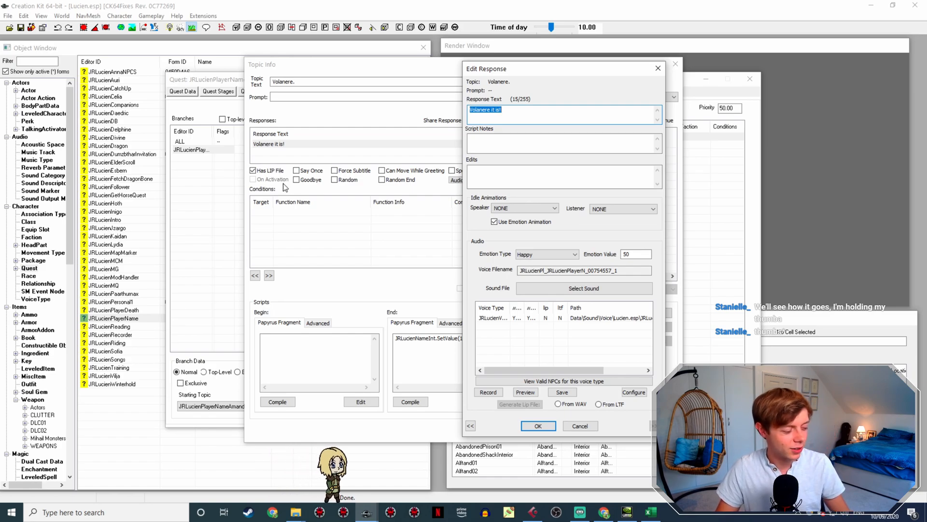
{"action": "left_click_drag", "start_coordinate": [628, 271], "coordinate": [455, 267]}
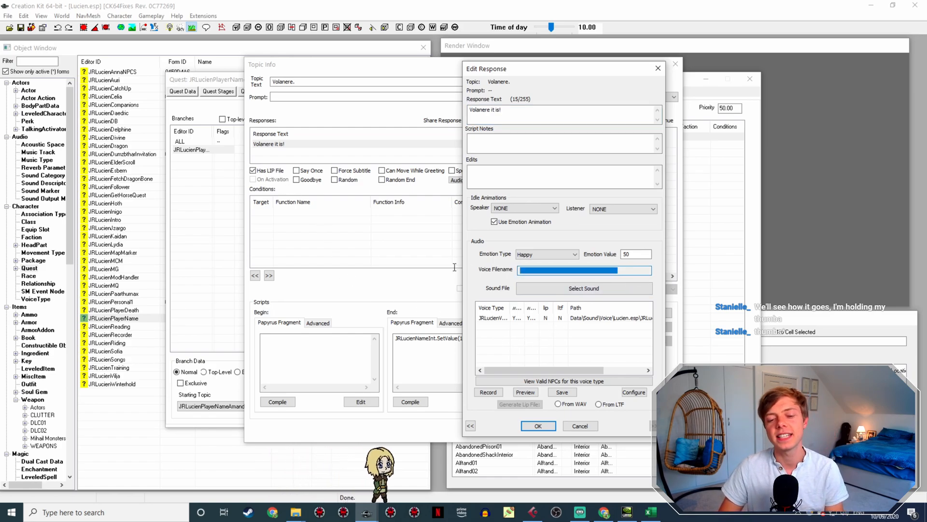
{"action": "left_click", "coordinate": [296, 512]}
{"action": "left_click", "coordinate": [338, 469]}
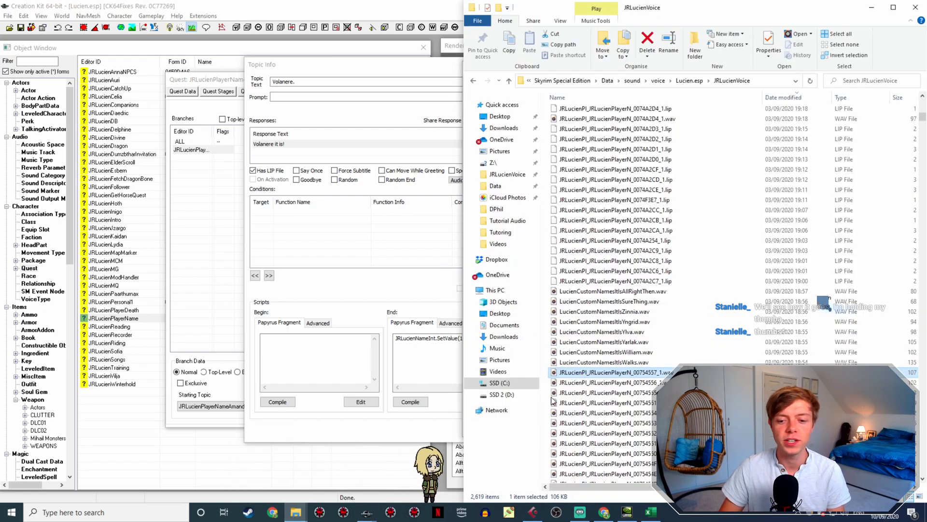
{"action": "left_click", "coordinate": [410, 297]}
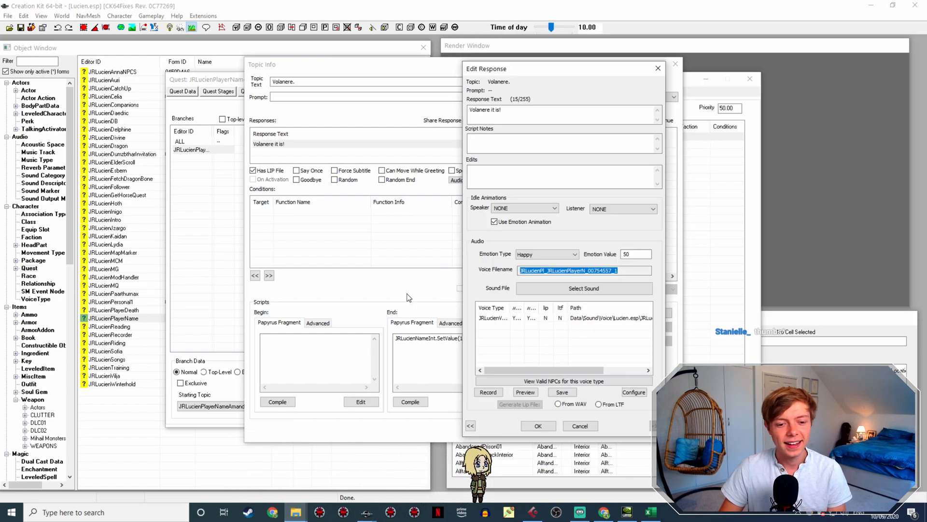
Step: Generate the Volanere response's lip file from the WAV and close the topic info
{"action": "left_click", "coordinate": [493, 318]}
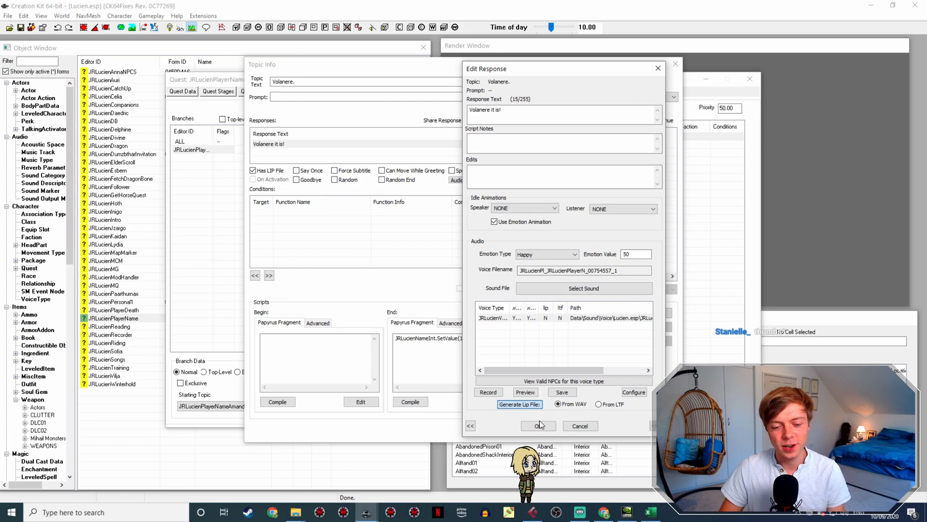
{"action": "left_click", "coordinate": [538, 425]}
{"action": "left_click", "coordinate": [617, 432]}
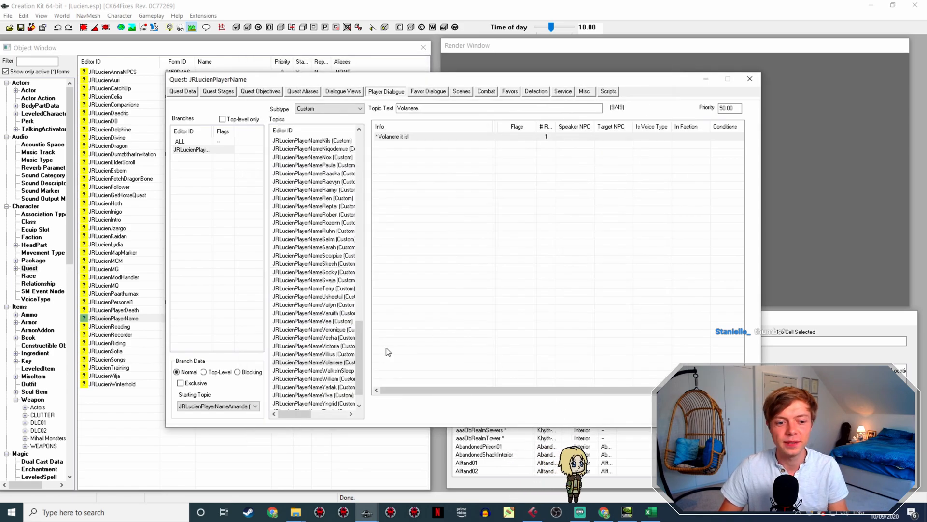
Step: Open the Walks-In-Sleep topic's "Walks-In-Sleep it is!" response for editing and copy its voice filename
{"action": "key", "text": "Down"}
{"action": "double_click", "coordinate": [432, 137]}
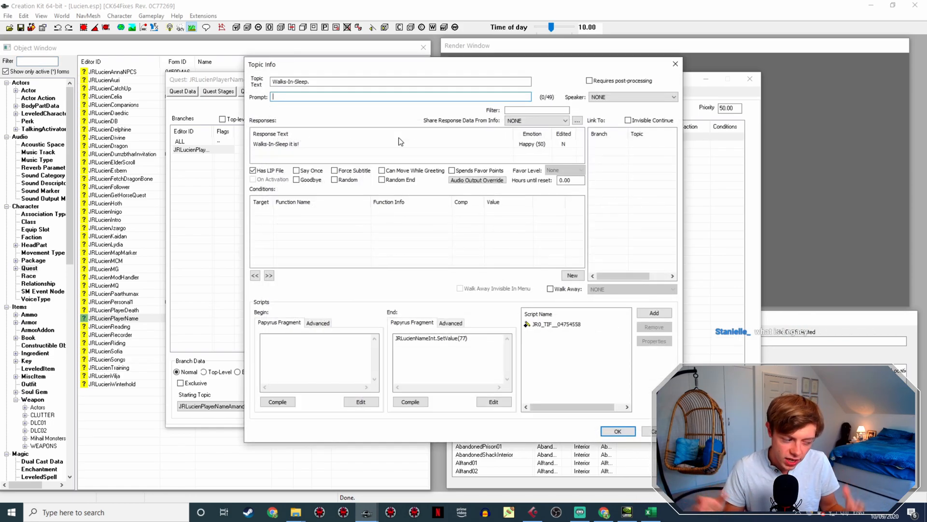
{"action": "double_click", "coordinate": [294, 145]}
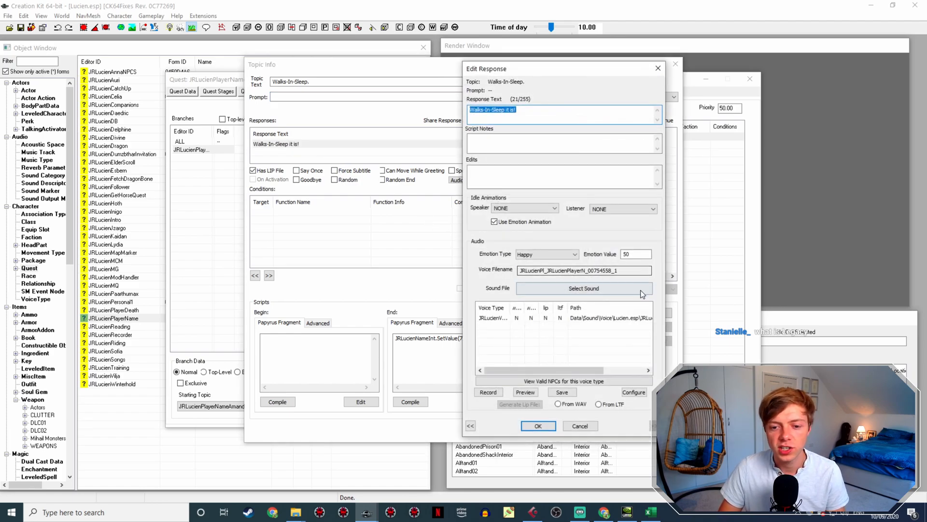
{"action": "left_click_drag", "start_coordinate": [641, 271], "coordinate": [421, 281]}
Step: Rename LucienCustomNamesItIsWalks.wav in File Explorer's JRLucienVoice folder as JRLucienPl_JRLucienPlayerN_00754558_1, then return to Creation Kit and reload the Walks-In-Sleep response
{"action": "left_click", "coordinate": [294, 512]}
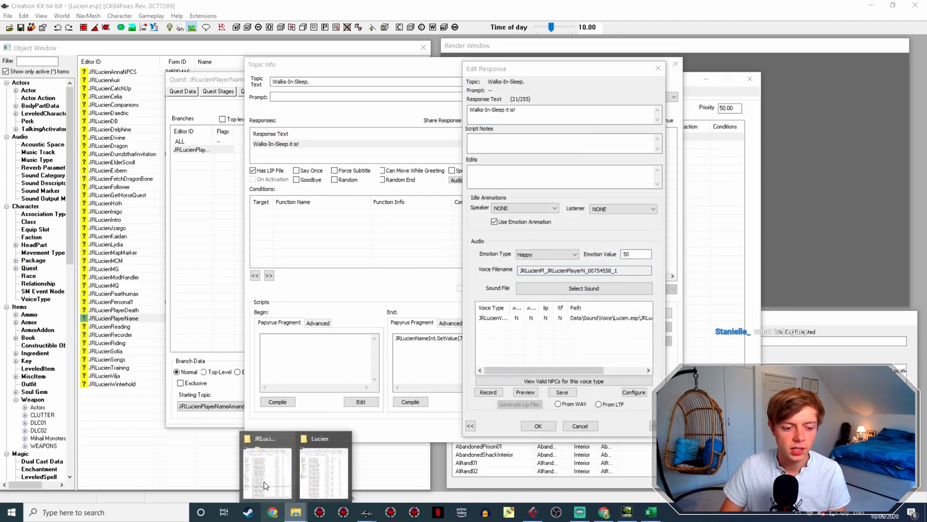
{"action": "left_click", "coordinate": [265, 486]}
{"action": "left_click", "coordinate": [604, 372]}
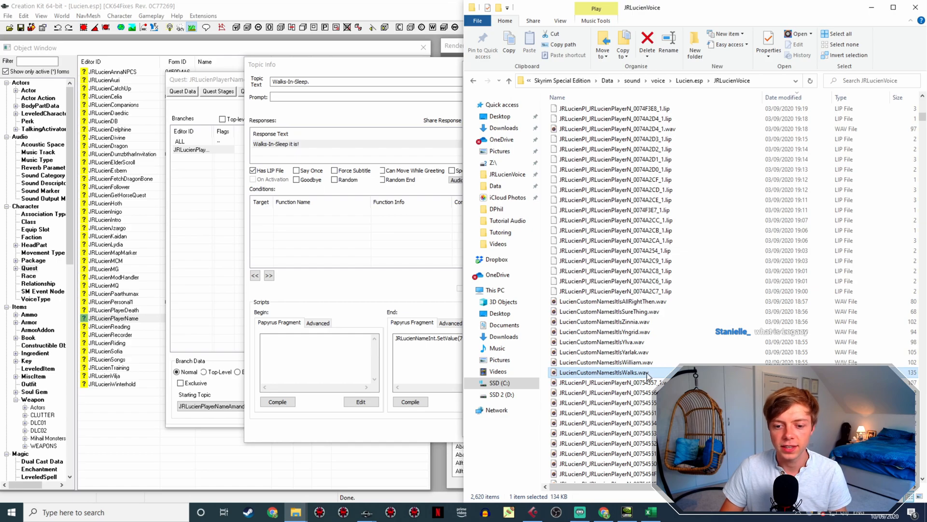
{"action": "left_click", "coordinate": [317, 280]}
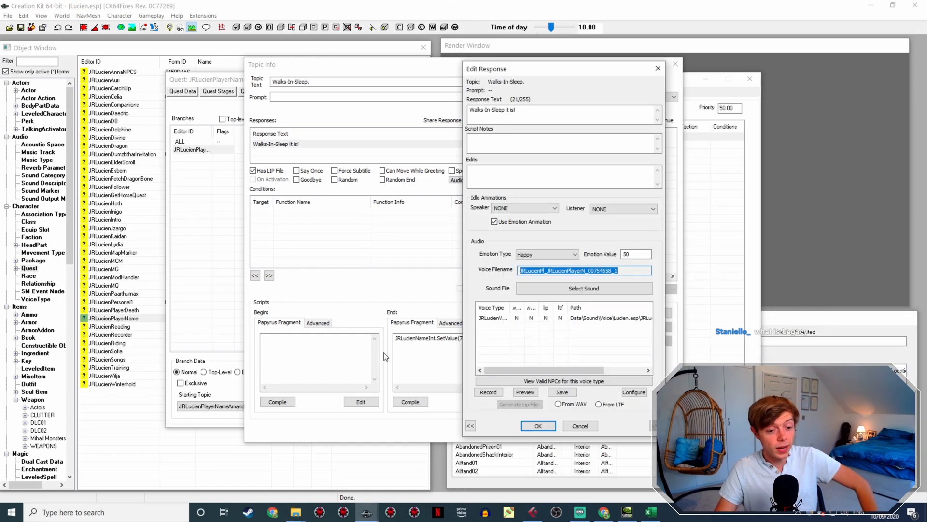
{"action": "left_click", "coordinate": [536, 427]}
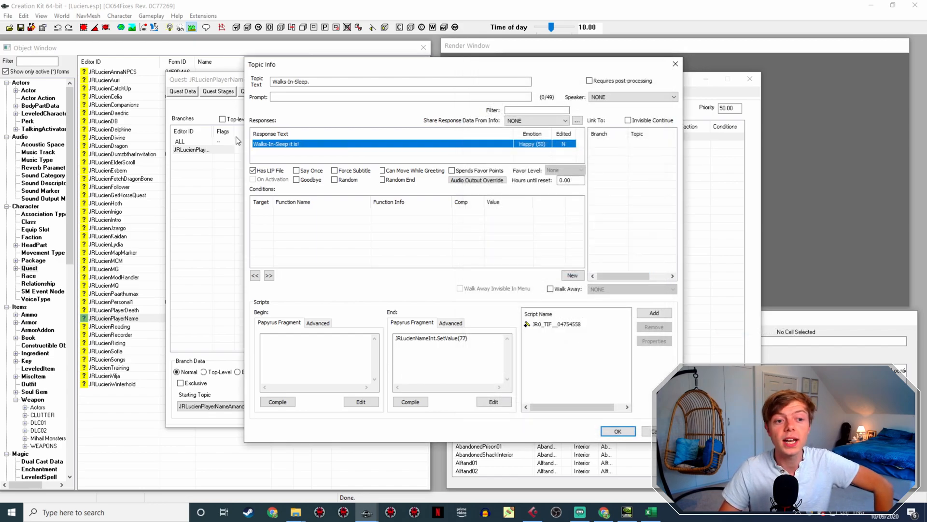
{"action": "double_click", "coordinate": [280, 144]}
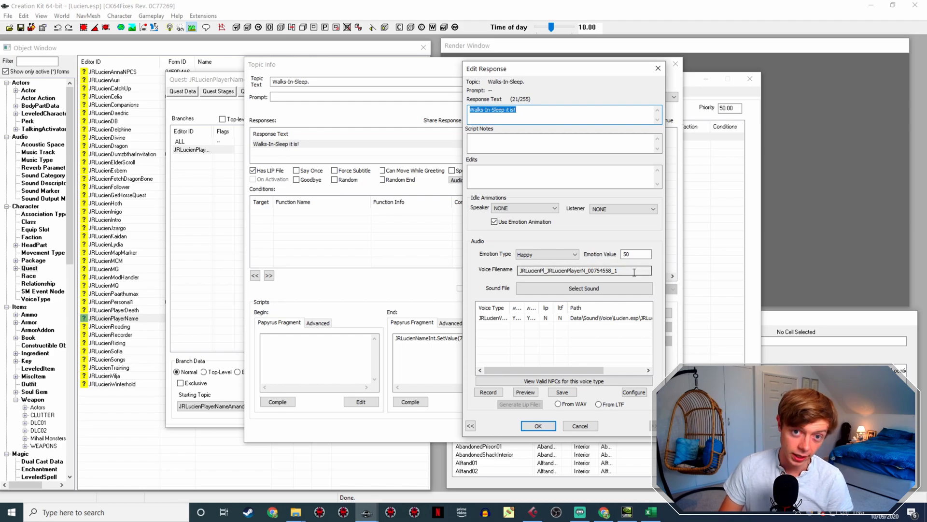
{"action": "left_click_drag", "start_coordinate": [635, 272], "coordinate": [494, 265]}
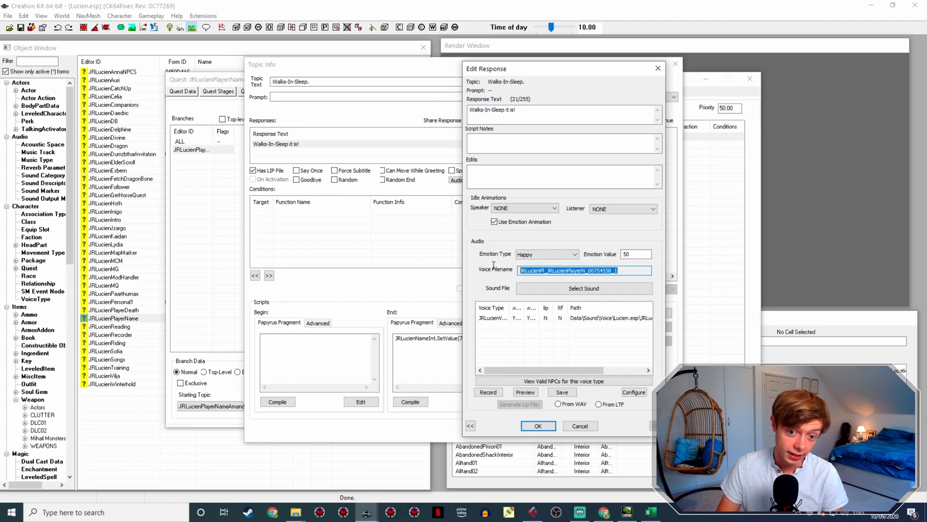
{"action": "left_click", "coordinate": [300, 509]}
{"action": "left_click", "coordinate": [272, 479]}
{"action": "left_click", "coordinate": [633, 362]}
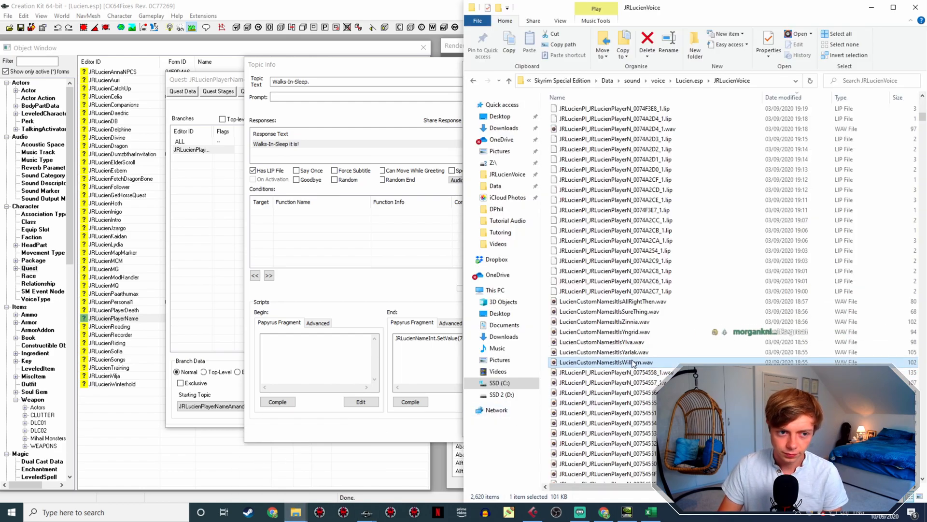
{"action": "left_click", "coordinate": [440, 319]}
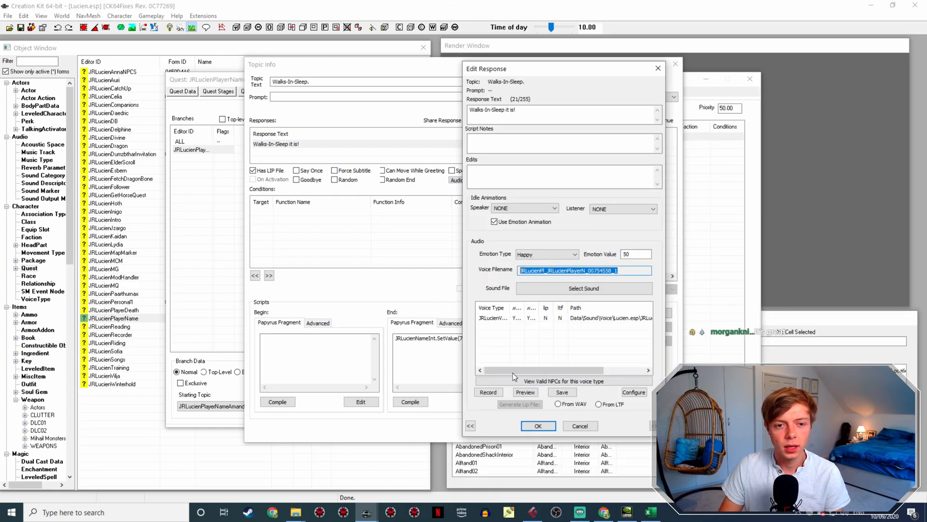
Step: Generate the Walks-In-Sleep response's lip file from the WAV and close the topic info
{"action": "left_click", "coordinate": [492, 318]}
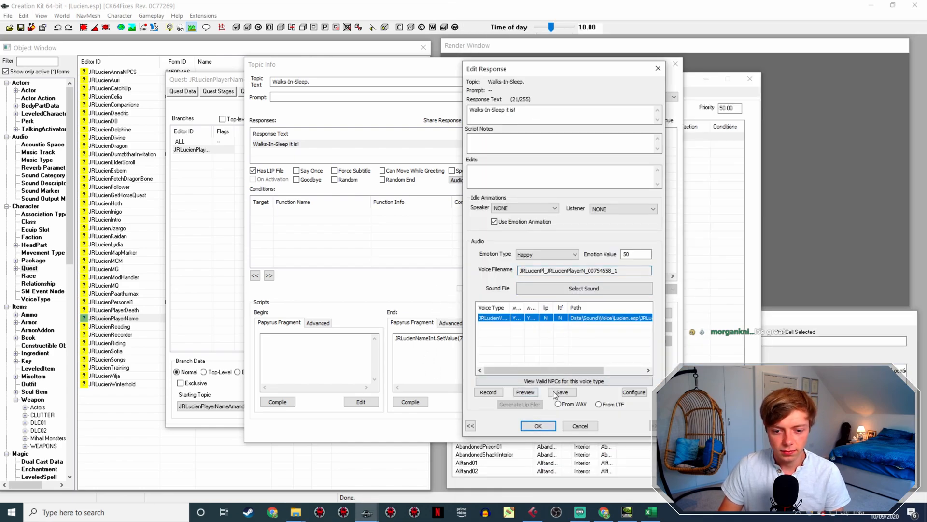
{"action": "left_click", "coordinate": [558, 403]}
{"action": "left_click", "coordinate": [538, 426]}
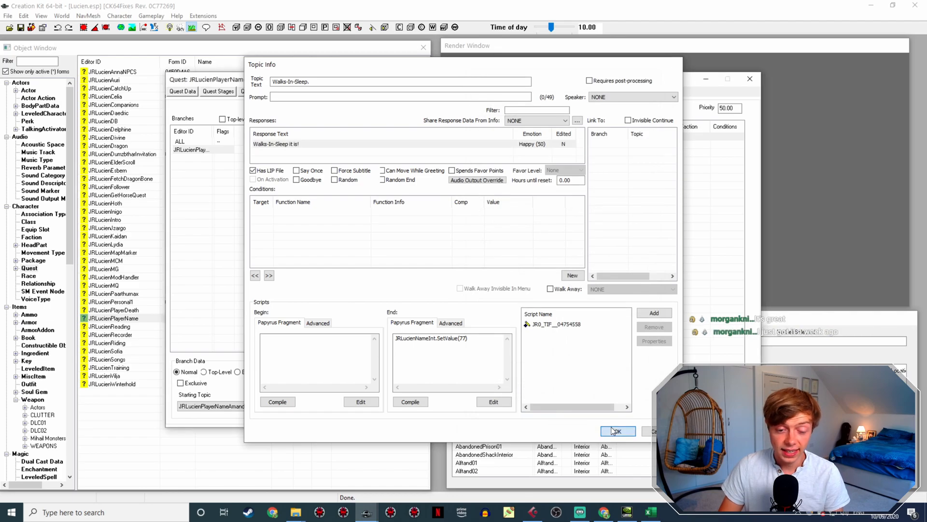
{"action": "left_click", "coordinate": [612, 430]}
Step: Open the William topic's response and change its response text to "William it is!"
{"action": "left_click", "coordinate": [343, 378]}
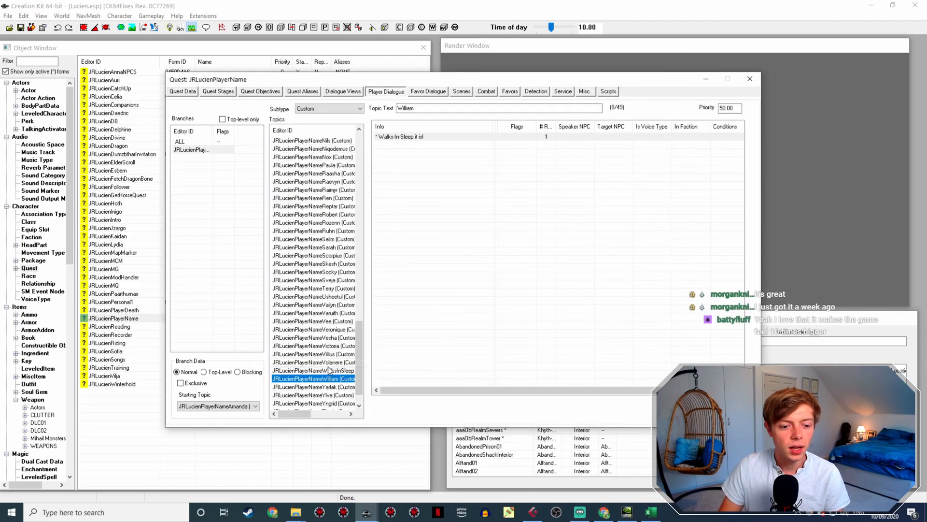
{"action": "double_click", "coordinate": [424, 138]}
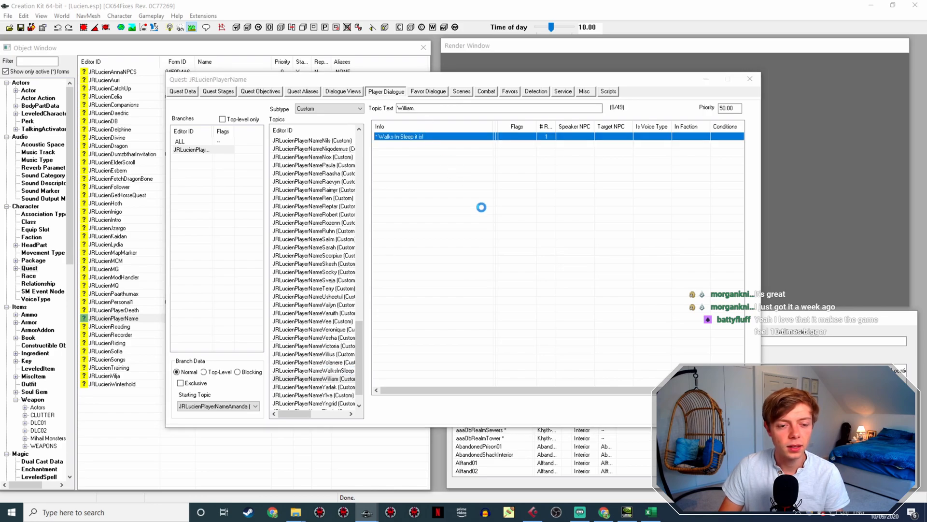
{"action": "double_click", "coordinate": [336, 141]}
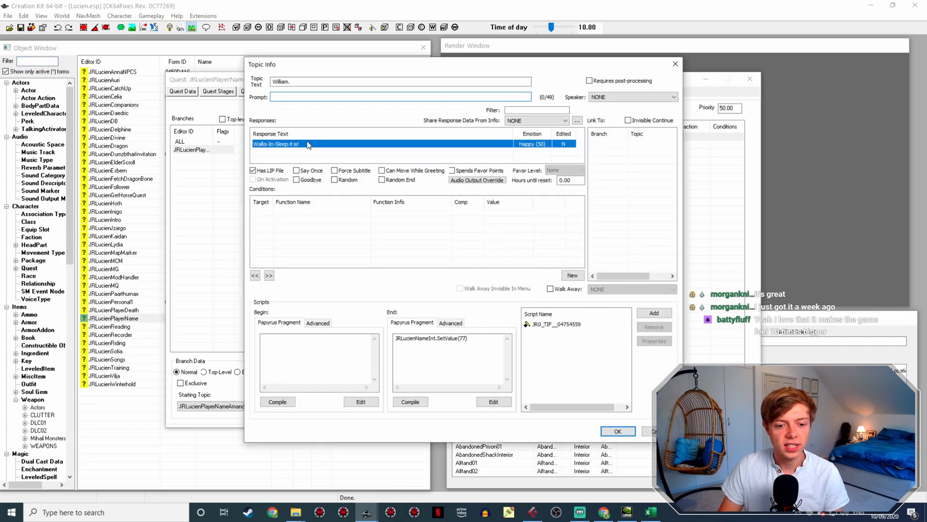
{"action": "type", "text": "W"}
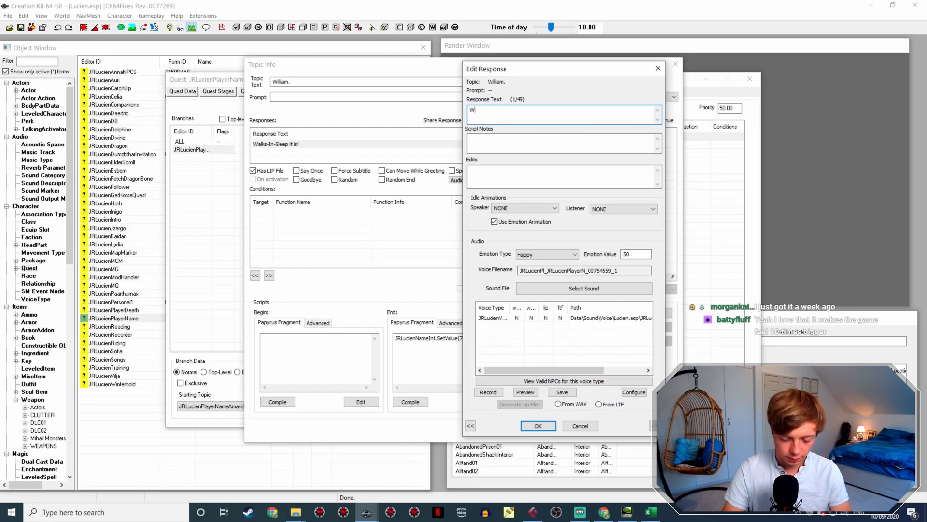
{"action": "type", "text": "illiam it is!"}
{"action": "key", "text": "Return"}
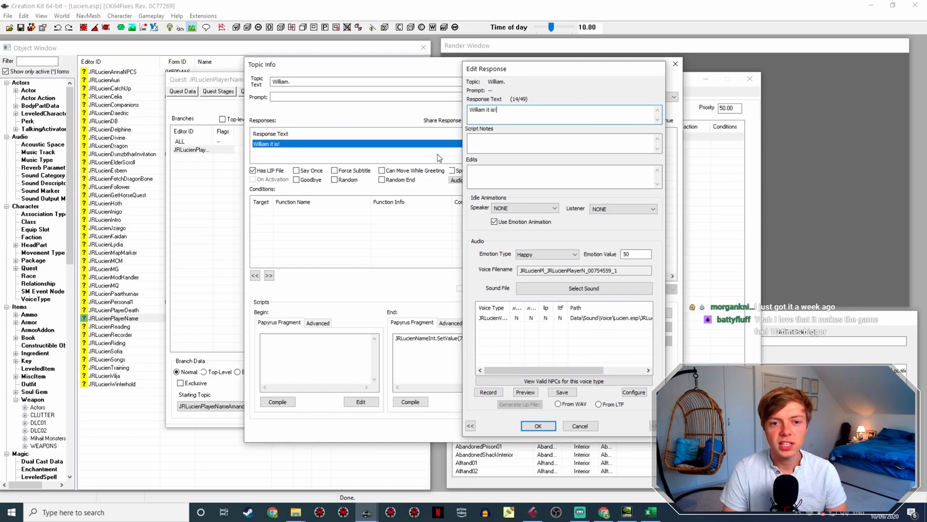
{"action": "left_click", "coordinate": [555, 325]}
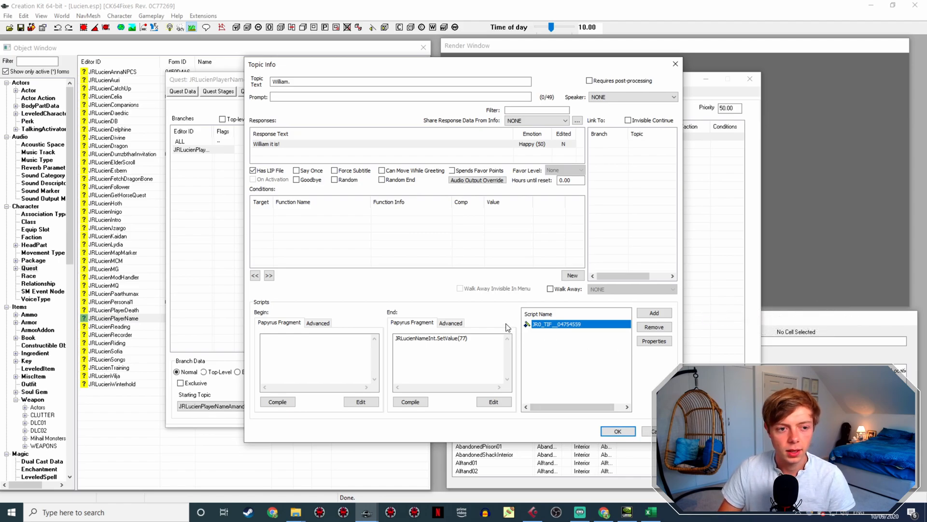
Step: Reopen the "William it is!" response for editing and copy its voice filename
{"action": "double_click", "coordinate": [279, 144]}
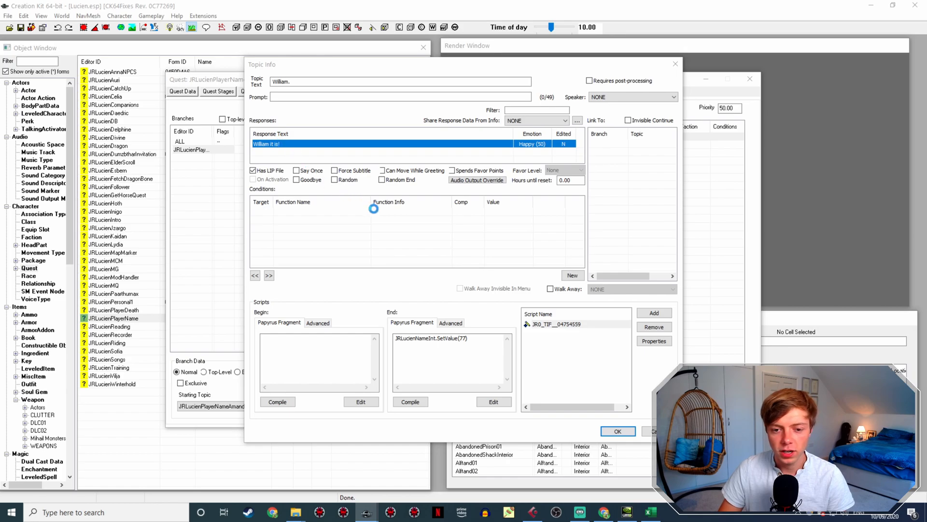
{"action": "double_click", "coordinate": [640, 271]}
{"action": "key", "text": "ctrl+c"}
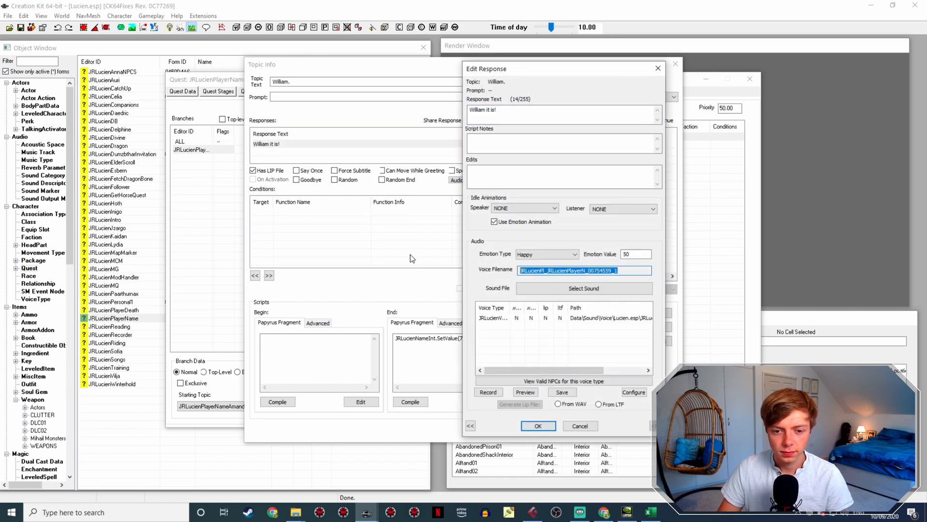
Step: Rename LucienCustomNamesItIsWilliam.wav in File Explorer's JRLucienVoice folder as JRLucienPl_JRLucienPlayerN_00754559_1, then return to Creation Kit and reload the William response
{"action": "mouse_move", "coordinate": [307, 510]}
{"action": "left_click", "coordinate": [321, 459]}
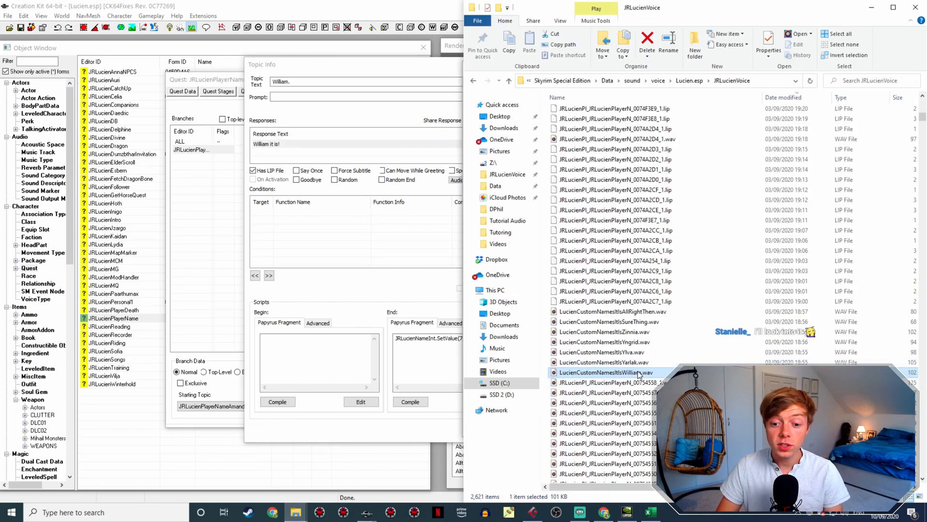
{"action": "left_click", "coordinate": [639, 374]}
{"action": "key", "text": "ctrl+v"}
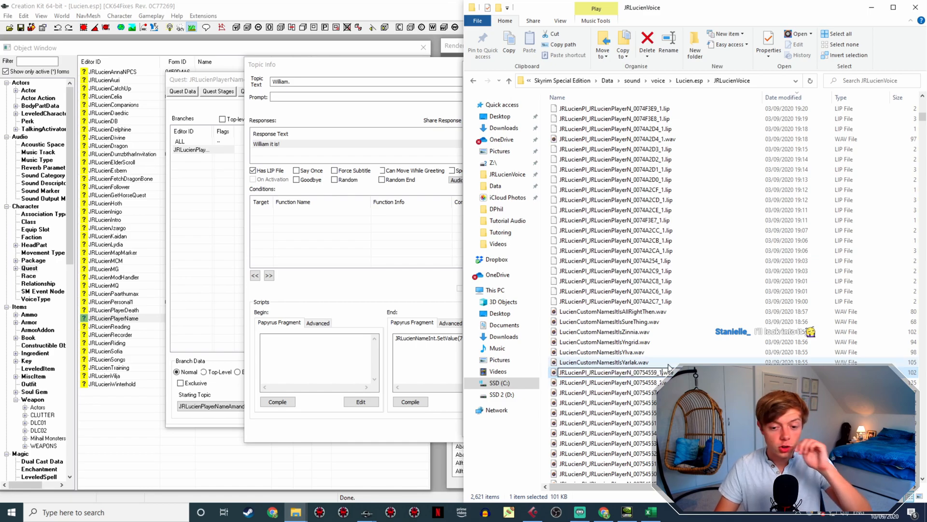
{"action": "key", "text": "Return"}
{"action": "left_click", "coordinate": [351, 243]}
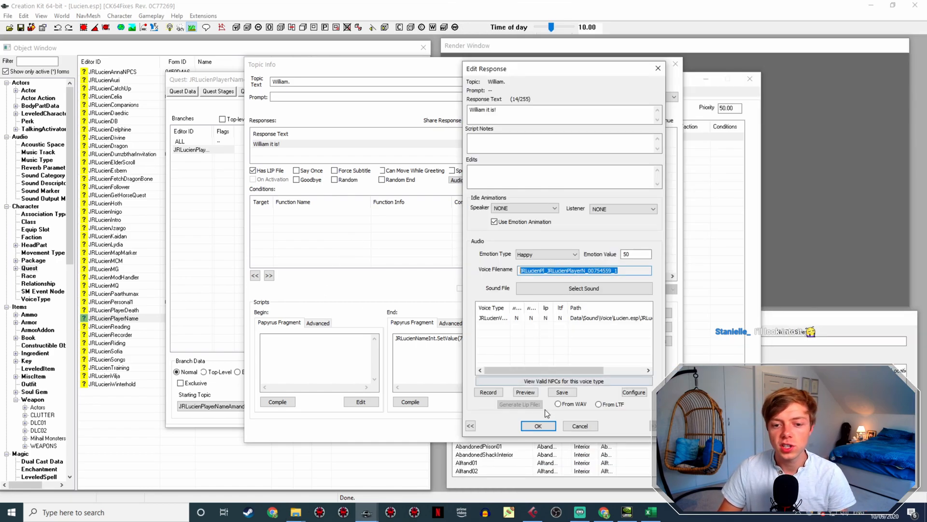
{"action": "left_click", "coordinate": [538, 426]}
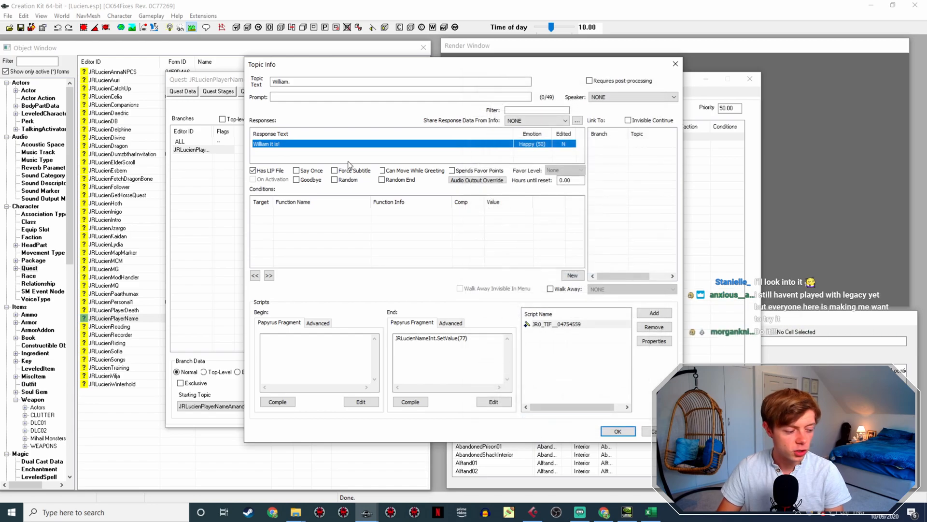
{"action": "double_click", "coordinate": [289, 145]}
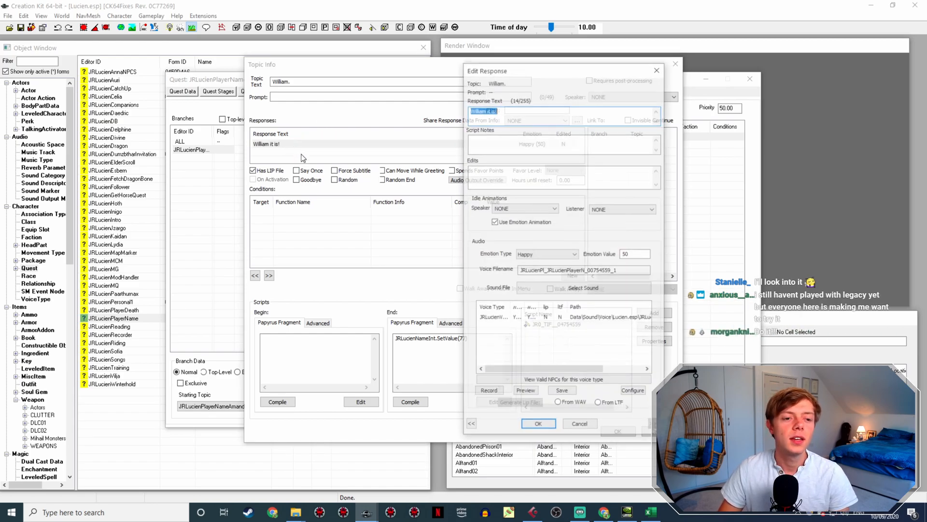
Step: Generate the William response's lip file from the WAV and close the topic info
{"action": "left_click_drag", "start_coordinate": [630, 271], "coordinate": [498, 269]}
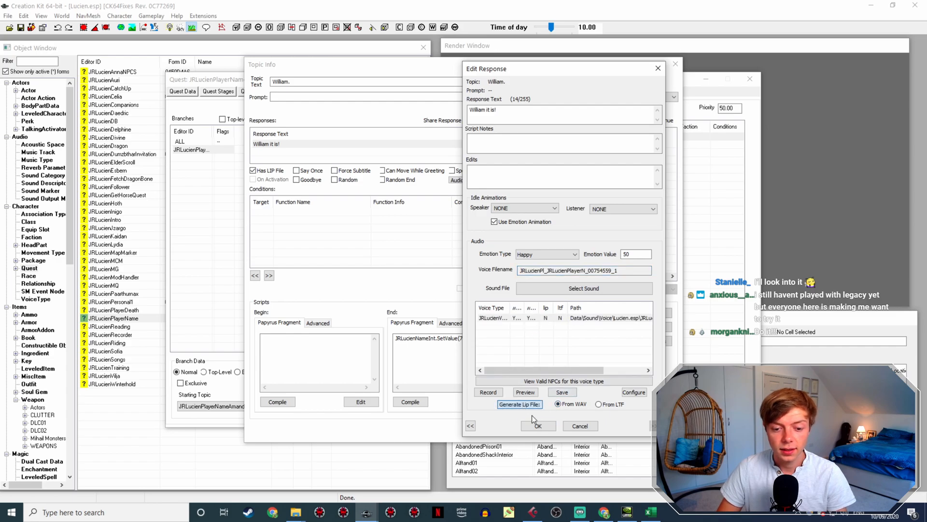
{"action": "left_click", "coordinate": [567, 425]}
{"action": "left_click", "coordinate": [616, 431]}
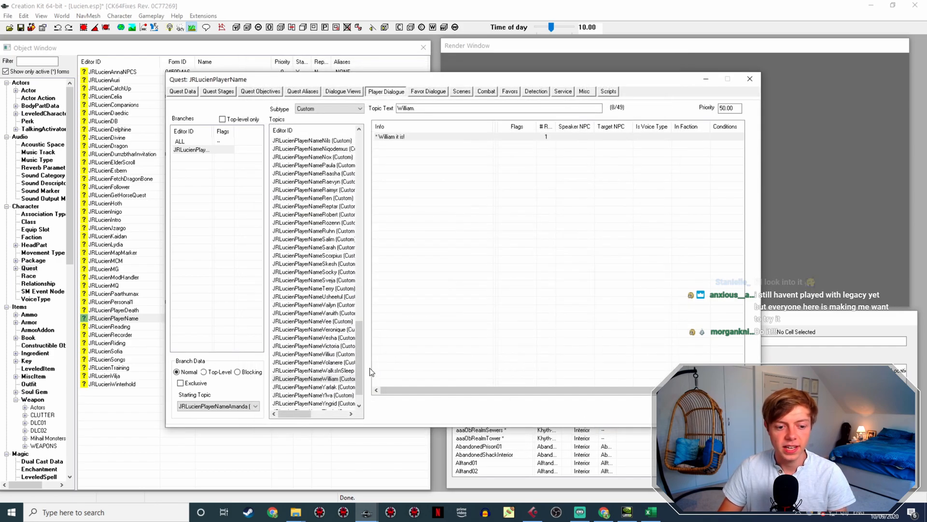
Step: Open the Yarlak topic's "Yarlak it is!" response for editing and copy its voice filename
{"action": "scroll", "coordinate": [348, 380], "scroll_direction": "down", "scroll_amount": 1}
{"action": "left_click", "coordinate": [339, 362]}
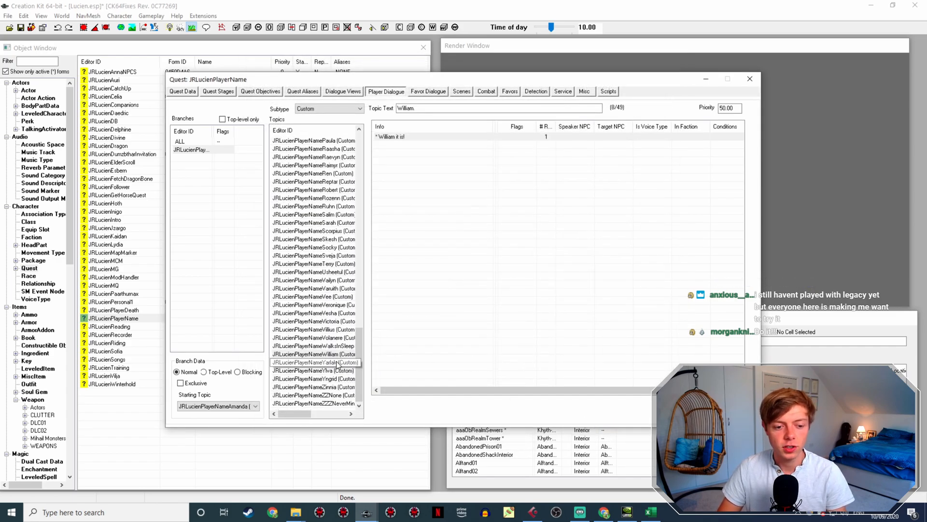
{"action": "double_click", "coordinate": [405, 137]}
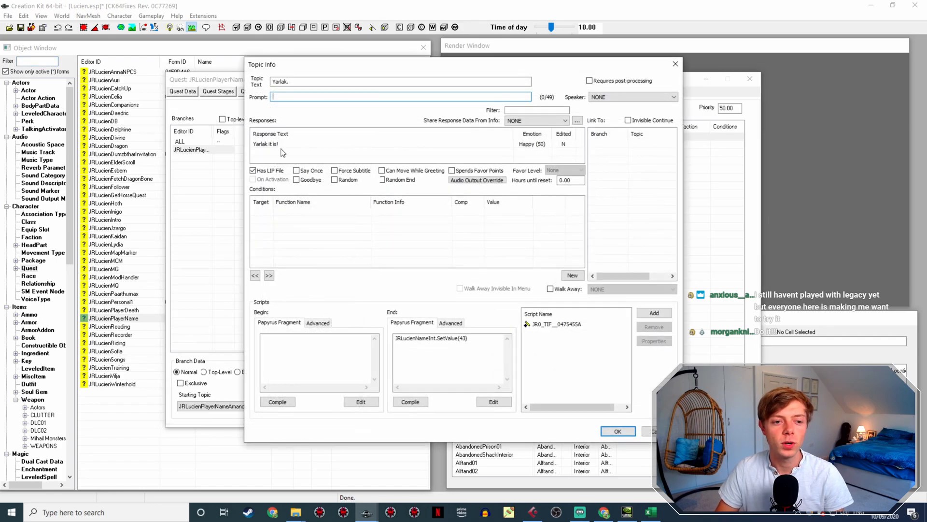
{"action": "double_click", "coordinate": [265, 143]}
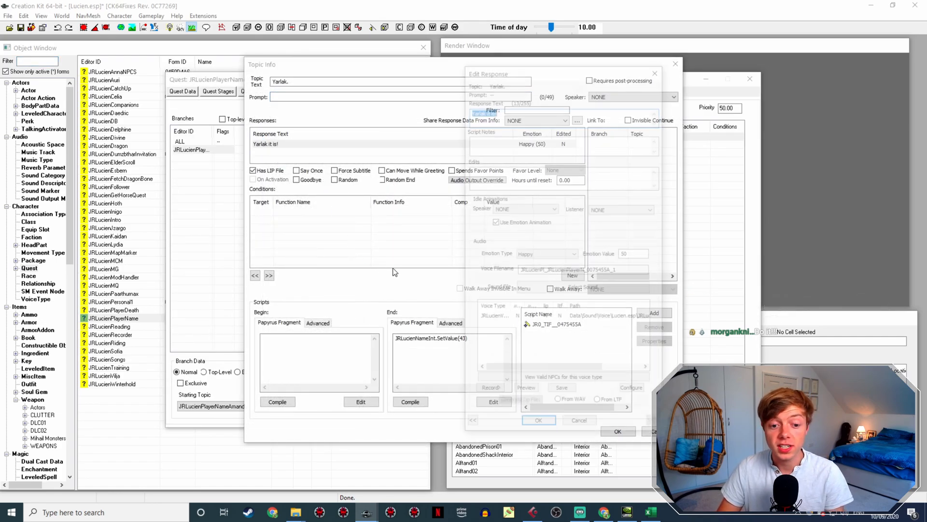
{"action": "left_click_drag", "start_coordinate": [640, 272], "coordinate": [497, 265]}
{"action": "key", "text": "ctrl+c"}
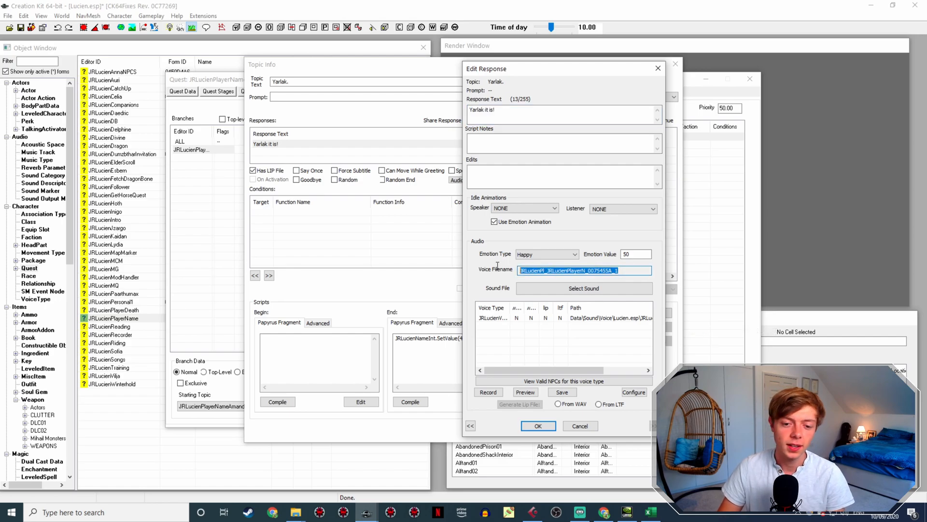
Step: Rename LucienCustomNamesItIsYarlak.wav in File Explorer's JRLucienVoice folder as JRLucienPl_JRLucienPlayerN_0075455A_1, then return to Creation Kit and close the Yarlak response
{"action": "left_click", "coordinate": [295, 512]}
{"action": "left_click", "coordinate": [268, 466]}
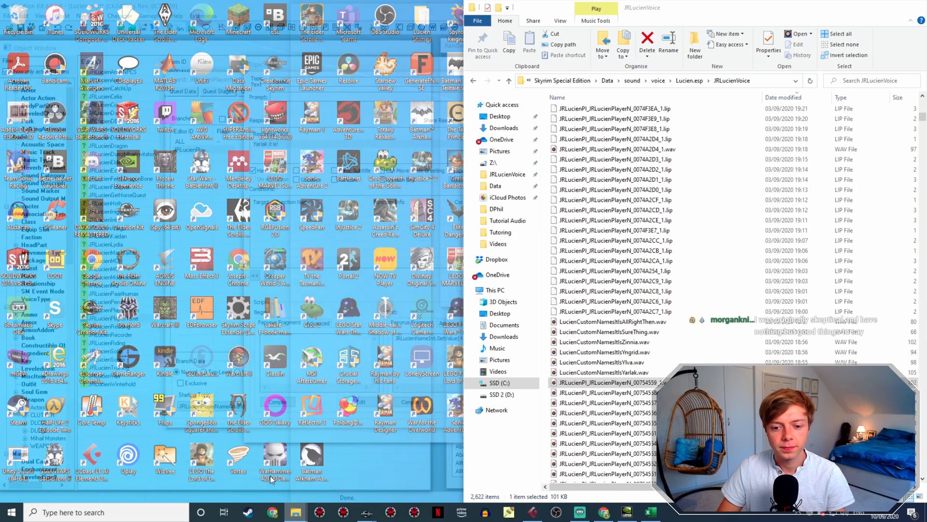
{"action": "left_click", "coordinate": [647, 372]}
{"action": "key", "text": "F2"}
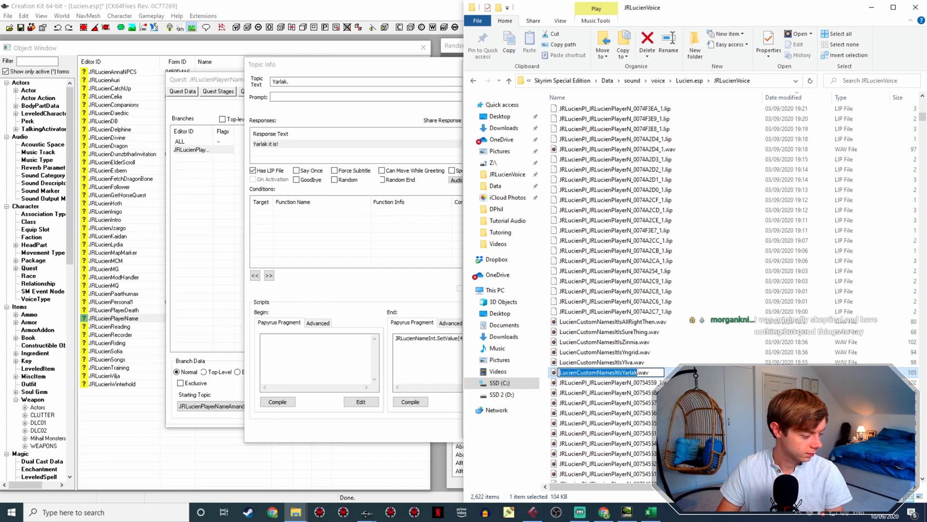
{"action": "key", "text": "ctrl+v"}
{"action": "key", "text": "Return"}
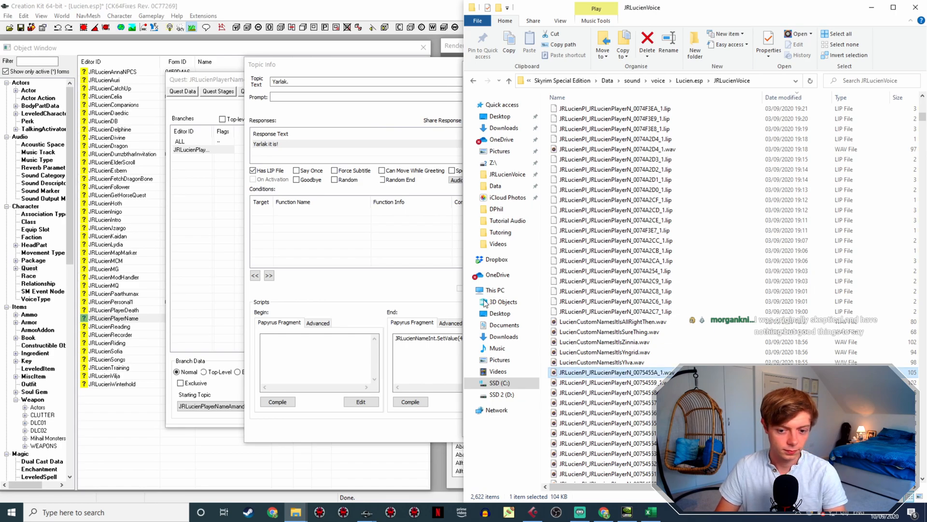
{"action": "left_click", "coordinate": [373, 234]}
{"action": "left_click", "coordinate": [539, 422]}
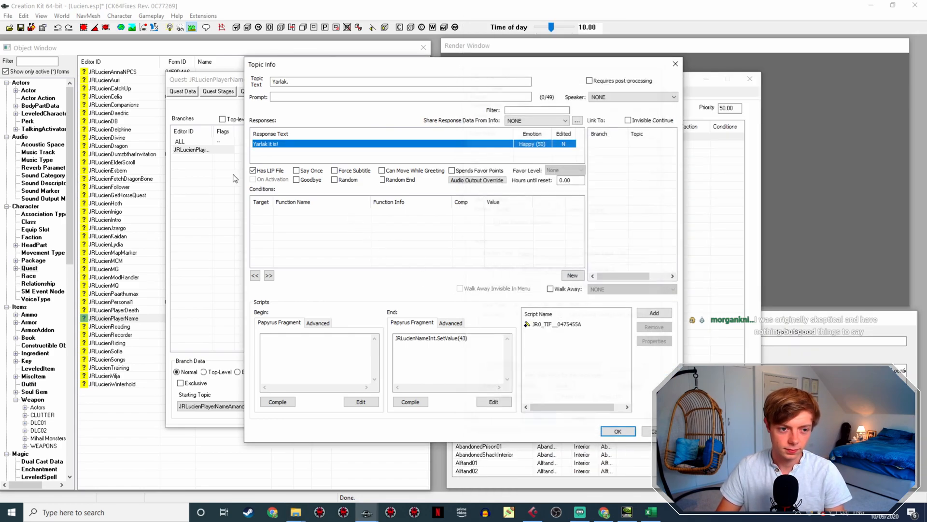
Step: Reopen the "Yarlak it is!" response, generate its lip file from the WAV, and close the topic info
{"action": "double_click", "coordinate": [287, 145]}
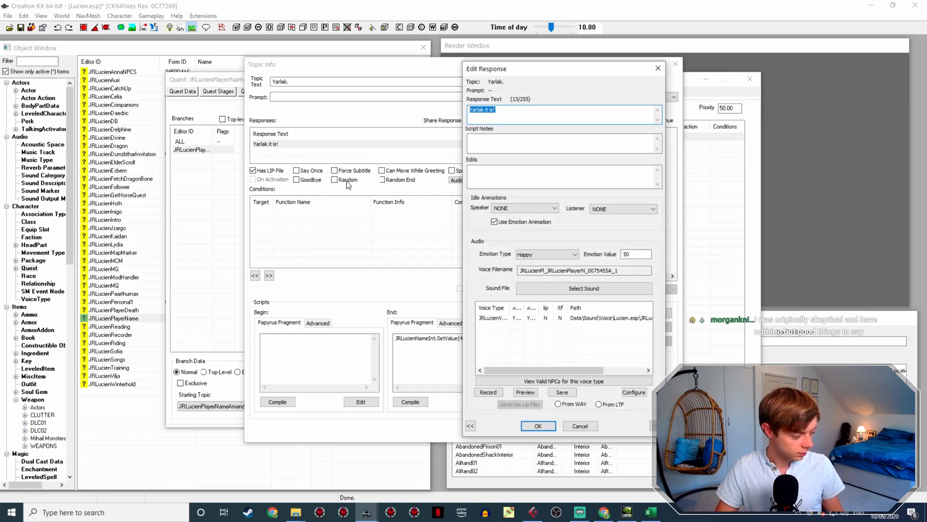
{"action": "left_click", "coordinate": [546, 318]}
{"action": "left_click", "coordinate": [538, 426]}
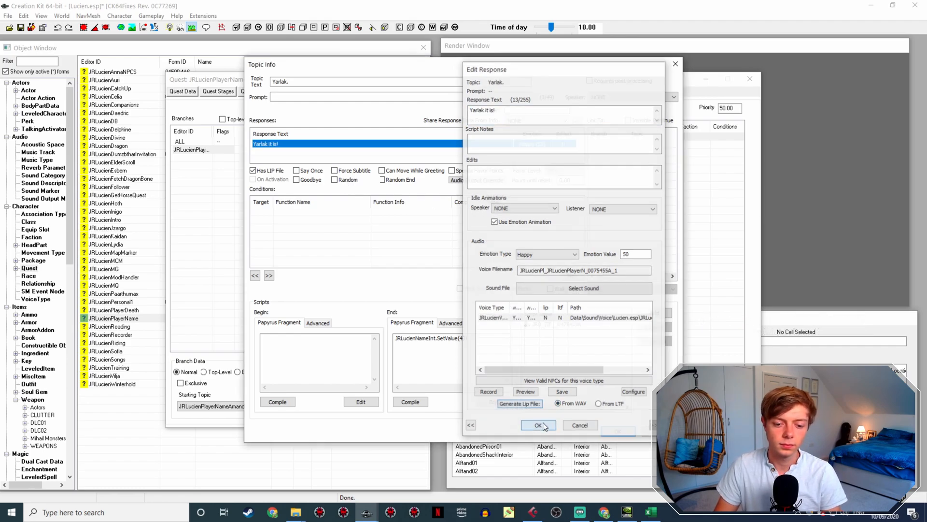
{"action": "left_click", "coordinate": [618, 432]}
Step: Open the Ylva topic's "Ylva it is!" response for editing
{"action": "left_click", "coordinate": [314, 370]}
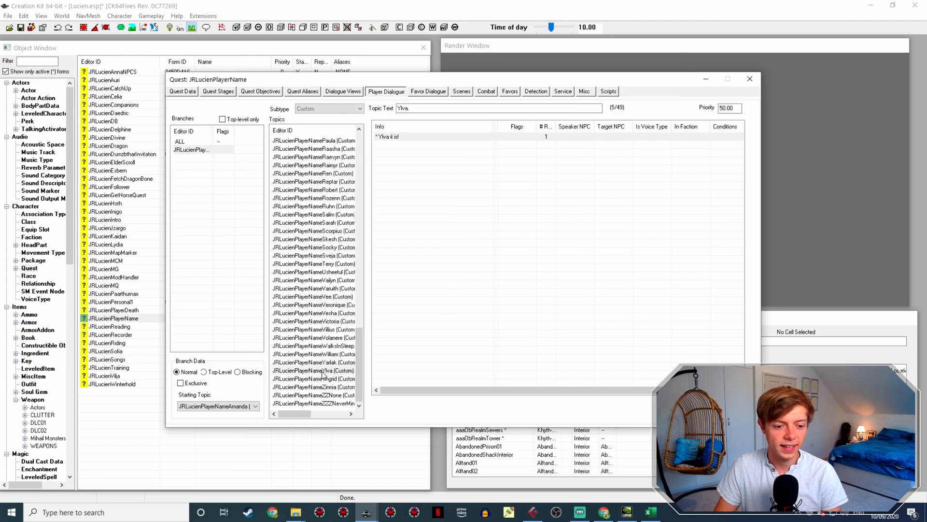
{"action": "double_click", "coordinate": [415, 138]}
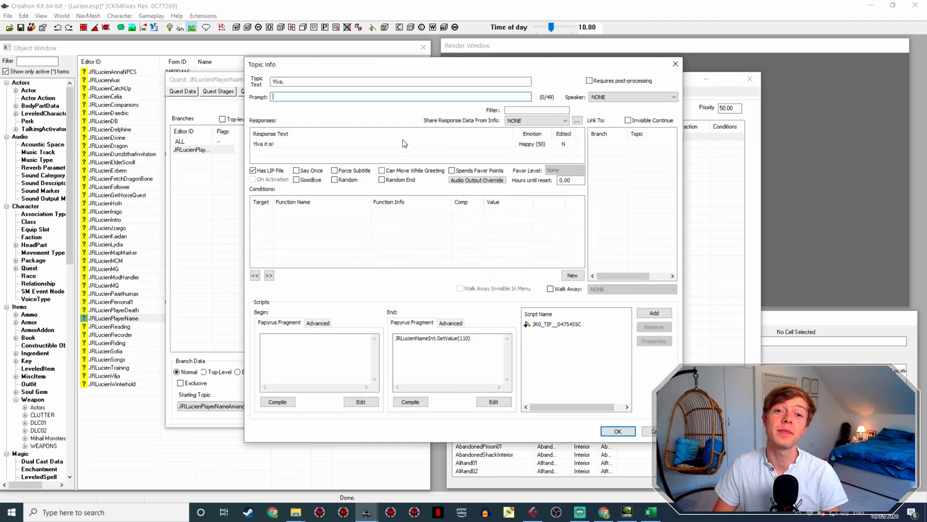
{"action": "left_click", "coordinate": [295, 145]}
{"action": "double_click", "coordinate": [313, 143]}
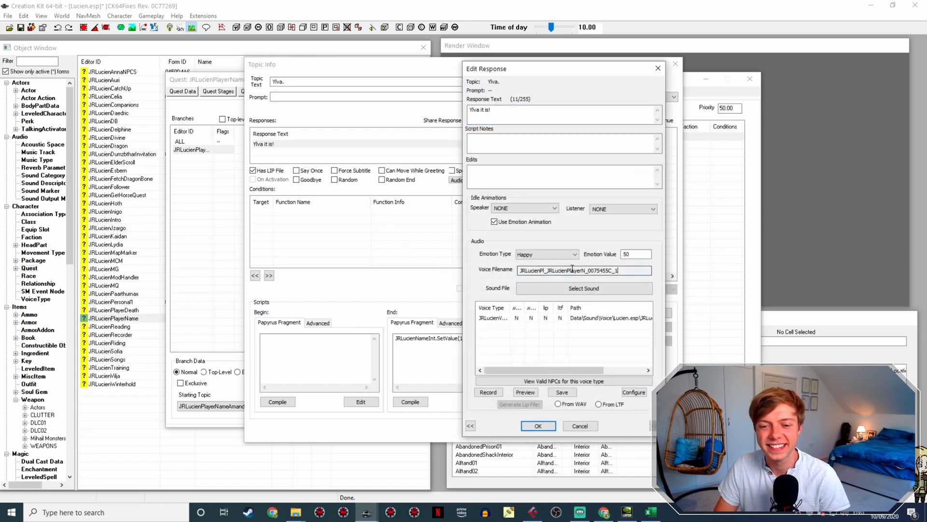
Step: Rename LucienCustomNamesItIsYlva.wav in File Explorer's JRLucienVoice folder as JRLucienPl_JRLucienPlayerN_0075455C_1, then return to Creation Kit and close the Ylva response
{"action": "left_click", "coordinate": [296, 512]}
{"action": "left_click", "coordinate": [662, 373]}
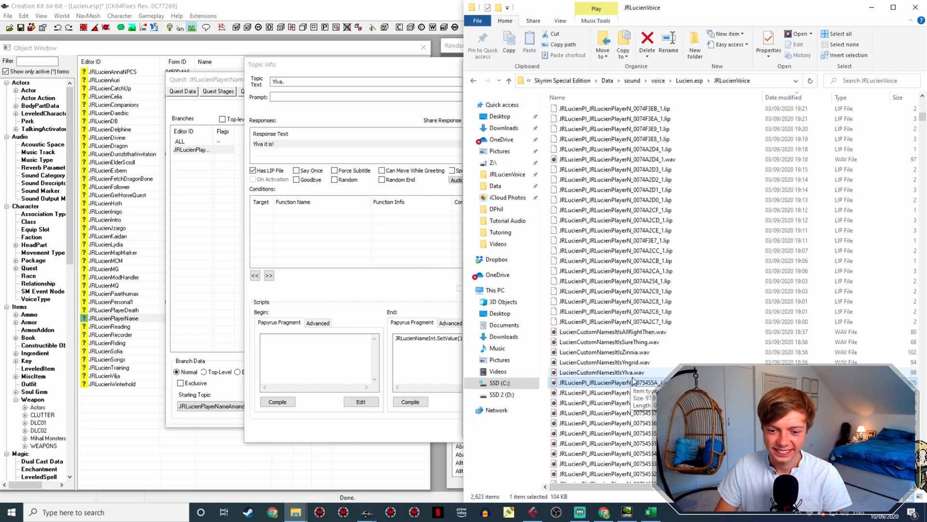
{"action": "key", "text": "F2"}
{"action": "type", "text": "JRLucienPl_JRLucienPlayerN_0075455C_1"}
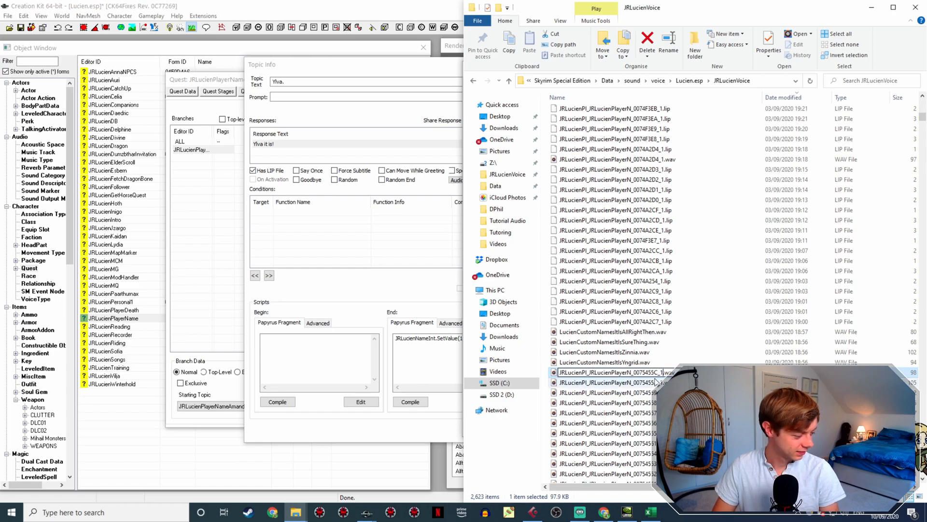
{"action": "key", "text": "Return"}
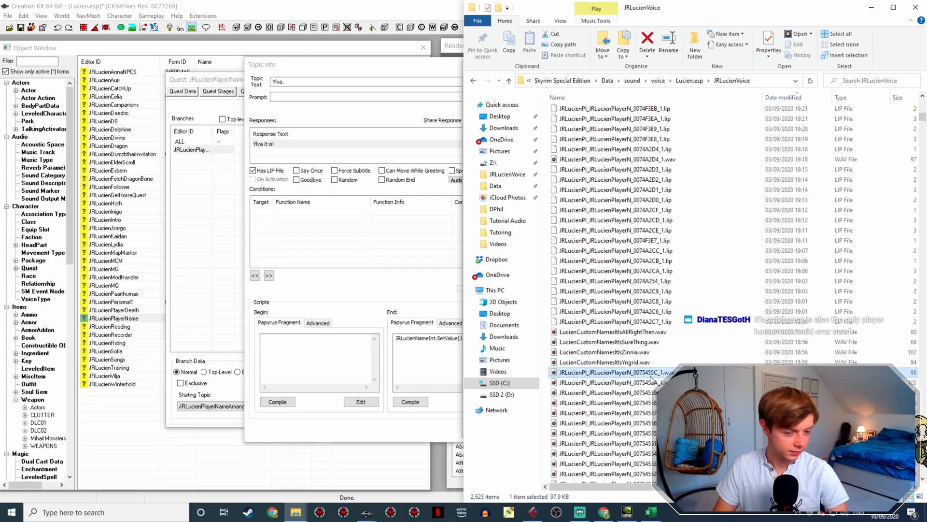
{"action": "left_click", "coordinate": [392, 310]}
{"action": "left_click", "coordinate": [540, 427]}
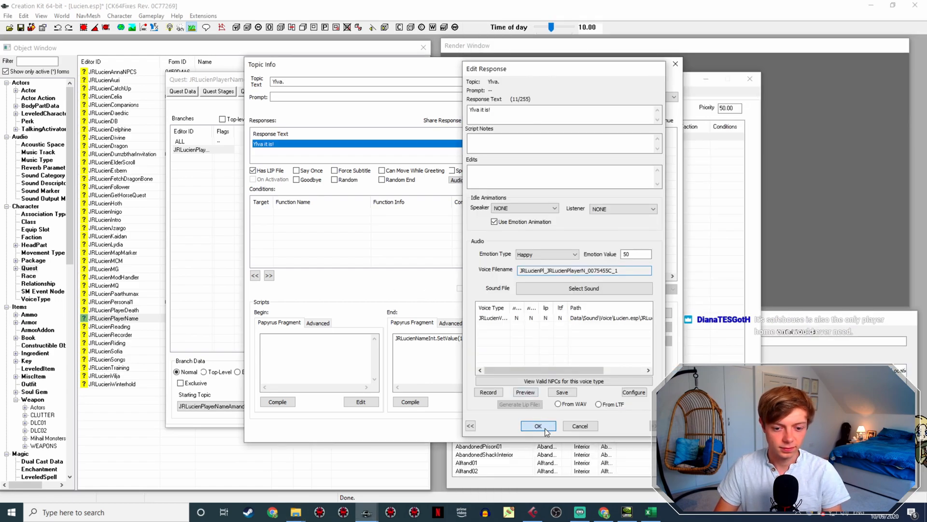
Step: Reopen the "Ylva it is!" response, generate its lip file from the WAV, and close the topic info
{"action": "double_click", "coordinate": [321, 145]}
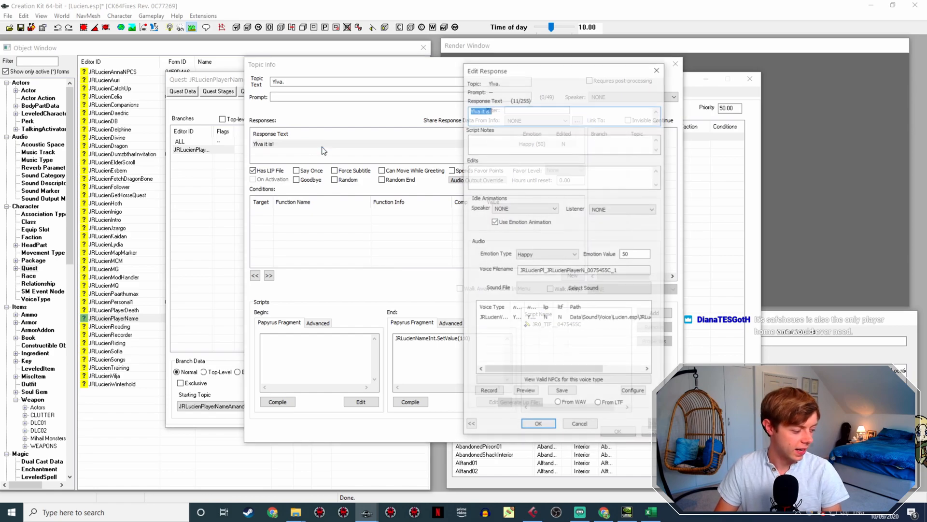
{"action": "left_click", "coordinate": [559, 318]}
{"action": "left_click", "coordinate": [565, 405]}
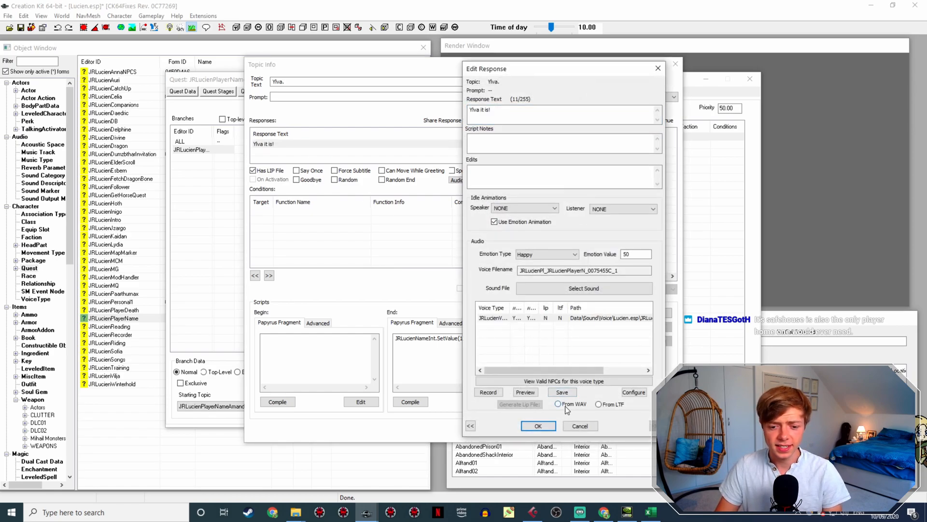
{"action": "left_click", "coordinate": [538, 426]}
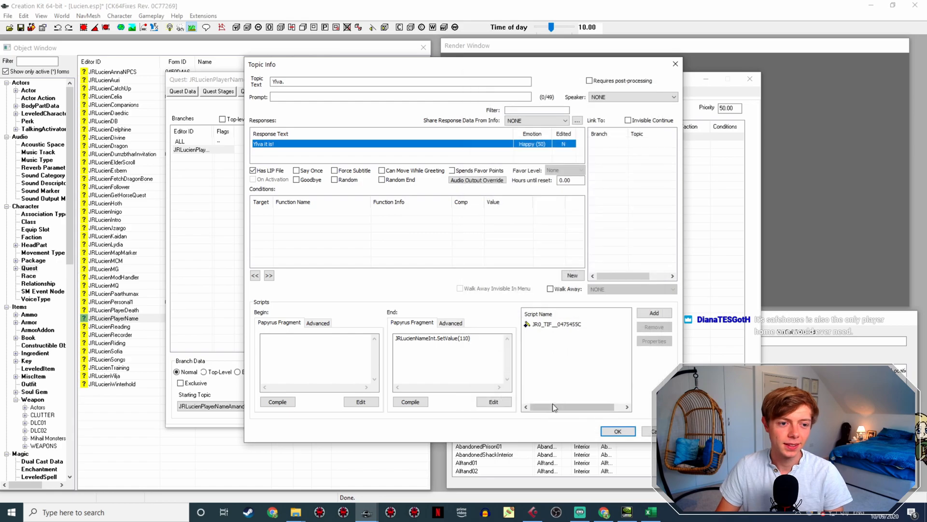
{"action": "left_click", "coordinate": [617, 428]}
Step: Open the Yngrid topic's "Yngrid it is!" response for editing and copy its voice filename
{"action": "left_click", "coordinate": [344, 379]}
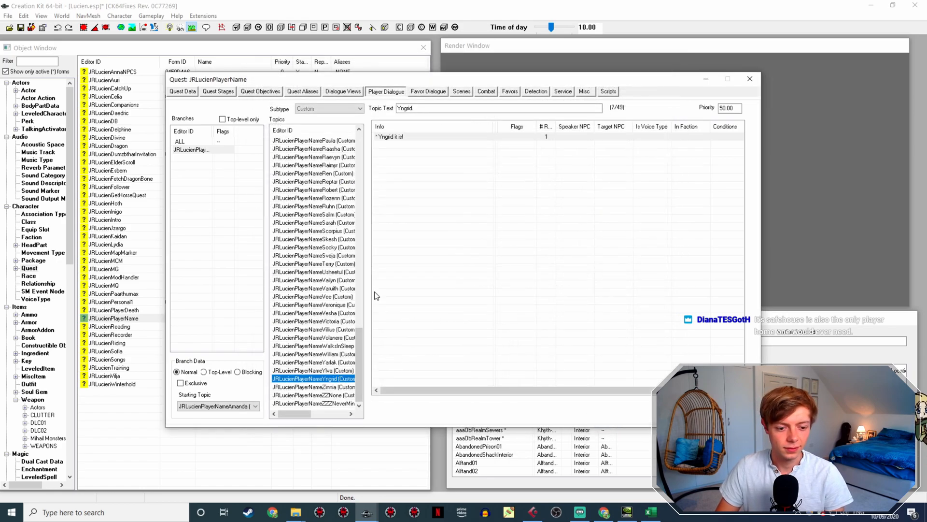
{"action": "double_click", "coordinate": [400, 138]}
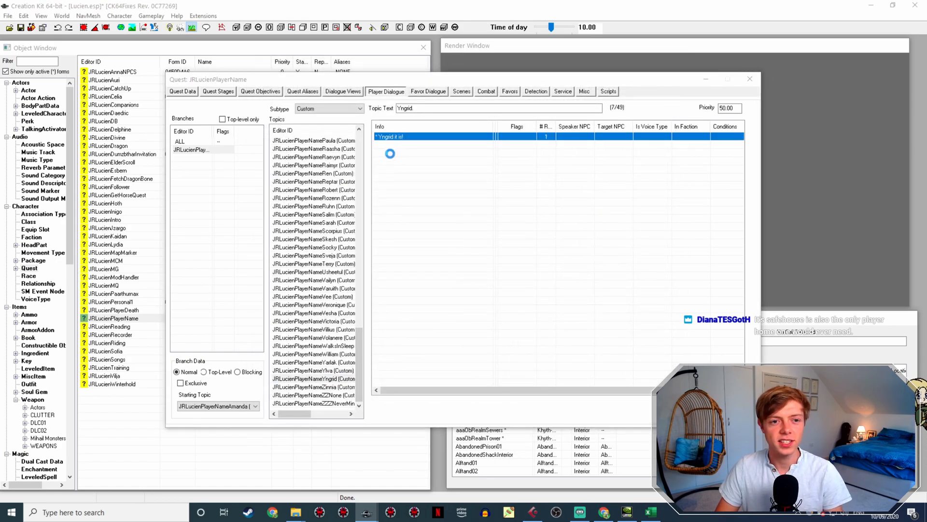
{"action": "double_click", "coordinate": [308, 143]}
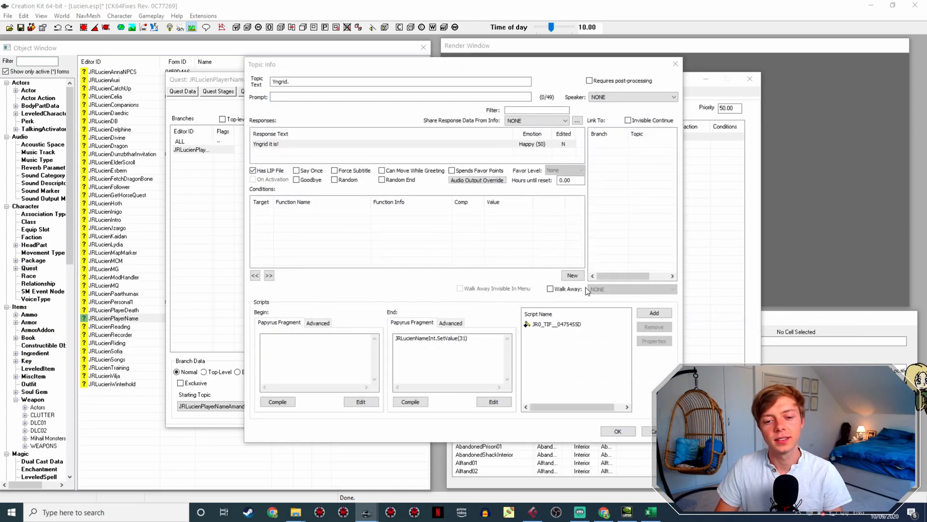
{"action": "left_click_drag", "start_coordinate": [628, 271], "coordinate": [420, 263]}
{"action": "key", "text": "ctrl+c"}
Step: Rename LucienCustomNamesItIsYngrid.wav in File Explorer's JRLucienVoice folder as JRLucienPl_JRLucienPlayerN_0075455D_1, then return to Creation Kit and close the Yngrid response
{"action": "left_click", "coordinate": [295, 511]}
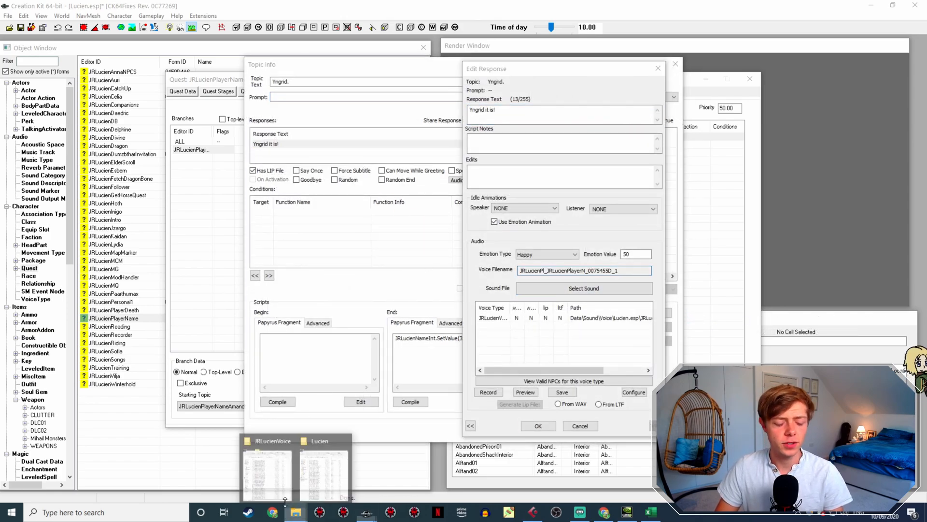
{"action": "left_click", "coordinate": [267, 466]}
{"action": "left_click", "coordinate": [638, 373]}
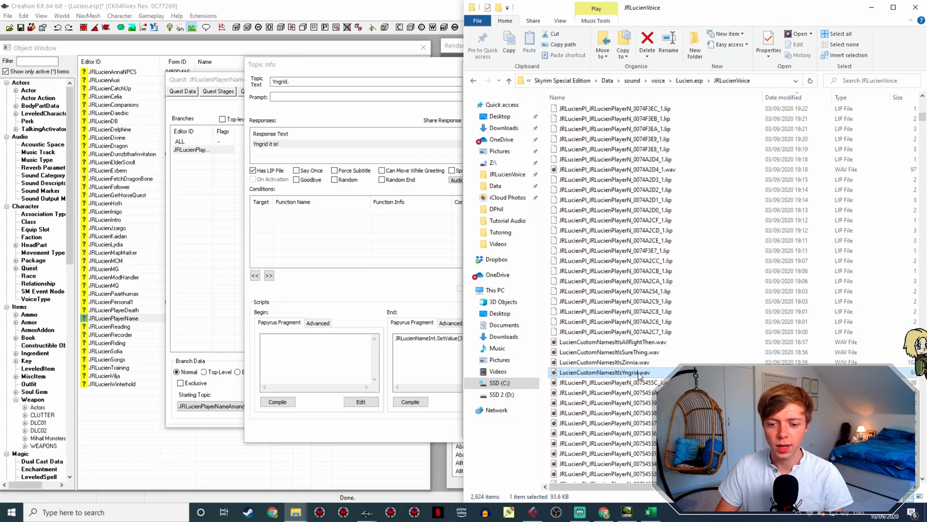
{"action": "key", "text": "F2"}
{"action": "key", "text": "ctrl+v"}
{"action": "left_click", "coordinate": [393, 296]}
{"action": "left_click", "coordinate": [533, 428]}
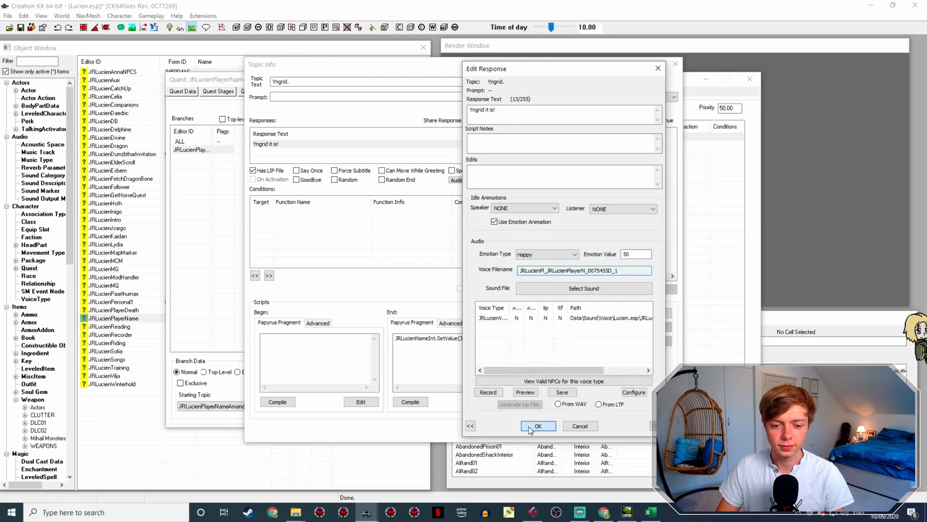
Step: Reopen the "Yngrid it is!" response, generate its lip file from the WAV, and close the topic info
{"action": "double_click", "coordinate": [331, 142]}
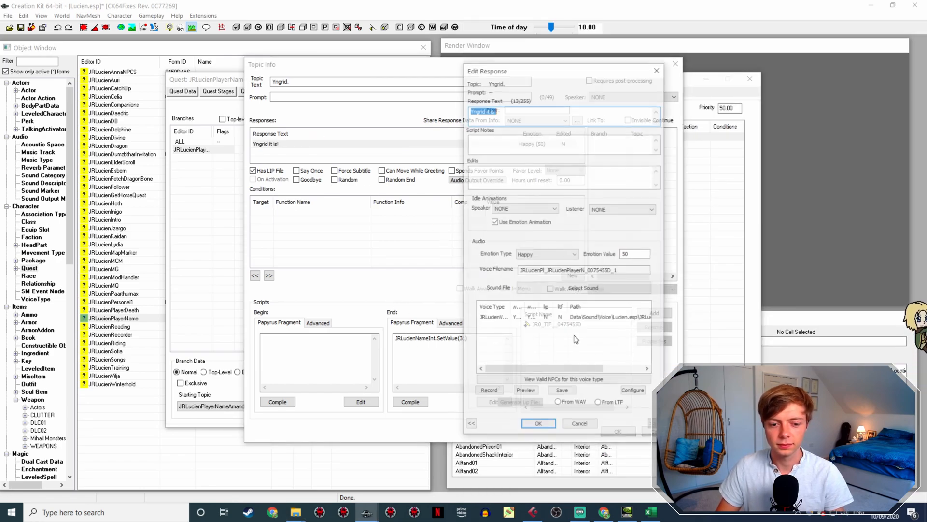
{"action": "left_click", "coordinate": [588, 319]}
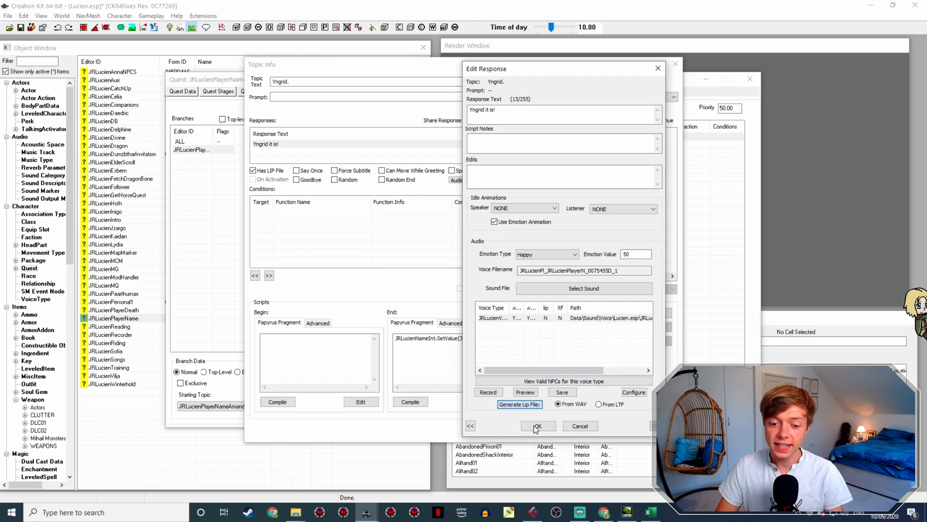
{"action": "left_click", "coordinate": [538, 425]}
{"action": "left_click", "coordinate": [618, 430]}
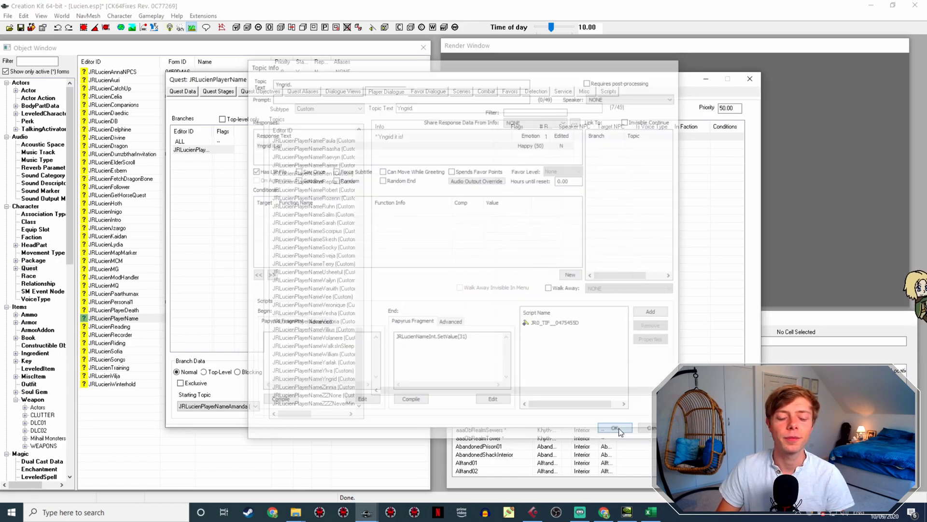
Step: Open the Zinnia topic's "Zinnia it is!" response for editing and copy its voice filename
{"action": "left_click", "coordinate": [333, 387]}
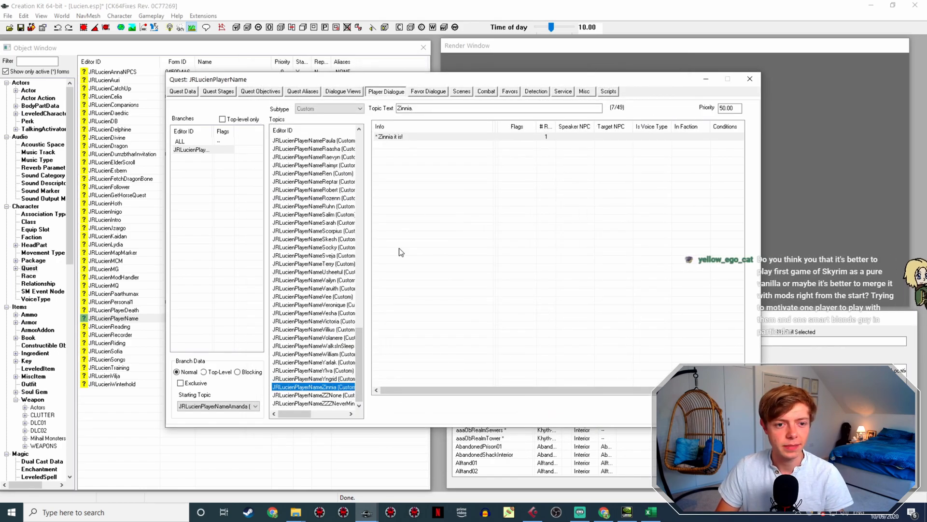
{"action": "double_click", "coordinate": [442, 138]}
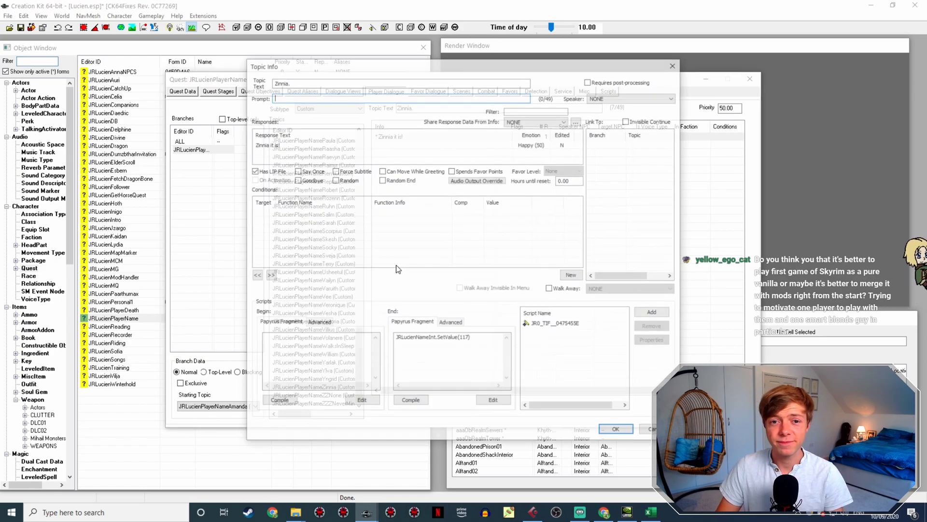
{"action": "double_click", "coordinate": [298, 143]}
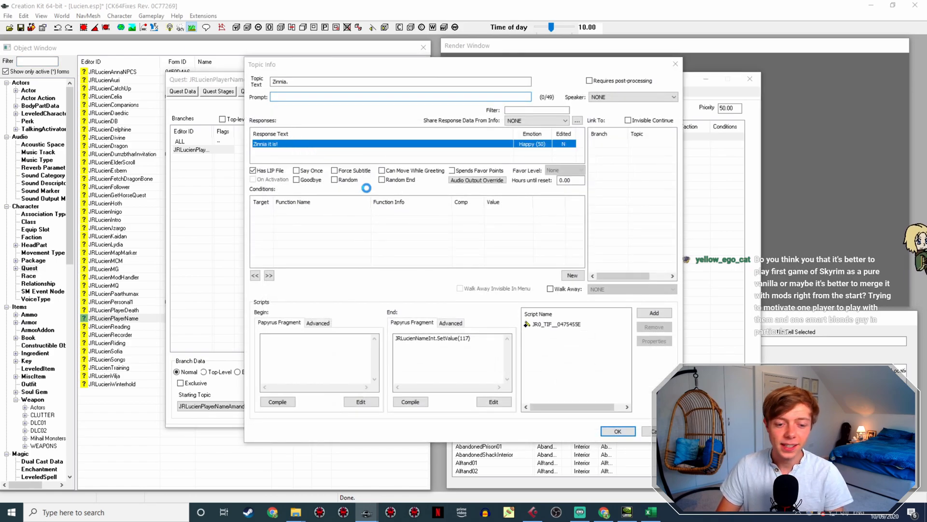
{"action": "left_click_drag", "start_coordinate": [620, 271], "coordinate": [512, 271]}
{"action": "key", "text": "ctrl+c"}
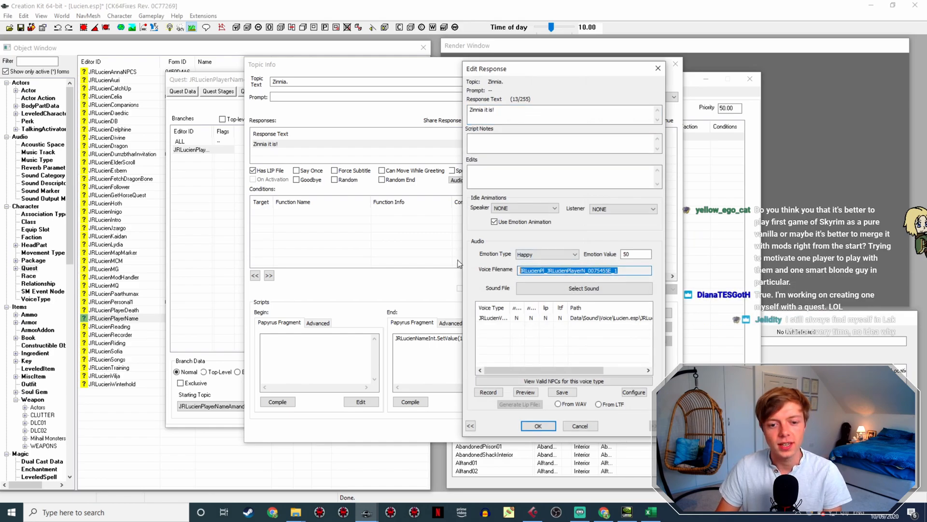
Step: Rename LucienCustomNamesItIsZinnia.wav in File Explorer's JRLucienVoice folder as JRLucienPl_JRLucienPlayerN_0075455E_1, then return to Creation Kit and close the Zinnia response
{"action": "left_click", "coordinate": [296, 512]}
{"action": "left_click", "coordinate": [325, 469]}
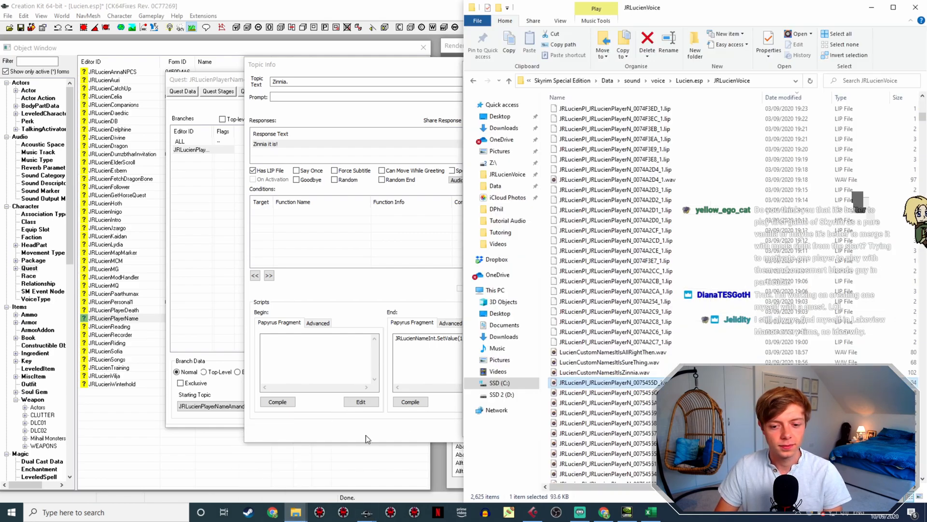
{"action": "left_click", "coordinate": [647, 372]}
{"action": "key", "text": "F2"}
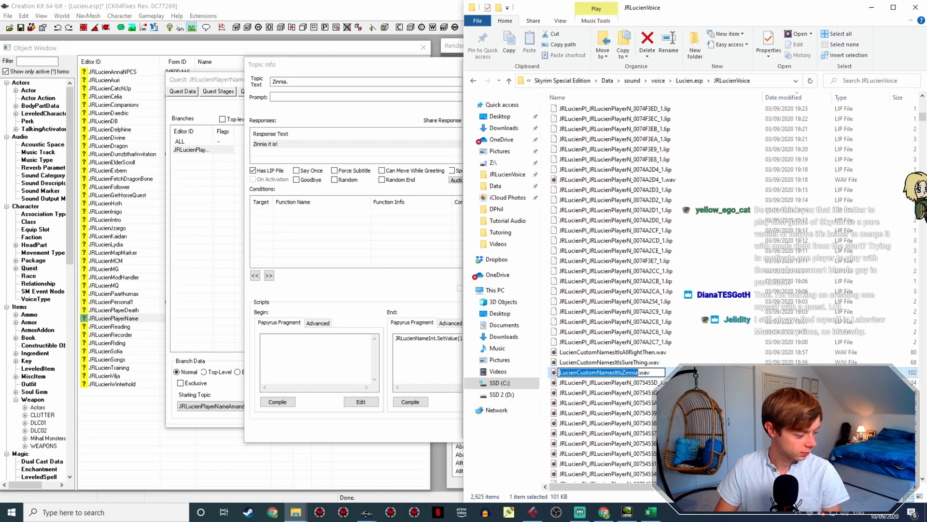
{"action": "key", "text": "ctrl+v"}
{"action": "key", "text": "Return"}
{"action": "left_click", "coordinate": [395, 263]}
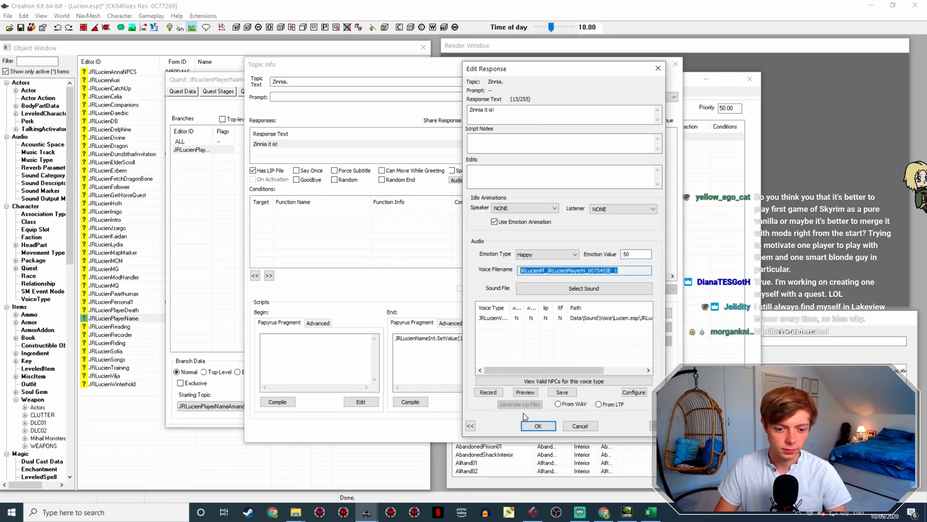
{"action": "left_click", "coordinate": [534, 424]}
Step: Reopen the "Zinnia it is!" response, generate its lip file from the WAV, and close the topic info
{"action": "double_click", "coordinate": [270, 143]}
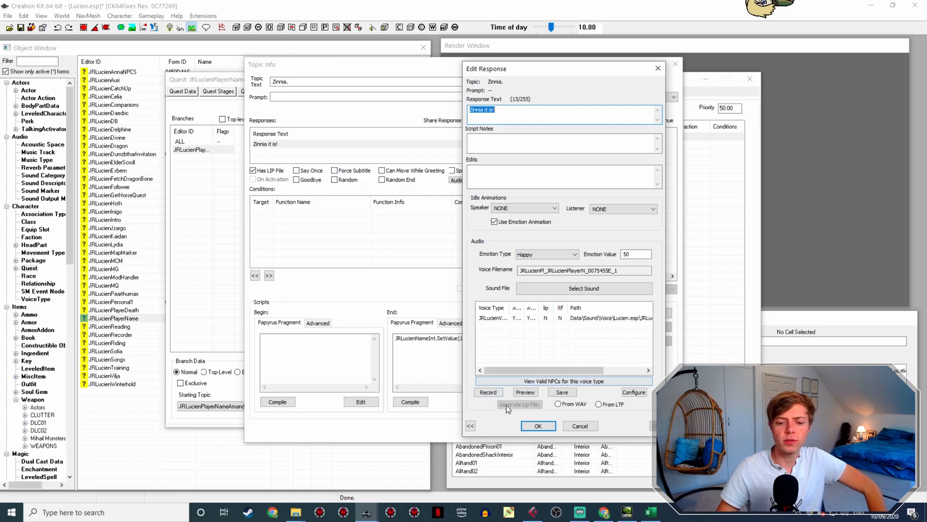
{"action": "left_click", "coordinate": [538, 426]}
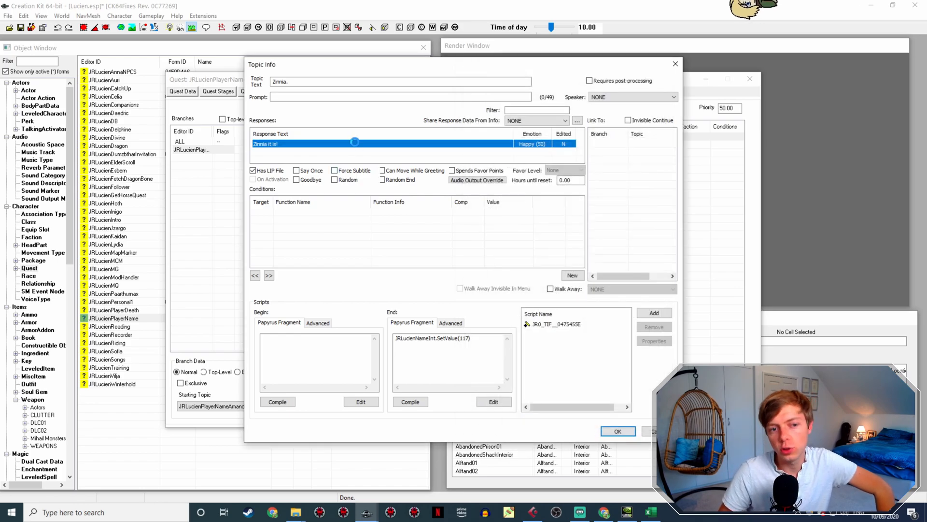
{"action": "double_click", "coordinate": [355, 143]}
{"action": "left_click", "coordinate": [585, 319]}
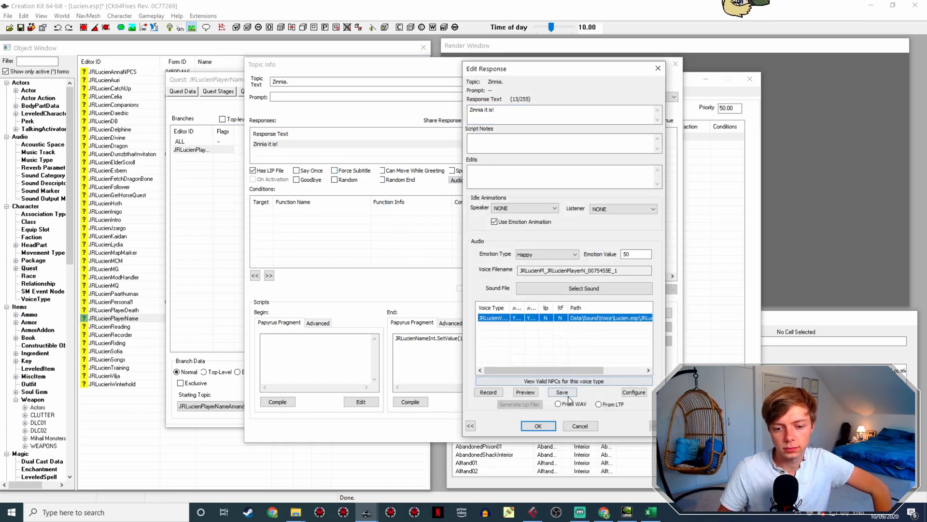
{"action": "left_click", "coordinate": [571, 404]}
{"action": "left_click", "coordinate": [537, 426]}
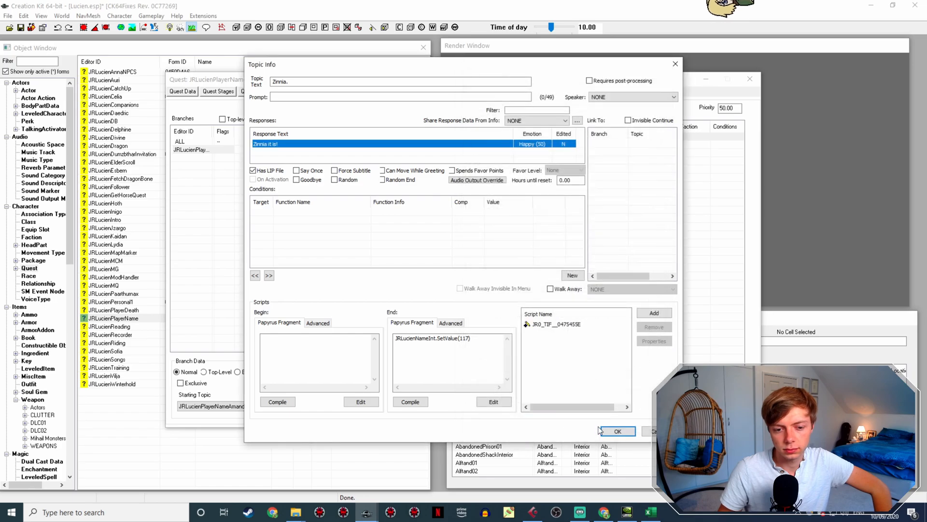
{"action": "left_click", "coordinate": [613, 431]}
Step: Open the "Sure thing!" response of the "Don't call me by name at all." topic and copy its voice filename
{"action": "left_click", "coordinate": [336, 395]}
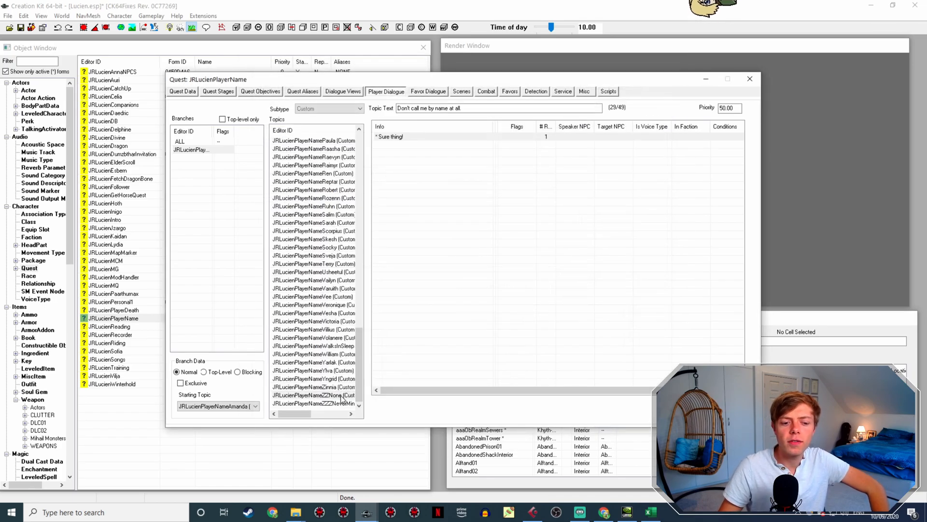
{"action": "double_click", "coordinate": [419, 137]}
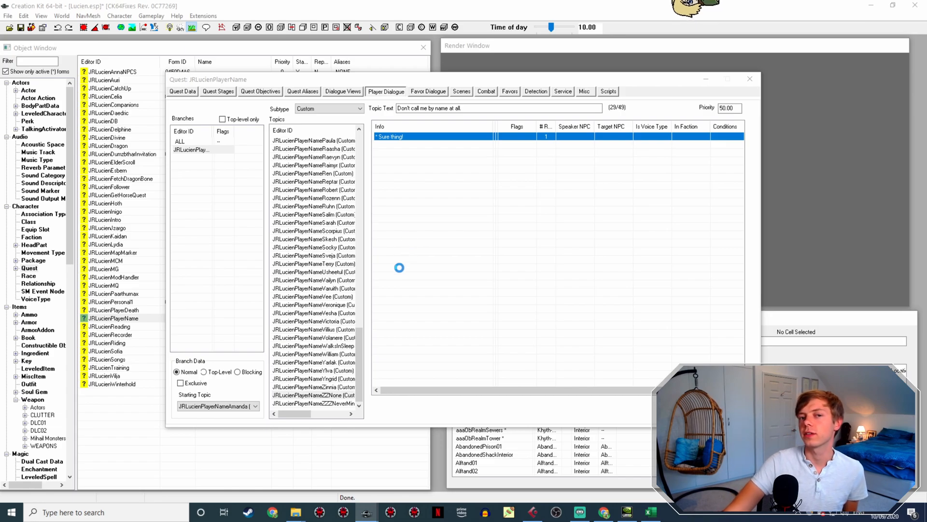
{"action": "left_click", "coordinate": [581, 513]}
{"action": "left_click", "coordinate": [581, 513]}
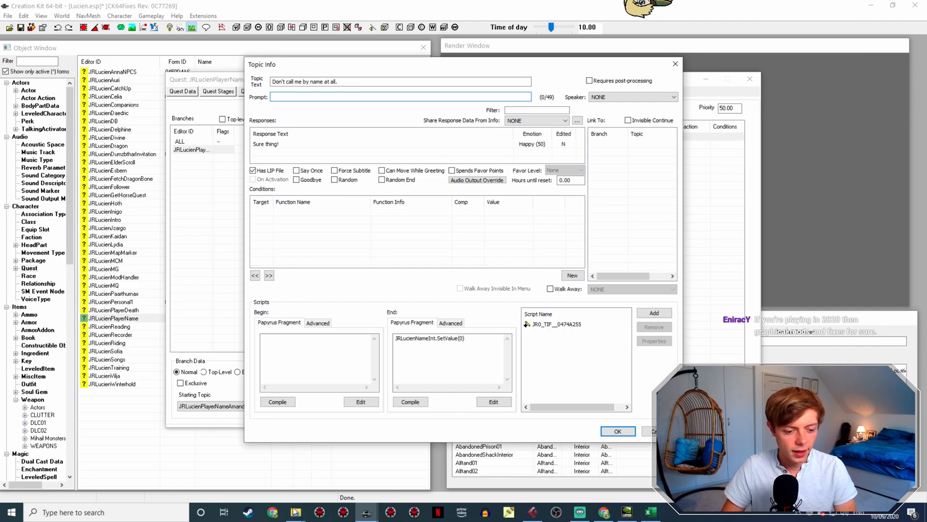
{"action": "mouse_move", "coordinate": [295, 512]}
{"action": "left_click", "coordinate": [321, 464]}
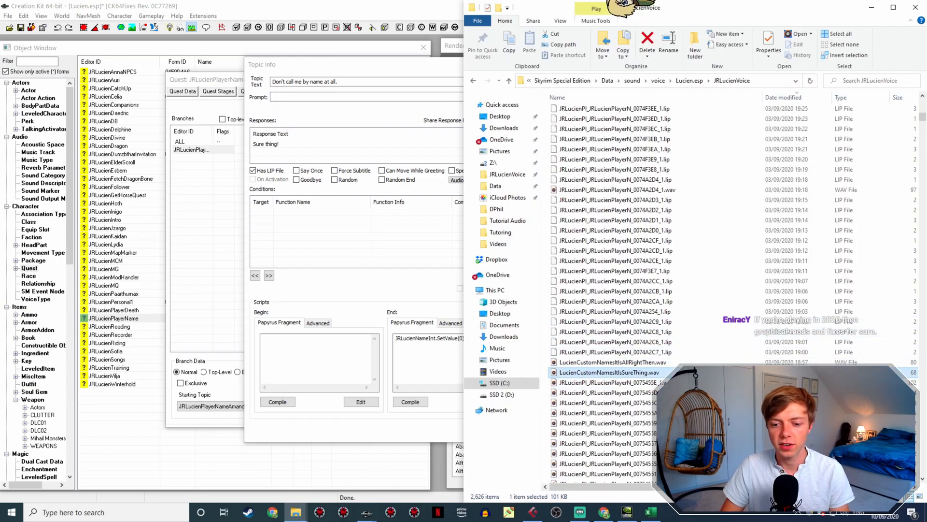
{"action": "left_click", "coordinate": [297, 144]}
{"action": "double_click", "coordinate": [296, 145]}
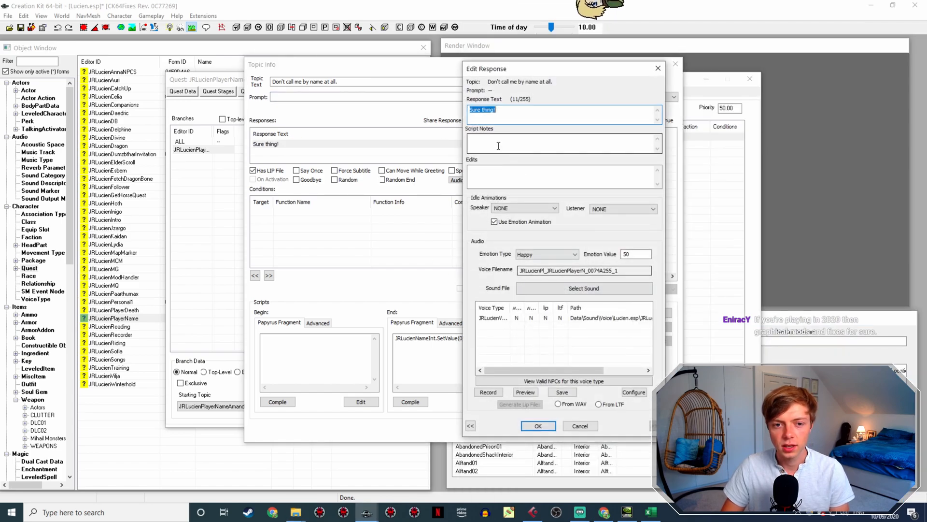
{"action": "left_click_drag", "start_coordinate": [634, 270], "coordinate": [518, 271]}
{"action": "key", "text": "ctrl+c"}
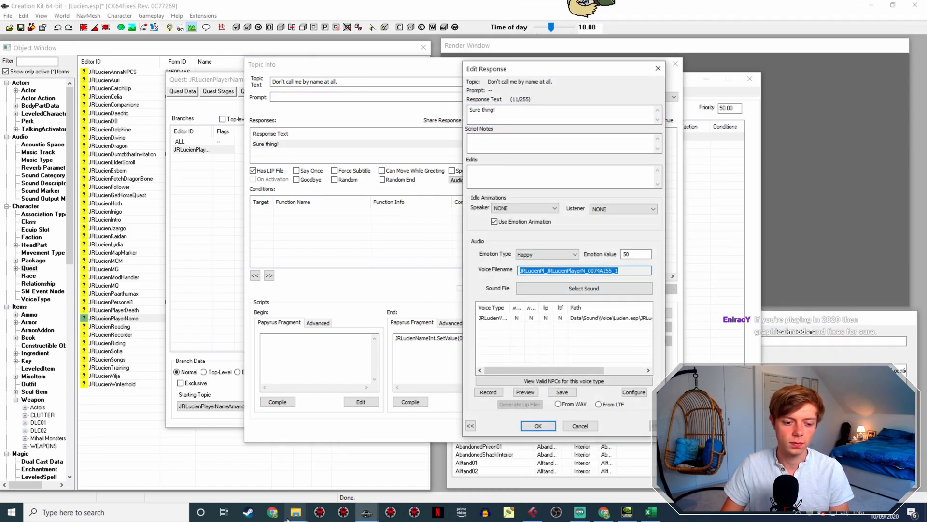
Step: Rename LucienCustomNamesItIsSureThing.wav in File Explorer's JRLucienVoice folder as JRLucienPl_JRLucienPlayerN_0074A255_1, return to Creation Kit, and reopen the "Sure thing!" response
{"action": "left_click", "coordinate": [293, 513]}
{"action": "left_click", "coordinate": [326, 471]}
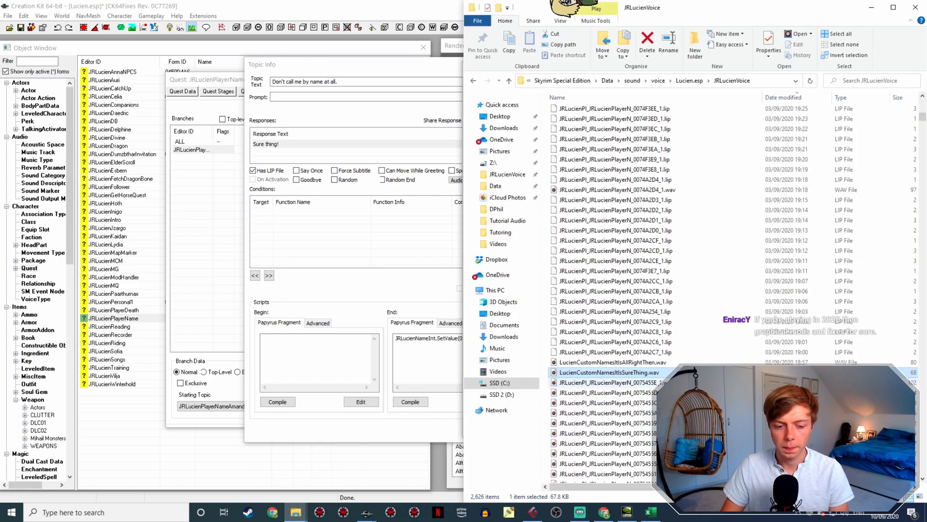
{"action": "key", "text": "F2"}
{"action": "key", "text": "ctrl+v"}
{"action": "key", "text": "Return"}
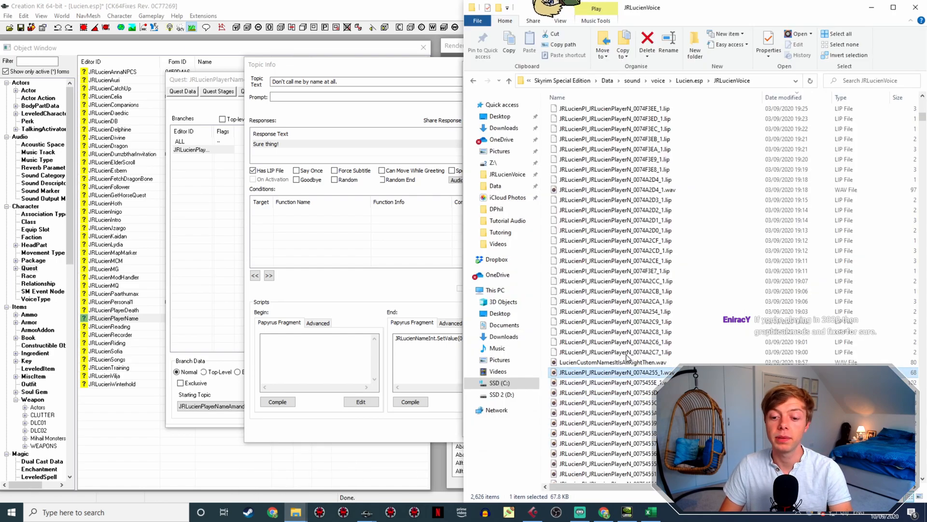
{"action": "key", "text": "alt+Tab"}
{"action": "left_click", "coordinate": [538, 426]}
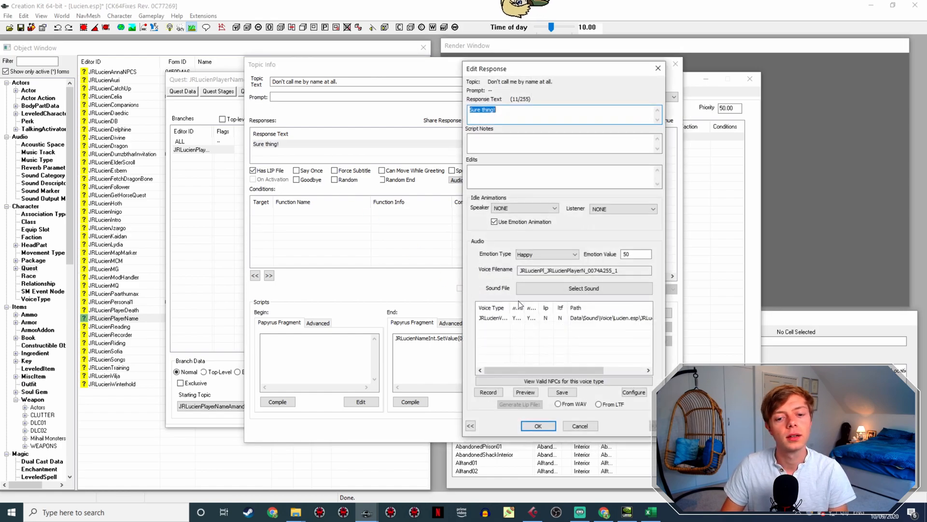
Step: Generate the lip file for the "Sure thing!" response from the WAV and close the response
{"action": "left_click", "coordinate": [546, 319]}
{"action": "left_click", "coordinate": [531, 404]}
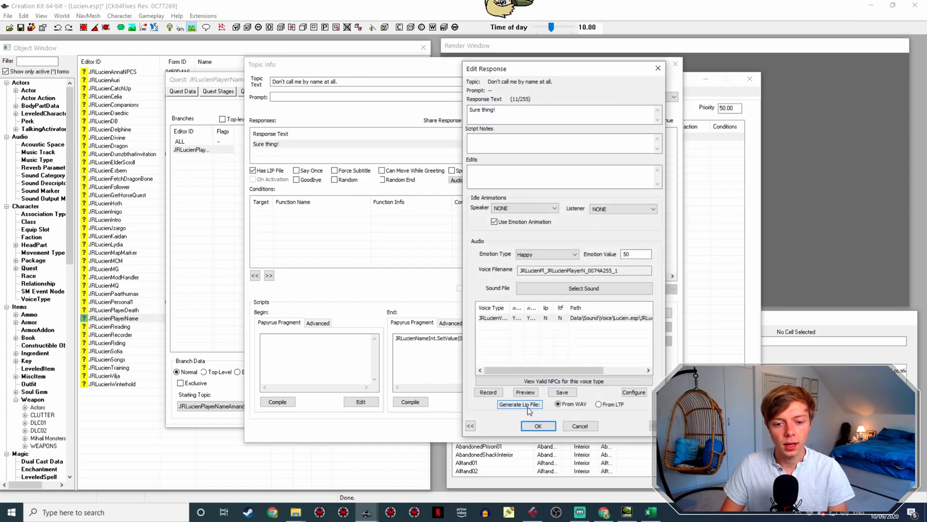
{"action": "mouse_move", "coordinate": [296, 512]}
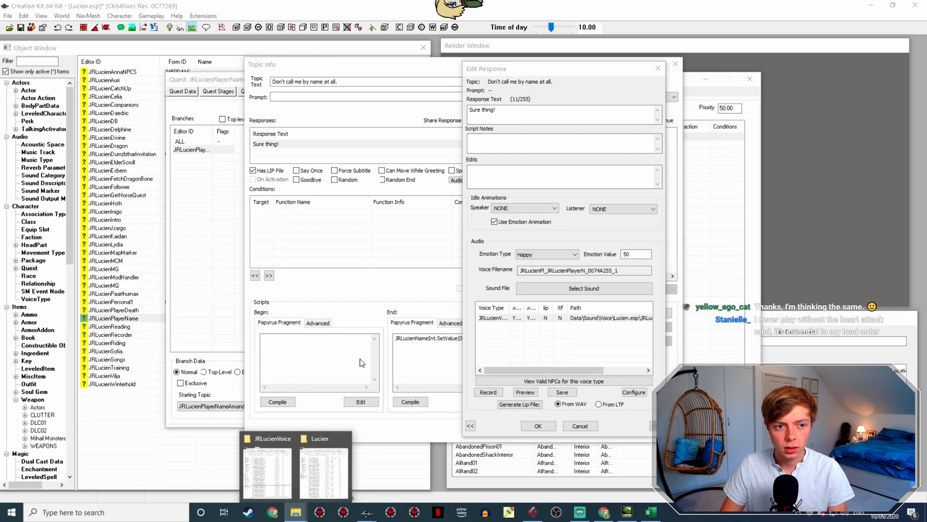
{"action": "left_click", "coordinate": [628, 270]}
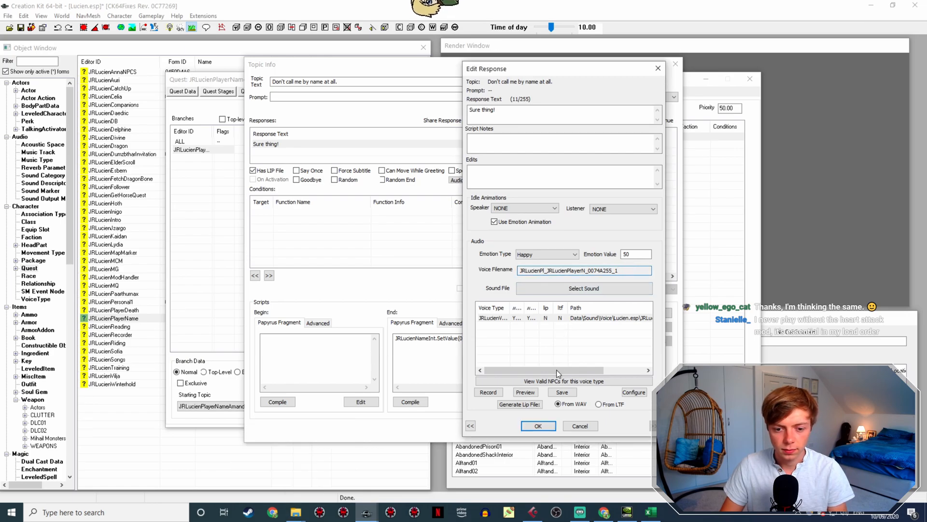
{"action": "left_click", "coordinate": [534, 428]}
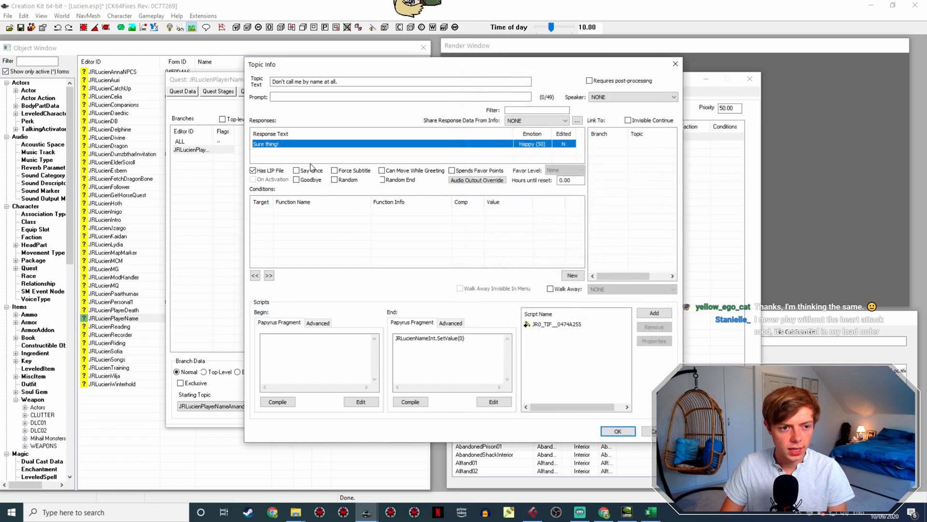
Step: Reopen the "Sure thing!" response, check its lip file status in the voice list, and close it
{"action": "double_click", "coordinate": [306, 143]}
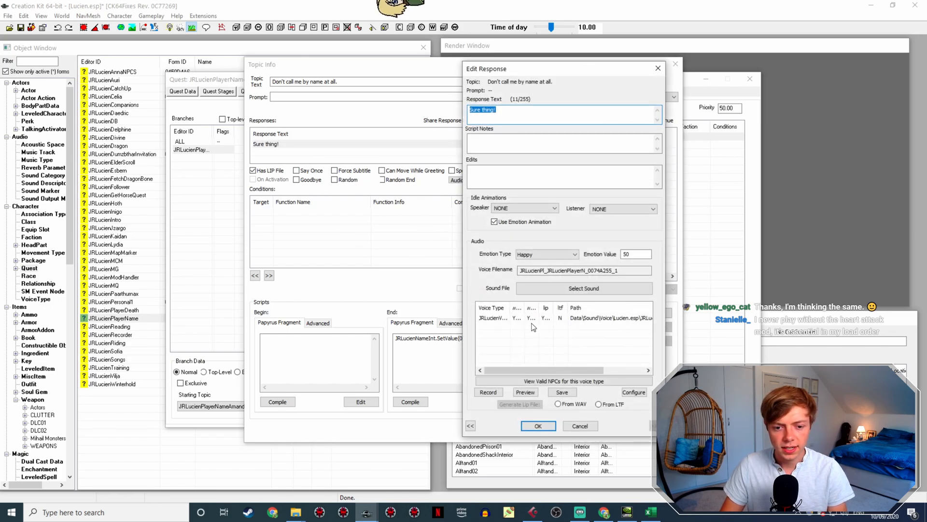
{"action": "left_click", "coordinate": [539, 319]}
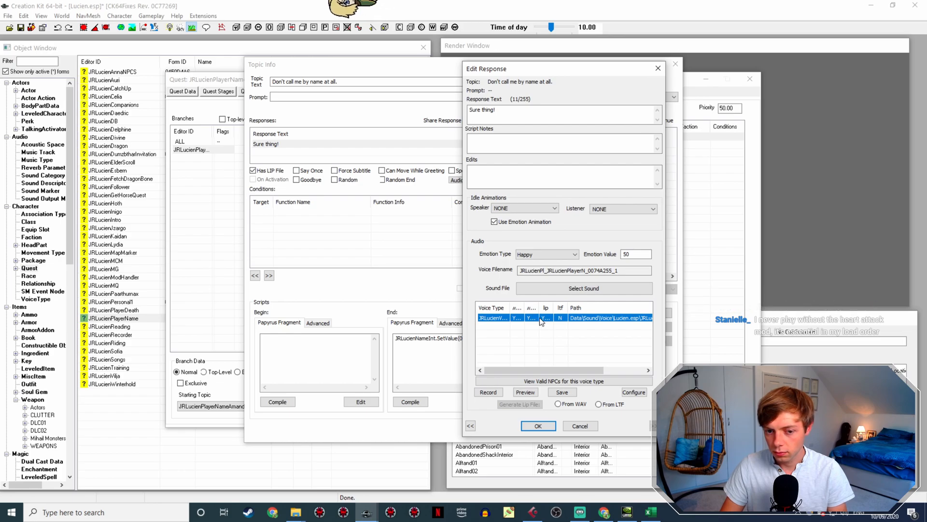
{"action": "left_click", "coordinate": [537, 425]}
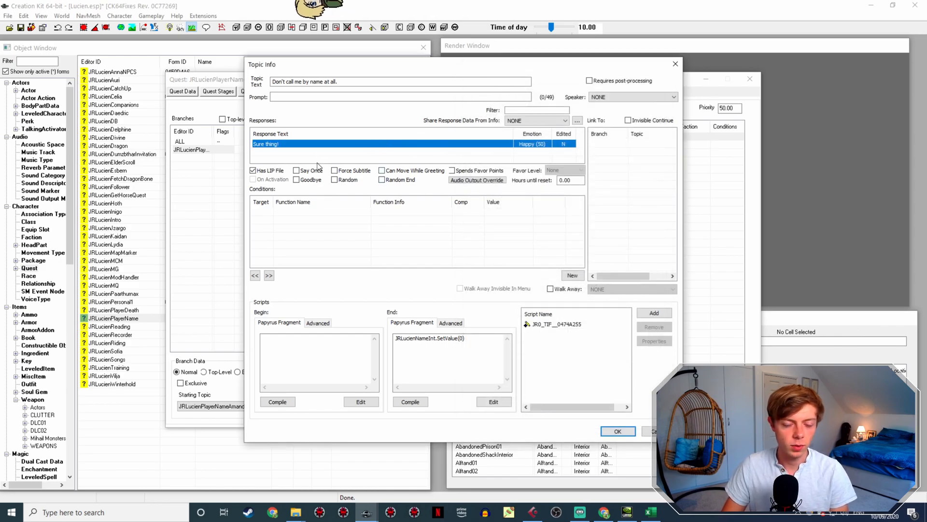
Step: Play JRLucienPl_JRLucienPlayerN_0074A255_1.wav from the JRLucienVoice folder, then return to Creation Kit and recheck the "Sure thing!" response's audio entries
{"action": "left_click", "coordinate": [297, 512]}
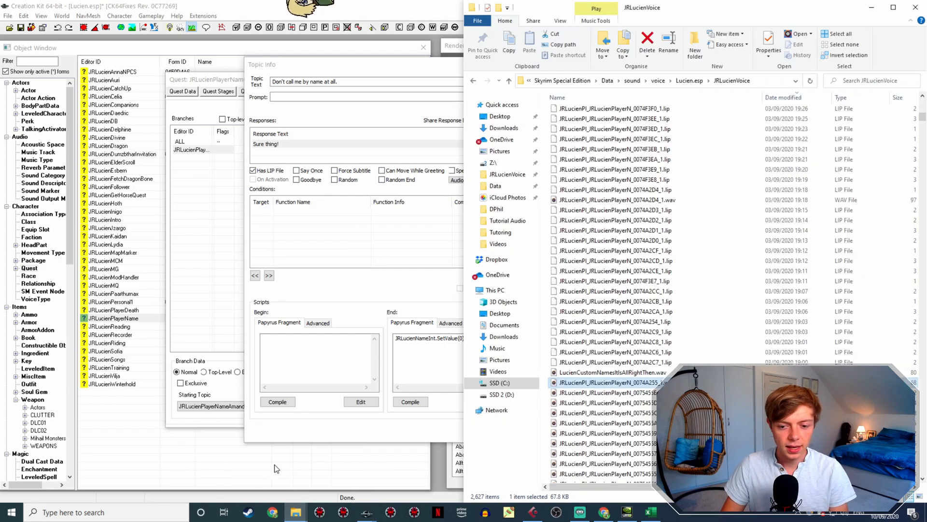
{"action": "double_click", "coordinate": [651, 383]}
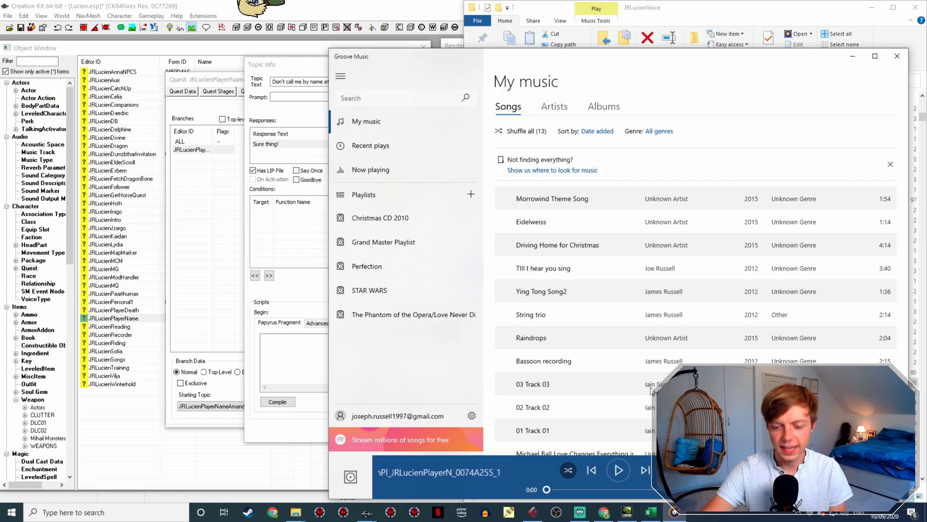
{"action": "left_click", "coordinate": [897, 56]}
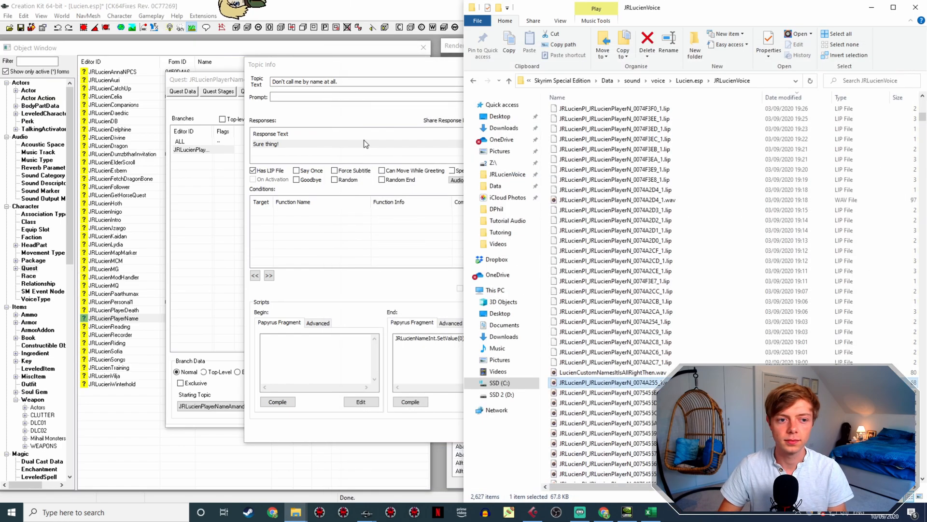
{"action": "left_click", "coordinate": [367, 512]}
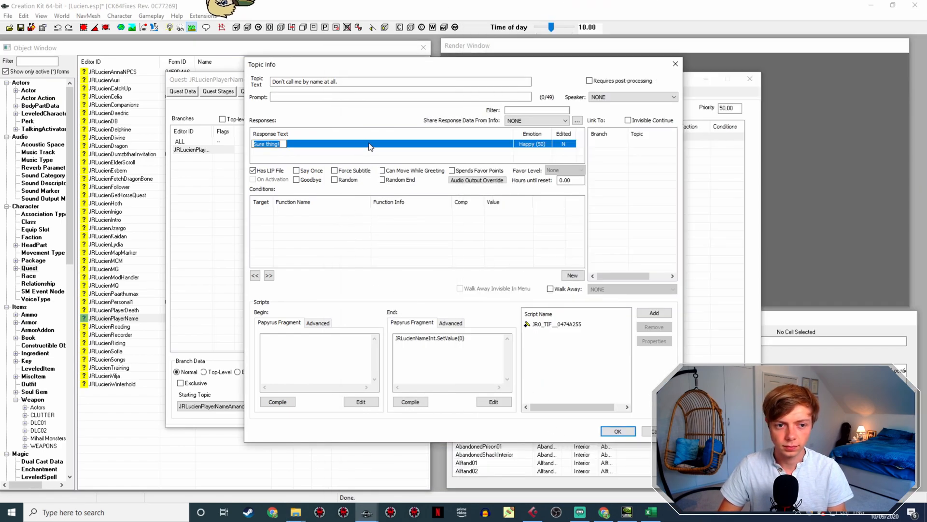
{"action": "left_click", "coordinate": [341, 145]}
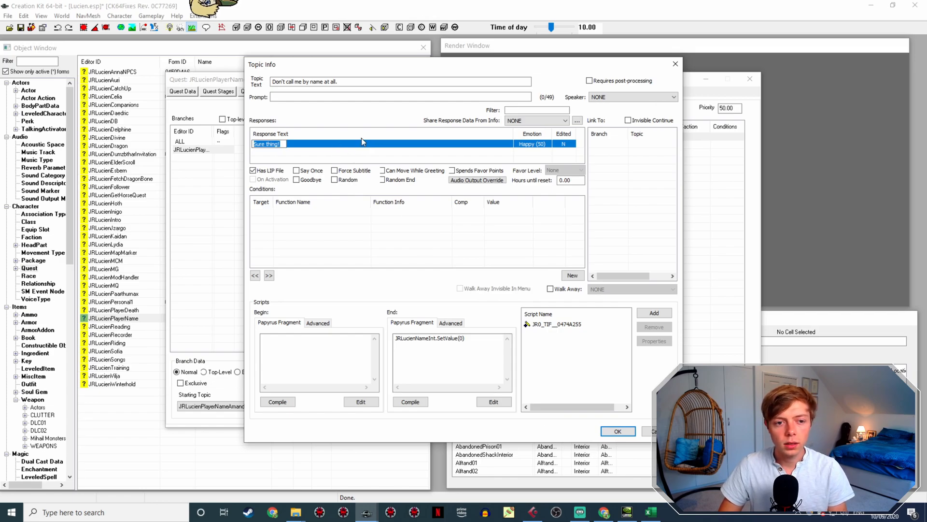
{"action": "double_click", "coordinate": [360, 144]}
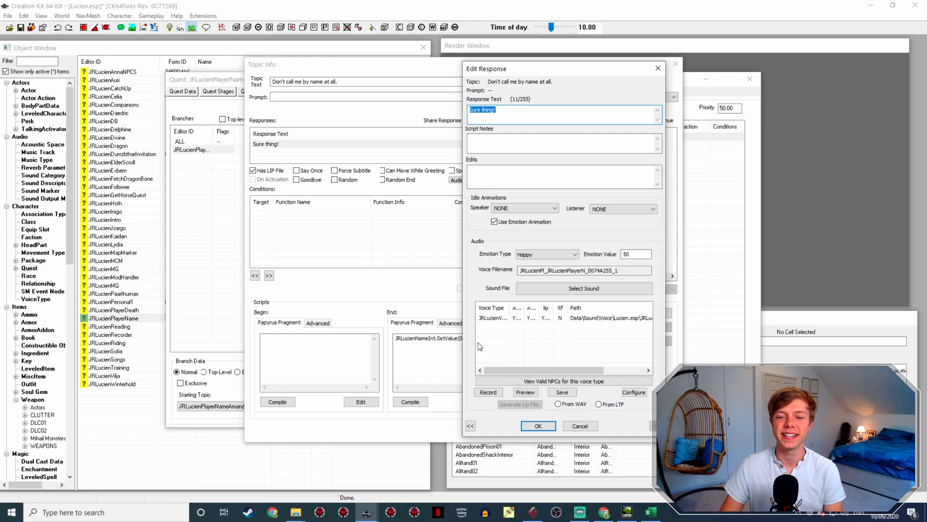
{"action": "left_click", "coordinate": [542, 424]}
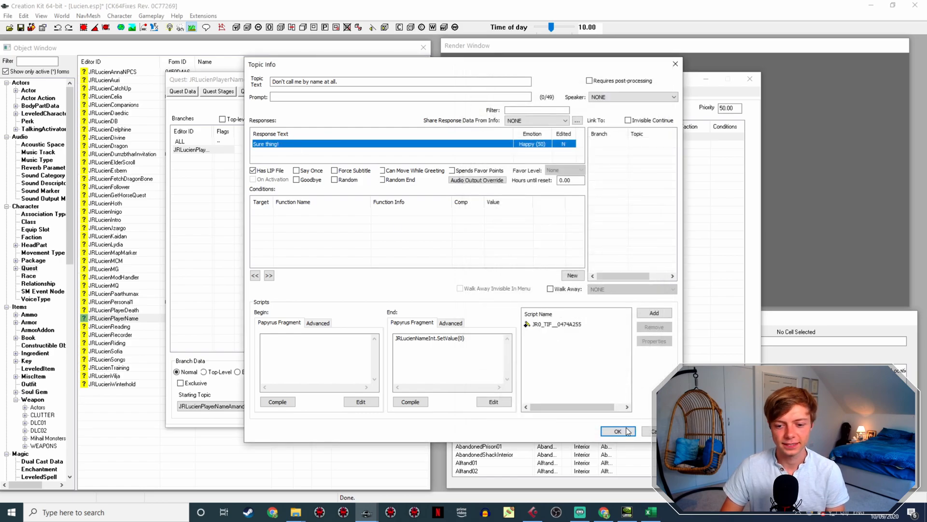
Step: Close the topic info, open the "Never mind." topic's "Oh, all right then!" response, and copy its voice filename
{"action": "left_click", "coordinate": [618, 430]}
{"action": "left_click", "coordinate": [330, 404]}
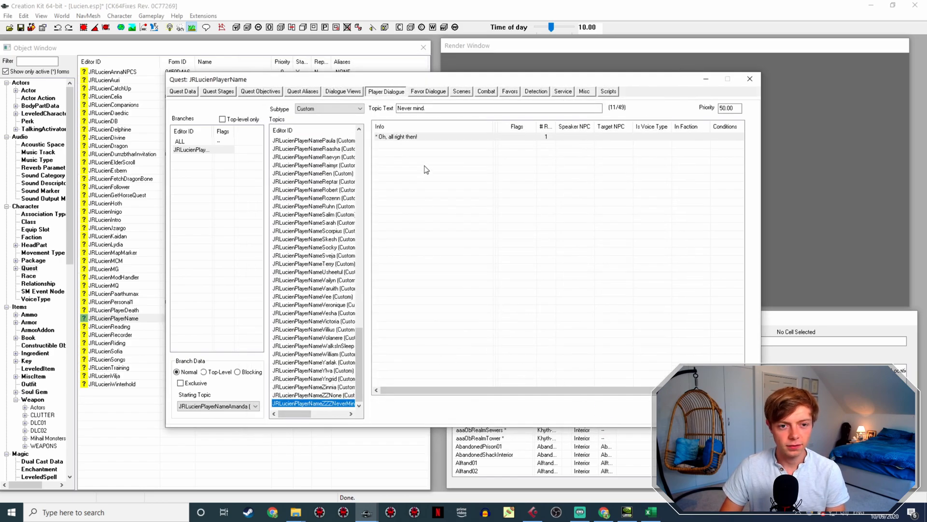
{"action": "double_click", "coordinate": [424, 137]}
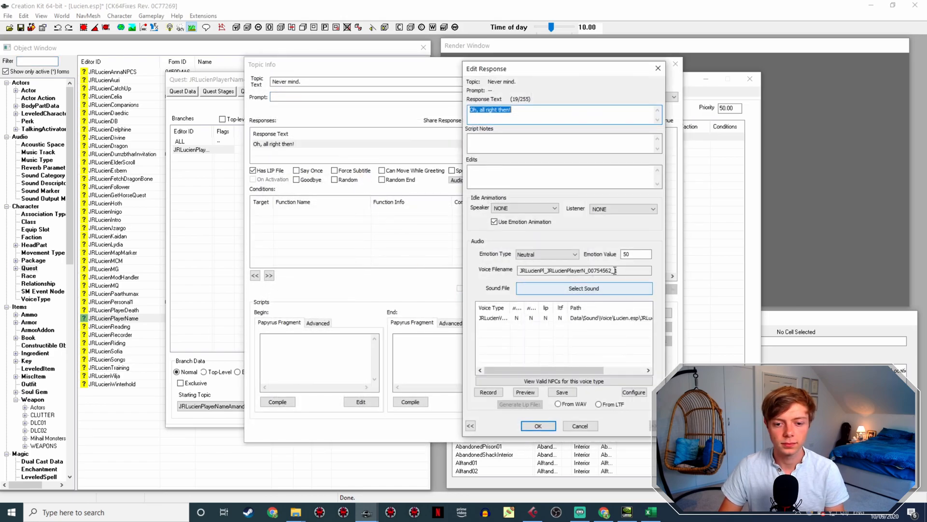
{"action": "left_click_drag", "start_coordinate": [620, 270], "coordinate": [399, 266]}
{"action": "key", "text": "ctrl+c"}
Step: Rename LucienCustomNamesItIsAllRightThen.wav in File Explorer's JRLucienVoice folder as JRLucienPl_JRLucienPlayerN_00754562_1 and play it back
{"action": "left_click", "coordinate": [301, 518]}
{"action": "left_click", "coordinate": [270, 478]}
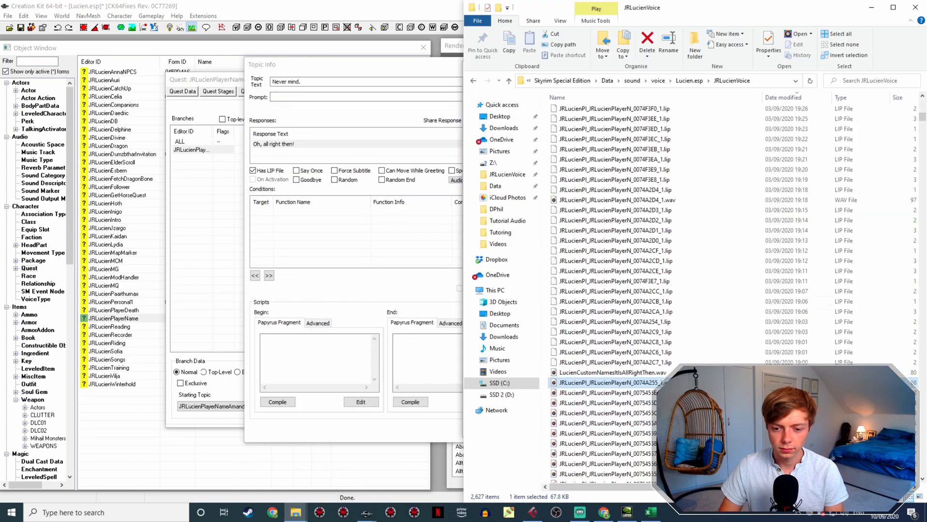
{"action": "left_click", "coordinate": [662, 375]}
{"action": "key", "text": "F2"}
{"action": "key", "text": "ctrl+v"}
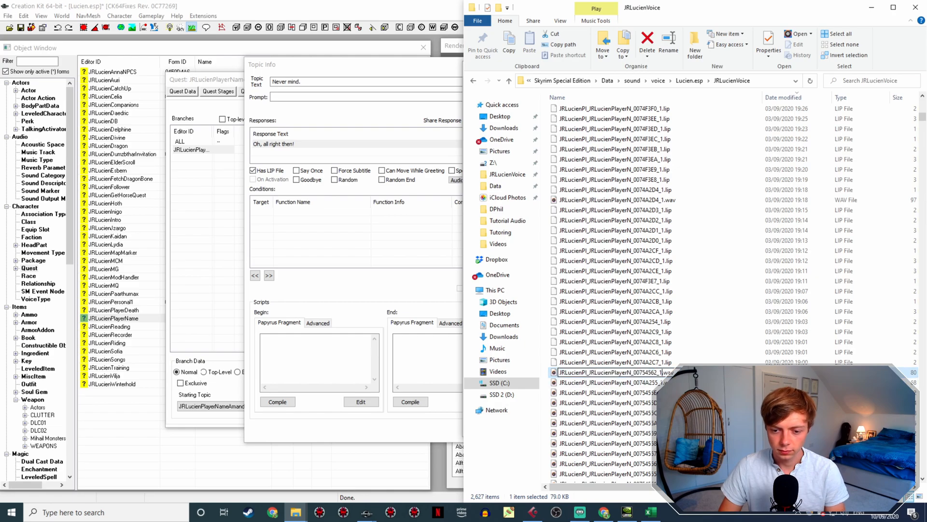
{"action": "key", "text": "Return"}
{"action": "key", "text": "Return"}
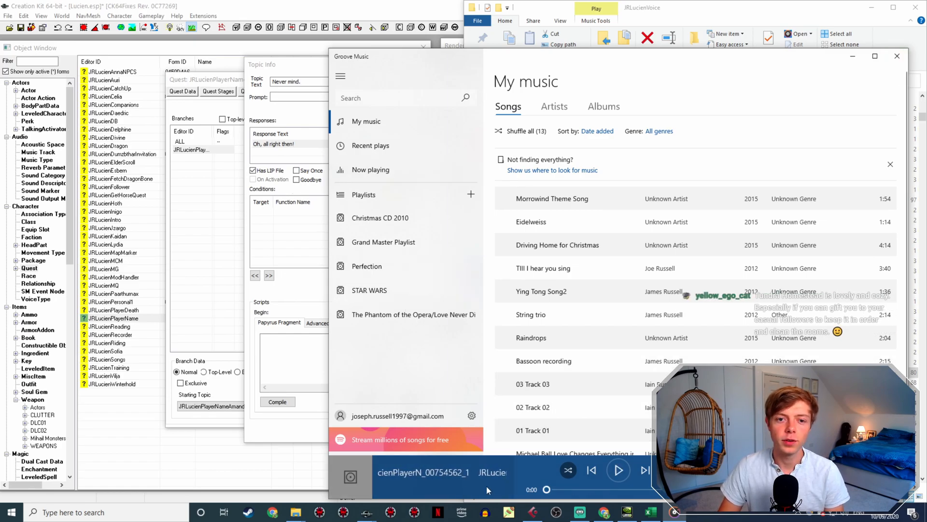
{"action": "left_click", "coordinate": [898, 56]}
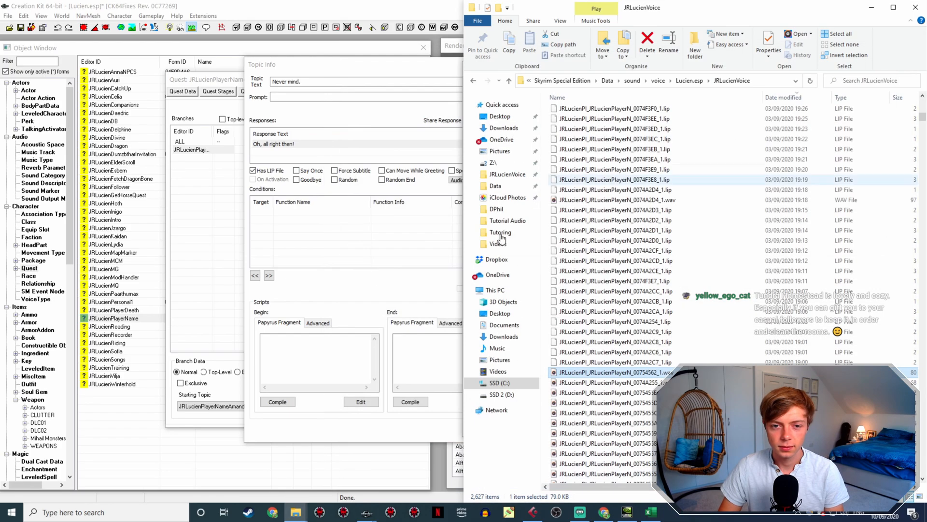
Step: In Creation Kit, reopen the "Oh, all right then!" response, generate its lip file from the WAV, and close the topic info and quest
{"action": "double_click", "coordinate": [311, 143]}
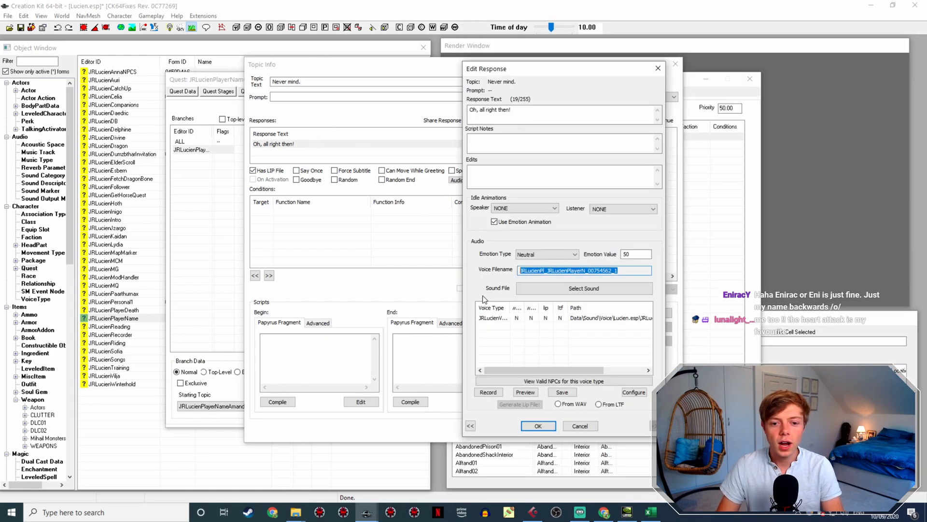
{"action": "left_click", "coordinate": [538, 426]}
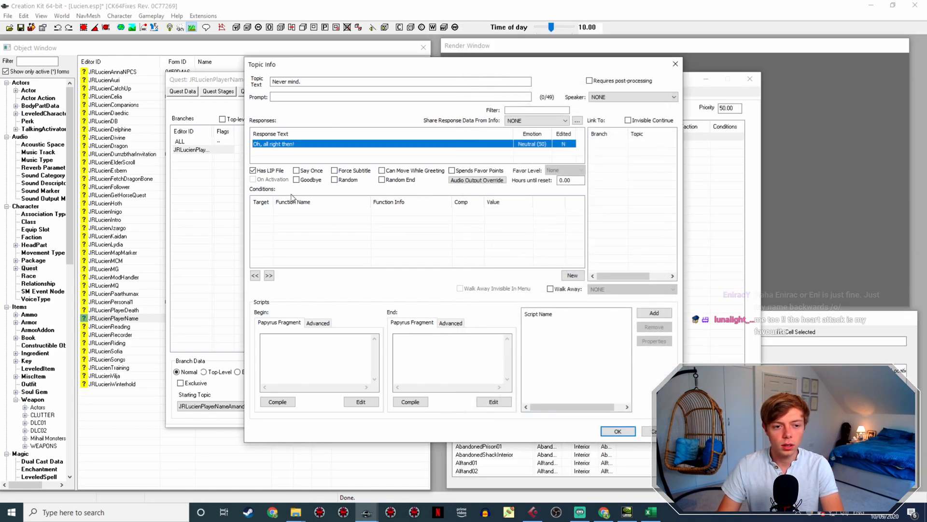
{"action": "left_click", "coordinate": [570, 339]}
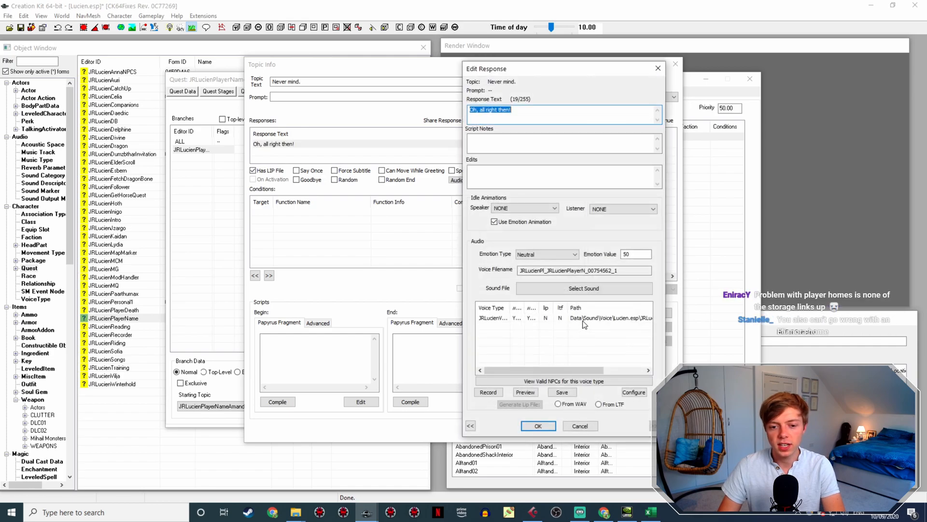
{"action": "left_click", "coordinate": [583, 319]}
{"action": "left_click", "coordinate": [566, 404]}
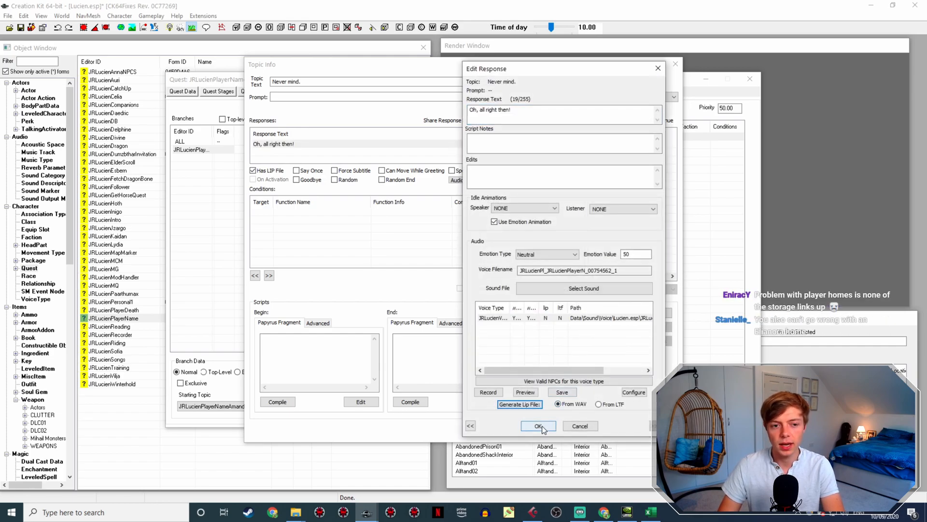
{"action": "left_click", "coordinate": [542, 428]}
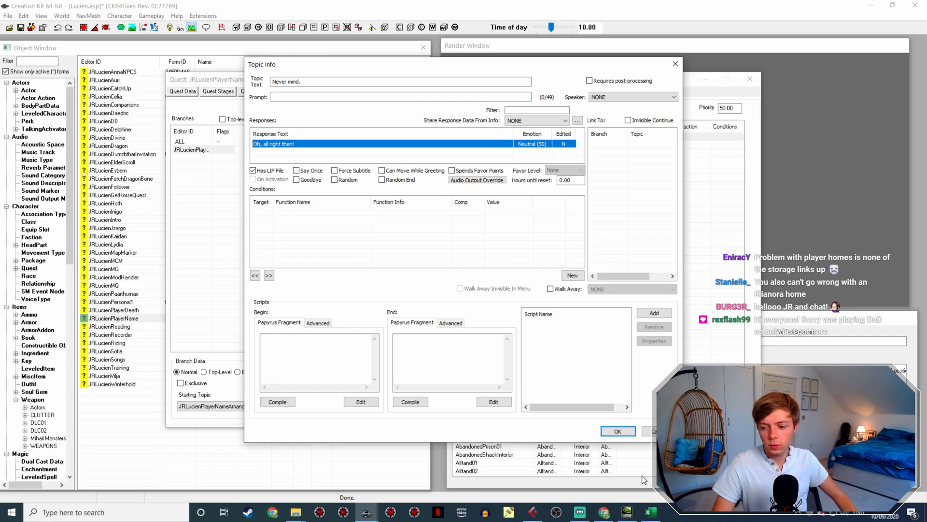
{"action": "left_click", "coordinate": [617, 431]}
{"action": "left_click", "coordinate": [681, 414]}
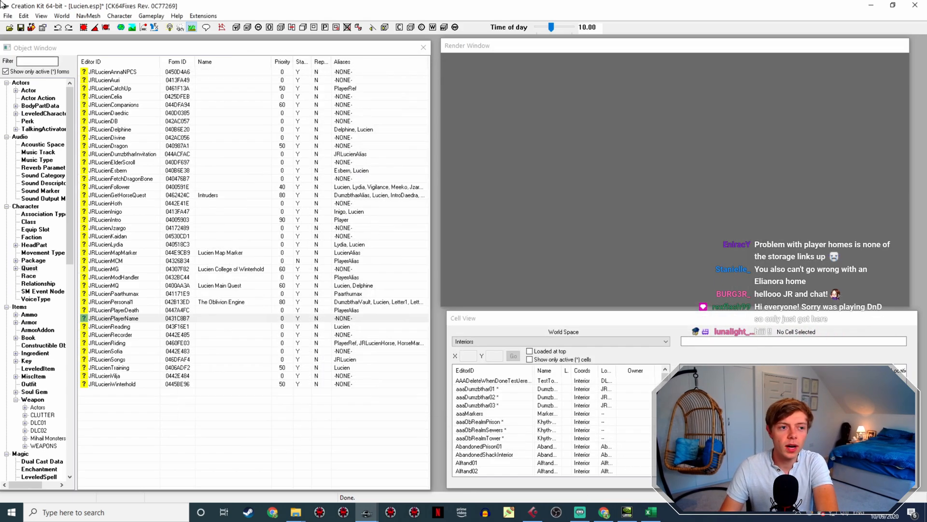
Step: Save the Lucien.esp plugin, then switch to Streamlabs OBS and activate the Camera scene
{"action": "left_click", "coordinate": [21, 28]}
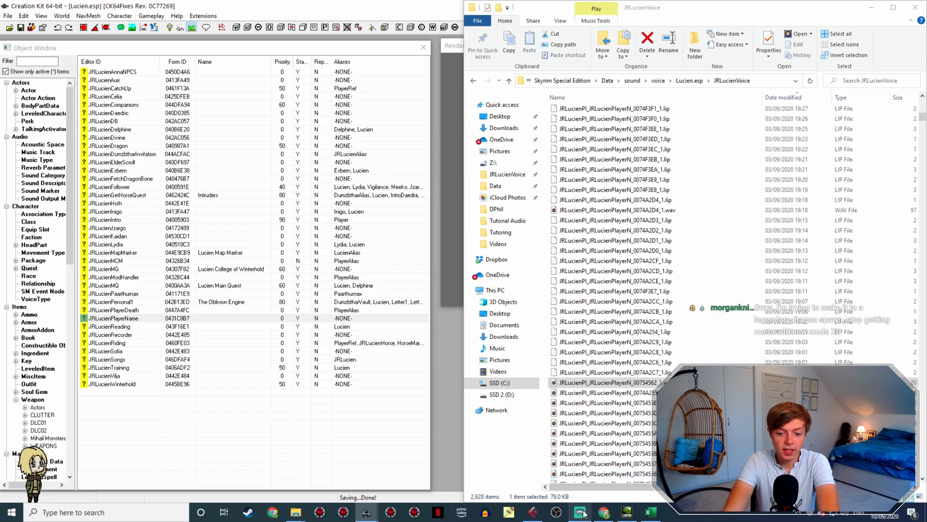
{"action": "mouse_move", "coordinate": [580, 511]}
{"action": "left_click", "coordinate": [580, 494]}
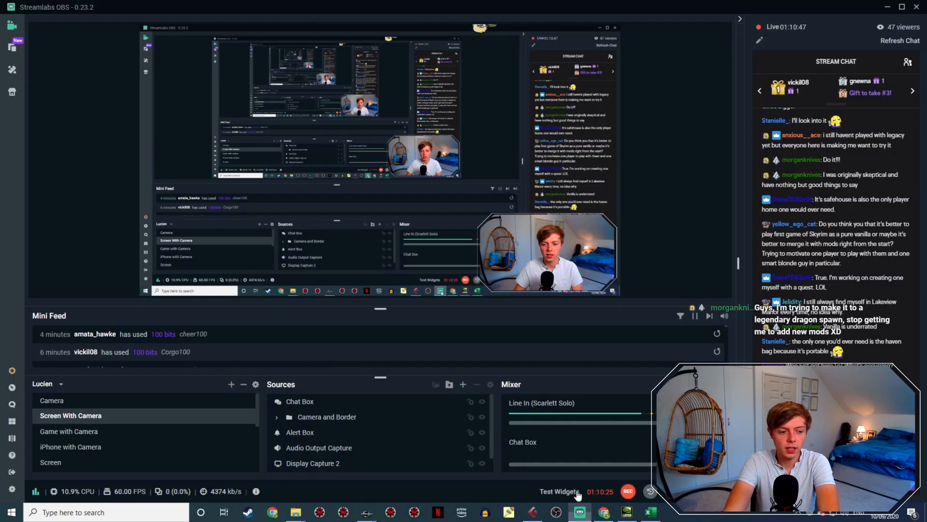
{"action": "left_click", "coordinate": [42, 399]}
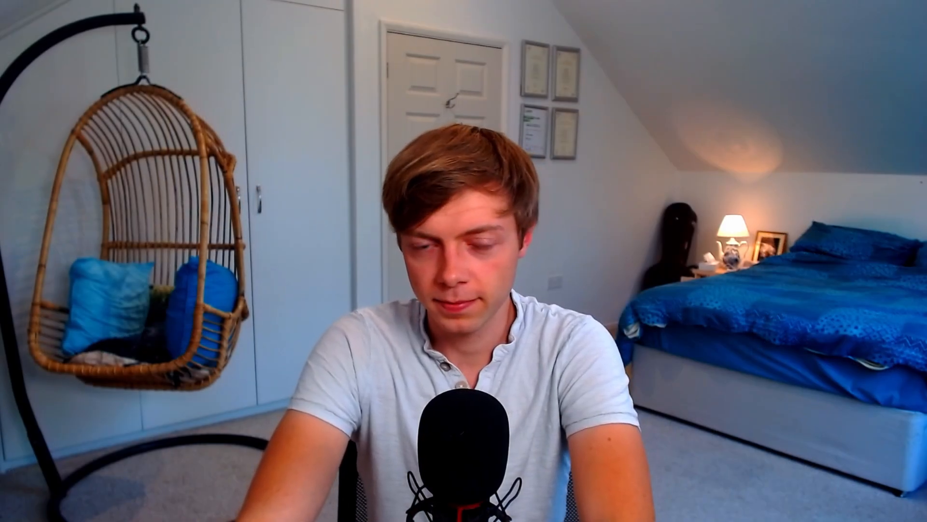
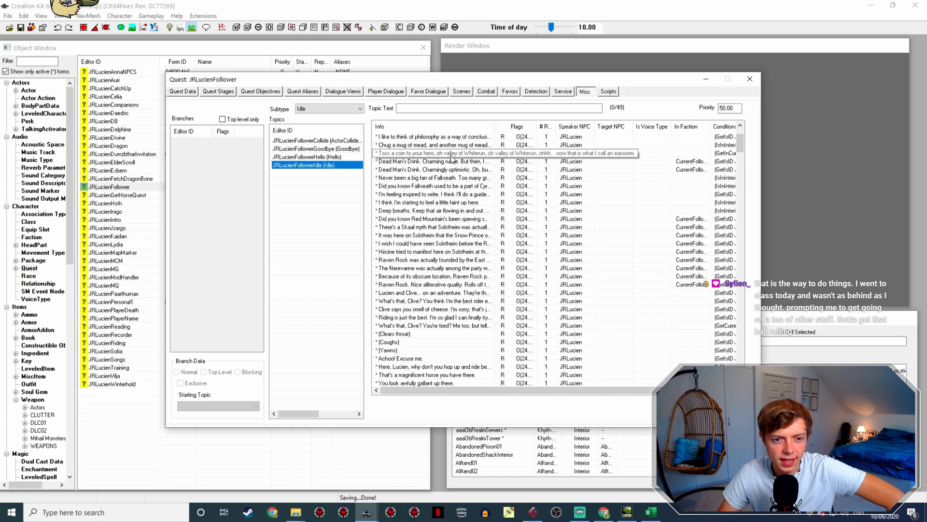
Step: Duplicate the "Chug a mug of mead" info in JRLucienFollower's Idle topic and enable Random End on the copy
{"action": "scroll", "coordinate": [455, 179], "scroll_direction": "up", "scroll_amount": 2}
{"action": "right_click", "coordinate": [449, 195]}
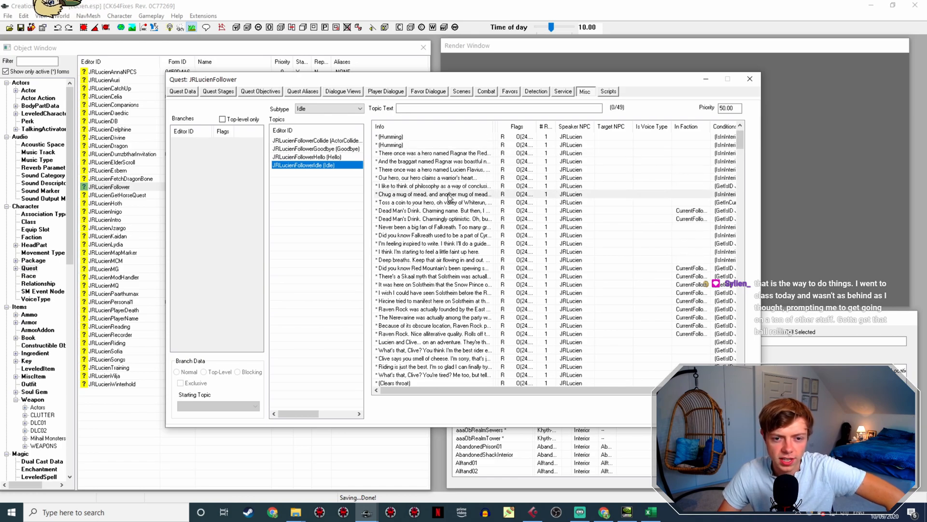
{"action": "left_click", "coordinate": [473, 221]}
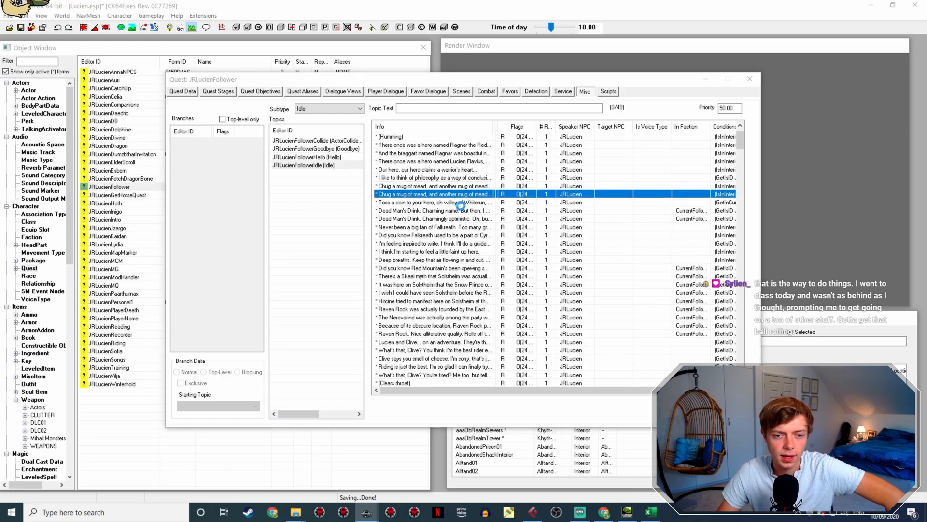
{"action": "double_click", "coordinate": [459, 194]}
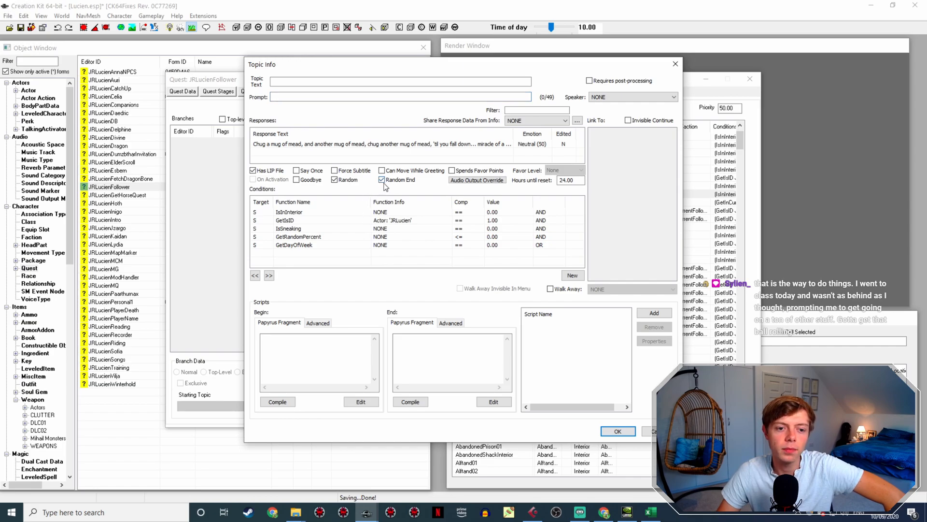
{"action": "left_click", "coordinate": [628, 434]}
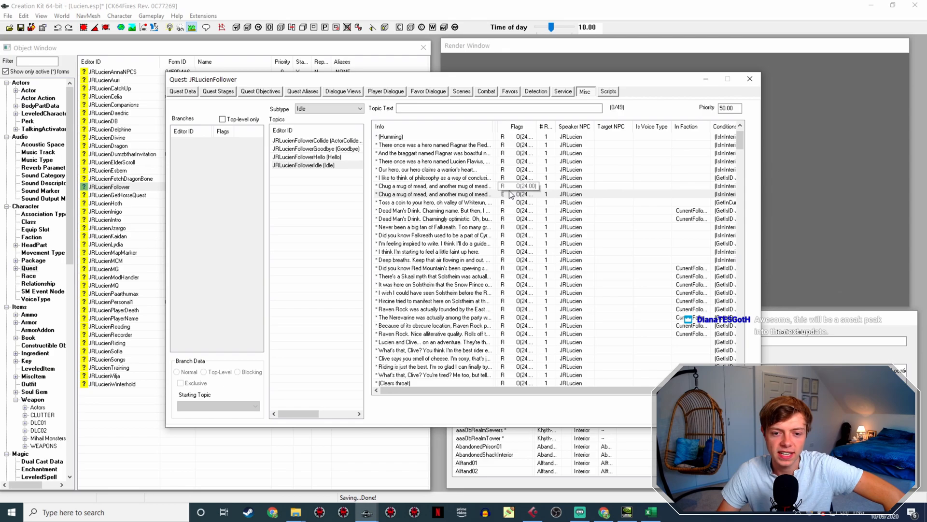
Step: Reopen the copied "Chug a mug of mead" info and move its GetIsID condition to the top of the list
{"action": "double_click", "coordinate": [510, 194]}
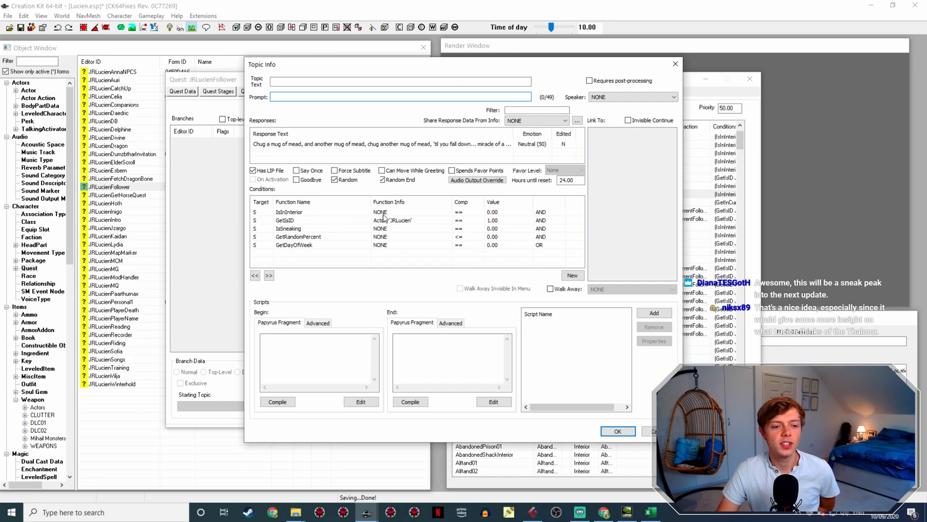
{"action": "left_click", "coordinate": [434, 220]}
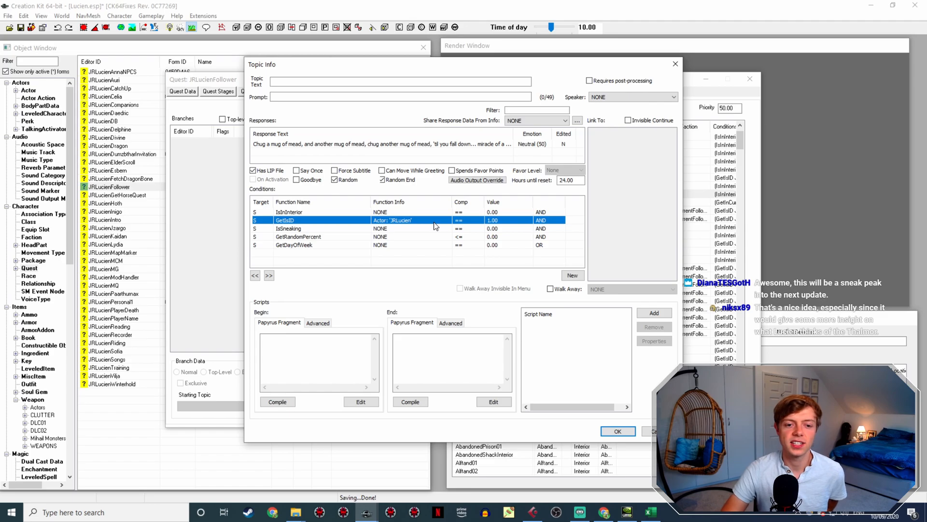
{"action": "key", "text": "Left"}
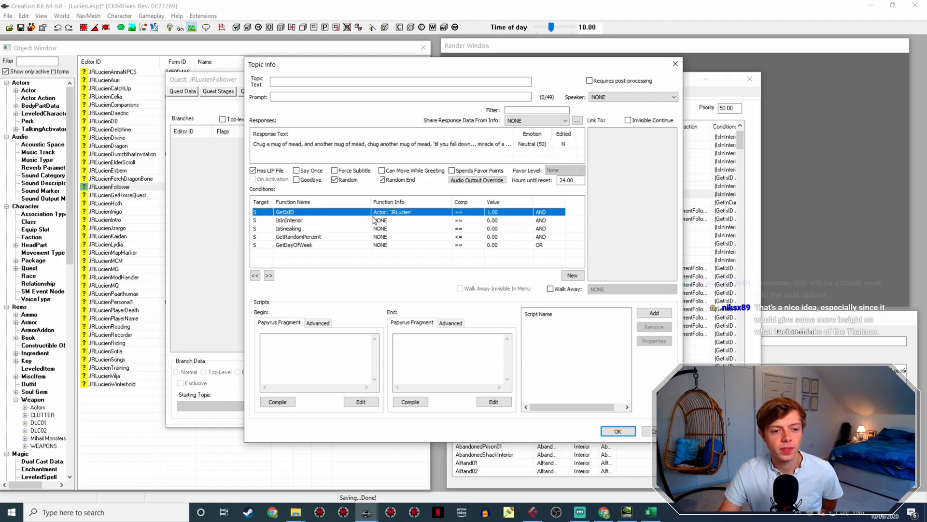
Step: Swap the GetRandomPercent and GetDayOfWeek conditions and back again, and delete the GetDayOfWeek condition
{"action": "left_click", "coordinate": [354, 236]}
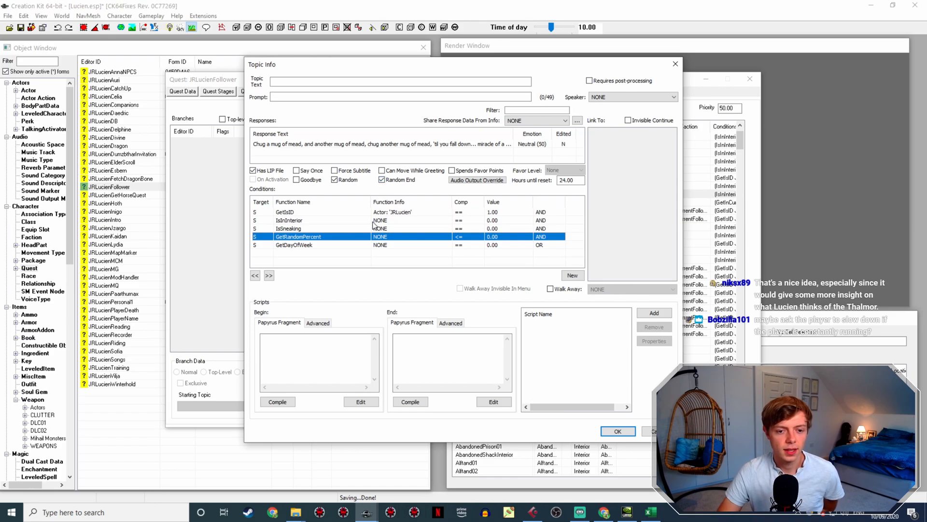
{"action": "key", "text": "Right"}
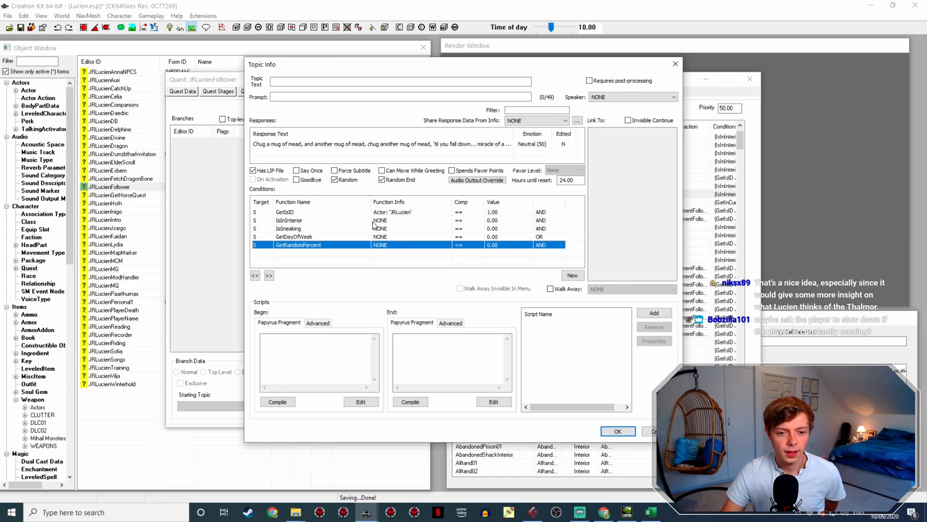
{"action": "left_click", "coordinate": [491, 236]}
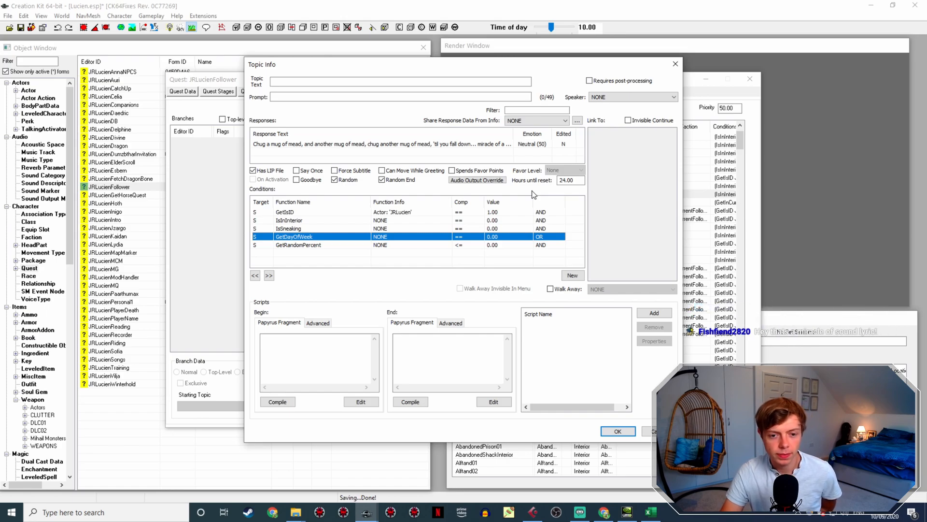
{"action": "key", "text": "Right"}
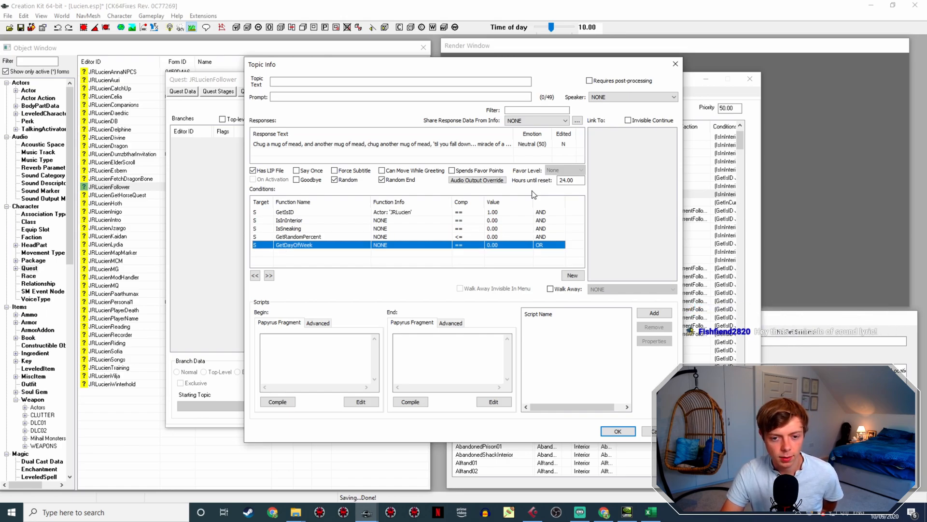
{"action": "key", "text": "Delete"}
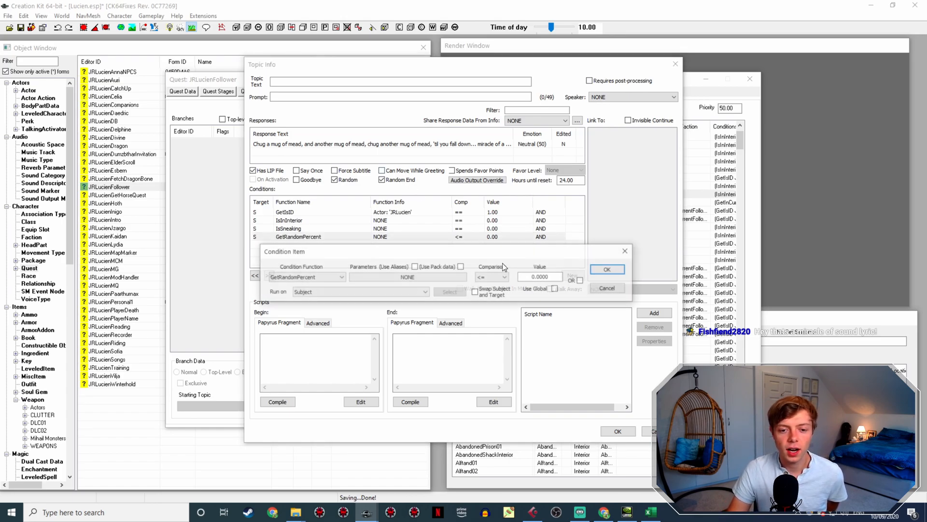
Step: Change the GetRandomPercent condition's comparison to < with a value of 1
{"action": "left_click", "coordinate": [502, 277]}
{"action": "left_click", "coordinate": [500, 293]}
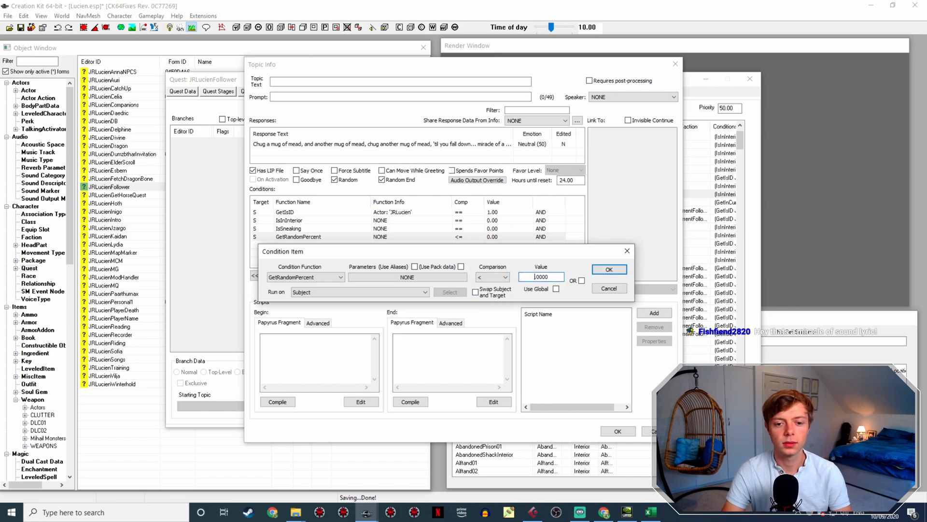
{"action": "left_click", "coordinate": [609, 269]}
Step: Duplicate the GetRandomPercent condition and set the copy's value to 20
{"action": "left_click", "coordinate": [501, 238]}
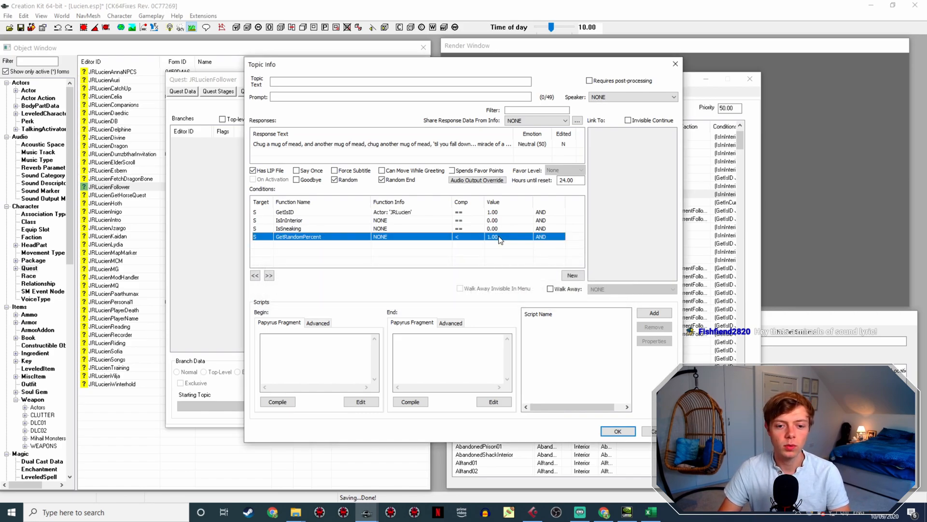
{"action": "right_click", "coordinate": [500, 238]}
{"action": "left_click", "coordinate": [543, 252]}
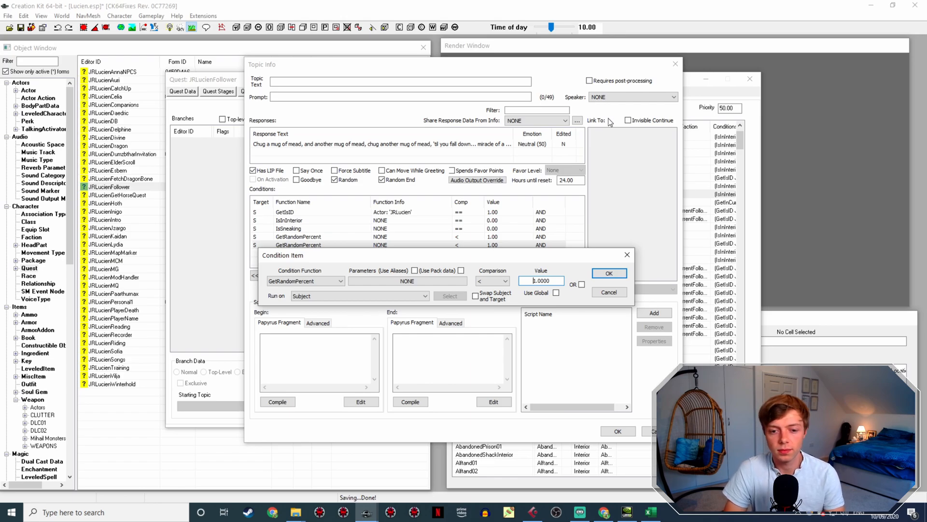
{"action": "type", "text": "0"}
{"action": "key", "text": "Return"}
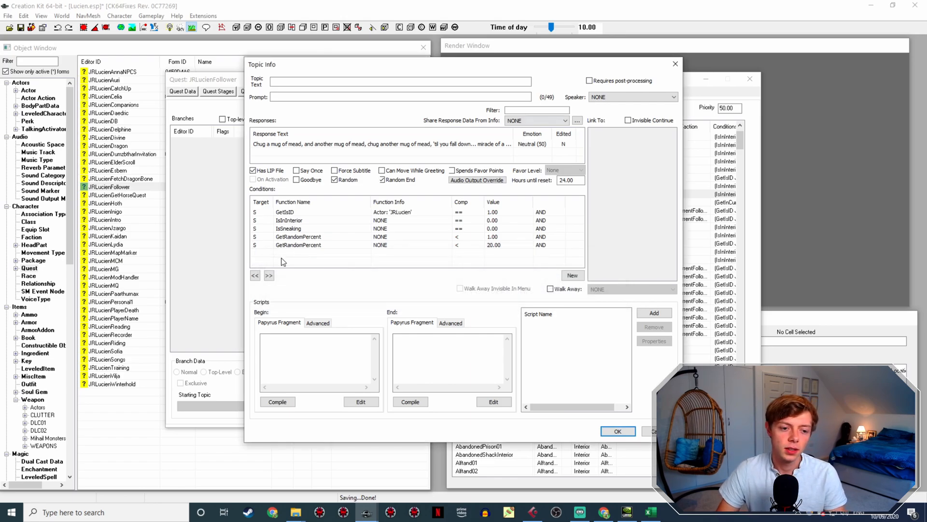
Step: Add an IsMoving == 1 condition to the copied "Chug a mug of mead" info
{"action": "left_click", "coordinate": [318, 237]}
{"action": "left_click", "coordinate": [324, 245]}
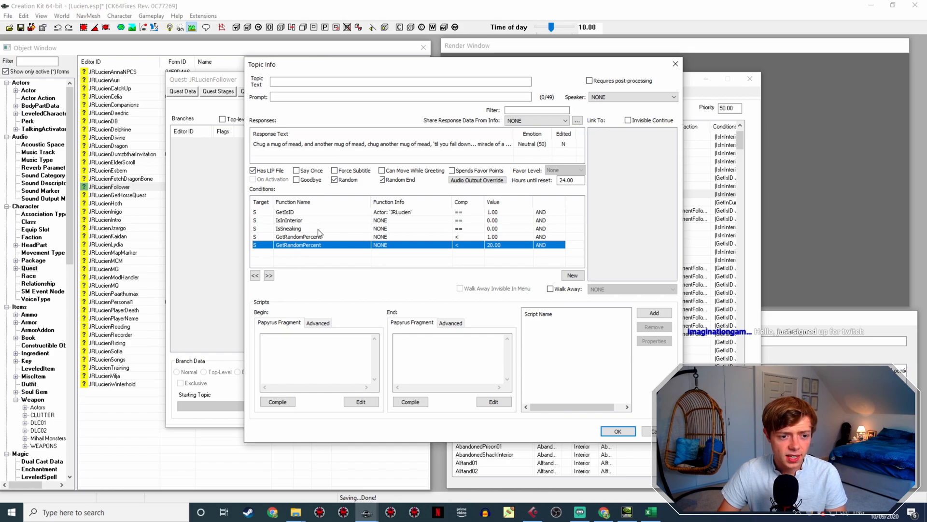
{"action": "right_click", "coordinate": [321, 212]}
{"action": "right_click", "coordinate": [292, 255]}
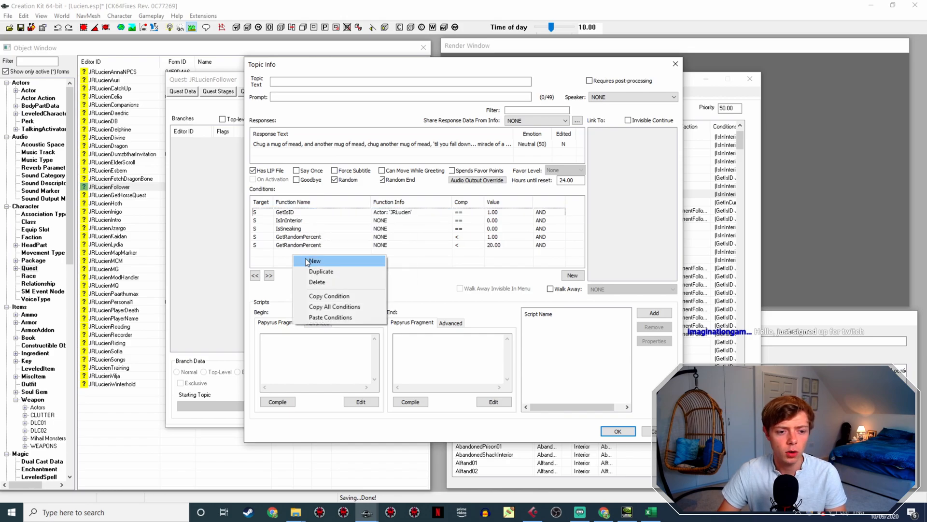
{"action": "left_click", "coordinate": [307, 260]}
{"action": "left_click", "coordinate": [311, 296]}
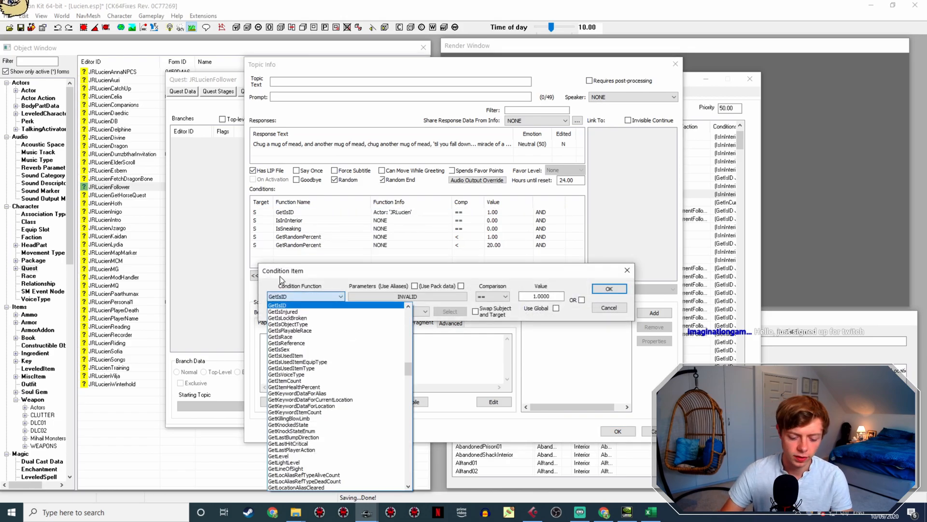
{"action": "type", "text": "IsMoving"}
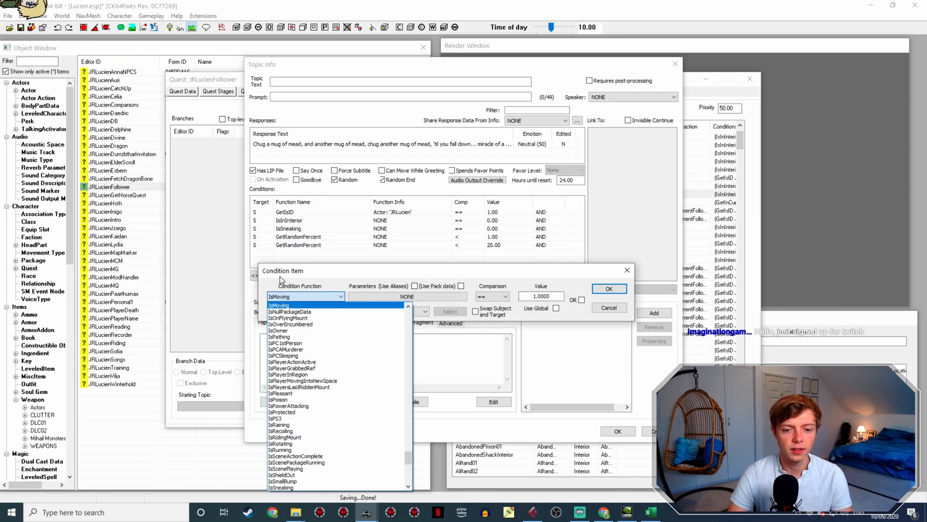
{"action": "key", "text": "Return"}
{"action": "left_click", "coordinate": [609, 288]}
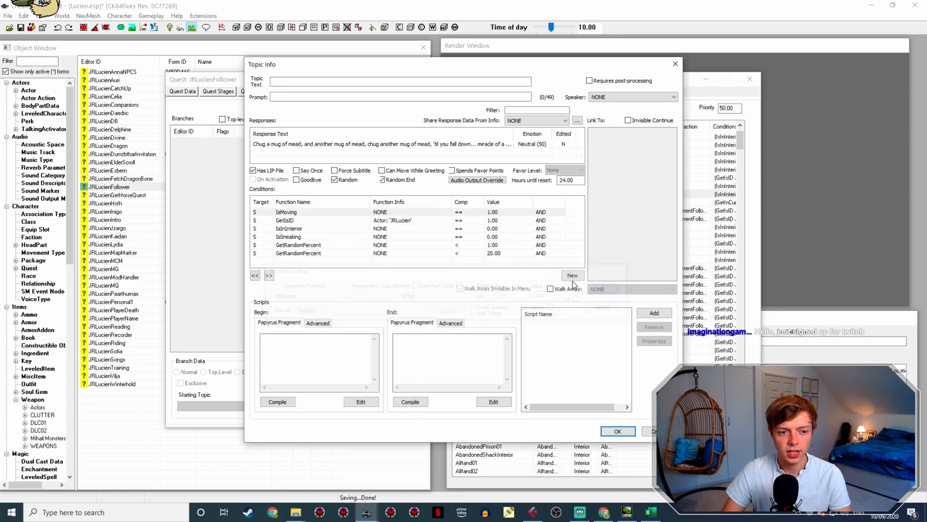
Step: Move the IsMoving condition down the list to directly below IsSneaking
{"action": "left_click", "coordinate": [348, 211]}
{"action": "key", "text": "Right"}
{"action": "key", "text": "Right"}
{"action": "key", "text": "Right"}
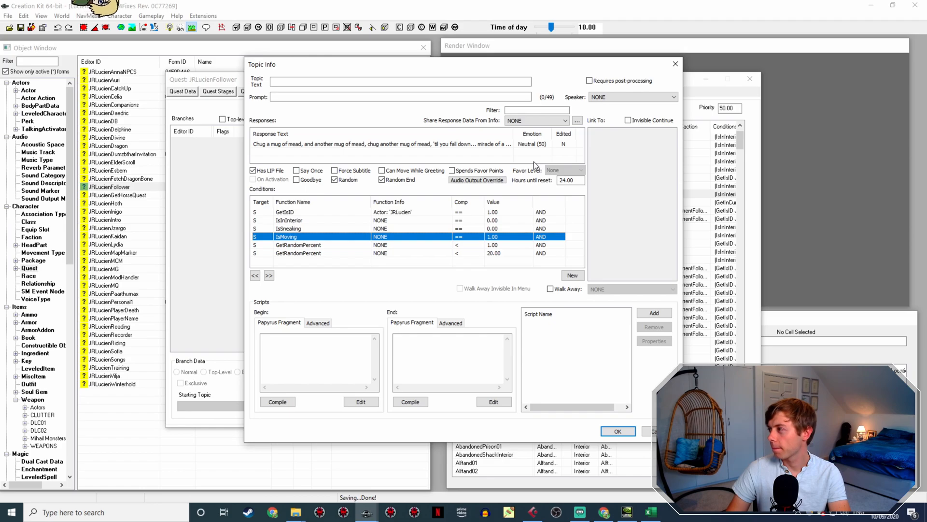
Step: Start a new condition for the info and choose LocationHasKeyword as its function
{"action": "right_click", "coordinate": [329, 264]}
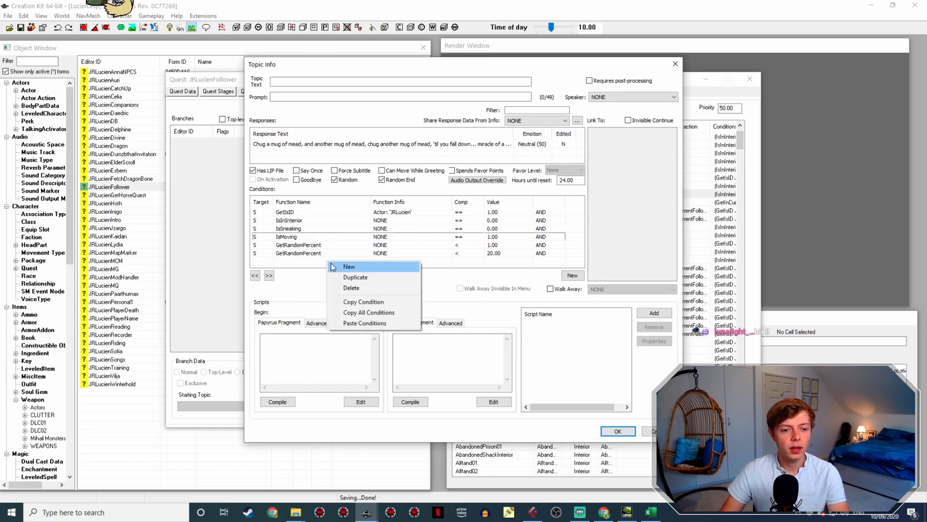
{"action": "left_click", "coordinate": [335, 266]}
{"action": "left_click", "coordinate": [287, 299]}
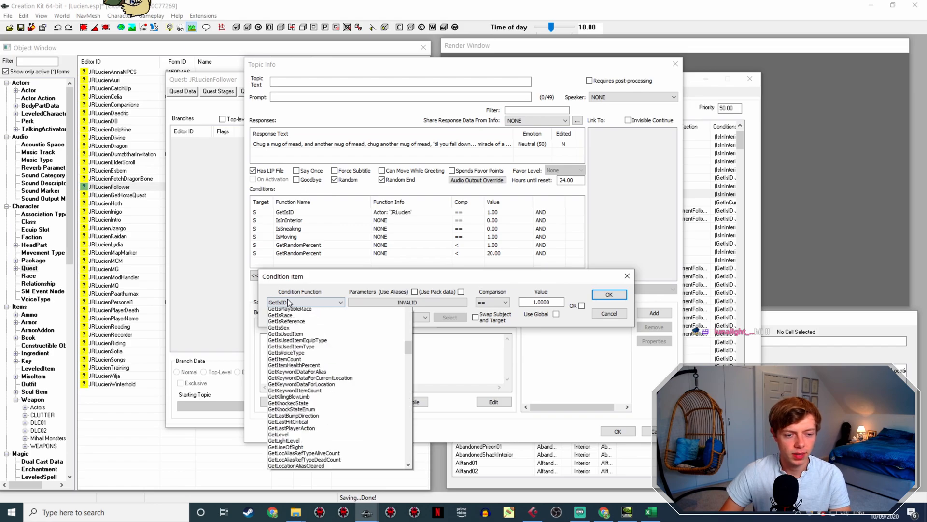
{"action": "key", "text": "g"}
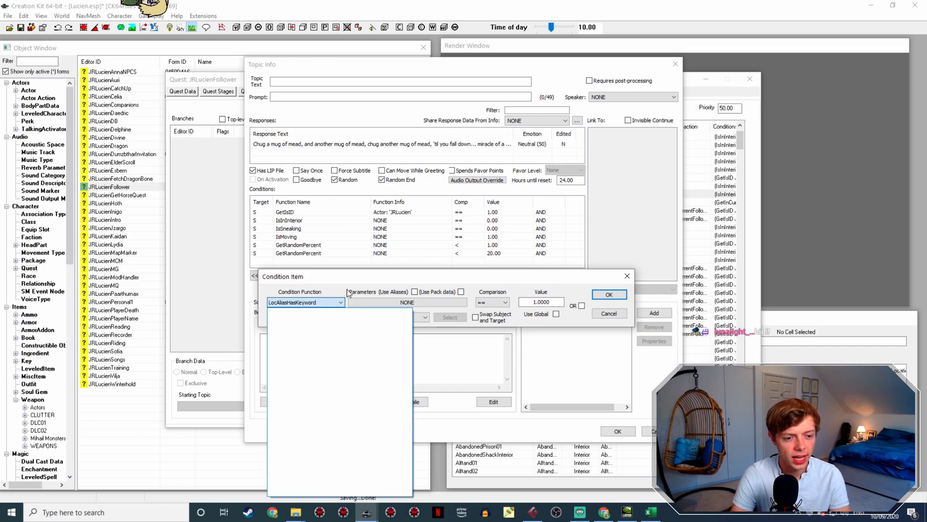
{"action": "key", "text": "l"}
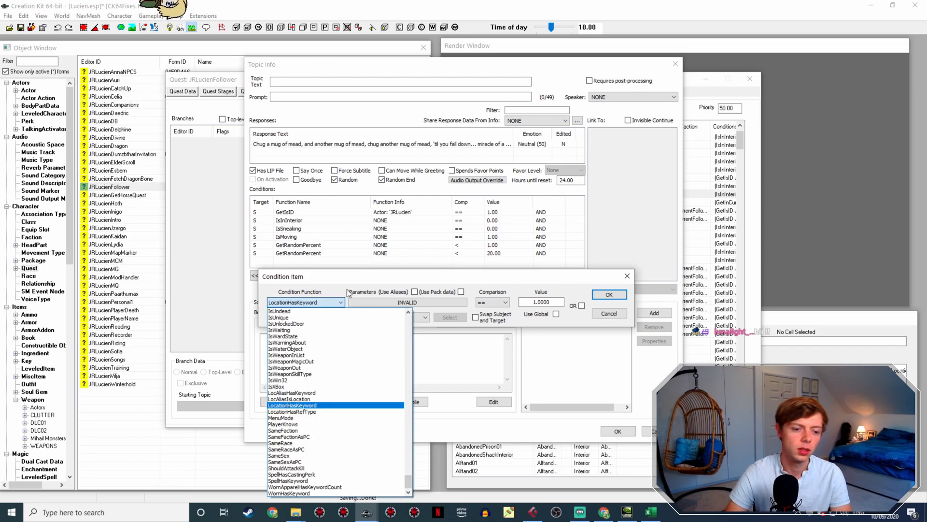
{"action": "key", "text": "Return"}
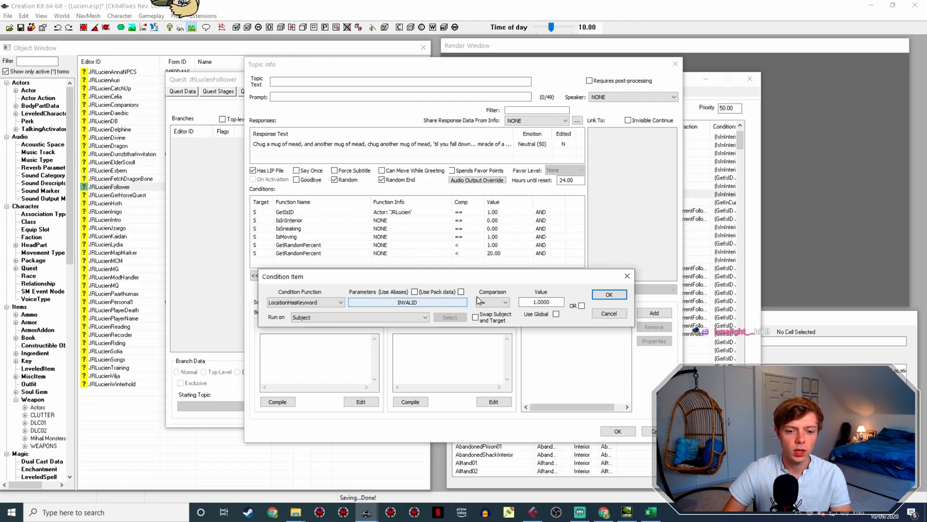
Step: Set the new LocationHasKeyword condition's keyword to LocTypeCity and its comparison value to 0
{"action": "left_click", "coordinate": [407, 301]}
{"action": "left_click", "coordinate": [411, 336]}
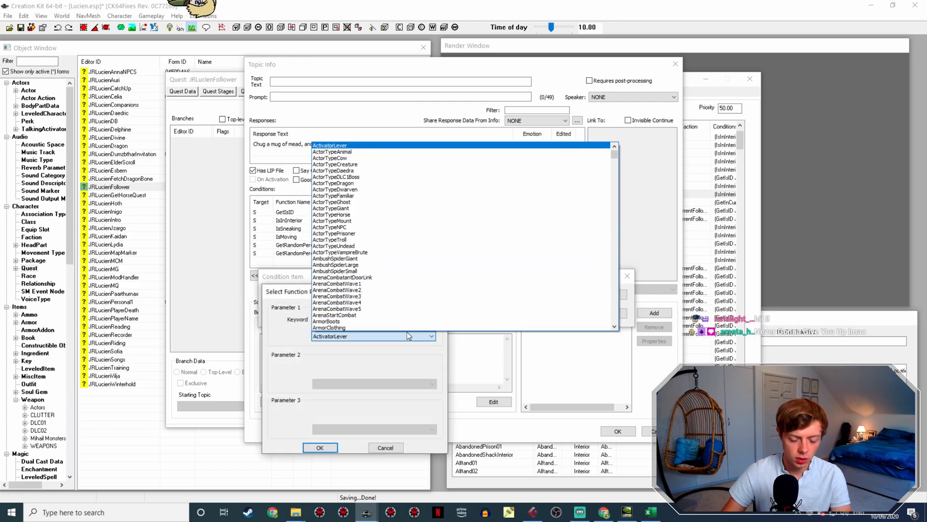
{"action": "type", "text": "loctypew"}
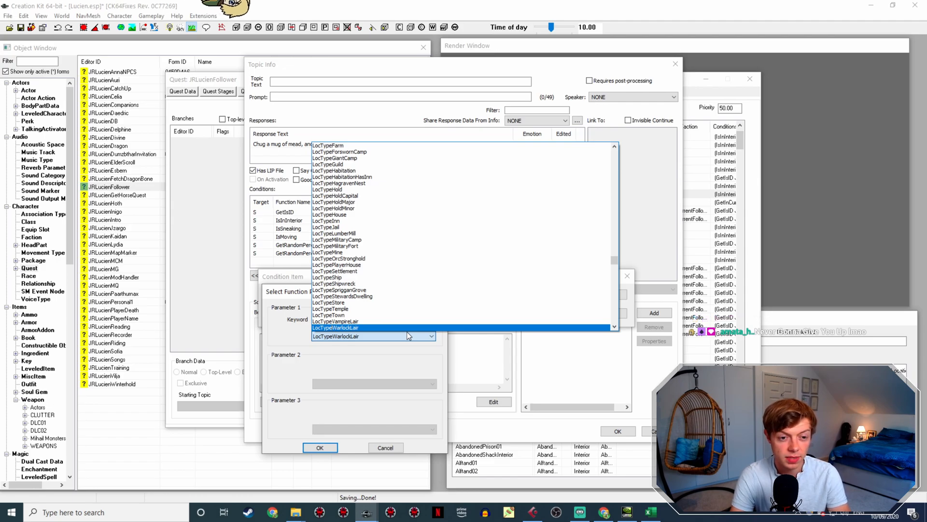
{"action": "scroll", "coordinate": [398, 191], "scroll_direction": "down", "scroll_amount": 3}
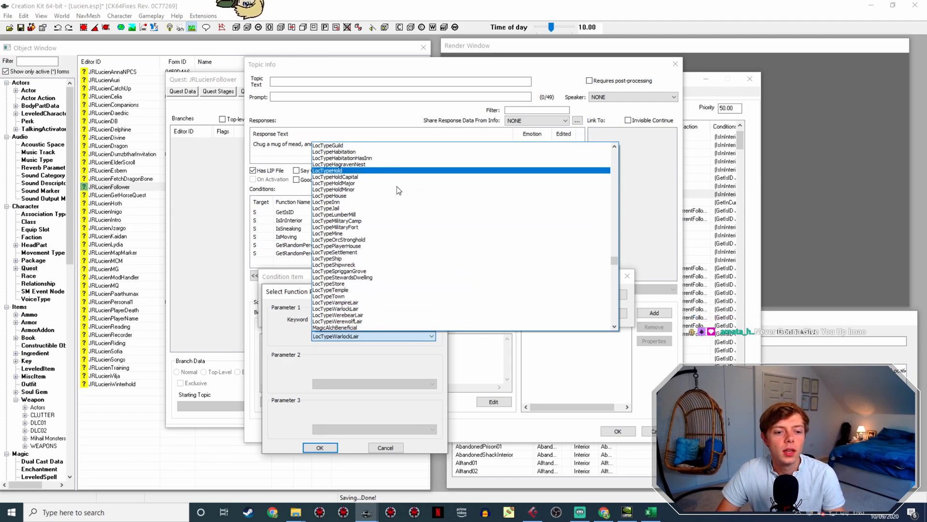
{"action": "scroll", "coordinate": [397, 190], "scroll_direction": "down", "scroll_amount": 1}
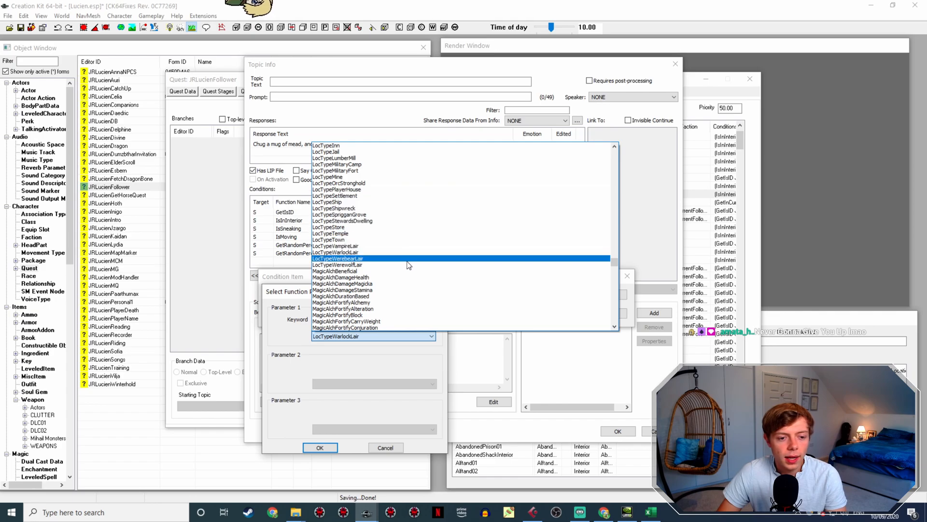
{"action": "scroll", "coordinate": [407, 262], "scroll_direction": "up", "scroll_amount": 1}
{"action": "scroll", "coordinate": [409, 264], "scroll_direction": "up", "scroll_amount": 6}
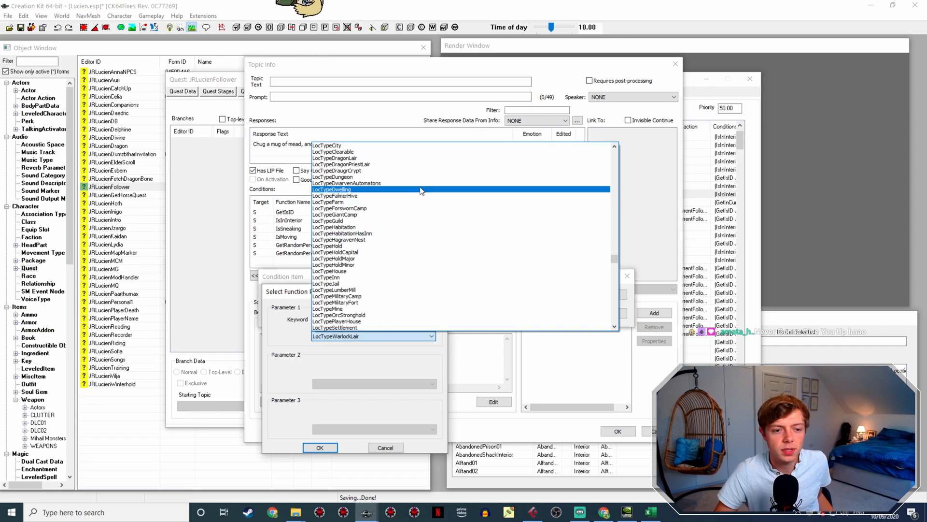
{"action": "scroll", "coordinate": [410, 191], "scroll_direction": "up", "scroll_amount": 2}
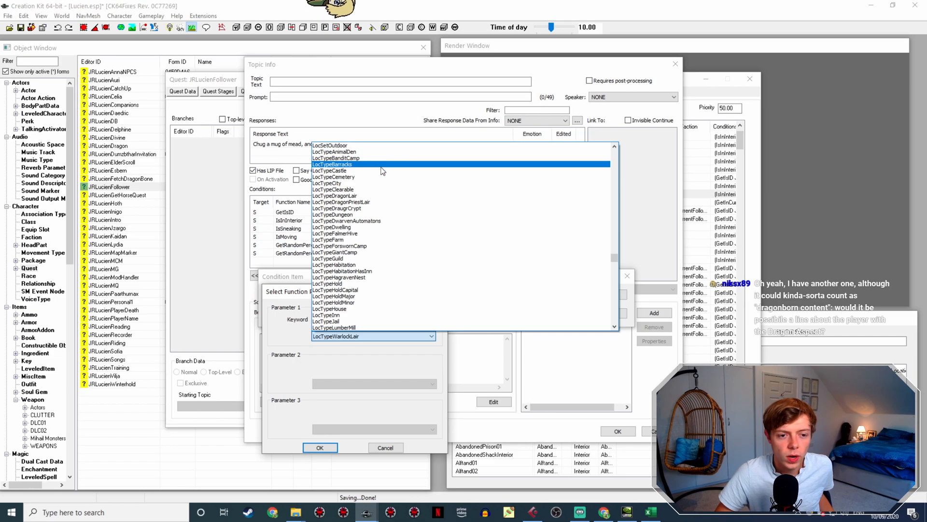
{"action": "left_click", "coordinate": [372, 183]}
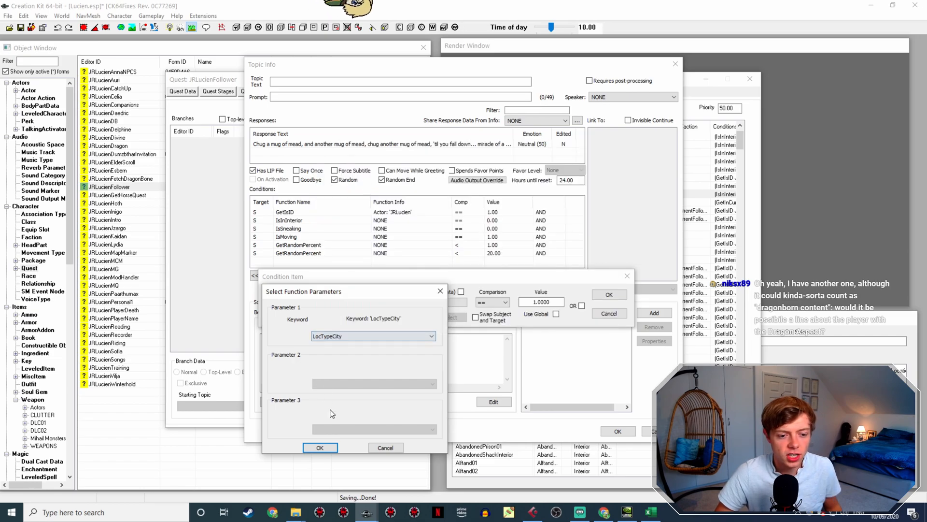
{"action": "left_click", "coordinate": [320, 446]}
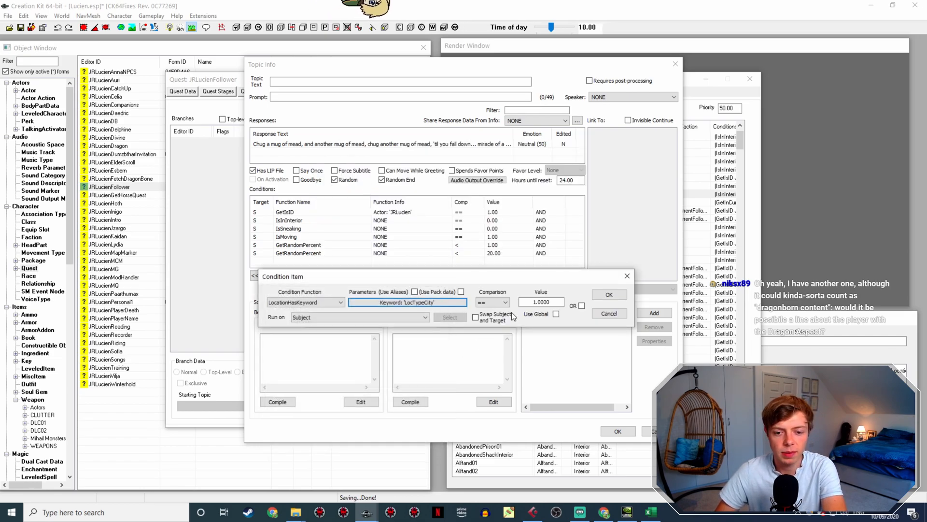
{"action": "key", "text": "Delete"}
{"action": "type", "text": "0"}
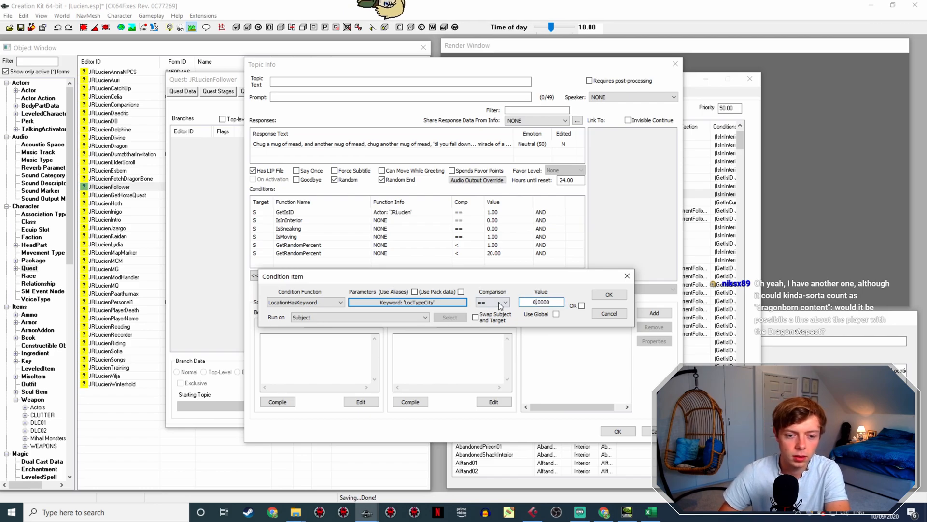
{"action": "key", "text": "Return"}
Step: Move the LocTypeCity condition down to directly below IsMoving and duplicate it
{"action": "left_click_drag", "start_coordinate": [416, 212], "coordinate": [416, 246]}
{"action": "right_click", "coordinate": [417, 246]}
{"action": "left_click", "coordinate": [441, 257]}
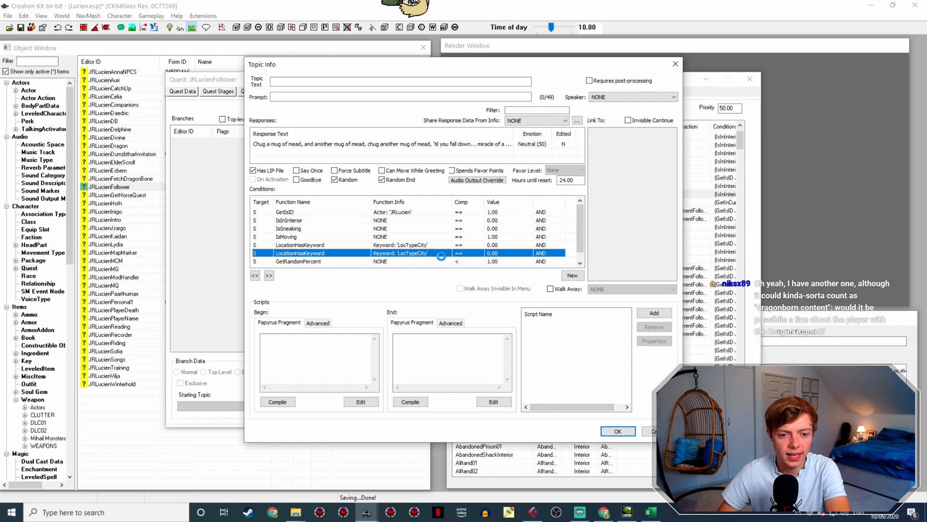
Step: Change the keyword of the duplicated LocationHasKeyword condition to LocTypeTown
{"action": "left_click", "coordinate": [414, 294]}
{"action": "left_click", "coordinate": [415, 328]}
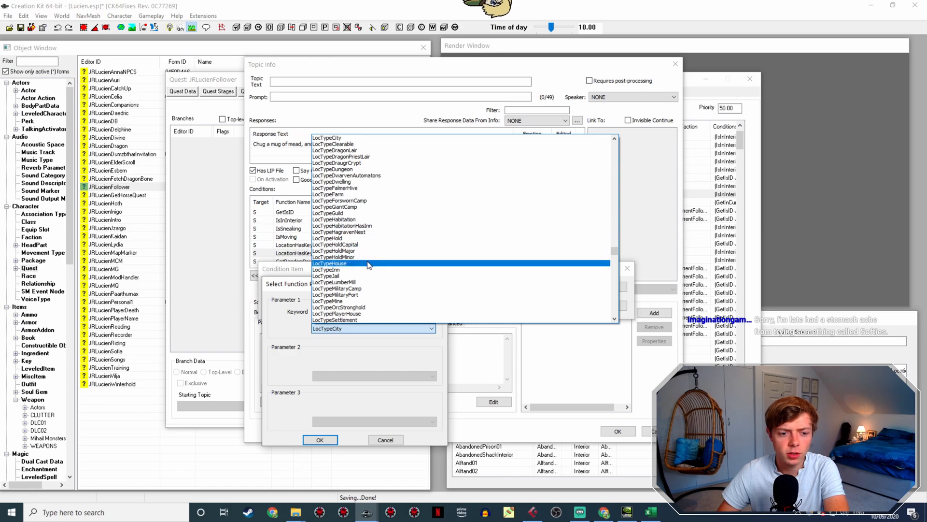
{"action": "scroll", "coordinate": [380, 286], "scroll_direction": "down", "scroll_amount": 2}
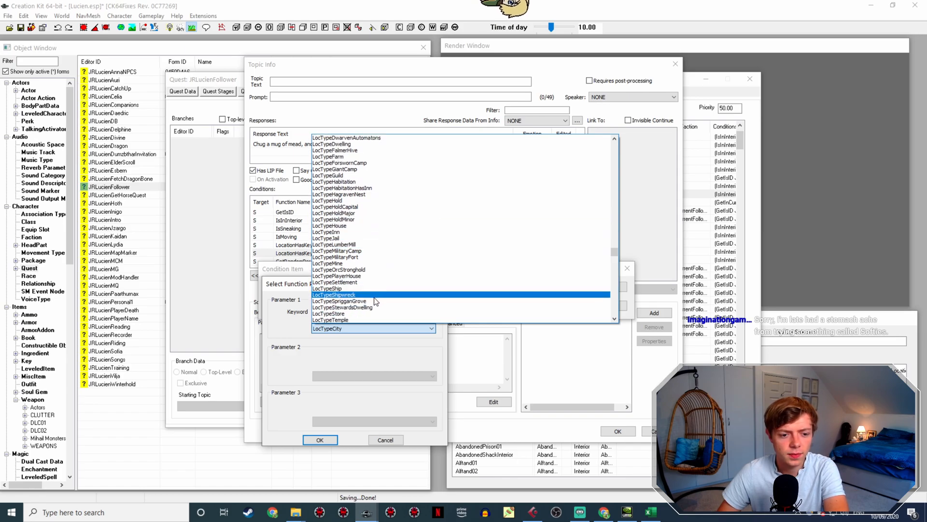
{"action": "scroll", "coordinate": [364, 315], "scroll_direction": "down", "scroll_amount": 1}
{"action": "left_click", "coordinate": [369, 312]}
{"action": "left_click", "coordinate": [320, 440]}
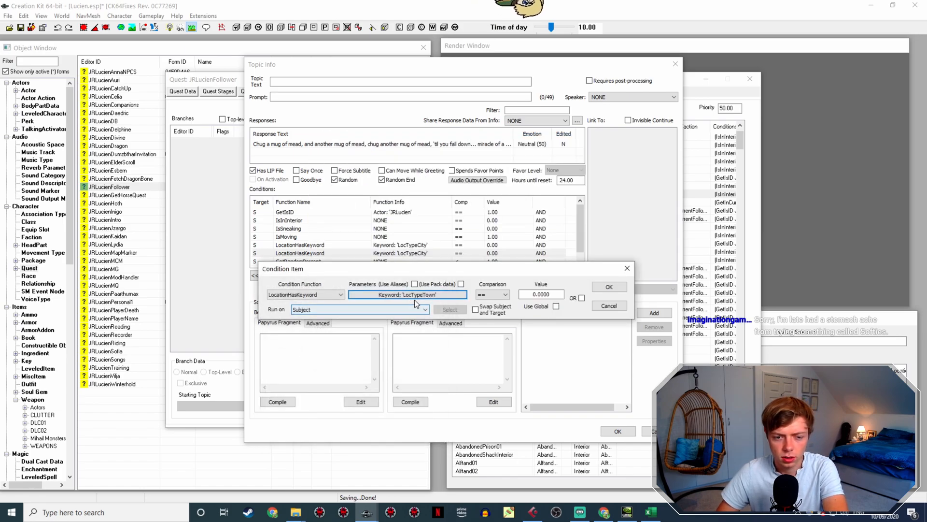
{"action": "left_click", "coordinate": [607, 289]}
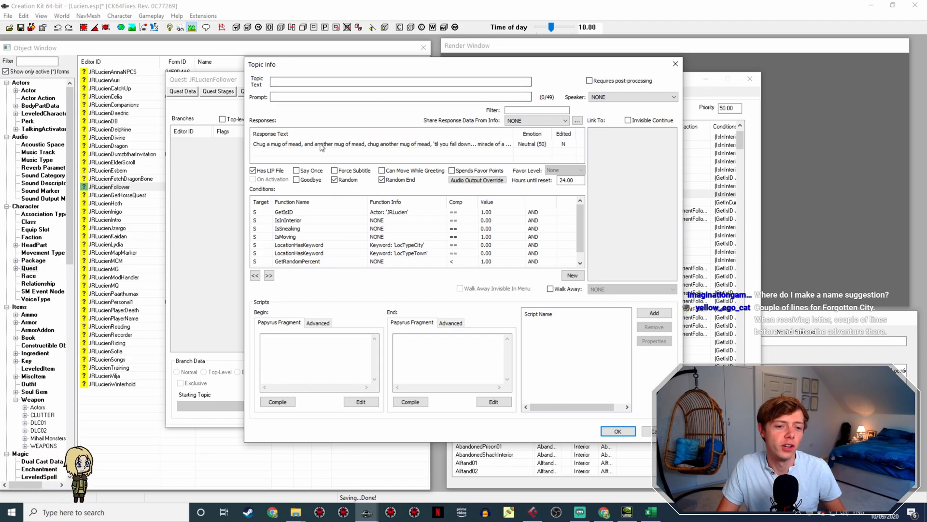
Step: Replace the "Chug a mug of mead" response text with the opening "Ooh, "
{"action": "double_click", "coordinate": [350, 144]}
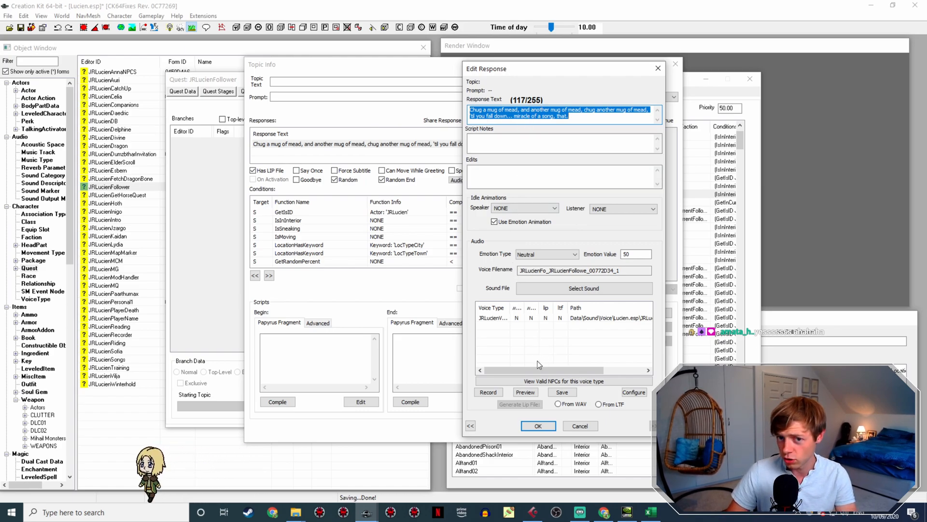
{"action": "left_click", "coordinate": [539, 425]}
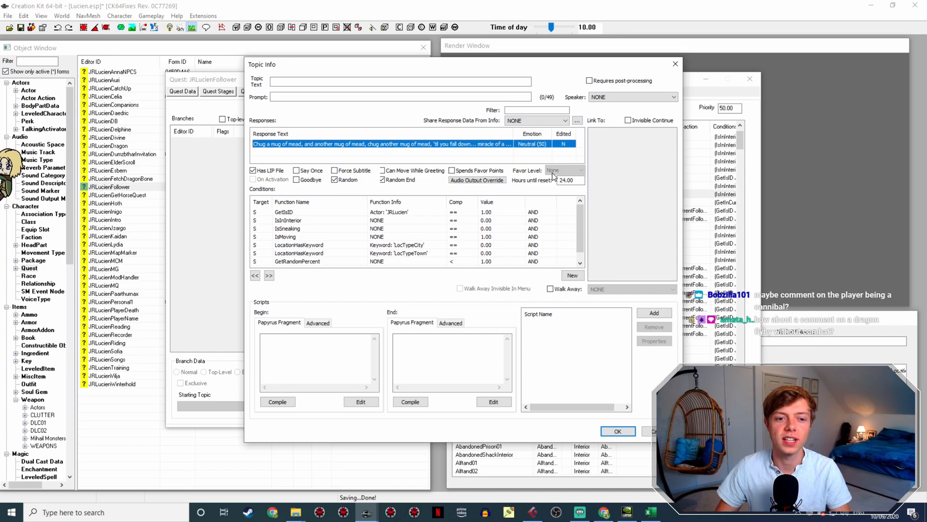
{"action": "double_click", "coordinate": [468, 143]}
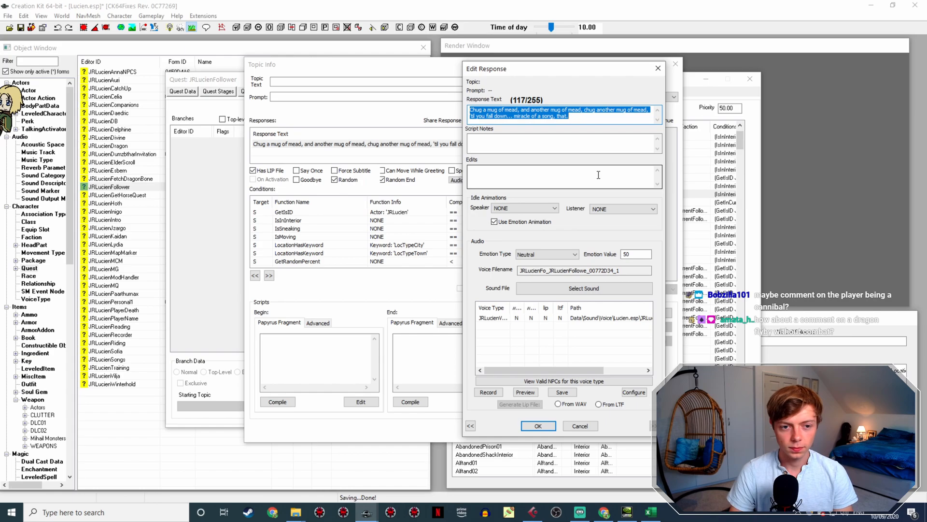
{"action": "type", "text": "O"}
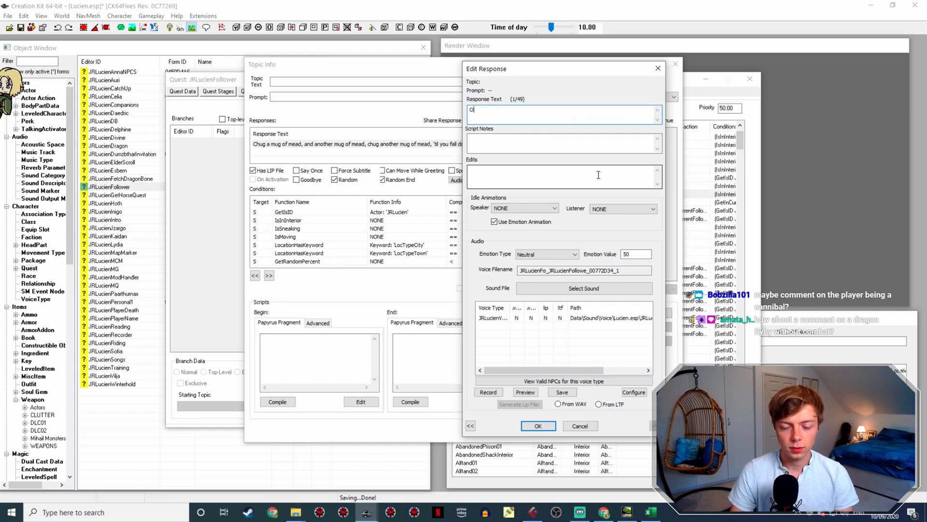
{"action": "type", "text": "oh, "}
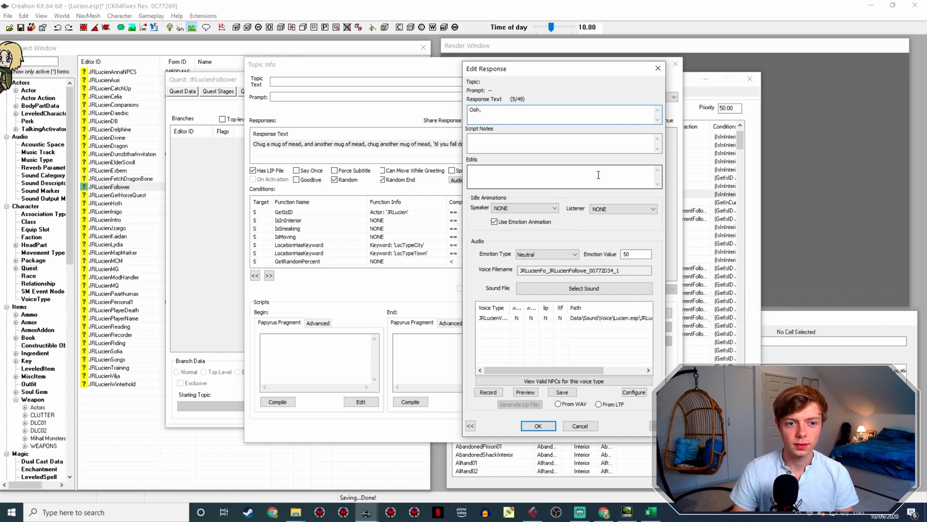
{"action": "type", "text": "stone i"}
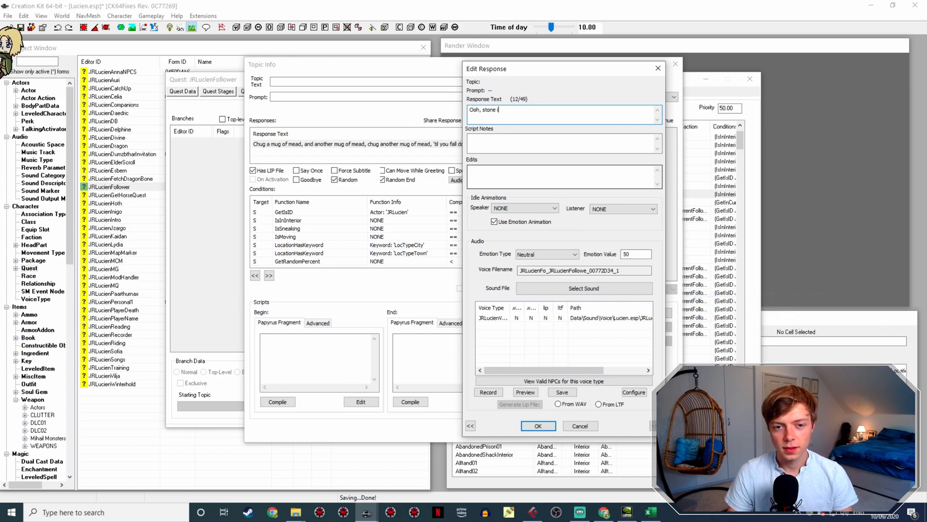
{"action": "type", "text": "n my shoe"}
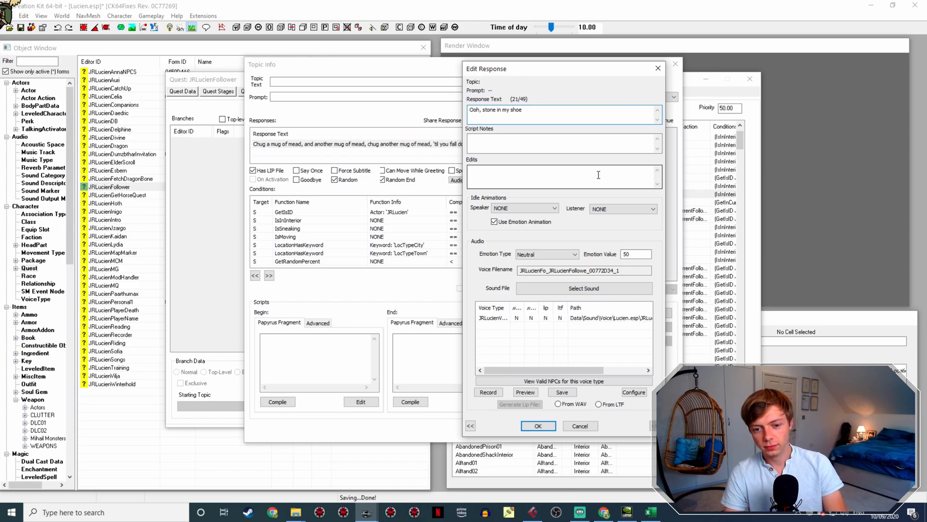
{"action": "key", "text": "BackSpace"}
{"action": "key", "text": "BackSpace"}
{"action": "key", "text": "BackSpace"}
{"action": "key", "text": "BackSpace"}
{"action": "key", "text": "BackSpace"}
{"action": "key", "text": "BackSpace"}
{"action": "key", "text": "BackSpace"}
{"action": "key", "text": "BackSpace"}
{"action": "key", "text": "BackSpace"}
{"action": "key", "text": "BackSpace"}
{"action": "key", "text": "BackSpace"}
{"action": "key", "text": "BackSpace"}
{"action": "key", "text": "BackSpace"}
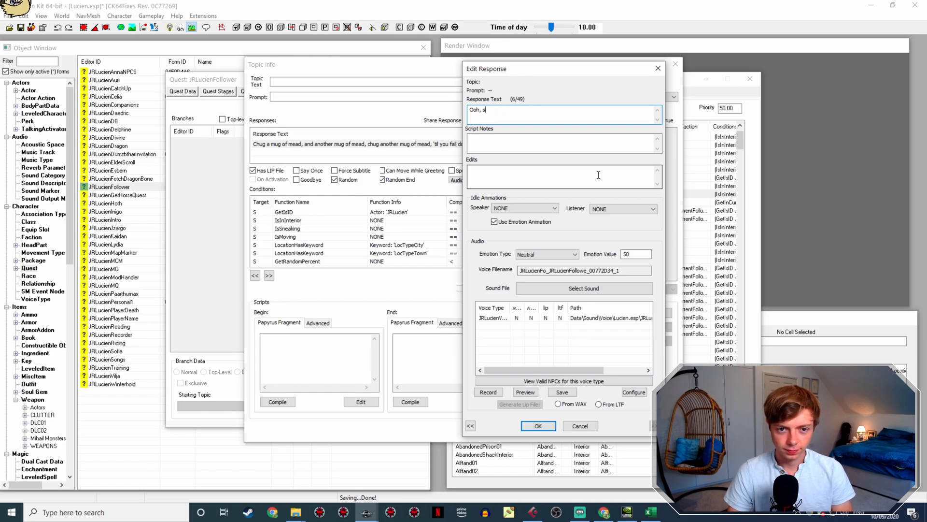
{"action": "key", "text": "BackSpace"}
Step: Complete the response text as "Ooh, hang on, that's not comfortable. Stone in my shoe. Always the worst." and accept it
{"action": "type", "text": "hang on,"}
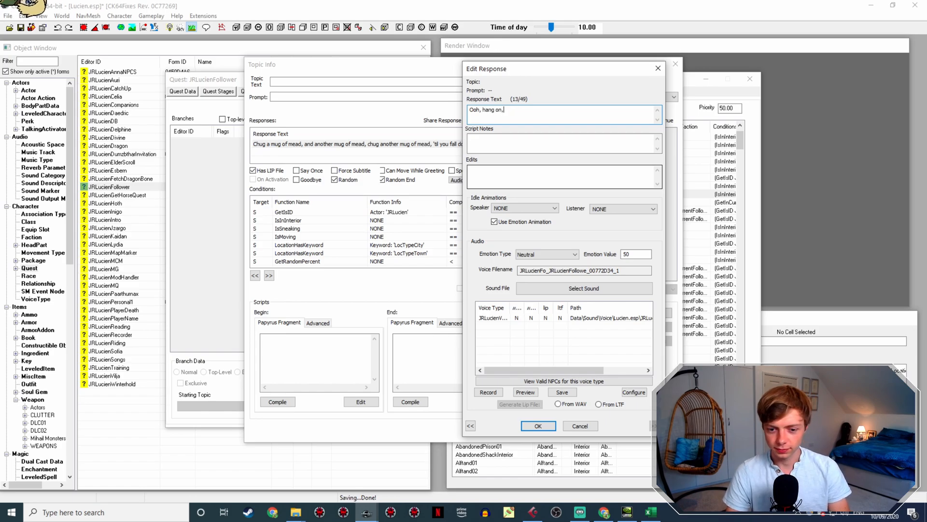
{"action": "type", "text": " that's n"}
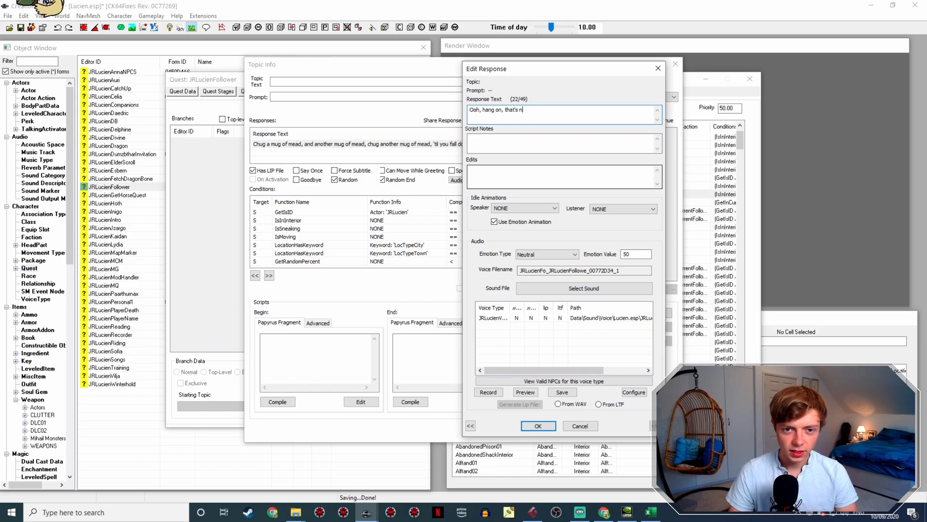
{"action": "type", "text": "ot comfortabl"}
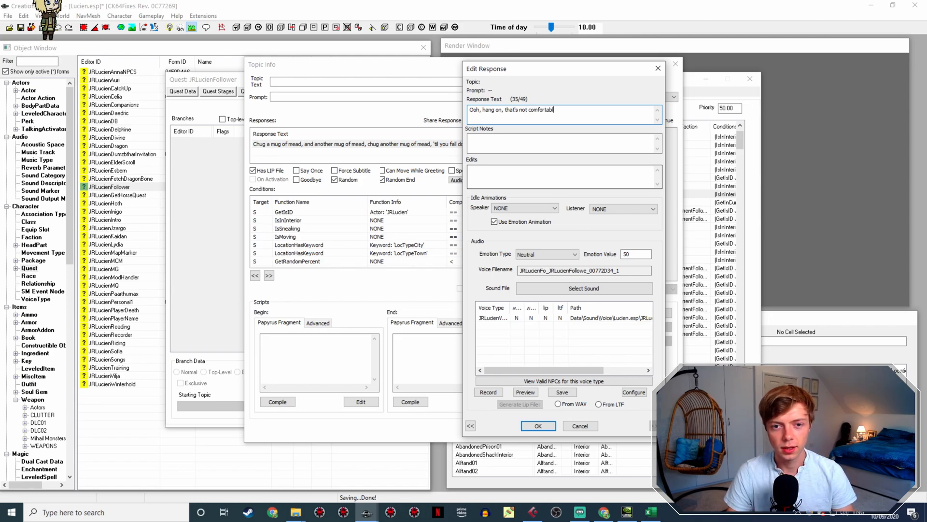
{"action": "type", "text": "e. Stone in my"}
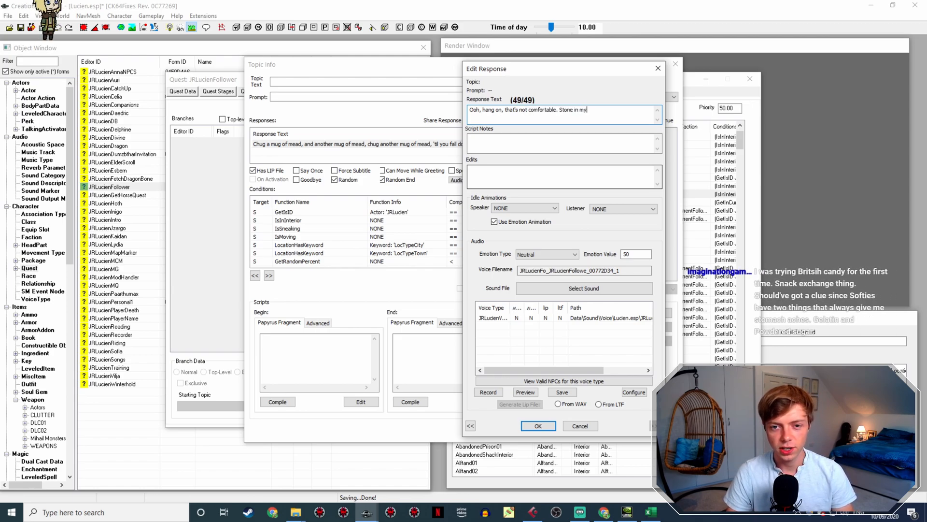
{"action": "type", "text": " shoe. "}
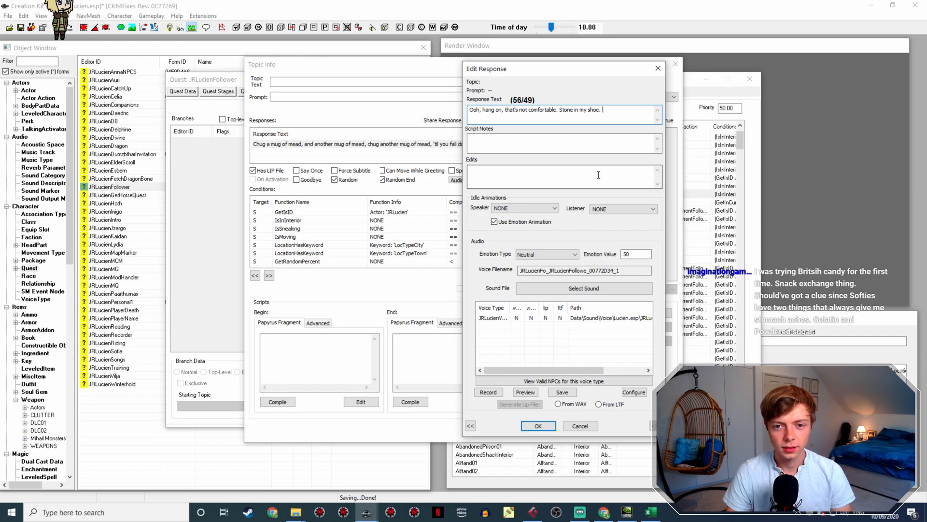
{"action": "type", "text": "Always the worst."}
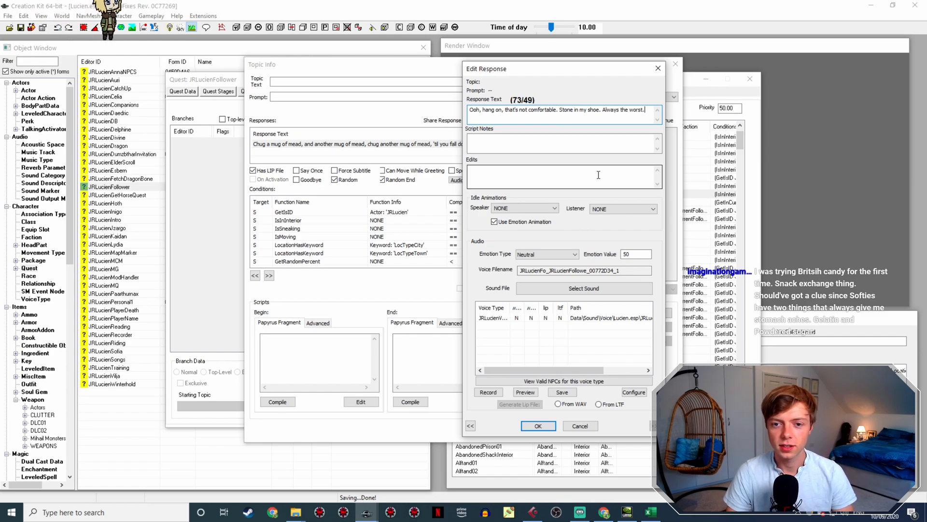
{"action": "left_click", "coordinate": [539, 425]}
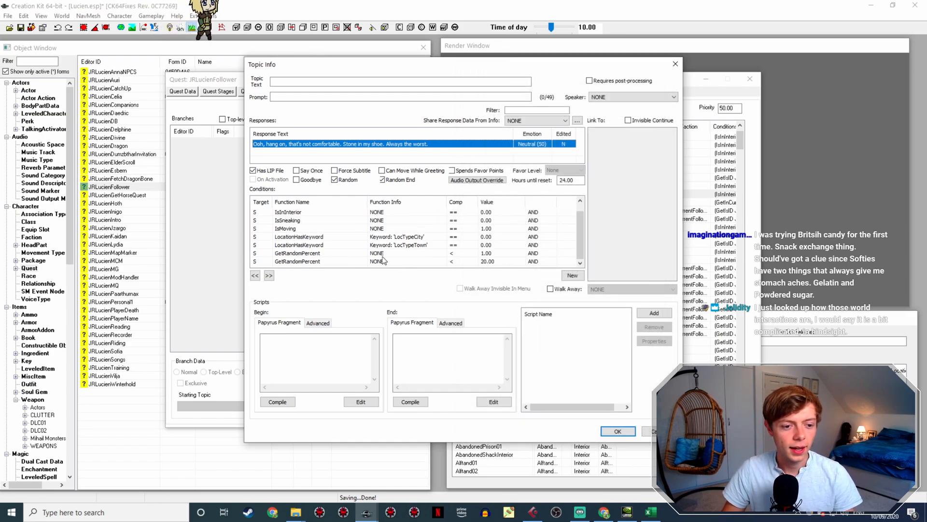
Step: Start a new condition for the info and choose GetEquippedItemType as its function
{"action": "scroll", "coordinate": [381, 261], "scroll_direction": "down", "scroll_amount": 1}
{"action": "right_click", "coordinate": [316, 271]}
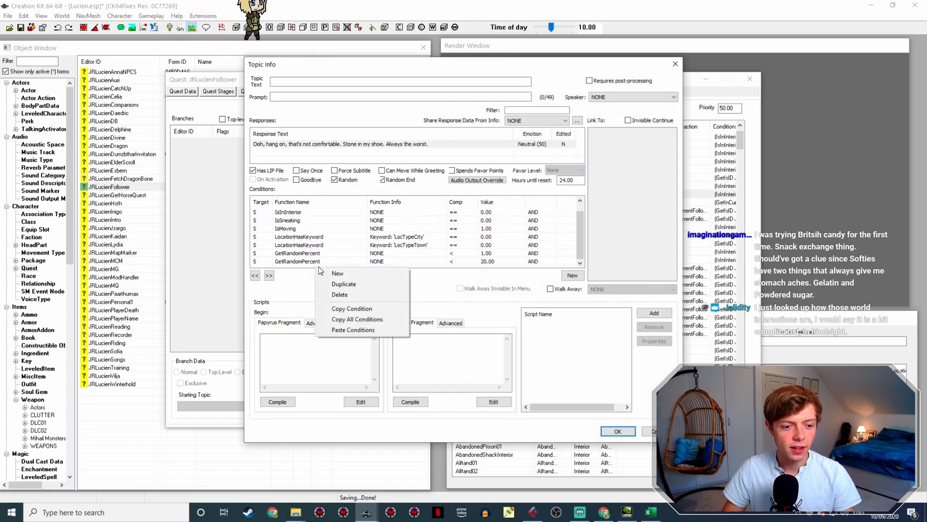
{"action": "left_click", "coordinate": [333, 276]}
{"action": "left_click", "coordinate": [324, 308]}
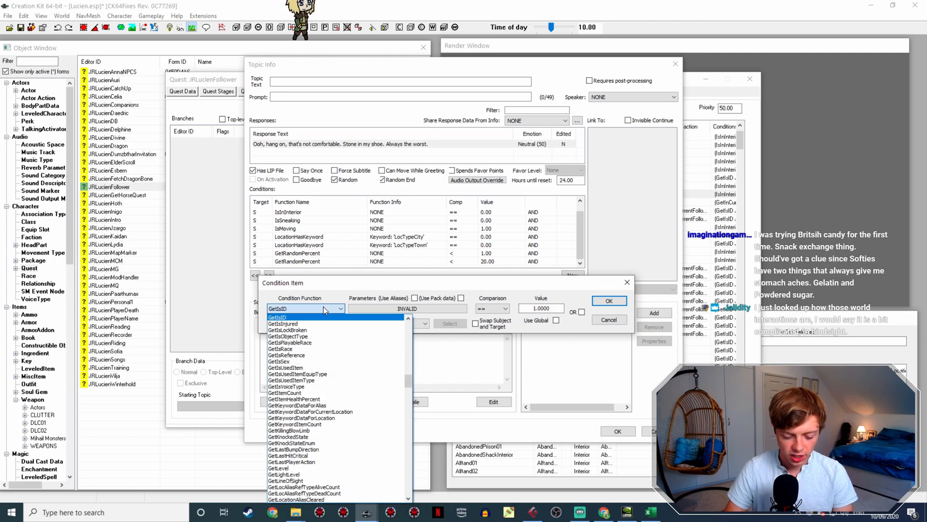
{"action": "type", "text": "getequipped"}
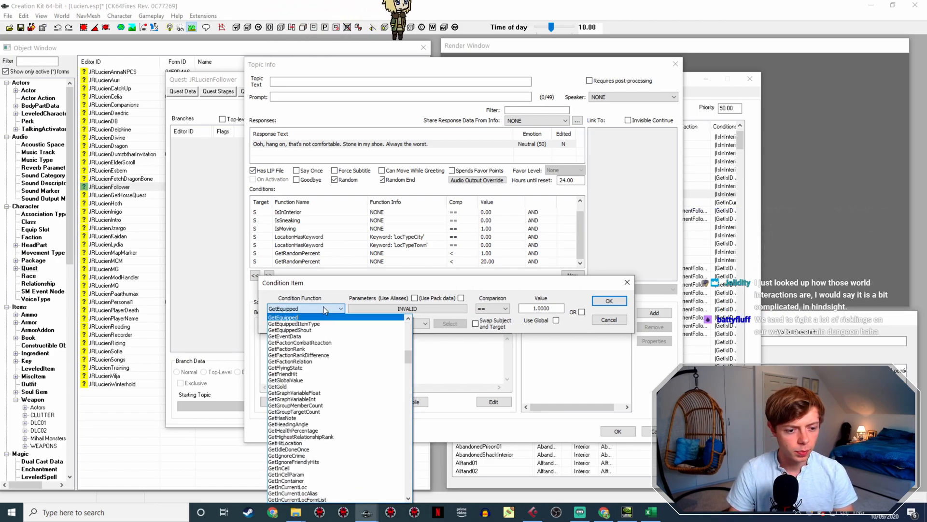
{"action": "type", "text": "i"}
{"action": "key", "text": "Return"}
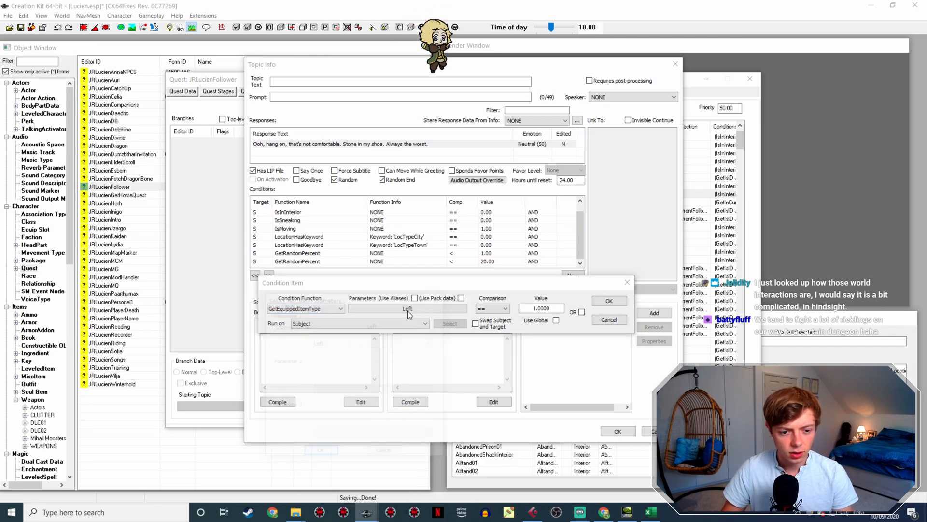
{"action": "left_click", "coordinate": [408, 310]}
{"action": "left_click", "coordinate": [388, 342]}
{"action": "left_click", "coordinate": [338, 350]}
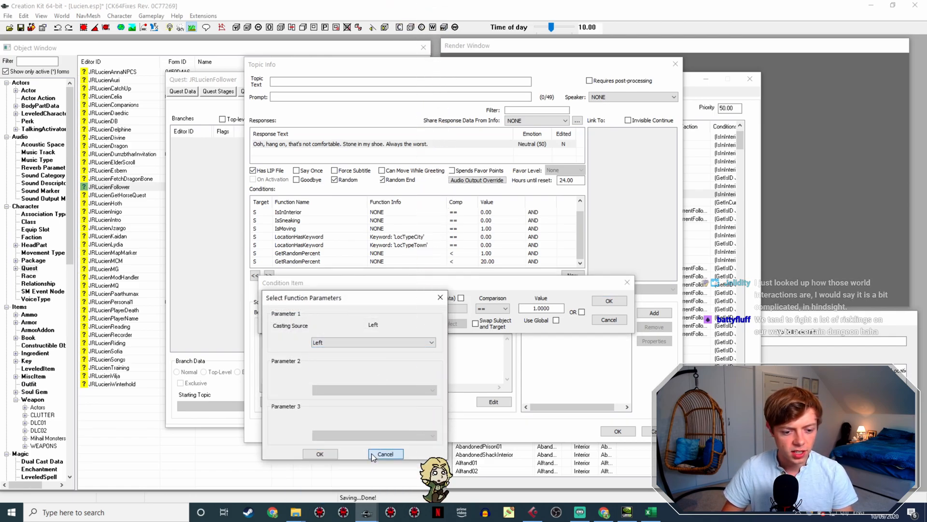
{"action": "left_click", "coordinate": [372, 453]}
Step: Change the new condition's function to GetEquipped and look over the neighbouring functions
{"action": "left_click", "coordinate": [319, 310]}
{"action": "scroll", "coordinate": [319, 346], "scroll_direction": "up", "scroll_amount": 2}
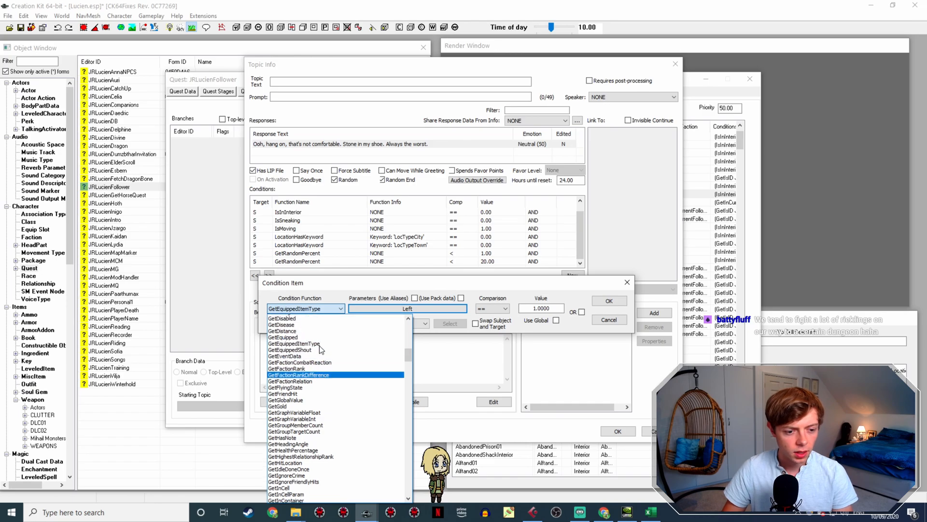
{"action": "type", "text": "g"}
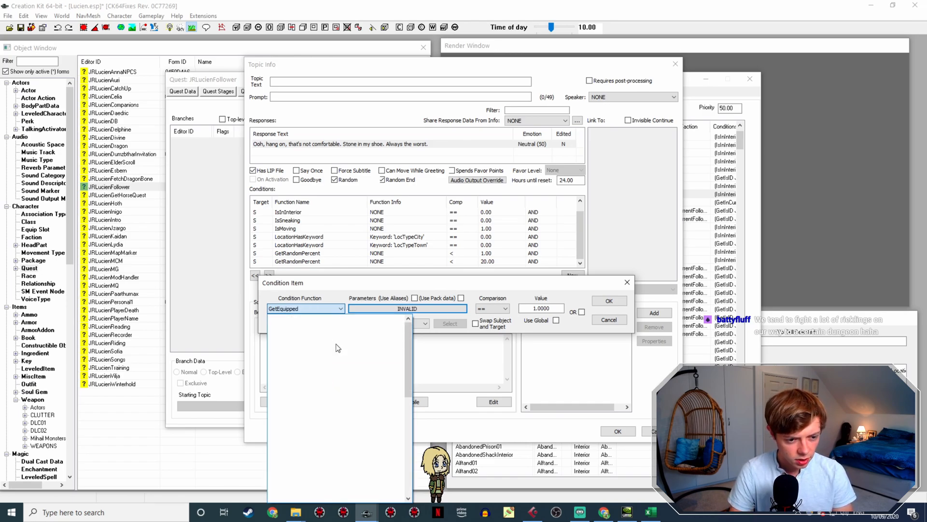
{"action": "key", "text": "Up"}
{"action": "key", "text": "Down"}
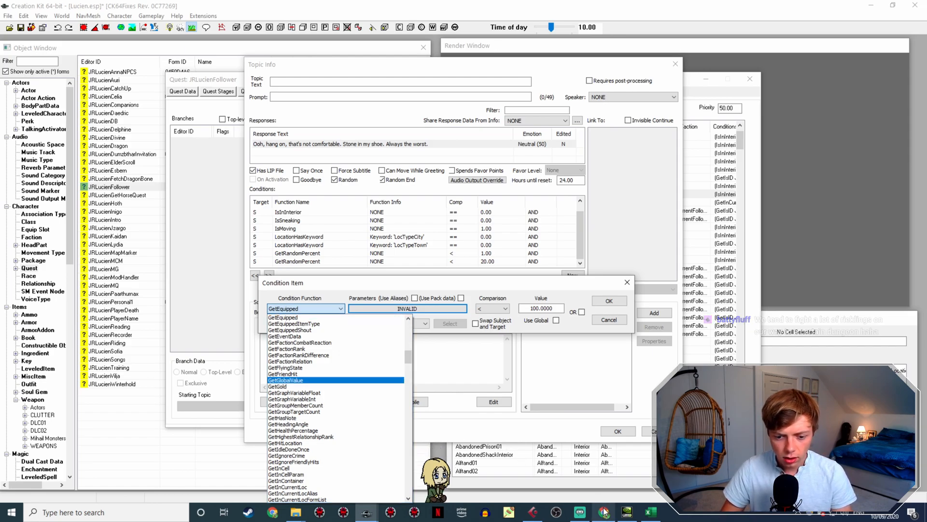
Step: Switch to Chrome and search Google for "creation kit get equipped armor"
{"action": "left_click", "coordinate": [605, 513]}
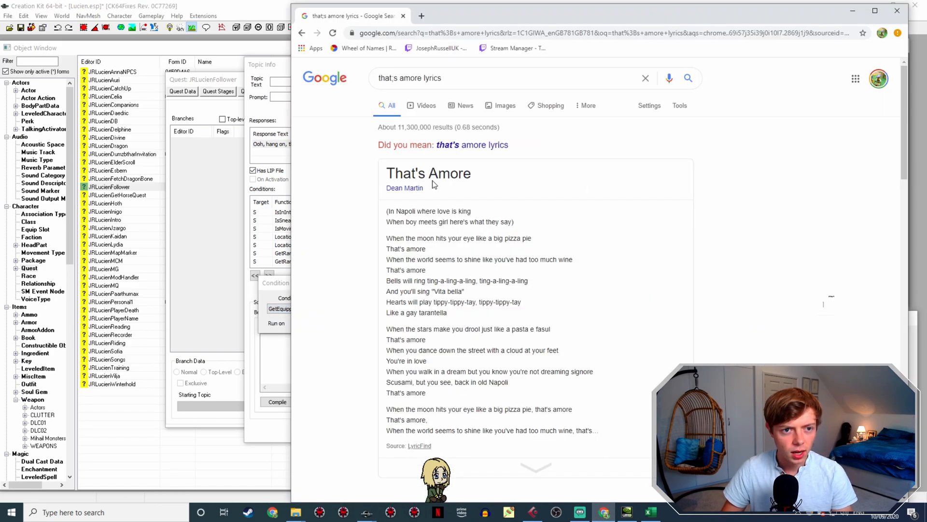
{"action": "left_click", "coordinate": [431, 35]}
{"action": "type", "text": "creatio"}
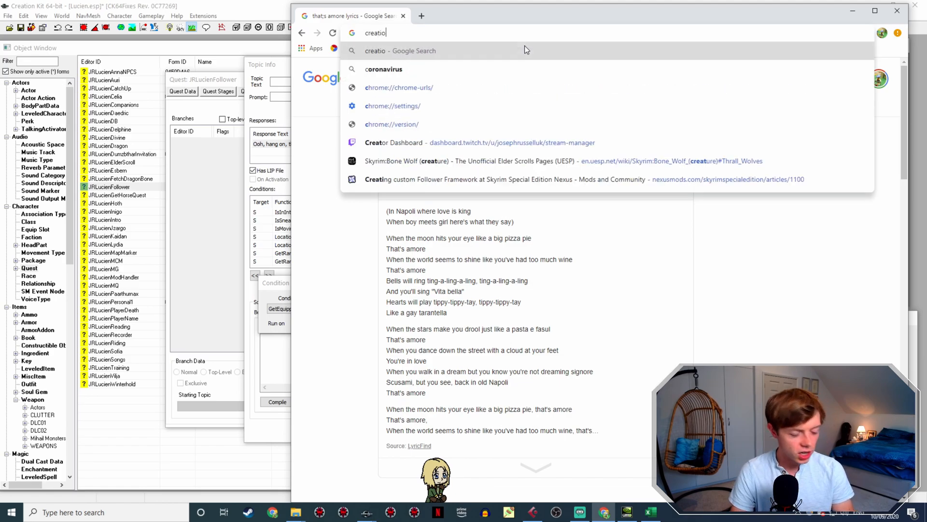
{"action": "type", "text": "n kit get equippe"}
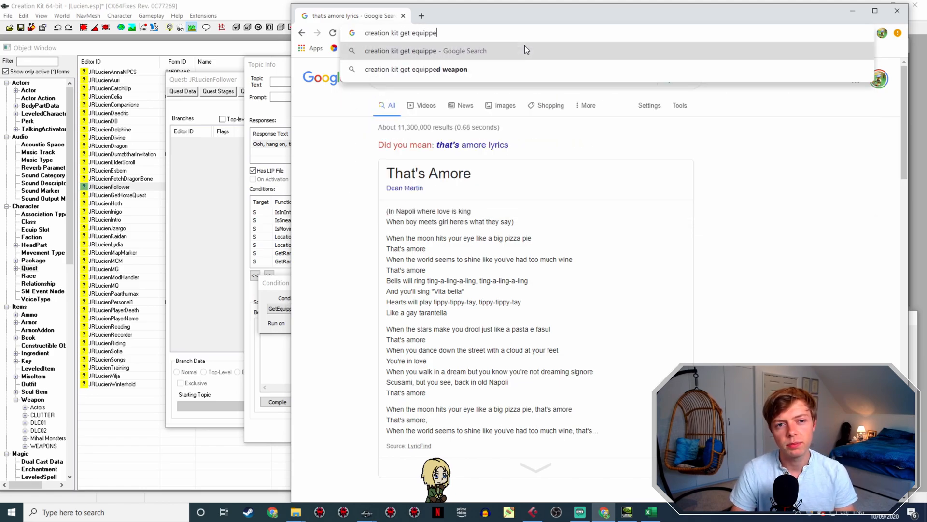
{"action": "type", "text": "d armor"}
{"action": "key", "text": "Return"}
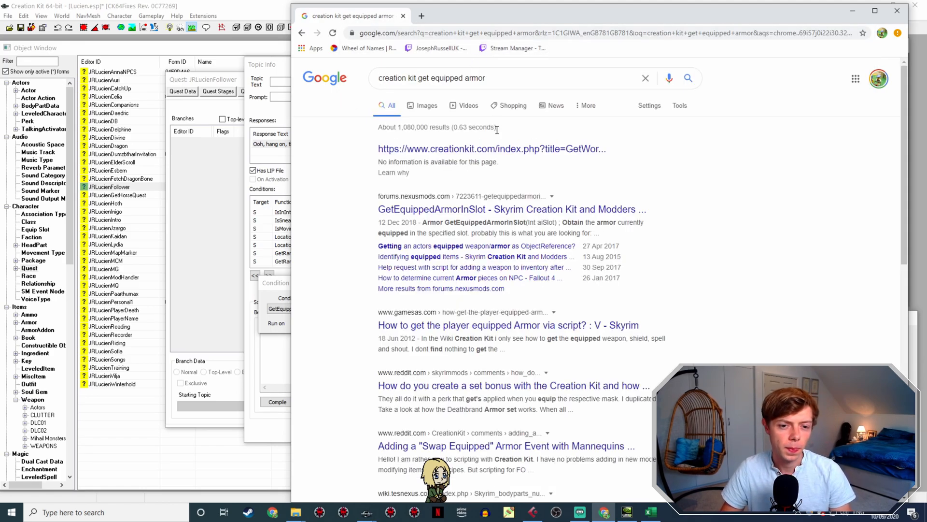
Step: Open the creationkit.com result on GetWornForm and read through its syntax, parameters and example
{"action": "left_click", "coordinate": [516, 150]}
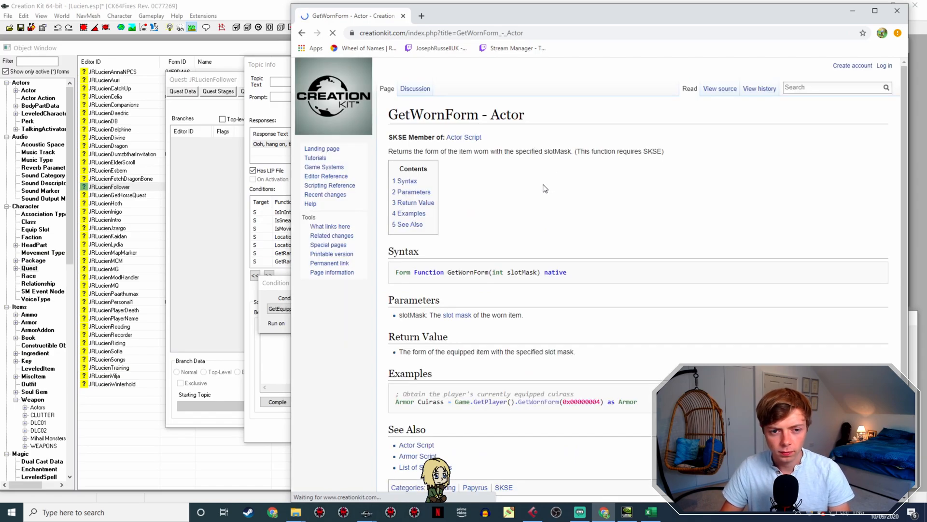
{"action": "scroll", "coordinate": [696, 147], "scroll_direction": "down", "scroll_amount": 3}
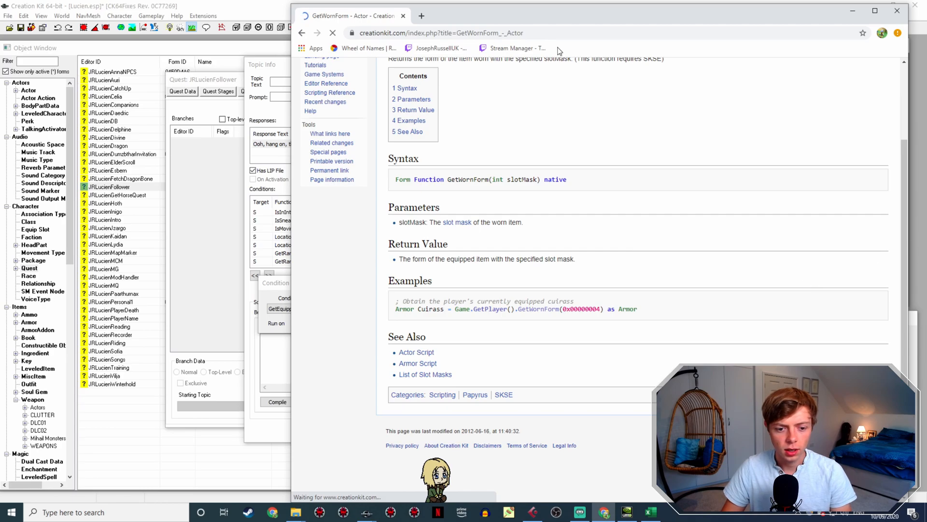
{"action": "scroll", "coordinate": [676, 121], "scroll_direction": "up", "scroll_amount": 3}
Step: Search the Creation Kit wiki for "getequippedarmorinslot"
{"action": "left_click", "coordinate": [821, 87]}
{"action": "type", "text": "get"}
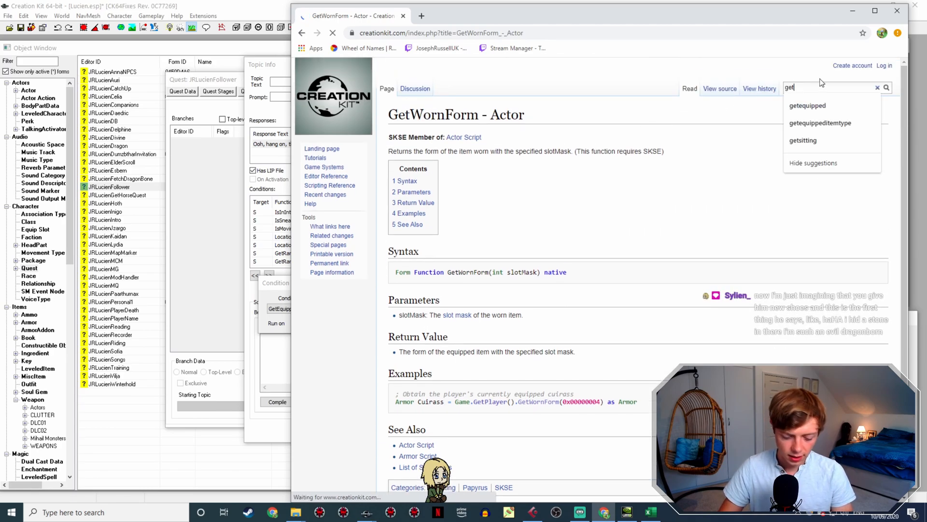
{"action": "type", "text": "equipp"}
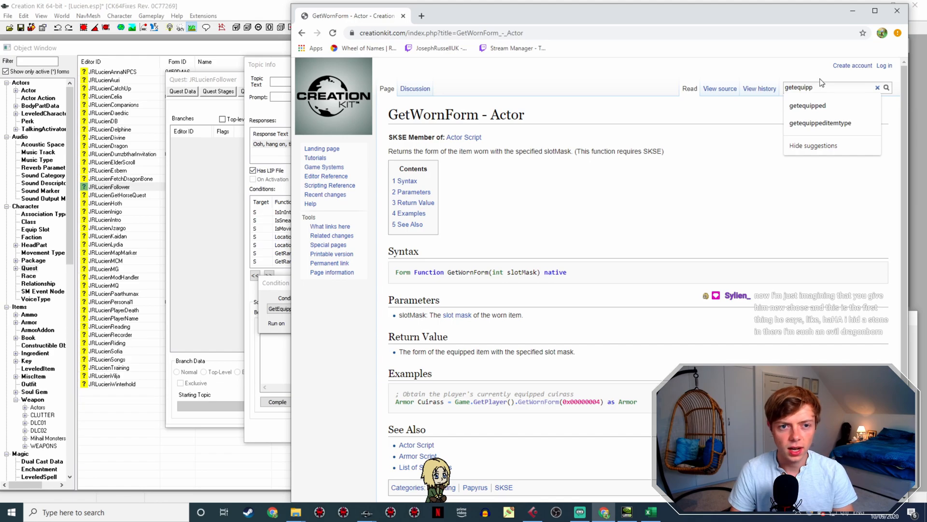
{"action": "left_click", "coordinate": [305, 36]}
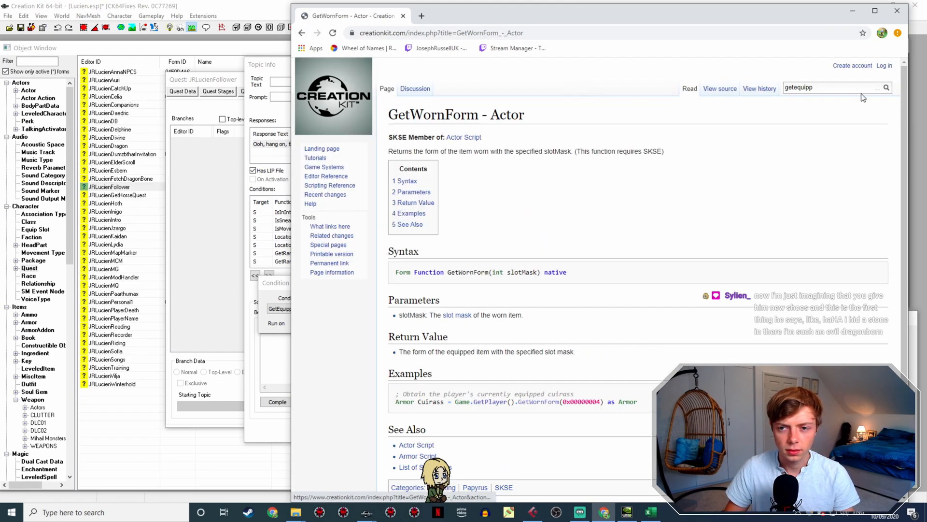
{"action": "left_click", "coordinate": [842, 89]}
{"action": "type", "text": "pedarmorinslot"}
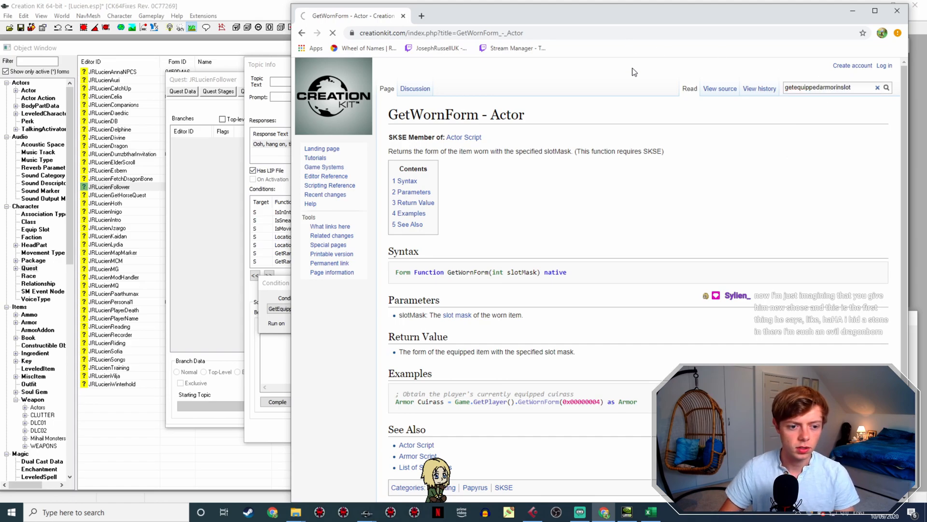
Step: Return to the Creation Kit and check the condition function list for a function covering equipped armor
{"action": "left_click", "coordinate": [282, 278]}
{"action": "left_click", "coordinate": [309, 311]}
{"action": "scroll", "coordinate": [319, 320], "scroll_direction": "up", "scroll_amount": 1}
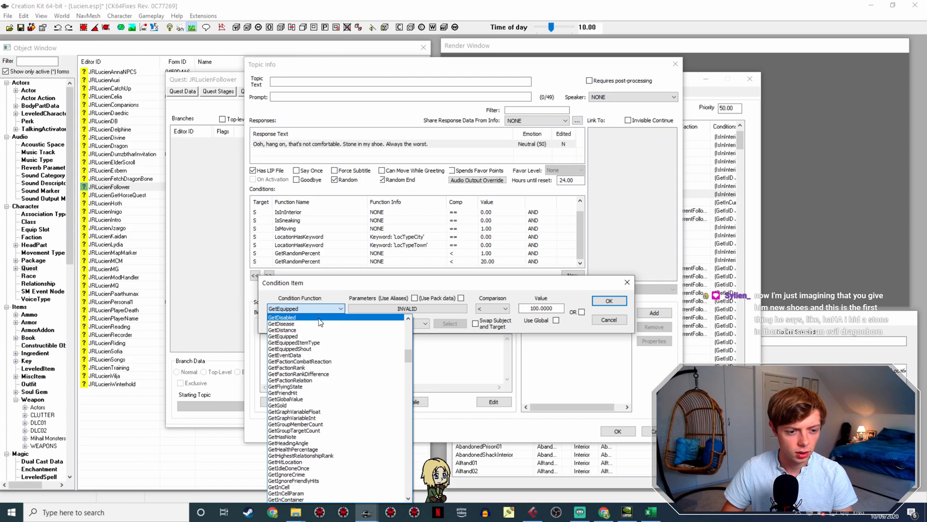
{"action": "left_click", "coordinate": [326, 309]}
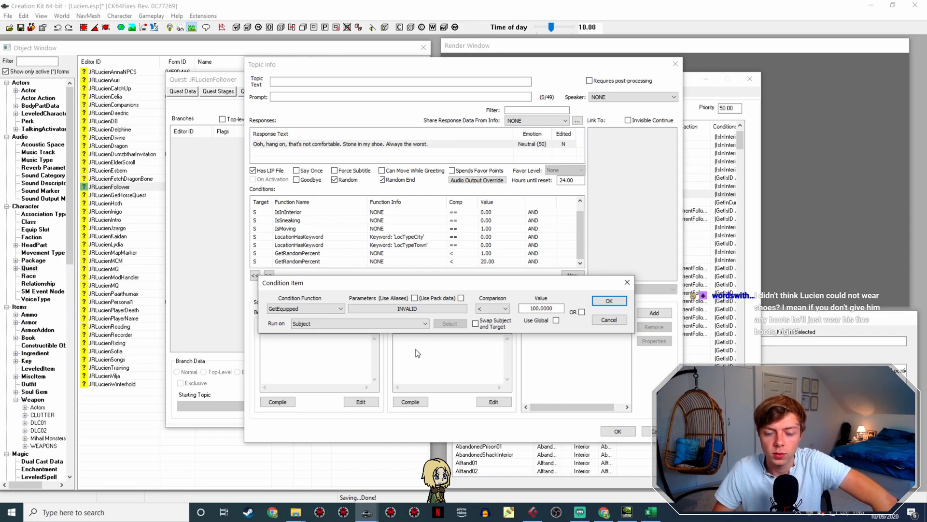
Step: Switch to Chrome, check the wiki search results, and go back to the Google results for equipped armor
{"action": "left_click", "coordinate": [603, 513]}
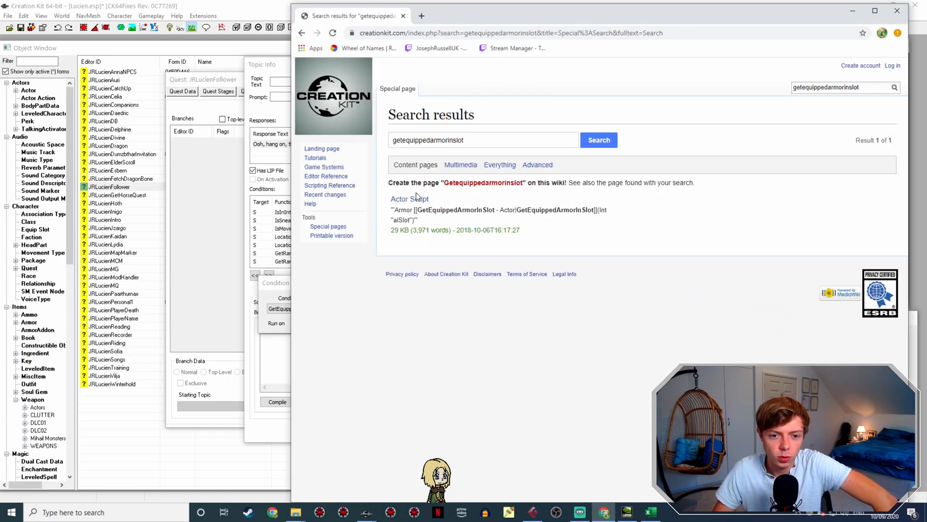
{"action": "left_click", "coordinate": [303, 33]}
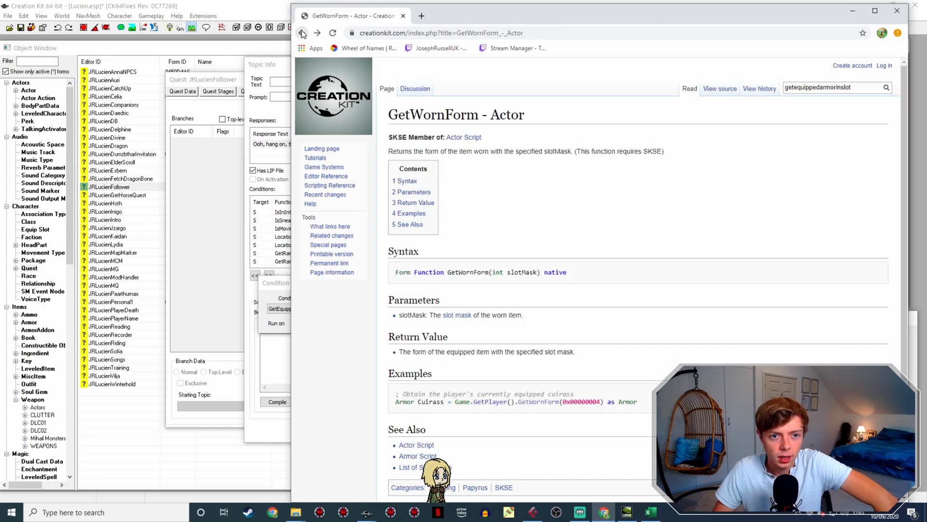
{"action": "left_click", "coordinate": [303, 34]}
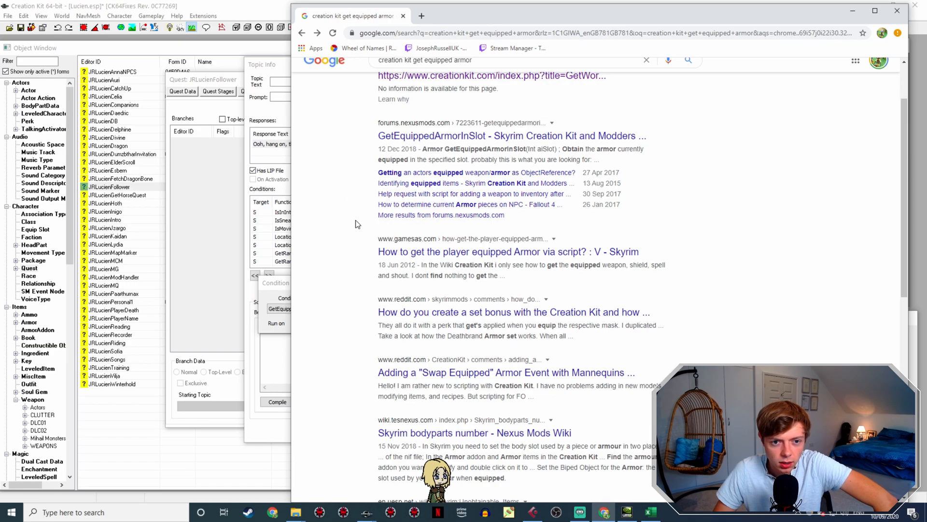
{"action": "scroll", "coordinate": [358, 224], "scroll_direction": "up", "scroll_amount": 2}
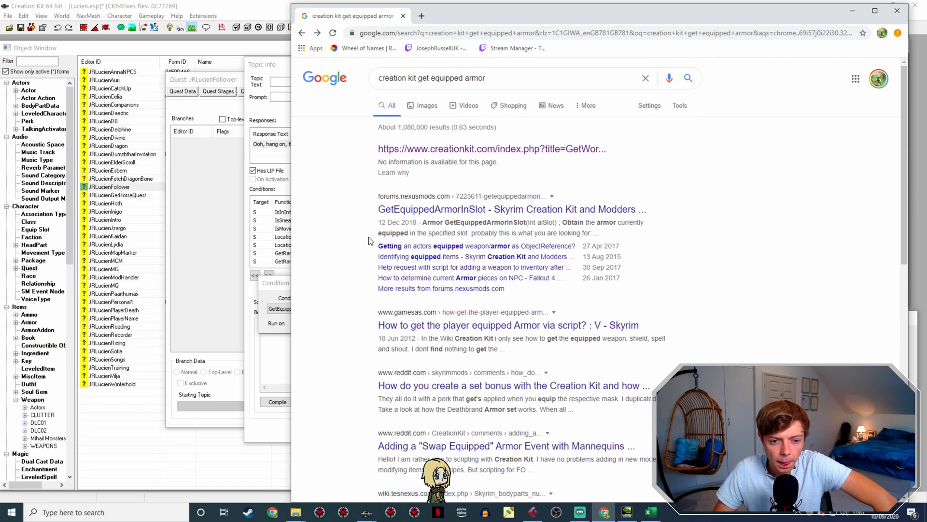
Step: Open the Nexus forum thread "Identifying equipped items" and read through its replies
{"action": "left_click", "coordinate": [402, 268]}
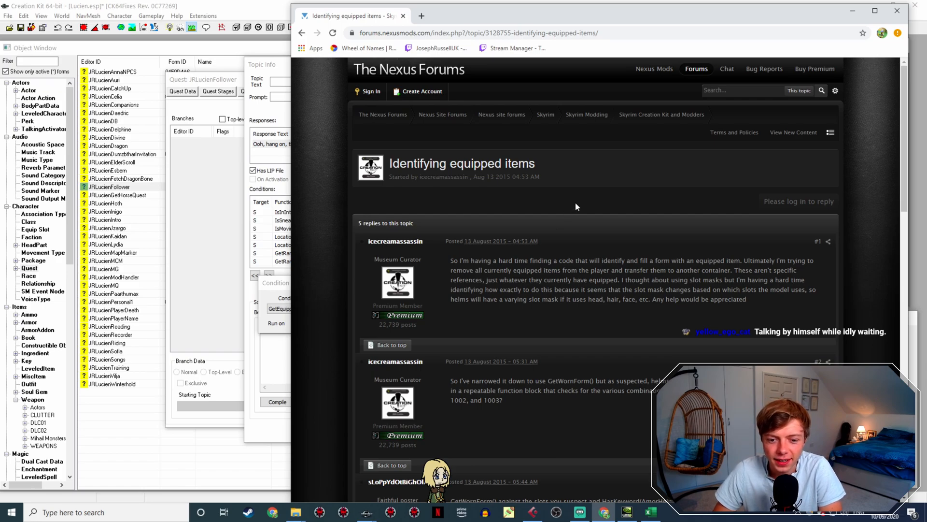
{"action": "scroll", "coordinate": [575, 202], "scroll_direction": "down", "scroll_amount": 6}
{"action": "scroll", "coordinate": [576, 202], "scroll_direction": "down", "scroll_amount": 3}
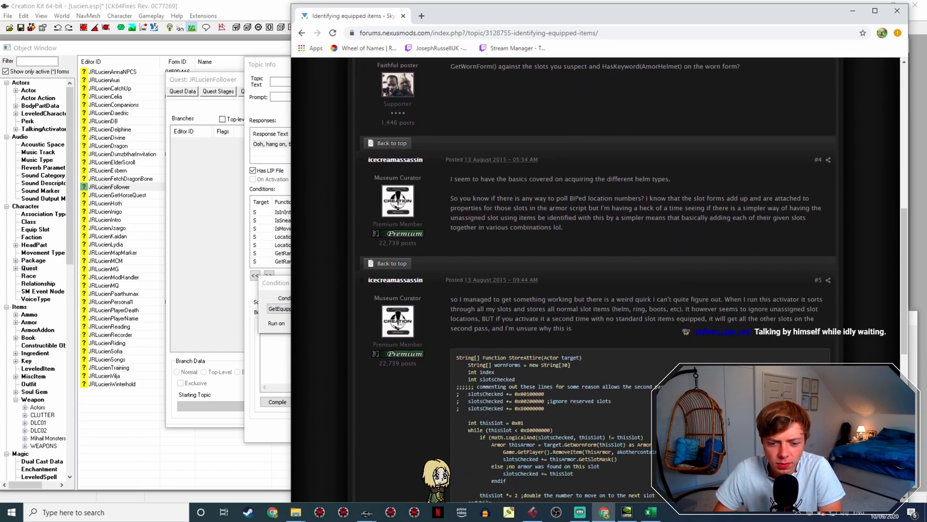
{"action": "scroll", "coordinate": [576, 203], "scroll_direction": "down", "scroll_amount": 7}
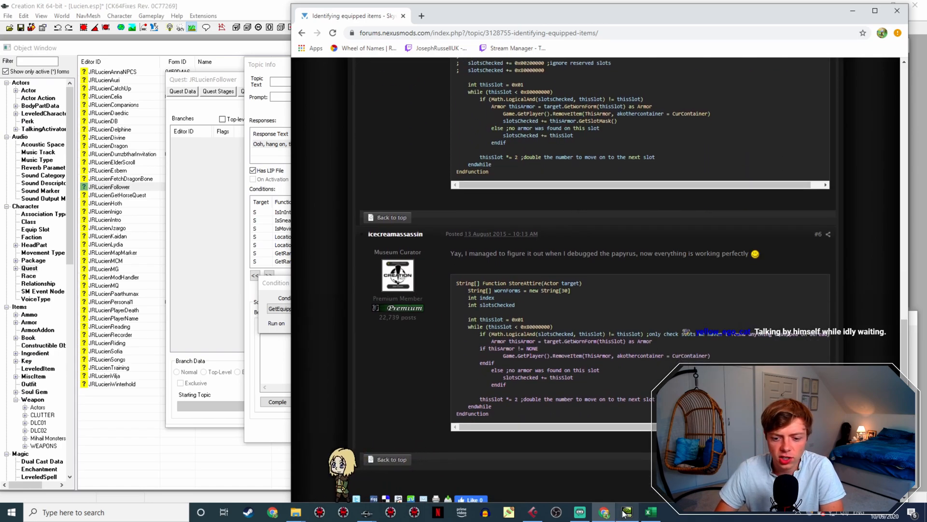
Step: Search for "creation kit conditions list" in a new browser tab and open the wiki's Condition Functions page
{"action": "left_click", "coordinate": [422, 16]}
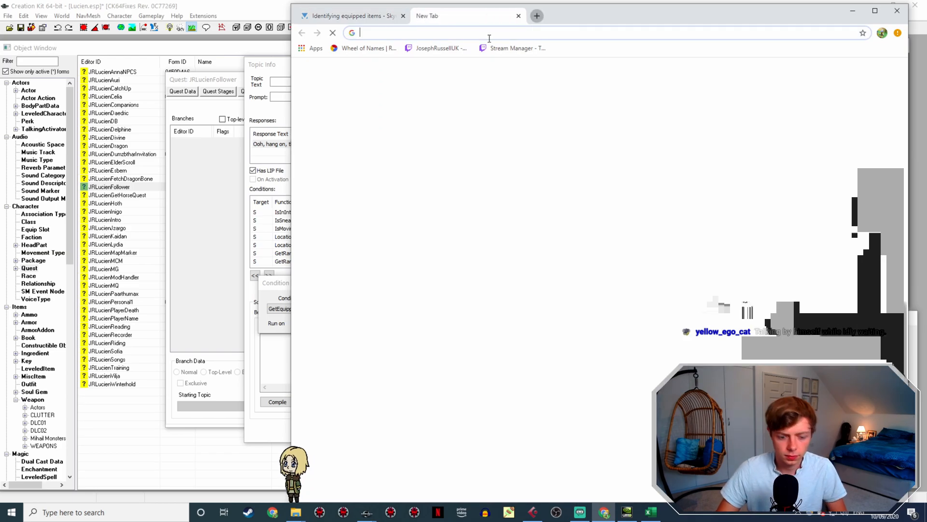
{"action": "type", "text": "creation kit con"}
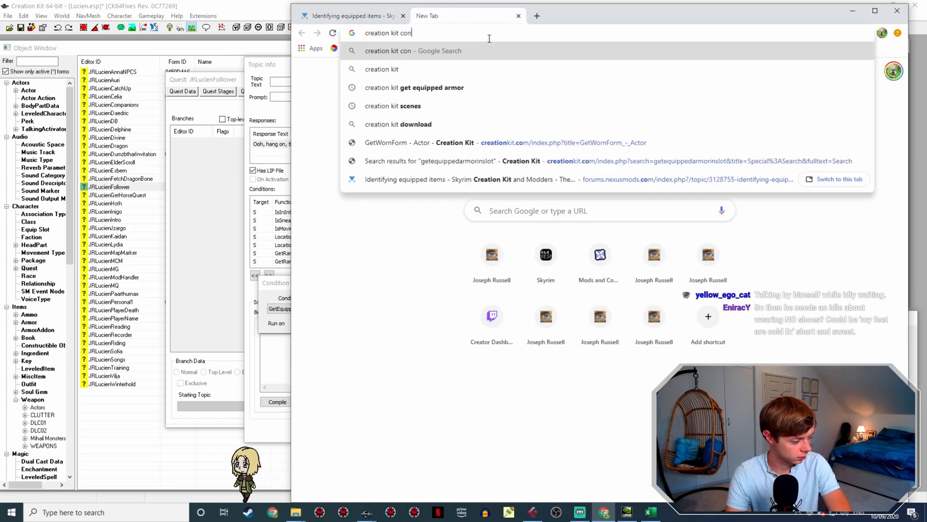
{"action": "type", "text": "ditions list"}
{"action": "key", "text": "Return"}
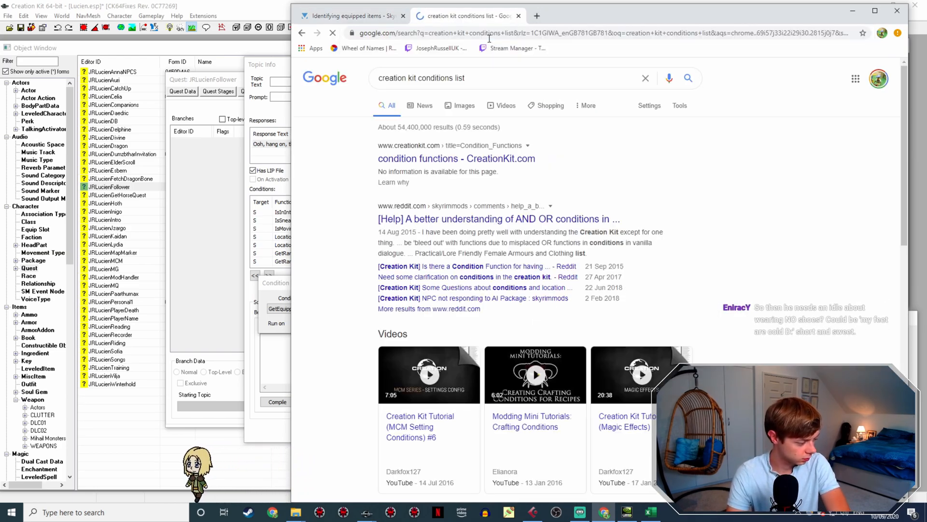
{"action": "left_click", "coordinate": [524, 161]}
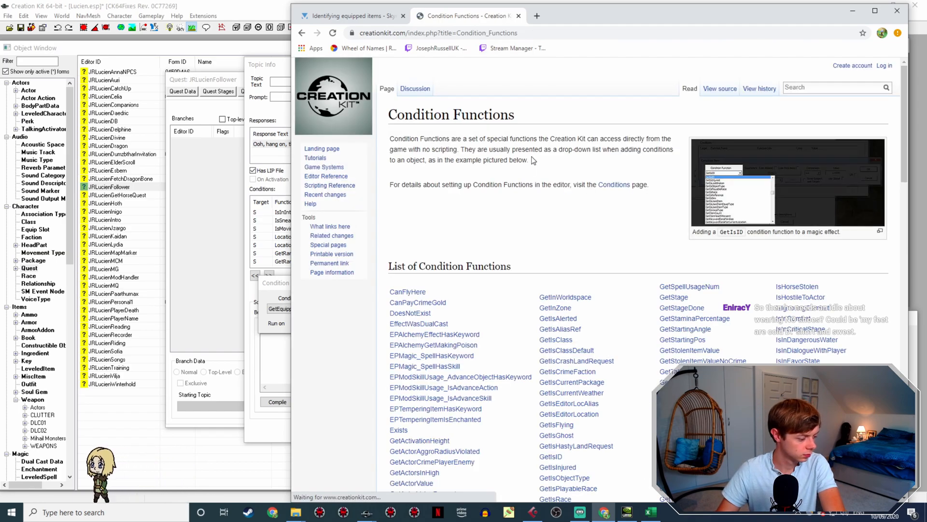
Step: Search the Condition Functions page for "arm" and "wea", clearing the search text after each
{"action": "key", "text": "ctrl+f"}
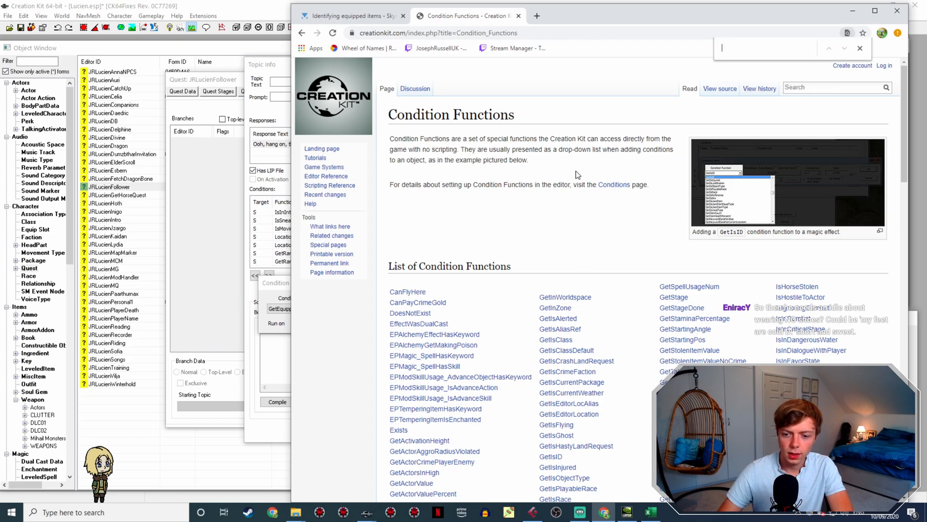
{"action": "type", "text": "arm"}
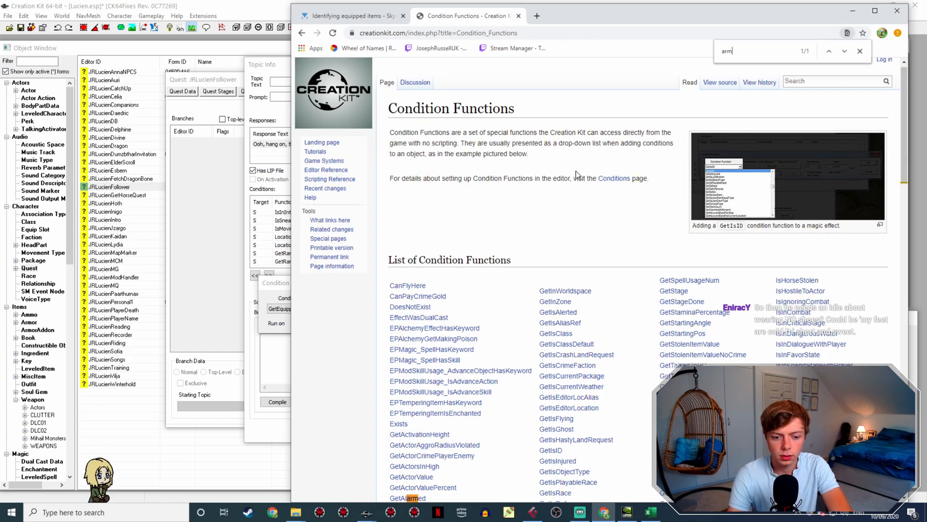
{"action": "key", "text": "BackSpace"}
{"action": "key", "text": "BackSpace"}
{"action": "key", "text": "BackSpace"}
{"action": "type", "text": "wea"}
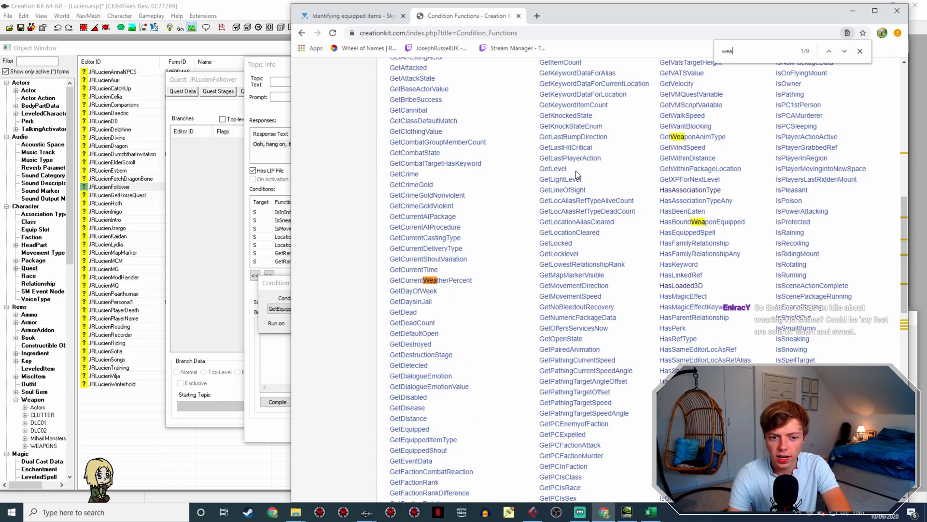
{"action": "key", "text": "BackSpace"}
{"action": "key", "text": "BackSpace"}
{"action": "key", "text": "BackSpace"}
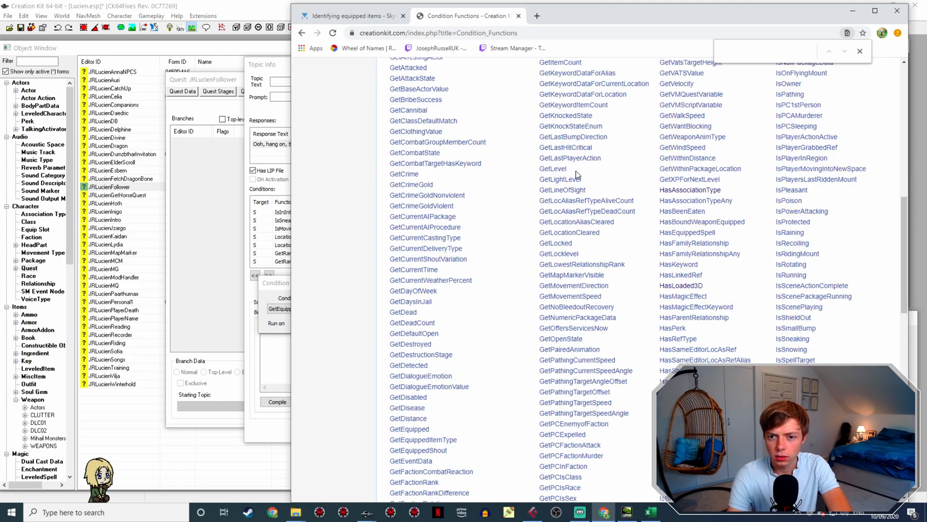
Step: Search the Condition Functions page for "slot" and "clot"
{"action": "type", "text": "slot"}
{"action": "key", "text": "BackSpace"}
{"action": "key", "text": "BackSpace"}
{"action": "key", "text": "BackSpace"}
{"action": "key", "text": "BackSpace"}
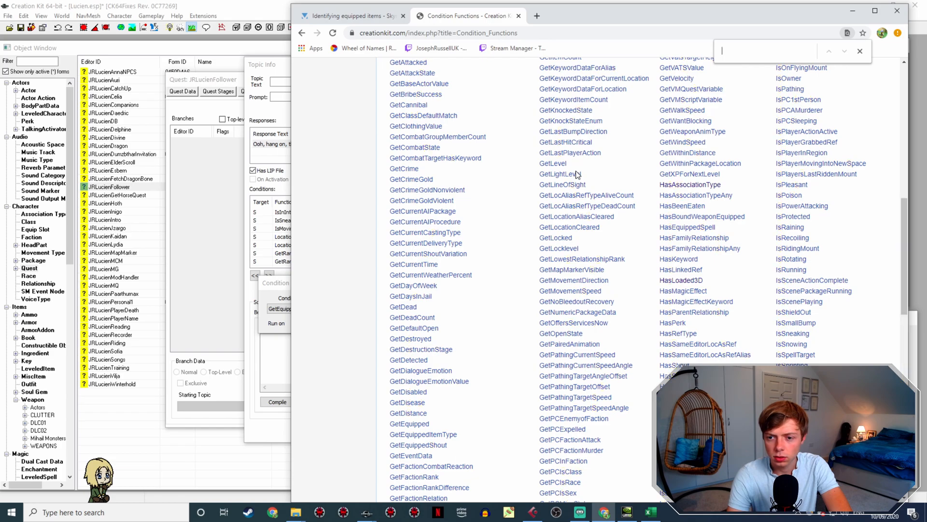
{"action": "type", "text": "clot"}
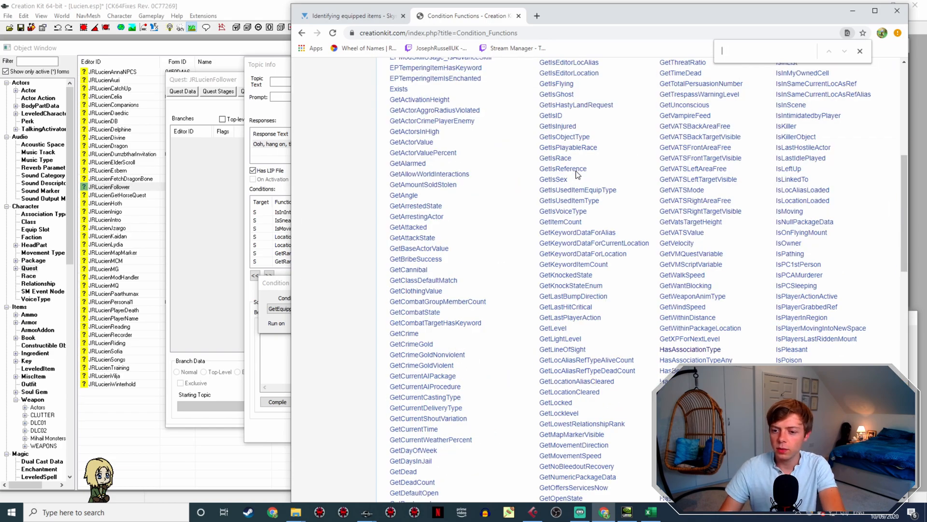
Step: Look through the list of condition functions and search it for "equip"
{"action": "scroll", "coordinate": [578, 175], "scroll_direction": "down", "scroll_amount": 4}
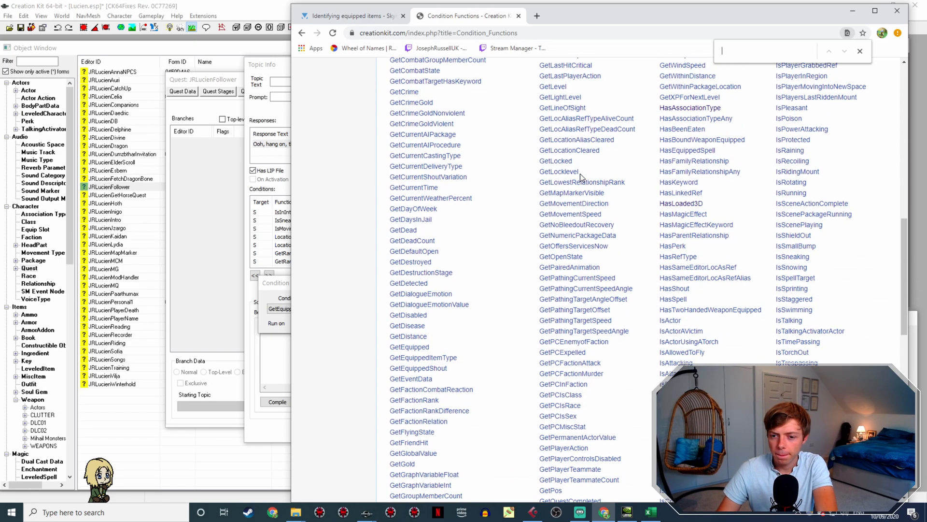
{"action": "scroll", "coordinate": [581, 177], "scroll_direction": "down", "scroll_amount": 4}
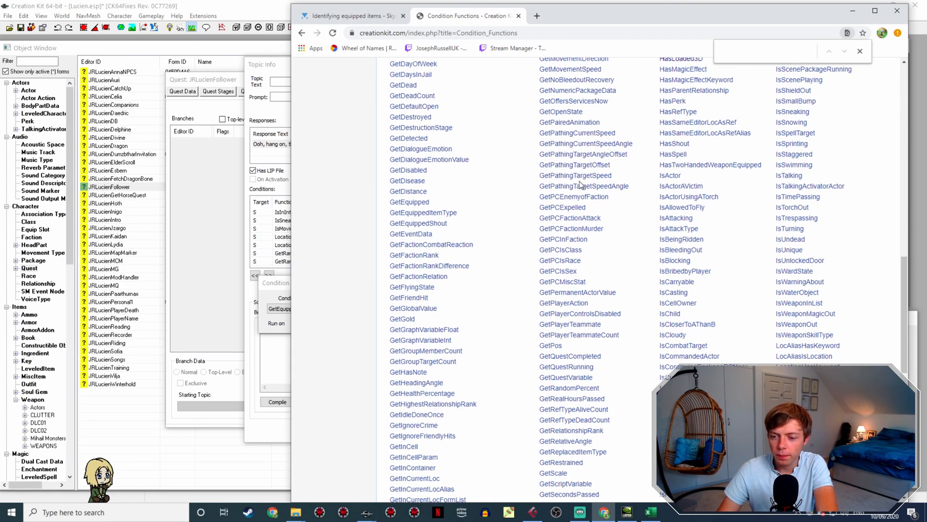
{"action": "scroll", "coordinate": [580, 184], "scroll_direction": "down", "scroll_amount": 2}
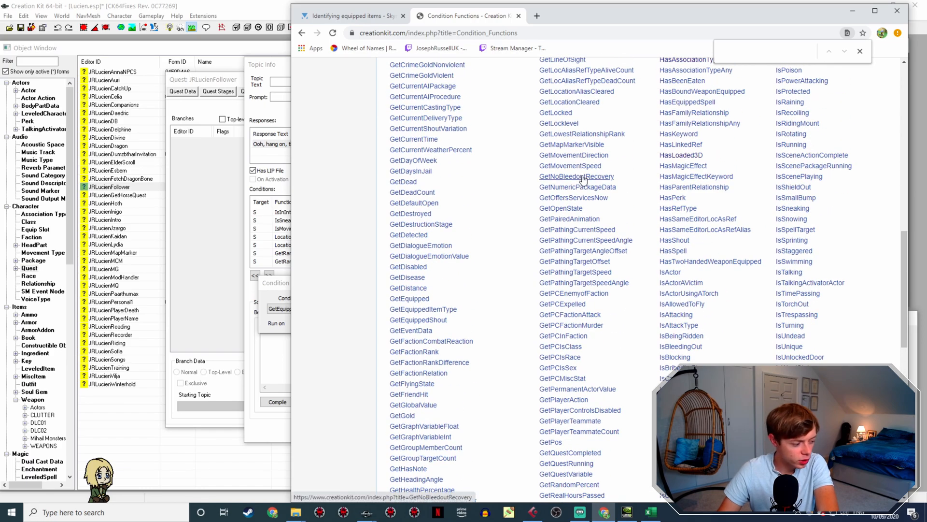
{"action": "scroll", "coordinate": [583, 174], "scroll_direction": "up", "scroll_amount": 8}
{"action": "scroll", "coordinate": [586, 159], "scroll_direction": "up", "scroll_amount": 6}
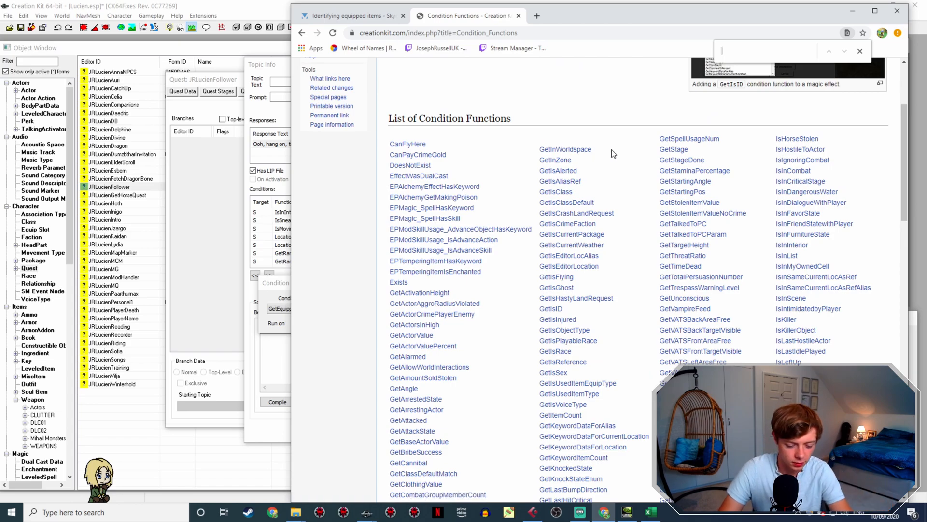
{"action": "type", "text": "equip"}
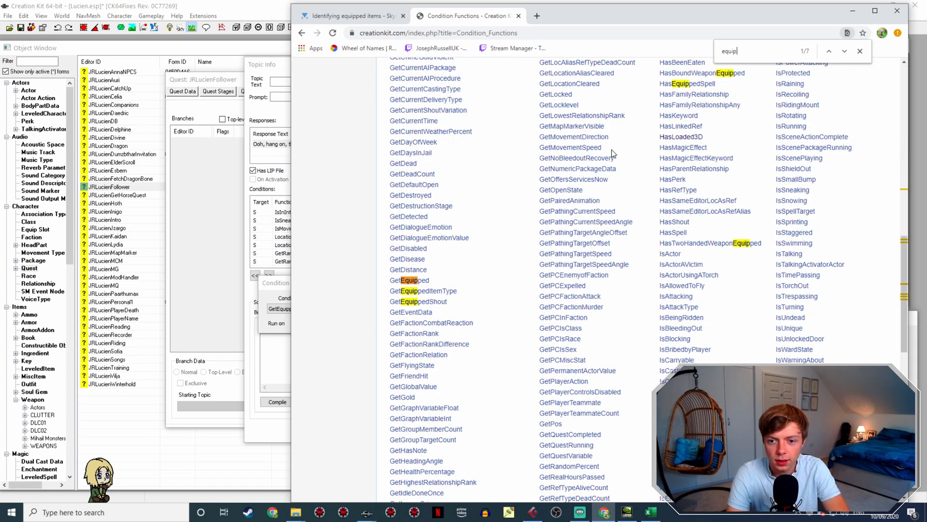
Step: Open the GetIsUsedItemEquipType page in a new browser tab, view it and return to the Condition Functions list
{"action": "scroll", "coordinate": [612, 153], "scroll_direction": "up", "scroll_amount": 6}
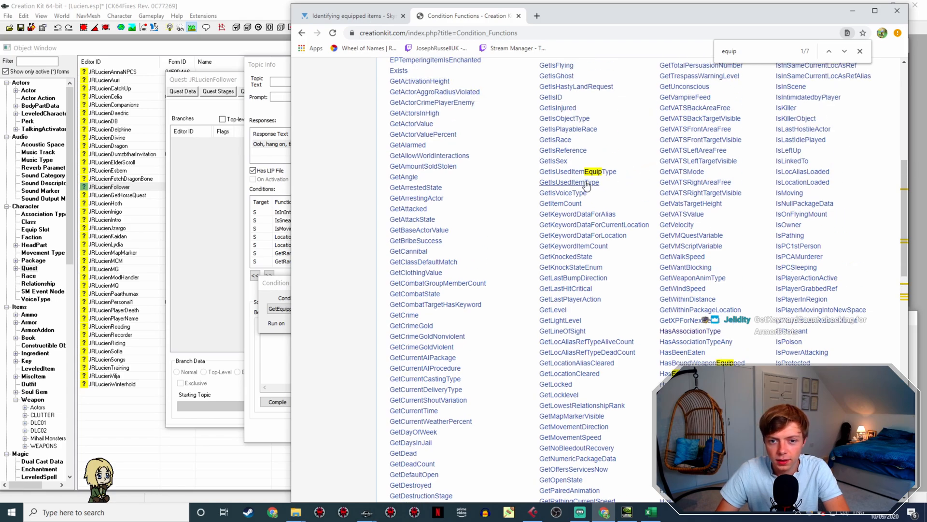
{"action": "right_click", "coordinate": [587, 173]}
{"action": "left_click", "coordinate": [596, 181]}
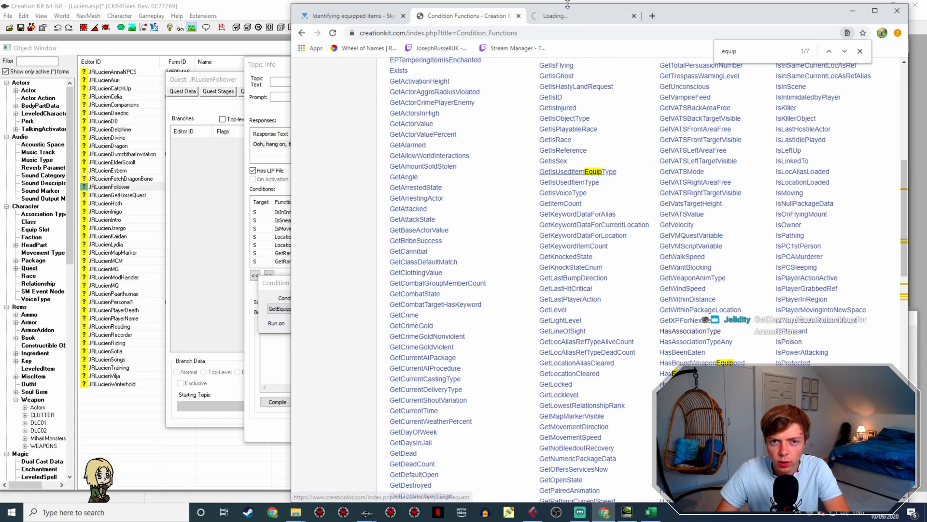
{"action": "left_click", "coordinate": [570, 16]}
{"action": "left_click", "coordinate": [450, 16]}
Step: Open the GetEquipped page in a new tab, read it and return to the Condition Functions list to check the remaining functions
{"action": "scroll", "coordinate": [746, 286], "scroll_direction": "up", "scroll_amount": 1}
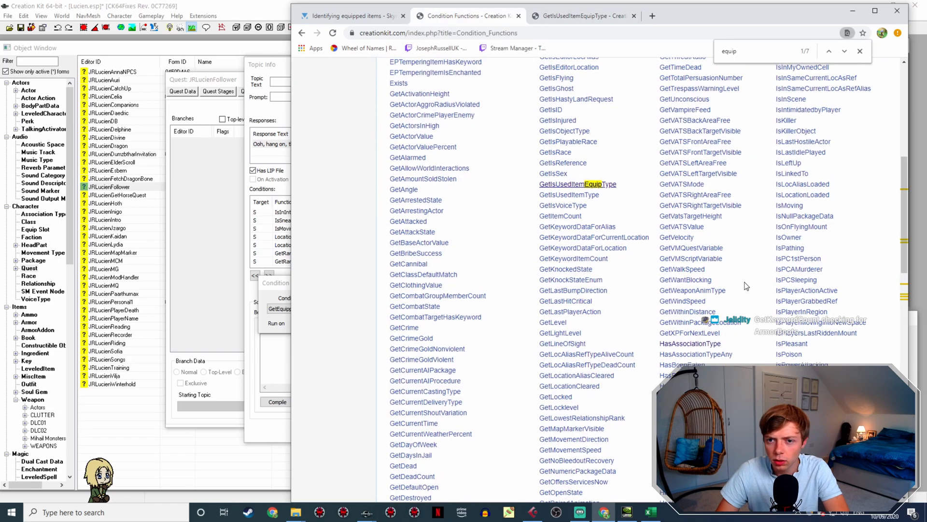
{"action": "scroll", "coordinate": [736, 273], "scroll_direction": "up", "scroll_amount": 6}
{"action": "scroll", "coordinate": [735, 272], "scroll_direction": "down", "scroll_amount": 14}
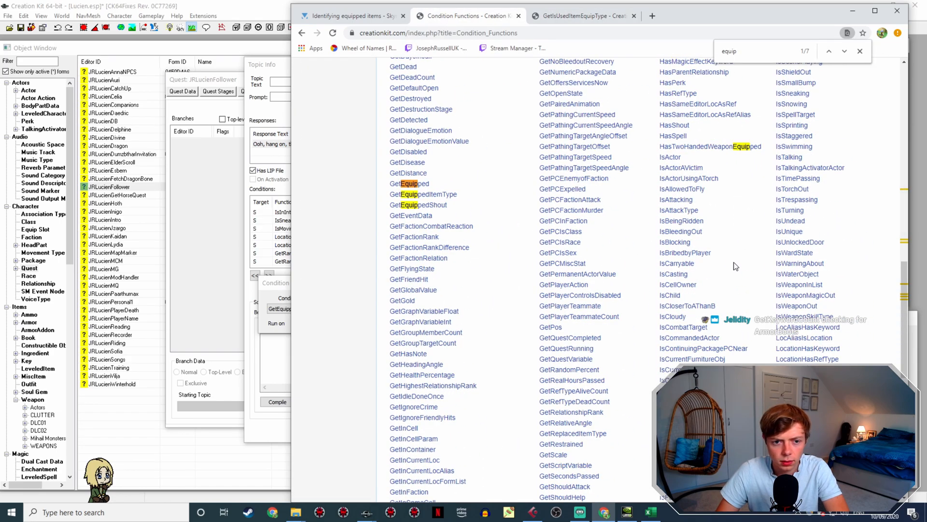
{"action": "scroll", "coordinate": [734, 266], "scroll_direction": "down", "scroll_amount": 5}
{"action": "scroll", "coordinate": [739, 241], "scroll_direction": "up", "scroll_amount": 6}
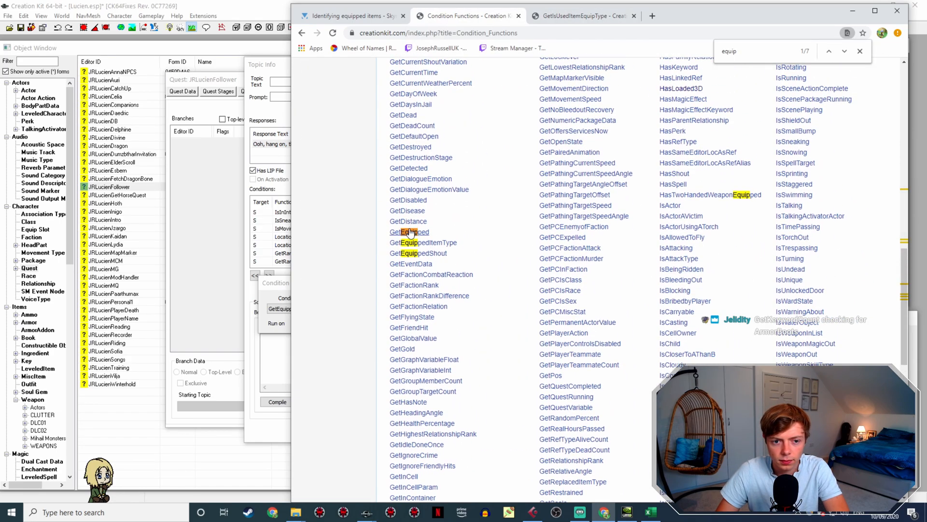
{"action": "right_click", "coordinate": [411, 232]}
{"action": "left_click", "coordinate": [435, 237]}
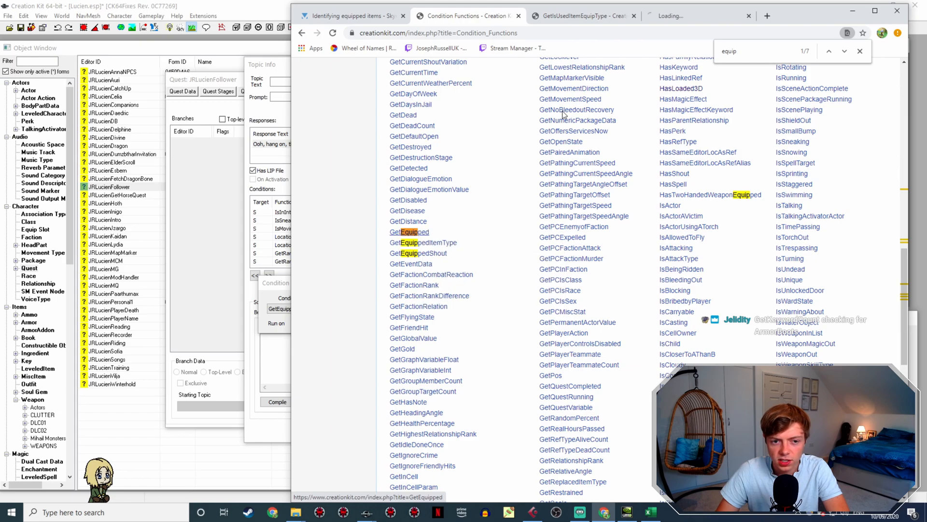
{"action": "left_click", "coordinate": [666, 19]}
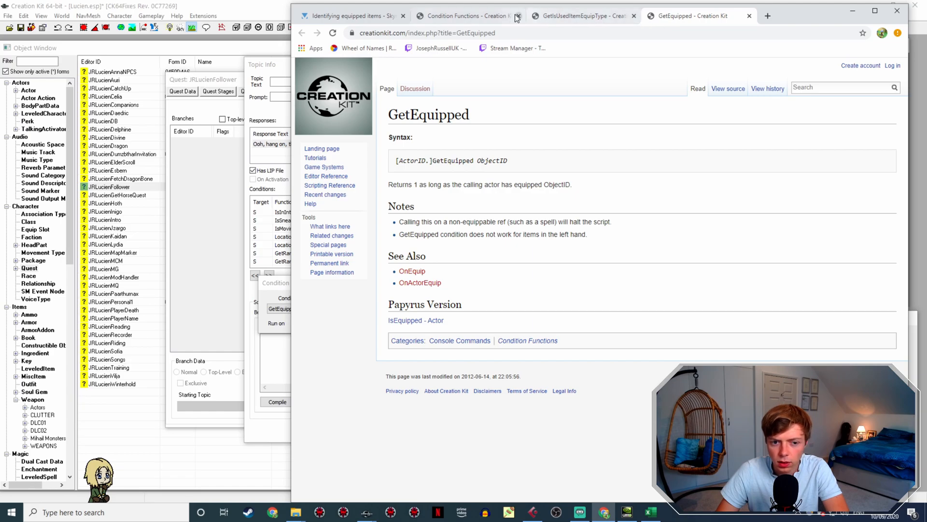
{"action": "left_click", "coordinate": [485, 20]}
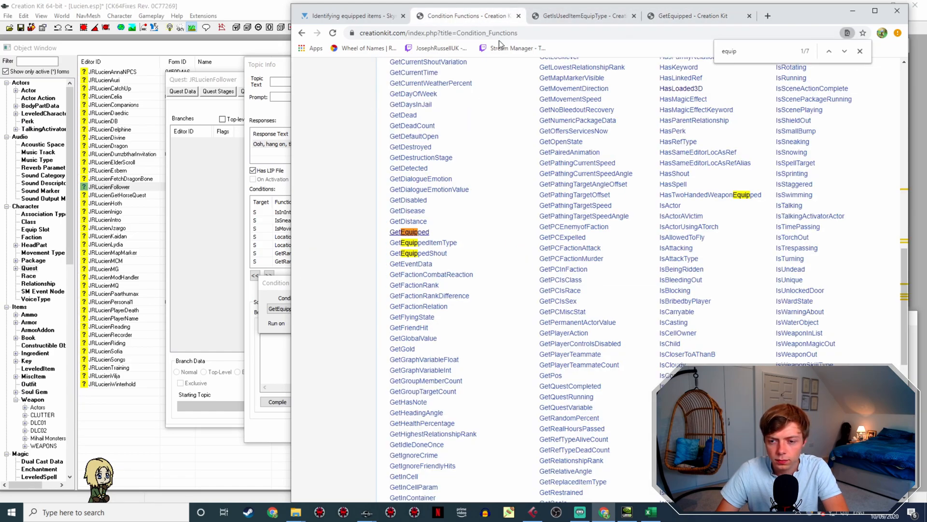
{"action": "scroll", "coordinate": [598, 171], "scroll_direction": "down", "scroll_amount": 4}
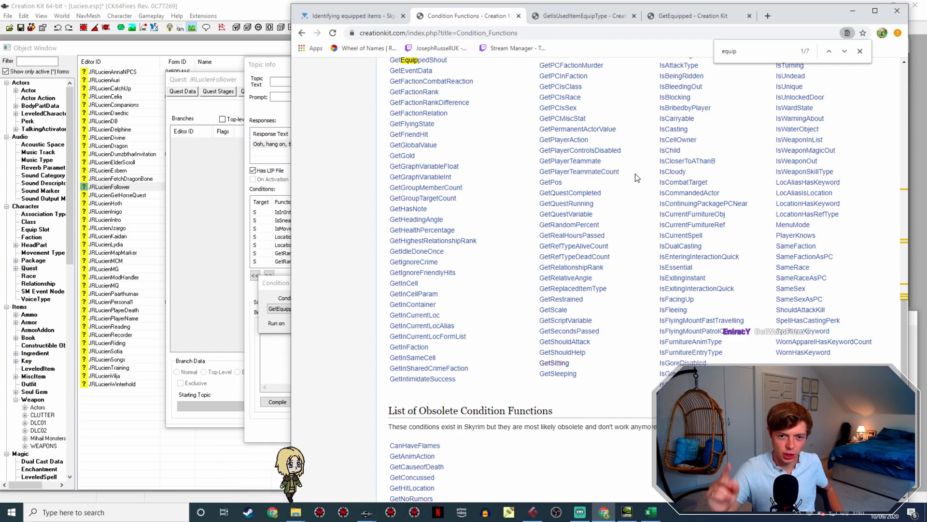
{"action": "left_click", "coordinate": [280, 299]}
{"action": "left_click", "coordinate": [296, 309]}
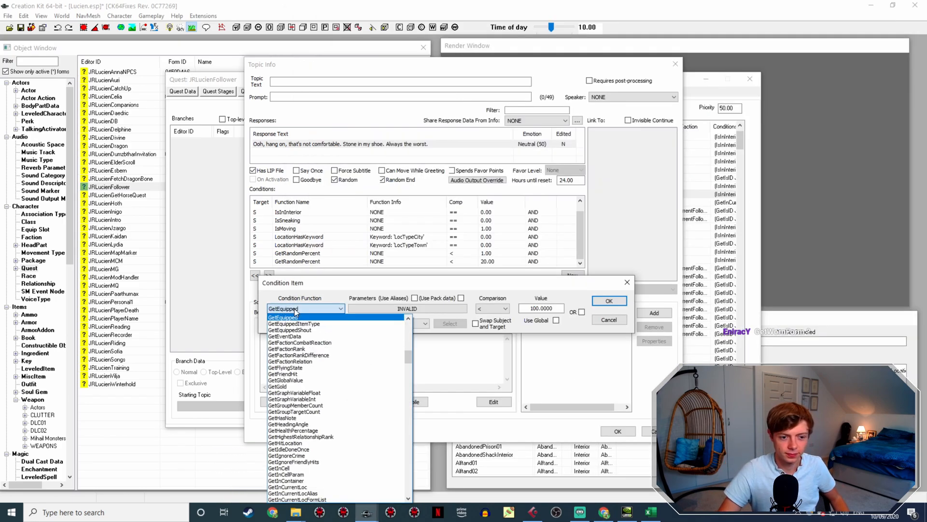
{"action": "type", "text": "getk"}
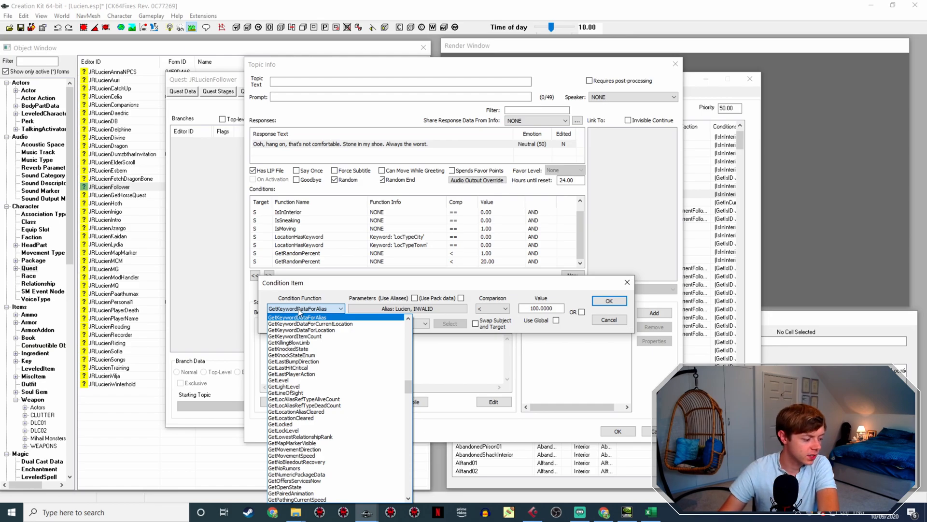
{"action": "left_click", "coordinate": [605, 512]}
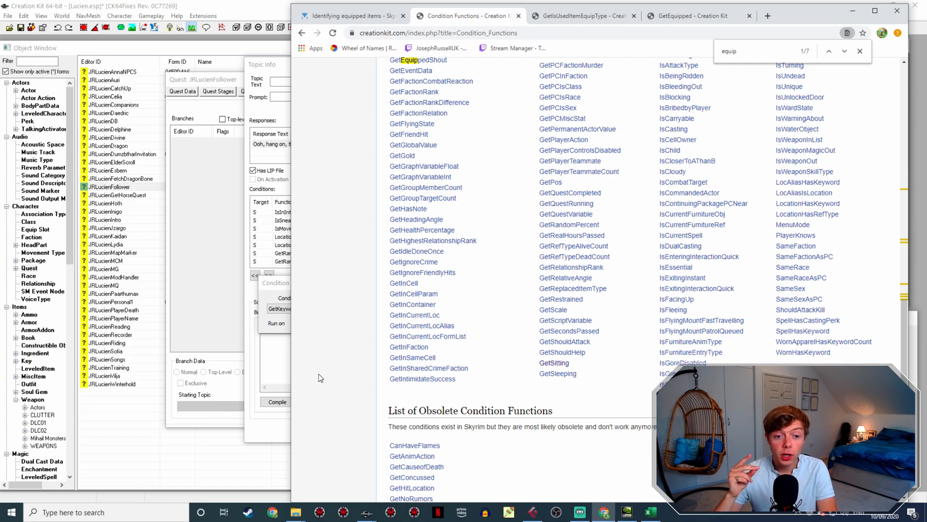
{"action": "left_click", "coordinate": [280, 298]}
{"action": "left_click", "coordinate": [613, 320]}
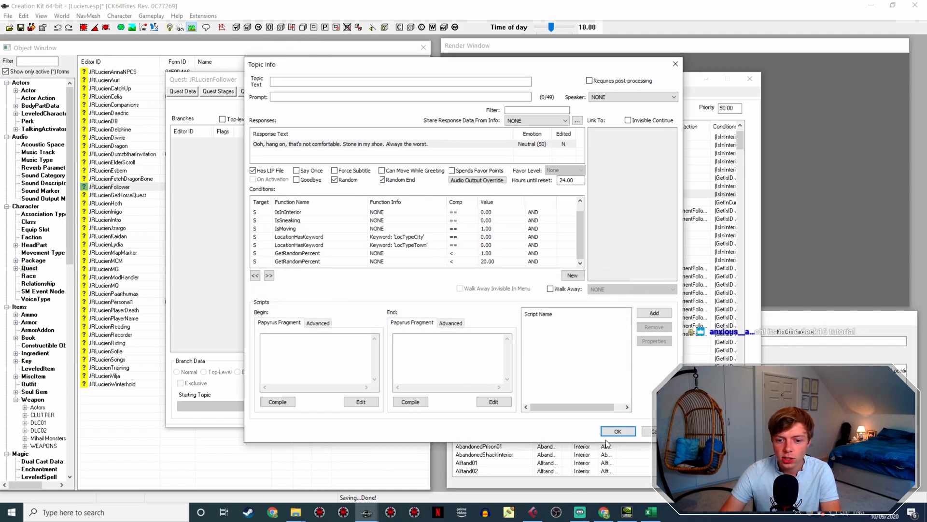
Step: Close the idle line's info and open the helmet-request response in the JRLucienFollowerTrade branch to examine its ClothingHead WornHasKeyword condition
{"action": "left_click", "coordinate": [618, 430]}
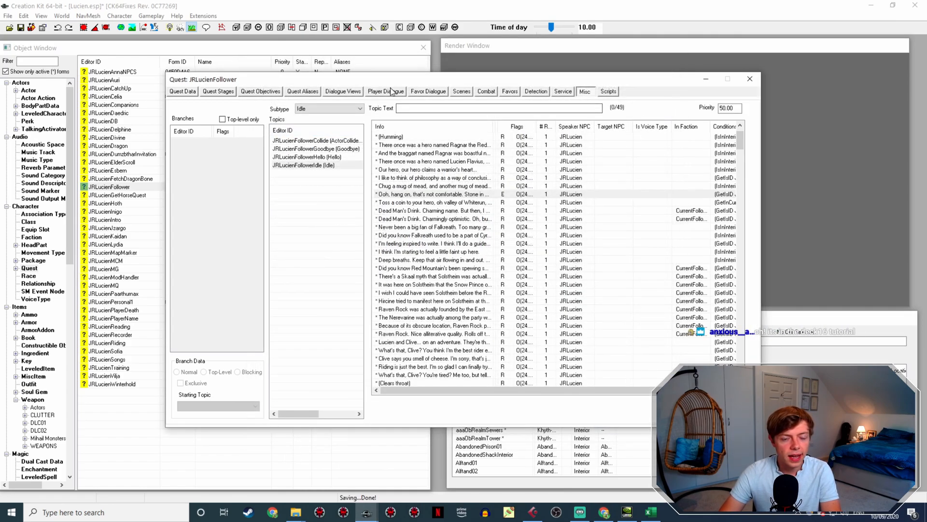
{"action": "left_click", "coordinate": [392, 91]}
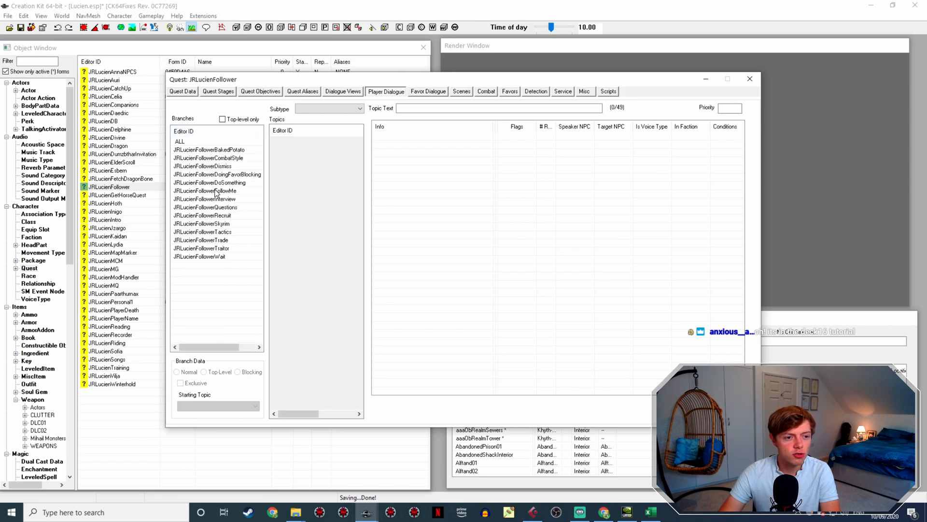
{"action": "left_click", "coordinate": [225, 240]}
{"action": "double_click", "coordinate": [433, 202]}
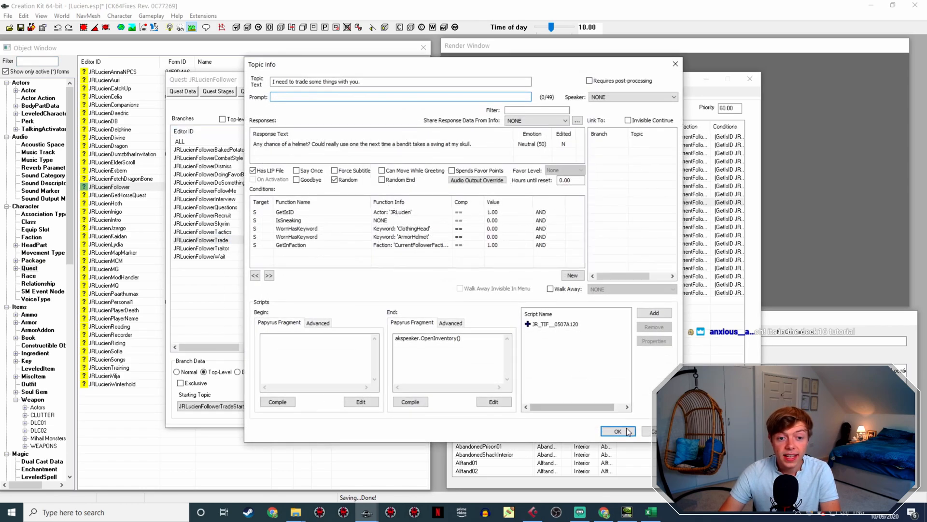
{"action": "left_click", "coordinate": [338, 229]}
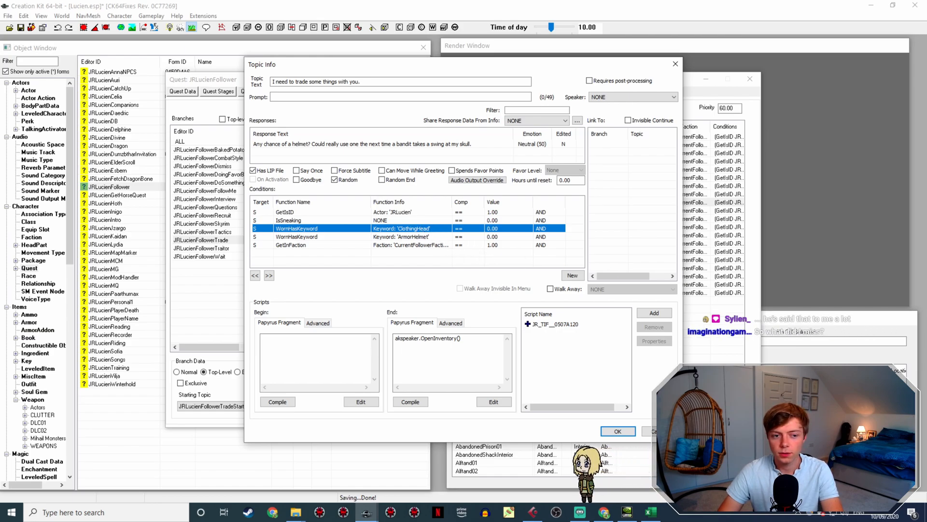
Step: Open the "Ooh, hang on, that's not comfortable" line in the quest's JRLucienFollowerIdle topic
{"action": "left_click", "coordinate": [659, 430]}
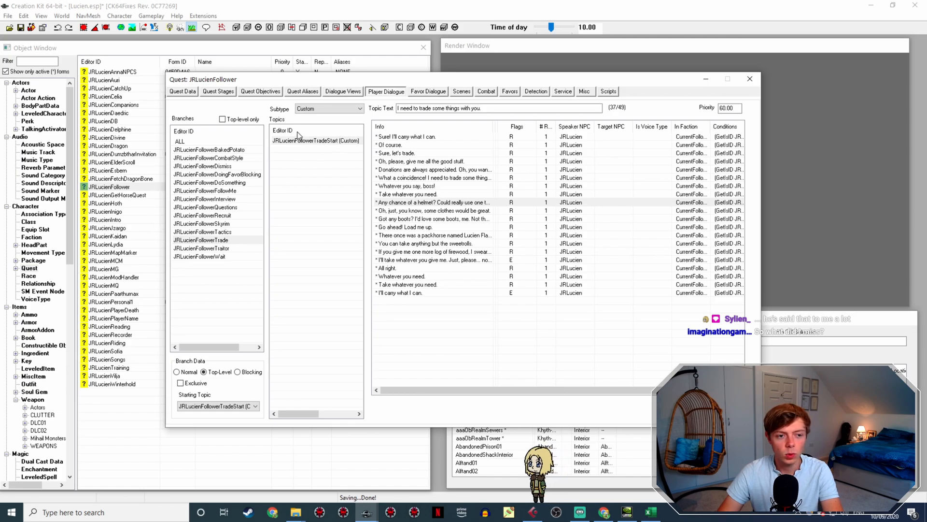
{"action": "left_click", "coordinate": [584, 91]}
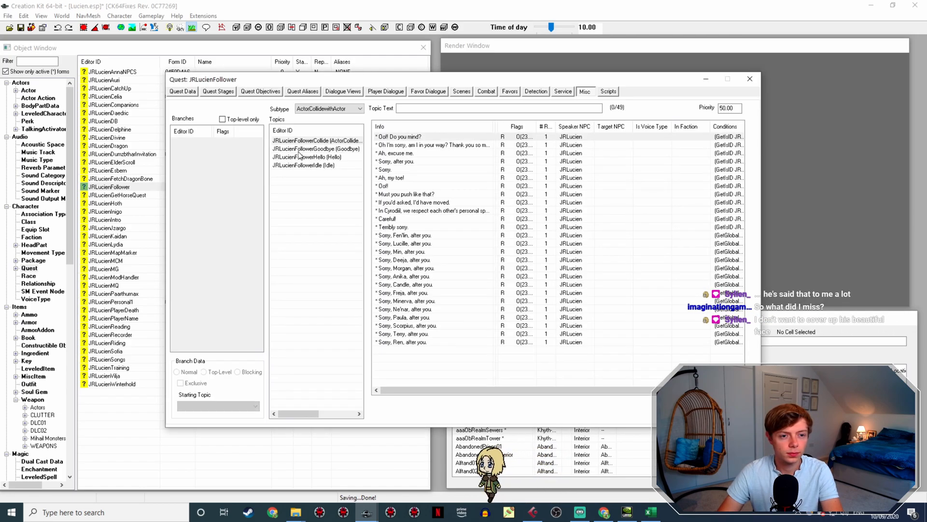
{"action": "left_click", "coordinate": [319, 165]}
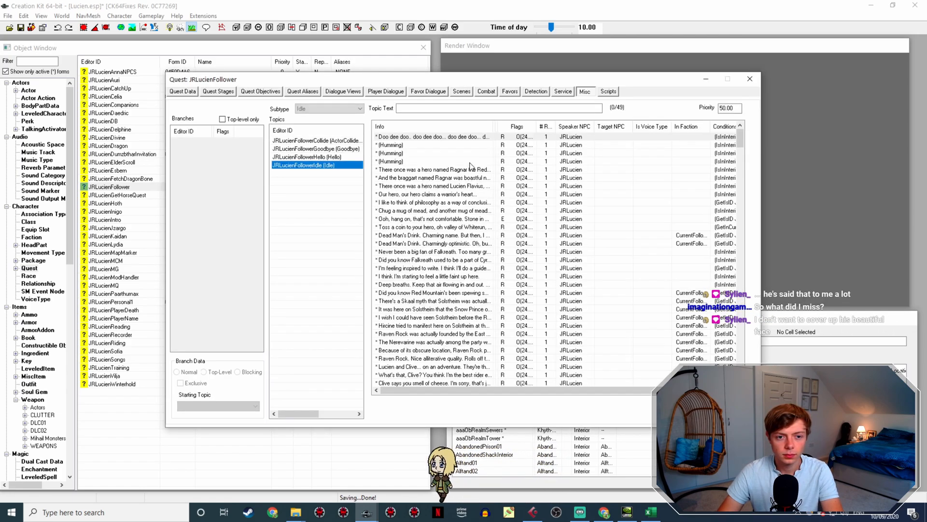
{"action": "double_click", "coordinate": [455, 219]}
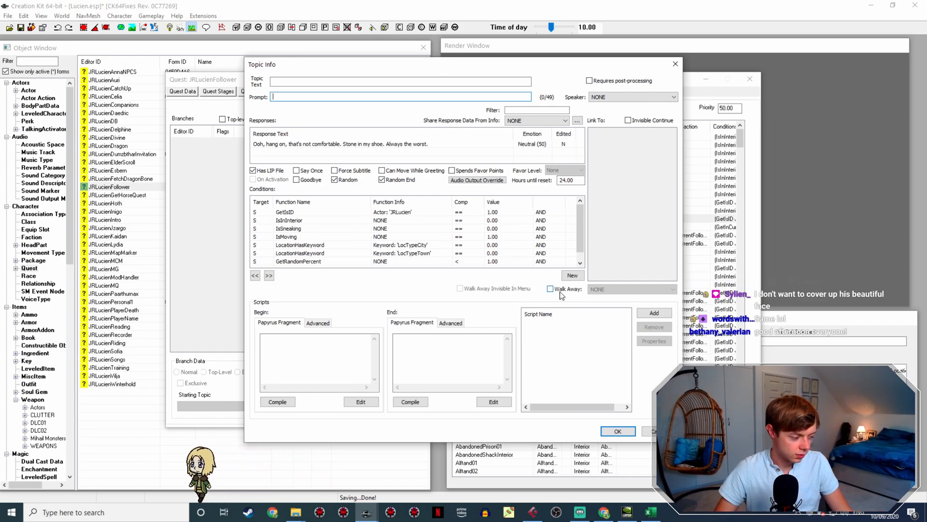
{"action": "left_click", "coordinate": [424, 145]}
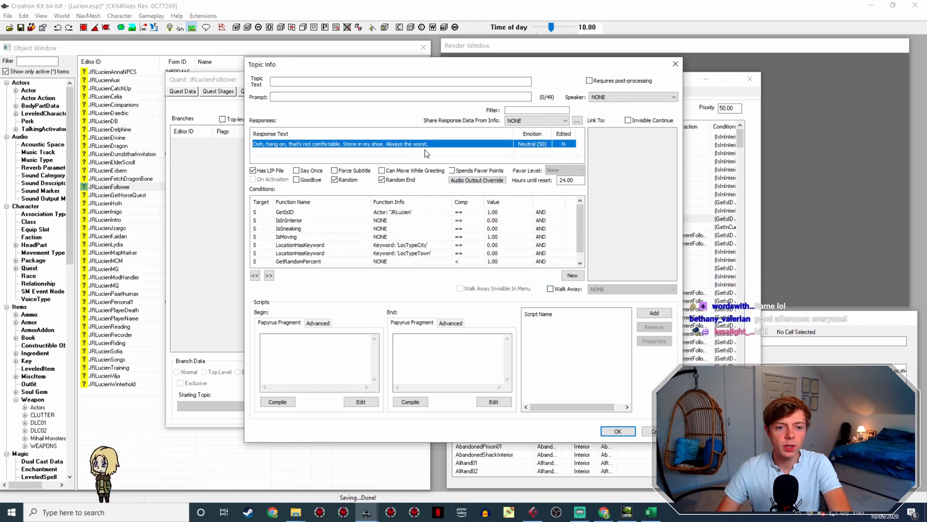
{"action": "double_click", "coordinate": [437, 143]}
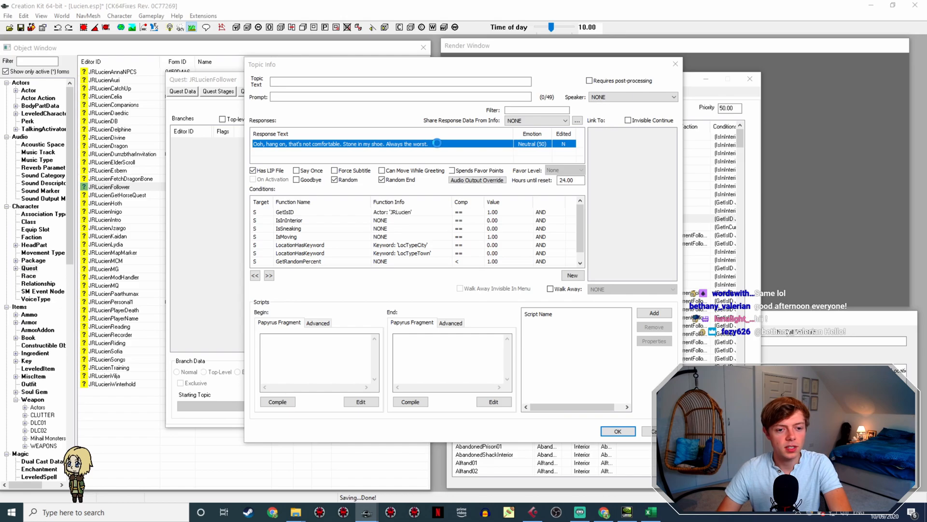
{"action": "left_click", "coordinate": [579, 426]}
Step: Add a new condition that uses the WornHasKeyword function to the stone-in-my-shoe line
{"action": "scroll", "coordinate": [362, 228], "scroll_direction": "down", "scroll_amount": 1}
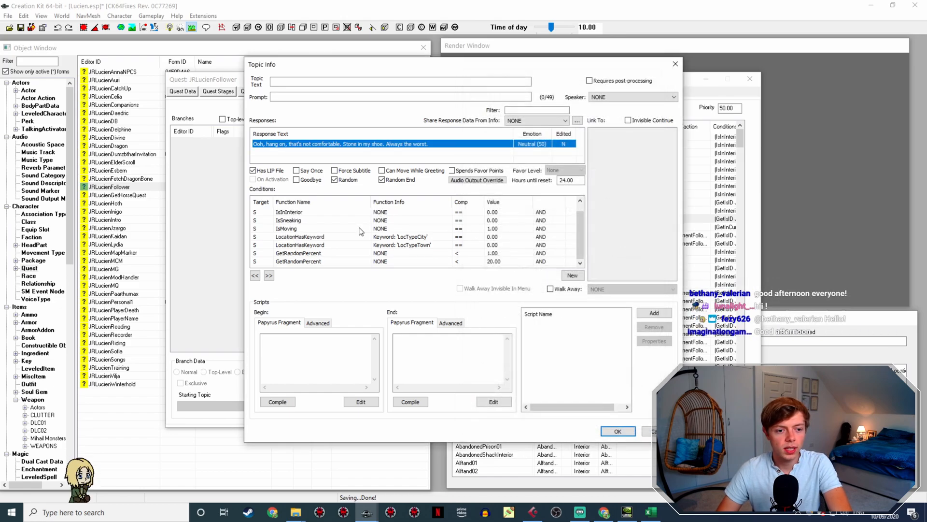
{"action": "right_click", "coordinate": [306, 236]}
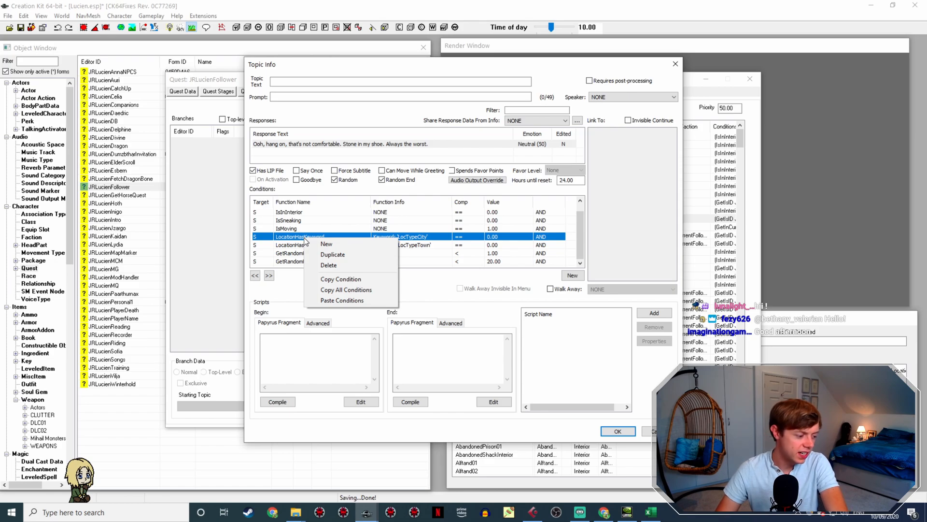
{"action": "left_click", "coordinate": [326, 243]}
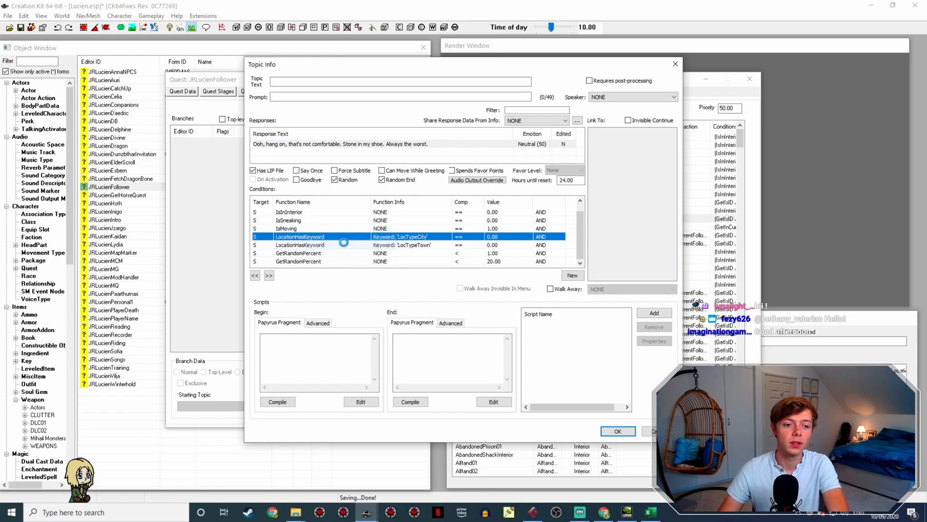
{"action": "left_click", "coordinate": [311, 277]}
{"action": "type", "text": "wornh"}
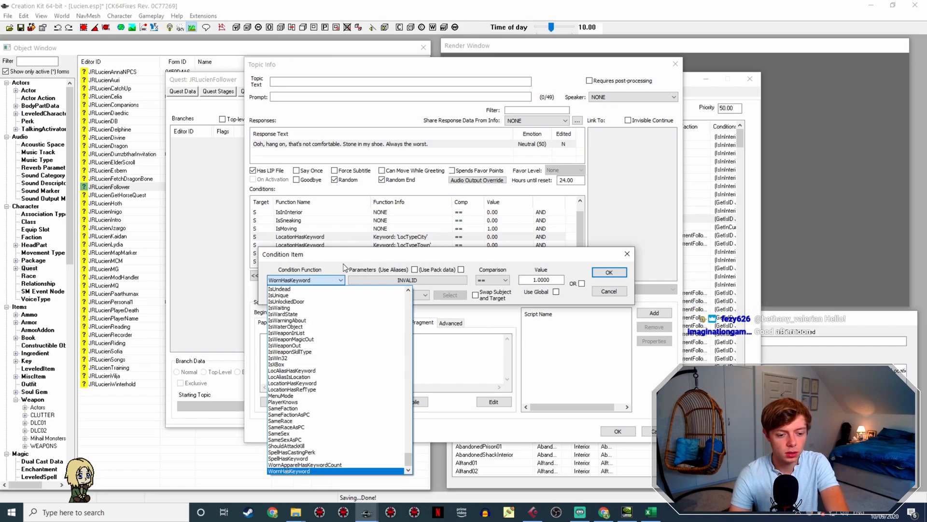
{"action": "key", "text": "Return"}
Step: Set the new condition's keyword to ClothingFeet with value 1, joined by OR, and confirm it
{"action": "left_click", "coordinate": [407, 280]}
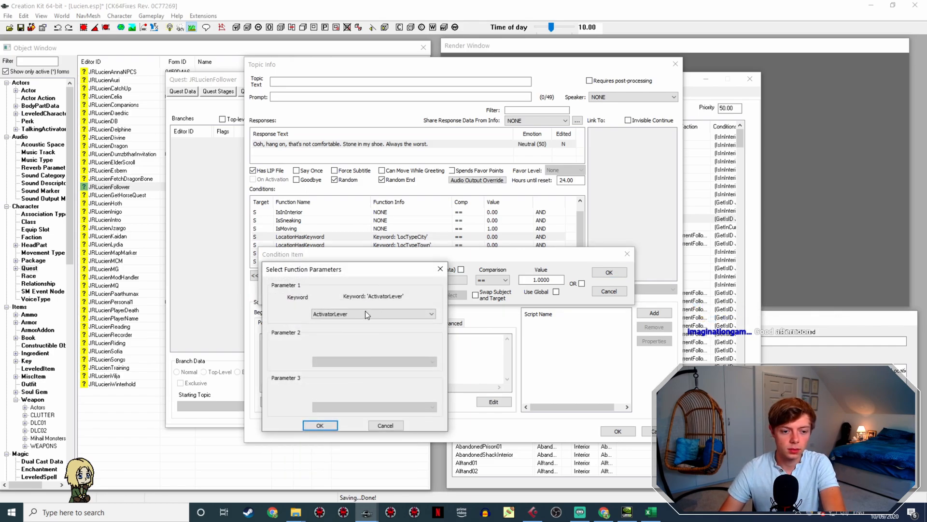
{"action": "left_click", "coordinate": [366, 314]}
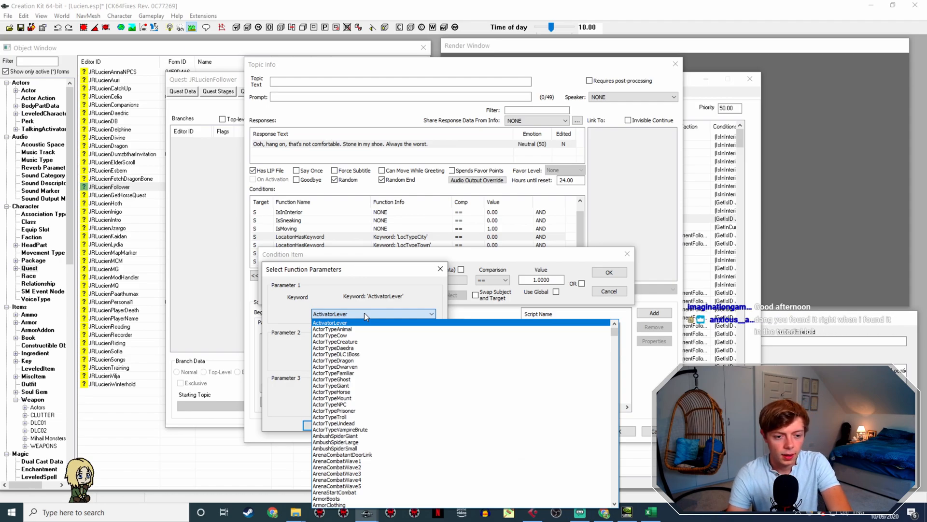
{"action": "type", "text": "clo"}
{"action": "key", "text": "Down"}
{"action": "key", "text": "Down"}
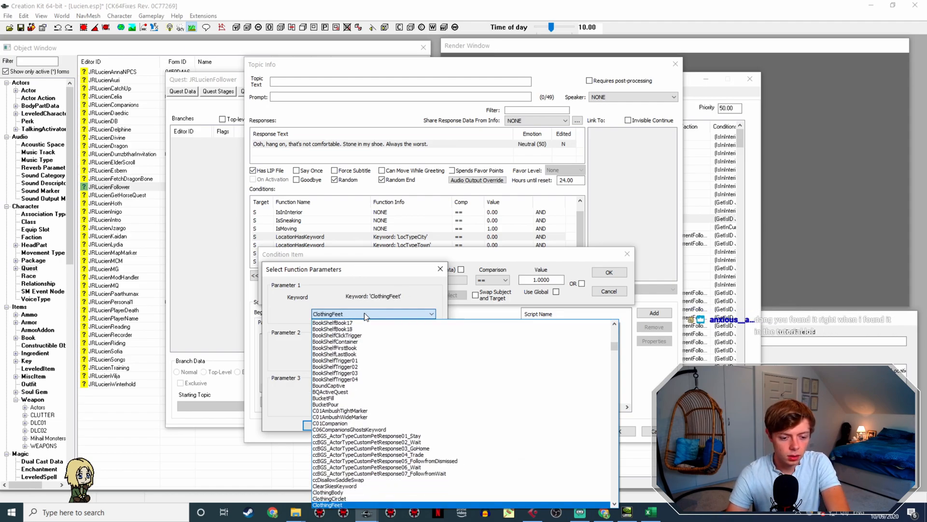
{"action": "key", "text": "Return"}
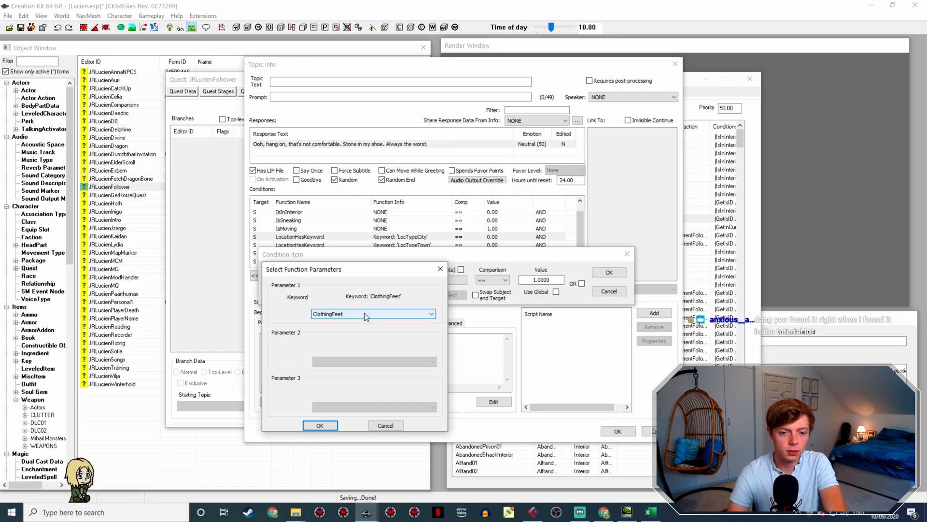
{"action": "key", "text": "Return"}
{"action": "left_click", "coordinate": [608, 274]}
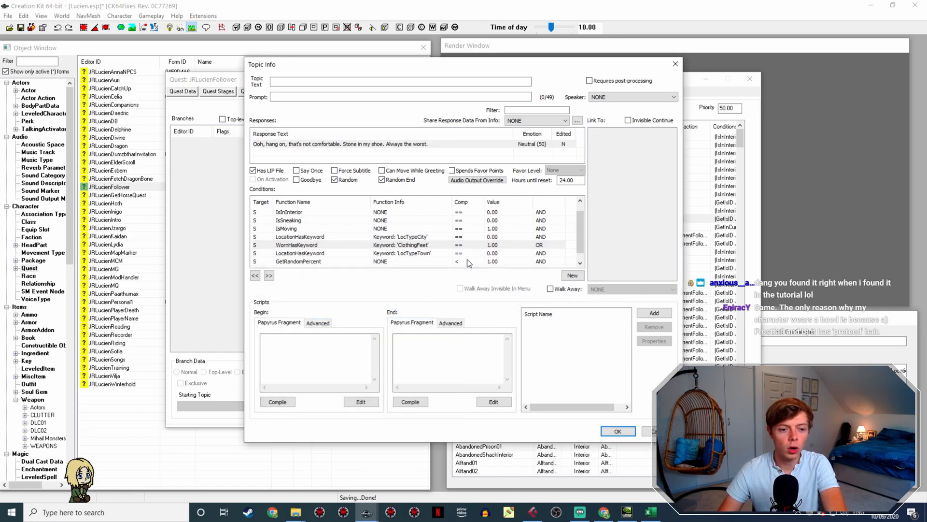
Step: Duplicate the ClothingFeet condition as ArmorBoots joined by AND, and move the LocTypeTown condition above both WornHasKeyword conditions
{"action": "right_click", "coordinate": [456, 244]}
{"action": "left_click", "coordinate": [477, 260]}
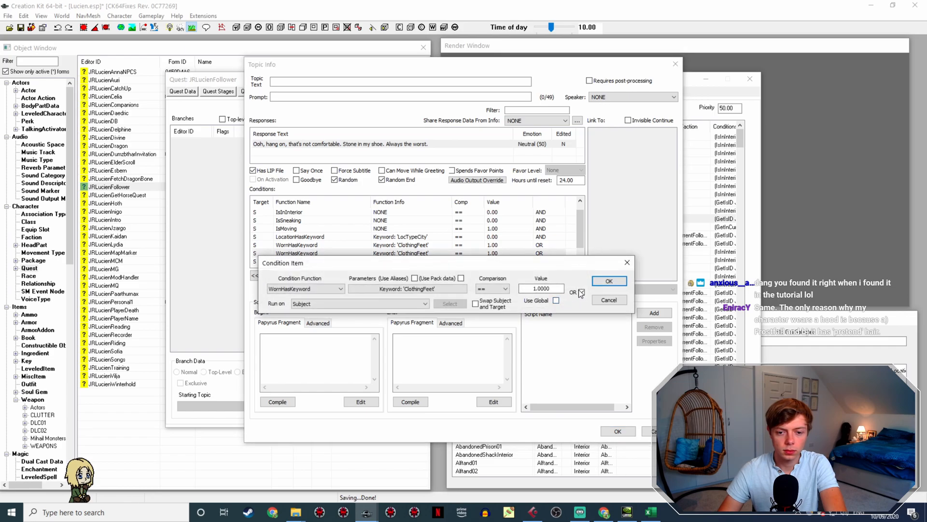
{"action": "left_click", "coordinate": [408, 288]}
{"action": "left_click", "coordinate": [411, 322]}
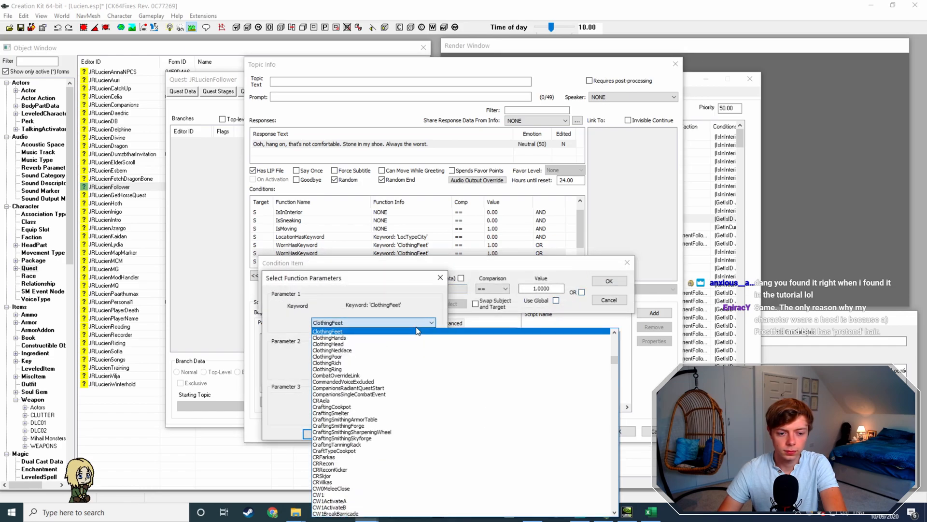
{"action": "type", "text": "armorb"}
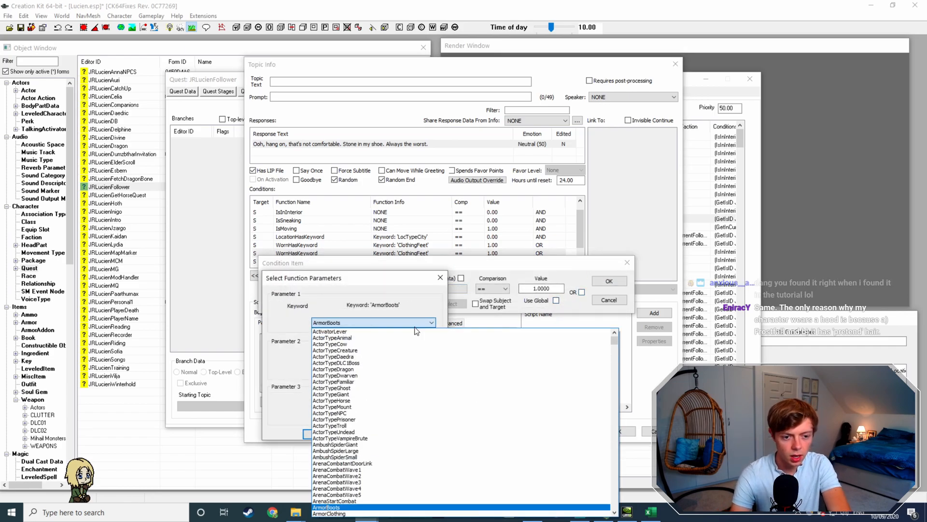
{"action": "key", "text": "Return"}
{"action": "key", "text": "Return"}
{"action": "left_click", "coordinate": [609, 280]}
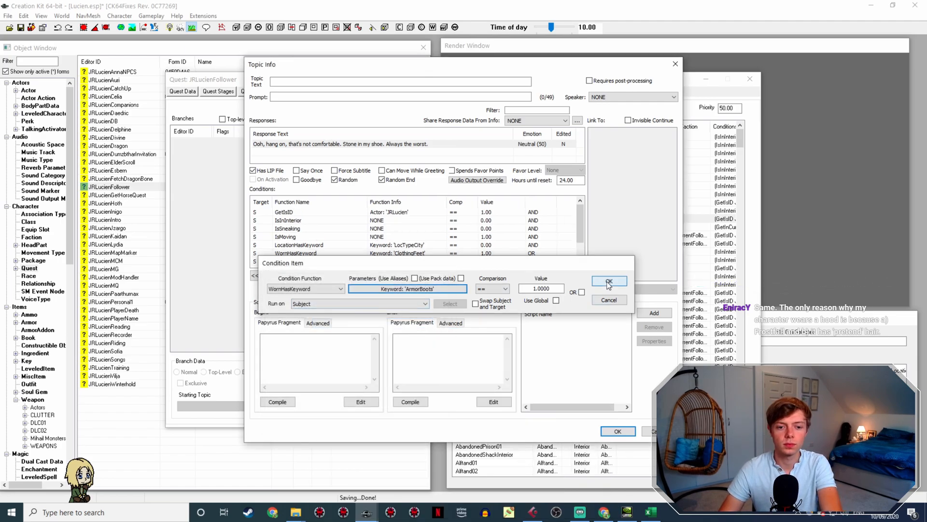
{"action": "scroll", "coordinate": [415, 259], "scroll_direction": "down", "scroll_amount": 1}
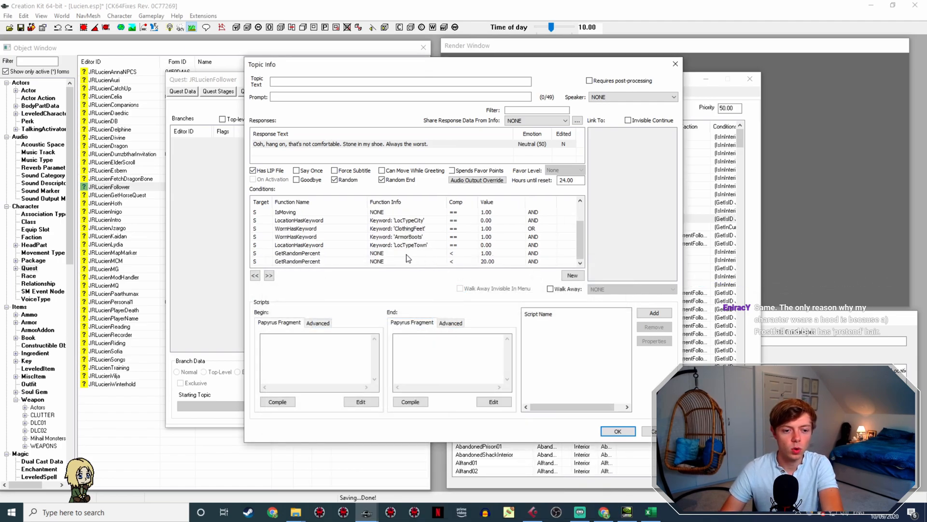
{"action": "left_click_drag", "start_coordinate": [407, 244], "coordinate": [442, 224]}
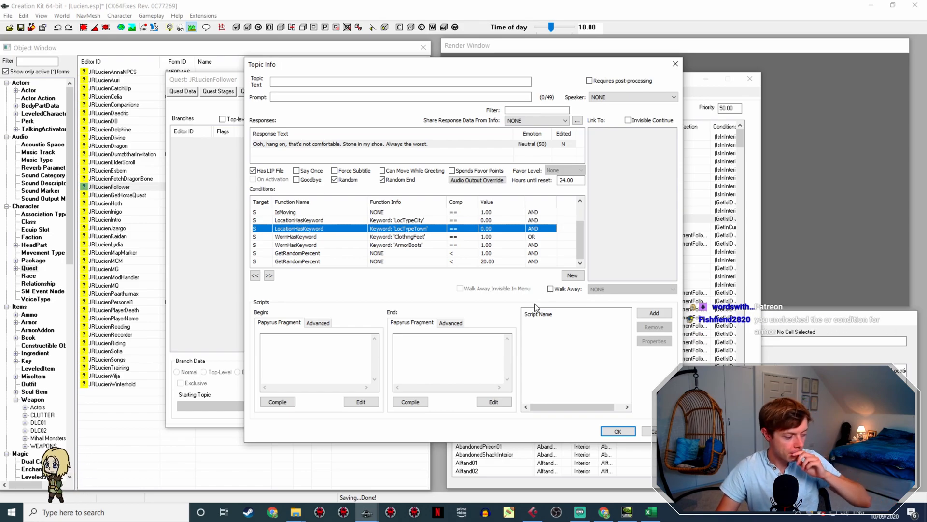
Step: Examine the AND/OR logic of the ClothingFeet, ArmorBoots and GetRandomPercent conditions
{"action": "left_click", "coordinate": [383, 237]}
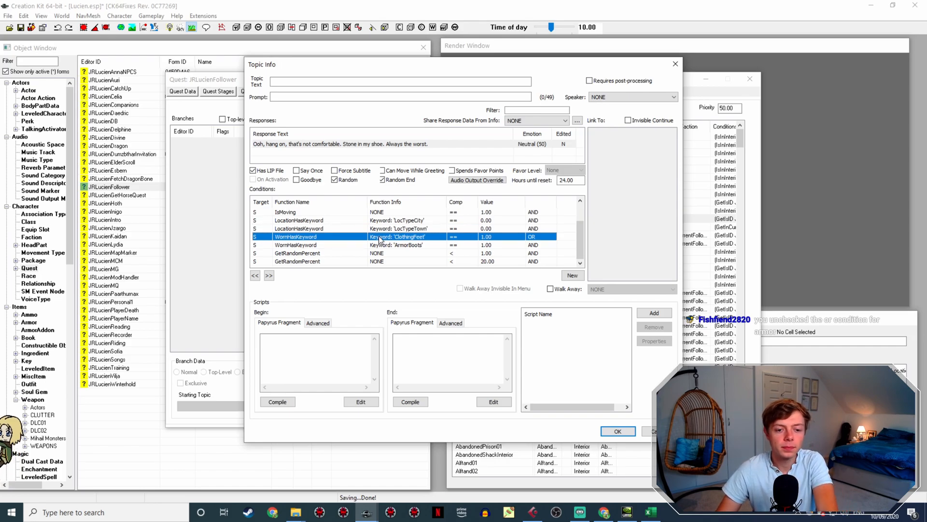
{"action": "left_click", "coordinate": [330, 245]}
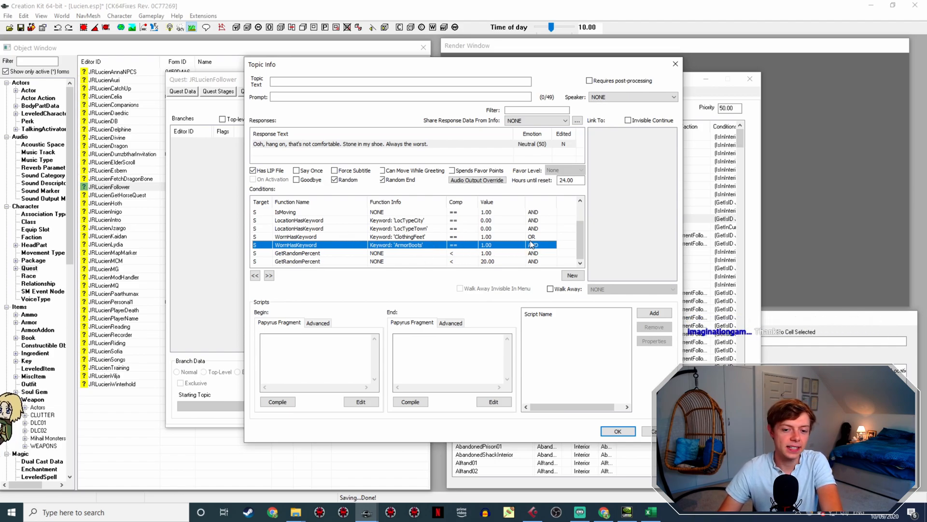
{"action": "left_click", "coordinate": [508, 237]}
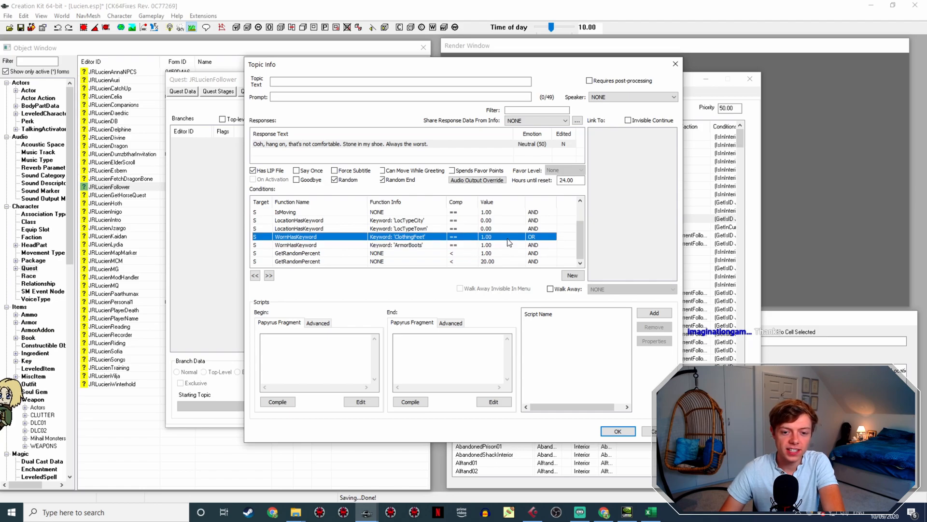
{"action": "left_click", "coordinate": [517, 246]}
{"action": "left_click", "coordinate": [529, 254]}
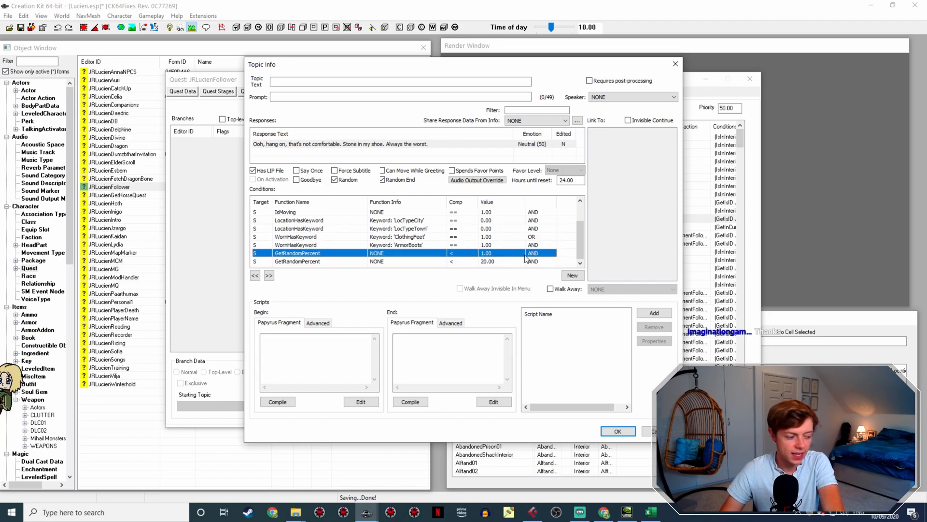
{"action": "left_click", "coordinate": [514, 261]}
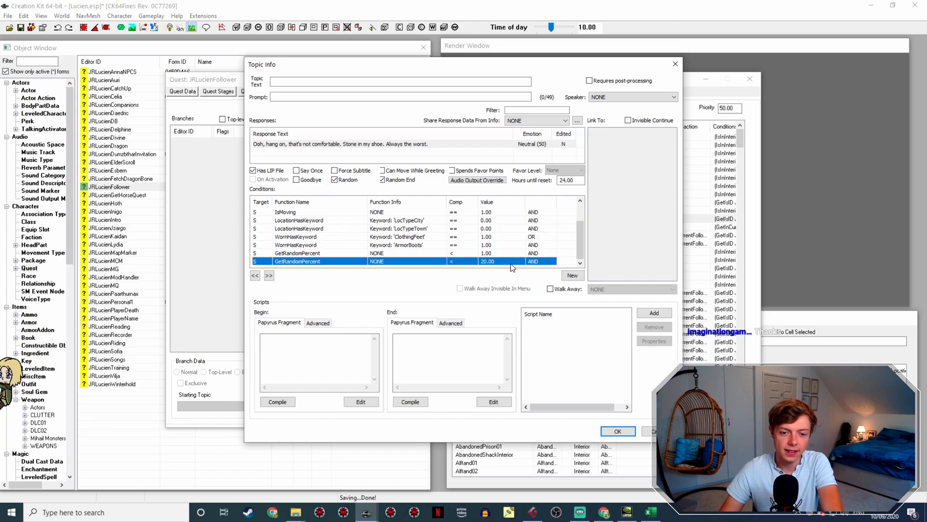
{"action": "left_click", "coordinate": [501, 238]}
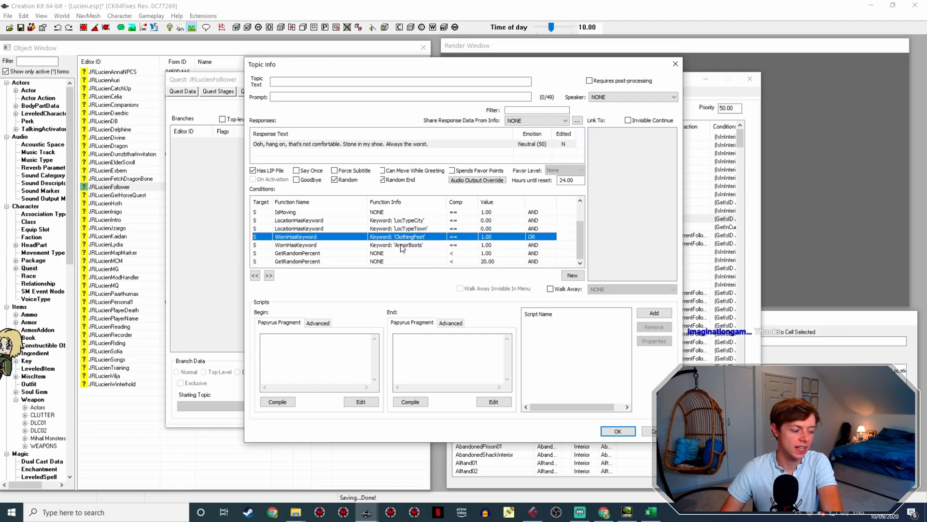
{"action": "left_click", "coordinate": [427, 244]}
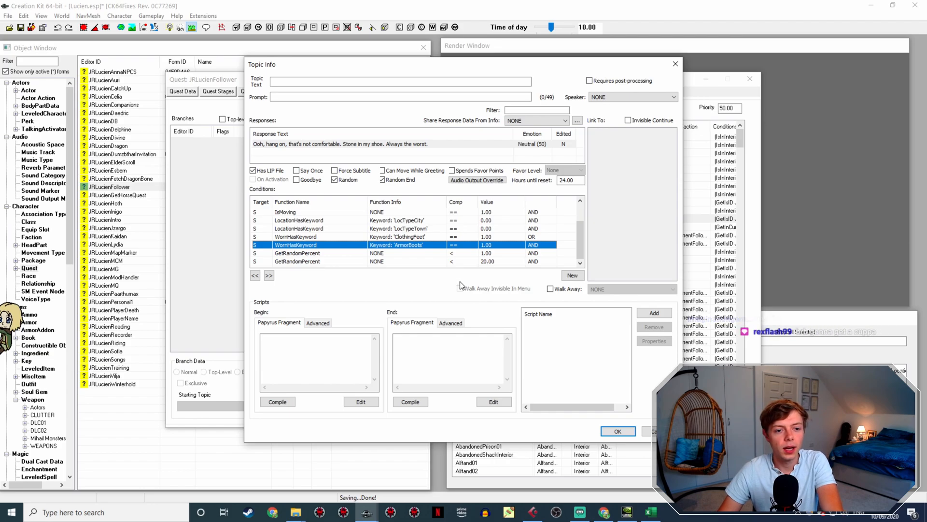
Step: Accept the condition changes and copy the stone-in-my-shoe line within the idle topic
{"action": "left_click", "coordinate": [602, 432]}
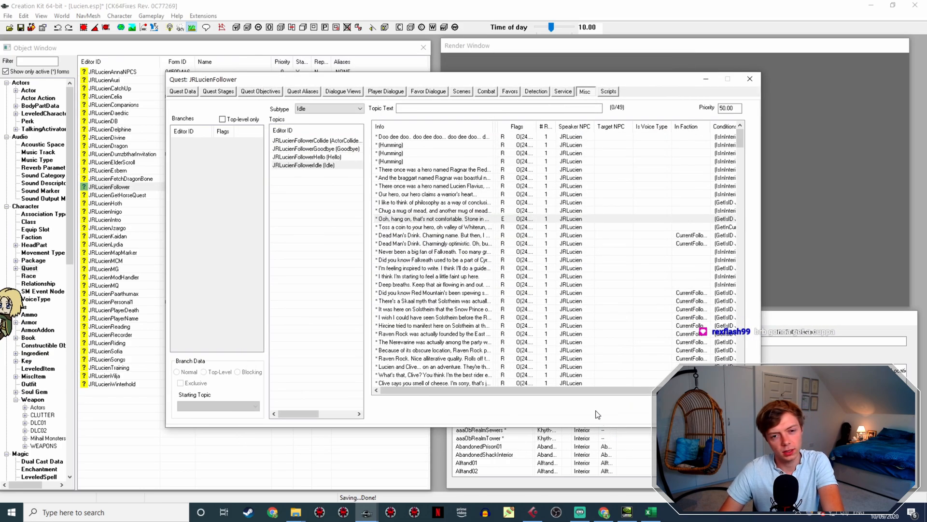
{"action": "right_click", "coordinate": [448, 220]}
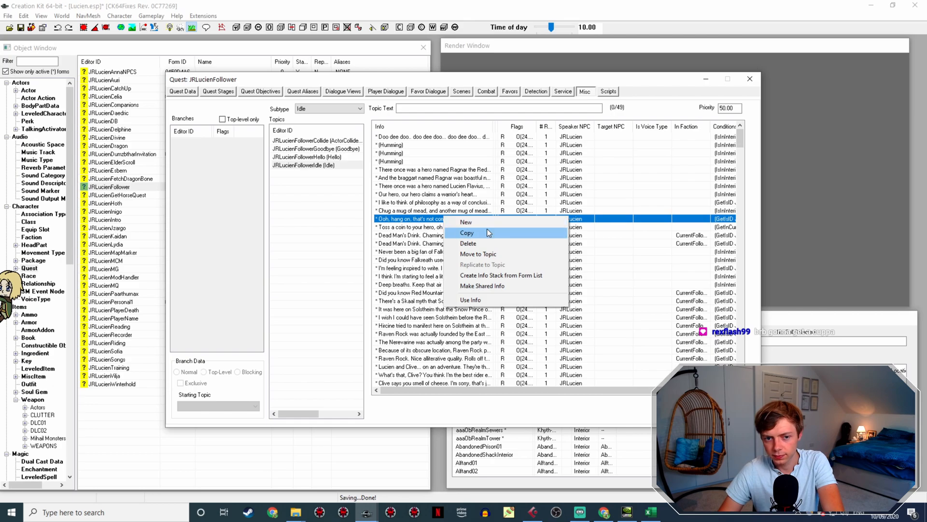
{"action": "left_click", "coordinate": [468, 233]}
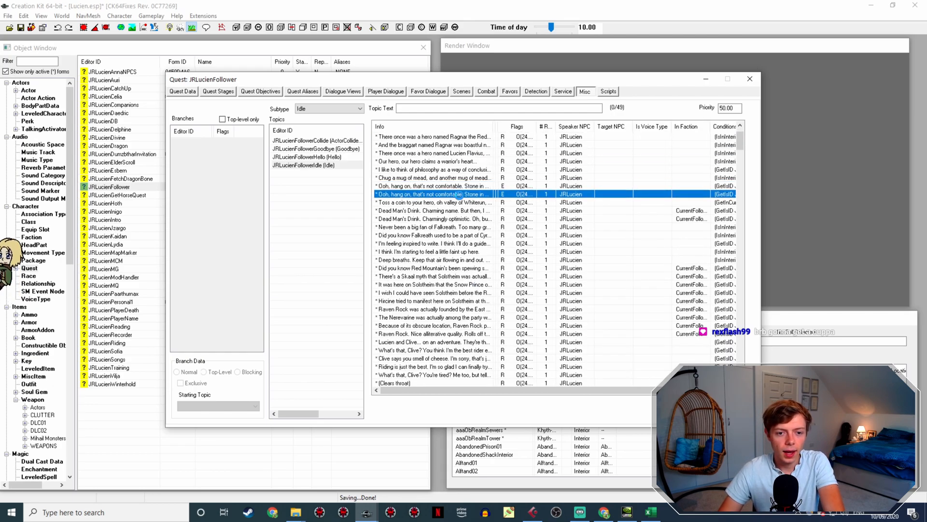
Step: Replace the copied line's response text with "It's so lovely that you take the time to help out the less fortunate. Mother would approve."
{"action": "double_click", "coordinate": [458, 194]}
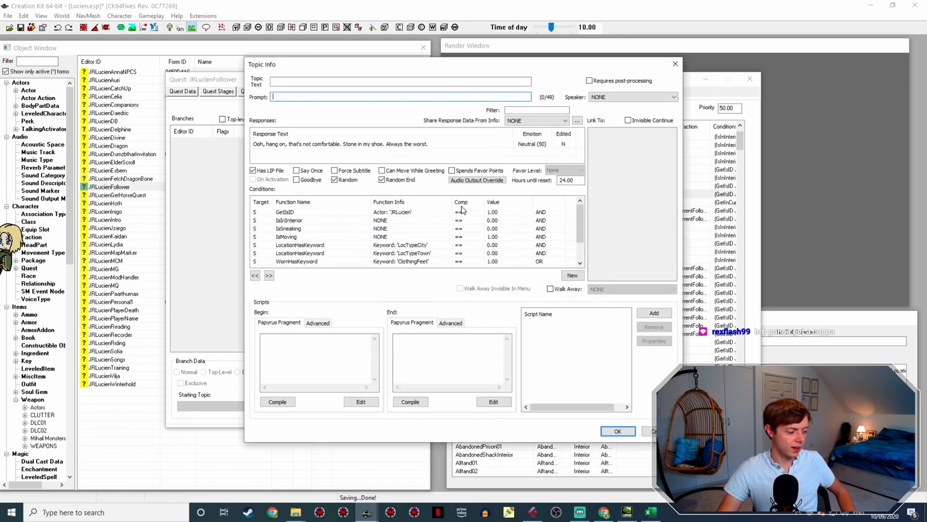
{"action": "double_click", "coordinate": [409, 145]}
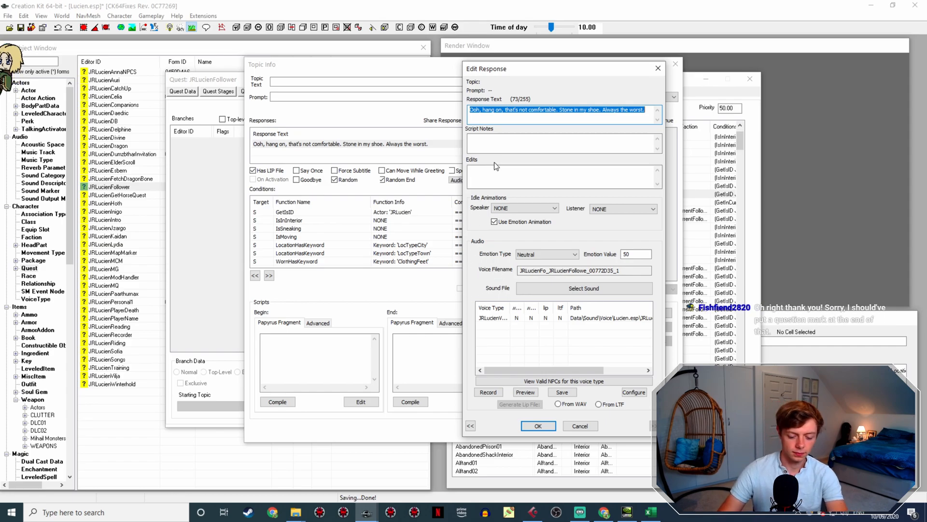
{"action": "type", "text": "It's so "}
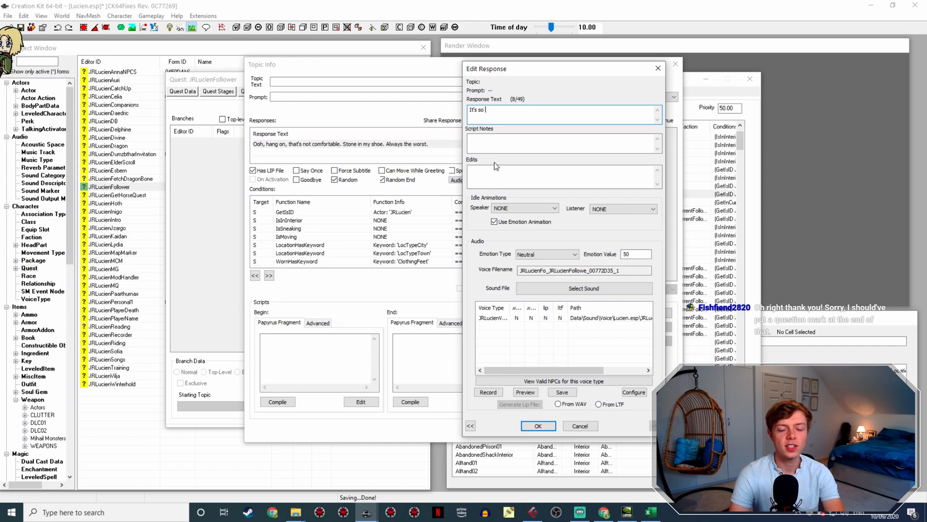
{"action": "type", "text": "lovely "}
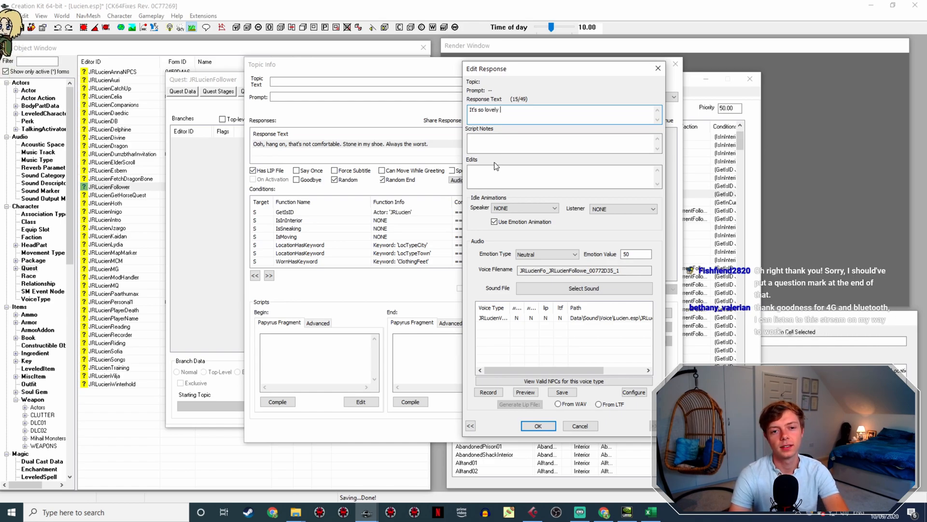
{"action": "type", "text": "that yo"}
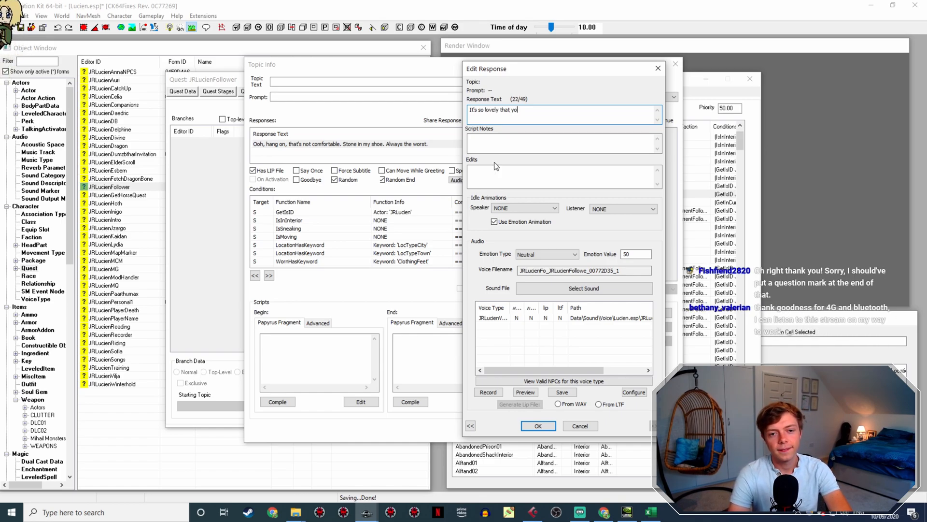
{"action": "type", "text": "u take t"}
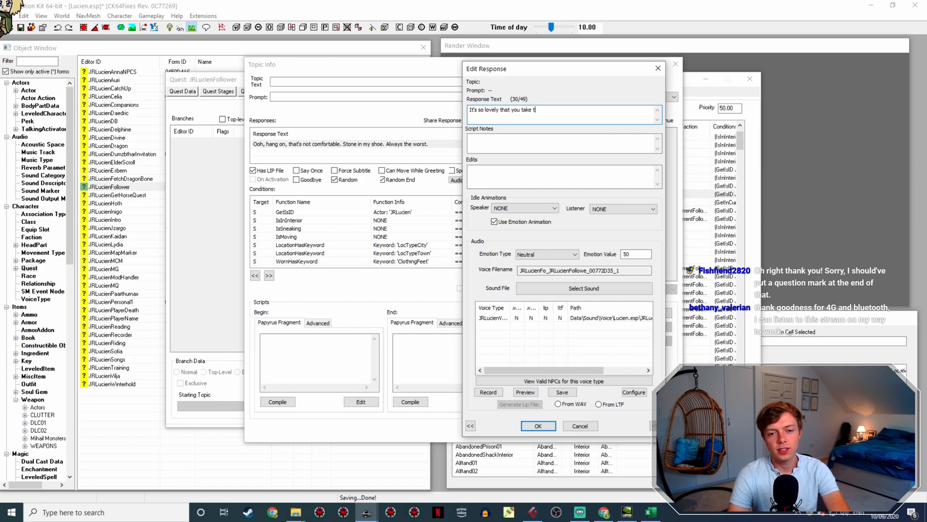
{"action": "type", "text": "he time to"}
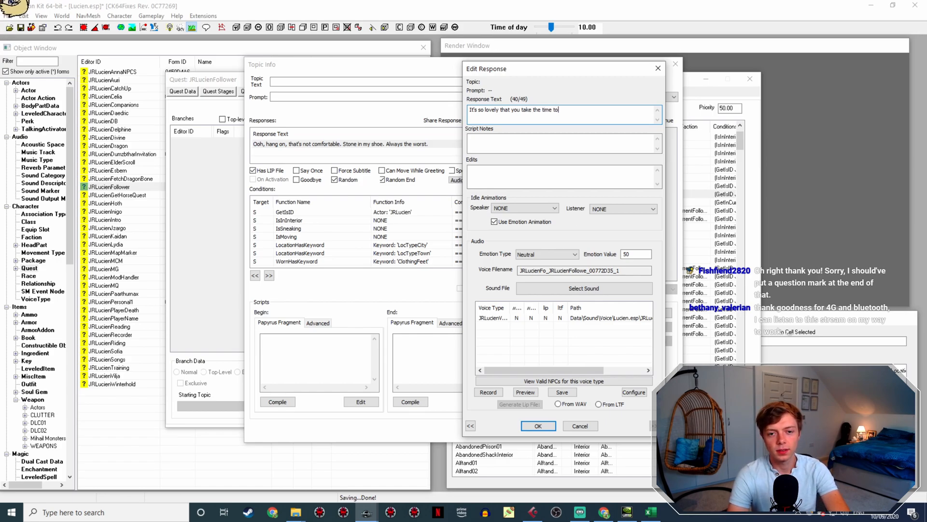
{"action": "type", "text": " help out"}
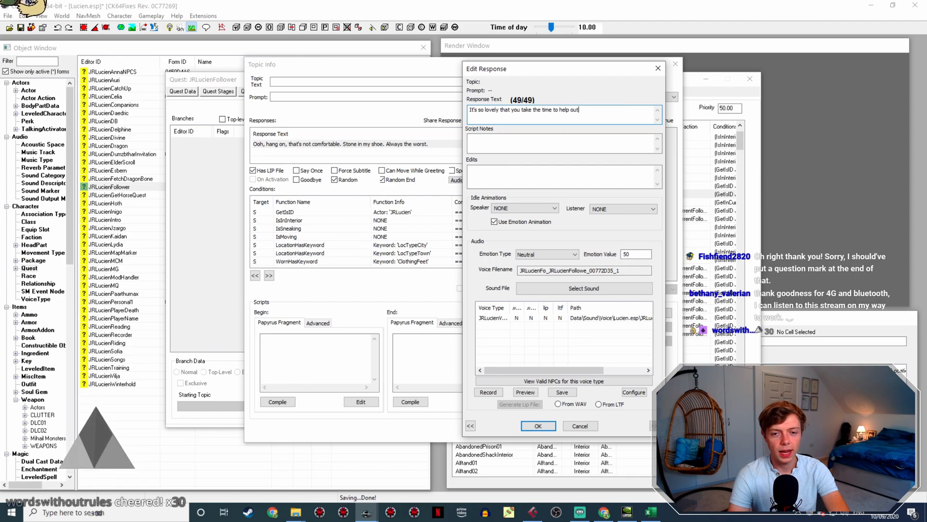
{"action": "type", "text": " the less fortuna"}
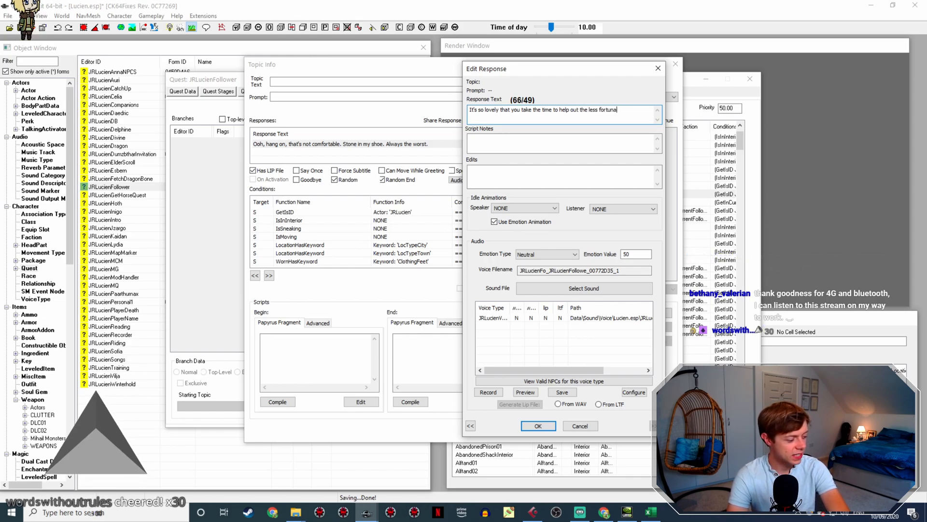
{"action": "type", "text": "te. Mother would approve."}
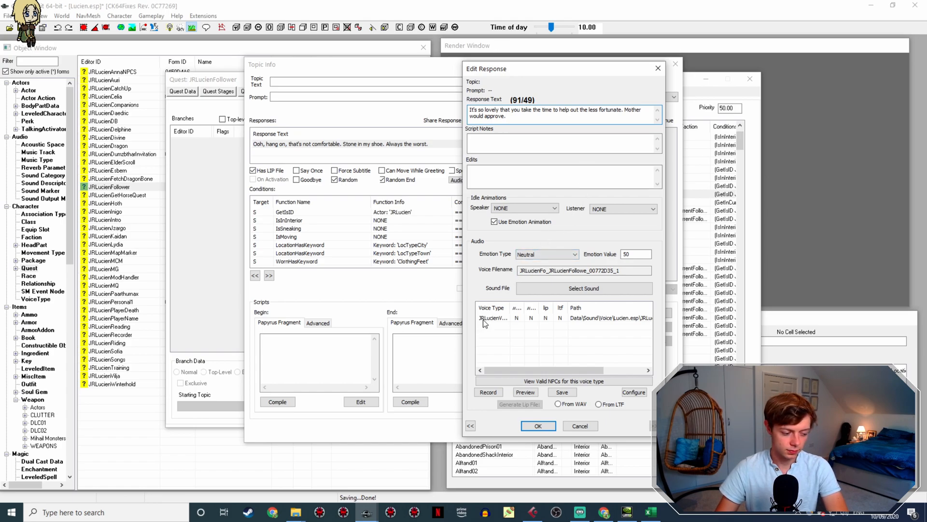
Step: Set the response's emotion type to Happy and accept the response
{"action": "left_click", "coordinate": [539, 257]}
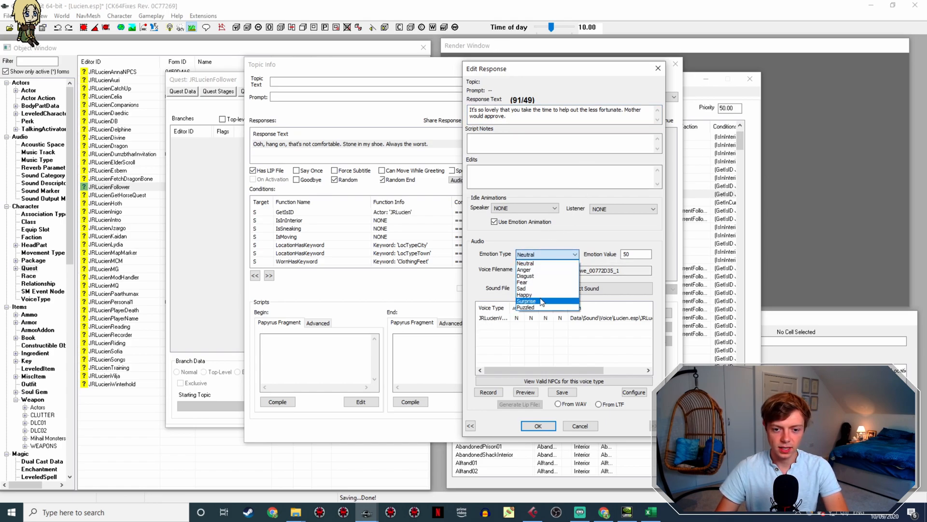
{"action": "left_click", "coordinate": [548, 299]}
{"action": "left_click", "coordinate": [538, 426]}
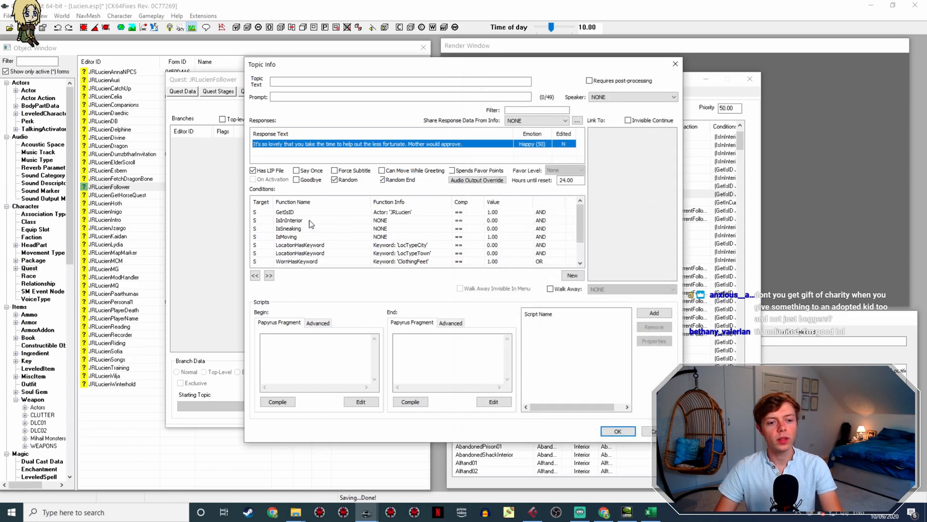
Step: Set the comparison value of the last GetRandomPercent condition to 50 and confirm it
{"action": "scroll", "coordinate": [318, 256], "scroll_direction": "down", "scroll_amount": 1}
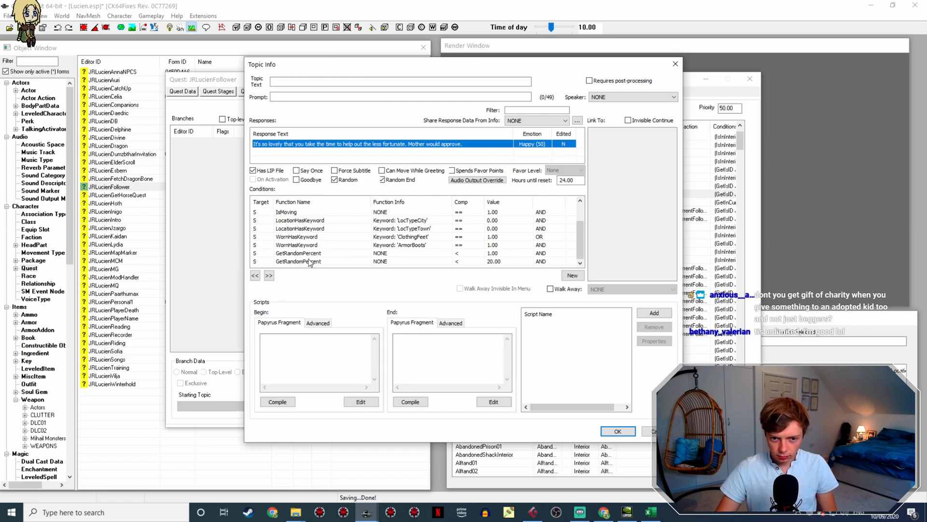
{"action": "double_click", "coordinate": [310, 262]}
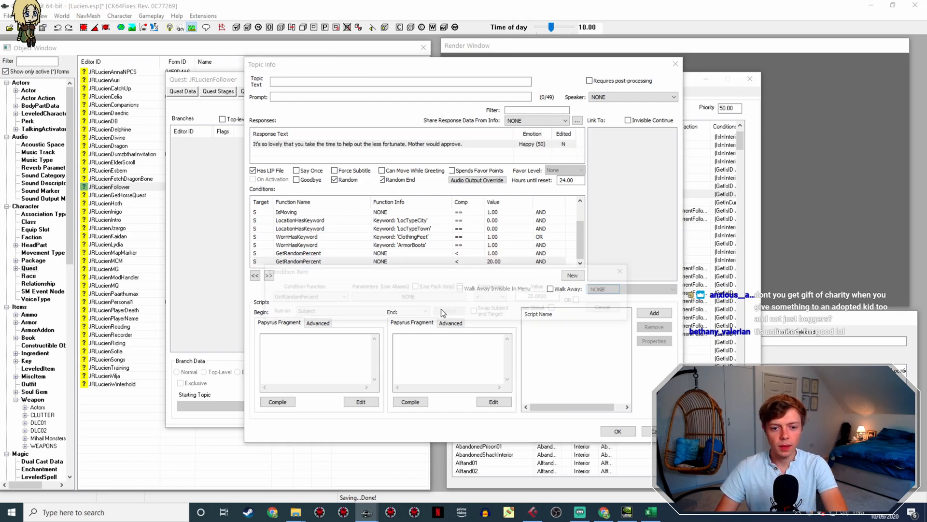
{"action": "left_click", "coordinate": [528, 298]}
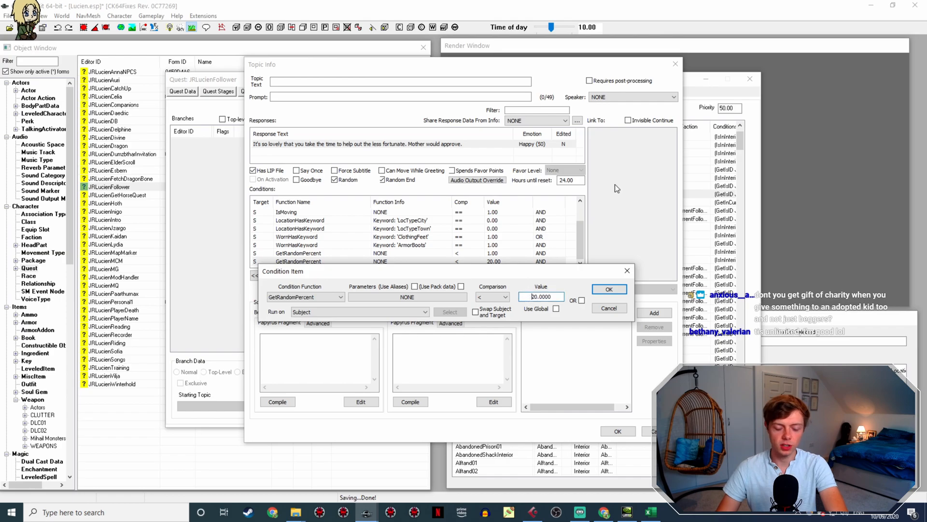
{"action": "key", "text": "Delete"}
{"action": "type", "text": "5"}
{"action": "key", "text": "Return"}
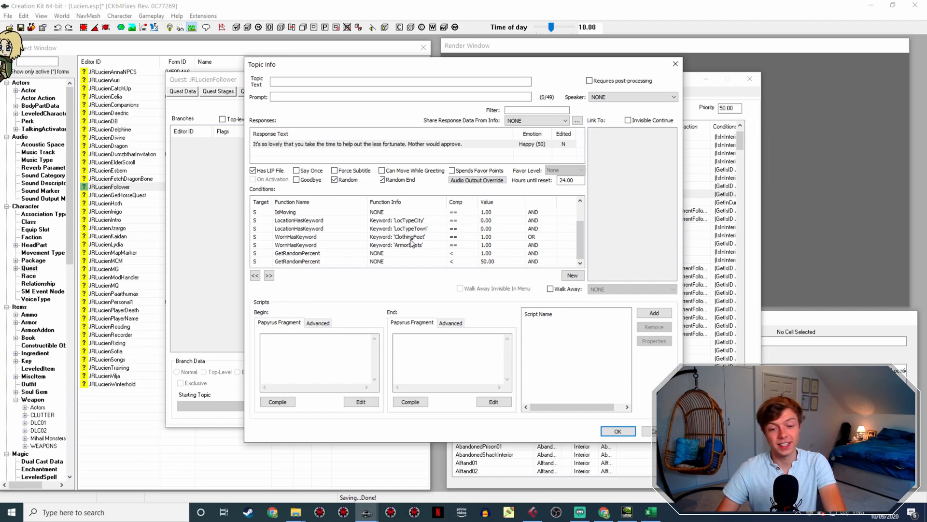
Step: Delete the LocTypeCity, LocTypeTown, ClothingFeet, ArmorBoots and IsMoving conditions from the new idle line
{"action": "scroll", "coordinate": [414, 241], "scroll_direction": "up", "scroll_amount": 1}
{"action": "scroll", "coordinate": [414, 241], "scroll_direction": "down", "scroll_amount": 1}
{"action": "left_click", "coordinate": [435, 236]}
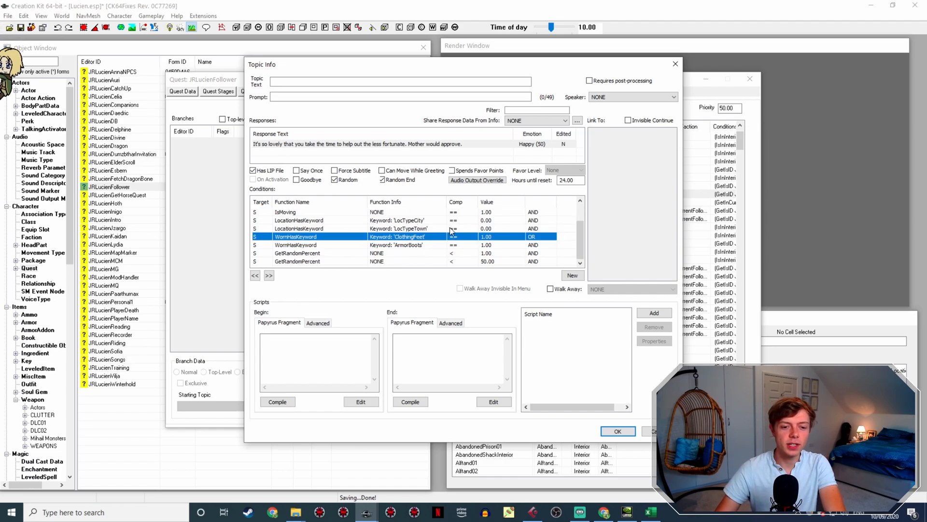
{"action": "key", "text": "Delete"}
{"action": "key", "text": "Delete"}
{"action": "key", "text": "Delete"}
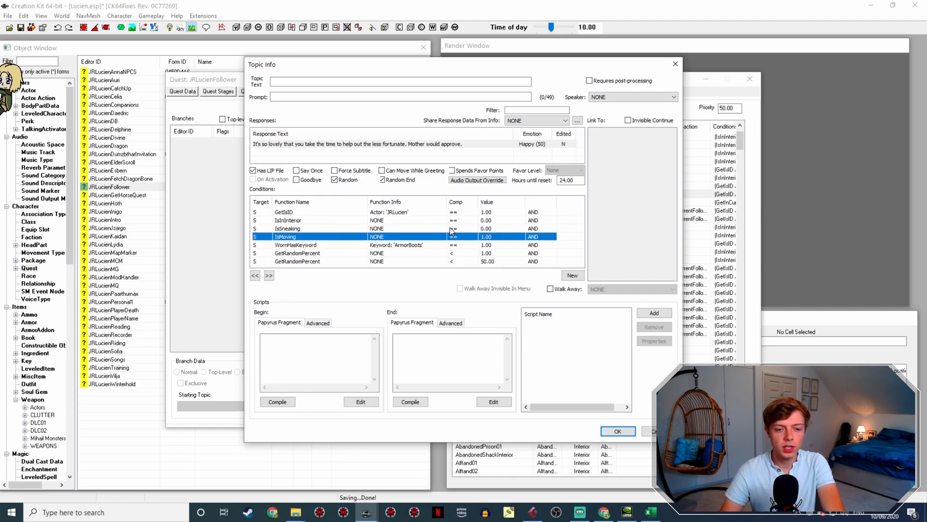
{"action": "key", "text": "Delete"}
{"action": "key", "text": "Up"}
{"action": "key", "text": "Up"}
{"action": "key", "text": "Up"}
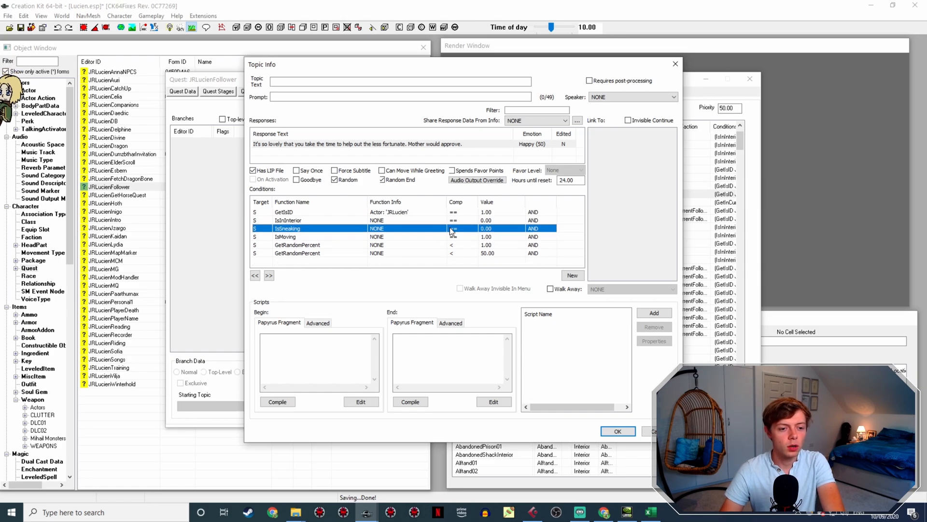
{"action": "right_click", "coordinate": [317, 236]}
{"action": "key", "text": "Escape"}
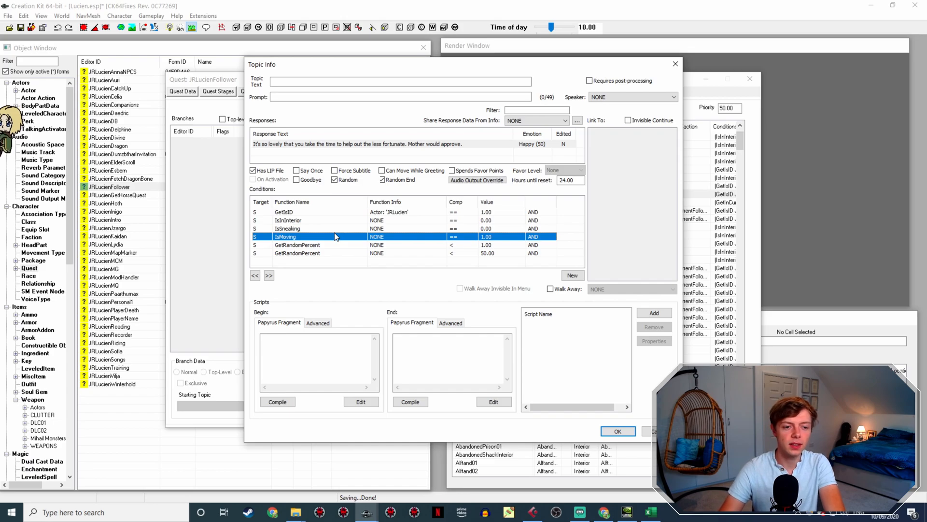
{"action": "key", "text": "Delete"}
{"action": "left_click", "coordinate": [338, 220]}
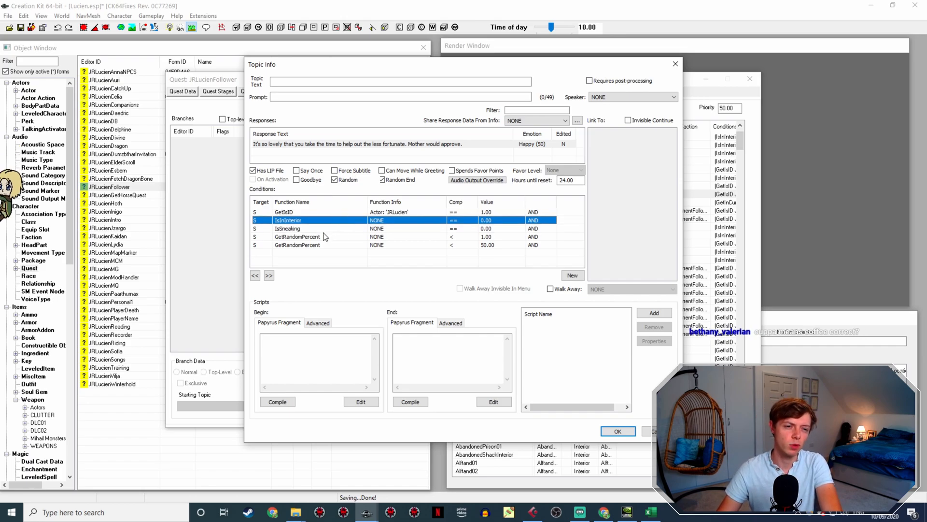
{"action": "right_click", "coordinate": [324, 236]}
{"action": "left_click", "coordinate": [339, 236]}
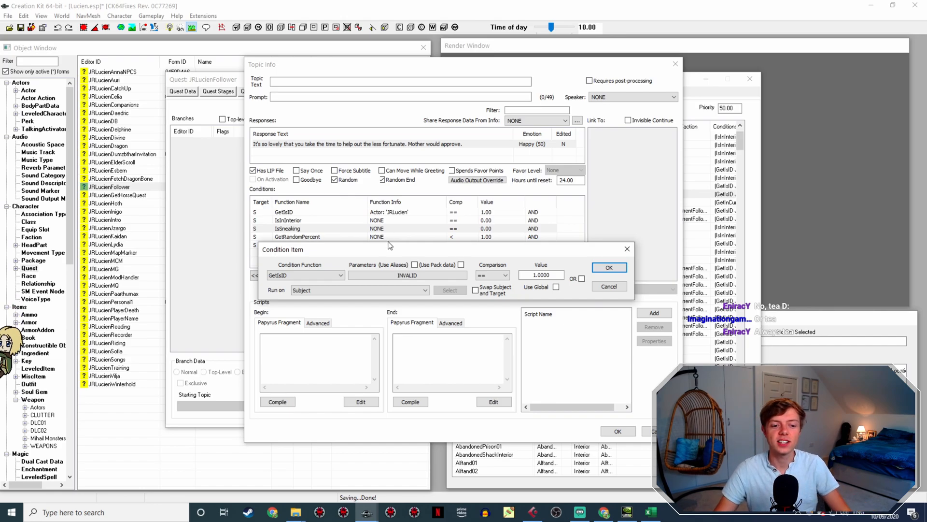
{"action": "left_click", "coordinate": [617, 288]}
Step: Change "the less fortunate" to "those in need" in the response text and accept the response
{"action": "double_click", "coordinate": [388, 144]}
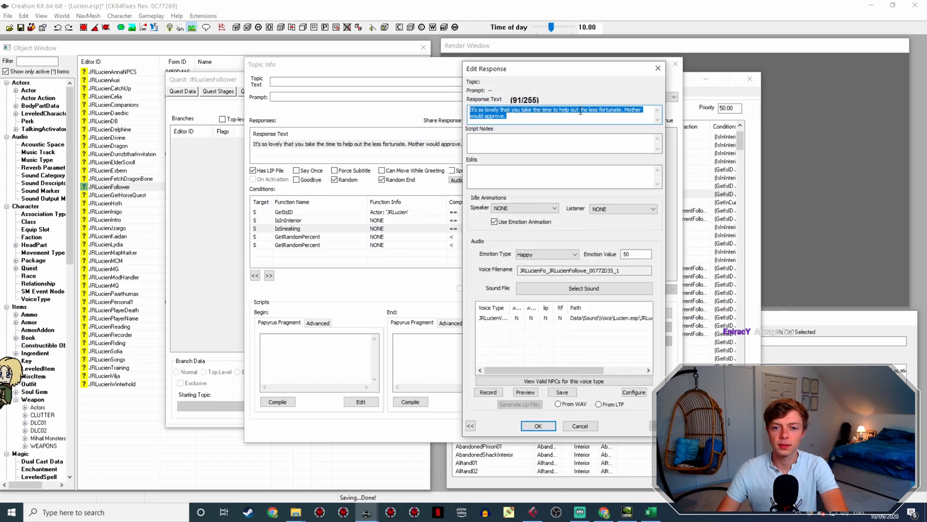
{"action": "left_click_drag", "start_coordinate": [580, 110], "coordinate": [623, 111]}
{"action": "type", "text": "those i"}
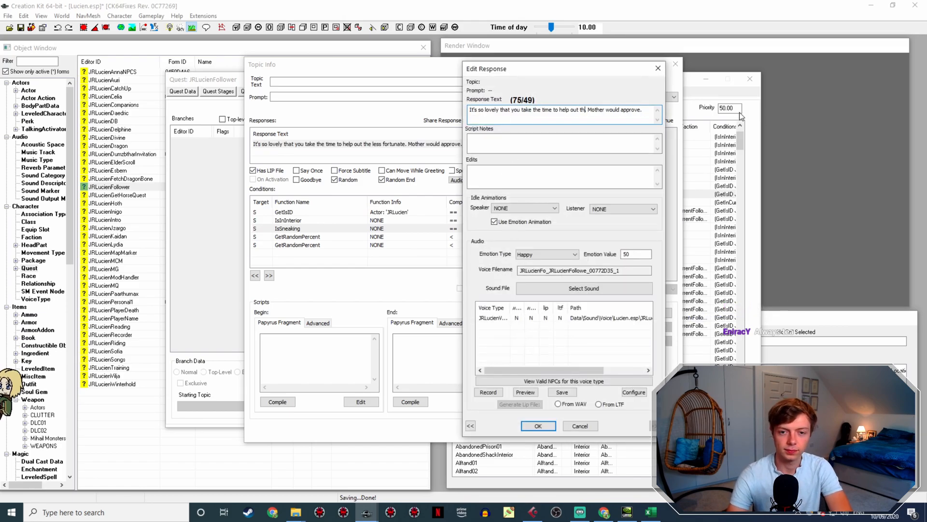
{"action": "type", "text": "n need"}
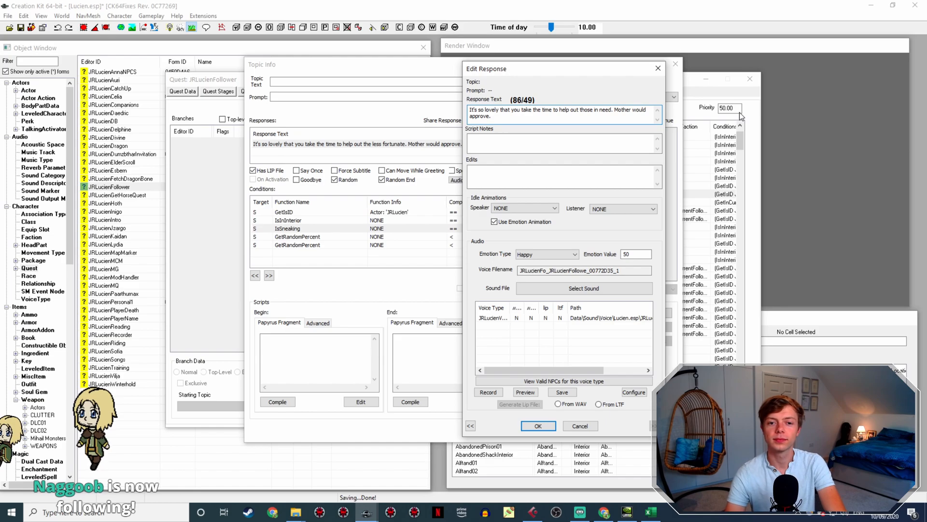
{"action": "left_click", "coordinate": [538, 426]}
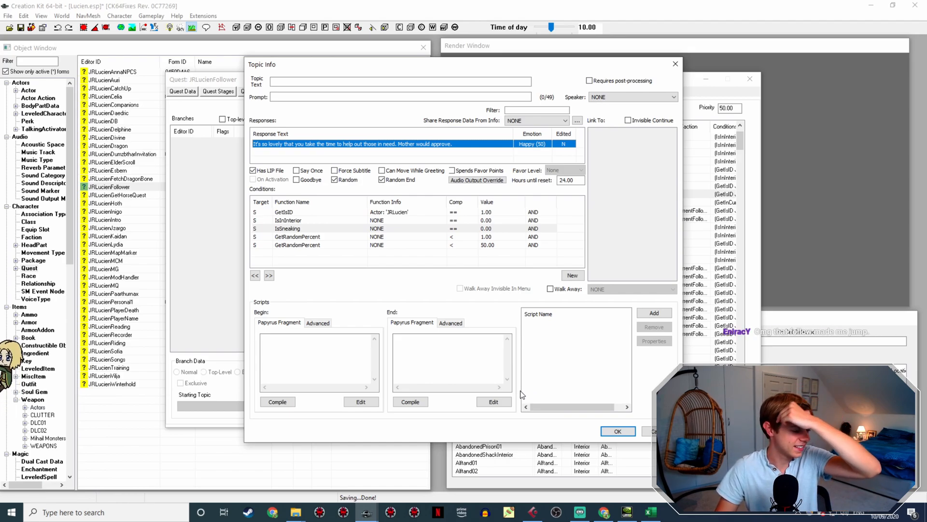
Step: Start a new condition for the line and choose HasMagicEffect as its condition function
{"action": "right_click", "coordinate": [307, 236]}
{"action": "left_click", "coordinate": [318, 238]}
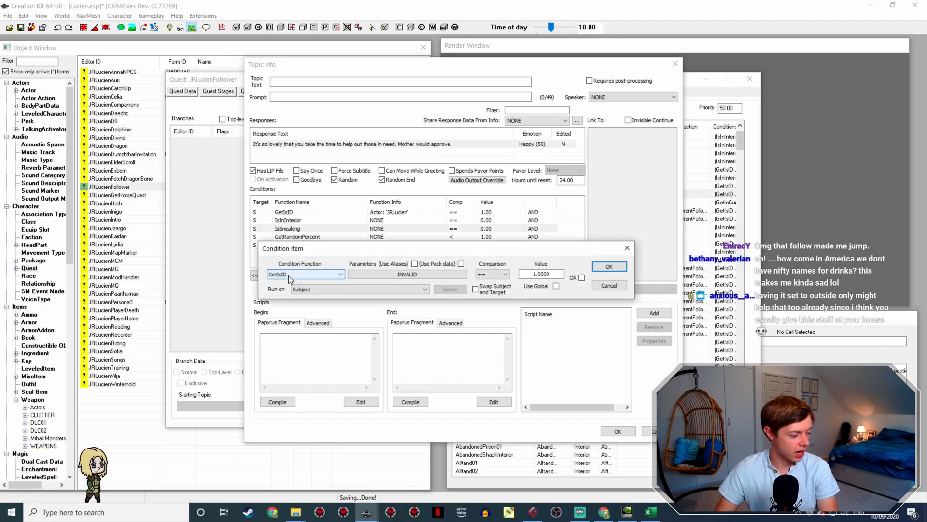
{"action": "left_click", "coordinate": [291, 273]}
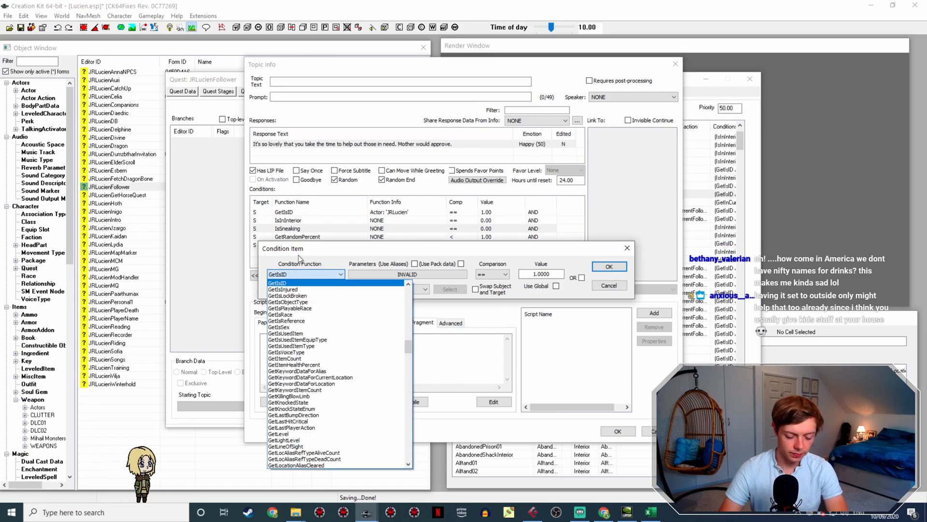
{"action": "type", "text": "hasm"}
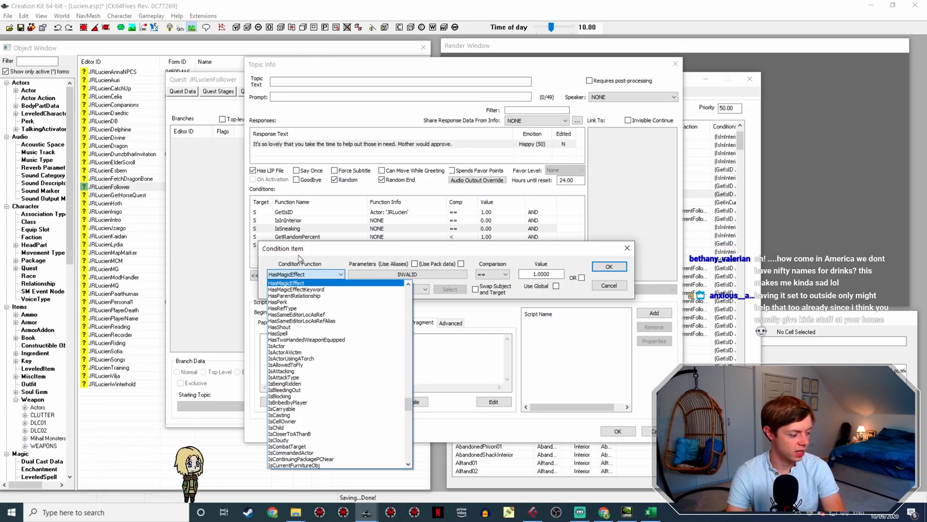
{"action": "key", "text": "Return"}
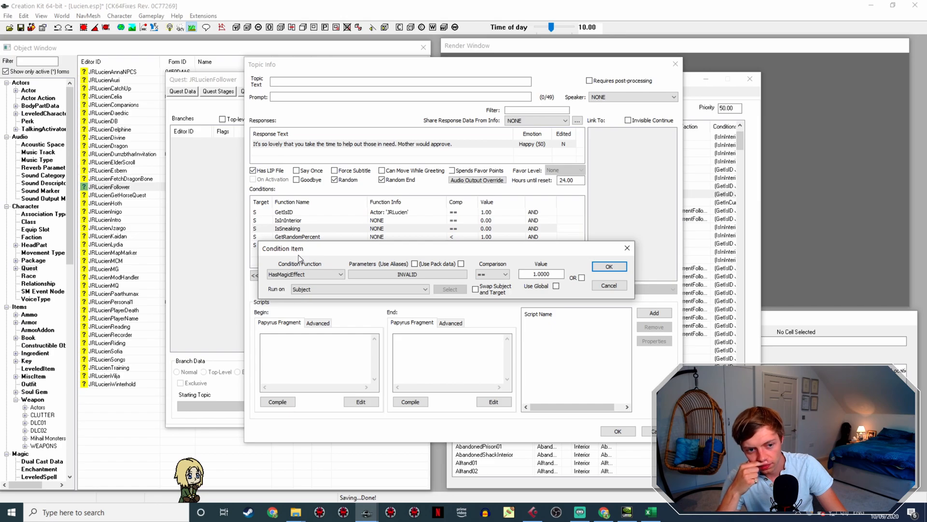
Step: Switch to Chrome, search for "skyrim gift of charity" in a new tab and open the Elder Scrolls Fandom article on The Gift of Charity
{"action": "left_click", "coordinate": [604, 512]}
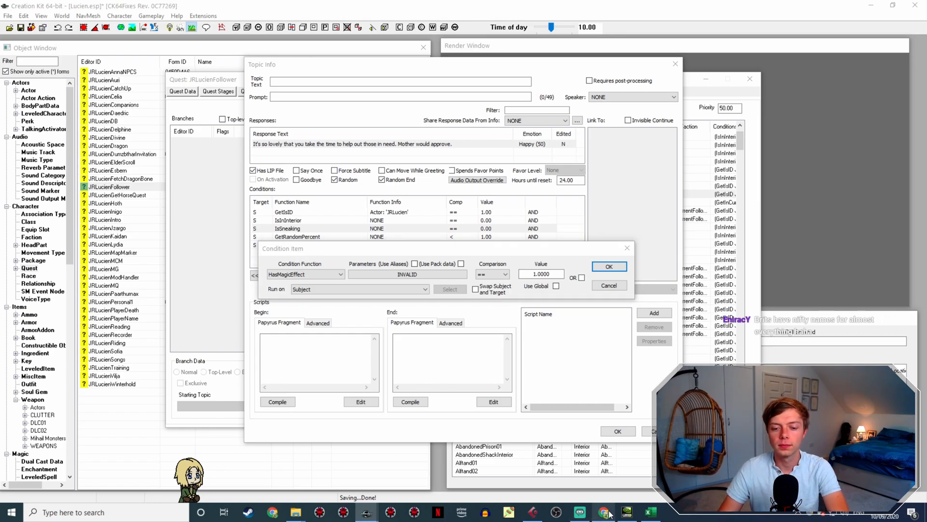
{"action": "key", "text": "ctrl+t"}
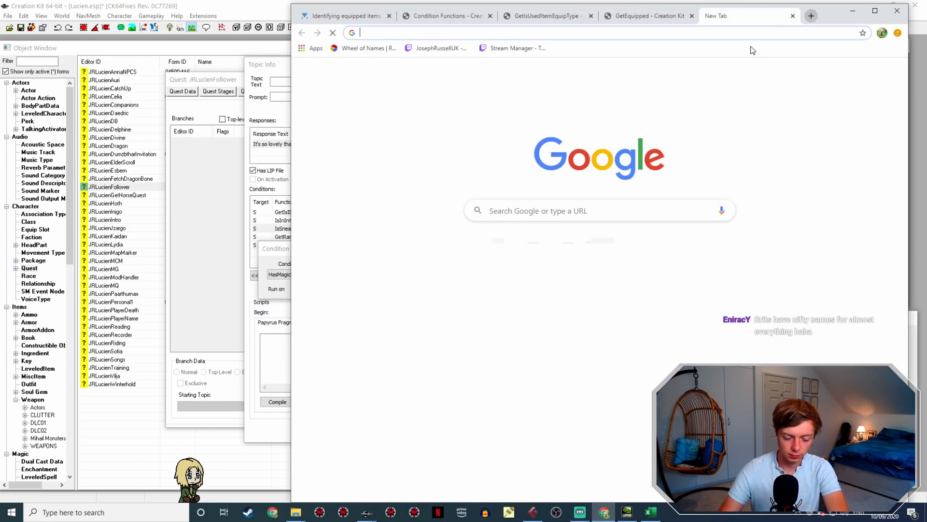
{"action": "type", "text": "skyrim gift of chari"}
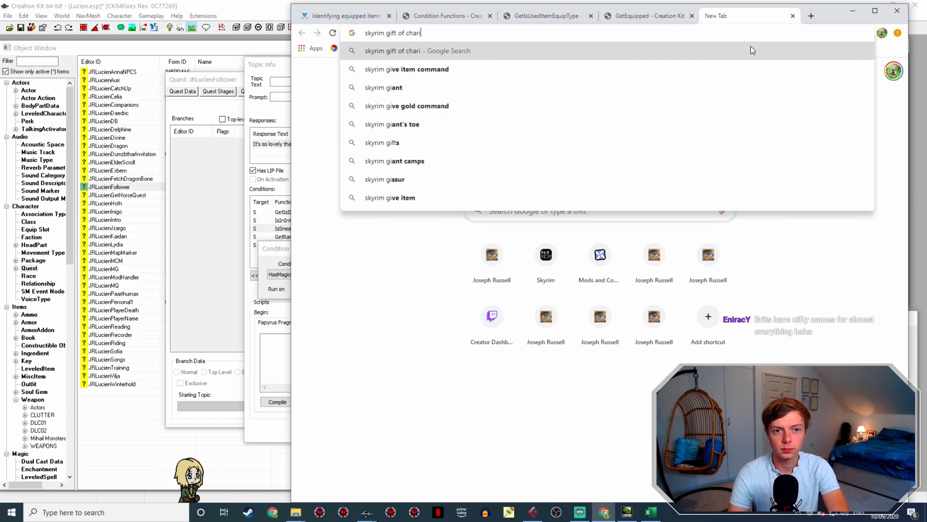
{"action": "type", "text": "ty"}
{"action": "key", "text": "Return"}
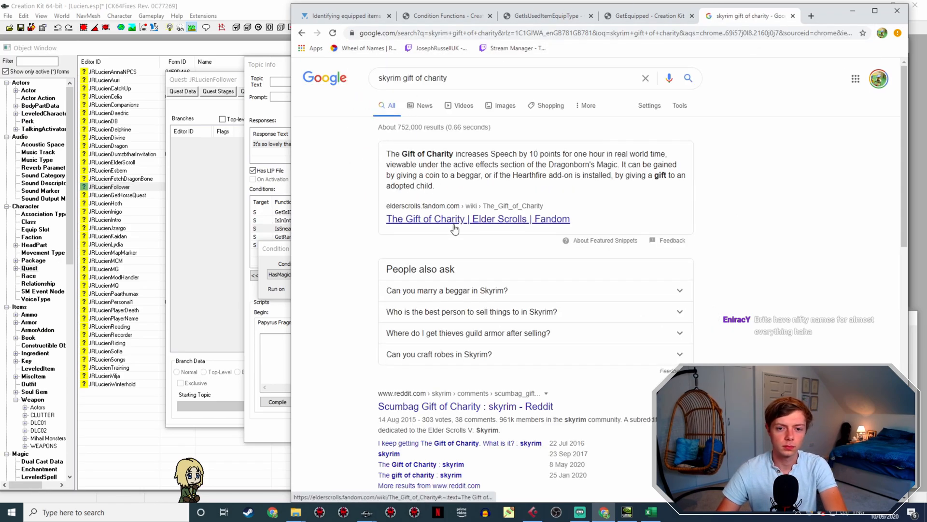
{"action": "left_click", "coordinate": [455, 219]}
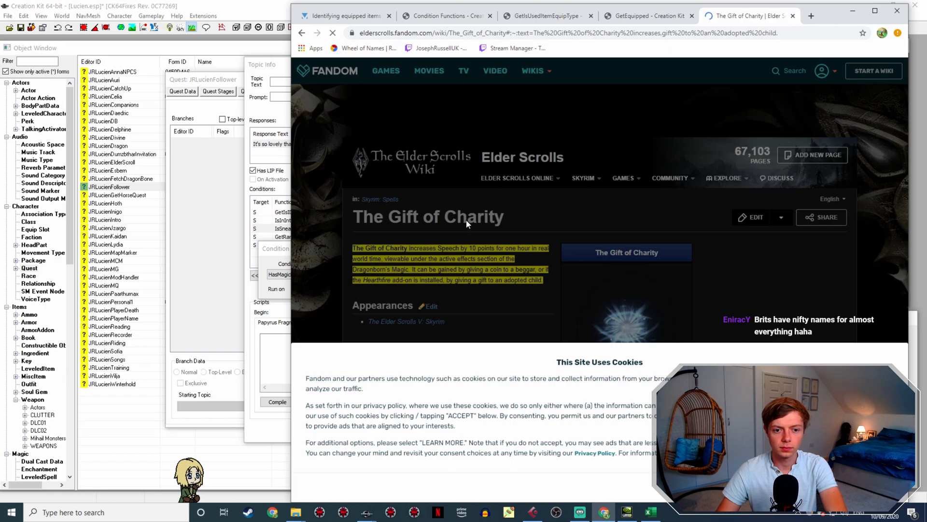
Step: Accept the Fandom site's cookie notice, switch back to the Creation Kit and accept the HasMagicEffect condition
{"action": "left_click", "coordinate": [862, 487]}
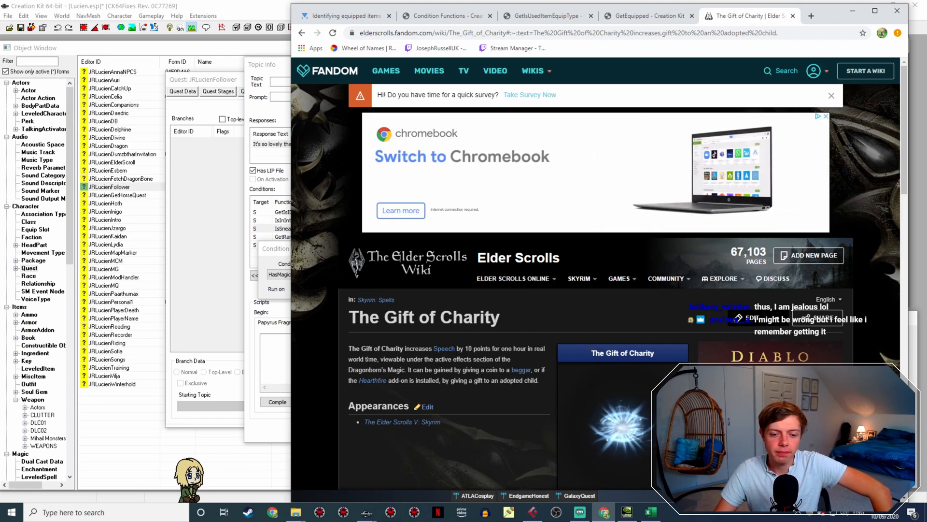
{"action": "left_click", "coordinate": [263, 258]}
{"action": "left_click", "coordinate": [608, 267]}
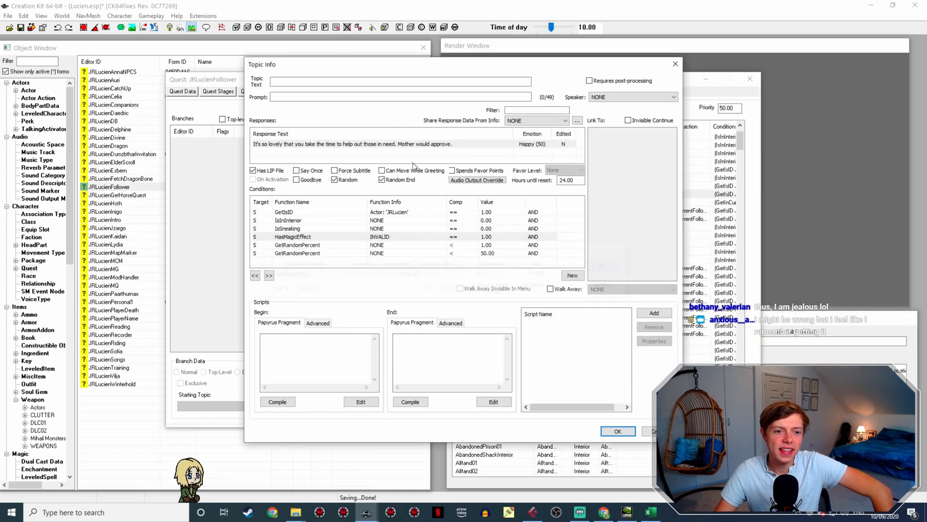
Step: Replace the response text with "It's so lovely to give, isn't it? Generosity is a reward in itself, I find." and accept it
{"action": "double_click", "coordinate": [435, 144]}
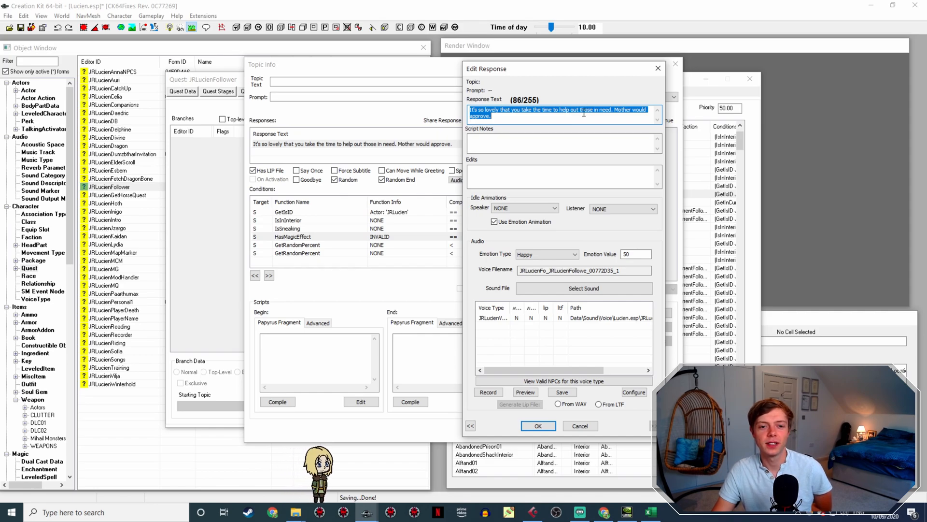
{"action": "left_click", "coordinate": [526, 115]}
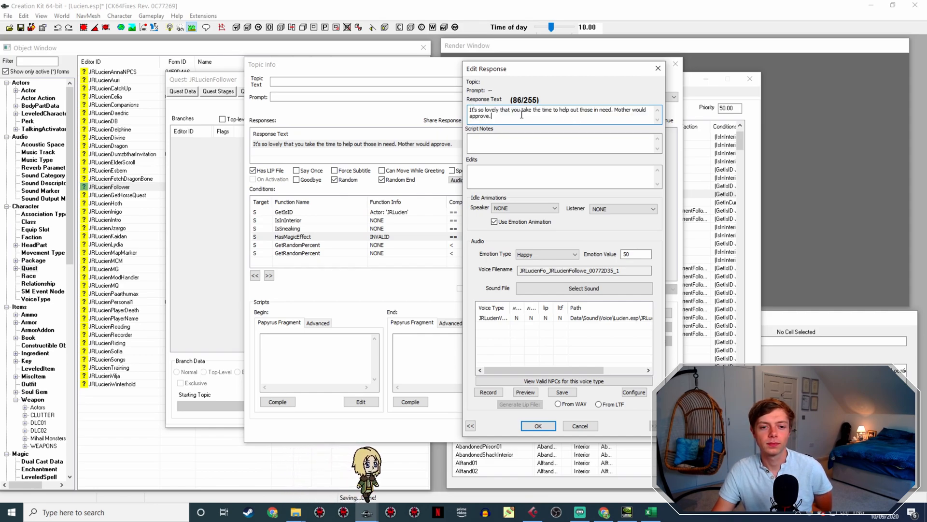
{"action": "double_click", "coordinate": [505, 110]}
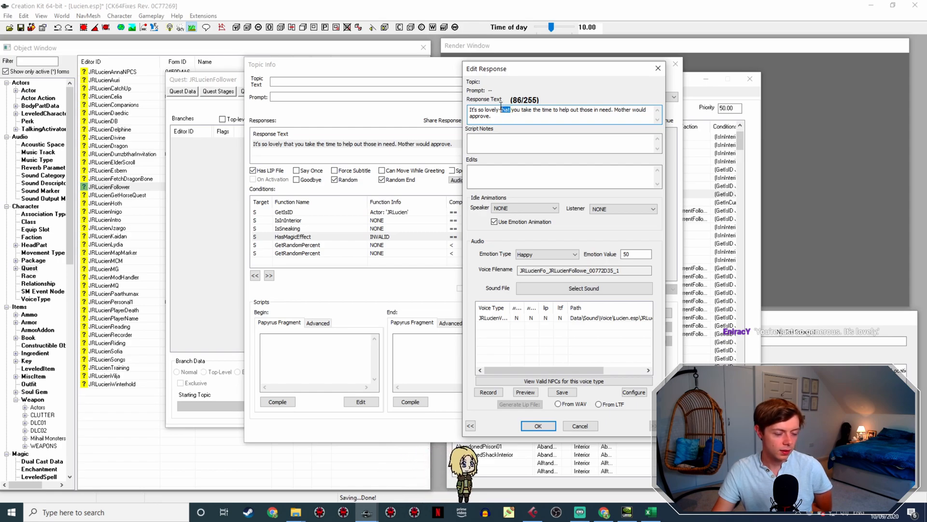
{"action": "left_click_drag", "start_coordinate": [510, 111], "coordinate": [448, 106]}
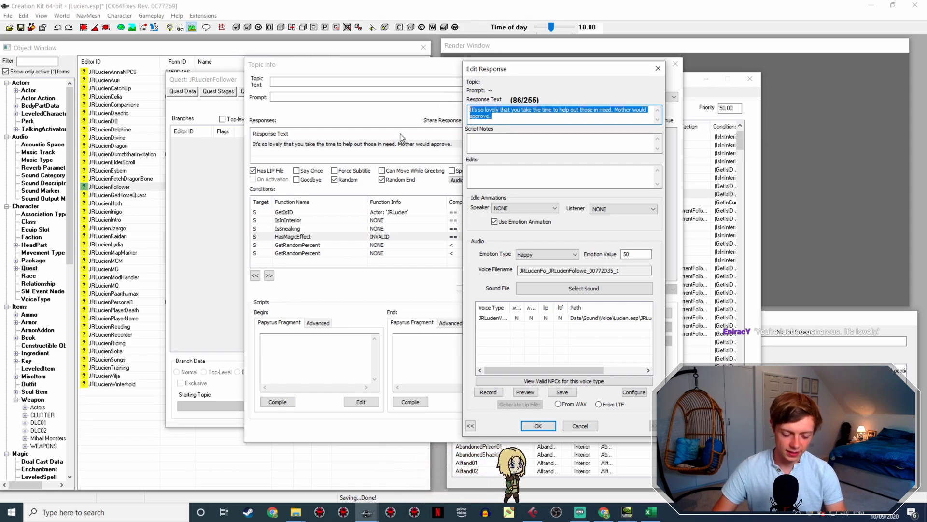
{"action": "key", "text": "BackSpace"}
{"action": "type", "text": "It"}
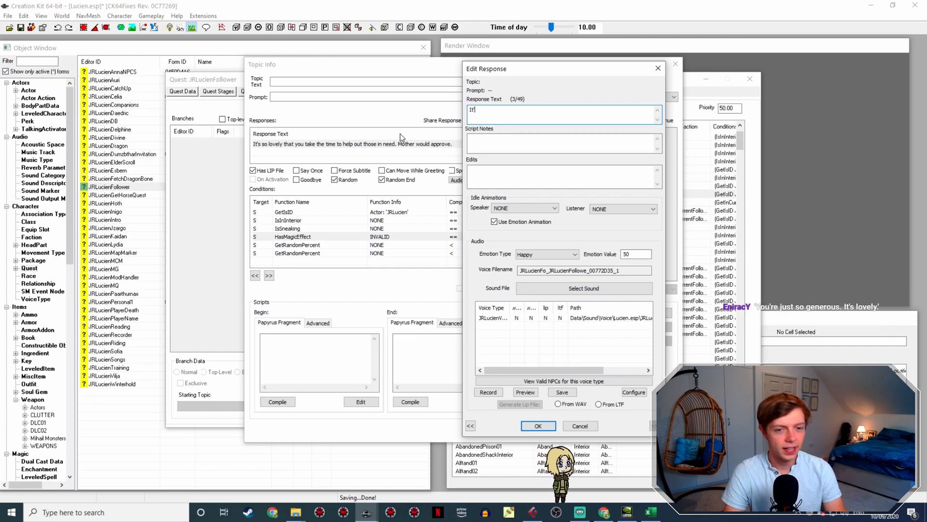
{"action": "type", "text": "'s so lovely "}
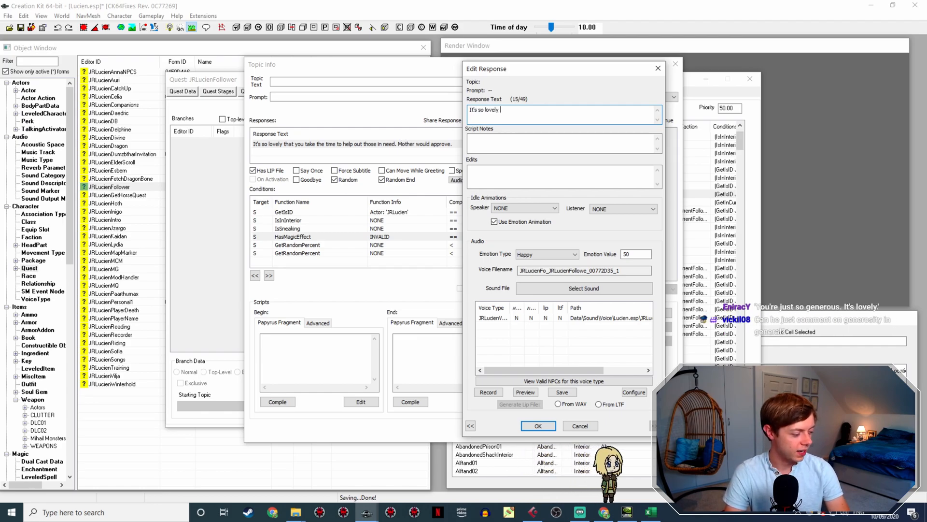
{"action": "type", "text": "to give, isn't it?"}
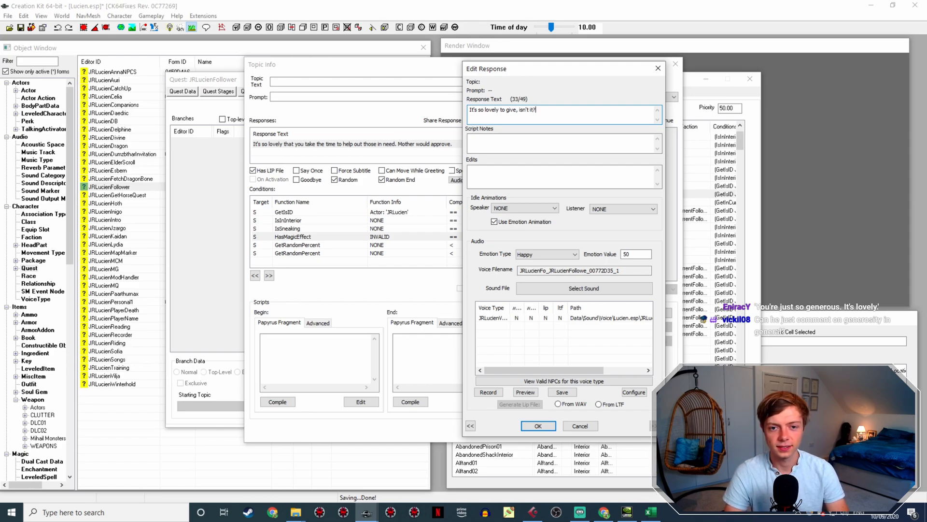
{"action": "type", "text": " Gne"}
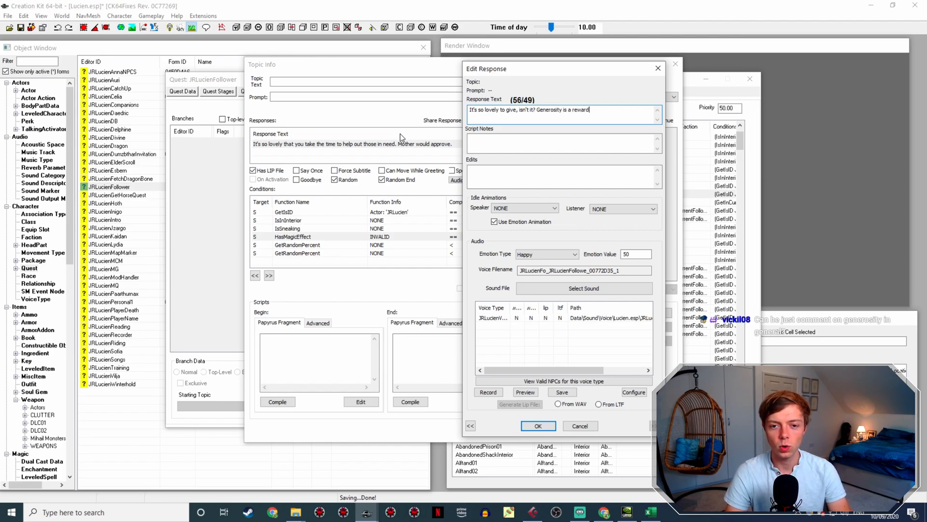
{"action": "type", "text": "n itself"}
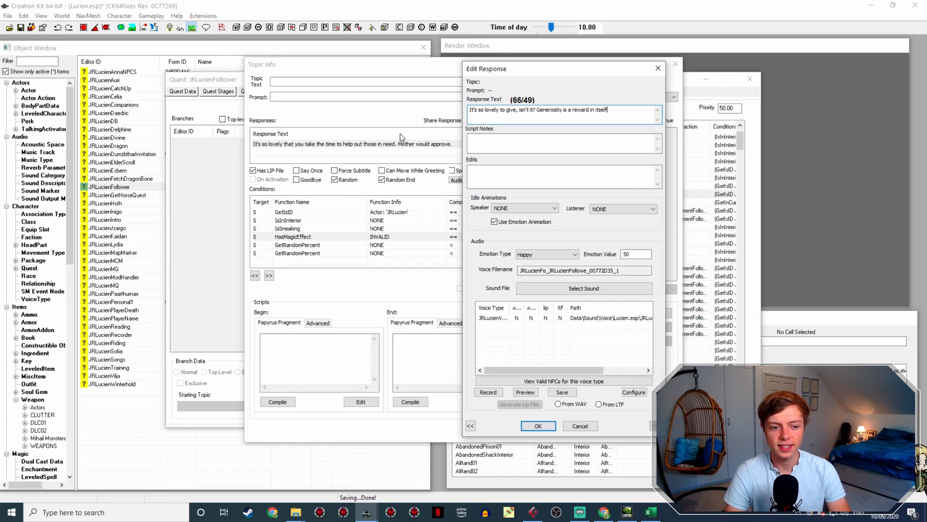
{"action": "type", "text": ", I find."}
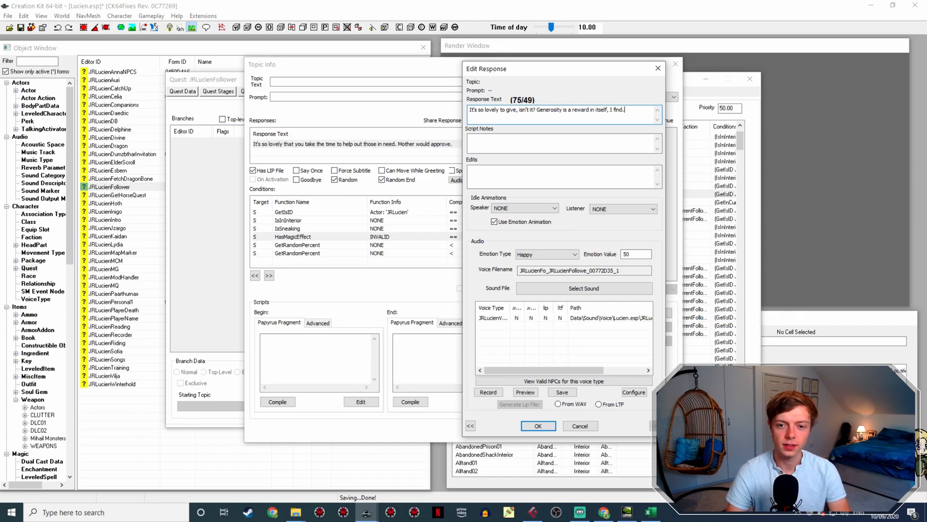
{"action": "left_click", "coordinate": [549, 427]}
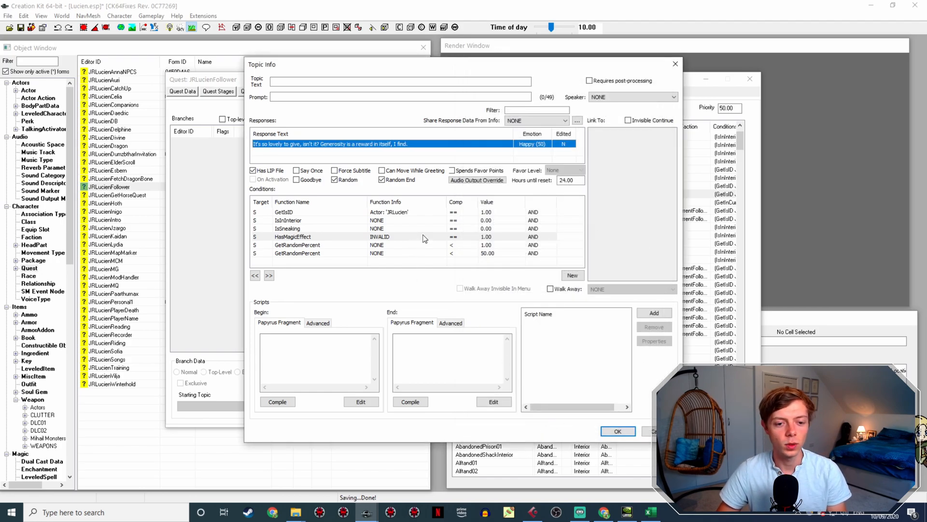
Step: Reopen the HasMagicEffect condition's parameter selection and look for a Gift of Charity effect among the entries starting with G
{"action": "double_click", "coordinate": [425, 237]}
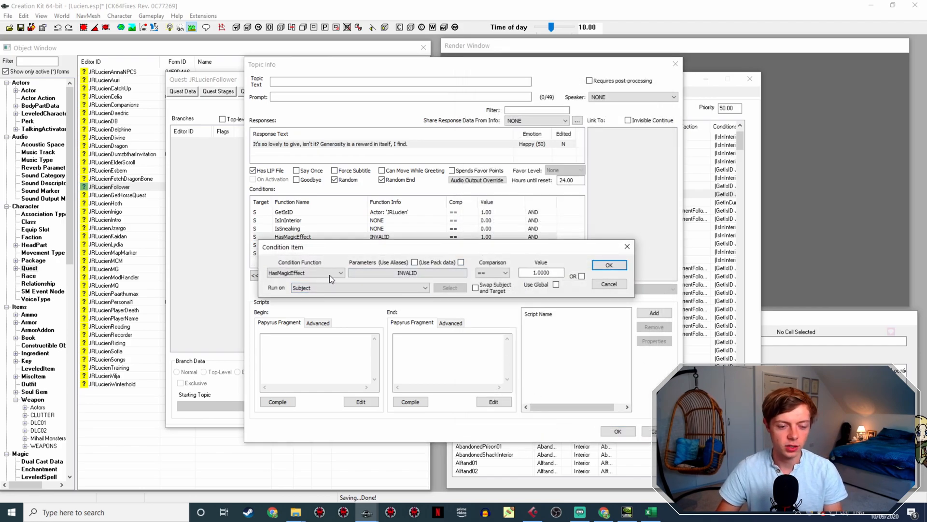
{"action": "left_click", "coordinate": [371, 273]}
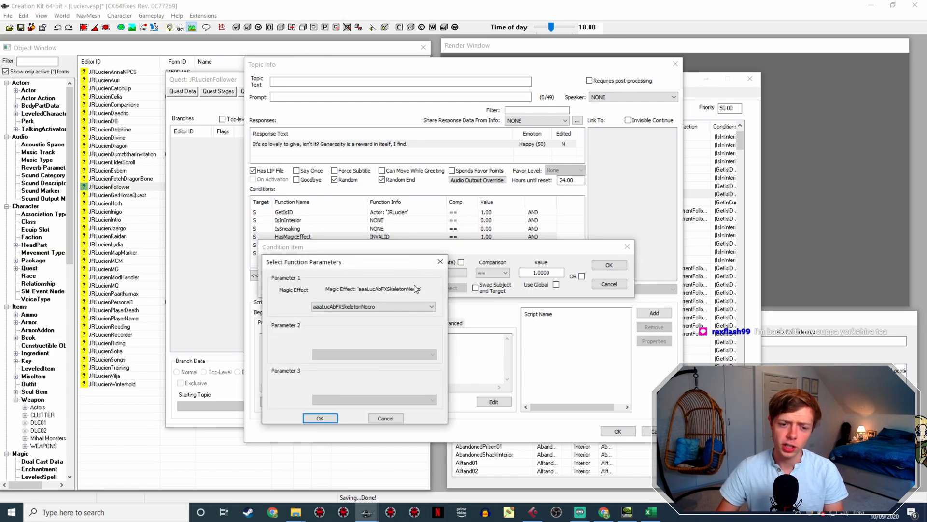
{"action": "left_click", "coordinate": [394, 303]}
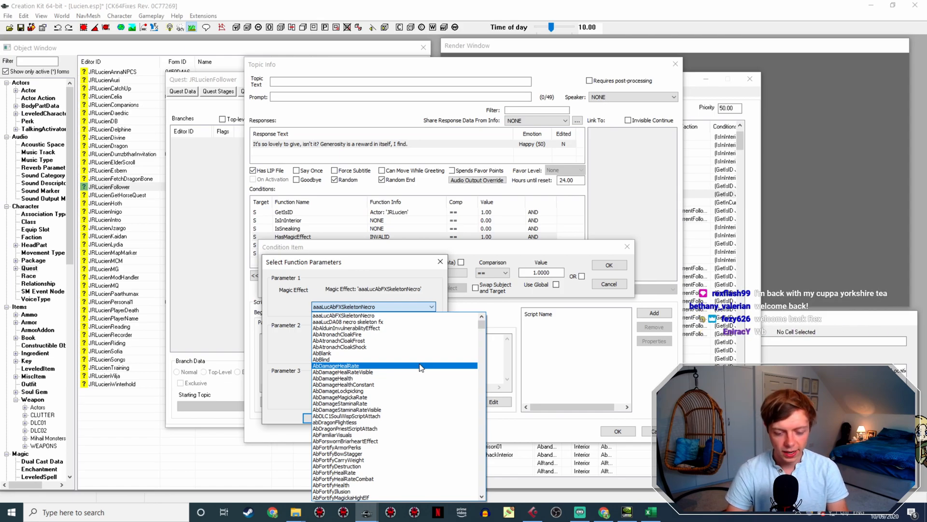
{"action": "key", "text": "g"}
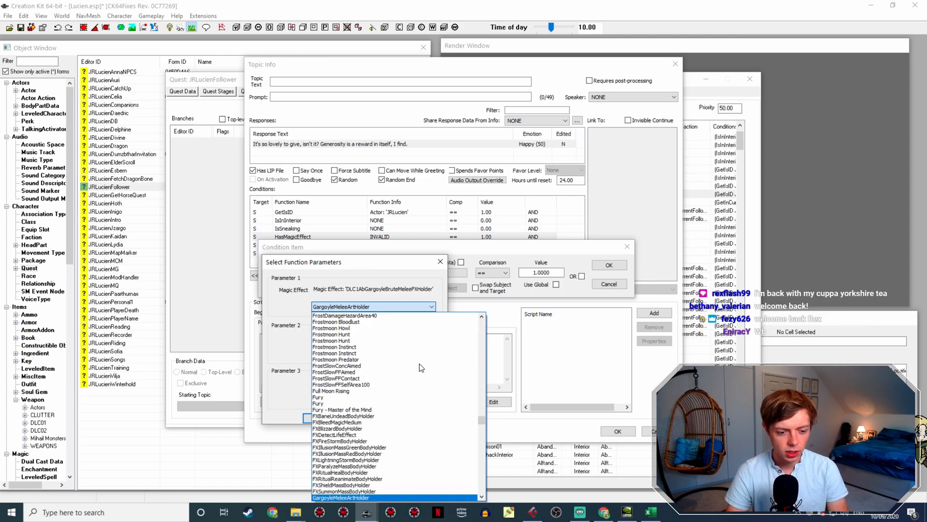
Step: Switch to Chrome, check the Fandom article, search for "uesp gift of charity" and find "gif" on UESP's Skyrim:Blessings page
{"action": "left_click", "coordinate": [603, 511]}
{"action": "scroll", "coordinate": [472, 369], "scroll_direction": "down", "scroll_amount": 4}
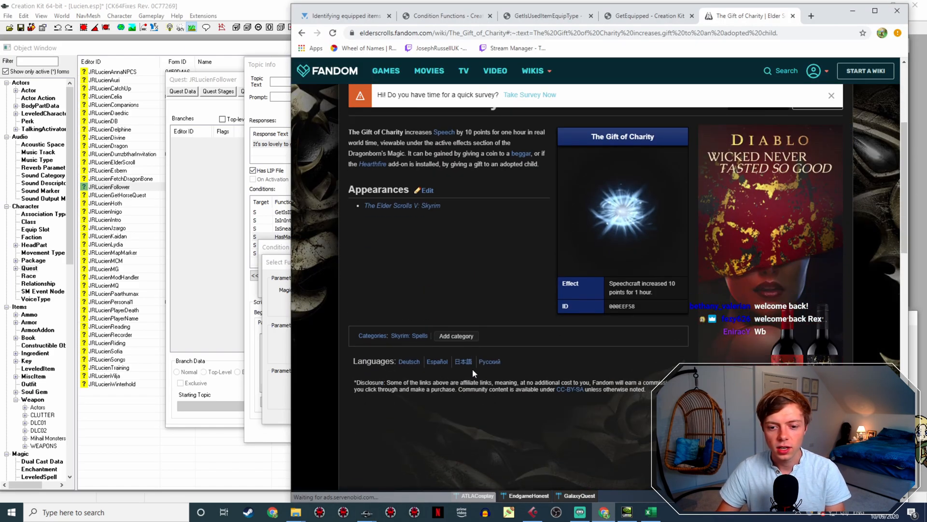
{"action": "left_click", "coordinate": [812, 16]}
{"action": "type", "text": "uesp gift of charity"}
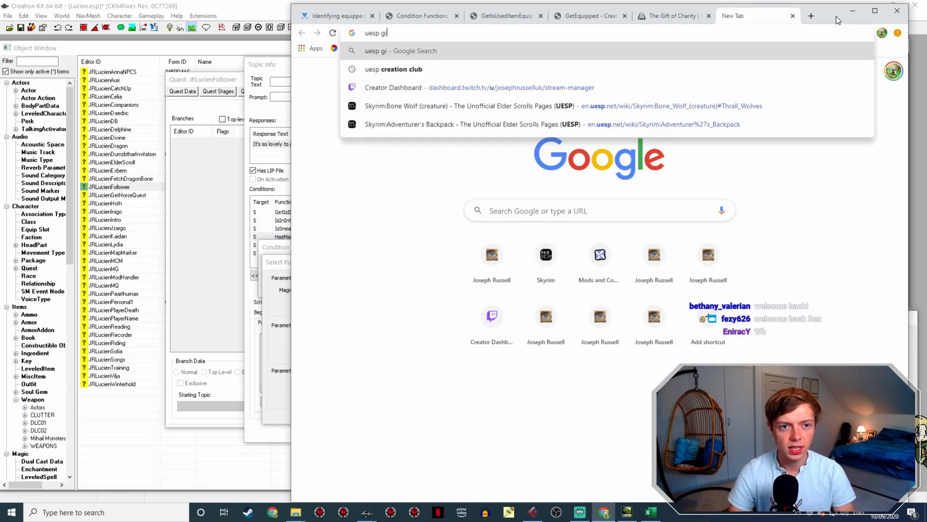
{"action": "key", "text": "Return"}
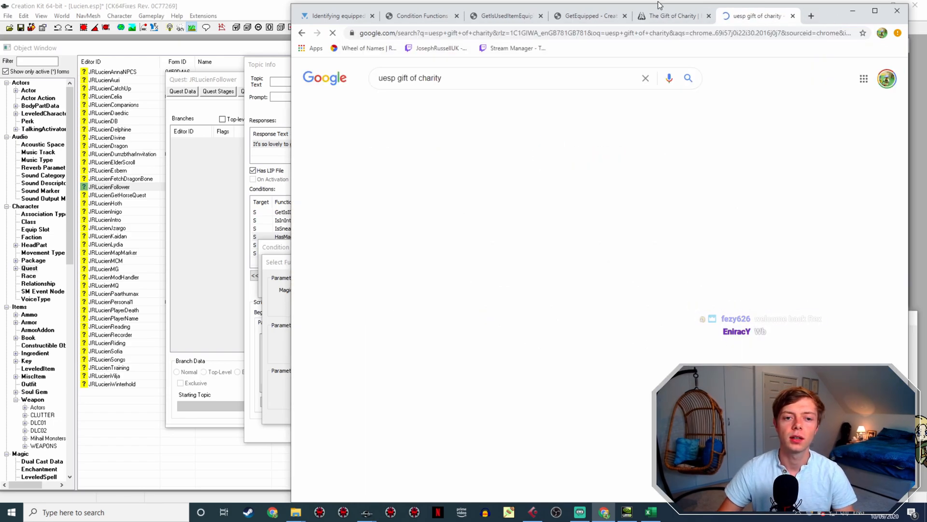
{"action": "left_click", "coordinate": [443, 350]}
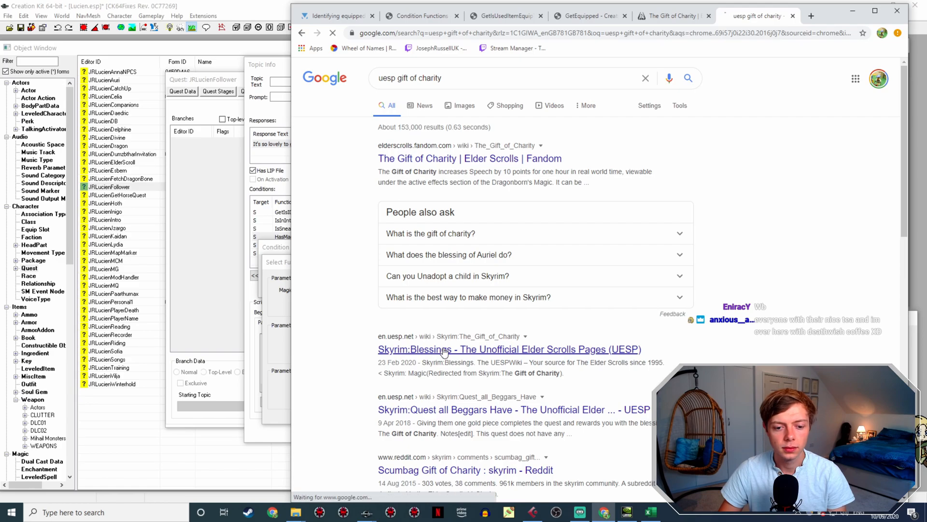
{"action": "key", "text": "ctrl+f"}
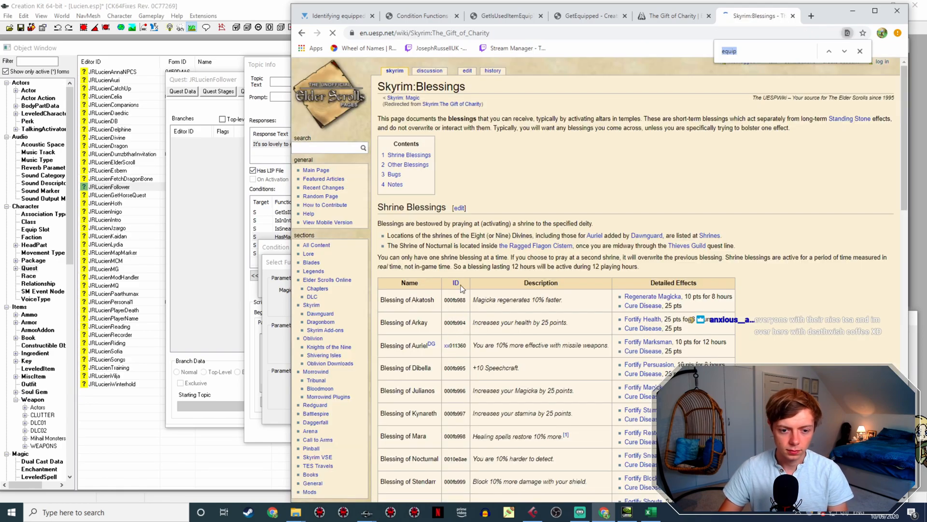
{"action": "type", "text": "gif"}
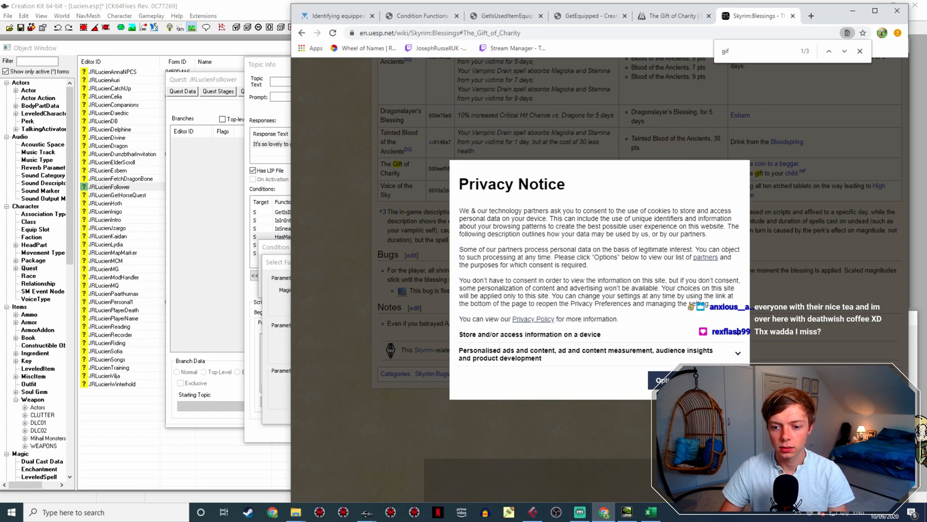
{"action": "left_click", "coordinate": [714, 380]}
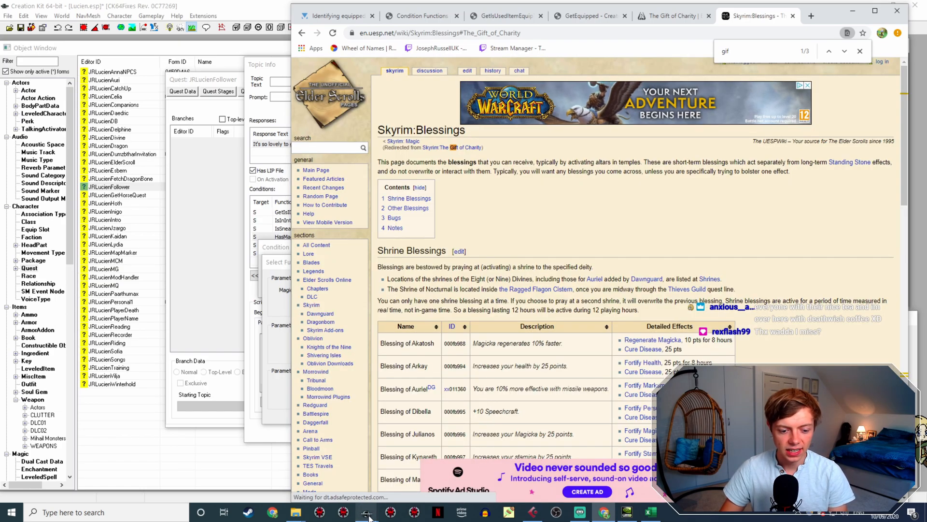
Step: Return to the Creation Kit and search the magic effect list for Gift of Charity among the entries starting with B, F and "The"
{"action": "mouse_move", "coordinate": [369, 515]}
{"action": "left_click", "coordinate": [405, 488]}
{"action": "left_click", "coordinate": [372, 306]}
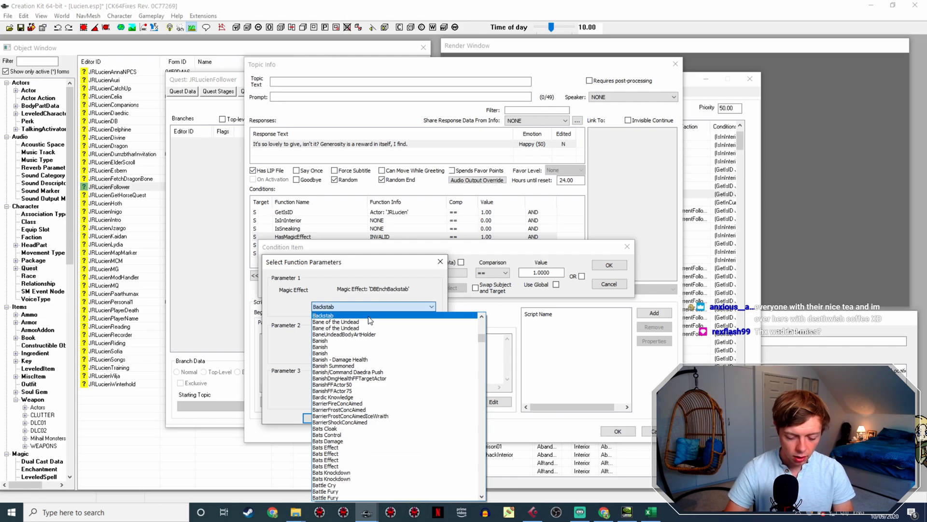
{"action": "key", "text": "Down"}
{"action": "key", "text": "Down"}
{"action": "key", "text": "Down"}
{"action": "key", "text": "Down"}
{"action": "key", "text": "Down"}
{"action": "key", "text": "Down"}
{"action": "key", "text": "Down"}
{"action": "key", "text": "Down"}
{"action": "key", "text": "Down"}
{"action": "key", "text": "Down"}
{"action": "key", "text": "Down"}
{"action": "key", "text": "Down"}
{"action": "key", "text": "Down"}
{"action": "key", "text": "Down"}
{"action": "key", "text": "Down"}
{"action": "key", "text": "Down"}
{"action": "key", "text": "Down"}
{"action": "key", "text": "Down"}
{"action": "key", "text": "Down"}
{"action": "key", "text": "Down"}
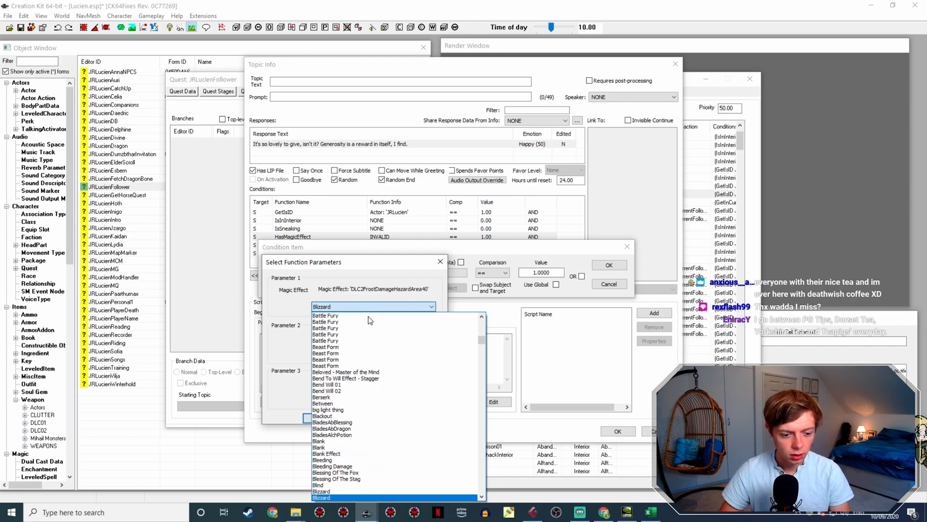
{"action": "type", "text": "fe"}
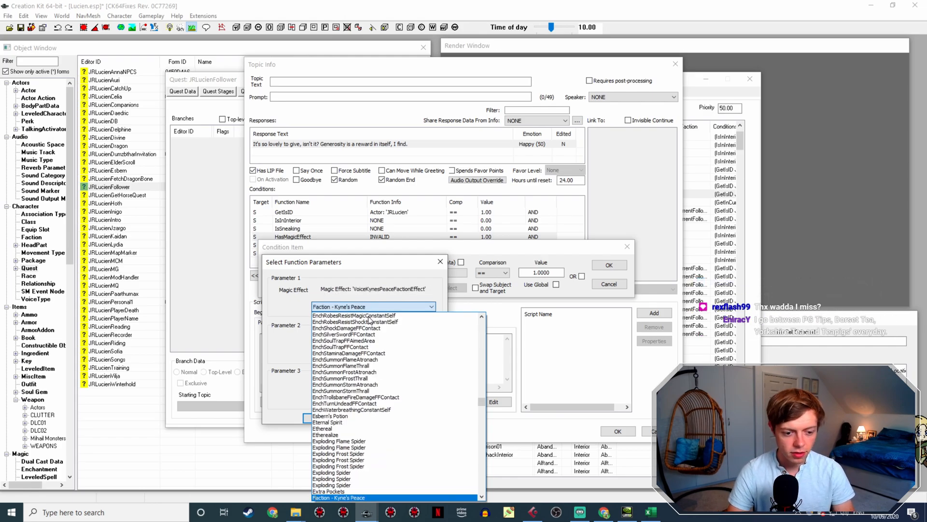
{"action": "key", "text": "BackSpace"}
{"action": "type", "text": "the Ancients"}
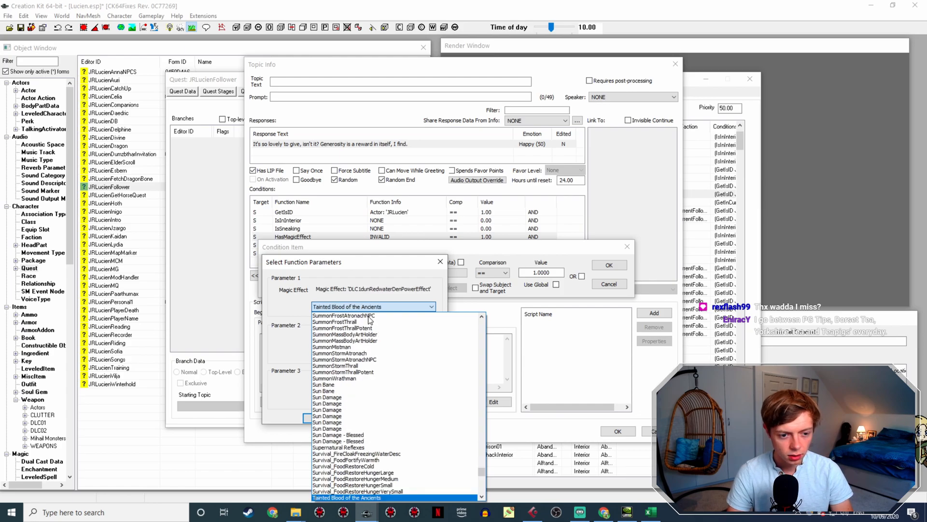
{"action": "key", "text": "Down"}
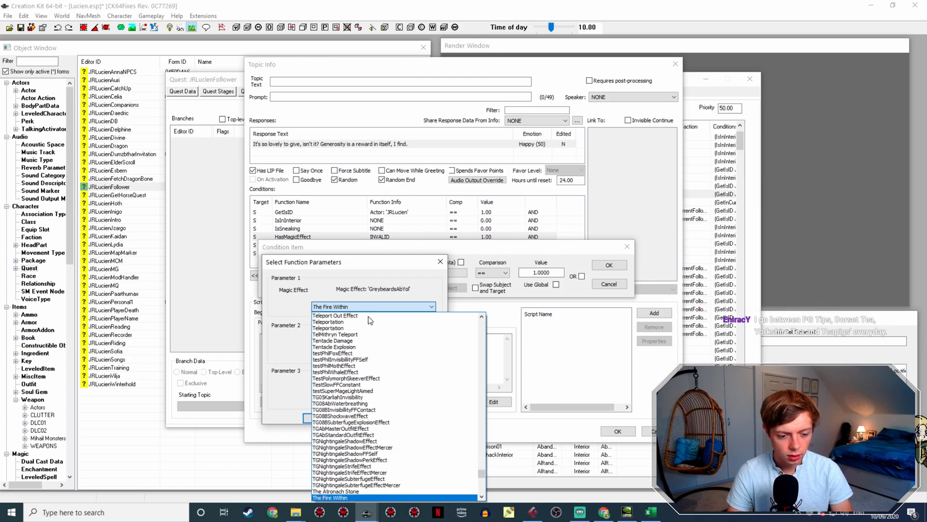
{"action": "scroll", "coordinate": [358, 358], "scroll_direction": "down", "scroll_amount": 6}
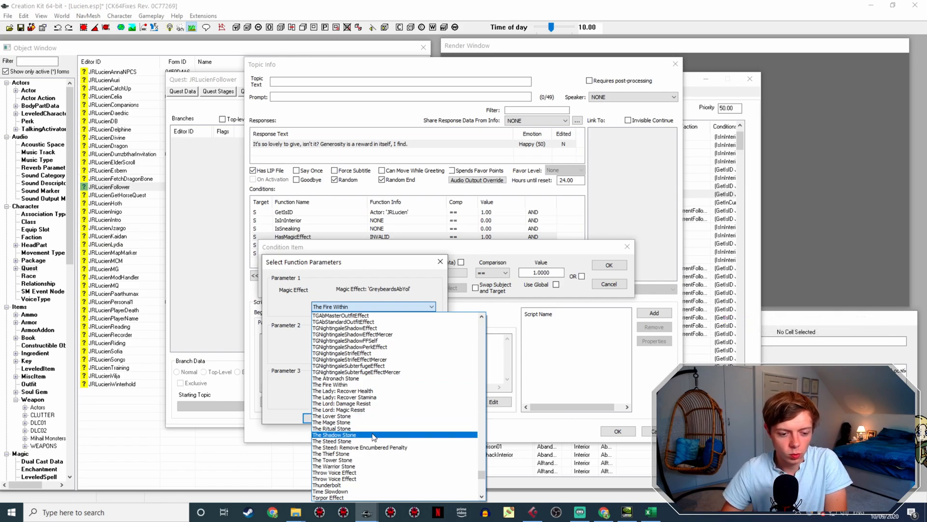
Step: Glance at the UESP page again, then browse the magic effect list's T, R and G entries for the charity effect
{"action": "left_click", "coordinate": [606, 513]}
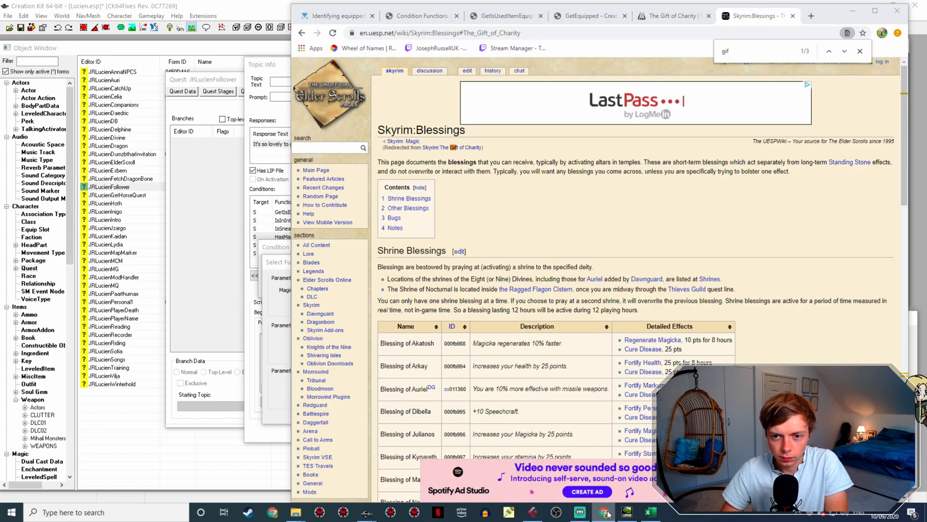
{"action": "left_click", "coordinate": [605, 513]}
{"action": "left_click", "coordinate": [431, 307]}
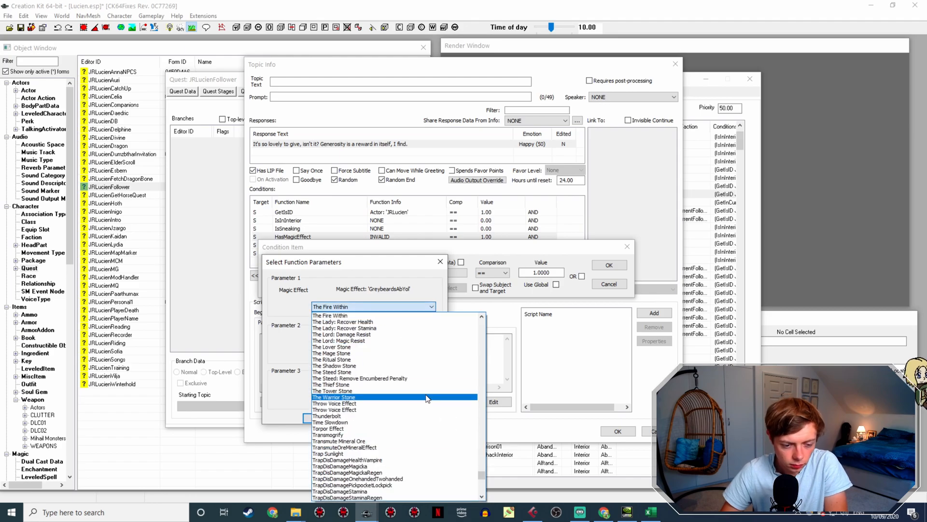
{"action": "scroll", "coordinate": [452, 392], "scroll_direction": "down", "scroll_amount": 5}
{"action": "left_click_drag", "start_coordinate": [482, 482], "coordinate": [479, 457]}
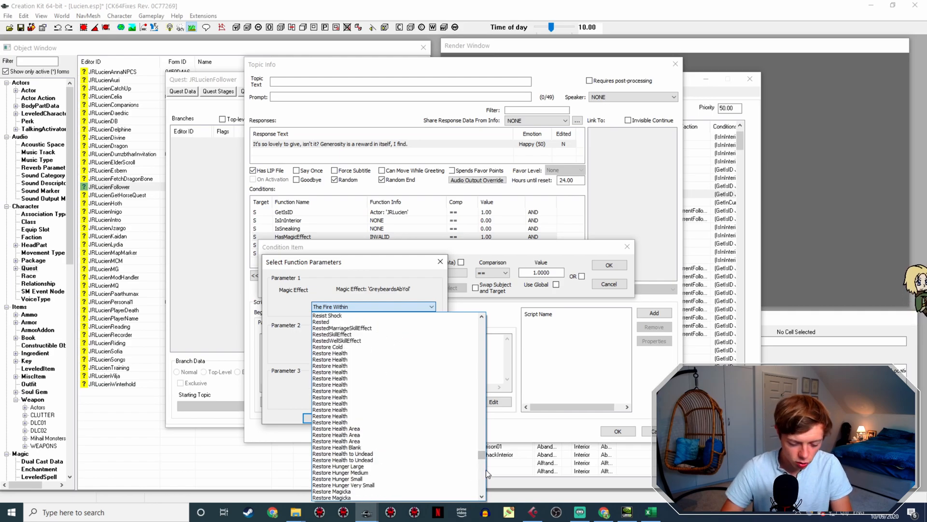
{"action": "key", "text": "g"}
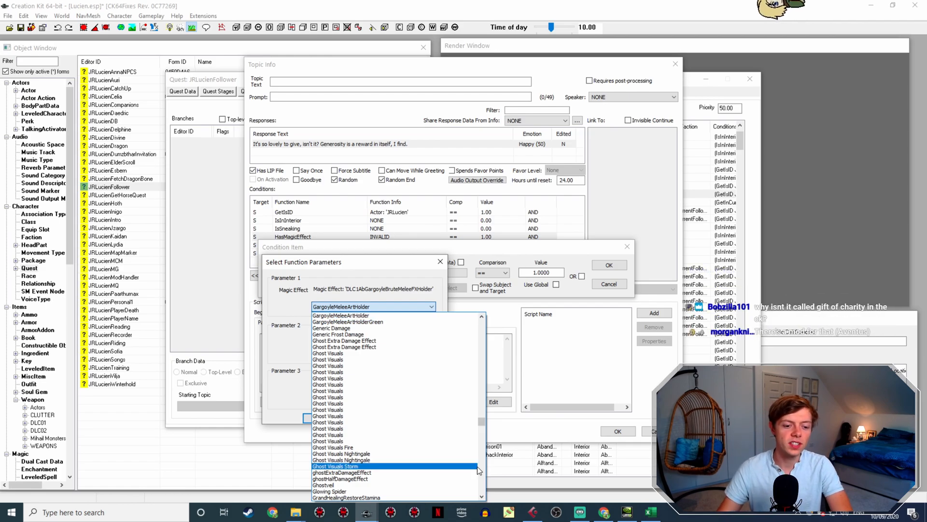
Step: Switch to SSEEdit and load only the Skyrim.esm and Update.esm modules
{"action": "left_click", "coordinate": [324, 519]}
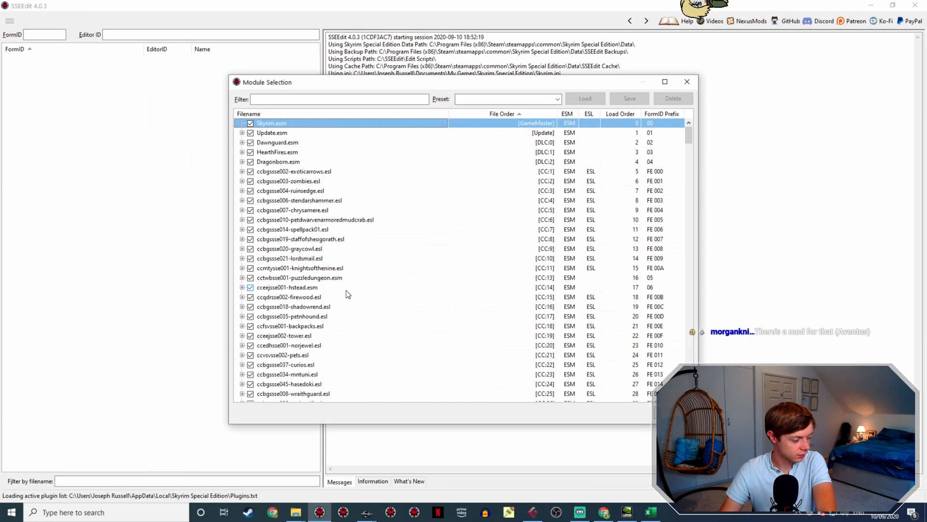
{"action": "right_click", "coordinate": [335, 182]}
{"action": "left_click", "coordinate": [366, 201]}
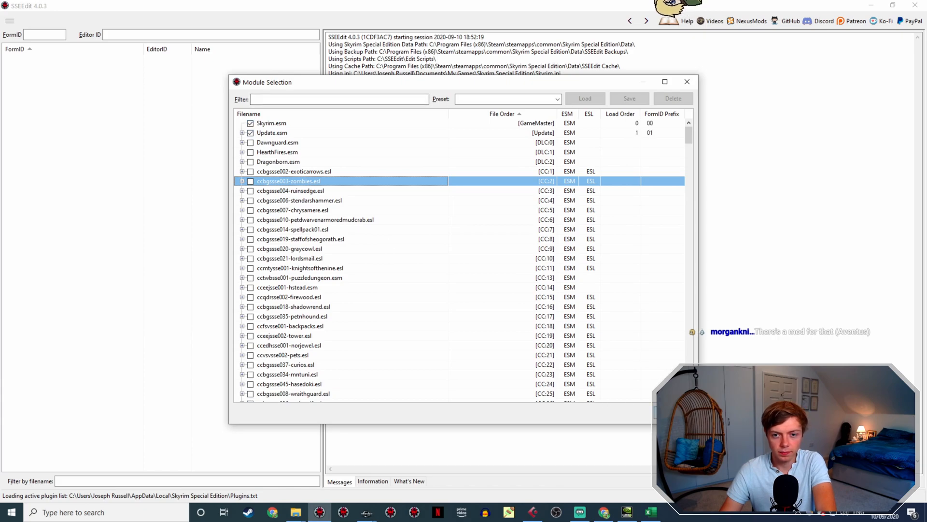
{"action": "key", "text": "Return"}
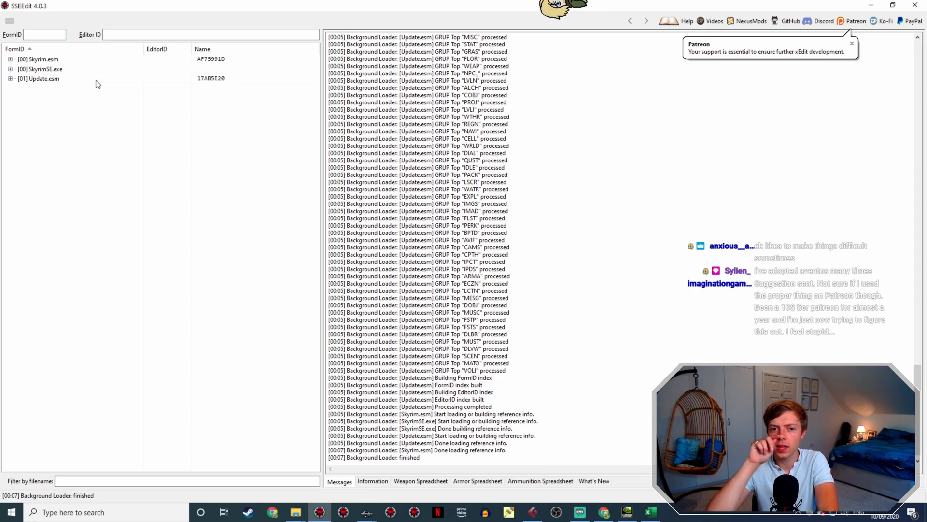
Step: List Skyrim.esm's Magic Effect records sorted by name and look for Gift of Charity among the entries starting with "The"
{"action": "left_click", "coordinate": [10, 59]}
{"action": "scroll", "coordinate": [120, 261], "scroll_direction": "down", "scroll_amount": 15}
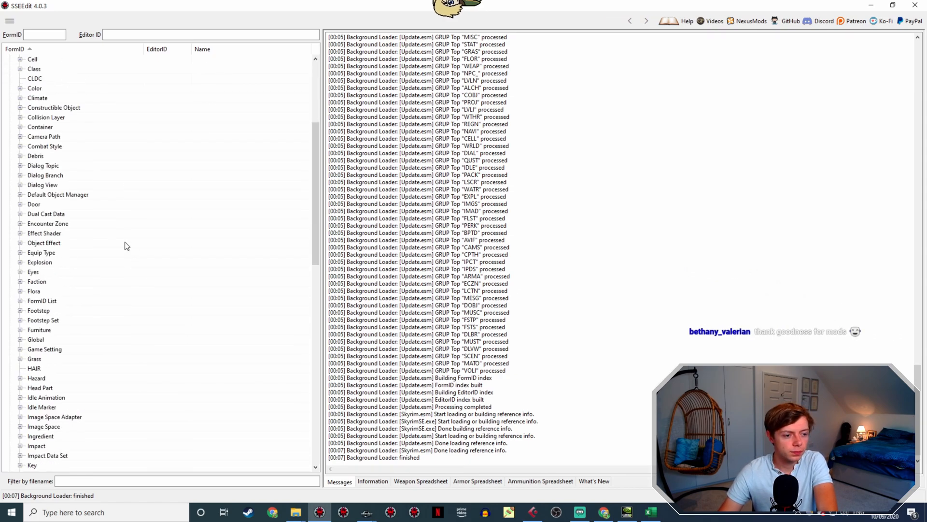
{"action": "scroll", "coordinate": [100, 284], "scroll_direction": "down", "scroll_amount": 4}
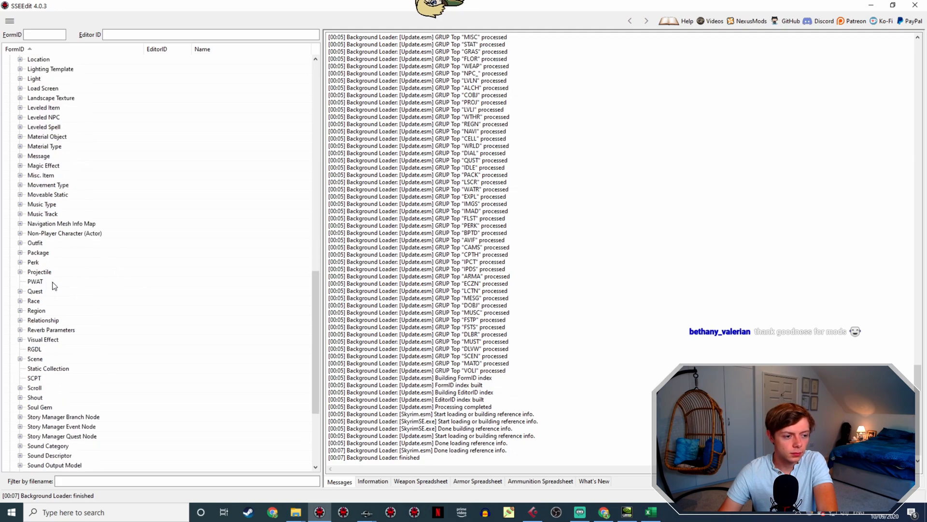
{"action": "left_click", "coordinate": [20, 166]}
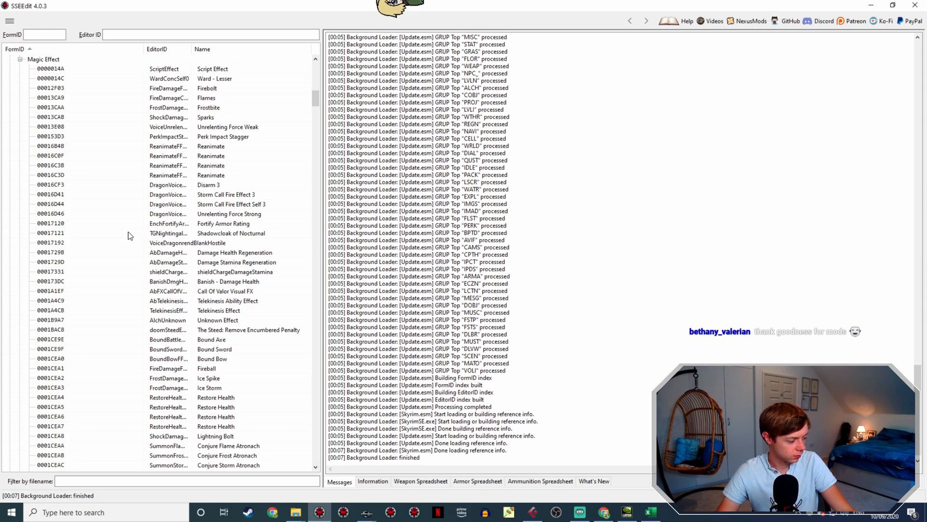
{"action": "left_click", "coordinate": [218, 52]}
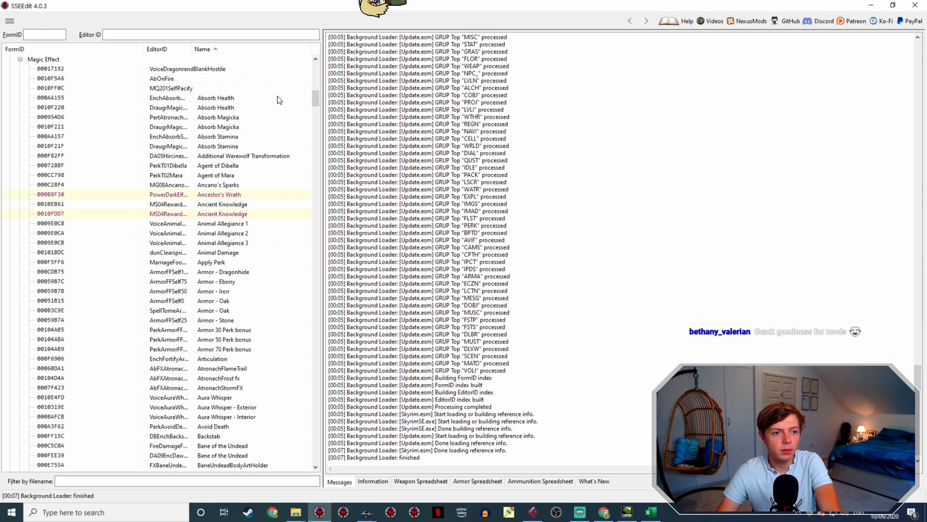
{"action": "left_click_drag", "start_coordinate": [315, 95], "coordinate": [329, 414]}
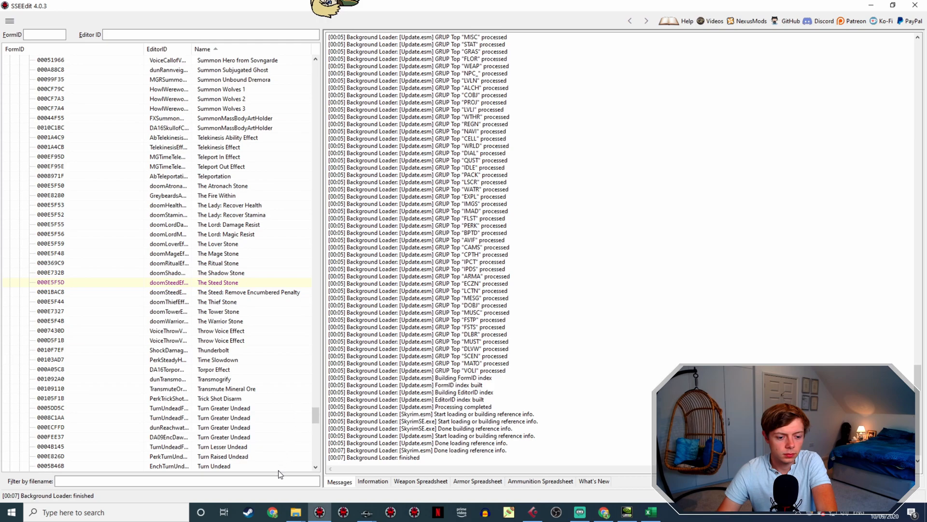
Step: Switch to Chrome and check the Gift of Charity details on the Fandom article and UESP's Other Blessings table
{"action": "left_click", "coordinate": [604, 512]}
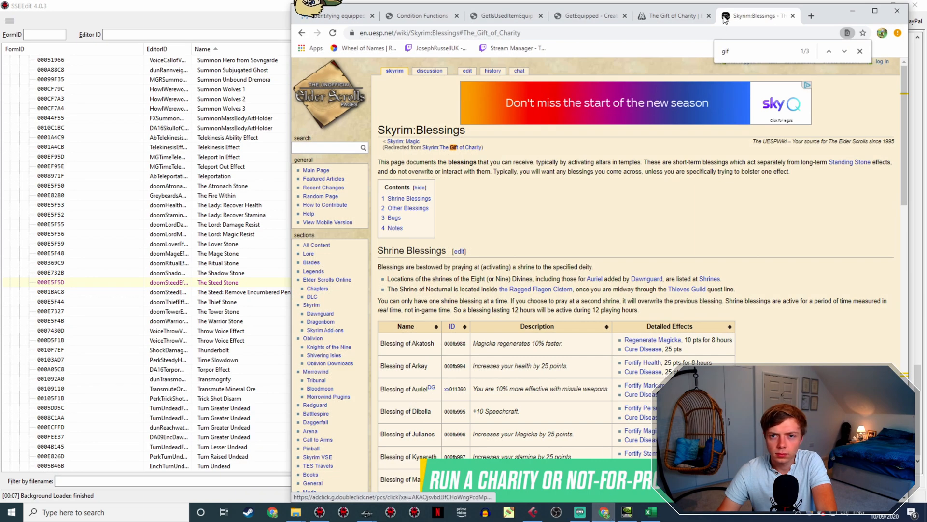
{"action": "left_click", "coordinate": [684, 17]}
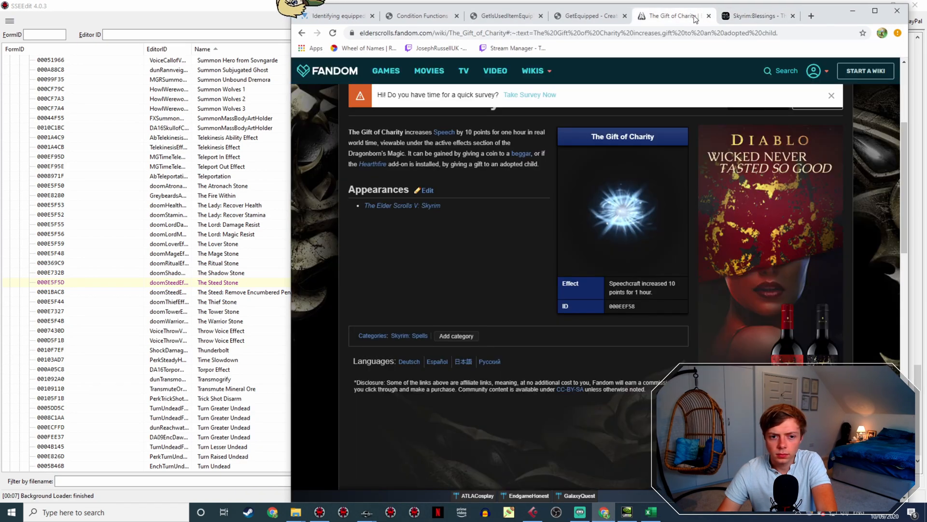
{"action": "left_click", "coordinate": [756, 16]}
{"action": "scroll", "coordinate": [784, 300], "scroll_direction": "down", "scroll_amount": 15}
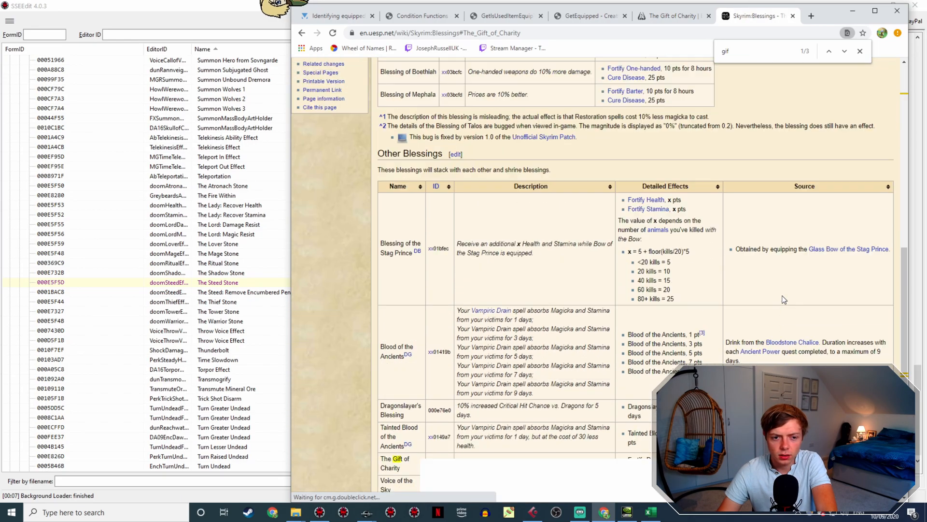
{"action": "scroll", "coordinate": [783, 300], "scroll_direction": "down", "scroll_amount": 4}
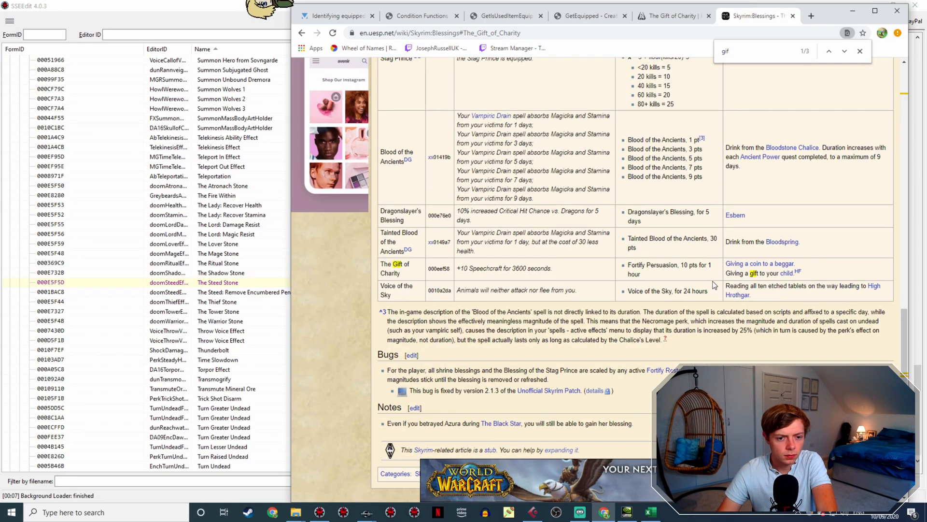
Step: Return to SSEEdit, search Skyrim.esm's Spell records for The Gift of Charity and open its record
{"action": "left_click", "coordinate": [223, 225]}
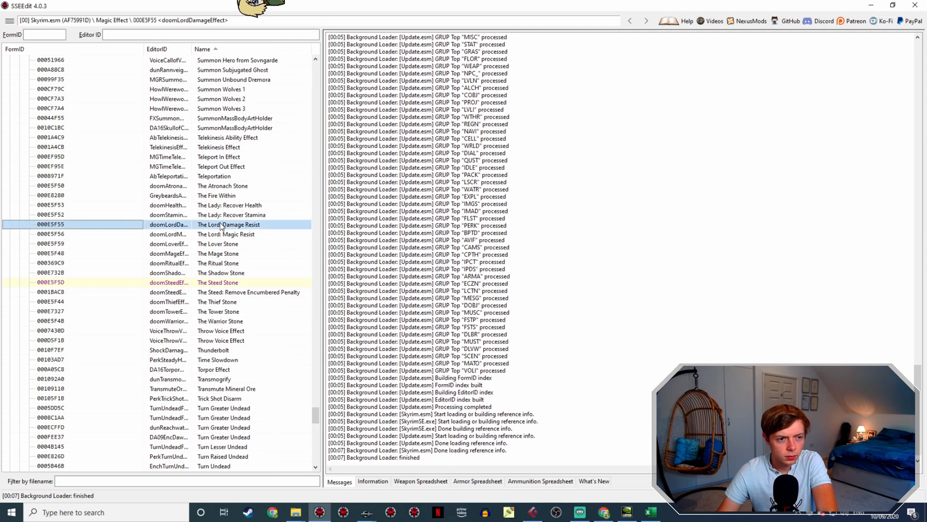
{"action": "scroll", "coordinate": [235, 273], "scroll_direction": "up", "scroll_amount": 4}
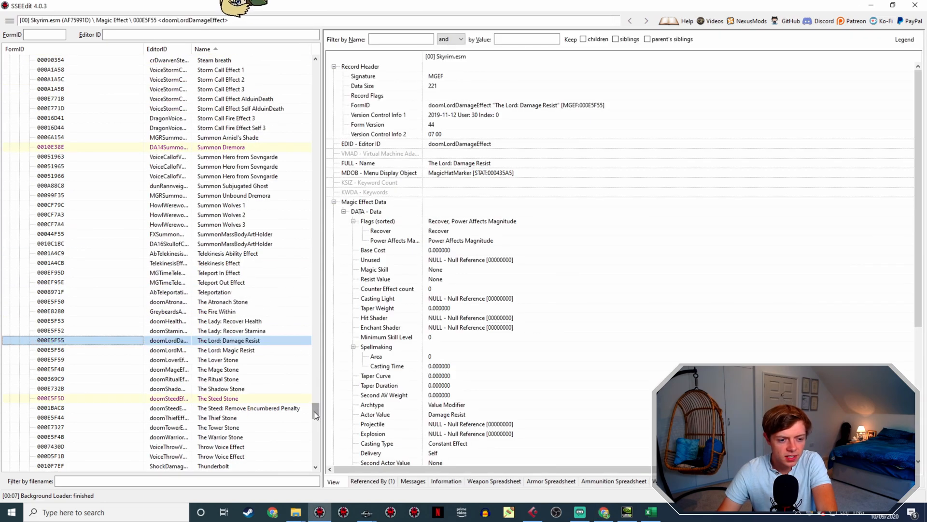
{"action": "left_click_drag", "start_coordinate": [314, 412], "coordinate": [320, 93]}
{"action": "left_click", "coordinate": [20, 224]}
{"action": "scroll", "coordinate": [40, 296], "scroll_direction": "down", "scroll_amount": 3}
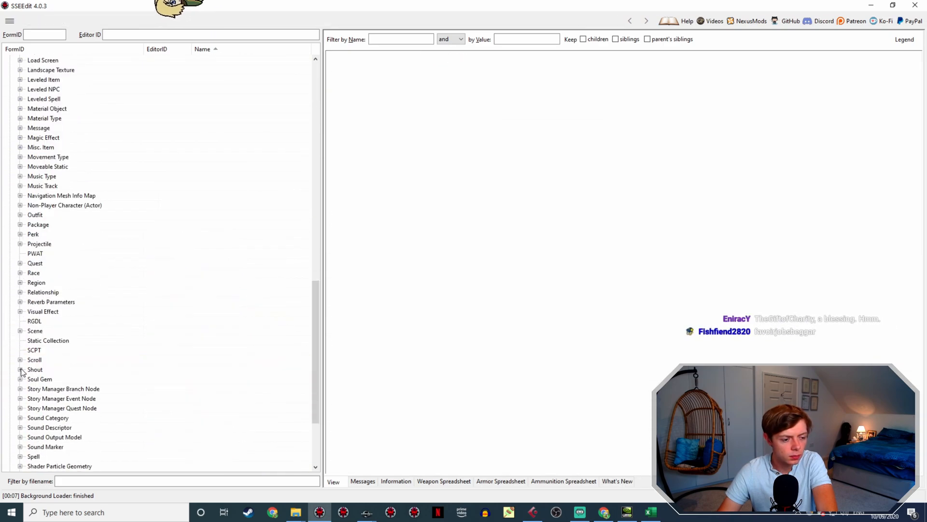
{"action": "left_click", "coordinate": [20, 456]}
{"action": "left_click_drag", "start_coordinate": [315, 118], "coordinate": [321, 414]}
{"action": "left_click", "coordinate": [234, 114]}
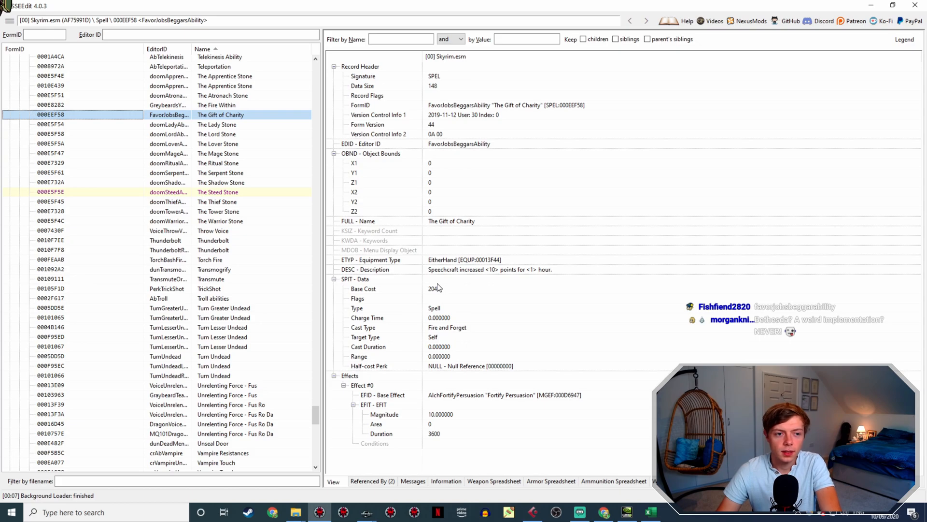
Step: Return to the Creation Kit, cancel the magic effect selection and change the condition function to HasSpell
{"action": "mouse_move", "coordinate": [367, 512]}
{"action": "left_click", "coordinate": [399, 480]}
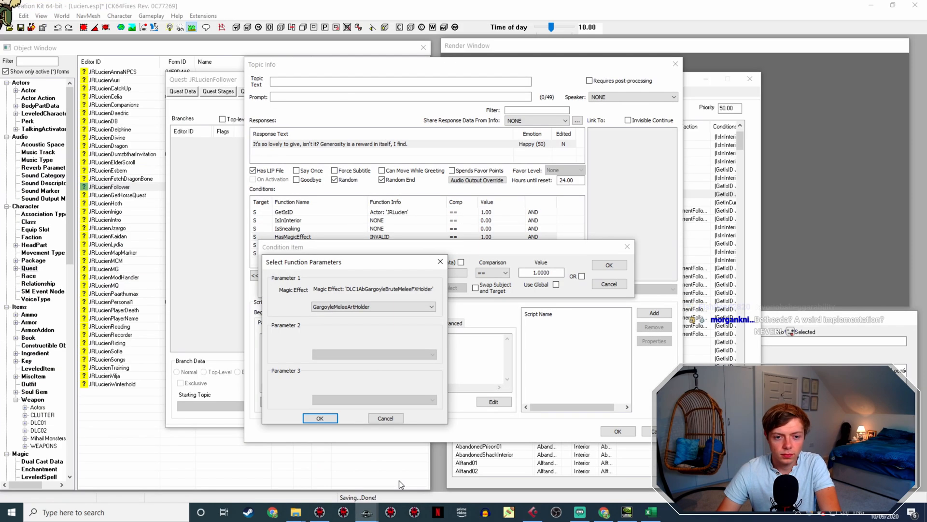
{"action": "left_click", "coordinate": [392, 411]}
{"action": "left_click", "coordinate": [306, 273]}
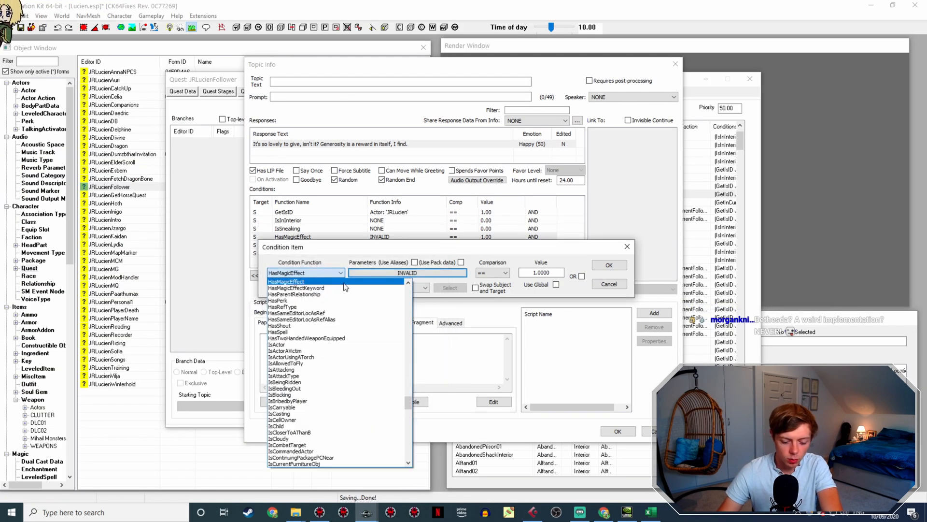
{"action": "type", "text": "sp"}
{"action": "key", "text": "Return"}
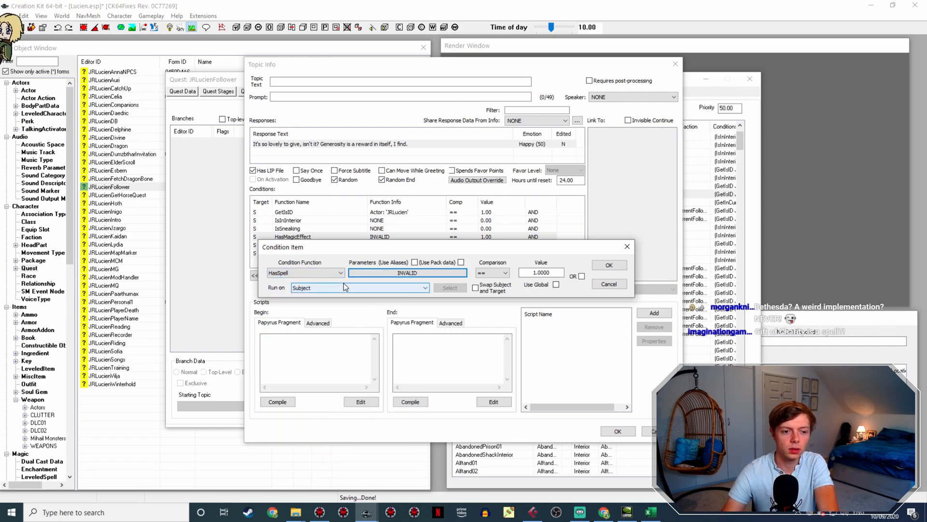
Step: Set the HasSpell condition's spell to FavorJobsBeggarsAbility and accept the condition
{"action": "left_click", "coordinate": [419, 273]}
{"action": "left_click", "coordinate": [410, 307]}
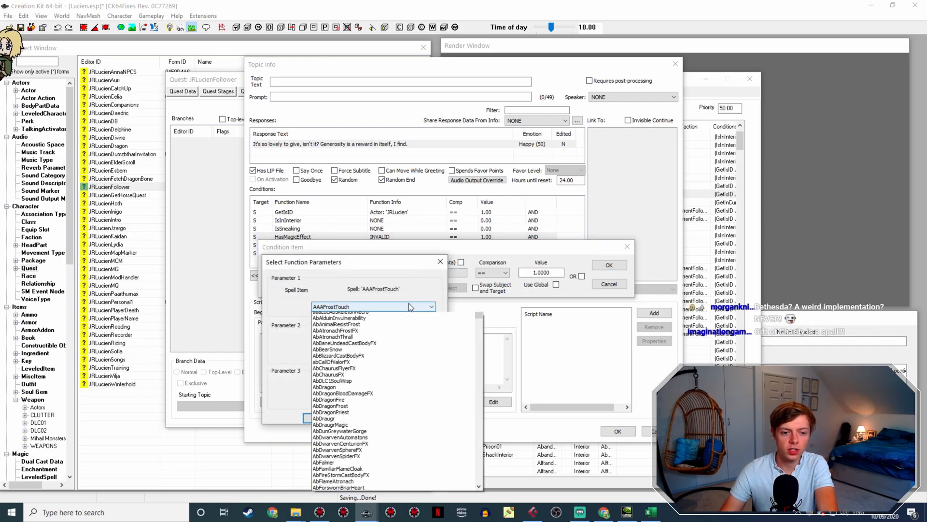
{"action": "type", "text": "t"}
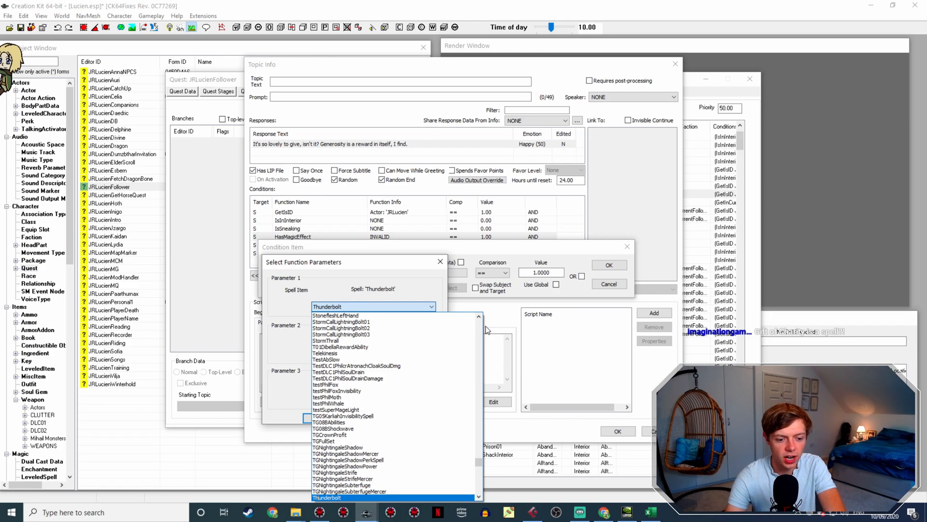
{"action": "type", "text": "ht"}
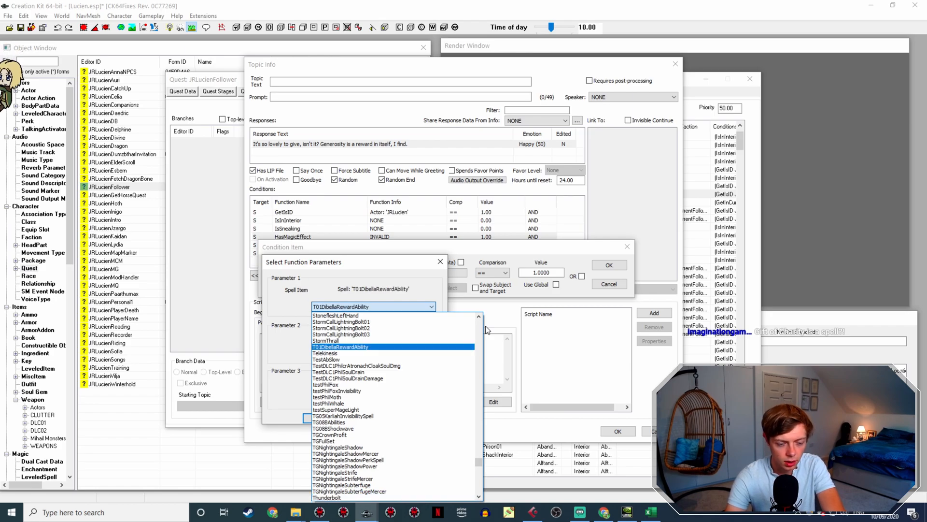
{"action": "type", "text": "fav"}
{"action": "key", "text": "Return"}
{"action": "key", "text": "Return"}
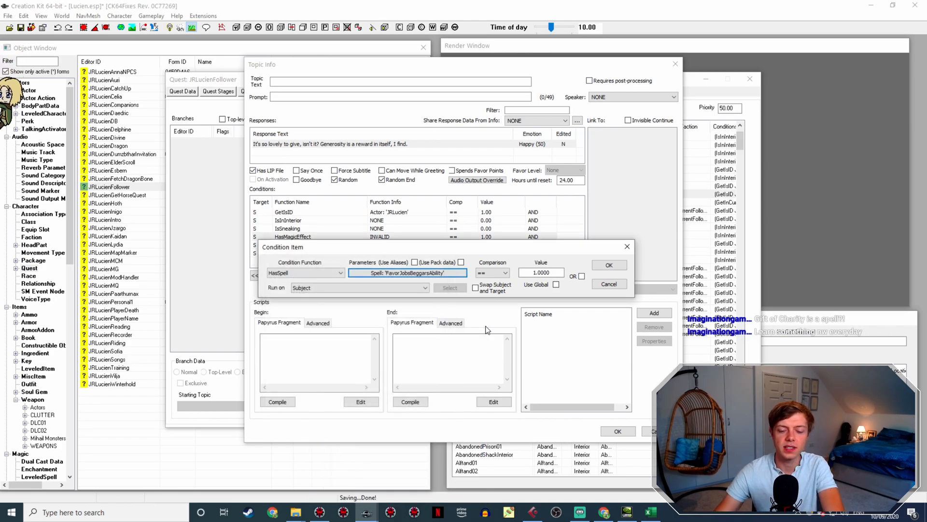
{"action": "key", "text": "Return"}
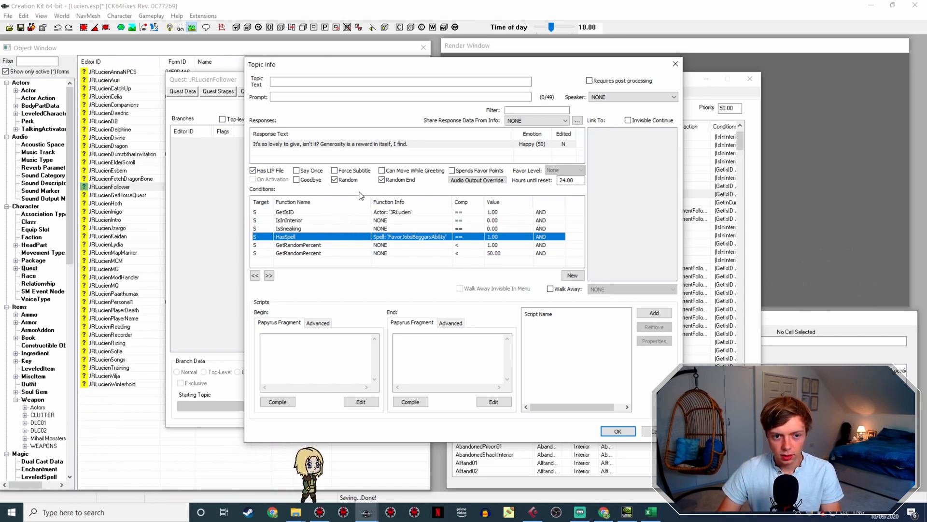
Step: Accept the topic info and duplicate the "It's so lovely to give, isn't it?" line in the idle topic
{"action": "left_click", "coordinate": [618, 431]}
{"action": "right_click", "coordinate": [429, 195]}
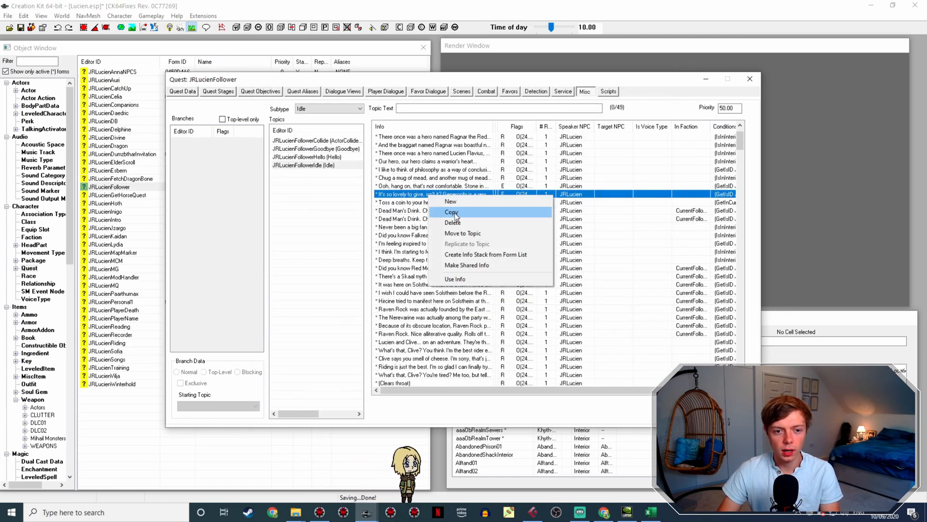
{"action": "left_click", "coordinate": [454, 213]}
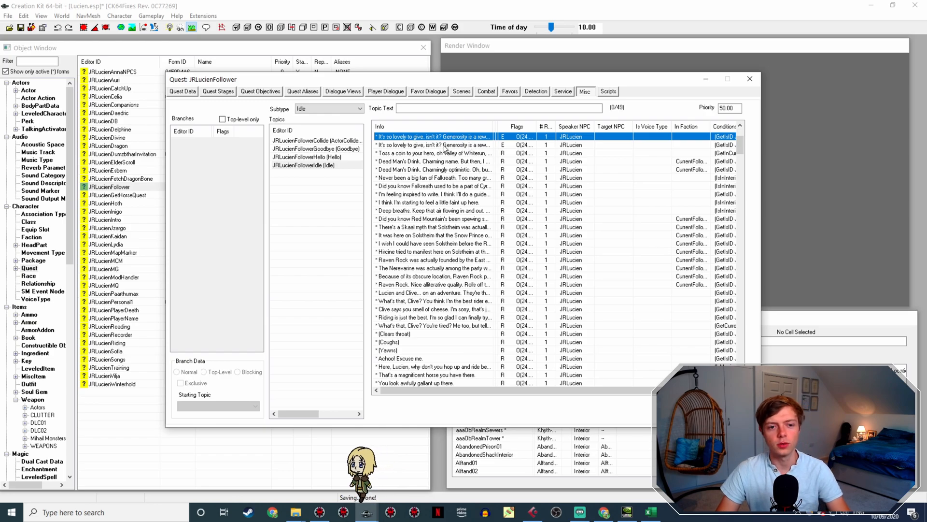
Step: Set the HasSpell condition in the first of the two generosity lines to run on Player and accept the topic info
{"action": "scroll", "coordinate": [442, 162], "scroll_direction": "up", "scroll_amount": 2}
{"action": "double_click", "coordinate": [424, 194]}
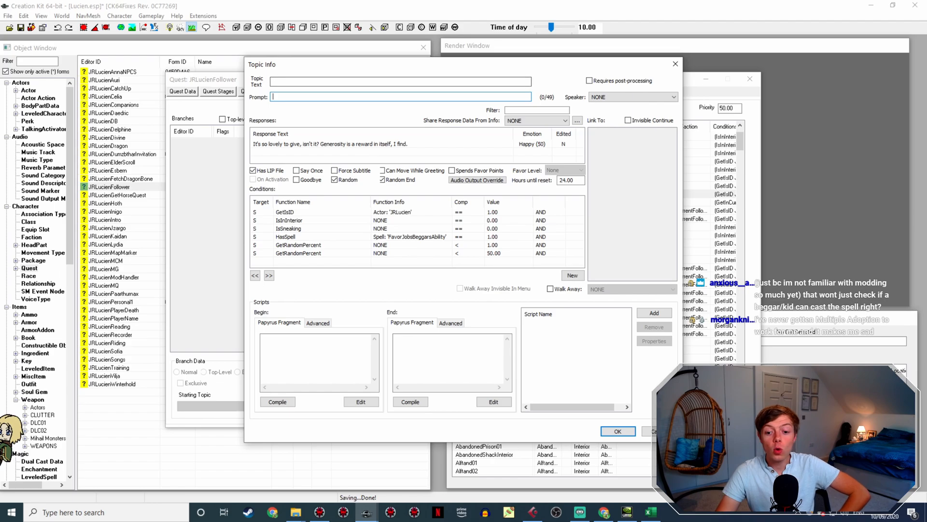
{"action": "key", "text": "Escape"}
{"action": "double_click", "coordinate": [437, 186]}
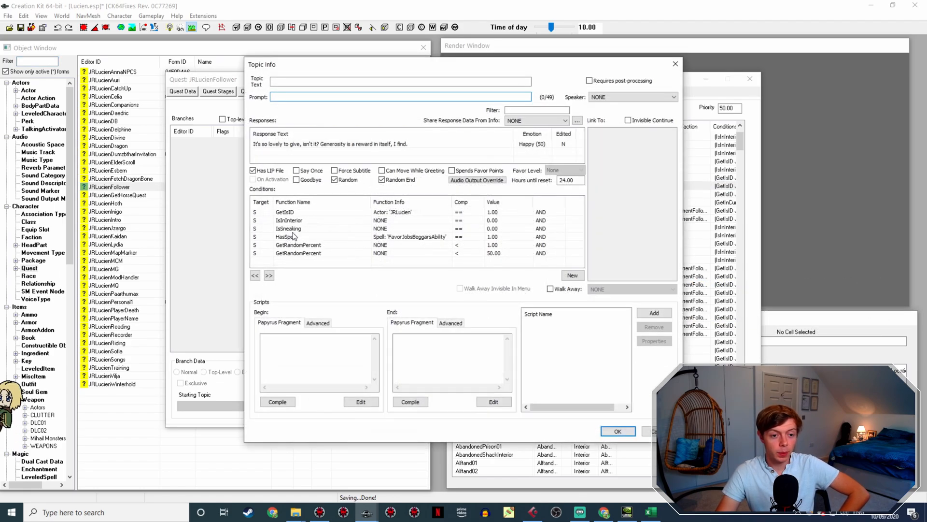
{"action": "double_click", "coordinate": [300, 237]}
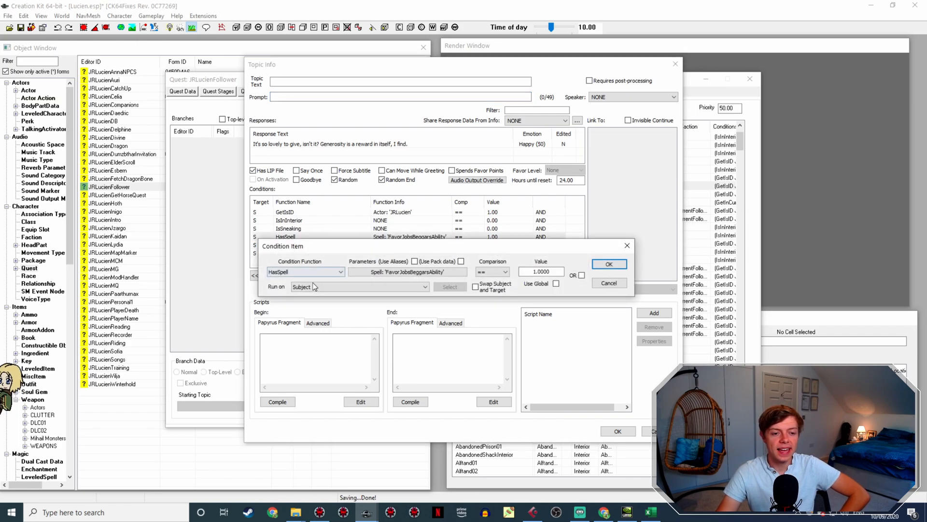
{"action": "left_click", "coordinate": [315, 285]}
{"action": "left_click", "coordinate": [300, 346]}
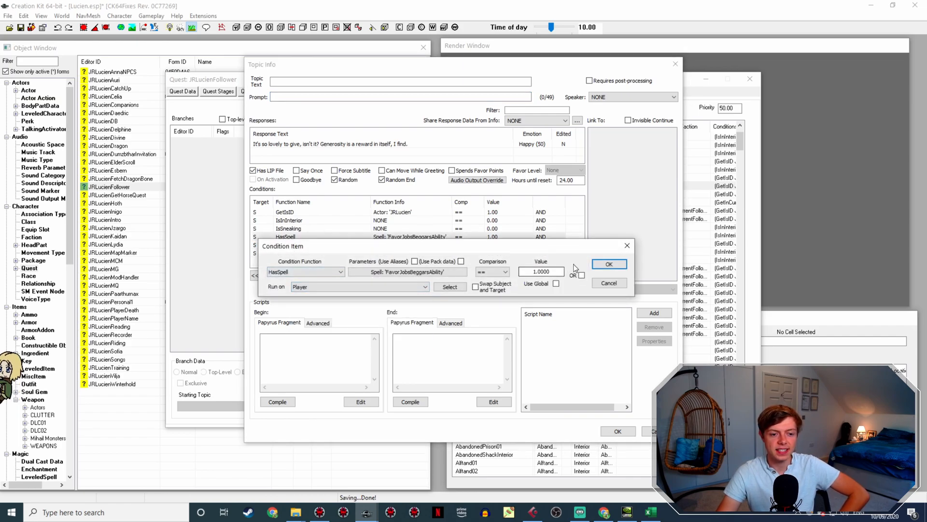
{"action": "left_click", "coordinate": [609, 264]}
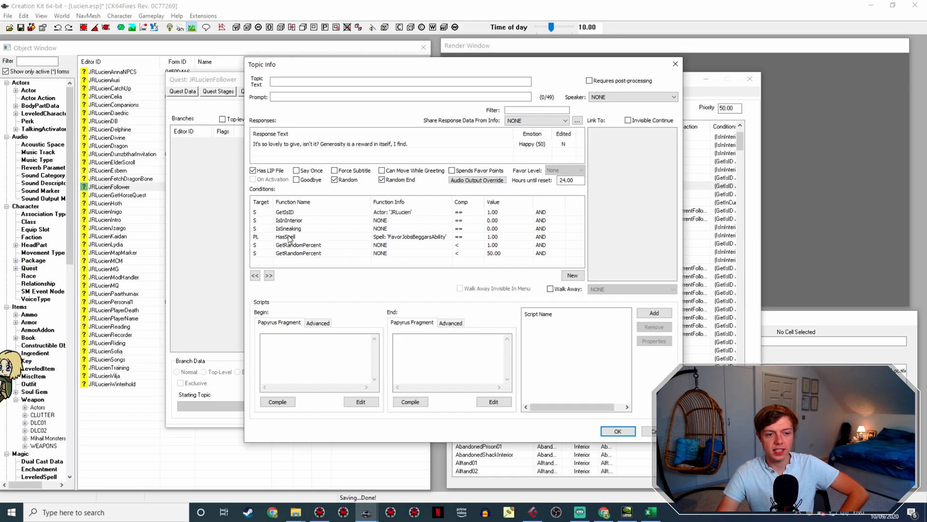
{"action": "left_click", "coordinate": [629, 433]}
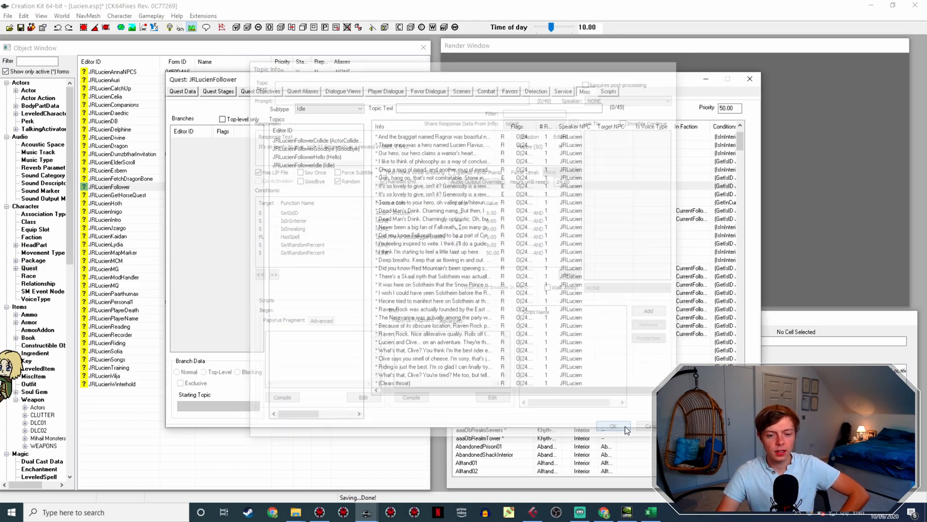
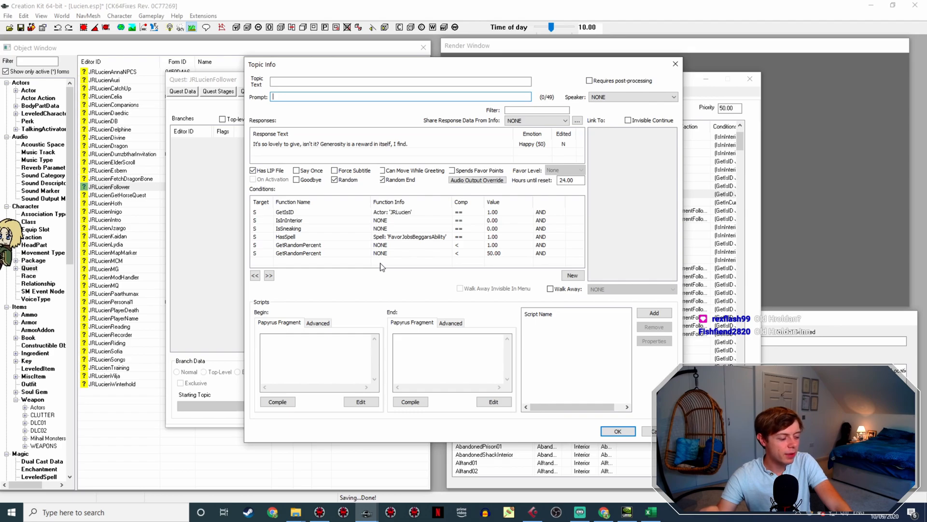
Step: Replace the response text with "Oooh, Detective Lucien, oooh Detective Lucien, oooh Detective Lucien, he's on the case." and accept the response
{"action": "double_click", "coordinate": [395, 144]}
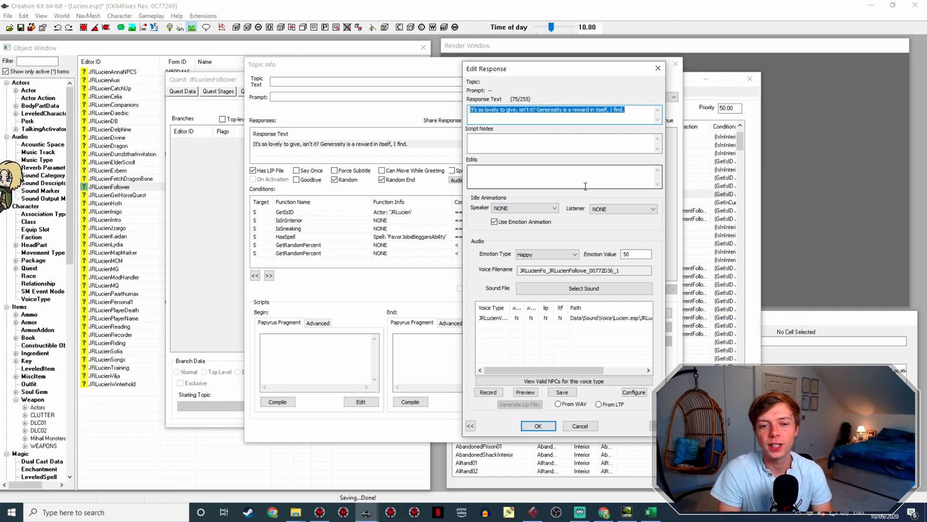
{"action": "type", "text": "Ooh,"}
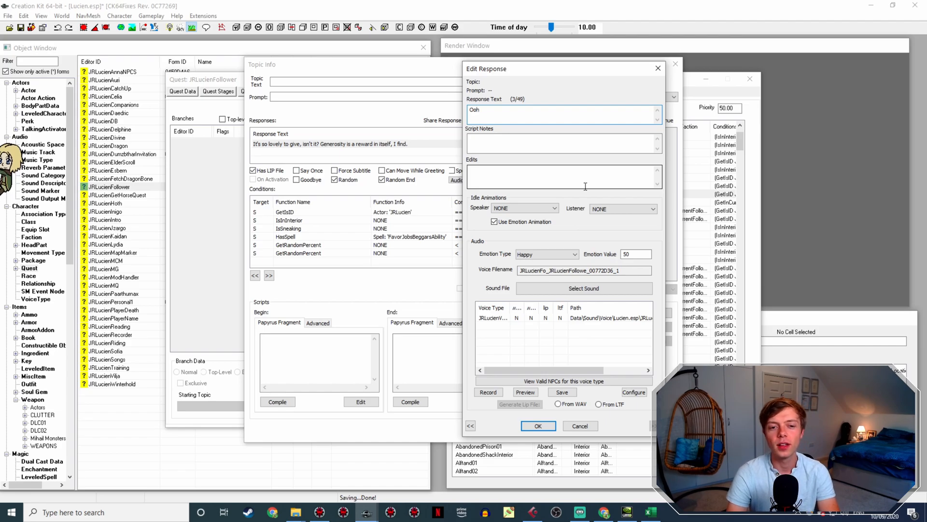
{"action": "key", "text": "BackSpace"}
{"action": "key", "text": "BackSpace"}
{"action": "key", "text": "BackSpace"}
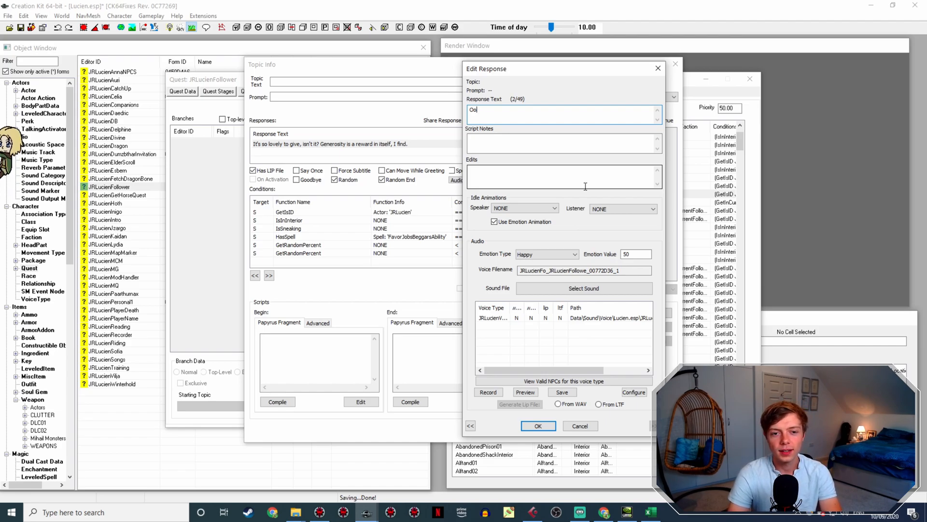
{"action": "type", "text": "oh, Dete"}
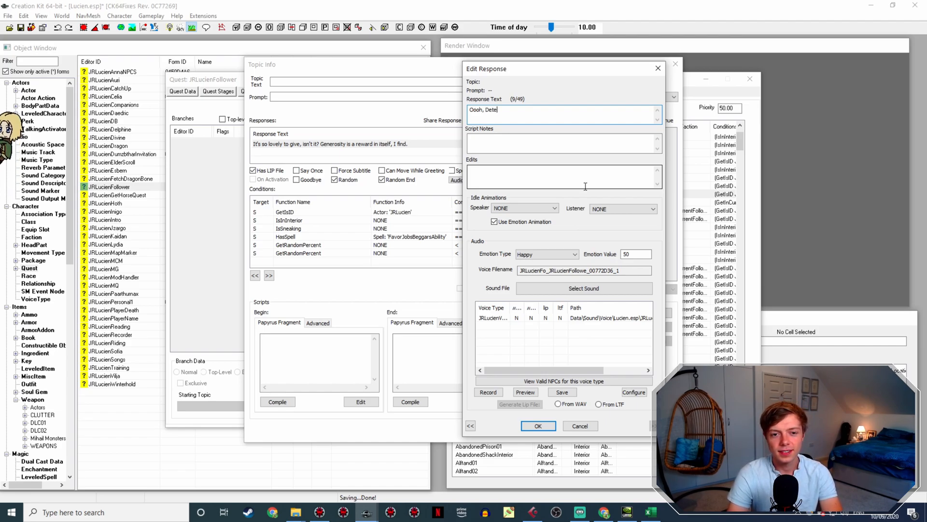
{"action": "type", "text": "ctive Lucien, "}
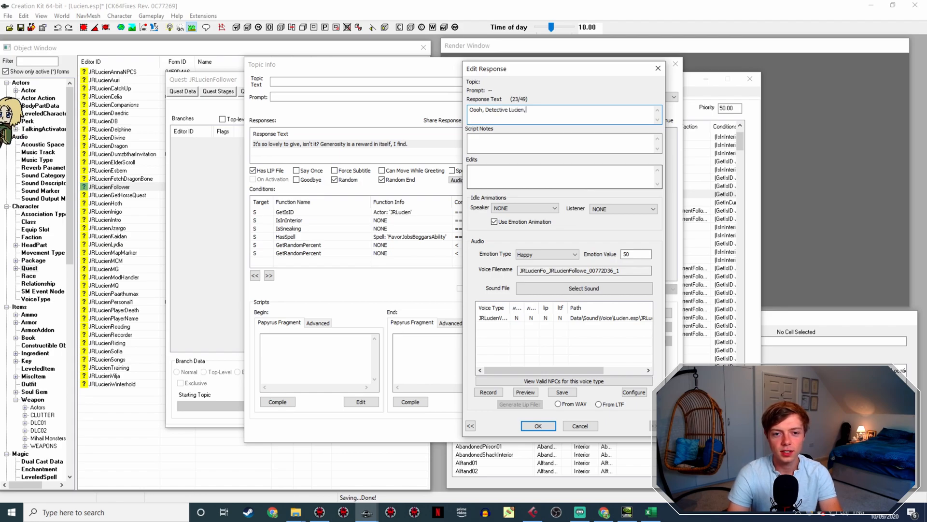
{"action": "type", "text": "ooh"}
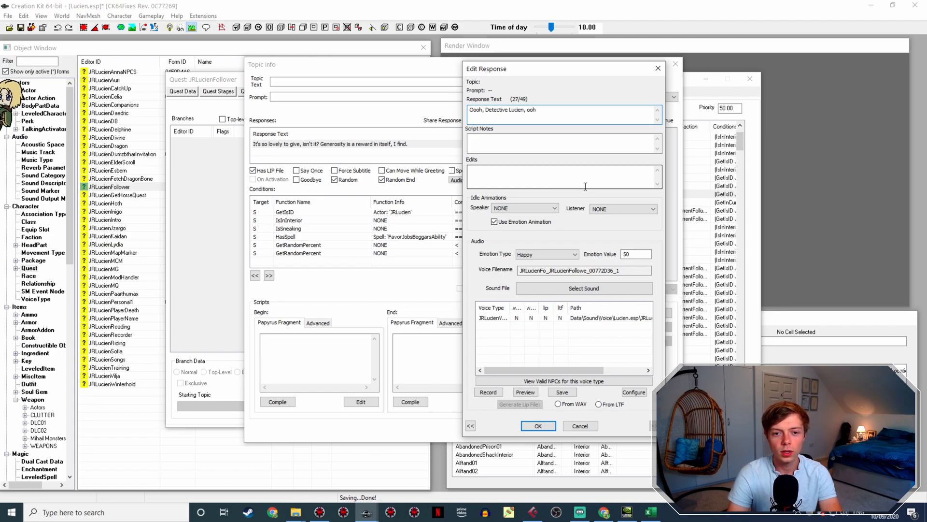
{"action": "type", "text": "o"}
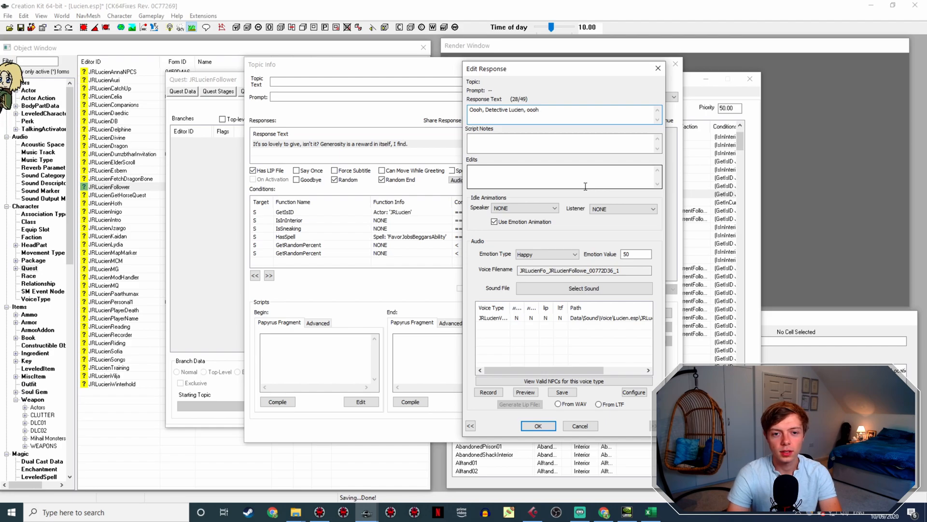
{"action": "type", "text": " Detective Lucien, ooo"}
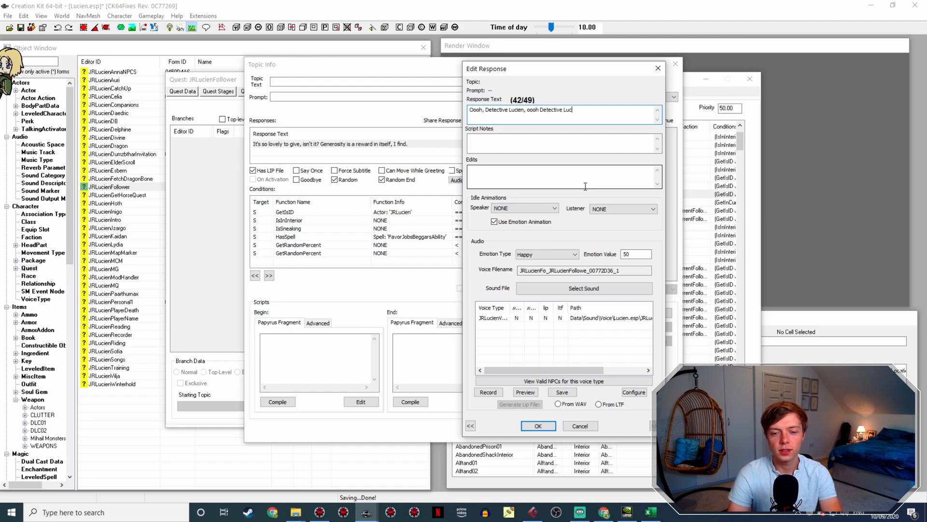
{"action": "type", "text": "h D"}
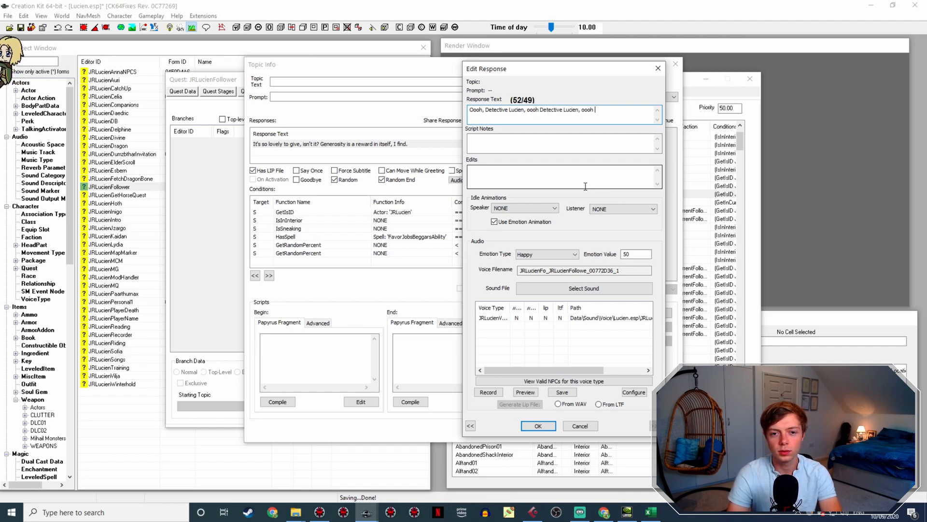
{"action": "type", "text": "etective Luc"}
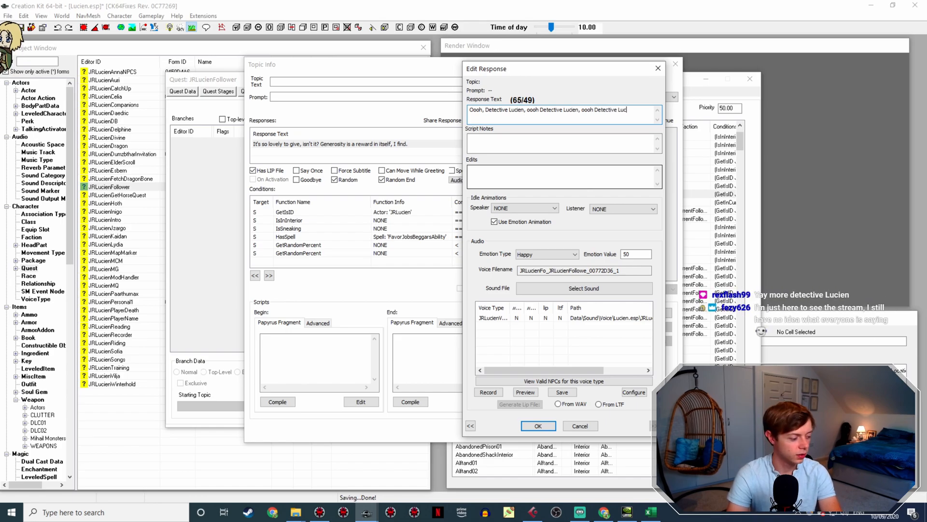
{"action": "type", "text": "ien, he's on the case."}
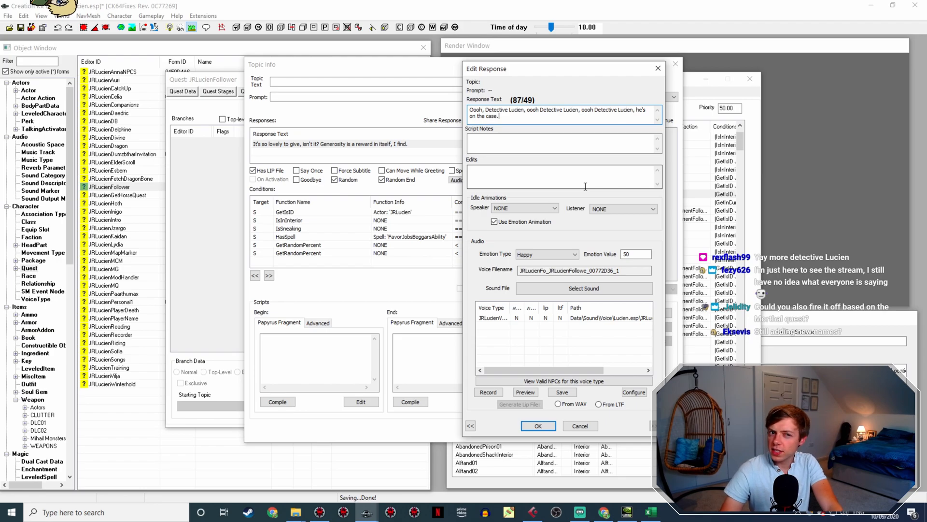
{"action": "key", "text": "Return"}
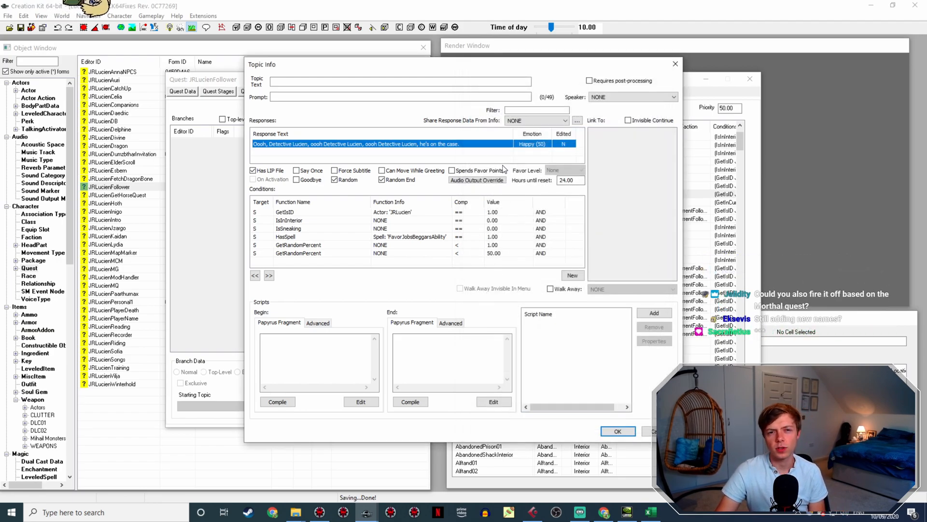
Step: Delete the HasSpell condition and the GetRandomPercent < 50 condition from the Detective Lucien topic info
{"action": "left_click", "coordinate": [349, 238]}
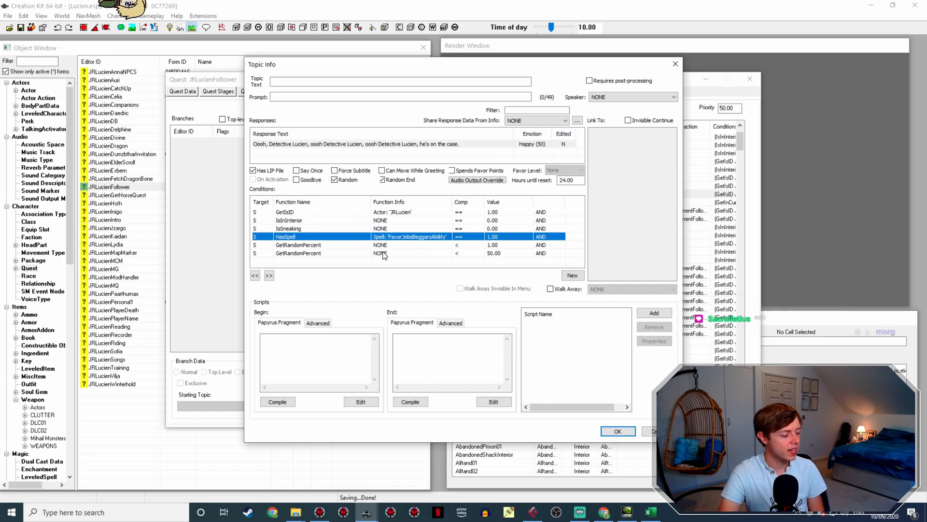
{"action": "key", "text": "Delete"}
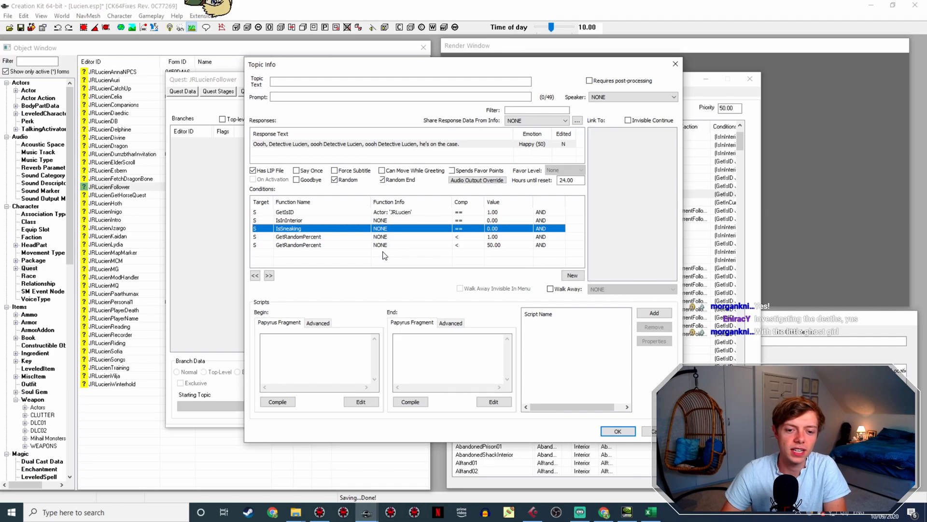
{"action": "key", "text": "Down"}
{"action": "key", "text": "Down"}
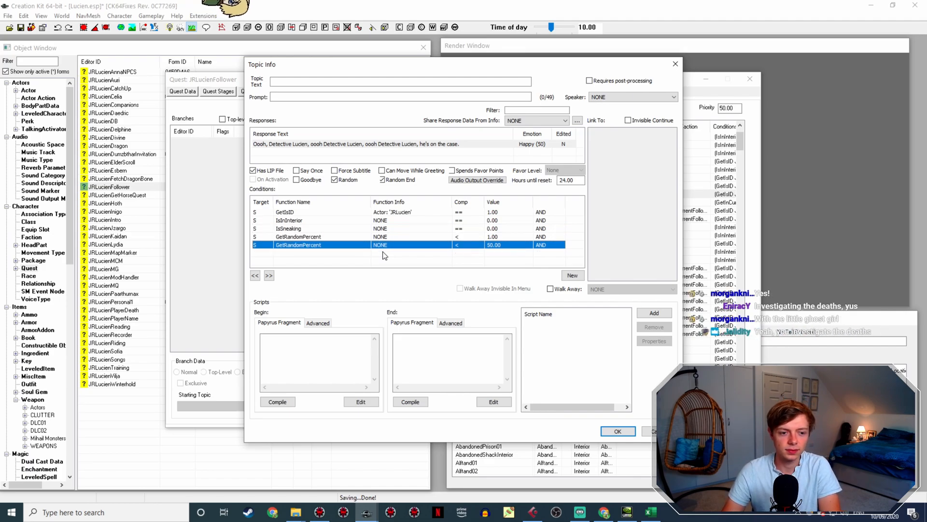
{"action": "key", "text": "Delete"}
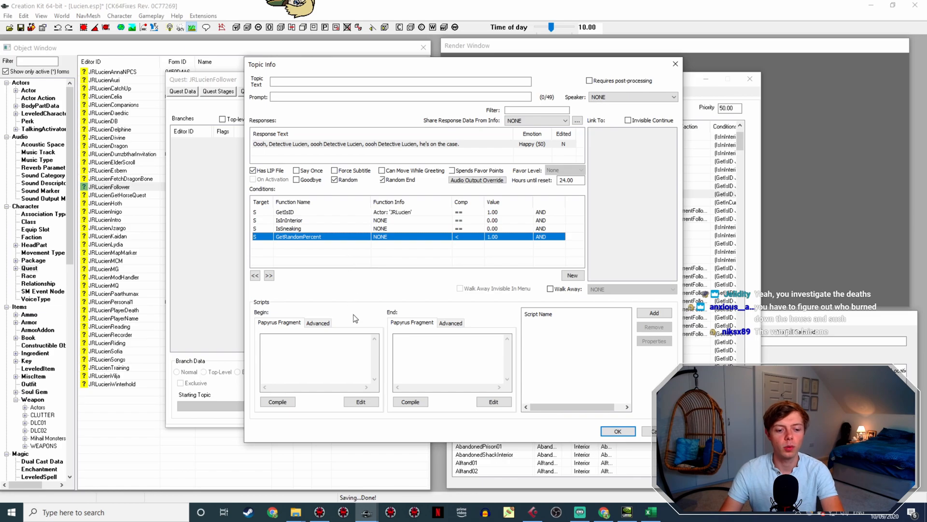
Step: Switch to Chrome, search for "blood on the ice uesp" and examine the quest's ID and stage table on its UESP page
{"action": "left_click", "coordinate": [603, 512]}
{"action": "left_click", "coordinate": [518, 33]}
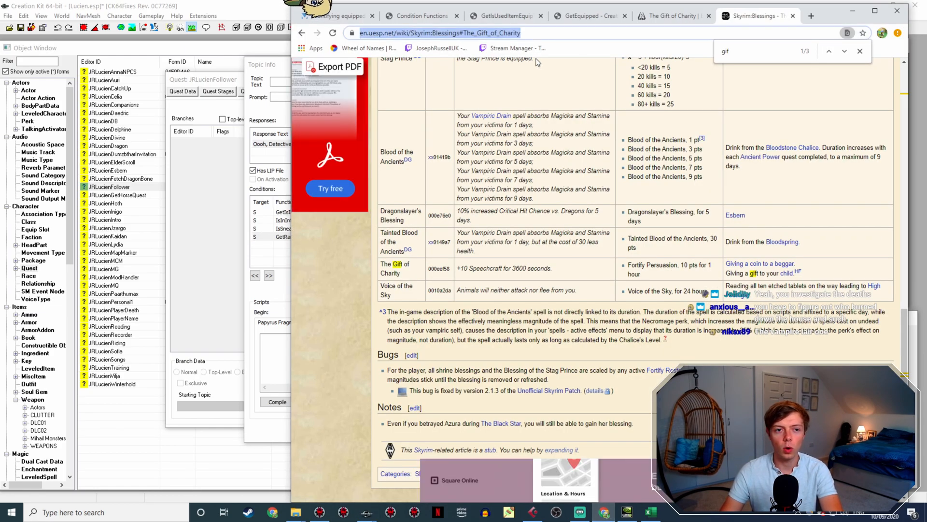
{"action": "type", "text": "blood on t"}
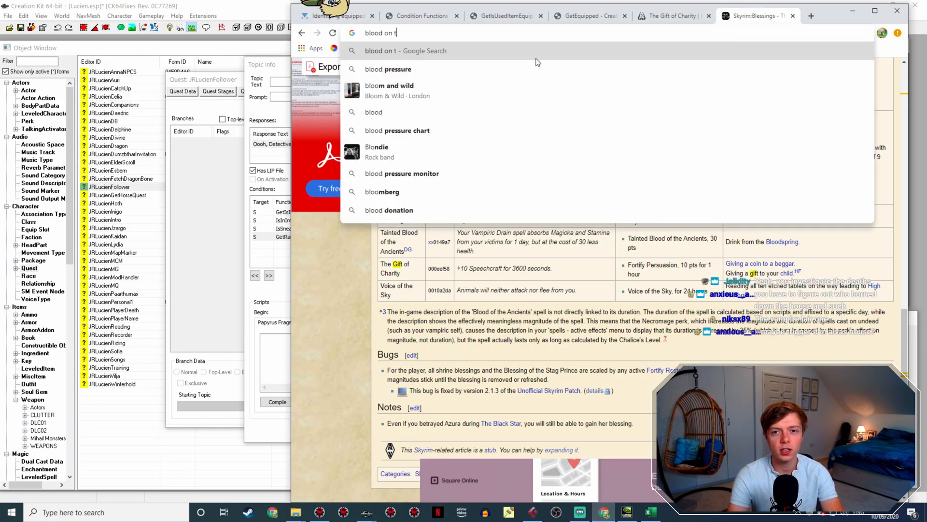
{"action": "type", "text": "he ice uesp"}
{"action": "key", "text": "Return"}
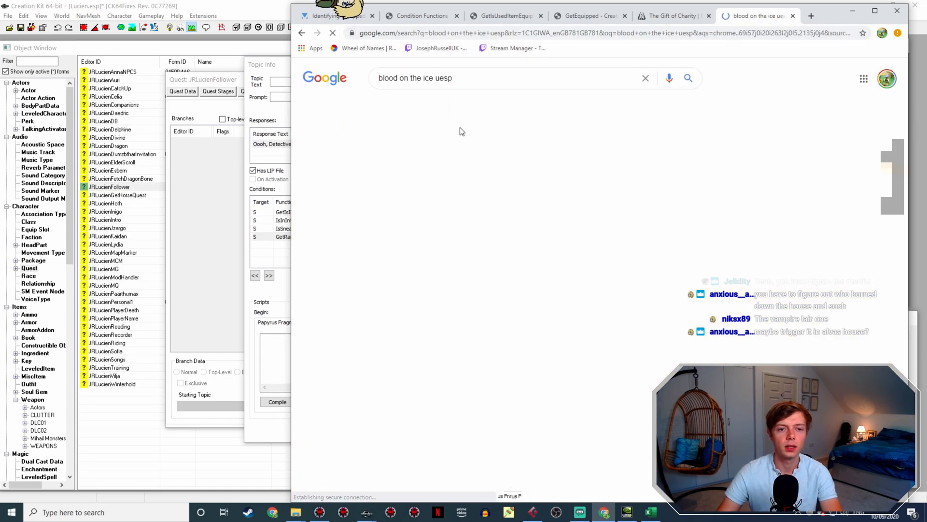
{"action": "left_click", "coordinate": [442, 158]}
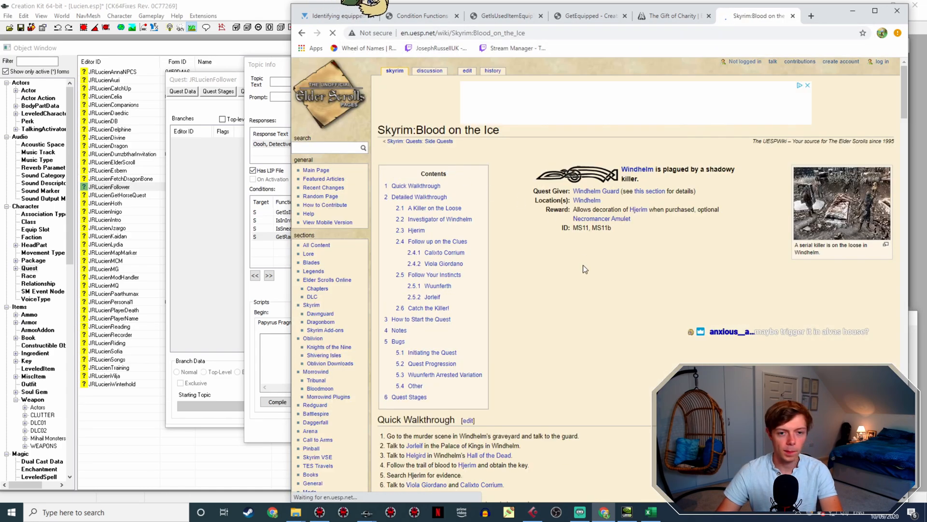
{"action": "scroll", "coordinate": [584, 259], "scroll_direction": "down", "scroll_amount": 3}
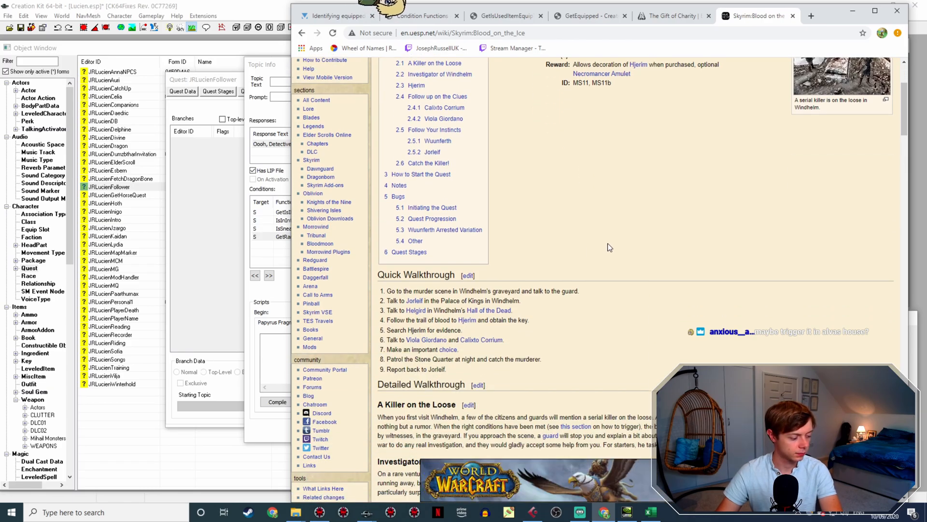
{"action": "scroll", "coordinate": [607, 243], "scroll_direction": "down", "scroll_amount": 10}
{"action": "scroll", "coordinate": [654, 225], "scroll_direction": "down", "scroll_amount": 20}
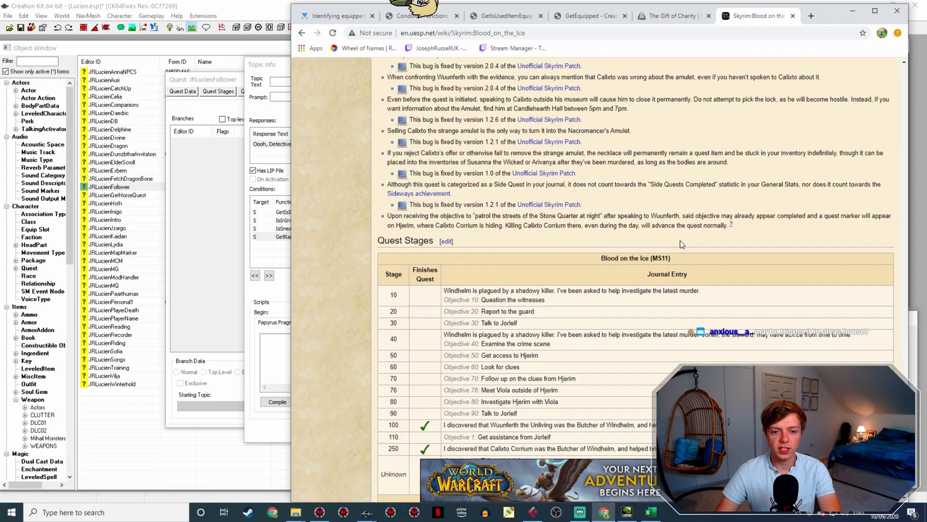
{"action": "scroll", "coordinate": [680, 239], "scroll_direction": "down", "scroll_amount": 3}
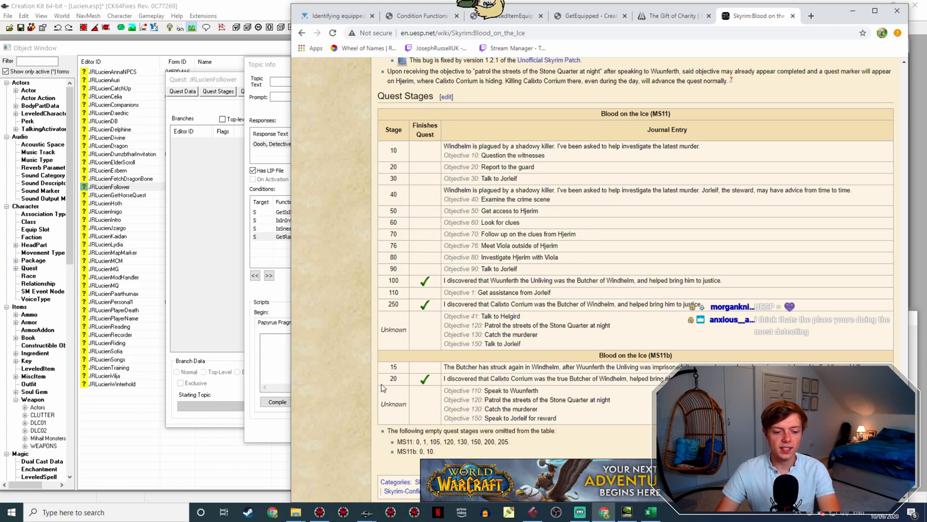
Step: Return to the Creation Kit and add a GetStage condition for quest MS11 to the Detective Lucien line
{"action": "left_click", "coordinate": [367, 511]}
{"action": "left_click", "coordinate": [394, 490]}
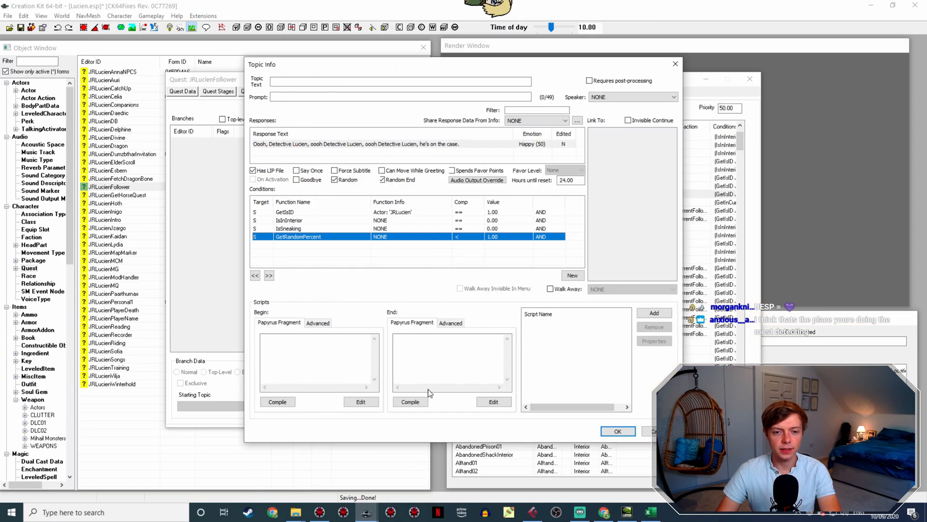
{"action": "right_click", "coordinate": [285, 248]}
{"action": "left_click", "coordinate": [298, 250]}
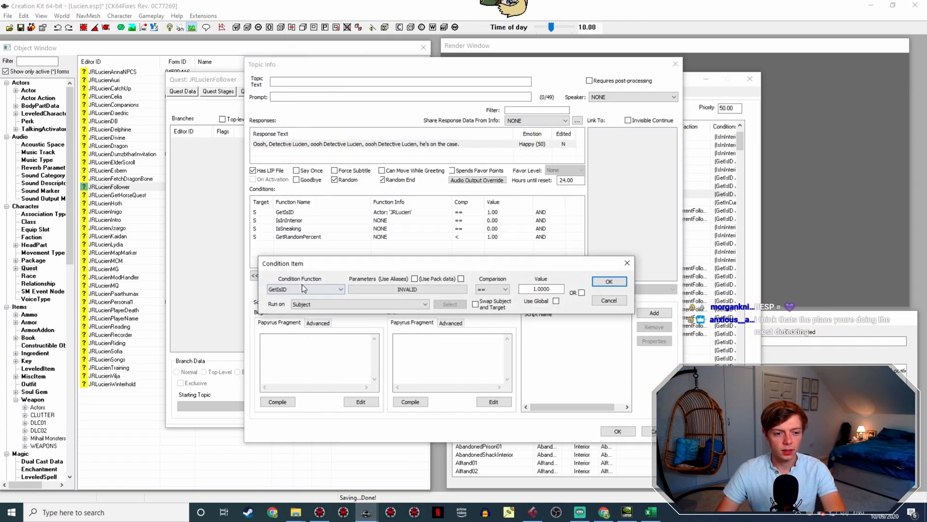
{"action": "left_click", "coordinate": [303, 286]}
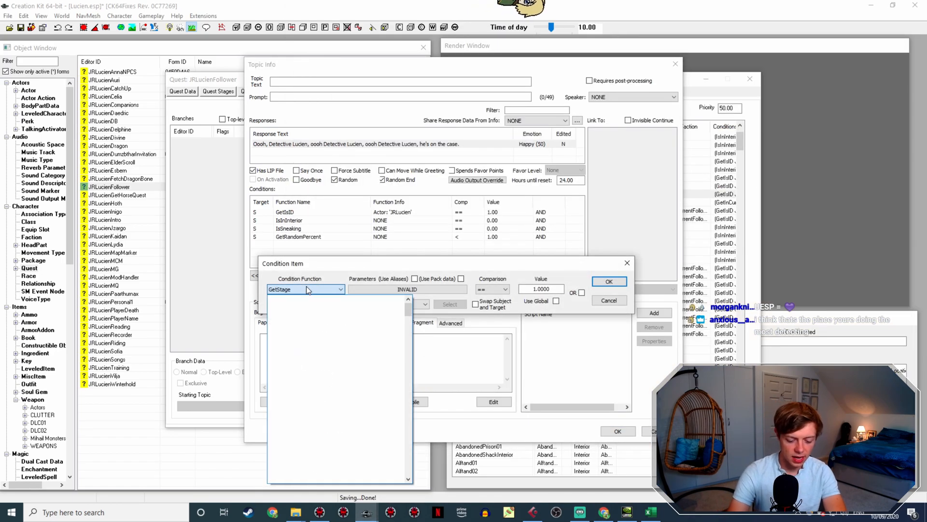
{"action": "left_click", "coordinate": [307, 286]}
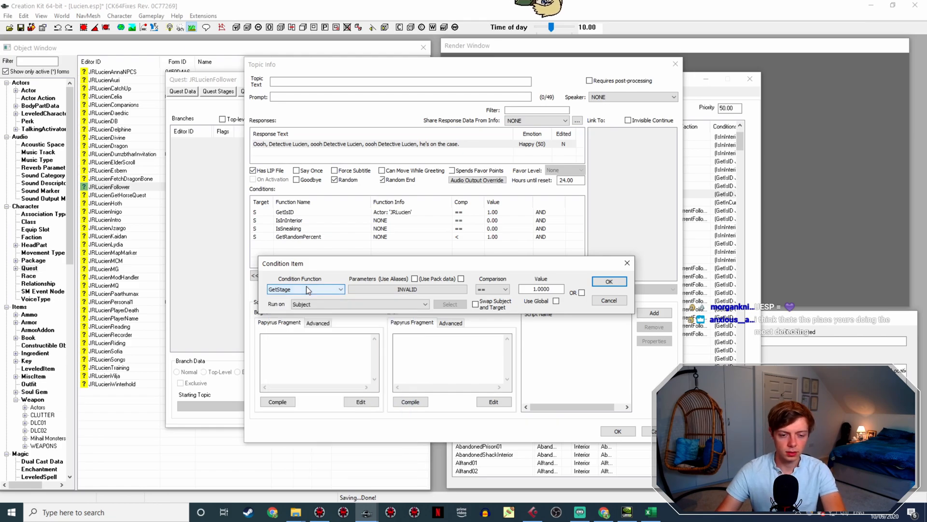
{"action": "left_click", "coordinate": [363, 288]}
{"action": "left_click", "coordinate": [364, 323]}
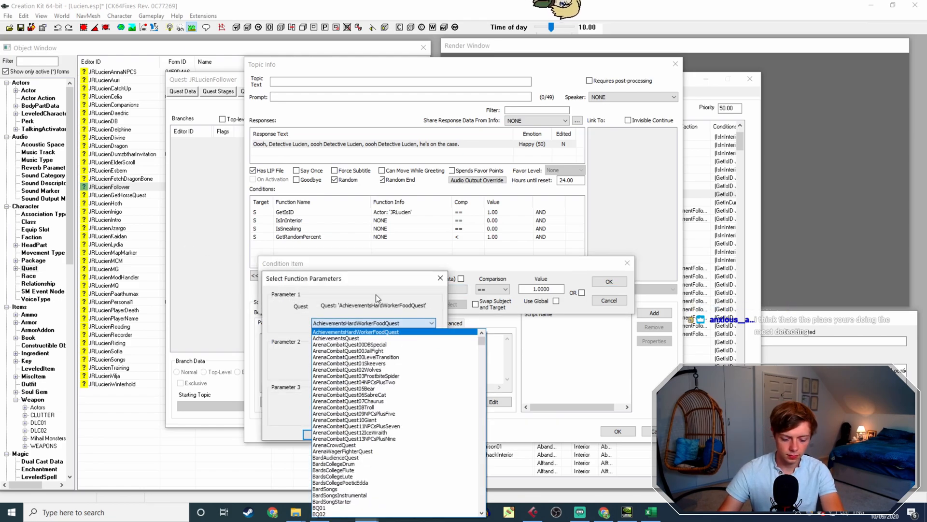
{"action": "type", "text": "MS11"}
{"action": "key", "text": "Return"}
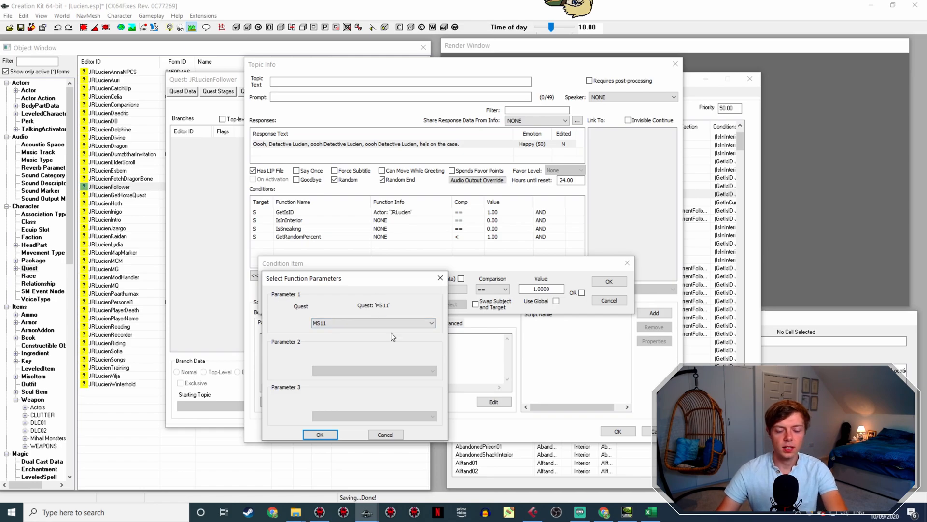
{"action": "key", "text": "Return"}
Step: Set the GetStage comparison to >= 10, accept the condition and place it directly above GetRandomPercent
{"action": "left_click", "coordinate": [498, 289]}
{"action": "left_click", "coordinate": [500, 329]}
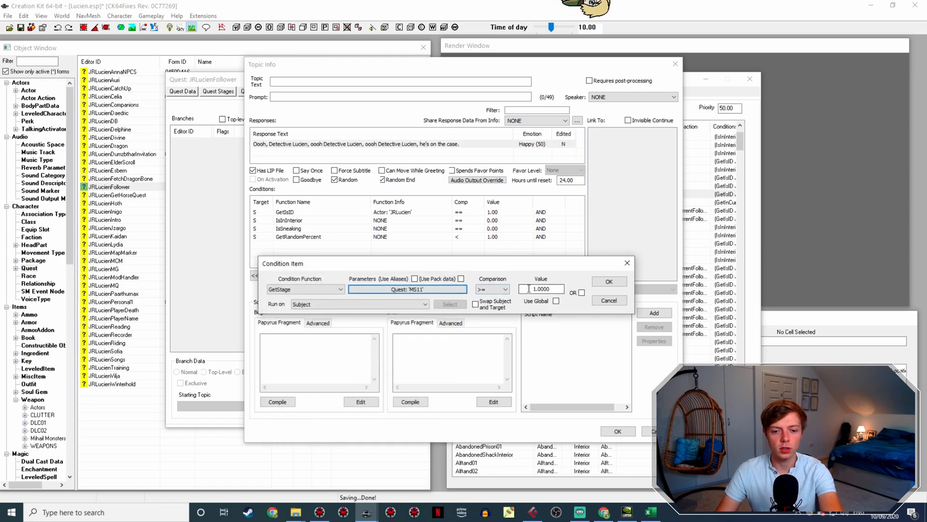
{"action": "left_click", "coordinate": [535, 289]}
{"action": "type", "text": "0"}
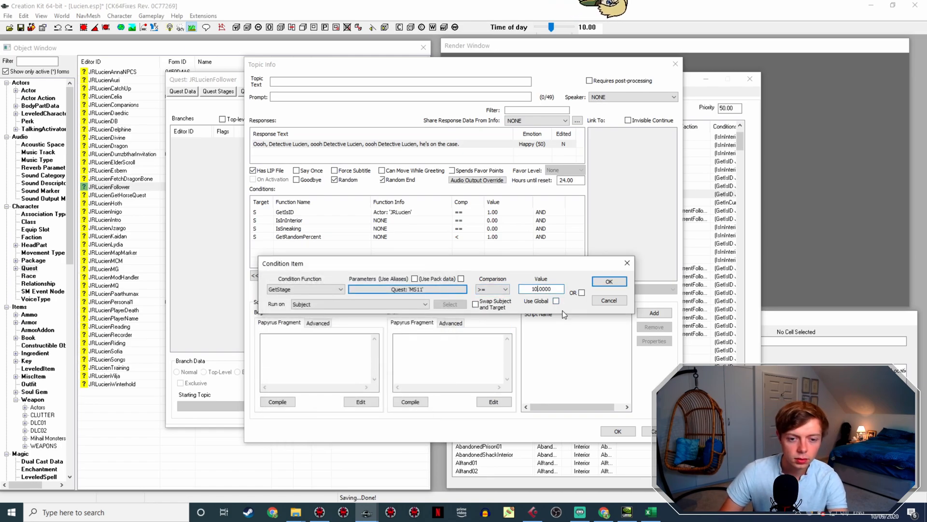
{"action": "key", "text": "Return"}
{"action": "key", "text": "Right"}
{"action": "key", "text": "Right"}
{"action": "key", "text": "Right"}
{"action": "key", "text": "Right"}
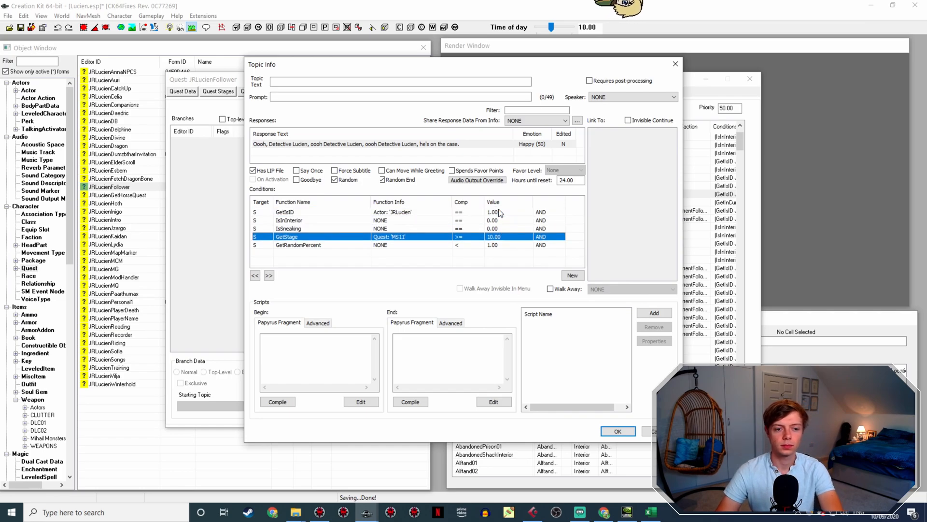
{"action": "key", "text": "Left"}
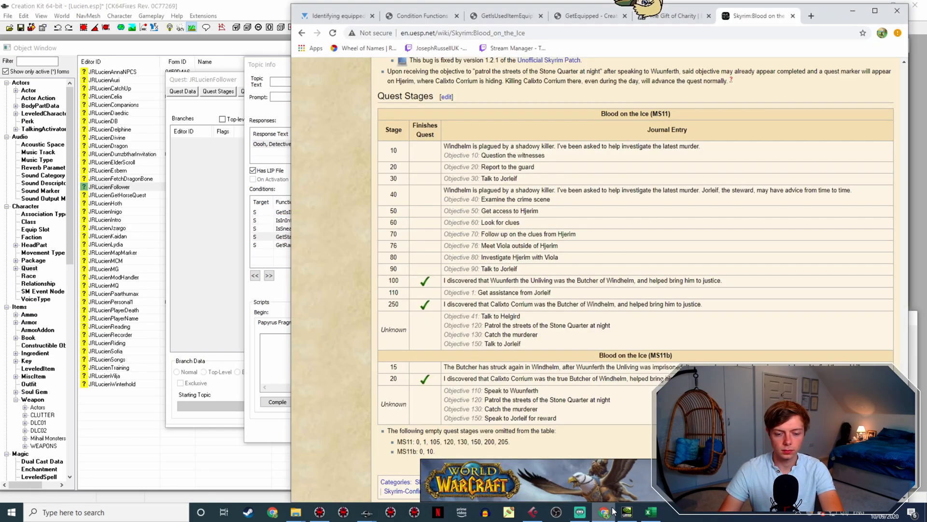
Step: Check the MS11 stage table on the Blood on the Ice page, then duplicate the GetStage MS11 condition on the Detective Lucien line
{"action": "left_click", "coordinate": [604, 512]}
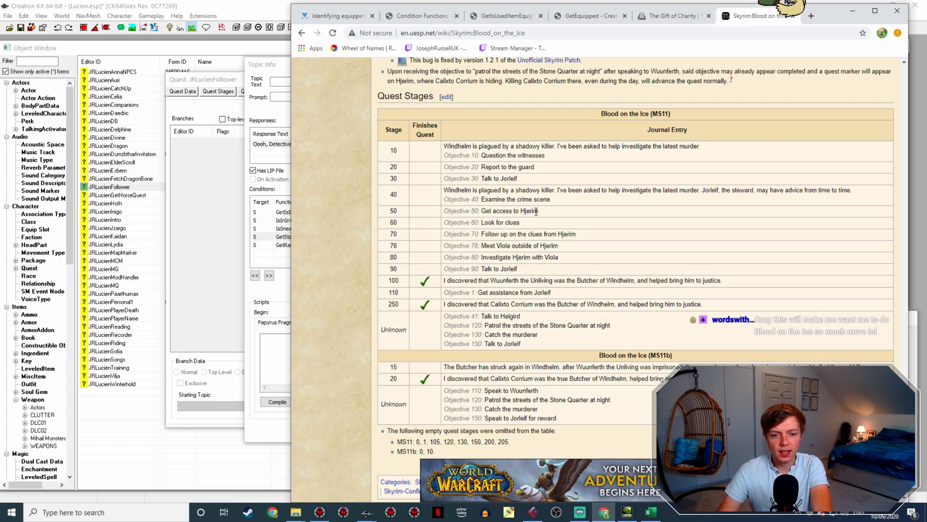
{"action": "left_click", "coordinate": [274, 263]}
{"action": "right_click", "coordinate": [401, 246]}
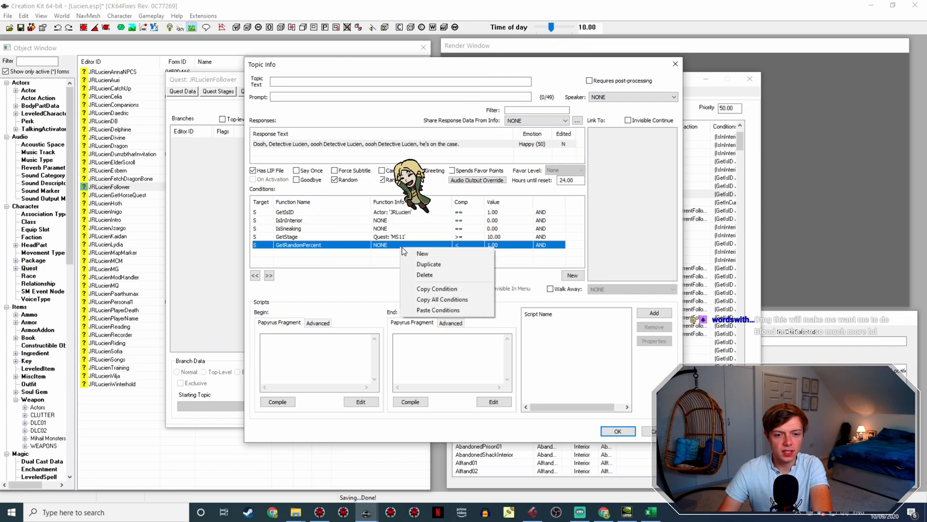
{"action": "right_click", "coordinate": [426, 235]}
{"action": "left_click", "coordinate": [417, 251]}
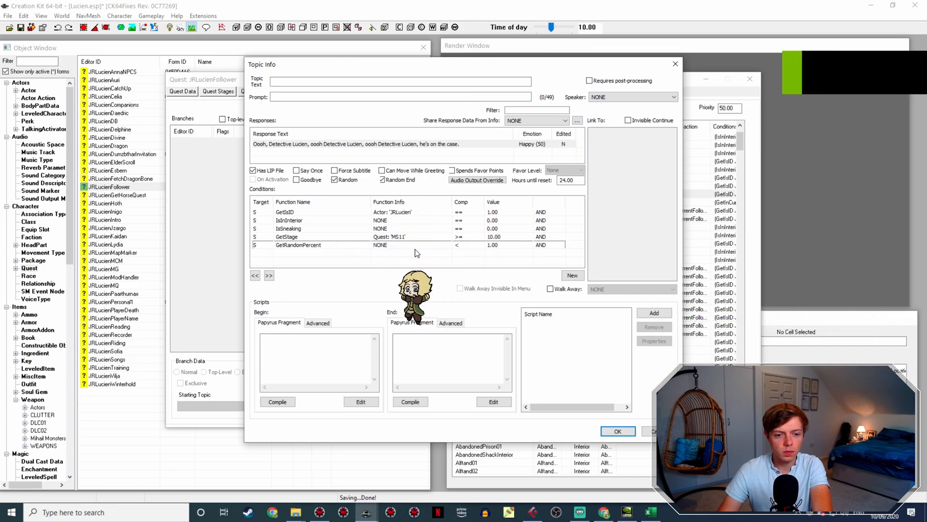
{"action": "right_click", "coordinate": [405, 239]}
{"action": "left_click", "coordinate": [428, 252]}
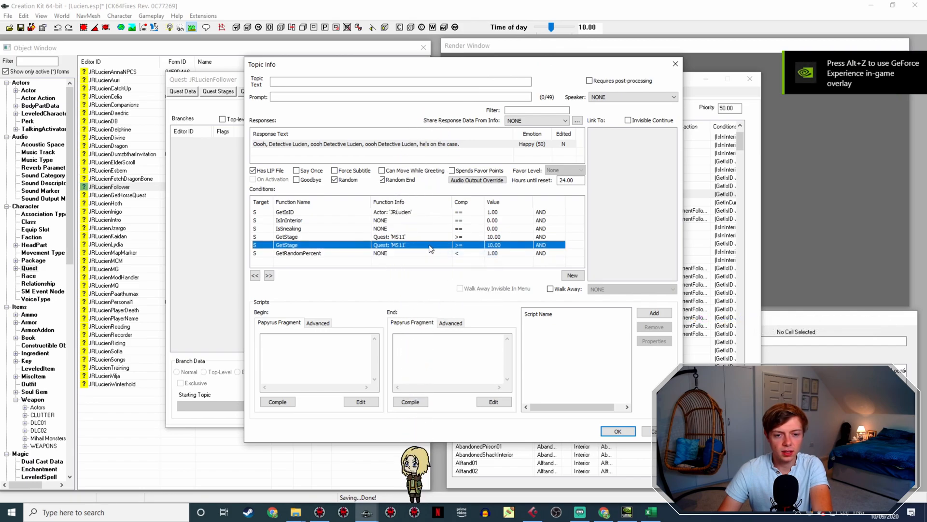
Step: Set the duplicated GetStage MS11 condition to <= 100 and accept it
{"action": "left_click", "coordinate": [490, 283]}
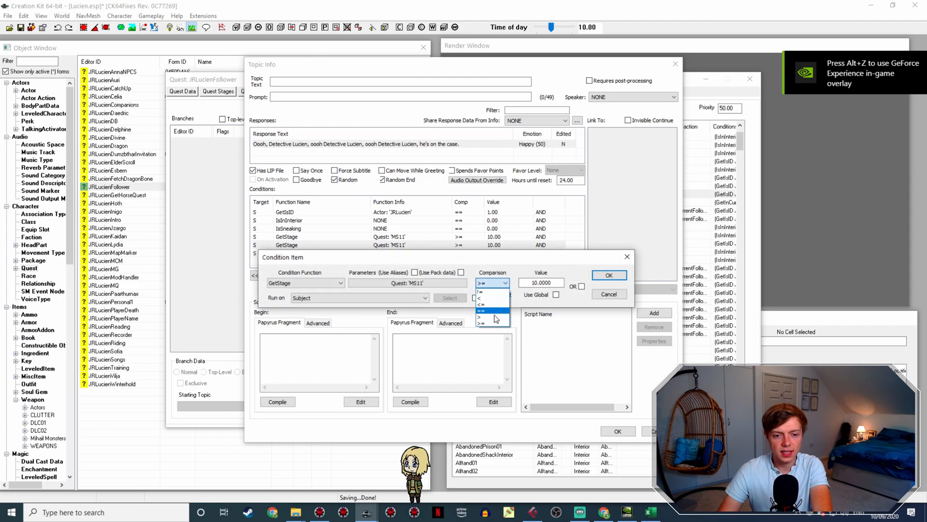
{"action": "left_click", "coordinate": [491, 305]}
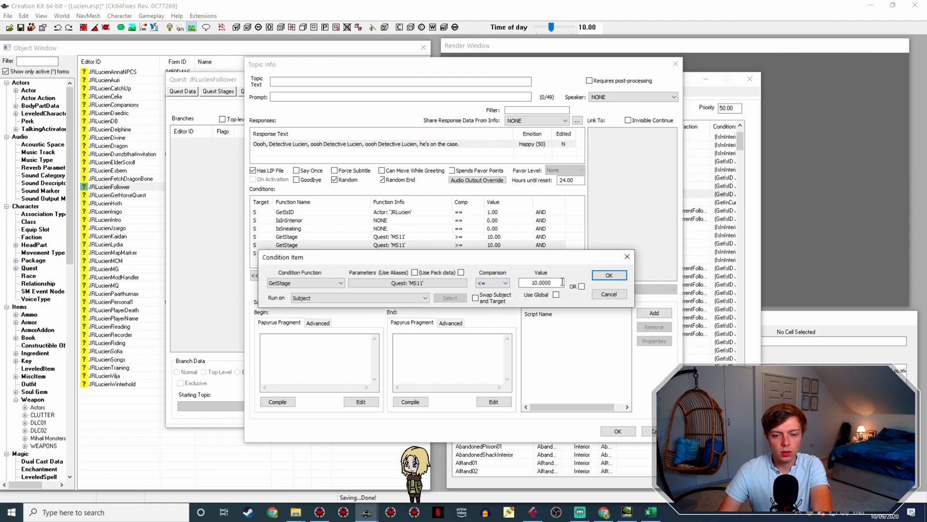
{"action": "left_click", "coordinate": [536, 282]}
{"action": "type", "text": "0"}
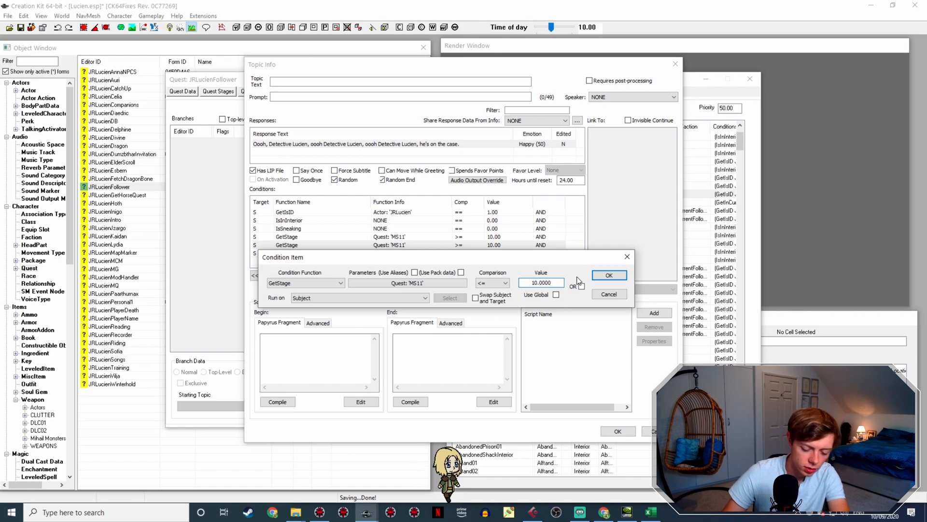
{"action": "key", "text": "Return"}
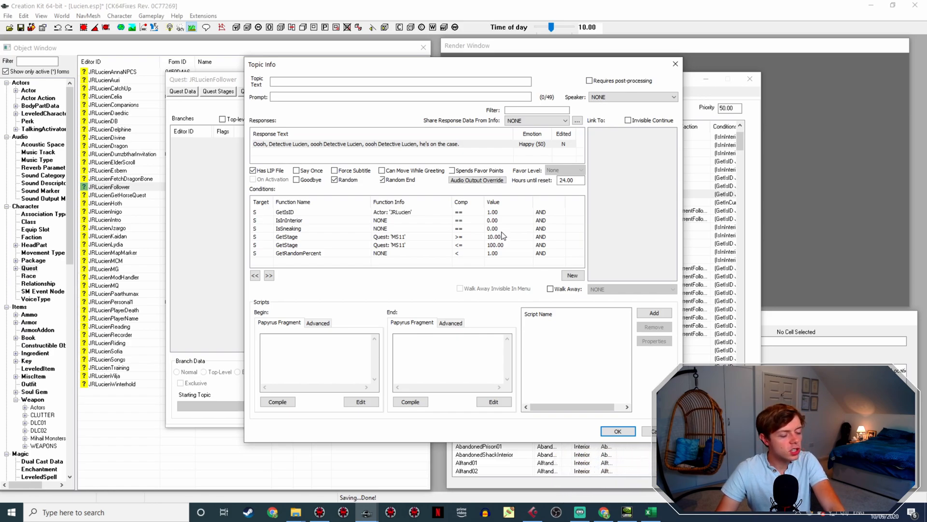
Step: Set the GetRandomPercent condition's value to 3 and flag the Detective Lucien line as Say Once
{"action": "left_click", "coordinate": [390, 237]}
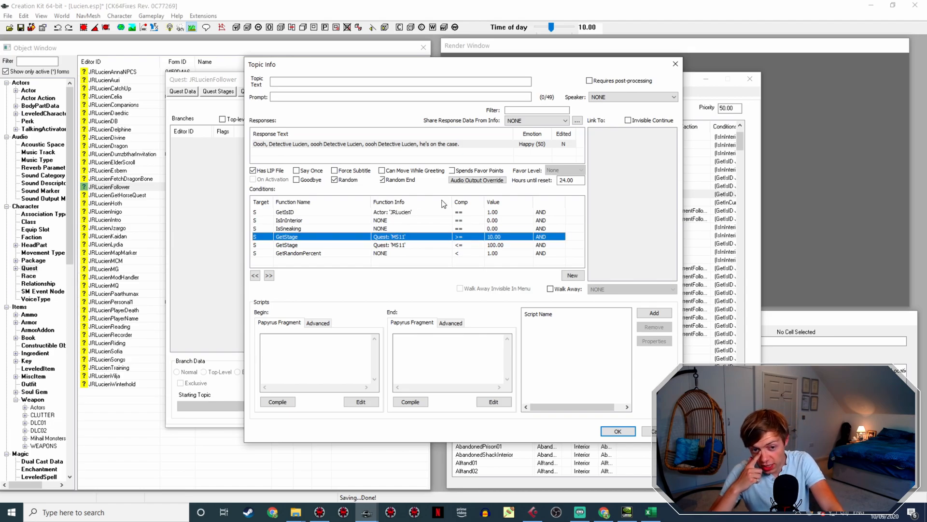
{"action": "key", "text": "Down"}
{"action": "key", "text": "Up"}
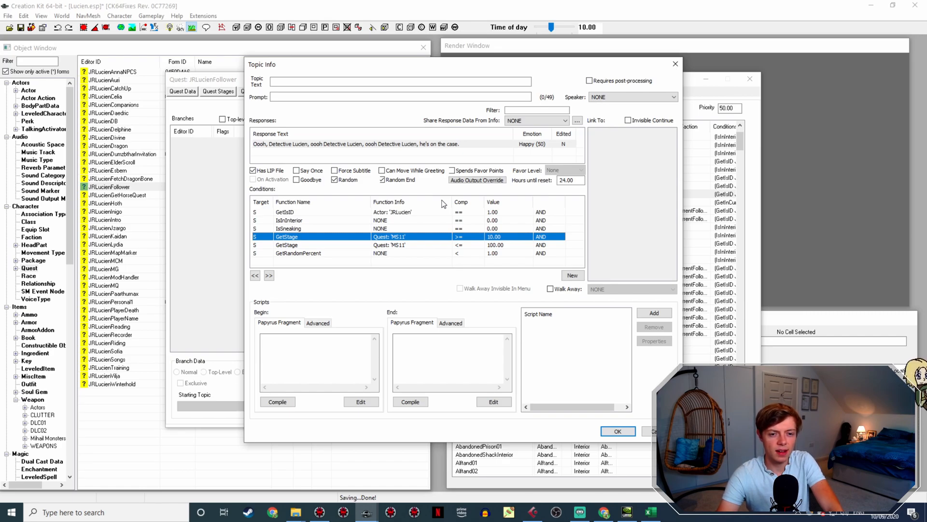
{"action": "key", "text": "Down"}
{"action": "key", "text": "Down"}
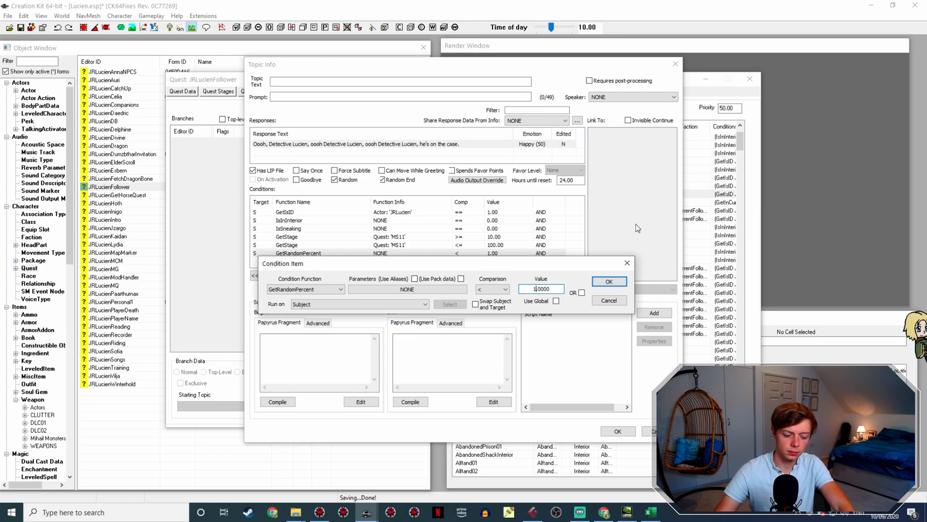
{"action": "key", "text": "BackSpace"}
{"action": "type", "text": "3"}
{"action": "key", "text": "Return"}
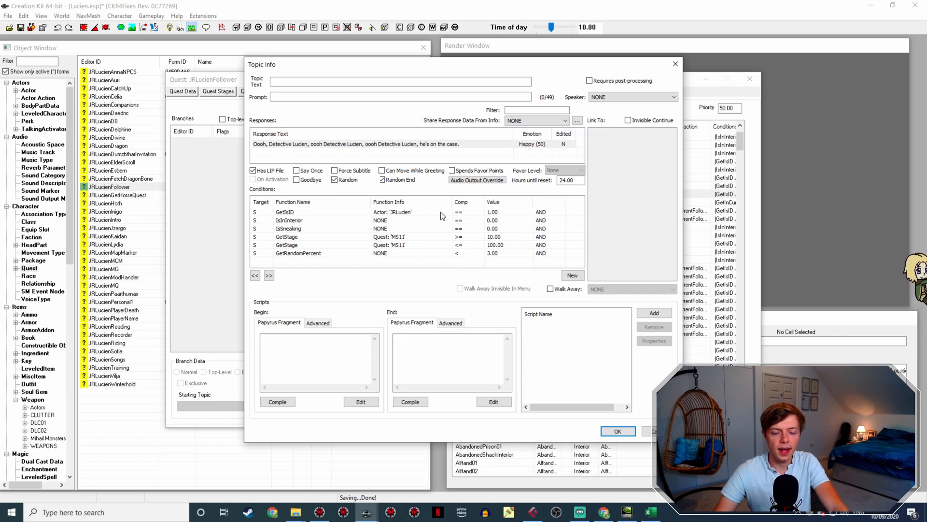
{"action": "left_click", "coordinate": [300, 172]}
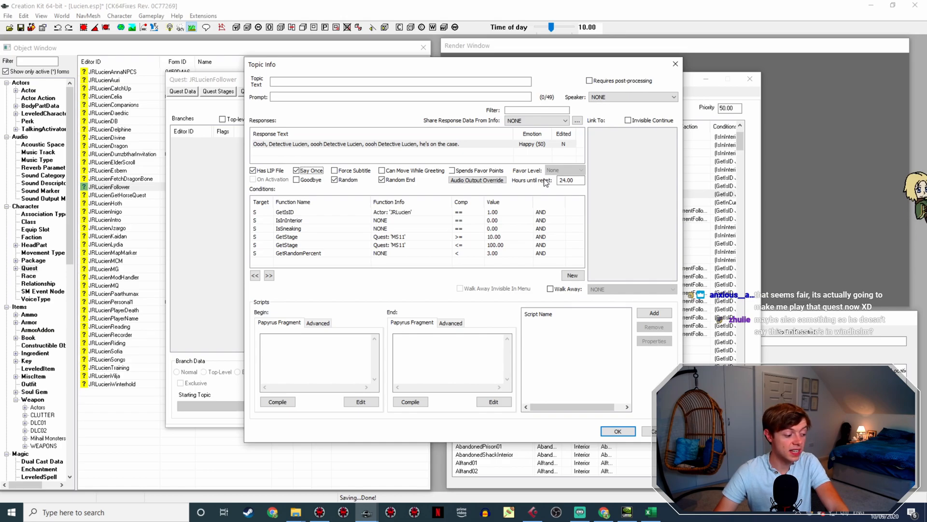
Step: Add a new condition to the Detective Lucien line using the GetInCurrentLoc function
{"action": "right_click", "coordinate": [392, 264]}
{"action": "left_click", "coordinate": [400, 270]}
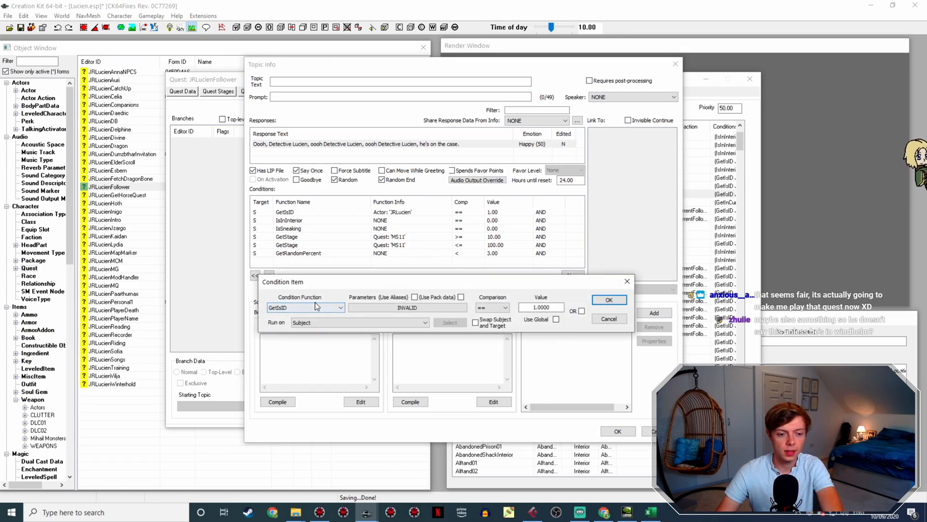
{"action": "left_click", "coordinate": [313, 307]}
{"action": "type", "text": "getc"}
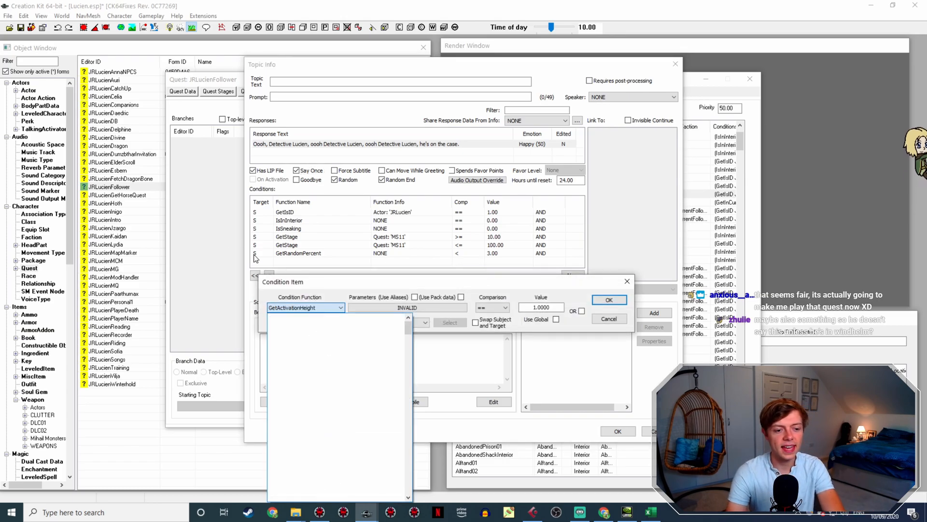
{"action": "type", "text": "getisin"}
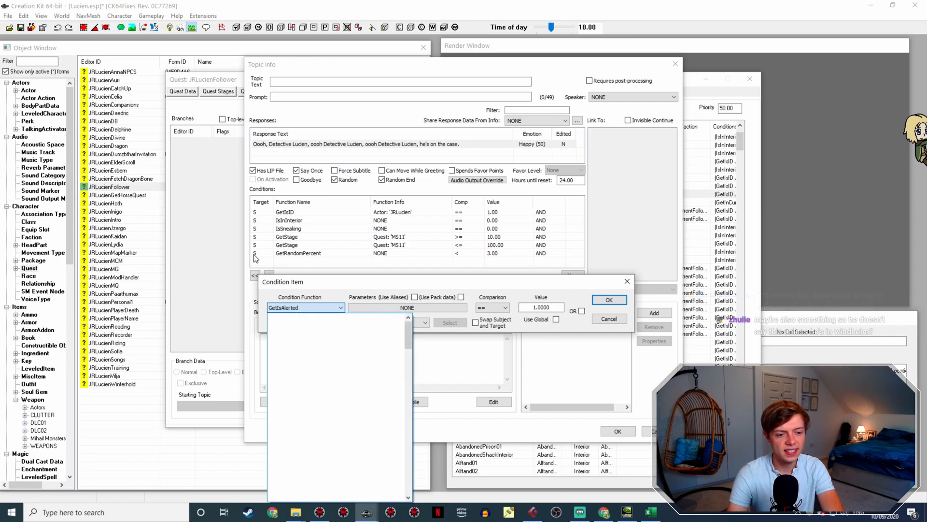
{"action": "key", "text": "BackSpace"}
{"action": "key", "text": "BackSpace"}
{"action": "key", "text": "BackSpace"}
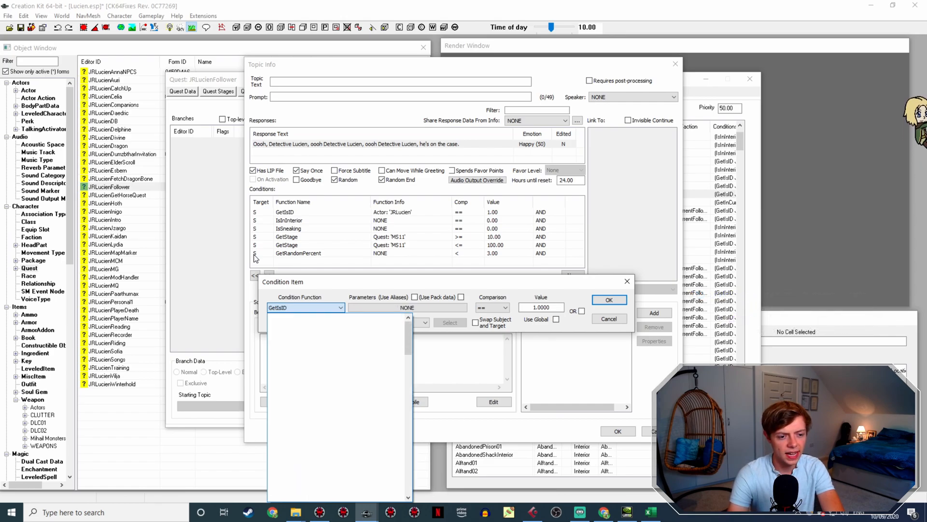
{"action": "type", "text": "nc"}
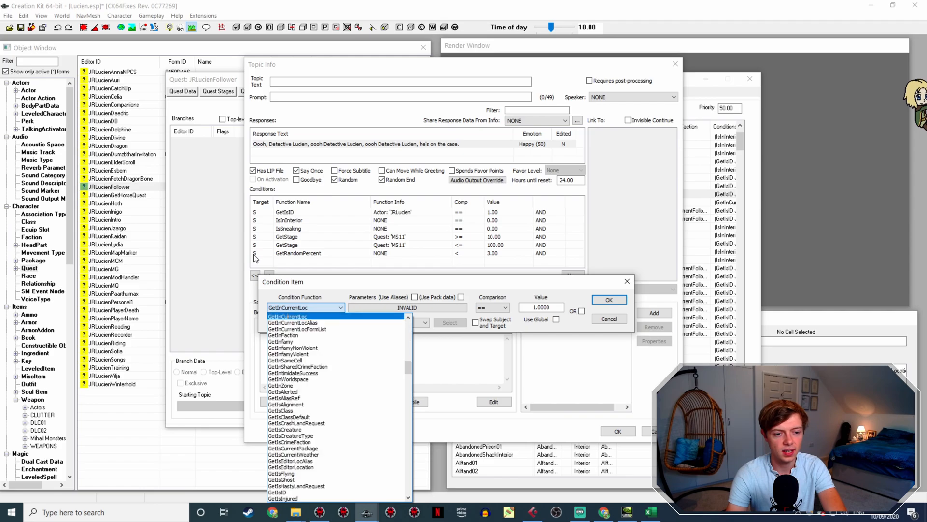
{"action": "key", "text": "Return"}
Step: Set the GetInCurrentLoc location to WindhelmLocation, accept the condition and place it directly above GetRandomPercent
{"action": "left_click", "coordinate": [371, 307]}
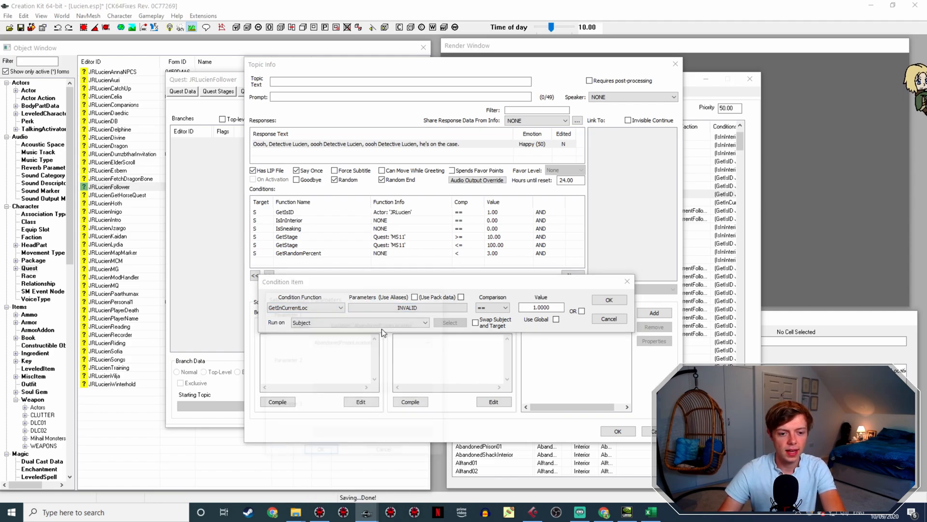
{"action": "left_click", "coordinate": [387, 340]}
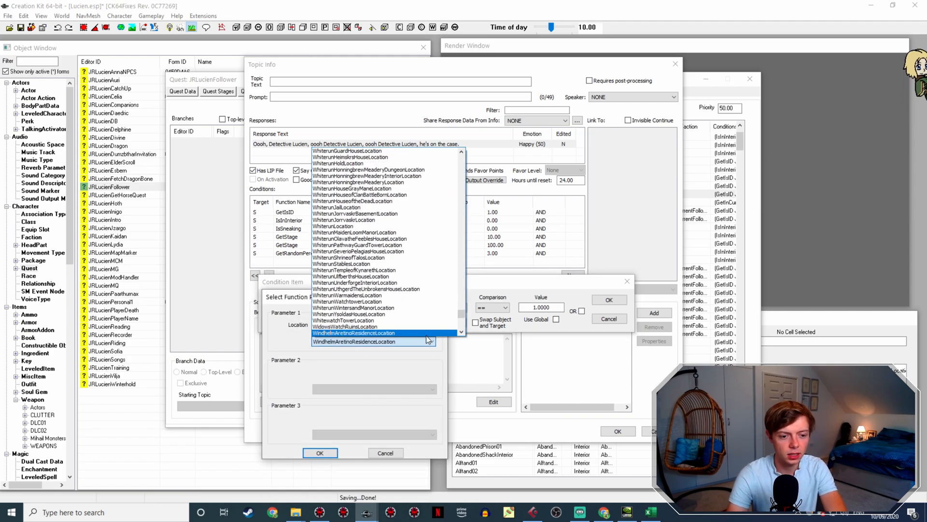
{"action": "type", "text": "l"}
{"action": "key", "text": "Return"}
{"action": "key", "text": "Return"}
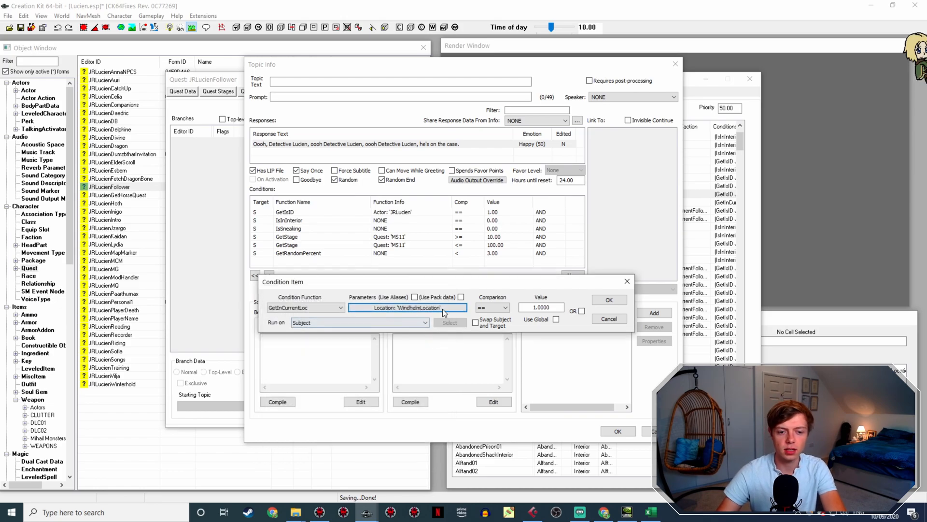
{"action": "left_click", "coordinate": [609, 300]}
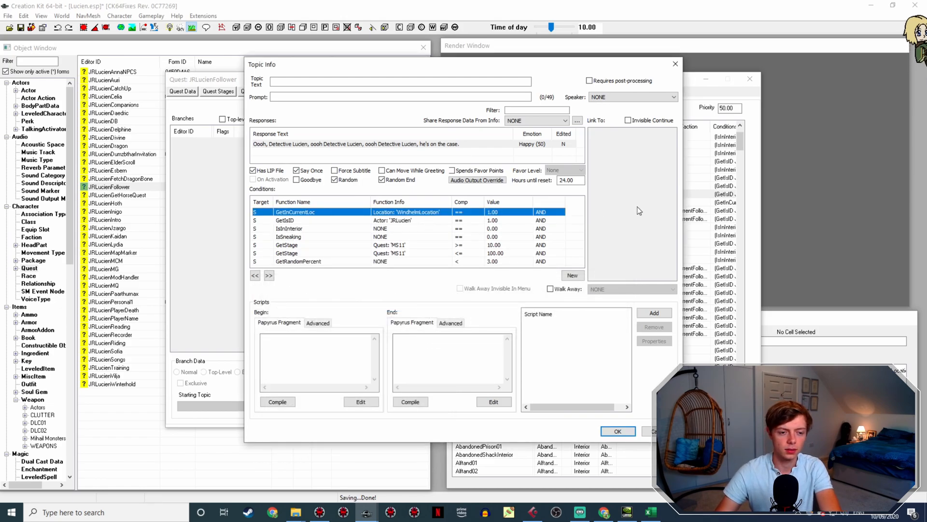
{"action": "key", "text": "Right"}
{"action": "key", "text": "Right"}
{"action": "key", "text": "Right"}
{"action": "key", "text": "Right"}
{"action": "key", "text": "Right"}
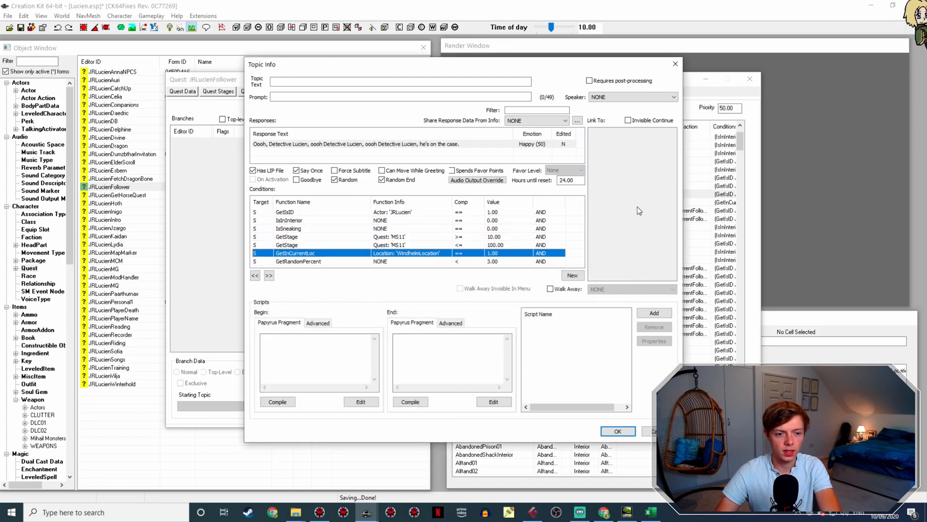
Step: Review the Detective Lucien line's conditions and accept its topic info
{"action": "left_click", "coordinate": [404, 220]}
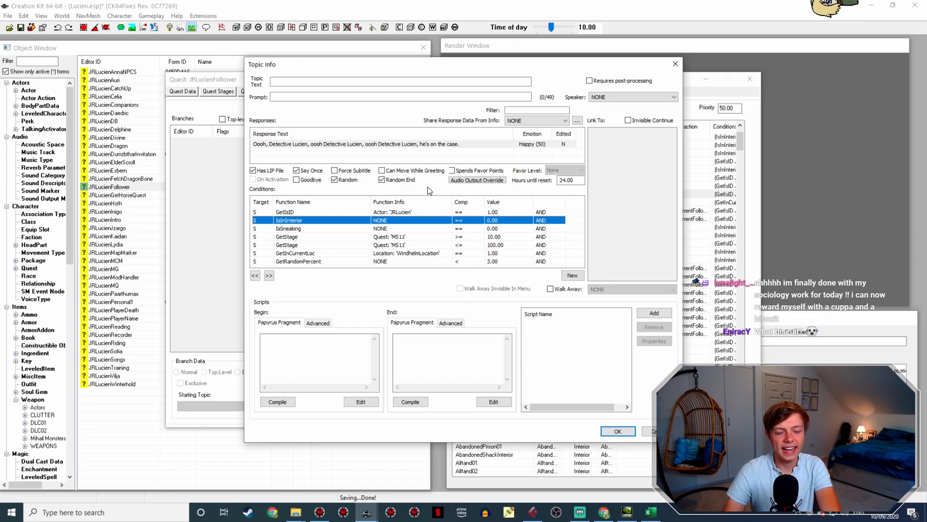
{"action": "key", "text": "Down"}
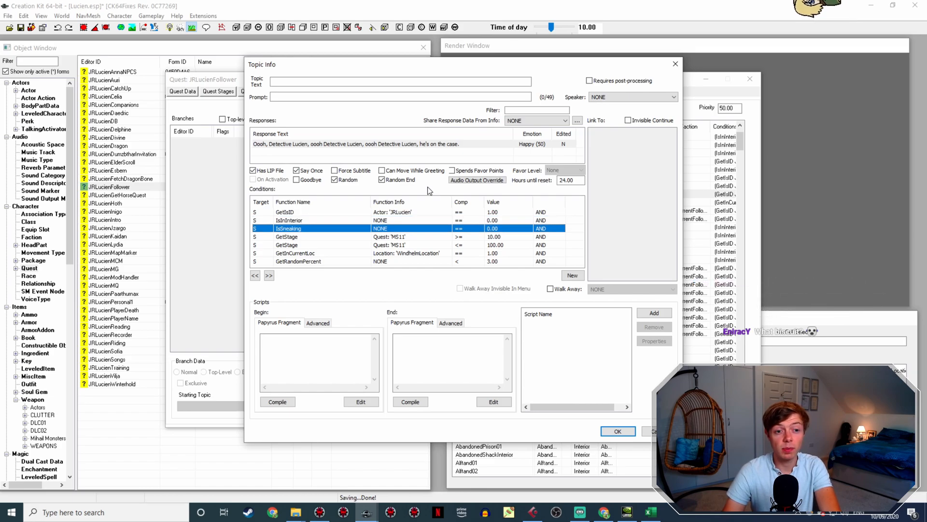
{"action": "key", "text": "Up"}
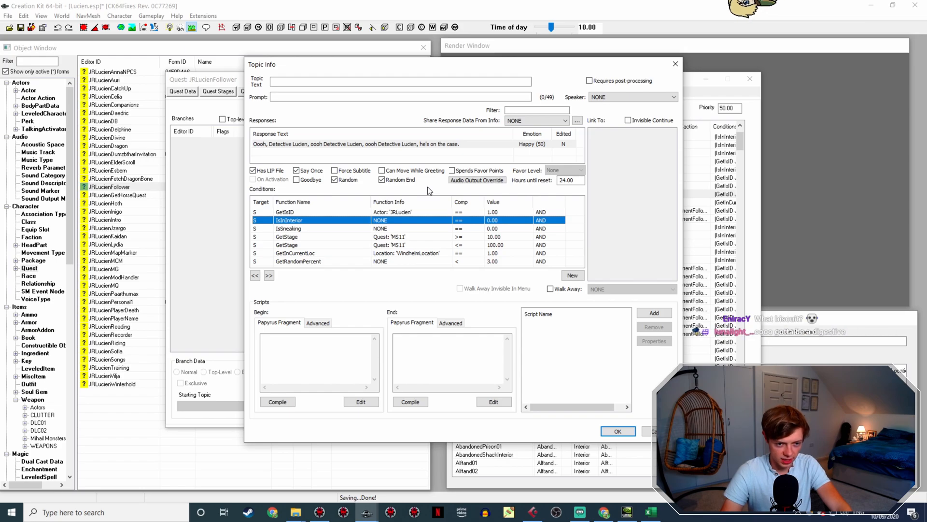
{"action": "key", "text": "Down"}
{"action": "key", "text": "Down"}
{"action": "key", "text": "Down"}
{"action": "key", "text": "Down"}
{"action": "key", "text": "Down"}
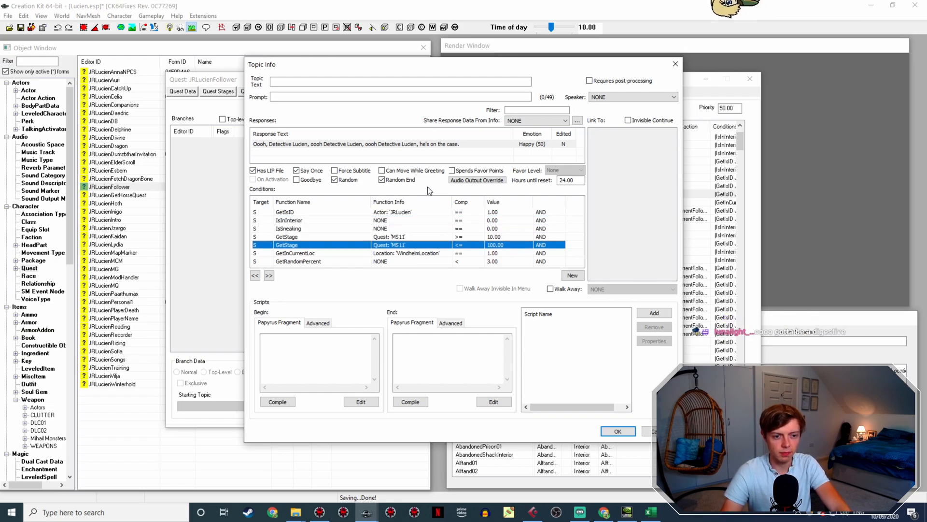
{"action": "key", "text": "Up"}
{"action": "key", "text": "Up"}
{"action": "key", "text": "Up"}
{"action": "key", "text": "Up"}
{"action": "key", "text": "Up"}
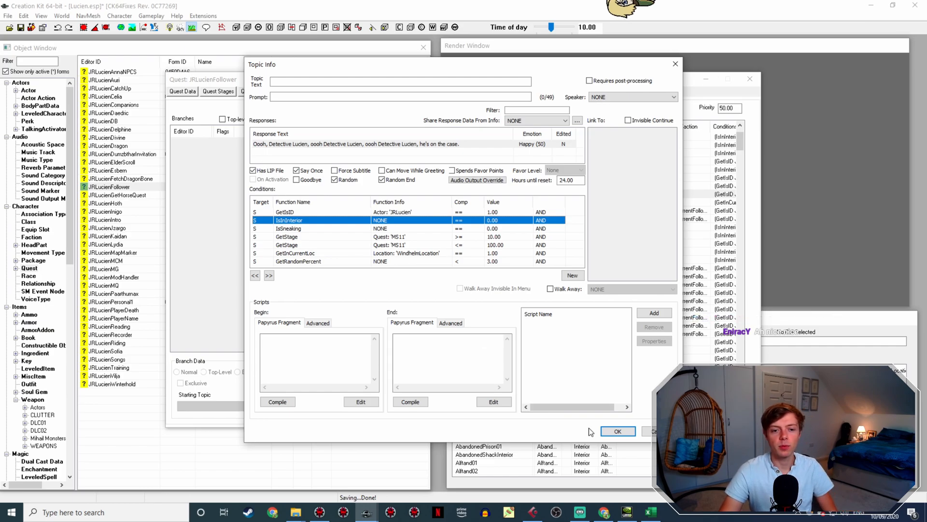
{"action": "left_click", "coordinate": [629, 429]}
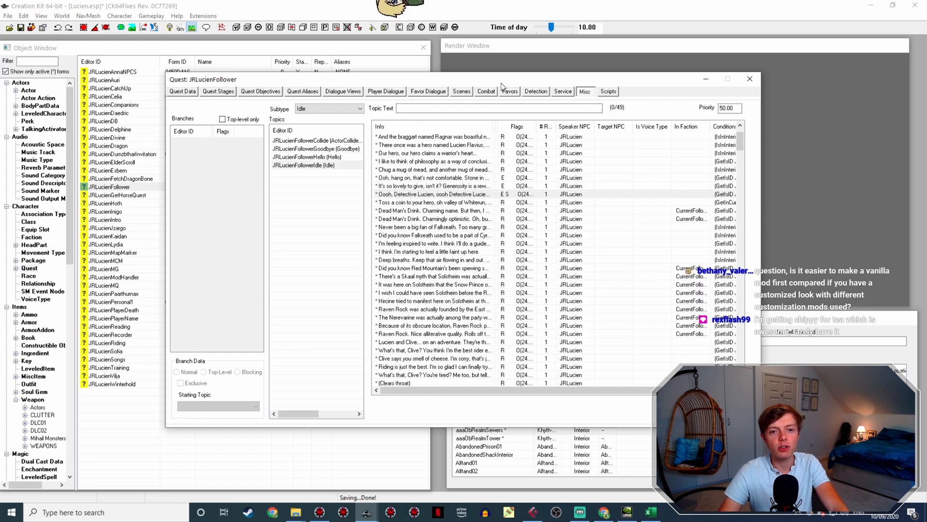
Step: In the quest's Taunt combat topic, duplicate the "Go and hide under a bridge!" line and open the copy
{"action": "left_click", "coordinate": [486, 91]}
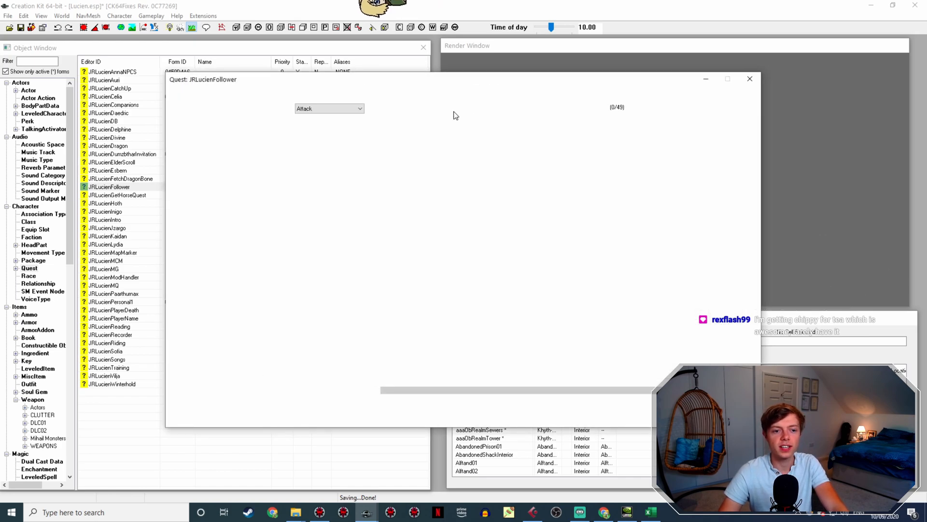
{"action": "left_click", "coordinate": [326, 182]}
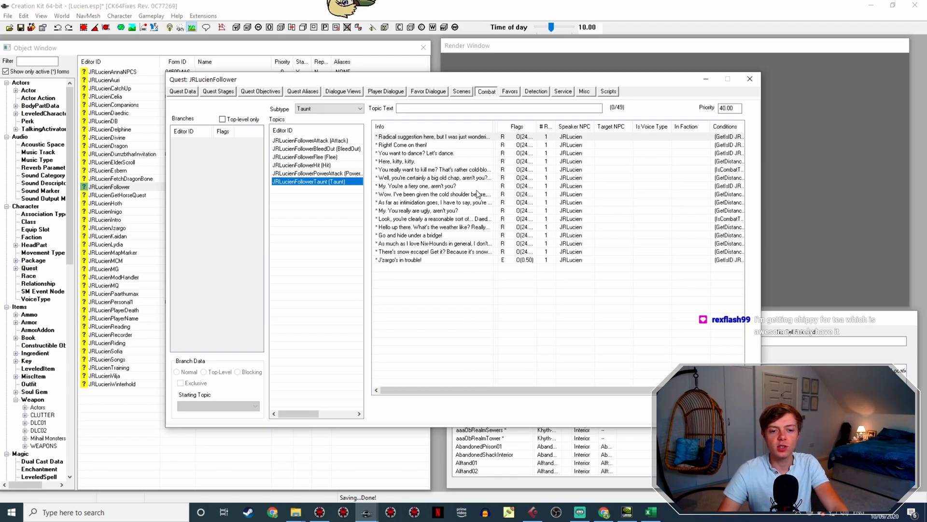
{"action": "right_click", "coordinate": [441, 235]}
{"action": "left_click", "coordinate": [475, 251]}
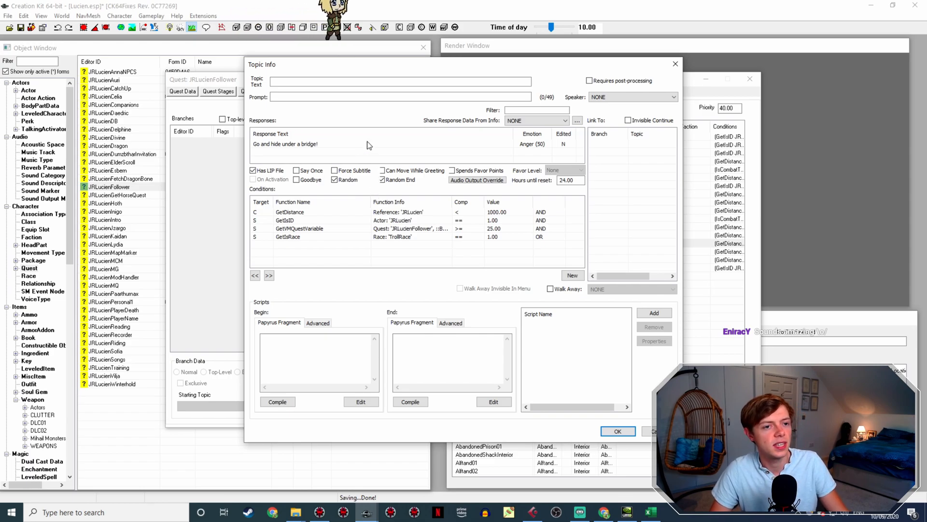
Step: Replace the copied line's response text with "All right, you little... blue... yippy thing. Can't you just settle down? You're really being terribly annoying."
{"action": "double_click", "coordinate": [306, 147]}
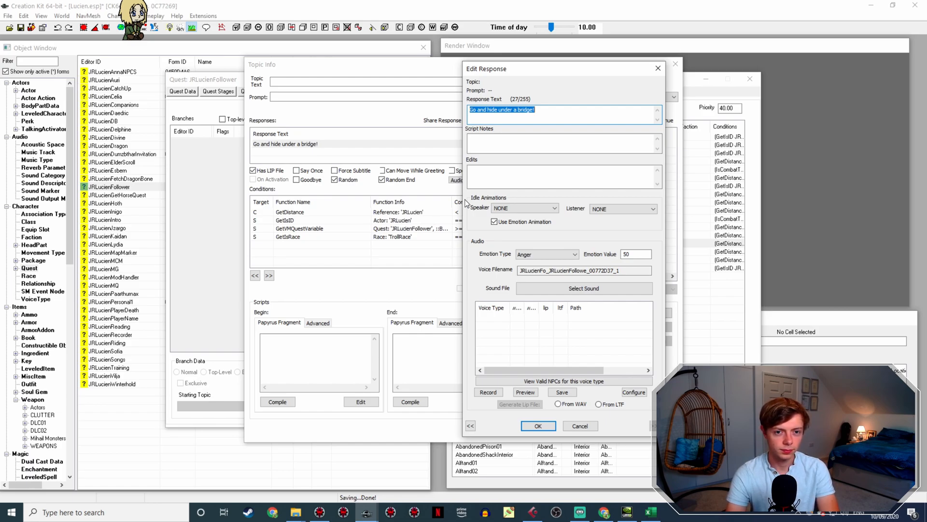
{"action": "type", "text": "S"}
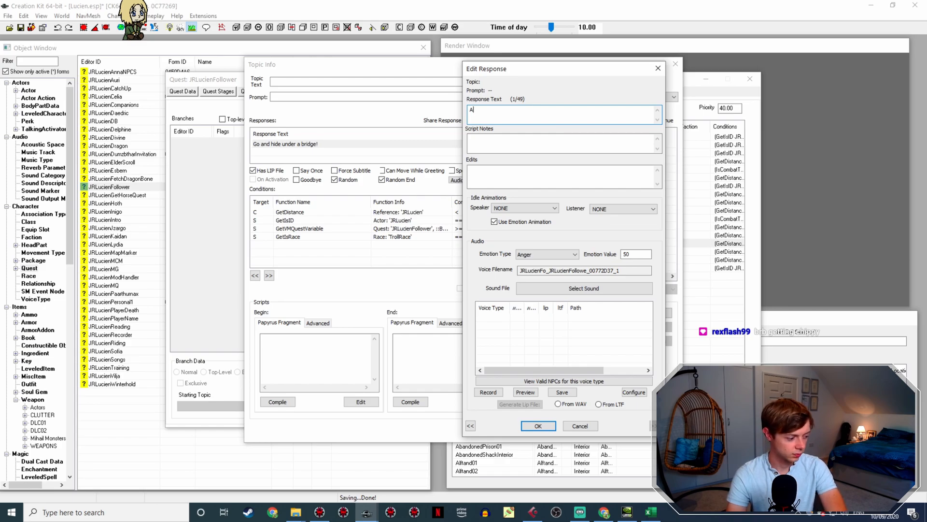
{"action": "type", "text": "ll right, y"}
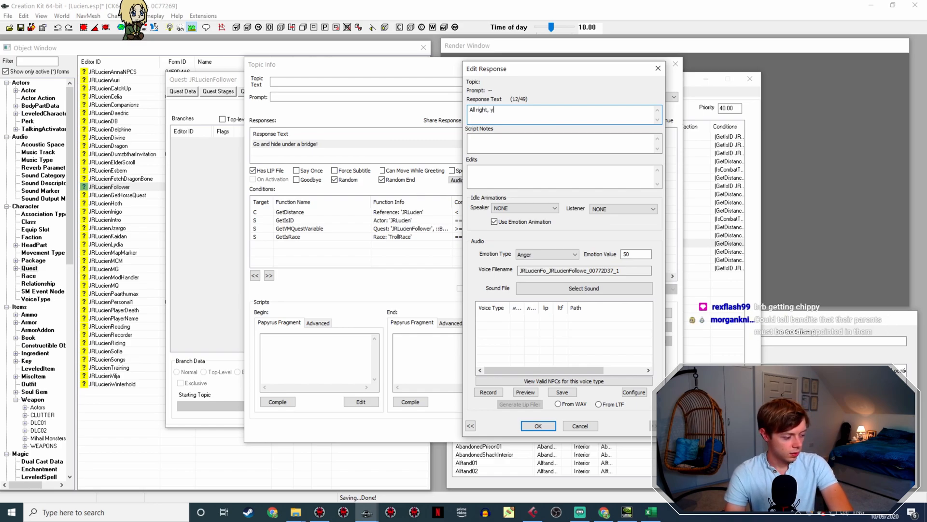
{"action": "type", "text": "ou lit"}
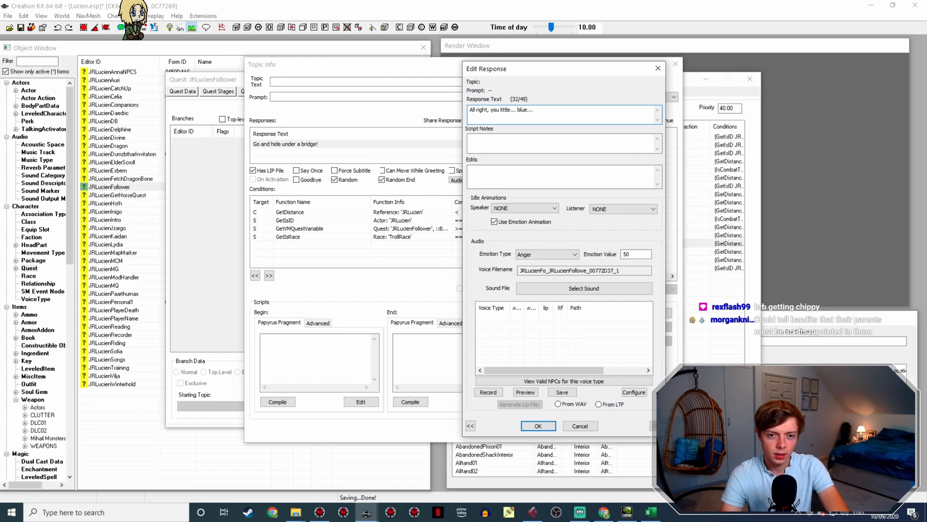
{"action": "type", "text": "tle... blue... yippy thin"}
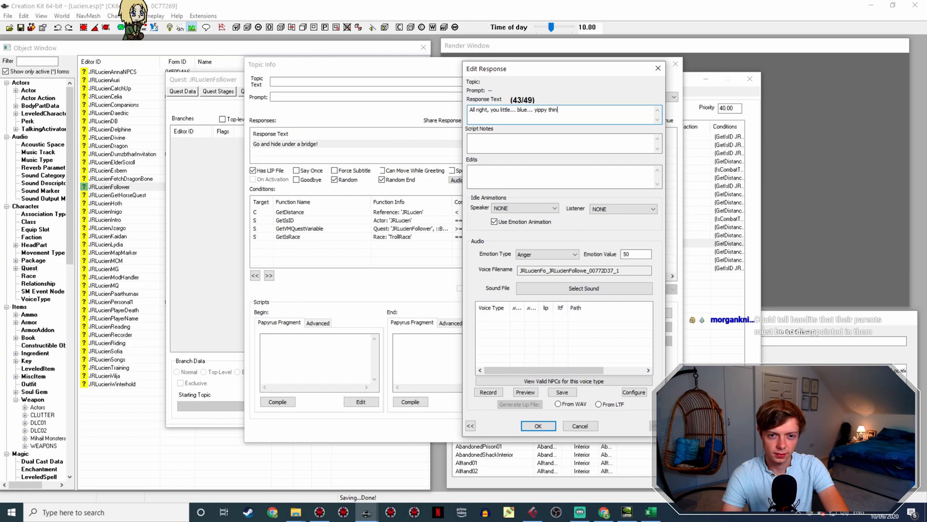
{"action": "type", "text": "g. Can't you just settle down?"}
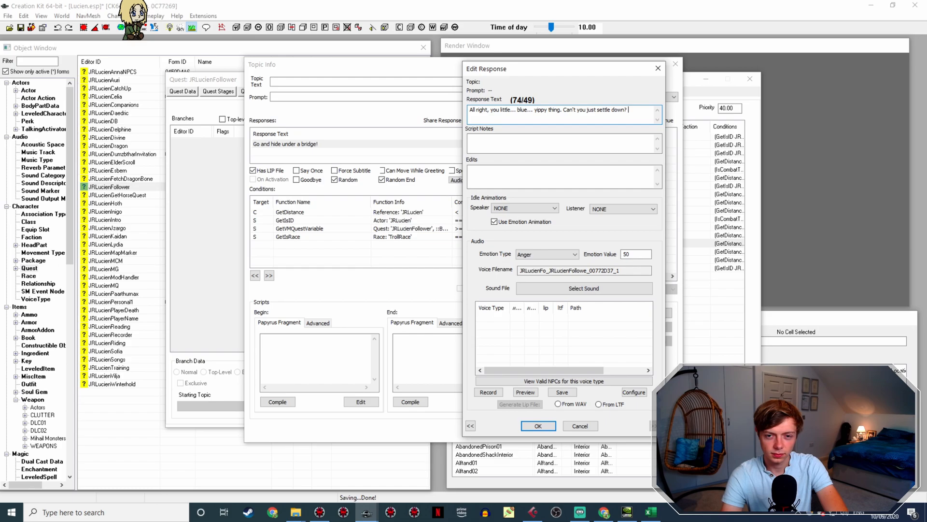
{"action": "type", "text": "re really being terribly annoying."}
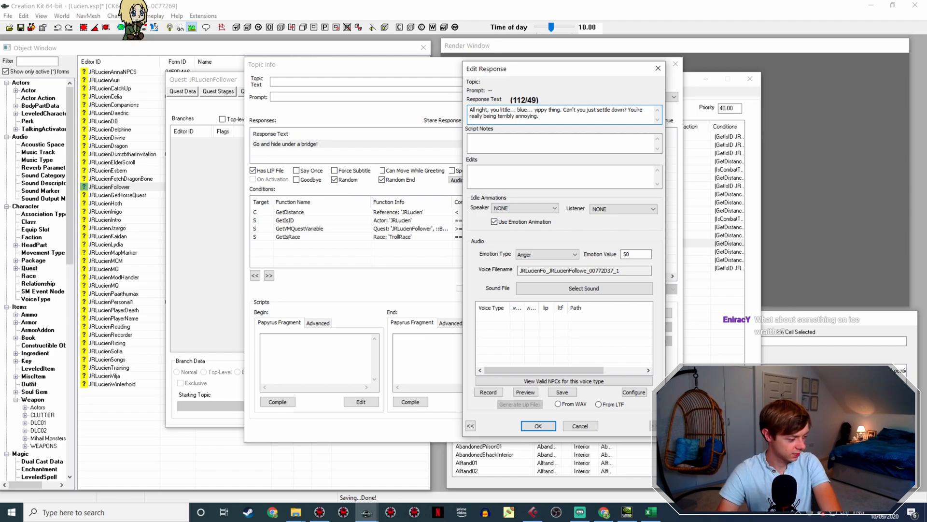
{"action": "key", "text": "Return"}
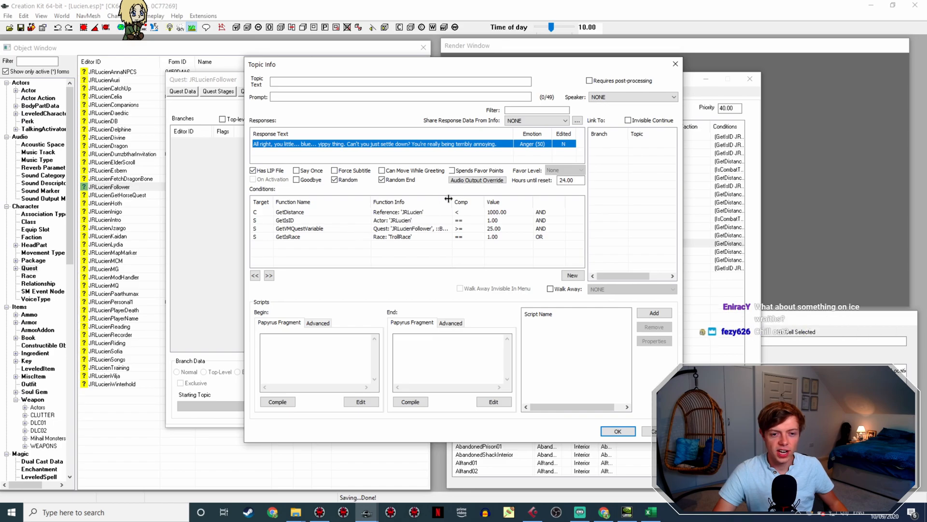
Step: Change the race in the new taunt's GetIsRace condition to DLC2RieklingRace
{"action": "mouse_move", "coordinate": [453, 202]}
{"action": "left_mouse_down"}
{"action": "mouse_move", "coordinate": [463, 202]}
{"action": "mouse_move", "coordinate": [452, 201]}
{"action": "left_mouse_up"}
{"action": "left_click", "coordinate": [452, 230]}
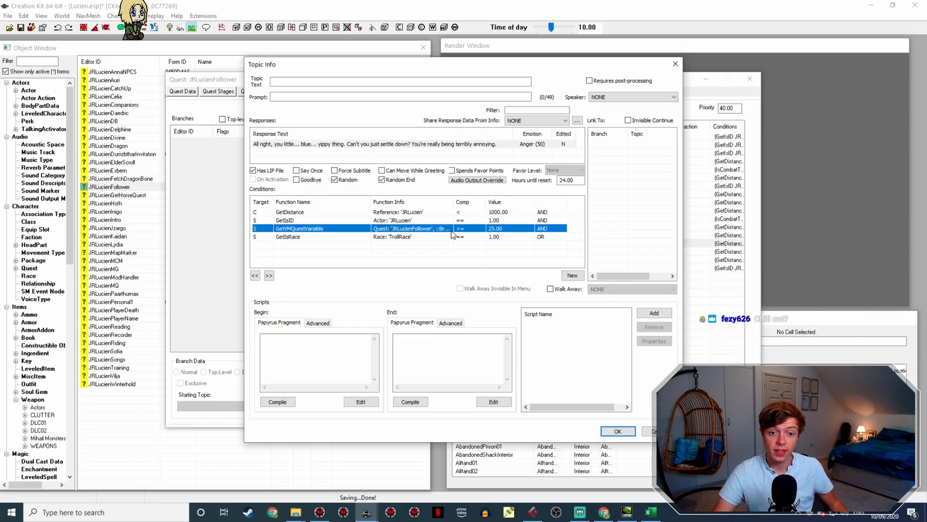
{"action": "left_click", "coordinate": [372, 238]}
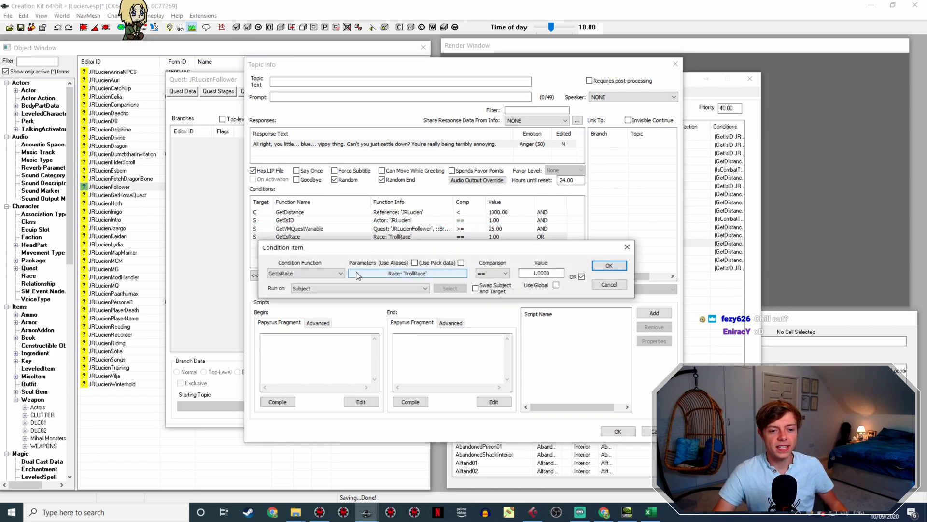
{"action": "left_click", "coordinate": [375, 274]}
{"action": "left_click", "coordinate": [375, 305]}
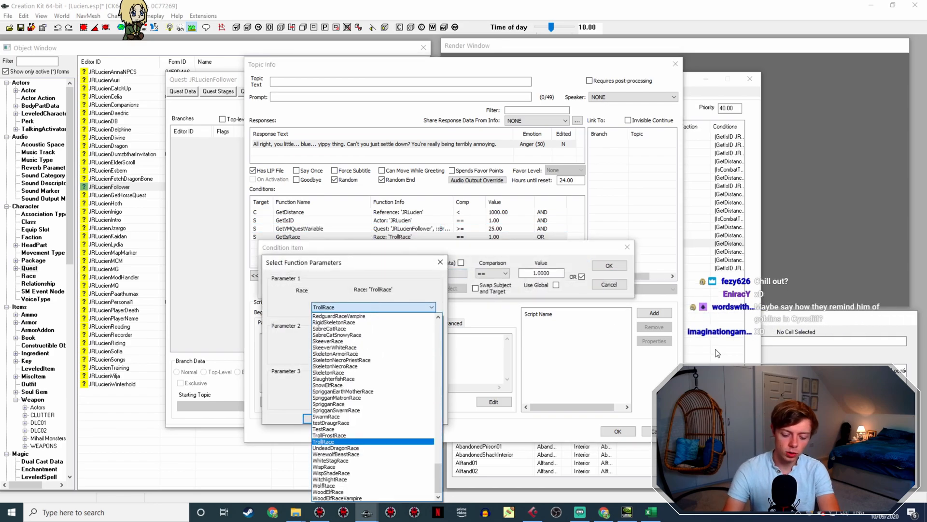
{"action": "type", "text": "dl"}
{"action": "key", "text": "Down"}
{"action": "key", "text": "Down"}
{"action": "key", "text": "Down"}
{"action": "key", "text": "Down"}
{"action": "key", "text": "Down"}
{"action": "key", "text": "Down"}
{"action": "key", "text": "Down"}
{"action": "key", "text": "Down"}
{"action": "key", "text": "Down"}
{"action": "key", "text": "Down"}
{"action": "key", "text": "Down"}
{"action": "key", "text": "Down"}
{"action": "key", "text": "Down"}
{"action": "key", "text": "Down"}
{"action": "key", "text": "Down"}
{"action": "key", "text": "Down"}
{"action": "key", "text": "Down"}
{"action": "key", "text": "Down"}
{"action": "key", "text": "Down"}
{"action": "key", "text": "Down"}
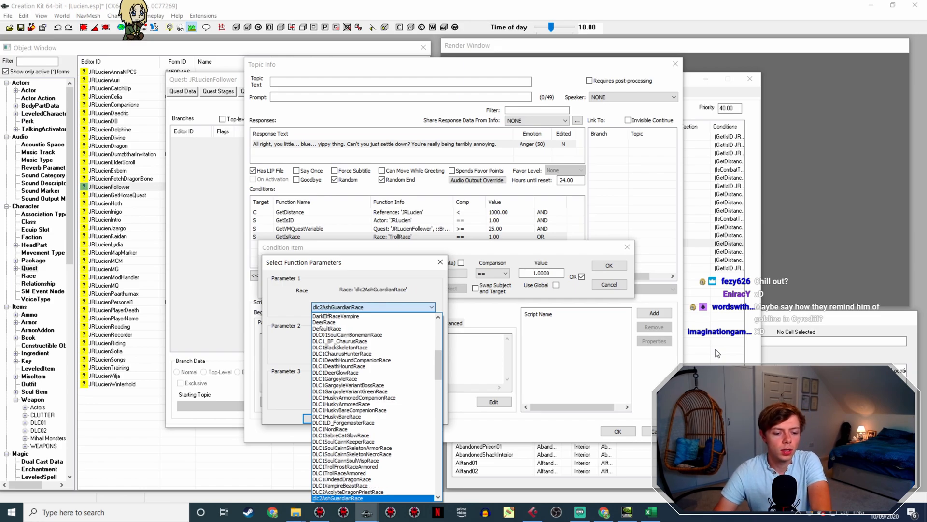
{"action": "key", "text": "Down"}
{"action": "key", "text": "Down"}
{"action": "key", "text": "Down"}
{"action": "key", "text": "Down"}
{"action": "key", "text": "Down"}
{"action": "key", "text": "Down"}
{"action": "key", "text": "Down"}
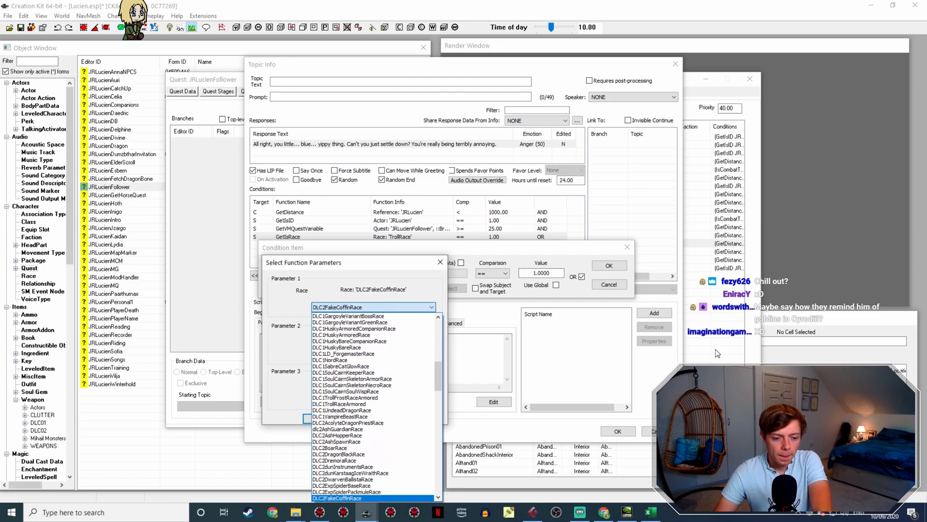
{"action": "key", "text": "Down"}
{"action": "key", "text": "Down"}
{"action": "key", "text": "Down"}
{"action": "key", "text": "Down"}
{"action": "key", "text": "Down"}
{"action": "key", "text": "Down"}
{"action": "key", "text": "Down"}
{"action": "key", "text": "Down"}
{"action": "key", "text": "Down"}
{"action": "key", "text": "Down"}
{"action": "key", "text": "Down"}
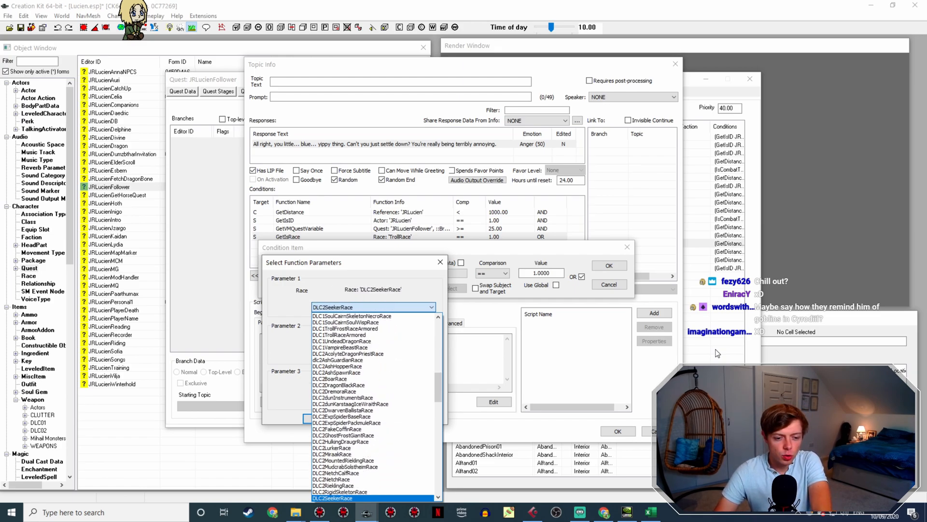
{"action": "key", "text": "Up"}
{"action": "key", "text": "Up"}
{"action": "key", "text": "Return"}
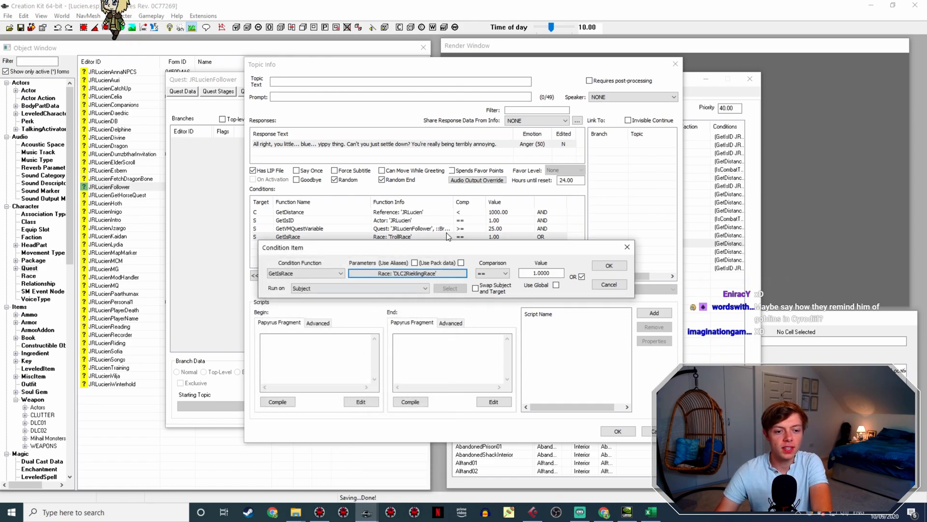
Step: Run the Riekling GetIsRace condition on Combat Target, switch it from OR to AND, and accept the topic info
{"action": "left_click_drag", "start_coordinate": [444, 246], "coordinate": [424, 275]}
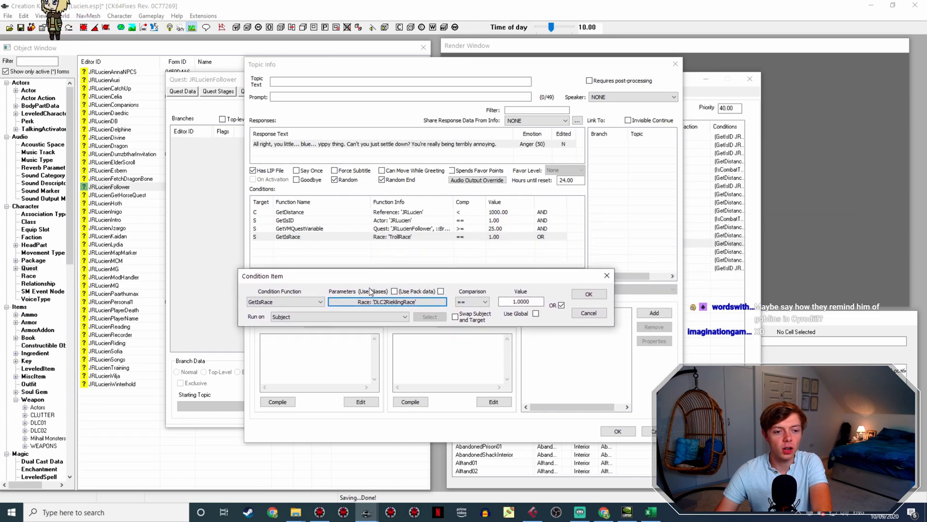
{"action": "left_click", "coordinate": [327, 316]}
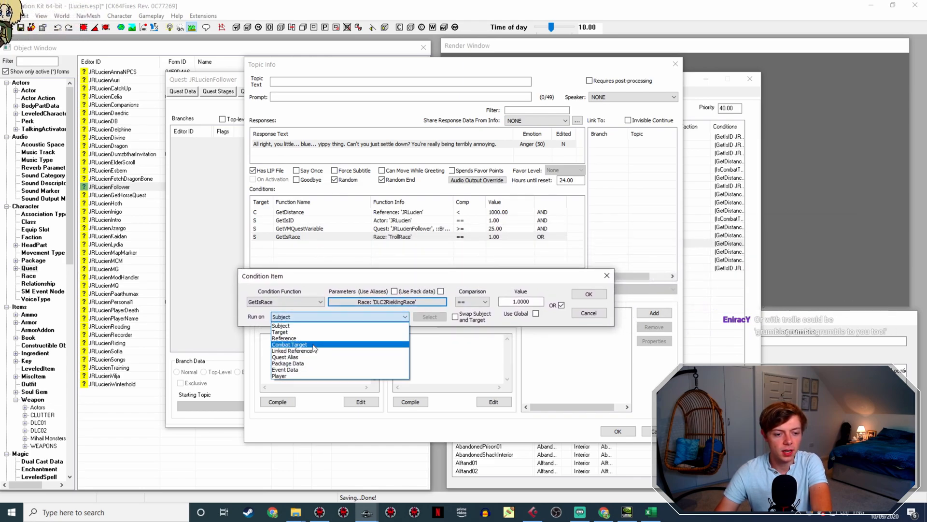
{"action": "left_click", "coordinate": [290, 344]}
{"action": "left_click", "coordinate": [586, 294]}
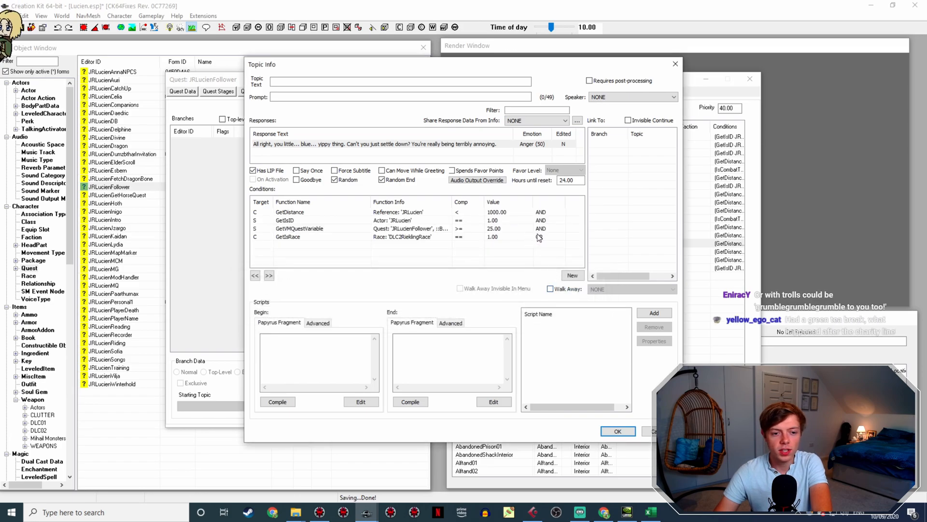
{"action": "left_click", "coordinate": [538, 238]}
{"action": "double_click", "coordinate": [535, 235]}
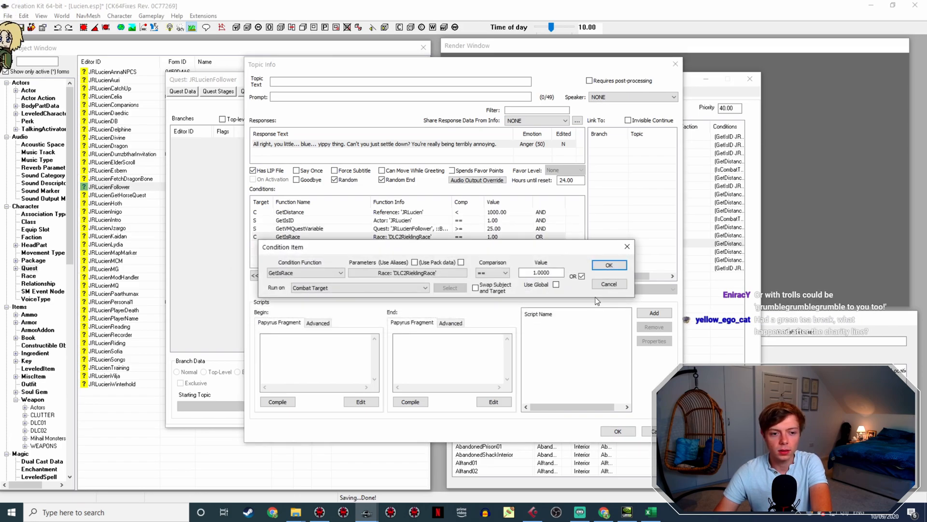
{"action": "left_click", "coordinate": [609, 264]}
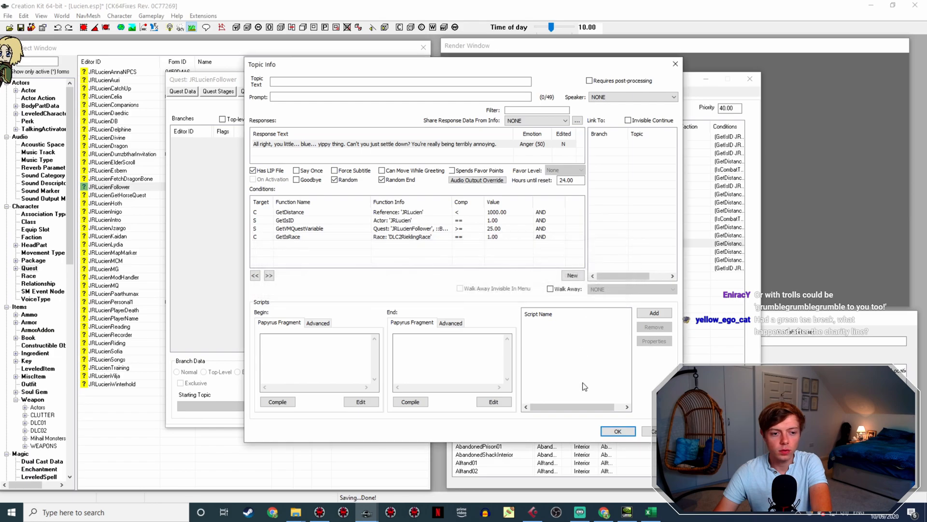
{"action": "left_click", "coordinate": [618, 431]}
Step: Check the conditions of the Nix-Hound taunt and the "There's snow escape!" taunt for comparison
{"action": "double_click", "coordinate": [437, 252]}
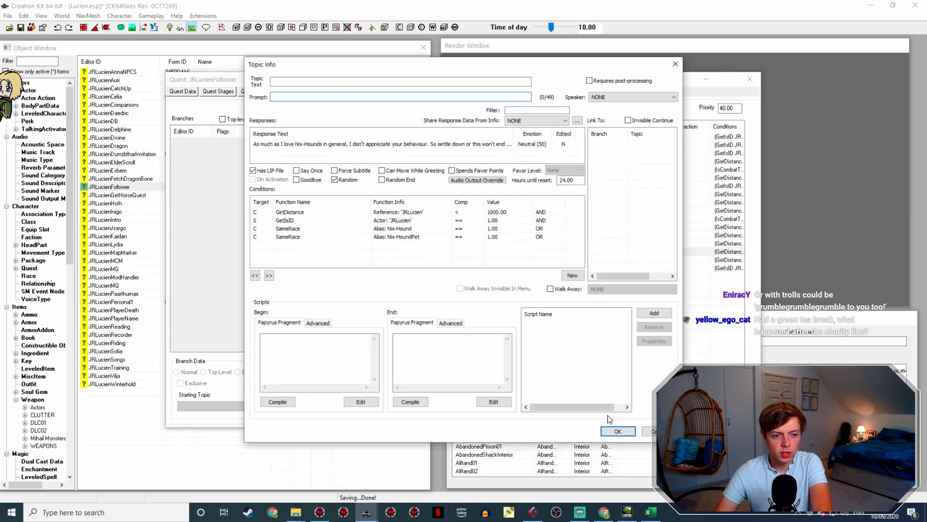
{"action": "left_click", "coordinate": [658, 430]}
{"action": "double_click", "coordinate": [437, 260]}
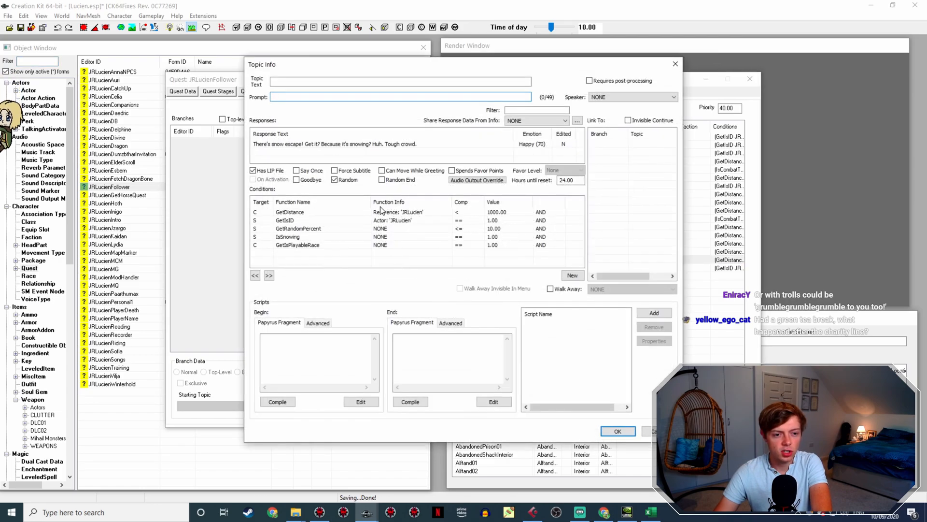
{"action": "key", "text": "Escape"}
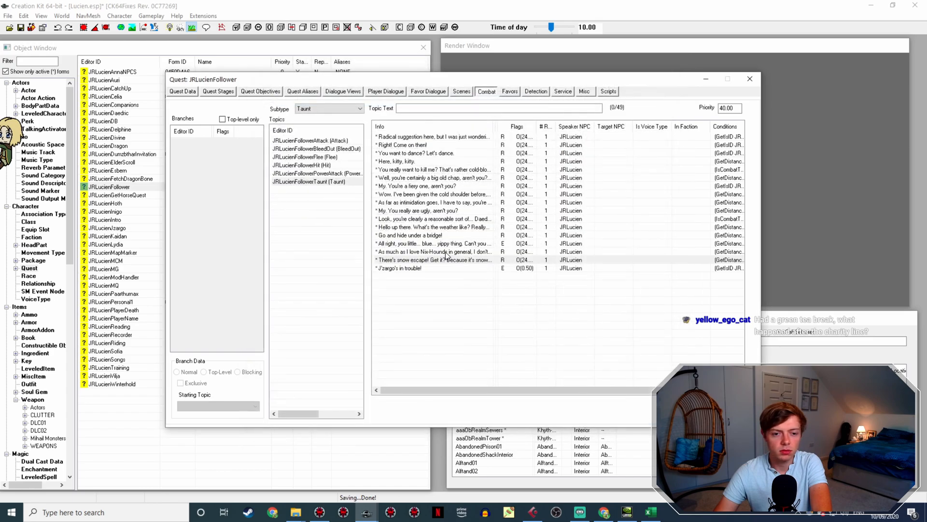
Step: In the "Go and hide under a bridge!" taunt, set the TrollRace condition to run on Combat Target with AND, and accept the topic info
{"action": "left_click", "coordinate": [437, 236]}
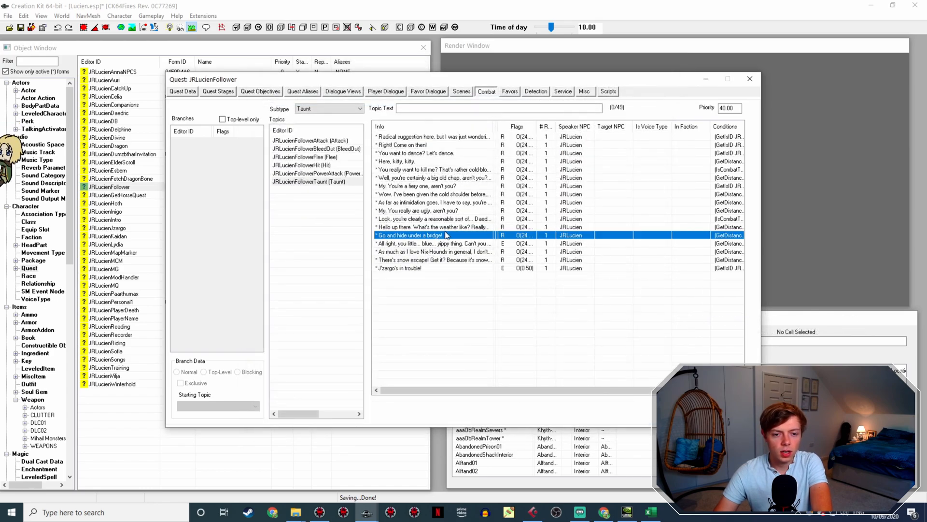
{"action": "double_click", "coordinate": [442, 235]}
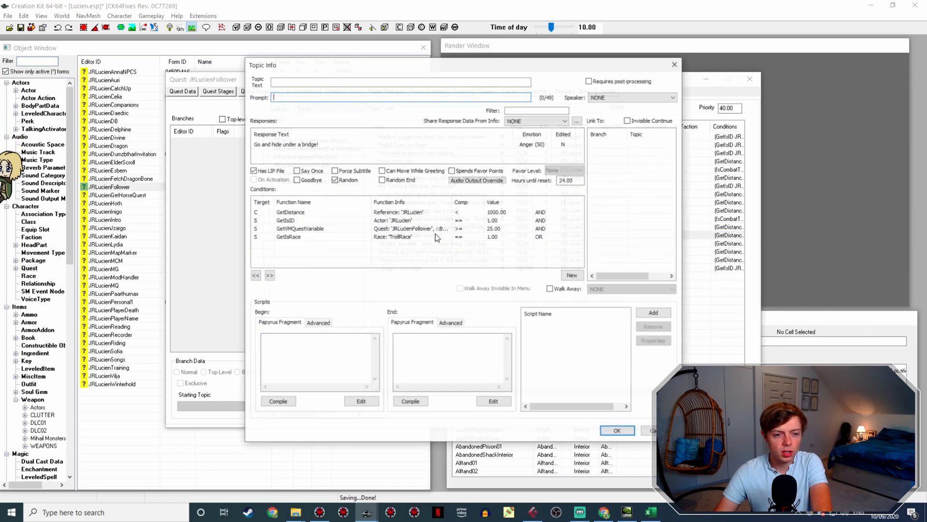
{"action": "double_click", "coordinate": [300, 237]}
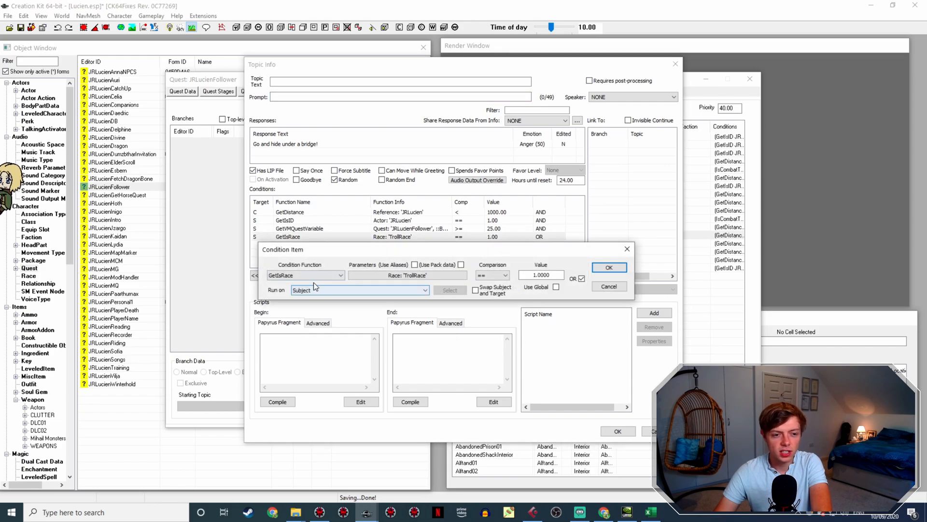
{"action": "left_click", "coordinate": [321, 290]}
{"action": "left_click", "coordinate": [322, 318]}
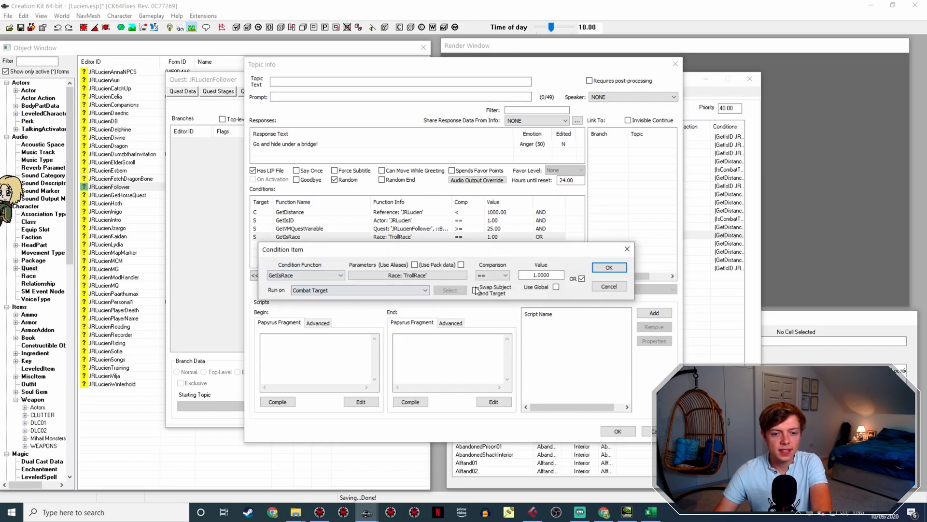
{"action": "left_click", "coordinate": [582, 278]}
{"action": "left_click", "coordinate": [601, 269]}
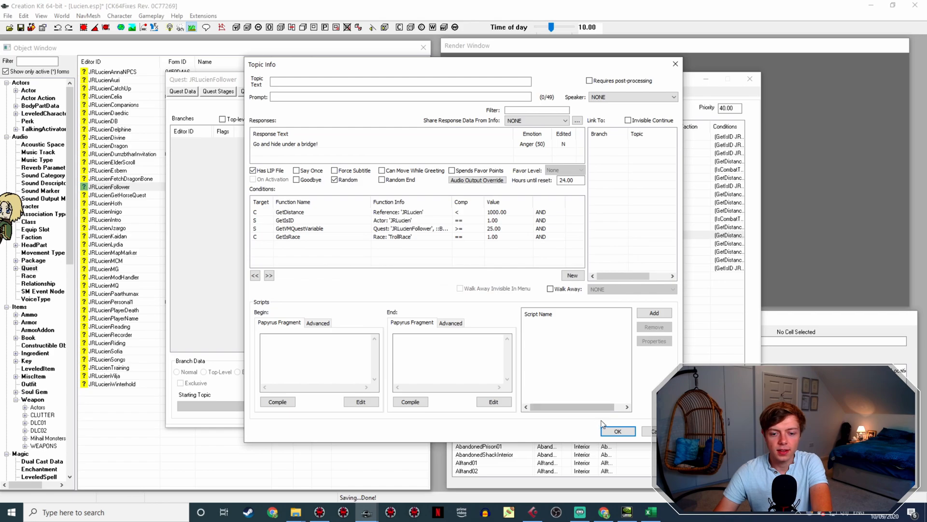
{"action": "left_click", "coordinate": [618, 430]}
Step: In the "Hello up there" taunt, set the GiantRace condition to run on Combat Target with AND, and accept the topic info
{"action": "left_click", "coordinate": [425, 227]}
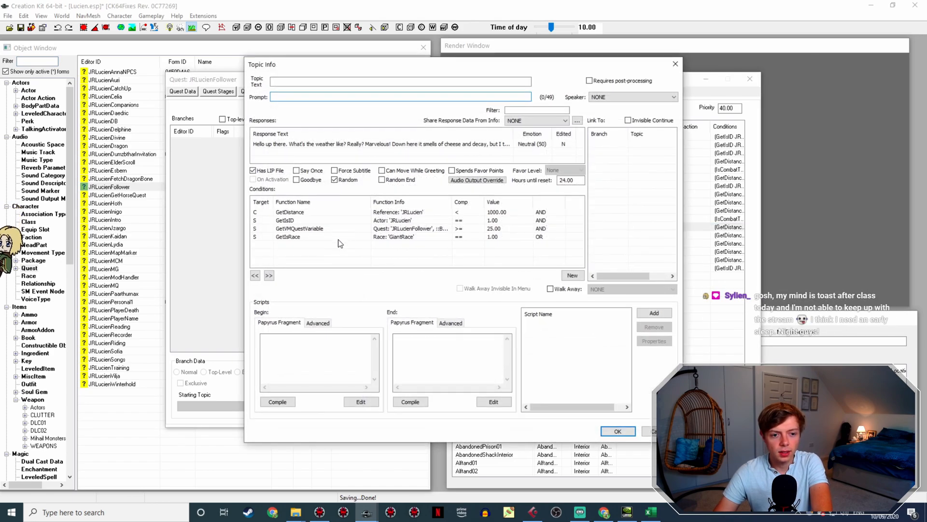
{"action": "double_click", "coordinate": [386, 236]}
{"action": "left_click", "coordinate": [380, 290]}
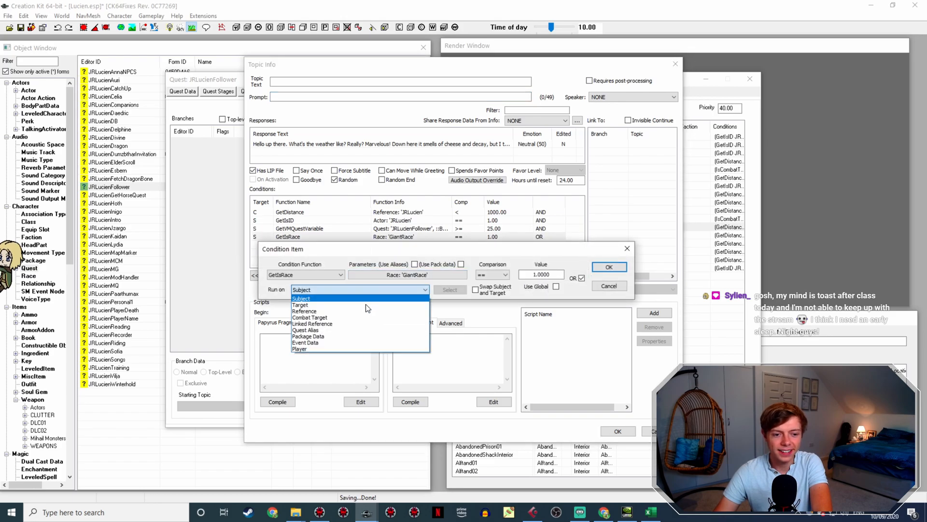
{"action": "left_click", "coordinate": [338, 317]}
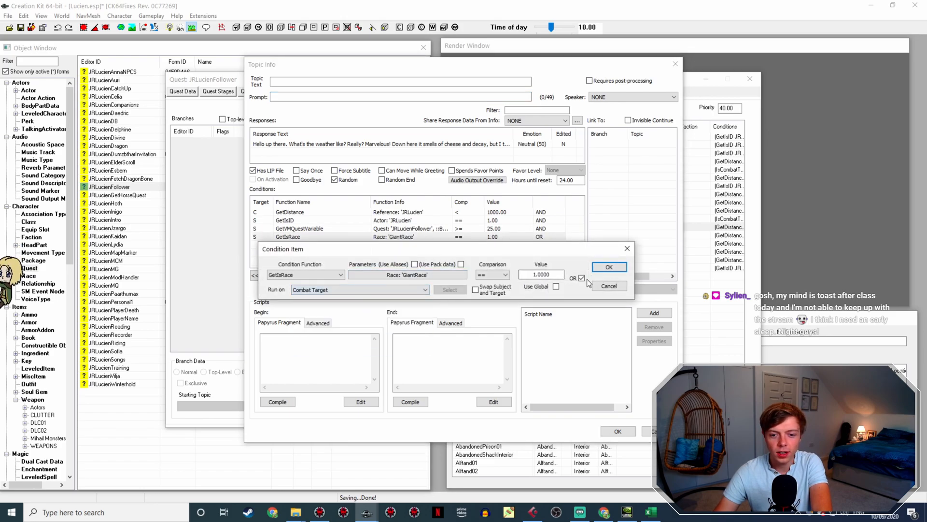
{"action": "left_click", "coordinate": [582, 278]}
{"action": "left_click", "coordinate": [609, 268]}
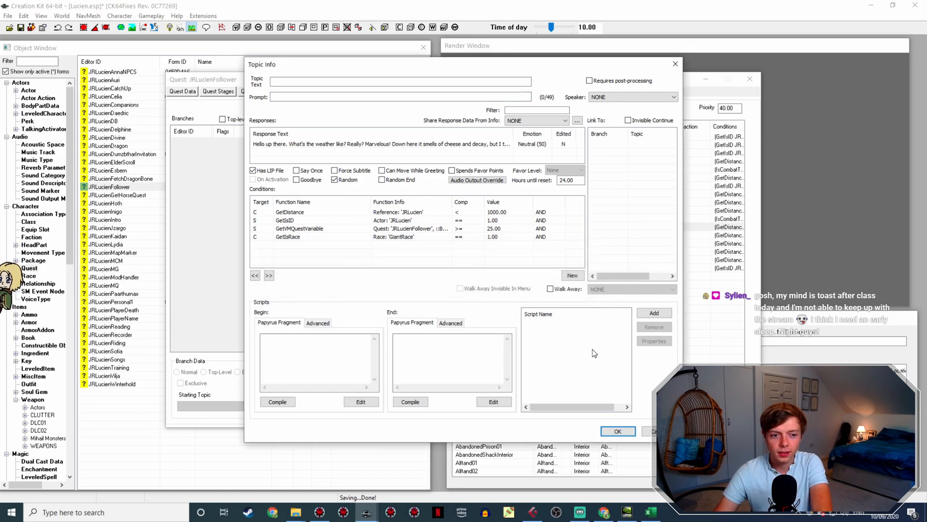
{"action": "left_click", "coordinate": [619, 430]}
Step: In the "Look, you're clearly a reasonable sort of... Daedric entity" taunt, set the DremoraRace condition to run on Combat Target and accept the topic info
{"action": "left_click", "coordinate": [447, 211]}
{"action": "left_click", "coordinate": [446, 218]}
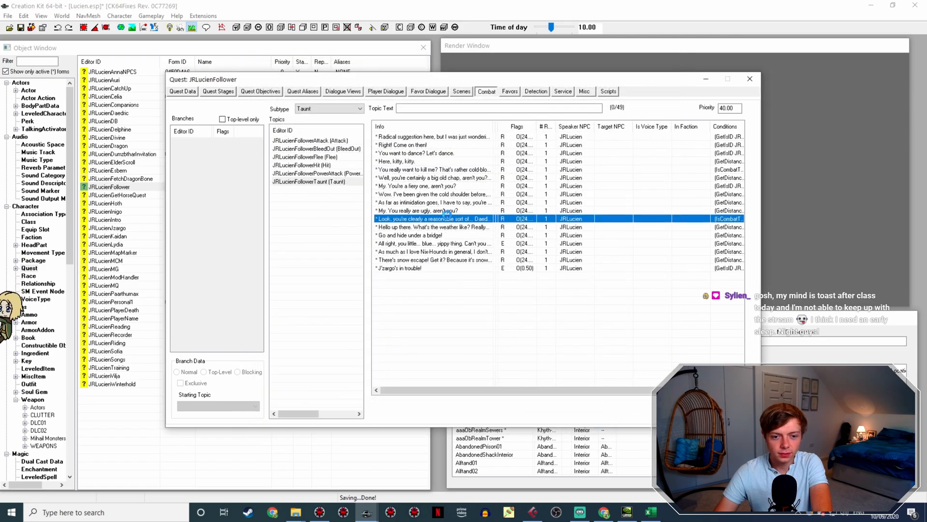
{"action": "double_click", "coordinate": [447, 218]}
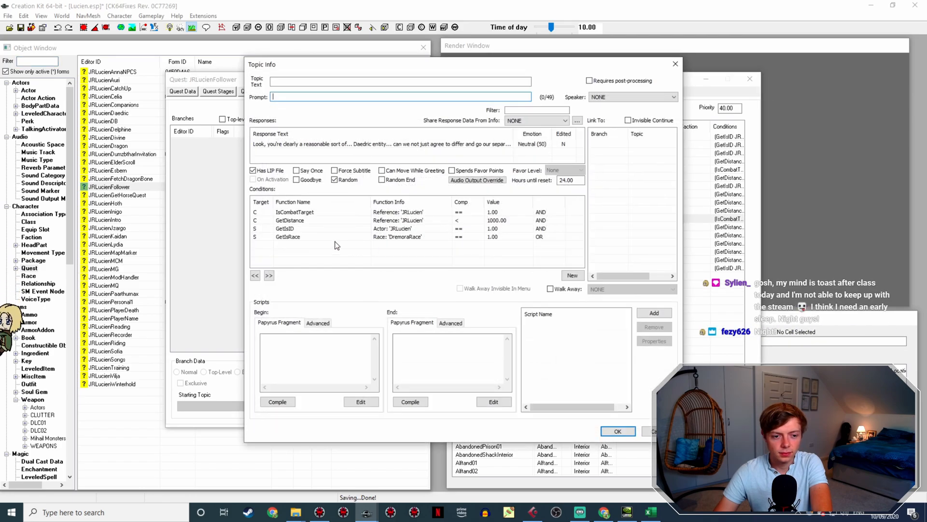
{"action": "double_click", "coordinate": [309, 236]}
{"action": "left_click", "coordinate": [323, 288]}
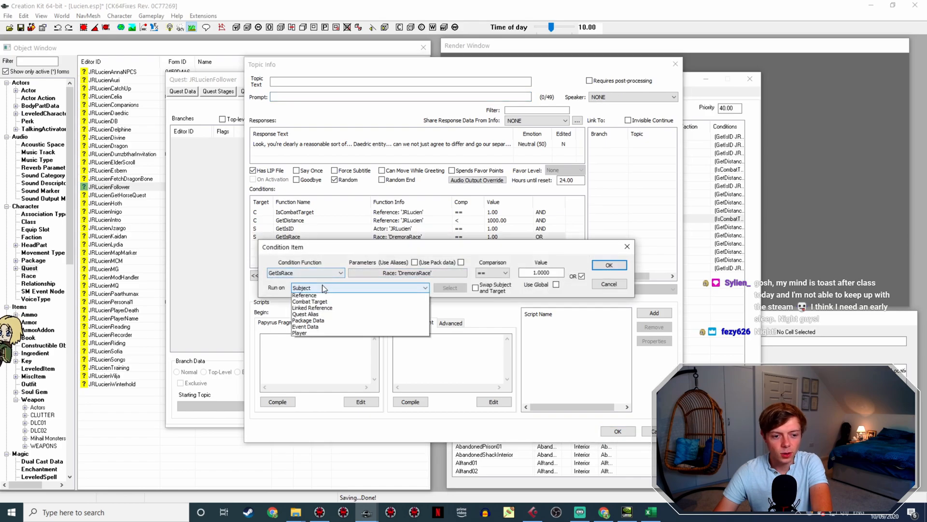
{"action": "left_click", "coordinate": [310, 301]}
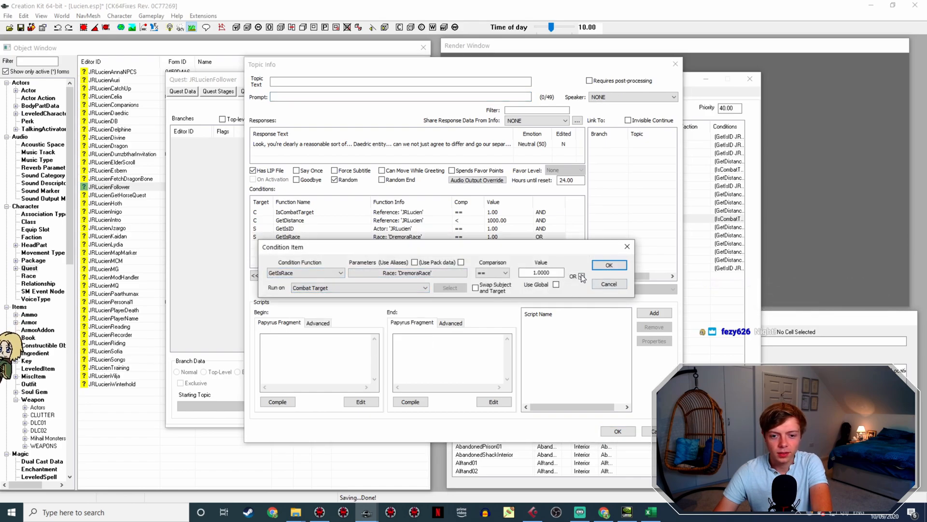
{"action": "left_click", "coordinate": [607, 265]}
{"action": "left_click", "coordinate": [616, 432]}
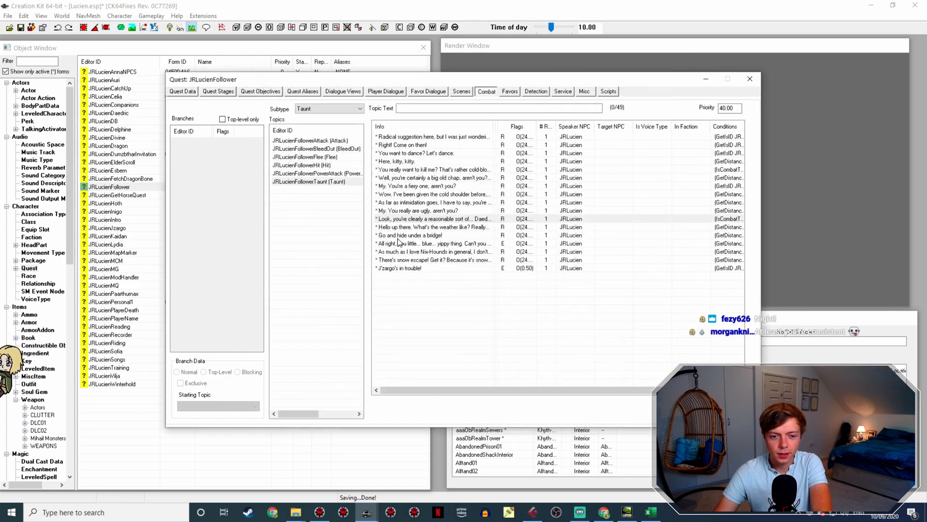
Step: Check the conditions of the "You really are ugly", "As far as intimidation goes", "cold shoulder" and "You're a fiery one" taunts
{"action": "double_click", "coordinate": [425, 211]}
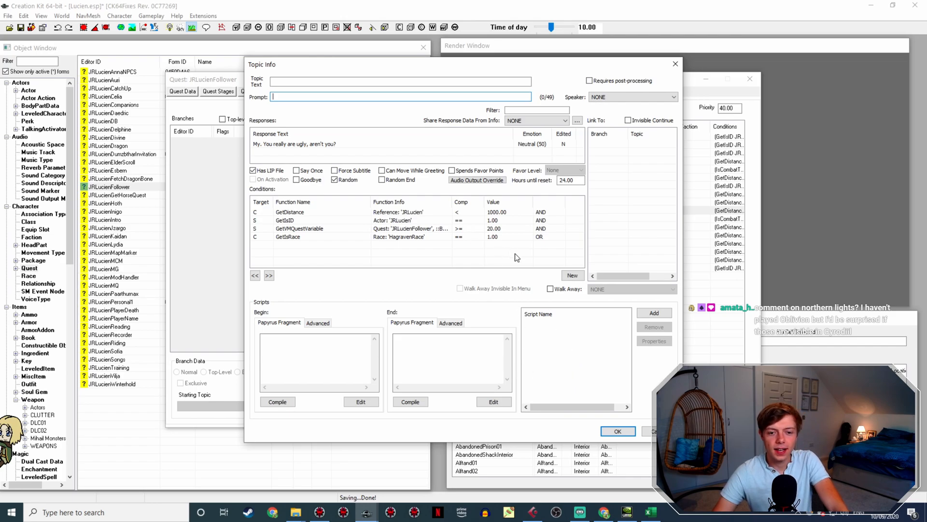
{"action": "left_click", "coordinate": [618, 431]}
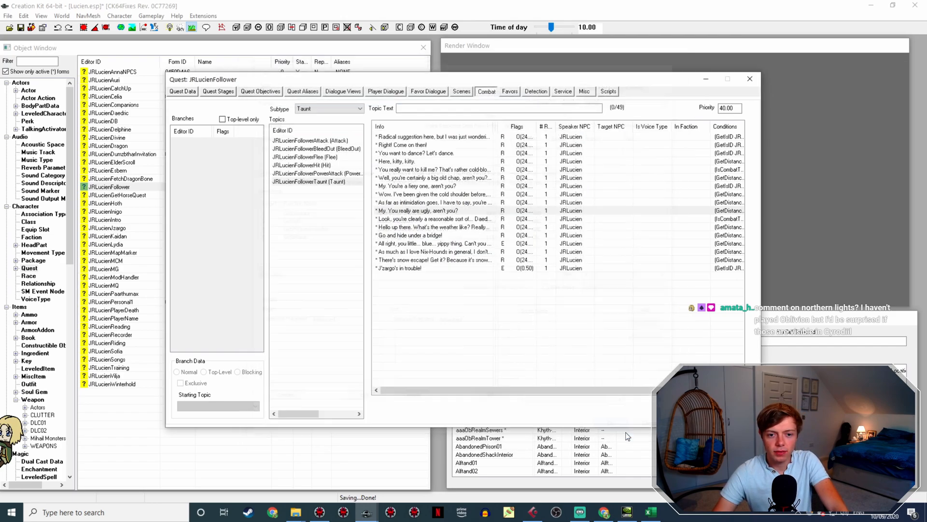
{"action": "double_click", "coordinate": [462, 202]}
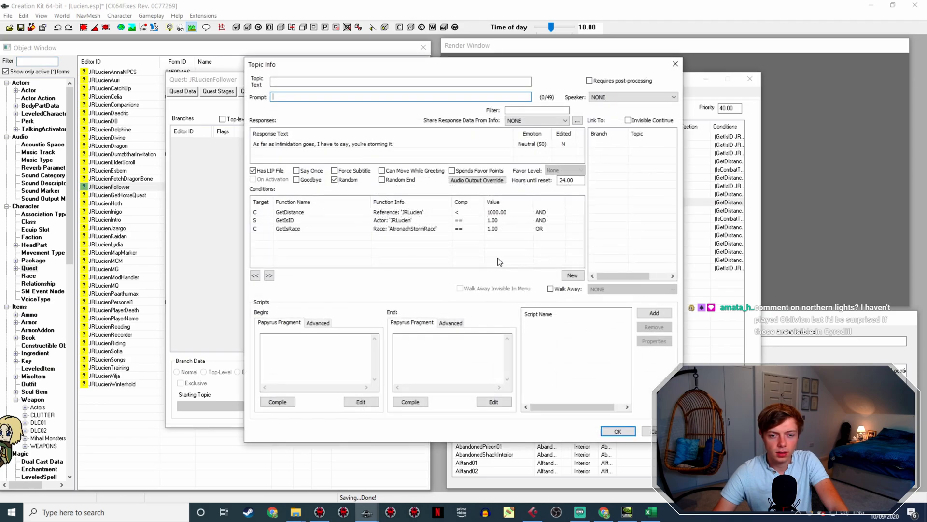
{"action": "left_click", "coordinate": [619, 431]}
{"action": "key", "text": "Up"}
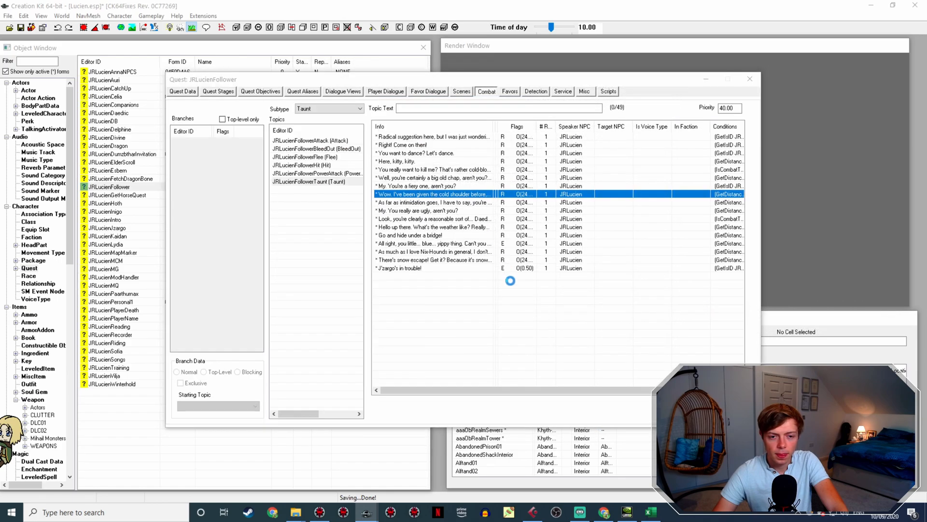
{"action": "left_click", "coordinate": [617, 429]}
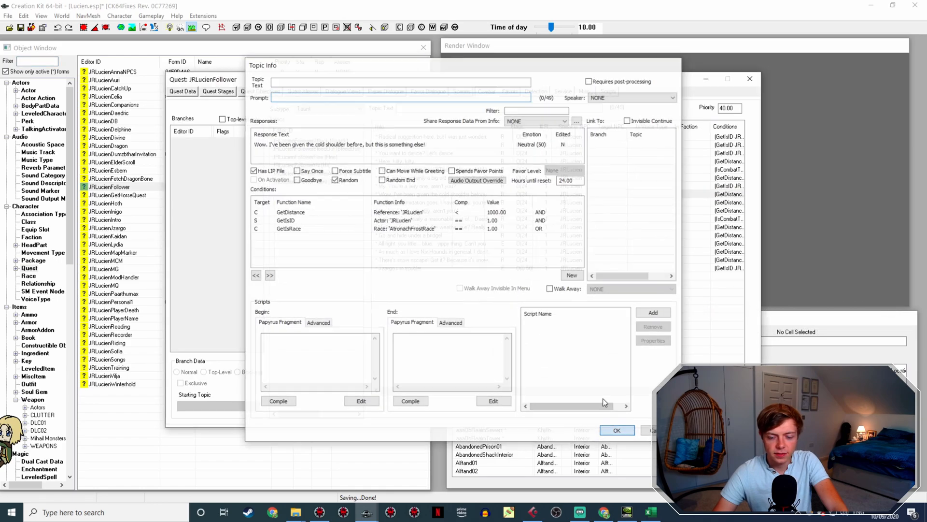
{"action": "double_click", "coordinate": [452, 187]}
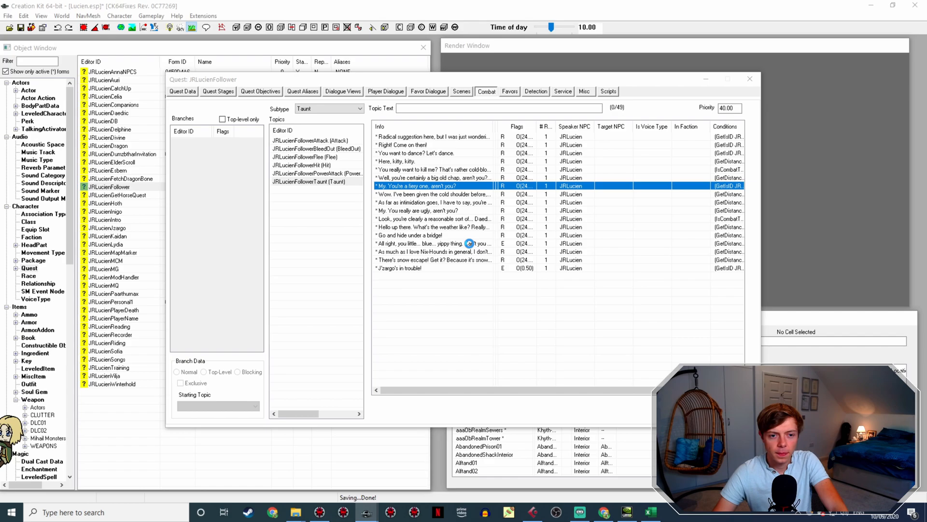
{"action": "left_click", "coordinate": [618, 430]}
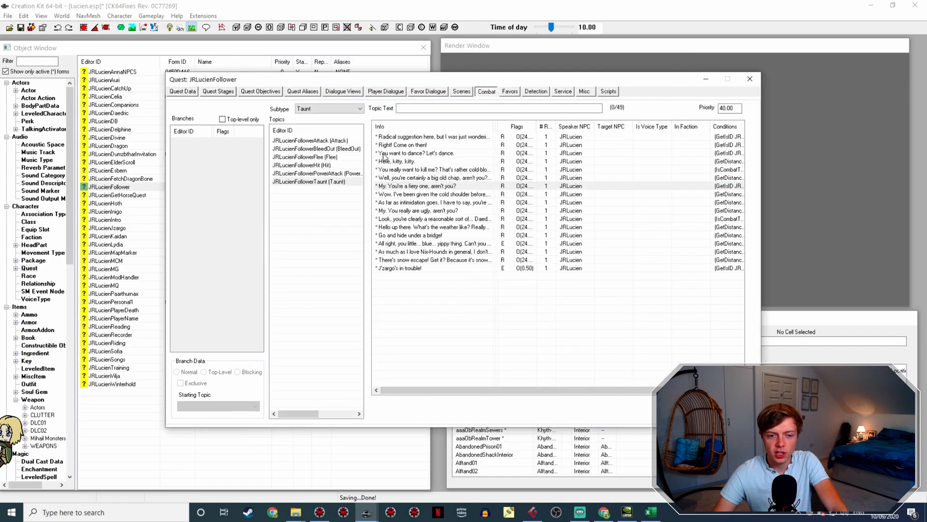
Step: Check the race conditions of the "big old chap", "You really want to kill me?" and "Here, kitty, kitty" taunts
{"action": "double_click", "coordinate": [416, 178]}
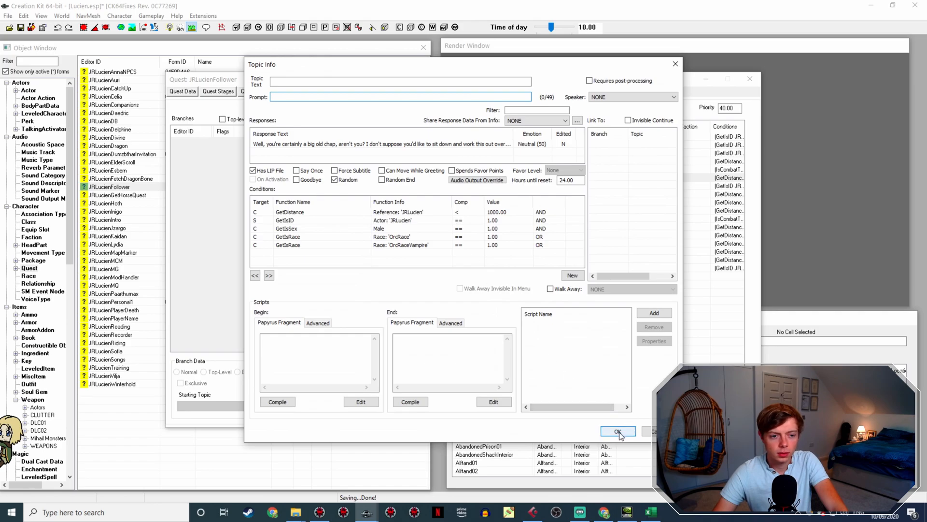
{"action": "left_click", "coordinate": [619, 431]}
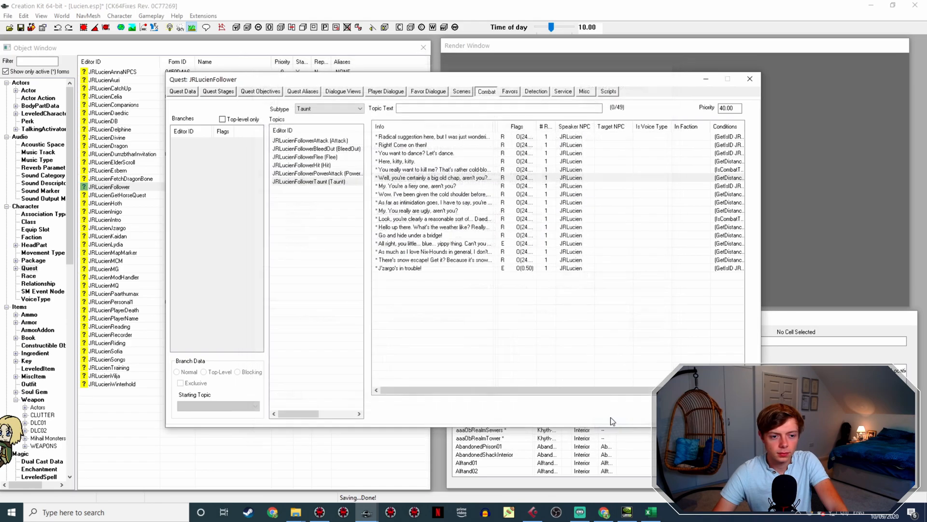
{"action": "double_click", "coordinate": [418, 170]}
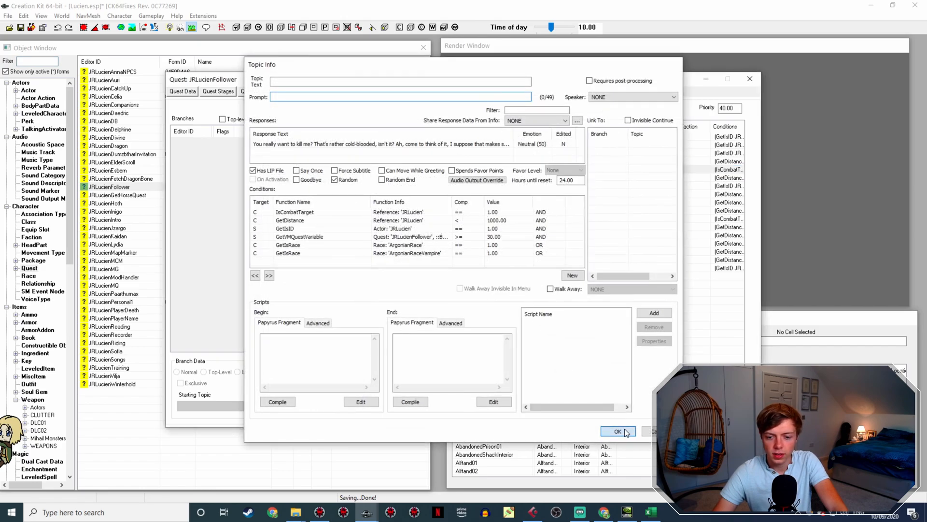
{"action": "left_click", "coordinate": [616, 430]}
{"action": "double_click", "coordinate": [422, 160]}
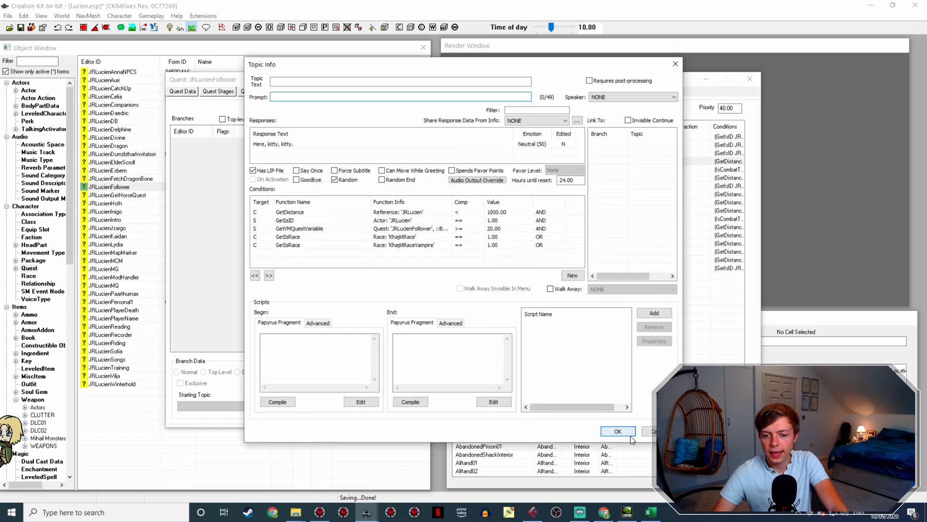
{"action": "left_click", "coordinate": [628, 430]}
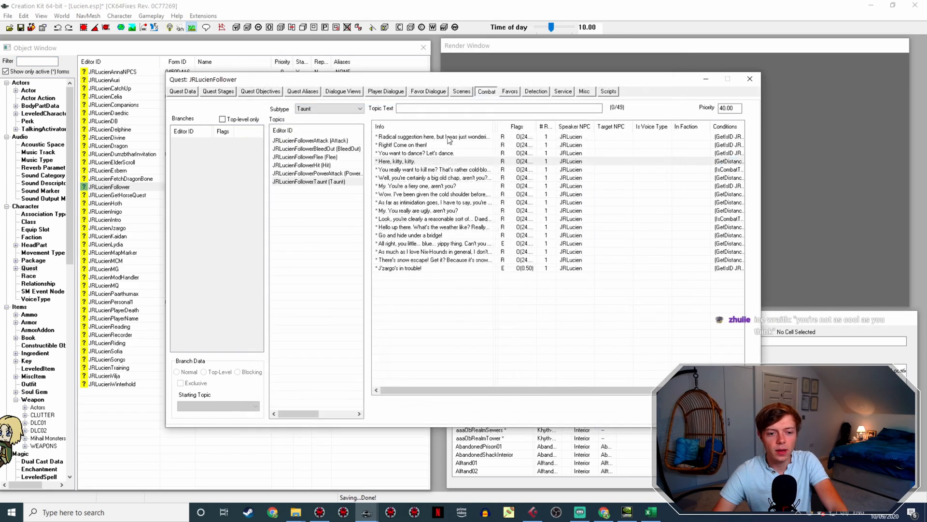
Step: Duplicate the "All right, you little... blue... yippy thing" taunt and accept the copy with its response text as is
{"action": "left_click", "coordinate": [442, 245]}
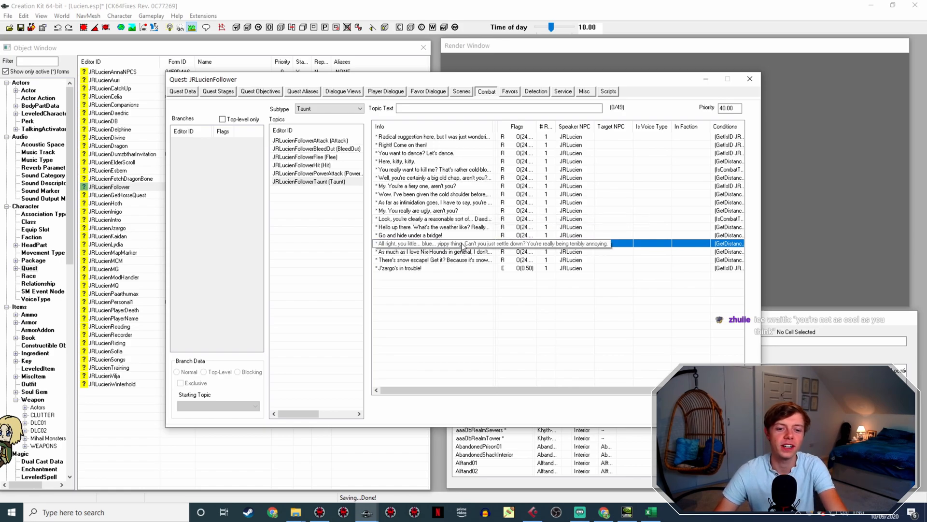
{"action": "right_click", "coordinate": [462, 246]}
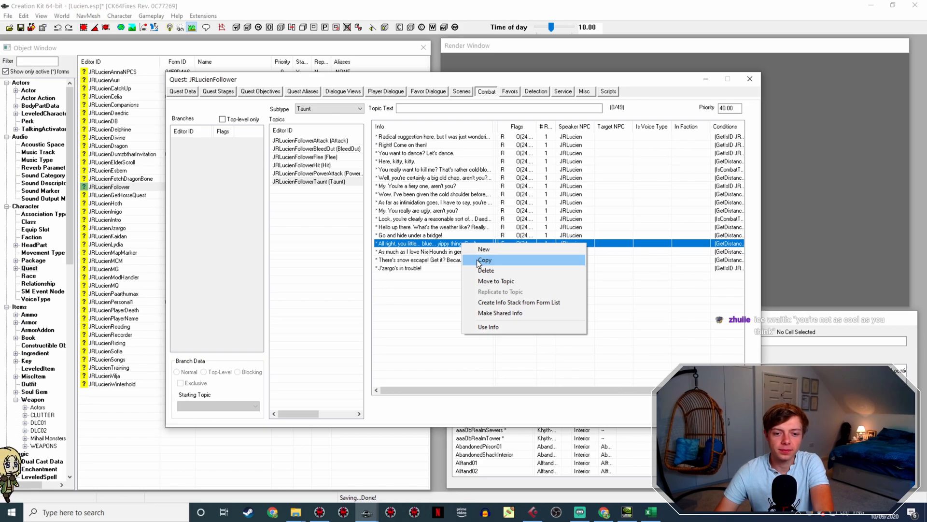
{"action": "left_click", "coordinate": [481, 261]}
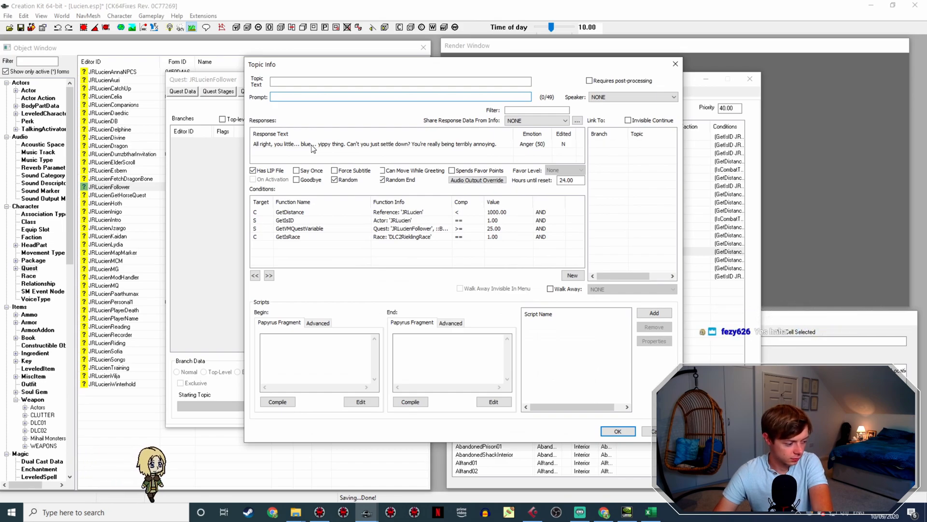
{"action": "double_click", "coordinate": [313, 149]}
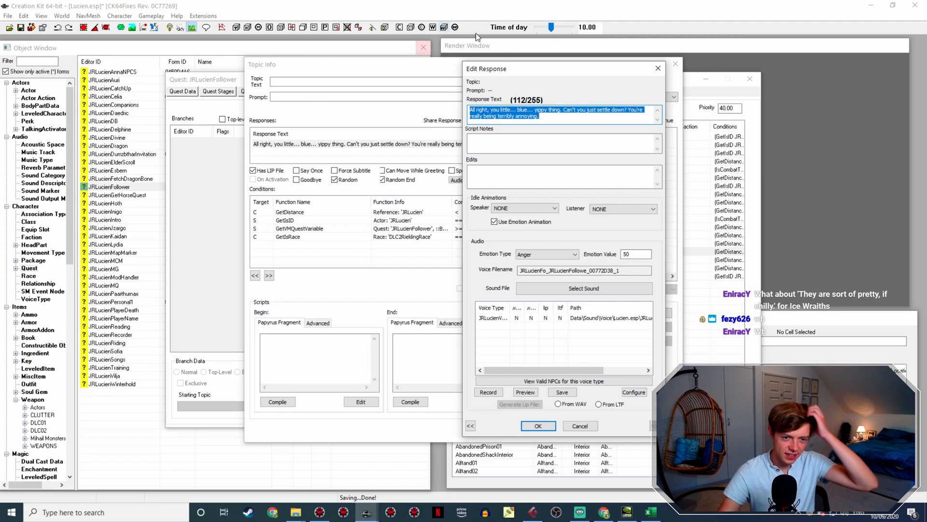
{"action": "left_click", "coordinate": [555, 427]}
{"action": "left_click", "coordinate": [611, 429]}
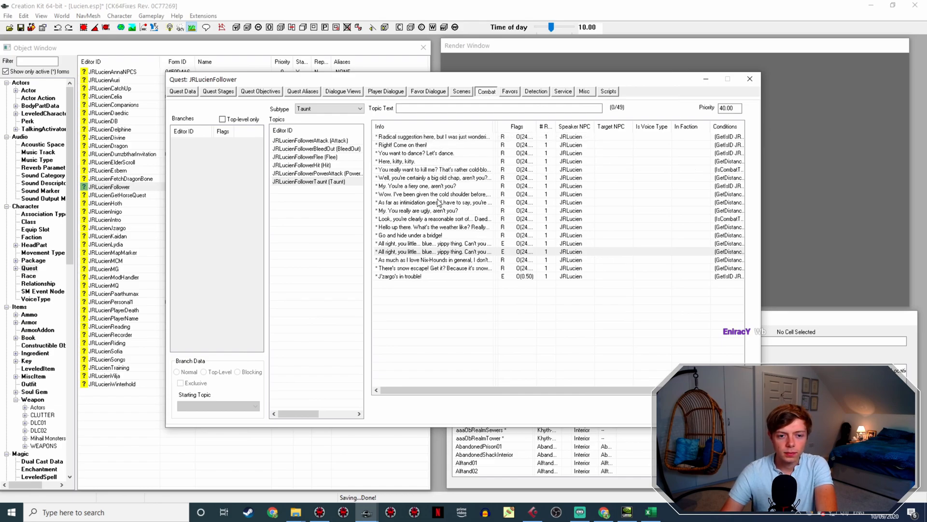
Step: Set the duplicated taunt's response text to "Your parents must be so disappointed in you."
{"action": "double_click", "coordinate": [443, 252]}
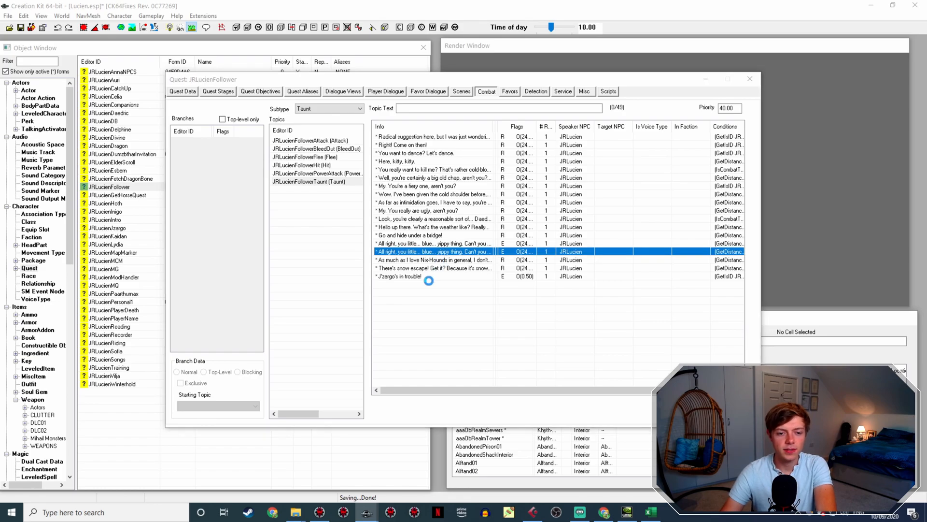
{"action": "double_click", "coordinate": [307, 143]}
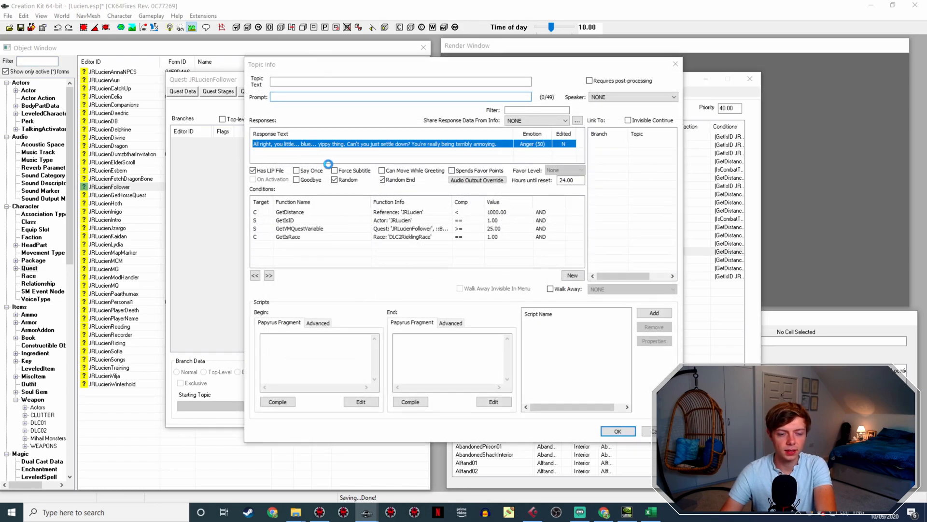
{"action": "type", "text": "You"}
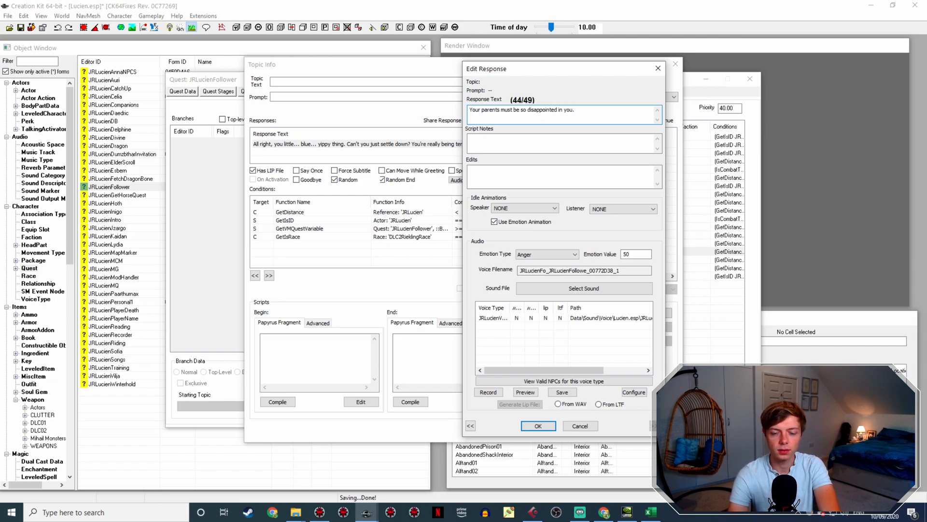
{"action": "key", "text": "Return"}
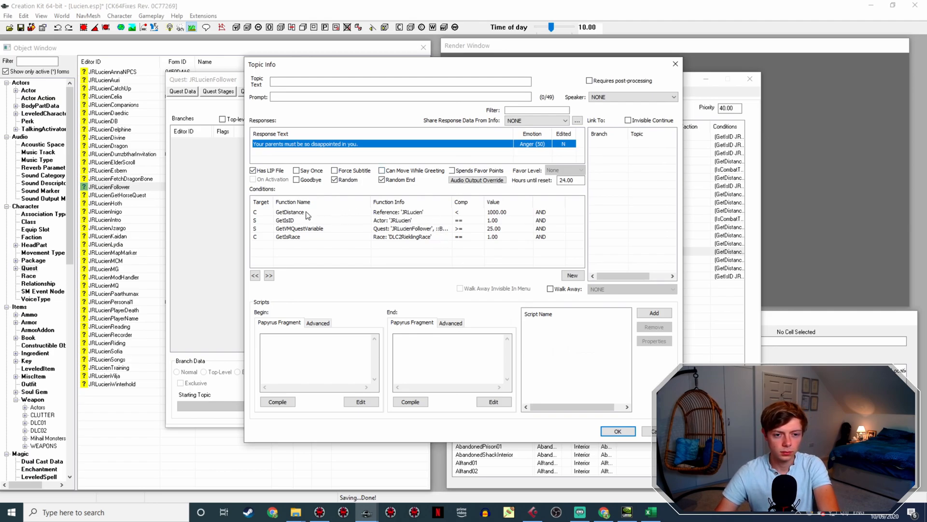
Step: Change the duplicated taunt's GetIsRace condition to the GetIsPlayableRace function, run on Combat Target, and accept it
{"action": "double_click", "coordinate": [296, 237]}
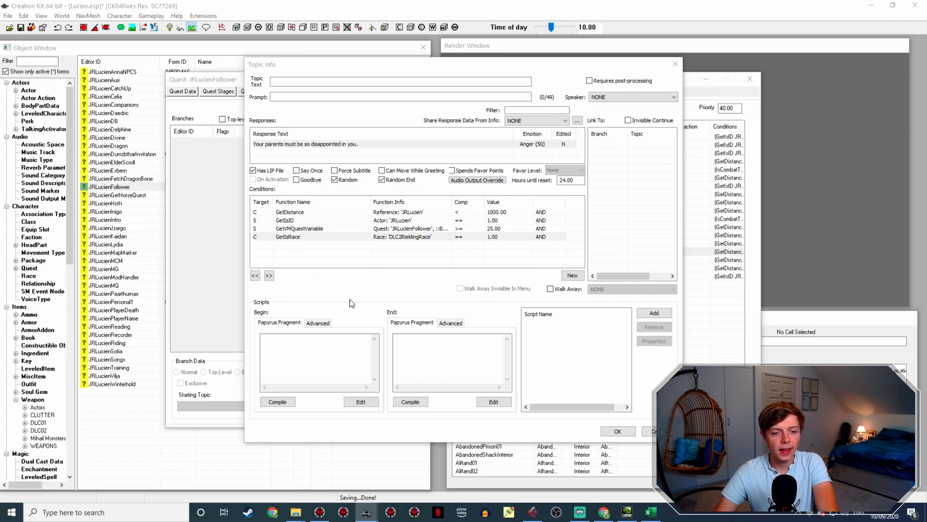
{"action": "left_click", "coordinate": [409, 275]}
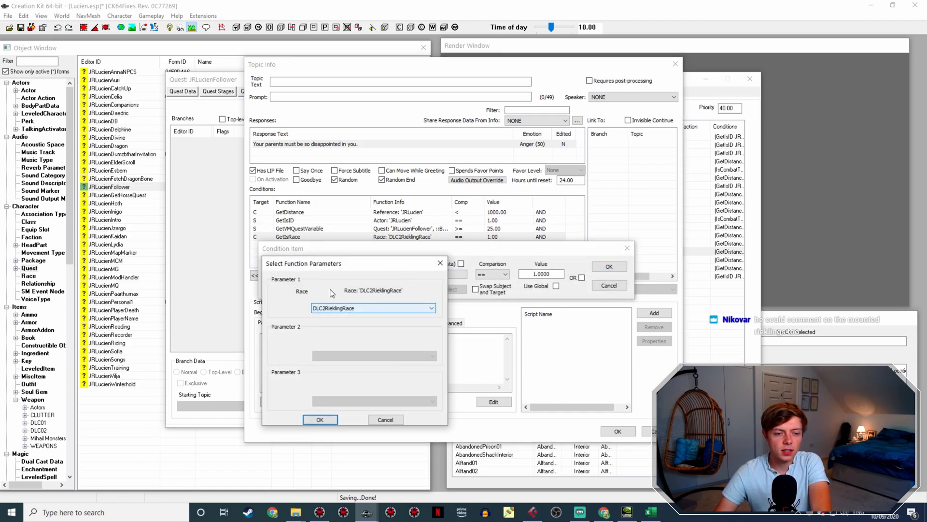
{"action": "left_click", "coordinate": [386, 420]}
{"action": "left_click", "coordinate": [296, 277]}
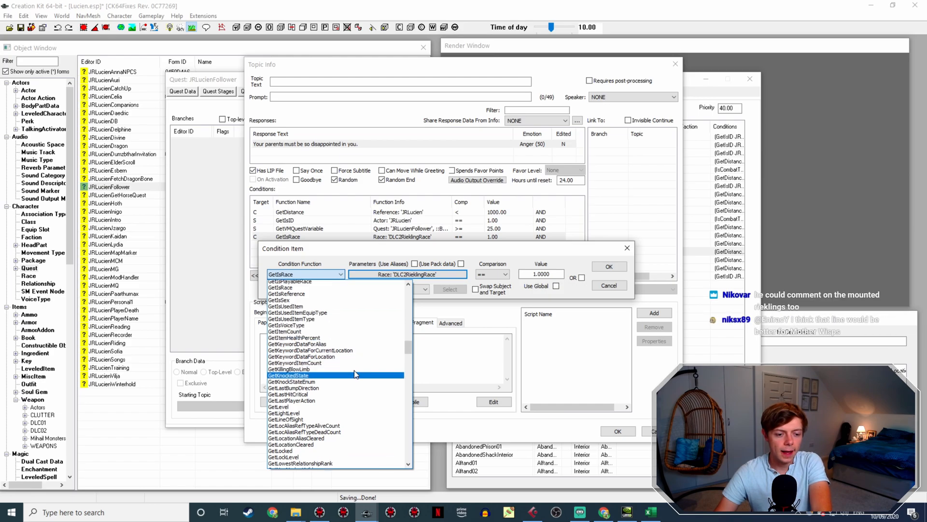
{"action": "scroll", "coordinate": [356, 374], "scroll_direction": "up", "scroll_amount": 4}
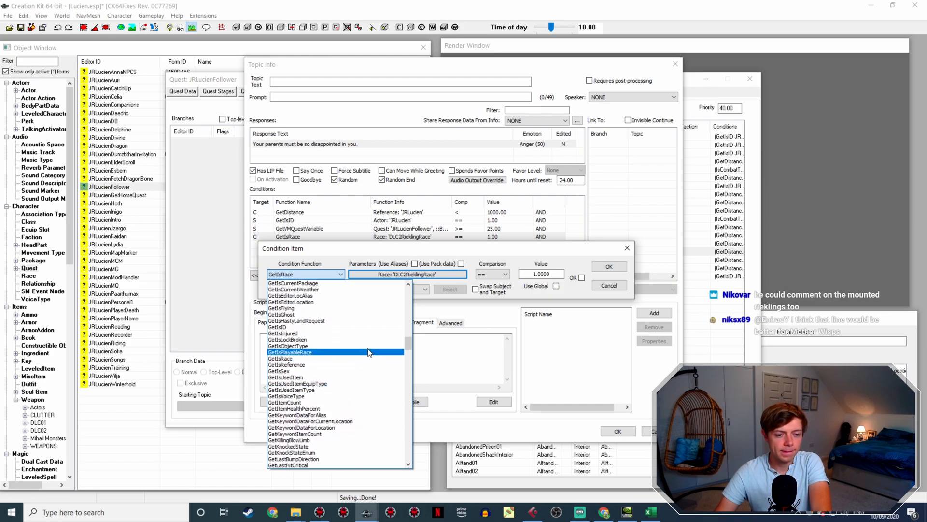
{"action": "scroll", "coordinate": [358, 372], "scroll_direction": "up", "scroll_amount": 2}
{"action": "scroll", "coordinate": [372, 351], "scroll_direction": "down", "scroll_amount": 2}
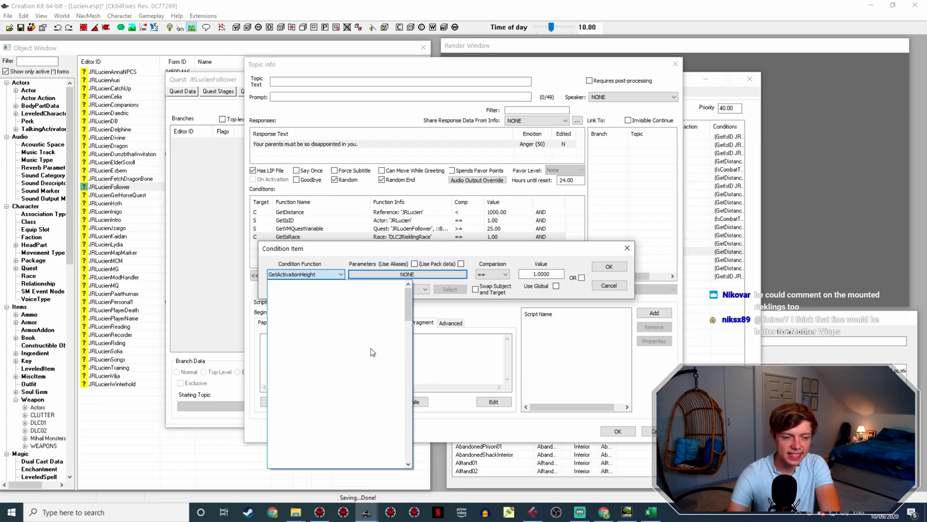
{"action": "left_click", "coordinate": [372, 352]}
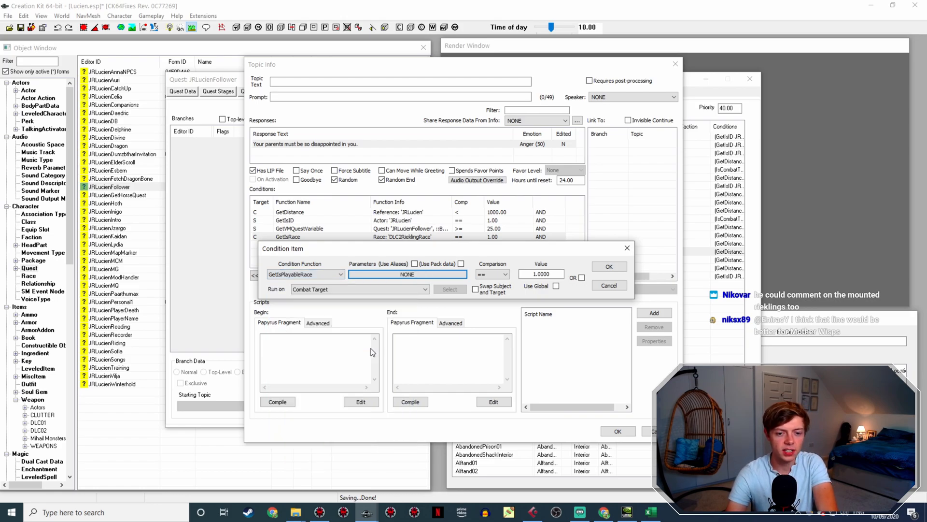
{"action": "left_click", "coordinate": [609, 266]}
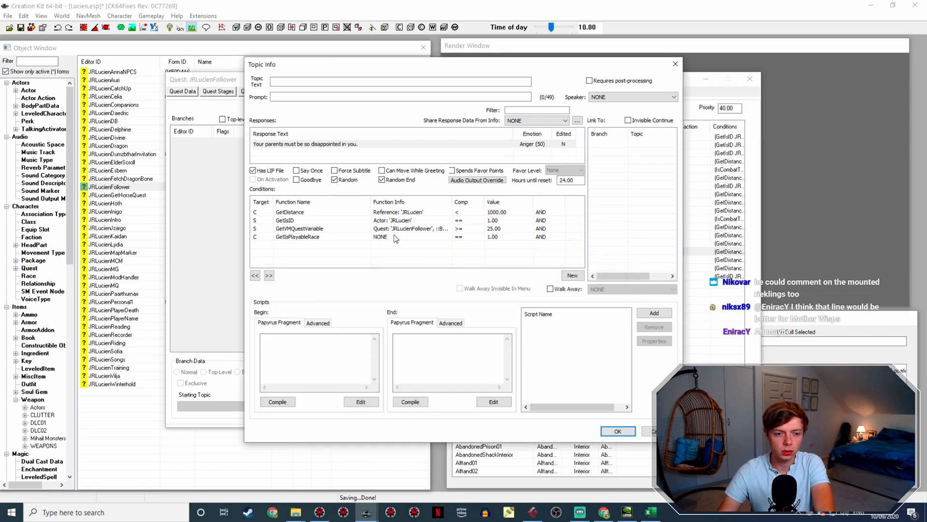
Step: Duplicate the taunt's GetIsPlayableRace condition and change the copy to GetInFaction with BanditFaction, run on Combat Target
{"action": "right_click", "coordinate": [395, 237]}
{"action": "left_click", "coordinate": [397, 251]}
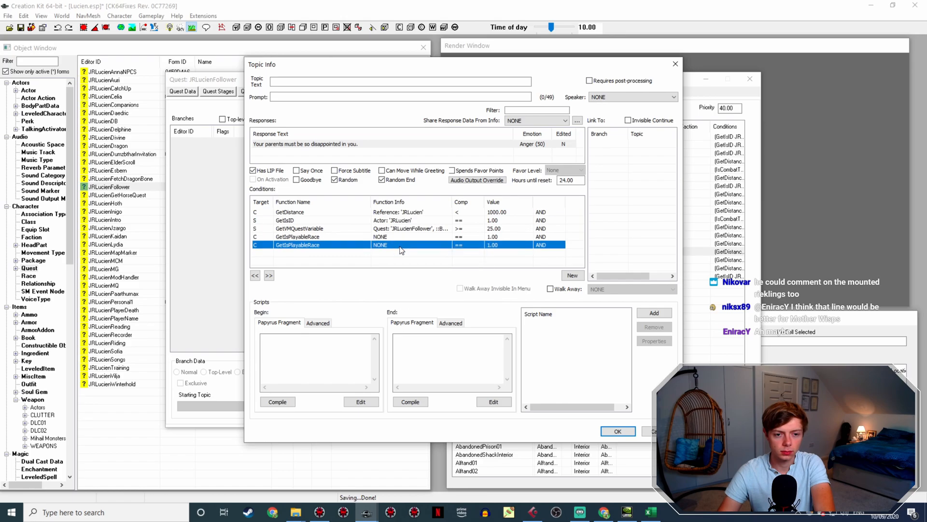
{"action": "double_click", "coordinate": [400, 245]}
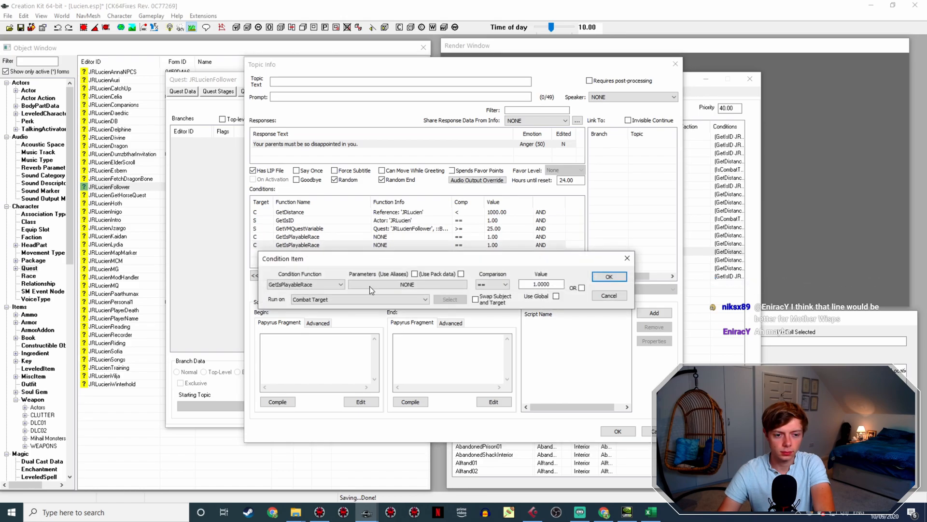
{"action": "left_click", "coordinate": [348, 299]}
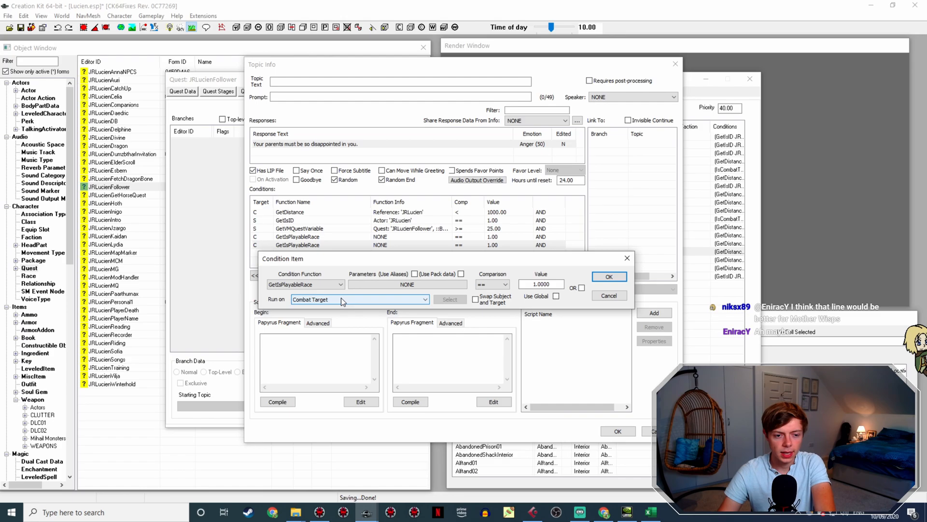
{"action": "left_click", "coordinate": [324, 285]}
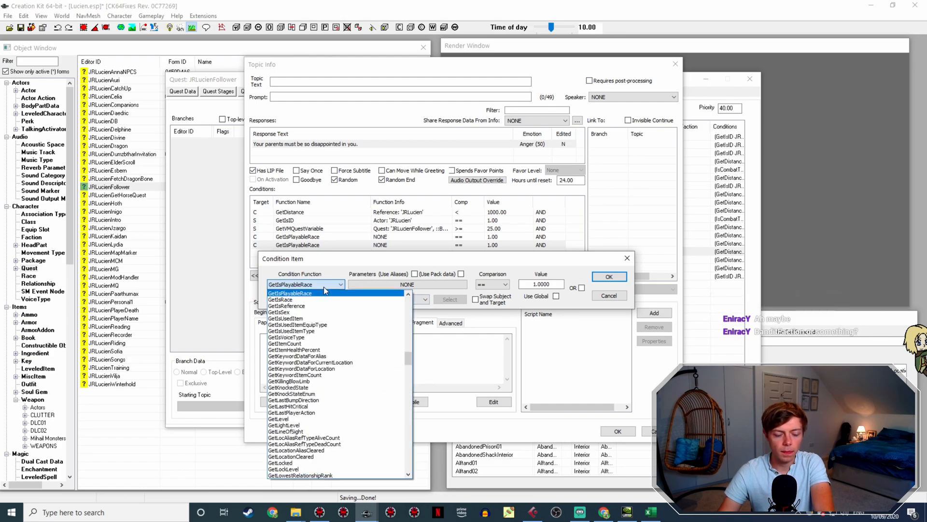
{"action": "type", "text": "gnf"}
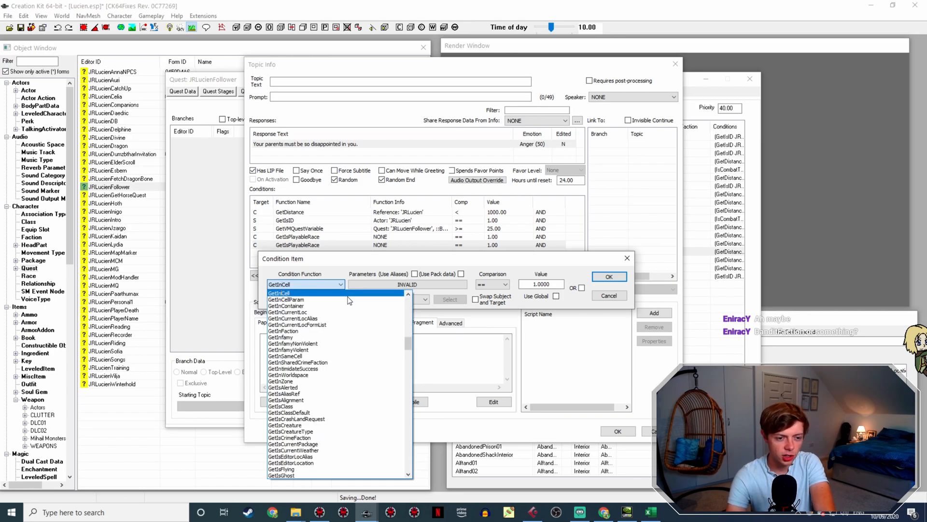
{"action": "key", "text": "Return"}
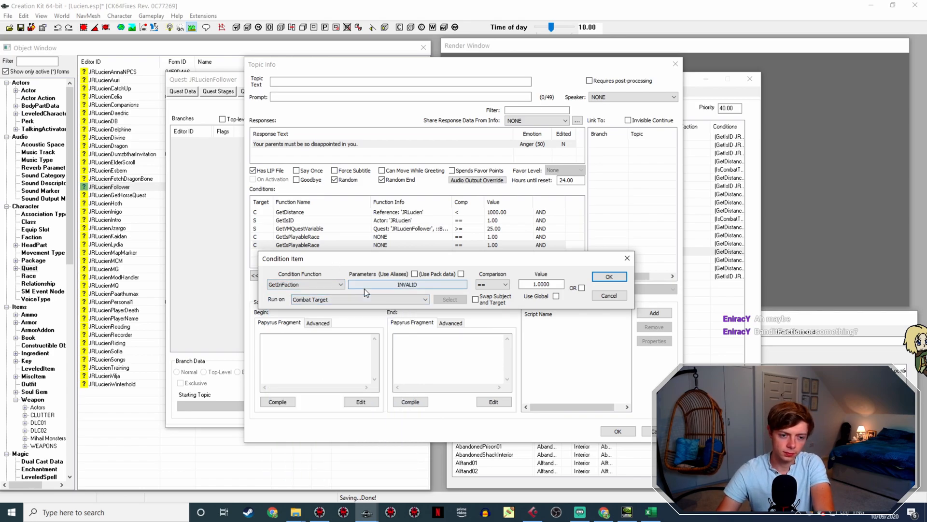
{"action": "left_click", "coordinate": [366, 289]}
{"action": "left_click", "coordinate": [369, 315]}
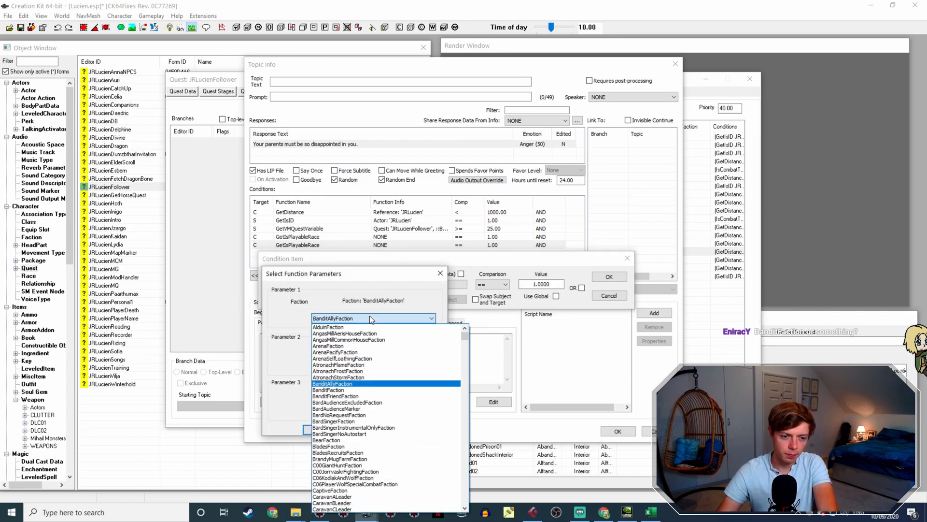
{"action": "left_click", "coordinate": [384, 390]}
{"action": "left_click", "coordinate": [322, 430]}
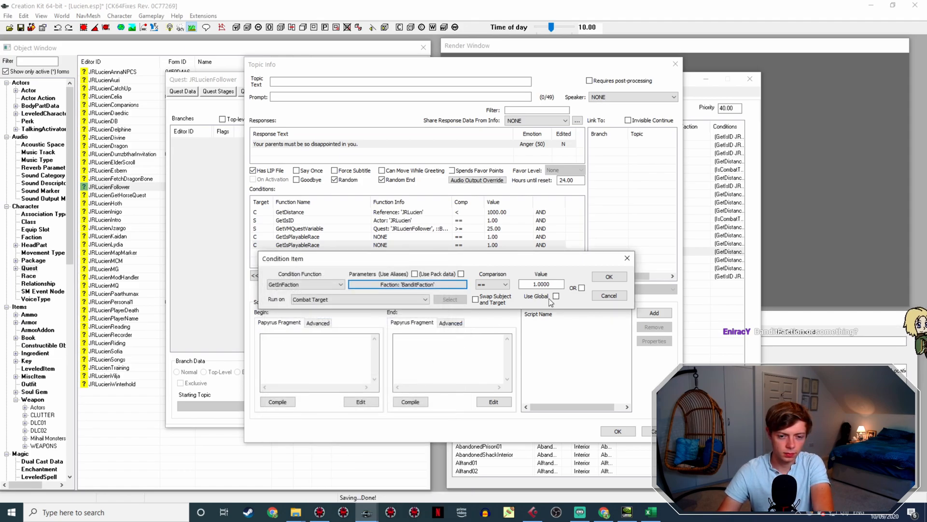
{"action": "left_click", "coordinate": [595, 280]}
Step: Duplicate the GetInFaction BanditFaction condition and open the copy for editing
{"action": "right_click", "coordinate": [423, 245]}
{"action": "left_click", "coordinate": [441, 262]}
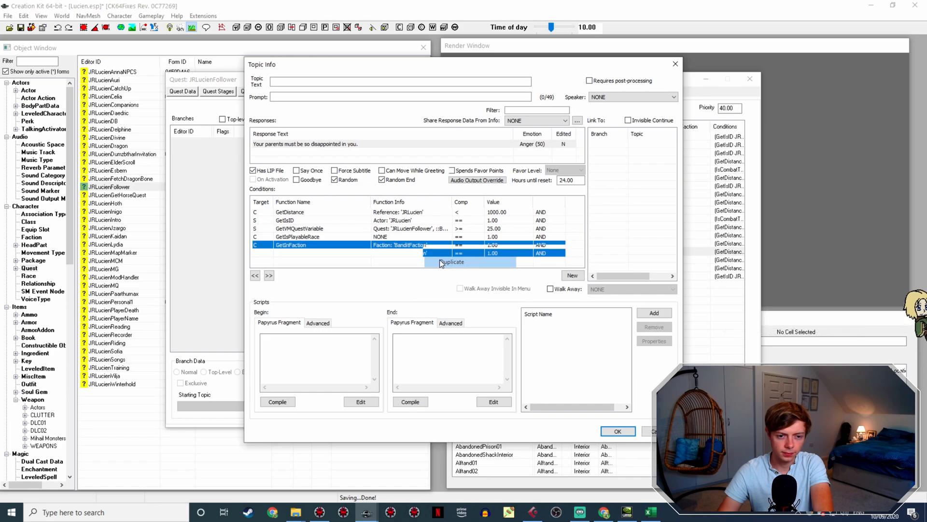
{"action": "double_click", "coordinate": [419, 262]}
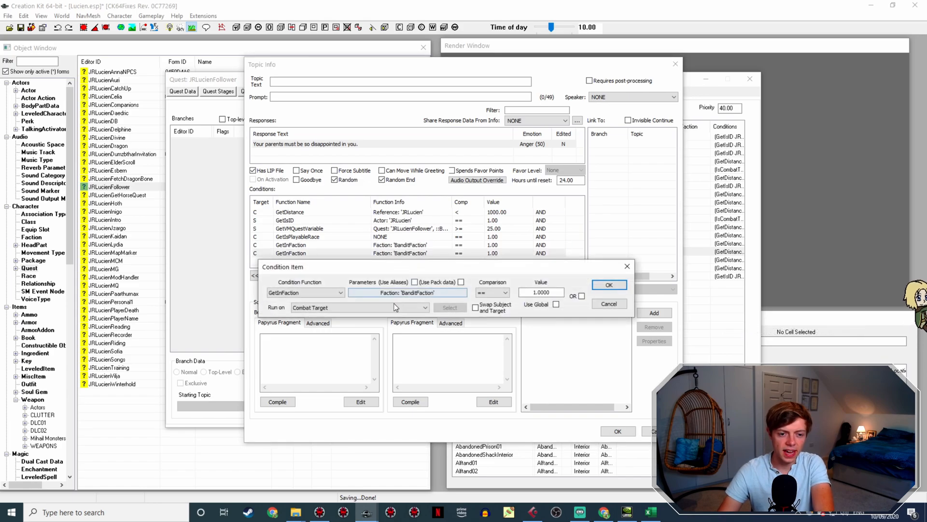
{"action": "left_click", "coordinate": [315, 294]}
{"action": "type", "text": "geti"}
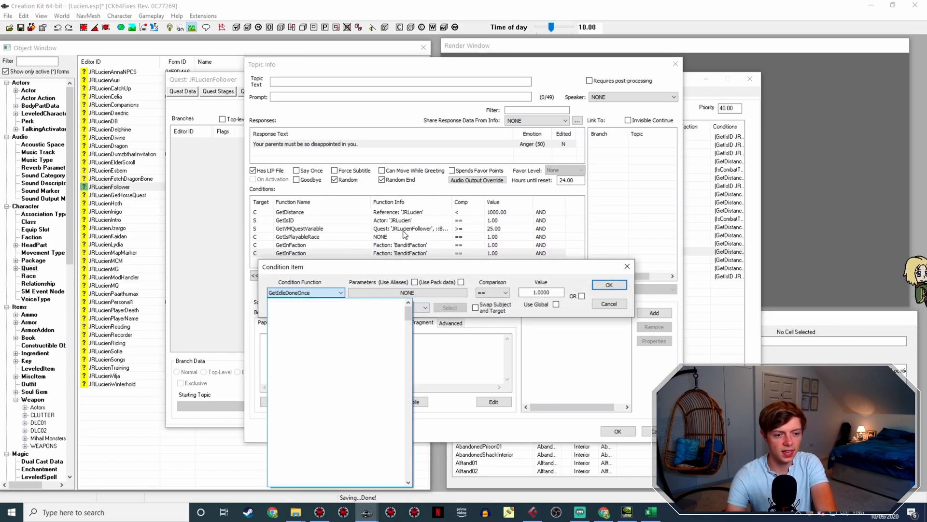
{"action": "type", "text": "ncu"}
{"action": "key", "text": "Return"}
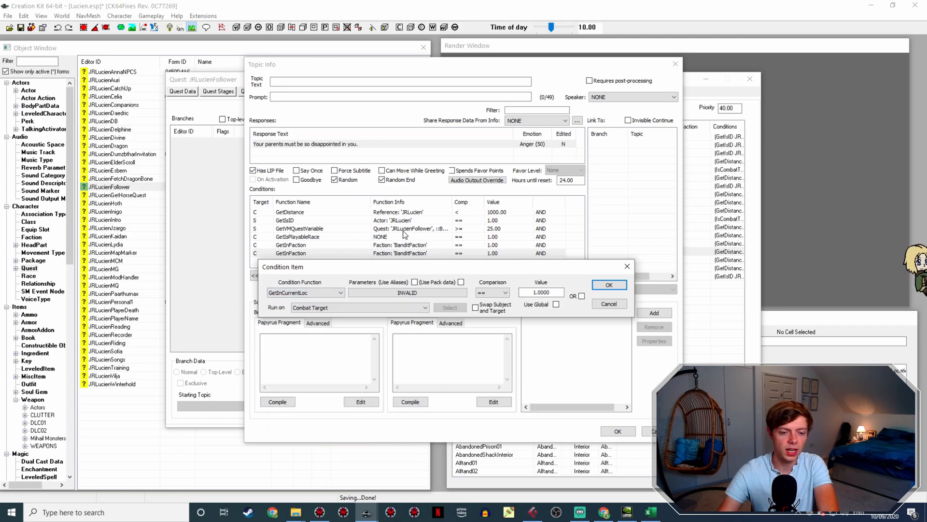
Step: Change the copied condition to LocationHasKeyword with the keyword LocTypeBanditCamp, and accept the condition and the taunt
{"action": "left_click", "coordinate": [320, 292]}
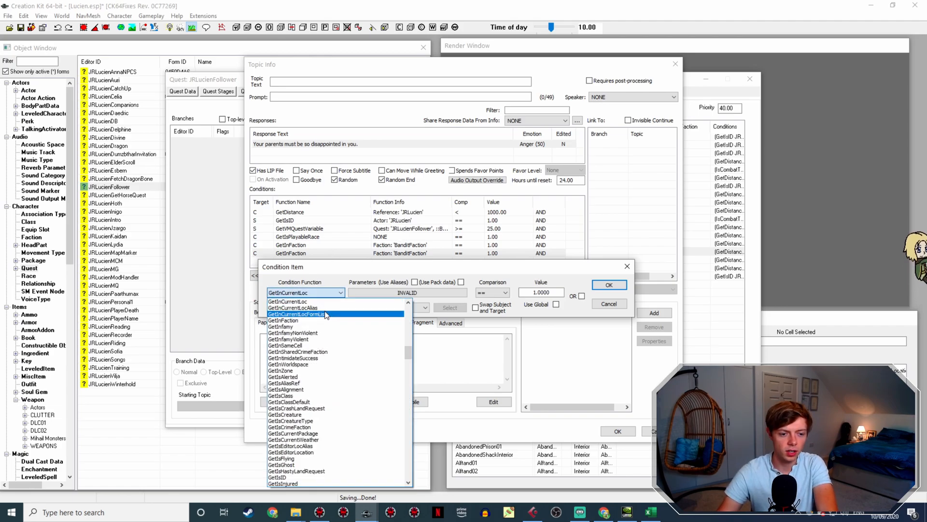
{"action": "scroll", "coordinate": [327, 315], "scroll_direction": "up", "scroll_amount": 2}
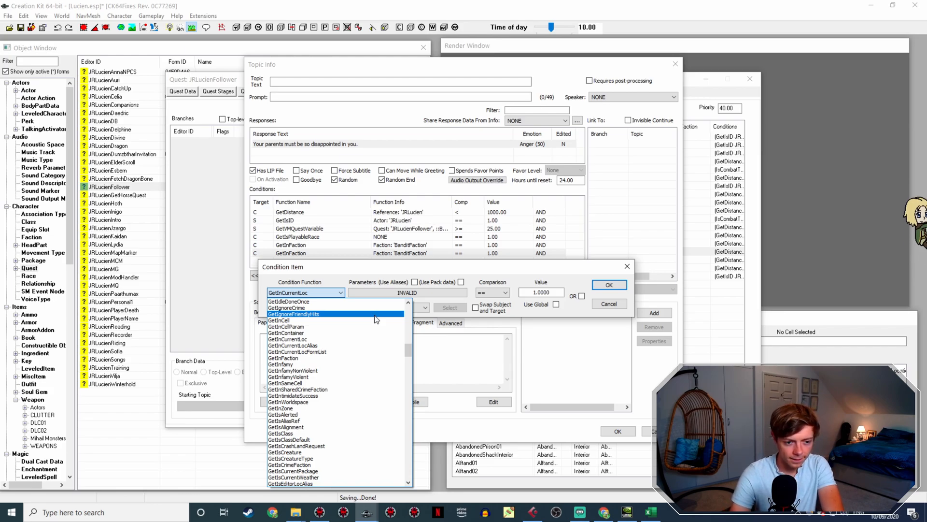
{"action": "type", "text": "locat"}
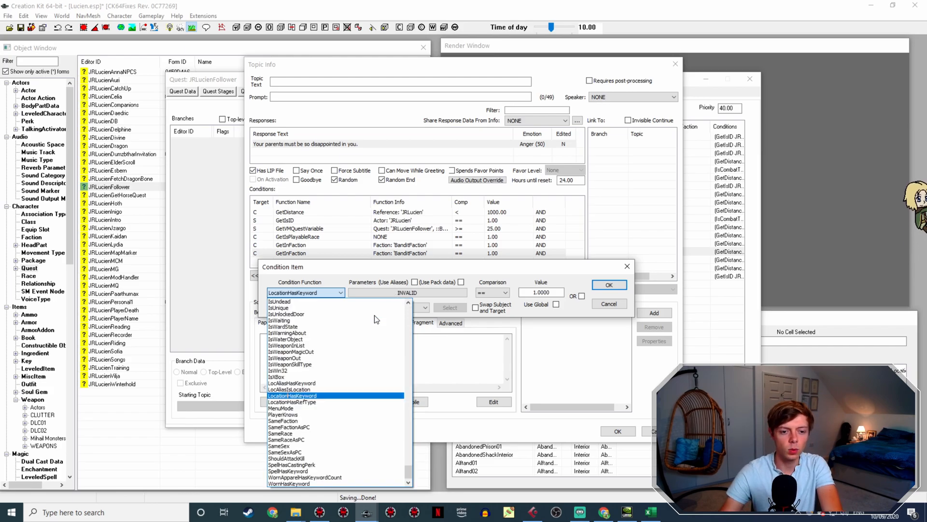
{"action": "key", "text": "Return"}
{"action": "left_click", "coordinate": [428, 288]}
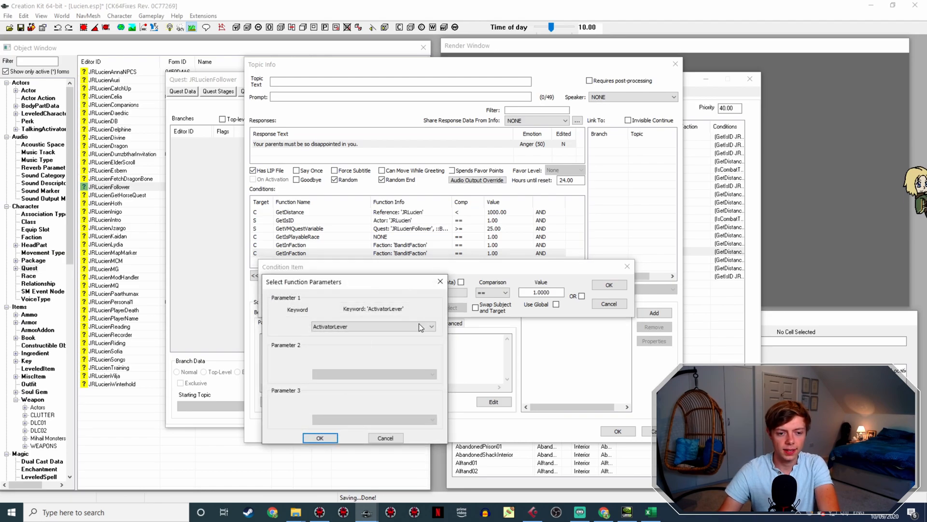
{"action": "left_click", "coordinate": [408, 319]}
{"action": "type", "text": "typeb"}
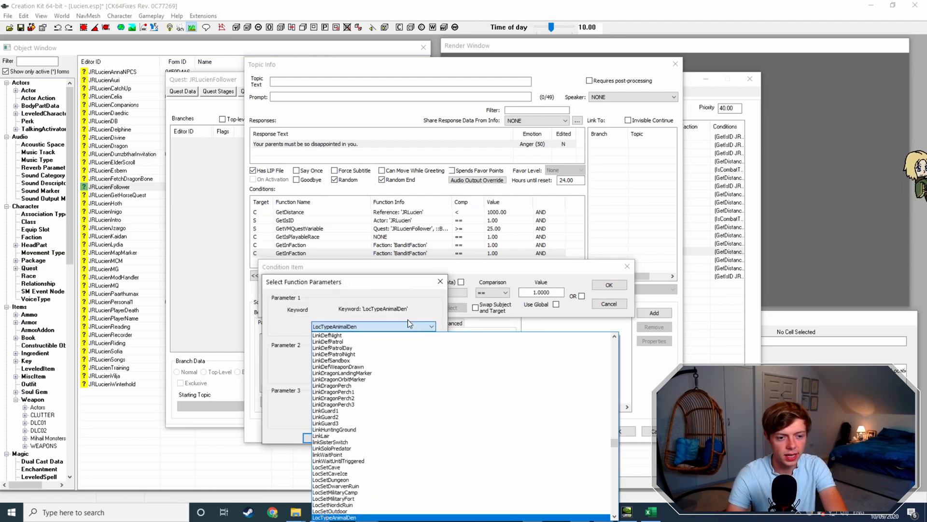
{"action": "key", "text": "Return"}
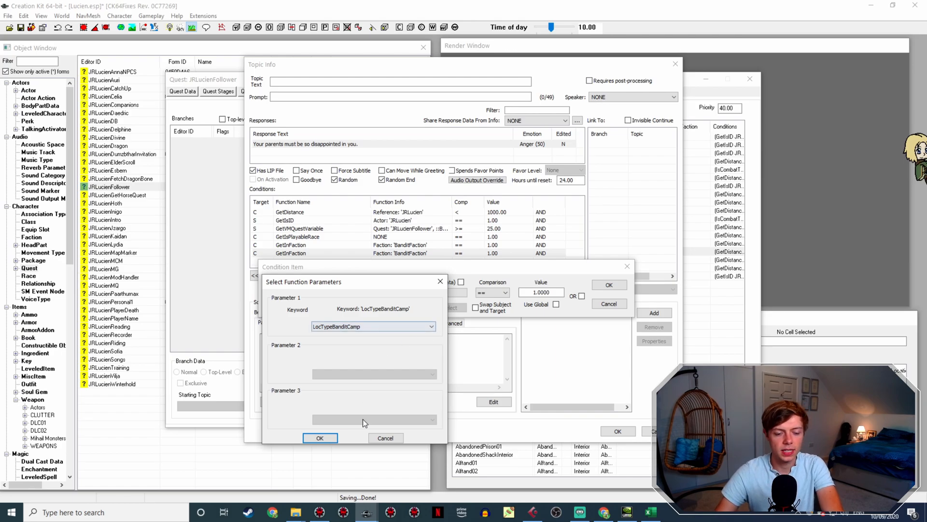
{"action": "left_click", "coordinate": [320, 437]}
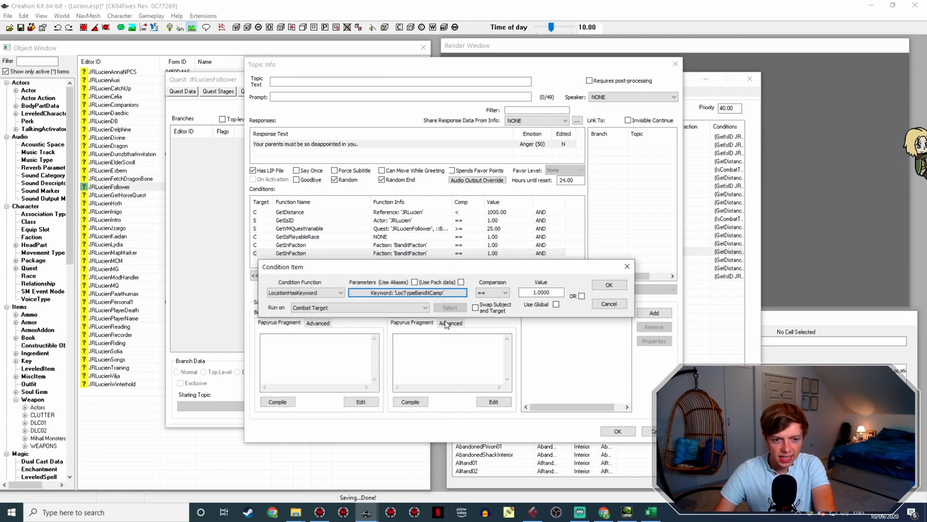
{"action": "left_click", "coordinate": [610, 285]}
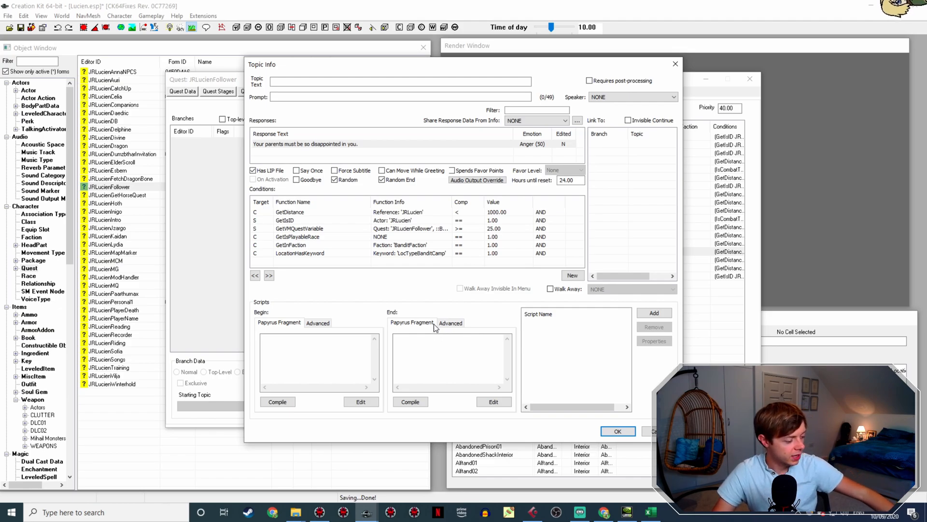
{"action": "left_click", "coordinate": [618, 431]}
Step: Duplicate the "All right, you little... blue... yippy thing" taunt and place the copy below "Your parents must be so disappointed in you."
{"action": "right_click", "coordinate": [448, 251]}
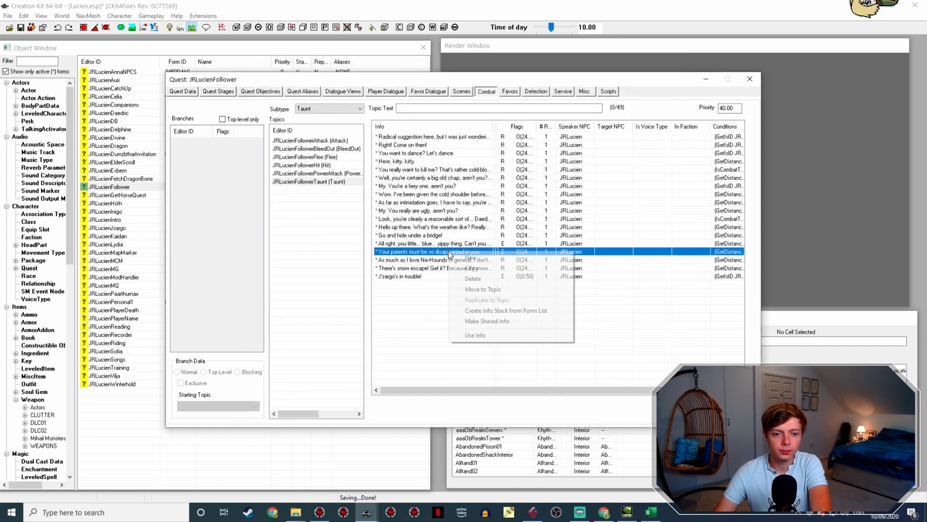
{"action": "left_click", "coordinate": [471, 268]}
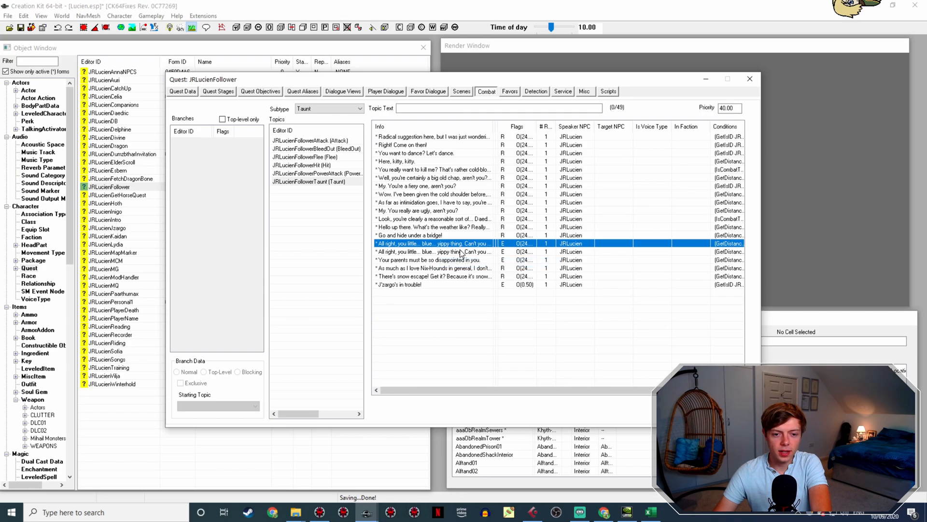
{"action": "key", "text": "Right"}
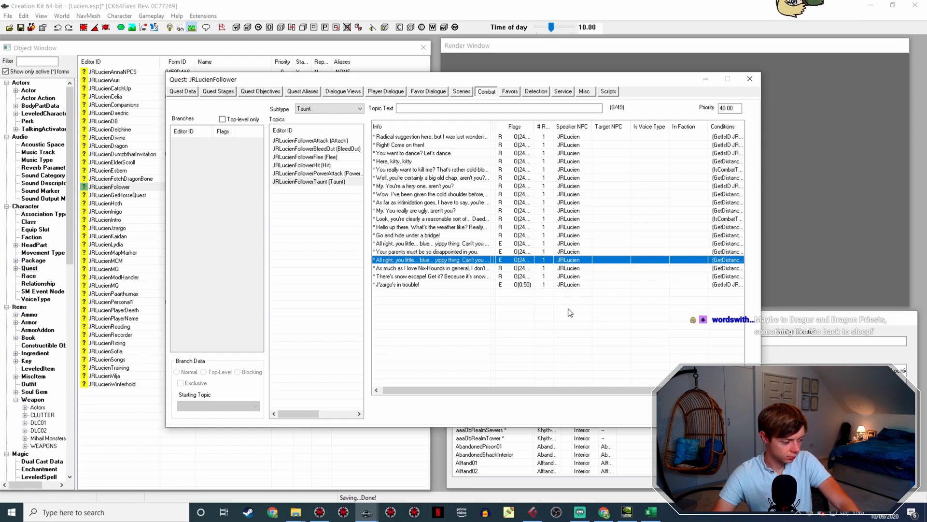
Step: Set the race in the new copy's GetIsRace condition to IceWraithRace and accept the condition
{"action": "double_click", "coordinate": [440, 260]}
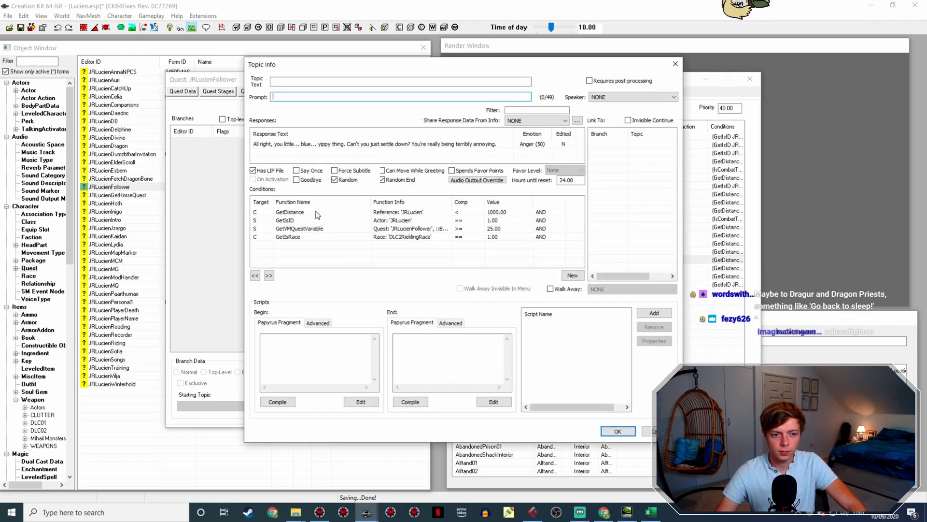
{"action": "double_click", "coordinate": [295, 237]}
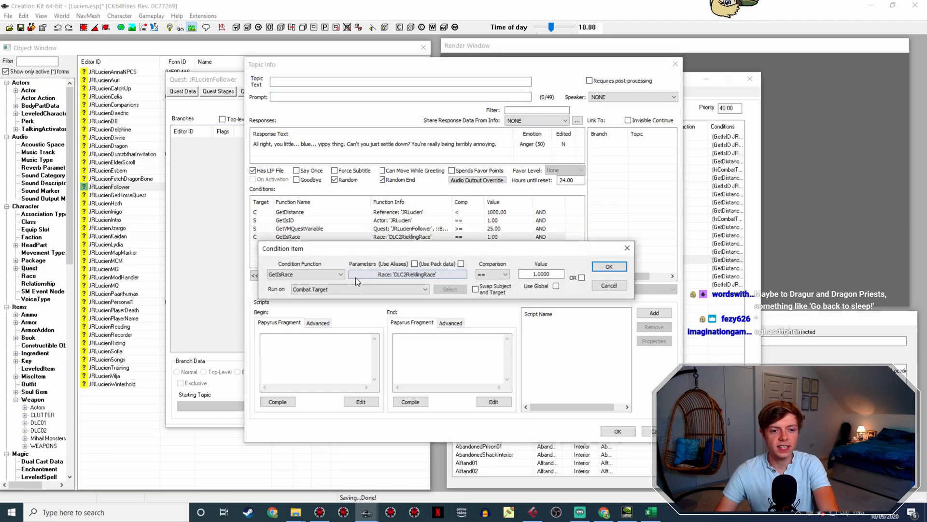
{"action": "left_click", "coordinate": [441, 275]}
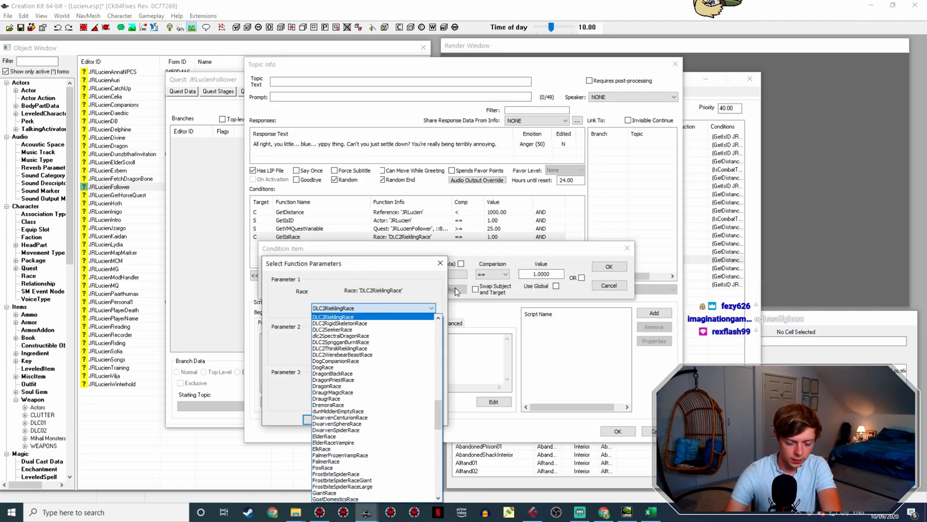
{"action": "key", "text": "i"}
{"action": "key", "text": "Return"}
{"action": "key", "text": "Return"}
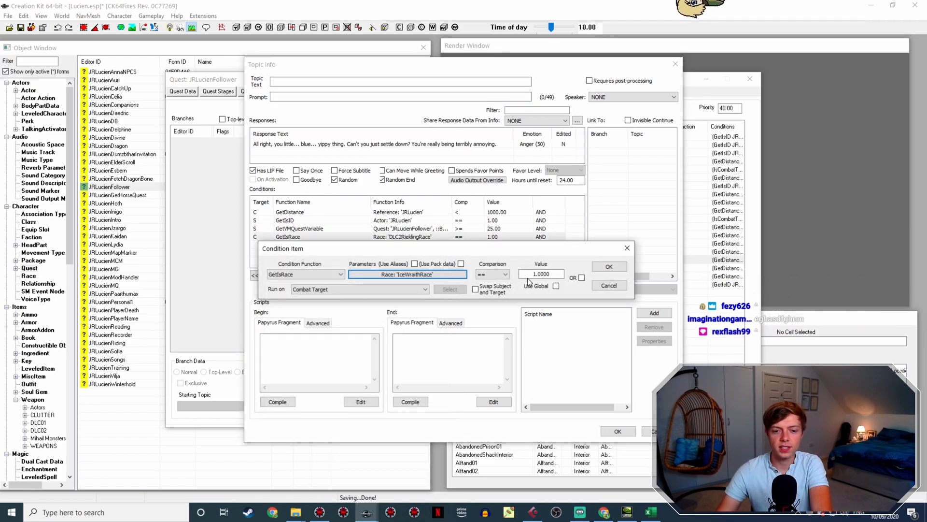
{"action": "left_click", "coordinate": [609, 267]}
Step: Replace the response text with "As fascinating a creature as you are, I'd be a much bigger fan if you weren't so... bitey."
{"action": "double_click", "coordinate": [319, 145]}
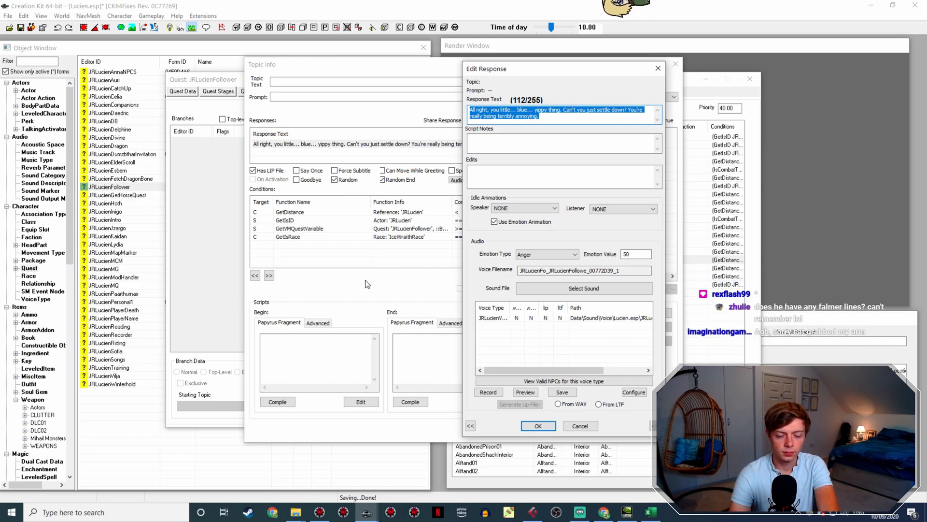
{"action": "type", "text": "As"}
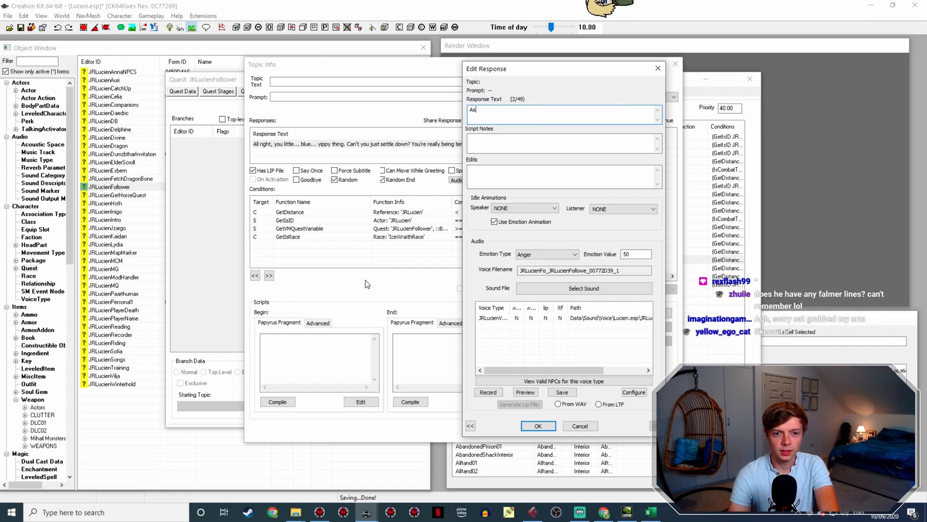
{"action": "type", "text": " fascinatin"}
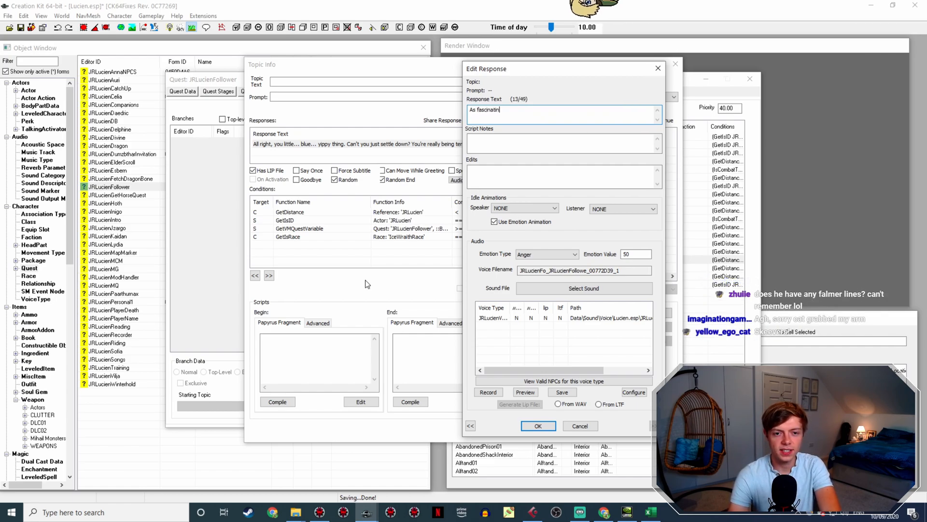
{"action": "type", "text": "g a creature"}
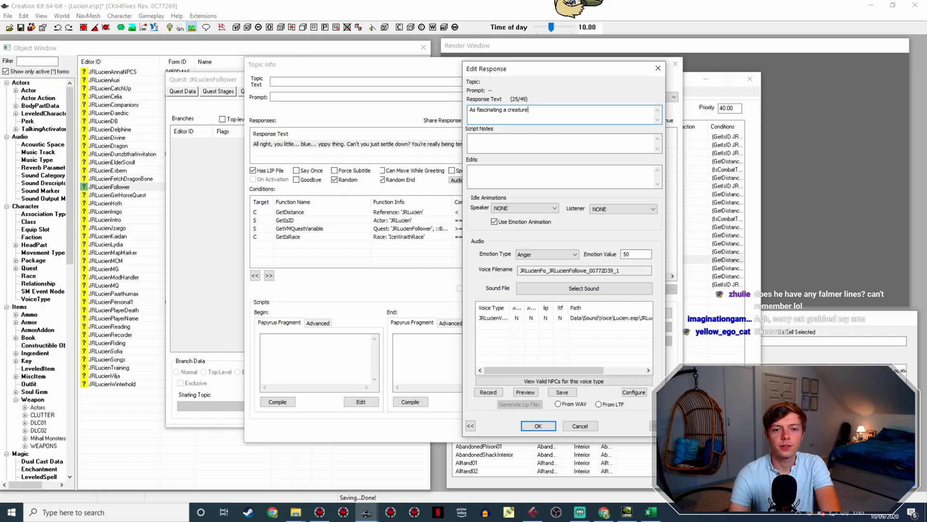
{"action": "type", "text": " as you are"}
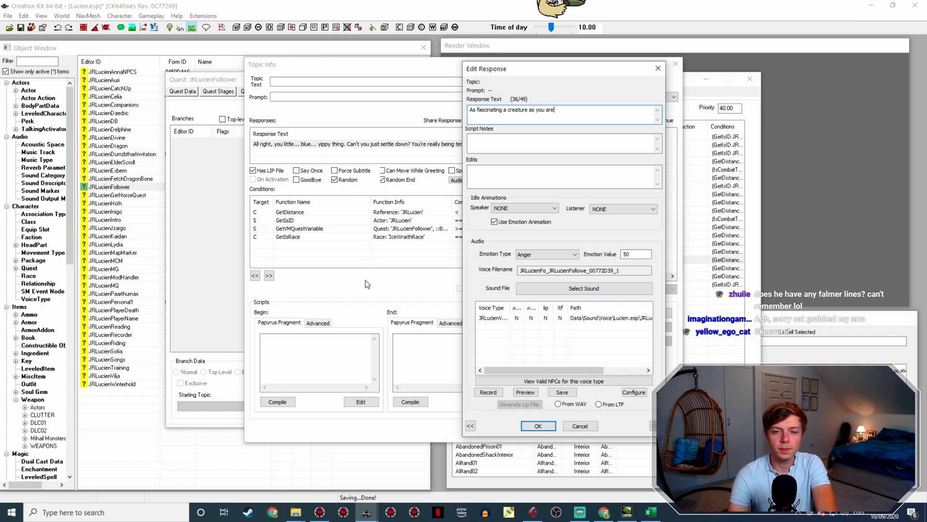
{"action": "type", "text": ", I'd be"}
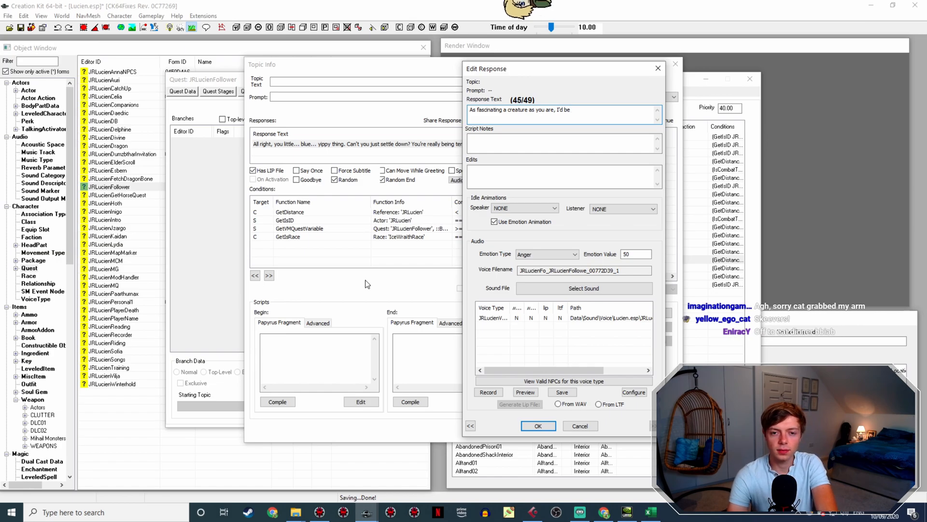
{"action": "type", "text": " a much bigg"}
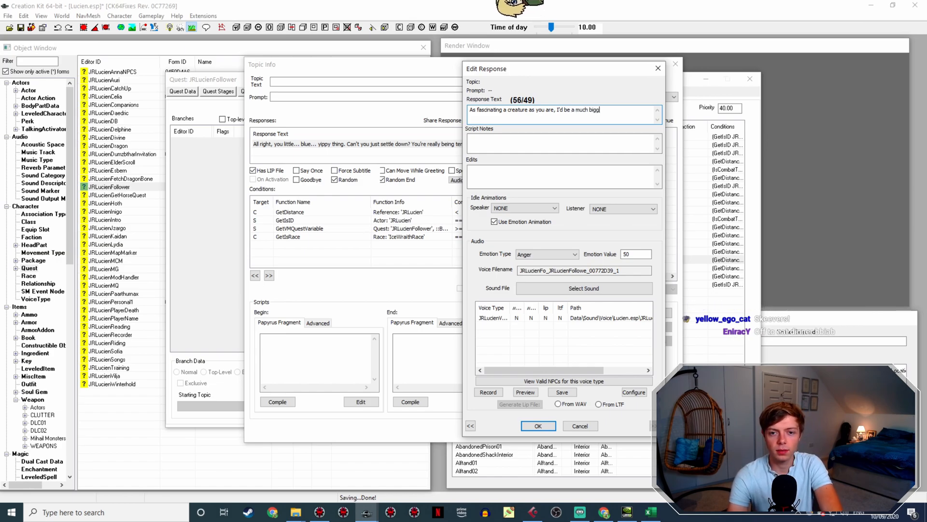
{"action": "type", "text": "er fan if yo"}
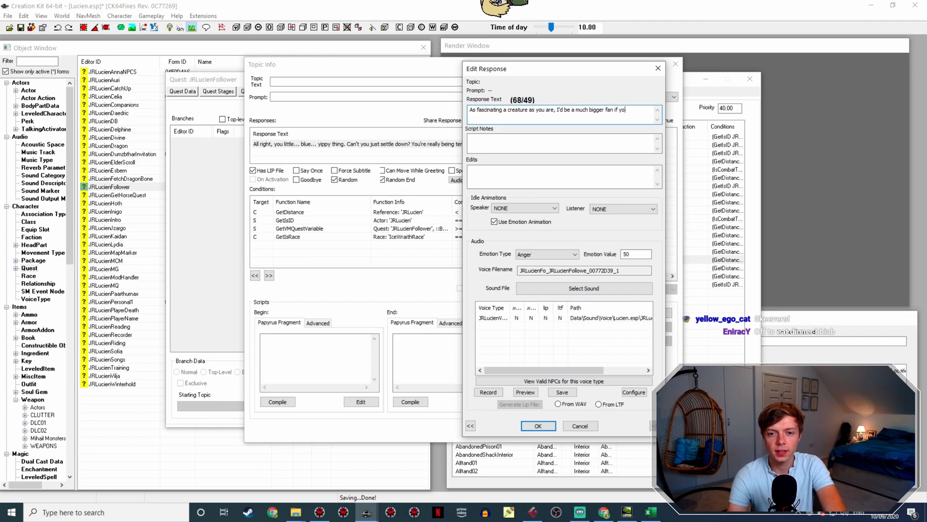
{"action": "type", "text": "u weren"}
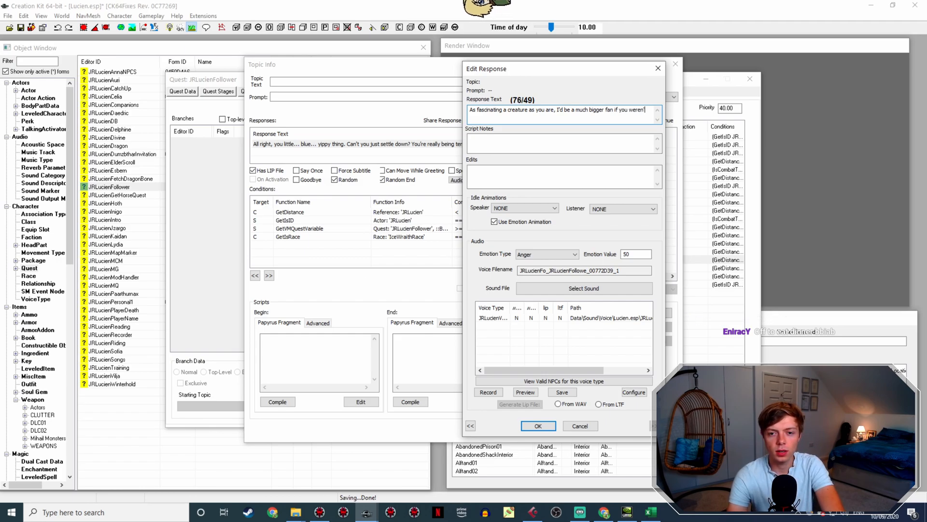
{"action": "type", "text": "'t so.."}
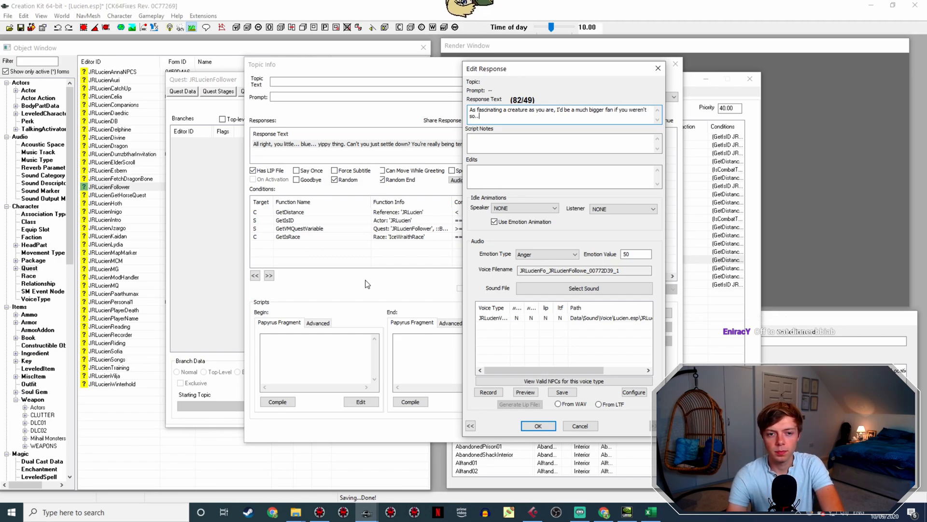
{"action": "type", "text": ". bitey."}
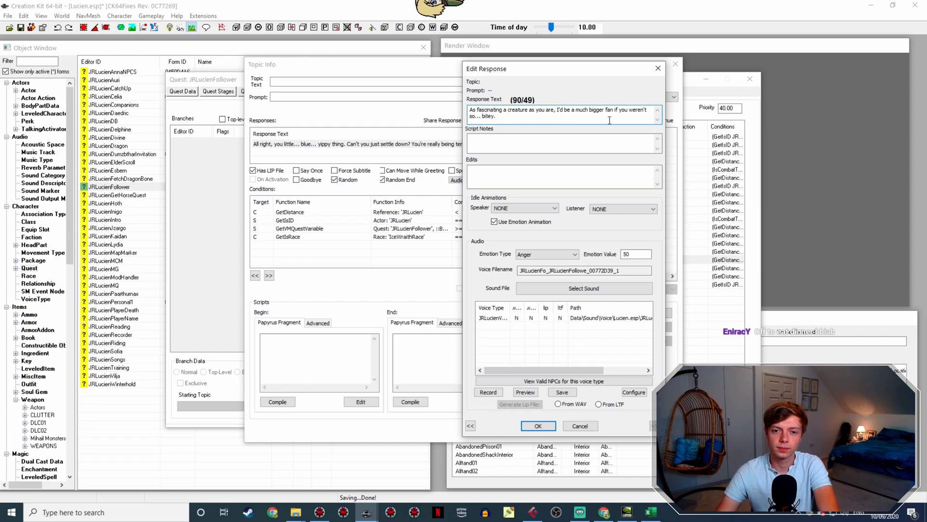
{"action": "left_click", "coordinate": [538, 426]}
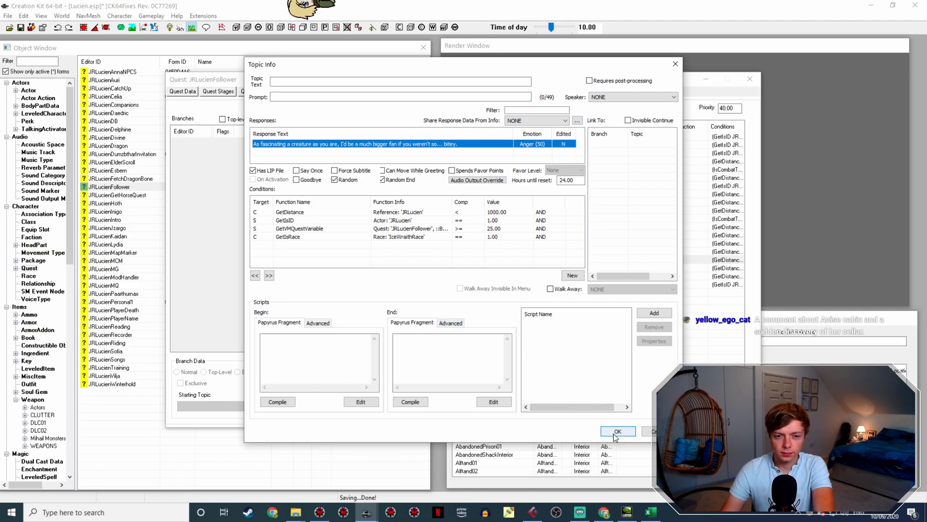
Step: Set the value of the GetVMQuestVariable bravery condition to 15 and accept the ice wraith taunt
{"action": "left_click", "coordinate": [462, 228]}
{"action": "double_click", "coordinate": [462, 229]}
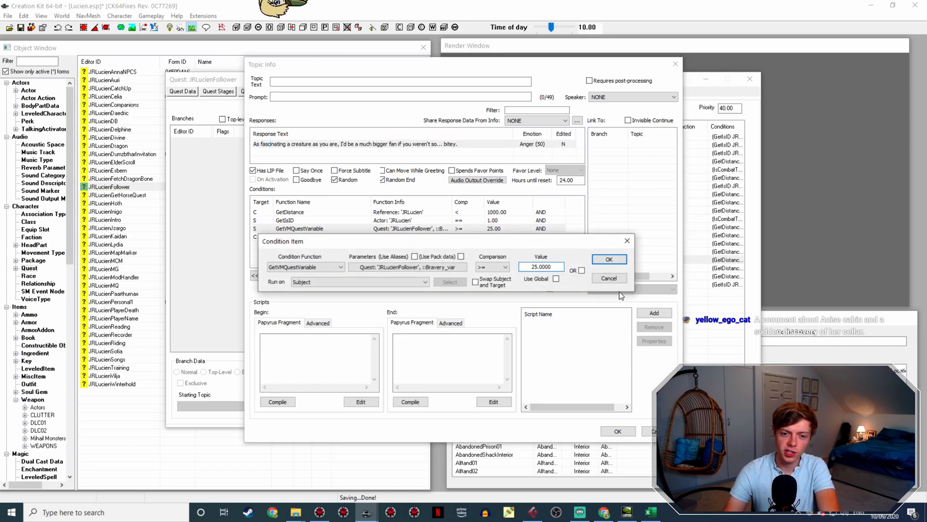
{"action": "key", "text": "Delete"}
{"action": "type", "text": "1"}
{"action": "key", "text": "Return"}
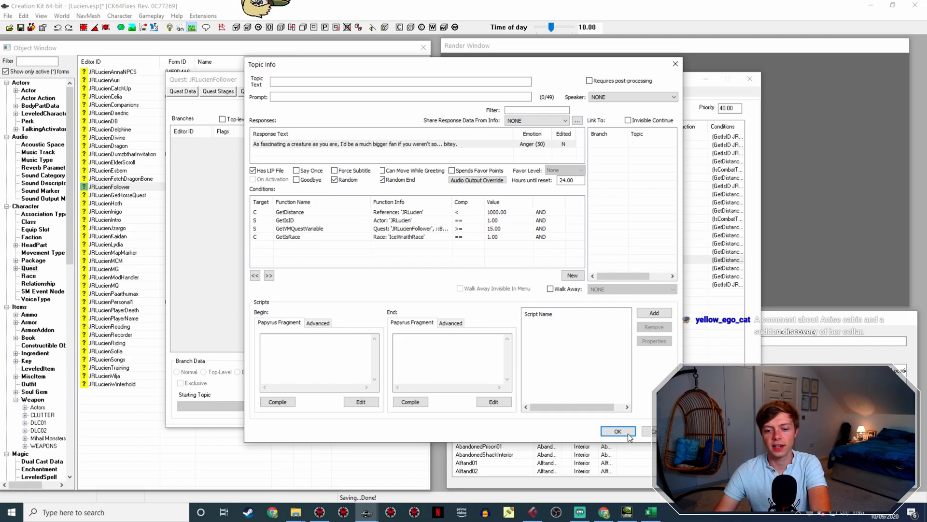
{"action": "left_click", "coordinate": [618, 431]}
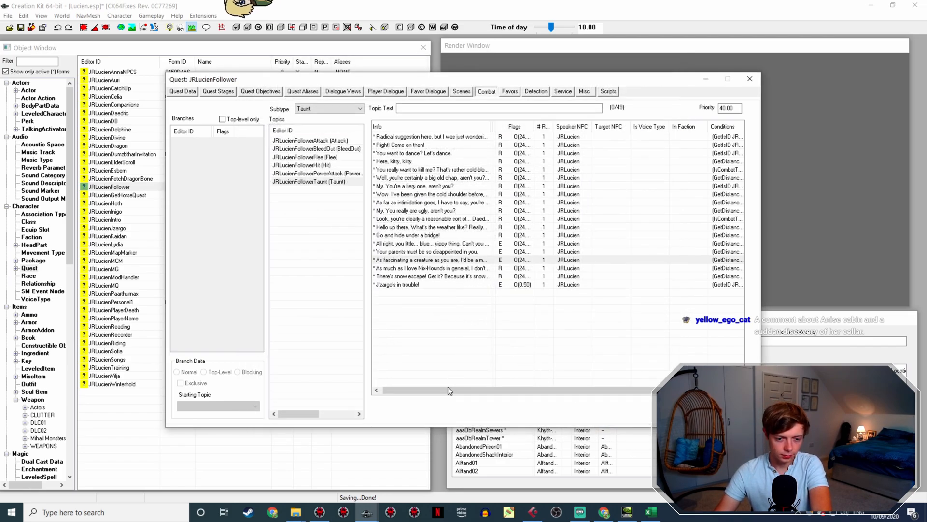
Step: Duplicate the "As fascinating a creature as you are" taunt and open the copy for editing
{"action": "left_click_drag", "start_coordinate": [448, 388], "coordinate": [421, 381]}
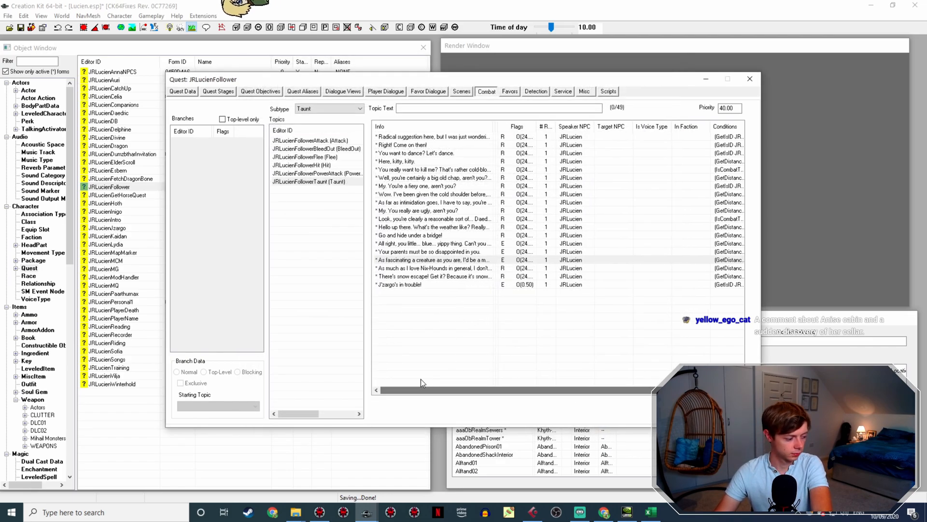
{"action": "right_click", "coordinate": [437, 263]}
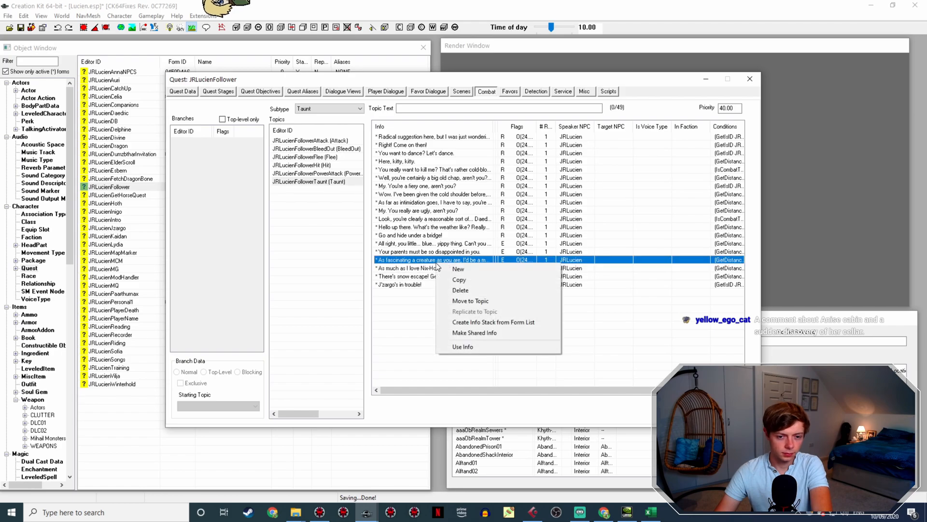
{"action": "left_click", "coordinate": [461, 282]}
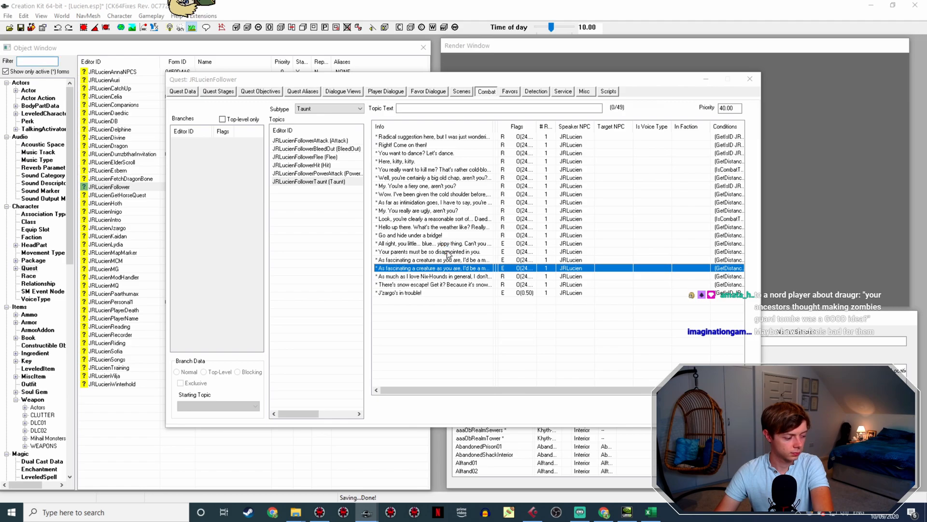
{"action": "double_click", "coordinate": [445, 268]}
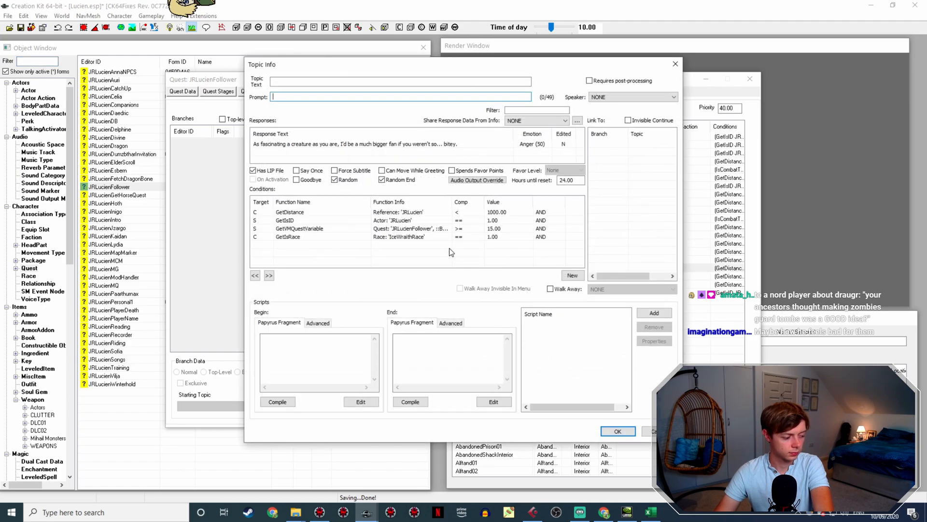
{"action": "double_click", "coordinate": [356, 145]}
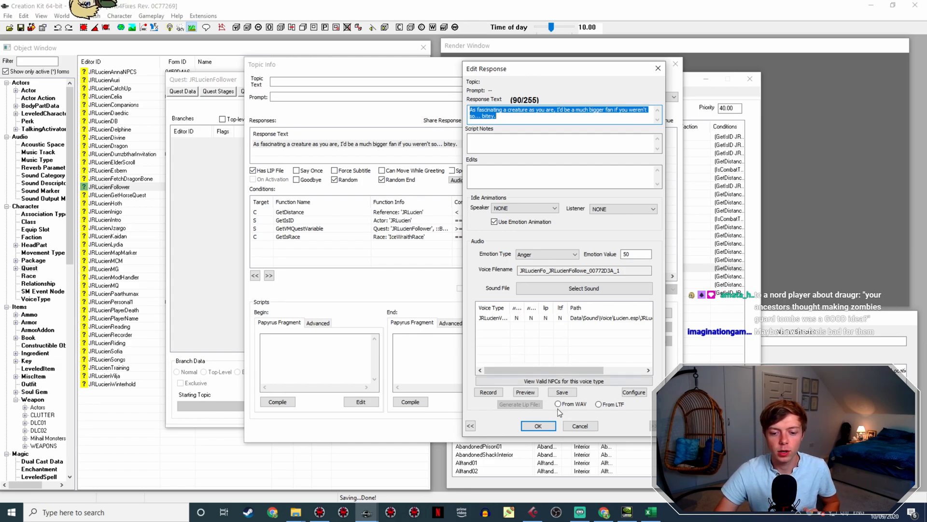
{"action": "left_click", "coordinate": [579, 513]}
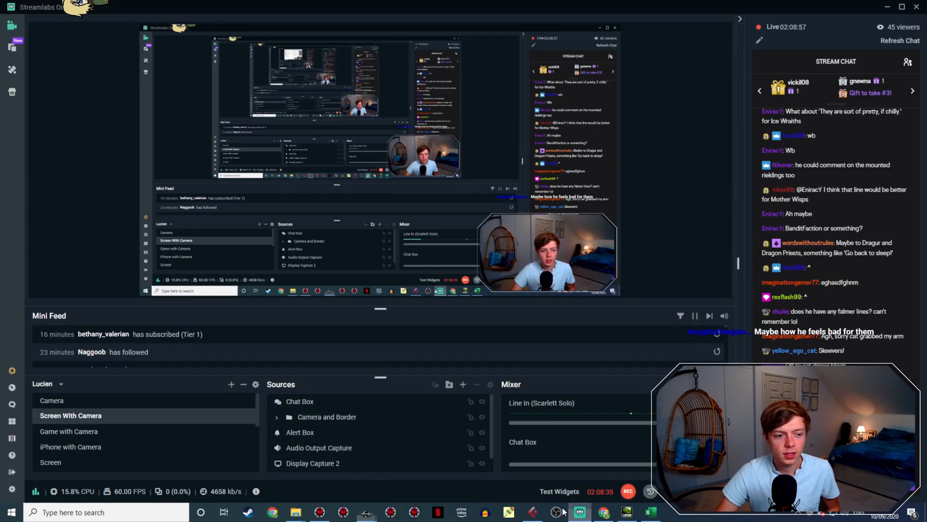
{"action": "left_click", "coordinate": [73, 413]}
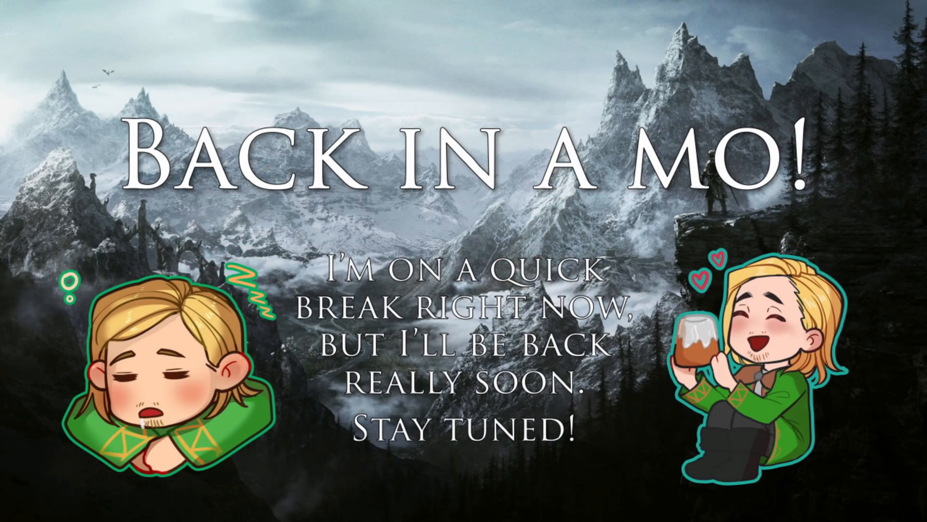
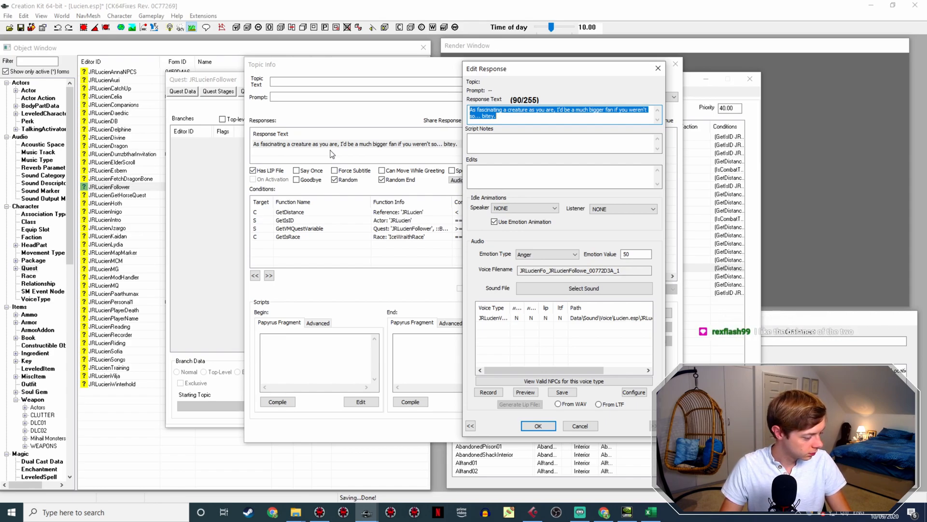
{"action": "left_click_drag", "start_coordinate": [540, 72], "coordinate": [401, 75]}
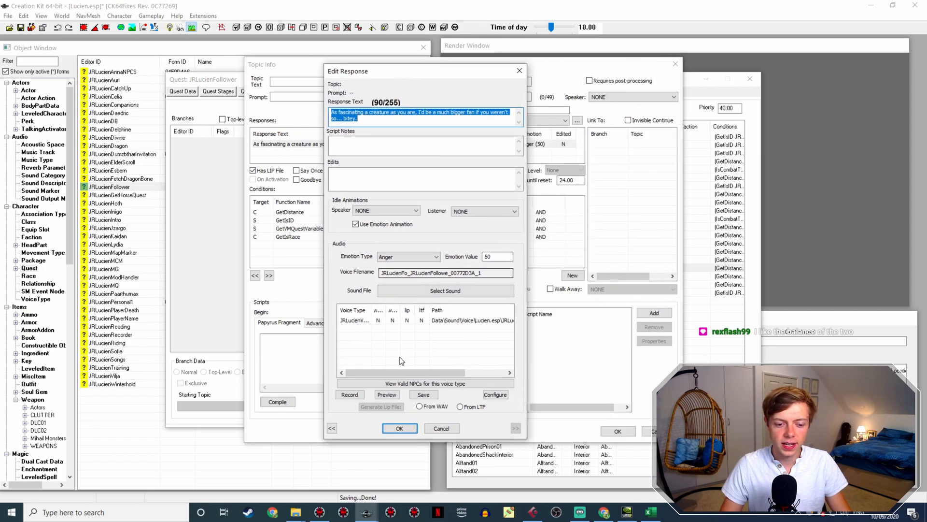
{"action": "left_click", "coordinate": [399, 428]}
{"action": "left_click_drag", "start_coordinate": [523, 65], "coordinate": [343, 59]}
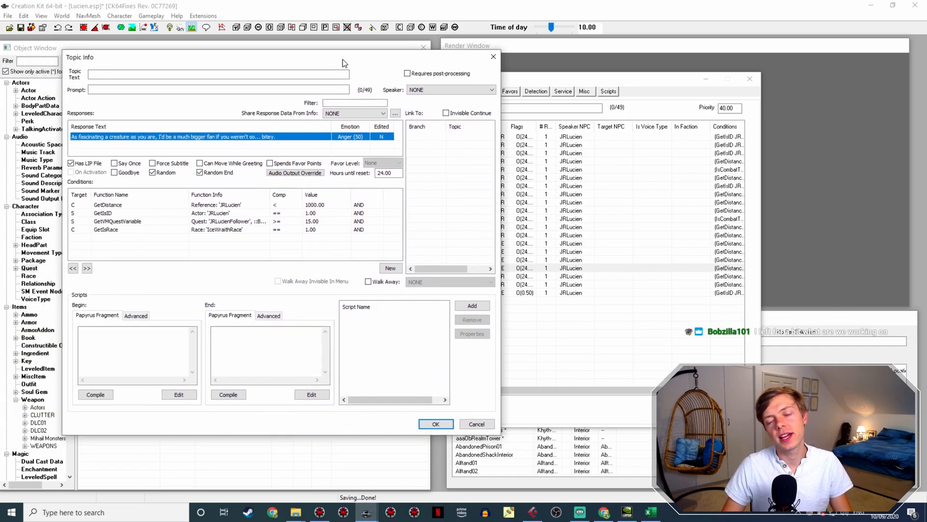
Step: Open the copied taunt's response and clear its text
{"action": "double_click", "coordinate": [268, 137]}
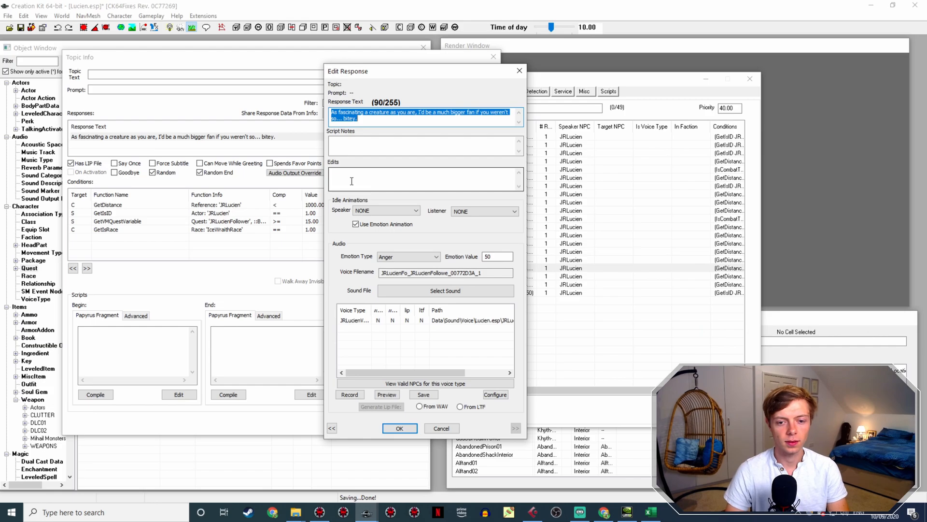
{"action": "type", "text": "C"}
{"action": "key", "text": "BackSpace"}
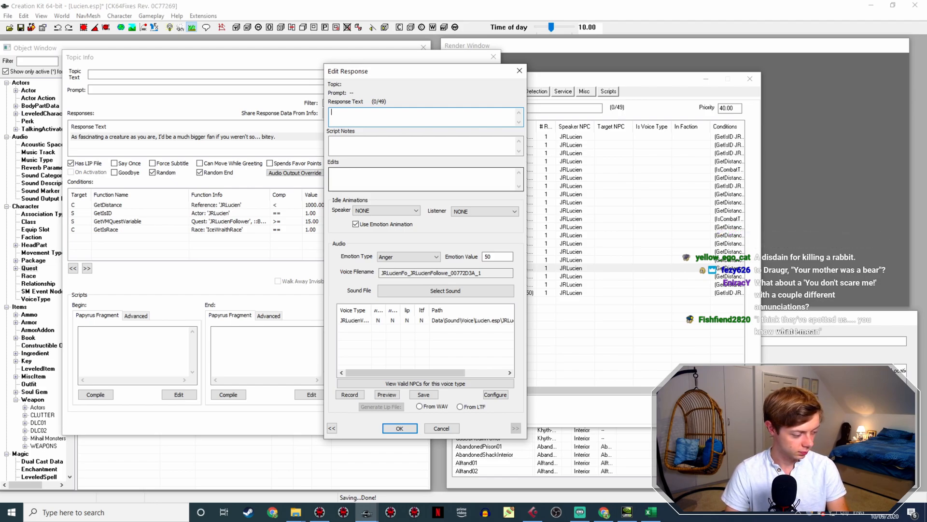
{"action": "type", "text": "You"}
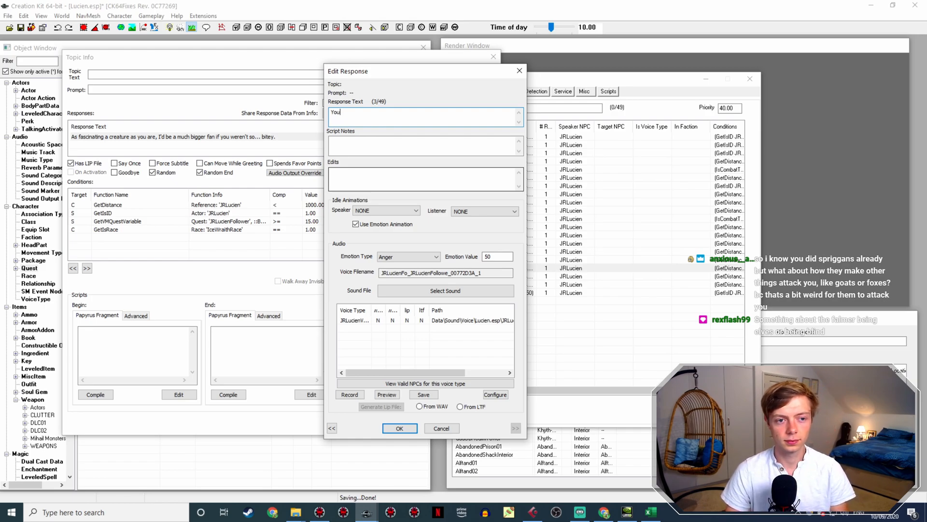
{"action": "key", "text": "BackSpace"}
{"action": "key", "text": "BackSpace"}
{"action": "key", "text": "BackSpace"}
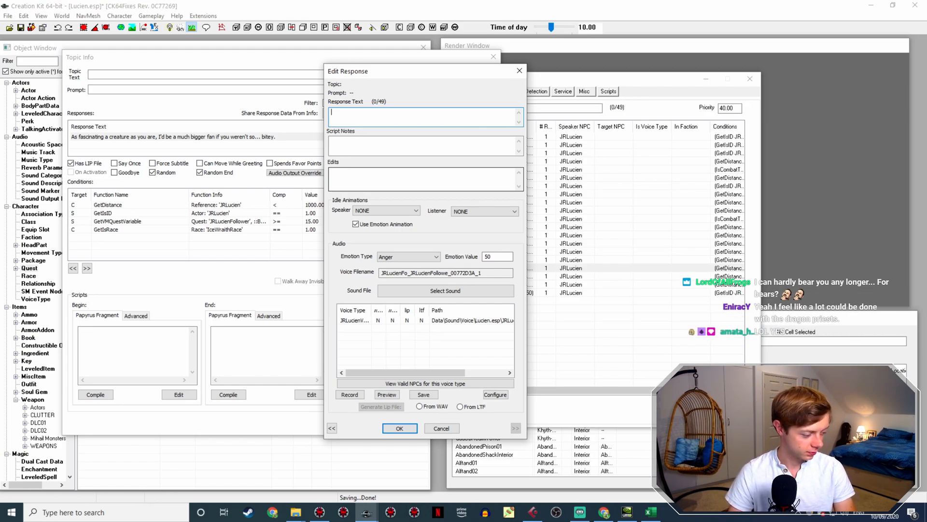
{"action": "type", "text": "Y"}
{"action": "key", "text": "BackSpace"}
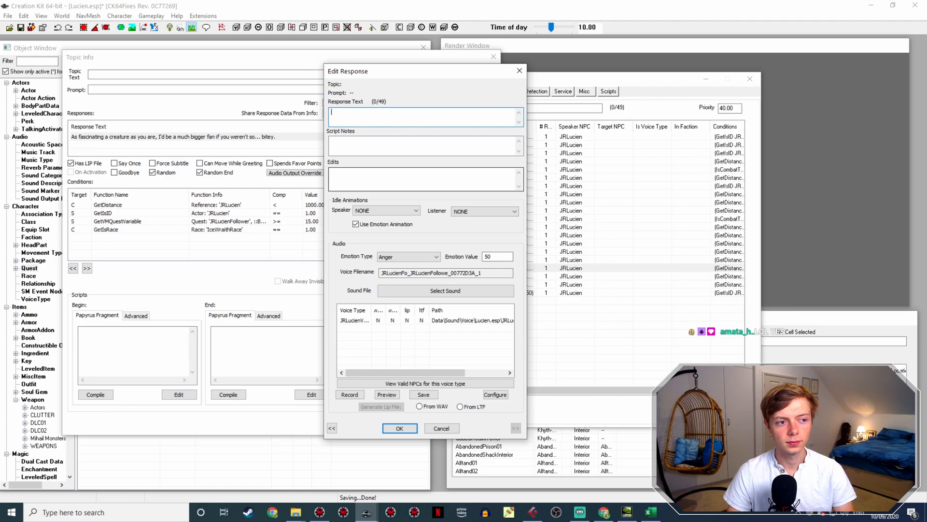
{"action": "type", "text": "Y"}
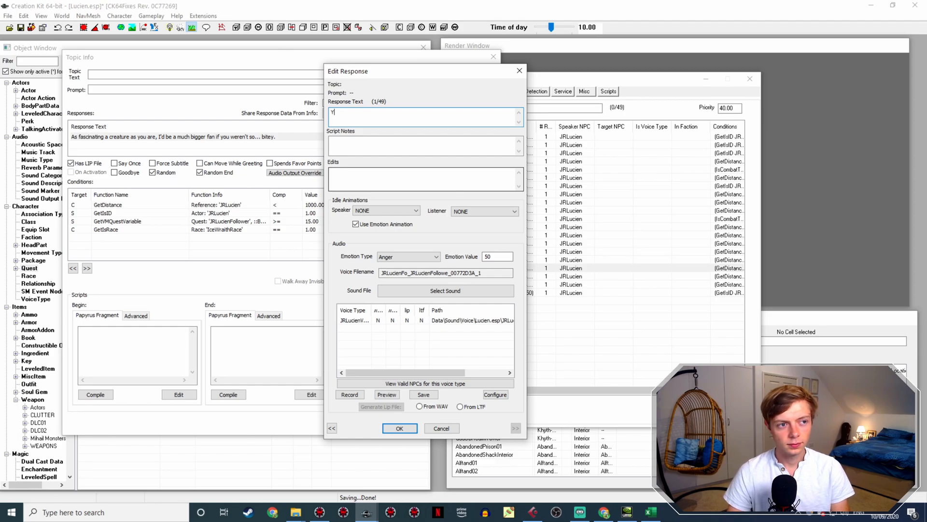
{"action": "key", "text": "BackSpace"}
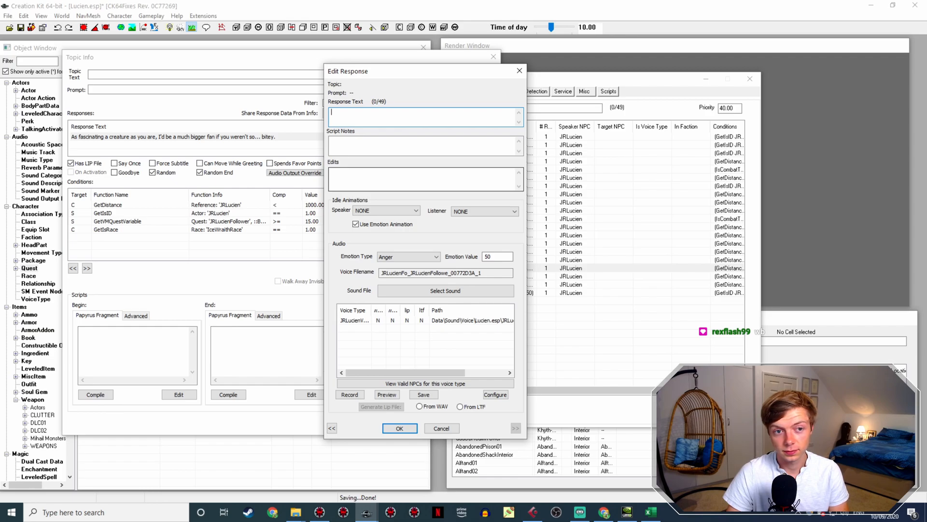
Step: Enter the response text "Now, see here... ah, actually on second thoughts, that's probably a touch insensitive, isn't it? Whoops." and accept it
{"action": "type", "text": "Now, "}
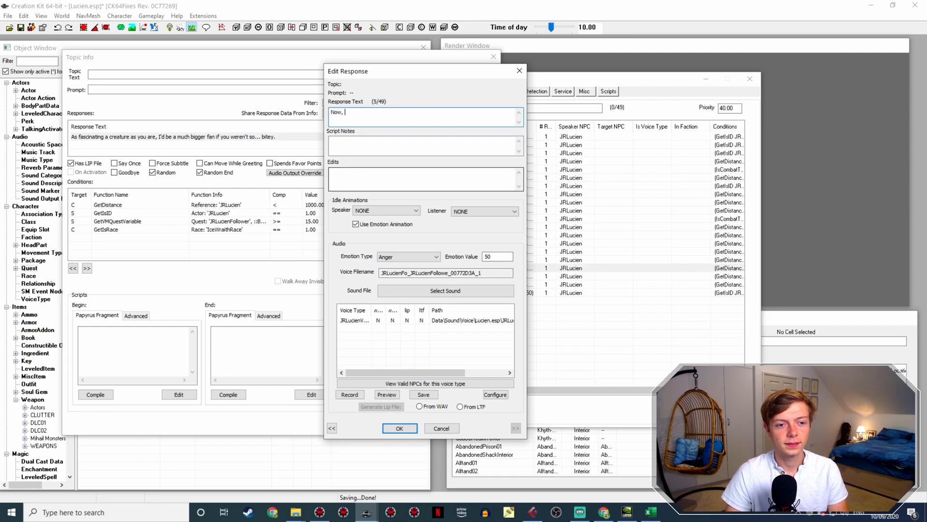
{"action": "type", "text": "see here... "}
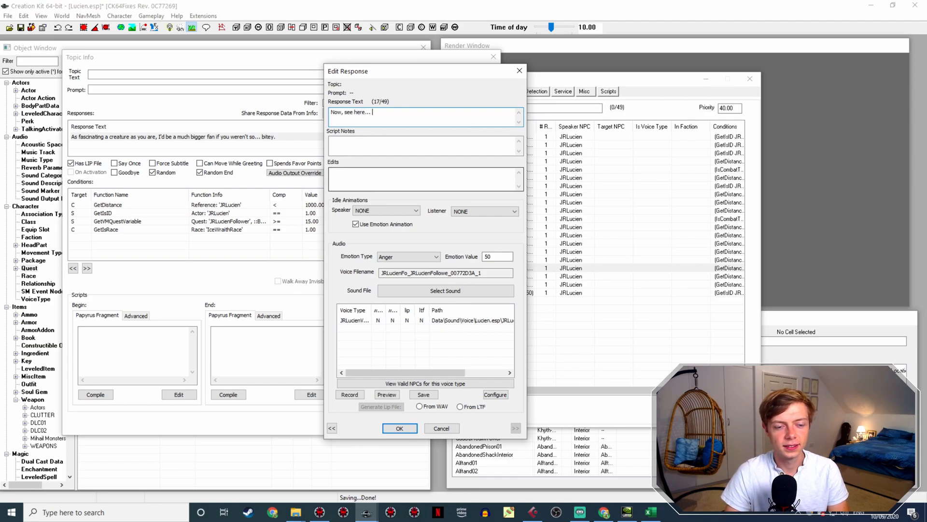
{"action": "type", "text": "ah, actually "}
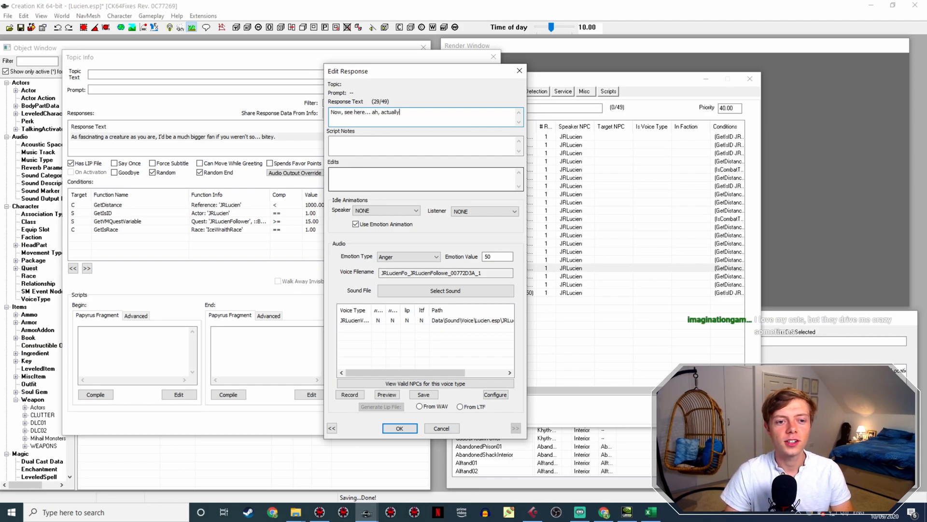
{"action": "type", "text": "on second tho"}
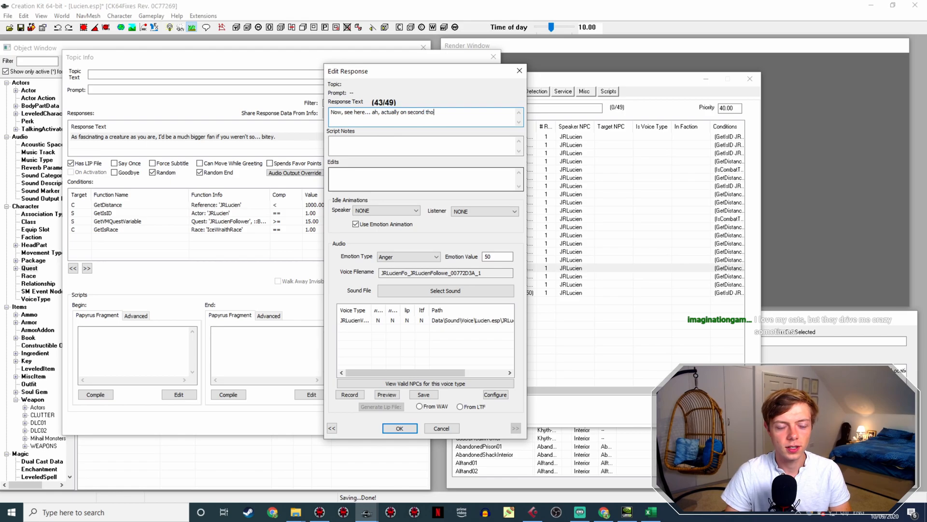
{"action": "type", "text": "ughts, that's pr"}
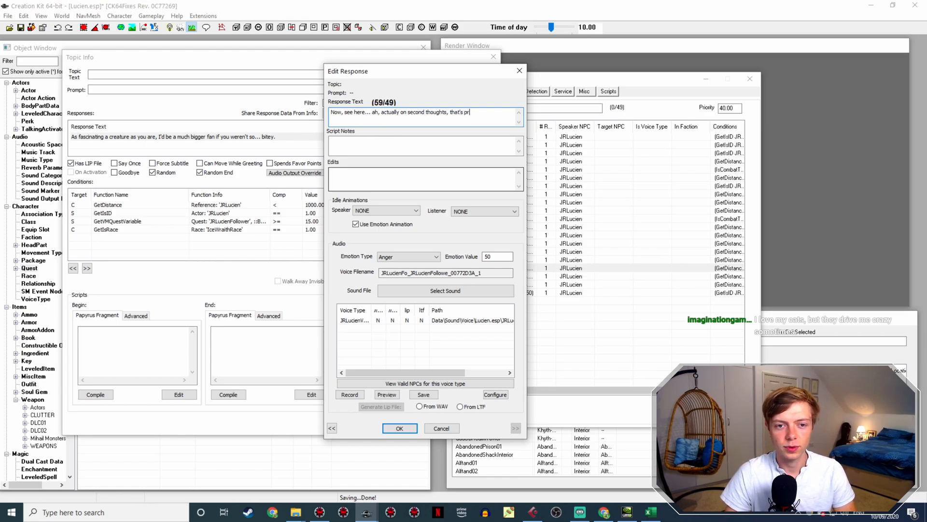
{"action": "type", "text": "obably a touch inse"}
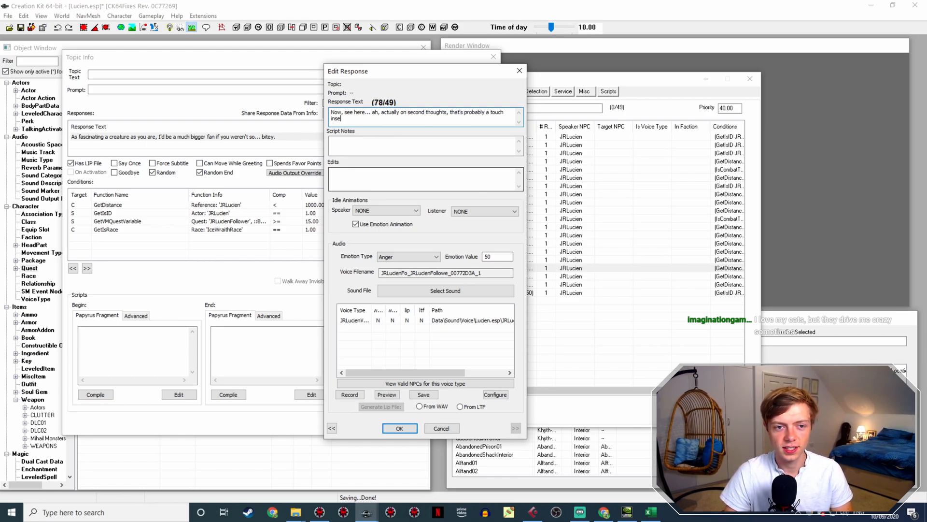
{"action": "type", "text": "nsitive, isn't i"}
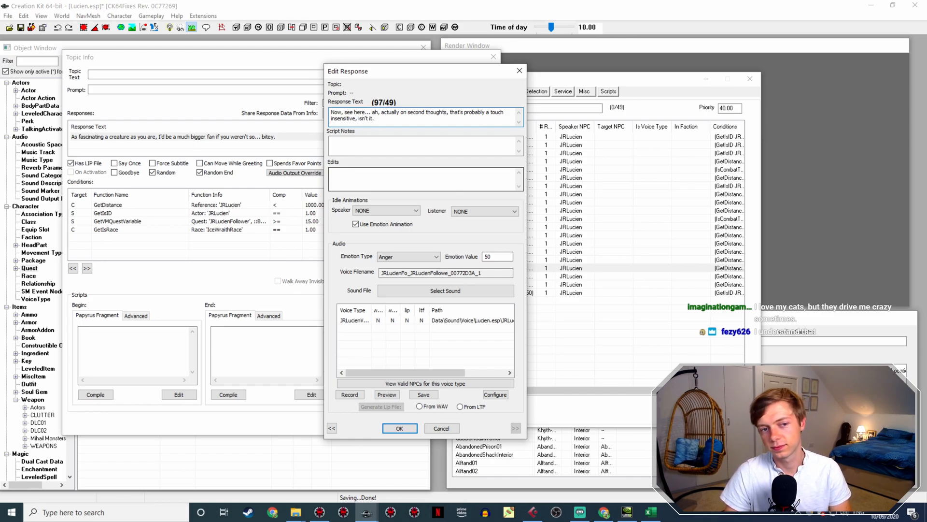
{"action": "type", "text": "t. "}
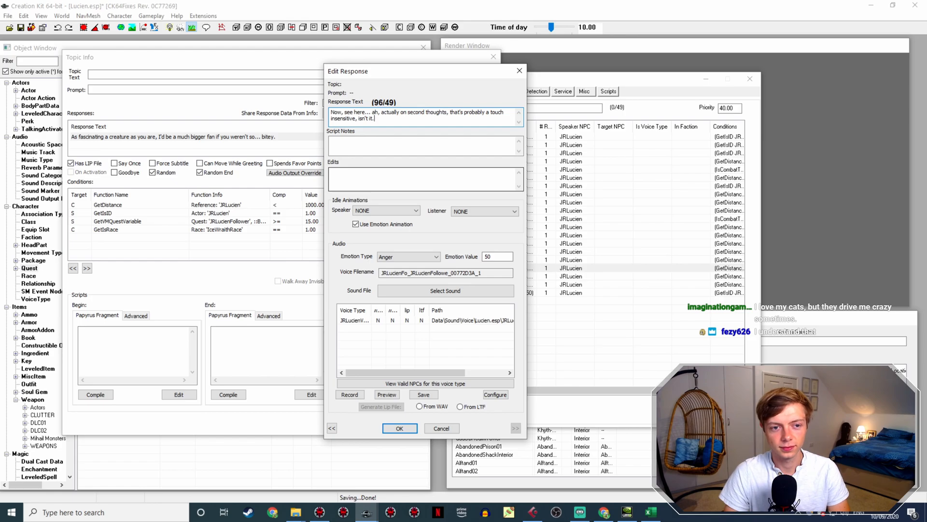
{"action": "type", "text": "Whoops."}
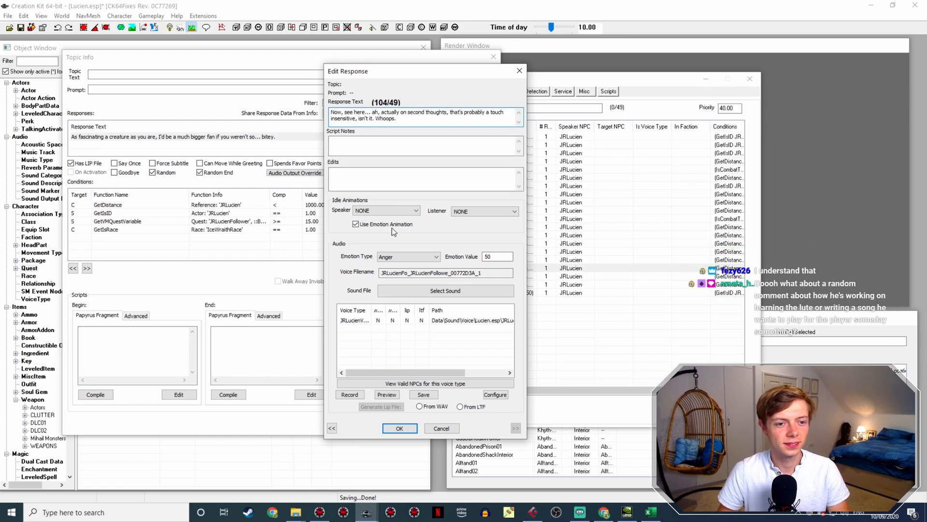
{"action": "left_click", "coordinate": [376, 118]}
{"action": "key", "text": "BackSpace"}
{"action": "type", "text": "?"}
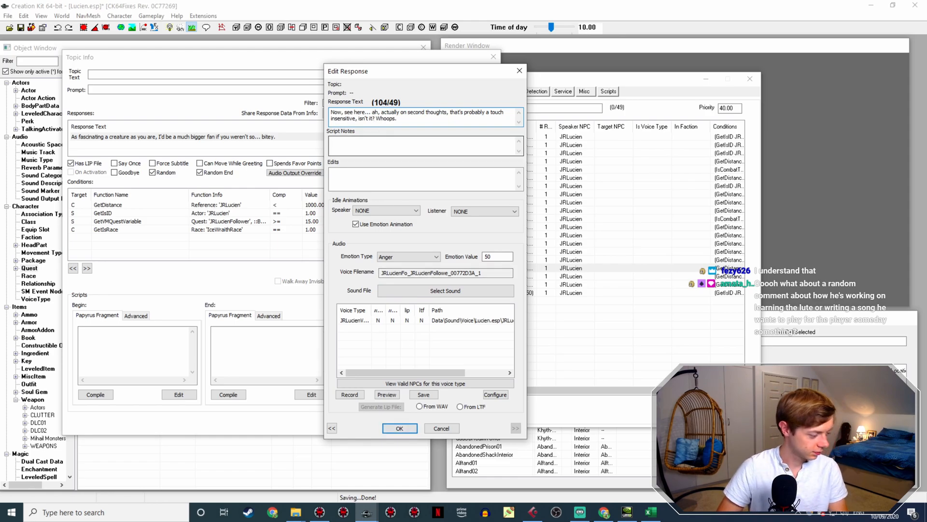
{"action": "key", "text": "Return"}
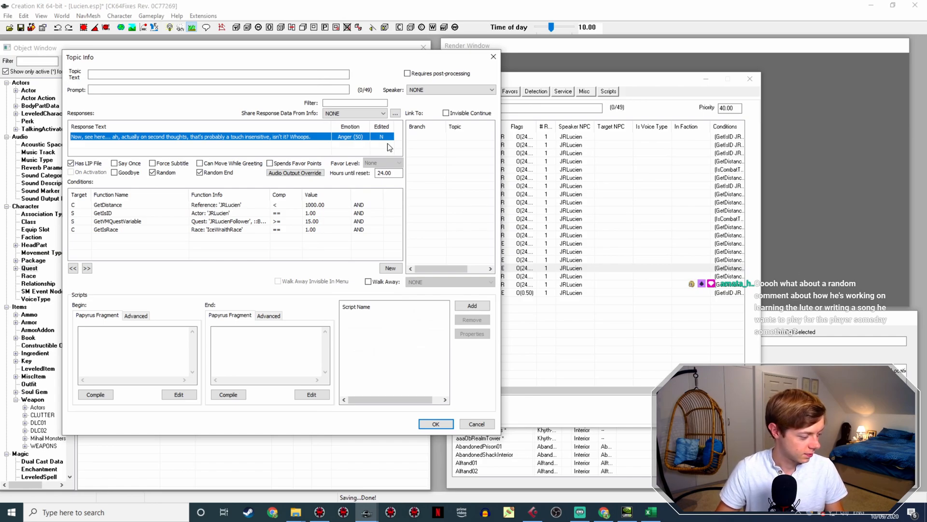
Step: Change the GetIsRace condition's race to FalmerRace and accept the "Now, see here" taunt
{"action": "double_click", "coordinate": [160, 230]}
{"action": "left_click", "coordinate": [254, 265]}
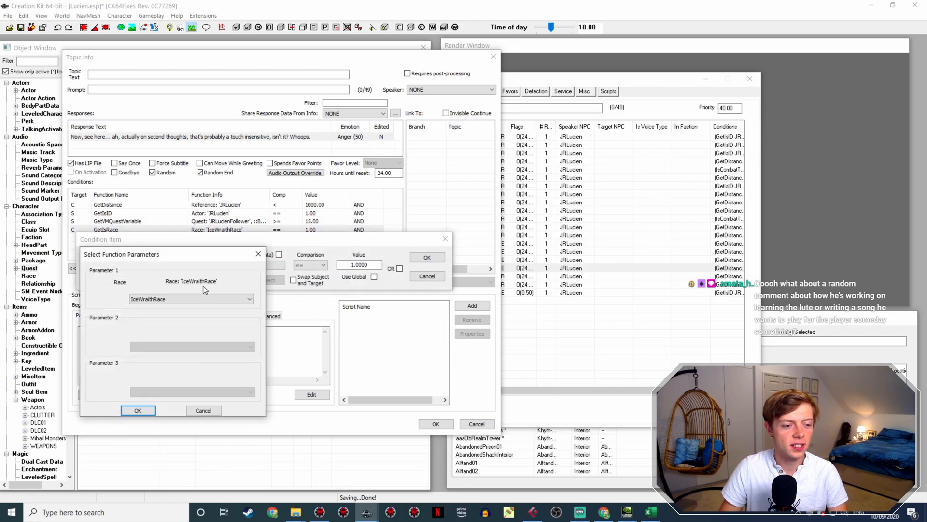
{"action": "left_click", "coordinate": [209, 296]}
{"action": "scroll", "coordinate": [225, 299], "scroll_direction": "up", "scroll_amount": 3}
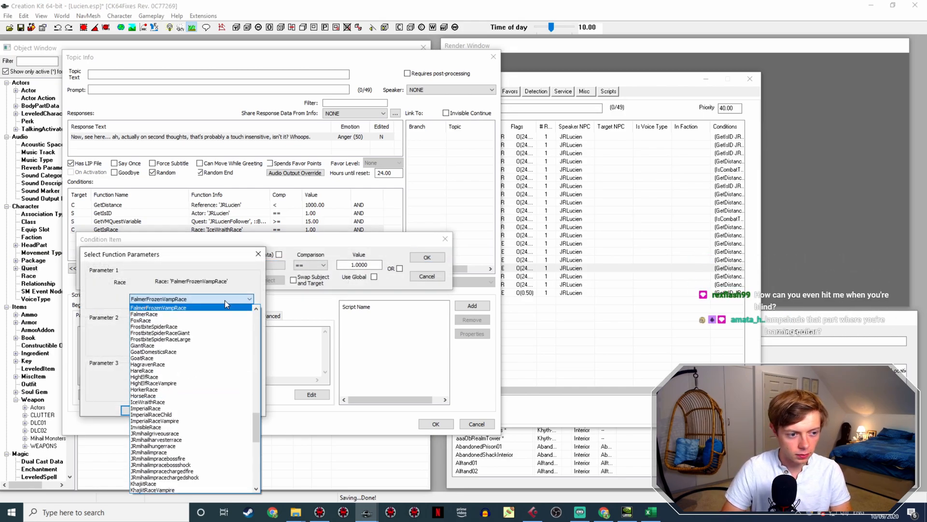
{"action": "scroll", "coordinate": [224, 300], "scroll_direction": "up", "scroll_amount": 1}
{"action": "scroll", "coordinate": [225, 300], "scroll_direction": "down", "scroll_amount": 2}
{"action": "key", "text": "Return"}
{"action": "key", "text": "Return"}
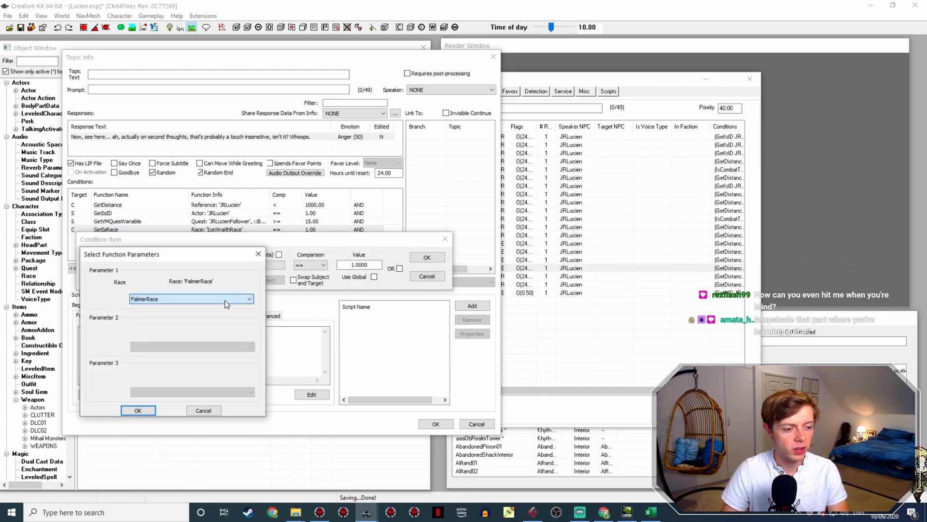
{"action": "left_click", "coordinate": [428, 258]}
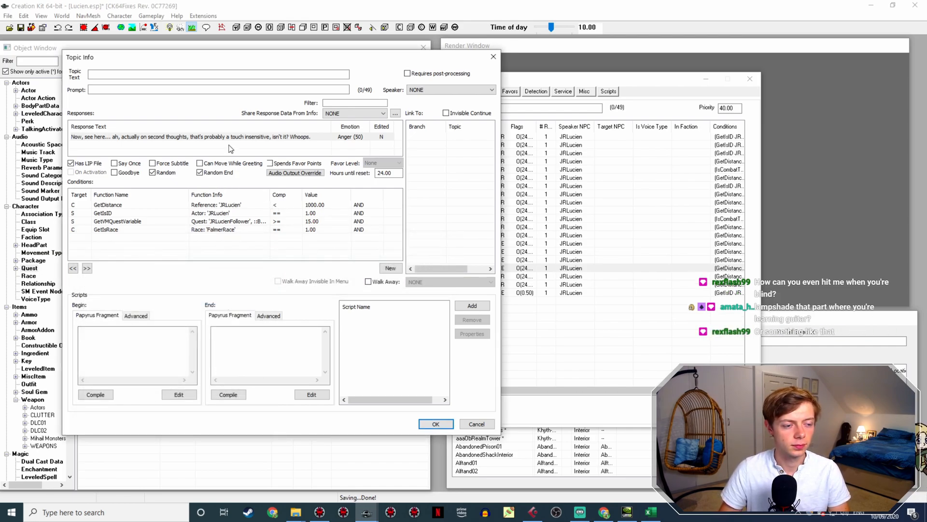
{"action": "left_click", "coordinate": [425, 424]}
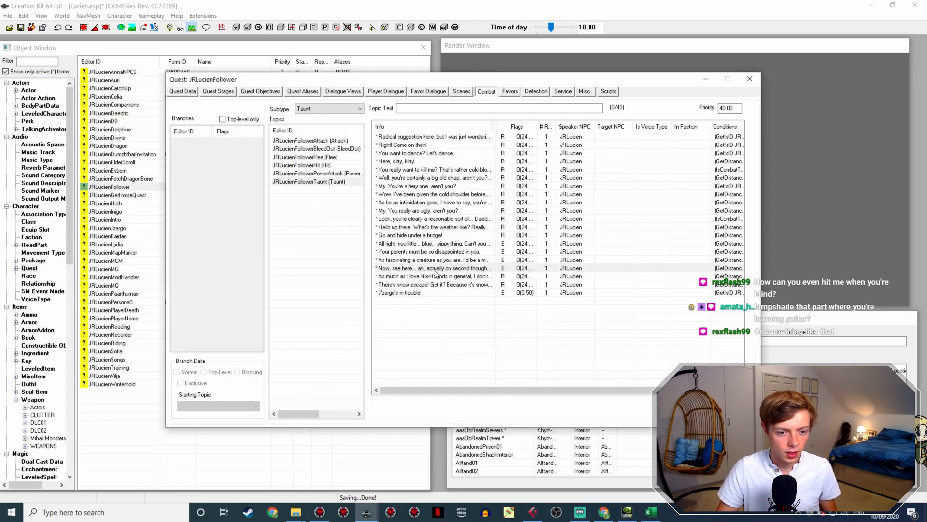
Step: Add a GetRandomPercent < 20 condition to the "Now, see here" taunt and accept the change
{"action": "double_click", "coordinate": [435, 269]}
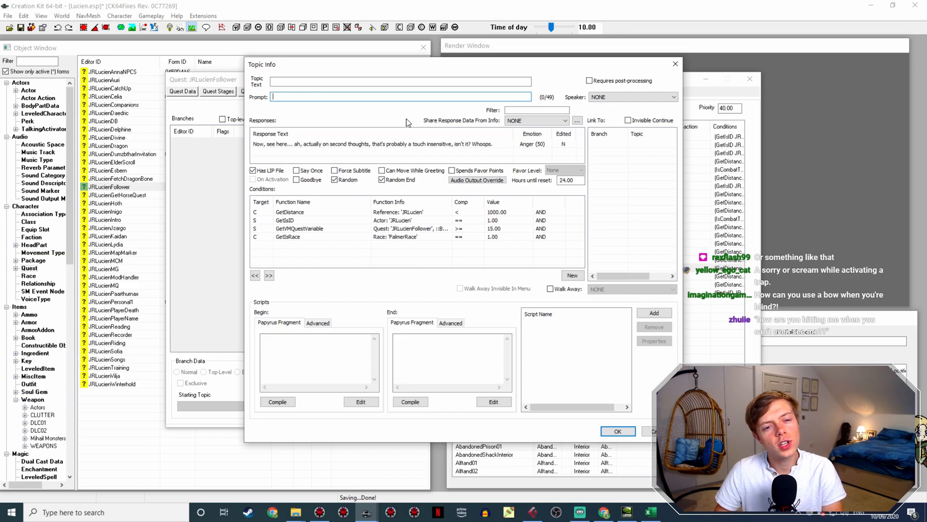
{"action": "left_click_drag", "start_coordinate": [431, 67], "coordinate": [515, 82]}
{"action": "right_click", "coordinate": [478, 265]}
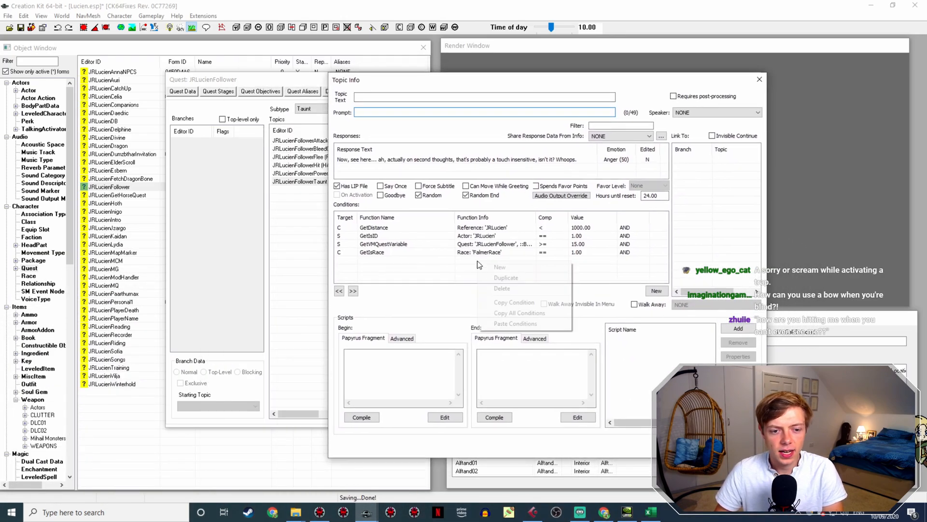
{"action": "left_click", "coordinate": [499, 267]}
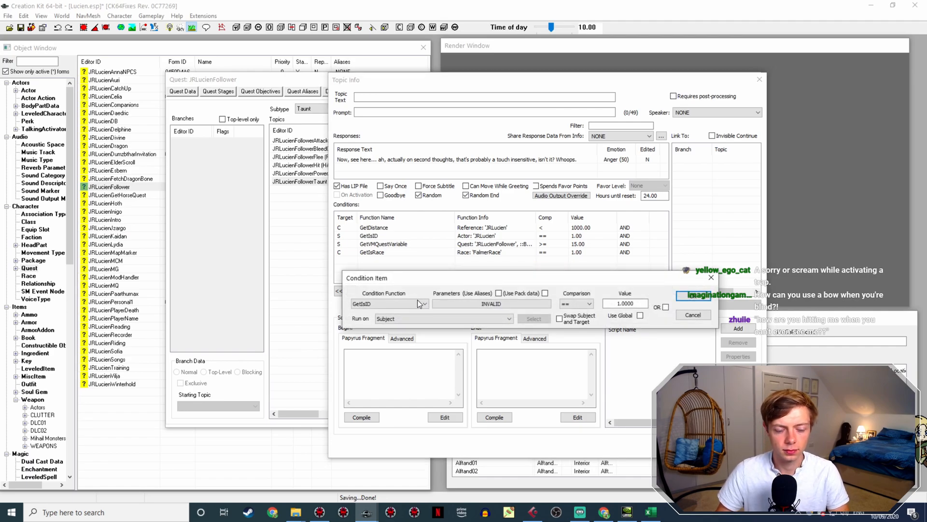
{"action": "left_click", "coordinate": [418, 303]}
{"action": "type", "text": "rcent"}
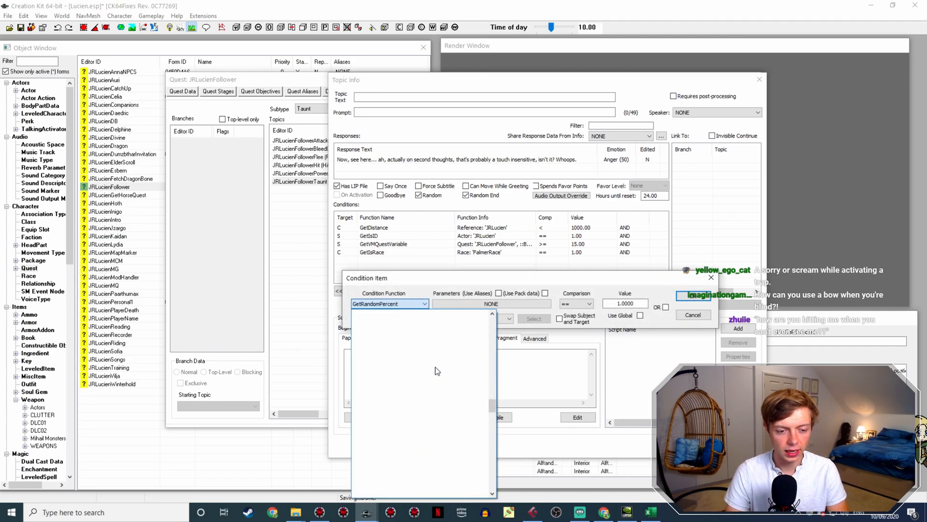
{"action": "key", "text": "Return"}
{"action": "left_click", "coordinate": [588, 303]}
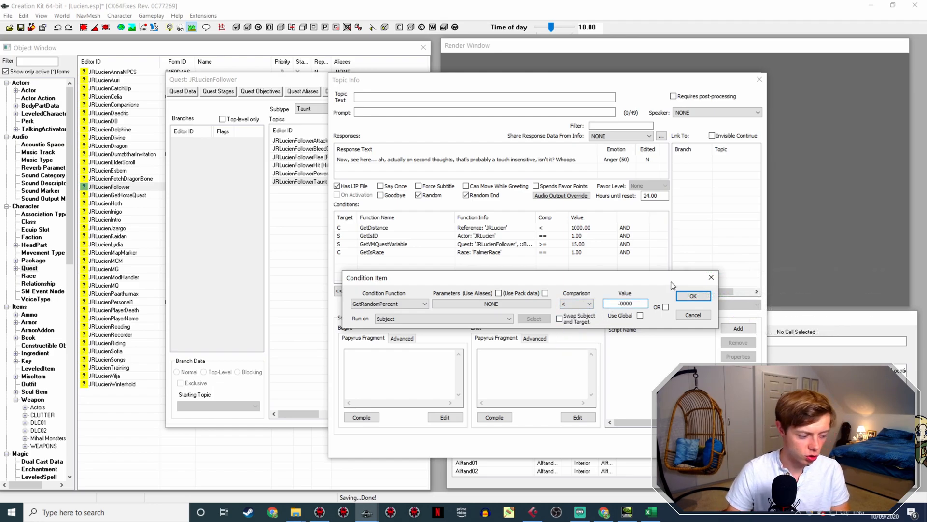
{"action": "left_click", "coordinate": [693, 296]}
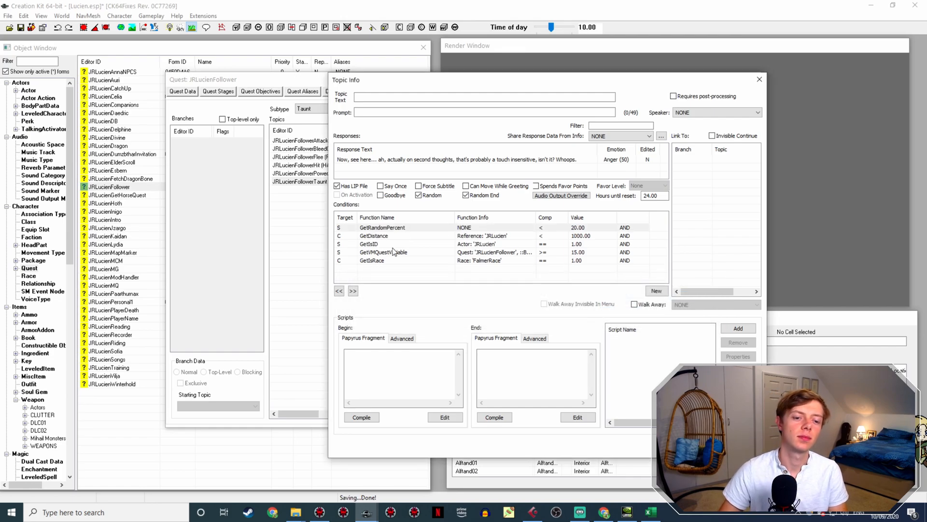
{"action": "key", "text": "Return"}
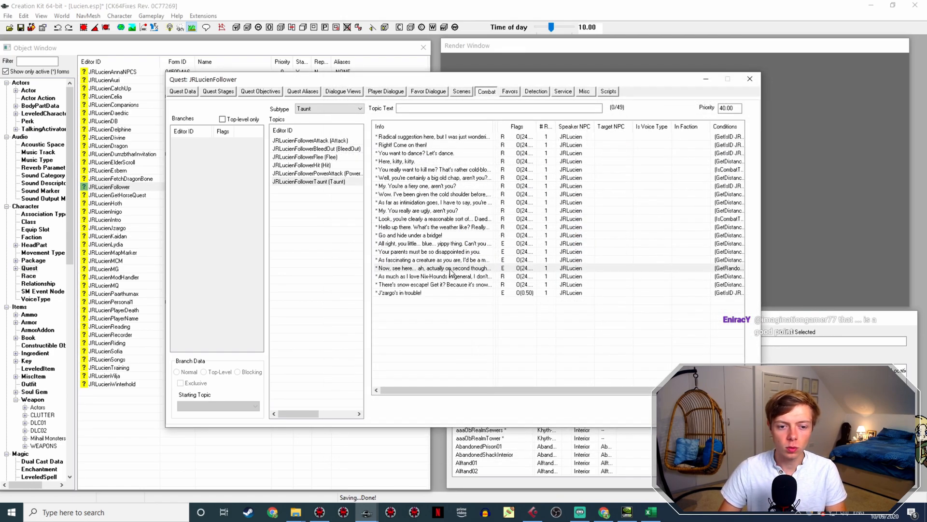
Step: Reopen the "Now, see here" taunt and move its GetRandomPercent condition down below the GetVMQuestVariable condition
{"action": "double_click", "coordinate": [468, 267]}
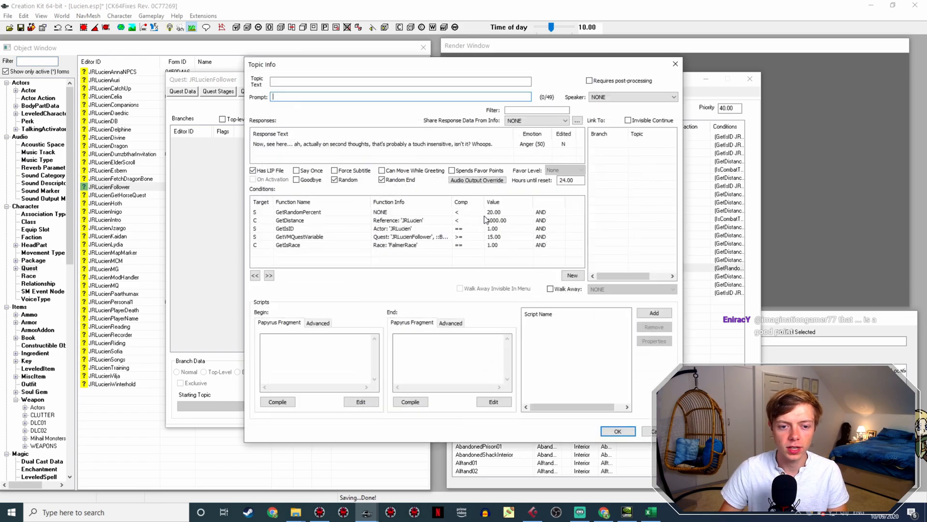
{"action": "left_click", "coordinate": [481, 212]}
{"action": "key", "text": "Right"}
{"action": "key", "text": "Right"}
{"action": "key", "text": "Right"}
{"action": "key", "text": "Right"}
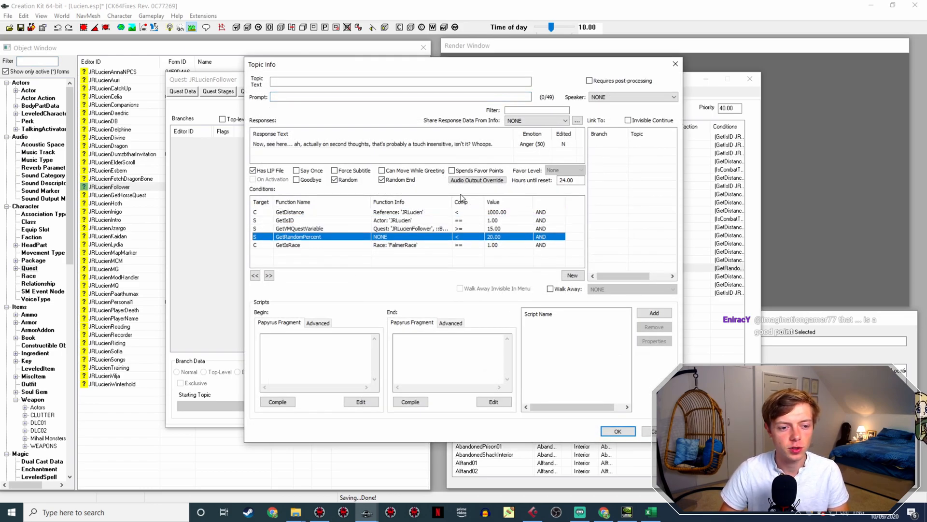
Step: Move the GetIsRace condition for FalmerRace to the start of the taunt's condition list
{"action": "left_click", "coordinate": [311, 237]}
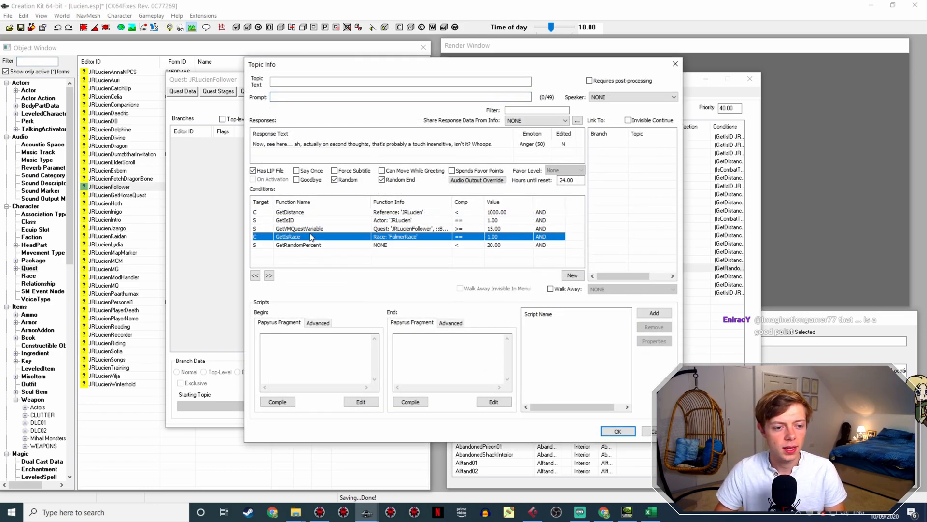
{"action": "key", "text": "Left"}
{"action": "key", "text": "Left"}
{"action": "key", "text": "Left"}
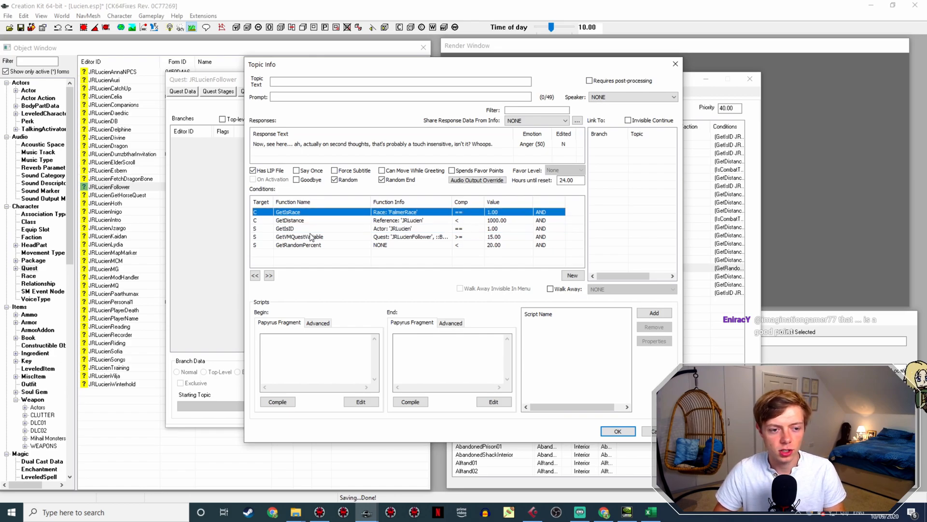
Step: Move the GetIsID condition above GetIsRace as the first condition and accept the taunt
{"action": "key", "text": "Down"}
{"action": "key", "text": "Down"}
{"action": "key", "text": "Left"}
{"action": "key", "text": "Left"}
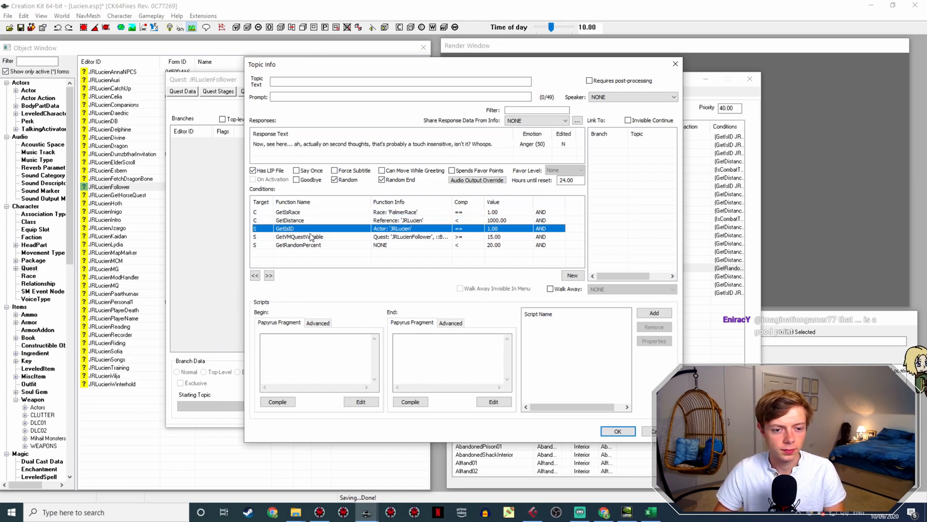
{"action": "key", "text": "Down"}
{"action": "key", "text": "Up"}
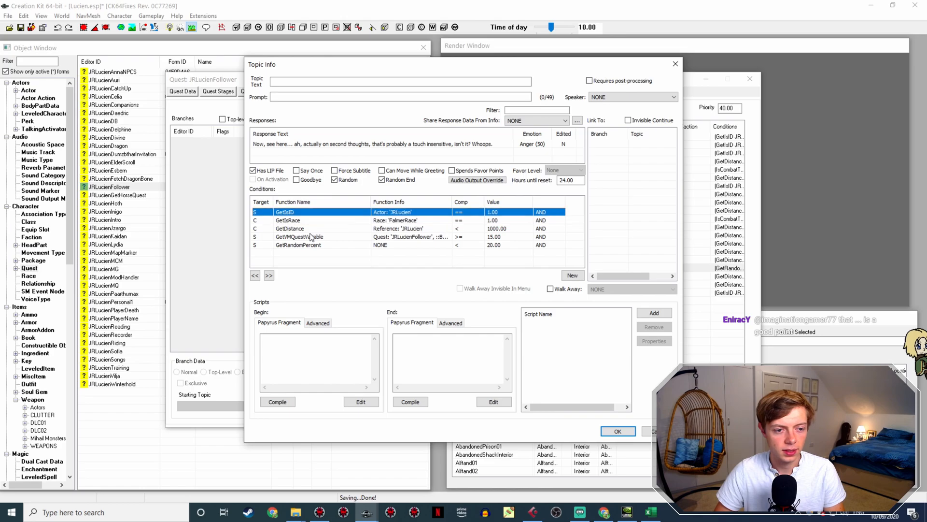
{"action": "key", "text": "Down"}
{"action": "key", "text": "Down"}
{"action": "key", "text": "Down"}
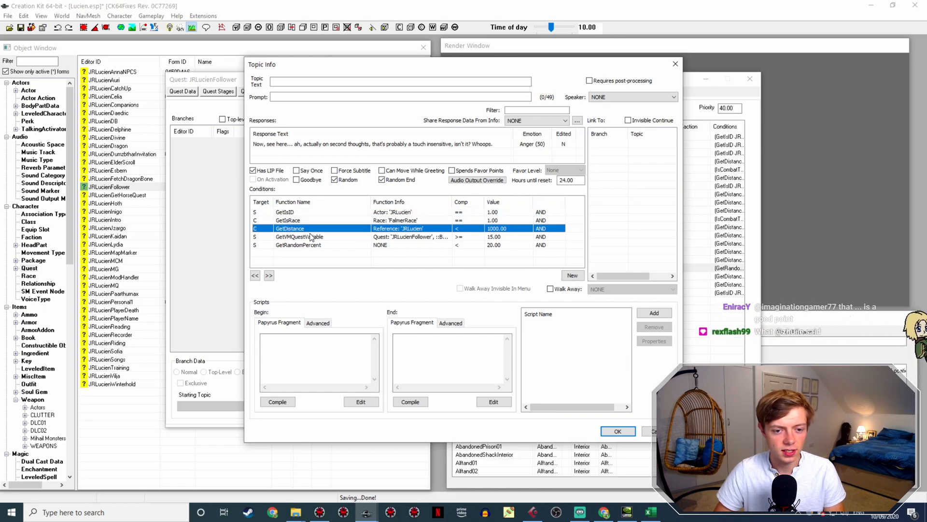
{"action": "key", "text": "Down"}
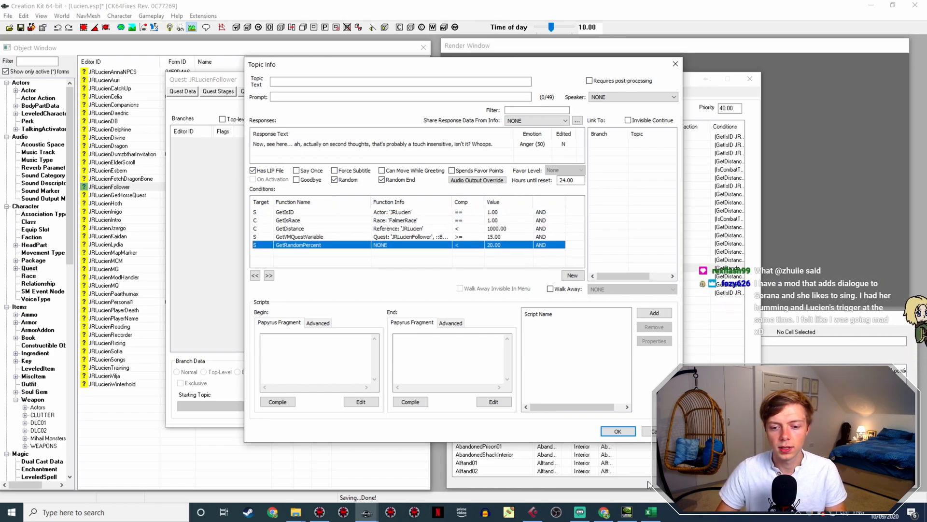
{"action": "left_click", "coordinate": [618, 430]}
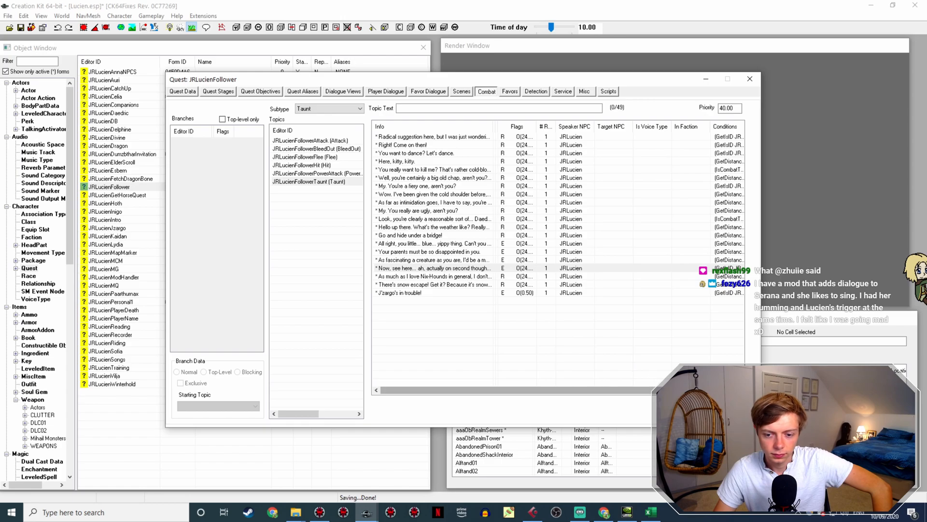
Step: Accept the changes to the JRLucienFollower quest and save the Lucien.esp plugin
{"action": "left_click", "coordinate": [691, 412]}
{"action": "left_click", "coordinate": [20, 27]}
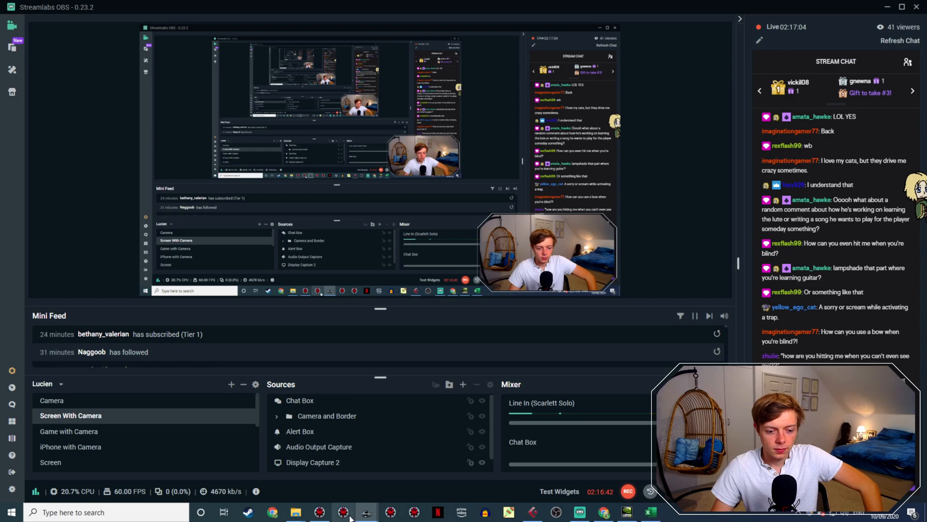
{"action": "mouse_move", "coordinate": [350, 516]}
{"action": "left_click", "coordinate": [415, 466]}
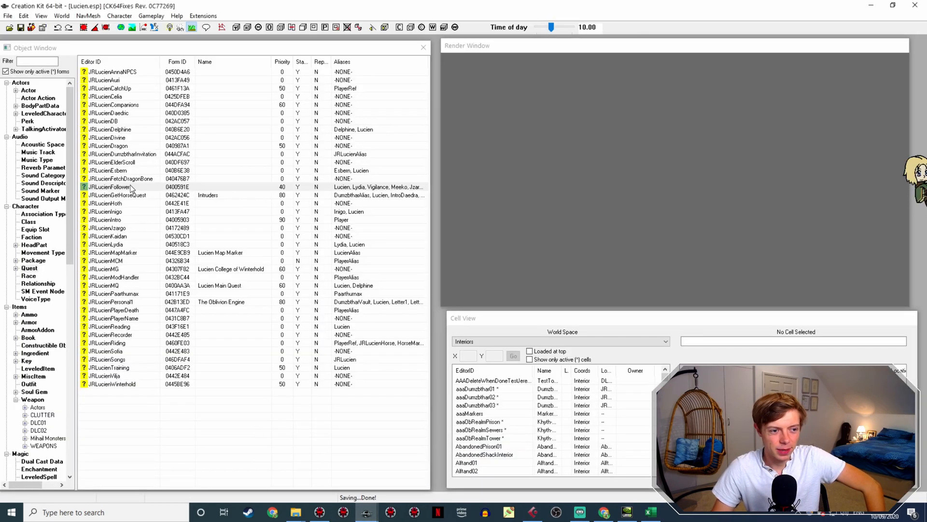
Step: Reopen the JRLucienFollower quest and look through its combat Attack lines
{"action": "double_click", "coordinate": [111, 187]}
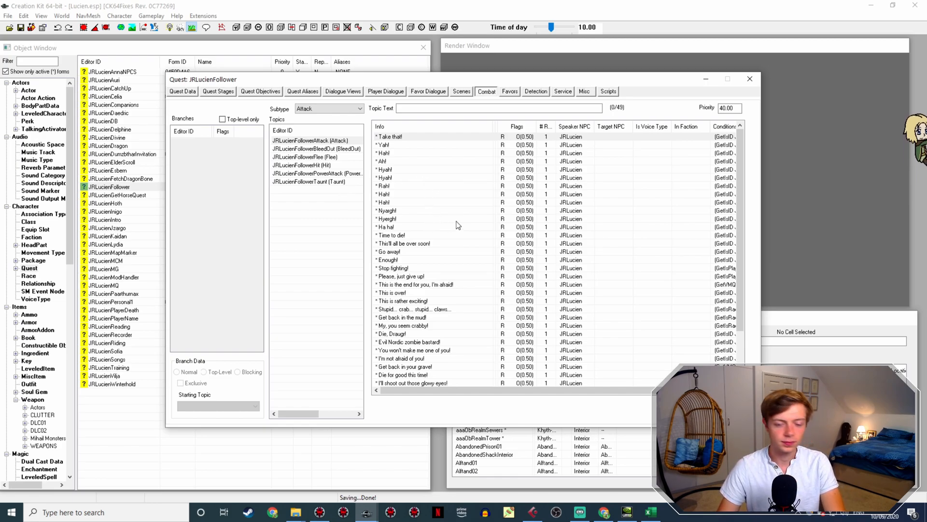
{"action": "scroll", "coordinate": [458, 225], "scroll_direction": "down", "scroll_amount": 2}
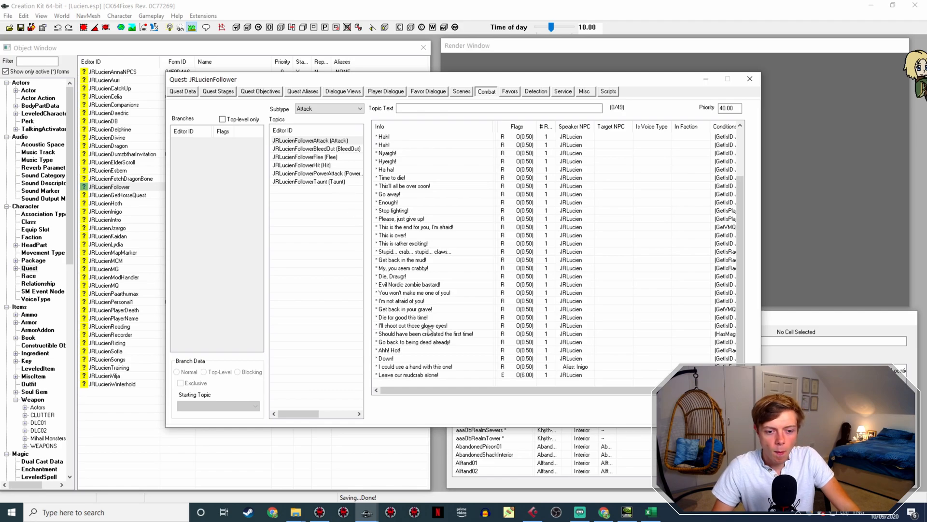
Step: Duplicate the Attack line "My, you seem crabby!" and enable Random End on the copy
{"action": "left_click", "coordinate": [435, 342]}
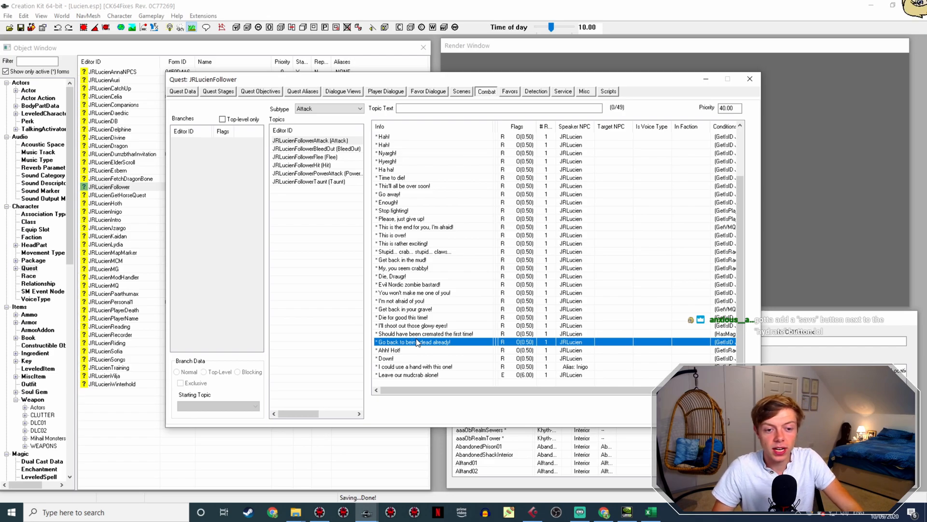
{"action": "left_click", "coordinate": [412, 269]}
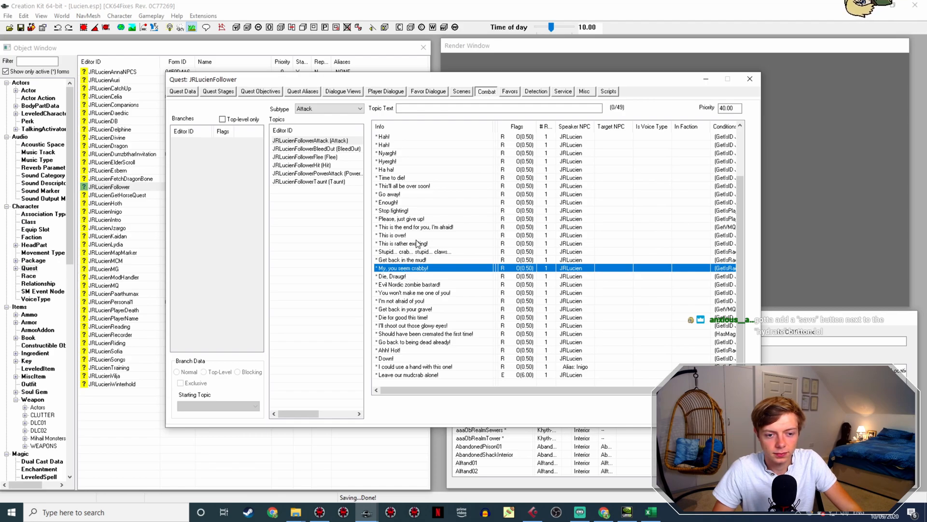
{"action": "left_click", "coordinate": [420, 252]}
{"action": "left_click", "coordinate": [425, 269]}
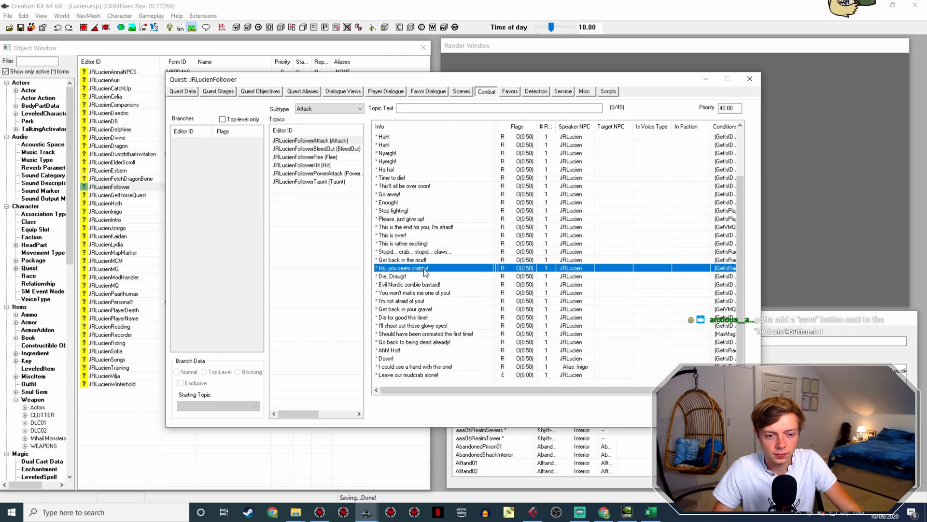
{"action": "right_click", "coordinate": [425, 269]}
{"action": "left_click", "coordinate": [459, 284]}
{"action": "double_click", "coordinate": [414, 268]}
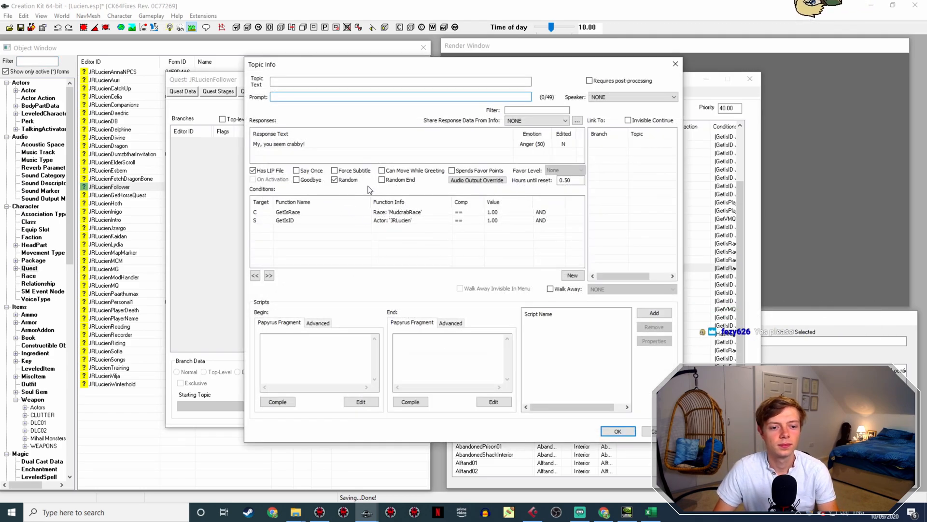
{"action": "left_click", "coordinate": [383, 180]}
Step: Change the copied line's GetIsRace condition from the mudcrab race to SprigganRace
{"action": "double_click", "coordinate": [396, 212]}
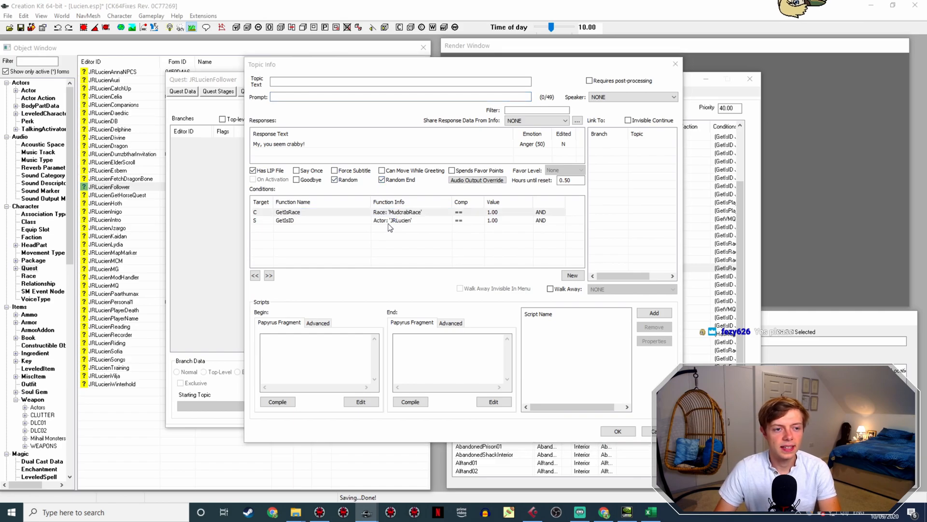
{"action": "left_click", "coordinate": [424, 250]}
{"action": "left_click", "coordinate": [416, 284]}
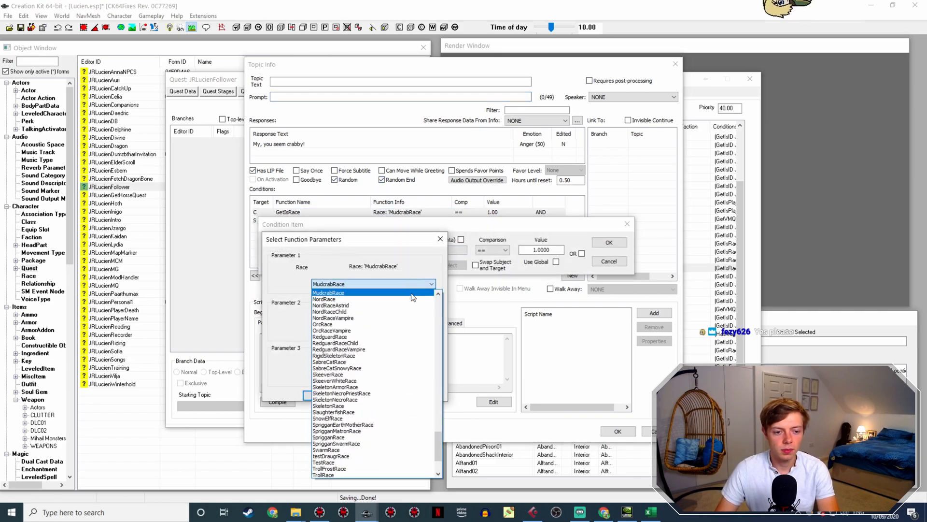
{"action": "key", "text": "s"}
{"action": "key", "text": "p"}
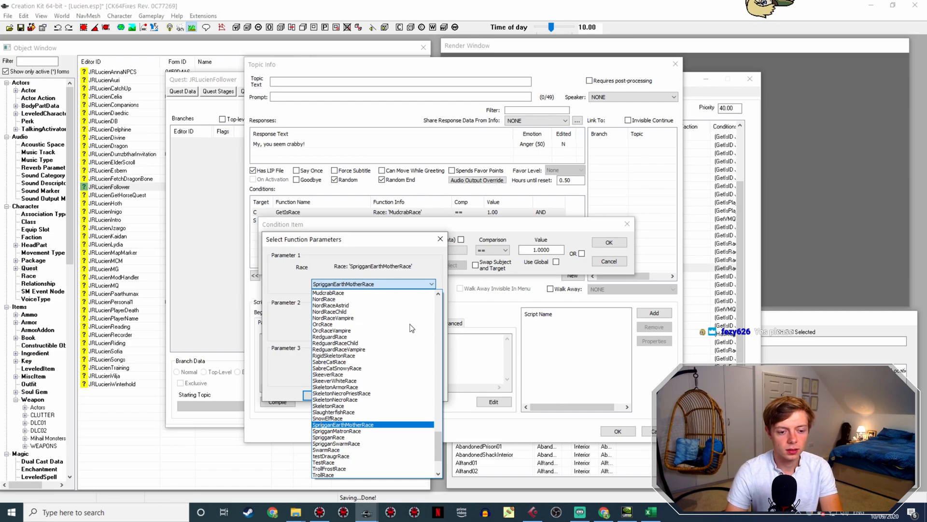
{"action": "key", "text": "Down"}
{"action": "key", "text": "Down"}
{"action": "key", "text": "Return"}
{"action": "key", "text": "Return"}
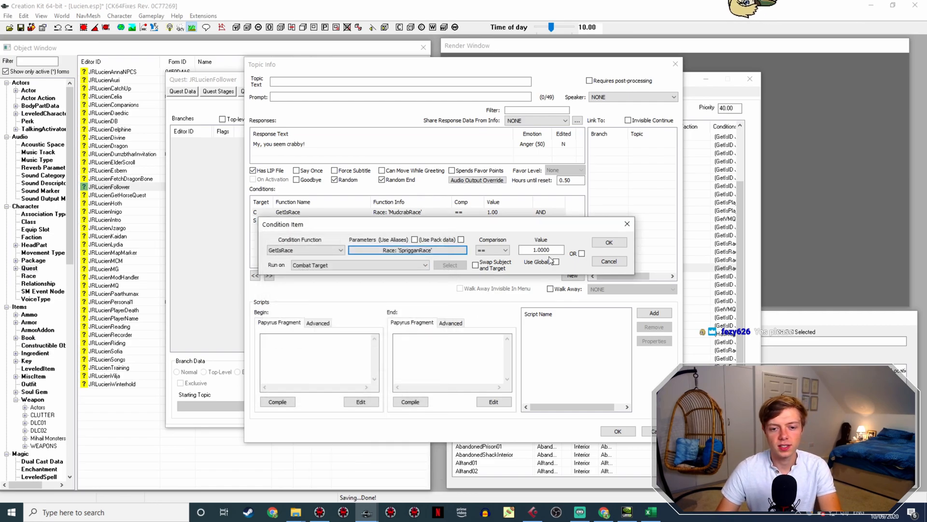
{"action": "left_click", "coordinate": [609, 243]}
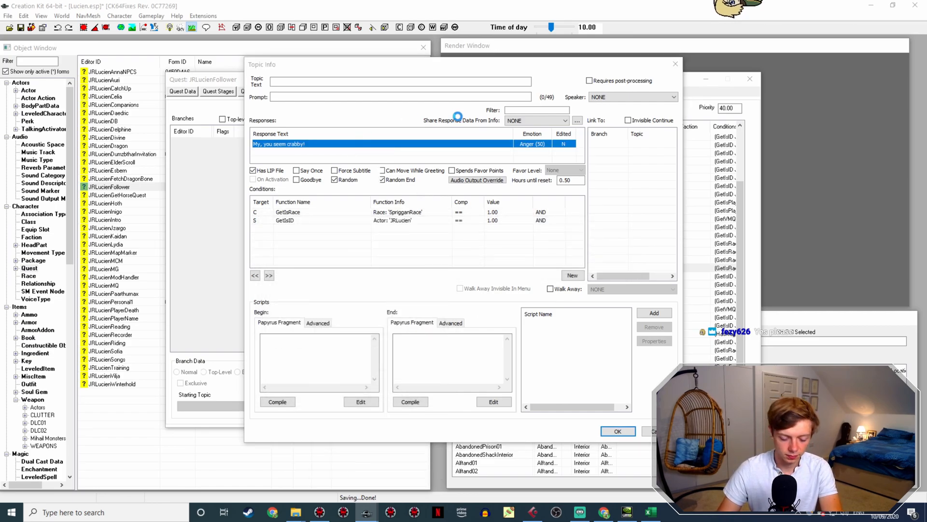
Step: Set the copied line's response text to "Buzz off!", move its GetIsID condition above GetIsRace, and accept the topic info
{"action": "type", "text": "bu"}
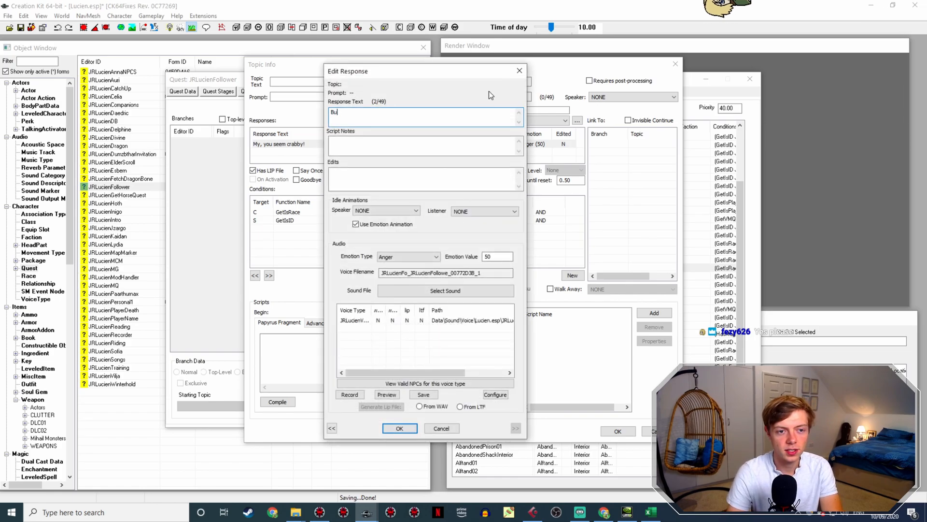
{"action": "type", "text": "zz off!"}
{"action": "key", "text": "Return"}
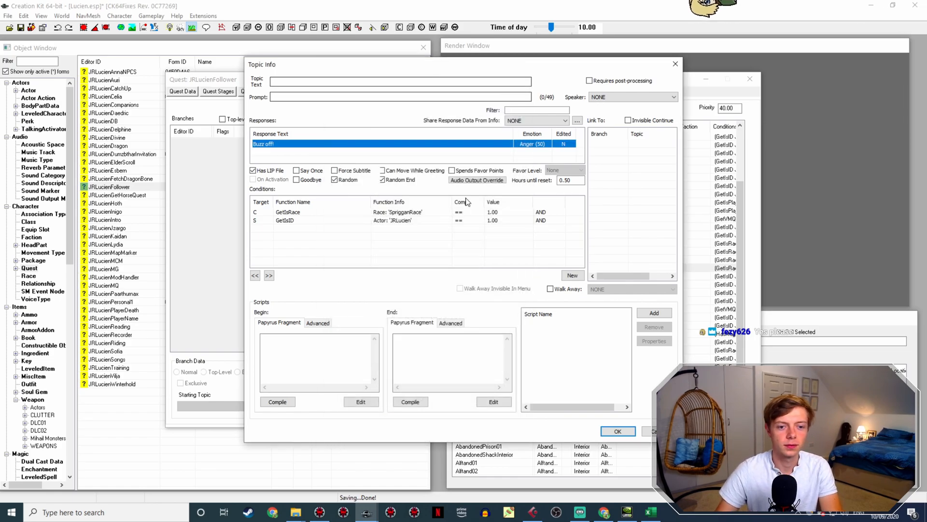
{"action": "left_click", "coordinate": [328, 221]}
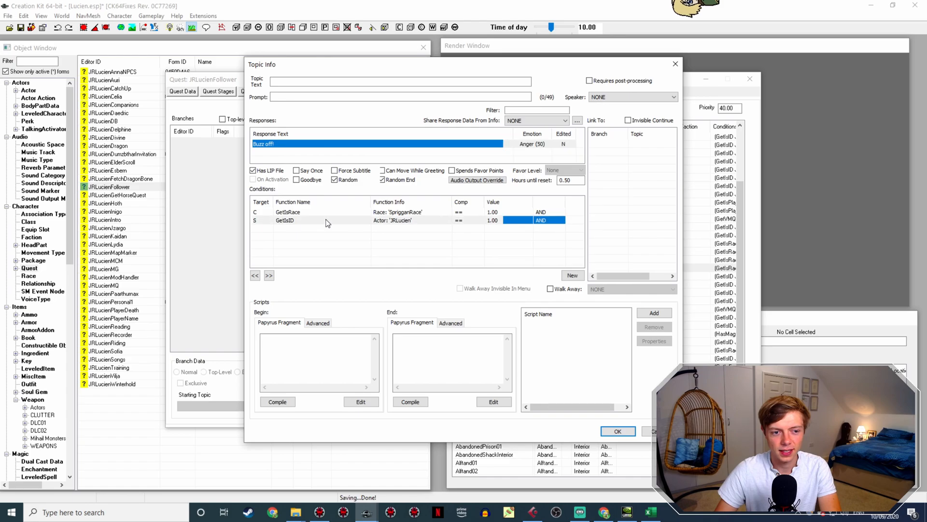
{"action": "key", "text": "Left"}
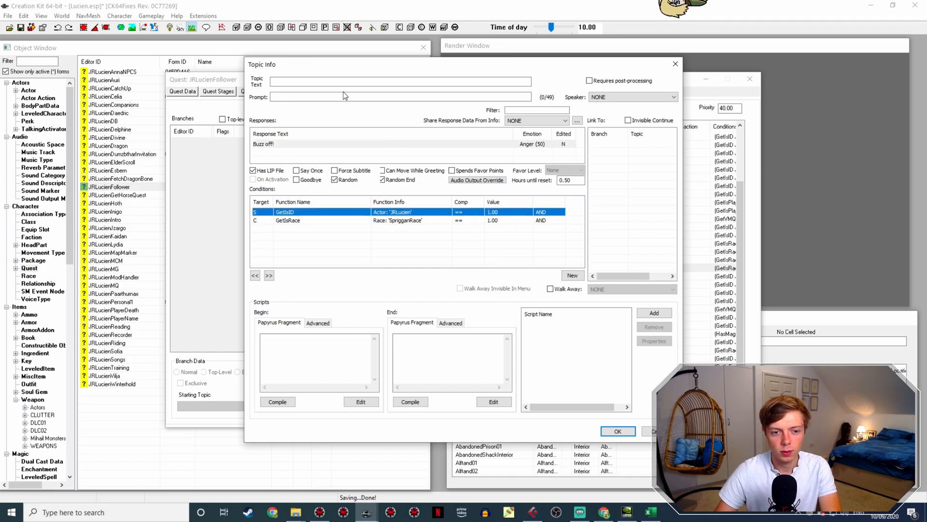
{"action": "left_click", "coordinate": [619, 431]}
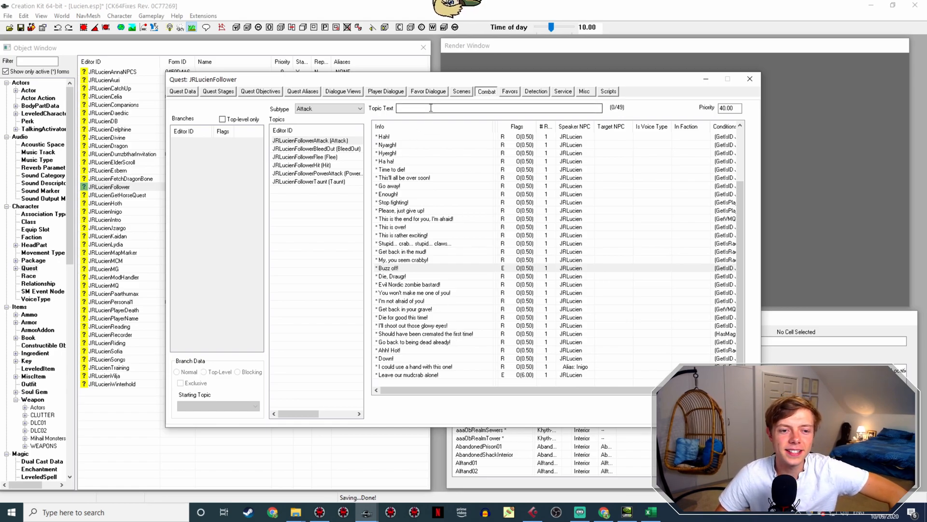
Step: Review the existing lines in the JRLucienFollowerTaunt and JRLucienFollowerHit topics
{"action": "left_click", "coordinate": [332, 182]}
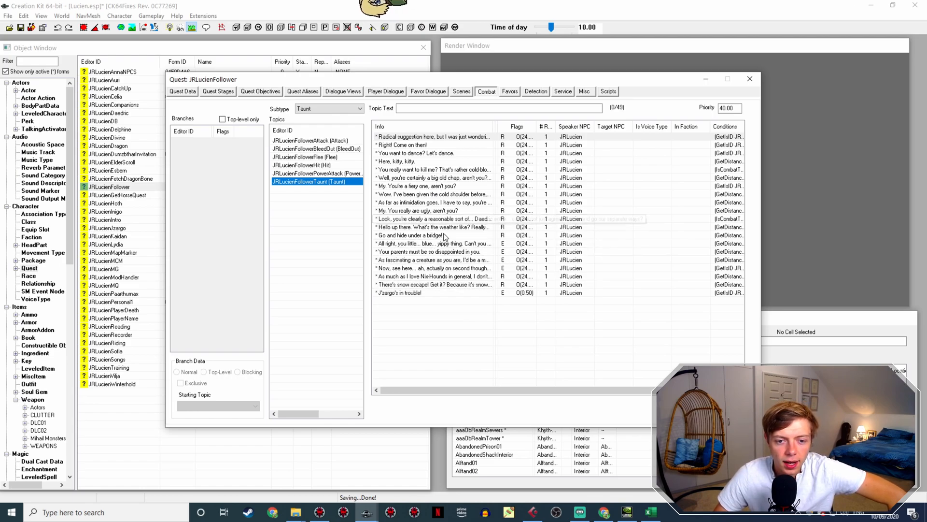
{"action": "right_click", "coordinate": [446, 269]}
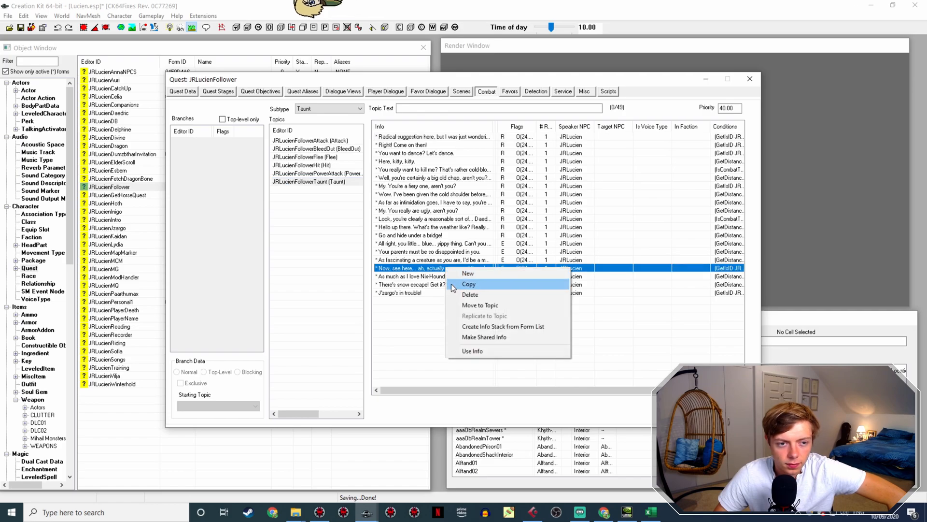
{"action": "left_click", "coordinate": [317, 165]}
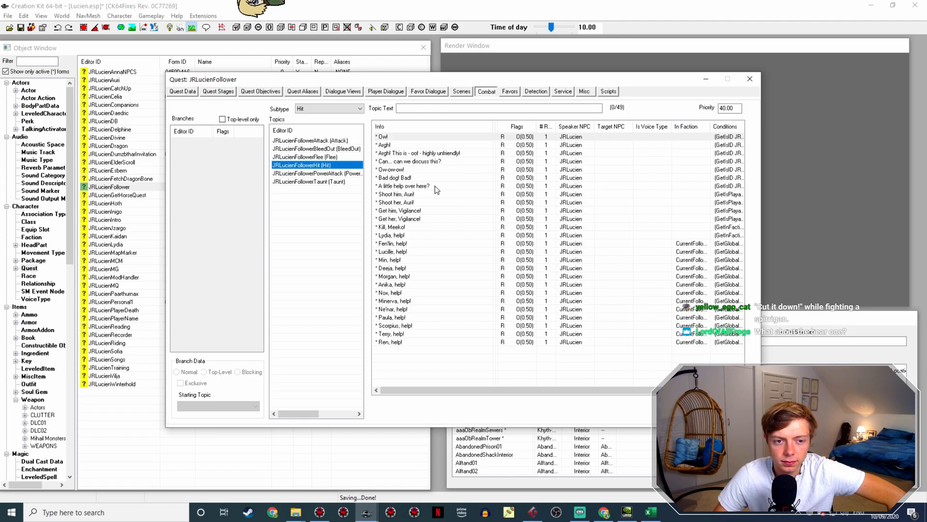
{"action": "right_click", "coordinate": [434, 137]}
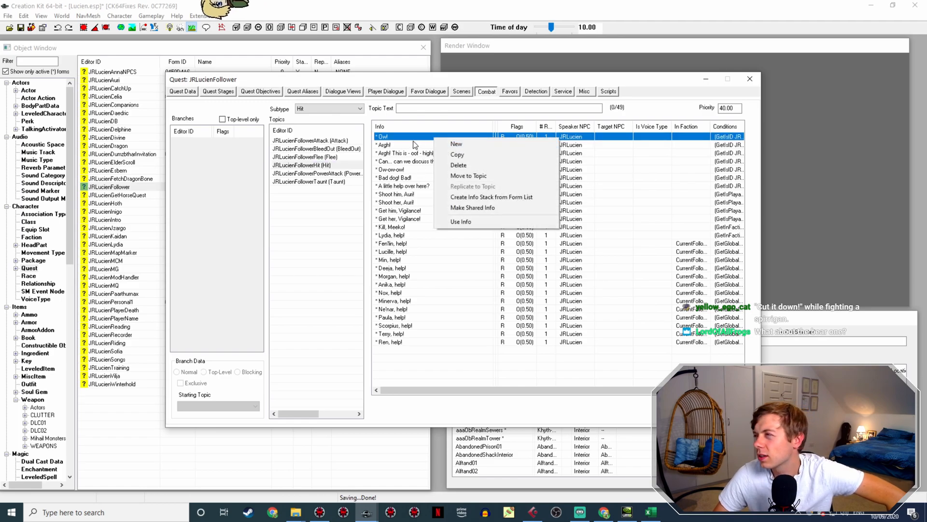
{"action": "left_click", "coordinate": [309, 181]}
{"action": "left_click", "coordinate": [310, 181]}
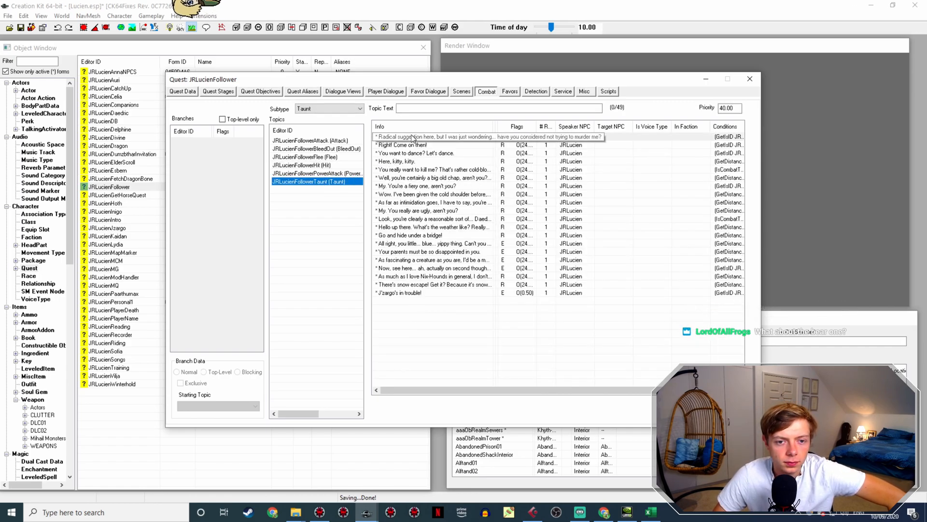
{"action": "left_click", "coordinate": [343, 165]}
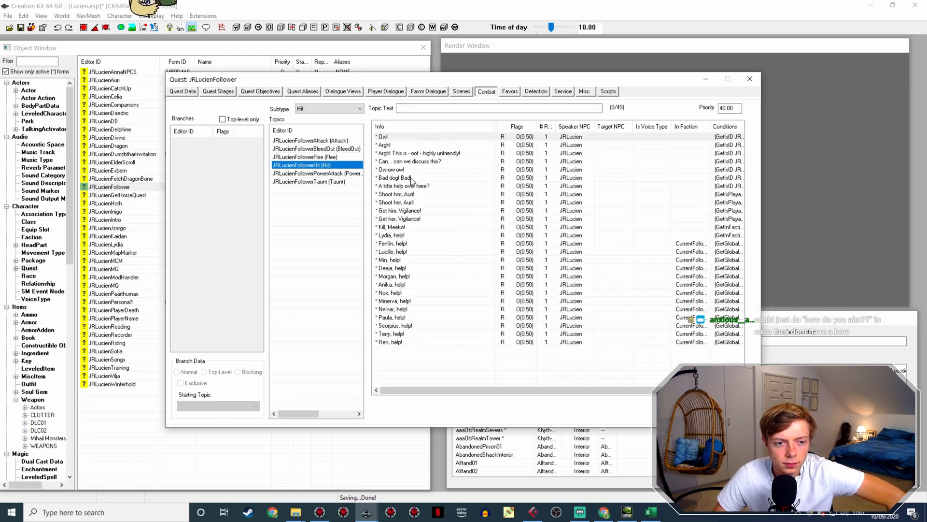
{"action": "left_click", "coordinate": [328, 182]}
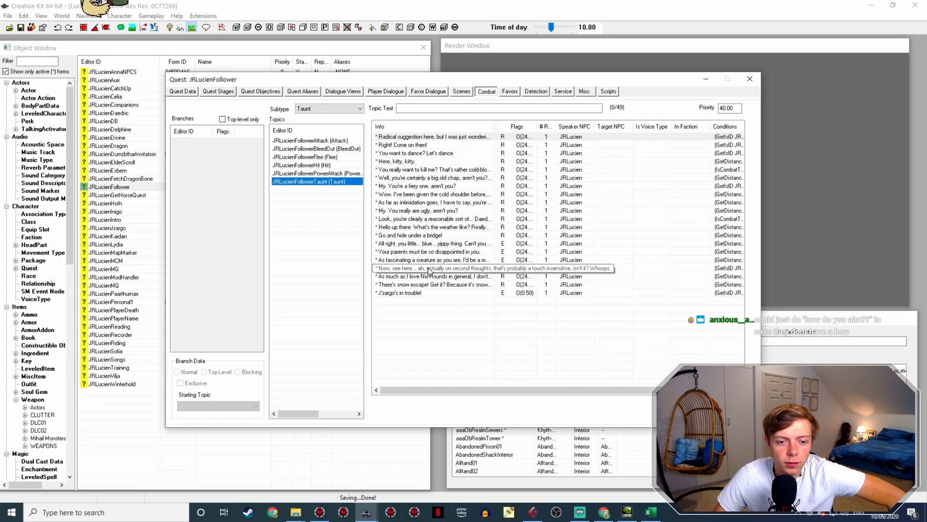
Step: Duplicate the Taunt line starting "Now, see here... ah, actually on second thoughts" and open the copy
{"action": "right_click", "coordinate": [428, 268]}
{"action": "left_click", "coordinate": [446, 285]}
{"action": "double_click", "coordinate": [422, 276]}
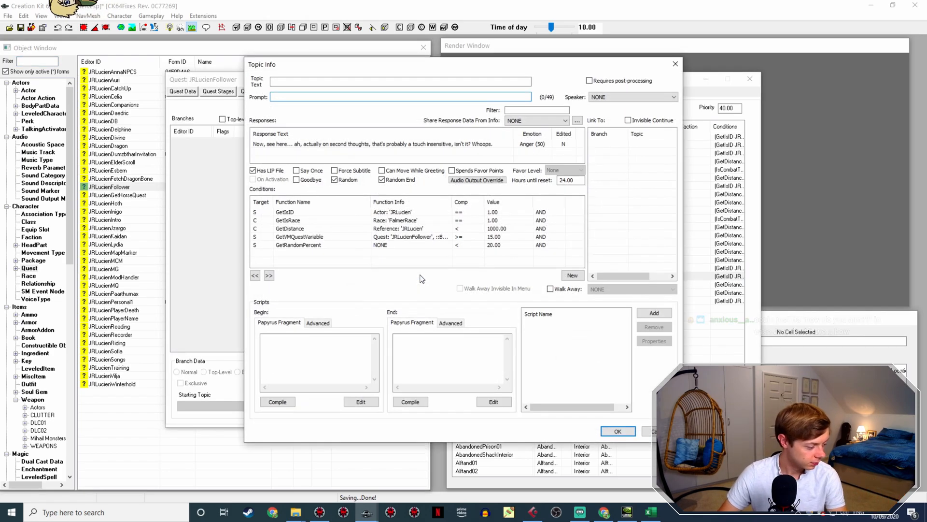
Step: Set the copied taunt's response to "For someone with no eyes, you're an awfully good shot." with the Neutral emotion
{"action": "double_click", "coordinate": [366, 144]}
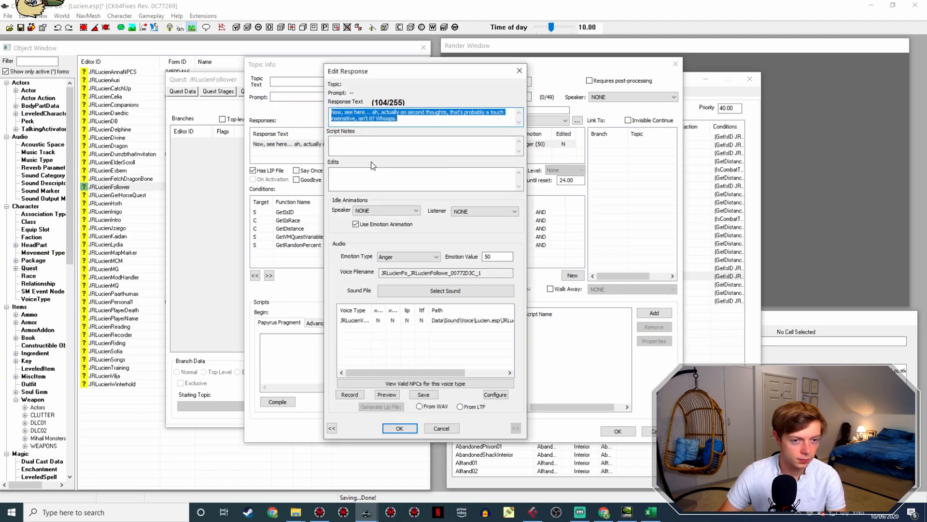
{"action": "type", "text": "Fo"}
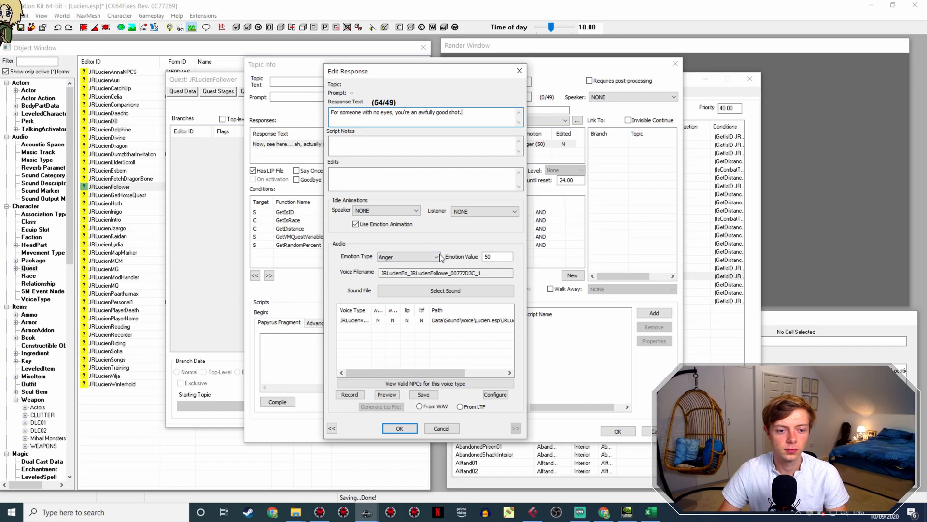
{"action": "left_click", "coordinate": [408, 257]}
{"action": "left_click", "coordinate": [401, 265]}
{"action": "left_click", "coordinate": [397, 428]}
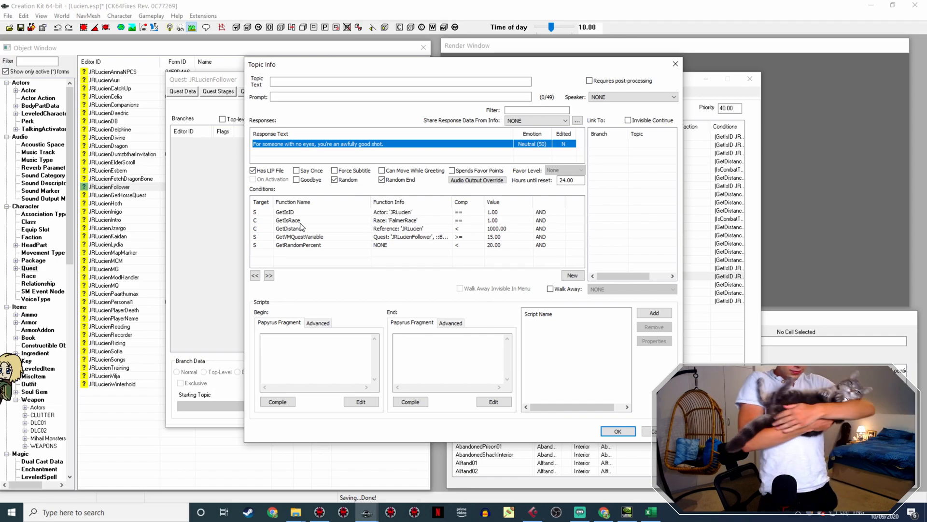
{"action": "left_click", "coordinate": [582, 513]}
{"action": "left_click", "coordinate": [91, 404]}
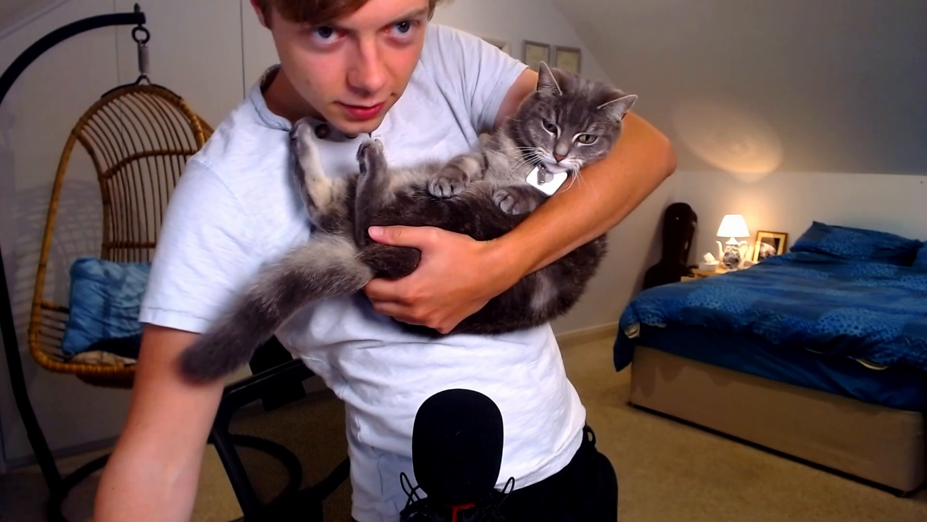
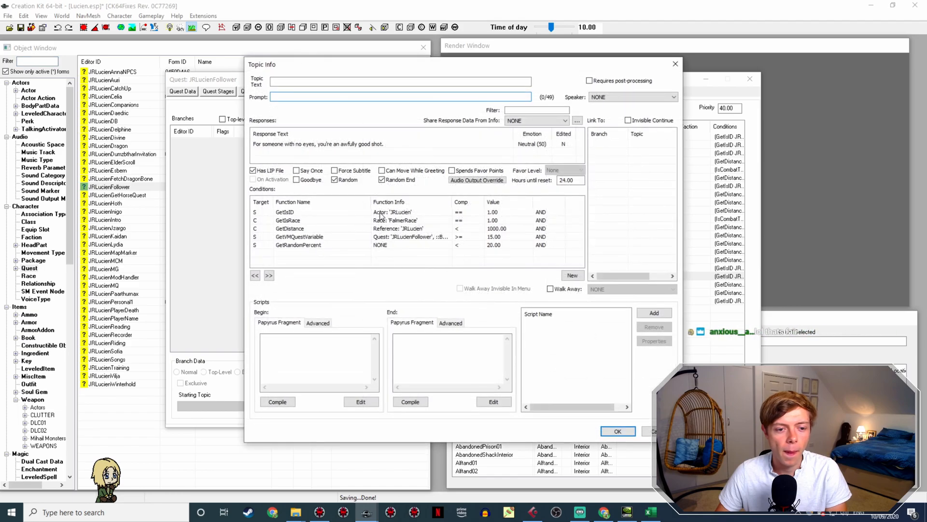
Step: Start a new condition on the taunt line and set its function to GetEquippedItemType
{"action": "right_click", "coordinate": [344, 257]}
{"action": "left_click", "coordinate": [360, 264]}
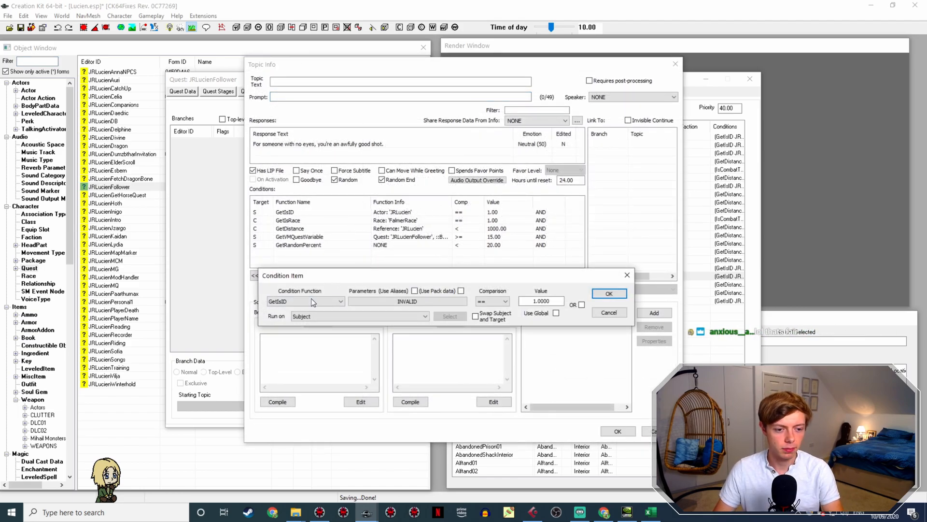
{"action": "left_click", "coordinate": [311, 299]}
{"action": "type", "text": "gete"}
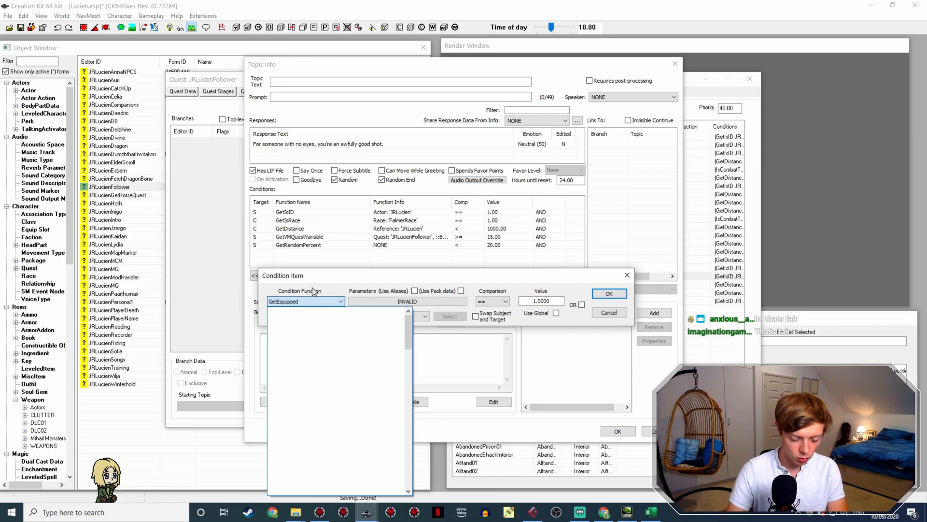
{"action": "key", "text": "Down"}
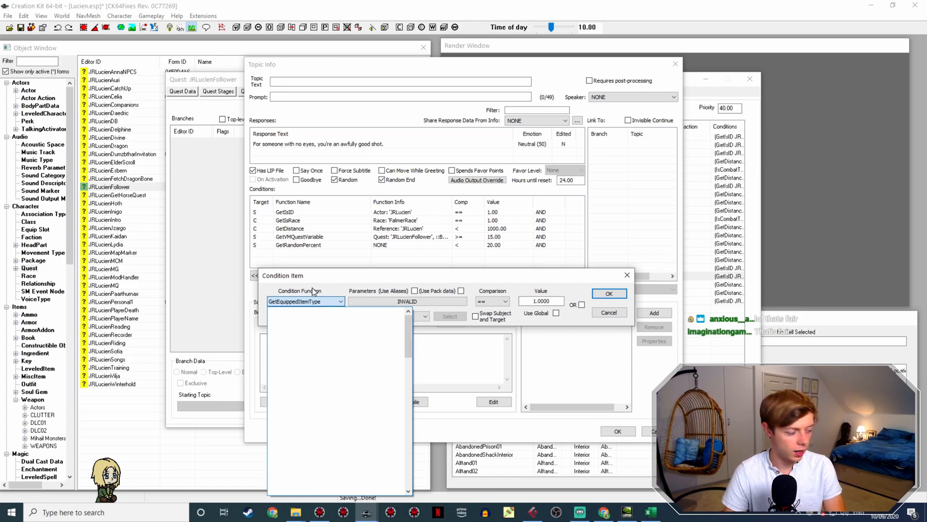
{"action": "key", "text": "Return"}
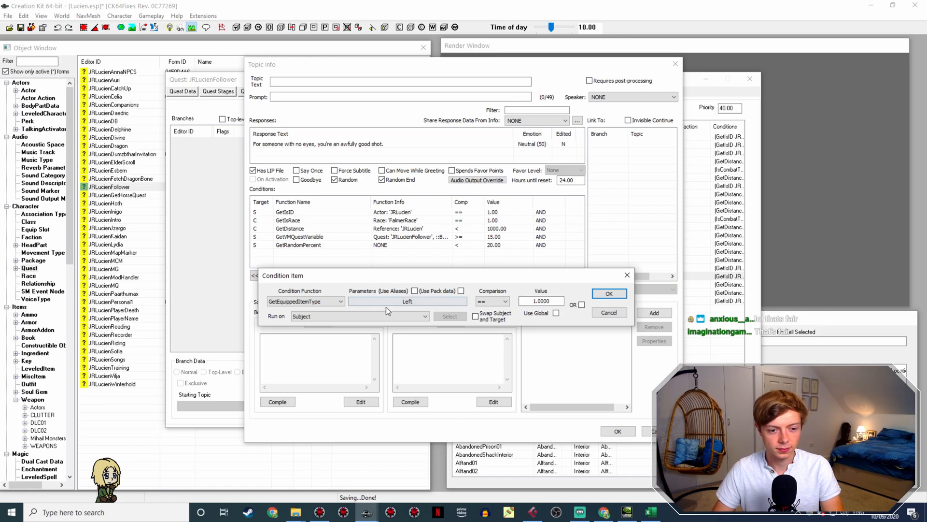
{"action": "left_click", "coordinate": [314, 301]}
{"action": "scroll", "coordinate": [331, 323], "scroll_direction": "up", "scroll_amount": 1}
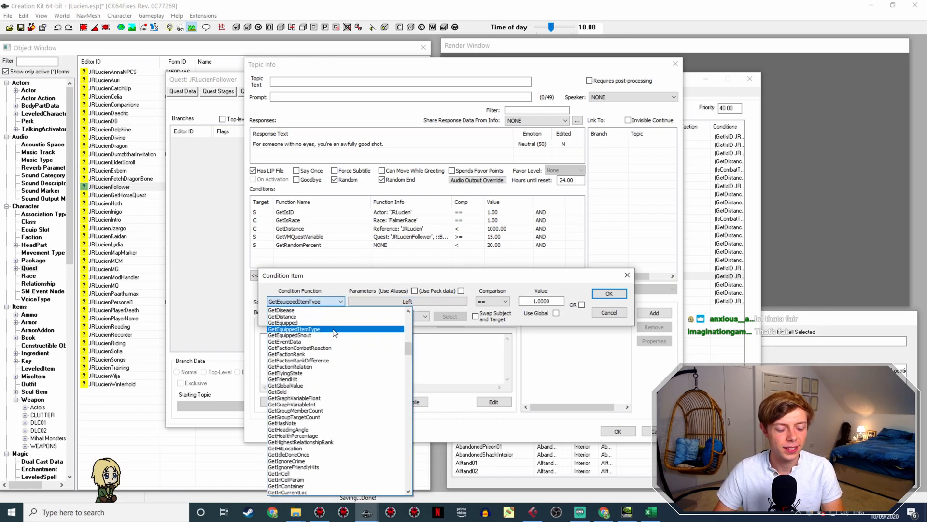
{"action": "left_click", "coordinate": [335, 329]}
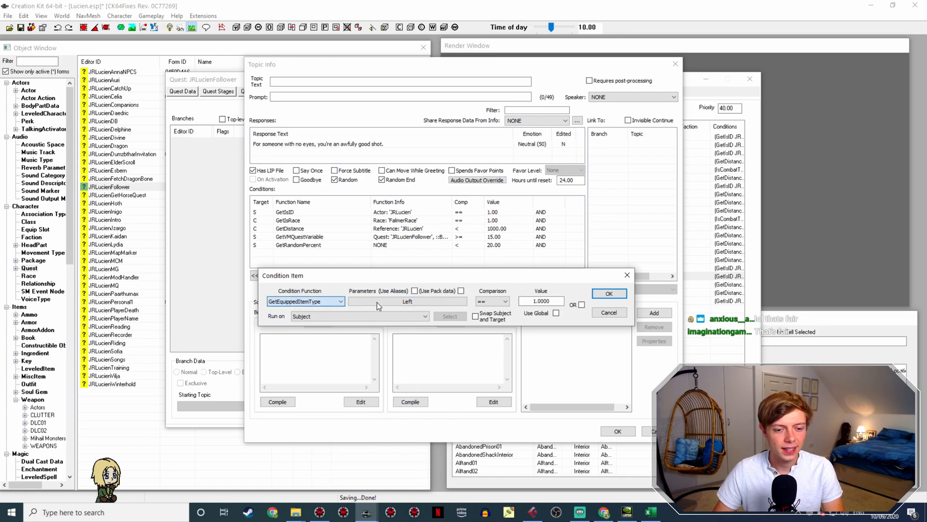
{"action": "left_click", "coordinate": [331, 305]}
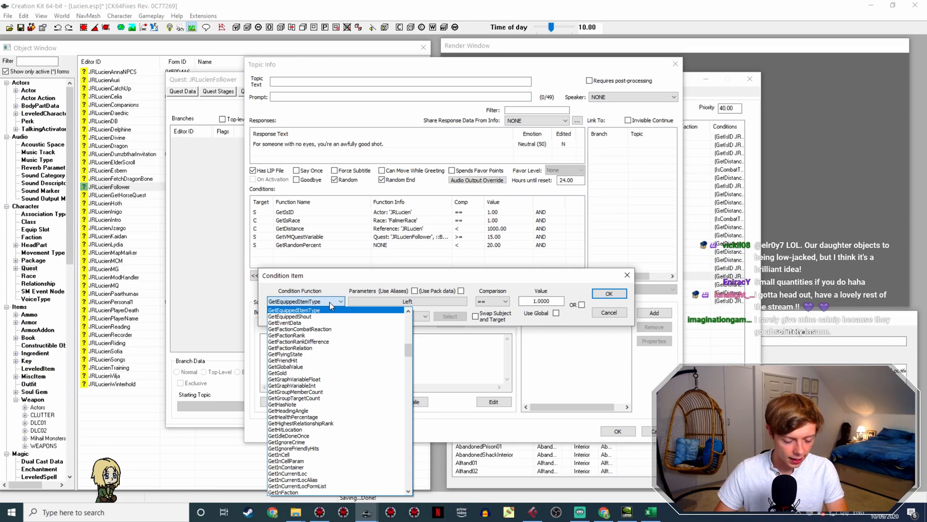
Step: Switch to Chrome and bring up the Creation Kit wiki's Condition Functions page
{"action": "left_click", "coordinate": [604, 512]}
{"action": "left_click", "coordinate": [421, 16]}
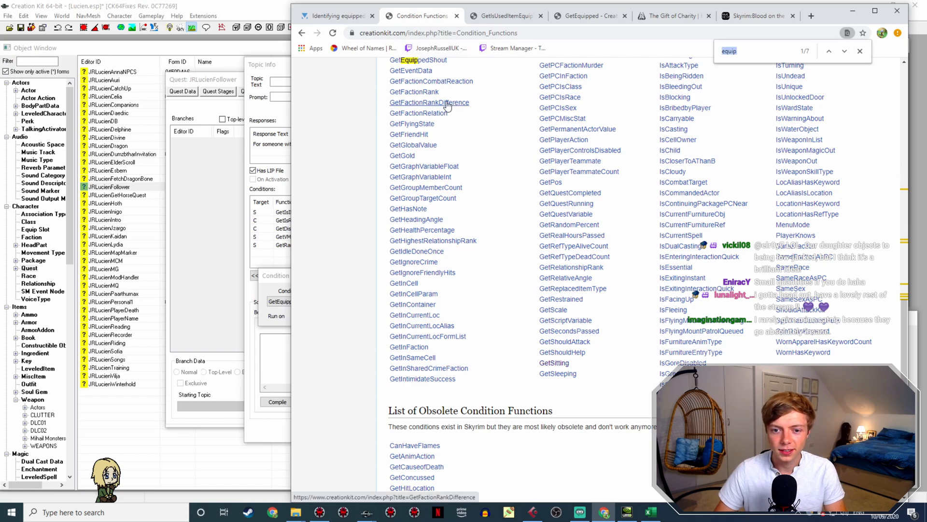
Step: Search the wiki's condition functions list for "weapon" and go through the matching functions
{"action": "type", "text": "weapon"}
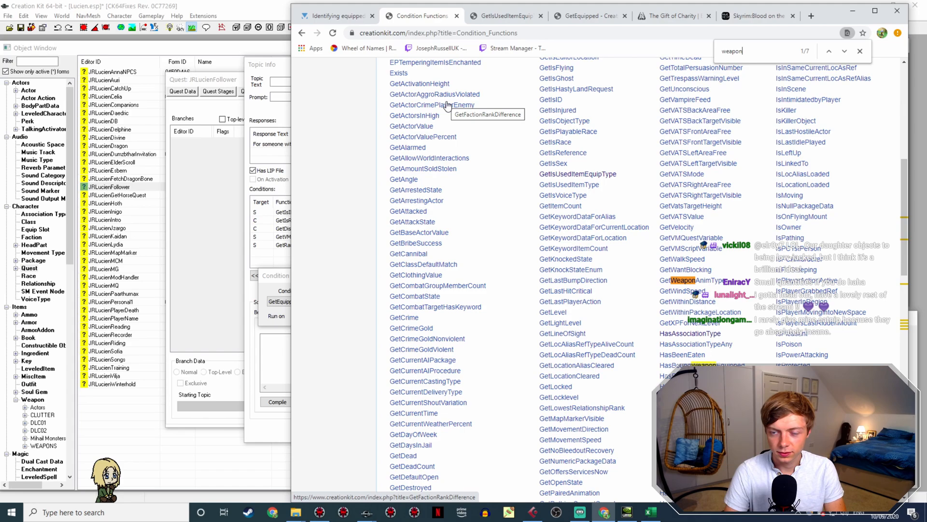
{"action": "key", "text": "Return"}
{"action": "key", "text": "Return"}
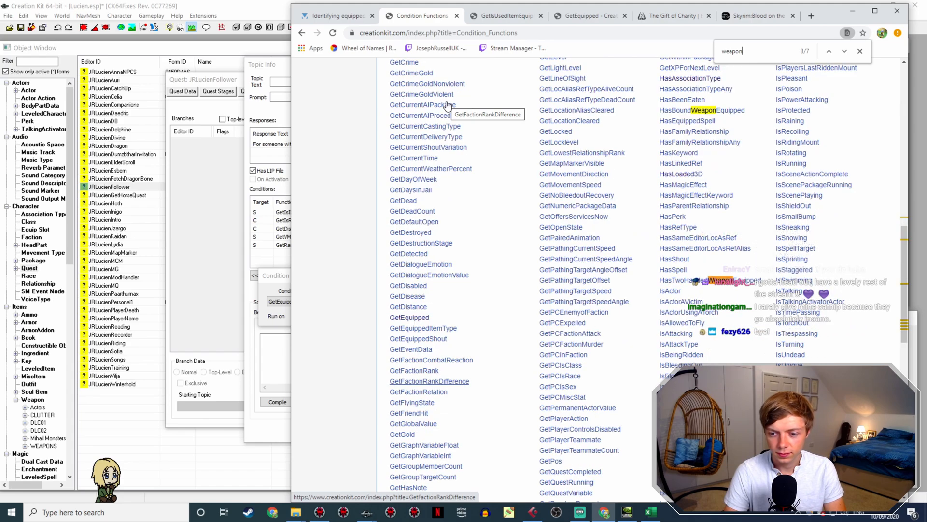
{"action": "key", "text": "Return"}
{"action": "key", "text": "Return"}
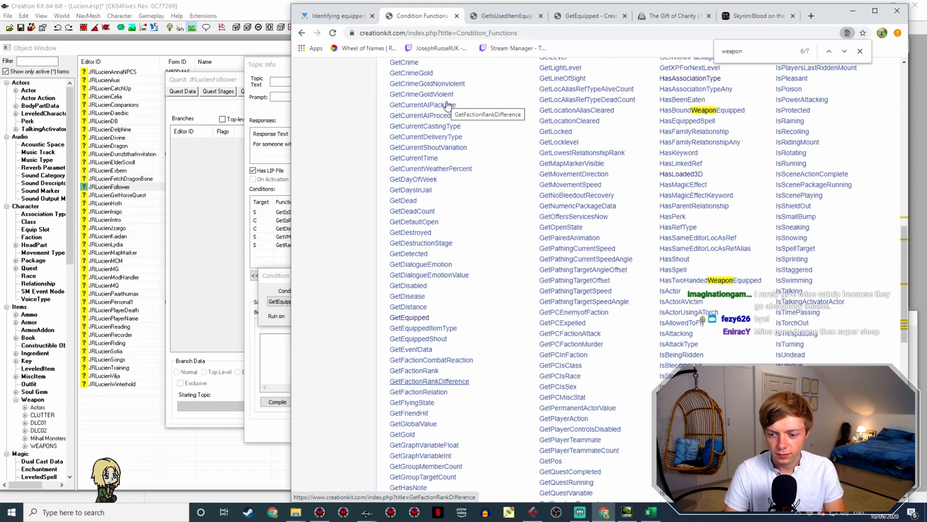
{"action": "key", "text": "Return"}
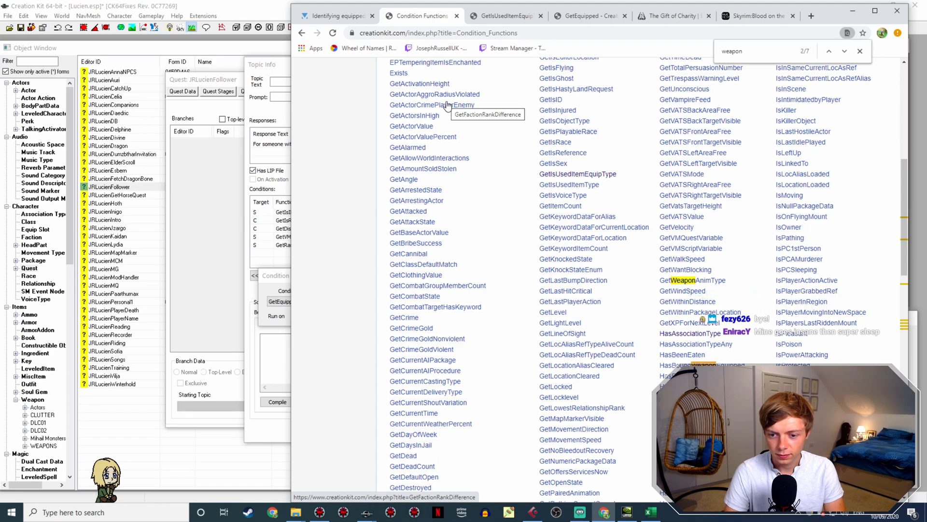
{"action": "key", "text": "Return"}
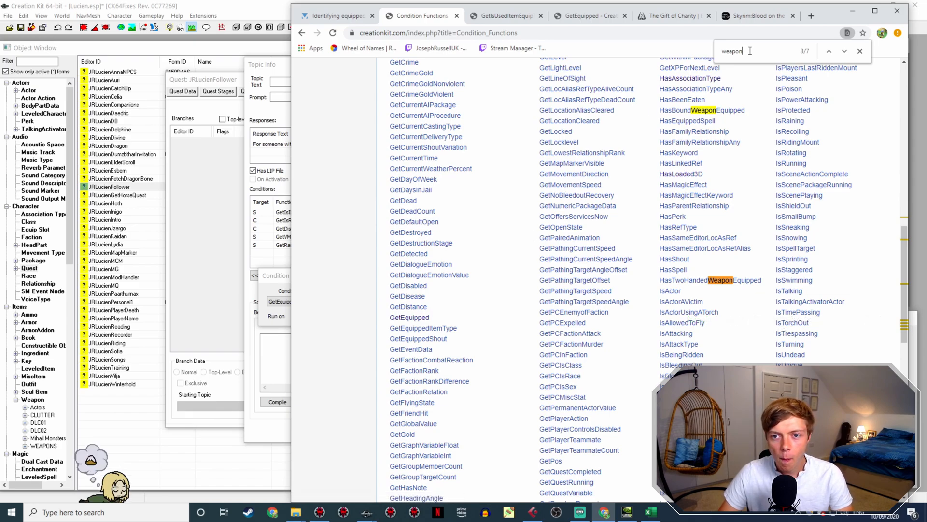
Step: Search the condition functions list for "equipped" and look over the matches for a suitable function
{"action": "type", "text": "equ"}
{"action": "key", "text": "BackSpace"}
{"action": "key", "text": "BackSpace"}
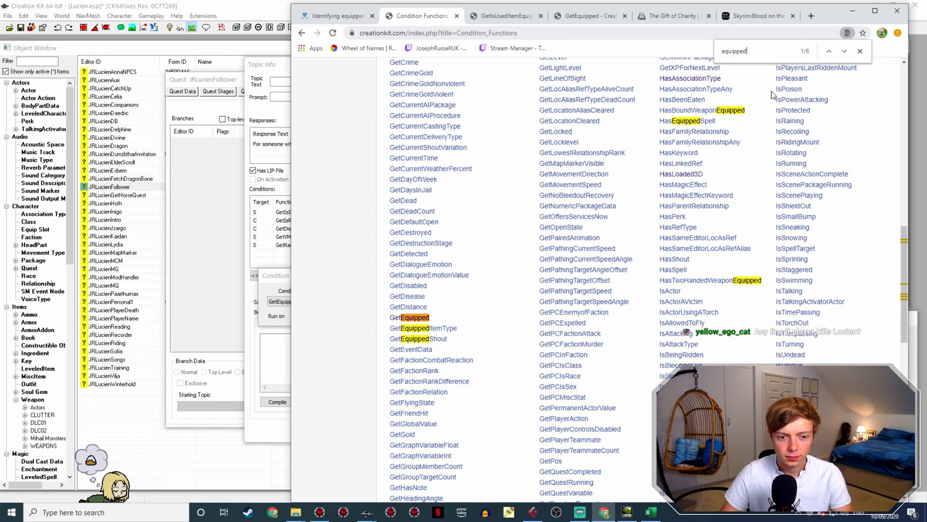
{"action": "scroll", "coordinate": [747, 235], "scroll_direction": "down", "scroll_amount": 7}
{"action": "scroll", "coordinate": [739, 225], "scroll_direction": "up", "scroll_amount": 15}
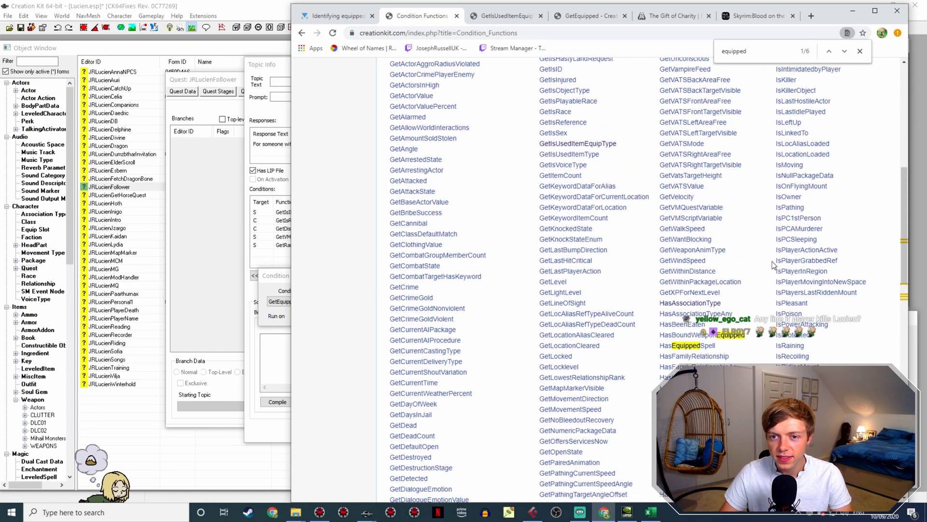
{"action": "scroll", "coordinate": [773, 265], "scroll_direction": "up", "scroll_amount": 3}
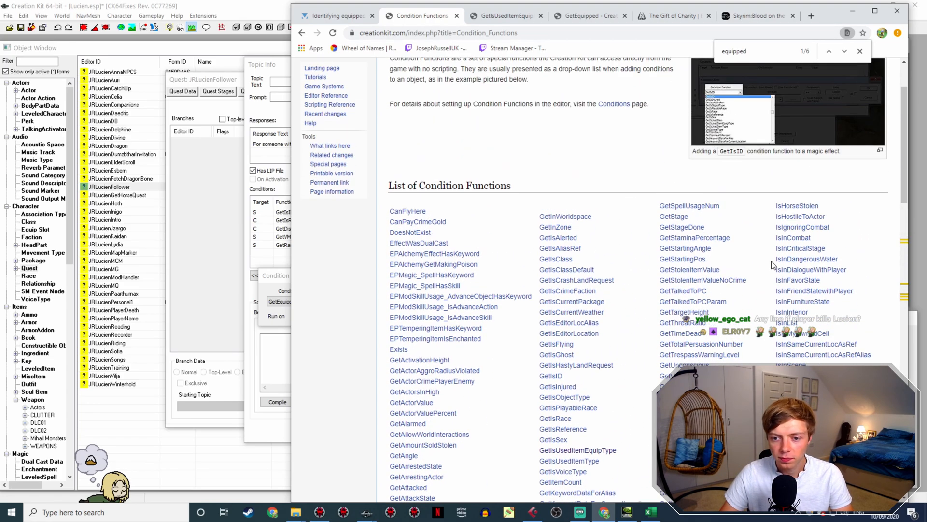
{"action": "scroll", "coordinate": [772, 264], "scroll_direction": "down", "scroll_amount": 9}
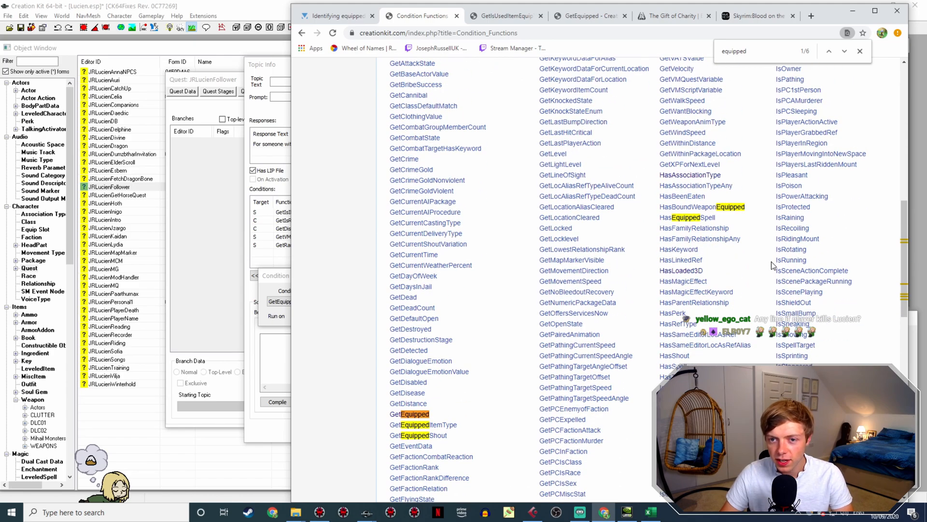
Step: Read the GetWeaponAnimType page's description and return values, and go back to the condition functions list
{"action": "left_click", "coordinate": [710, 123]}
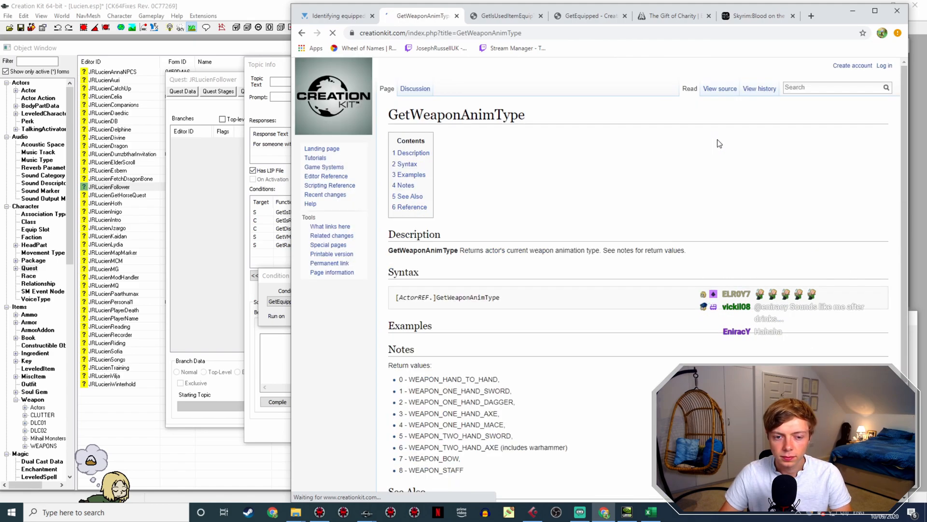
{"action": "scroll", "coordinate": [719, 143], "scroll_direction": "down", "scroll_amount": 3}
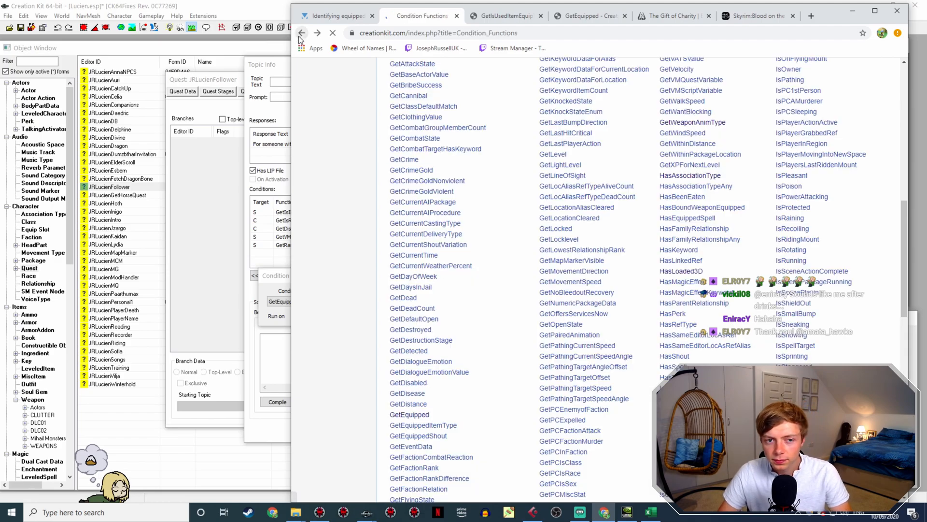
{"action": "scroll", "coordinate": [697, 337], "scroll_direction": "down", "scroll_amount": 4}
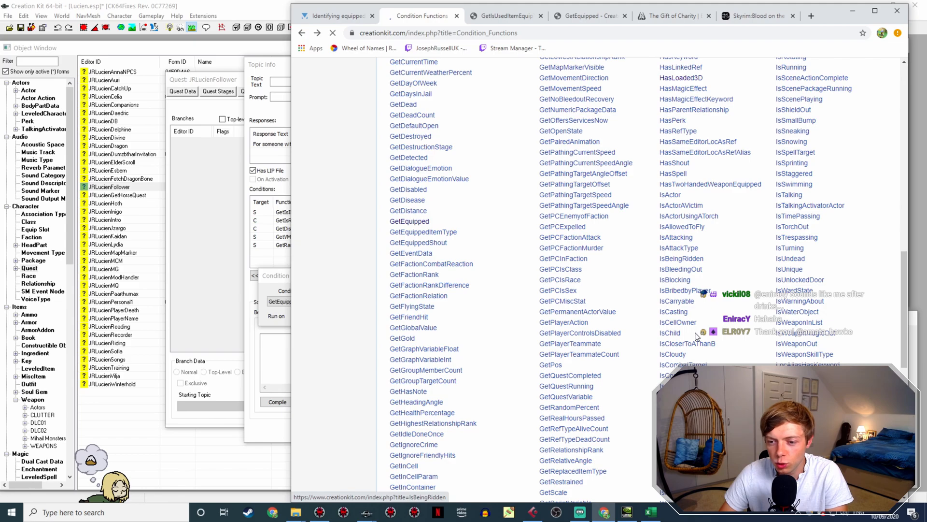
Step: Switch back to the Creation Kit, accept the GetEquippedItemType condition on the taunt line and close its topic info
{"action": "left_click", "coordinate": [265, 312]}
{"action": "left_click", "coordinate": [620, 297]}
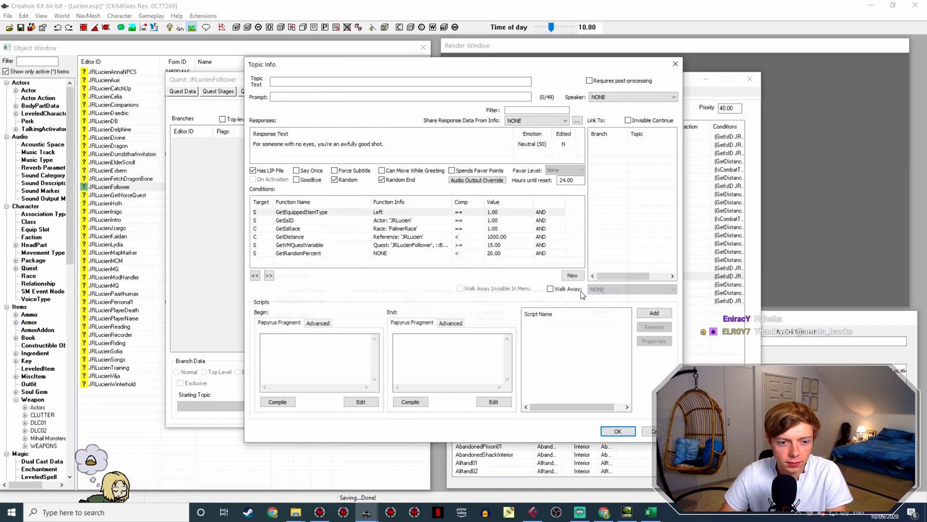
{"action": "left_click", "coordinate": [613, 431]}
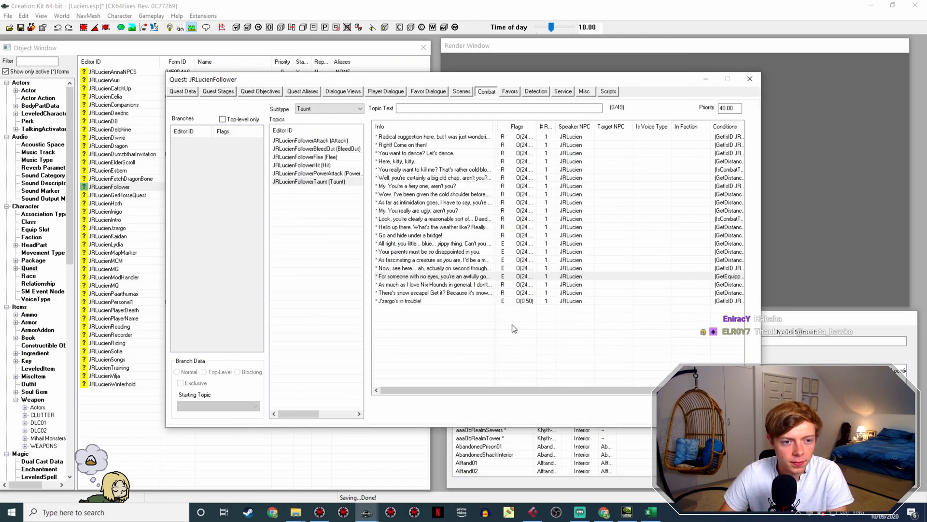
Step: Look through the combat topics for a line with equipped-item conditions and open the Hit line "Shoot him, Auri!"
{"action": "left_click", "coordinate": [323, 165]}
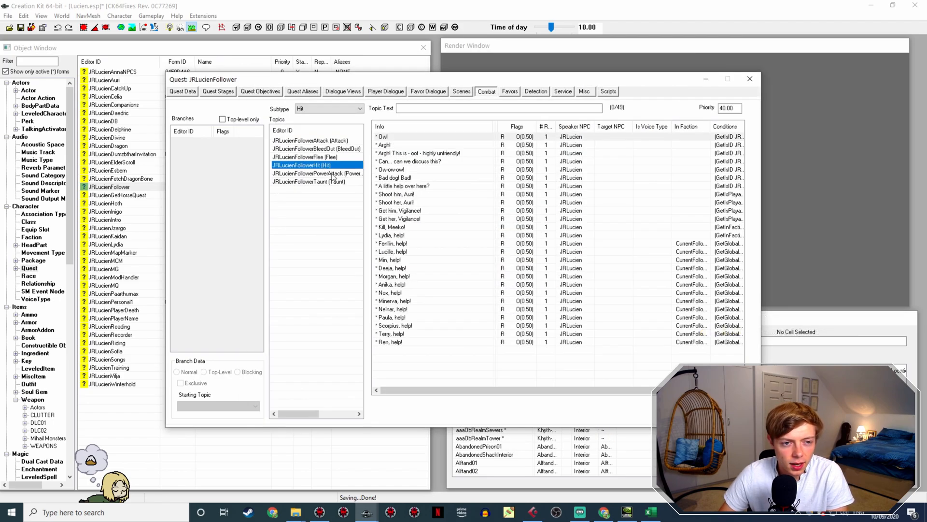
{"action": "left_click", "coordinate": [333, 174]}
{"action": "left_click", "coordinate": [332, 141]}
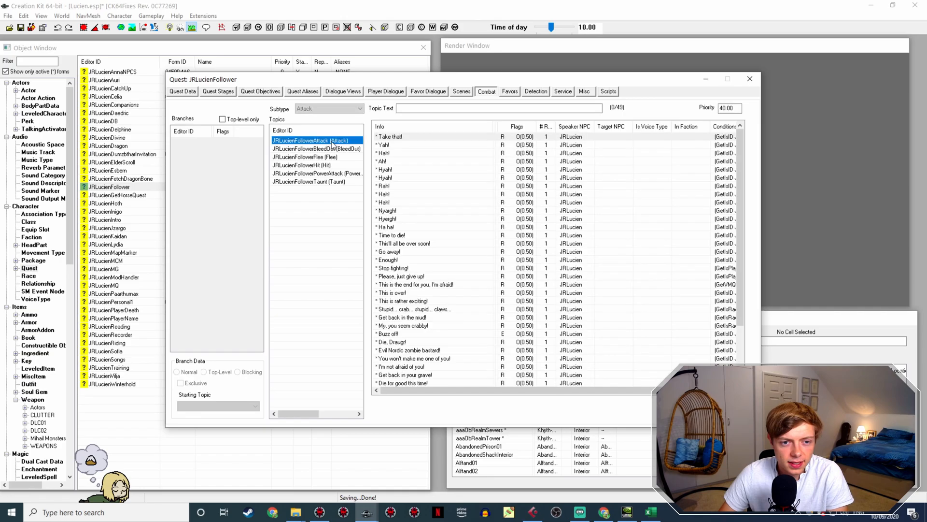
{"action": "scroll", "coordinate": [448, 258], "scroll_direction": "down", "scroll_amount": 3}
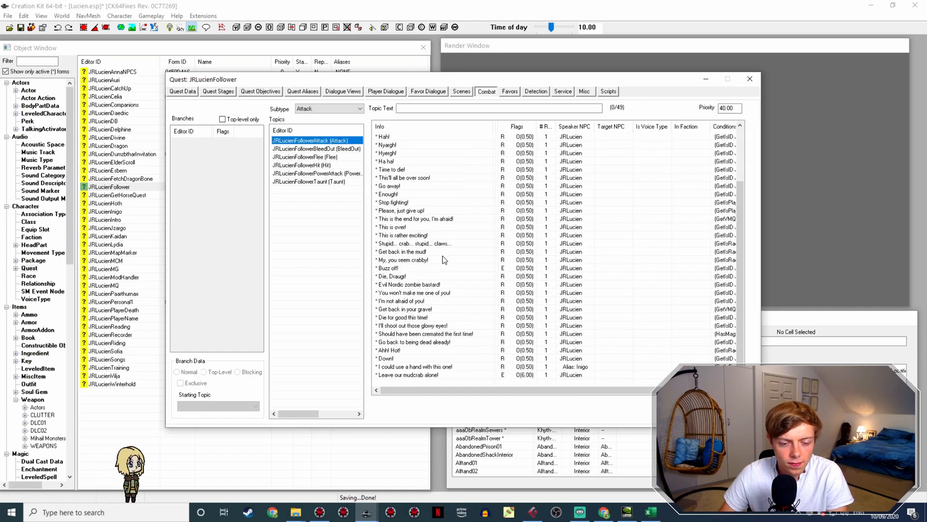
{"action": "left_click", "coordinate": [332, 182]}
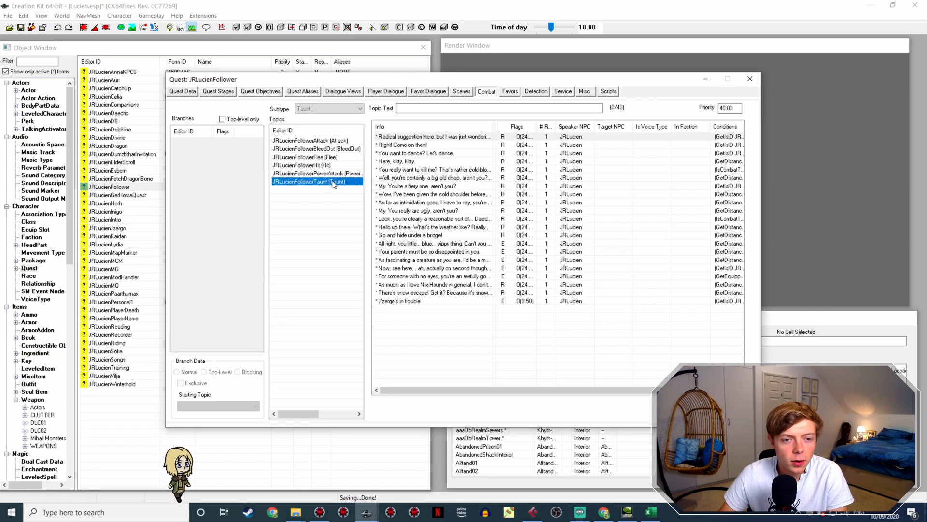
{"action": "left_click", "coordinate": [335, 165]}
{"action": "double_click", "coordinate": [409, 194]}
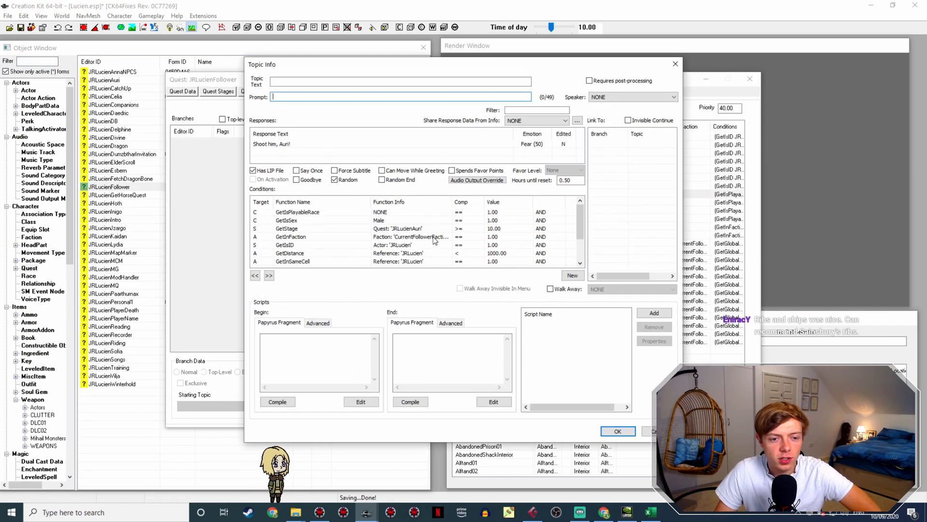
{"action": "scroll", "coordinate": [377, 235], "scroll_direction": "down", "scroll_amount": 2}
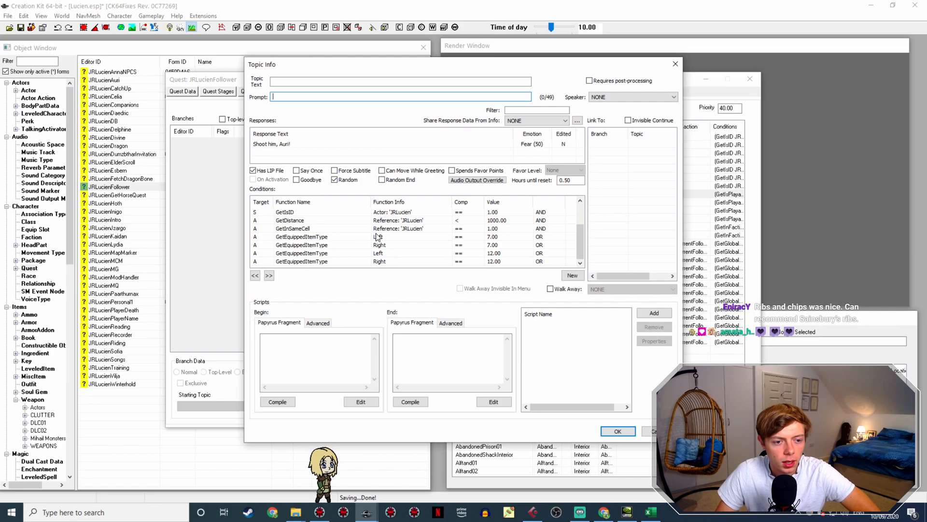
Step: Copy the GetEquippedItemType Left == 7.00 condition from the "Shoot him, Auri!" line and close that line
{"action": "left_click", "coordinate": [385, 237]}
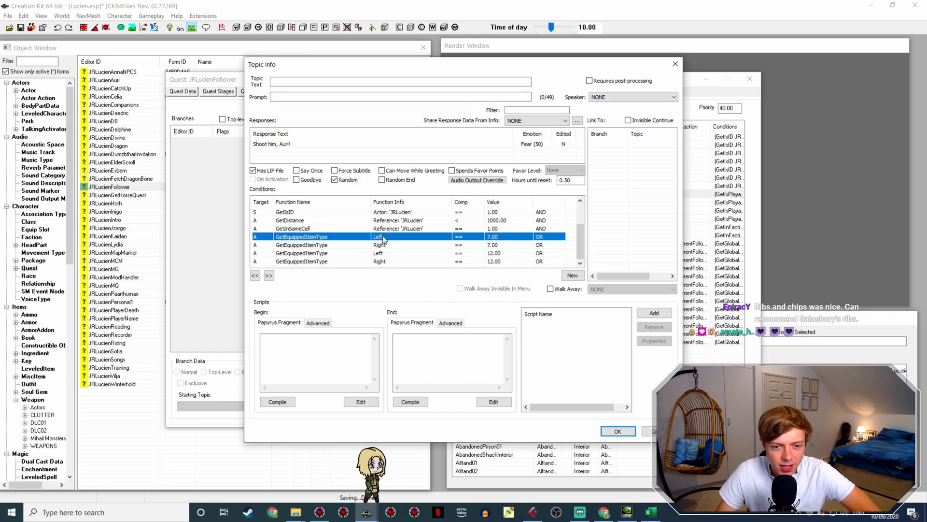
{"action": "left_click", "coordinate": [417, 261]}
{"action": "left_click", "coordinate": [417, 245]}
{"action": "left_click", "coordinate": [416, 237]}
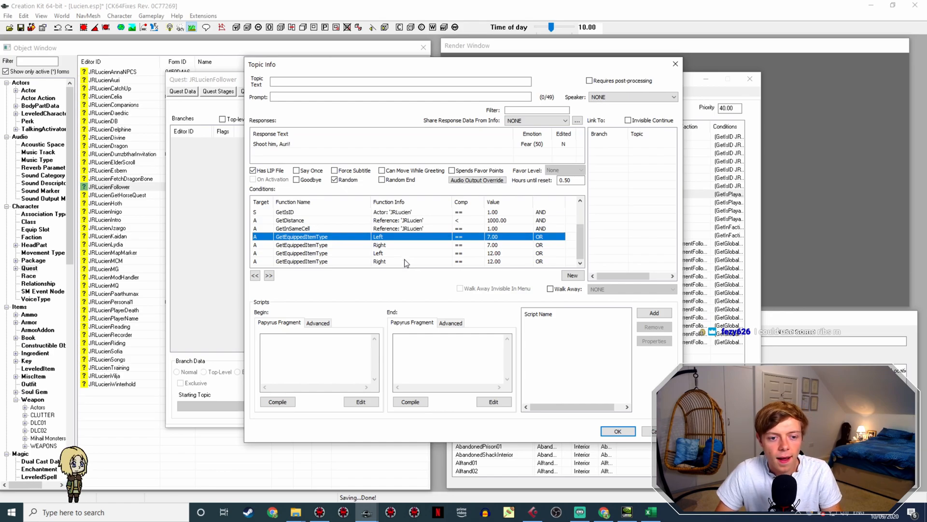
{"action": "scroll", "coordinate": [408, 237], "scroll_direction": "up", "scroll_amount": 2}
{"action": "scroll", "coordinate": [408, 236], "scroll_direction": "down", "scroll_amount": 2}
{"action": "right_click", "coordinate": [405, 238]}
{"action": "left_click", "coordinate": [427, 274]}
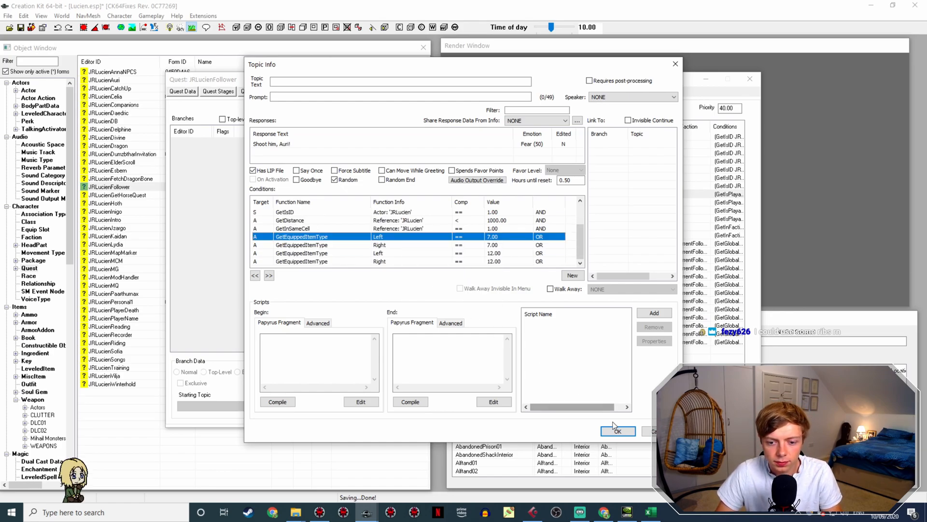
{"action": "left_click", "coordinate": [617, 430]}
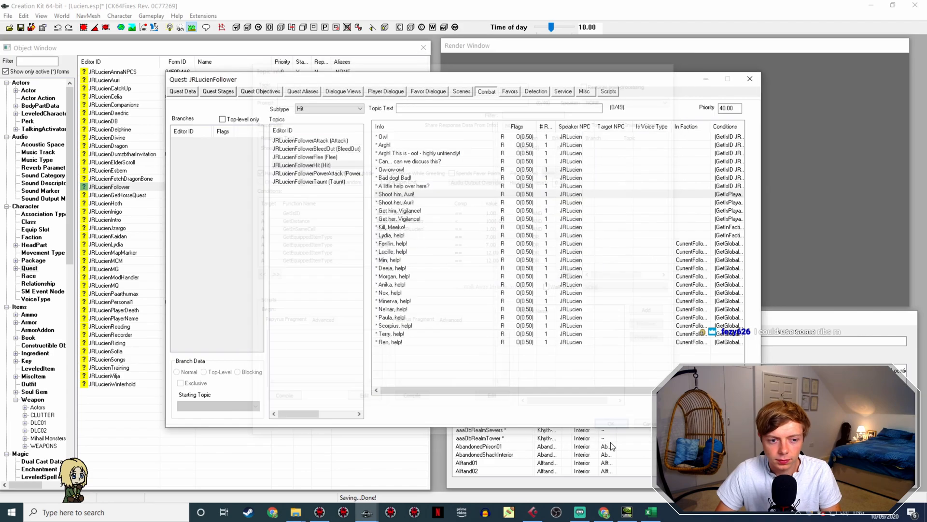
Step: Paste the copied condition into the taunt line "For someone with no eyes..." and move it just above GetRandomPercent
{"action": "left_click", "coordinate": [340, 184]}
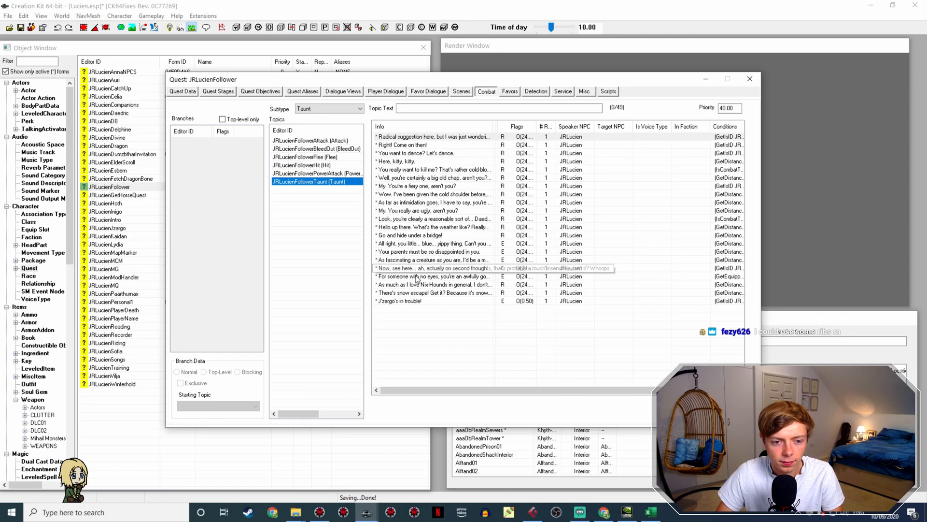
{"action": "double_click", "coordinate": [420, 276]}
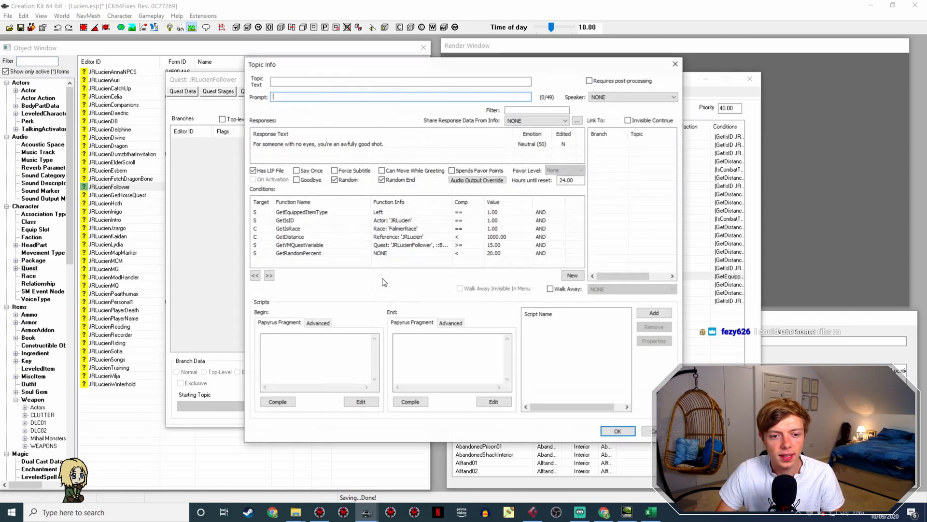
{"action": "right_click", "coordinate": [327, 260]}
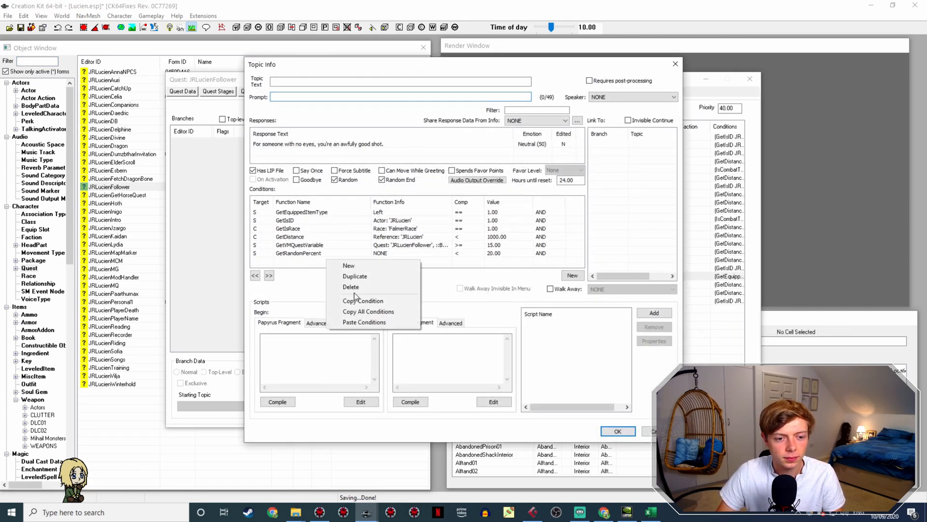
{"action": "left_click", "coordinate": [369, 323]}
{"action": "left_click_drag", "start_coordinate": [333, 213], "coordinate": [333, 240]}
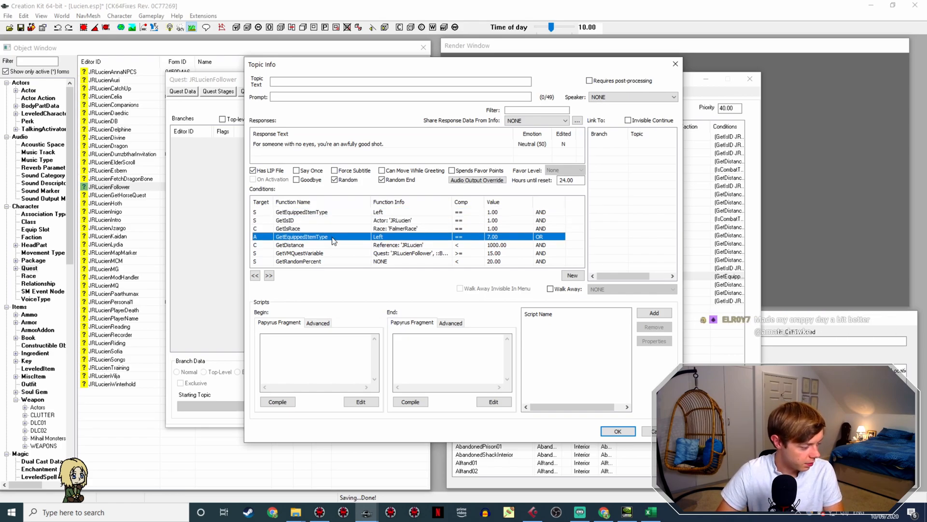
{"action": "key", "text": "Right"}
{"action": "key", "text": "Right"}
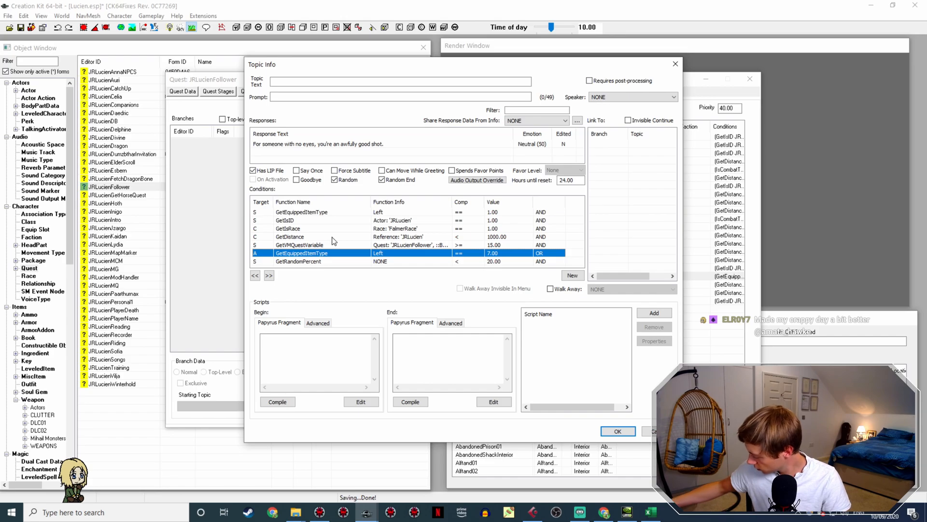
Step: Duplicate the pasted GetEquippedItemType condition and set the copy to Right, running on Combat Target
{"action": "right_click", "coordinate": [427, 257]}
{"action": "left_click", "coordinate": [463, 266]}
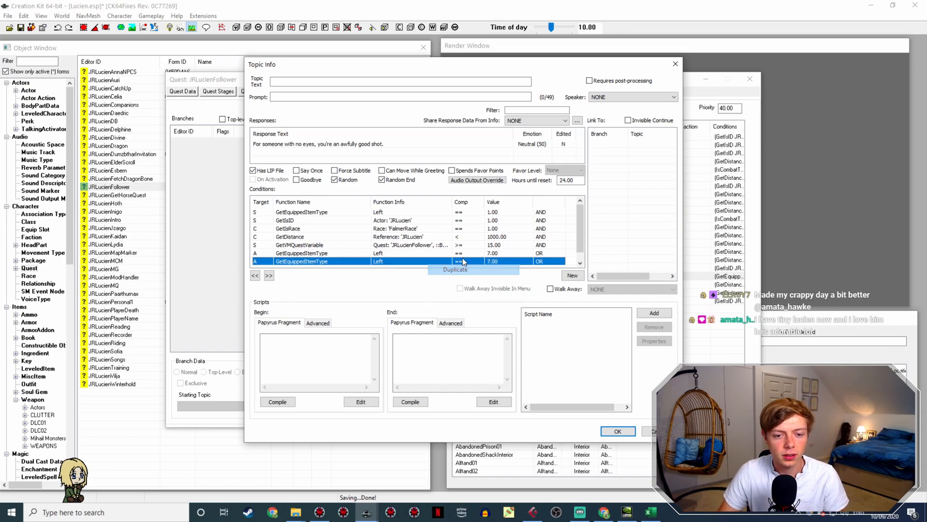
{"action": "left_click", "coordinate": [498, 301]}
{"action": "left_click", "coordinate": [463, 300]}
{"action": "left_click", "coordinate": [436, 300]}
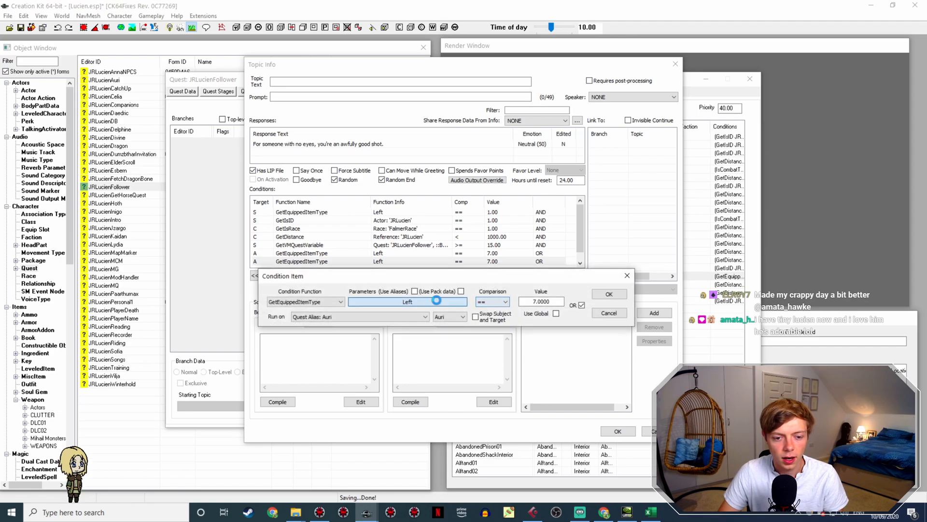
{"action": "left_click", "coordinate": [382, 332]}
{"action": "left_click", "coordinate": [348, 358]}
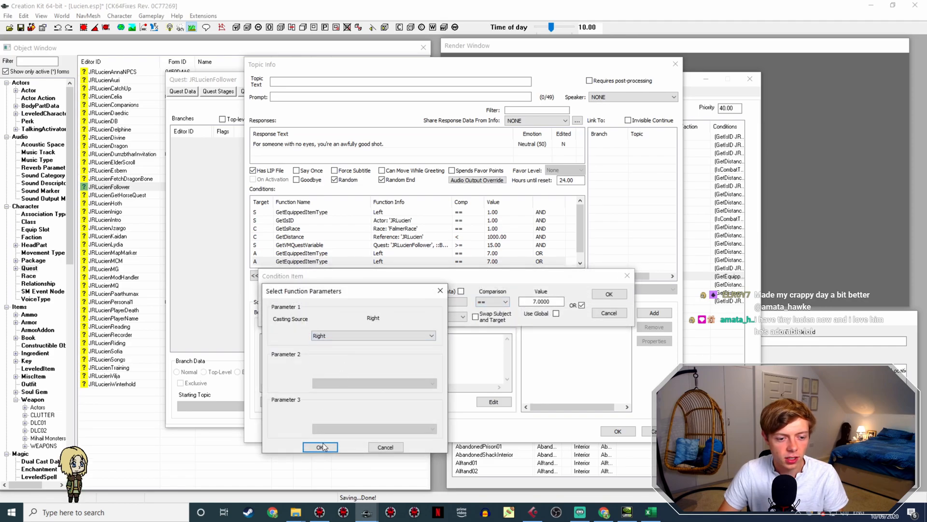
{"action": "left_click", "coordinate": [321, 447]}
{"action": "left_click", "coordinate": [424, 317]}
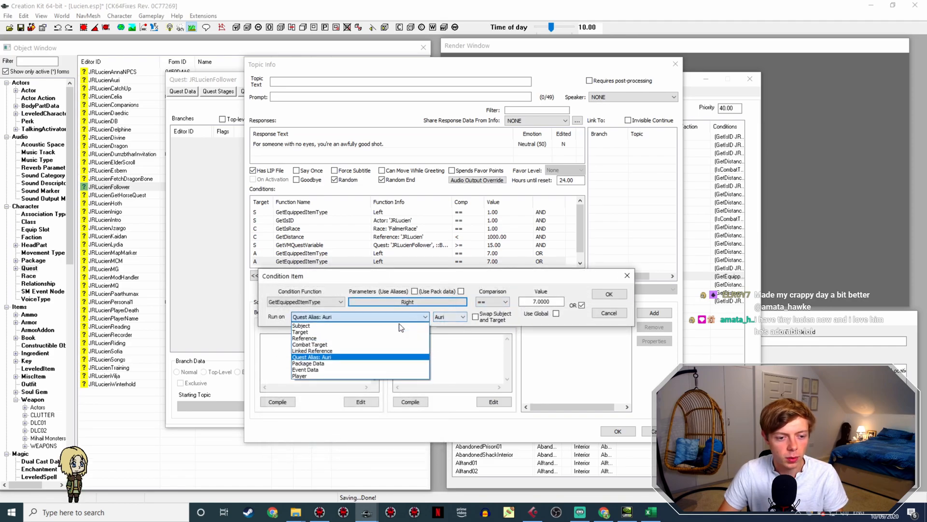
{"action": "left_click", "coordinate": [357, 347]}
{"action": "left_click", "coordinate": [609, 294]}
Step: Set the taunt line's GetEquippedItemType Left == 7.00 condition to run on Combat Target
{"action": "left_click", "coordinate": [424, 253]}
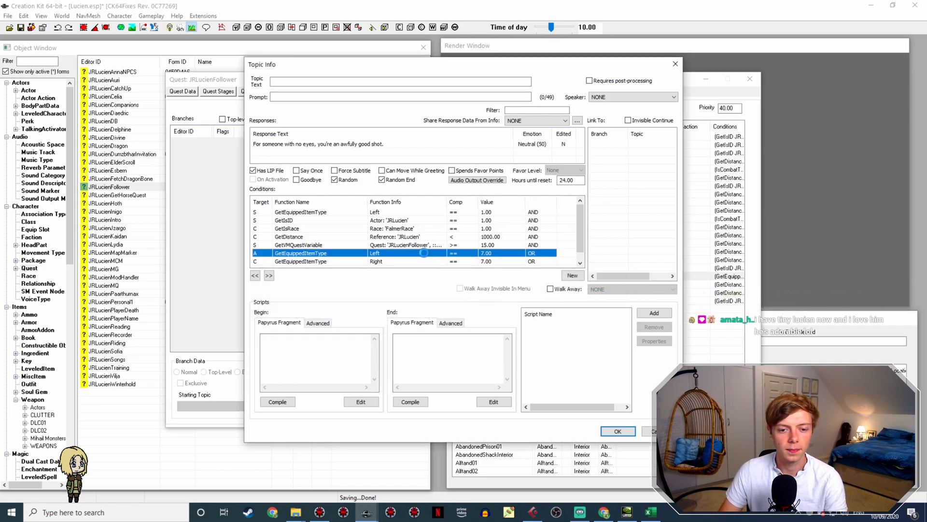
{"action": "left_click", "coordinate": [425, 306]}
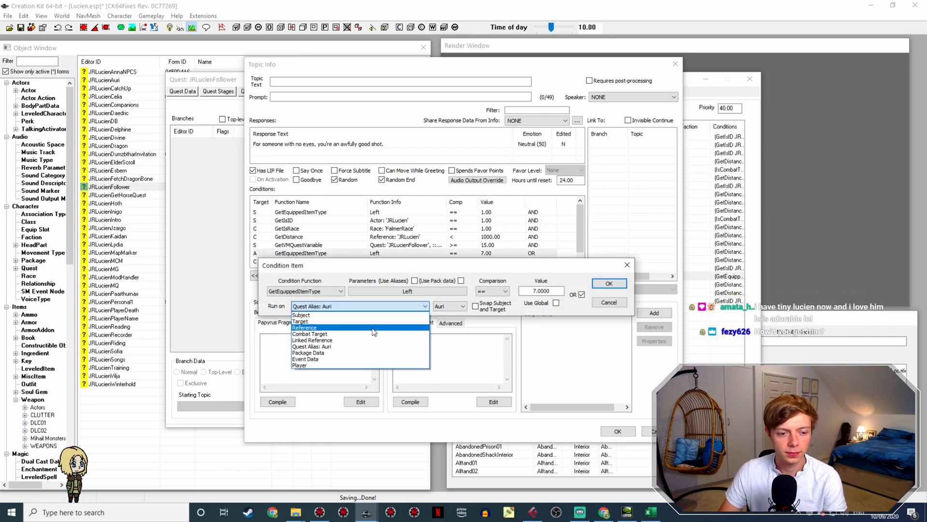
{"action": "left_click", "coordinate": [373, 334]}
{"action": "left_click", "coordinate": [610, 285]}
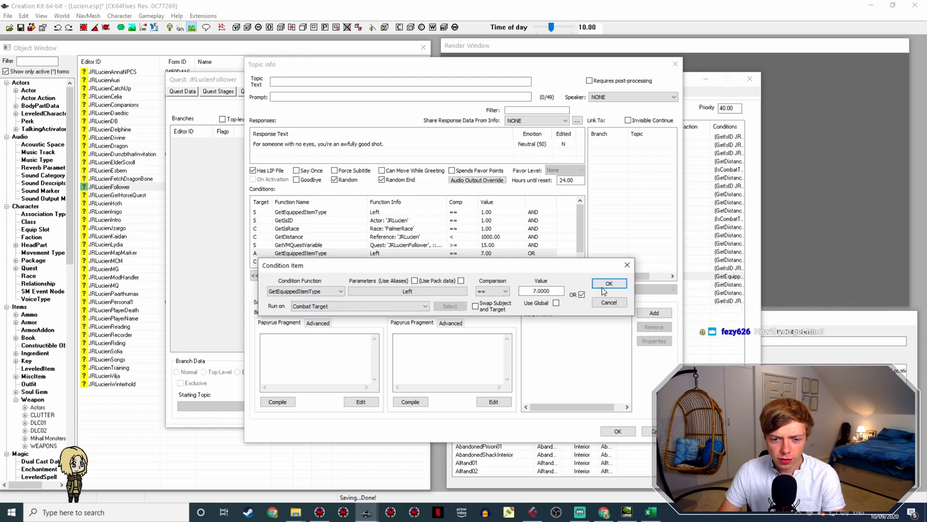
Step: Duplicate the GetEquippedItemType Right condition twice and set one copy's value to 12
{"action": "scroll", "coordinate": [524, 249], "scroll_direction": "down", "scroll_amount": 1}
{"action": "right_click", "coordinate": [520, 253]}
{"action": "left_click", "coordinate": [546, 267]}
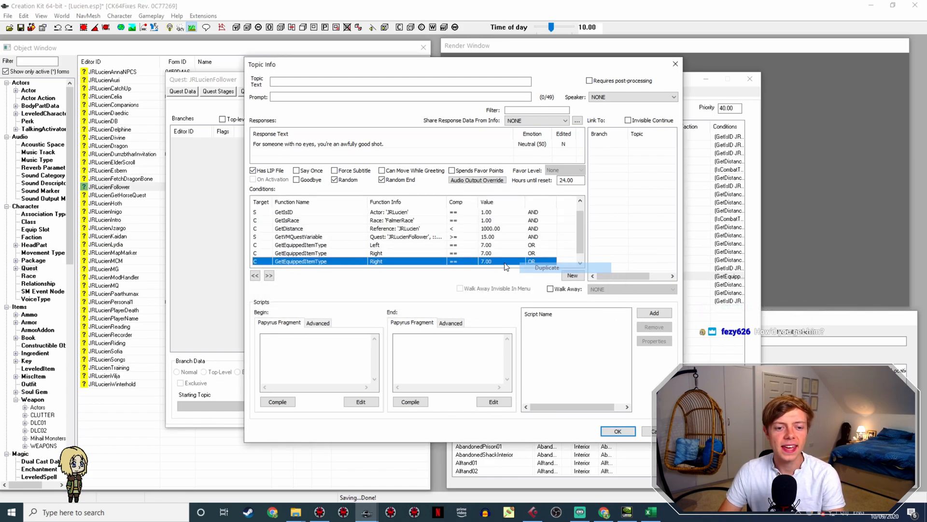
{"action": "scroll", "coordinate": [512, 251], "scroll_direction": "down", "scroll_amount": 1}
{"action": "right_click", "coordinate": [508, 257]}
{"action": "left_click", "coordinate": [535, 272]}
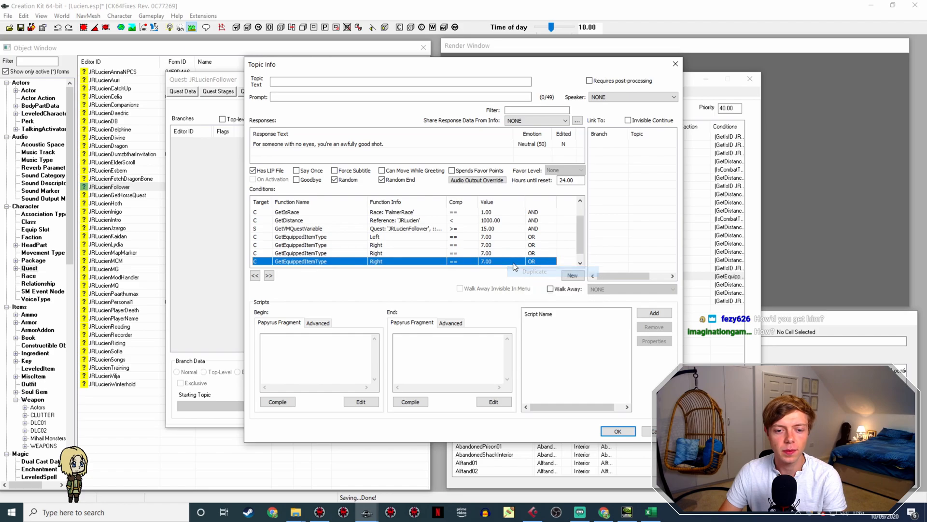
{"action": "double_click", "coordinate": [526, 261]}
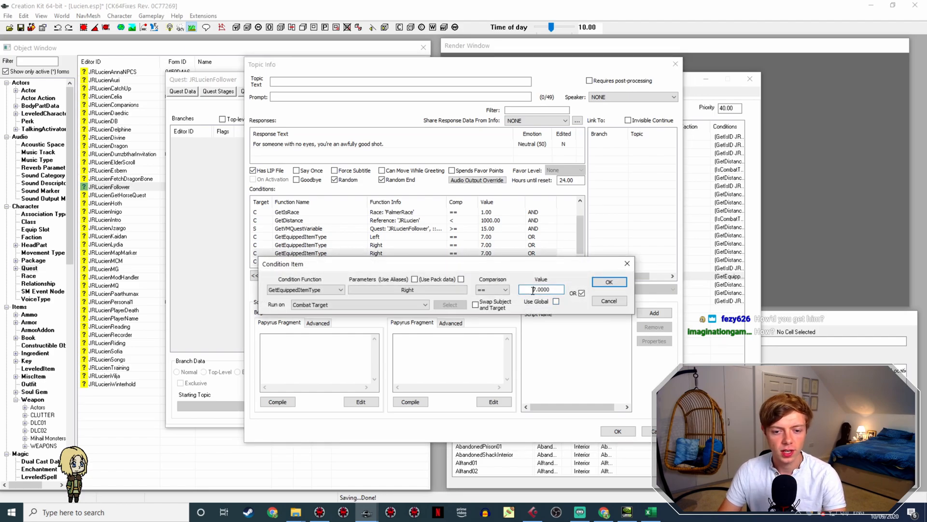
{"action": "key", "text": "Return"}
Step: Set the last GetEquippedItemType Right condition's value to 12 and turn off its OR flag
{"action": "scroll", "coordinate": [508, 252], "scroll_direction": "down", "scroll_amount": 1}
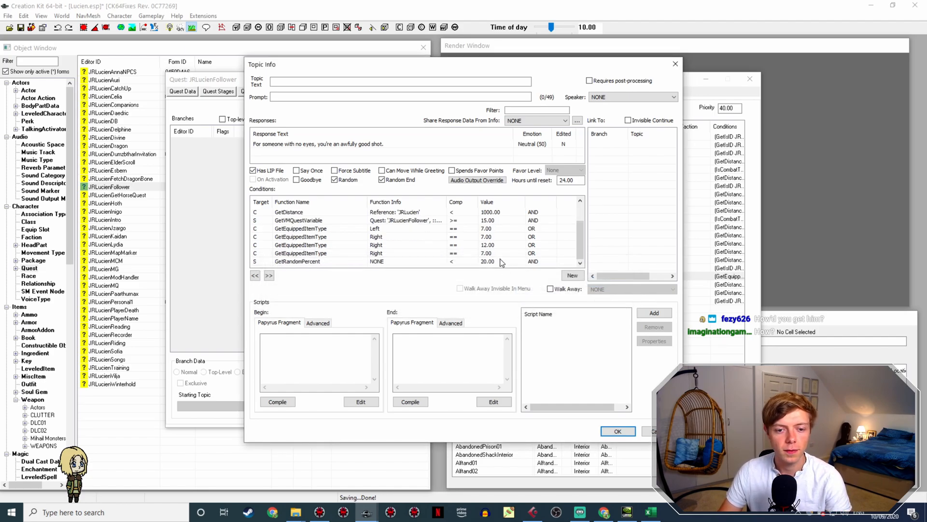
{"action": "left_click", "coordinate": [508, 253]}
{"action": "double_click", "coordinate": [508, 254]}
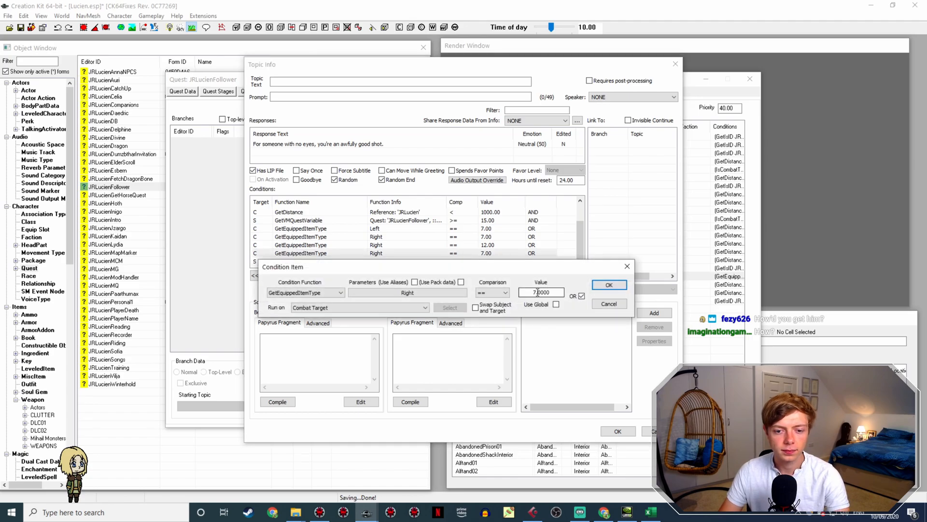
{"action": "left_click", "coordinate": [581, 297]}
{"action": "key", "text": "Return"}
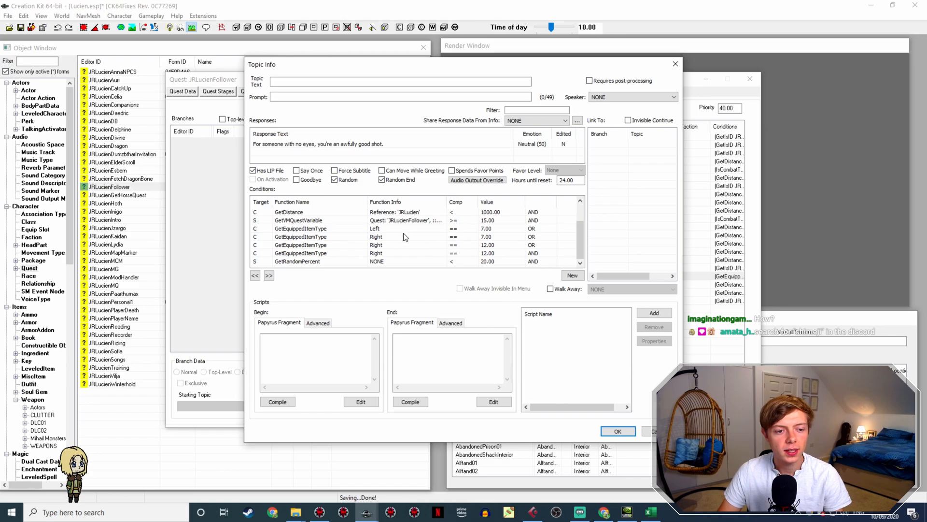
Step: Change the first of the two GetEquippedItemType == 12.00 conditions to the Left casting source
{"action": "double_click", "coordinate": [380, 244]}
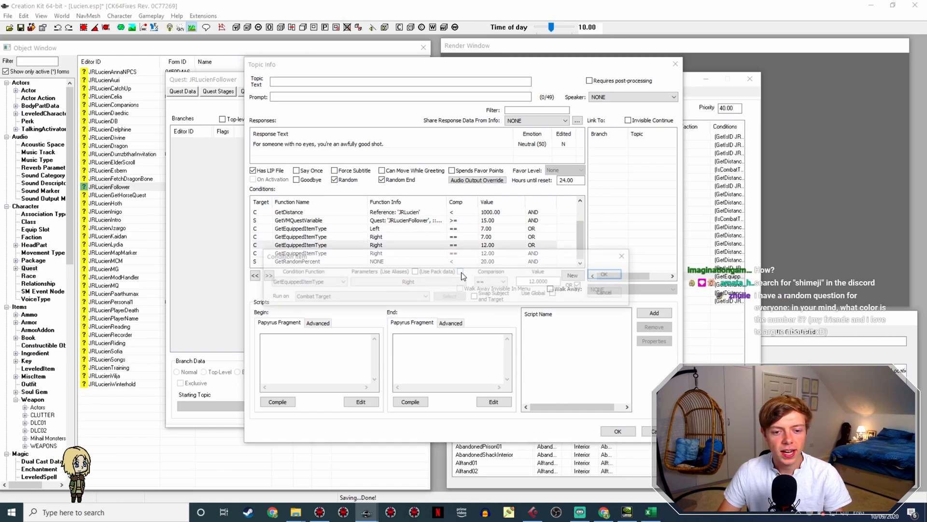
{"action": "left_click", "coordinate": [424, 283]}
{"action": "left_click", "coordinate": [384, 316]}
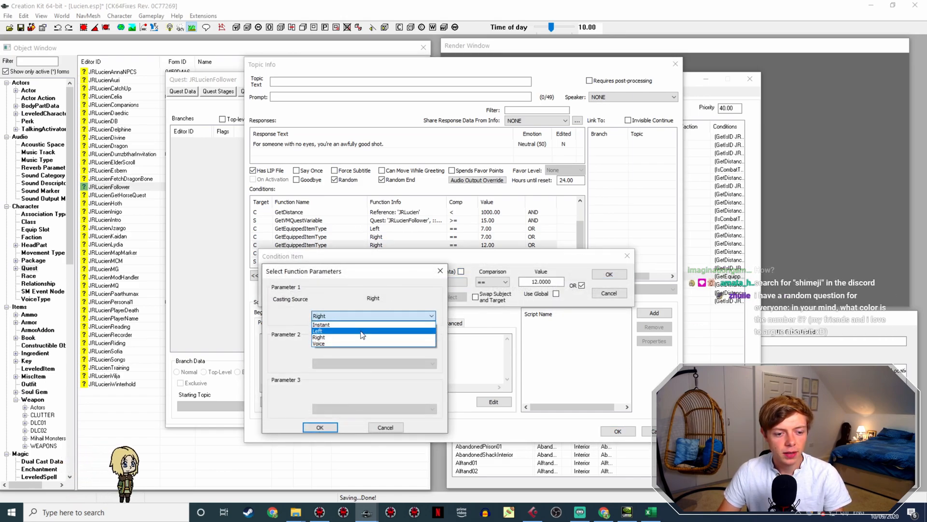
{"action": "left_click", "coordinate": [333, 323]}
{"action": "left_click", "coordinate": [319, 428]}
{"action": "left_click", "coordinate": [616, 274]}
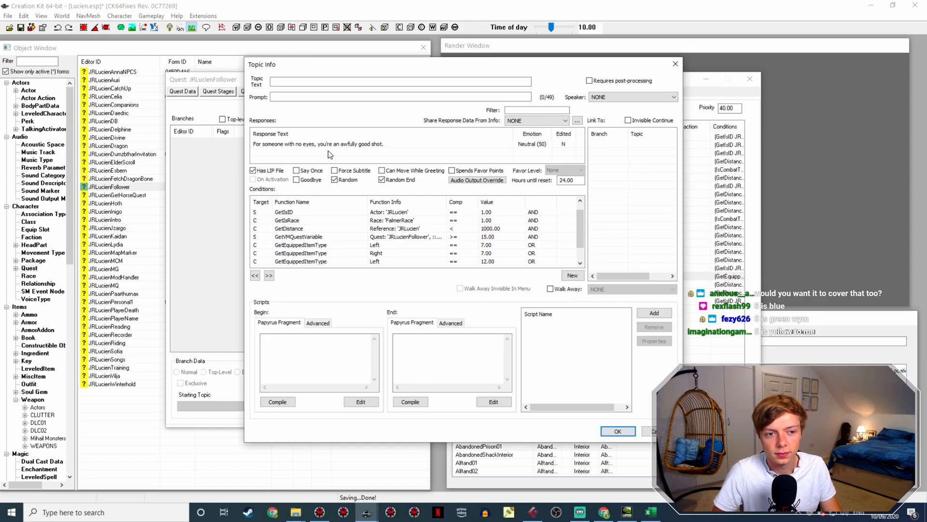
Step: Check the taunt line's condition list, accept the line and the quest changes, and save the plugin
{"action": "scroll", "coordinate": [389, 227], "scroll_direction": "down", "scroll_amount": 1}
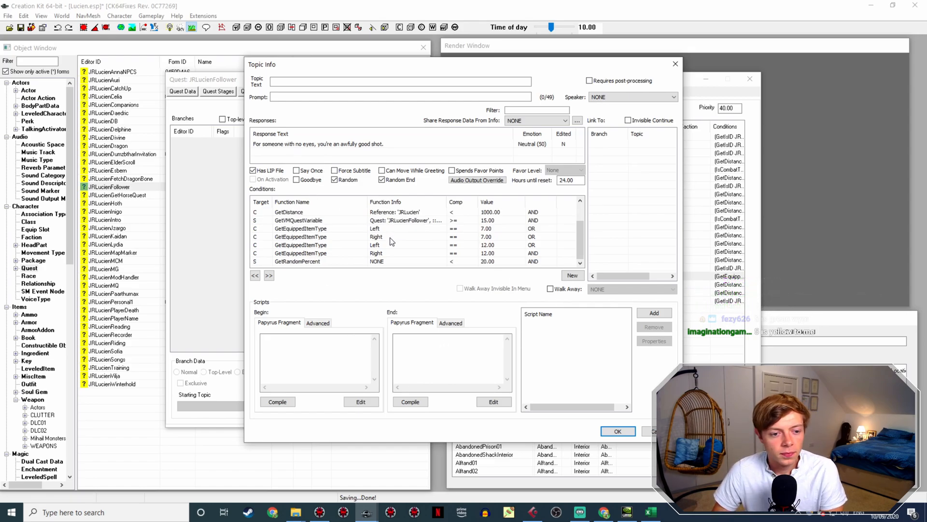
{"action": "scroll", "coordinate": [391, 248], "scroll_direction": "up", "scroll_amount": 1}
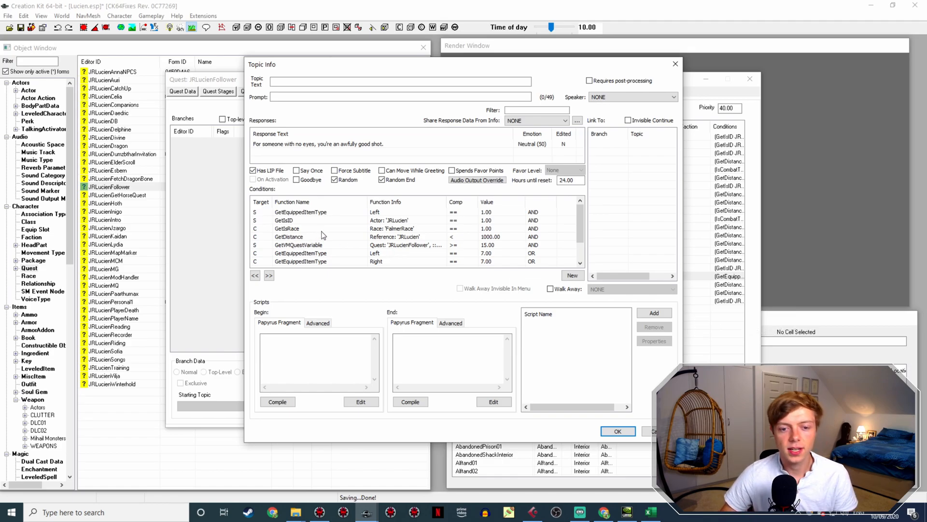
{"action": "scroll", "coordinate": [326, 240], "scroll_direction": "down", "scroll_amount": 1}
{"action": "scroll", "coordinate": [395, 242], "scroll_direction": "up", "scroll_amount": 1}
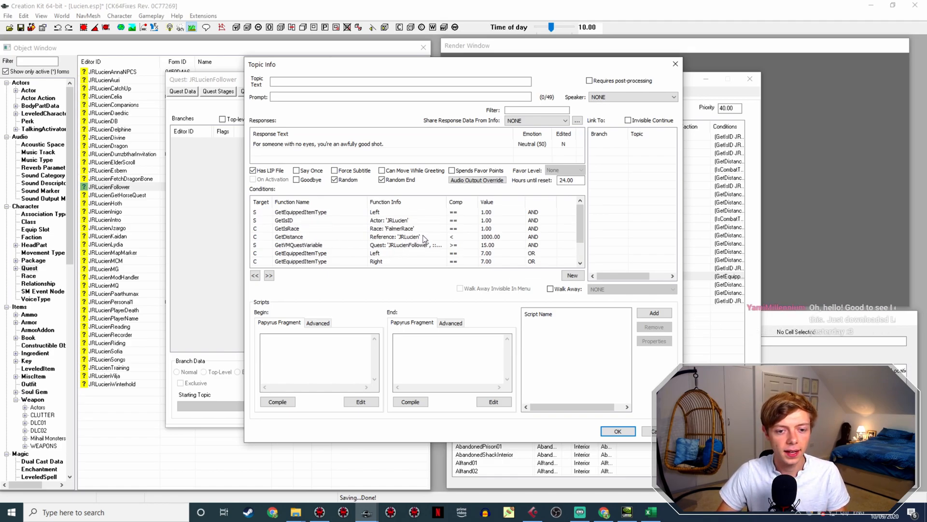
{"action": "left_click", "coordinate": [618, 431]}
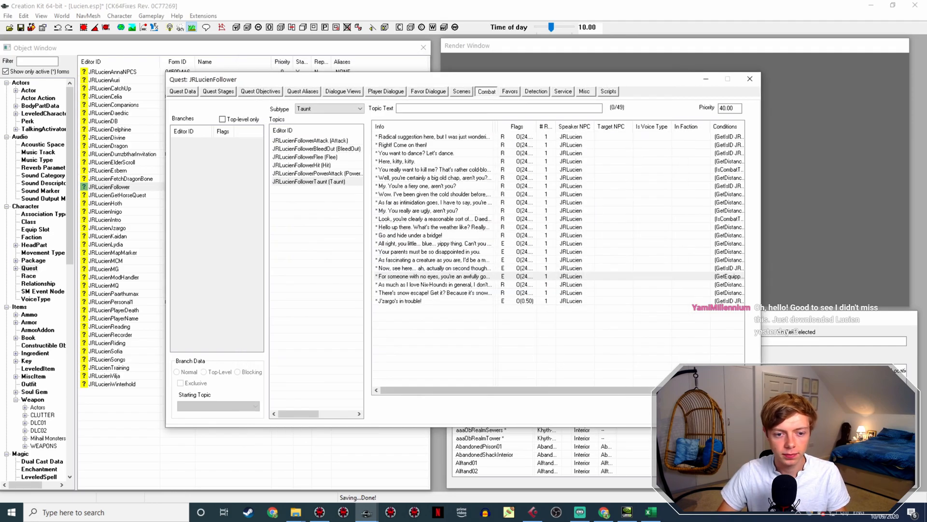
{"action": "left_click", "coordinate": [679, 411]}
{"action": "left_click", "coordinate": [20, 28]}
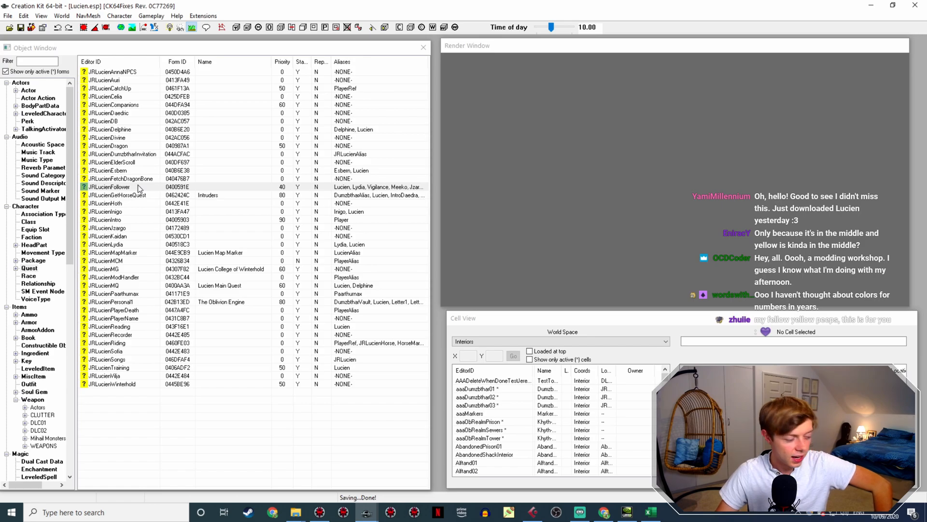
Step: Reopen the JRLucienFollower quest's Taunt topic and make a copy of the line "As fascinating a creature as you are..."
{"action": "double_click", "coordinate": [138, 187]}
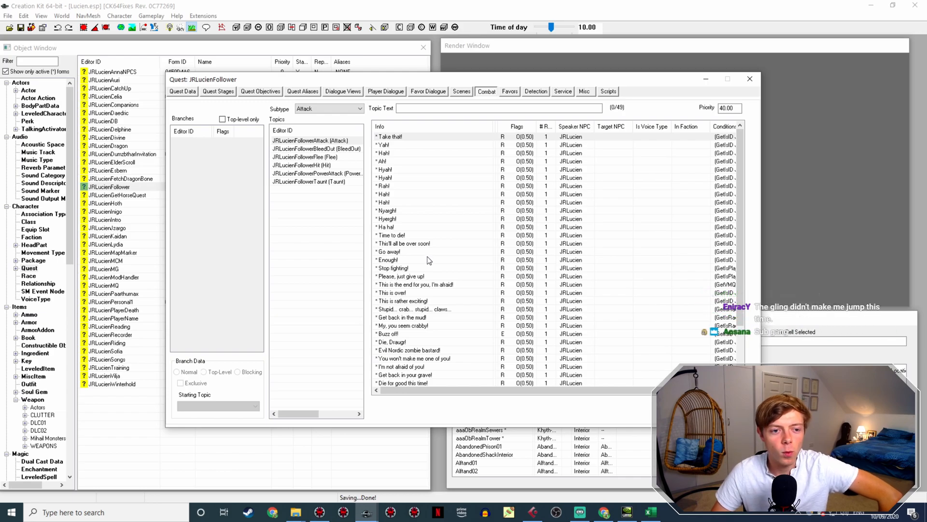
{"action": "left_click", "coordinate": [310, 182]}
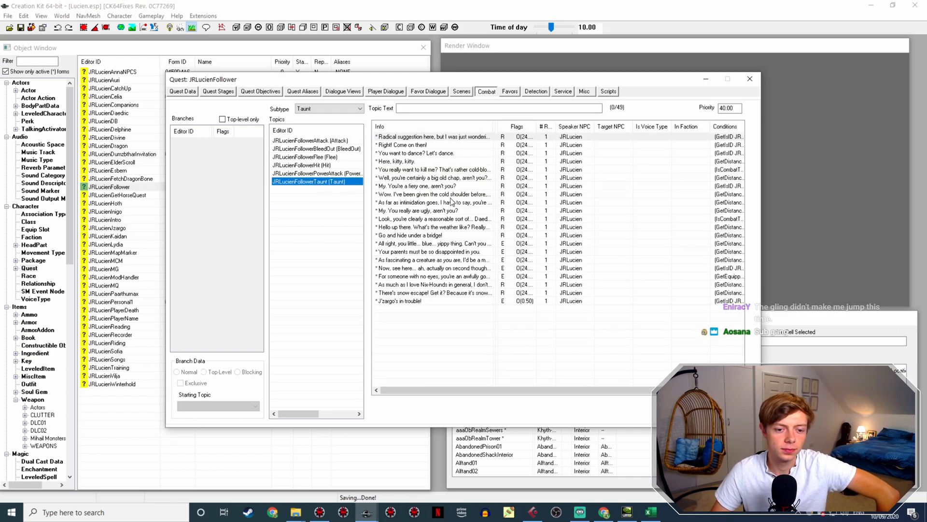
{"action": "right_click", "coordinate": [473, 278]}
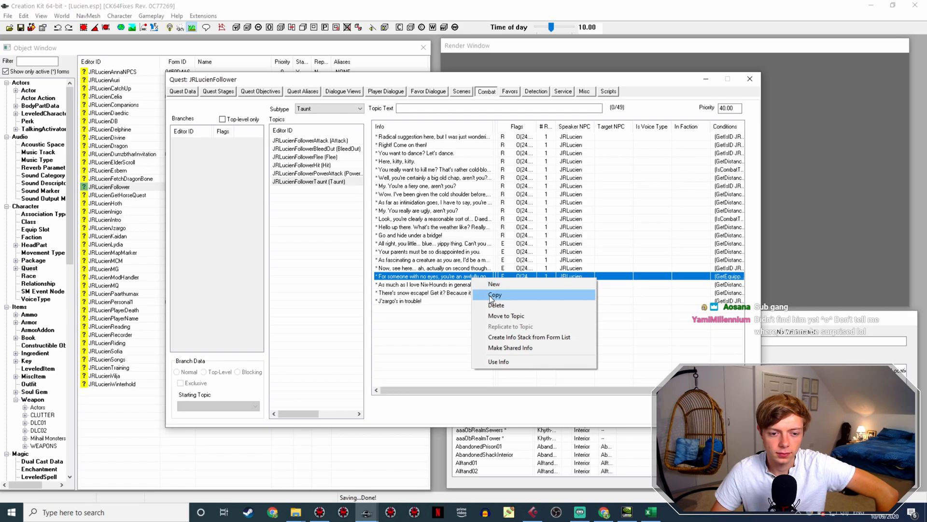
{"action": "right_click", "coordinate": [467, 261]}
{"action": "left_click", "coordinate": [483, 279]}
Step: Replace the copied line's response text with "I can't bear fighting you. Get it? Possibly not the best audience for punnery, I suppose."
{"action": "double_click", "coordinate": [454, 269]}
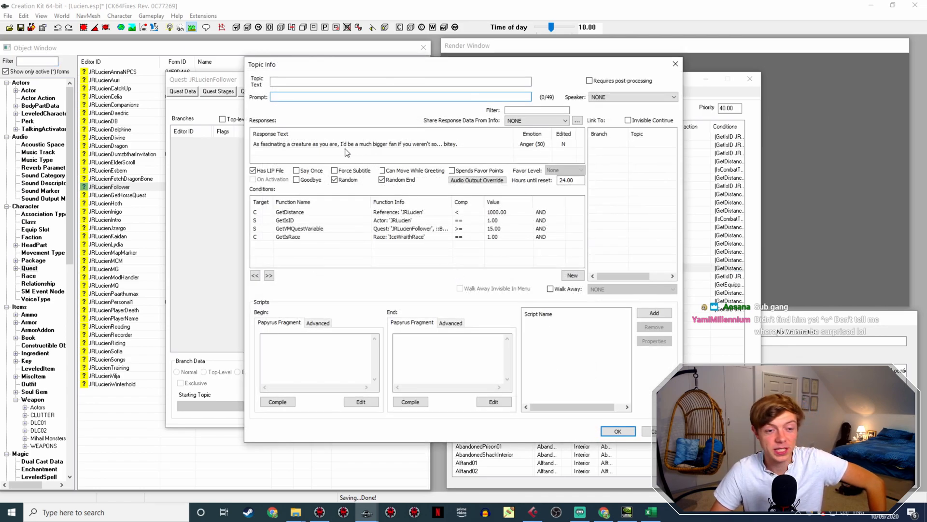
{"action": "left_click", "coordinate": [314, 143]}
{"action": "left_click", "coordinate": [344, 145]}
{"action": "double_click", "coordinate": [401, 144]}
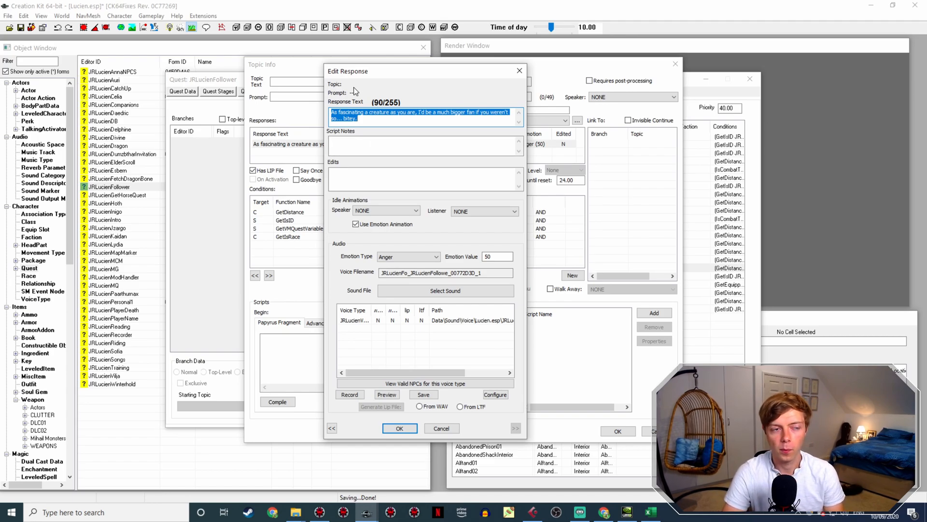
{"action": "type", "text": "I can't bear fighting "}
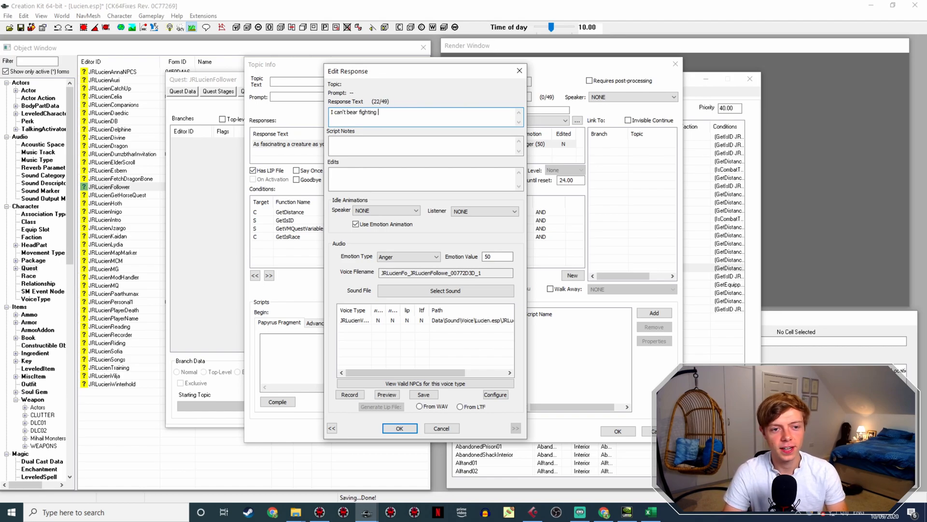
{"action": "type", "text": "you. Get it"}
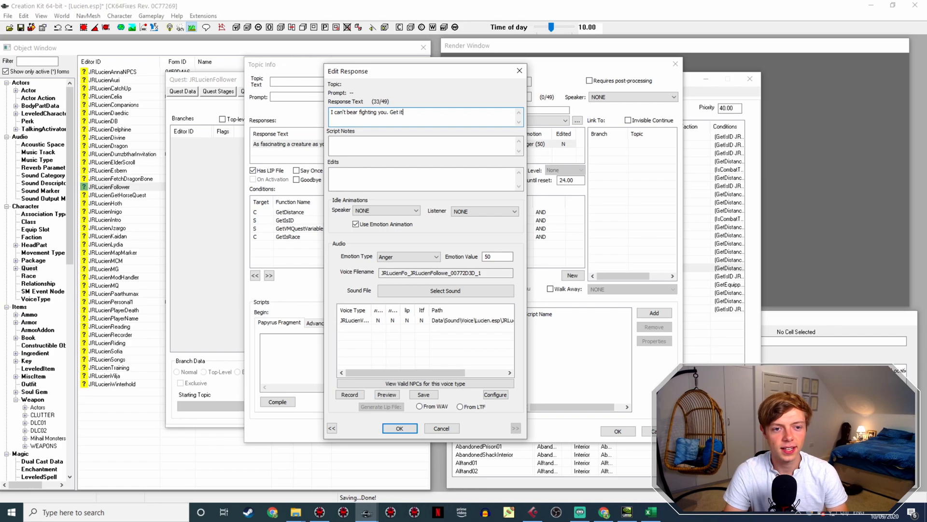
{"action": "type", "text": "? Possibly n"}
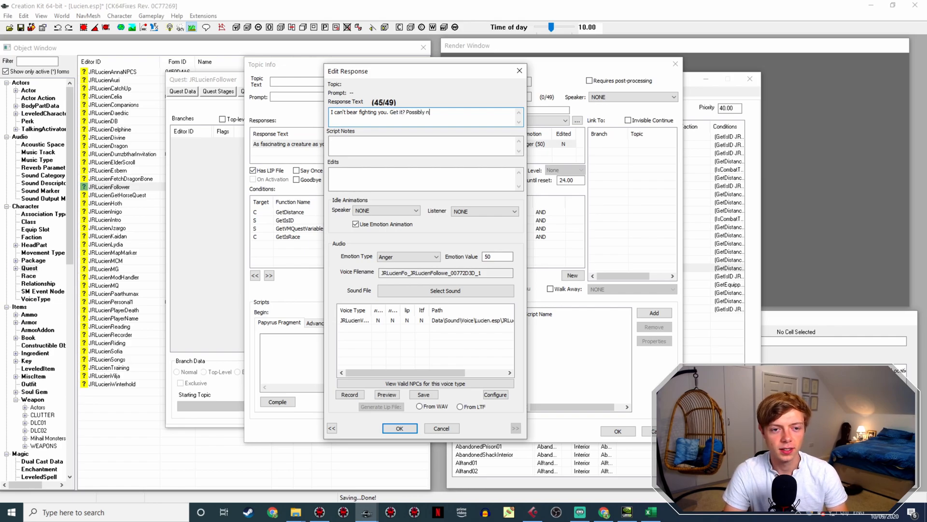
{"action": "type", "text": "ot the best audience"}
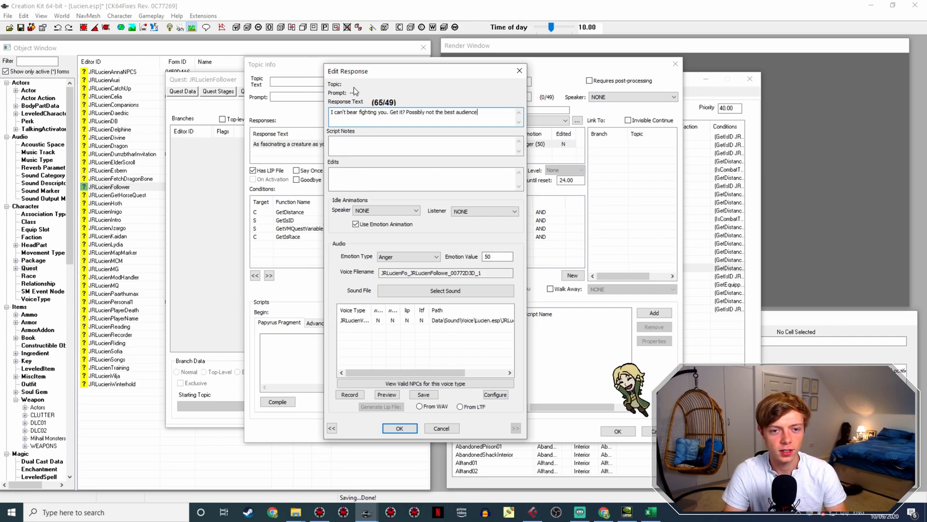
{"action": "type", "text": " for punnery"}
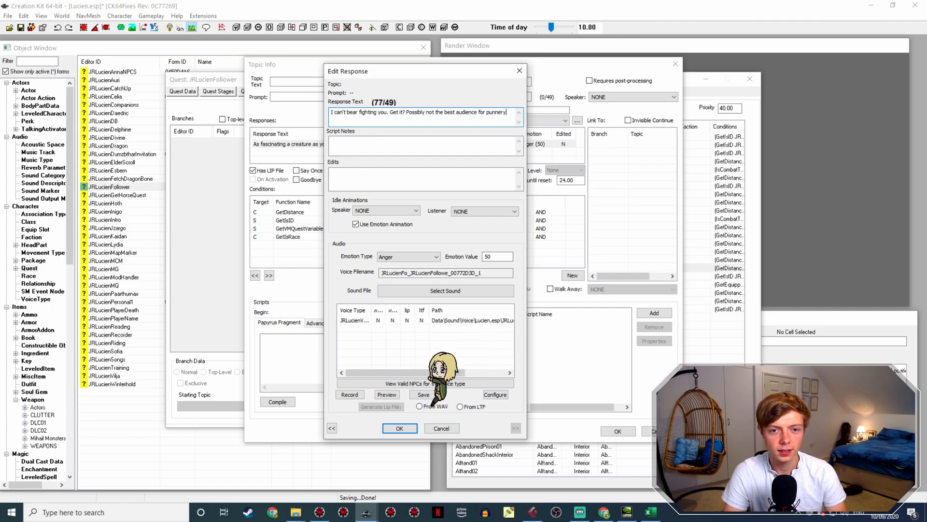
{"action": "type", "text": "."}
{"action": "type", "text": ", "}
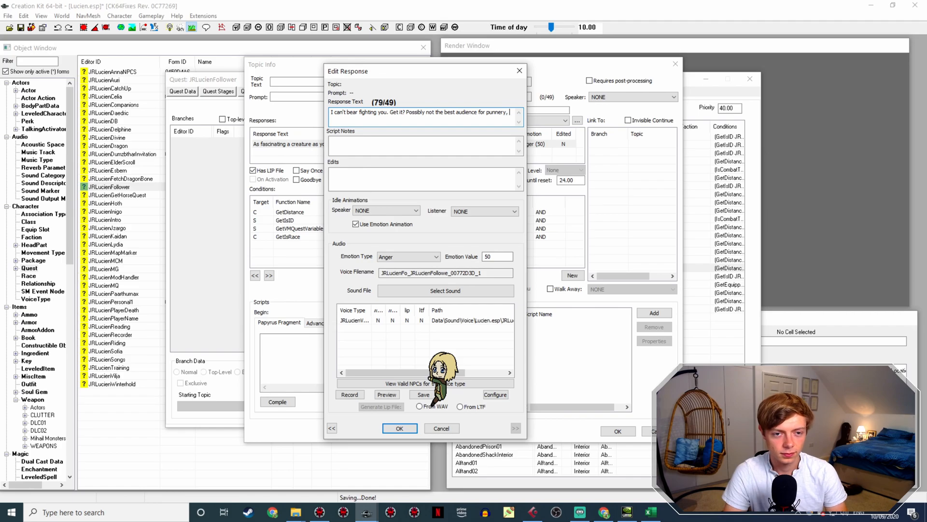
{"action": "type", "text": "I suppose."}
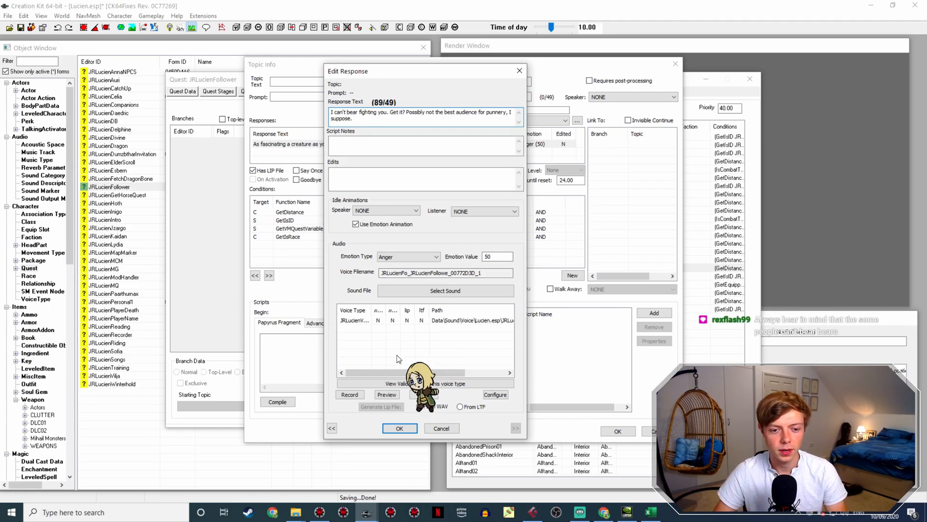
Step: Set the new bear response's emotion type to Happy with an emotion value of 10
{"action": "left_click", "coordinate": [409, 257]}
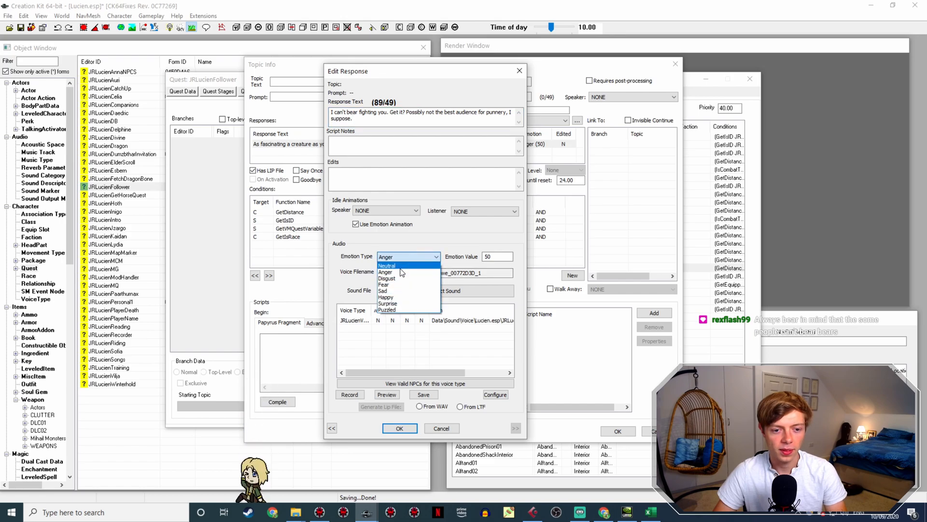
{"action": "left_click", "coordinate": [406, 296]}
{"action": "double_click", "coordinate": [483, 256]}
{"action": "type", "text": "10"}
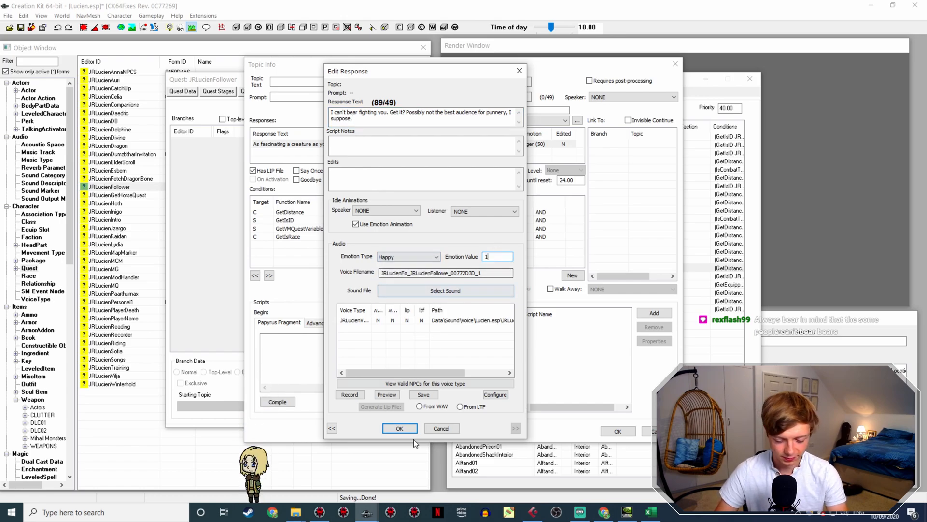
{"action": "left_click", "coordinate": [400, 429]}
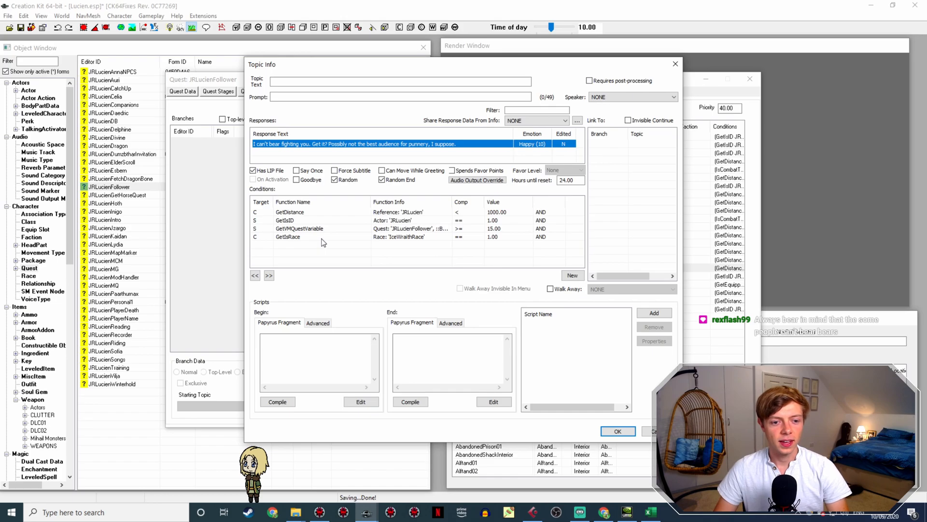
Step: Change the bear line's GetIsRace condition from IceWraithRace to BearBlackRace and join it with OR
{"action": "left_click", "coordinate": [322, 237]}
{"action": "left_click", "coordinate": [384, 289]}
{"action": "left_click", "coordinate": [383, 290]}
{"action": "left_click", "coordinate": [424, 277]}
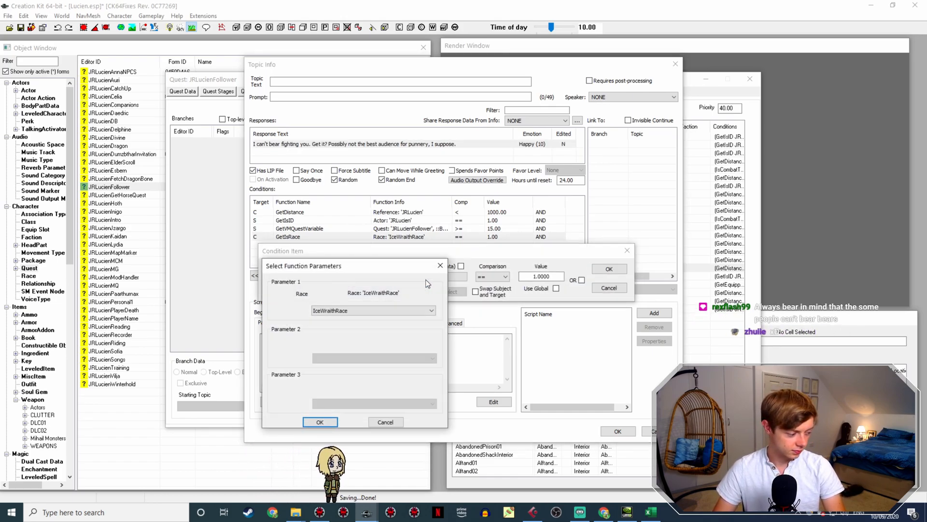
{"action": "left_click", "coordinate": [410, 309]}
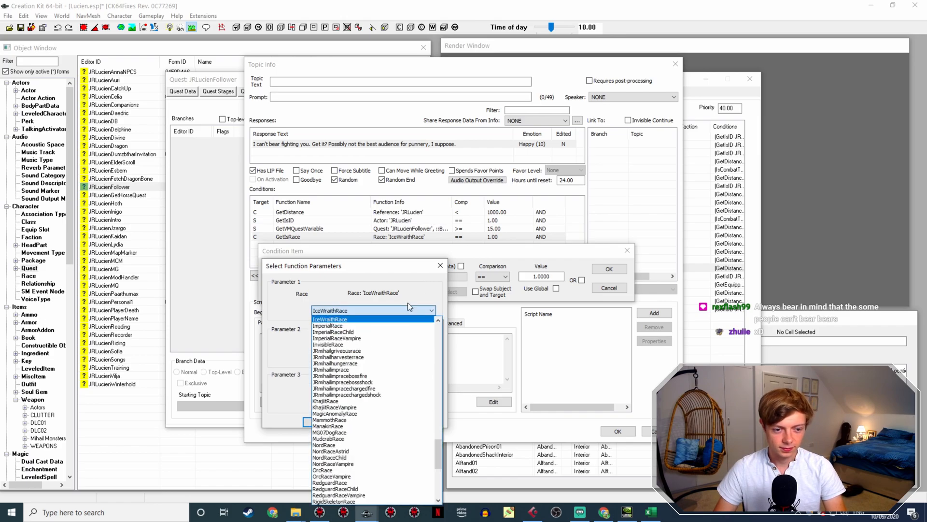
{"action": "key", "text": "b"}
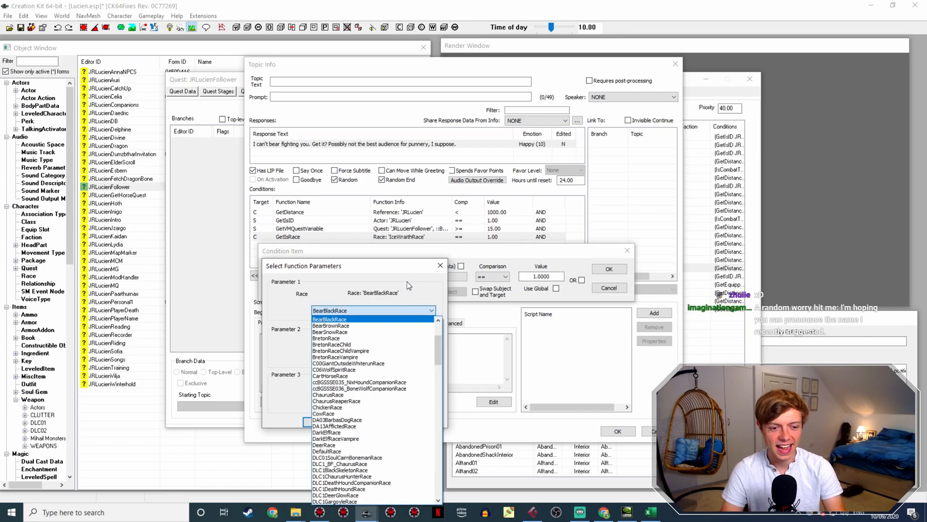
{"action": "key", "text": "Up"}
{"action": "key", "text": "Down"}
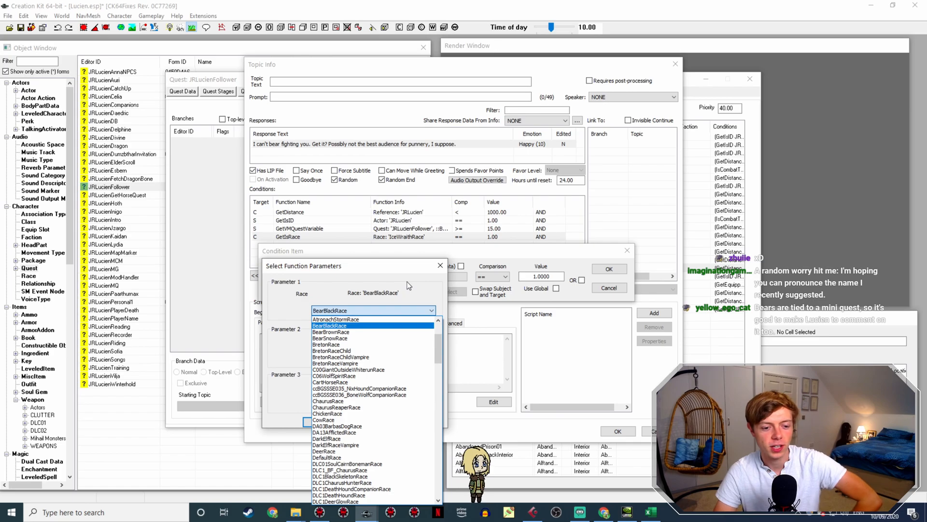
{"action": "key", "text": "Return"}
{"action": "key", "text": "Return"}
{"action": "left_click", "coordinate": [581, 280]}
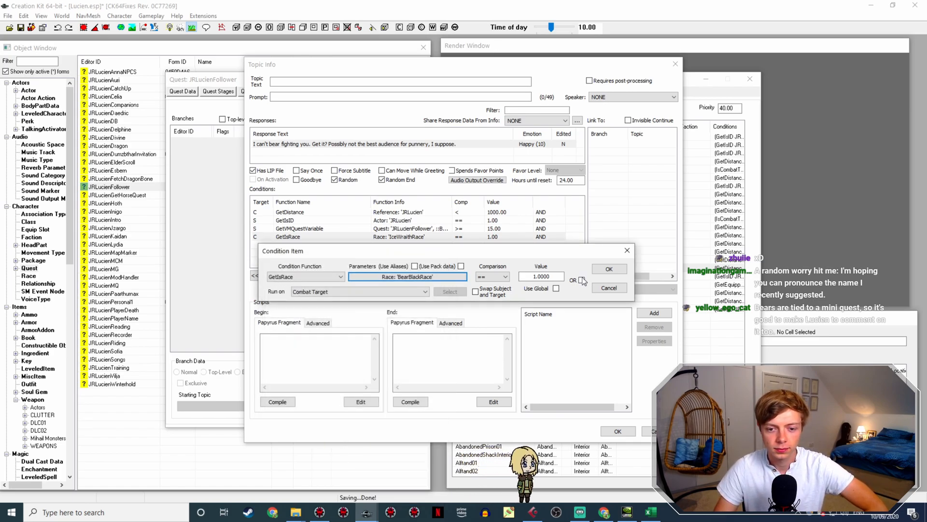
{"action": "key", "text": "Return"}
Step: Make two duplicates of the BearBlackRace condition in the bear line's condition list
{"action": "right_click", "coordinate": [447, 238]}
{"action": "left_click", "coordinate": [468, 249]}
{"action": "right_click", "coordinate": [463, 245]}
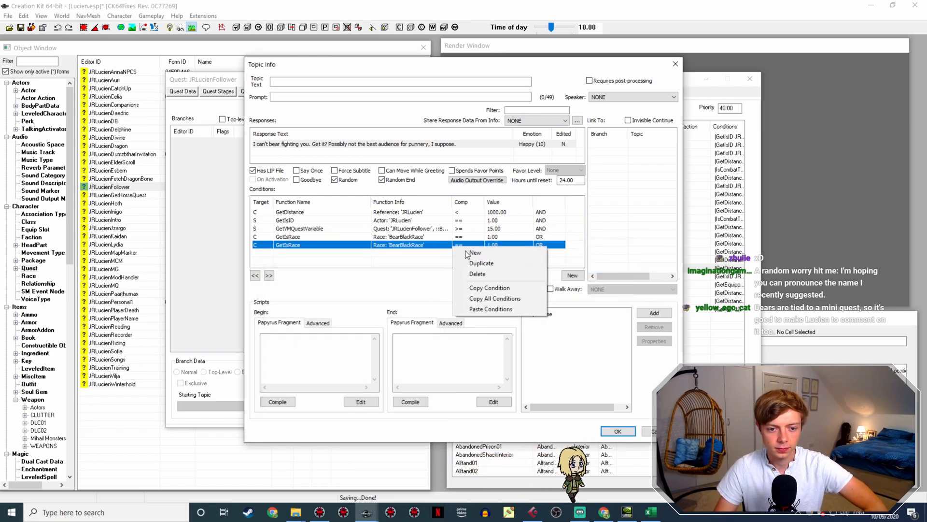
{"action": "left_click", "coordinate": [459, 258]}
Step: Set the race of the first duplicated GetIsRace condition to BearBrownRace
{"action": "double_click", "coordinate": [433, 246]}
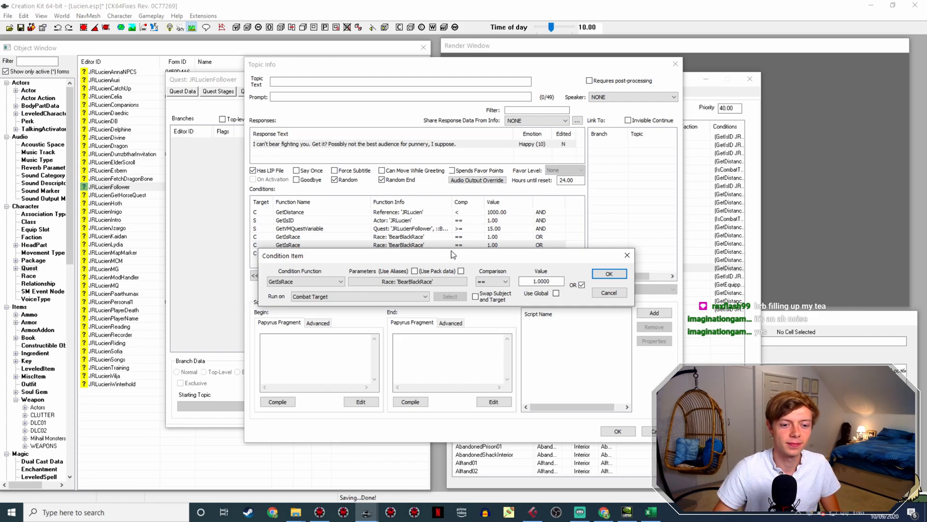
{"action": "left_click", "coordinate": [448, 280]}
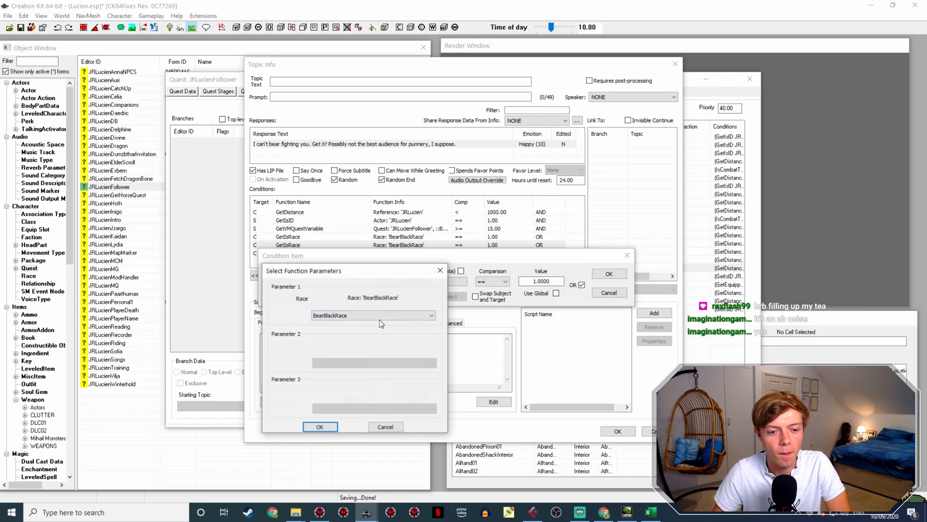
{"action": "left_click", "coordinate": [382, 316]}
{"action": "left_click", "coordinate": [347, 323]}
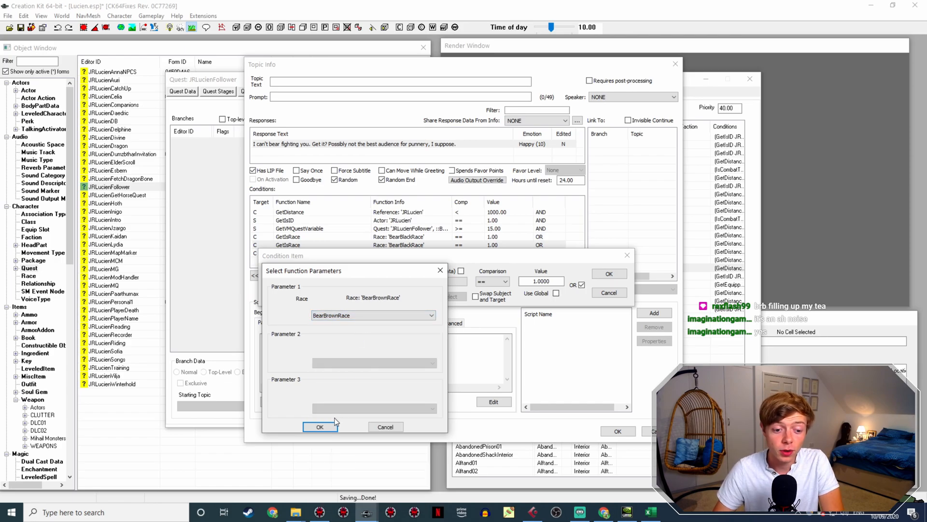
{"action": "left_click", "coordinate": [318, 426]}
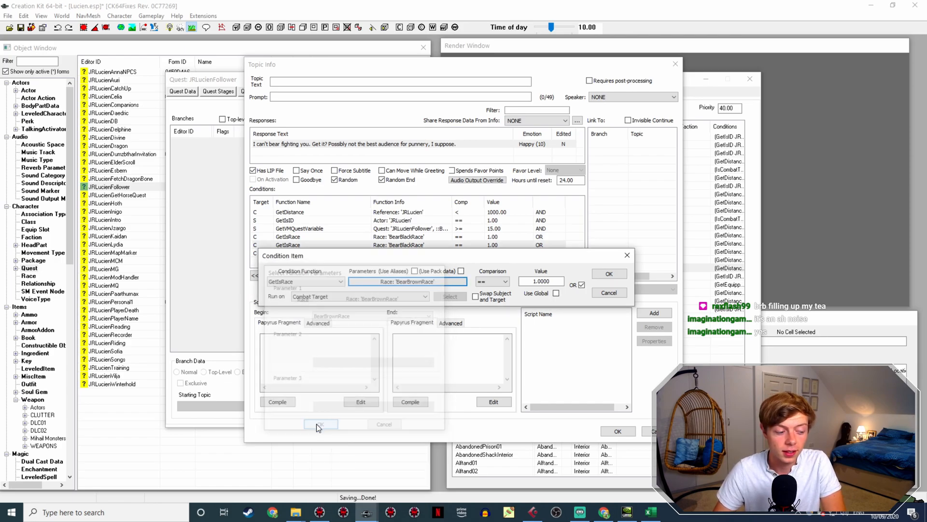
{"action": "left_click", "coordinate": [607, 274]}
Step: Set the last duplicated GetIsRace condition to BearSnowRace and turn off its OR option
{"action": "left_click", "coordinate": [418, 254]}
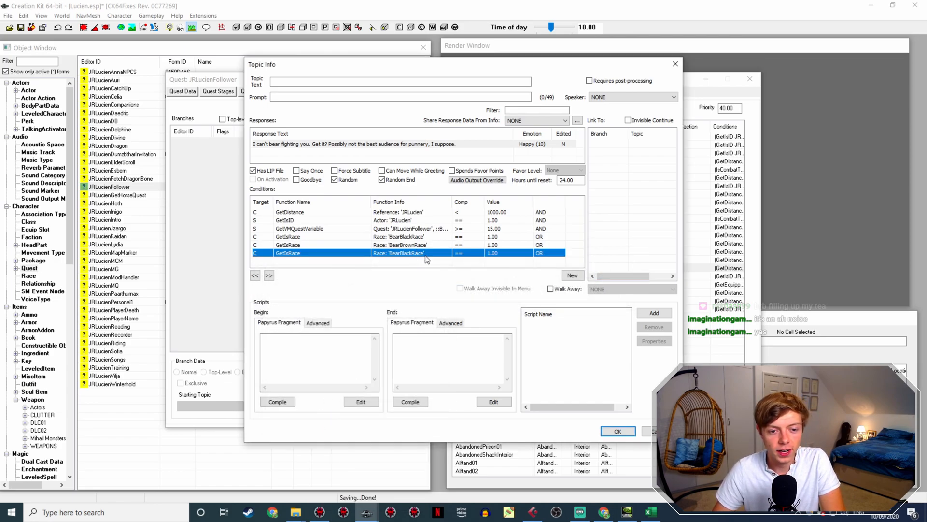
{"action": "double_click", "coordinate": [419, 254]}
{"action": "left_click", "coordinate": [425, 293]}
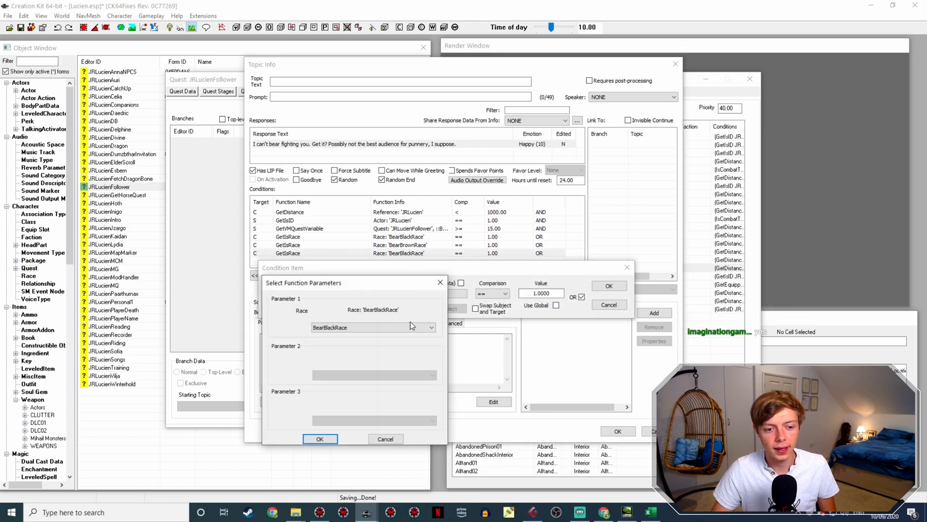
{"action": "left_click", "coordinate": [410, 324]}
{"action": "left_click", "coordinate": [383, 347]}
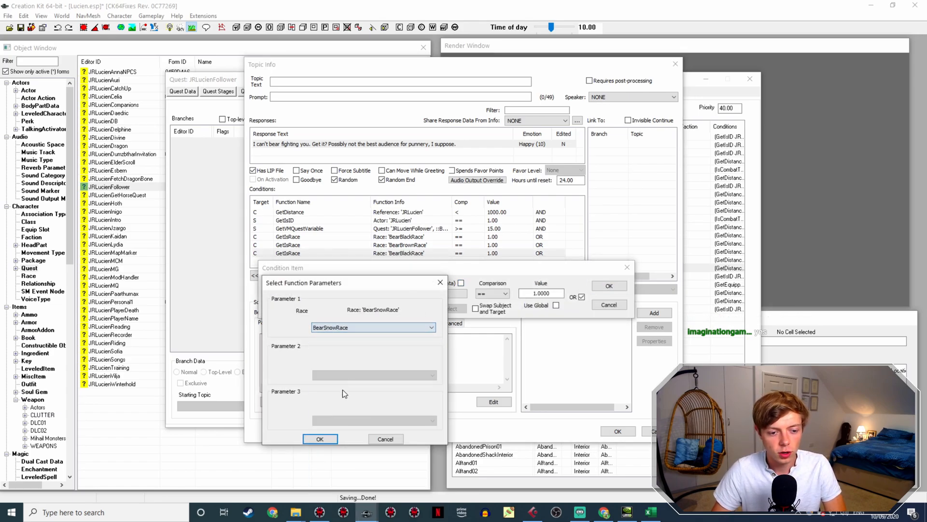
{"action": "left_click", "coordinate": [320, 438]}
{"action": "left_click", "coordinate": [581, 297]}
{"action": "left_click", "coordinate": [605, 286]}
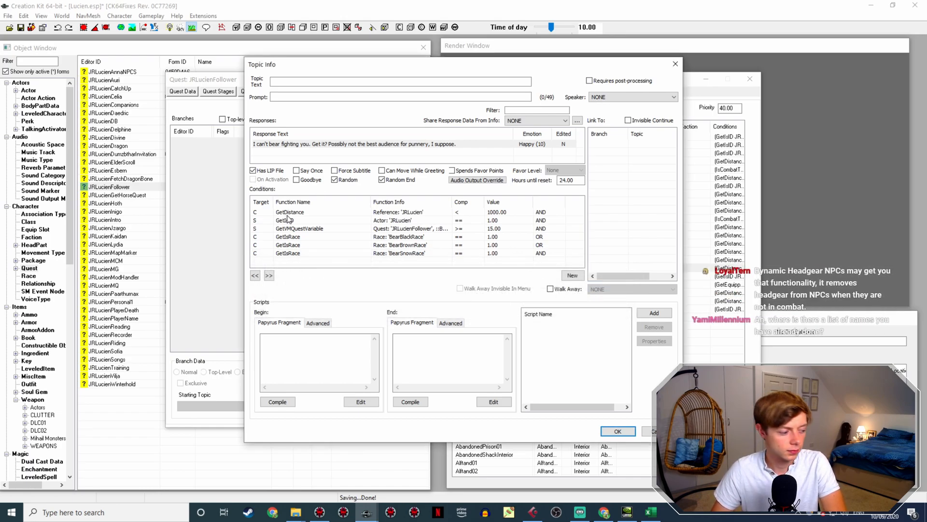
Step: Set the comparison value of the bear line's Bravery quest variable condition to 25
{"action": "left_click", "coordinate": [307, 230]}
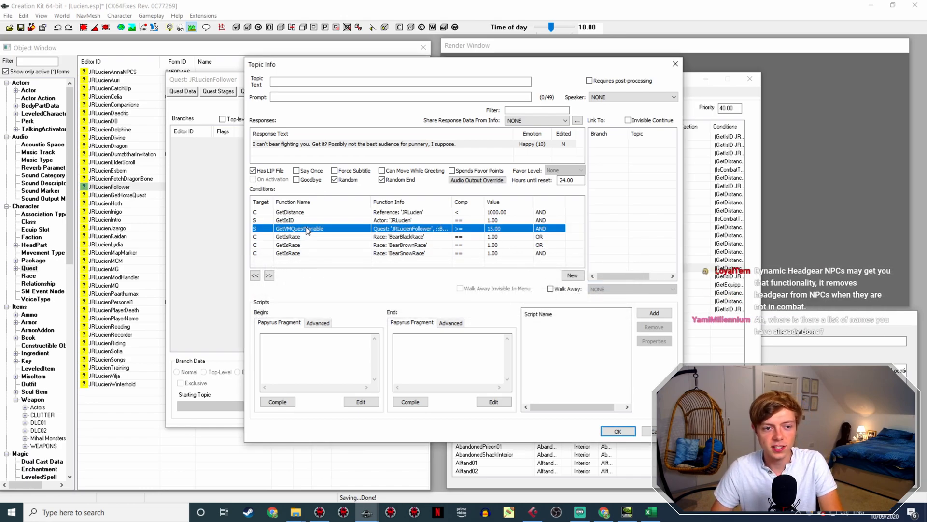
{"action": "double_click", "coordinate": [307, 230]}
{"action": "left_click", "coordinate": [536, 265]}
{"action": "key", "text": "BackSpace"}
{"action": "type", "text": "25.0000"}
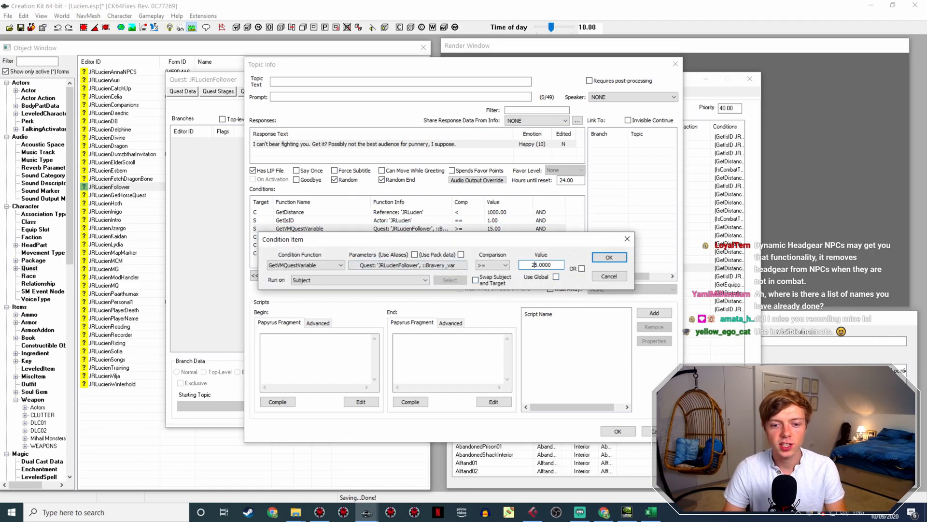
{"action": "key", "text": "Return"}
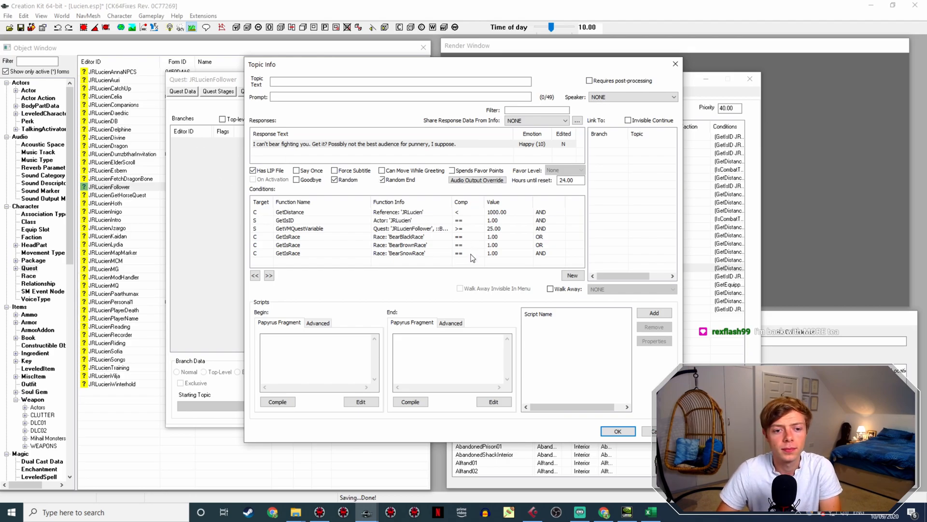
Step: Accept the bear taunt line and the quest changes, and save the plugin
{"action": "left_click", "coordinate": [617, 431]}
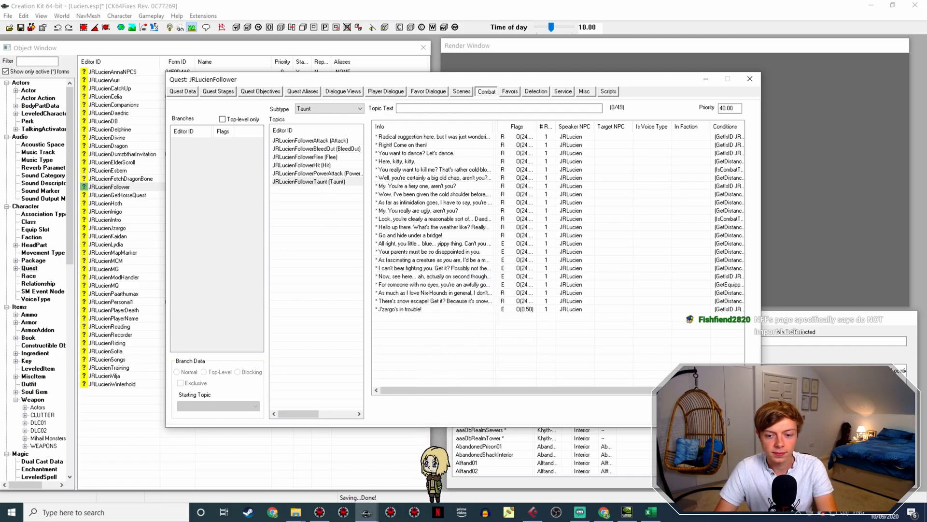
{"action": "left_click", "coordinate": [686, 414]}
{"action": "left_click", "coordinate": [21, 27]}
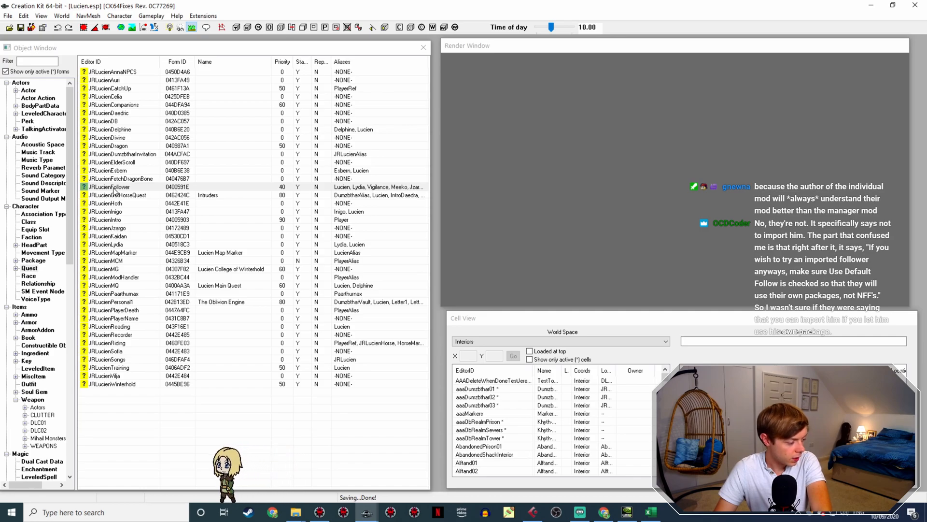
Step: Reopen the JRLucienFollower quest's Taunt topic and widen the Info column to read more of each line
{"action": "double_click", "coordinate": [114, 188]}
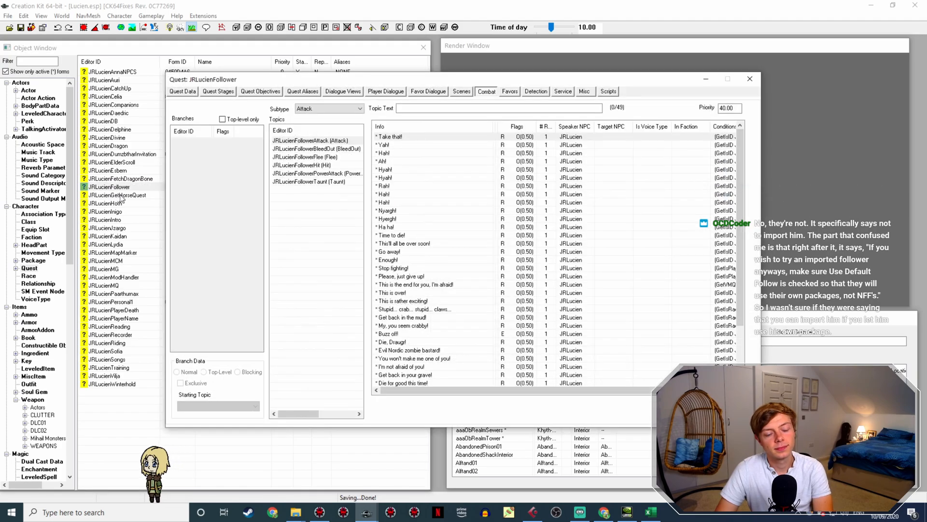
{"action": "left_click", "coordinate": [328, 172]}
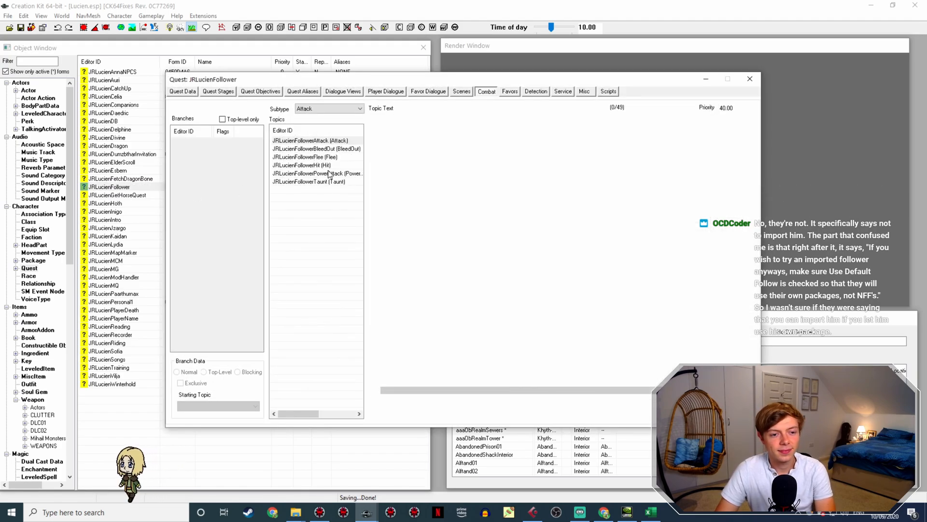
{"action": "left_click", "coordinate": [329, 149]}
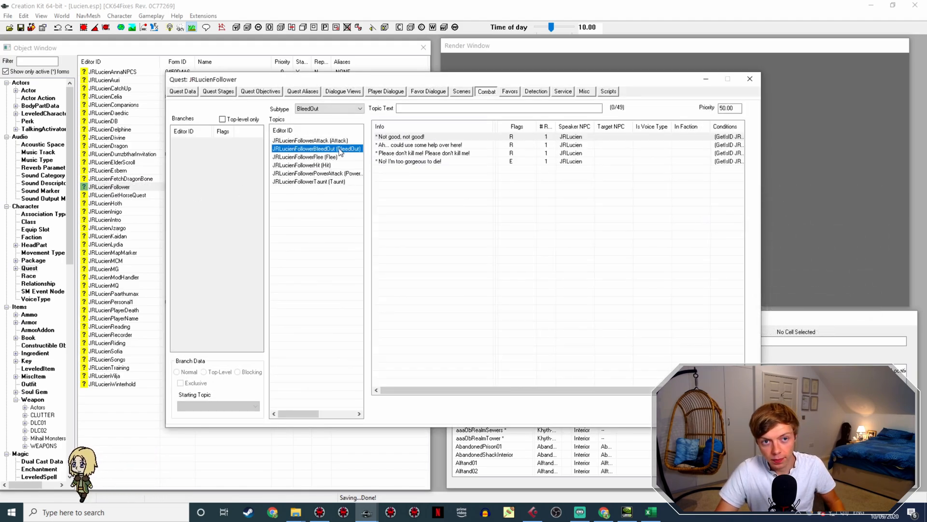
{"action": "left_click", "coordinate": [339, 183]}
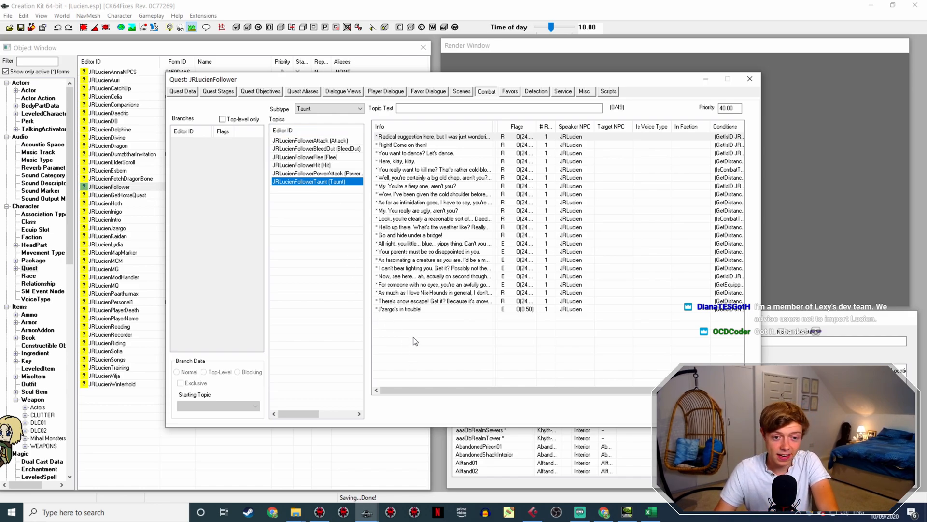
{"action": "left_click_drag", "start_coordinate": [491, 130], "coordinate": [527, 130]}
{"action": "left_click", "coordinate": [516, 136]}
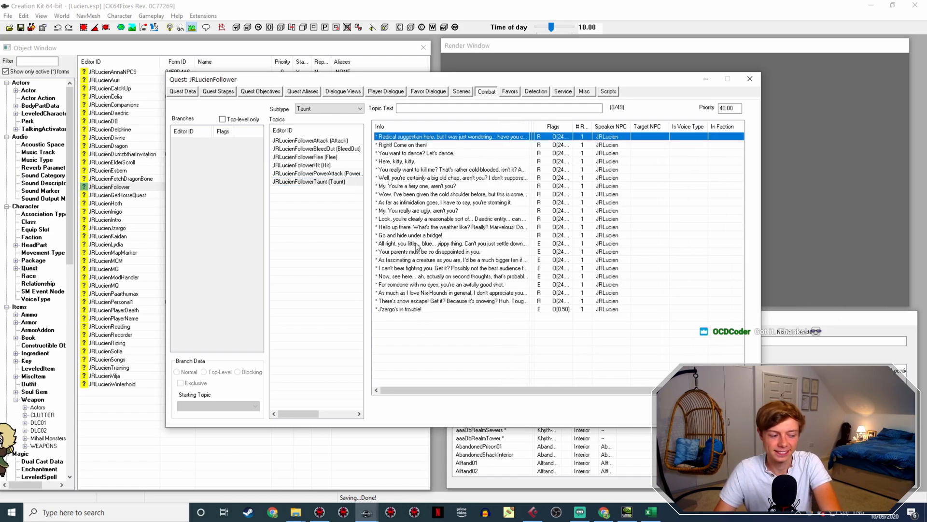
{"action": "left_click", "coordinate": [439, 300]}
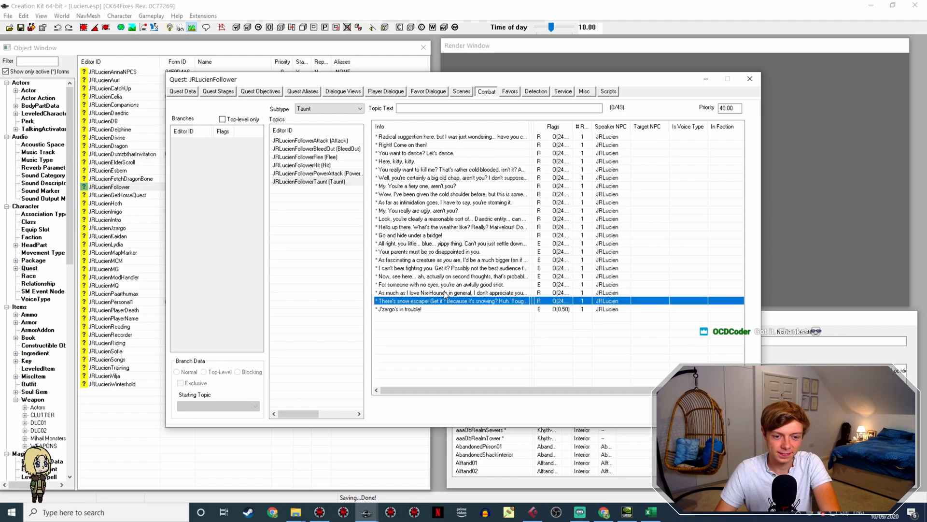
Step: Duplicate the taunt line "I can't bear fighting you..." and open the copy for editing
{"action": "left_click", "coordinate": [454, 268]}
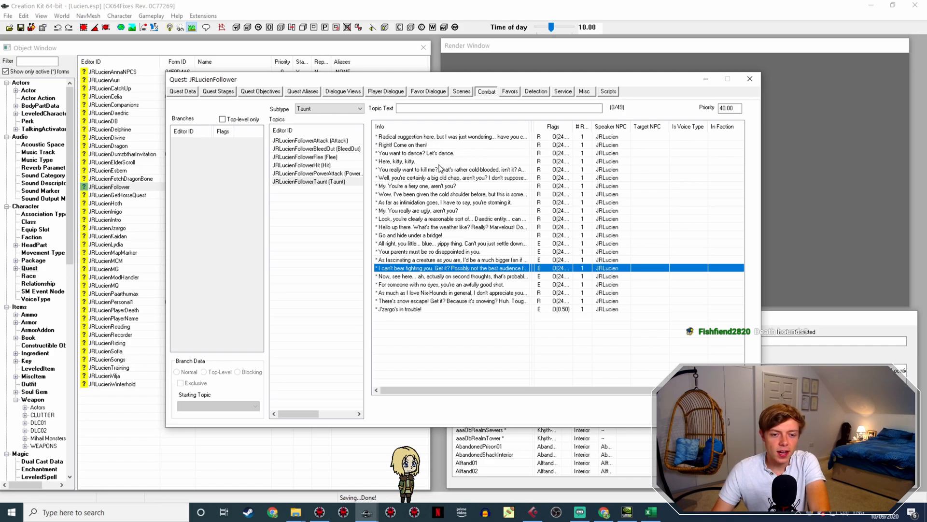
{"action": "left_click", "coordinate": [456, 279]}
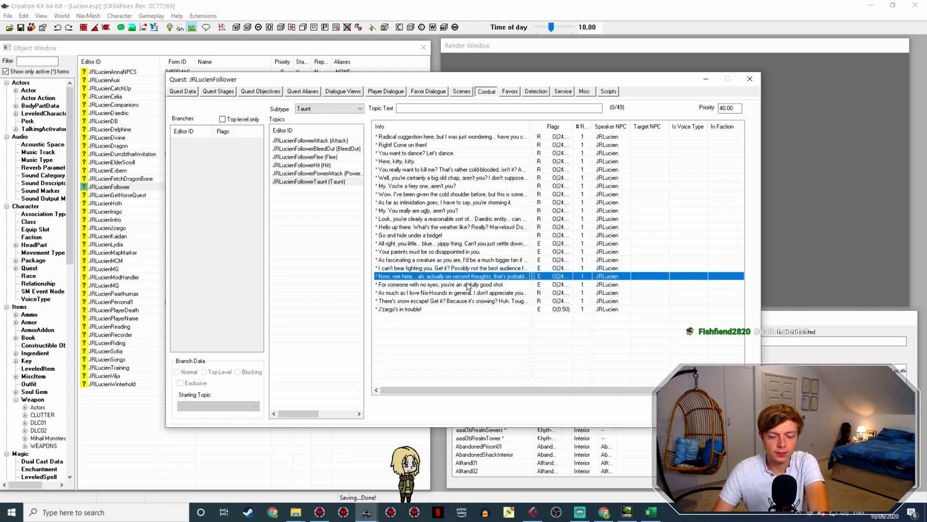
{"action": "right_click", "coordinate": [475, 271]}
{"action": "left_click", "coordinate": [487, 274]}
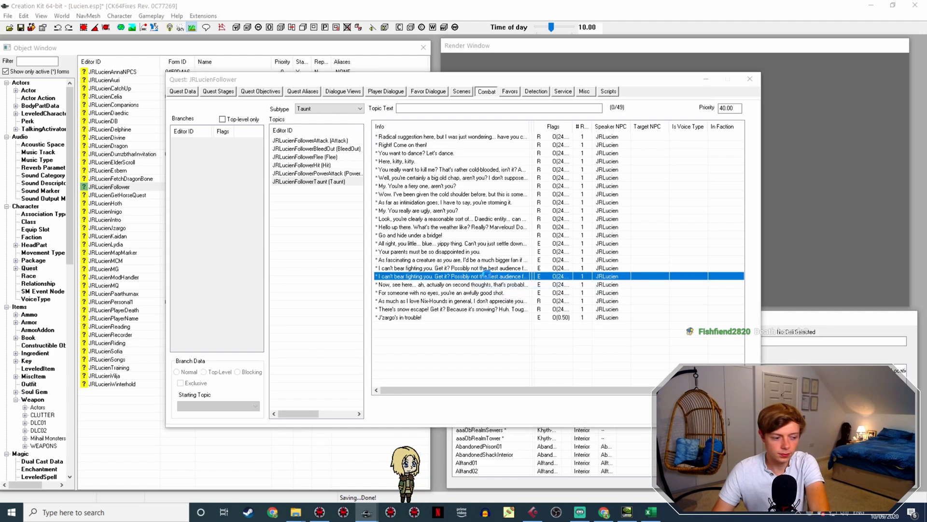
{"action": "double_click", "coordinate": [487, 274]}
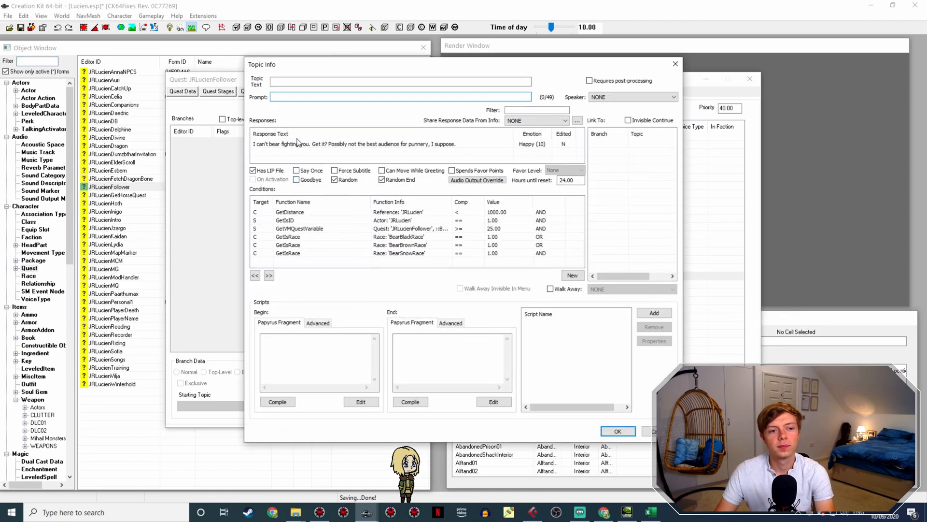
Step: Replace the copied line's response text with "Who's a good boy? Probably not you, if I'm honest."
{"action": "double_click", "coordinate": [305, 145]}
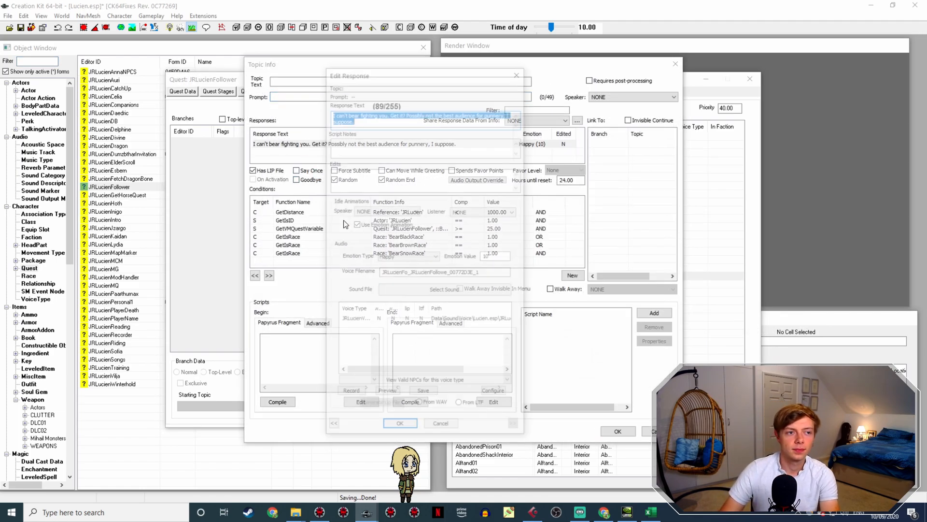
{"action": "type", "text": "Who's a godo boy"}
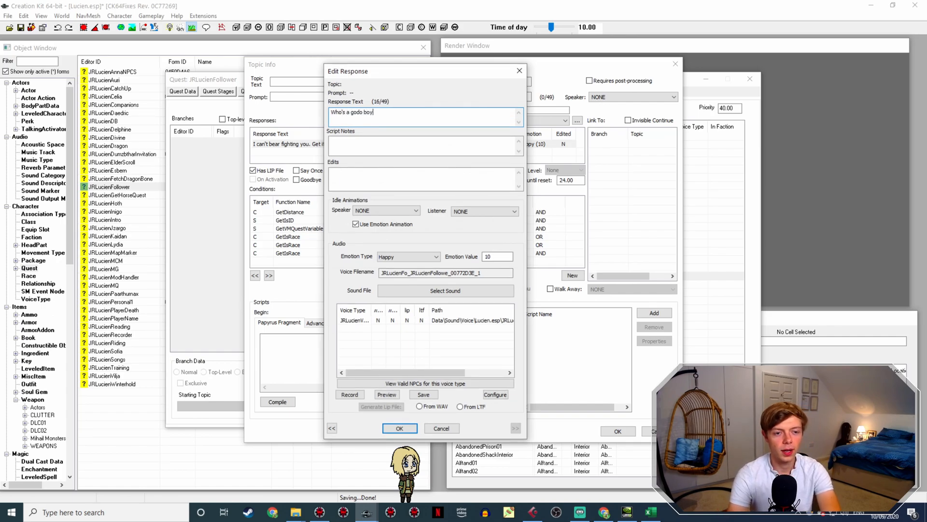
{"action": "key", "text": "BackSpace"}
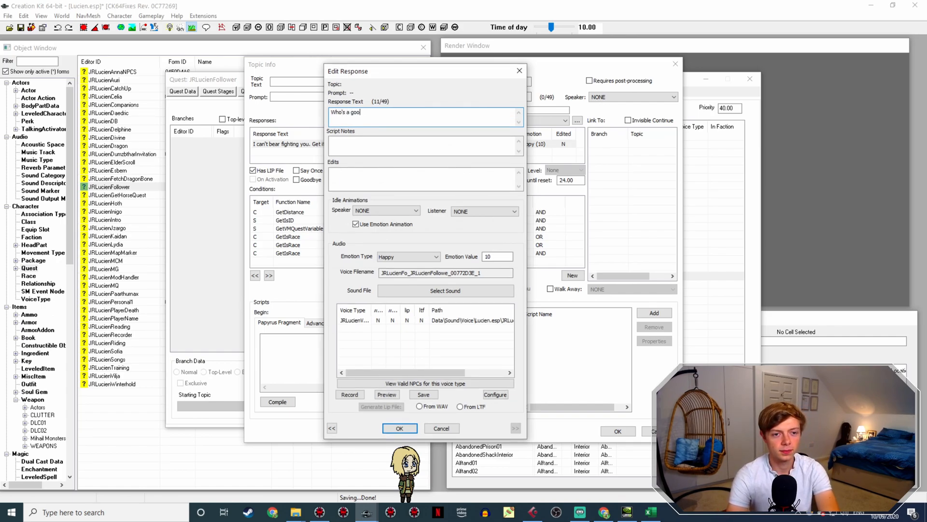
{"action": "type", "text": "? Probably not you."}
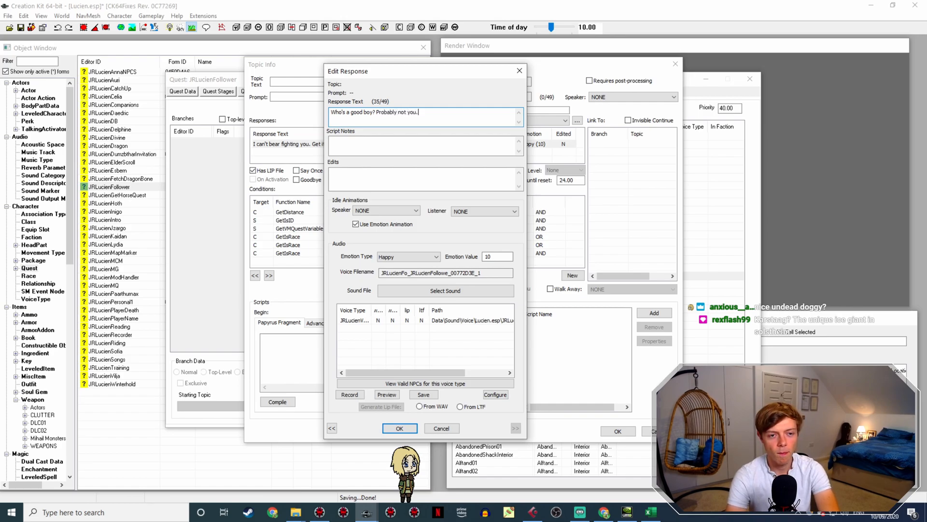
{"action": "type", "text": " if I'm honest"}
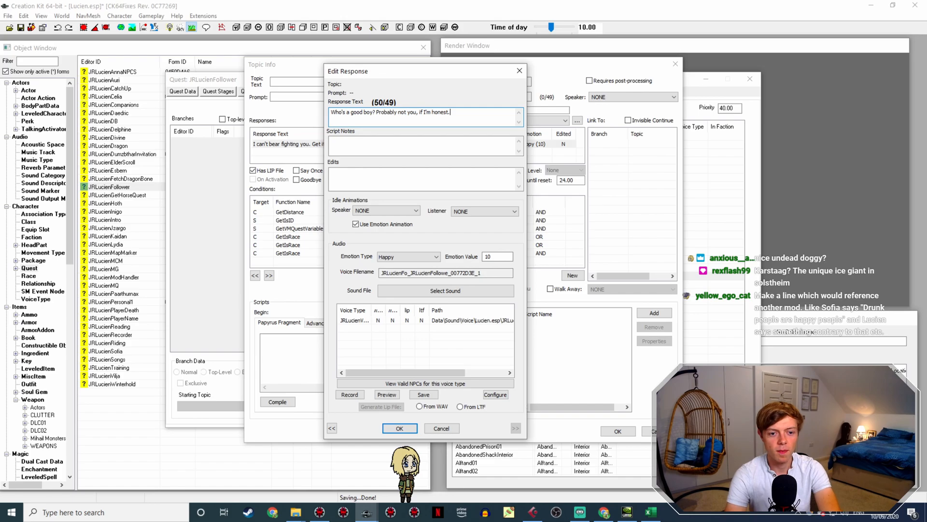
{"action": "key", "text": "Return"}
Step: Set the emotion type of the "Who's a good boy?" response to Neutral
{"action": "double_click", "coordinate": [280, 145]}
{"action": "left_click", "coordinate": [433, 256]}
{"action": "left_click", "coordinate": [386, 265]}
{"action": "left_click", "coordinate": [399, 427]}
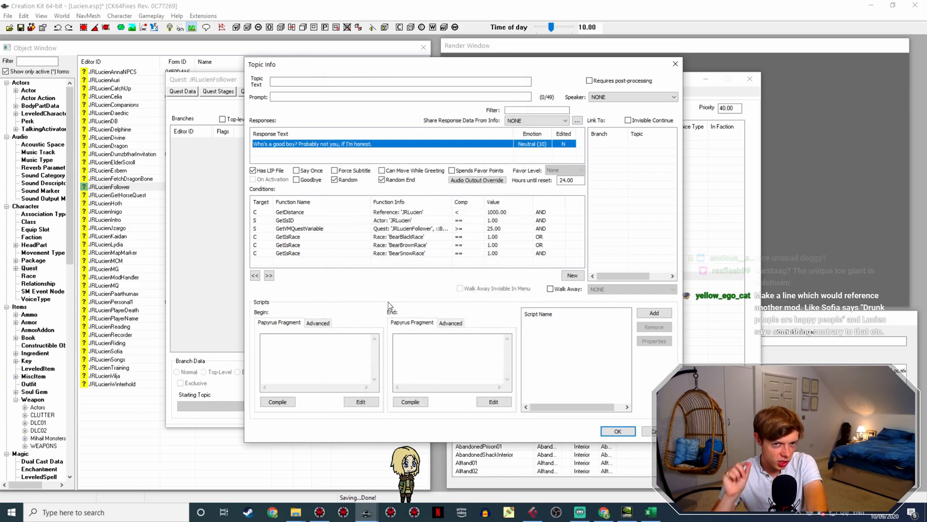
{"action": "left_click", "coordinate": [343, 213]}
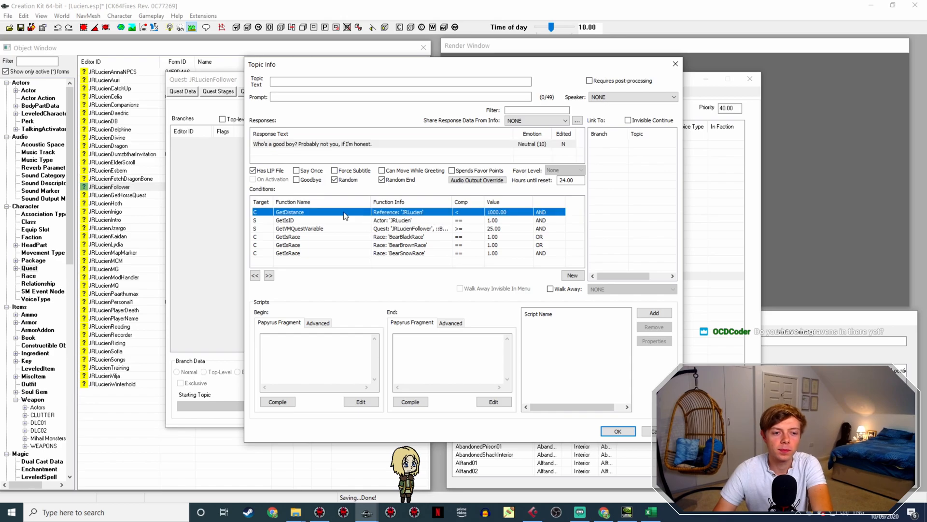
{"action": "double_click", "coordinate": [324, 229]}
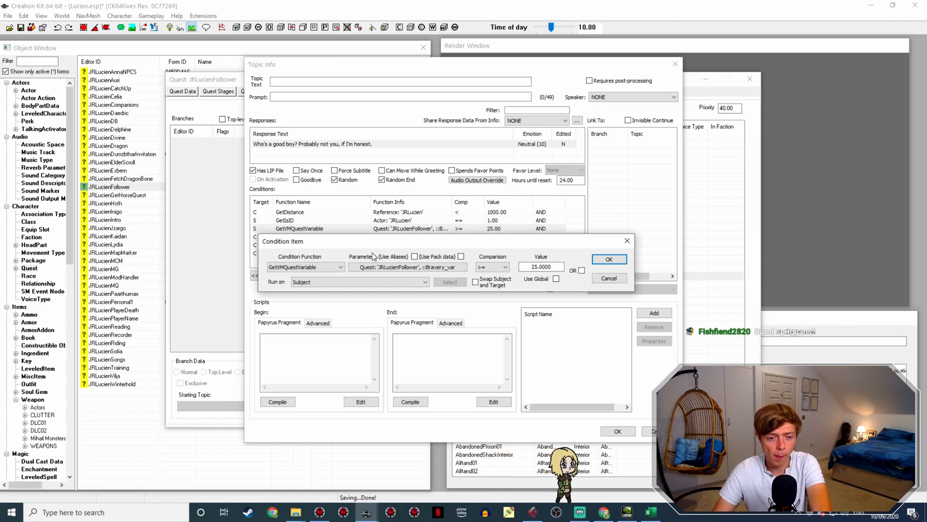
{"action": "left_click", "coordinate": [599, 277]}
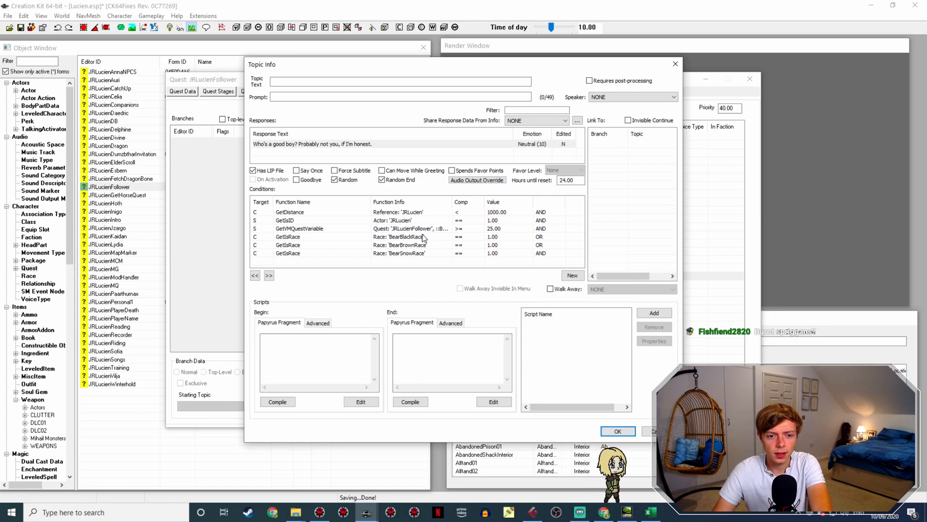
Step: Delete the BearBrownRace and BearSnowRace conditions from the "Who's a good boy?" line
{"action": "left_click", "coordinate": [412, 236]}
{"action": "left_click", "coordinate": [403, 245]}
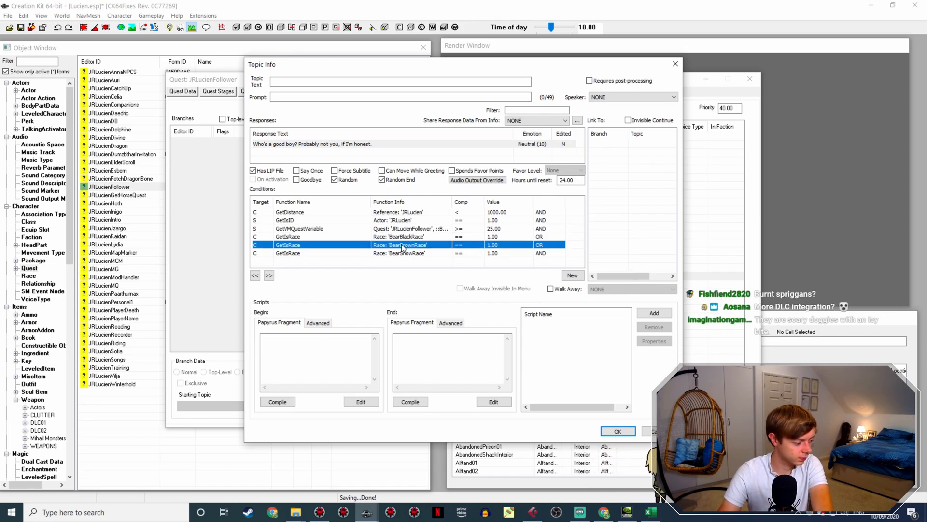
{"action": "key", "text": "Delete"}
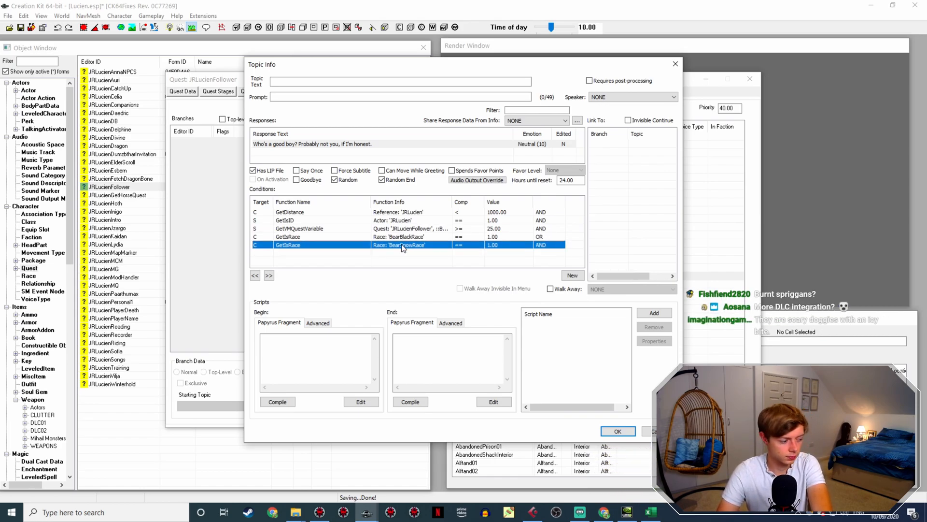
{"action": "key", "text": "Delete"}
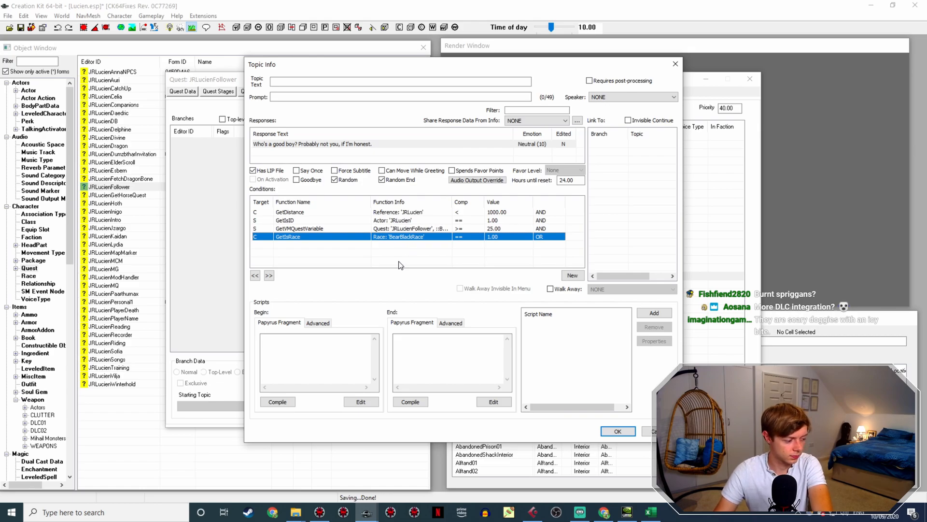
Step: Change the race in the remaining GetIsRace condition to DLC1DeathHoundRace
{"action": "double_click", "coordinate": [395, 237]}
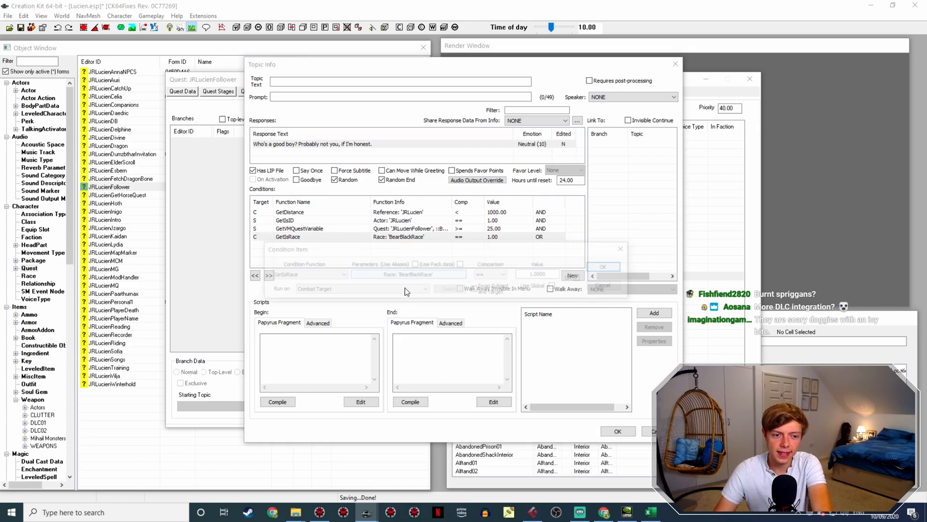
{"action": "left_click", "coordinate": [403, 276]}
{"action": "left_click", "coordinate": [390, 308]}
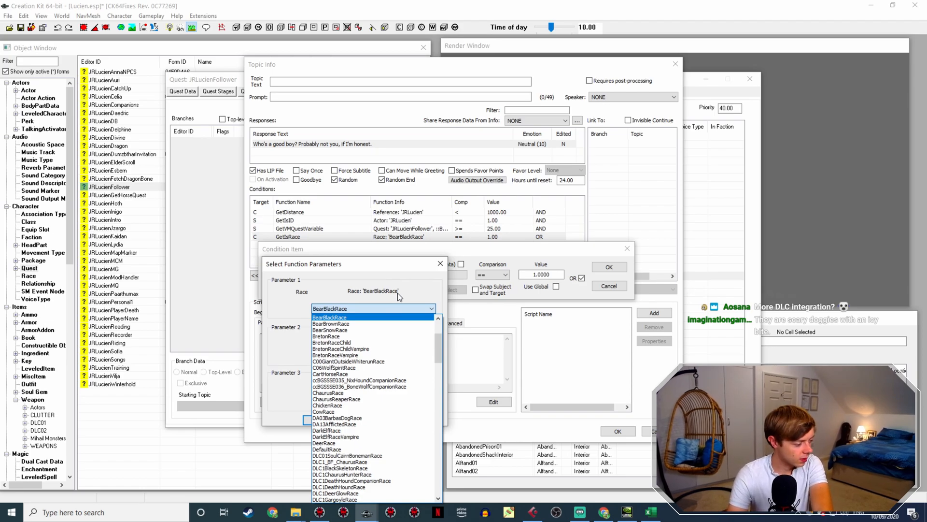
{"action": "type", "text": "dl"}
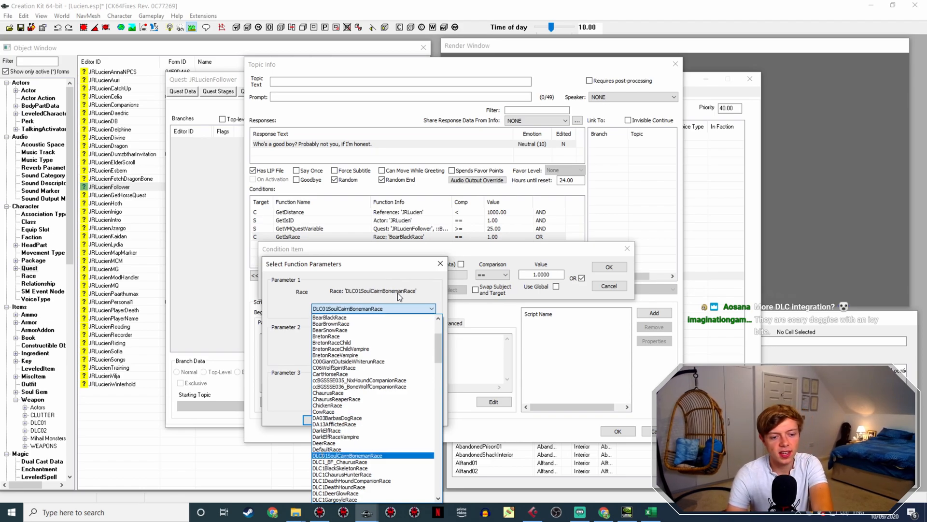
{"action": "key", "text": "Down"}
{"action": "key", "text": "Down"}
{"action": "key", "text": "Down"}
{"action": "key", "text": "Down"}
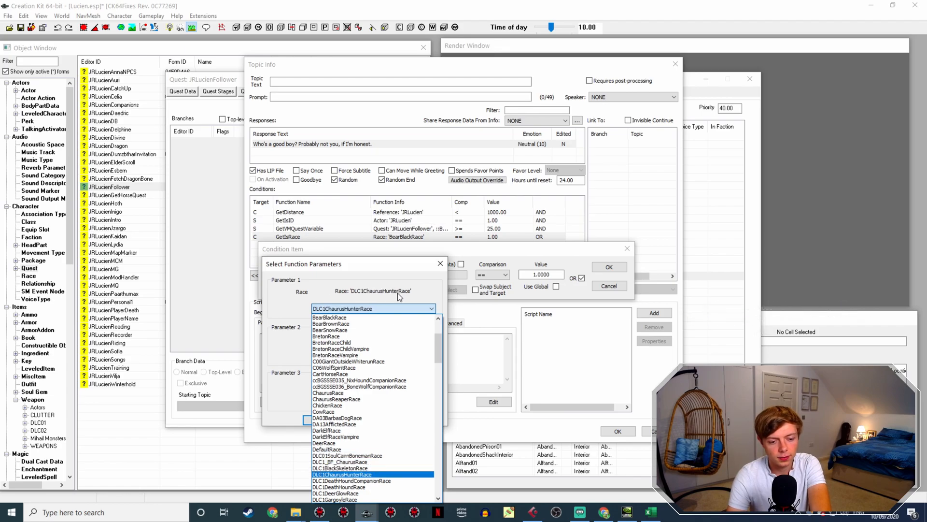
{"action": "key", "text": "Down"}
{"action": "key", "text": "Return"}
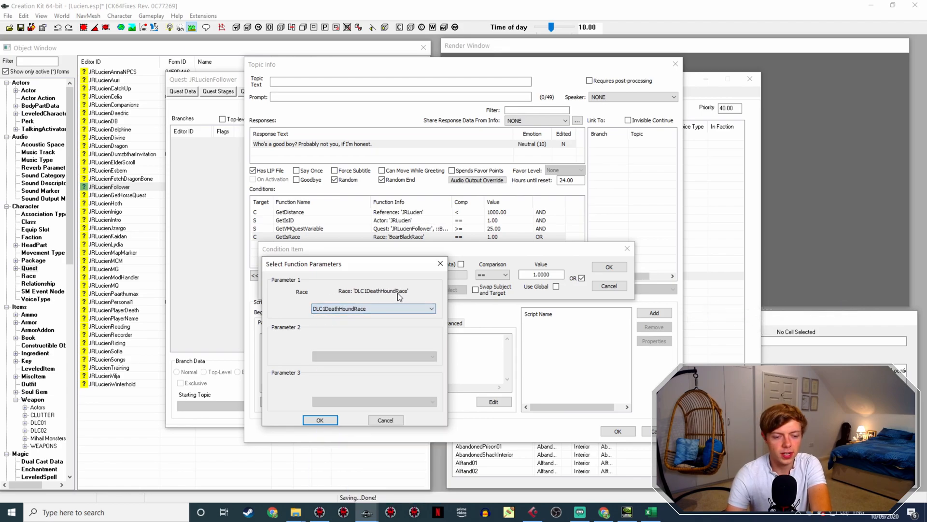
{"action": "left_click", "coordinate": [609, 268]}
Step: Duplicate the death hound GetIsRace condition and set the copy's race to DLC1DeathHoundCompanionRace
{"action": "right_click", "coordinate": [424, 237]}
{"action": "left_click", "coordinate": [447, 253]}
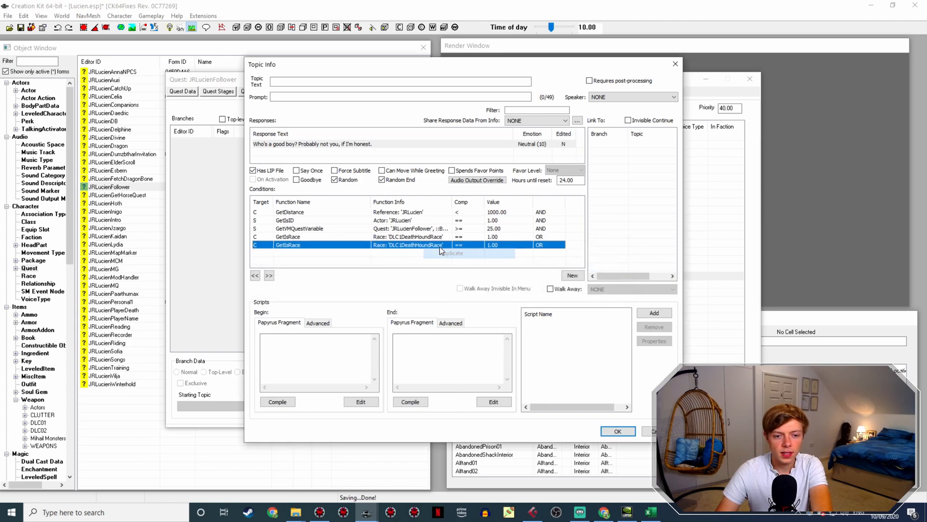
{"action": "double_click", "coordinate": [437, 245]}
{"action": "left_click", "coordinate": [421, 288]}
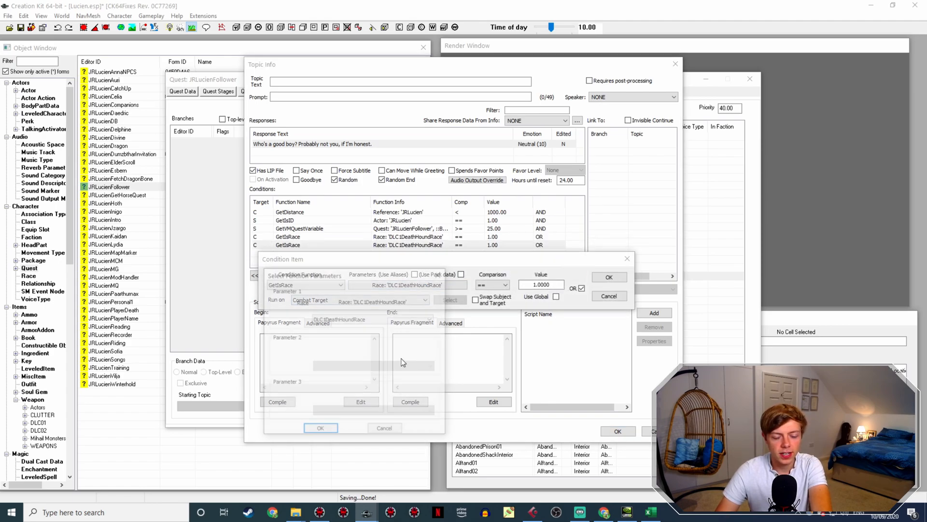
{"action": "left_click", "coordinate": [359, 319]}
{"action": "scroll", "coordinate": [363, 334], "scroll_direction": "up", "scroll_amount": 1}
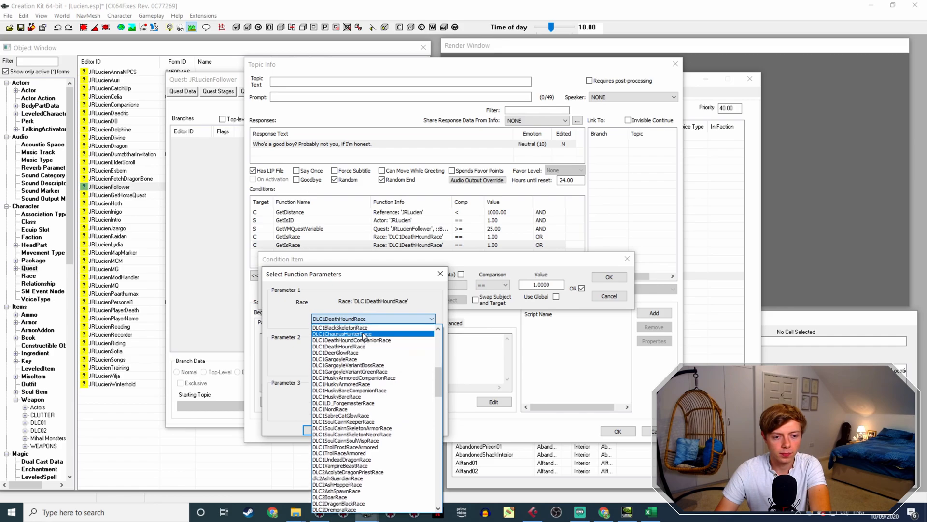
{"action": "left_click", "coordinate": [362, 340]}
{"action": "left_click", "coordinate": [320, 430]}
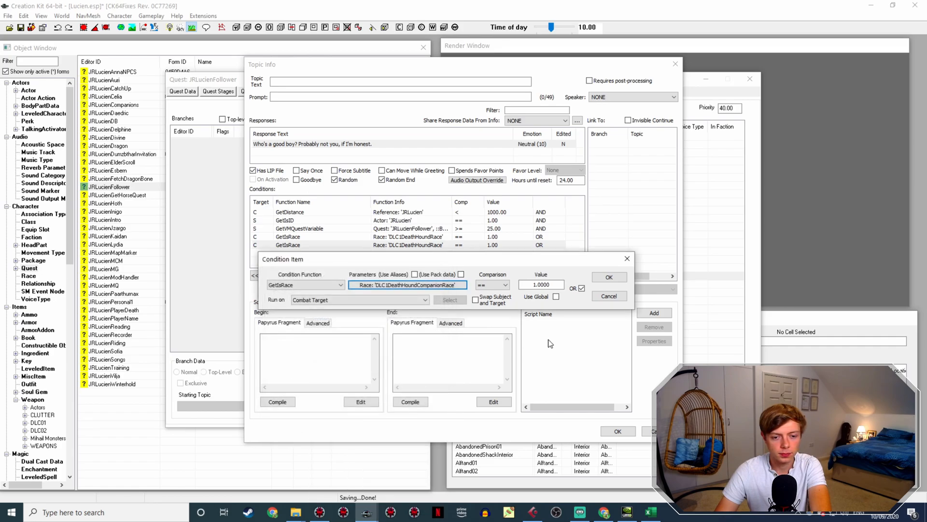
{"action": "left_click", "coordinate": [609, 277]}
Step: Turn off the OR flag on the DLC1DeathHoundCompanionRace condition and save the "Who's a good boy?" line
{"action": "double_click", "coordinate": [427, 243]}
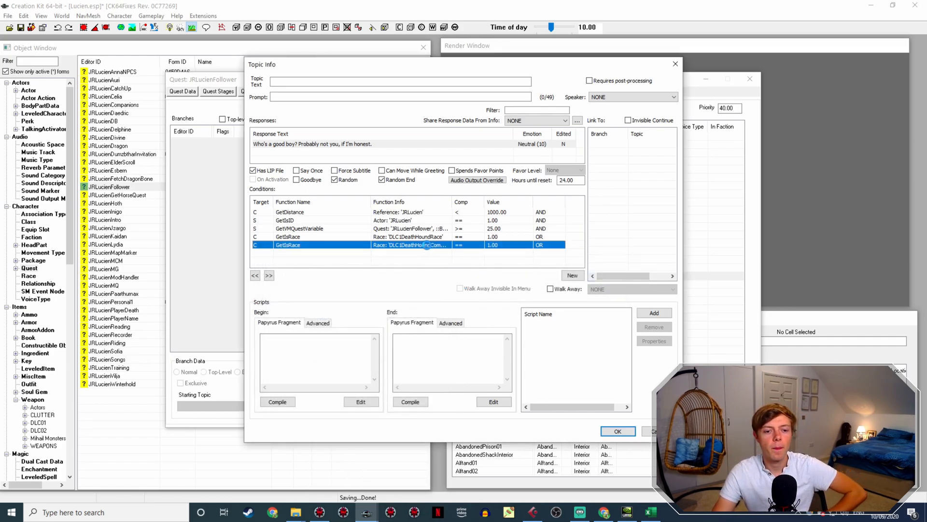
{"action": "left_click", "coordinate": [582, 287]}
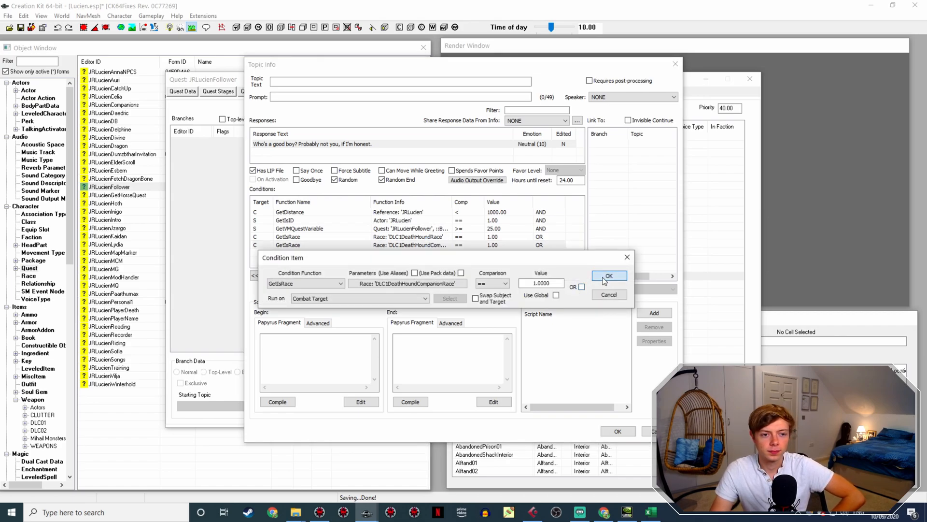
{"action": "left_click", "coordinate": [609, 275]}
{"action": "left_click", "coordinate": [618, 430]}
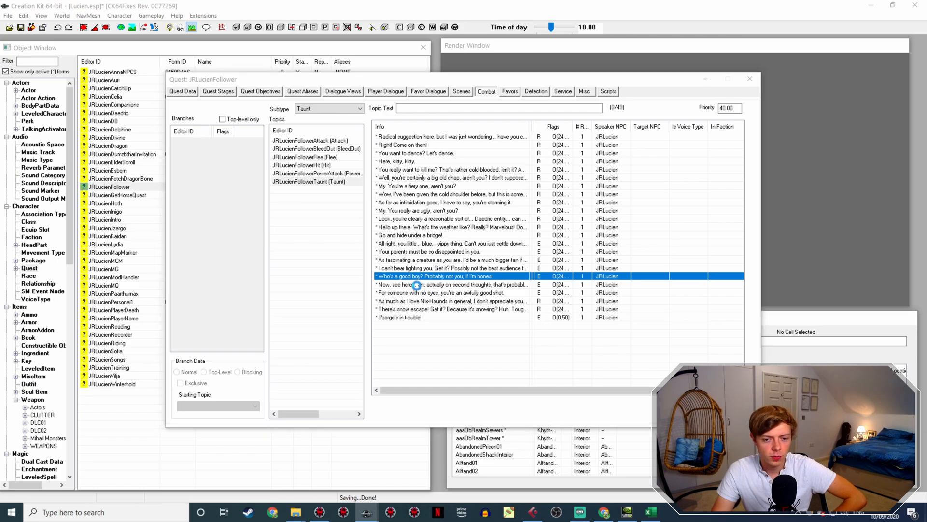
Step: Move the GetIsID condition above GetDistance in the "Who's a good boy?" line and save the line
{"action": "left_click", "coordinate": [289, 220]}
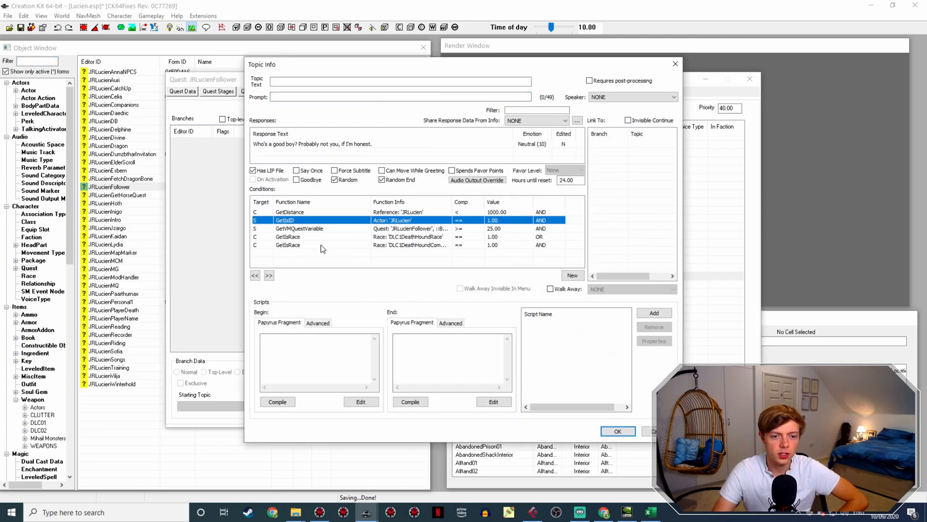
{"action": "key", "text": "Left"}
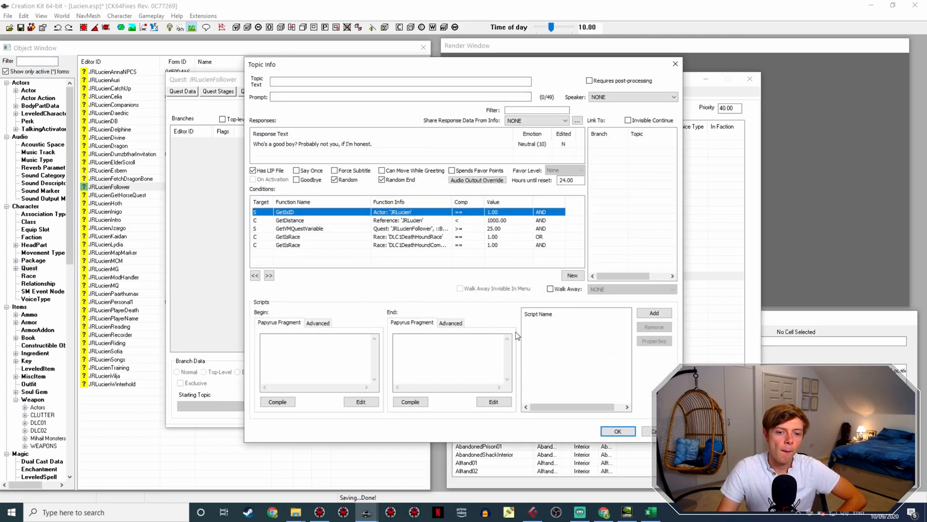
{"action": "left_click", "coordinate": [617, 430]}
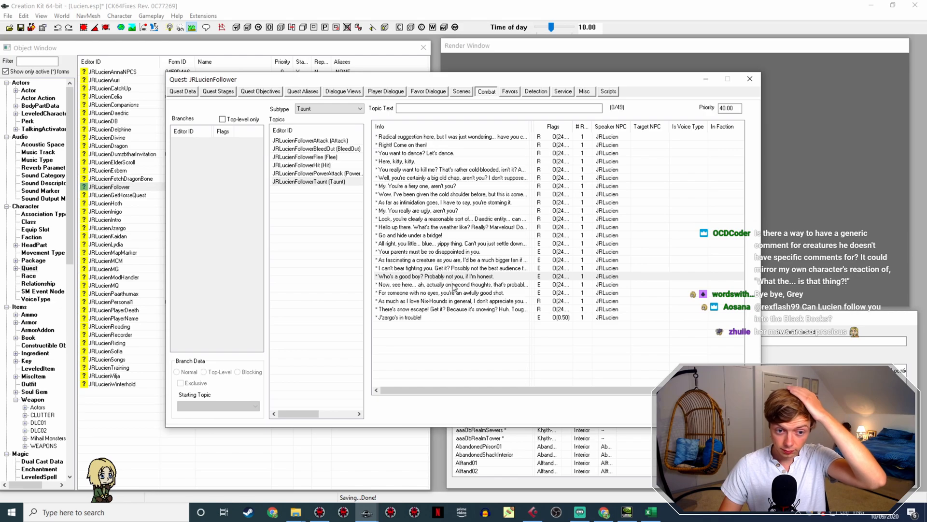
Step: Duplicate the "Who's a good boy?" taunt line and open the copy for editing
{"action": "right_click", "coordinate": [429, 277]}
{"action": "left_click", "coordinate": [451, 293]}
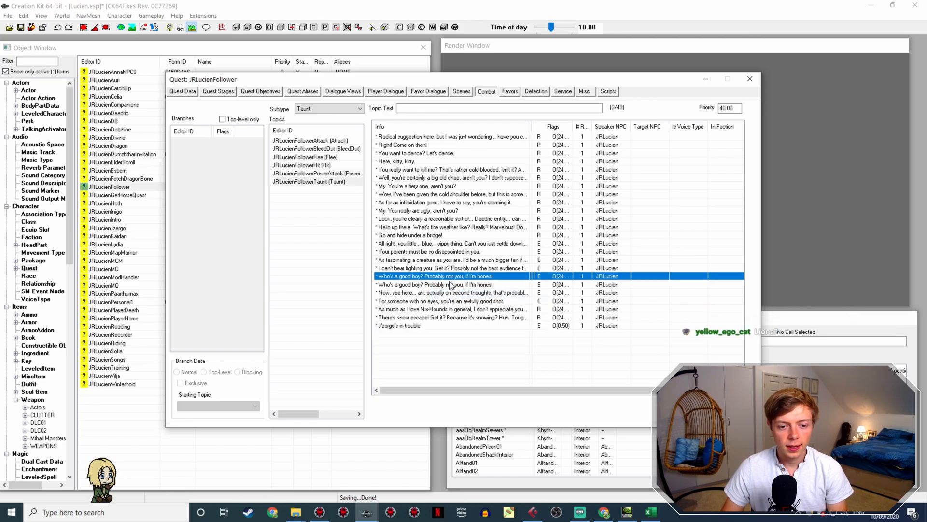
{"action": "double_click", "coordinate": [450, 283]}
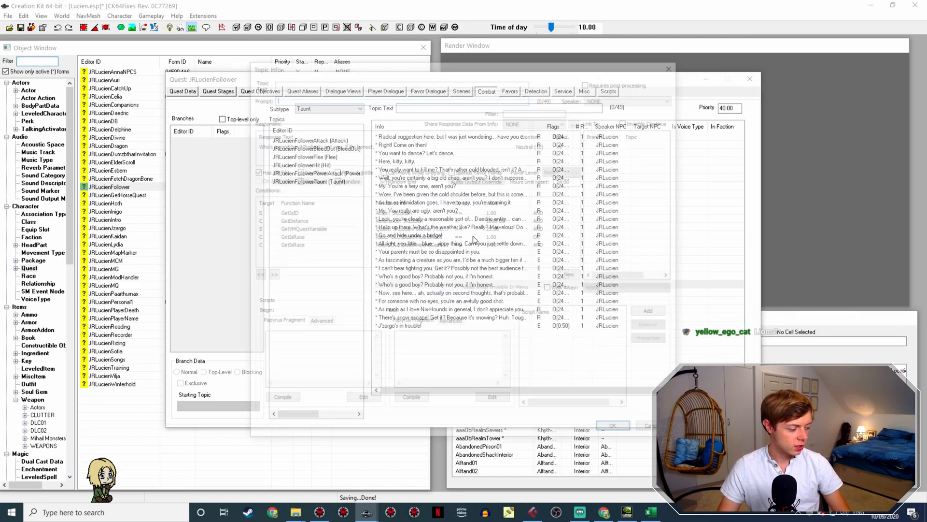
Step: Replace the copied line's response text with "Looking a little worse for wear there, I must say."
{"action": "double_click", "coordinate": [340, 144]}
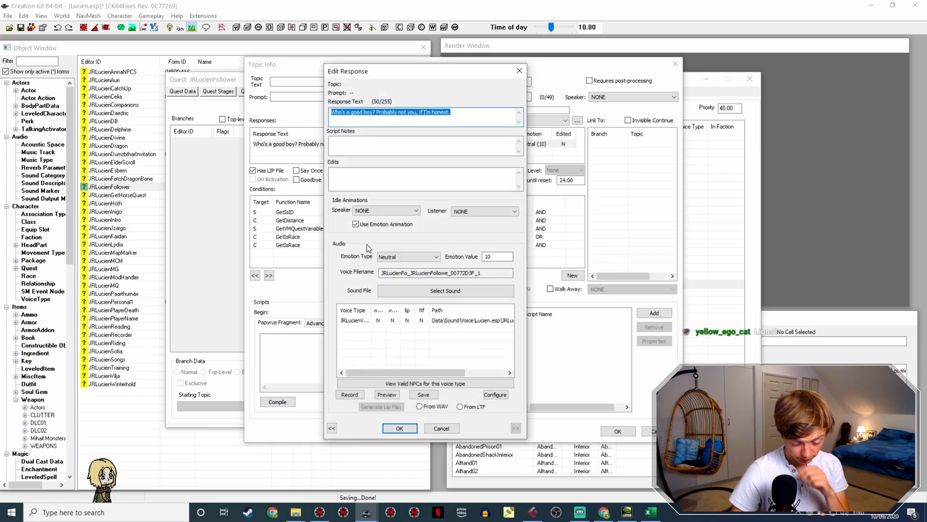
{"action": "type", "text": "Looki"}
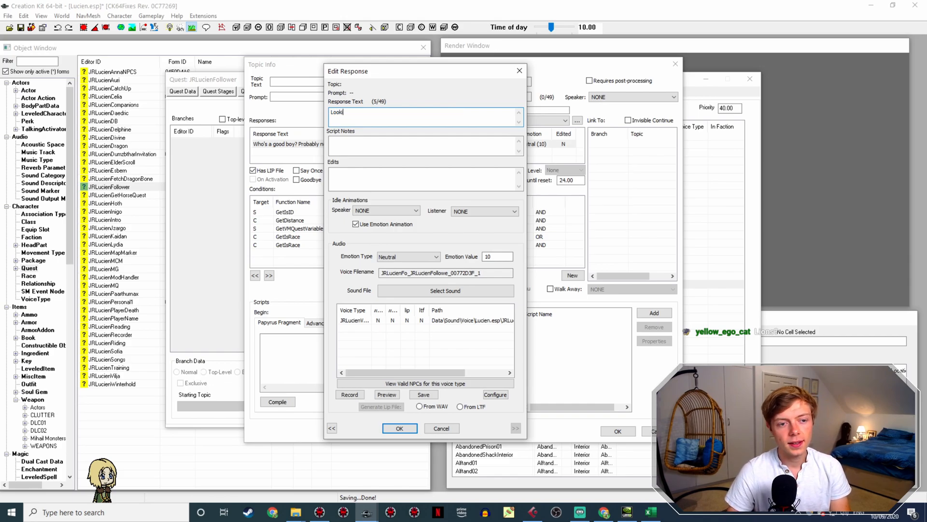
{"action": "type", "text": "ng a little wor"}
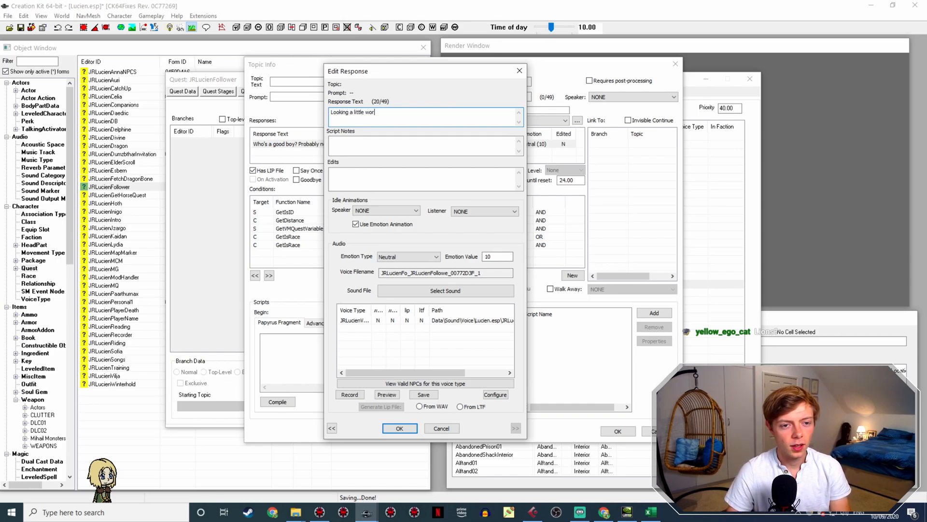
{"action": "type", "text": "se for wear th"}
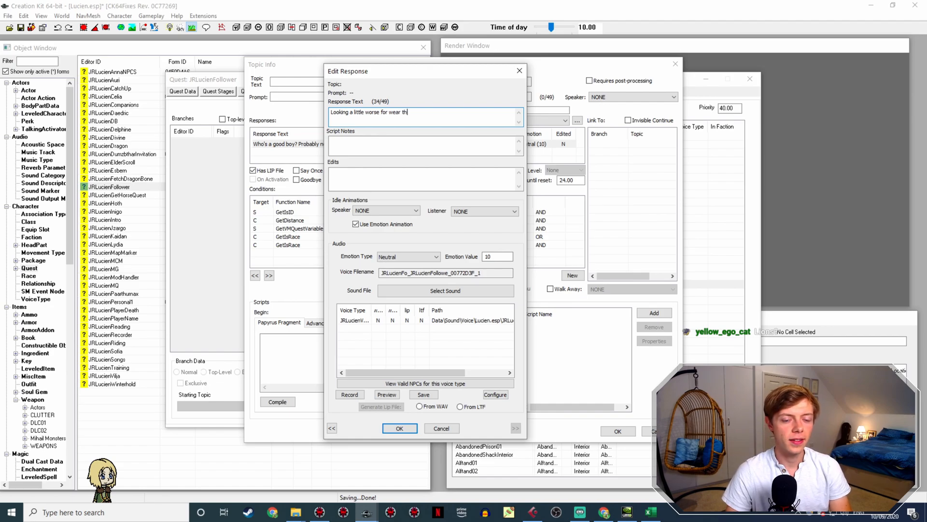
{"action": "type", "text": "ere, I must say"}
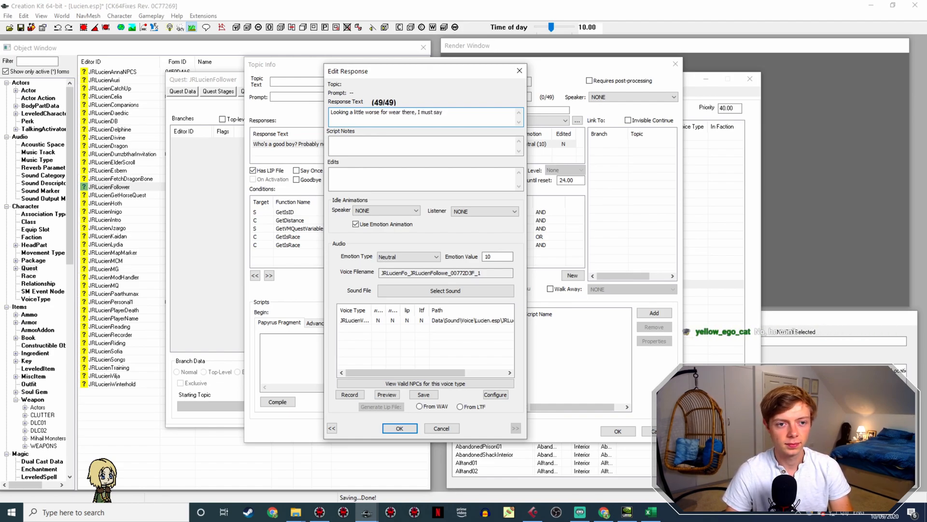
{"action": "type", "text": "."}
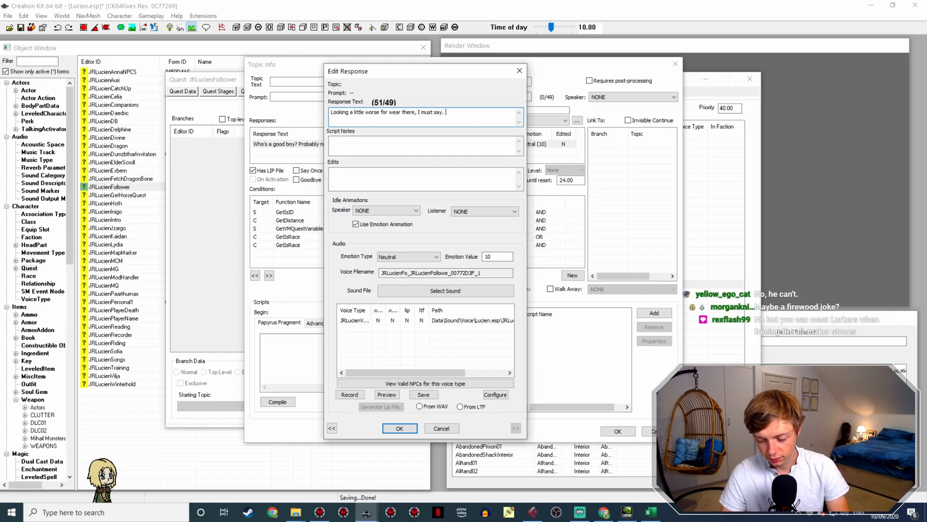
{"action": "type", "text": "S"}
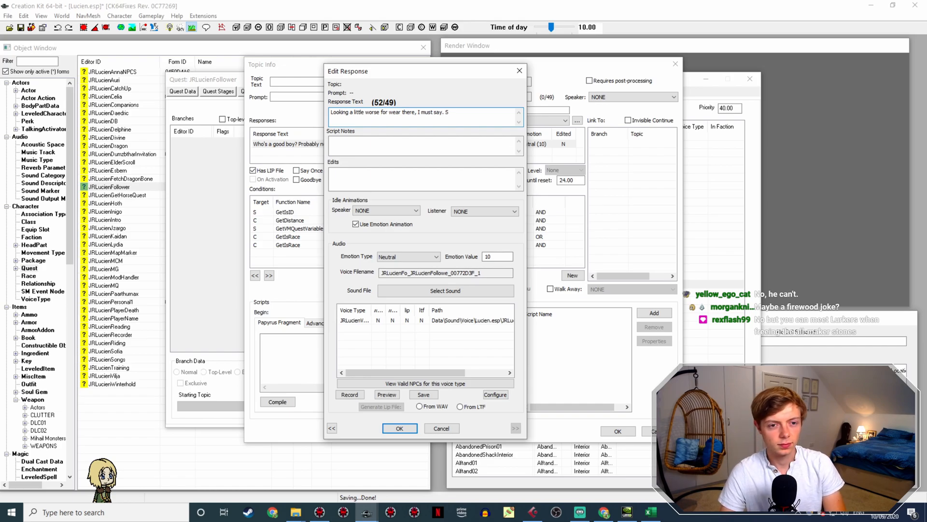
{"action": "key", "text": "BackSpace"}
{"action": "key", "text": "BackSpace"}
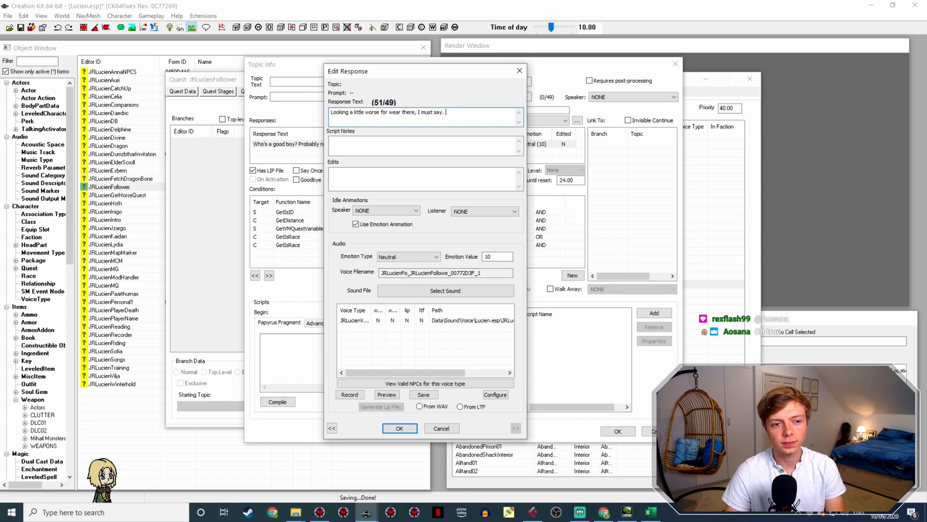
Step: Replace the copied line's response text with "This is the meanest piece of firewood I've ever met." and confirm the response
{"action": "key", "text": "ctrl+a"}
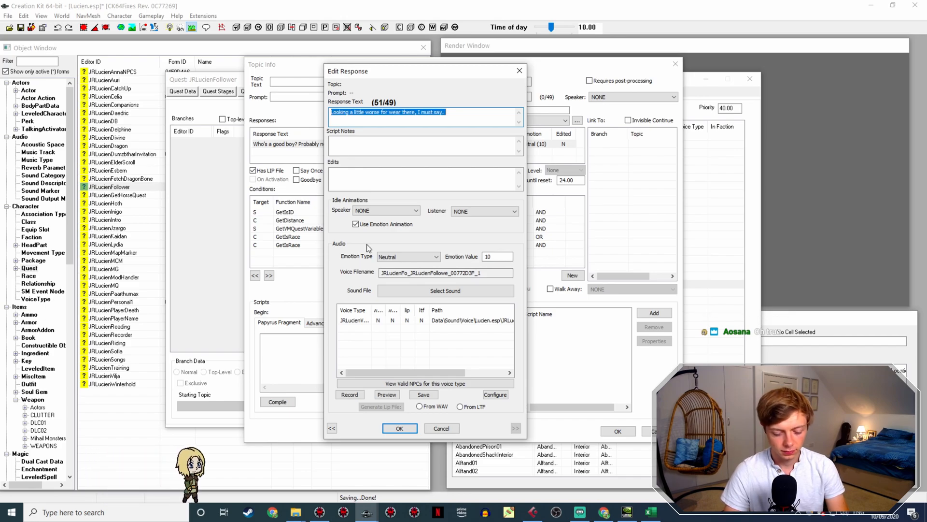
{"action": "type", "text": "This is the meanest"}
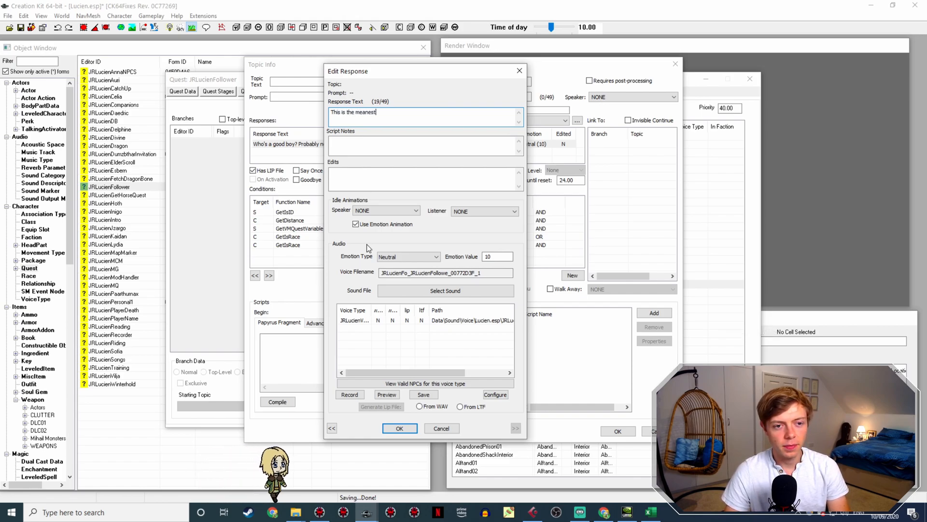
{"action": "key", "text": "BackSpace"}
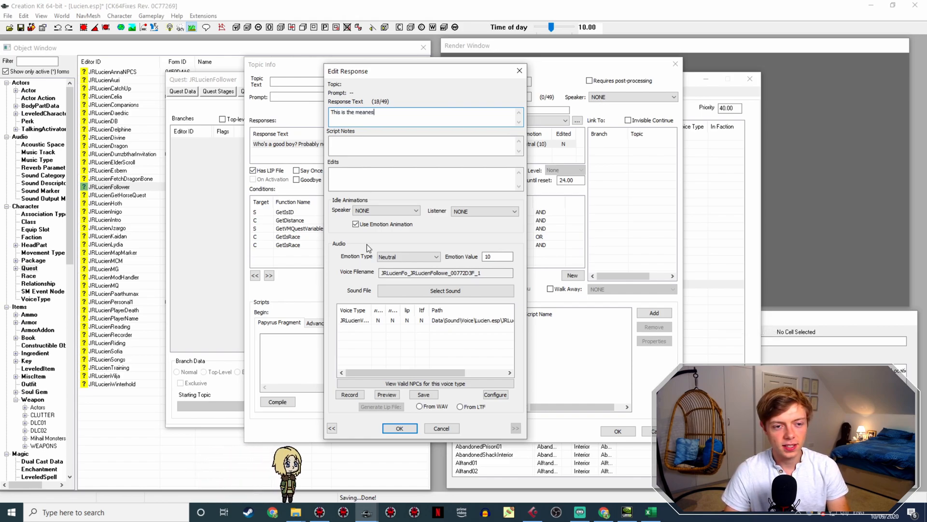
{"action": "key", "text": "BackSpace"}
{"action": "key", "text": "BackSpace"}
{"action": "key", "text": "BackSpace"}
{"action": "key", "text": "BackSpace"}
{"action": "key", "text": "BackSpace"}
{"action": "key", "text": "BackSpace"}
{"action": "key", "text": "BackSpace"}
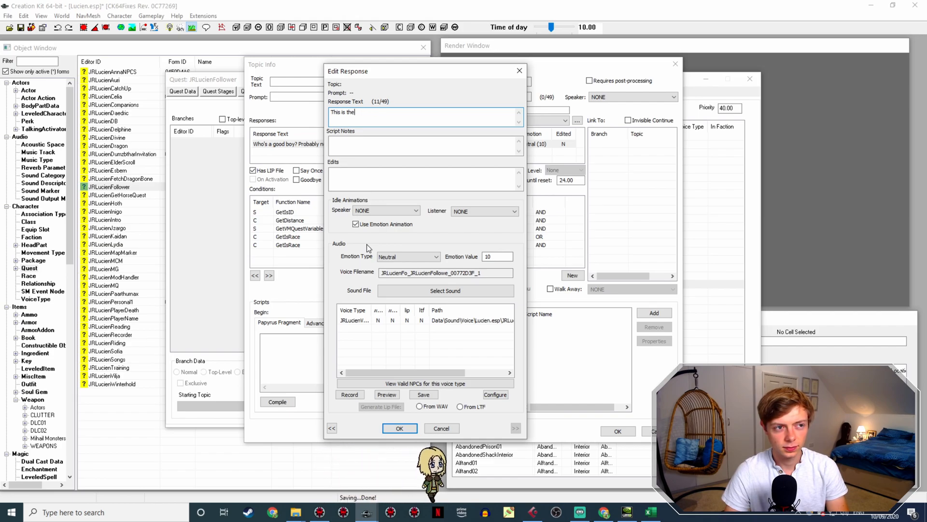
{"action": "key", "text": "BackSpace"}
{"action": "key", "text": "BackSpace"}
{"action": "key", "text": "BackSpace"}
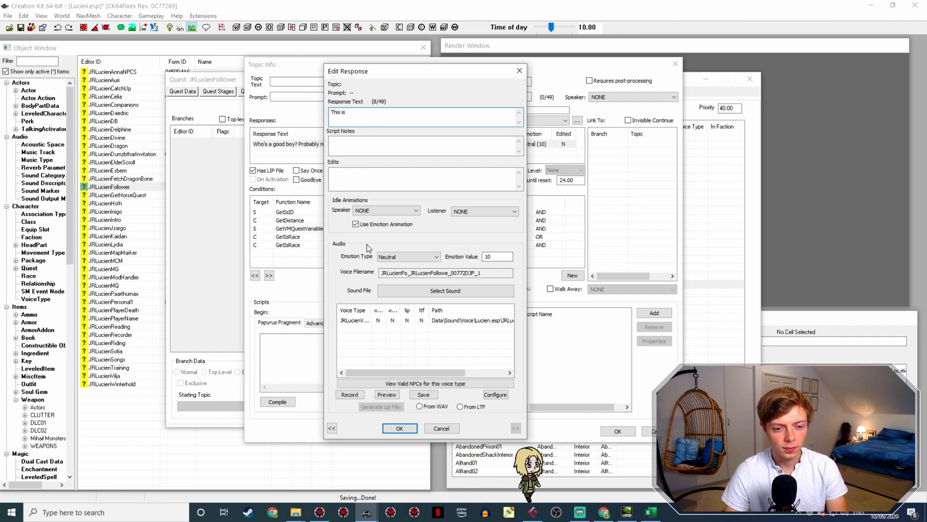
{"action": "type", "text": "the meanes"}
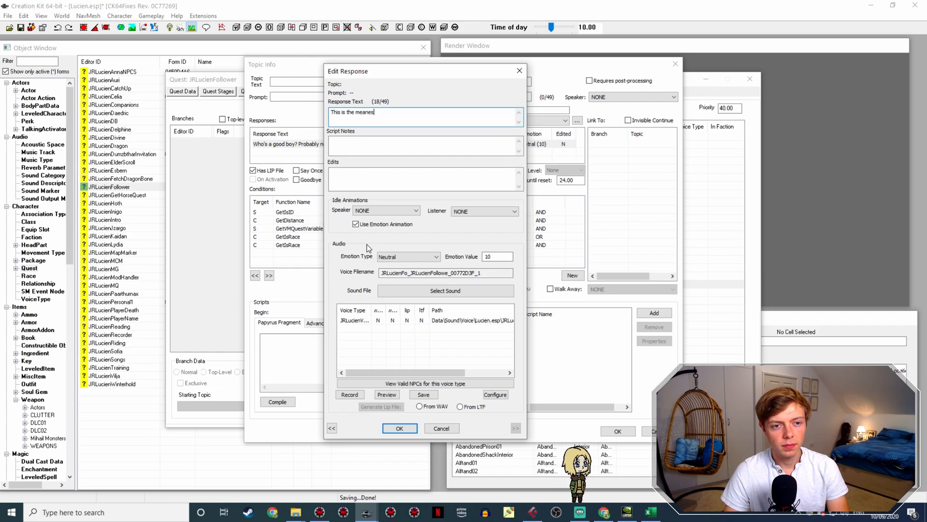
{"action": "type", "text": "t piece of fire"}
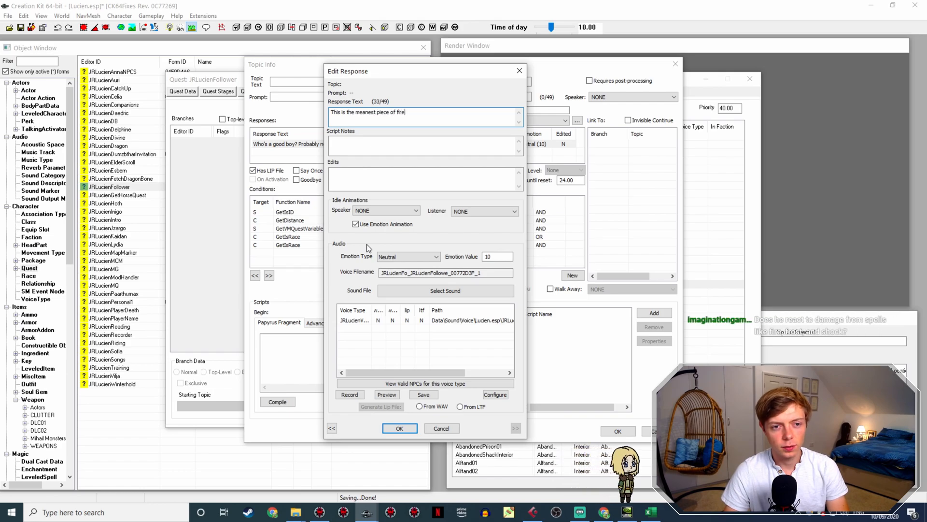
{"action": "type", "text": "wood I've ever met."}
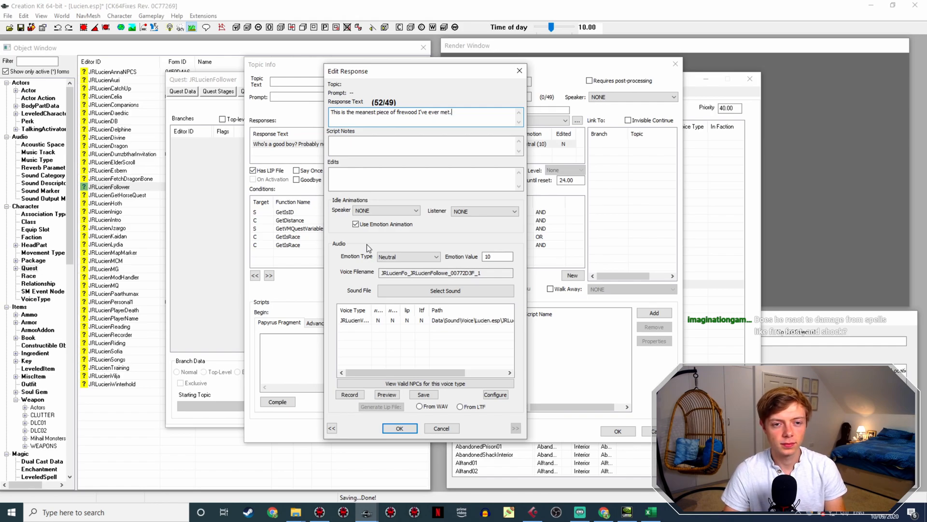
{"action": "key", "text": "Return"}
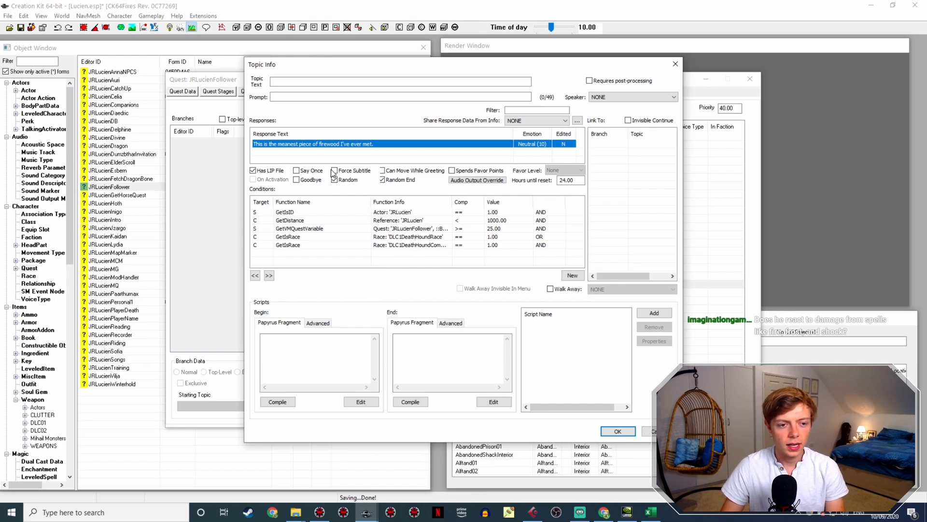
Step: Set the firewood line to Say Once and delete its DLC1DeathHoundCompanionRace condition
{"action": "left_click", "coordinate": [312, 171]}
{"action": "left_click", "coordinate": [394, 246]}
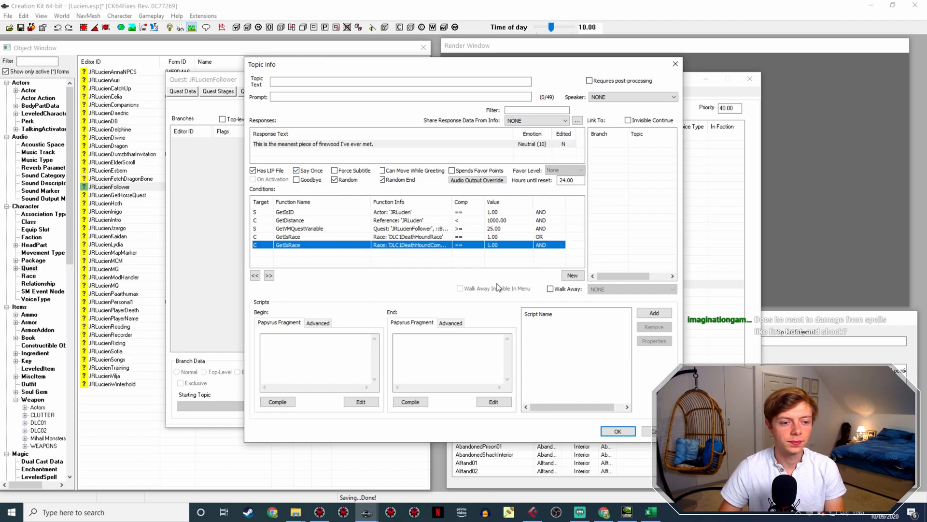
{"action": "key", "text": "Delete"}
Step: Change the firewood line's GetIsRace condition to DLC2SprigganBurntRace with the OR flag off, and save the line
{"action": "double_click", "coordinate": [430, 237]}
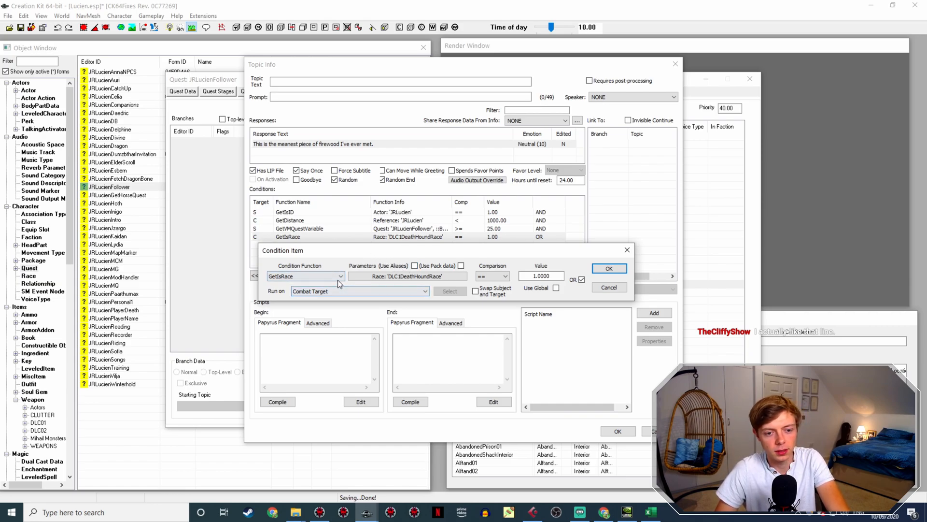
{"action": "left_click", "coordinate": [360, 276]}
{"action": "left_click", "coordinate": [344, 310]}
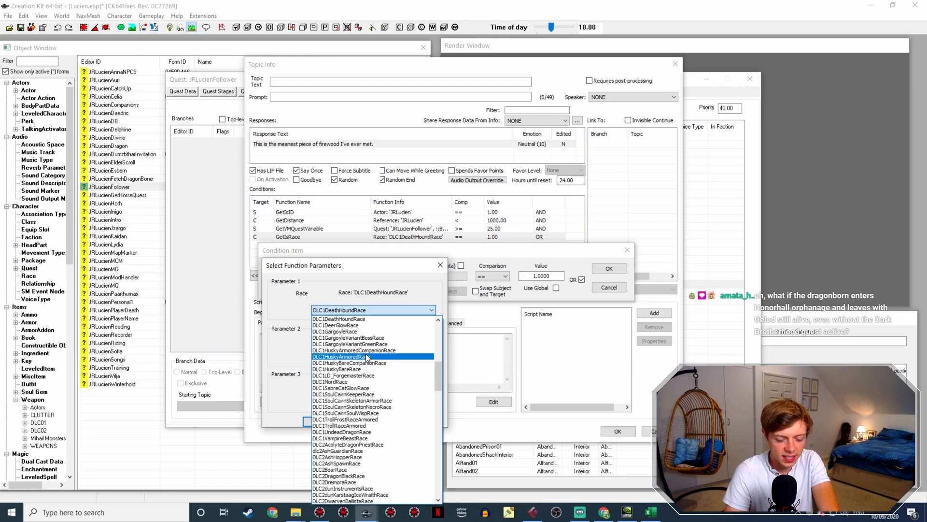
{"action": "type", "text": "dlc2"}
{"action": "key", "text": "Down"}
{"action": "key", "text": "Down"}
{"action": "key", "text": "Down"}
{"action": "key", "text": "Down"}
{"action": "key", "text": "Down"}
{"action": "key", "text": "Down"}
{"action": "key", "text": "Down"}
{"action": "key", "text": "Down"}
{"action": "key", "text": "Down"}
{"action": "key", "text": "Down"}
{"action": "key", "text": "Down"}
{"action": "key", "text": "Down"}
{"action": "key", "text": "Down"}
{"action": "key", "text": "Down"}
{"action": "key", "text": "Down"}
{"action": "key", "text": "Down"}
{"action": "key", "text": "Down"}
{"action": "key", "text": "Down"}
{"action": "key", "text": "Down"}
{"action": "key", "text": "Down"}
{"action": "key", "text": "Down"}
{"action": "key", "text": "Down"}
{"action": "key", "text": "Down"}
{"action": "key", "text": "Down"}
{"action": "key", "text": "Down"}
{"action": "key", "text": "Down"}
{"action": "key", "text": "Down"}
{"action": "key", "text": "Up"}
{"action": "key", "text": "Up"}
{"action": "key", "text": "Return"}
{"action": "key", "text": "Return"}
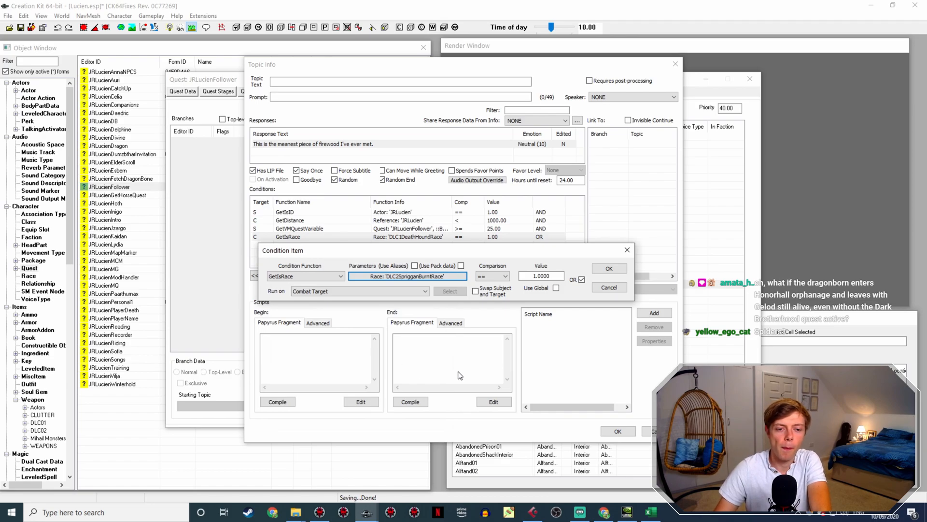
{"action": "left_click", "coordinate": [582, 280]}
{"action": "left_click", "coordinate": [609, 269]}
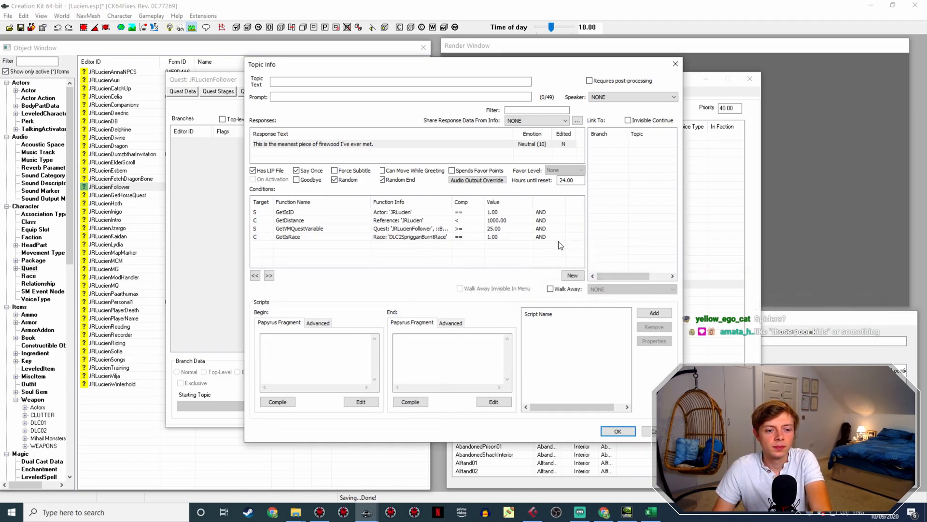
{"action": "left_click", "coordinate": [619, 432]}
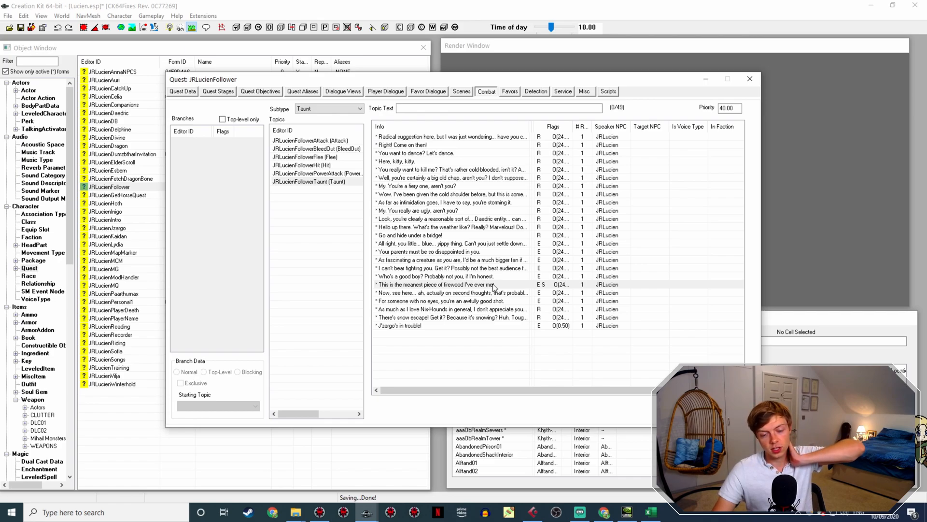
Step: Duplicate the "Who's a good boy?" taunt line and open the new copy for editing
{"action": "right_click", "coordinate": [488, 294]}
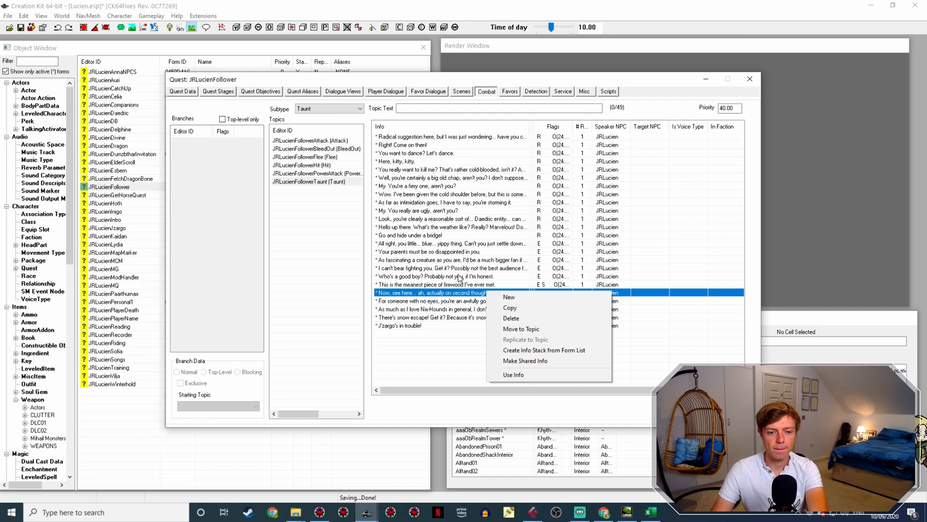
{"action": "right_click", "coordinate": [455, 277]}
{"action": "left_click", "coordinate": [475, 291]}
{"action": "double_click", "coordinate": [478, 284]}
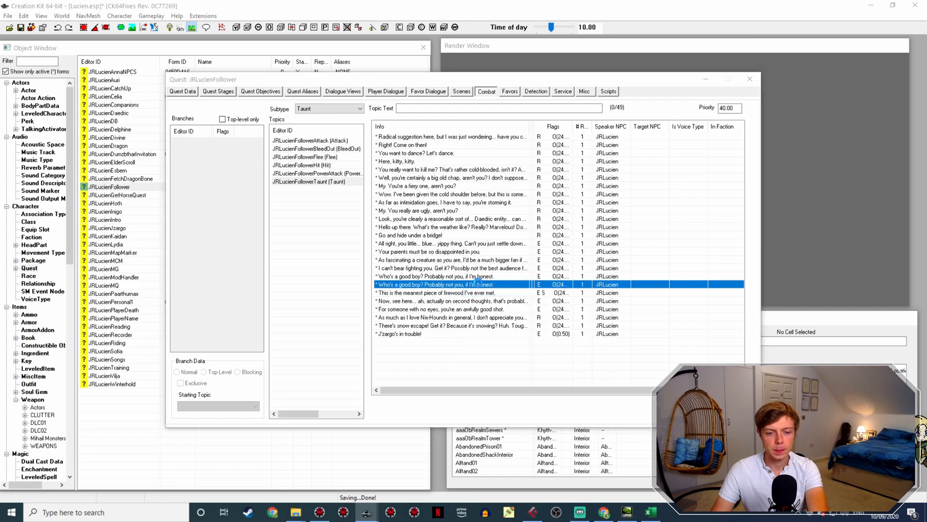
Step: Replace the new copy's response text with "My my, what an absolute charmer you are."
{"action": "double_click", "coordinate": [334, 144]}
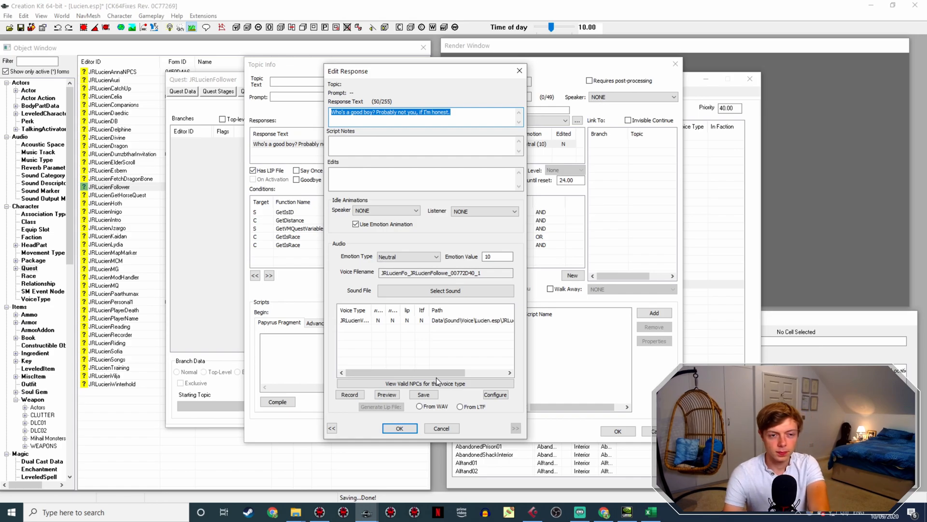
{"action": "type", "text": "My"}
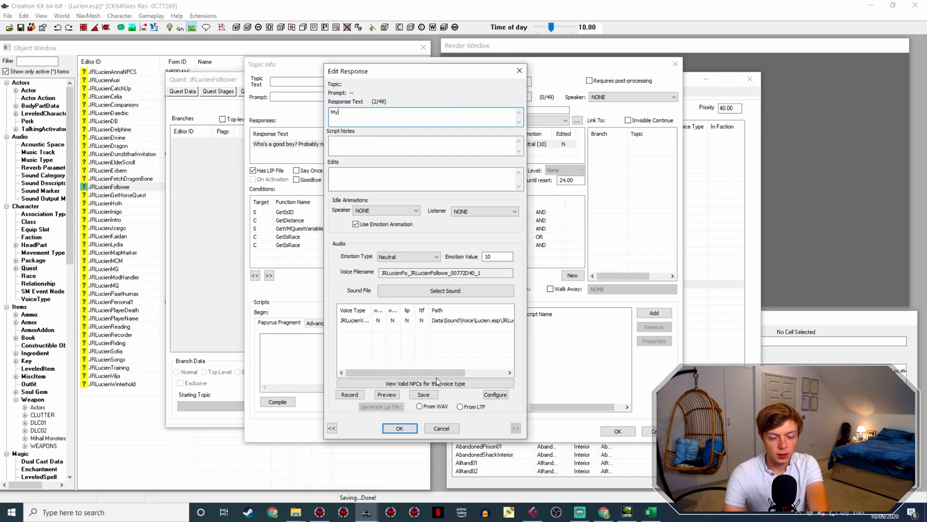
{"action": "type", "text": " my, what an absolute ch"}
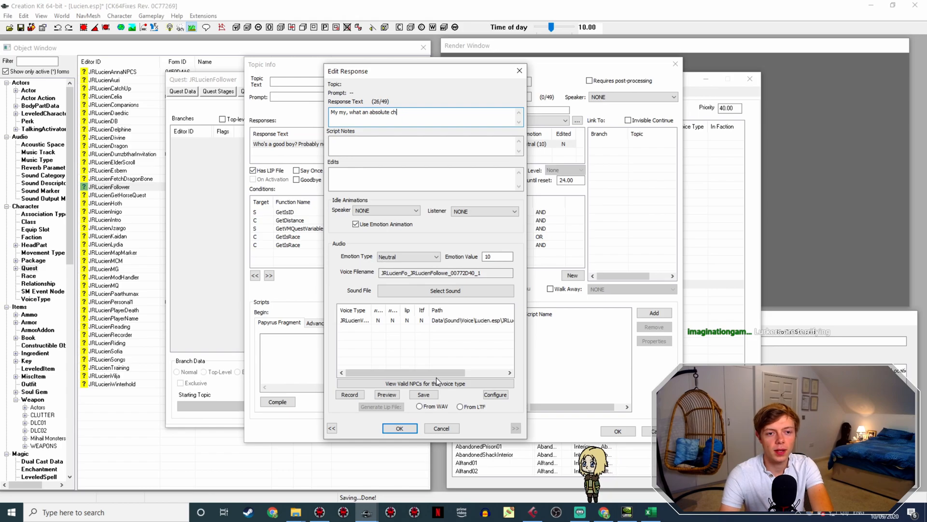
{"action": "type", "text": "armer you a"}
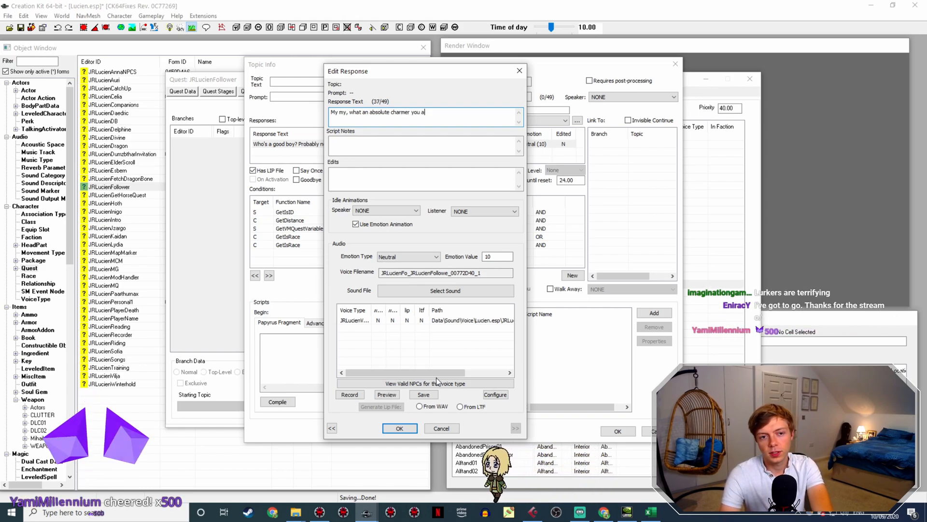
{"action": "type", "text": "re."}
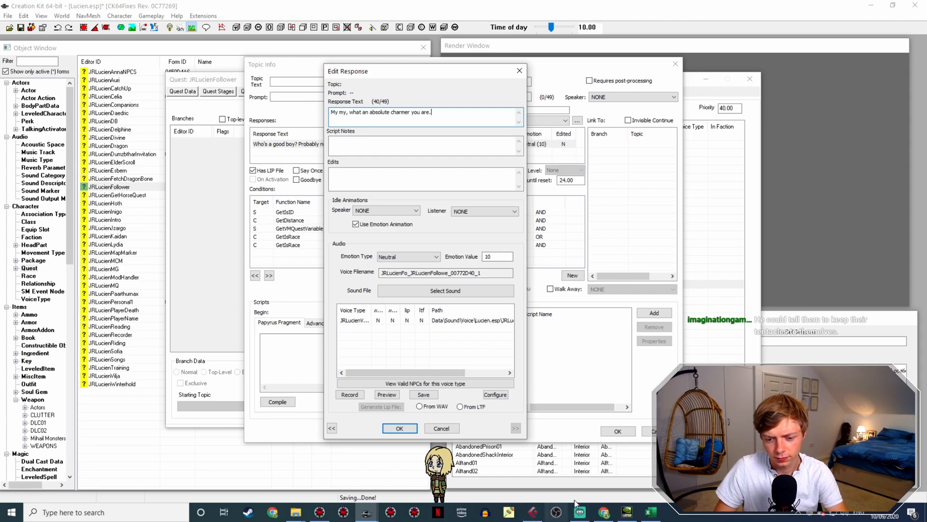
Step: Switch to Chrome, search for "lurker skyrim" images in a new tab, and examine the first and fourth pictures
{"action": "left_click", "coordinate": [603, 512]}
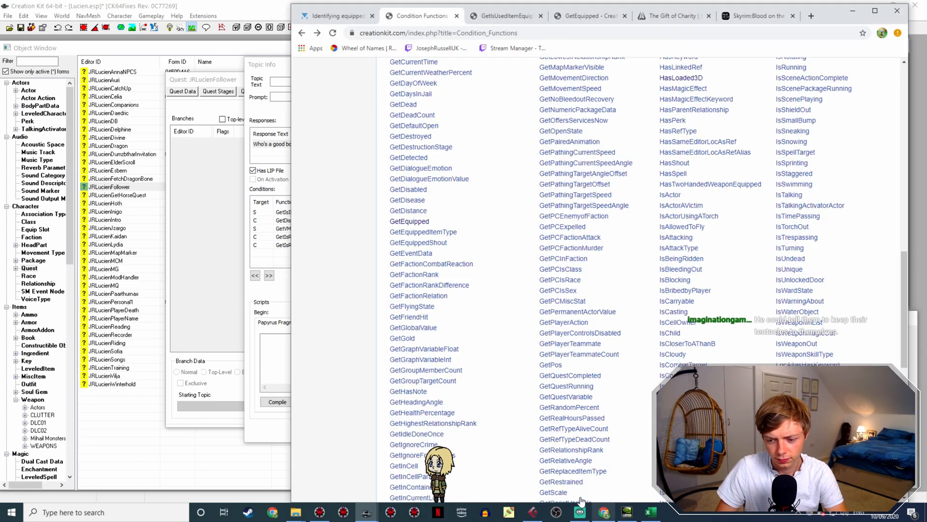
{"action": "left_click", "coordinate": [812, 16]}
{"action": "type", "text": "lurker skyr"}
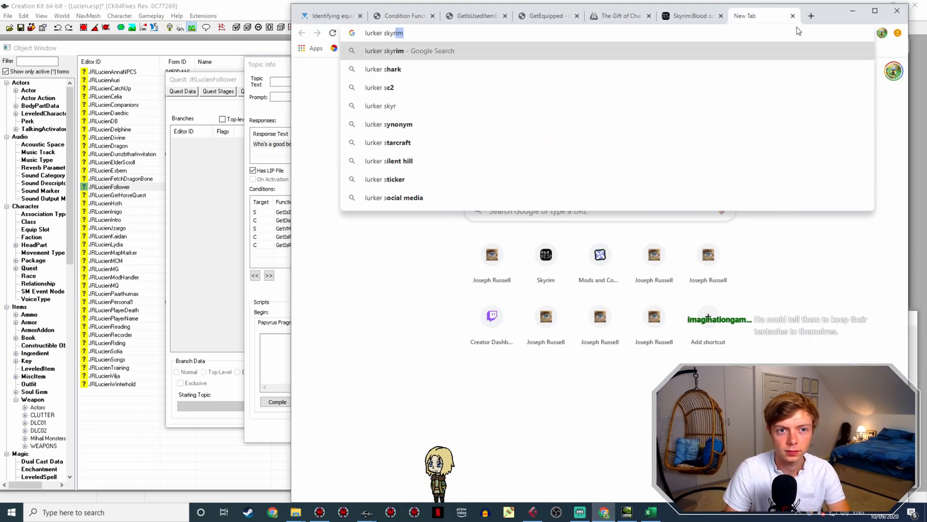
{"action": "key", "text": "Return"}
{"action": "left_click", "coordinate": [425, 104]}
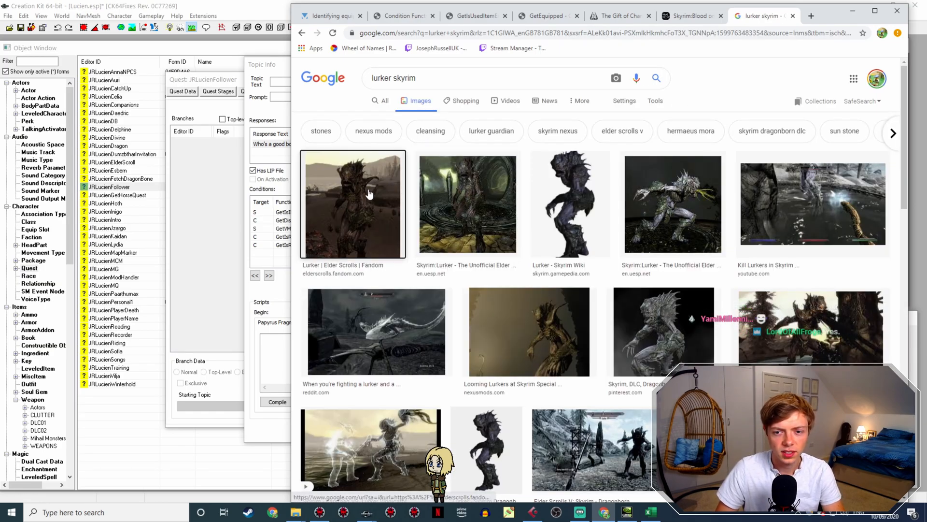
{"action": "left_click", "coordinate": [369, 193]}
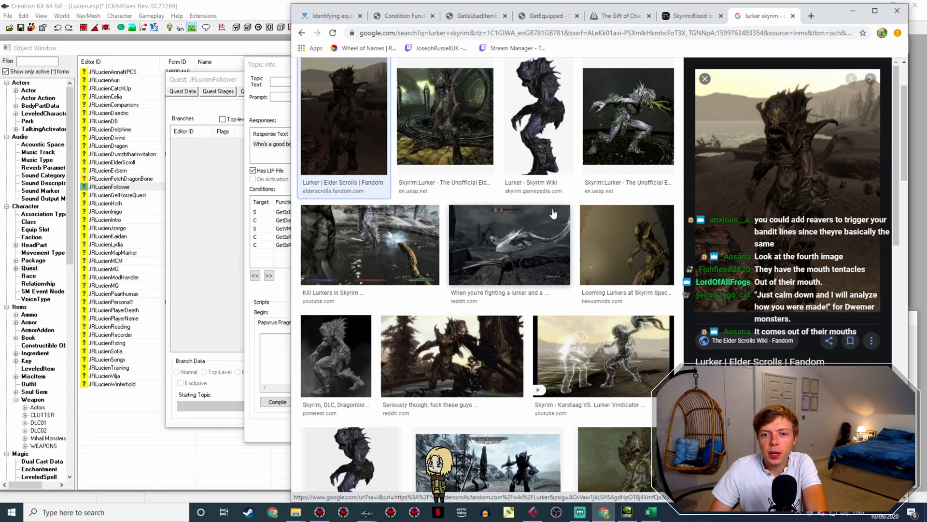
{"action": "left_click", "coordinate": [623, 127]}
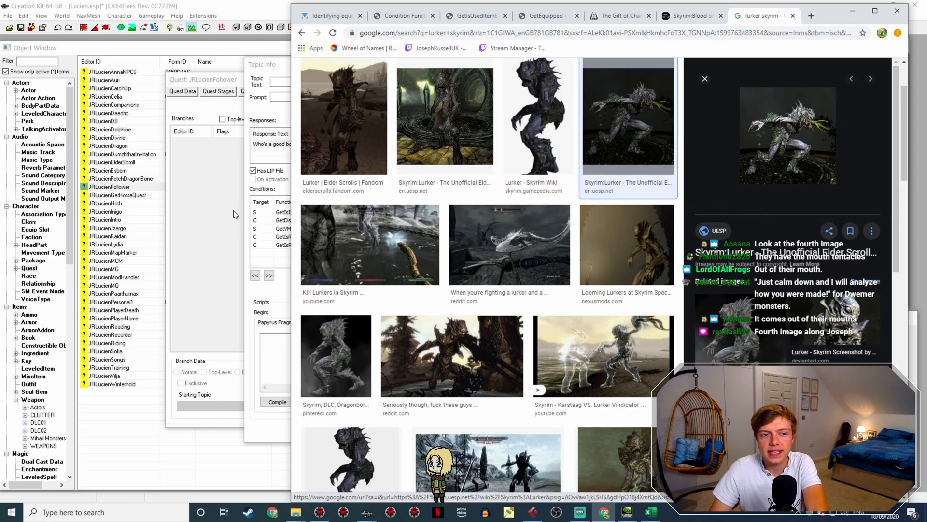
Step: Back in Creation Kit, append "Loving the whole fish-monster look, very intimidating." to the charmer response and confirm it
{"action": "left_click", "coordinate": [261, 156]}
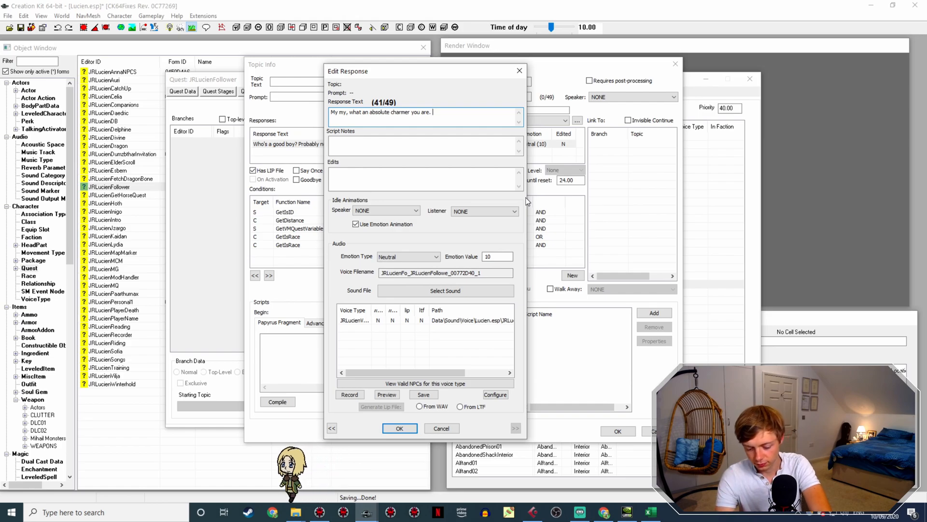
{"action": "type", "text": "Lovin"}
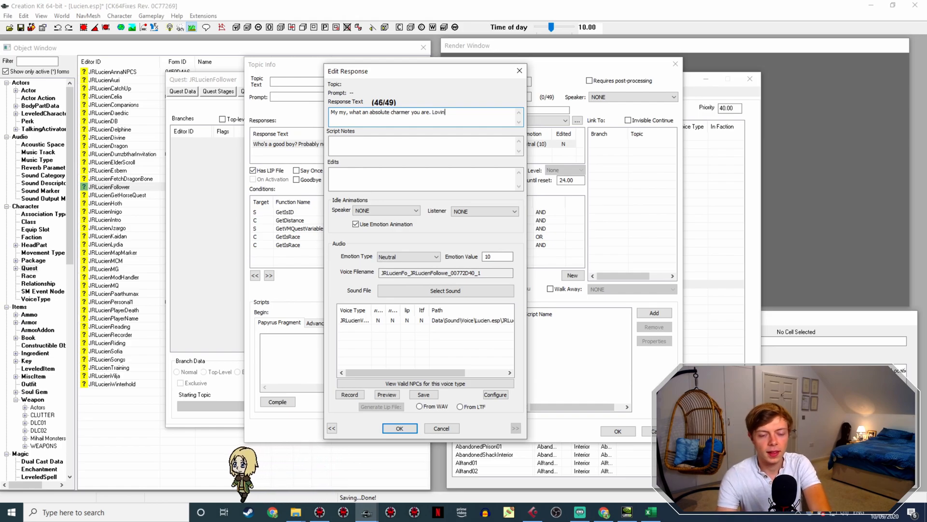
{"action": "type", "text": "g the whole fish-monster look"}
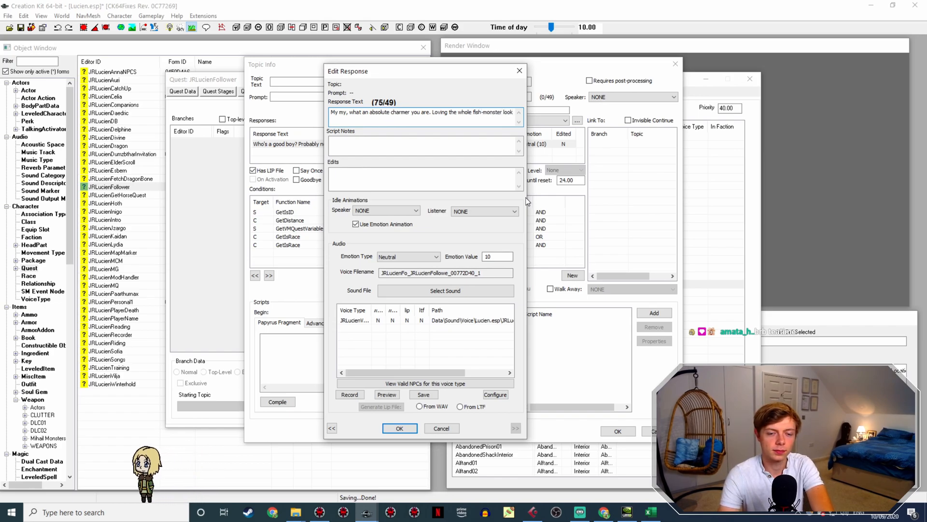
{"action": "type", "text": ", very inti"}
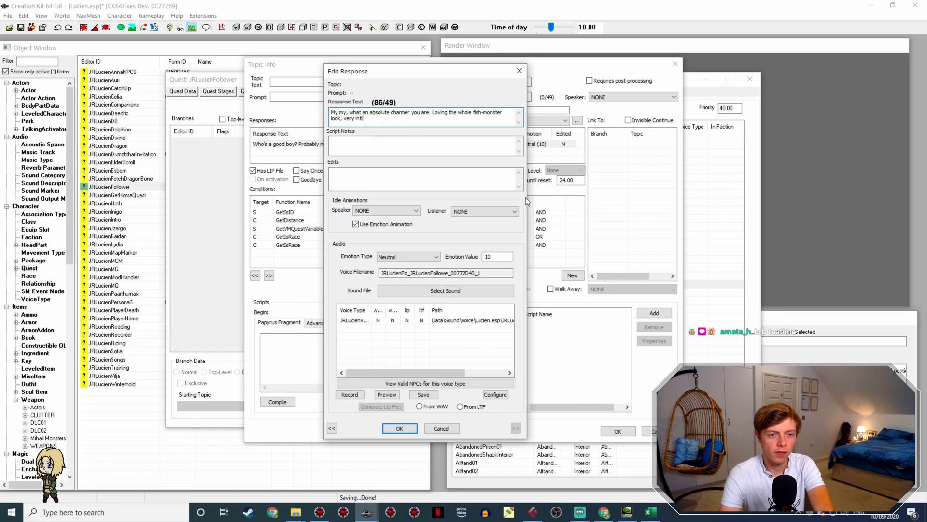
{"action": "type", "text": "midating."}
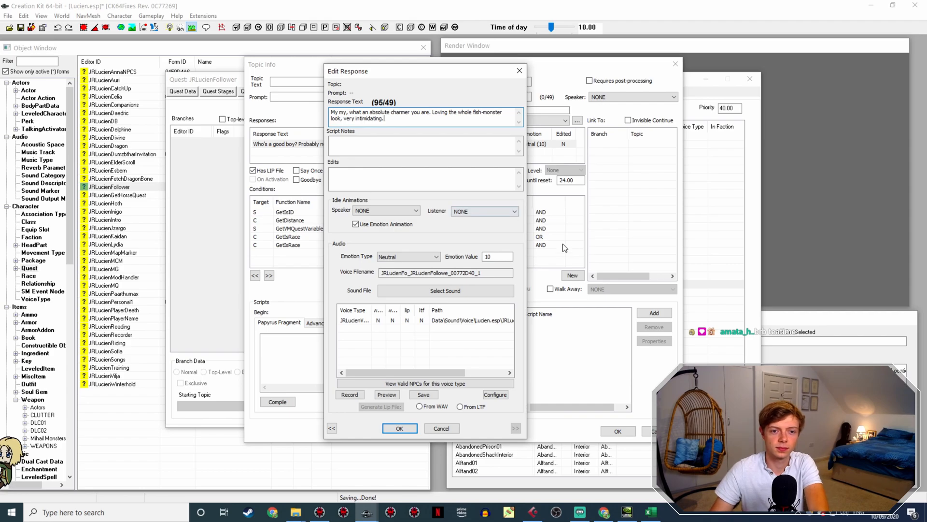
{"action": "left_click", "coordinate": [398, 428]}
Step: Delete the DLC1DeathHoundCompanion race condition, set the remaining GetIsRace condition to DLC2LurkerRace with OR turned off, and save the charmer line
{"action": "left_click", "coordinate": [407, 246]}
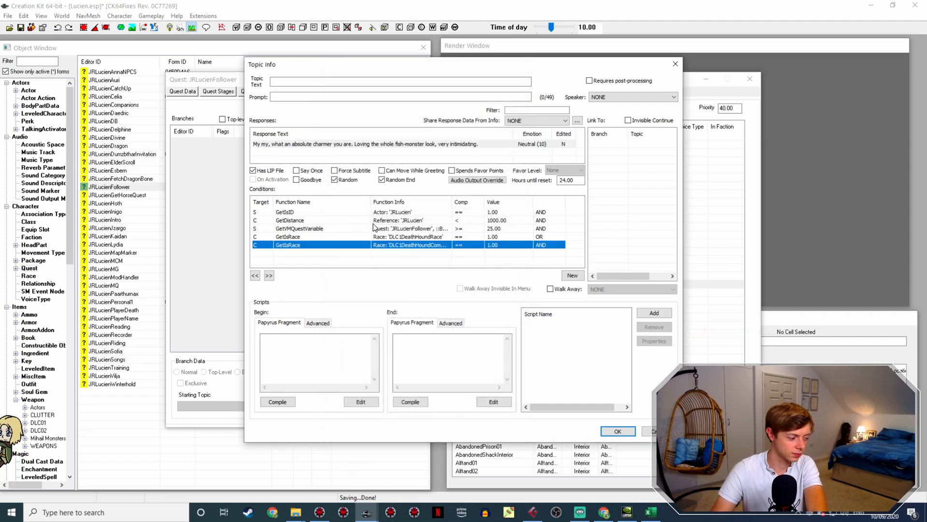
{"action": "key", "text": "Delete"}
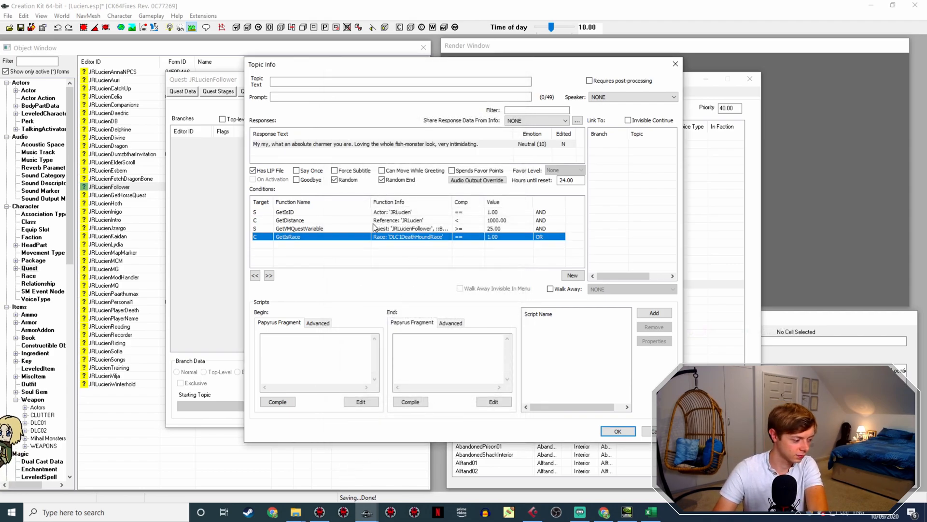
{"action": "double_click", "coordinate": [431, 236]}
{"action": "left_click", "coordinate": [418, 279]}
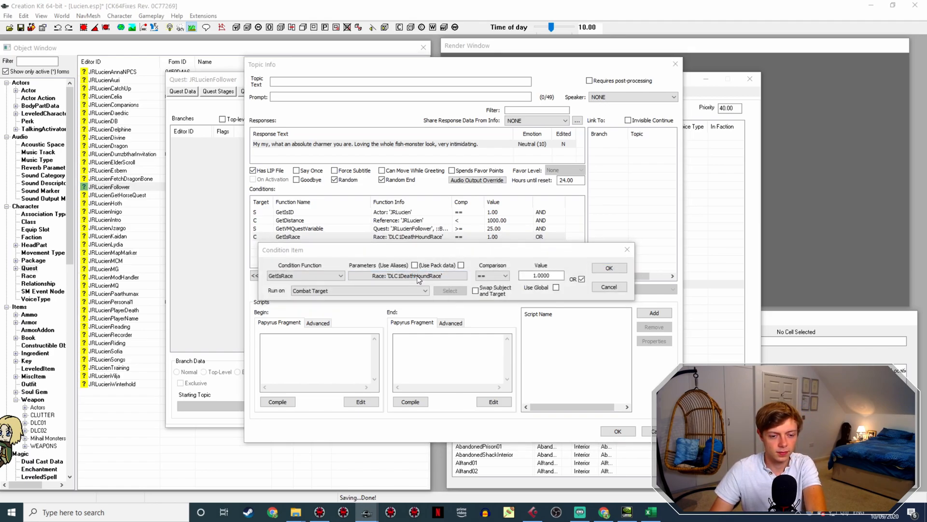
{"action": "left_click", "coordinate": [399, 308]}
{"action": "type", "text": "dlc"}
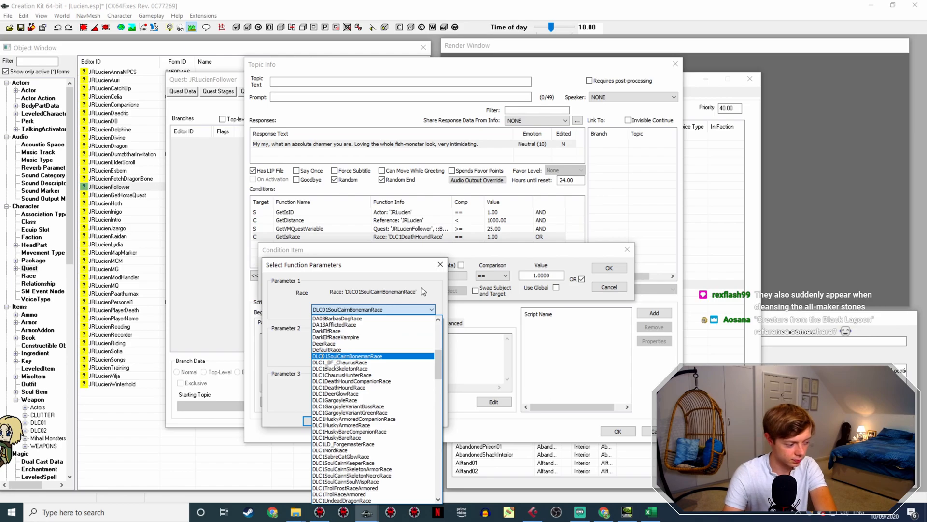
{"action": "type", "text": "2"}
{"action": "key", "text": "Down"}
{"action": "key", "text": "Down"}
{"action": "key", "text": "Down"}
{"action": "key", "text": "Down"}
{"action": "key", "text": "Down"}
{"action": "key", "text": "Down"}
{"action": "key", "text": "Down"}
{"action": "key", "text": "Down"}
{"action": "key", "text": "Down"}
{"action": "key", "text": "Down"}
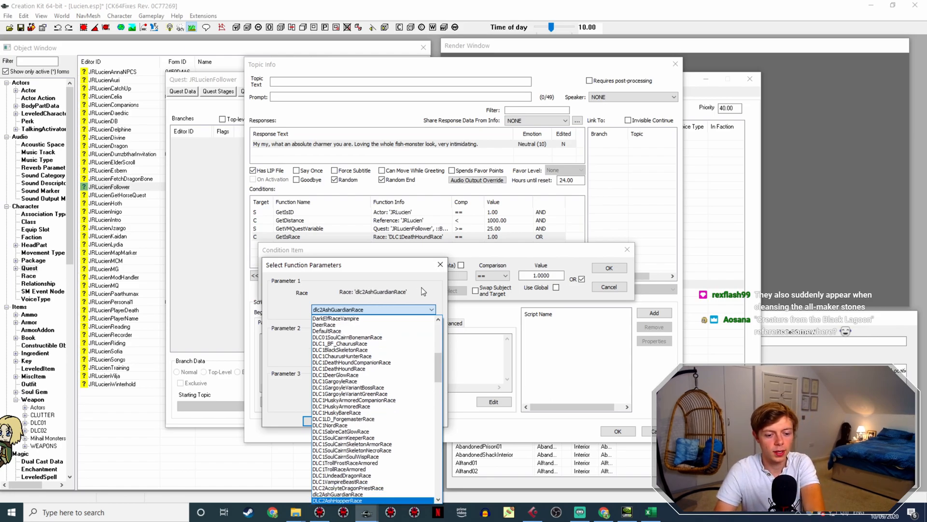
{"action": "key", "text": "Down"}
{"action": "key", "text": "Down"}
{"action": "key", "text": "Down"}
{"action": "key", "text": "Down"}
{"action": "key", "text": "Down"}
{"action": "key", "text": "Down"}
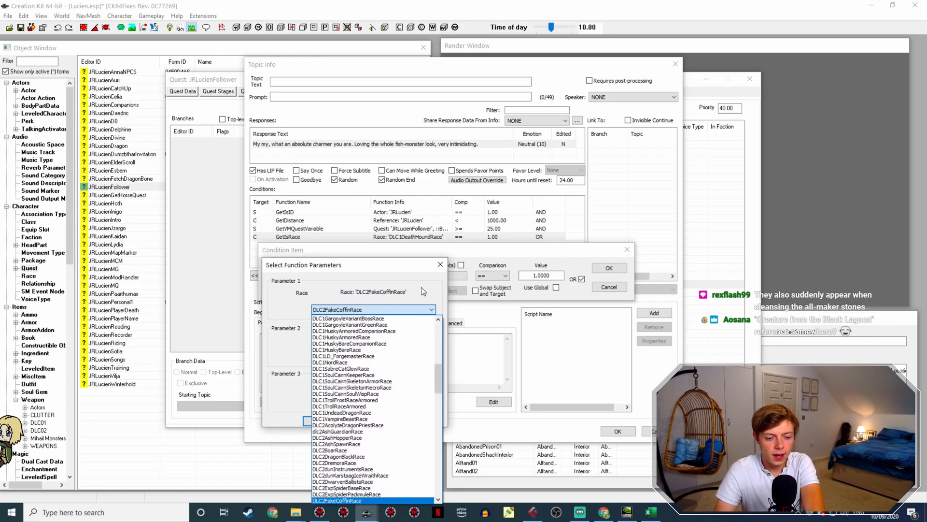
{"action": "key", "text": "Up"}
{"action": "key", "text": "Return"}
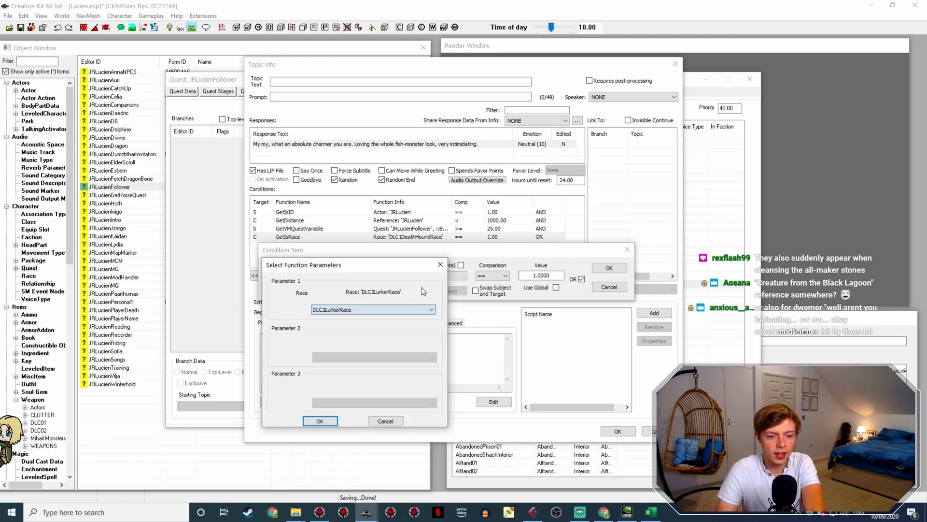
{"action": "key", "text": "Return"}
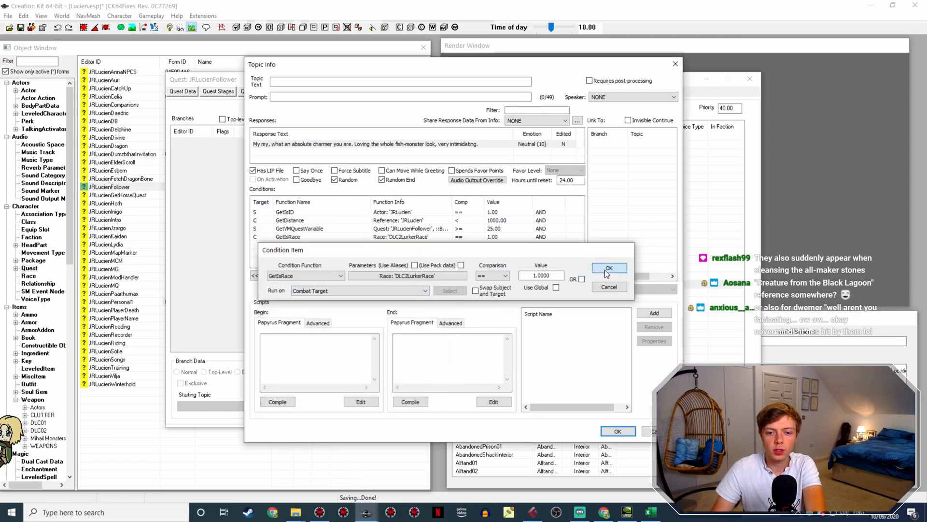
{"action": "left_click", "coordinate": [606, 269]}
{"action": "left_click", "coordinate": [618, 432]}
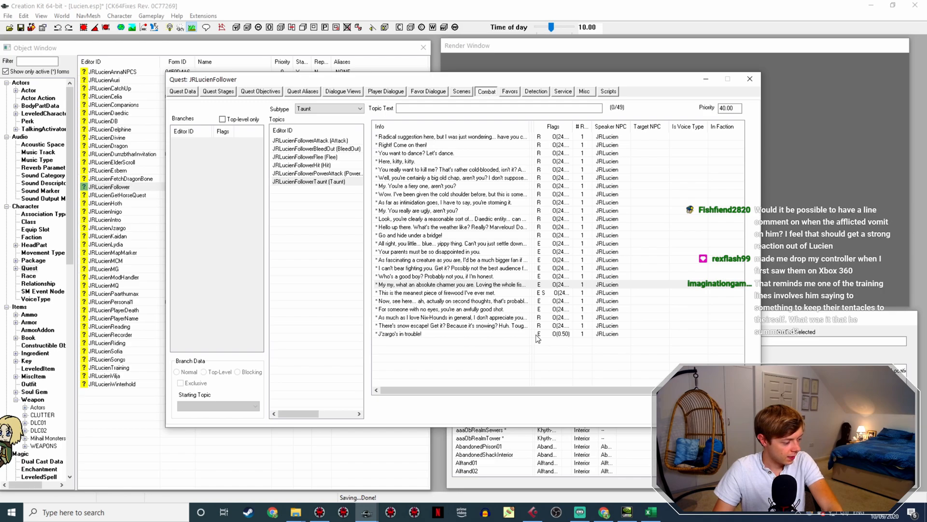
Step: Duplicate the "My my, what an absolute charmer you are" taunt line
{"action": "left_click", "coordinate": [469, 287]}
{"action": "right_click", "coordinate": [470, 286]}
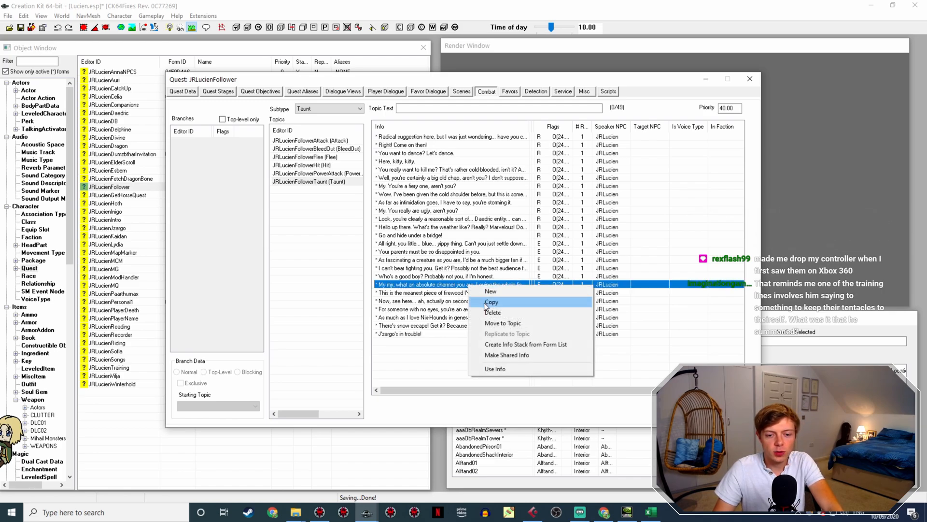
{"action": "left_click", "coordinate": [488, 303]}
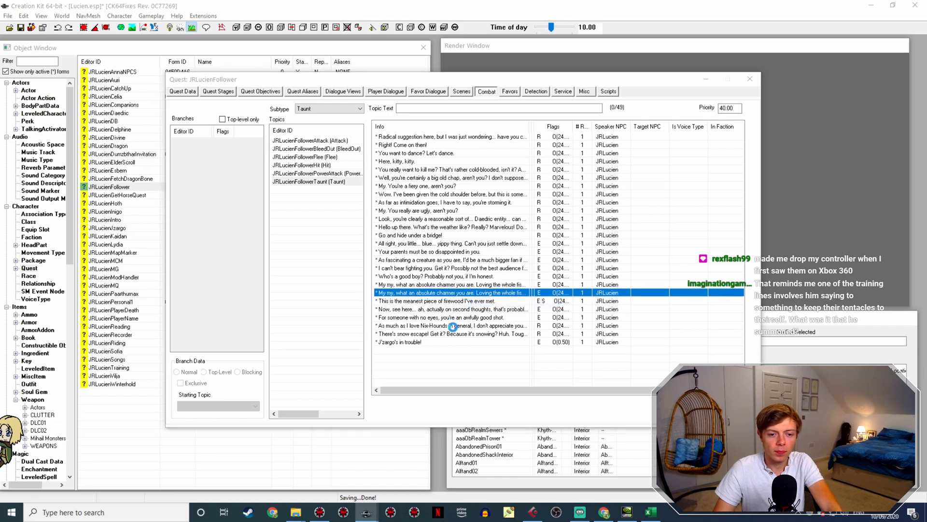
Step: Open the duplicated line and change its GetIsRace condition to DLC2SeekerRace
{"action": "double_click", "coordinate": [340, 237]}
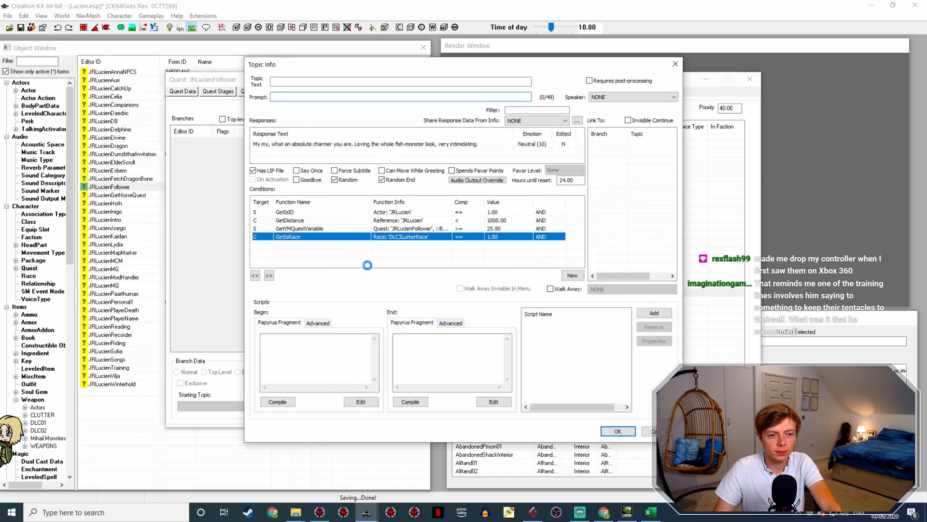
{"action": "left_click", "coordinate": [421, 275]}
{"action": "left_click", "coordinate": [413, 309]}
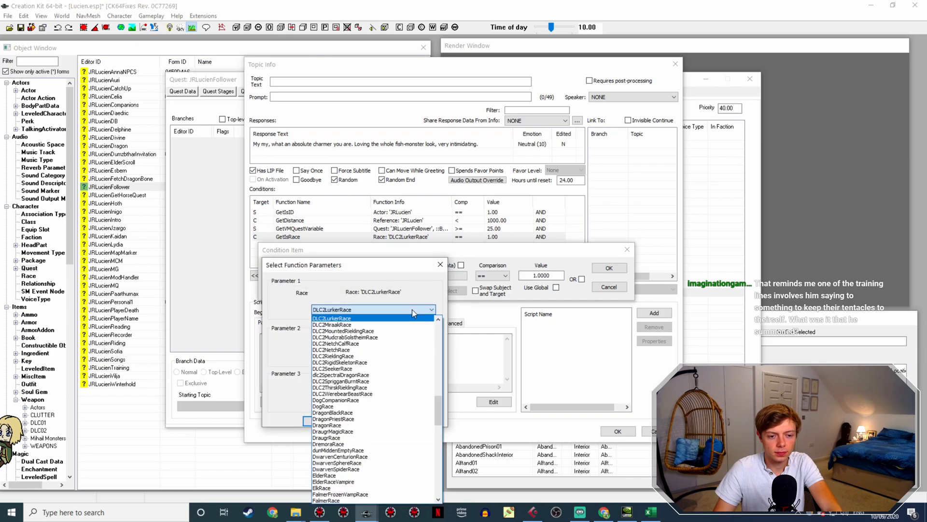
{"action": "left_click", "coordinate": [362, 370]}
{"action": "left_click", "coordinate": [320, 421]}
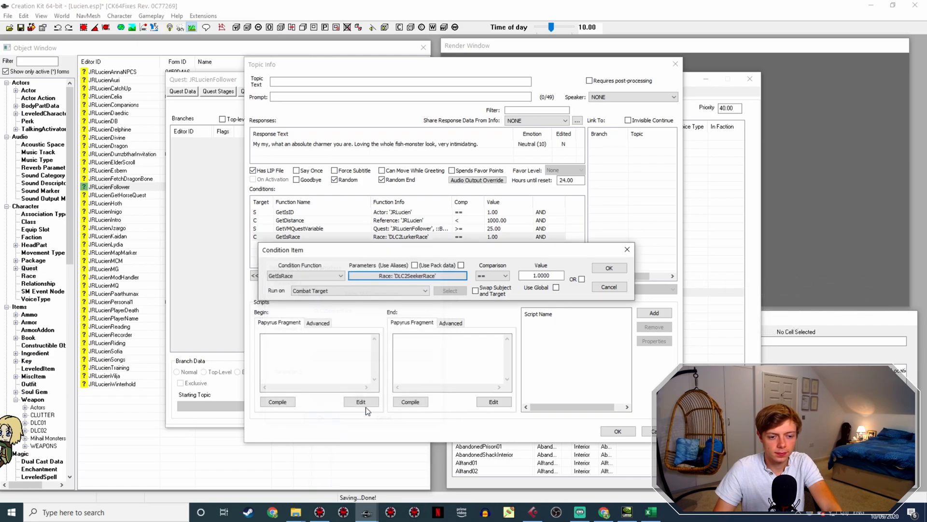
{"action": "left_click", "coordinate": [609, 268]}
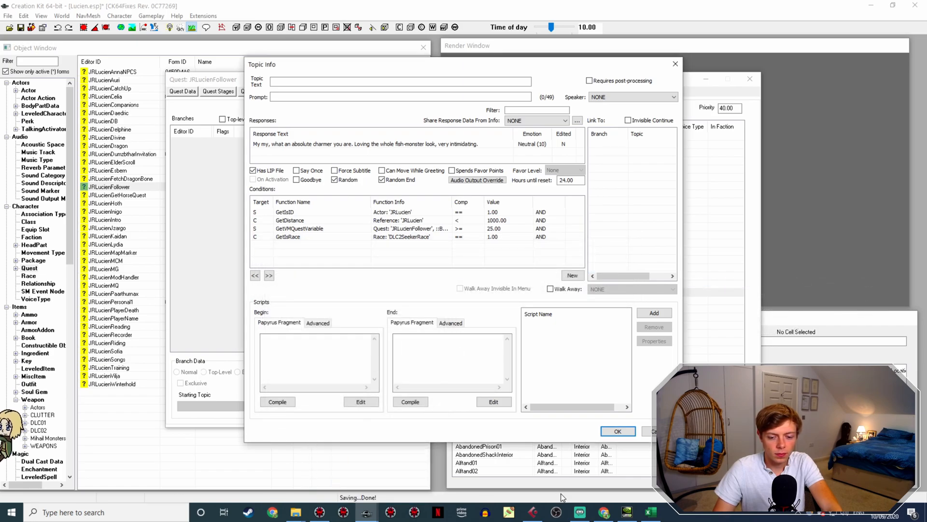
Step: Switch to Chrome, search for "seeker skyrim" images, and examine several pictures of the creature's appearance
{"action": "left_click", "coordinate": [603, 512]}
{"action": "left_click", "coordinate": [531, 33]}
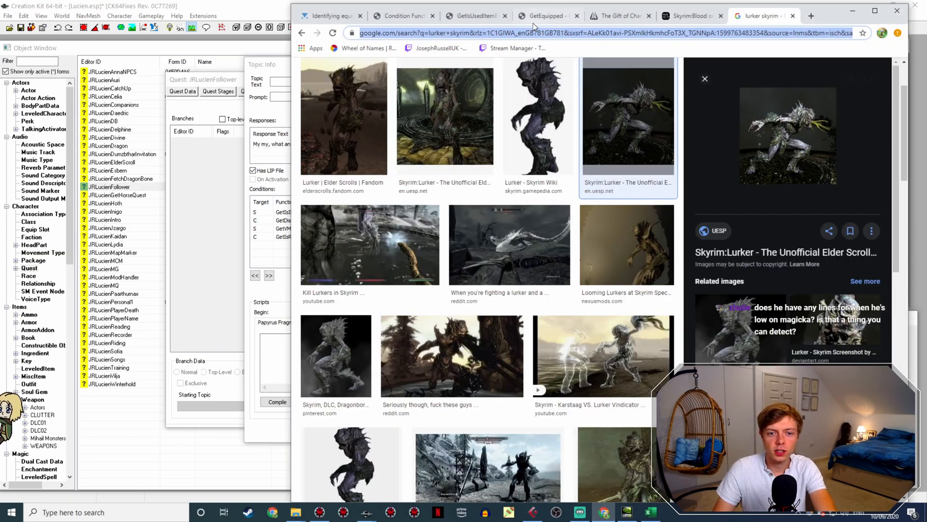
{"action": "type", "text": "seeker skyrim"}
{"action": "key", "text": "Return"}
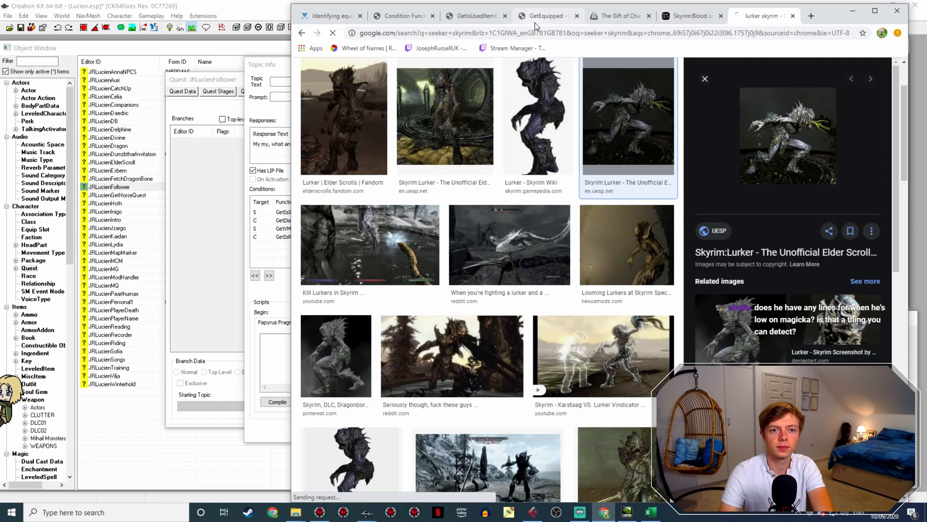
{"action": "left_click", "coordinate": [416, 101]}
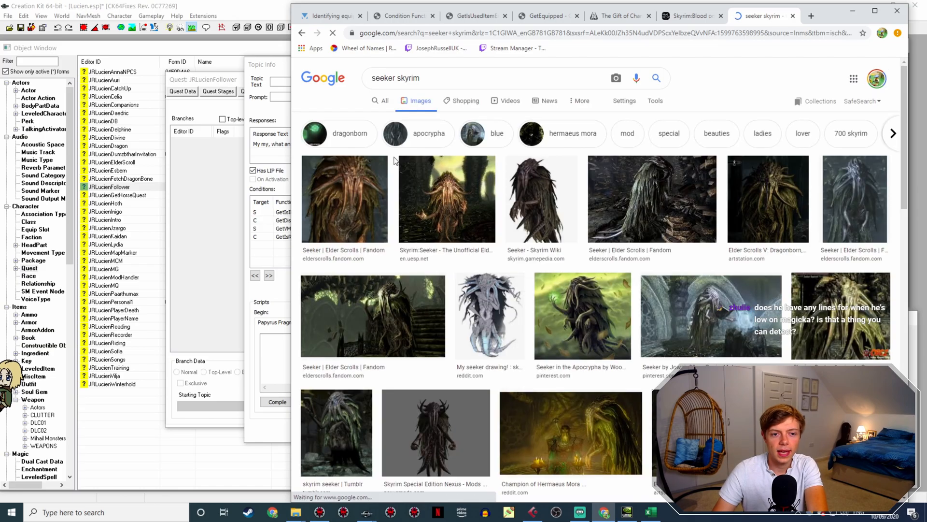
{"action": "left_click", "coordinate": [536, 201]}
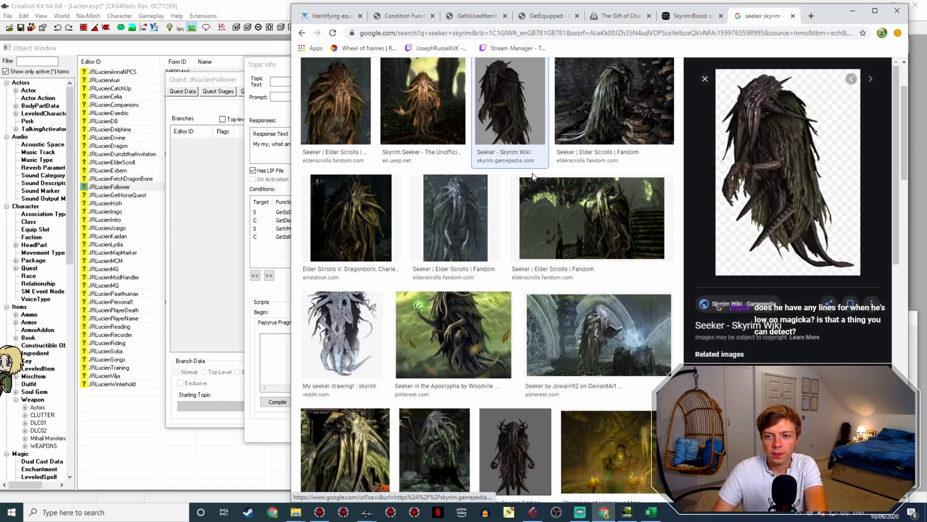
{"action": "left_click", "coordinate": [602, 103]}
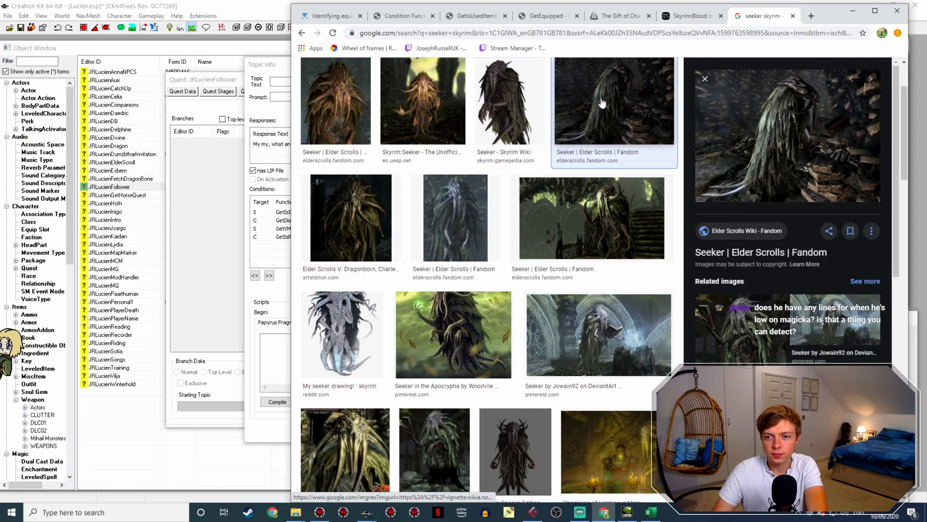
{"action": "left_click", "coordinate": [602, 208]}
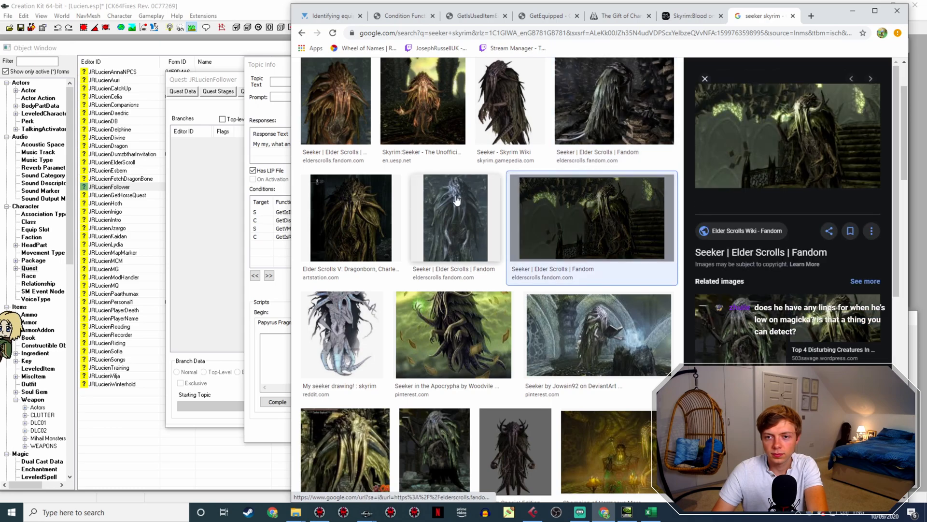
{"action": "left_click", "coordinate": [457, 199]}
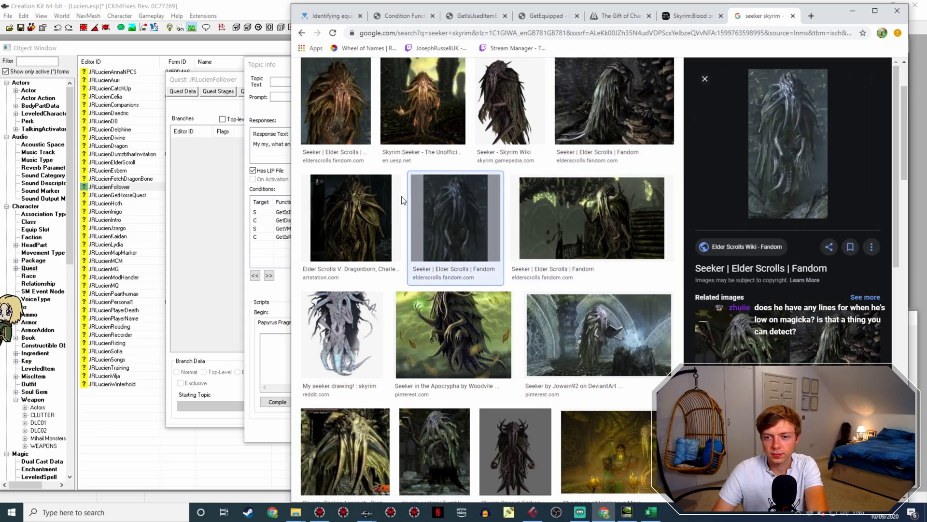
{"action": "left_click", "coordinate": [375, 211]}
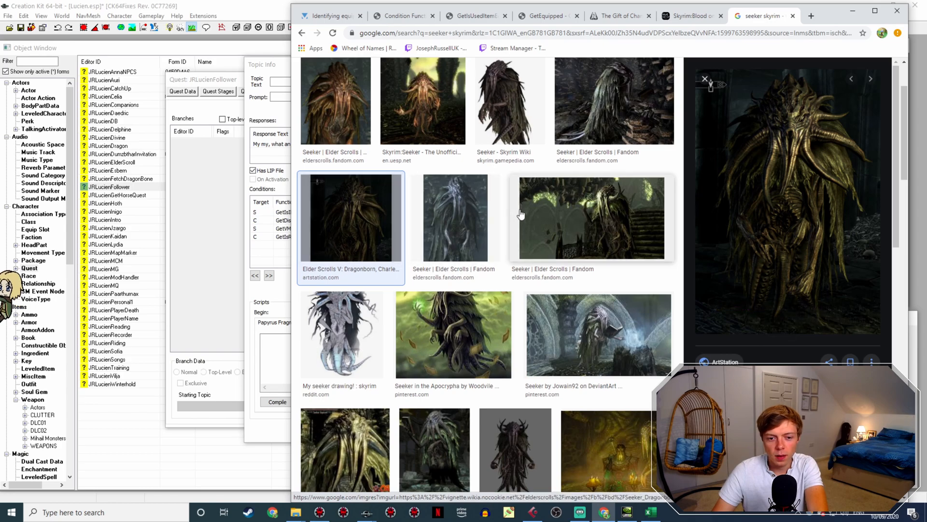
{"action": "left_click", "coordinate": [482, 316]}
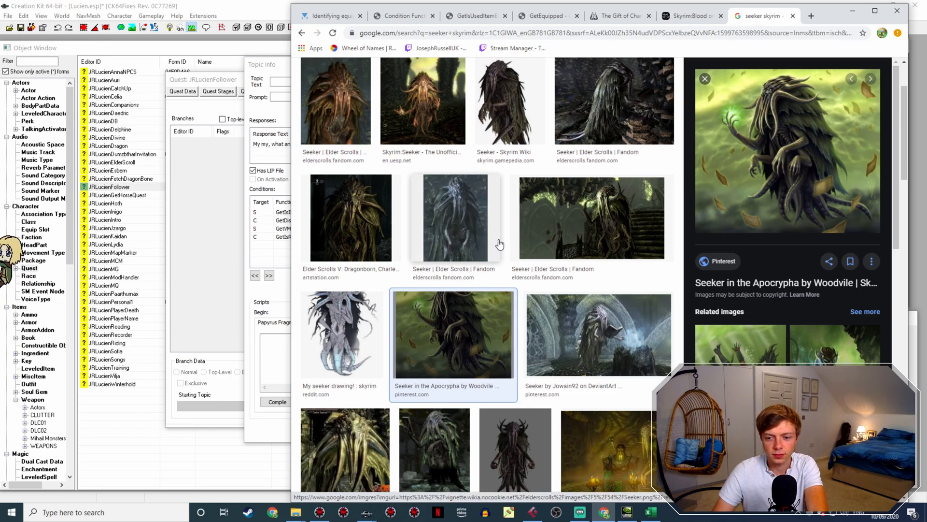
{"action": "scroll", "coordinate": [530, 206], "scroll_direction": "up", "scroll_amount": 2}
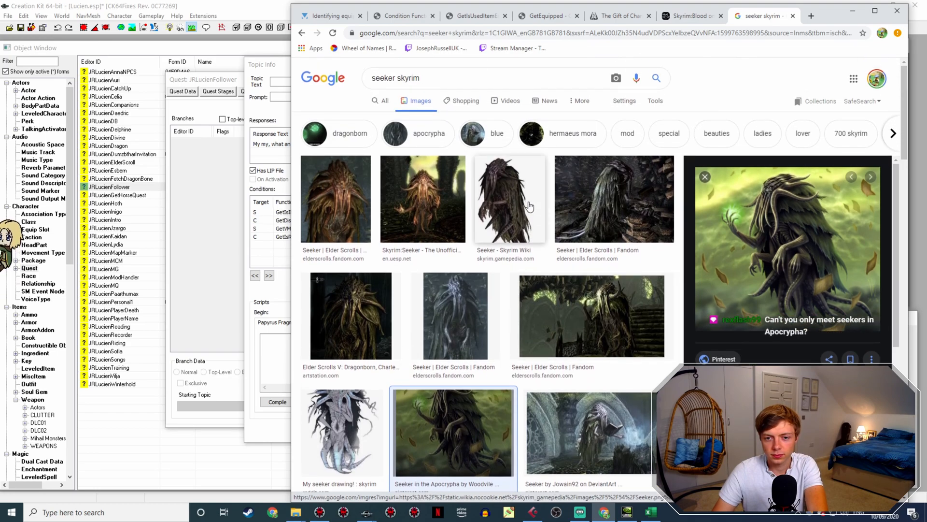
Step: Back in Creation Kit, save and reopen the seeker line, then replace its response text with "Gosh, you've got it all, haven't you? Tentacles,"
{"action": "left_click", "coordinate": [259, 162]}
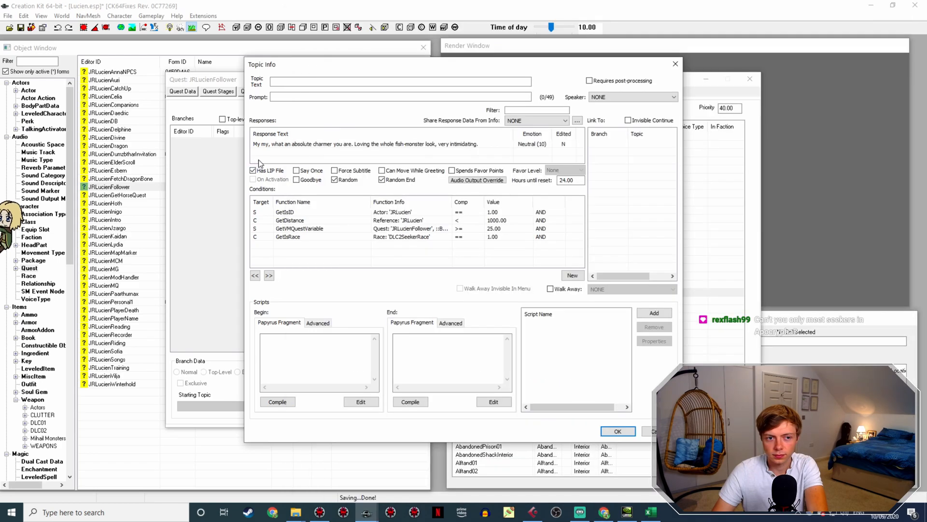
{"action": "left_click", "coordinate": [618, 431]}
{"action": "double_click", "coordinate": [438, 284]}
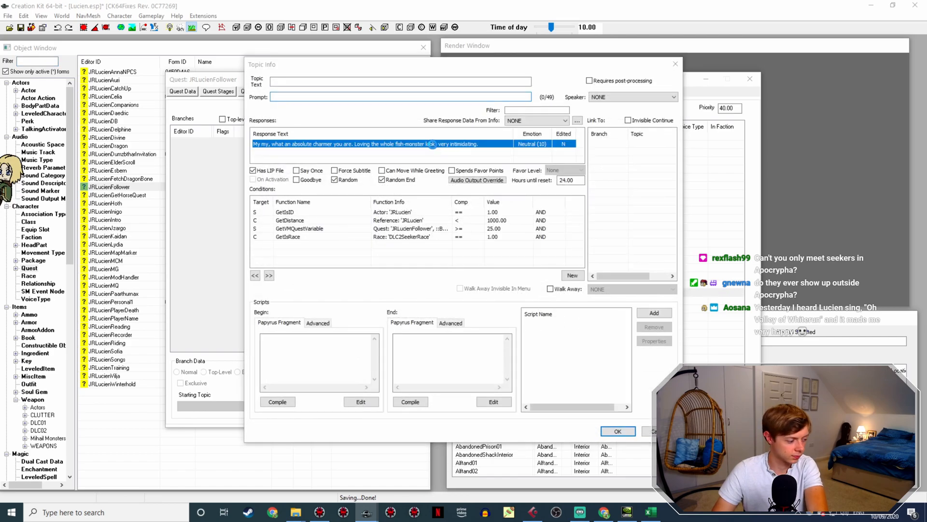
{"action": "double_click", "coordinate": [434, 145]}
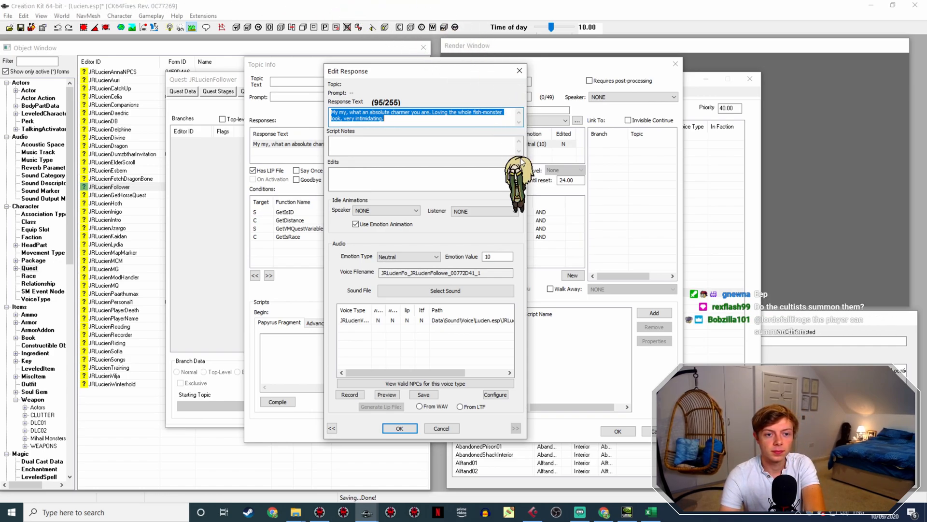
{"action": "left_click_drag", "start_coordinate": [356, 118], "coordinate": [422, 123]}
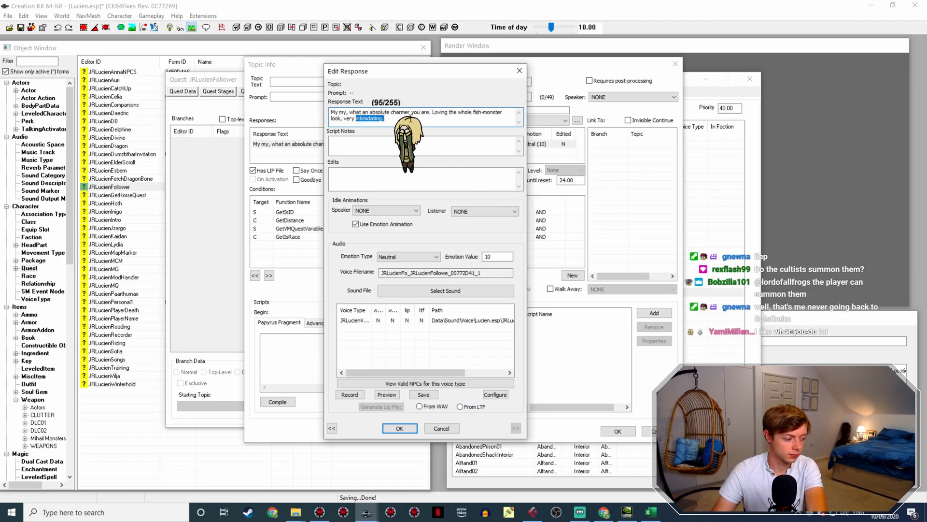
{"action": "left_click", "coordinate": [421, 119]}
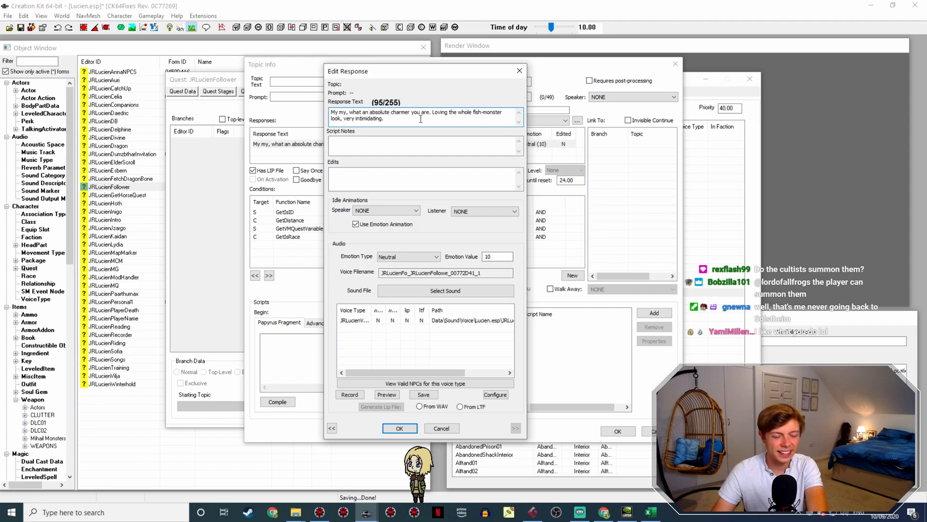
{"action": "key", "text": "ctrl+a"}
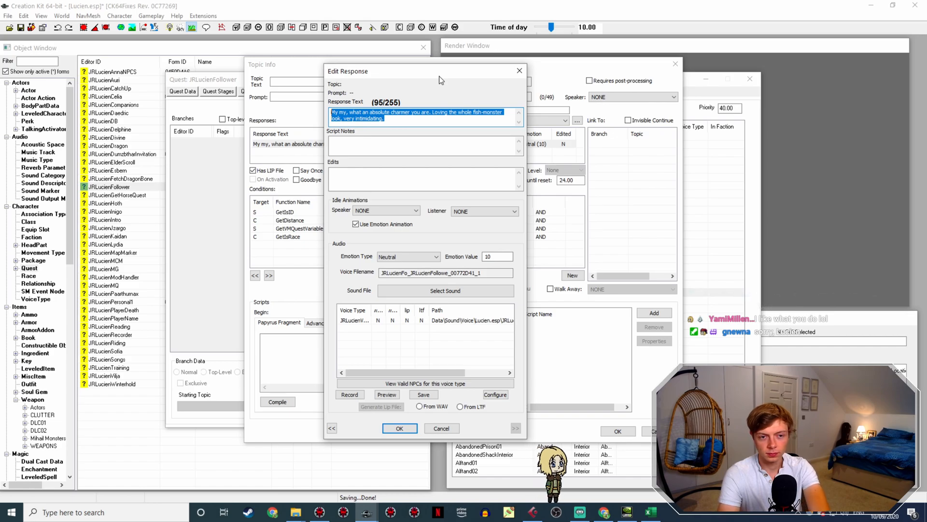
{"action": "type", "text": "w"}
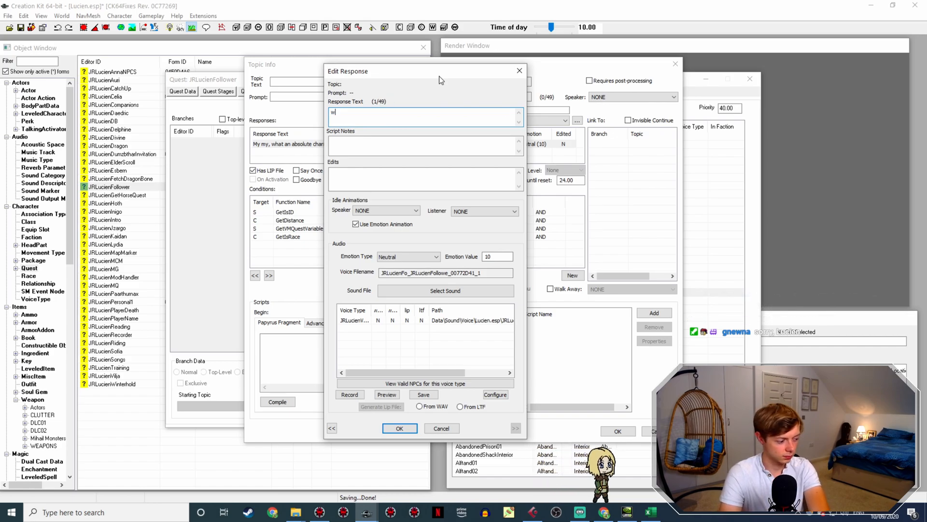
{"action": "type", "text": "ELL,"}
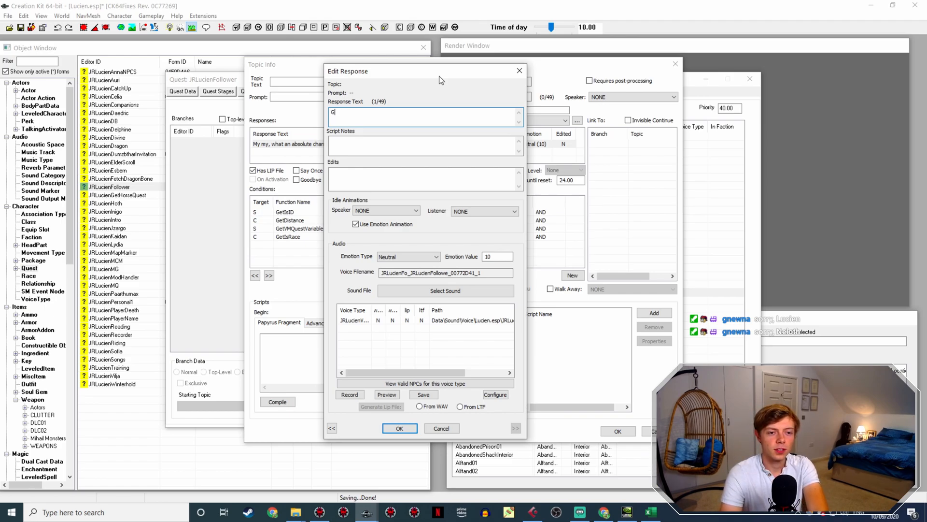
{"action": "type", "text": "t it all, haven't you? Tentacles,"}
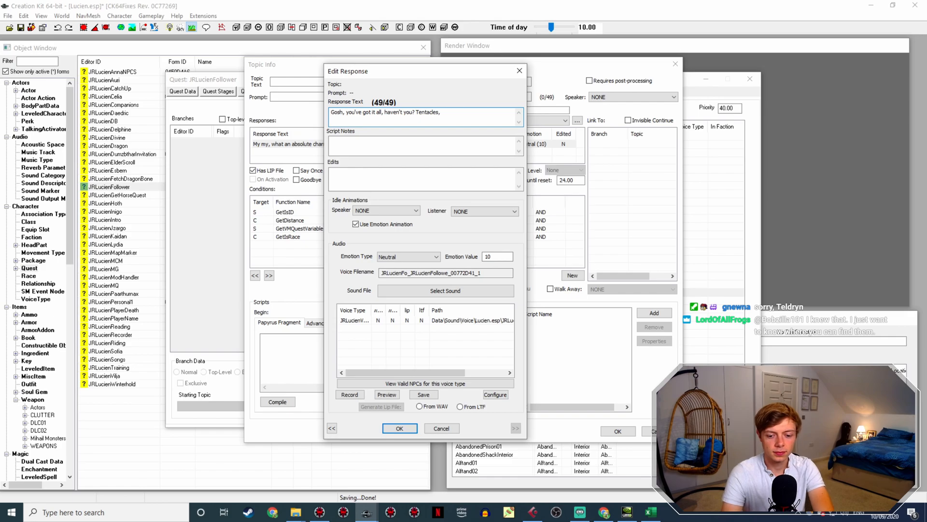
Step: Check more seeker pictures in Chrome, and extend the Creation Kit response with "indeterminate green stuff, a frankly outrageous number of hands..."
{"action": "left_click", "coordinate": [604, 512]}
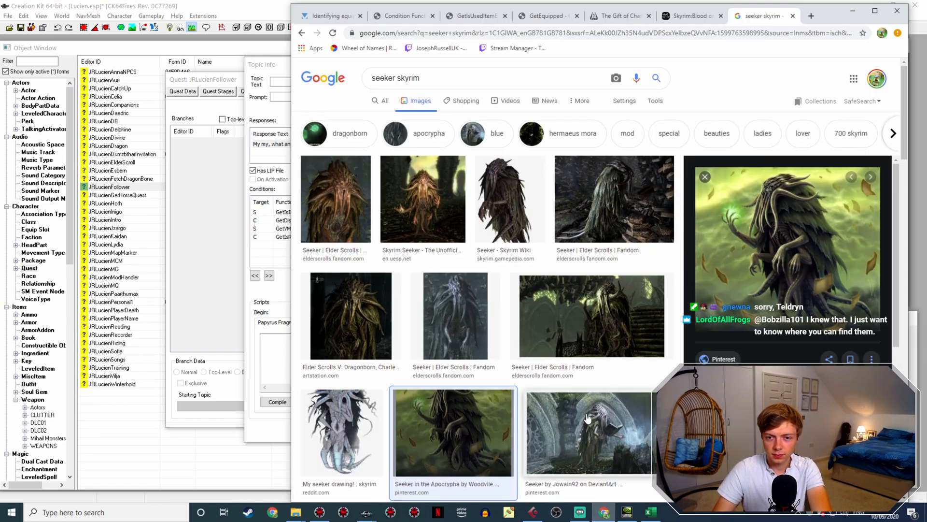
{"action": "left_click", "coordinate": [598, 198]}
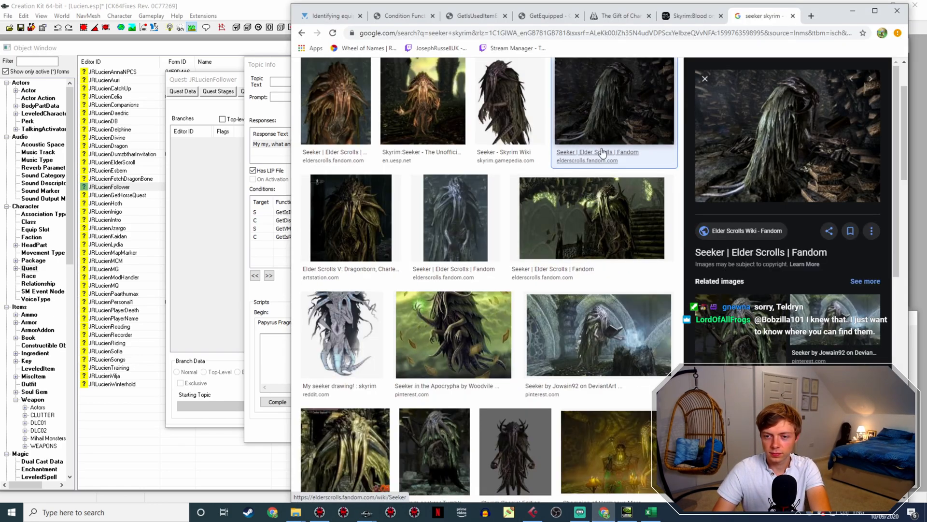
{"action": "left_click", "coordinate": [490, 97]}
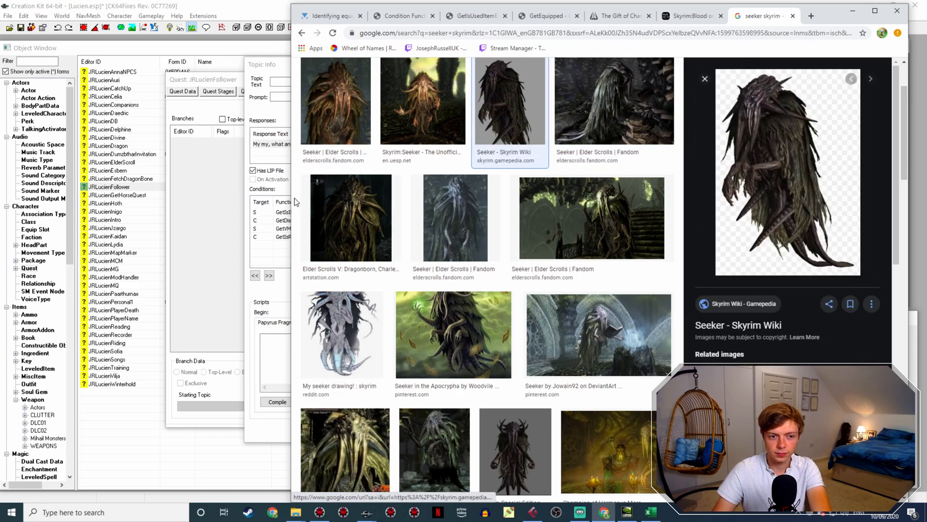
{"action": "left_click", "coordinate": [269, 141]}
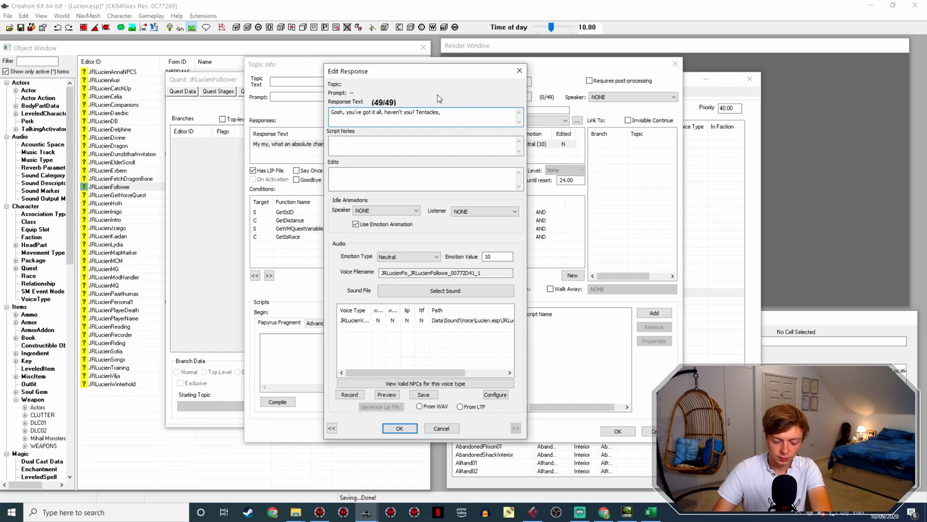
{"action": "type", "text": "indeterminate "}
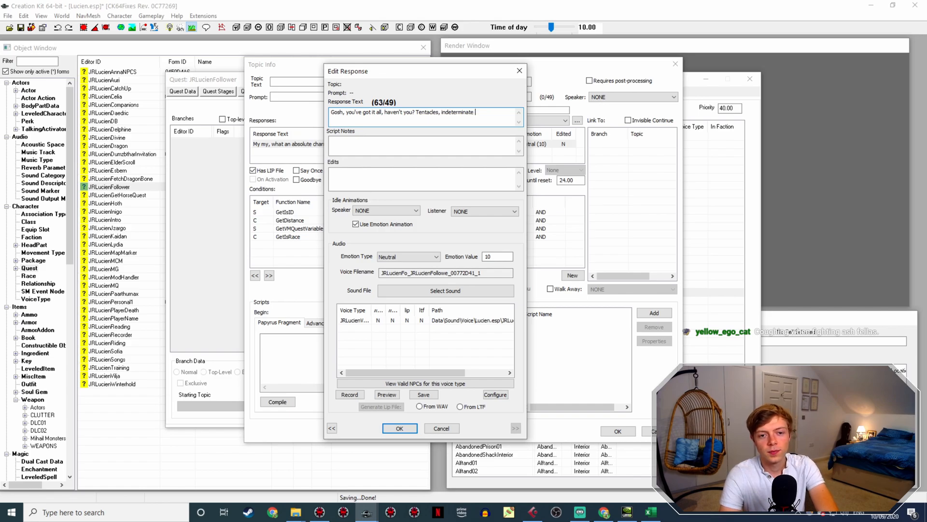
{"action": "type", "text": "green stuf"}
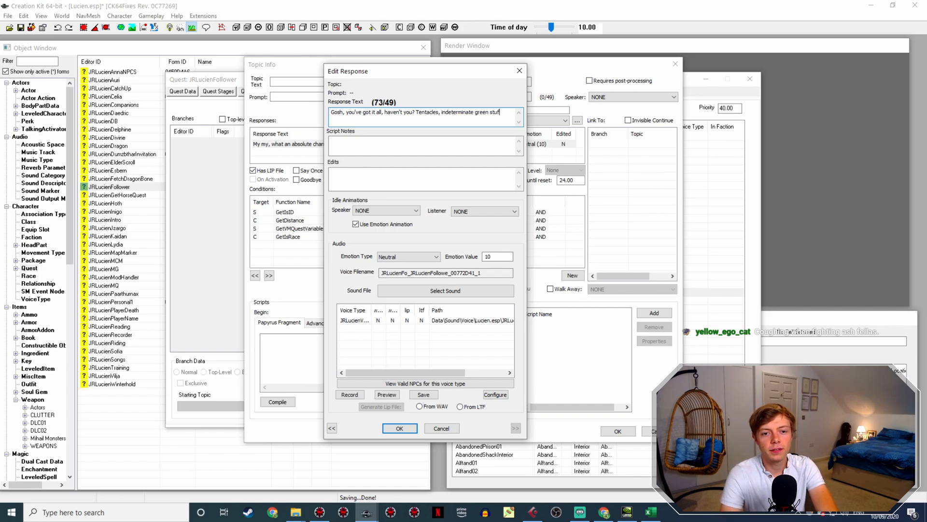
{"action": "type", "text": "f, a frankly outrageous number of hands..."}
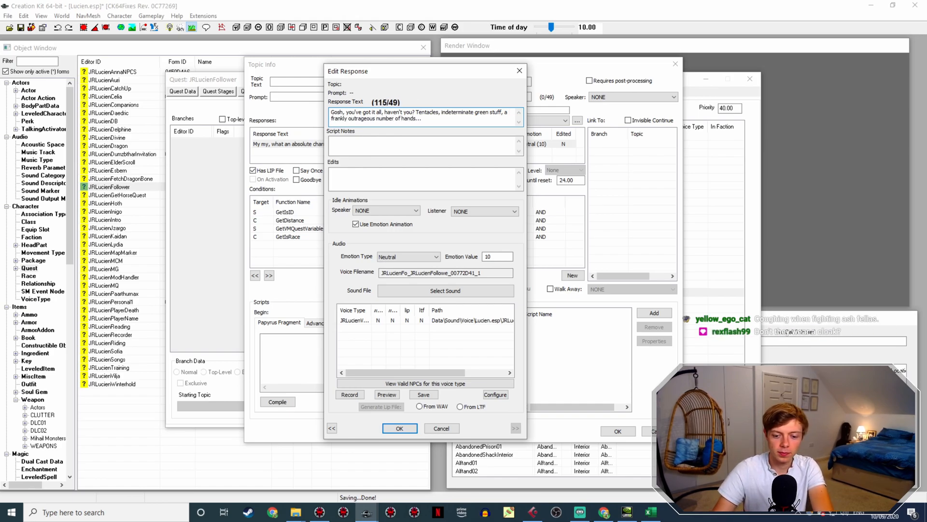
Step: Examine two other seeker pictures in Chrome, and replace "outrageous" with "unnecessary" in the Creation Kit response text
{"action": "left_click", "coordinate": [605, 513]}
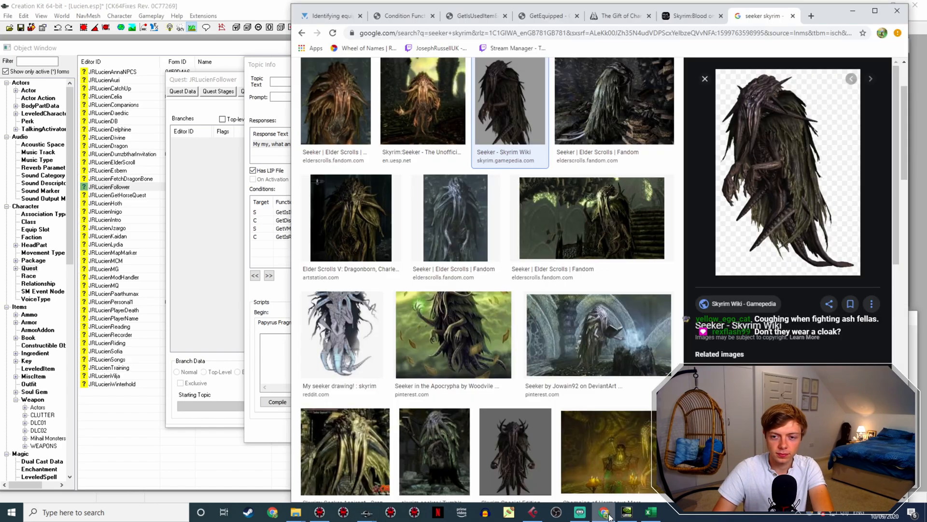
{"action": "left_click", "coordinate": [612, 98]}
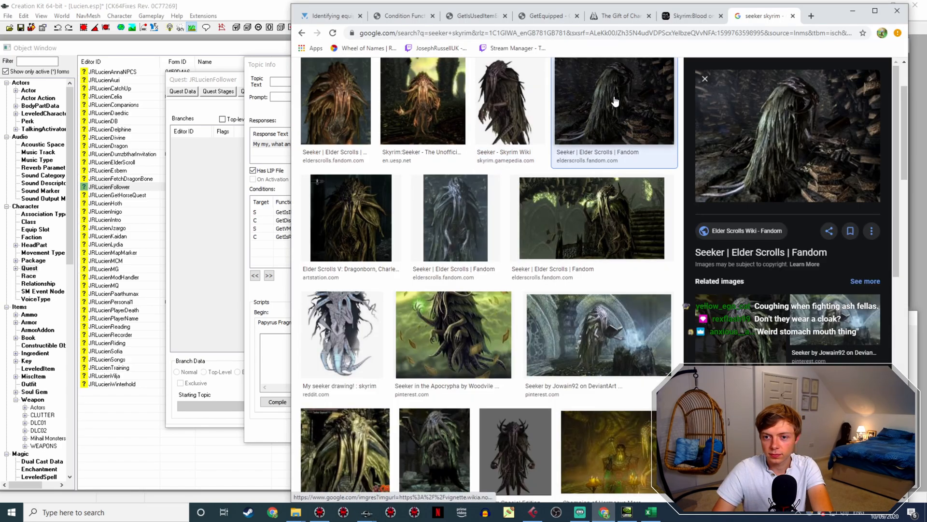
{"action": "left_click", "coordinate": [576, 209]}
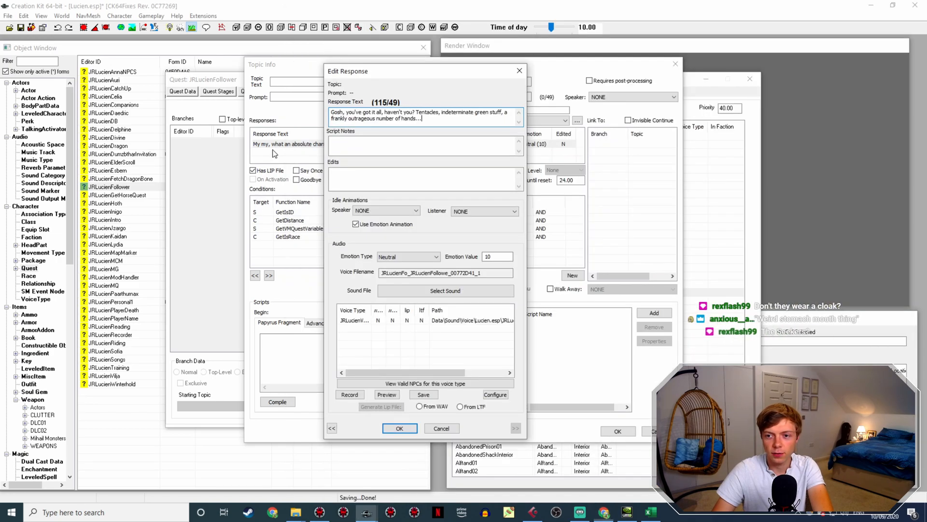
{"action": "left_click", "coordinate": [274, 155]}
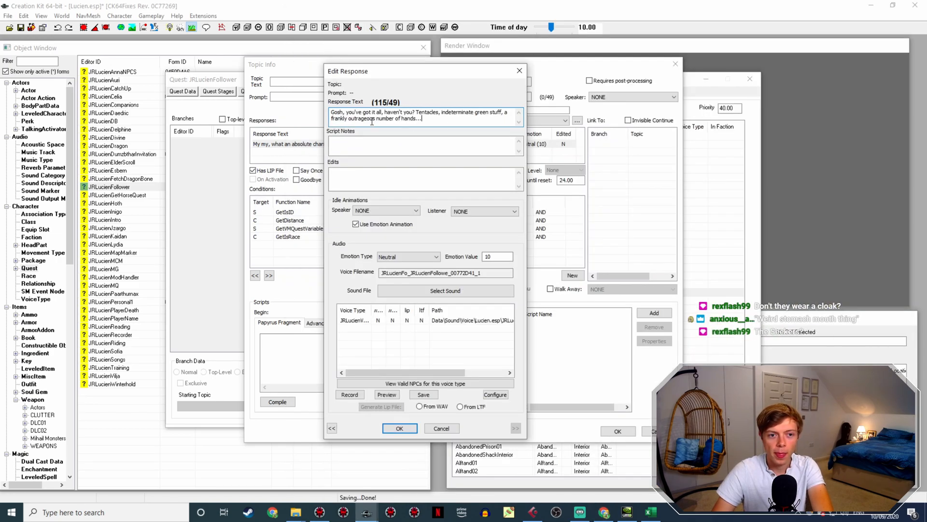
{"action": "double_click", "coordinate": [363, 121]}
{"action": "type", "text": "unnec"}
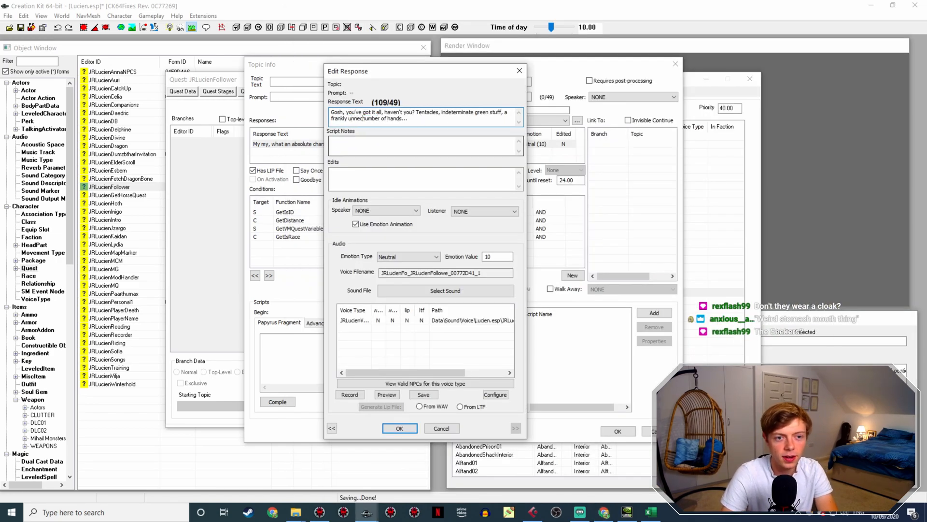
{"action": "type", "text": "essary"}
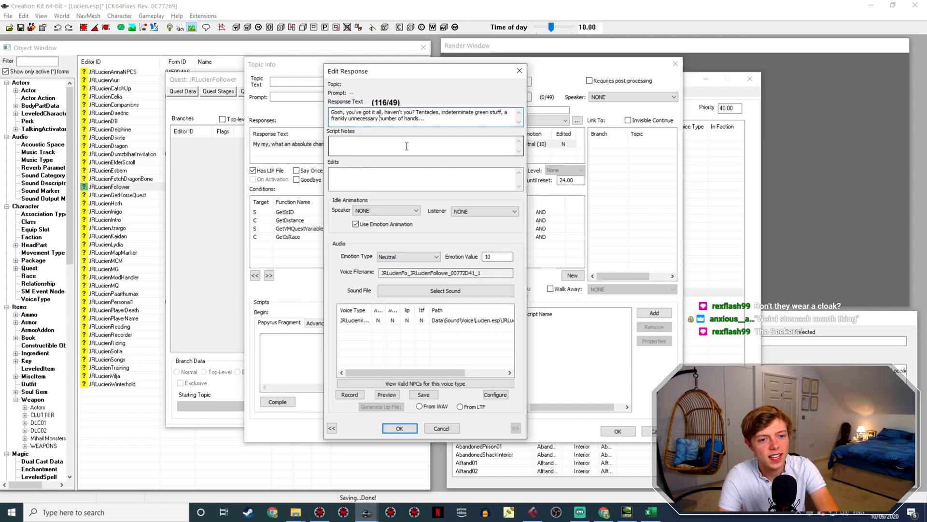
Step: Look up the spelling of "unnecessary" in Chrome and review the seeker pictures again before returning to the response
{"action": "key", "text": "alt+Tab"}
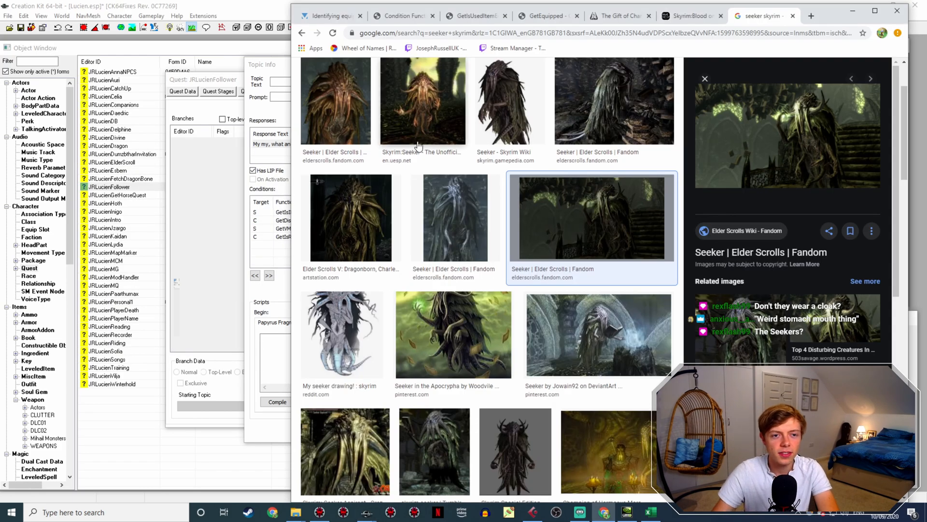
{"action": "type", "text": "unn"}
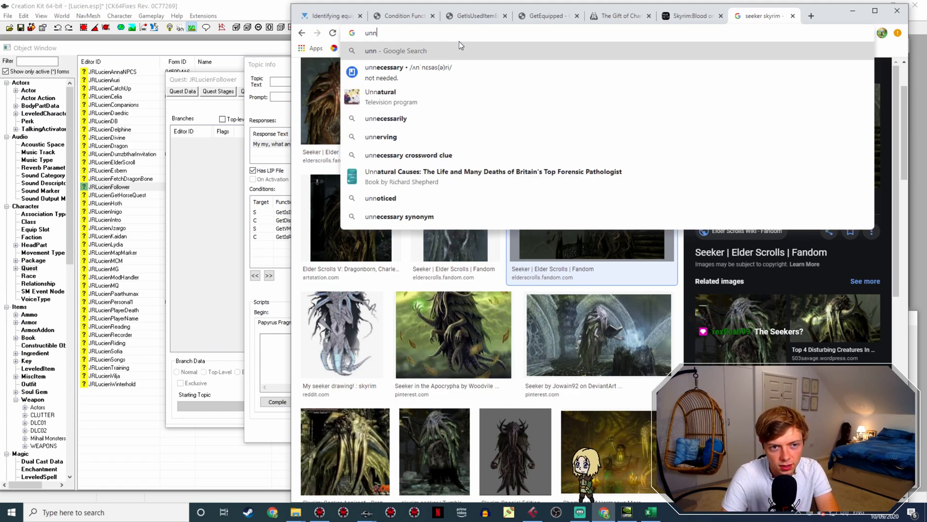
{"action": "key", "text": "alt+Tab"}
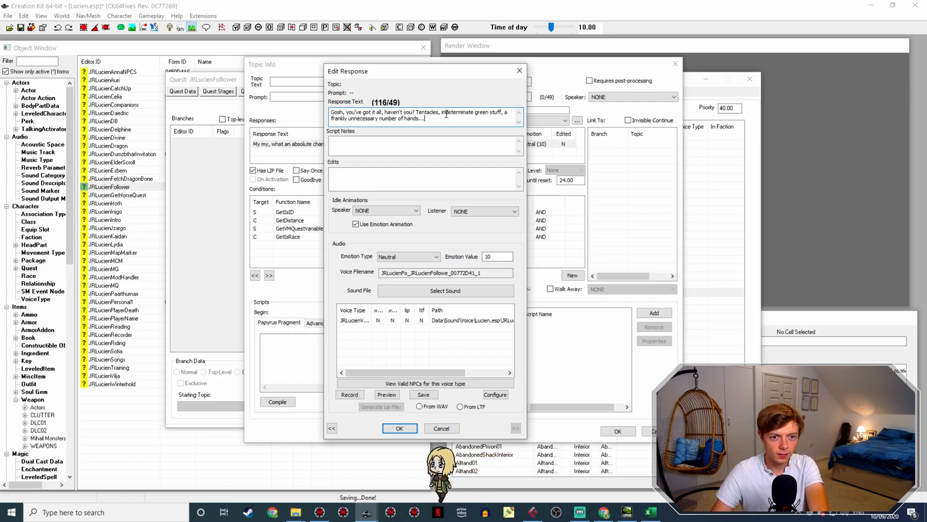
{"action": "left_click", "coordinate": [604, 512]}
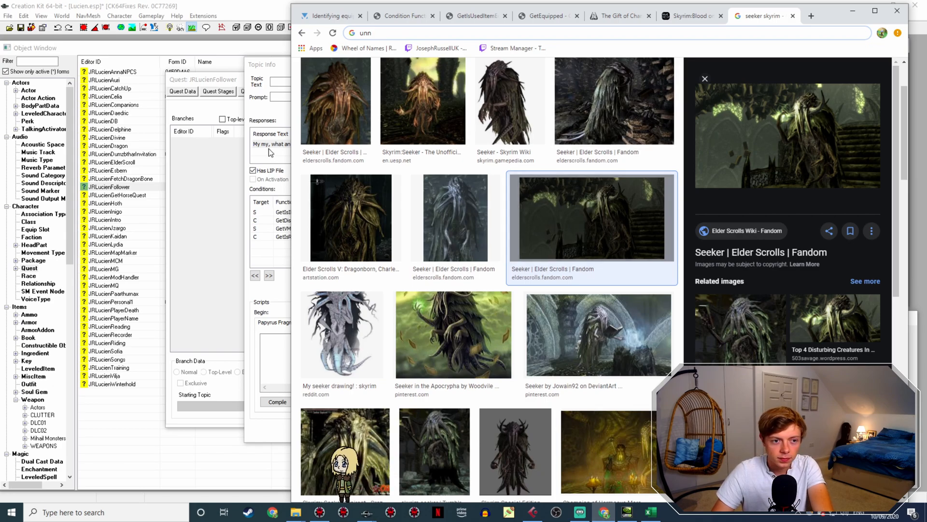
{"action": "left_click", "coordinate": [266, 189]}
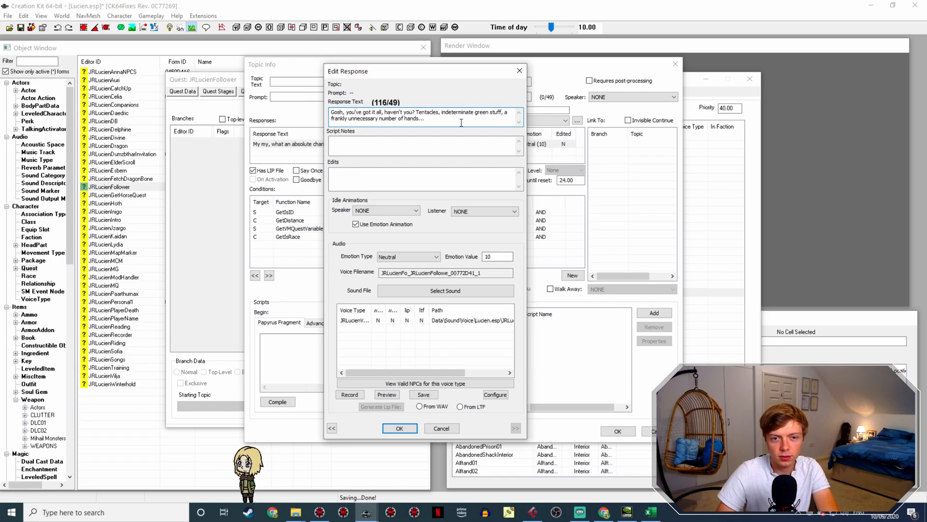
Step: Insert "weird stomach mouth thing," before "a frankly unnecessary number of hands..." in the response text
{"action": "type", "text": "weird stomach"}
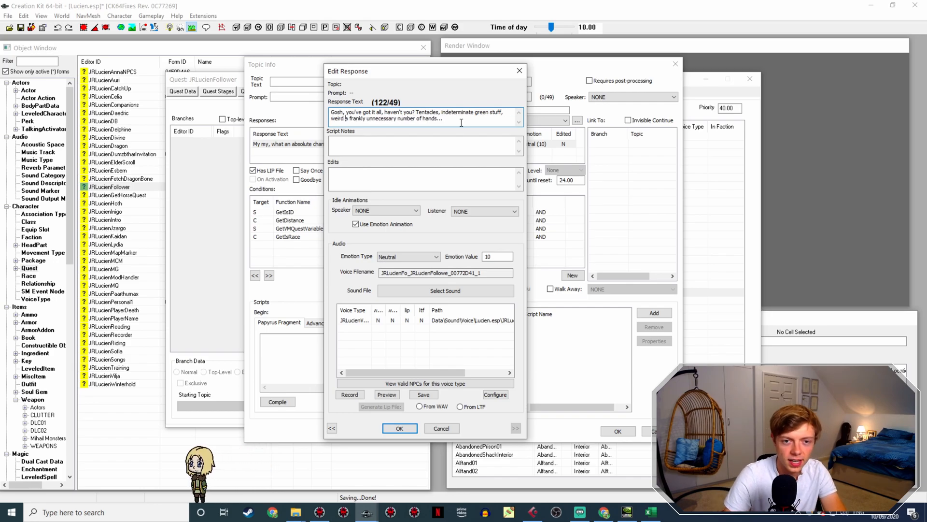
{"action": "type", "text": " mouth things"}
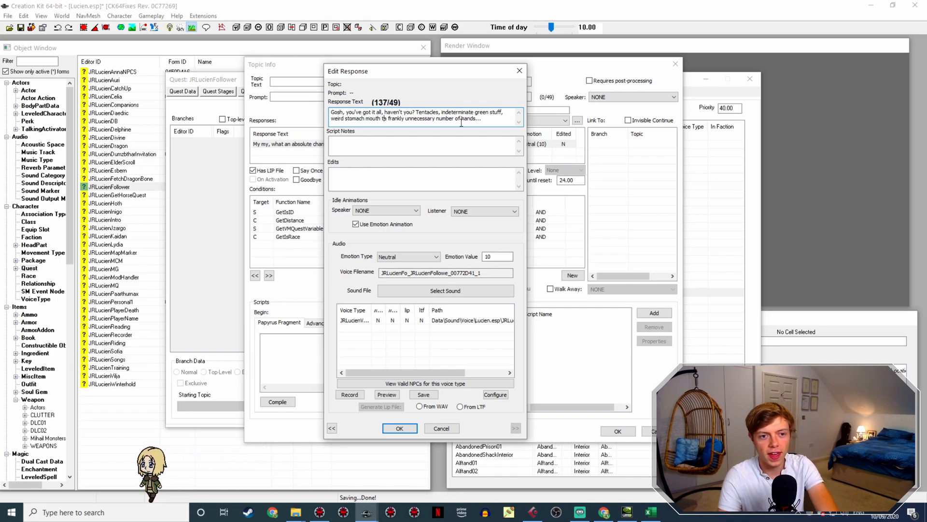
{"action": "key", "text": "BackSpace"}
{"action": "type", "text": ", a"}
{"action": "key", "text": "Up"}
{"action": "key", "text": "Right"}
{"action": "key", "text": "Right"}
{"action": "key", "text": "Right"}
{"action": "key", "text": "Right"}
{"action": "key", "text": "Right"}
{"action": "key", "text": "Right"}
{"action": "key", "text": "Right"}
{"action": "key", "text": "Right"}
{"action": "key", "text": "Right"}
{"action": "key", "text": "Right"}
{"action": "key", "text": "Right"}
{"action": "key", "text": "Right"}
{"action": "key", "text": "Right"}
{"action": "key", "text": "Right"}
{"action": "key", "text": "Right"}
{"action": "key", "text": "Right"}
{"action": "key", "text": "Right"}
{"action": "key", "text": "Right"}
{"action": "key", "text": "Right"}
{"action": "key", "text": "Right"}
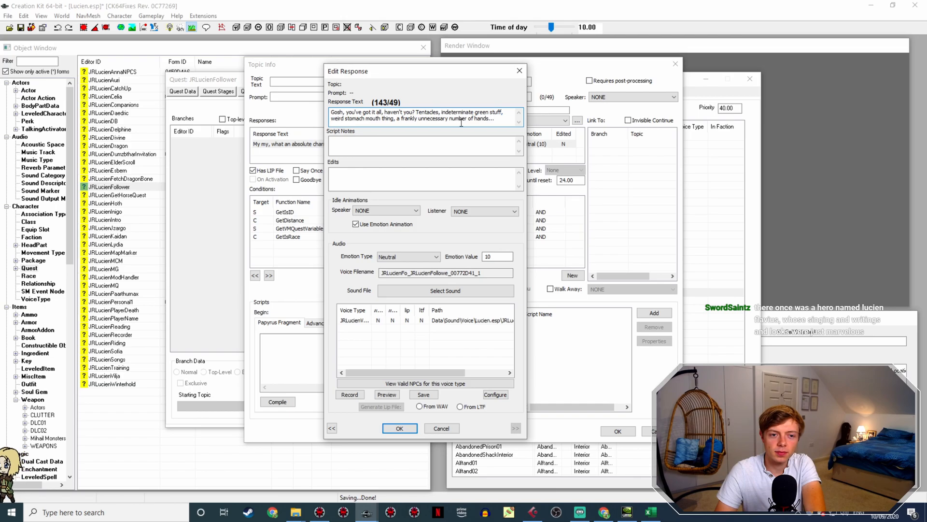
{"action": "key", "text": "End"}
{"action": "key", "text": "Right"}
{"action": "key", "text": "Right"}
{"action": "key", "text": "Right"}
{"action": "key", "text": "Right"}
{"action": "key", "text": "Right"}
{"action": "key", "text": "Right"}
{"action": "key", "text": "Right"}
{"action": "key", "text": "Right"}
{"action": "key", "text": "Right"}
{"action": "key", "text": "Right"}
{"action": "key", "text": "Right"}
{"action": "key", "text": "Right"}
{"action": "key", "text": "Right"}
{"action": "key", "text": "Right"}
{"action": "key", "text": "Right"}
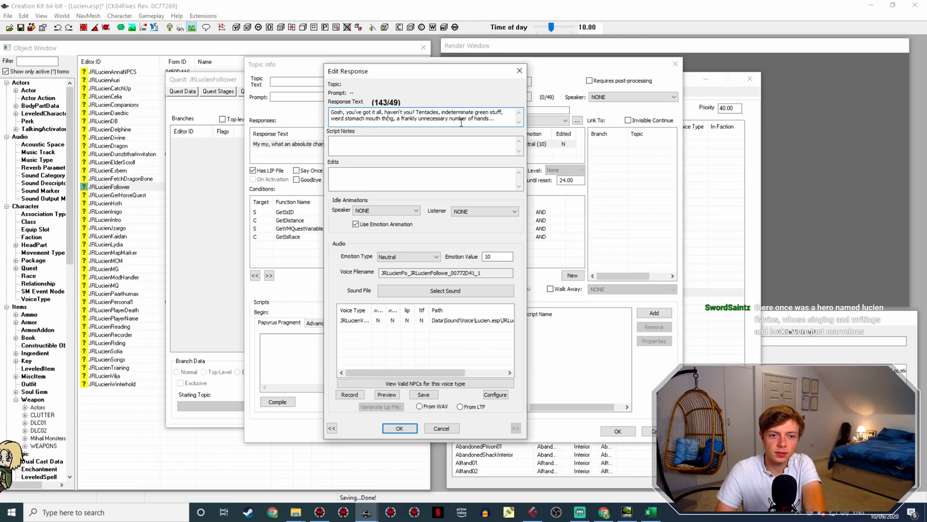
{"action": "key", "text": "Right"}
{"action": "key", "text": "Right"}
{"action": "key", "text": "Right"}
{"action": "key", "text": "Right"}
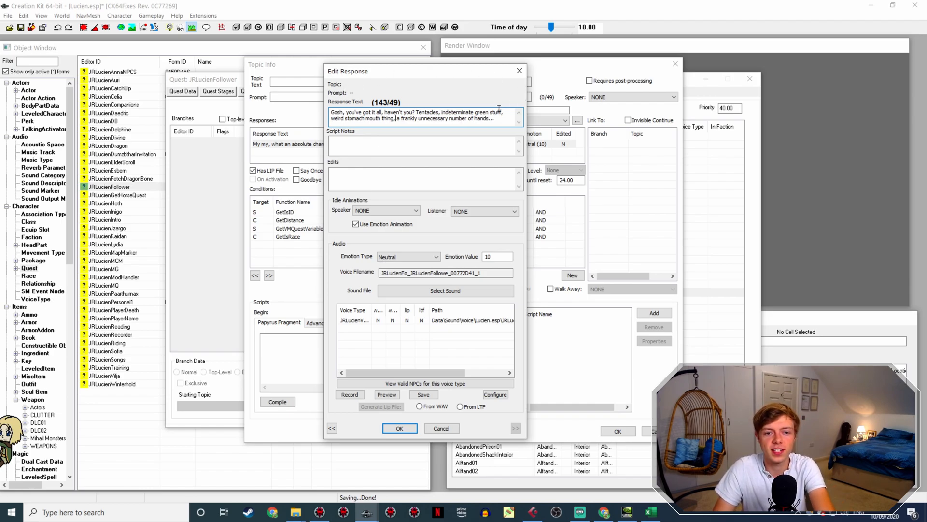
Step: Delete "indeterminate green stuff," from the response text
{"action": "left_click_drag", "start_coordinate": [503, 113], "coordinate": [441, 112]}
{"action": "key", "text": "BackSpace"}
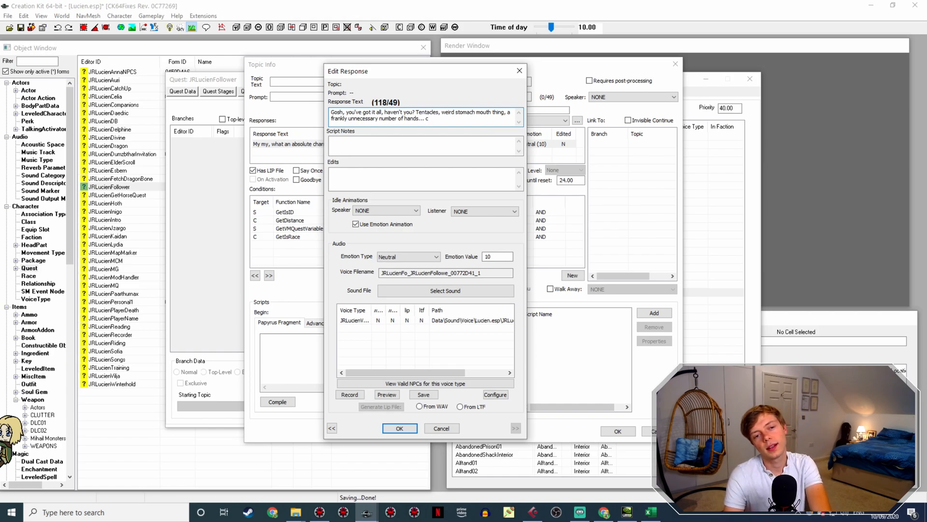
{"action": "type", "text": "consider me thoroughly"}
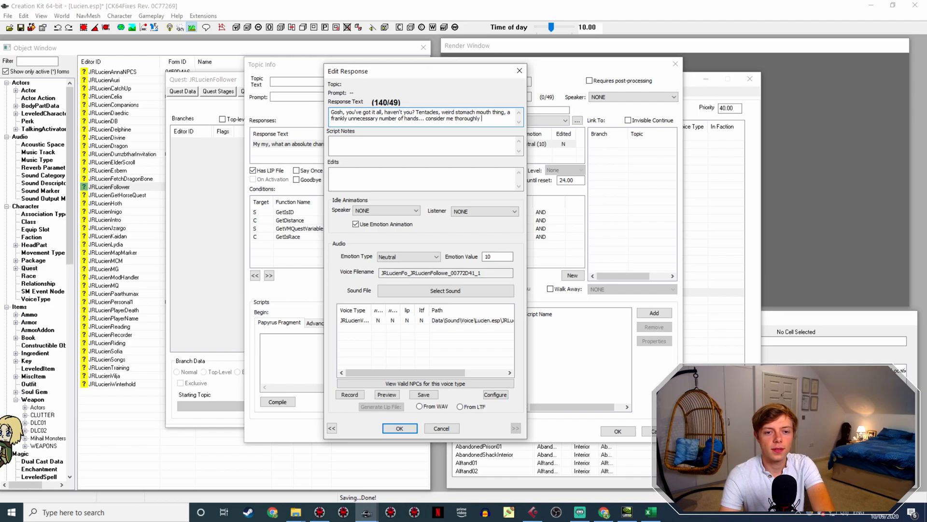
{"action": "type", "text": " creeped out"}
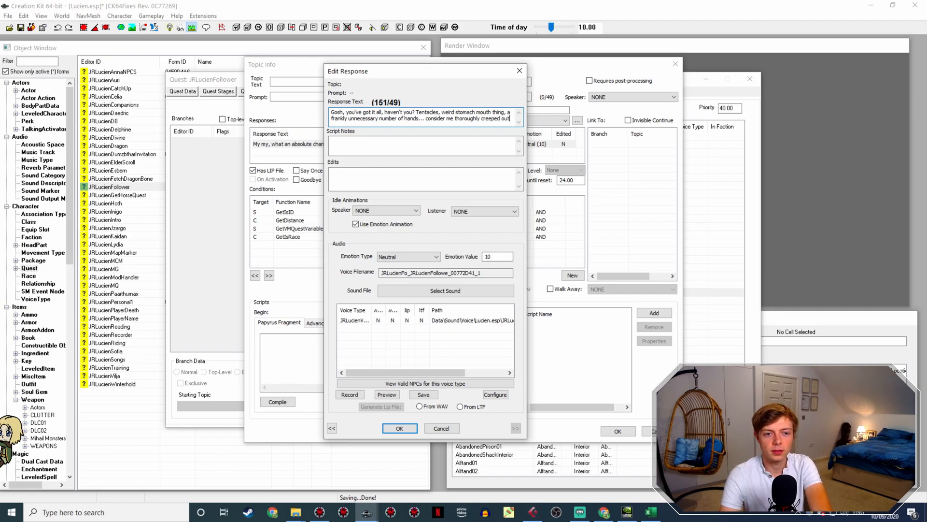
{"action": "key", "text": "BackSpace"}
{"action": "key", "text": "BackSpace"}
{"action": "key", "text": "BackSpace"}
{"action": "key", "text": "BackSpace"}
{"action": "key", "text": "BackSpace"}
{"action": "key", "text": "BackSpace"}
{"action": "key", "text": "BackSpace"}
{"action": "key", "text": "BackSpace"}
{"action": "key", "text": "BackSpace"}
{"action": "key", "text": "BackSpace"}
{"action": "key", "text": "BackSpace"}
{"action": "key", "text": "BackSpace"}
{"action": "key", "text": "BackSpace"}
{"action": "key", "text": "BackSpace"}
{"action": "key", "text": "BackSpace"}
{"action": "key", "text": "BackSpace"}
{"action": "key", "text": "BackSpace"}
{"action": "key", "text": "BackSpace"}
{"action": "key", "text": "BackSpace"}
{"action": "key", "text": "BackSpace"}
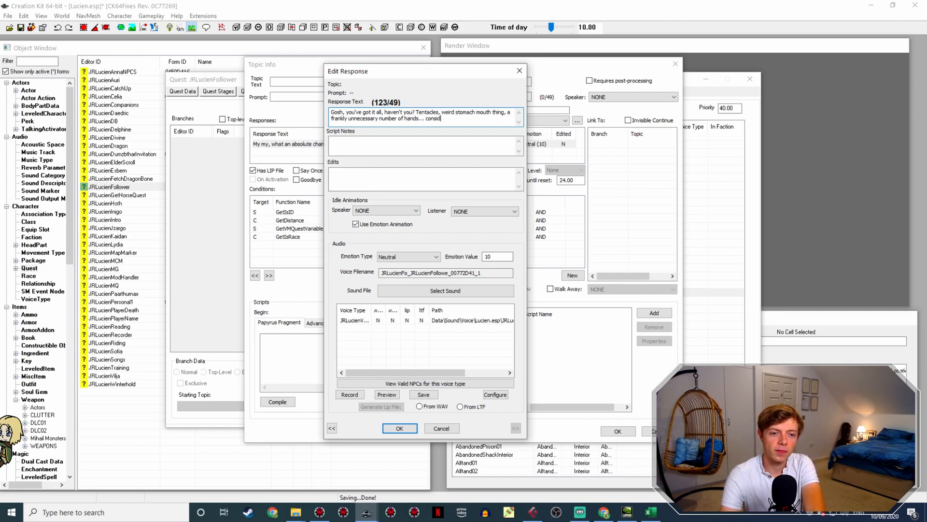
{"action": "key", "text": "BackSpace"}
{"action": "key", "text": "BackSpace"}
{"action": "key", "text": "BackSpace"}
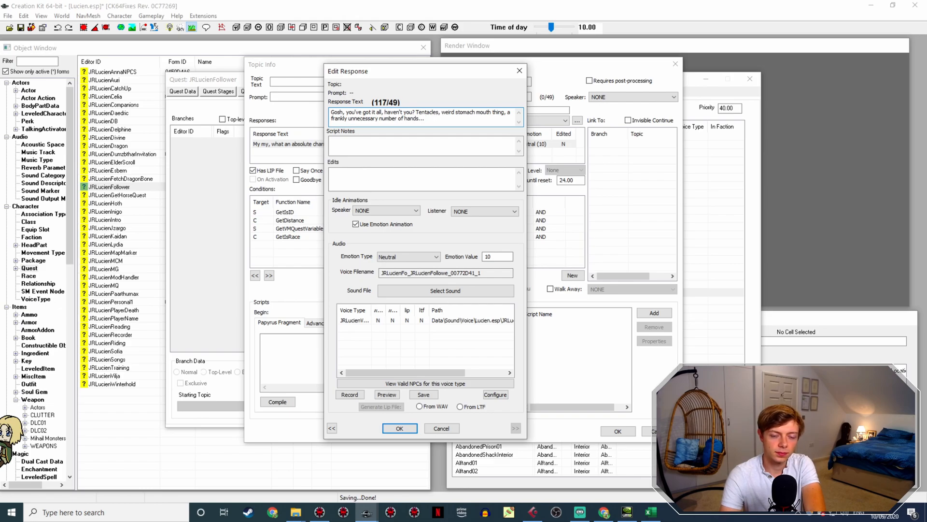
Step: Finish the response text with "top marks for effort, I must say." and accept the edited response
{"action": "type", "text": "top marks for effort"}
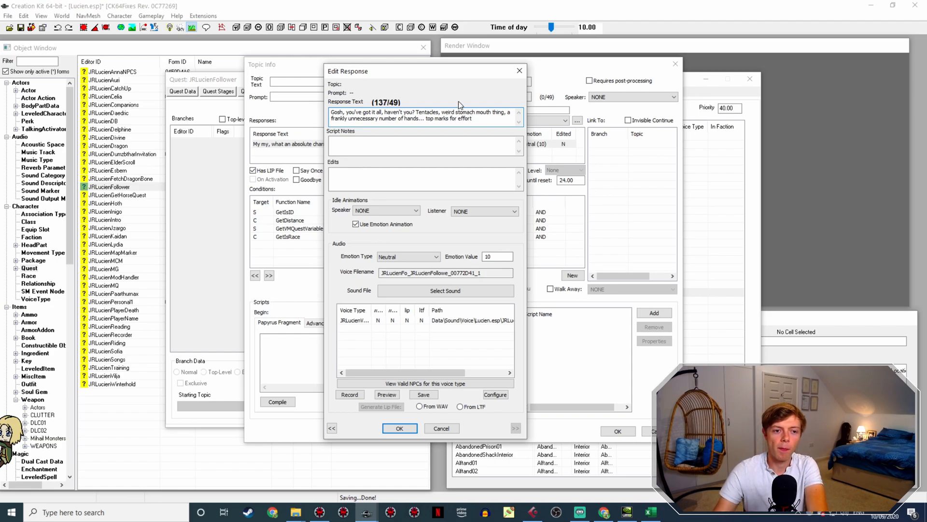
{"action": "left_click_drag", "start_coordinate": [445, 71], "coordinate": [594, 86]}
{"action": "type", "text": ", I must say."}
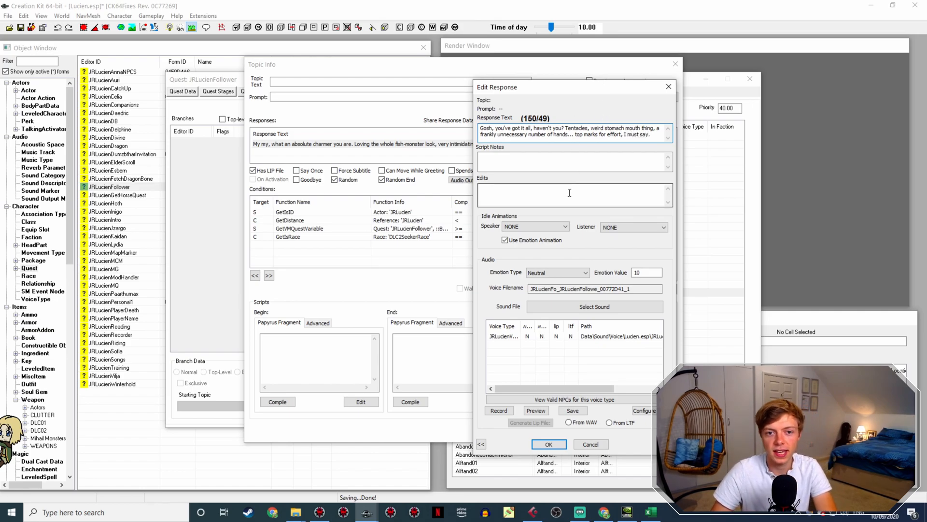
{"action": "left_click", "coordinate": [549, 444]}
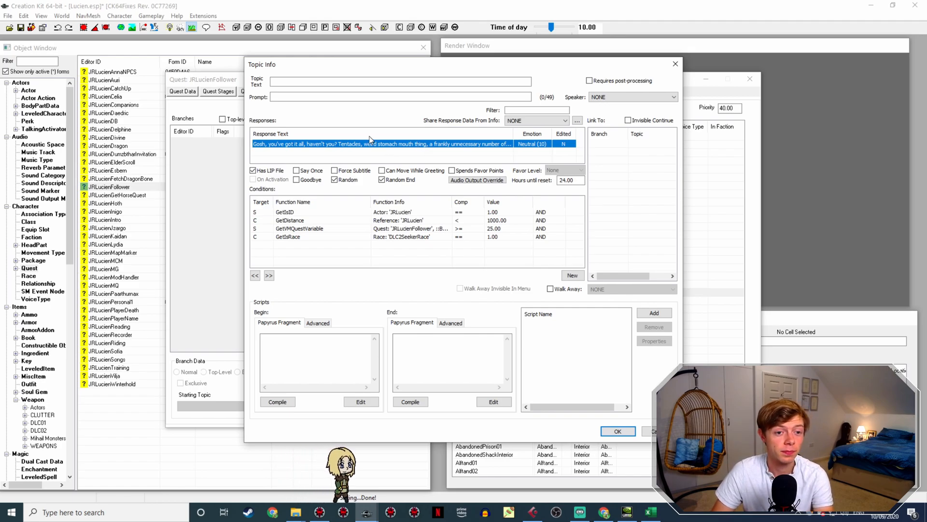
Step: Recheck the seeker line's full response text and its conditions, and save the topic info
{"action": "double_click", "coordinate": [360, 145]}
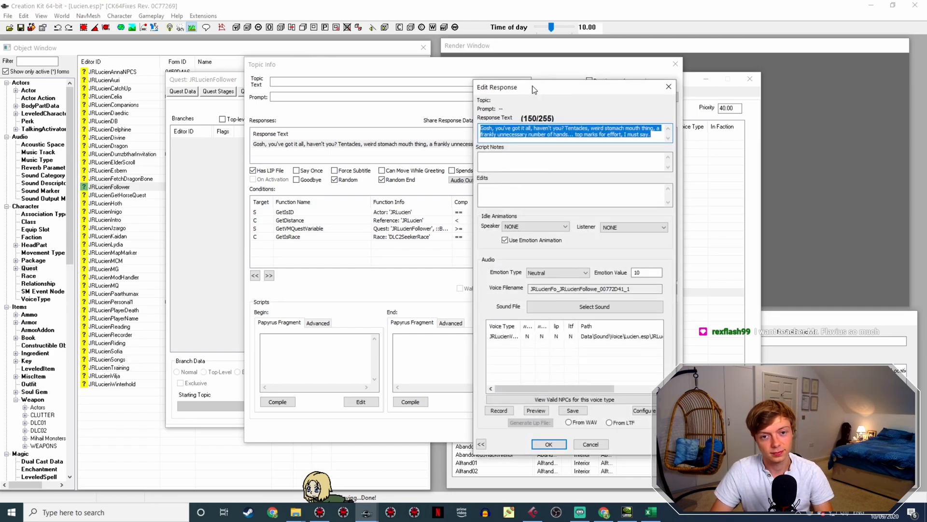
{"action": "left_click", "coordinate": [549, 444]}
{"action": "left_click", "coordinate": [406, 212]}
{"action": "left_click", "coordinate": [414, 237]}
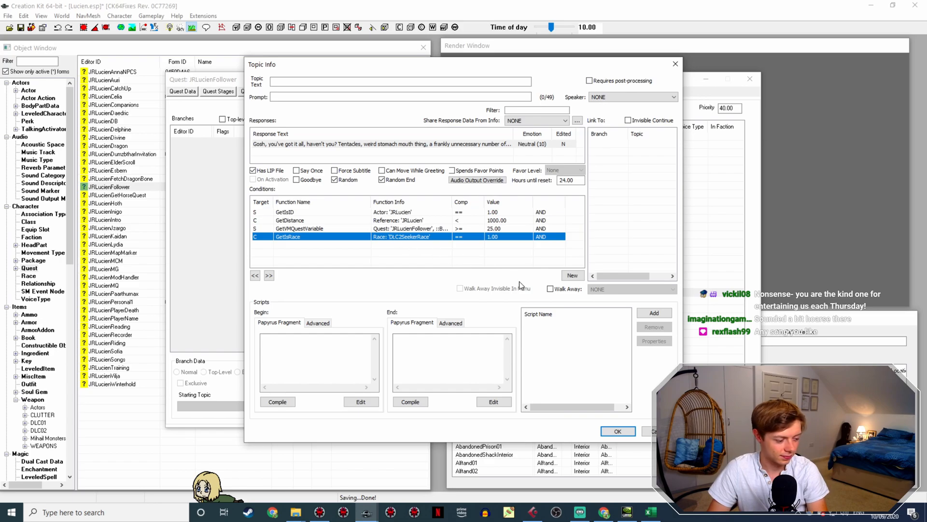
{"action": "left_click", "coordinate": [622, 433]}
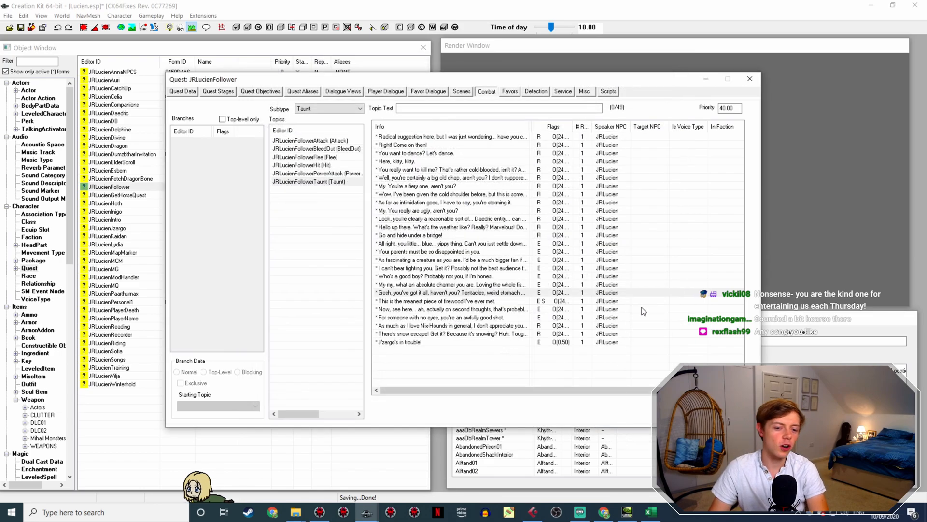
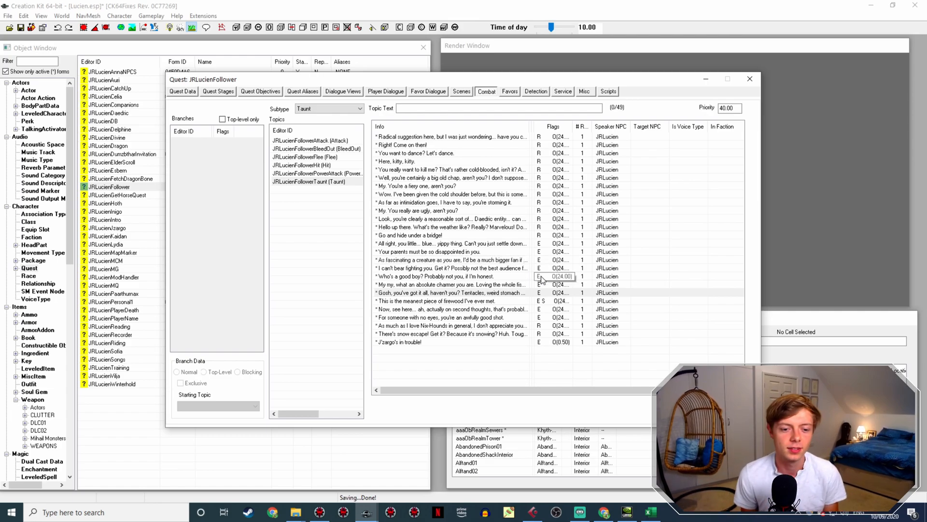
Step: Duplicate the seeker taunt "Gosh, you've got it all, haven't you?", open the copy's topic info and check its full response text
{"action": "left_click", "coordinate": [489, 293]}
{"action": "key", "text": "Down"}
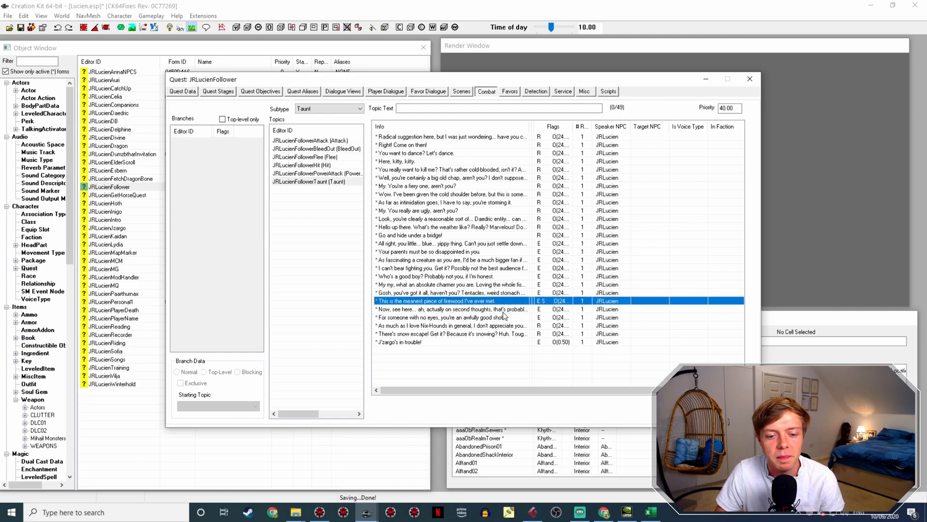
{"action": "key", "text": "Down"}
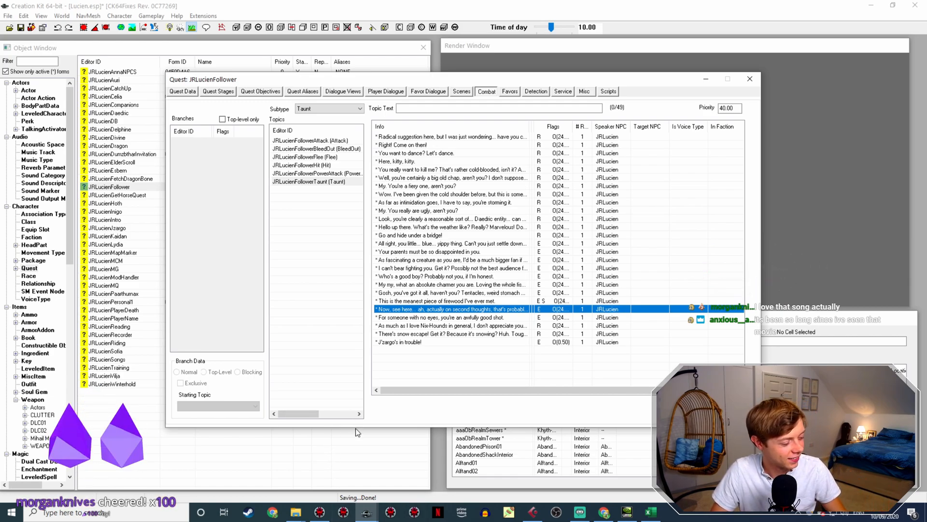
{"action": "left_click", "coordinate": [448, 293]}
{"action": "right_click", "coordinate": [447, 292]}
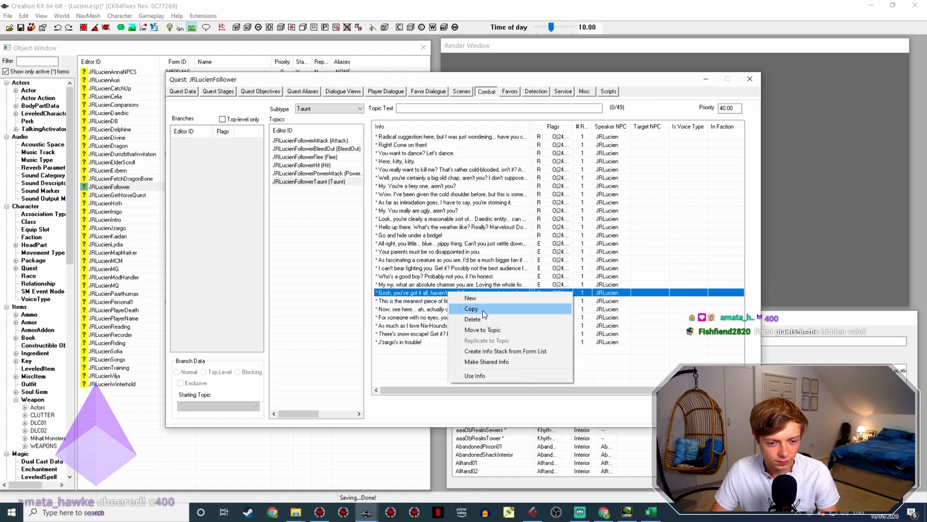
{"action": "left_click", "coordinate": [482, 310]}
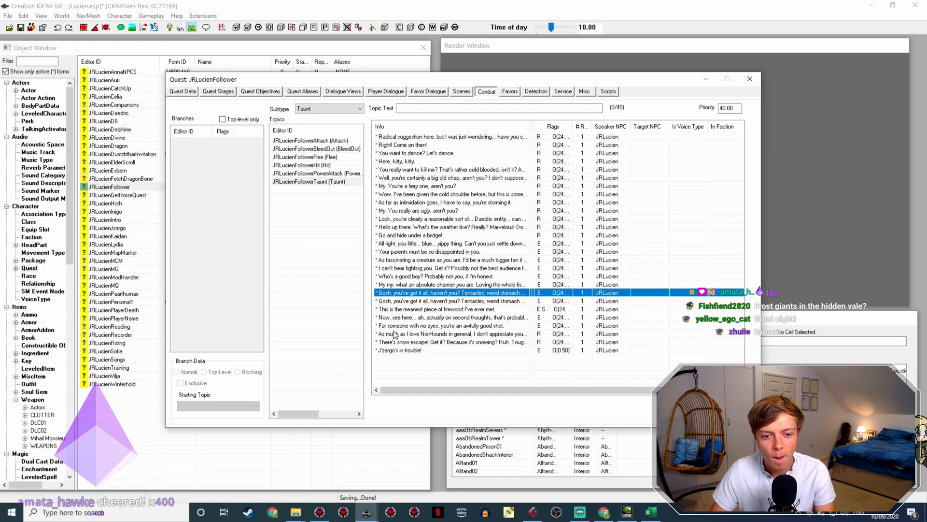
{"action": "double_click", "coordinate": [428, 302]}
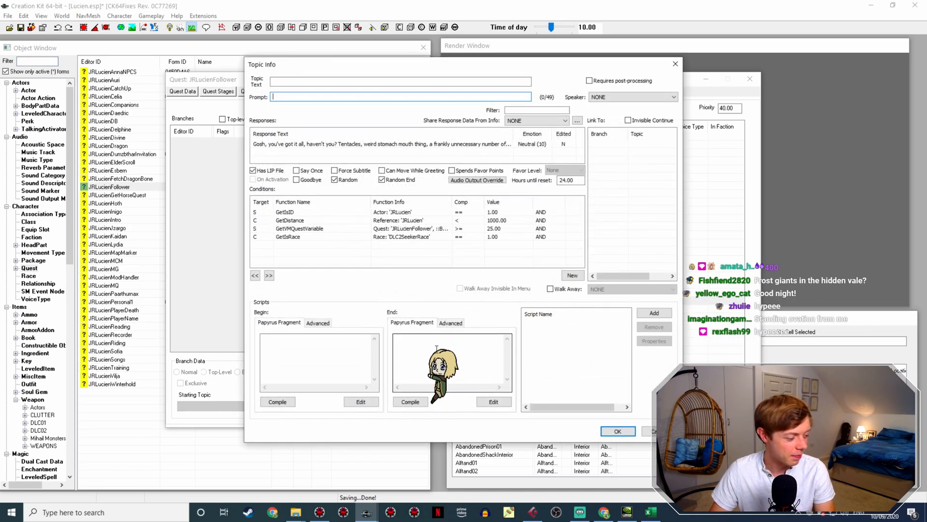
{"action": "double_click", "coordinate": [310, 145]}
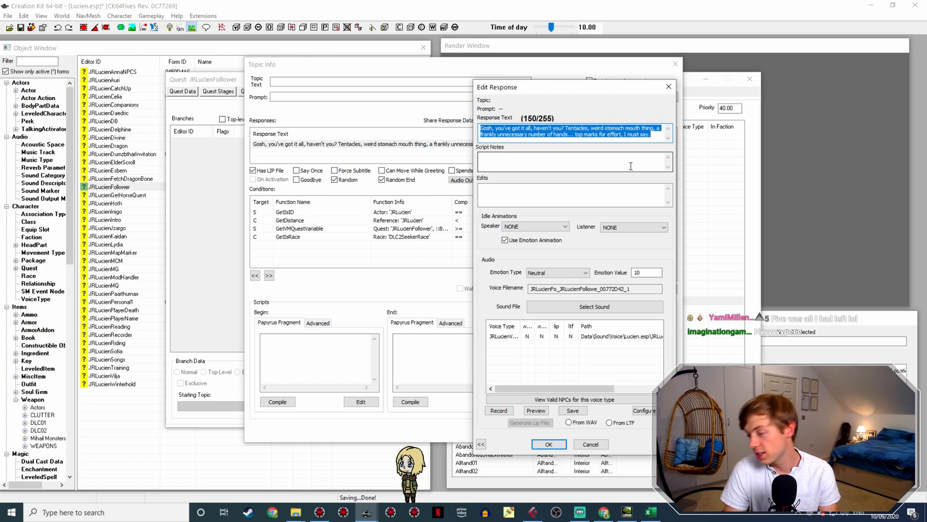
{"action": "left_click", "coordinate": [549, 443]}
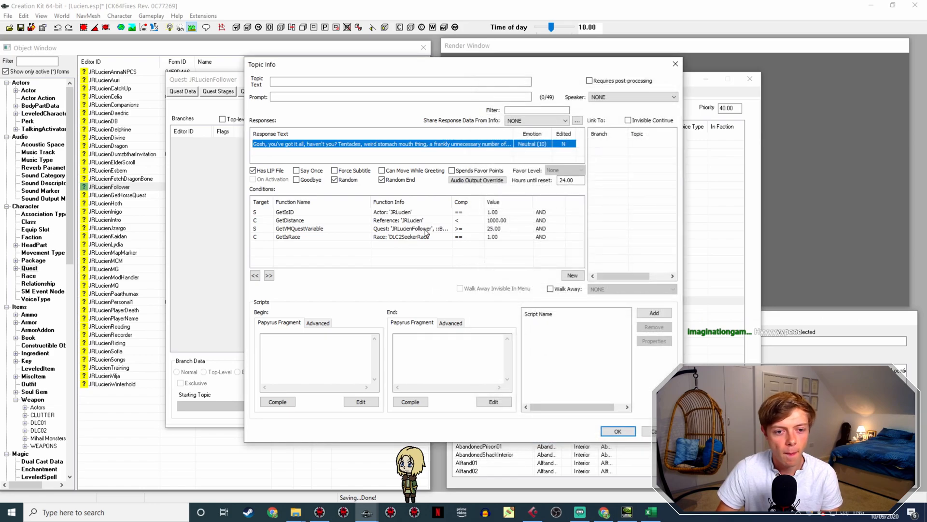
Step: Open the copy's GetIsRace condition parameters and look through the DLC and earlier race entries for another enemy type
{"action": "double_click", "coordinate": [425, 236]}
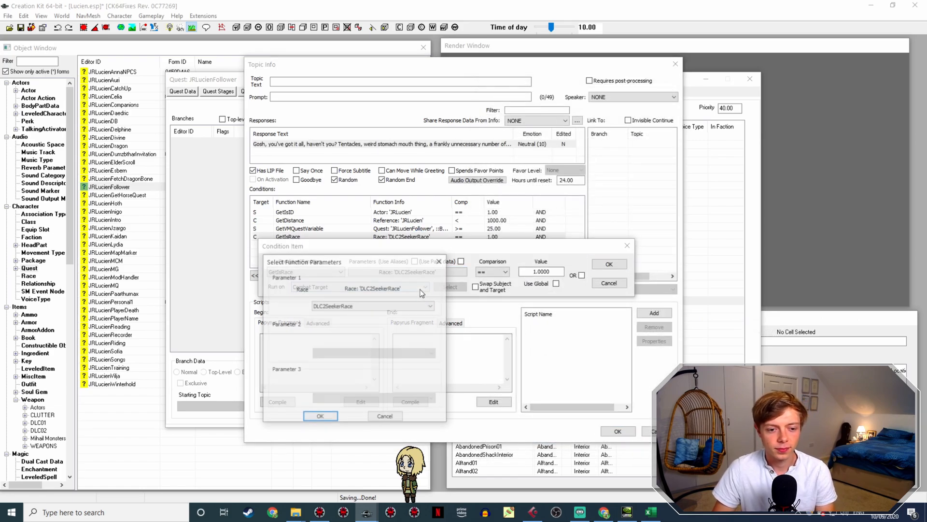
{"action": "left_click", "coordinate": [404, 304]}
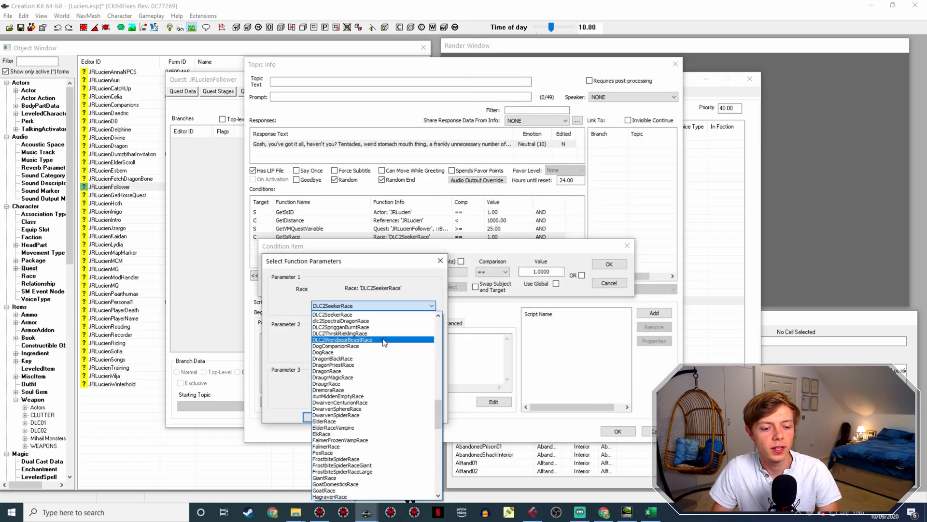
{"action": "scroll", "coordinate": [385, 344], "scroll_direction": "up", "scroll_amount": 4}
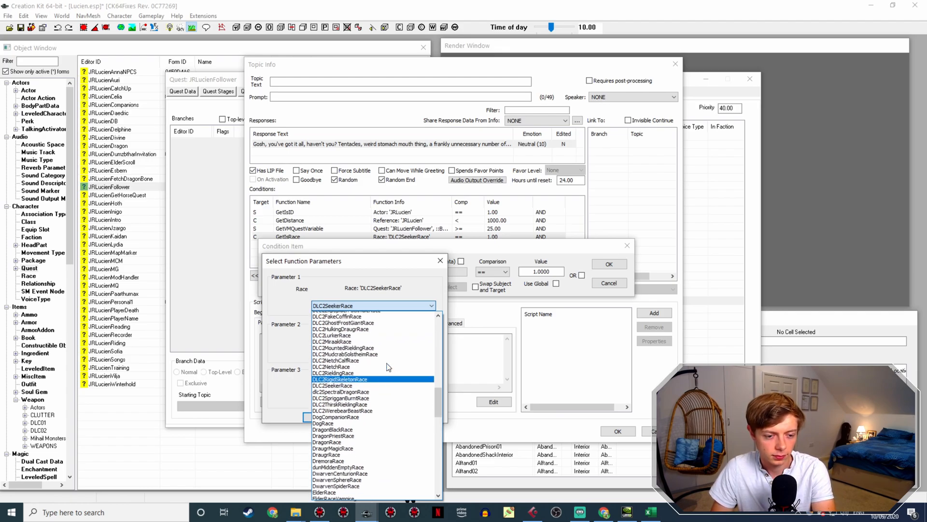
{"action": "scroll", "coordinate": [374, 376], "scroll_direction": "up", "scroll_amount": 1}
{"action": "scroll", "coordinate": [372, 376], "scroll_direction": "up", "scroll_amount": 2}
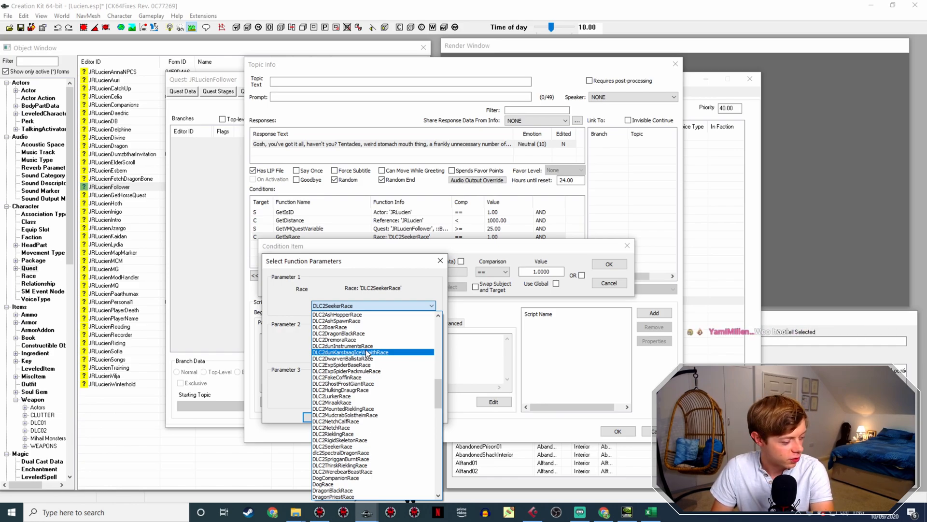
{"action": "scroll", "coordinate": [368, 353], "scroll_direction": "up", "scroll_amount": 2}
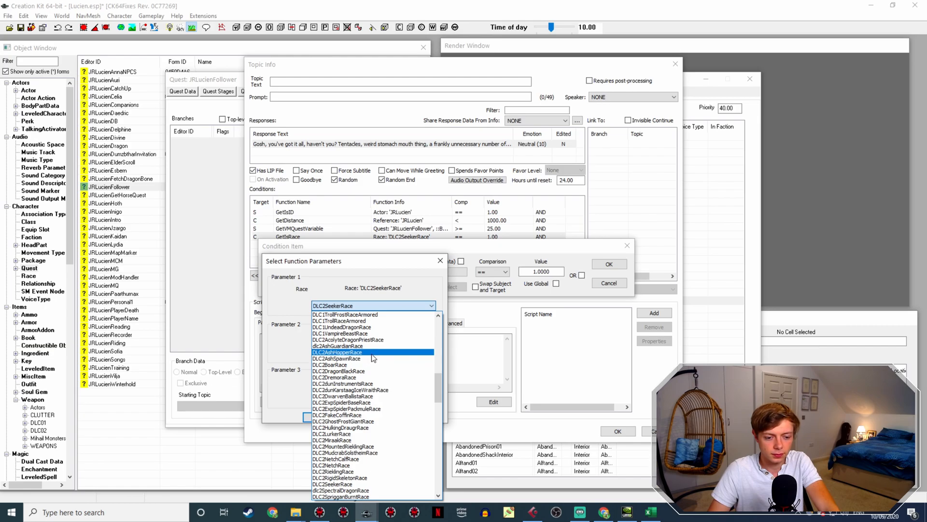
{"action": "scroll", "coordinate": [373, 357], "scroll_direction": "down", "scroll_amount": 1}
{"action": "scroll", "coordinate": [373, 360], "scroll_direction": "down", "scroll_amount": 1}
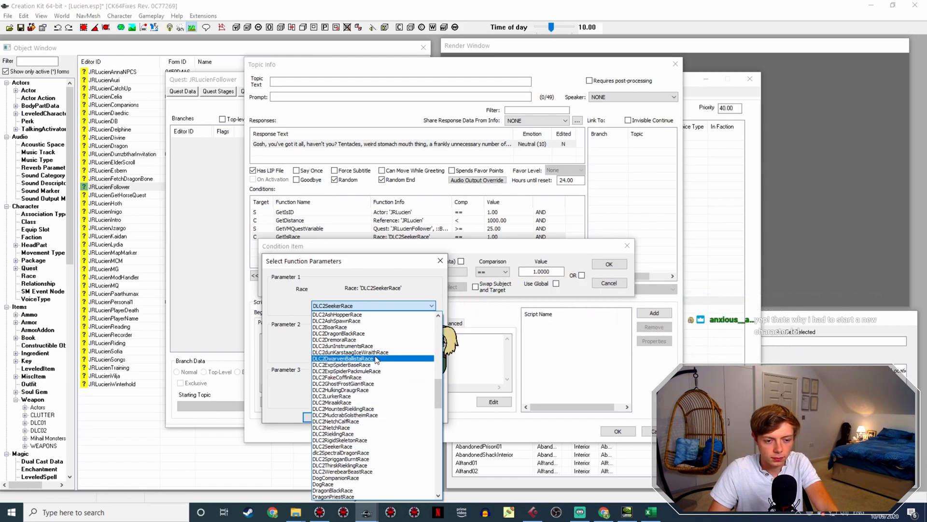
{"action": "scroll", "coordinate": [374, 365], "scroll_direction": "up", "scroll_amount": 2}
{"action": "scroll", "coordinate": [375, 367], "scroll_direction": "up", "scroll_amount": 2}
{"action": "scroll", "coordinate": [374, 368], "scroll_direction": "up", "scroll_amount": 5}
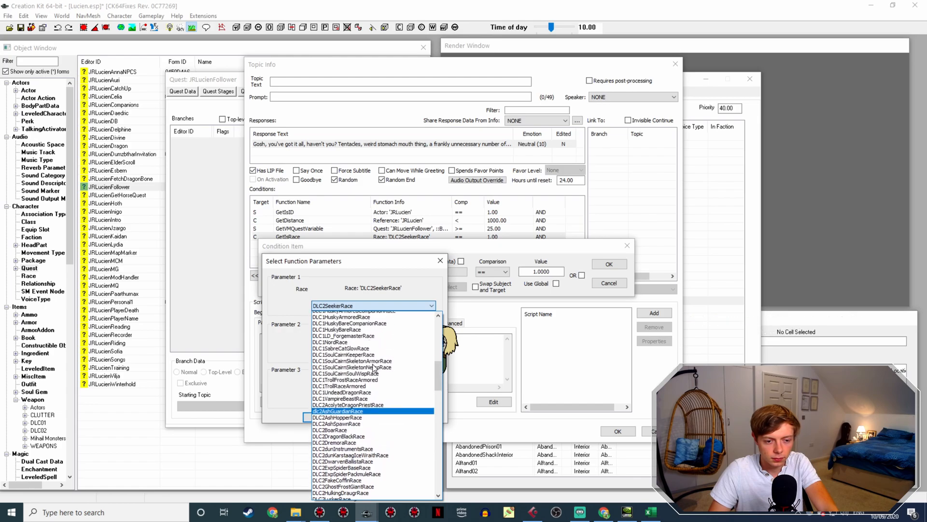
{"action": "scroll", "coordinate": [374, 368], "scroll_direction": "up", "scroll_amount": 3}
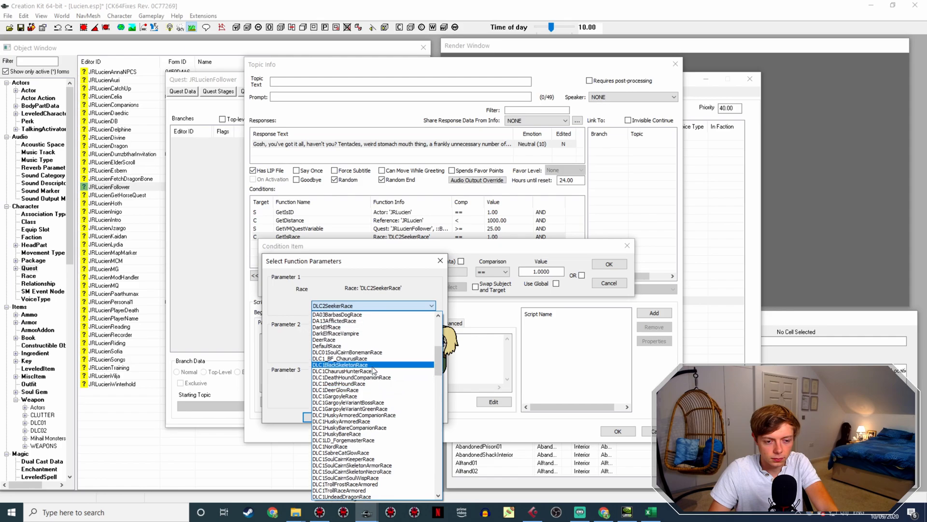
{"action": "scroll", "coordinate": [372, 370], "scroll_direction": "up", "scroll_amount": 1}
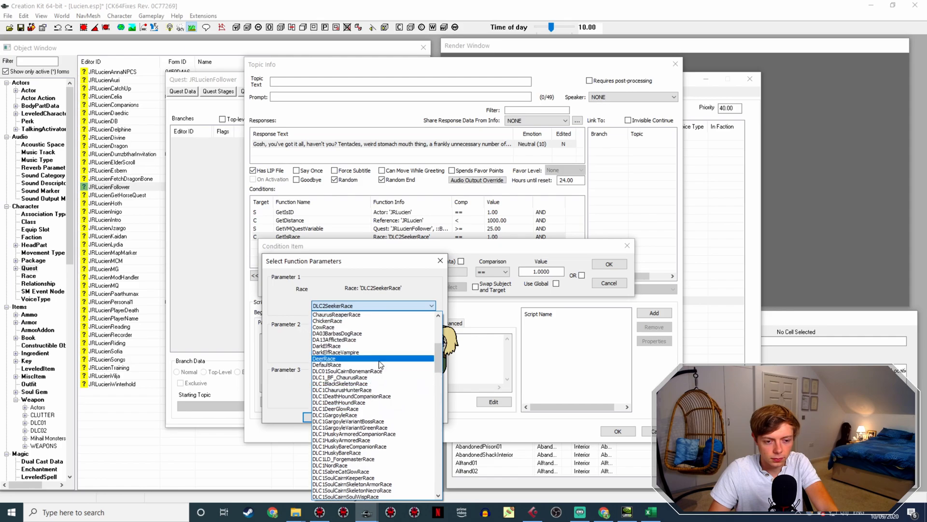
{"action": "scroll", "coordinate": [386, 362], "scroll_direction": "up", "scroll_amount": 4}
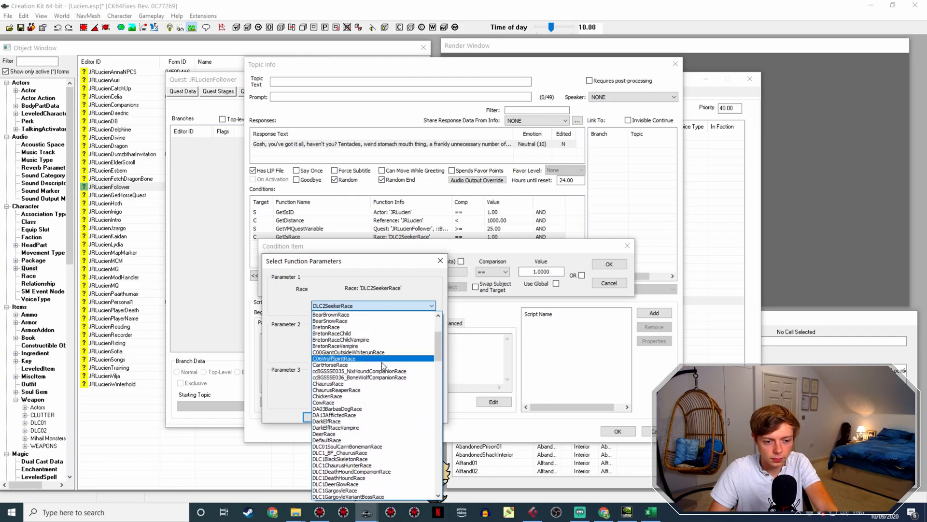
{"action": "scroll", "coordinate": [384, 377], "scroll_direction": "up", "scroll_amount": 4}
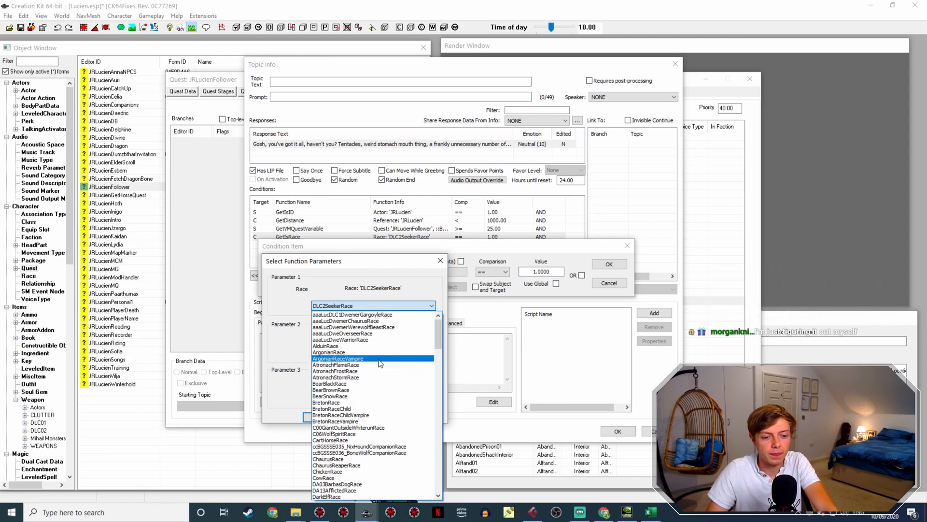
Step: Set the copied line's GetIsRace condition to SkeeverRace and accept the condition
{"action": "scroll", "coordinate": [387, 364], "scroll_direction": "down", "scroll_amount": 2}
{"action": "scroll", "coordinate": [411, 362], "scroll_direction": "down", "scroll_amount": 9}
{"action": "scroll", "coordinate": [430, 348], "scroll_direction": "down", "scroll_amount": 15}
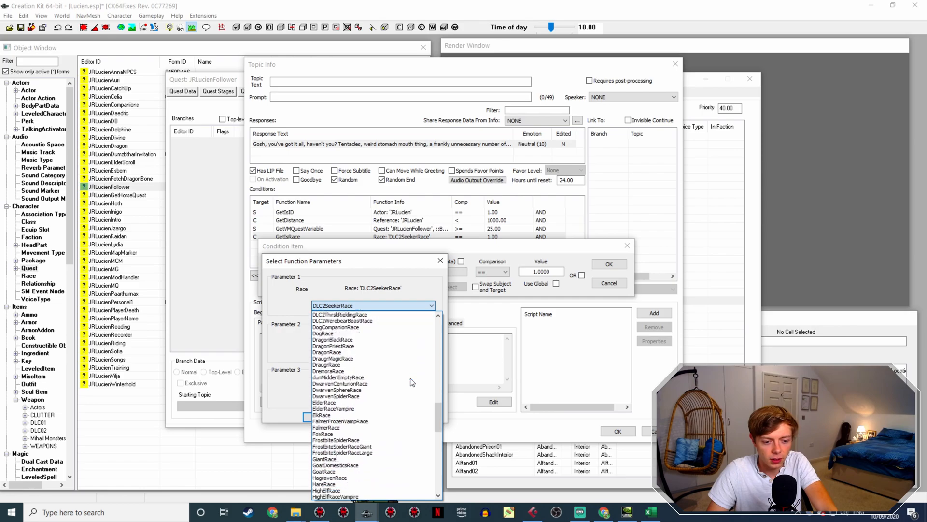
{"action": "scroll", "coordinate": [411, 382], "scroll_direction": "down", "scroll_amount": 6}
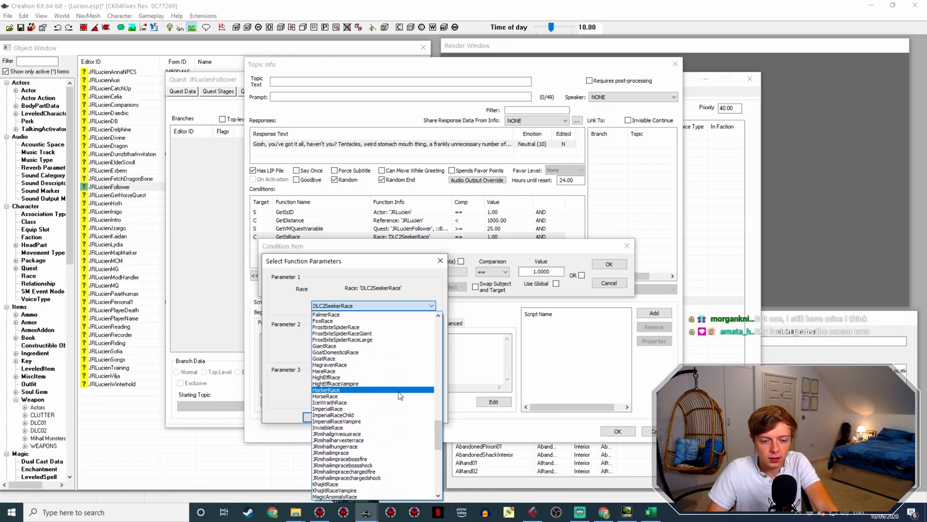
{"action": "scroll", "coordinate": [400, 394], "scroll_direction": "down", "scroll_amount": 7}
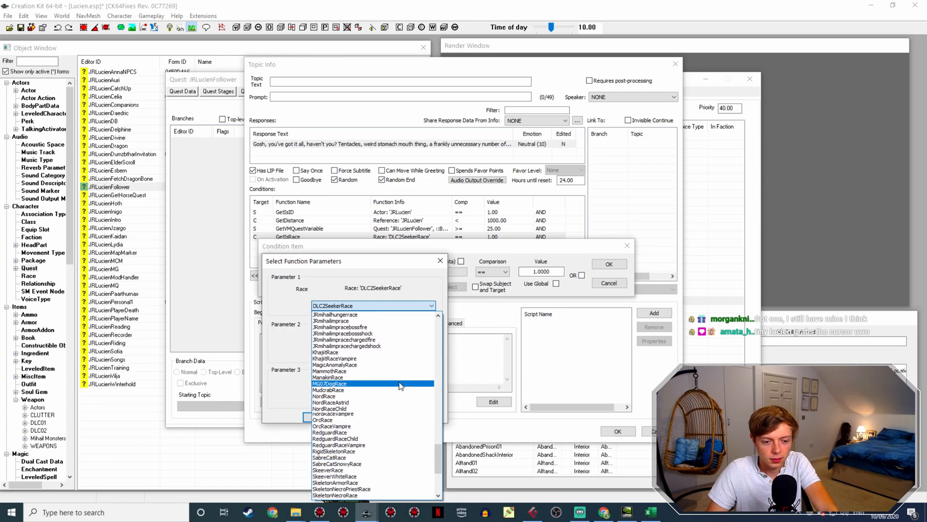
{"action": "scroll", "coordinate": [401, 385], "scroll_direction": "down", "scroll_amount": 3}
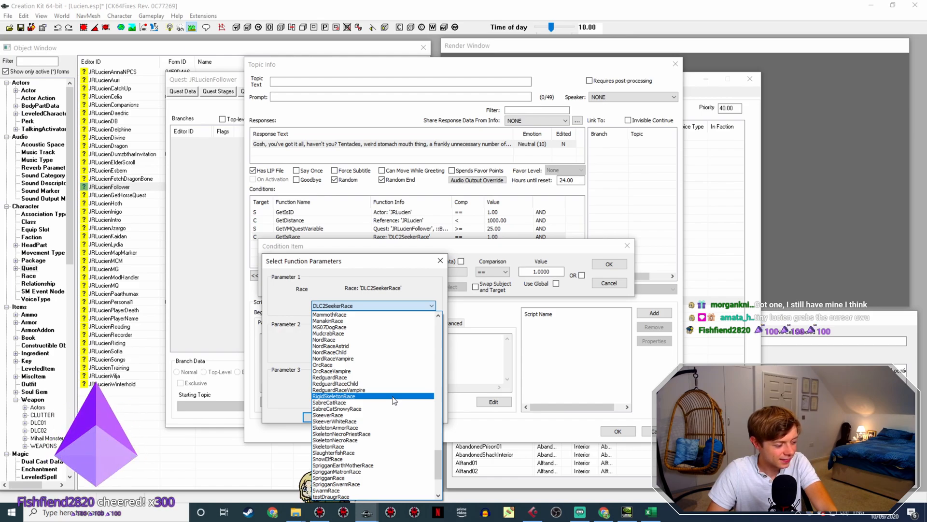
{"action": "scroll", "coordinate": [394, 401], "scroll_direction": "down", "scroll_amount": 2}
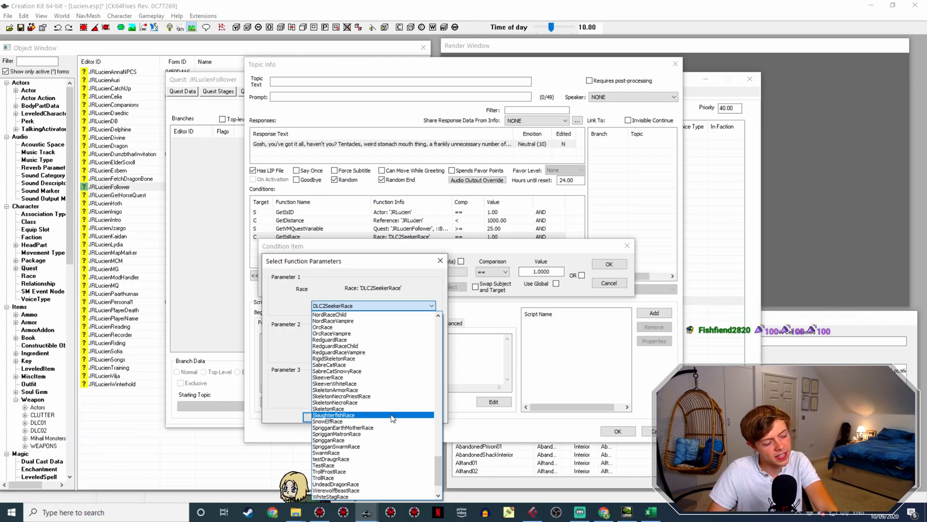
{"action": "scroll", "coordinate": [392, 412], "scroll_direction": "down", "scroll_amount": 2}
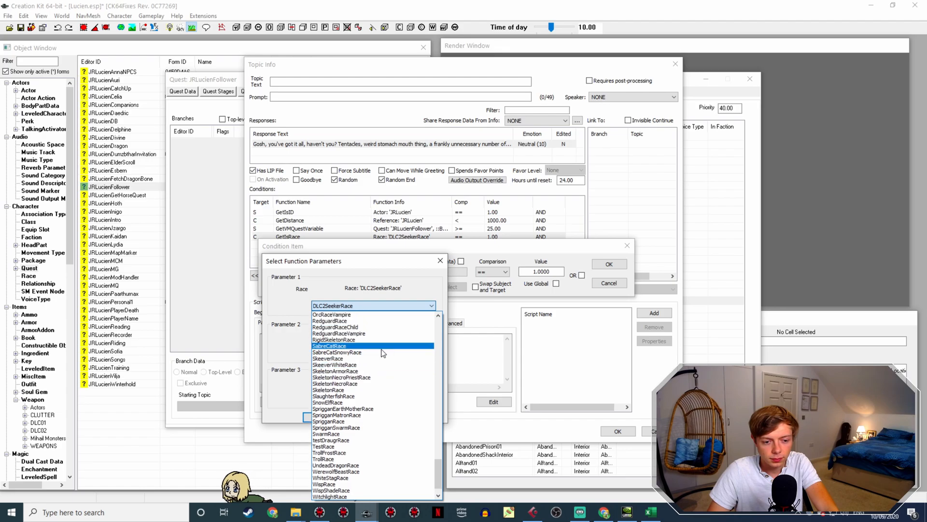
{"action": "left_click", "coordinate": [381, 339]}
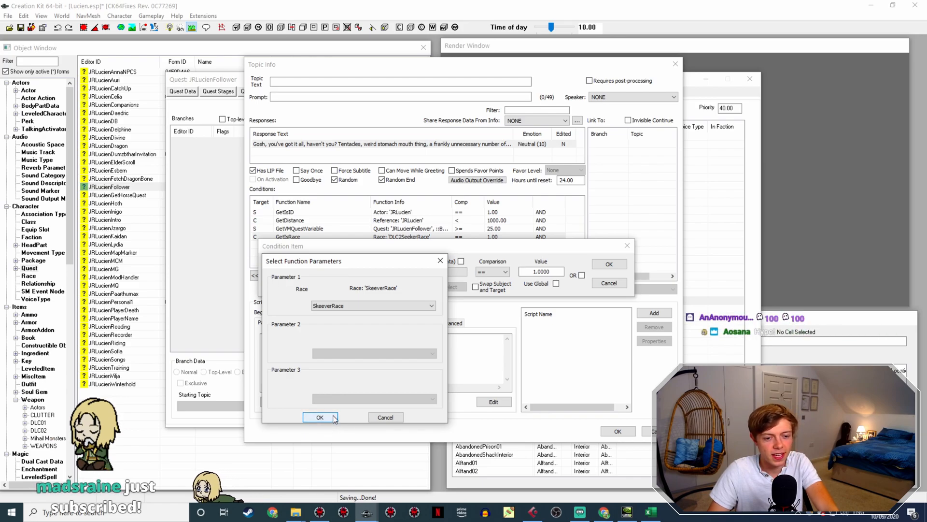
{"action": "left_click", "coordinate": [320, 417]}
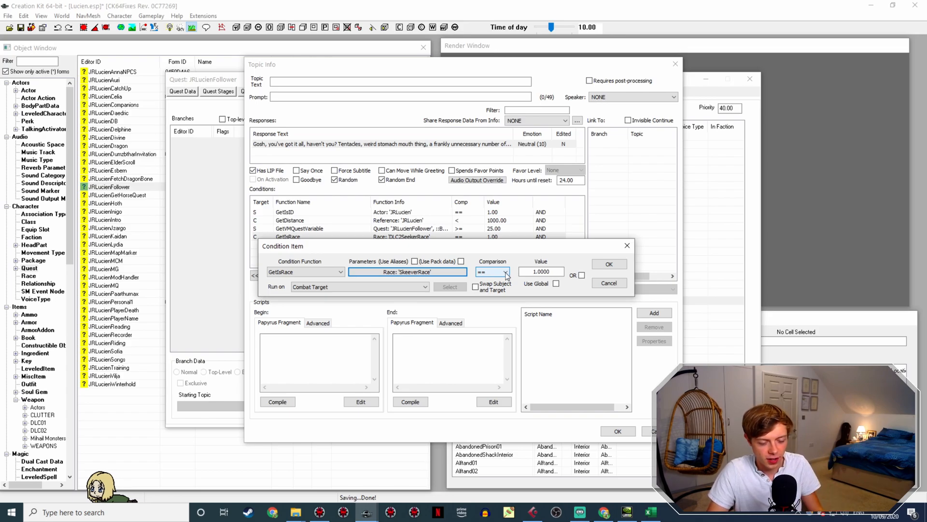
{"action": "left_click", "coordinate": [609, 265]}
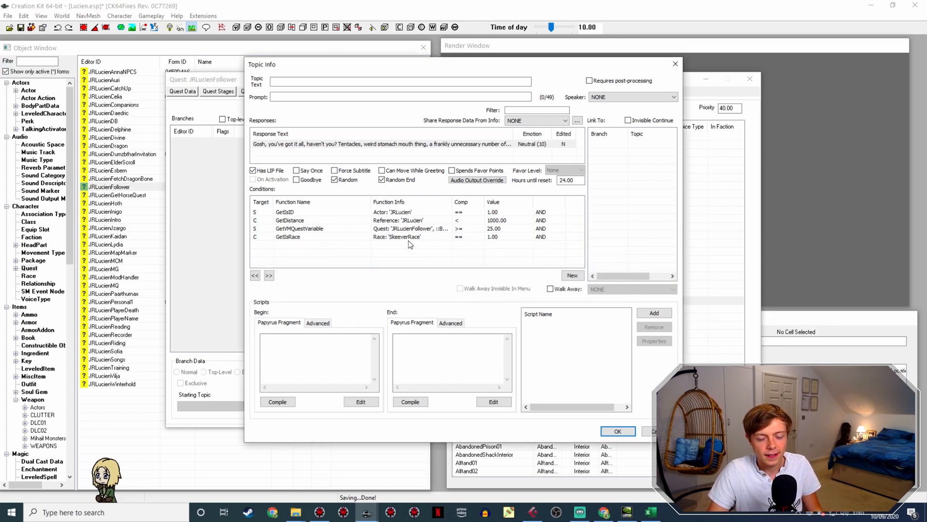
Step: Replace the copy's response text with "Urgh, look at you. A lovely little bundle of disease with teeth. My favorite." and accept it
{"action": "double_click", "coordinate": [307, 144]}
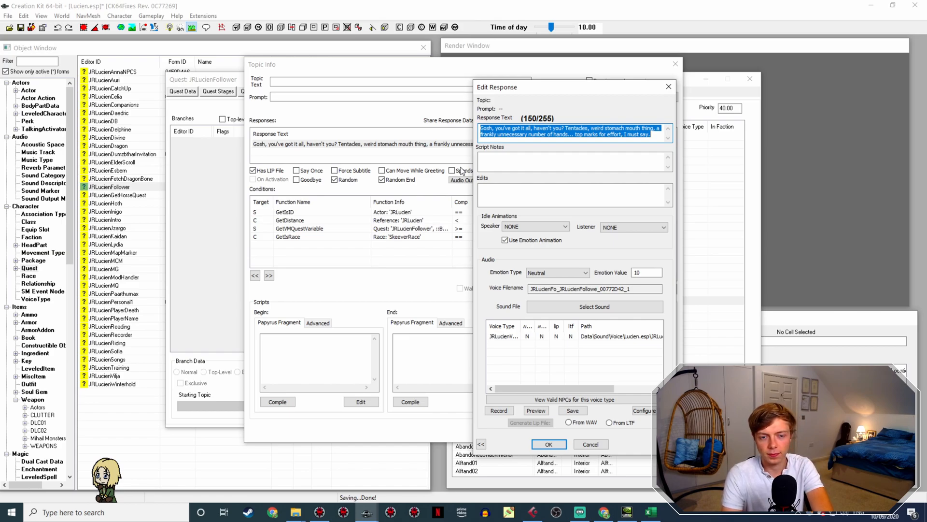
{"action": "type", "text": "Ur"}
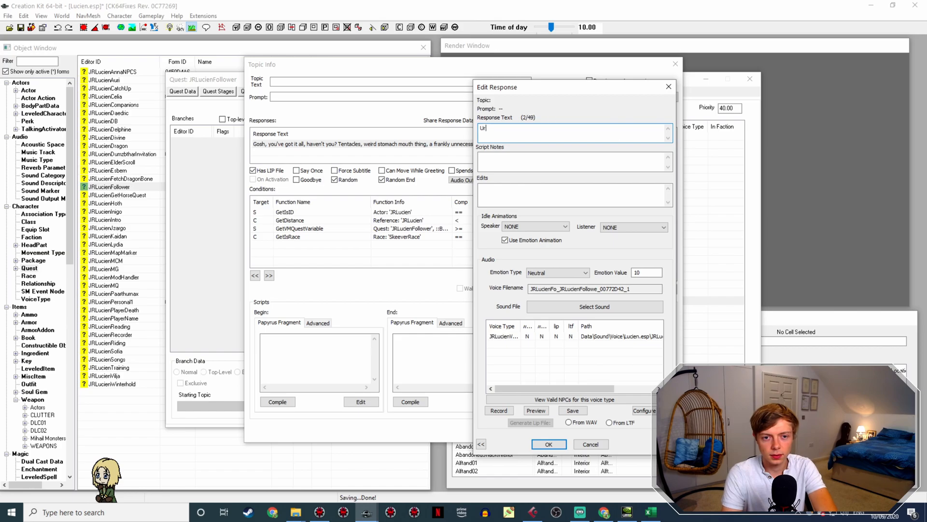
{"action": "type", "text": "gh, look"}
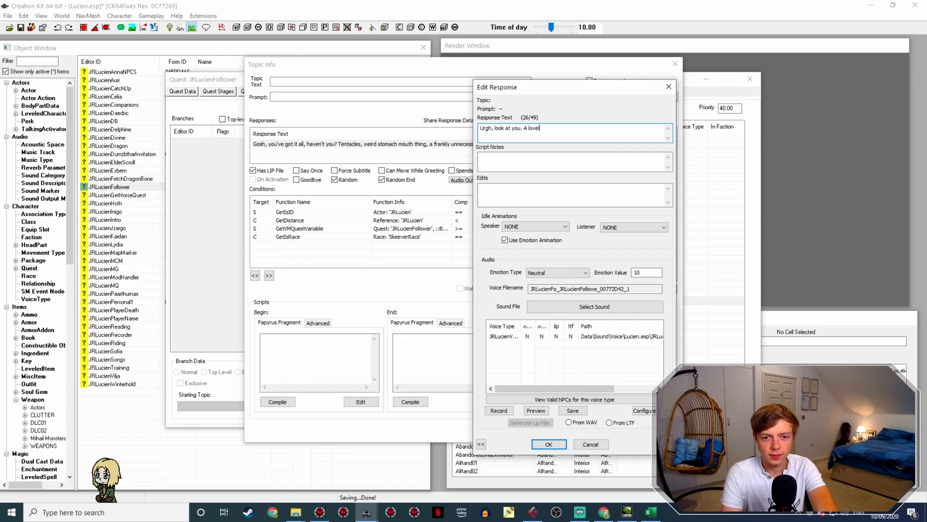
{"action": "type", "text": "at you. A lovely little bundle of disease with teeth. My favourit"}
{"action": "key", "text": "BackSpace"}
{"action": "key", "text": "BackSpace"}
{"action": "key", "text": "BackSpace"}
{"action": "key", "text": "BackSpace"}
{"action": "type", "text": "rite."}
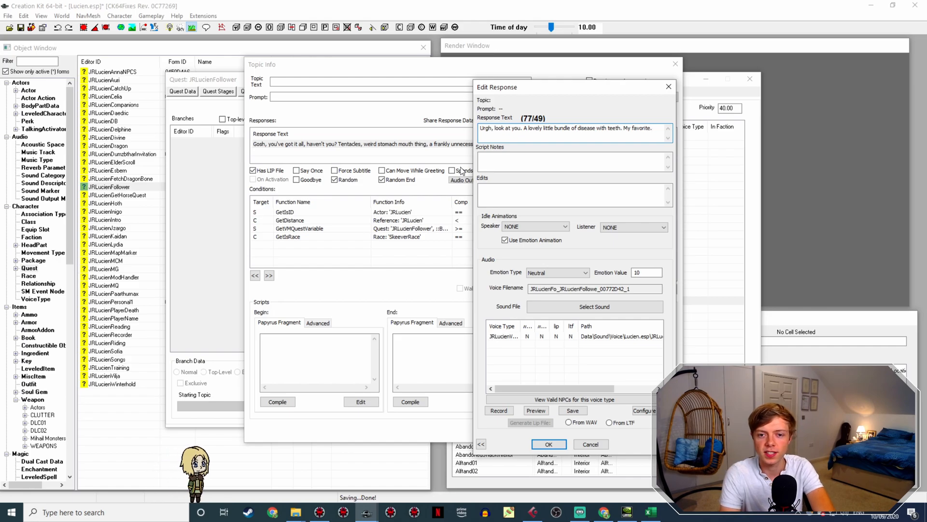
{"action": "key", "text": "Return"}
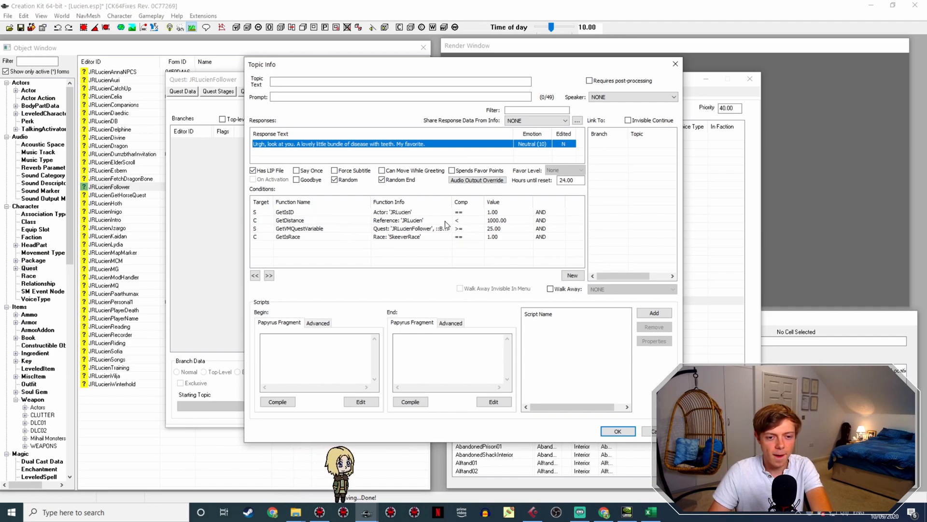
Step: Check the skeever line's Bravery quest variable condition and save the topic info
{"action": "double_click", "coordinate": [518, 228]}
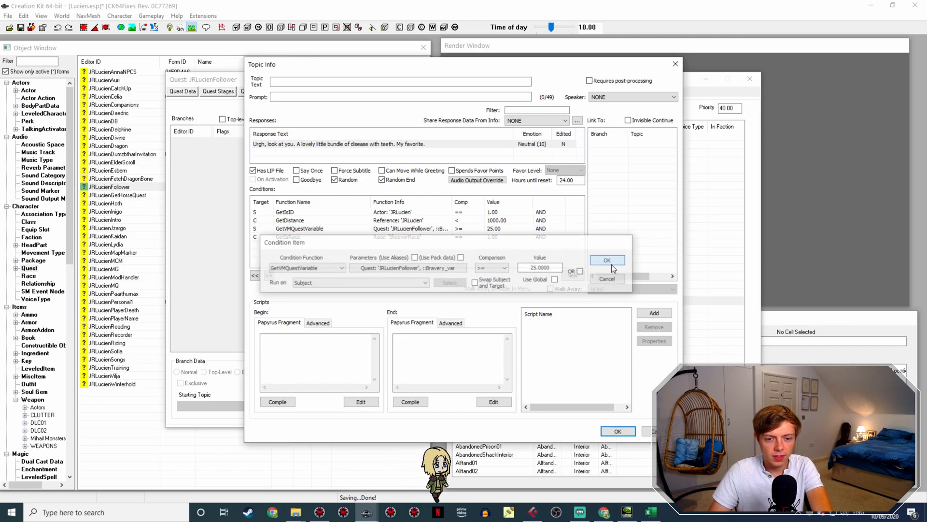
{"action": "left_click", "coordinate": [612, 264]}
{"action": "left_click", "coordinate": [618, 431]}
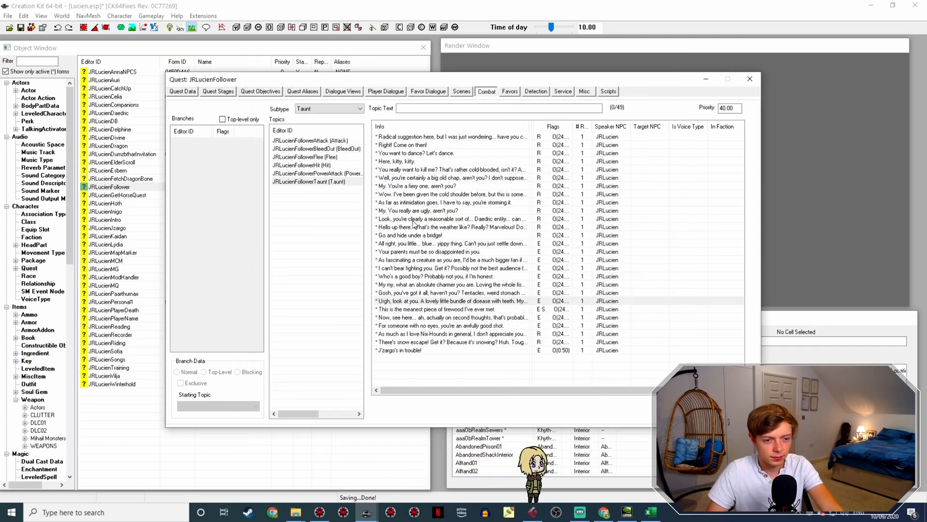
Step: Duplicate the skeever taunt line and open the copy's topic info
{"action": "right_click", "coordinate": [482, 301]}
{"action": "left_click", "coordinate": [512, 319]}
{"action": "double_click", "coordinate": [489, 308]}
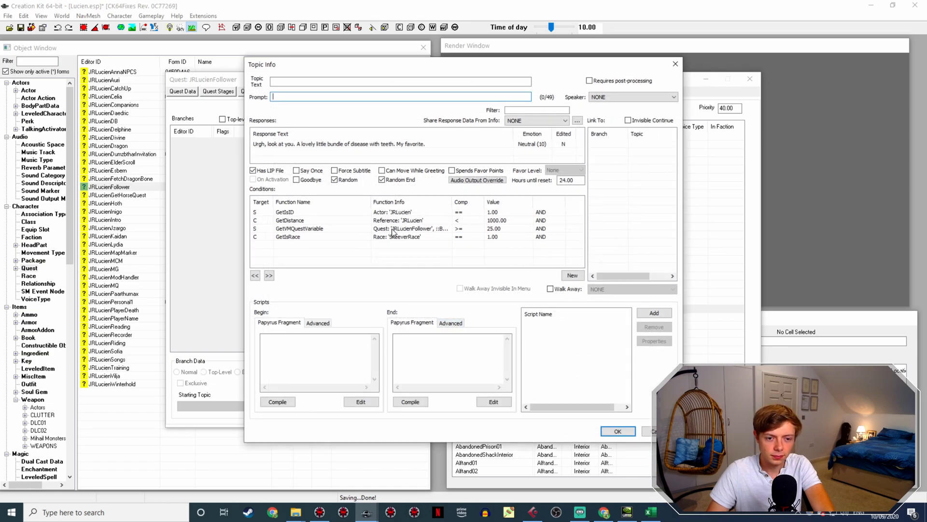
Step: Set the copied line's GetIsRace condition to DLC1TrollRaceArmored and accept the condition
{"action": "double_click", "coordinate": [392, 236]}
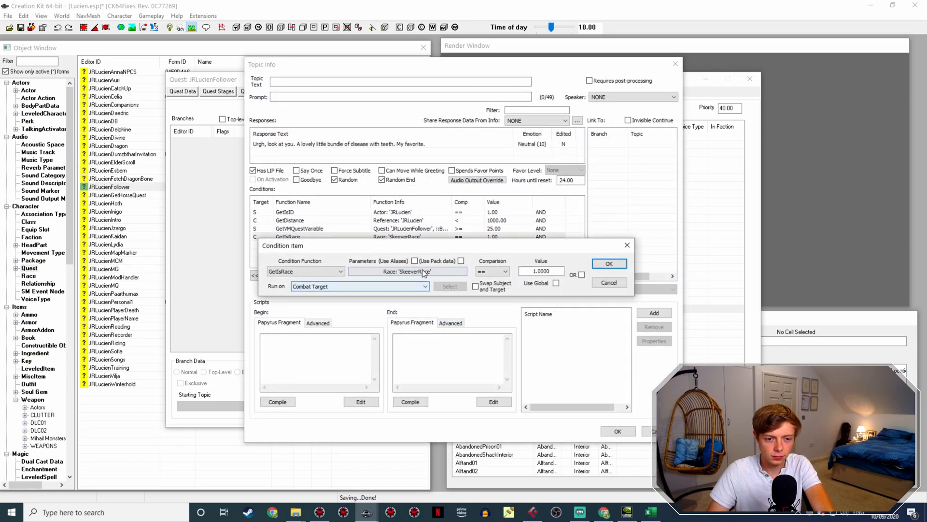
{"action": "left_click", "coordinate": [407, 302]}
{"action": "scroll", "coordinate": [385, 387], "scroll_direction": "up", "scroll_amount": 4}
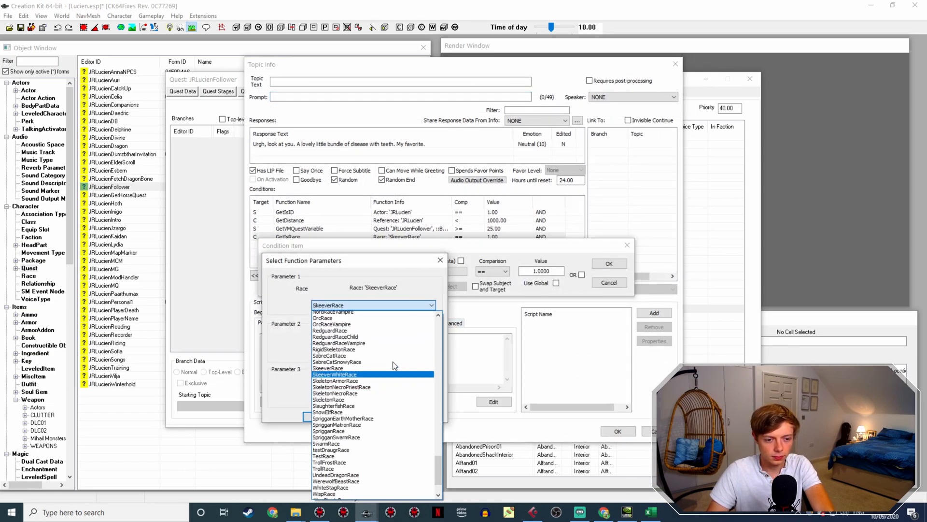
{"action": "scroll", "coordinate": [386, 387], "scroll_direction": "up", "scroll_amount": 5}
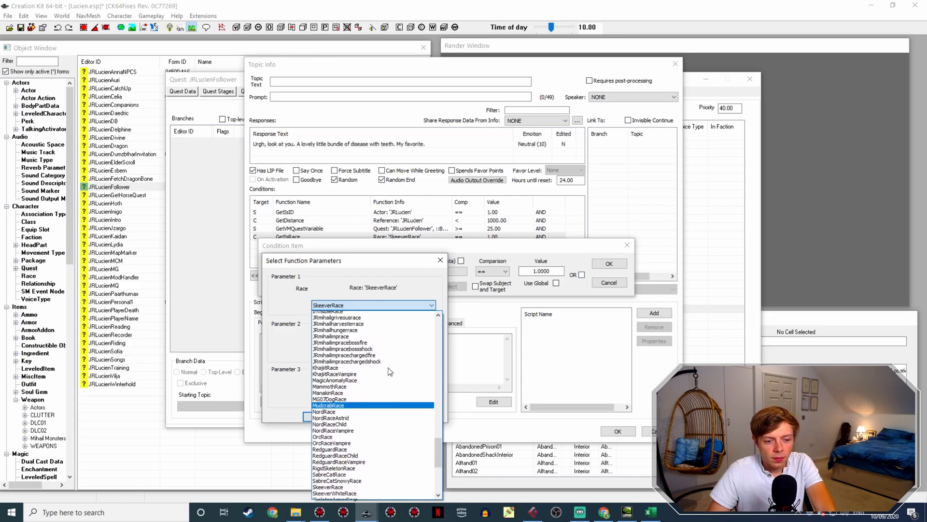
{"action": "scroll", "coordinate": [383, 370], "scroll_direction": "up", "scroll_amount": 6}
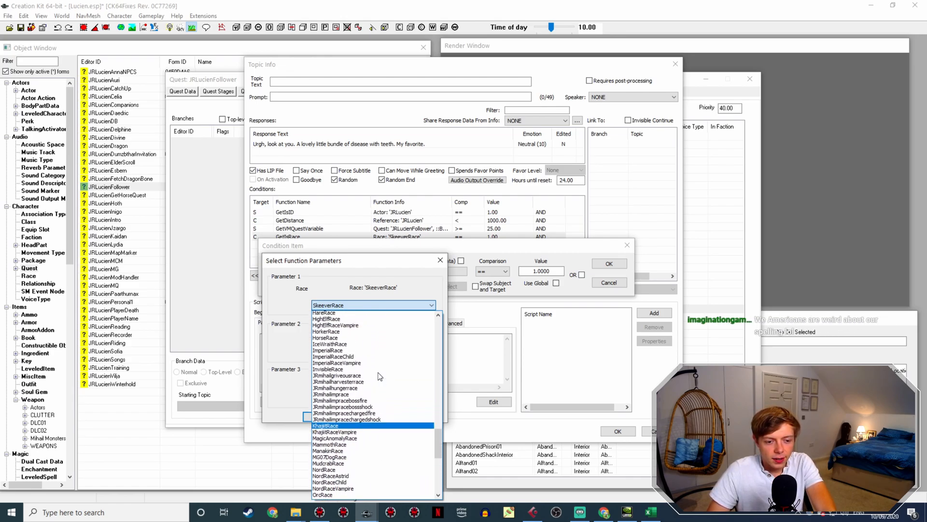
{"action": "scroll", "coordinate": [384, 362], "scroll_direction": "up", "scroll_amount": 2}
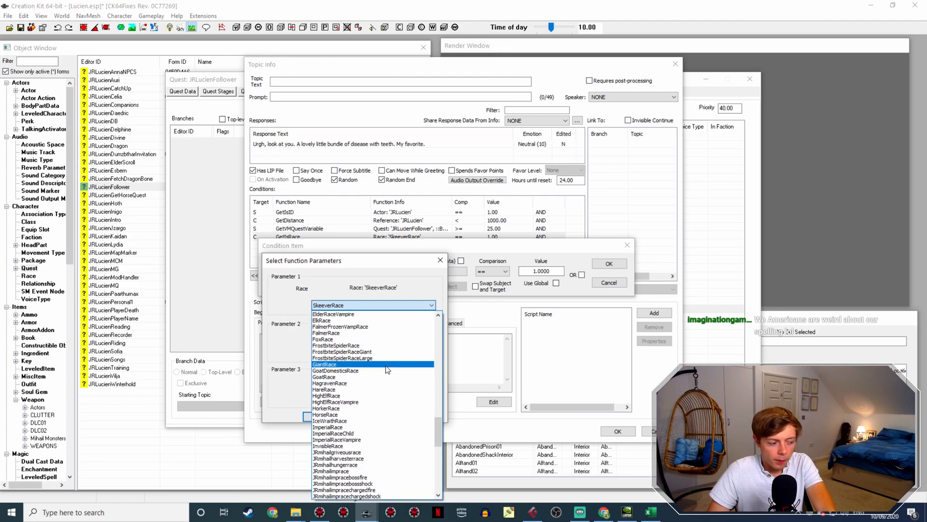
{"action": "scroll", "coordinate": [390, 382], "scroll_direction": "up", "scroll_amount": 6}
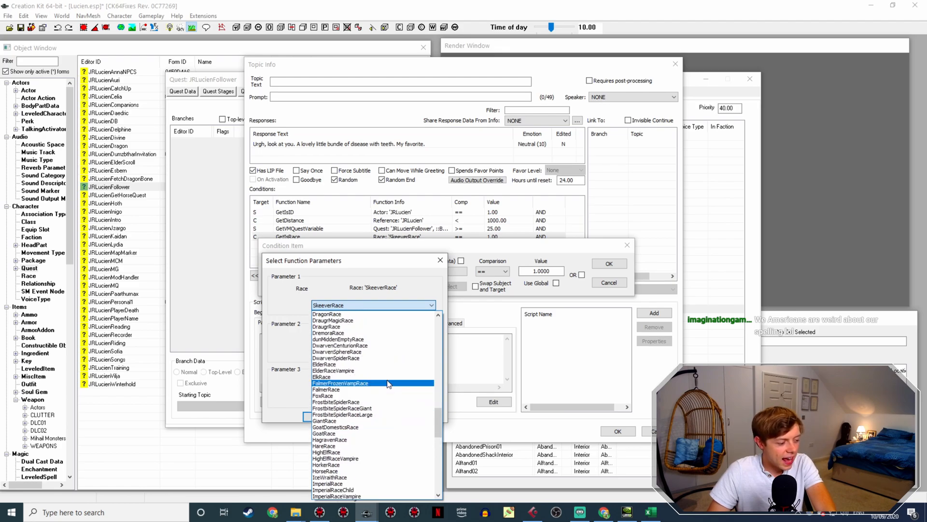
{"action": "scroll", "coordinate": [392, 372], "scroll_direction": "up", "scroll_amount": 5}
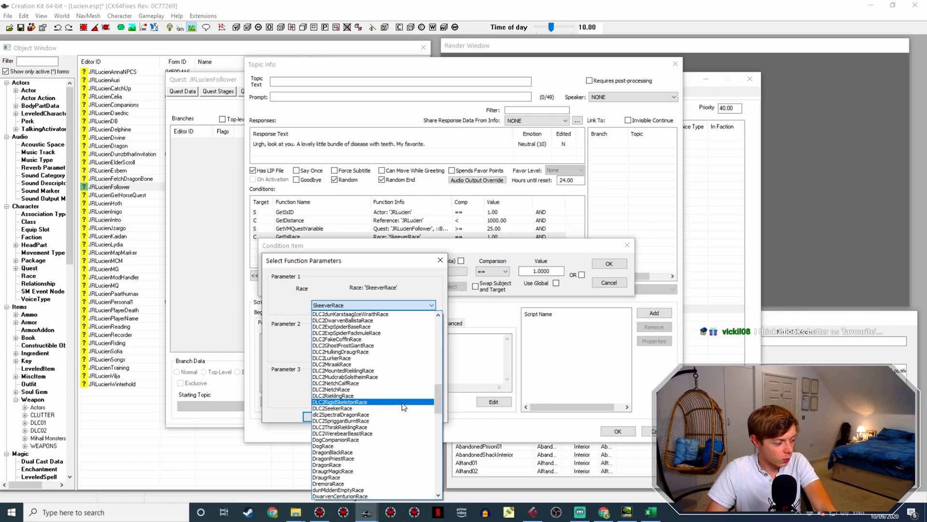
{"action": "scroll", "coordinate": [382, 383], "scroll_direction": "up", "scroll_amount": 5}
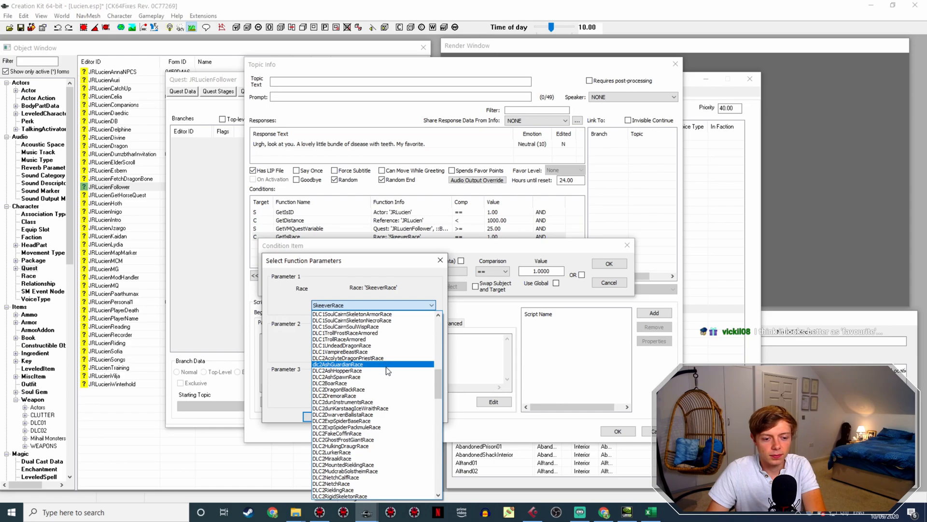
{"action": "scroll", "coordinate": [389, 378], "scroll_direction": "up", "scroll_amount": 2}
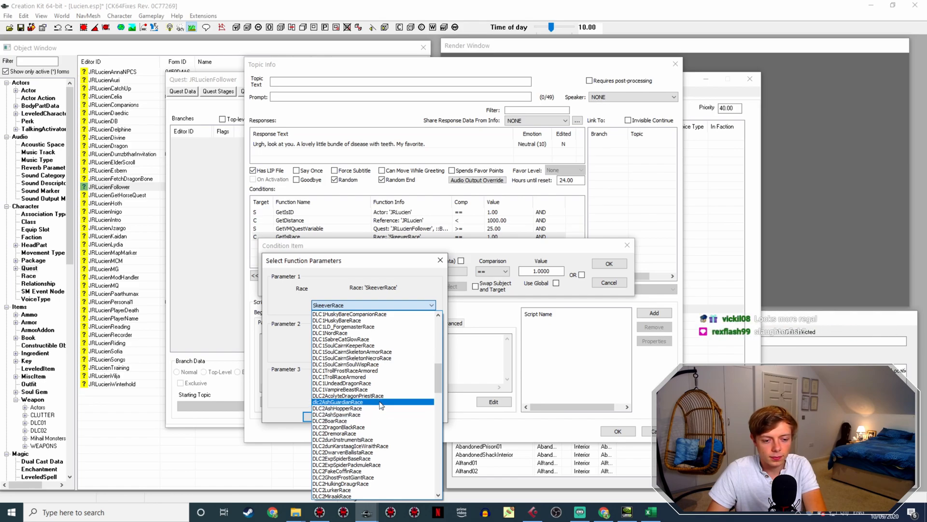
{"action": "scroll", "coordinate": [381, 406], "scroll_direction": "up", "scroll_amount": 2}
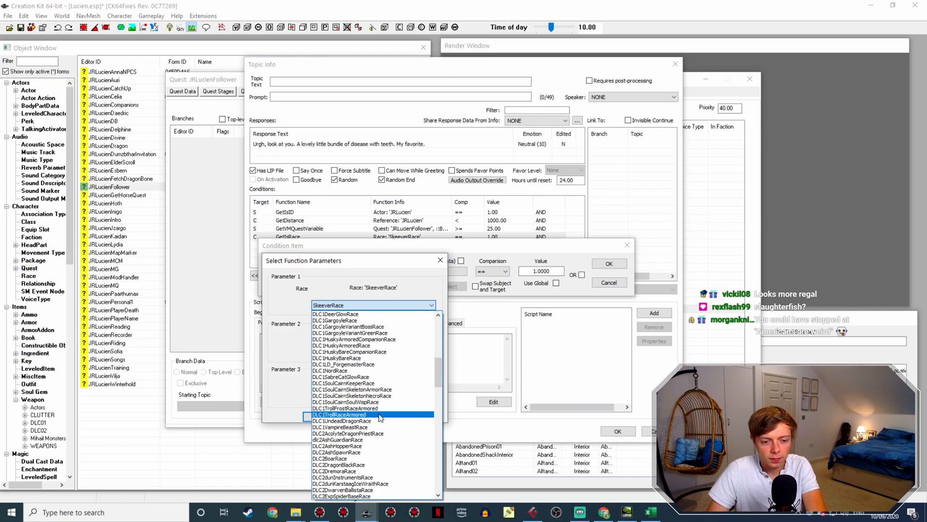
{"action": "left_click", "coordinate": [381, 415]}
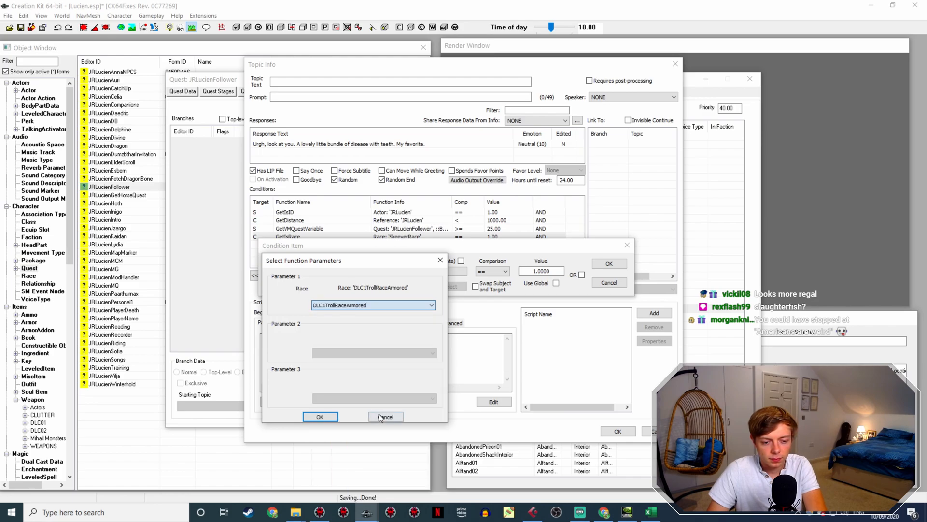
{"action": "left_click", "coordinate": [325, 417]}
{"action": "left_click", "coordinate": [609, 264]}
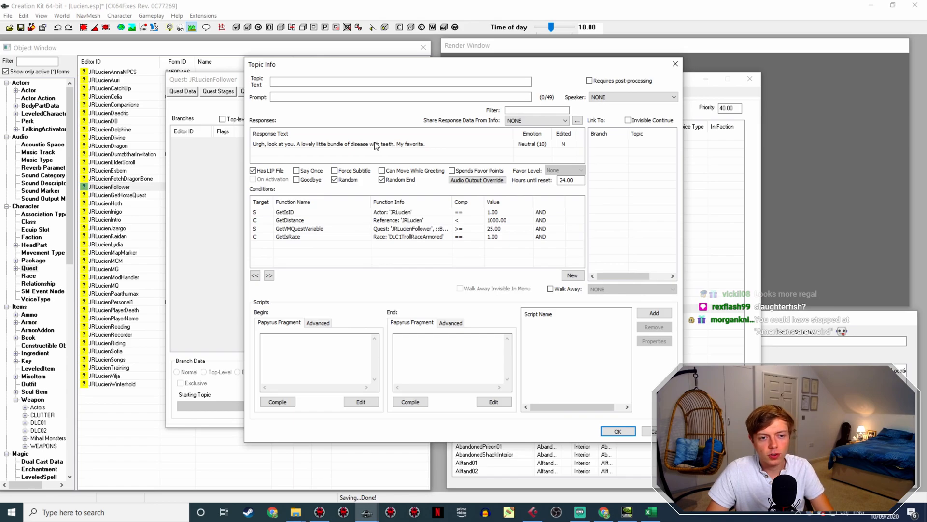
Step: Flag the DLC1TrollRaceArmored race condition as OR and accept it
{"action": "left_click", "coordinate": [441, 236]}
{"action": "double_click", "coordinate": [440, 237]}
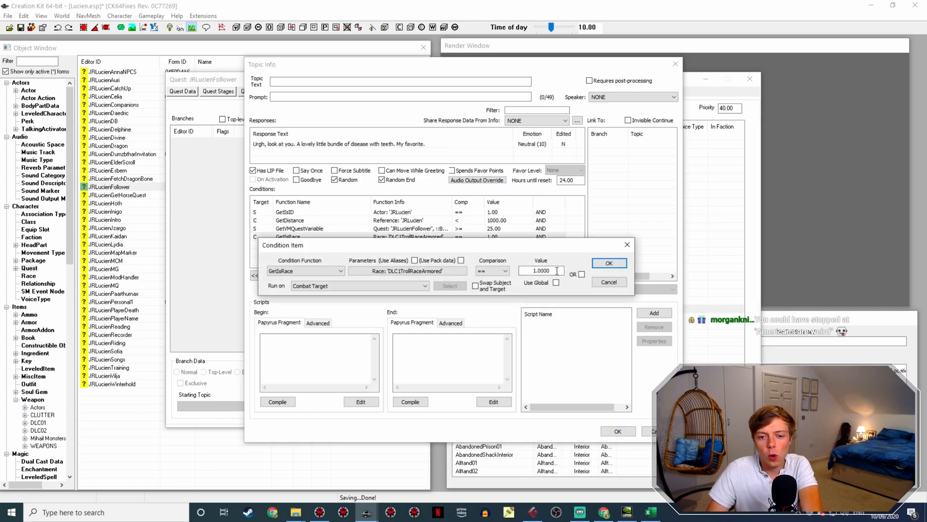
{"action": "left_click", "coordinate": [582, 275]}
{"action": "left_click", "coordinate": [609, 263]}
Step: Duplicate the armored troll race condition and set the copy to DLC1TrollFrostRaceArmored with the OR flag off
{"action": "right_click", "coordinate": [506, 236]}
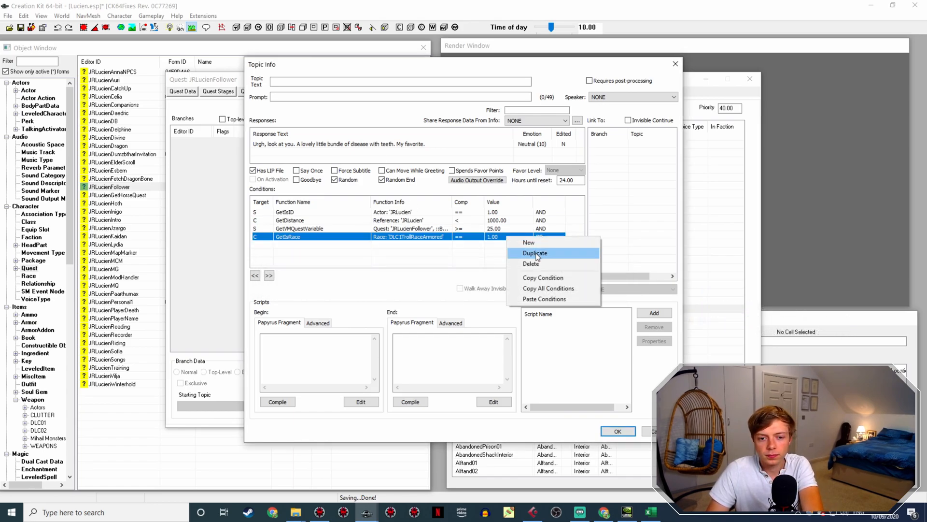
{"action": "left_click", "coordinate": [526, 252]}
{"action": "double_click", "coordinate": [512, 245]}
{"action": "left_click", "coordinate": [439, 297]}
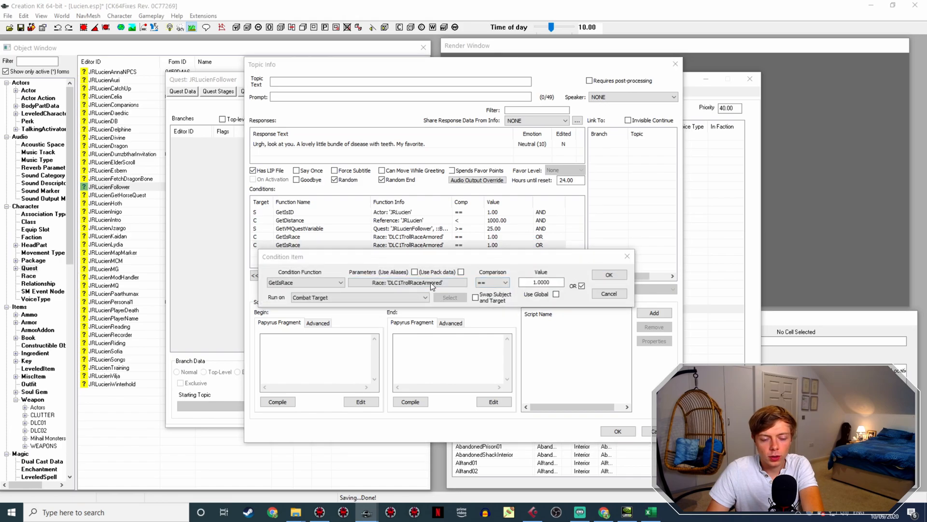
{"action": "left_click", "coordinate": [408, 314]}
{"action": "scroll", "coordinate": [405, 329], "scroll_direction": "up", "scroll_amount": 1}
{"action": "left_click", "coordinate": [367, 337]}
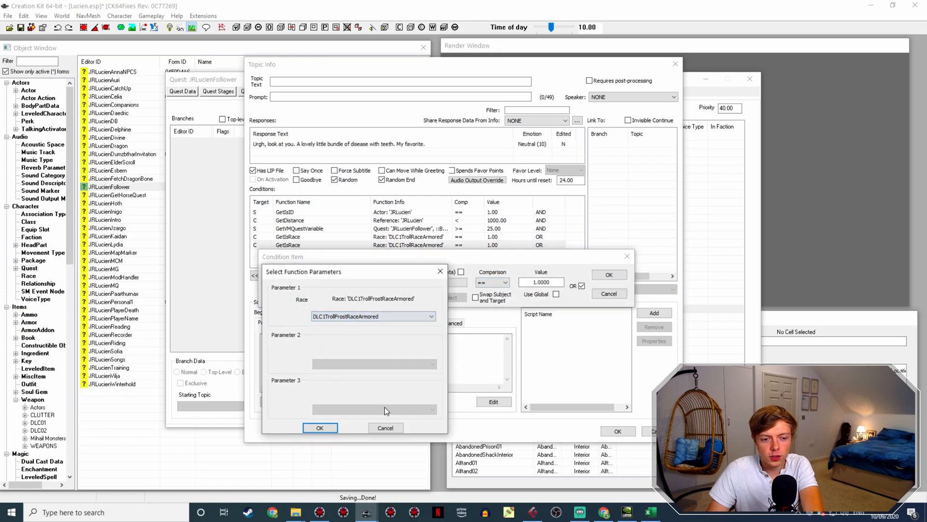
{"action": "left_click", "coordinate": [322, 429]}
{"action": "left_click", "coordinate": [582, 285]}
{"action": "left_click", "coordinate": [609, 274]}
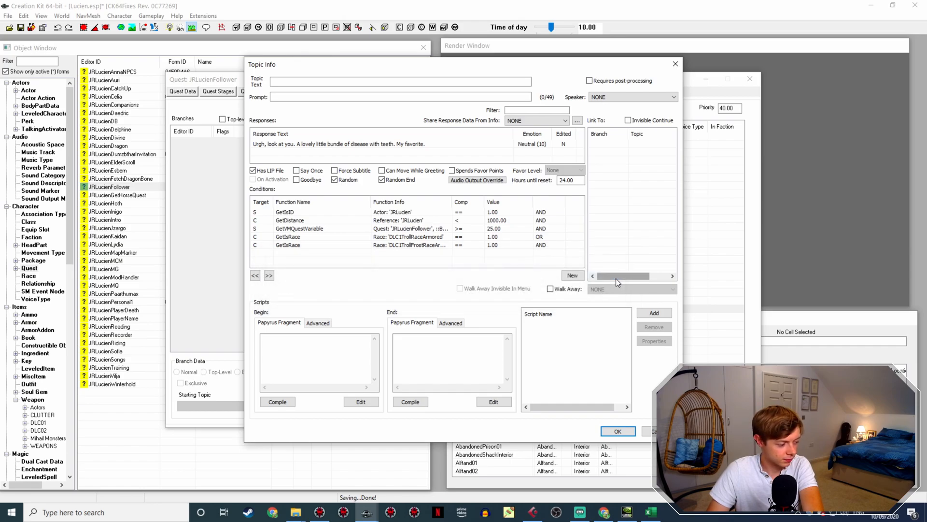
Step: Replace the response text with "What's even more of a pain than a troll? A troll wearing armor! Whatever next, spiders with crossbows?" and accept it
{"action": "double_click", "coordinate": [376, 144]}
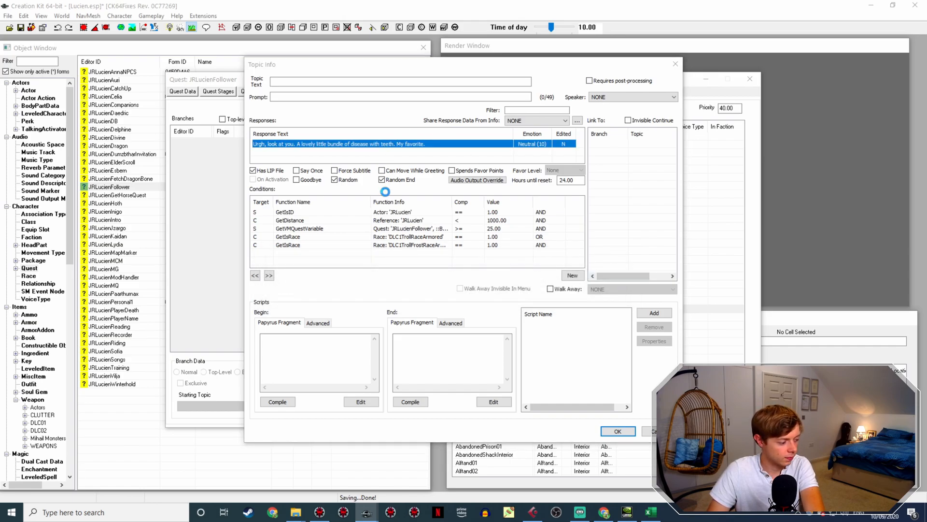
{"action": "type", "text": "Whas"}
{"action": "key", "text": "BackSpace"}
{"action": "type", "text": "t's more of"}
{"action": "key", "text": "BackSpace"}
{"action": "key", "text": "BackSpace"}
{"action": "key", "text": "BackSpace"}
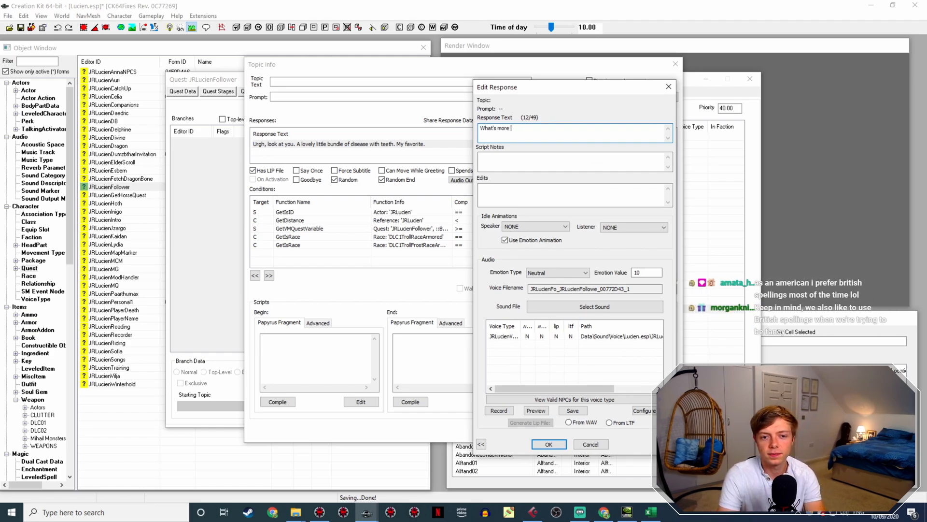
{"action": "key", "text": "BackSpace"}
{"action": "key", "text": "BackSpace"}
{"action": "key", "text": "BackSpace"}
{"action": "type", "text": "even more"}
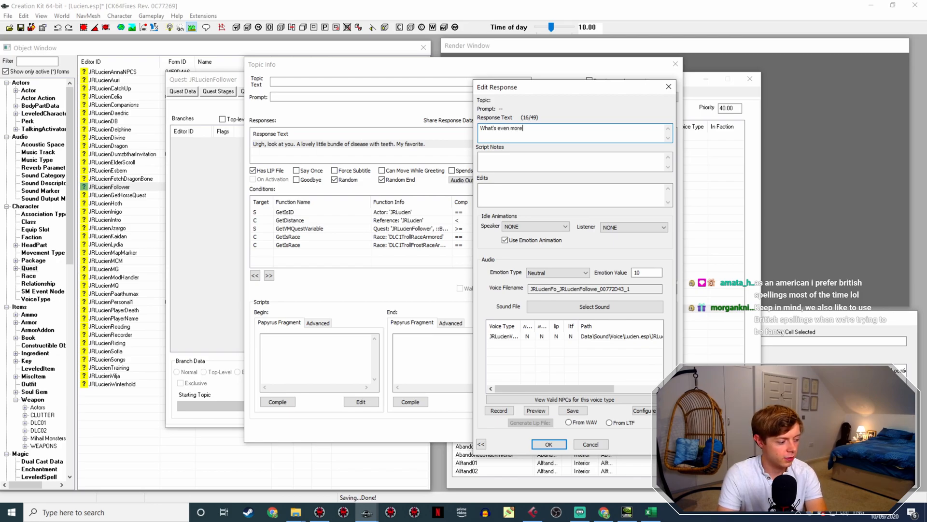
{"action": "type", "text": " of a pain than a f"}
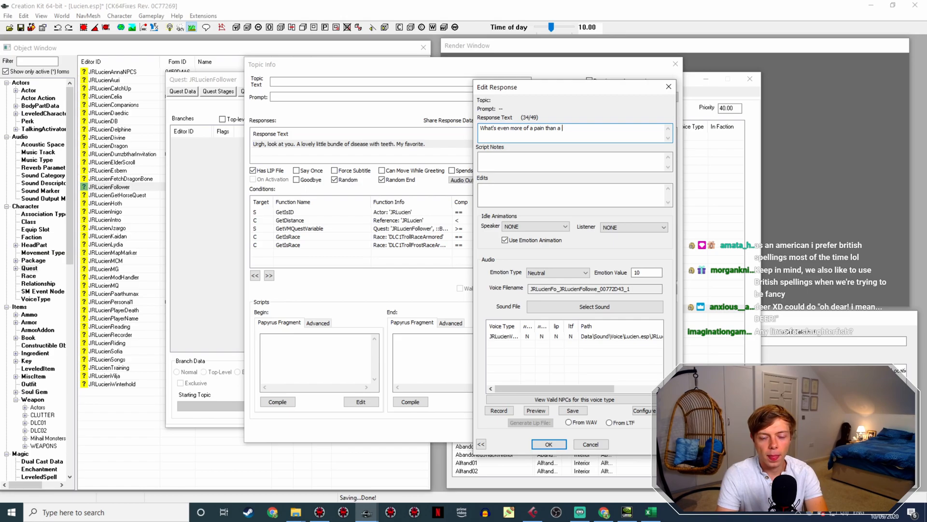
{"action": "type", "text": "roll? A troll wearing armor! Whatever n"}
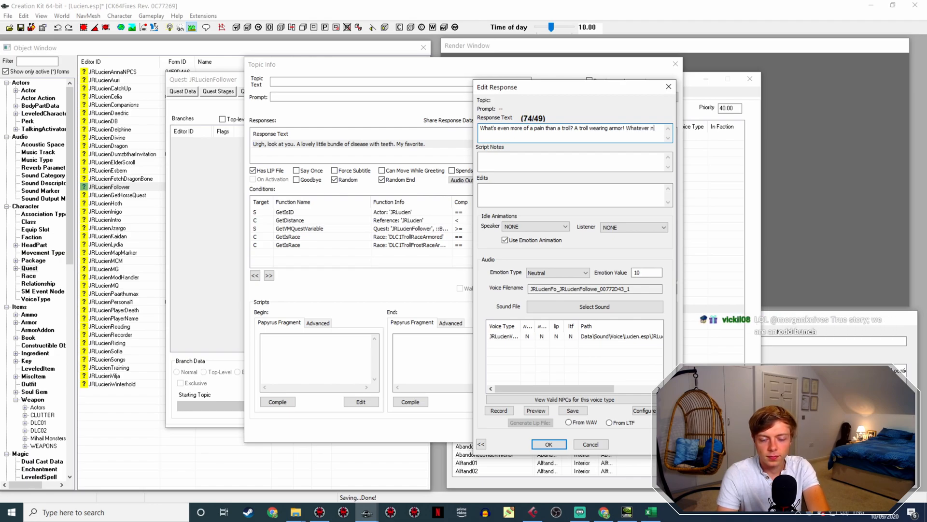
{"action": "key", "text": "BackSpace"}
{"action": "key", "text": "BackSpace"}
{"action": "key", "text": "BackSpace"}
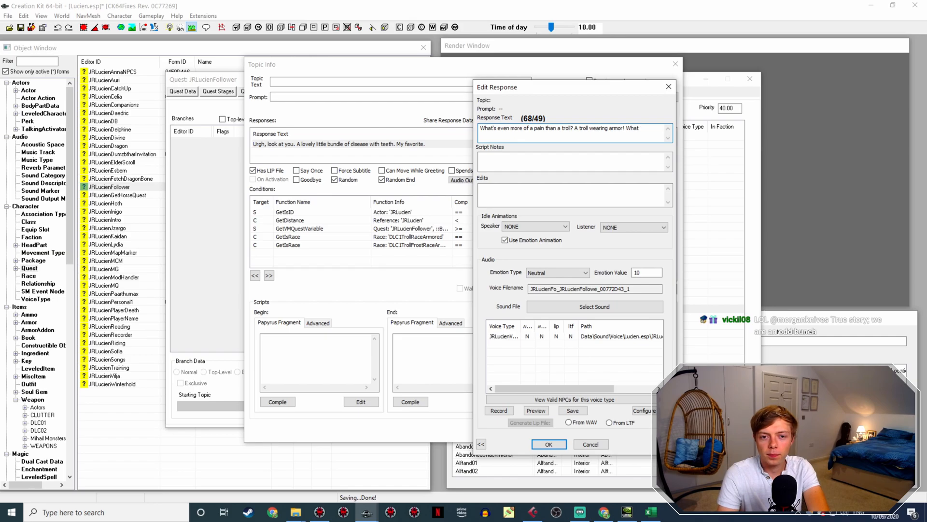
{"action": "type", "text": "'s nex"}
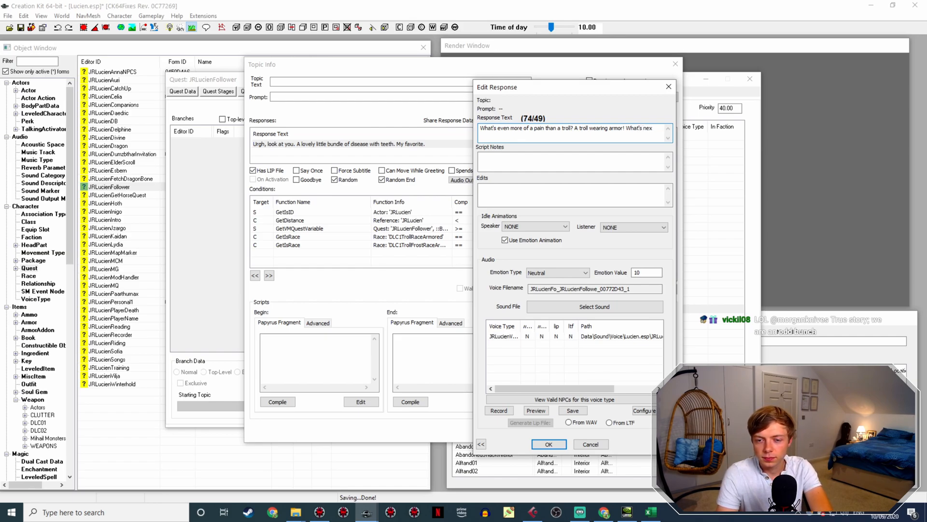
{"action": "key", "text": "BackSpace"}
{"action": "key", "text": "BackSpace"}
{"action": "key", "text": "BackSpace"}
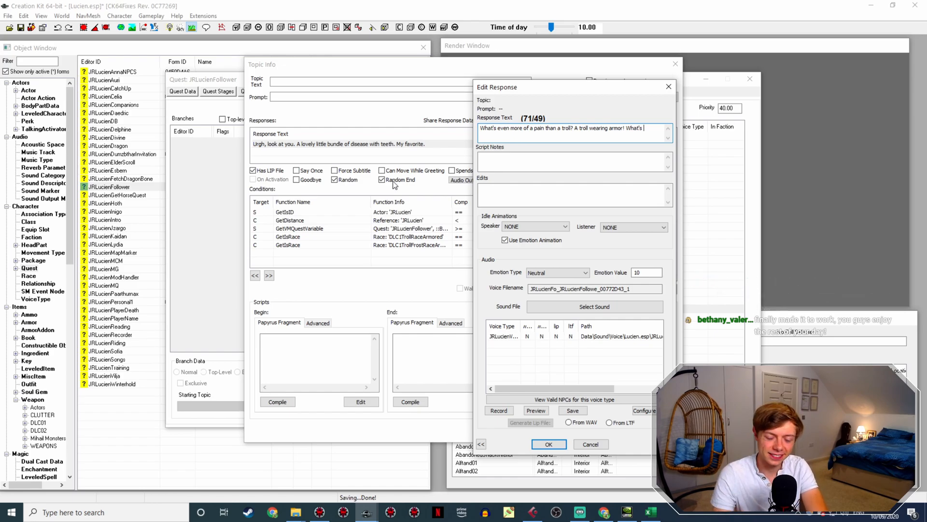
{"action": "key", "text": "BackSpace"}
{"action": "key", "text": "BackSpace"}
{"action": "type", "text": "ever next,"}
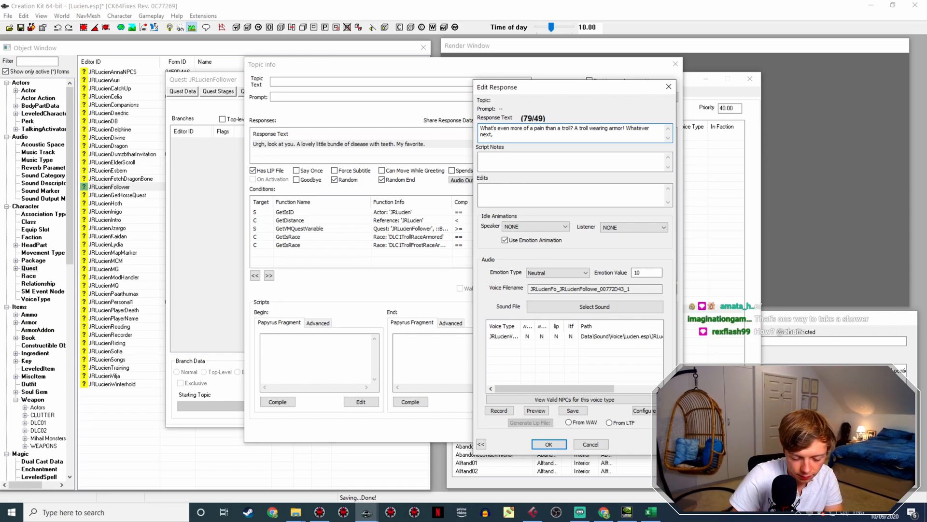
{"action": "type", "text": "spiders w"}
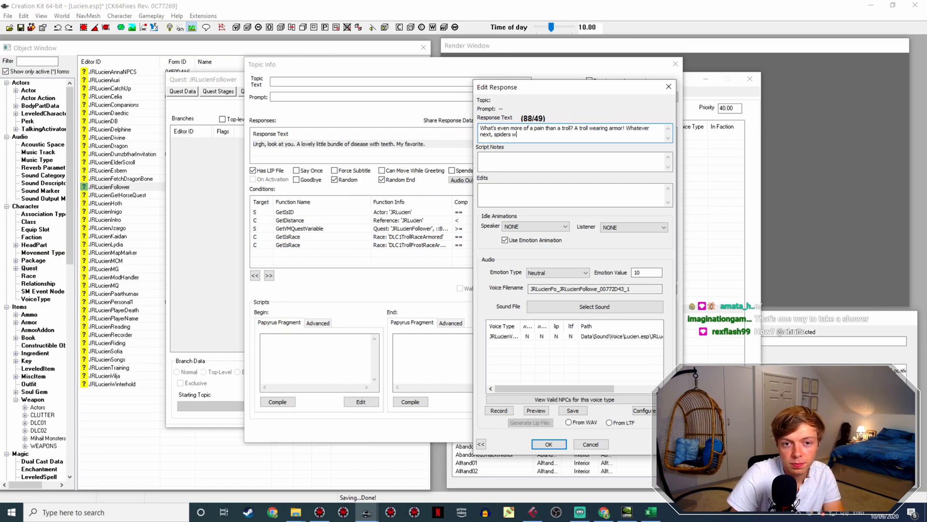
{"action": "type", "text": "ith crossbows?"}
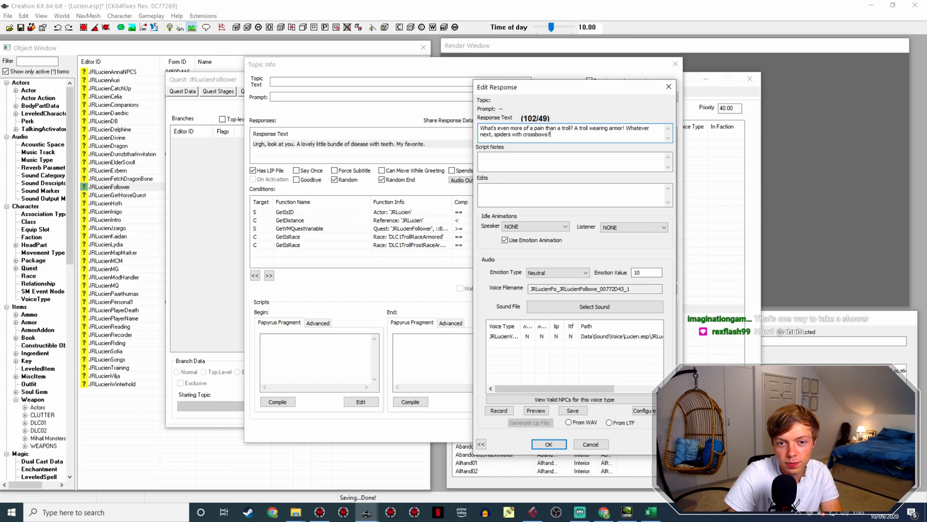
{"action": "key", "text": "Return"}
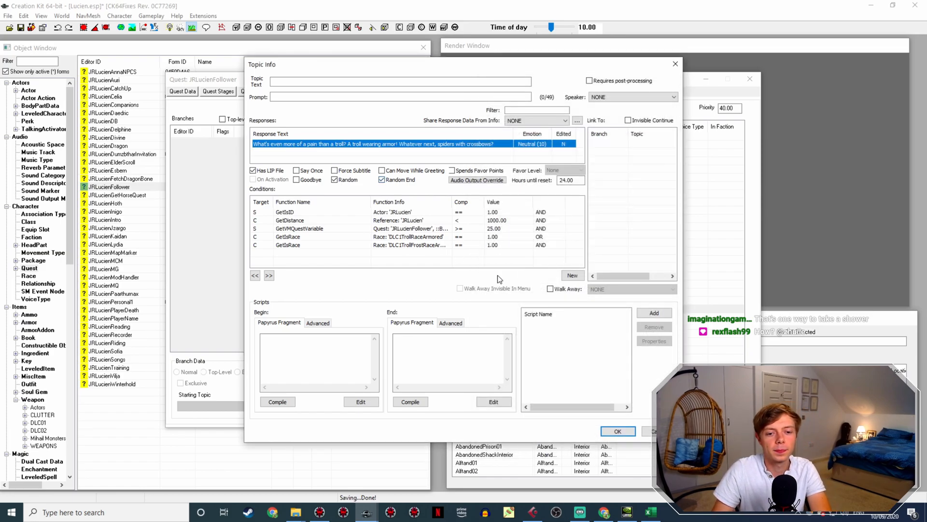
Step: Save the armored troll topic info and duplicate that taunt line
{"action": "left_click", "coordinate": [617, 431]}
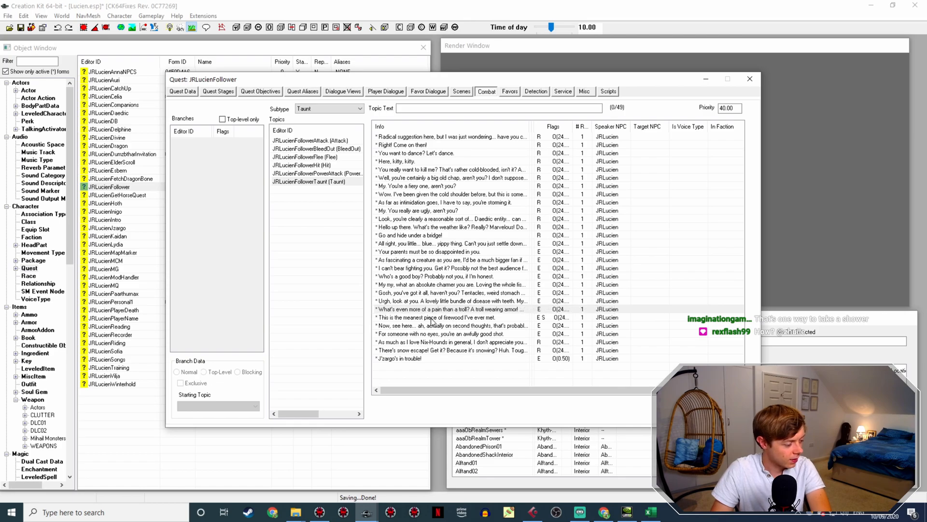
{"action": "right_click", "coordinate": [444, 310]}
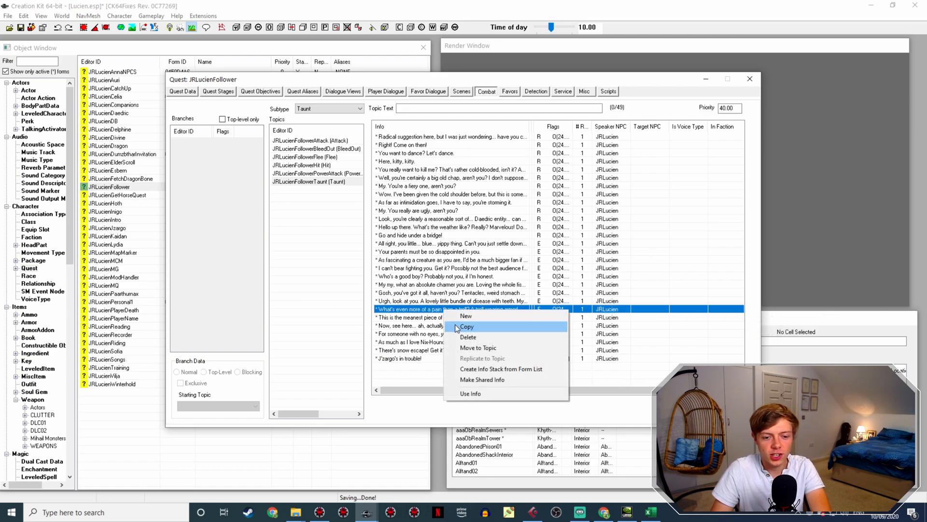
{"action": "left_click", "coordinate": [464, 327]}
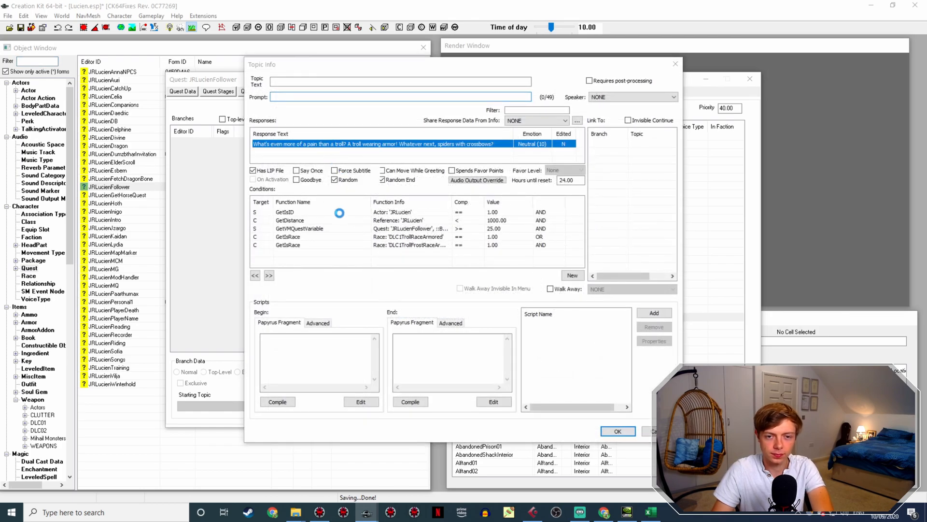
{"action": "type", "text": "Slau"}
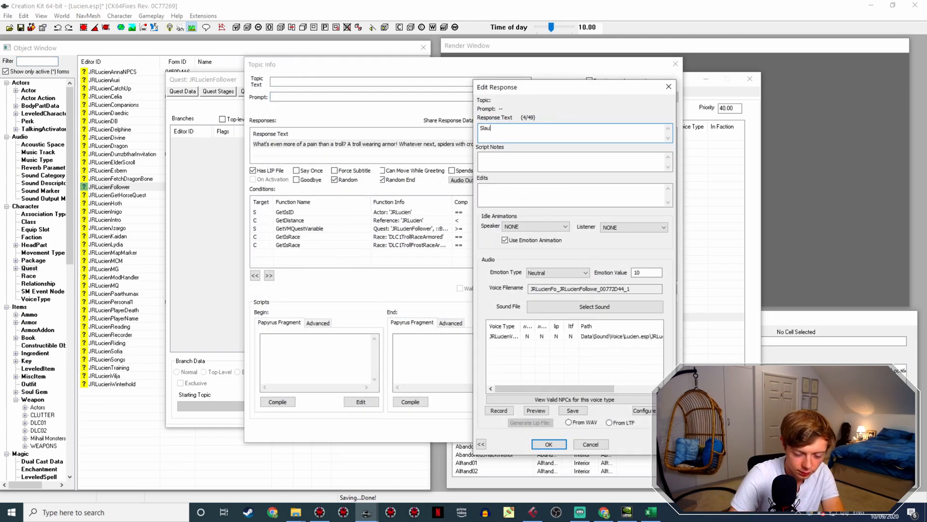
{"action": "key", "text": "BackSpace"}
{"action": "key", "text": "BackSpace"}
{"action": "key", "text": "BackSpace"}
{"action": "key", "text": "BackSpace"}
{"action": "key", "text": "BackSpace"}
{"action": "key", "text": "BackSpace"}
{"action": "key", "text": "BackSpace"}
{"action": "key", "text": "BackSpace"}
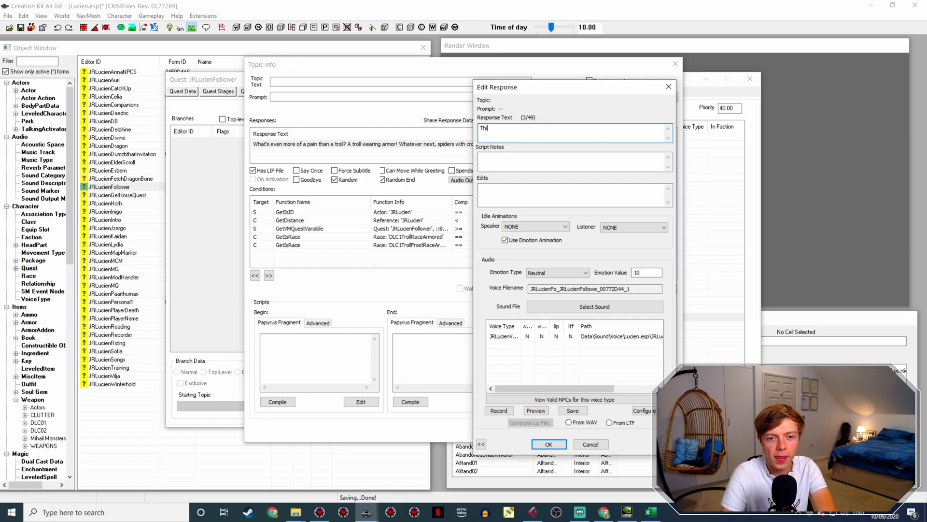
Step: Set the duplicated taunt's response text to "This is not my idea of a fun day's fishing." and accept it
{"action": "type", "text": "This is not my idea of a fun day's f"}
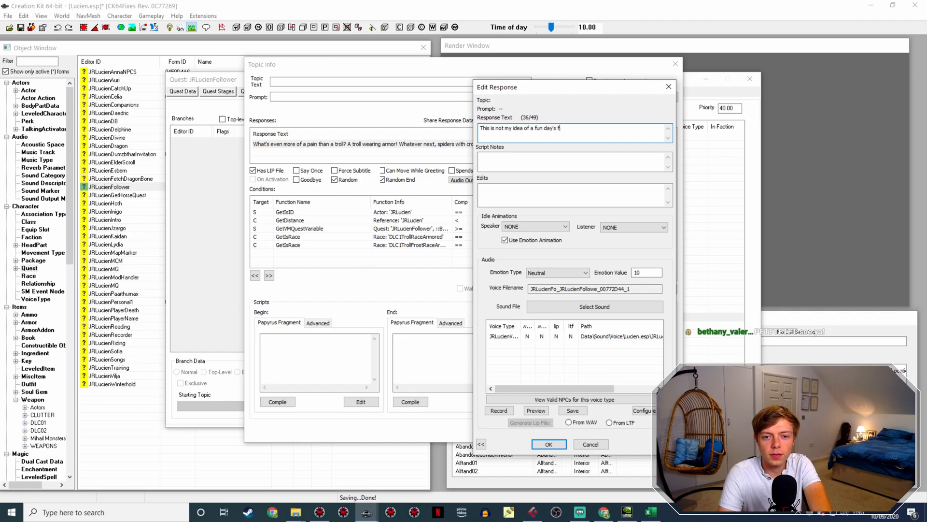
{"action": "type", "text": "ng."}
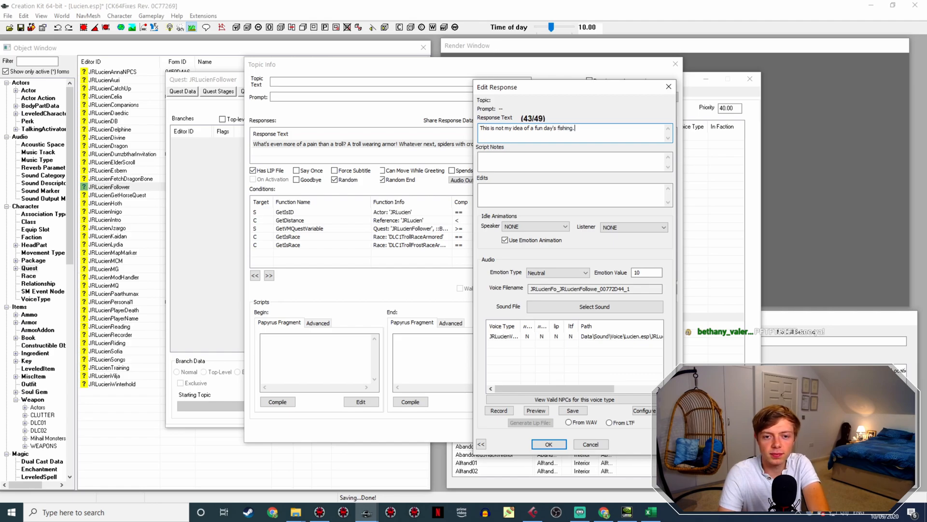
{"action": "key", "text": "Return"}
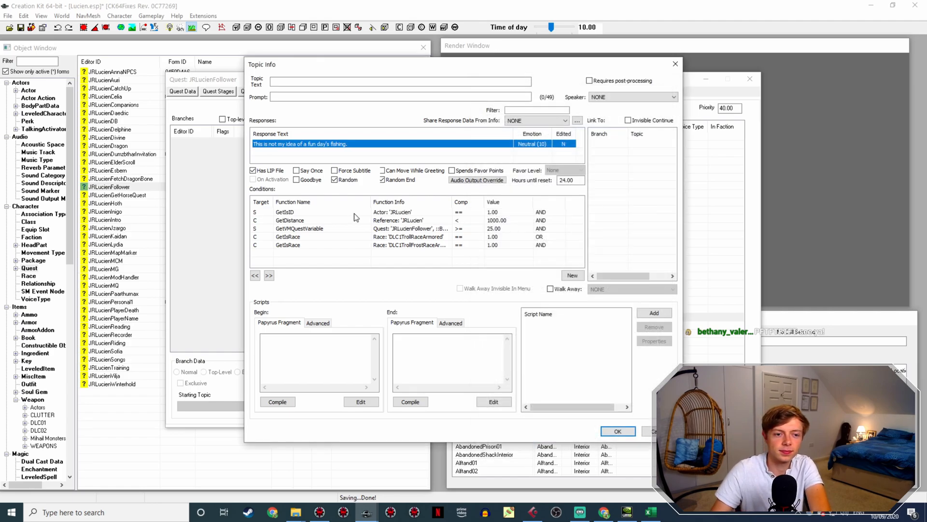
Step: Change the DLC1TrollRaceArmored race condition to SlaughterfishRace and accept it
{"action": "double_click", "coordinate": [420, 237]}
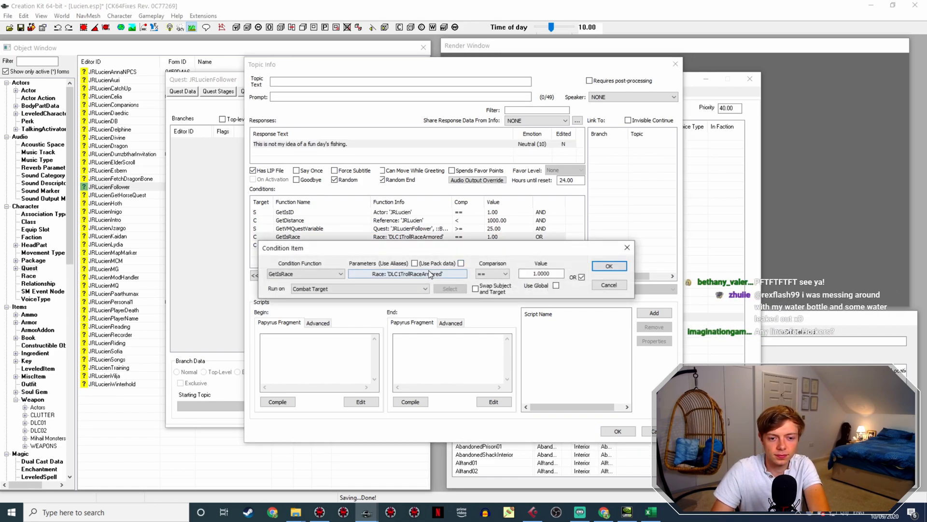
{"action": "left_click", "coordinate": [430, 273]}
{"action": "key", "text": "s"}
{"action": "key", "text": "k"}
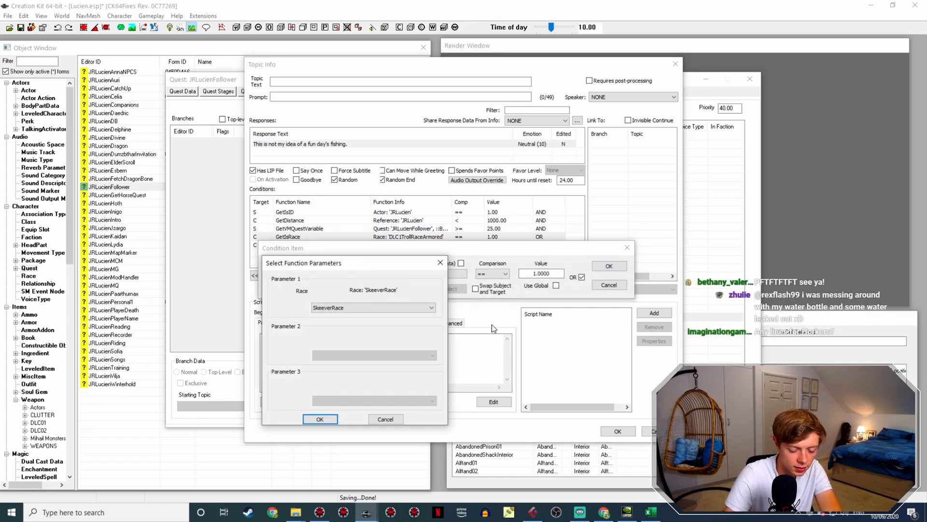
{"action": "key", "text": "s"}
{"action": "key", "text": "l"}
{"action": "key", "text": "Return"}
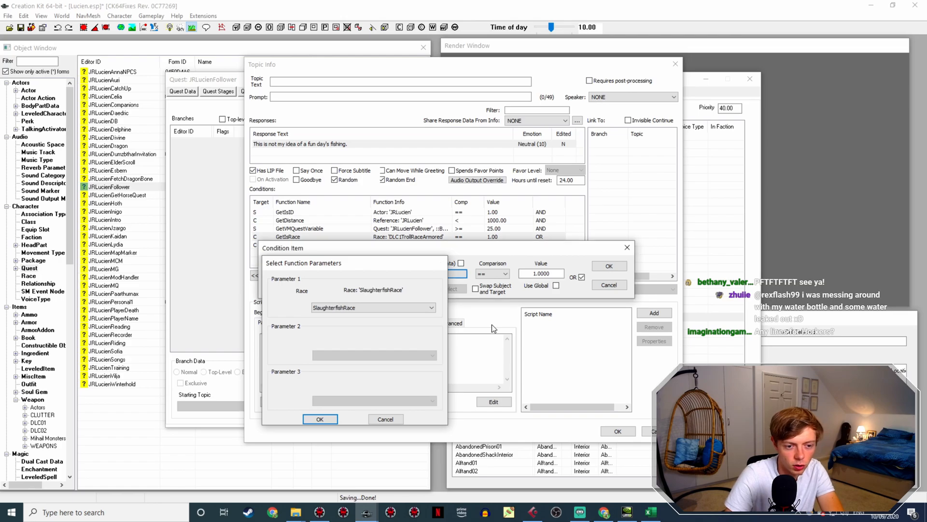
{"action": "left_click", "coordinate": [609, 269]}
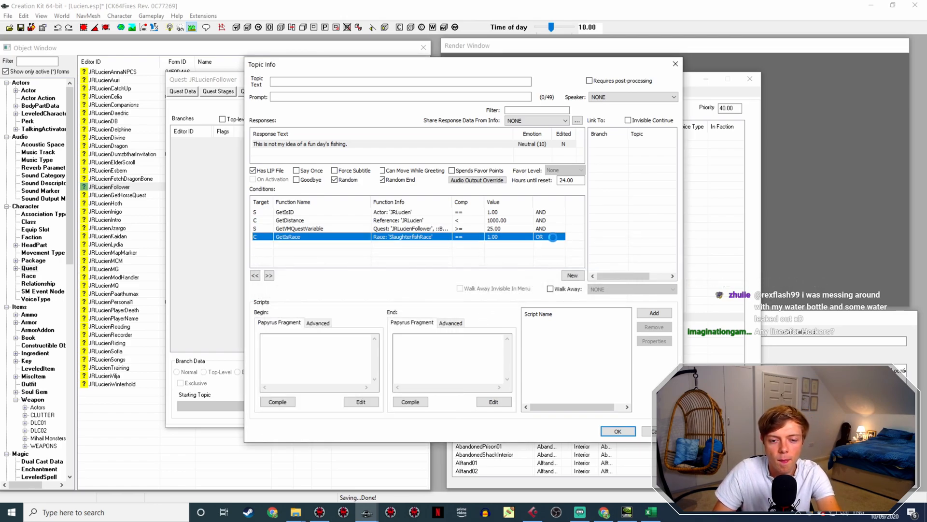
Step: Keep SlaughterfishRace as the only race condition and turn off its OR flag
{"action": "double_click", "coordinate": [553, 236]}
{"action": "left_click", "coordinate": [577, 282]}
{"action": "left_click", "coordinate": [599, 270]}
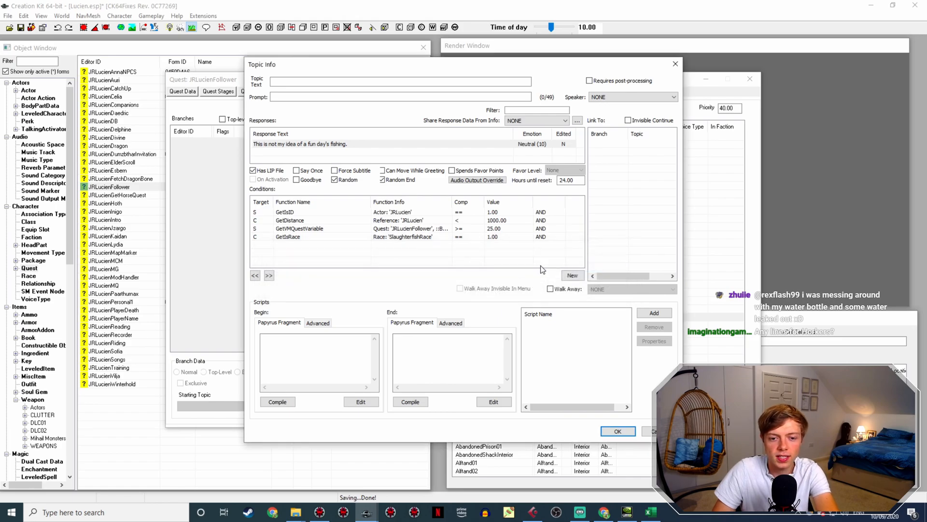
Step: Add a new condition to the slaughterfish taunt using the GetCurrentTime function
{"action": "right_click", "coordinate": [358, 252]}
{"action": "left_click", "coordinate": [373, 256]}
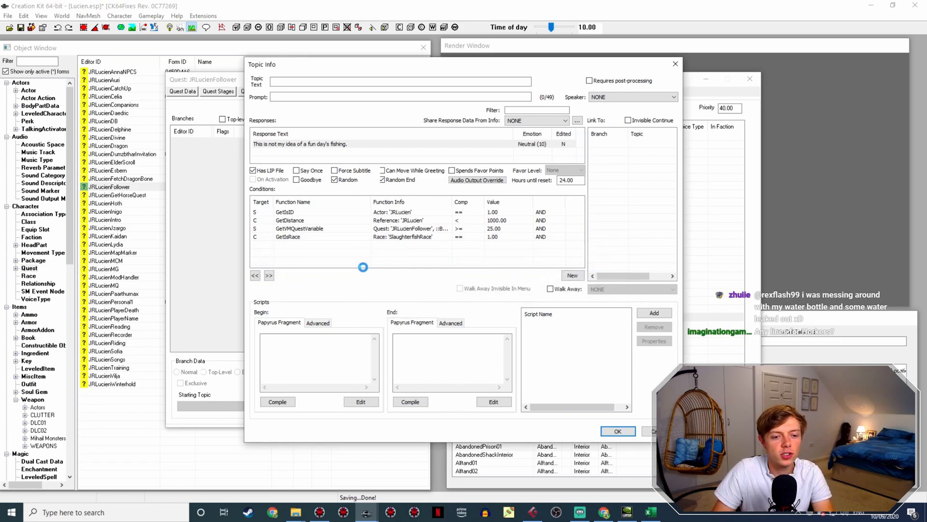
{"action": "left_click", "coordinate": [305, 295]}
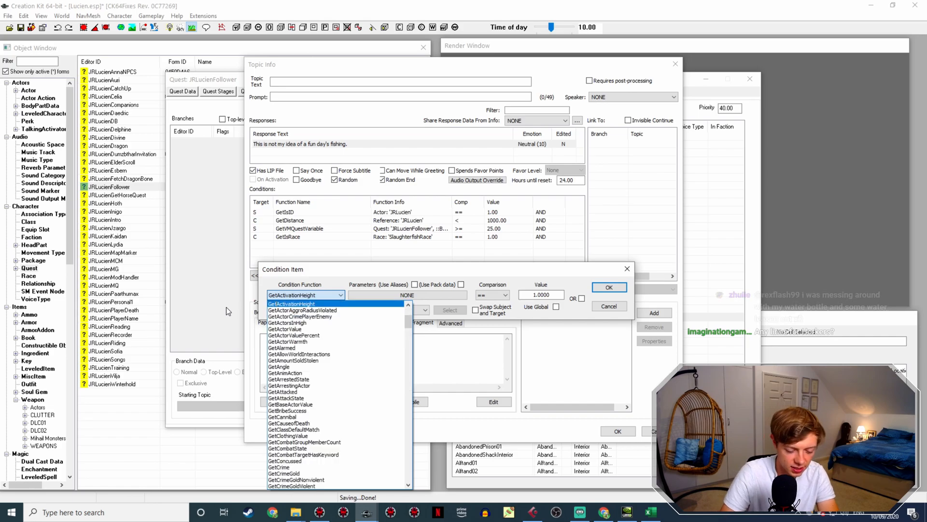
{"action": "type", "text": "cu"}
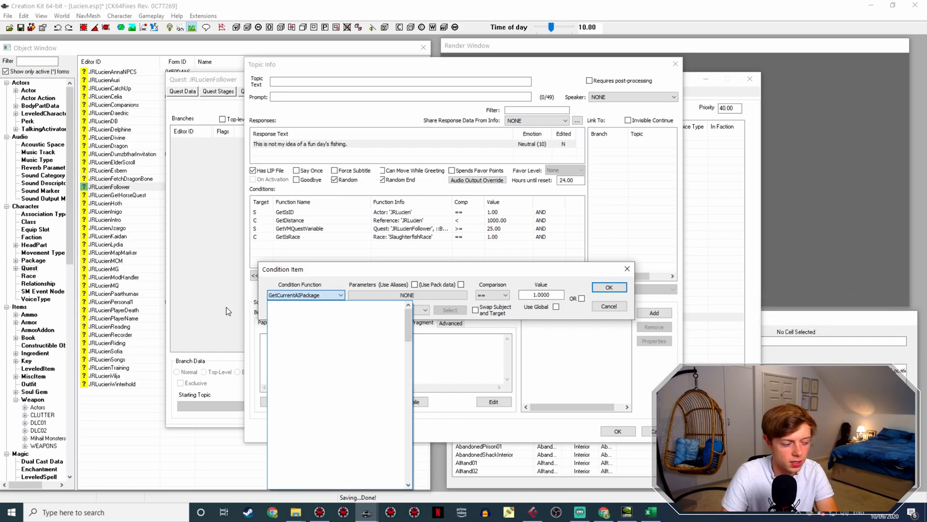
{"action": "key", "text": "Return"}
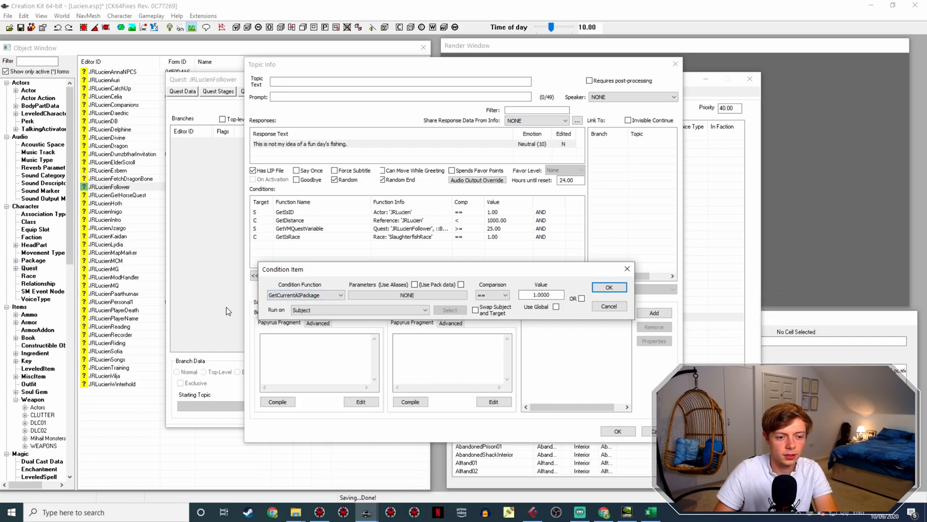
{"action": "left_click", "coordinate": [314, 295]}
{"action": "scroll", "coordinate": [326, 324], "scroll_direction": "up", "scroll_amount": 2}
{"action": "scroll", "coordinate": [326, 325], "scroll_direction": "up", "scroll_amount": 1}
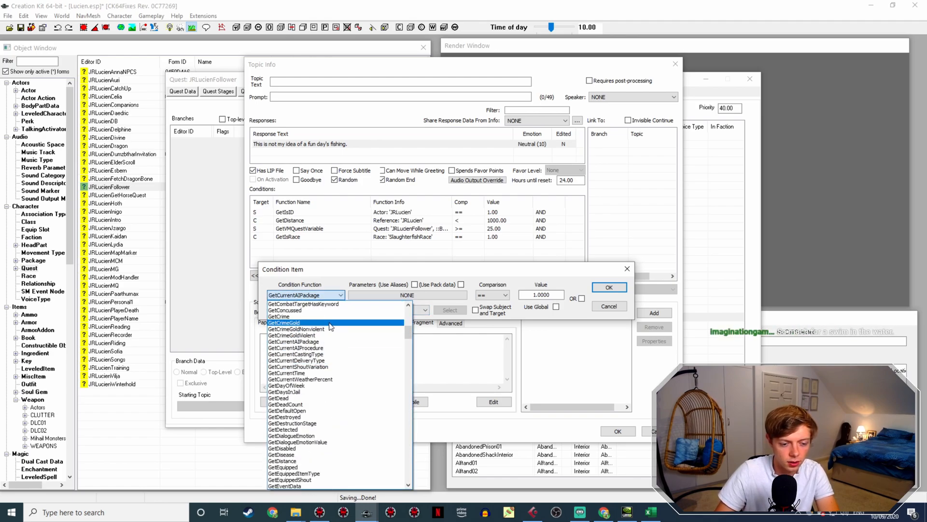
{"action": "left_click", "coordinate": [314, 372]}
Step: Set the GetCurrentTime condition's comparison to >= with a value of 10 and accept it
{"action": "left_click", "coordinate": [493, 295]}
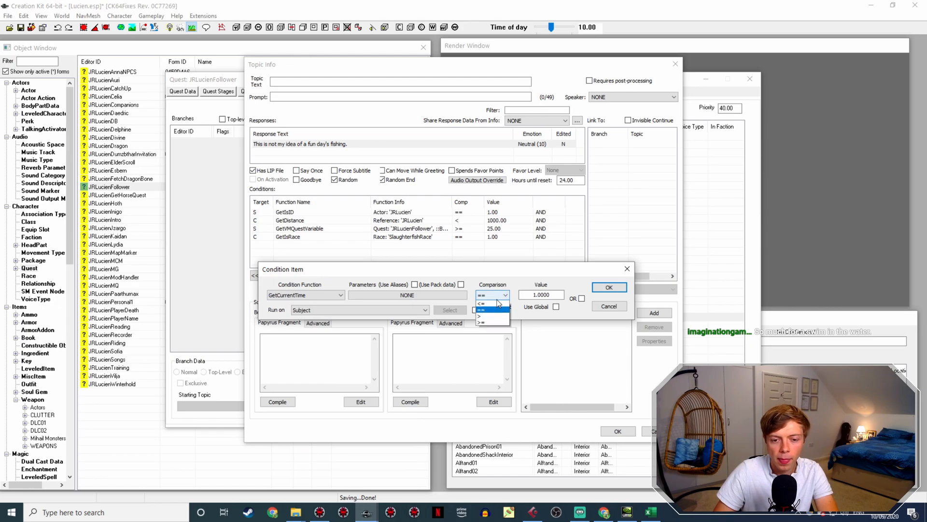
{"action": "left_click", "coordinate": [493, 327]}
{"action": "left_click", "coordinate": [533, 294]}
{"action": "key", "text": "Delete"}
{"action": "type", "text": "10"}
{"action": "key", "text": "Return"}
{"action": "left_click_drag", "start_coordinate": [500, 214], "coordinate": [512, 244]}
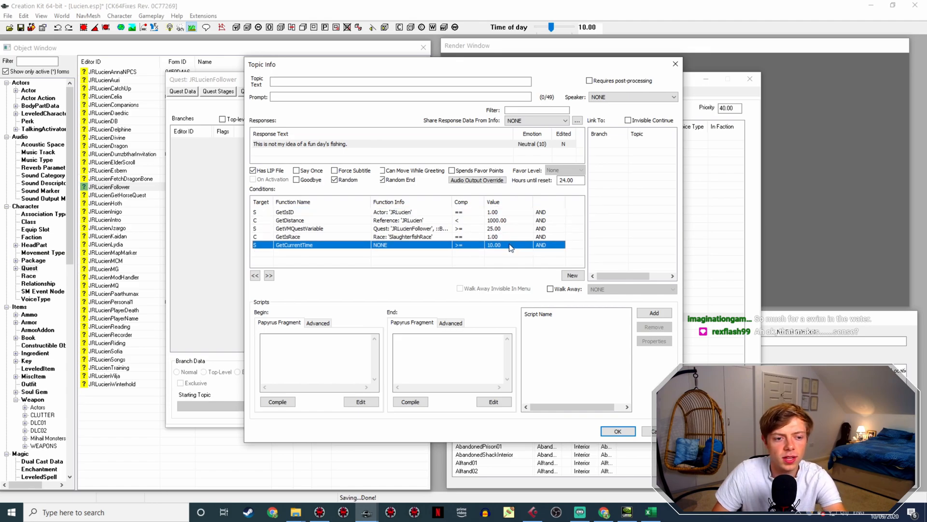
Step: Change the GetCurrentTime condition's value to 8 and accept it
{"action": "double_click", "coordinate": [510, 245]}
{"action": "key", "text": "BackSpace"}
{"action": "key", "text": "BackSpace"}
{"action": "type", "text": "8"}
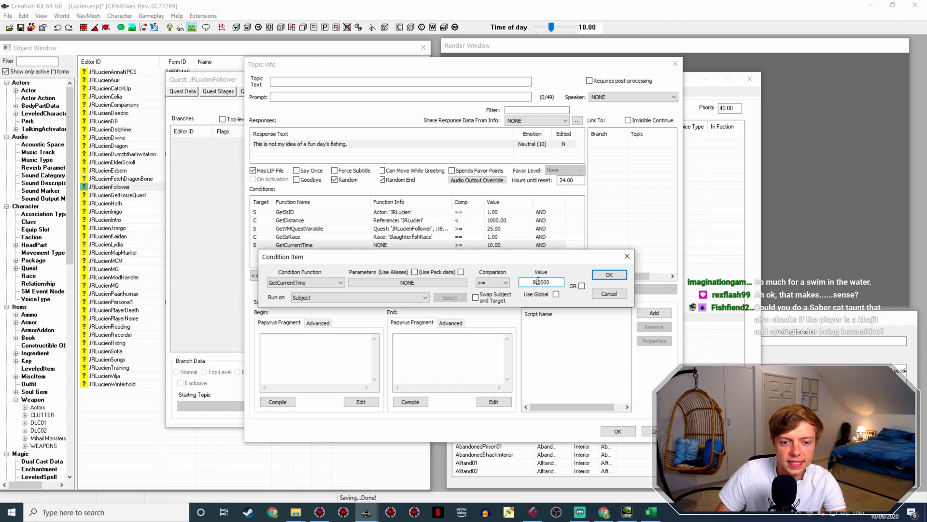
{"action": "key", "text": "Return"}
Step: Duplicate the GetCurrentTime condition and set the copy to <= 18
{"action": "right_click", "coordinate": [518, 245]}
{"action": "left_click", "coordinate": [536, 258]}
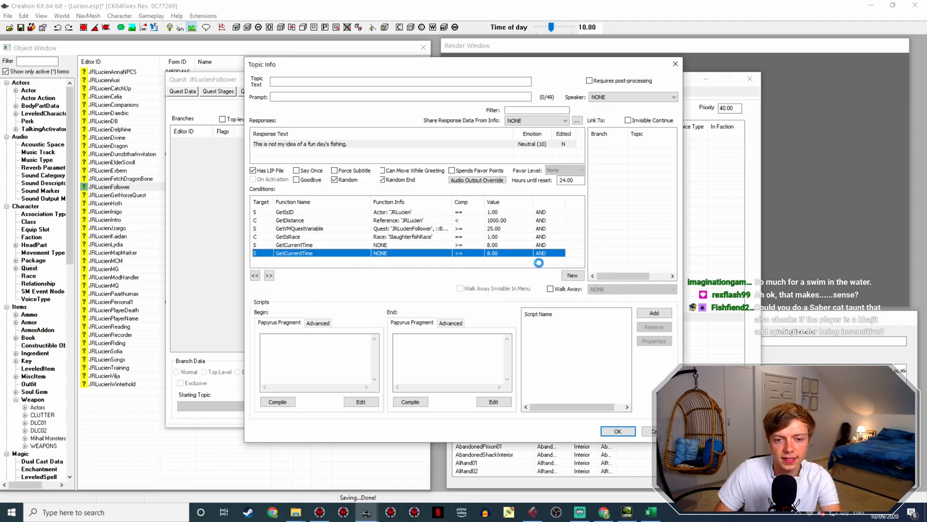
{"action": "double_click", "coordinate": [531, 252]}
{"action": "left_click", "coordinate": [492, 292]}
{"action": "left_click", "coordinate": [491, 314]}
{"action": "left_click", "coordinate": [536, 292]}
{"action": "key", "text": "BackSpace"}
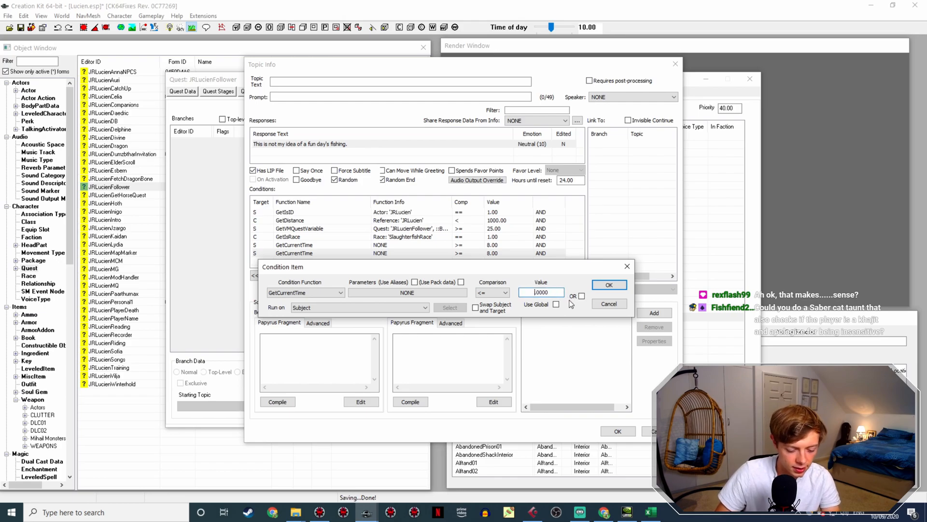
{"action": "type", "text": "18"}
{"action": "key", "text": "Return"}
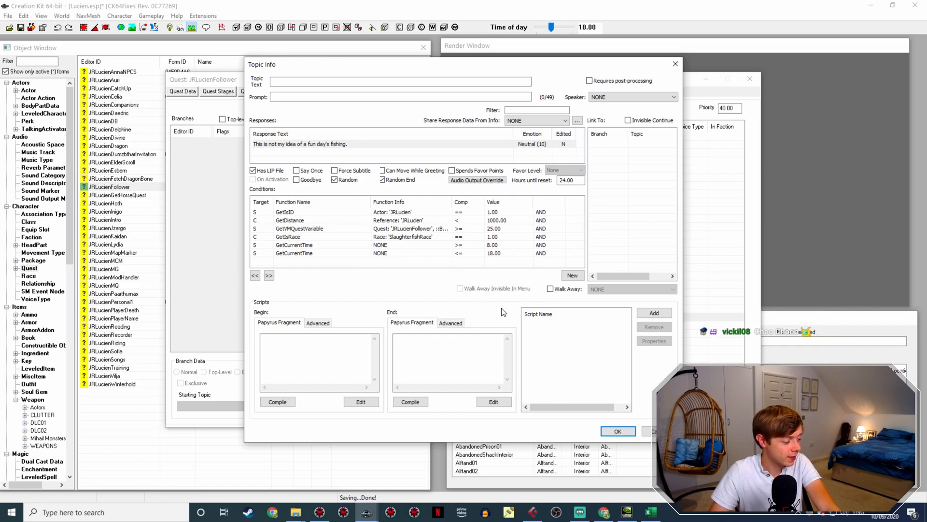
Step: Accept the slaughterfish topic info, close the JRLucienFollower quest with its changes kept, and save the plugin
{"action": "left_click", "coordinate": [611, 431]}
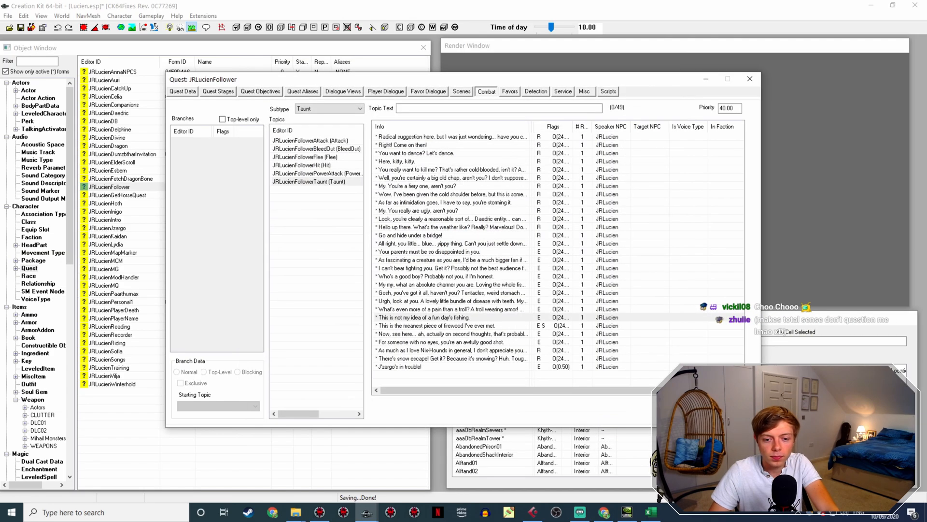
{"action": "left_click", "coordinate": [691, 416]}
{"action": "left_click", "coordinate": [19, 27]}
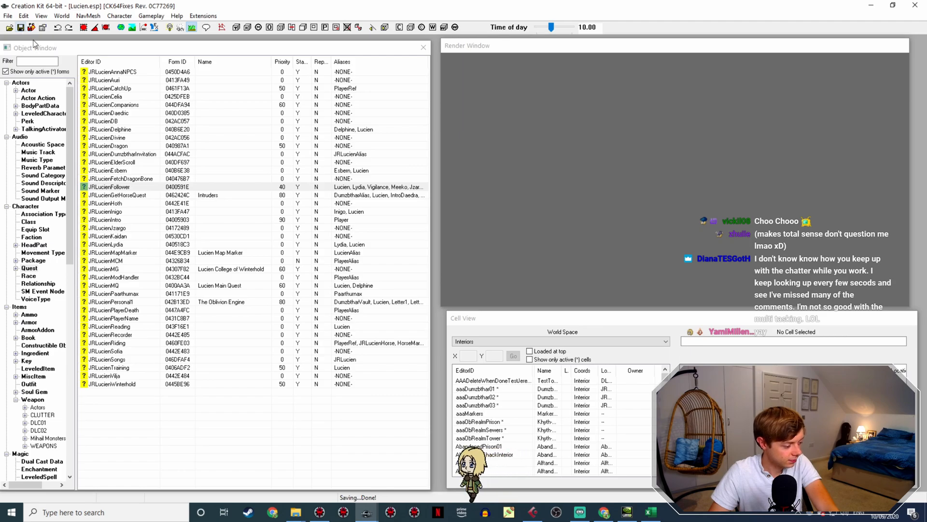
Step: Switch to Streamlabs OBS and activate the Camera scene
{"action": "left_click", "coordinate": [580, 511]}
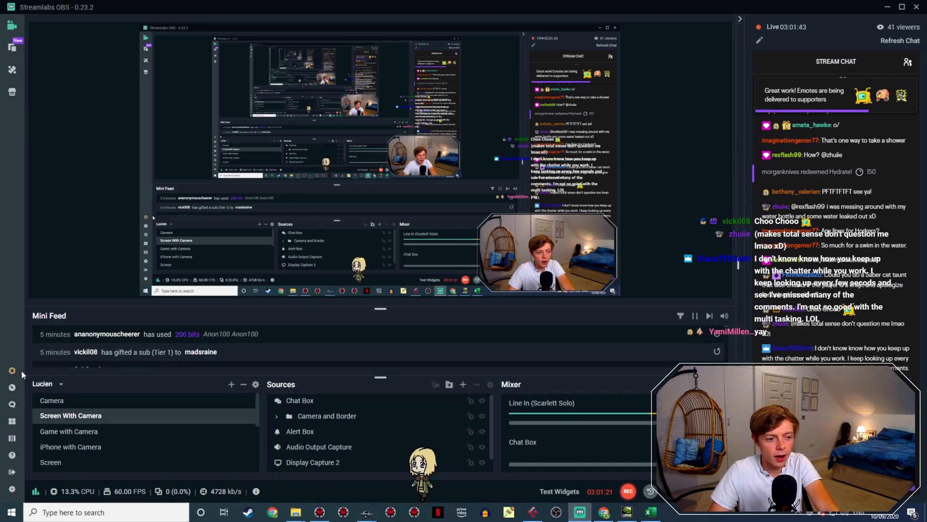
{"action": "left_click", "coordinate": [29, 402]}
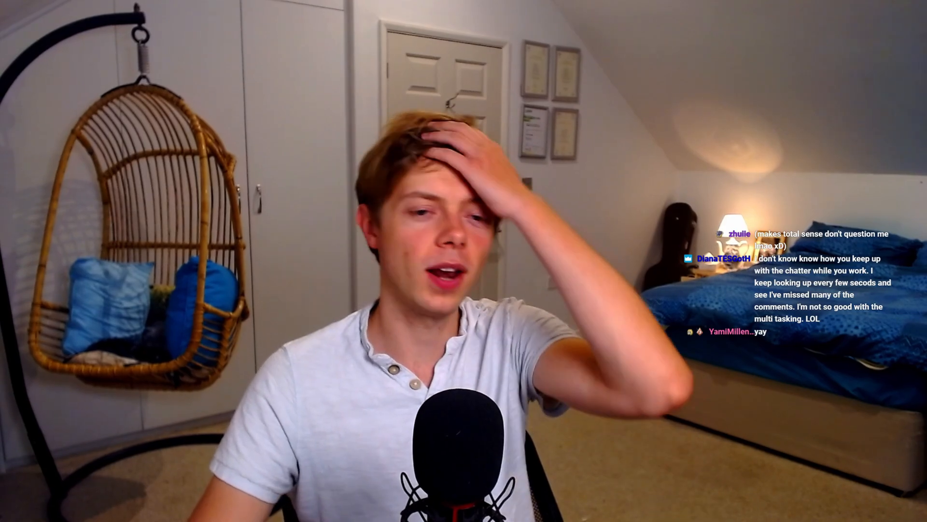